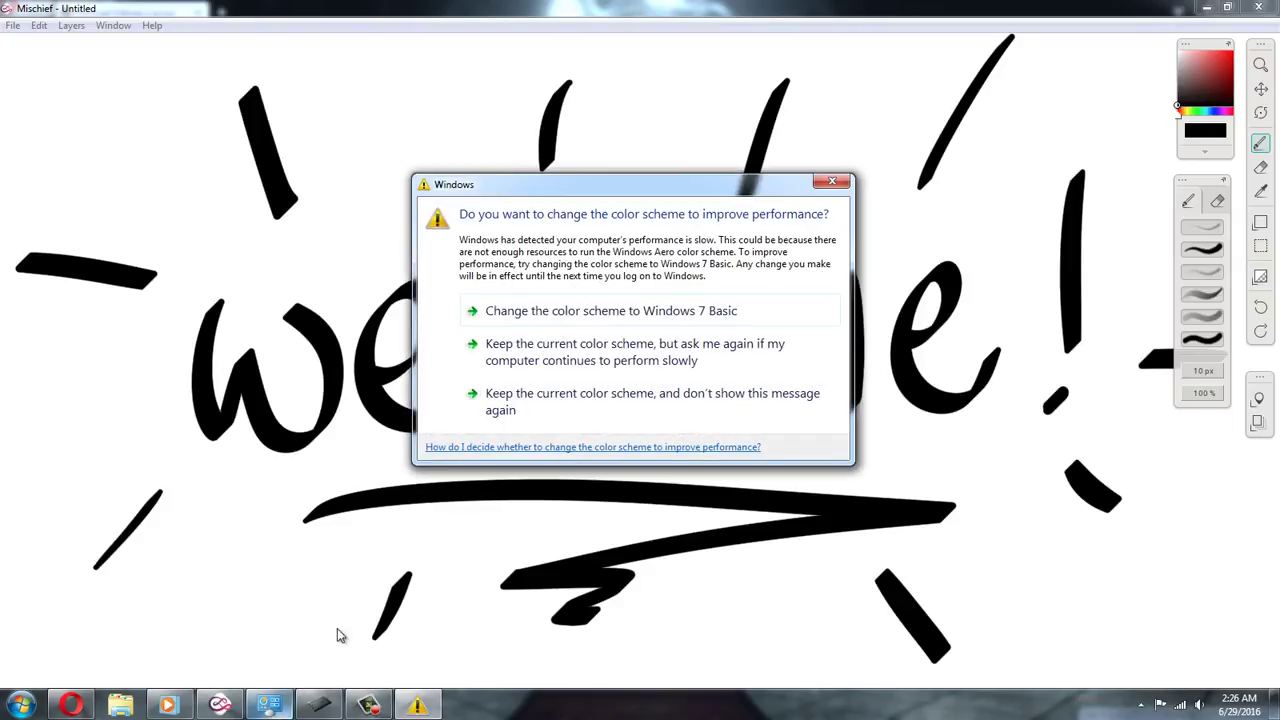
Dismiss the Windows color scheme prompt and open Wacom Tablet Properties from the Hardware and Sound control panel
click(833, 185)
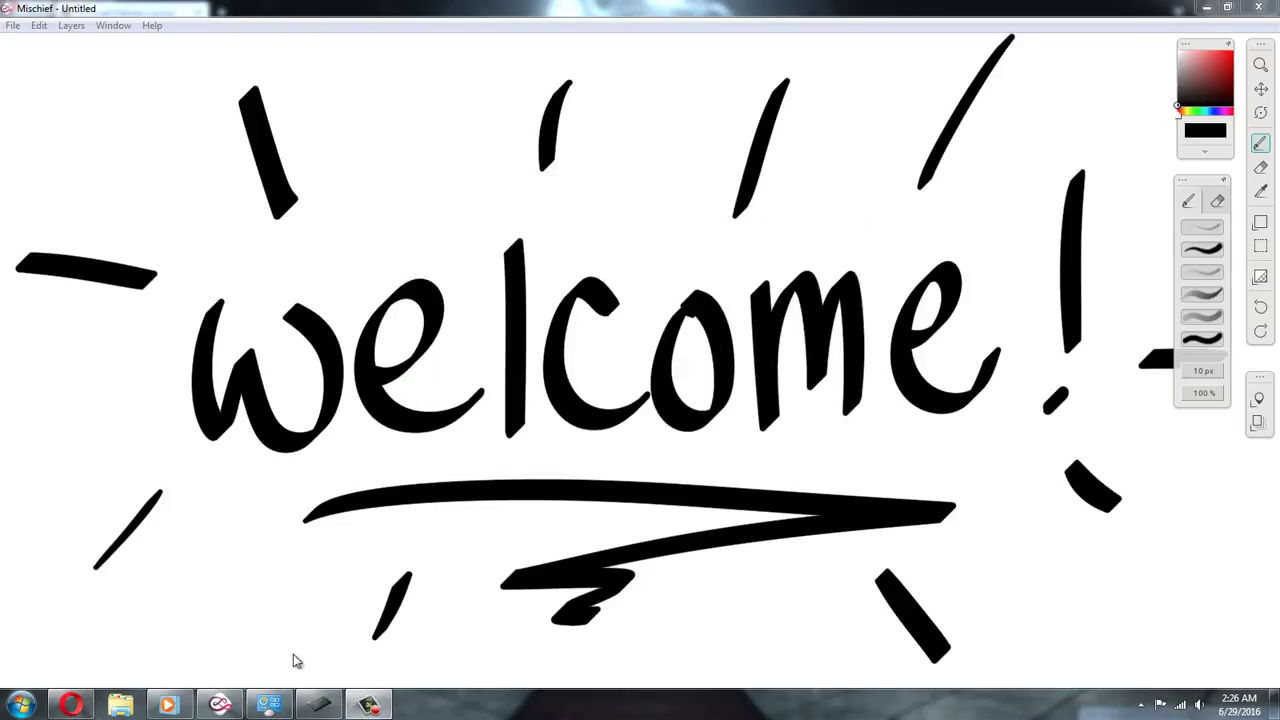
click(268, 706)
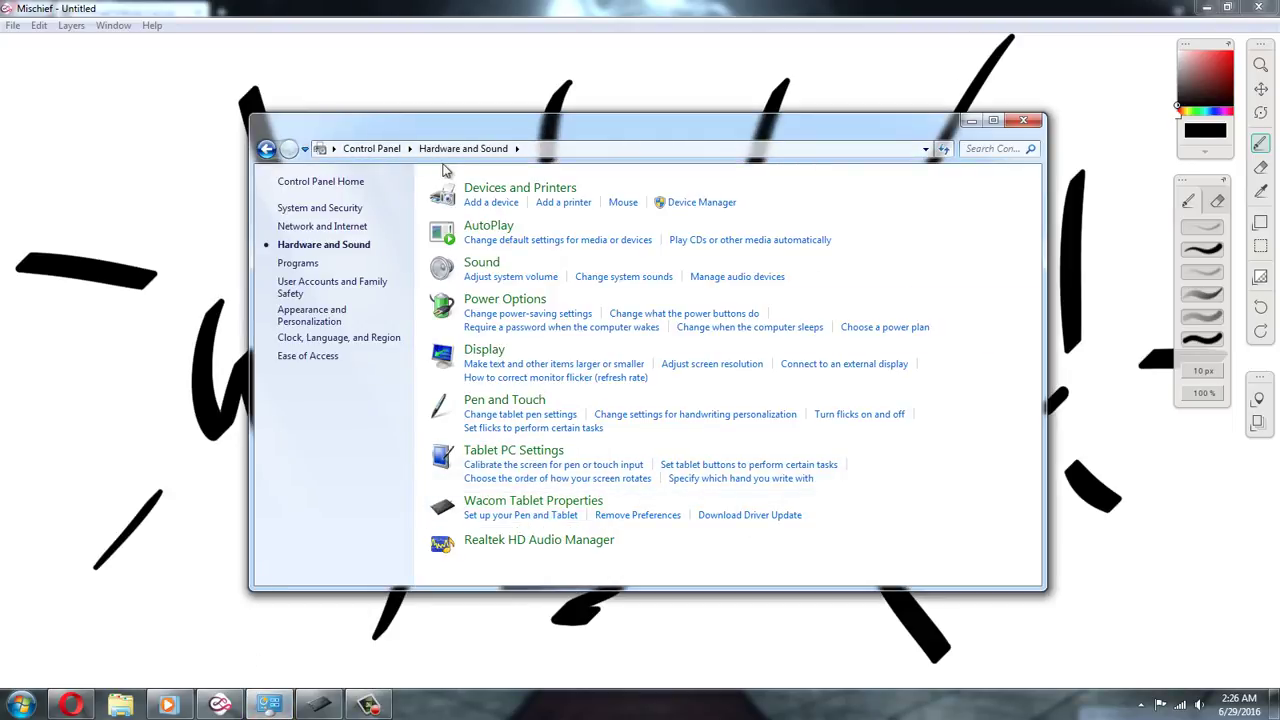
click(524, 505)
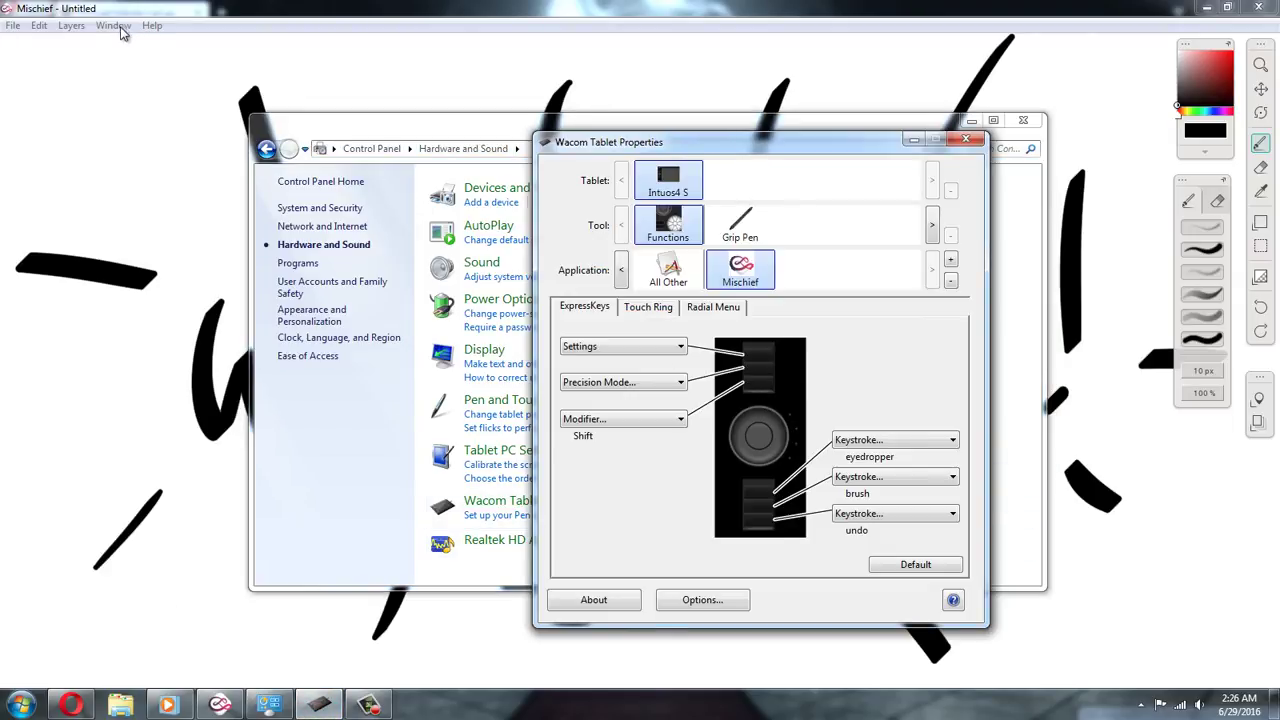
Switch to Mischief, show its shortcut key reference and move that window toward the middle of the canvas
click(152, 25)
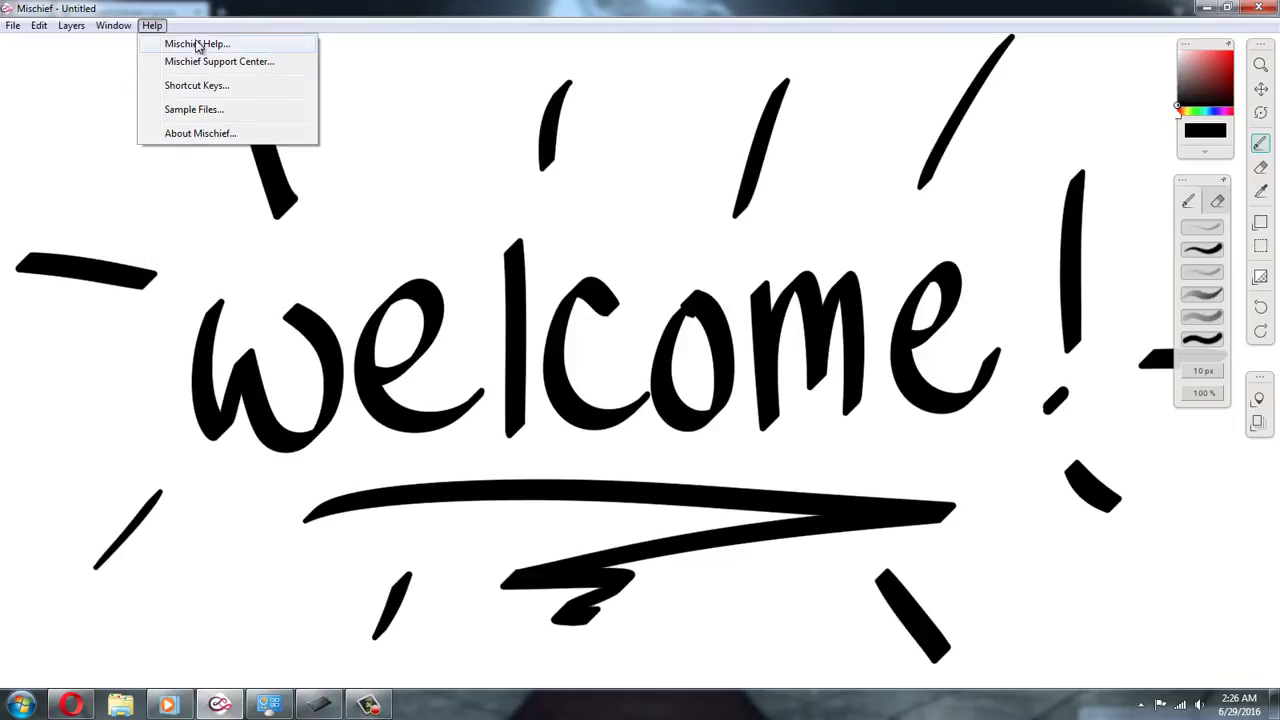
click(192, 86)
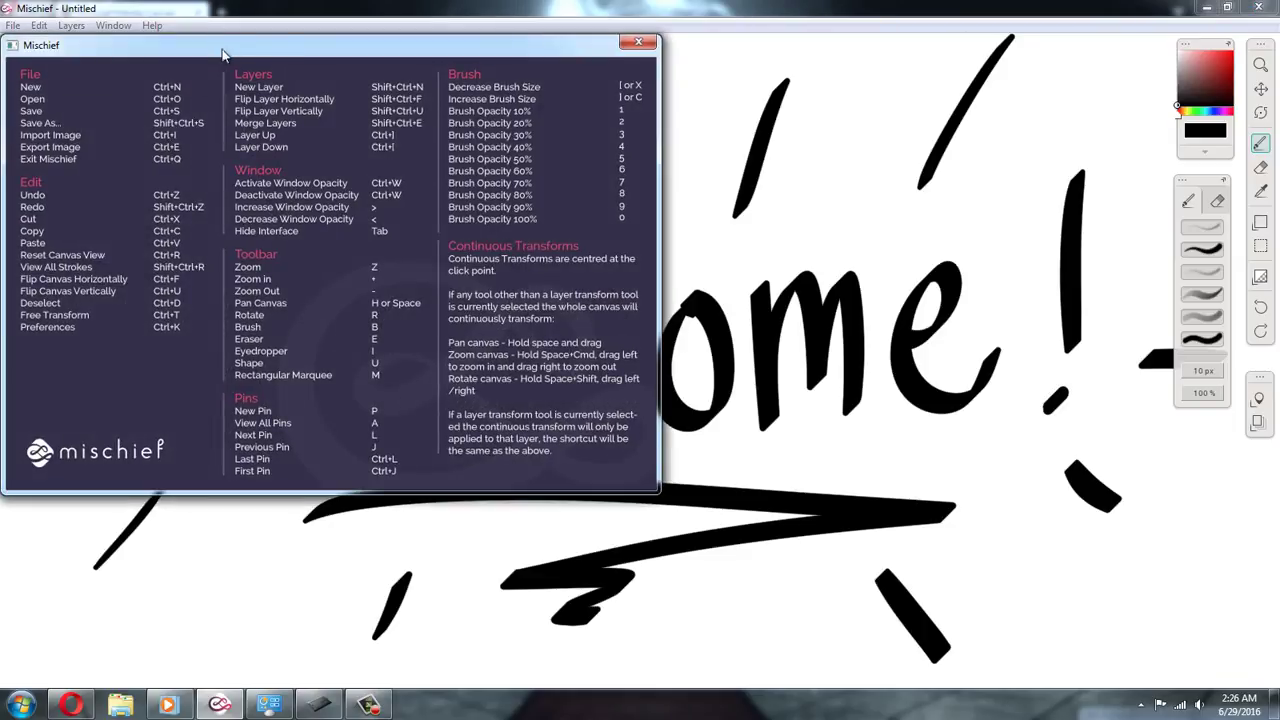
drag(223, 55, 418, 100)
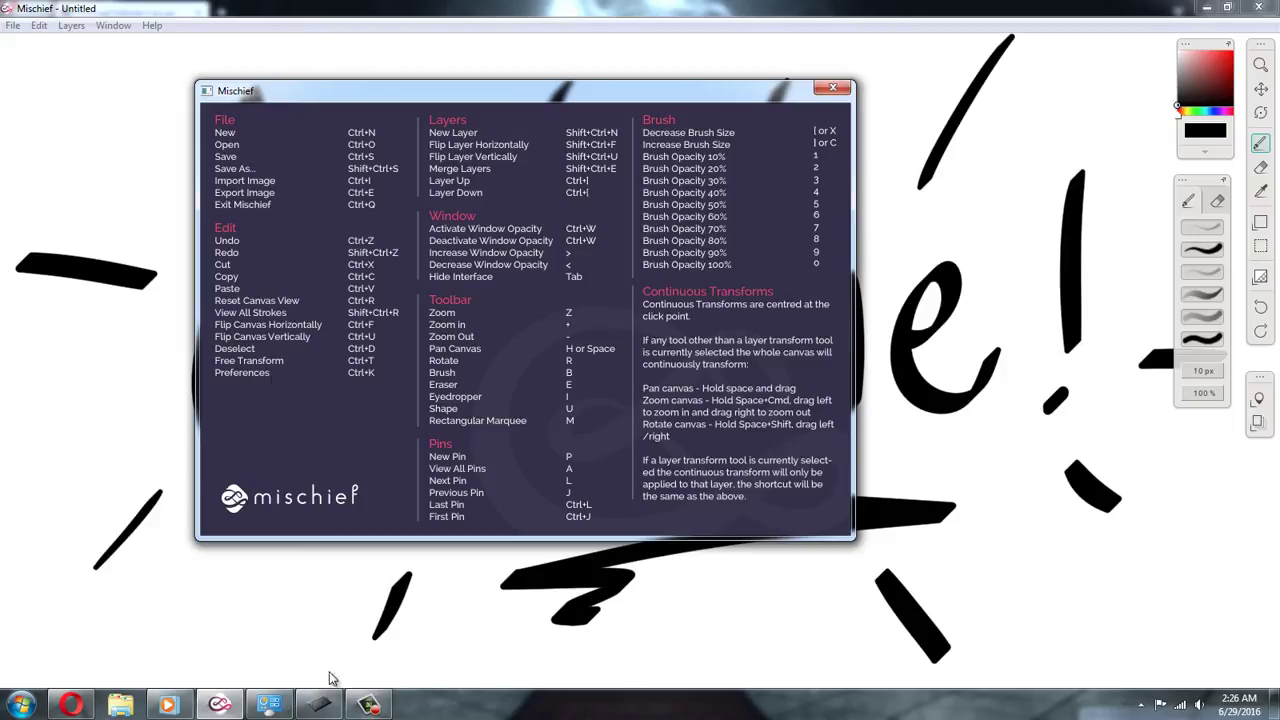
Switch to Wacom Tablet Properties, review the Touch Ring and ExpressKeys assignments for Mischief, and close the window
click(318, 706)
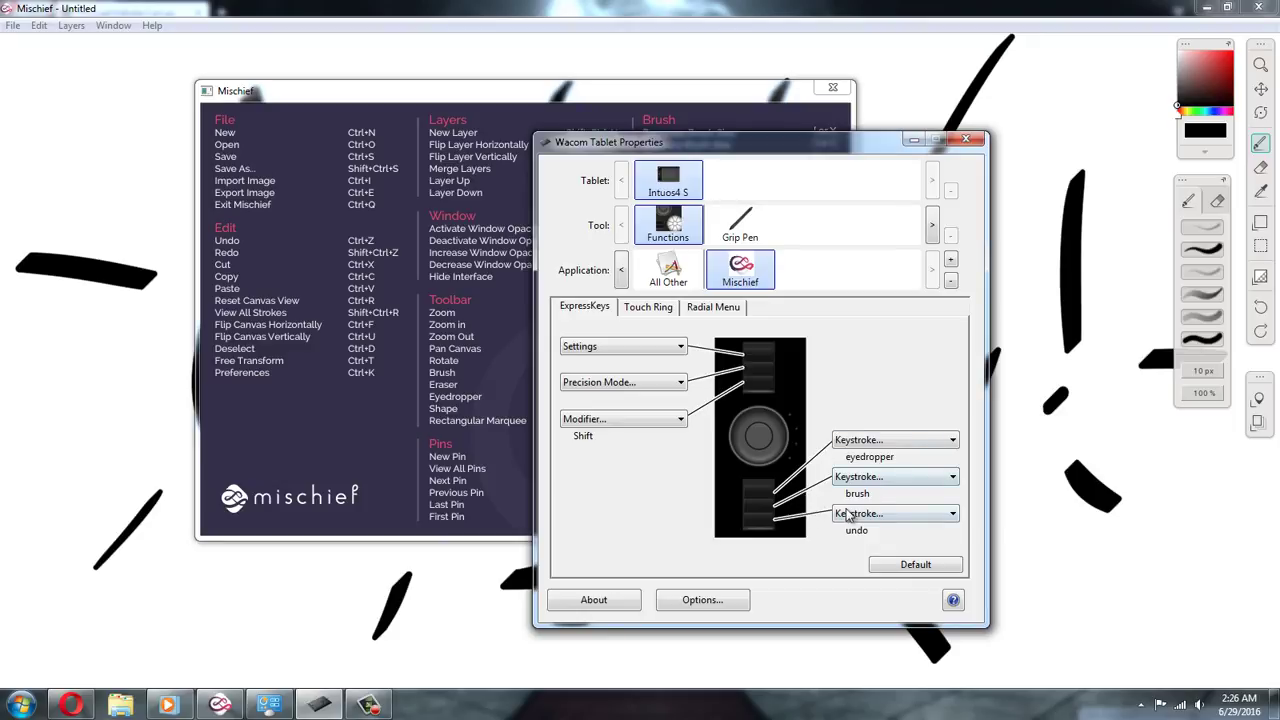
click(650, 309)
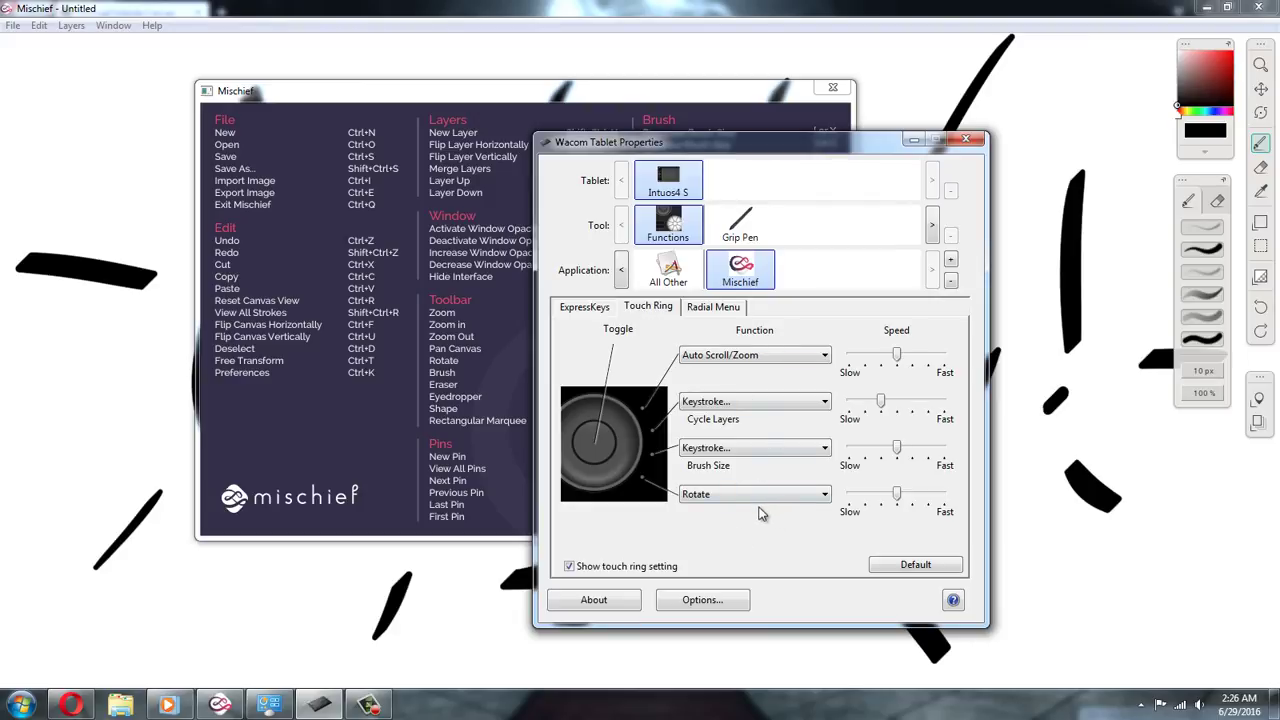
click(584, 308)
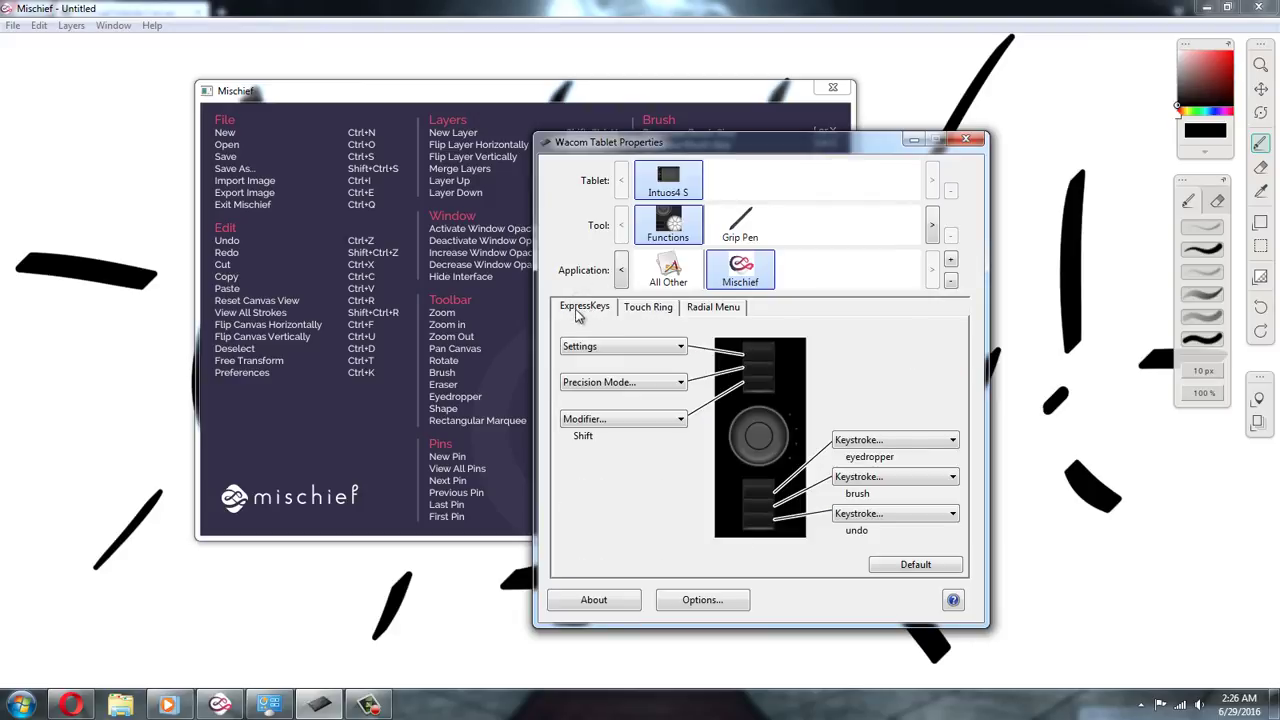
click(968, 140)
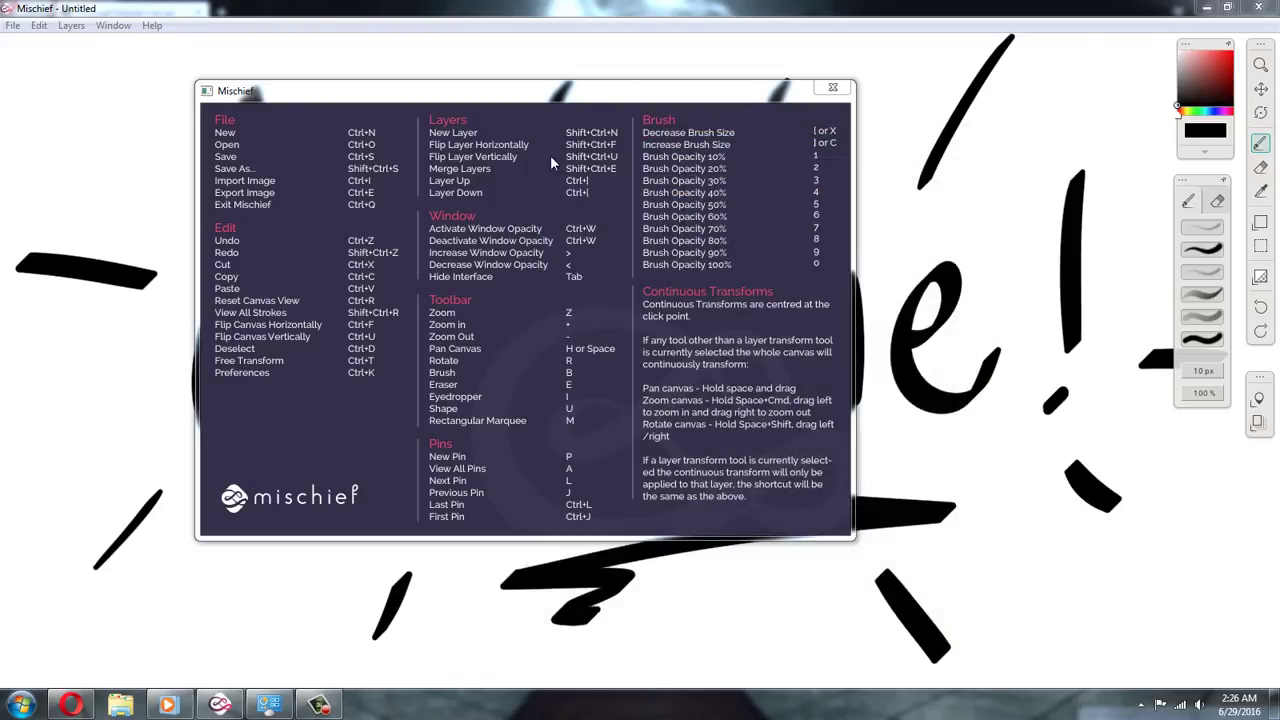
Close the Mischief shortcut key reference, call it up once more and dismiss it
click(832, 87)
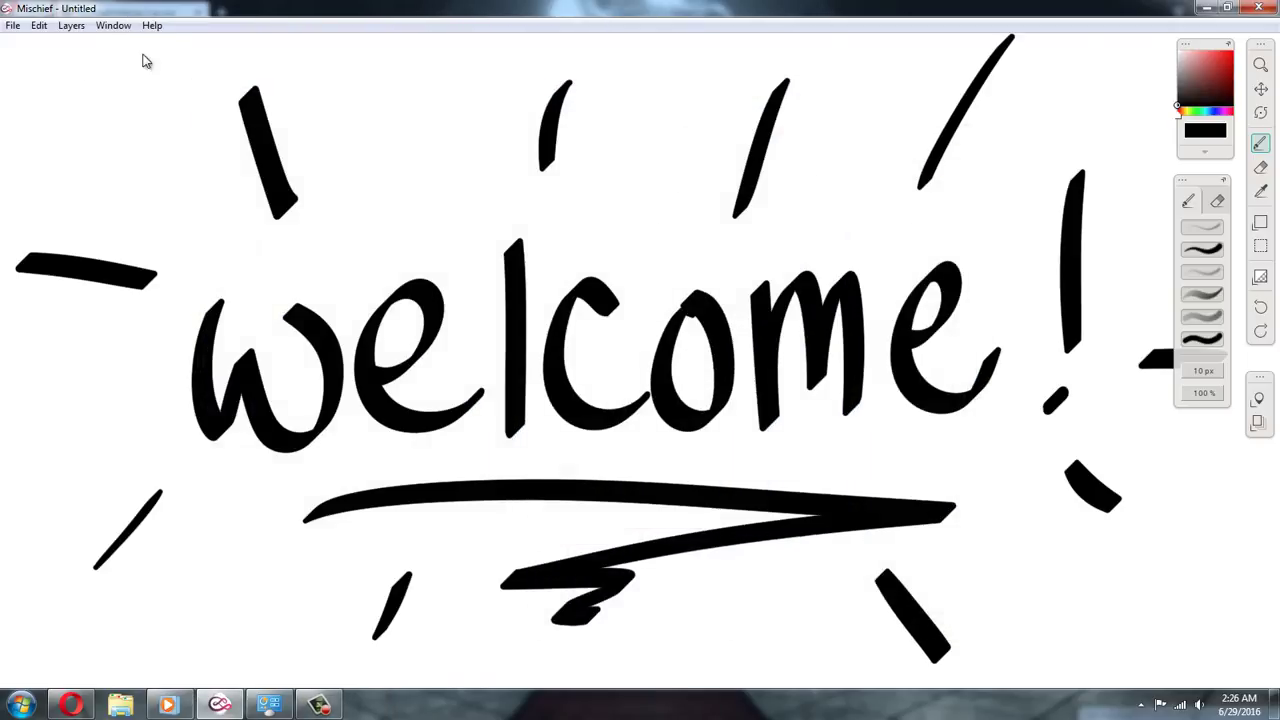
click(152, 25)
click(165, 86)
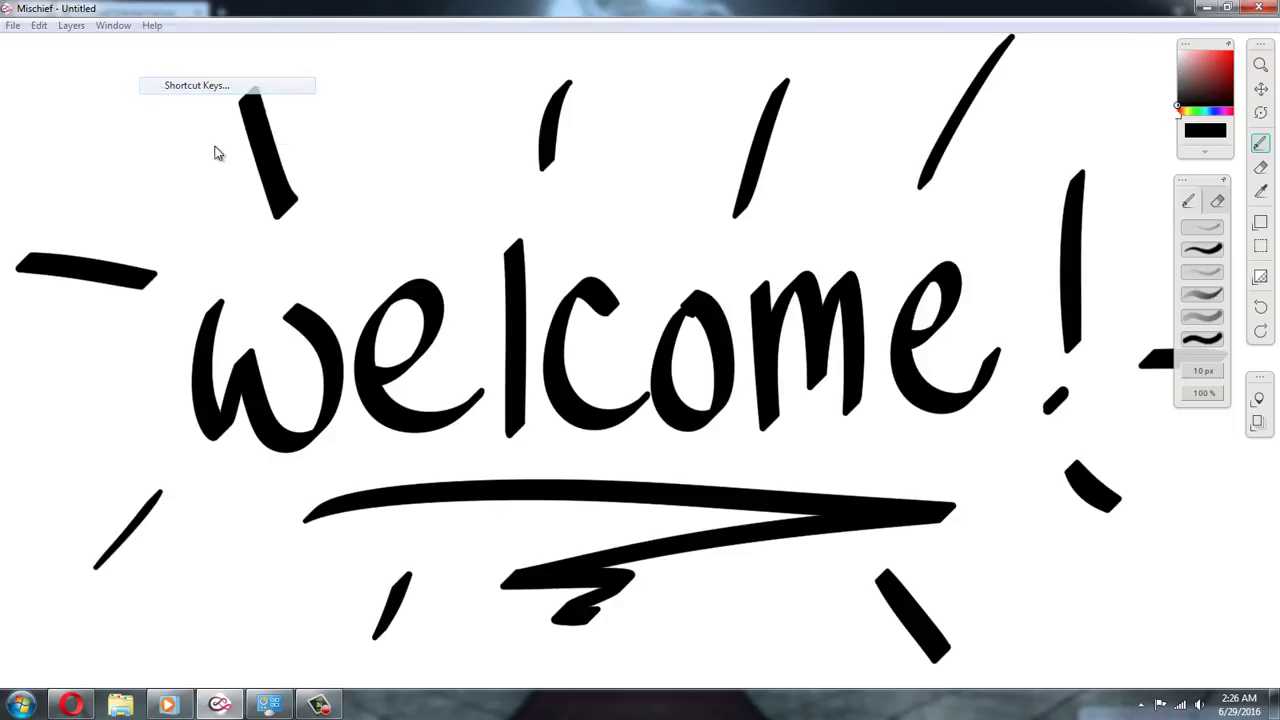
click(647, 47)
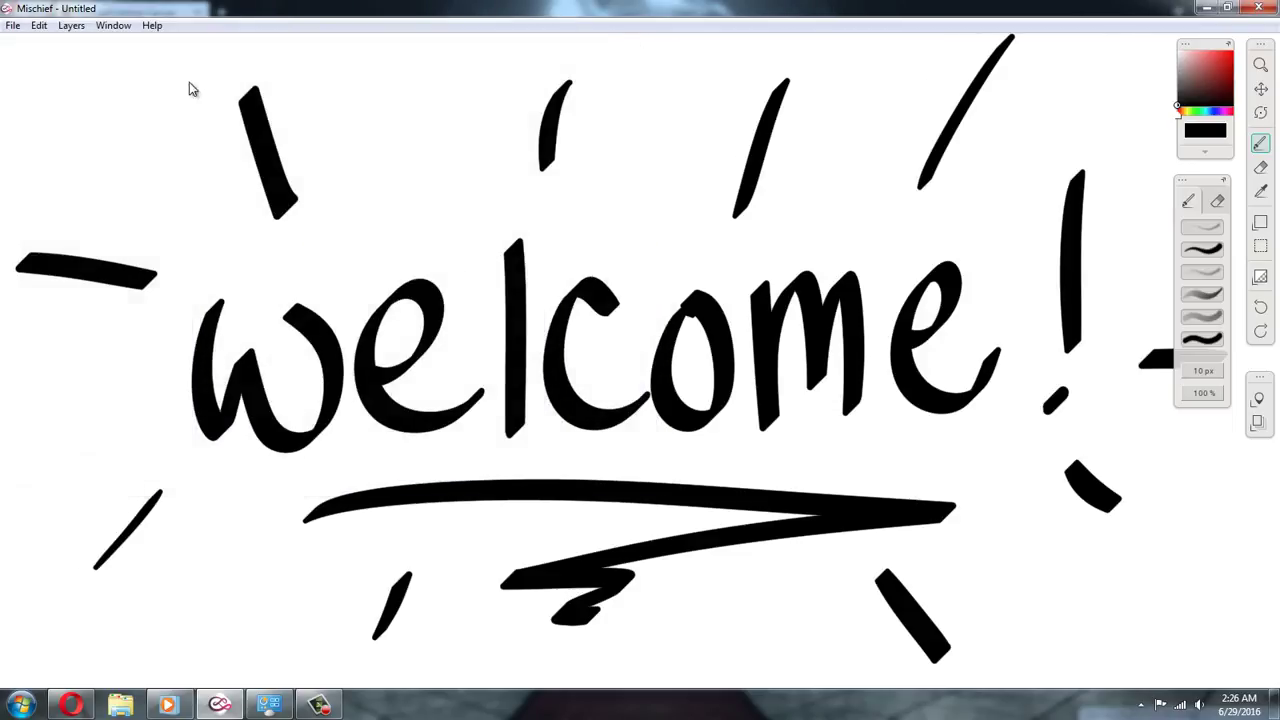
Import the image 49d8d01ce2cfd-600x899.jpg from the soska pictures folder onto the canvas
click(14, 26)
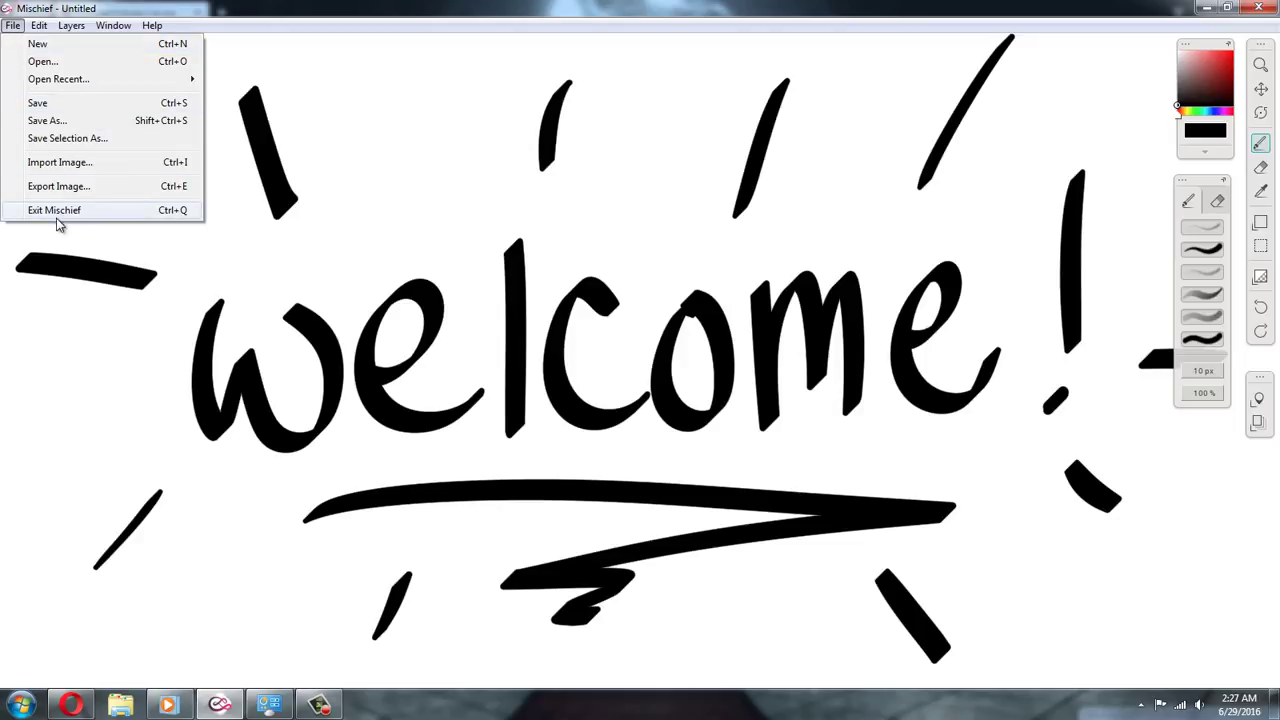
click(30, 163)
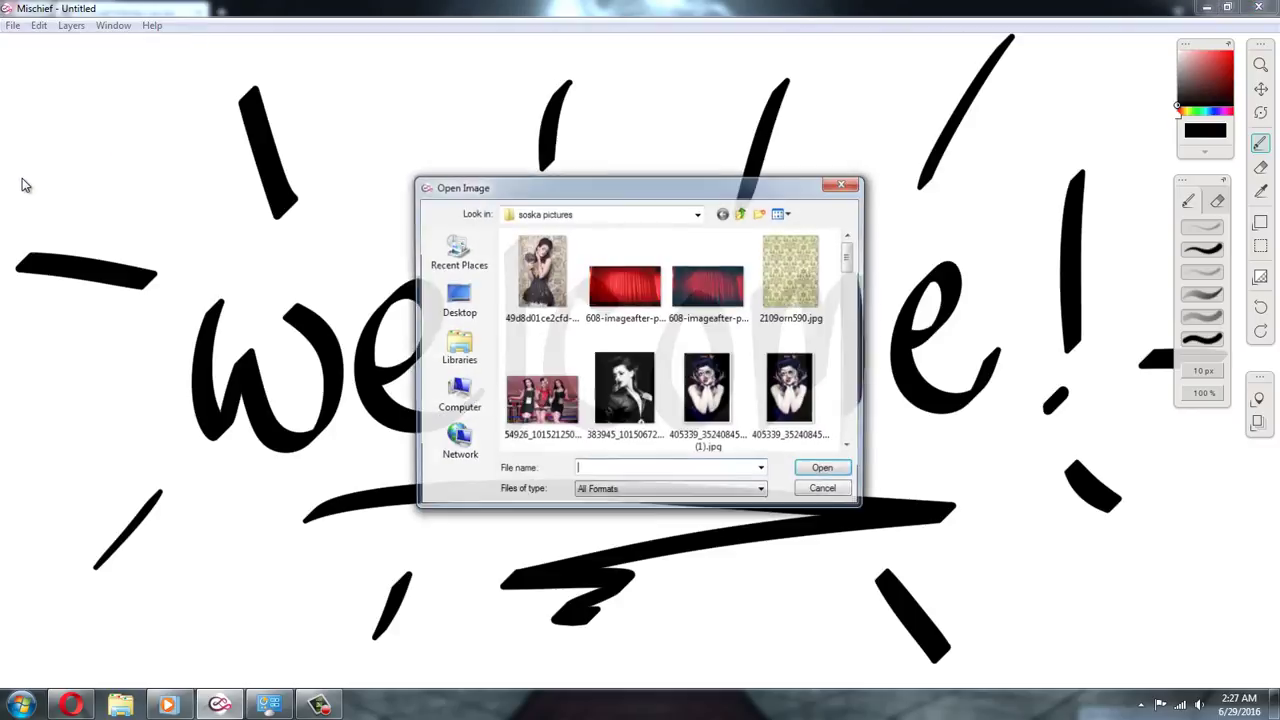
click(546, 288)
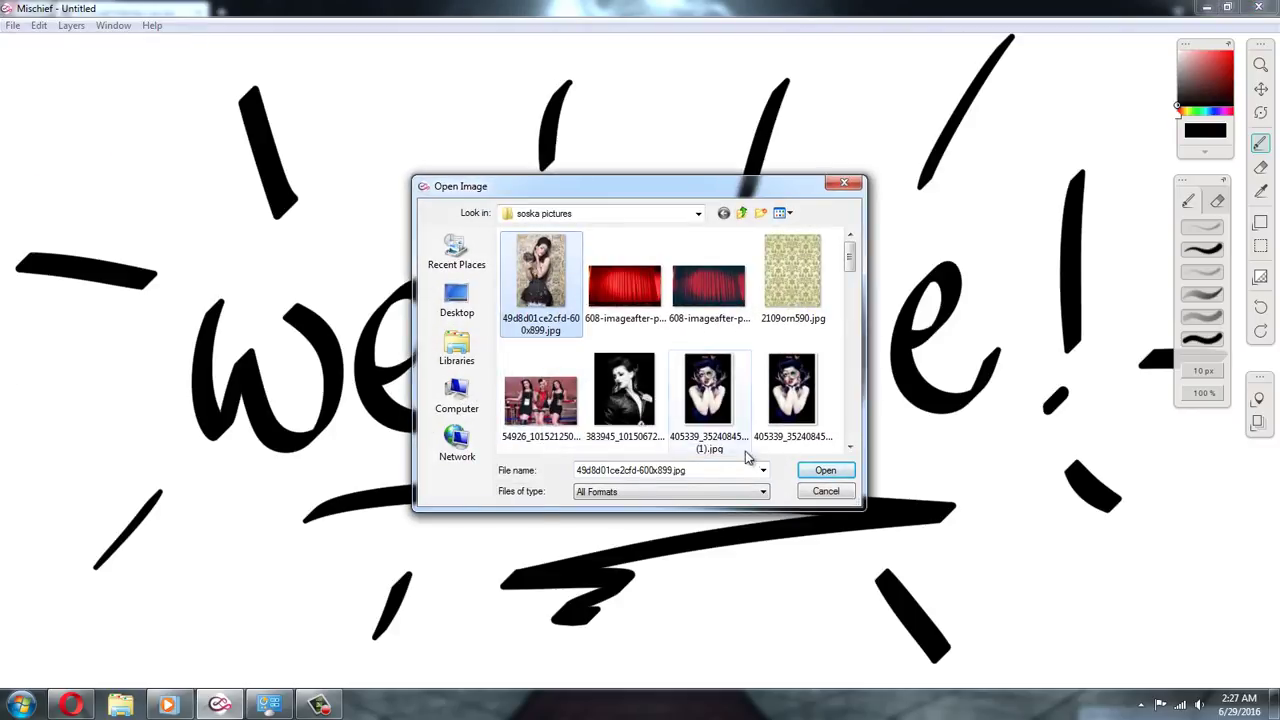
click(822, 471)
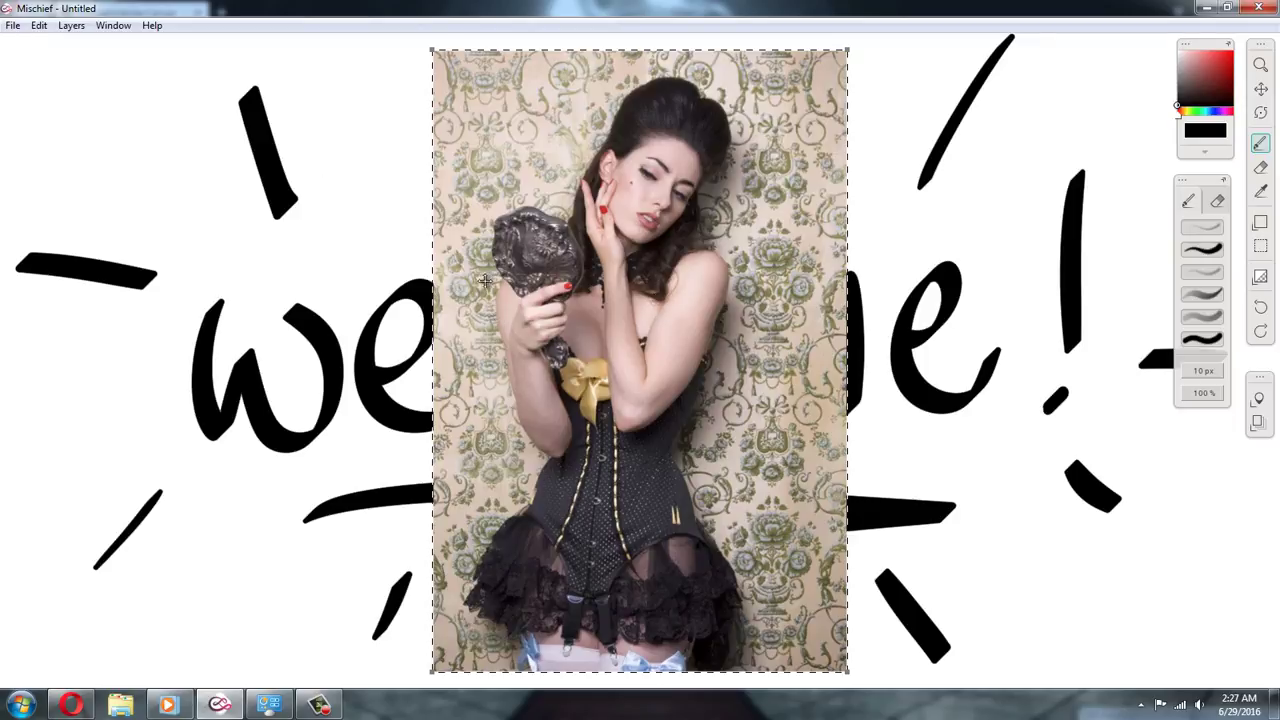
Open the image export settings and examine which parts of the drawing can be exported
click(13, 26)
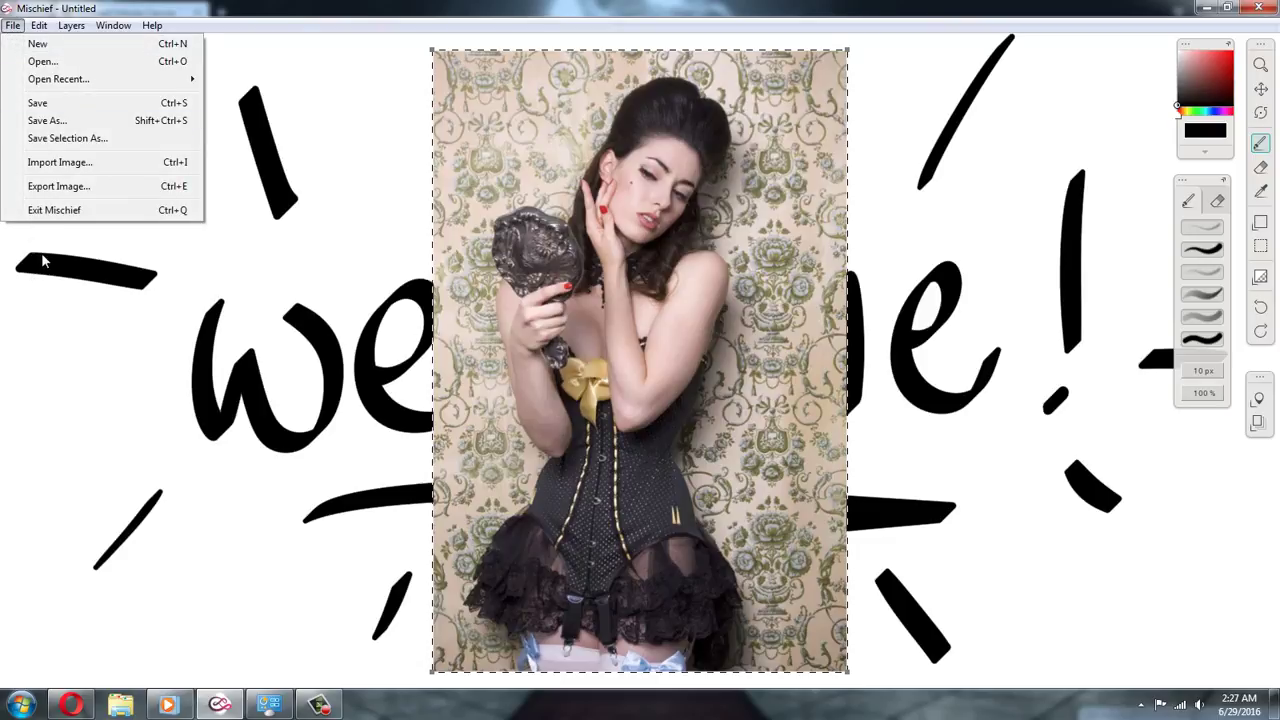
click(58, 189)
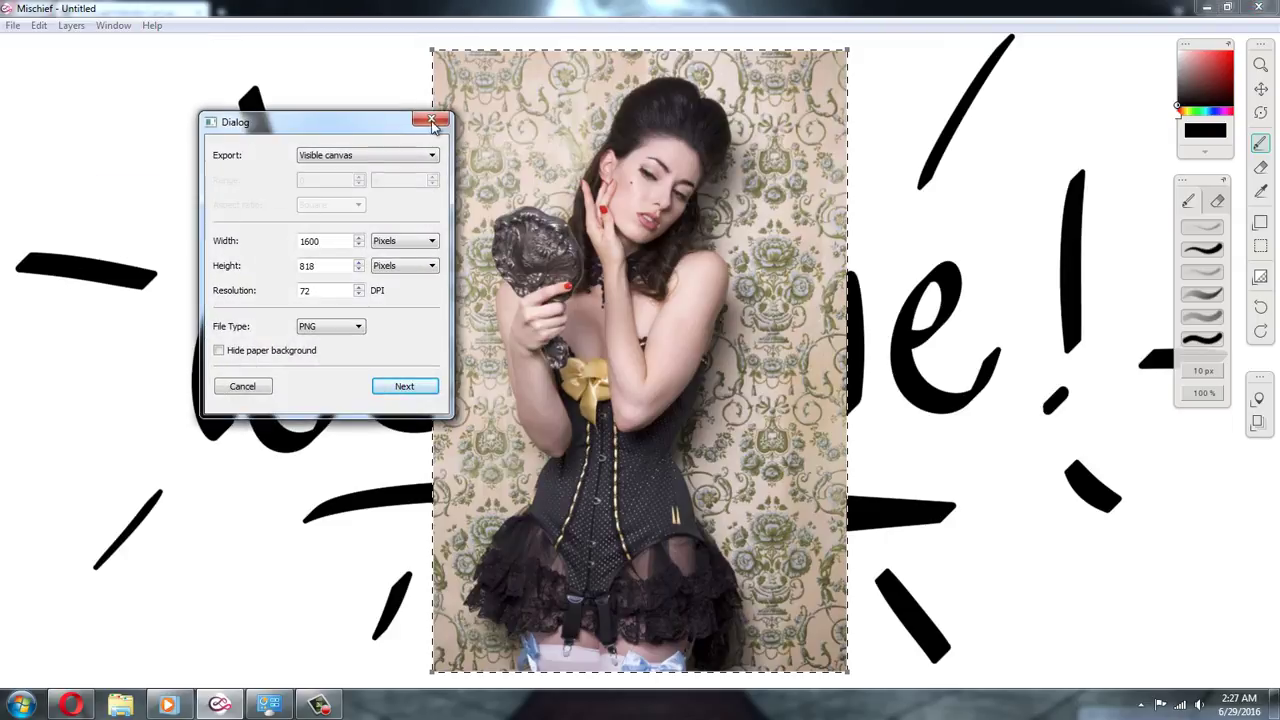
click(421, 156)
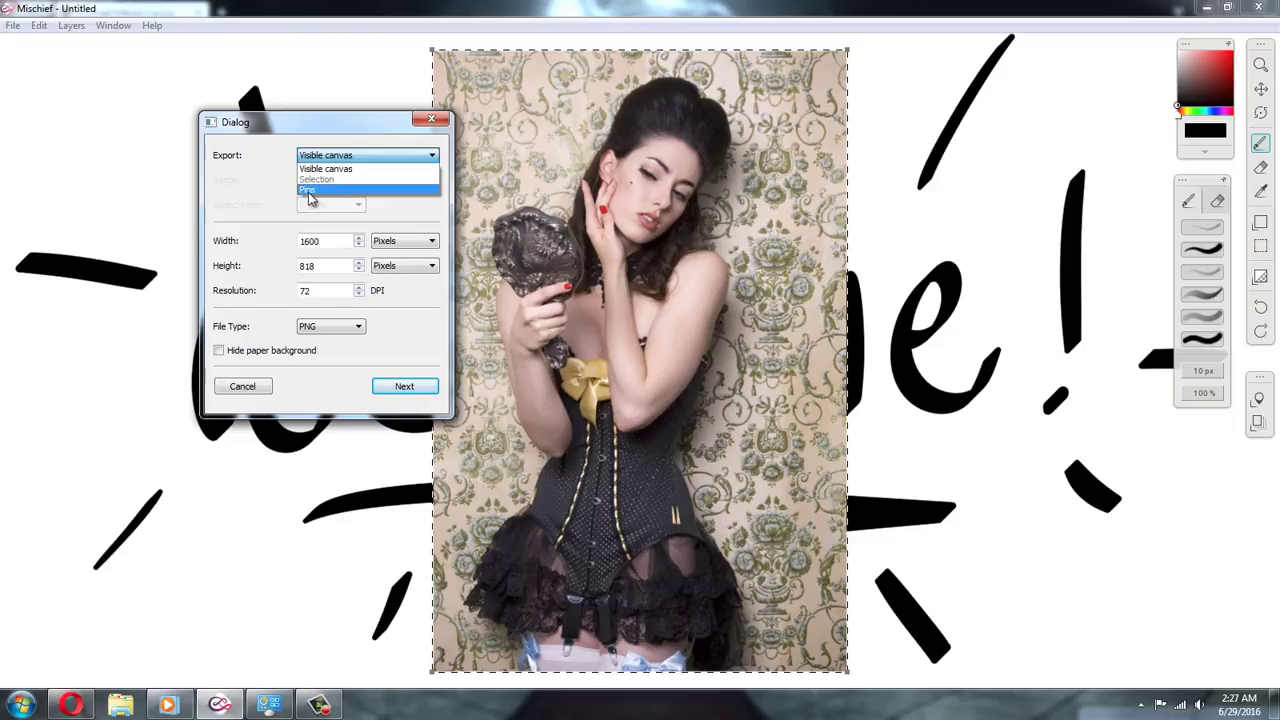
click(238, 185)
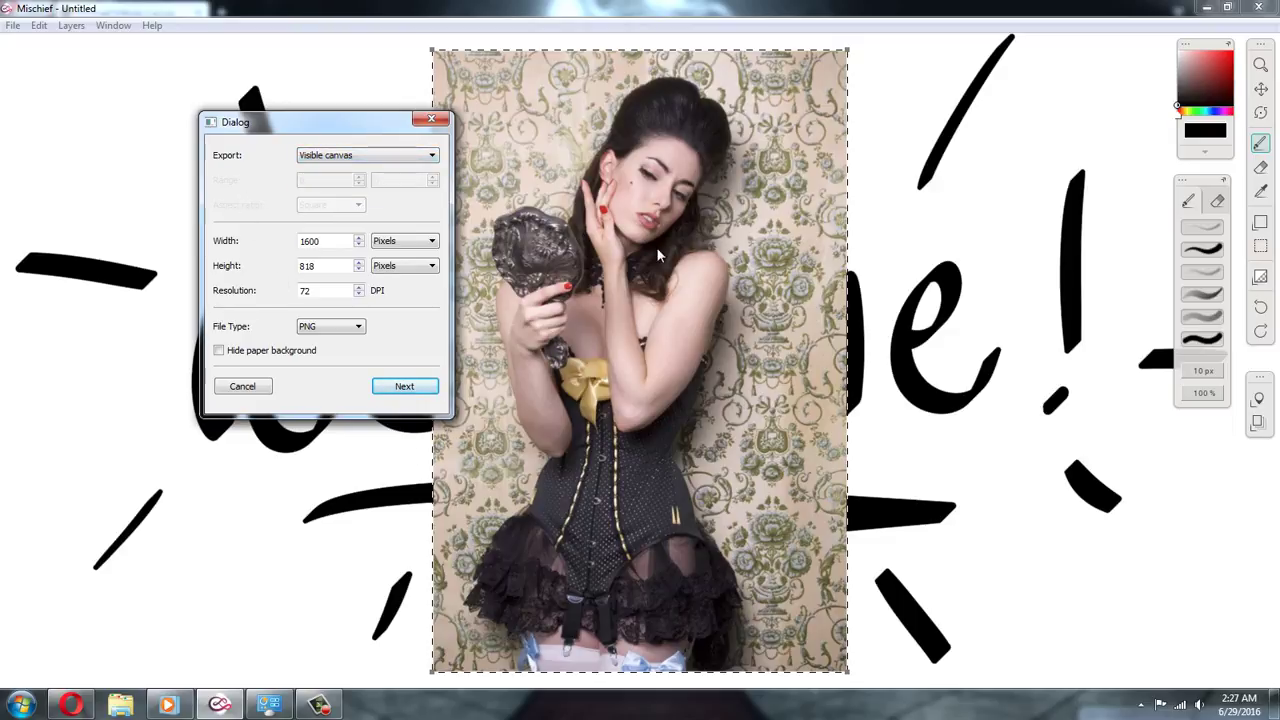
click(329, 157)
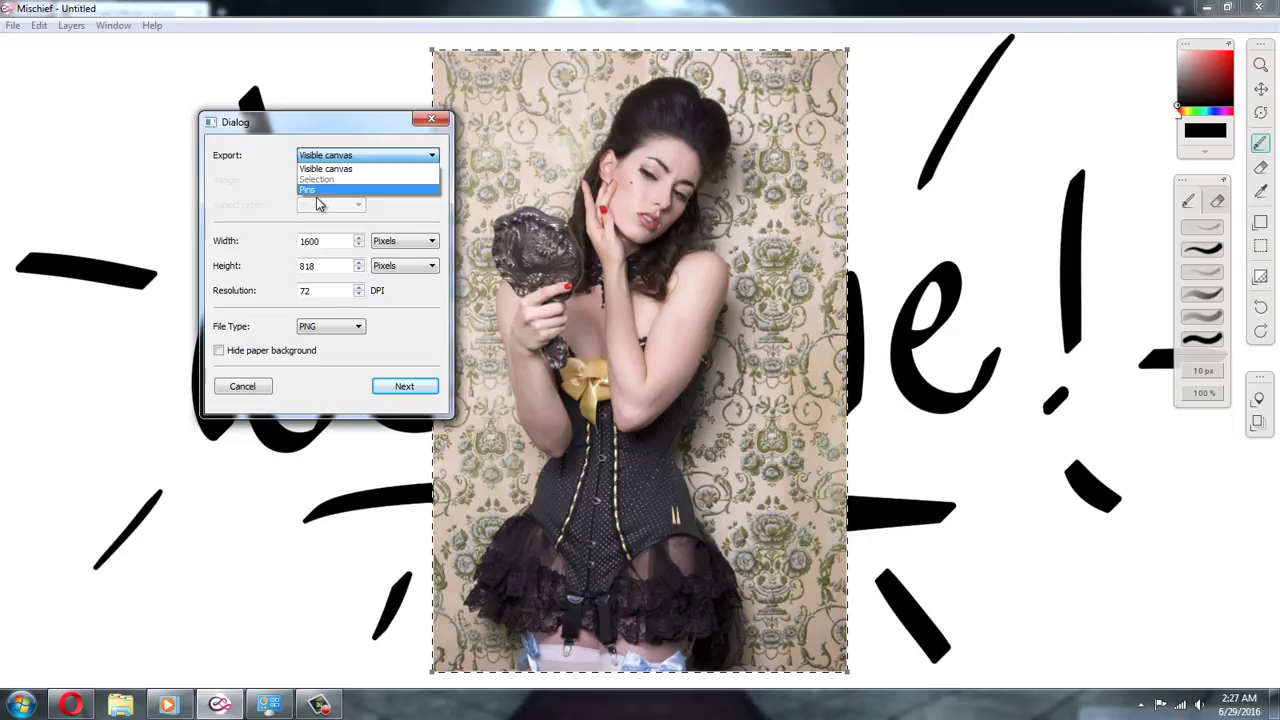
click(265, 184)
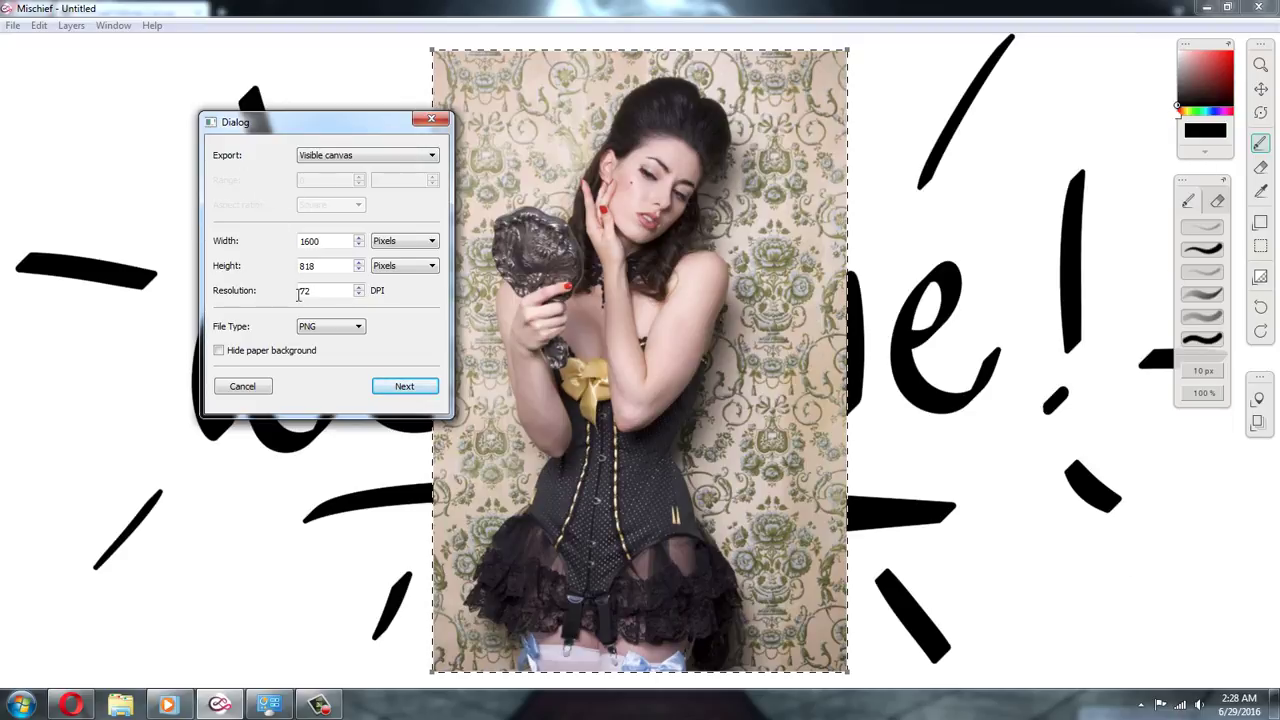
Check the width units in the export settings, choose PSD as the file type, and cancel the export
click(385, 243)
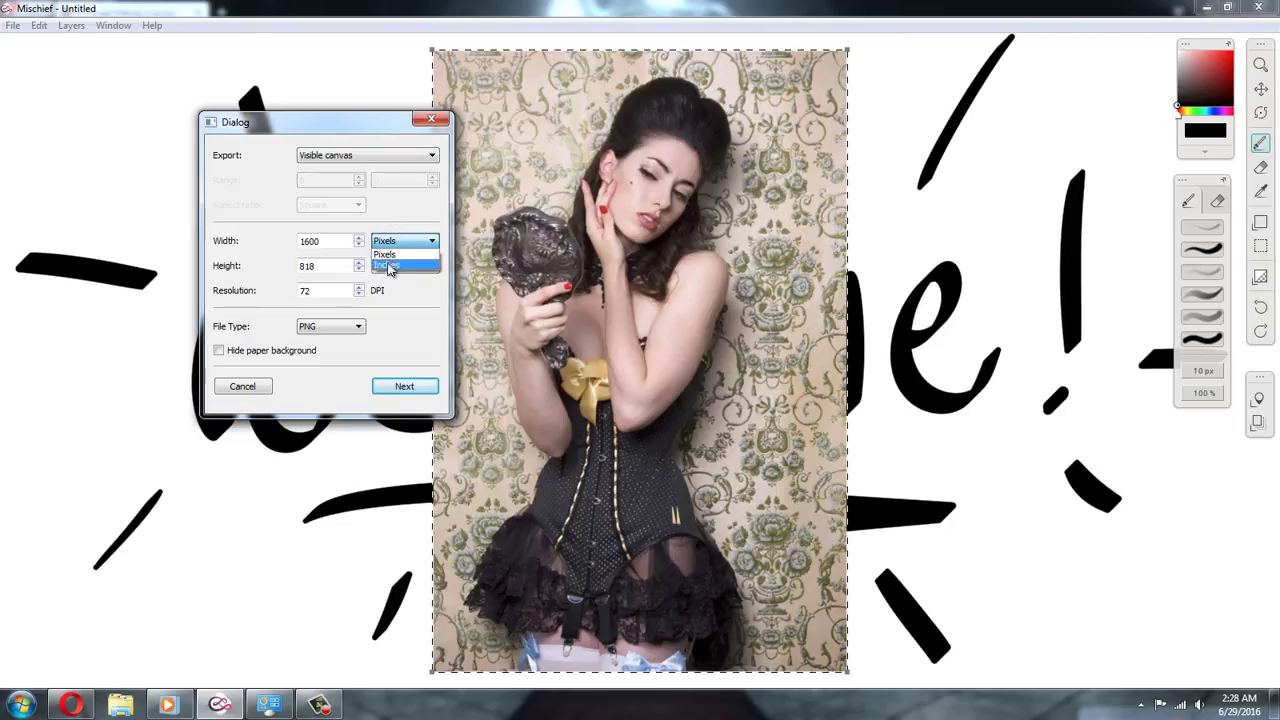
click(390, 253)
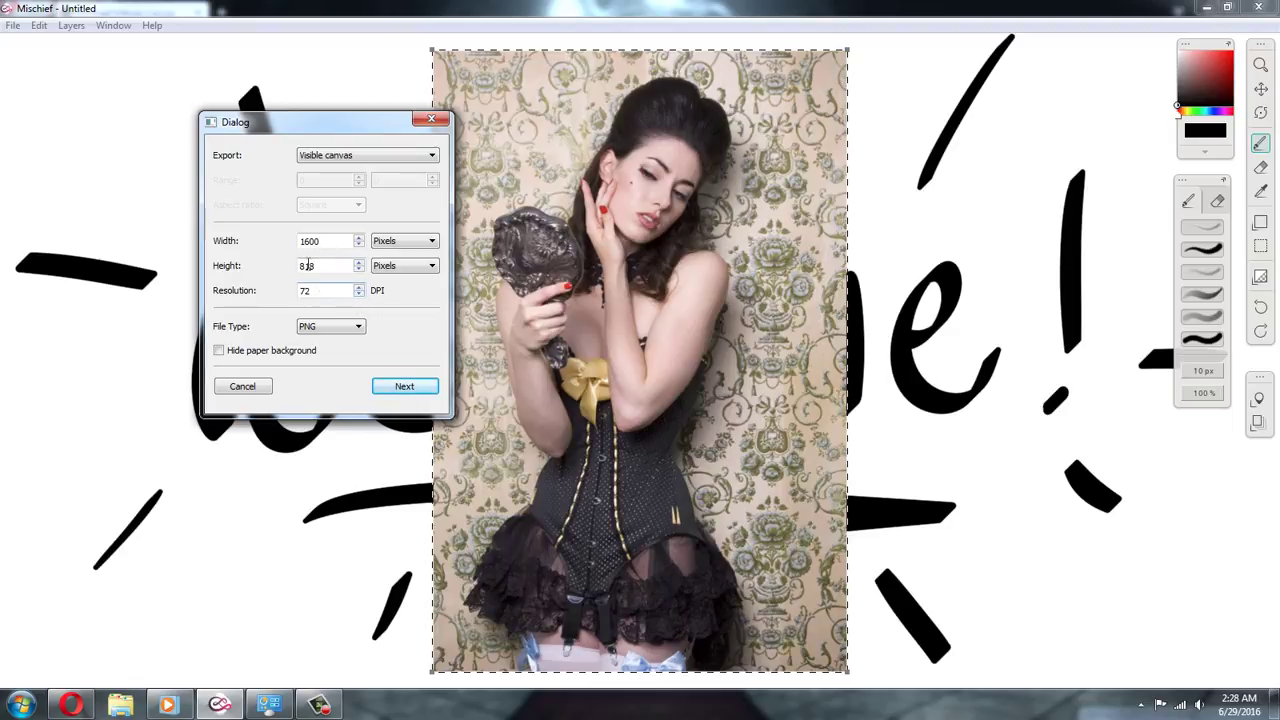
click(358, 327)
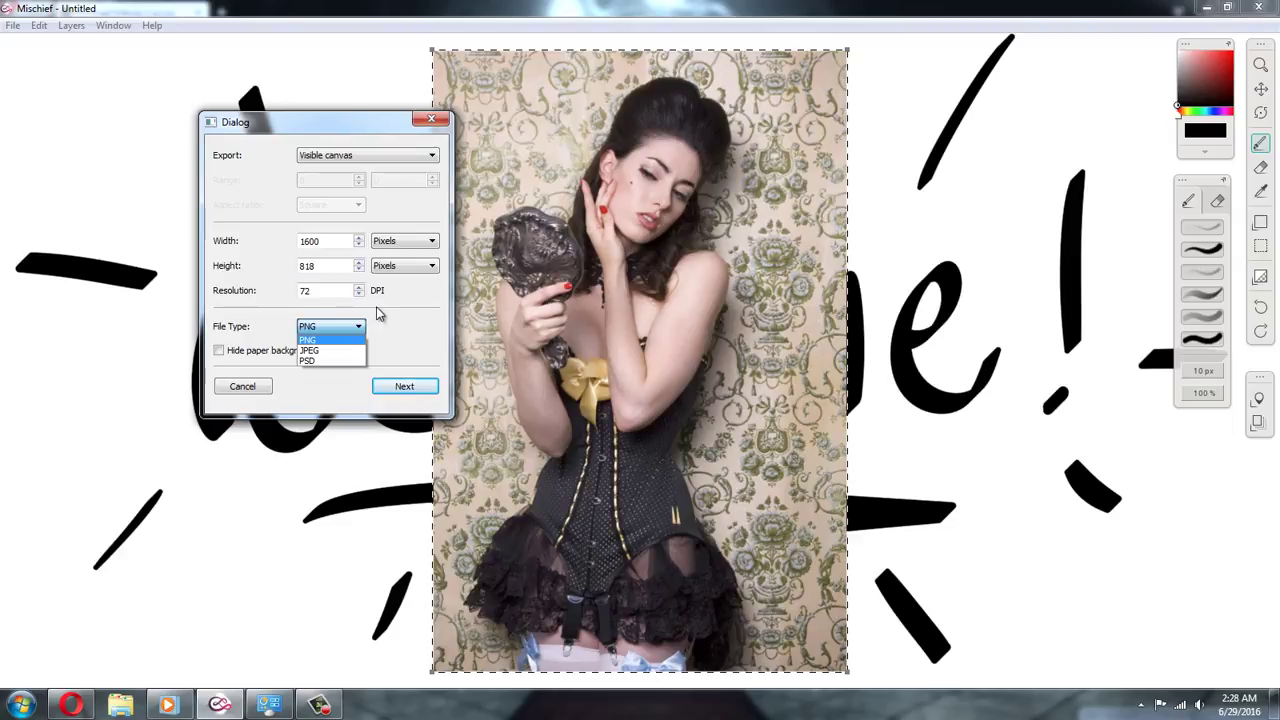
click(309, 362)
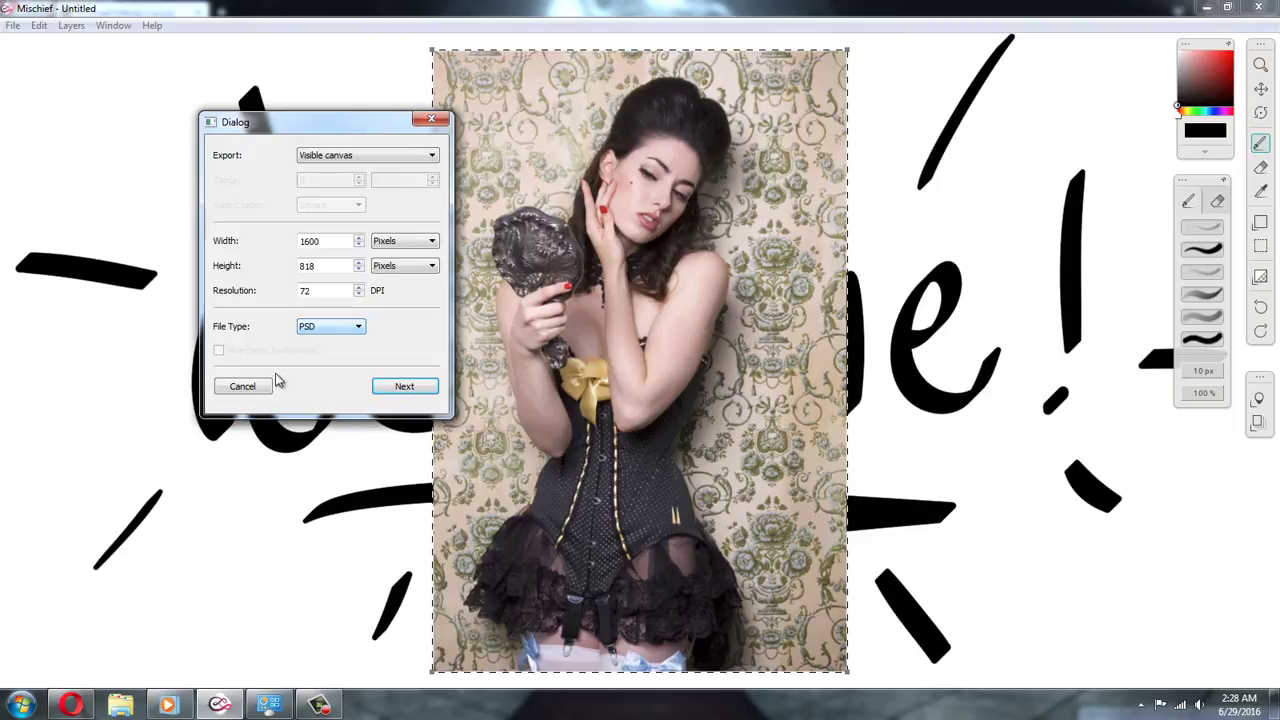
click(240, 387)
click(13, 25)
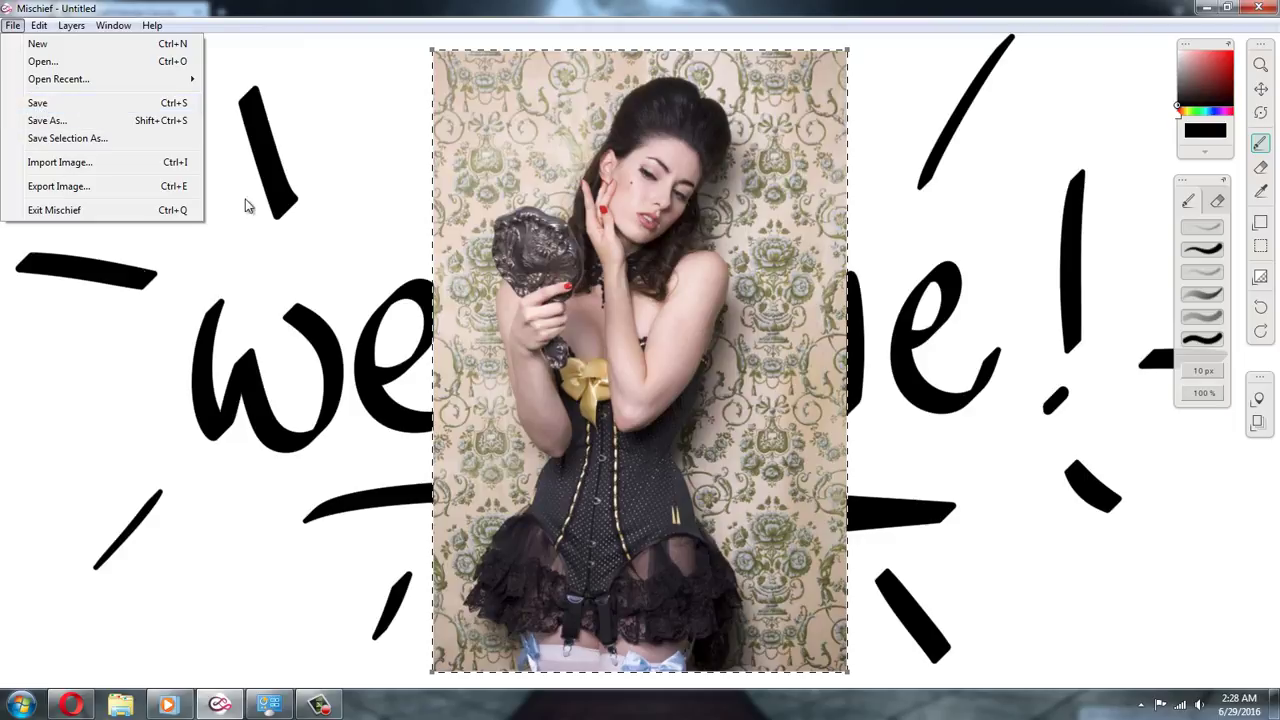
click(313, 7)
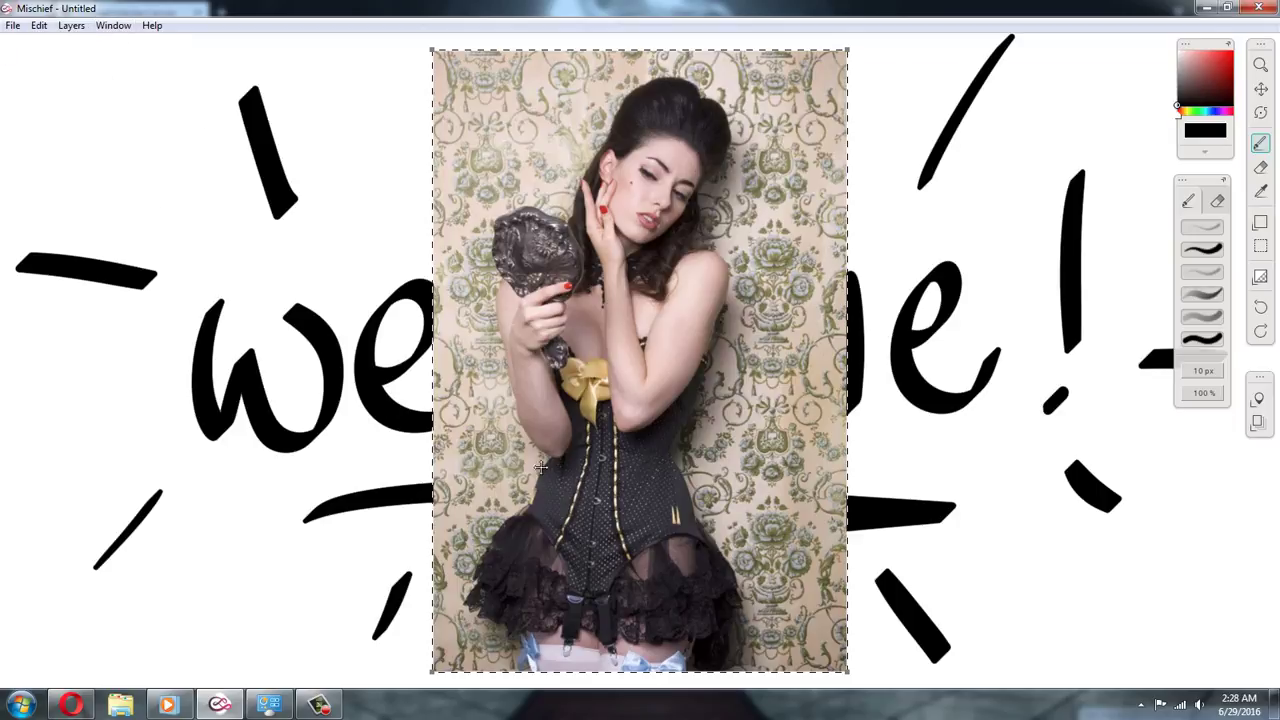
Fit the canvas view to all strokes
click(39, 25)
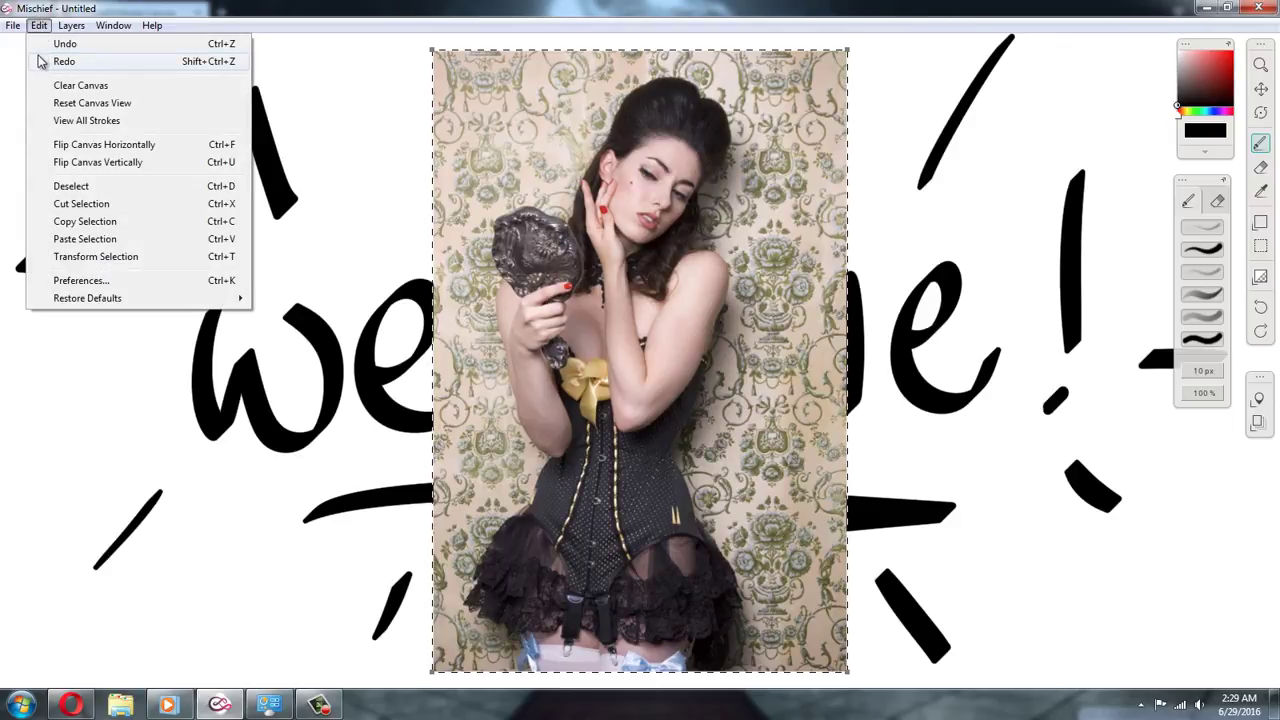
click(54, 121)
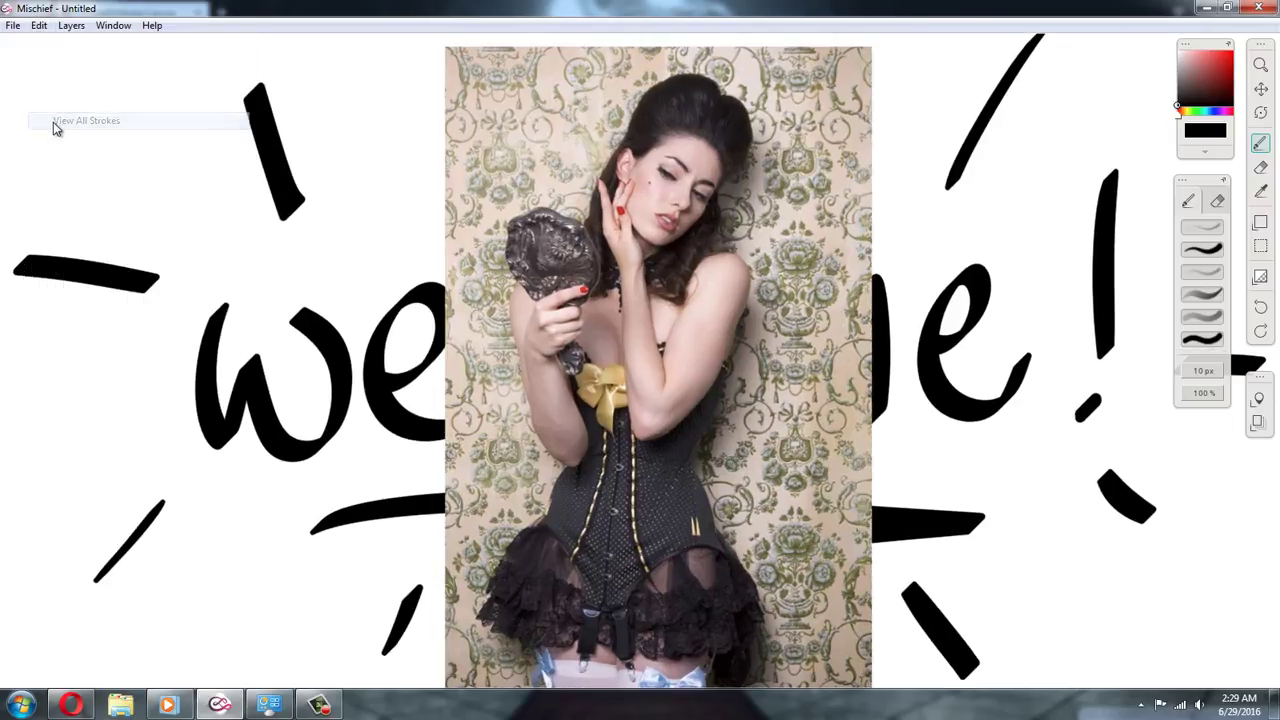
click(68, 30)
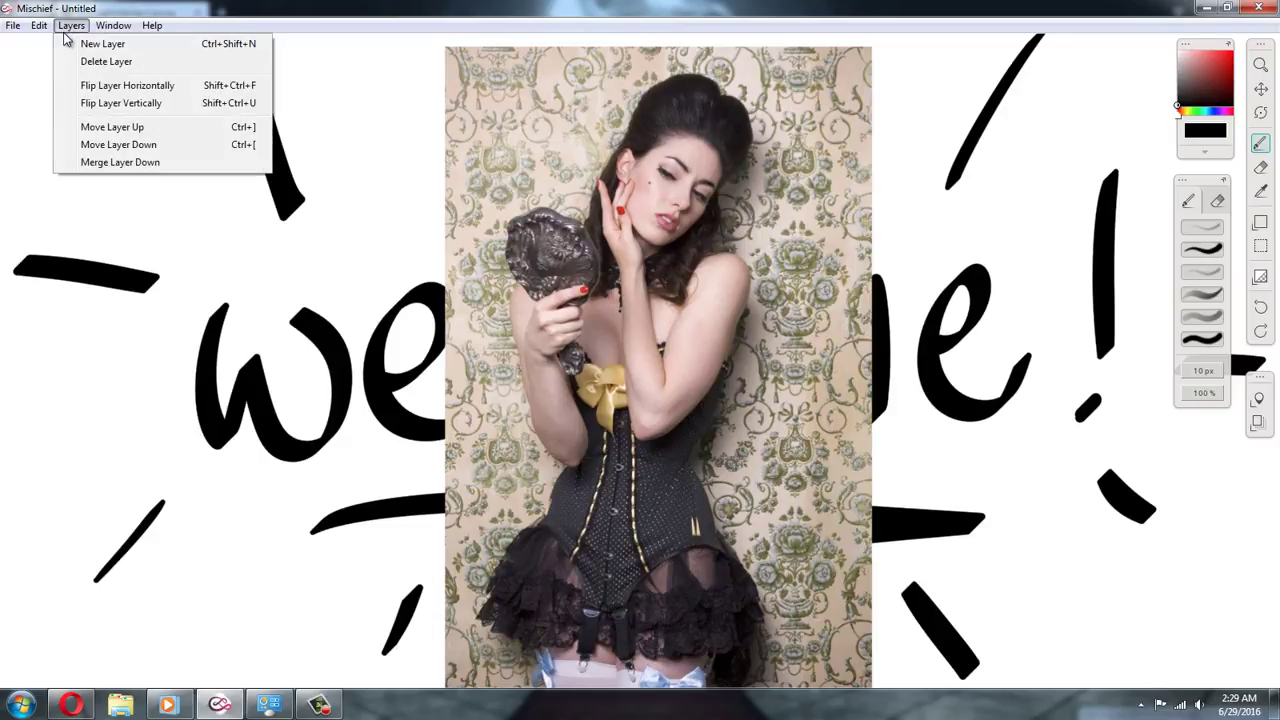
mouse_move(39, 27)
click(53, 121)
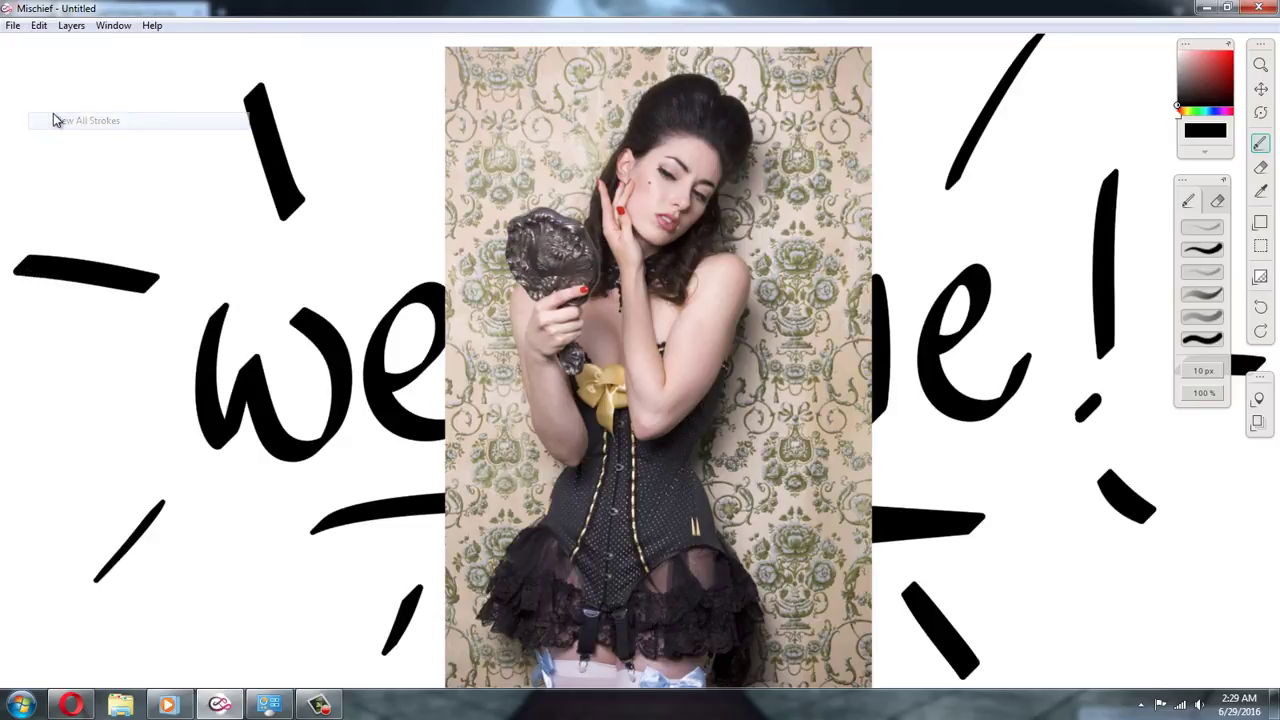
Make a rectangular selection across the middle part of the imported photo, from face to corset
click(42, 27)
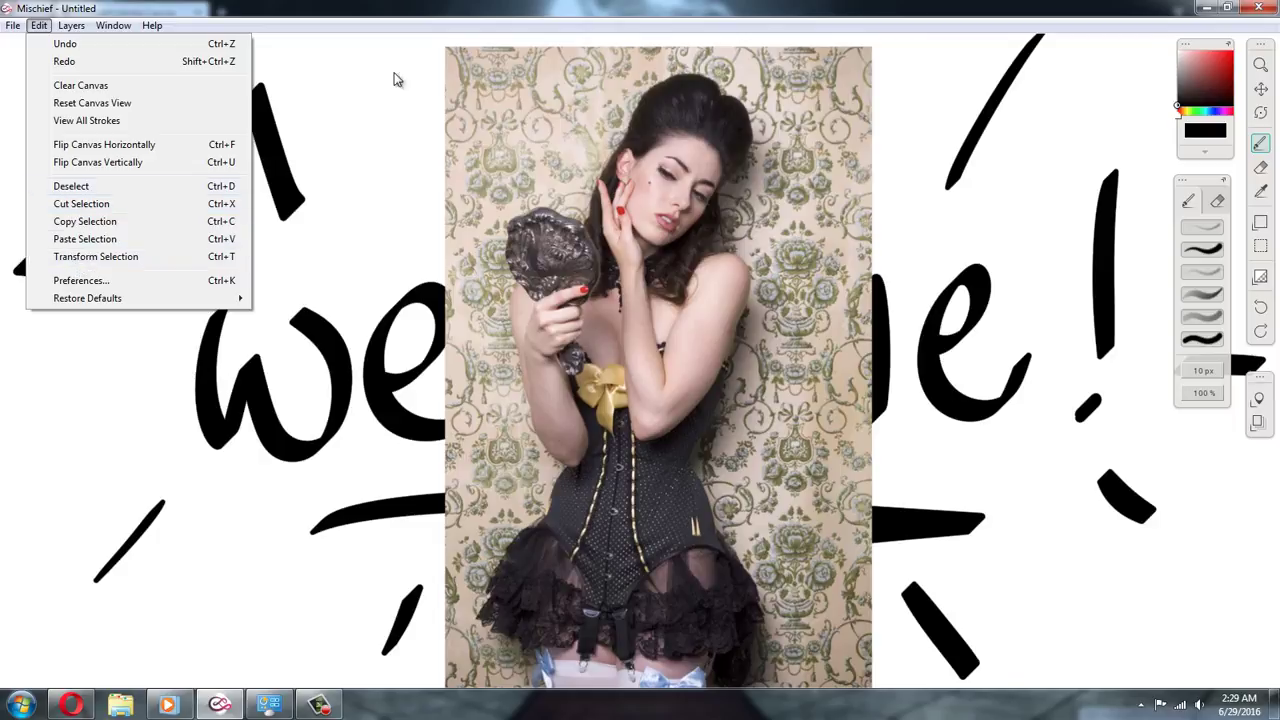
click(448, 30)
click(1260, 246)
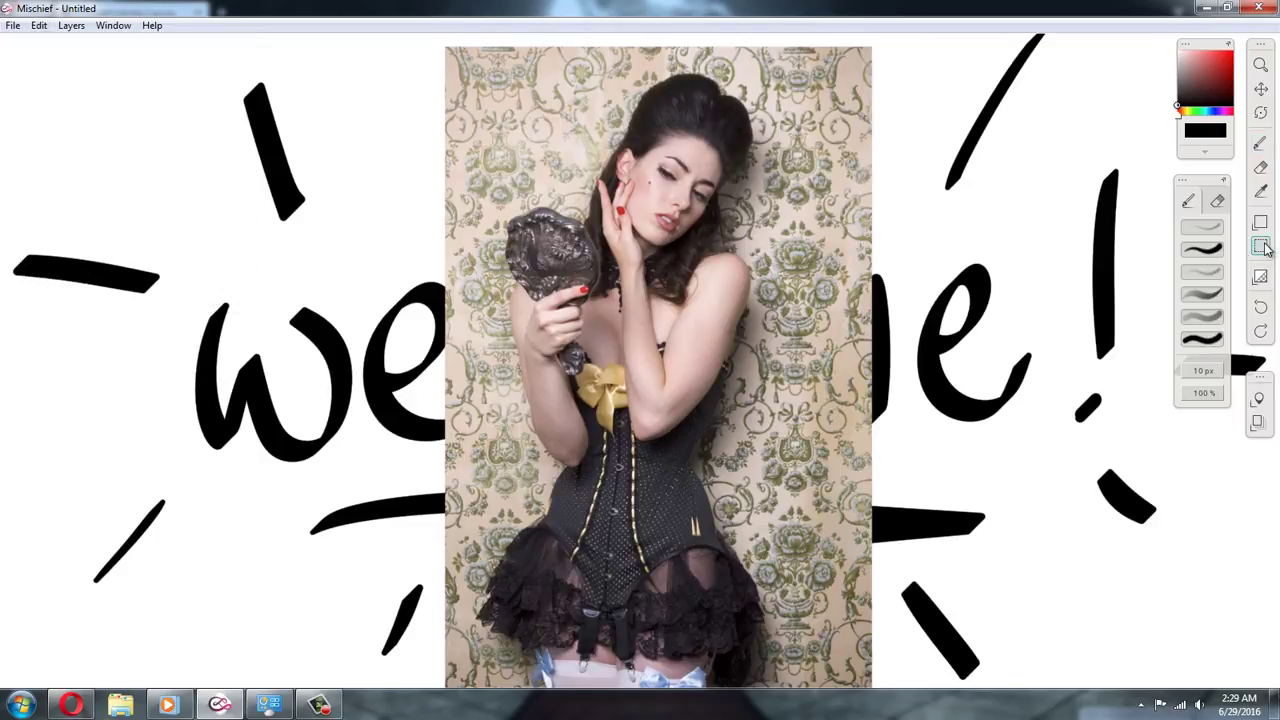
drag(360, 159, 922, 520)
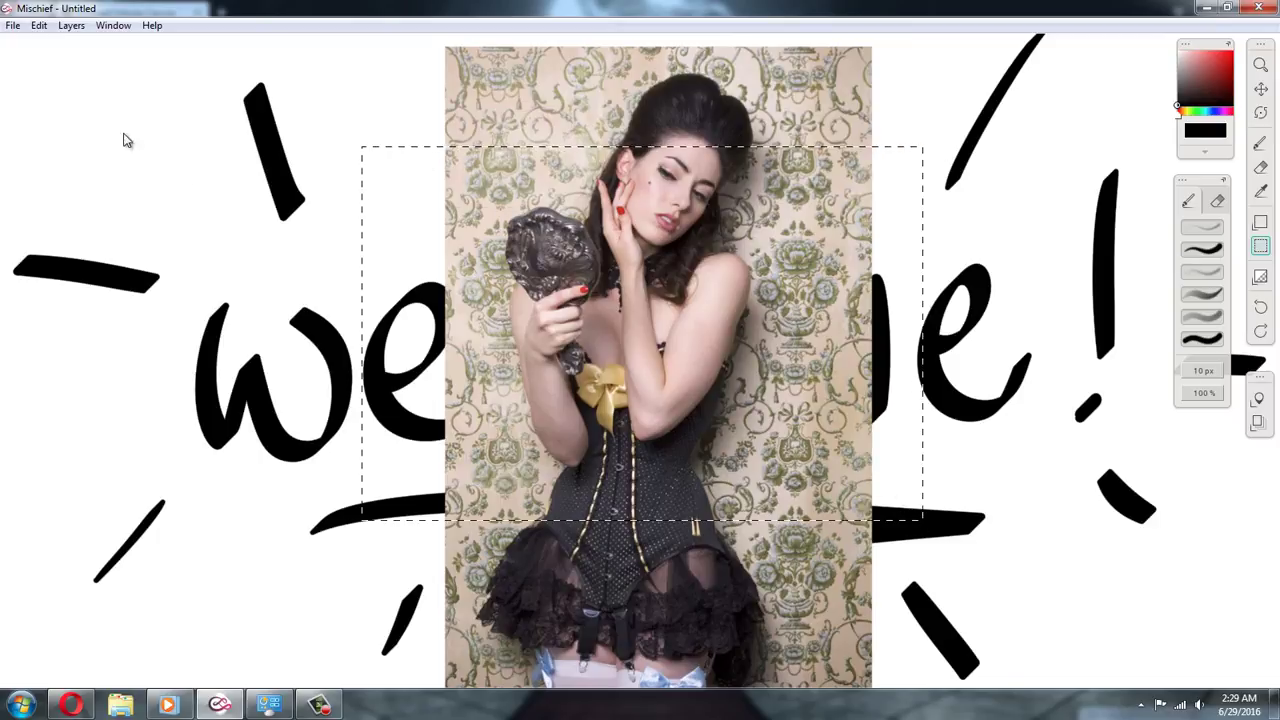
Transform the selected photo area by moving it, scaling it down and rotating it slightly counterclockwise
click(39, 25)
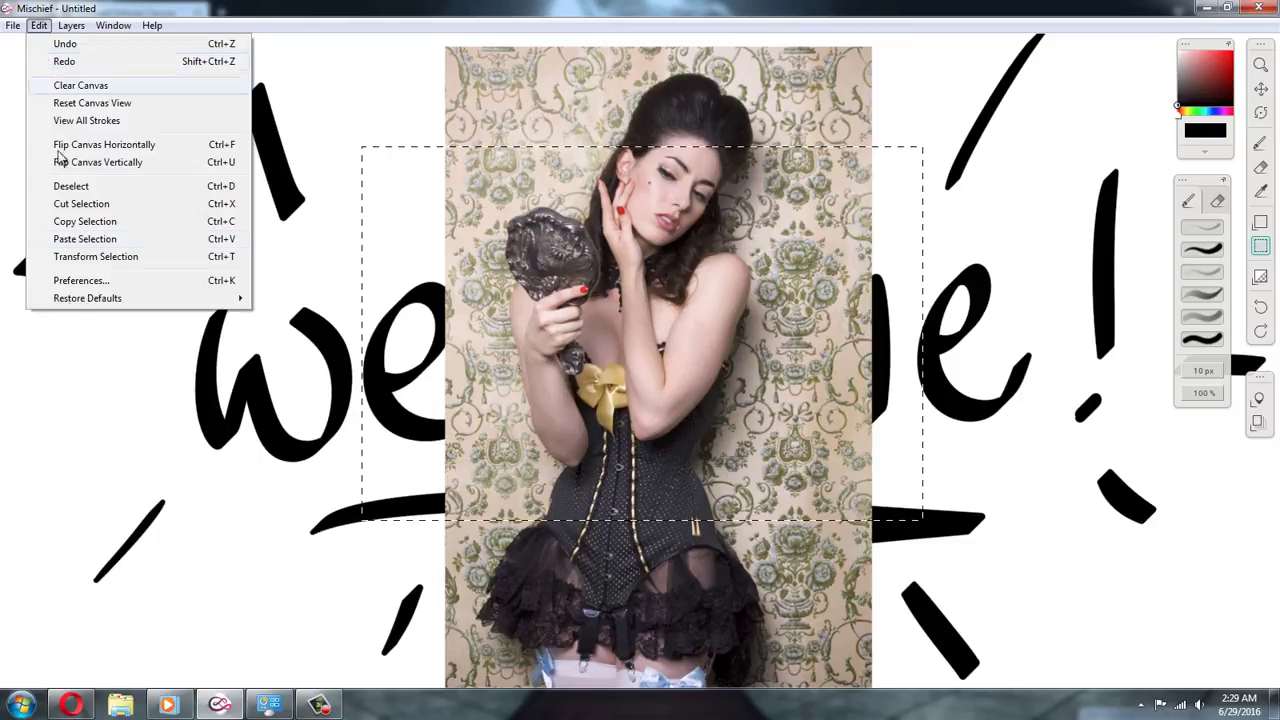
click(85, 257)
drag(390, 177, 440, 249)
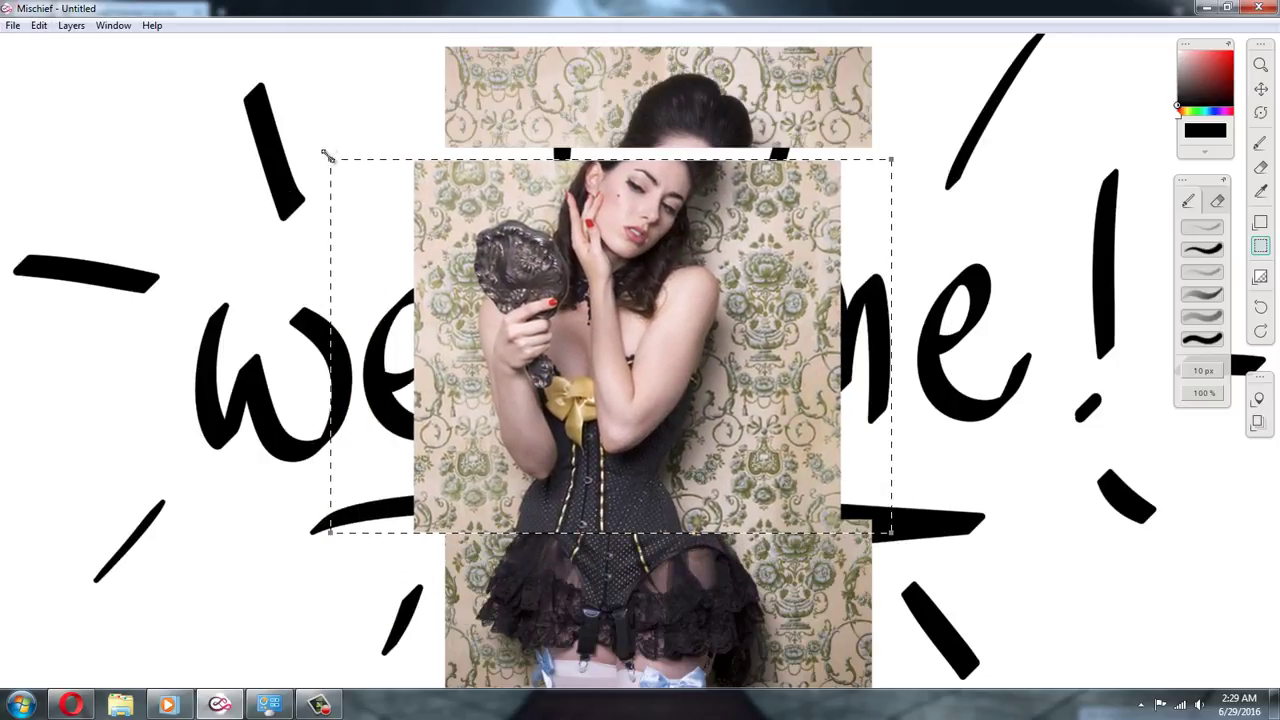
drag(331, 159, 390, 213)
click(39, 25)
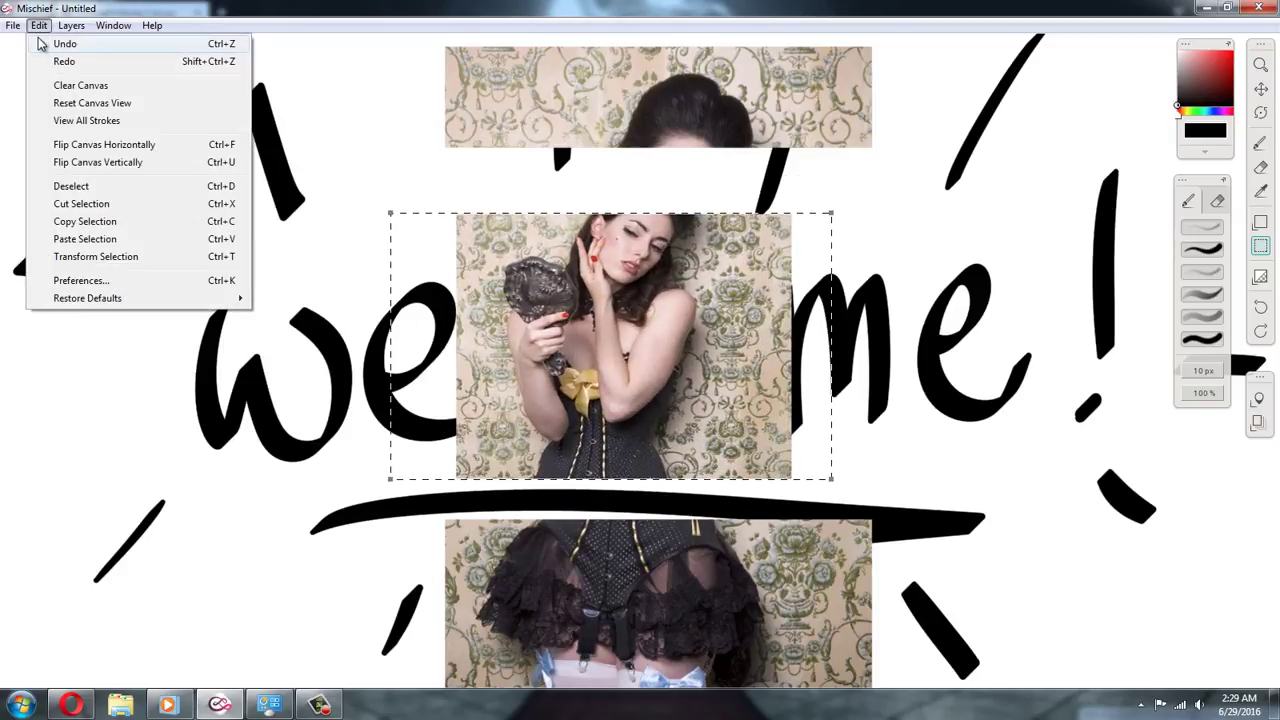
click(272, 8)
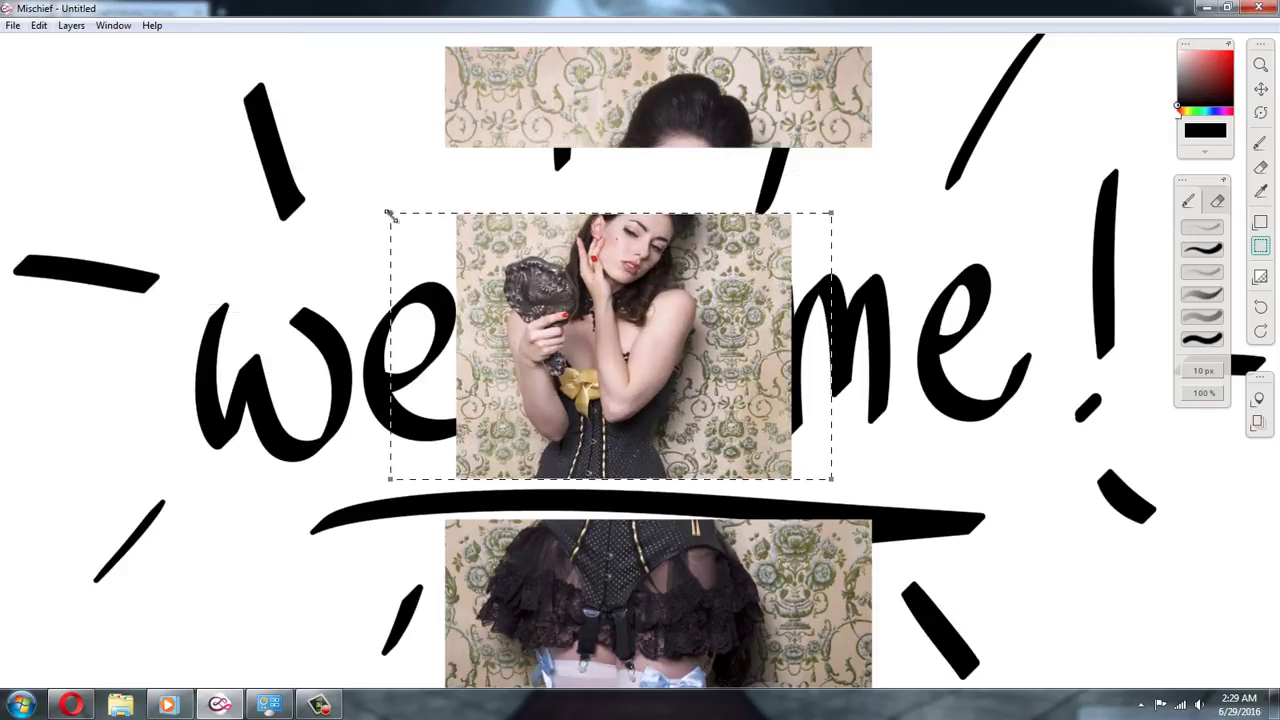
drag(392, 205, 360, 195)
Copy the selection and paste the duplicate so it overlaps the right side of the transformed photo piece
click(39, 25)
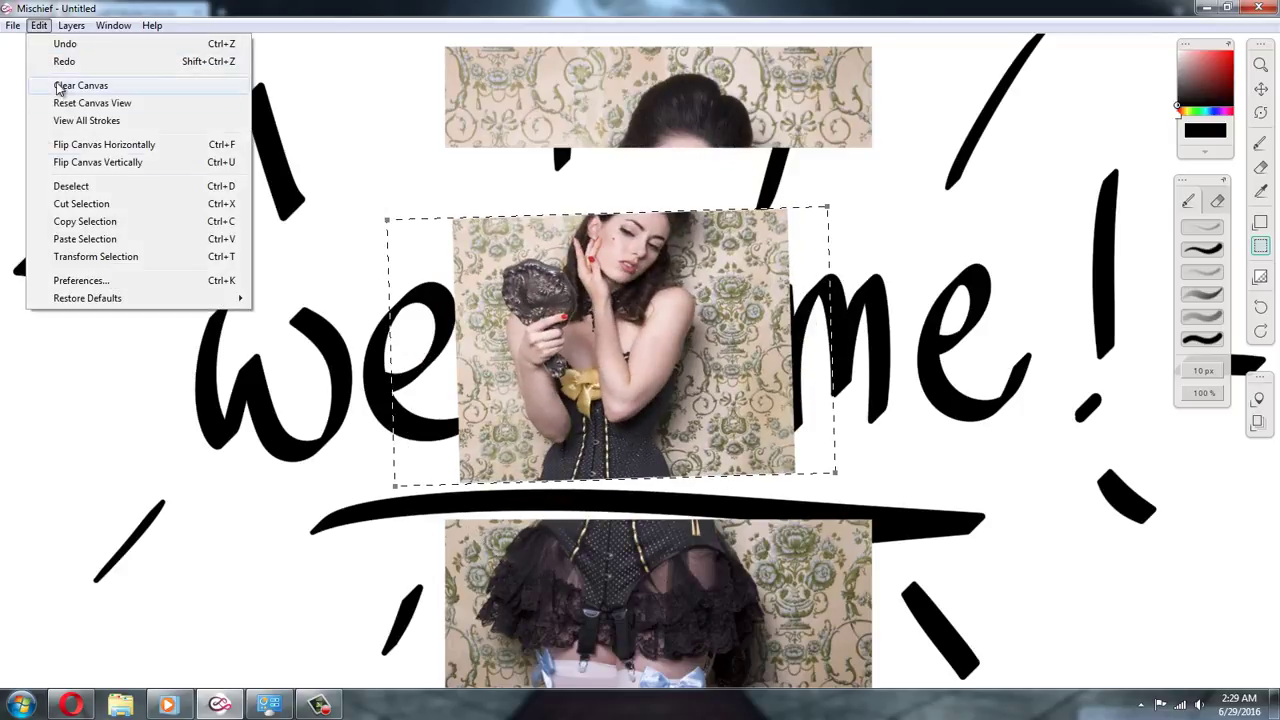
click(71, 221)
click(39, 25)
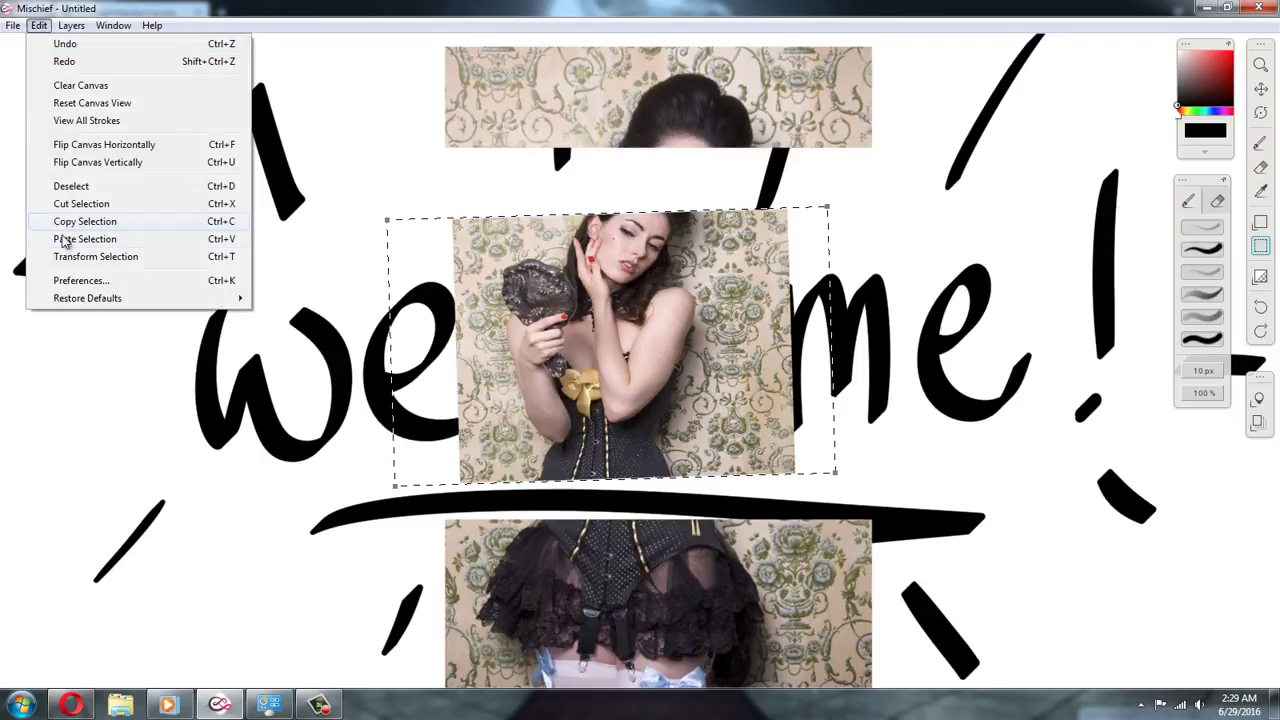
click(85, 239)
drag(740, 287, 619, 365)
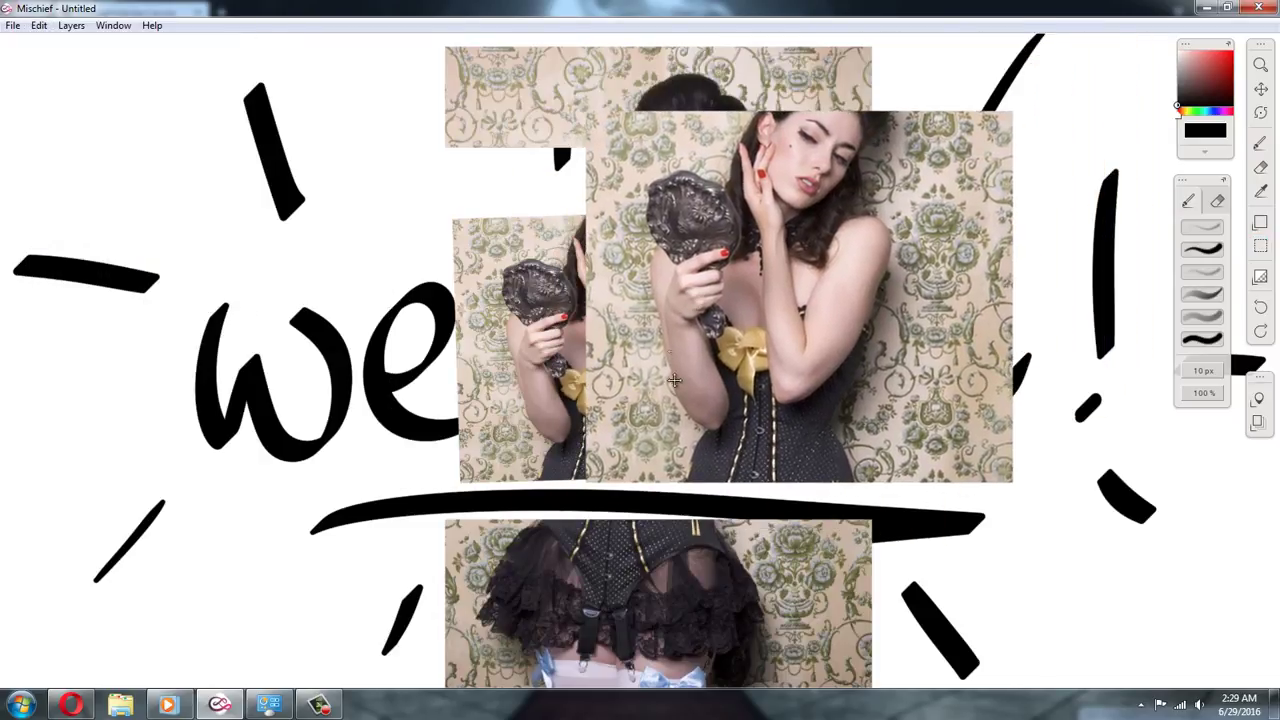
Review the available editing, layer and window commands
click(39, 25)
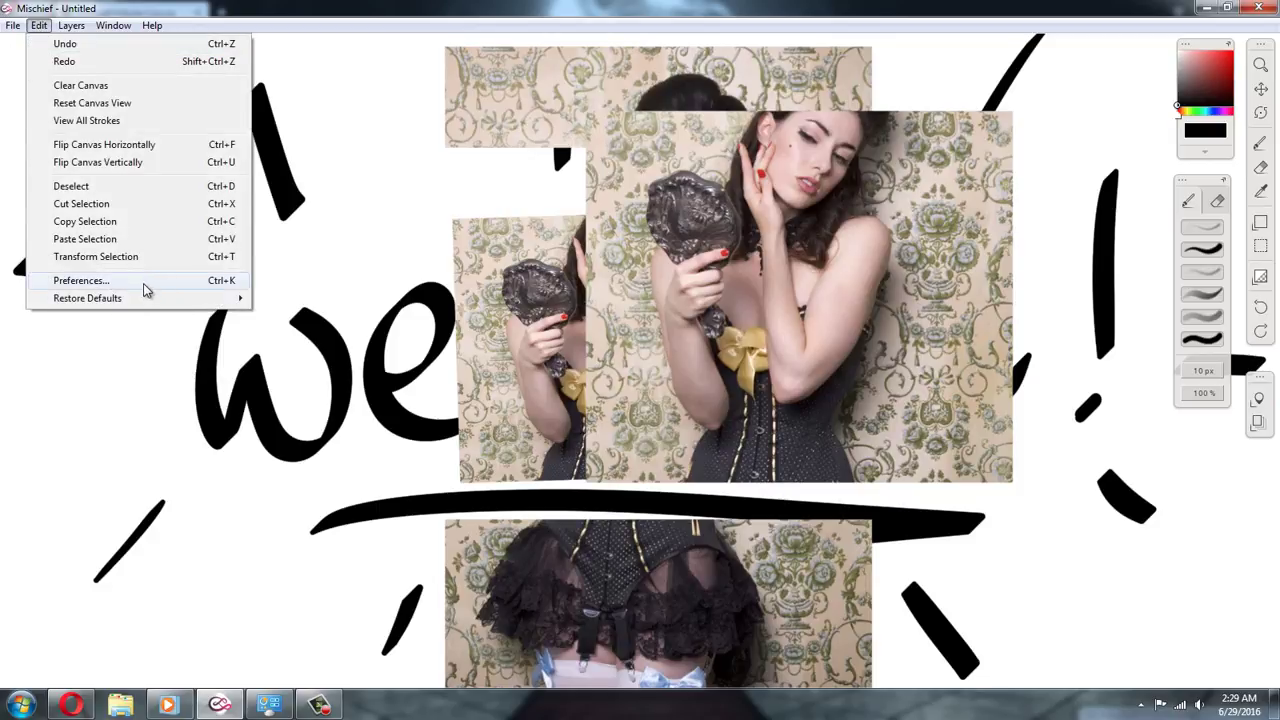
click(66, 26)
click(68, 26)
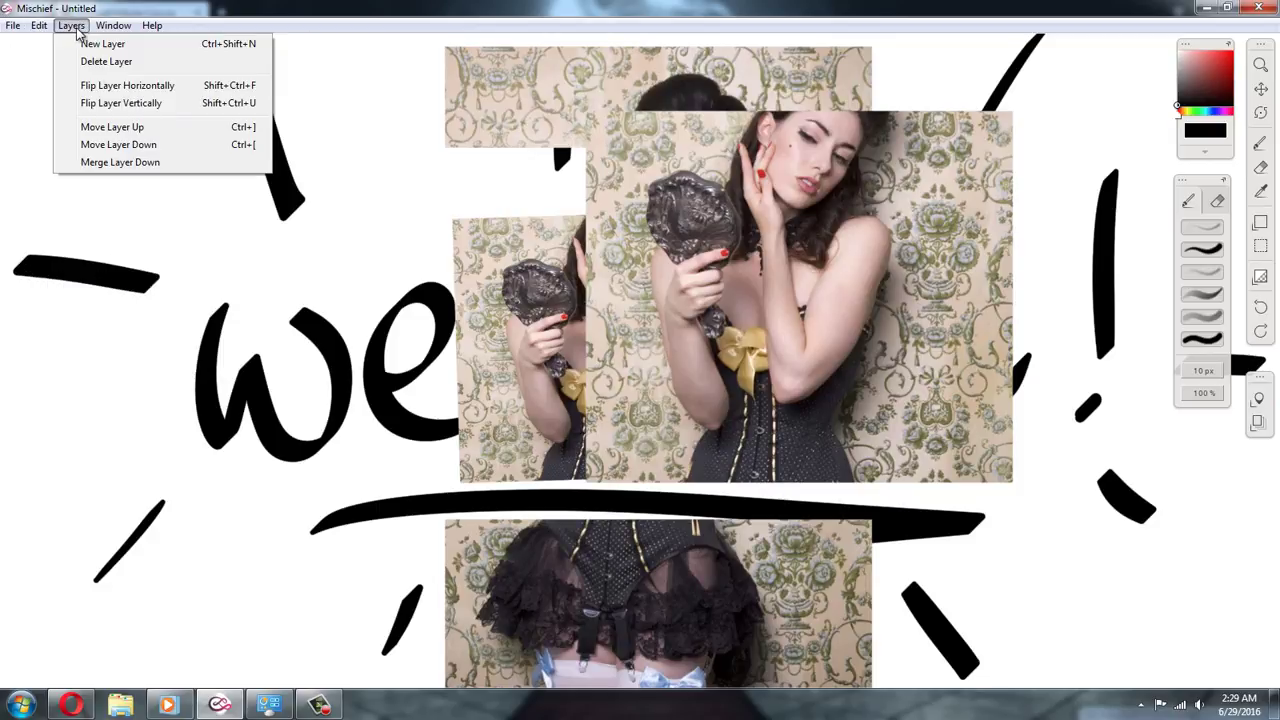
click(77, 27)
click(77, 27)
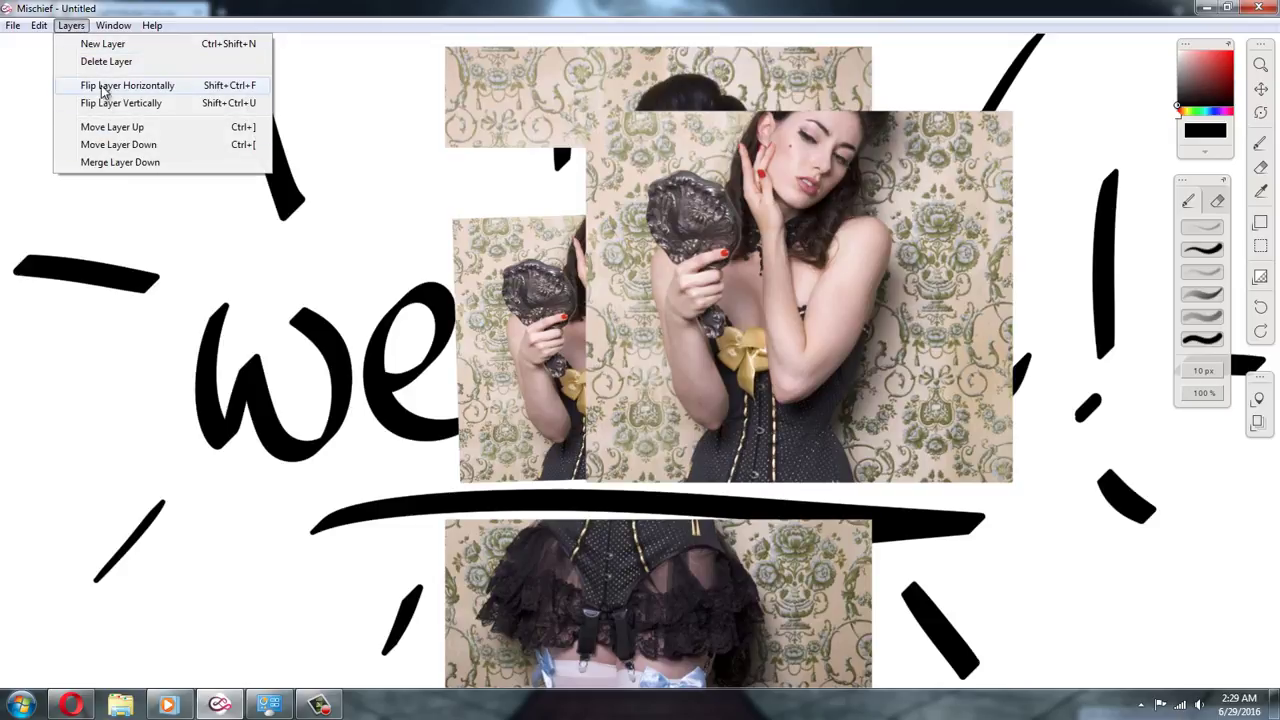
click(113, 26)
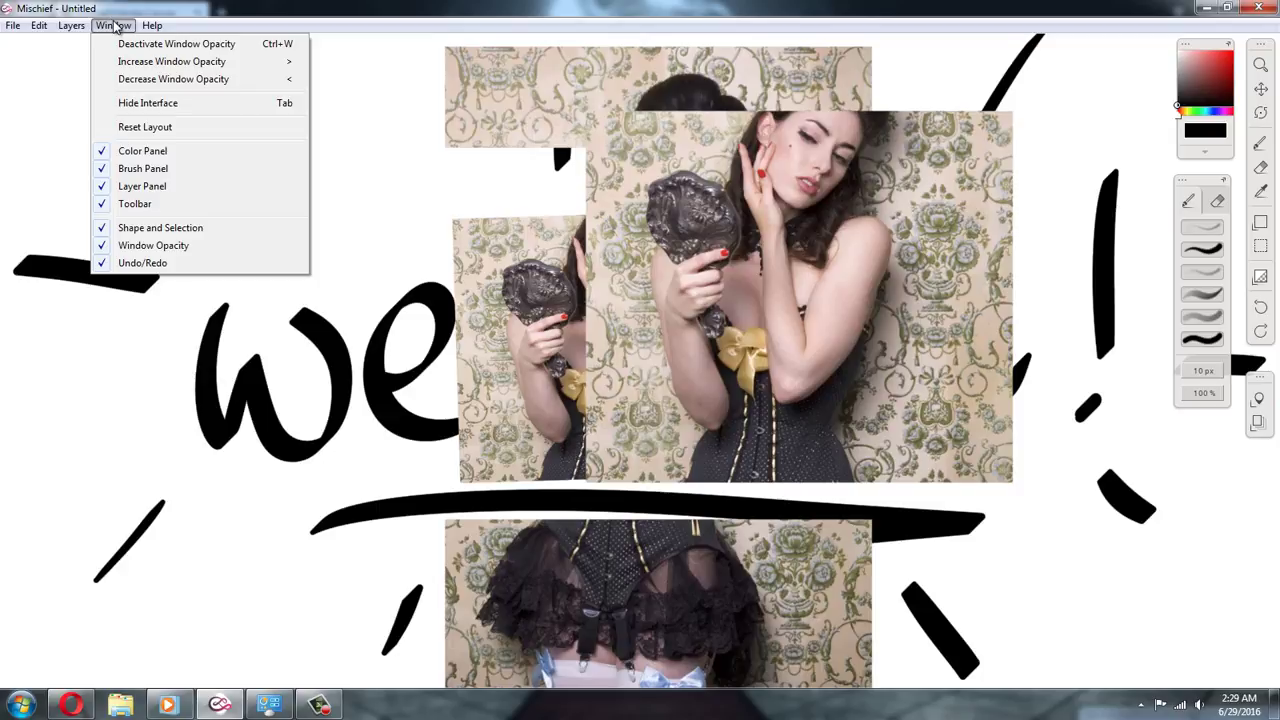
Close the Control Panel window and review the window opacity commands in Mischief
click(268, 705)
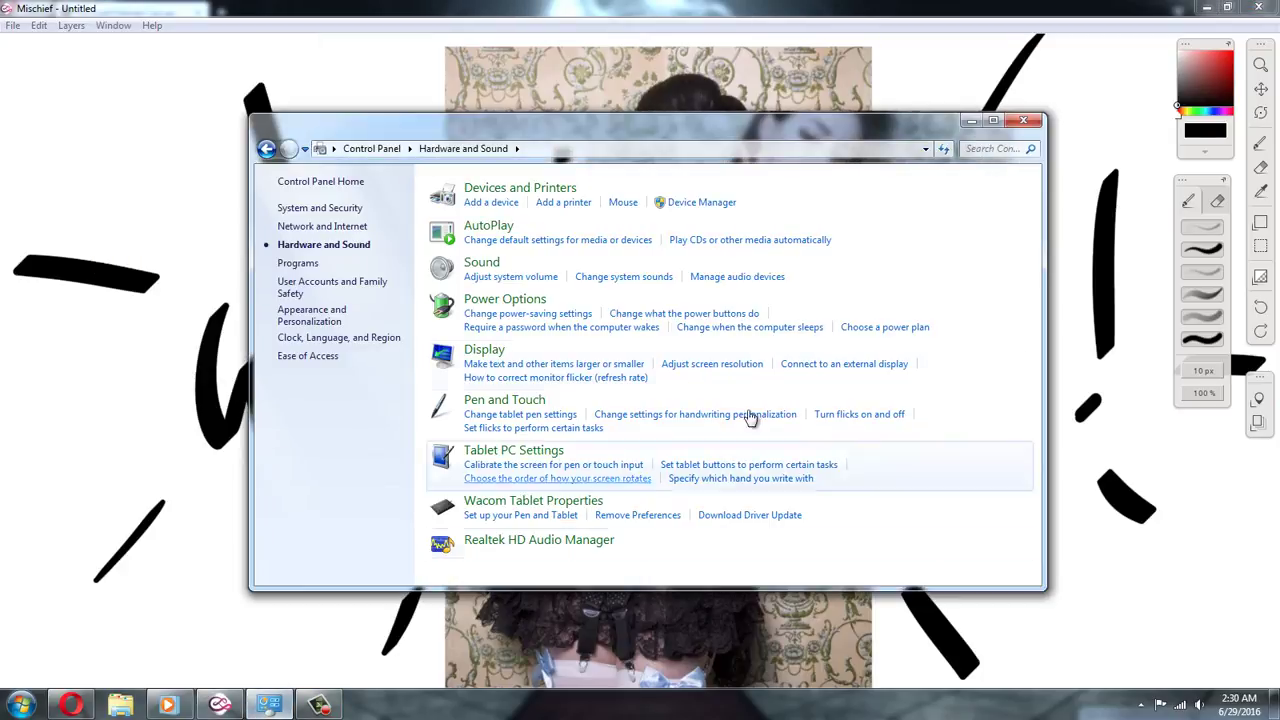
click(1023, 120)
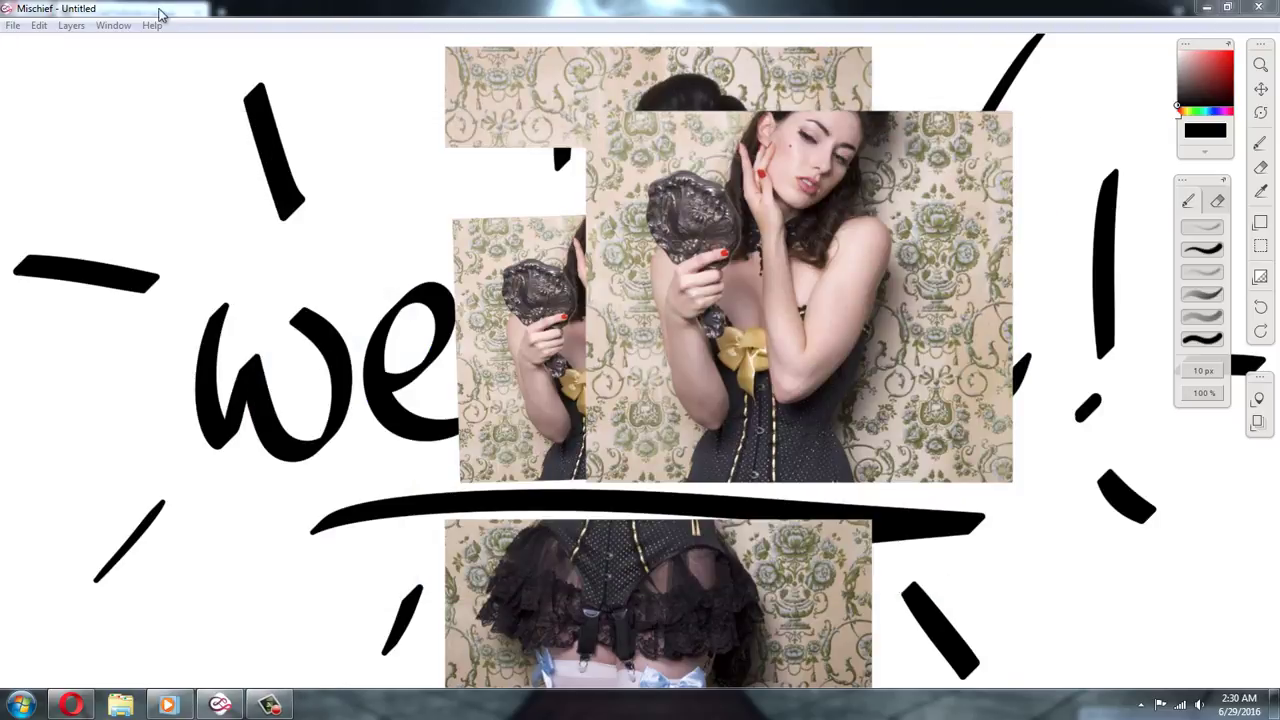
click(115, 26)
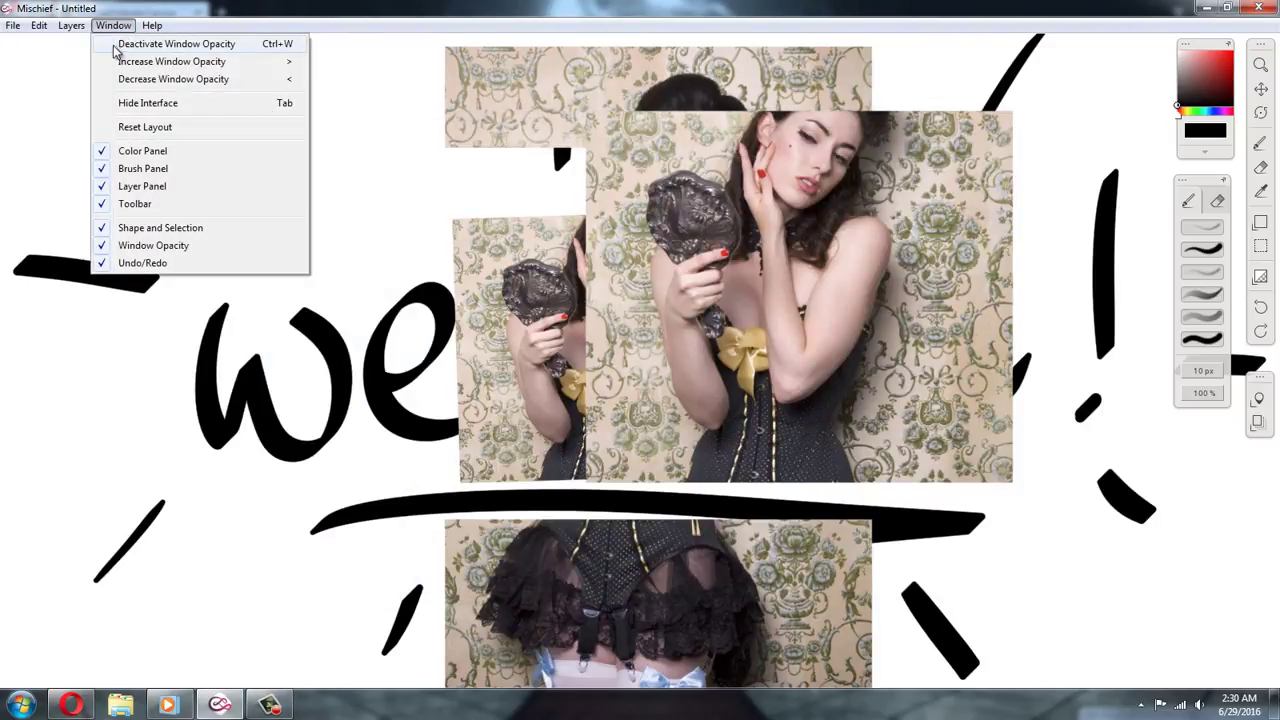
click(202, 6)
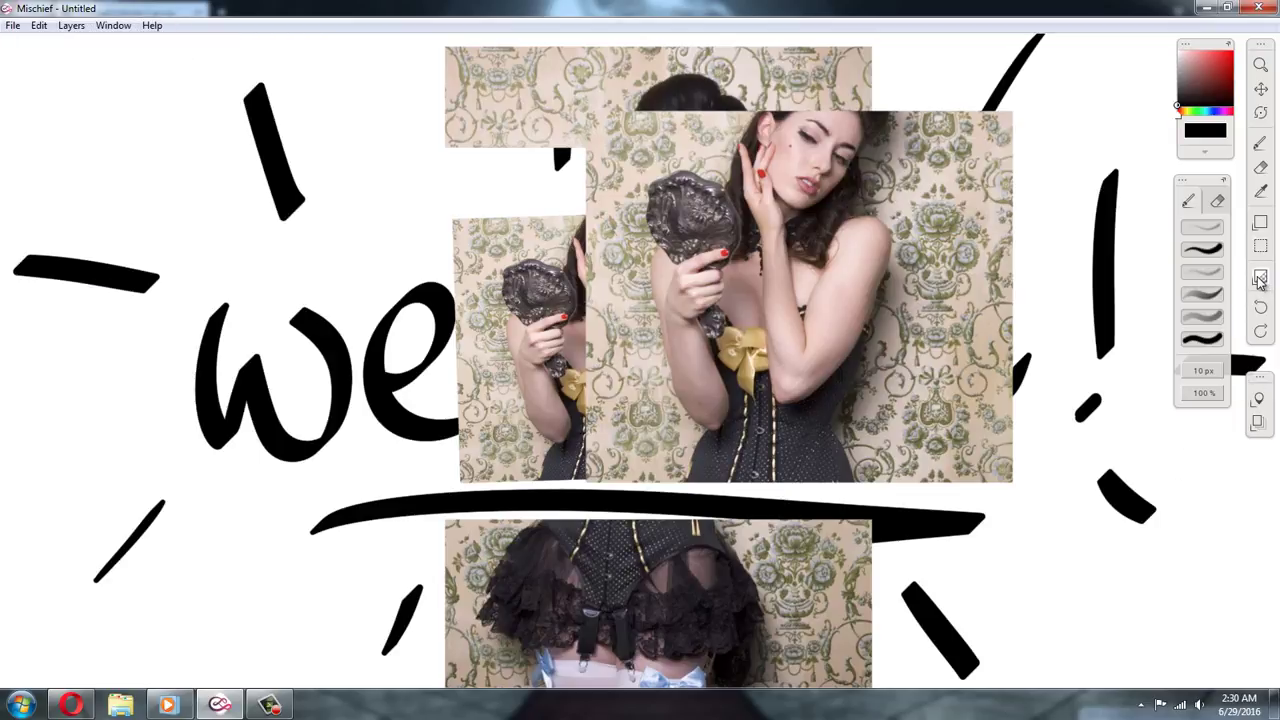
Lower the window opacity to 0% and scribble test brush strokes over the web page showing through the canvas
drag(1261, 281, 1114, 269)
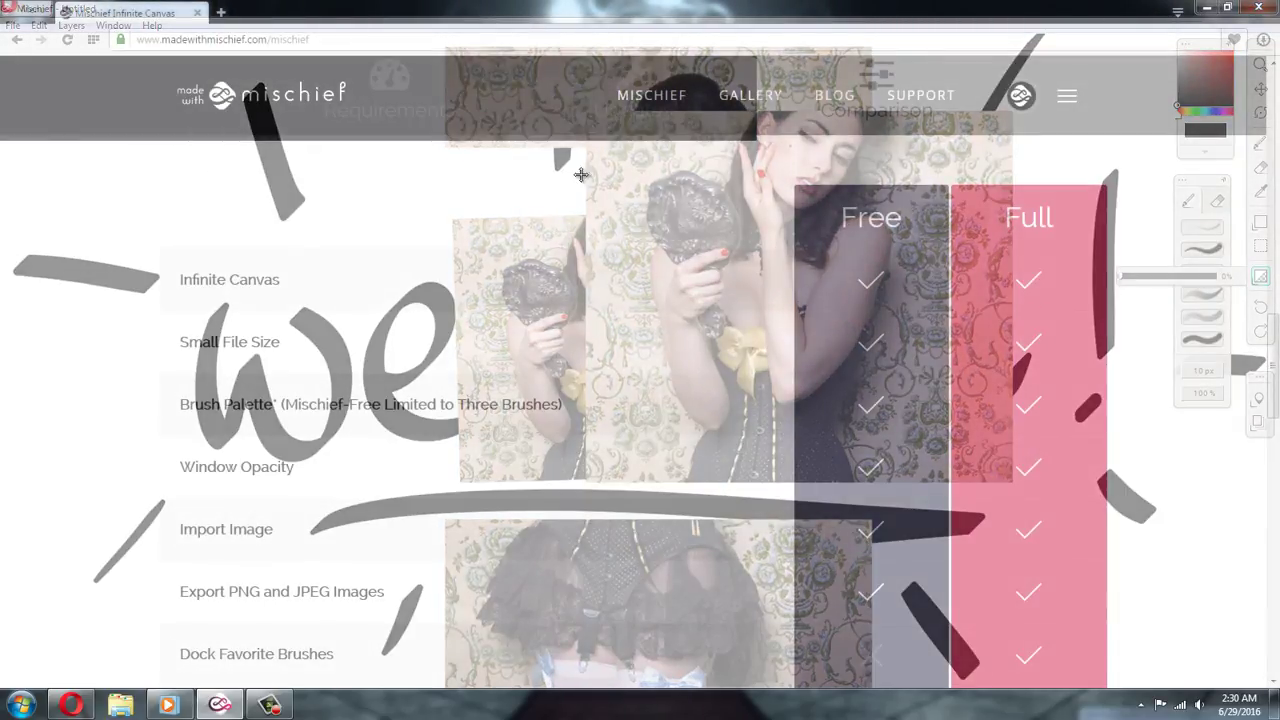
click(1260, 145)
mouse_move(585, 258)
mouse_down()
mouse_move(653, 268)
mouse_move(641, 396)
mouse_move(765, 438)
mouse_move(647, 394)
mouse_move(613, 248)
mouse_move(626, 177)
mouse_move(585, 313)
mouse_move(720, 365)
mouse_move(830, 238)
mouse_move(773, 298)
mouse_move(957, 407)
mouse_up()
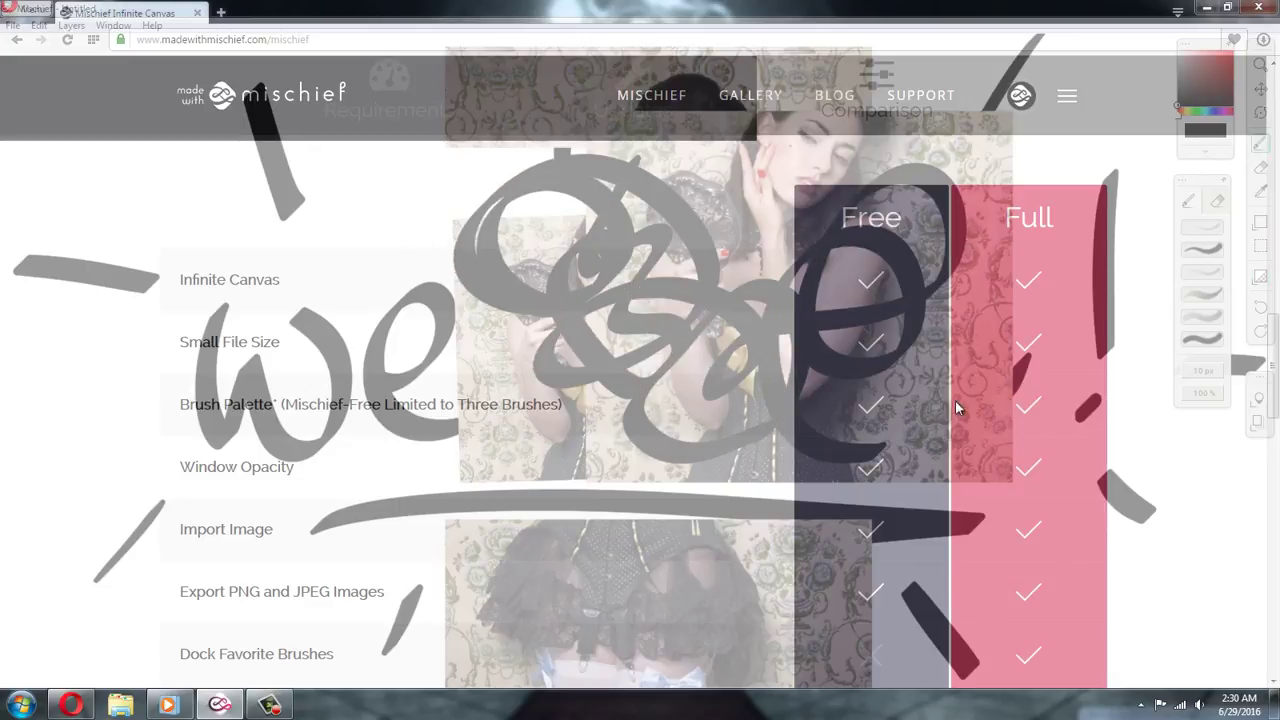
Undo the test scribble and restore the window opacity to 100%
click(1260, 307)
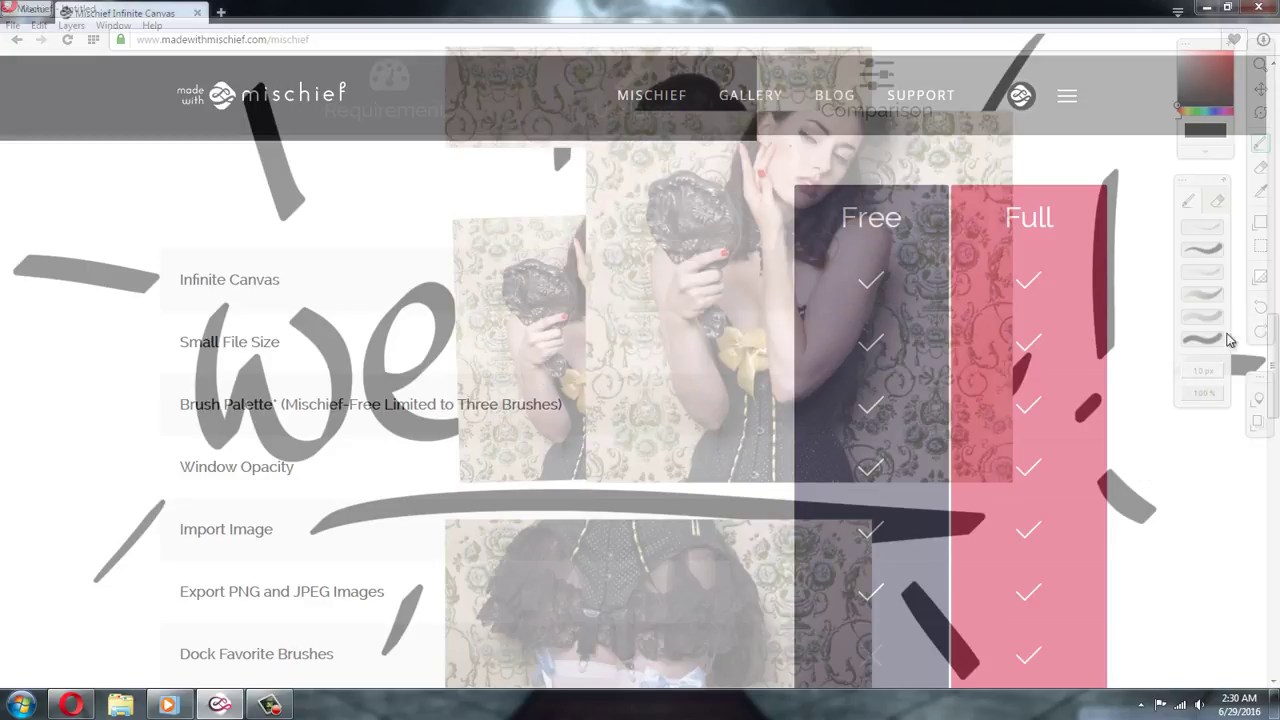
click(1258, 276)
drag(1183, 277, 1222, 278)
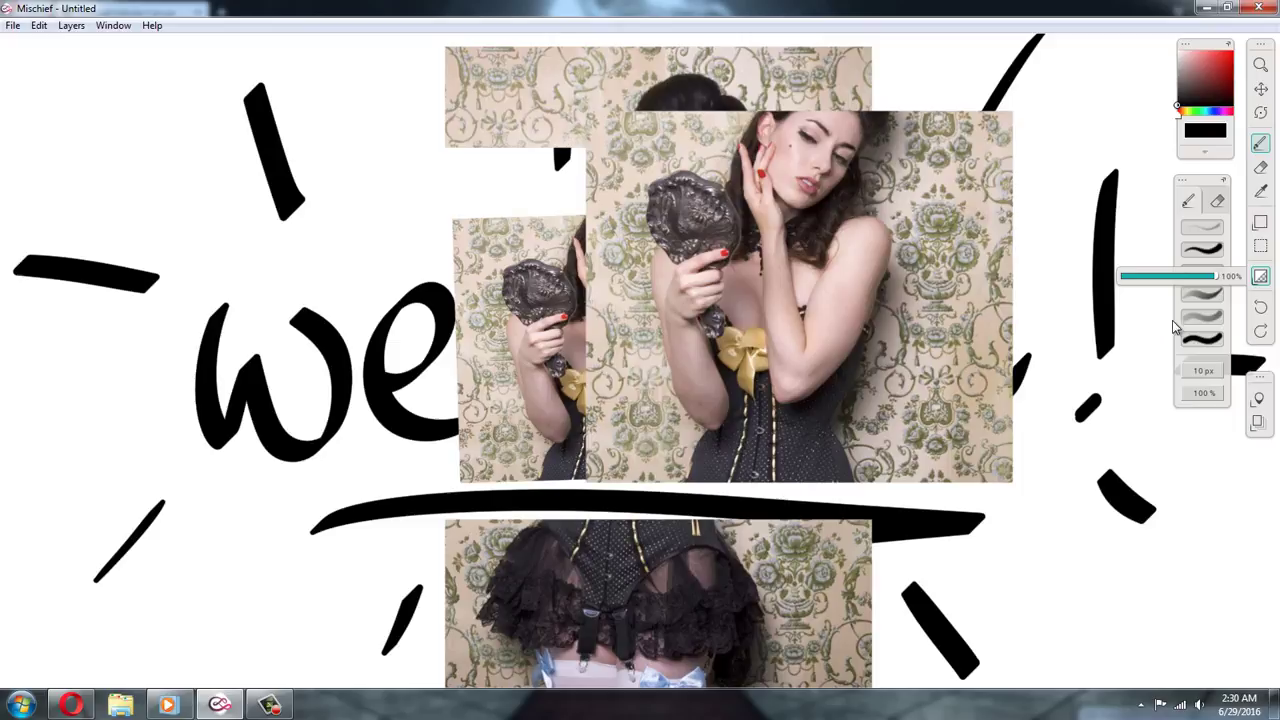
Minimize Mischief, read the Free and Full version comparison on its web page, and close the browser
click(1205, 8)
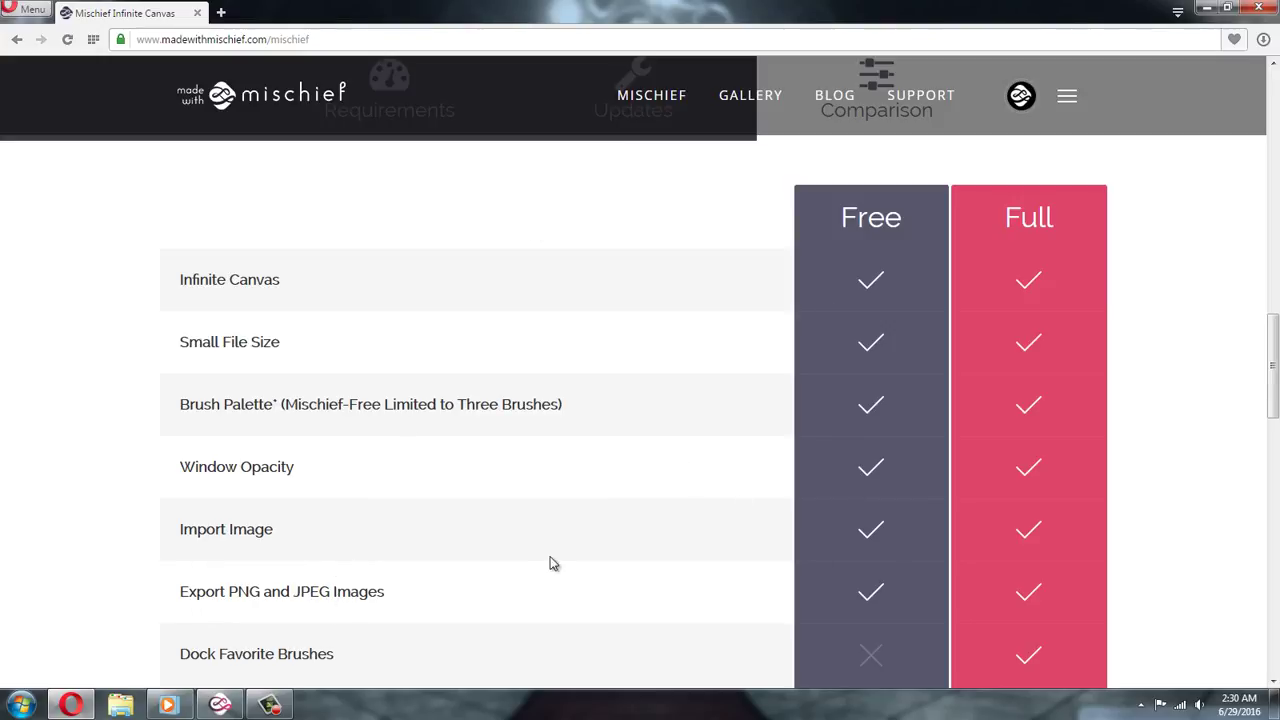
drag(1272, 388, 1273, 445)
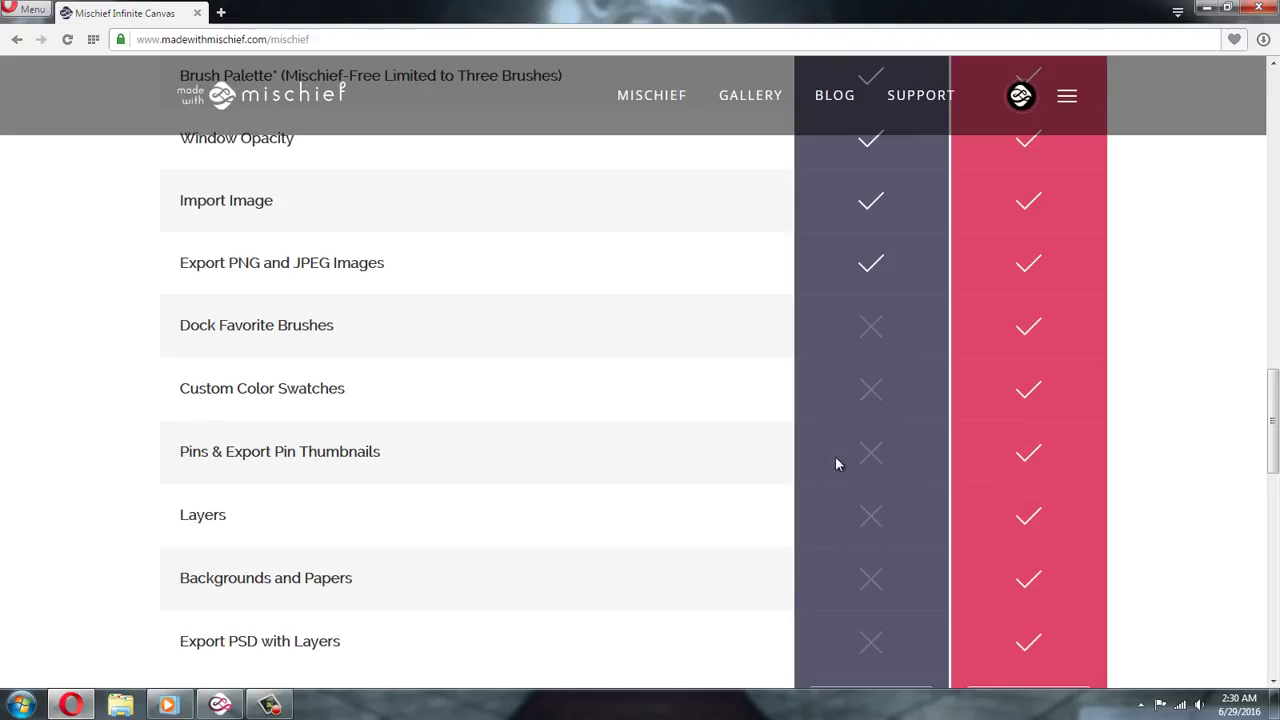
click(1259, 10)
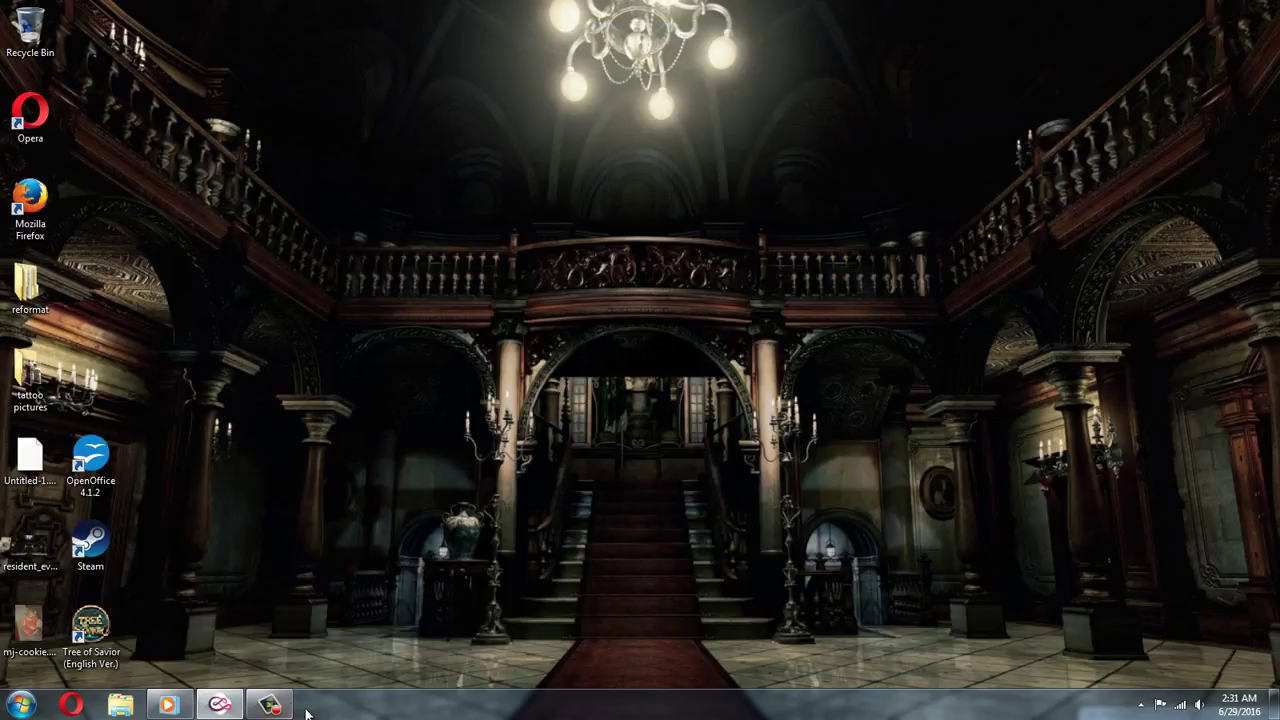
Return to Mischief and review which interface panels can be shown or hidden
click(228, 706)
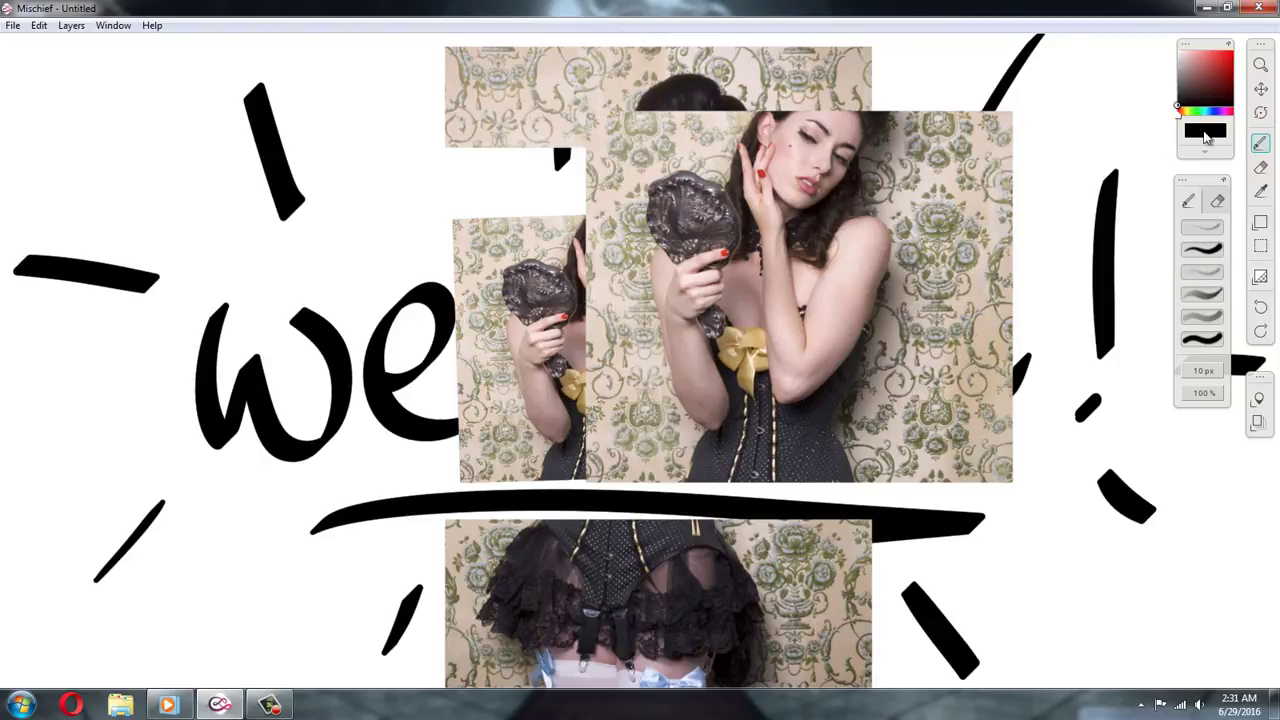
click(113, 25)
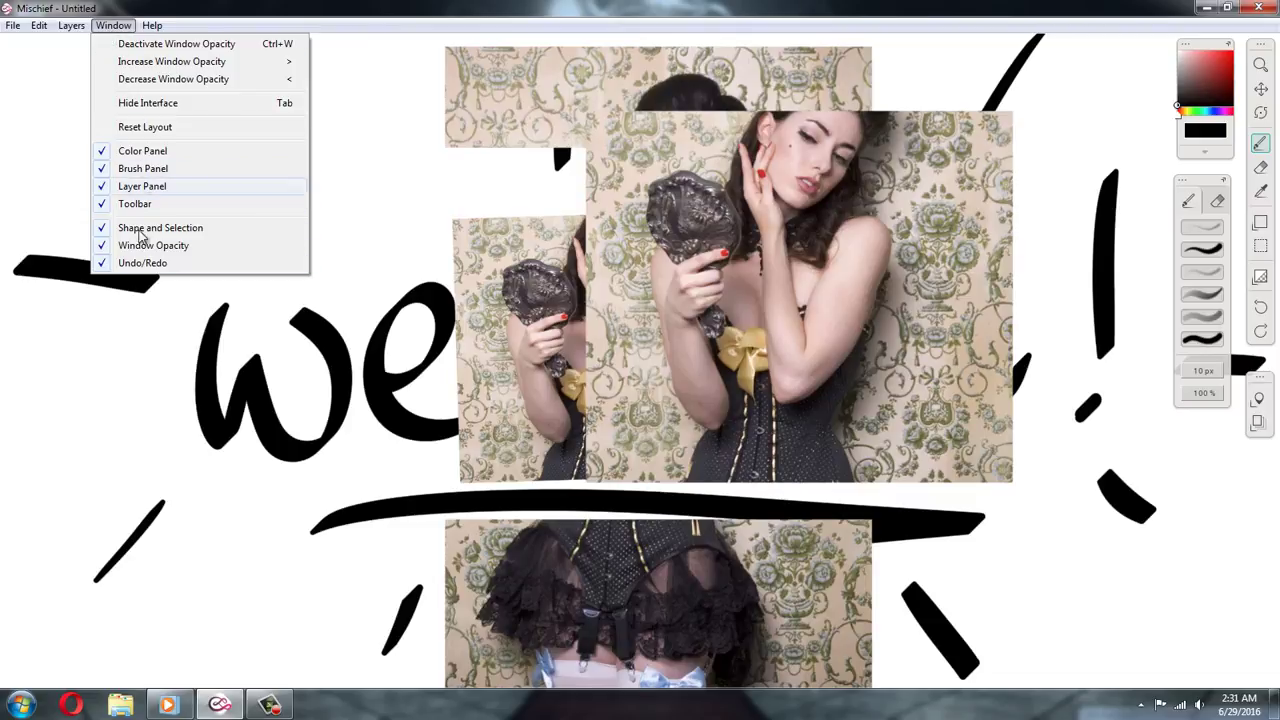
click(112, 27)
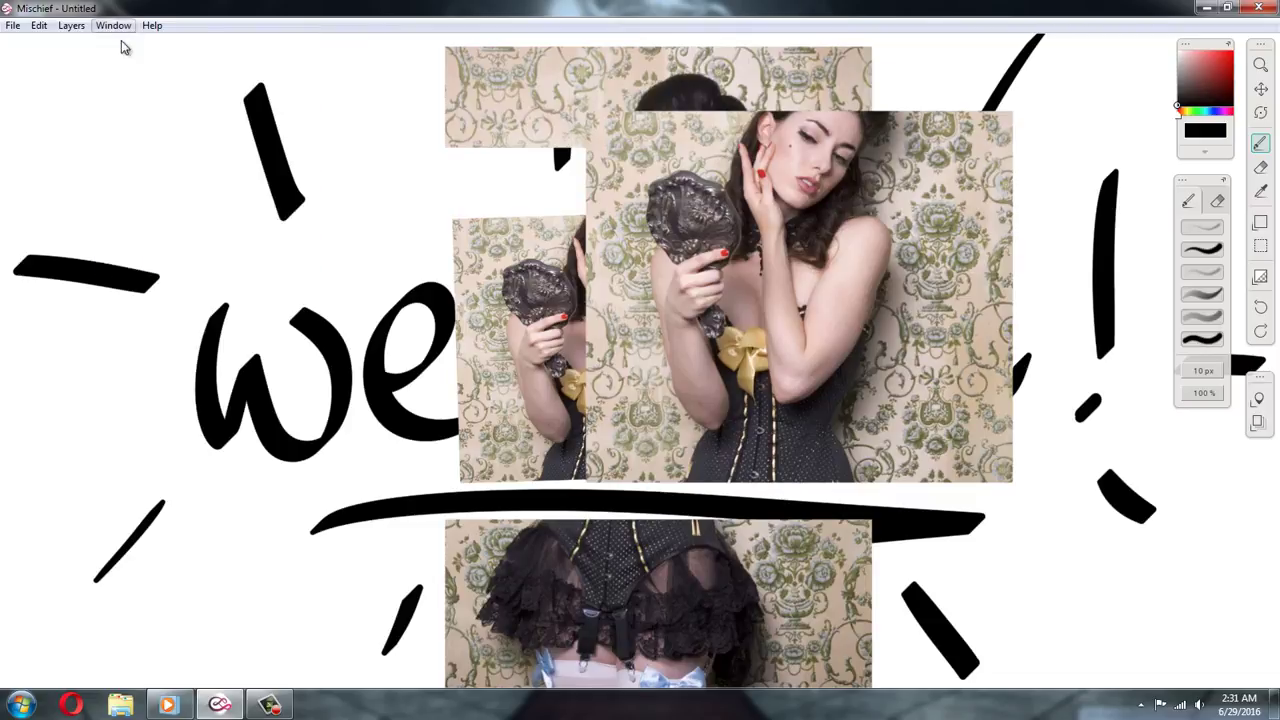
Expand the color and brush panels and place them on the canvas, with the brush panel below the color panel
click(1229, 43)
drag(1189, 47, 1022, 58)
click(1224, 183)
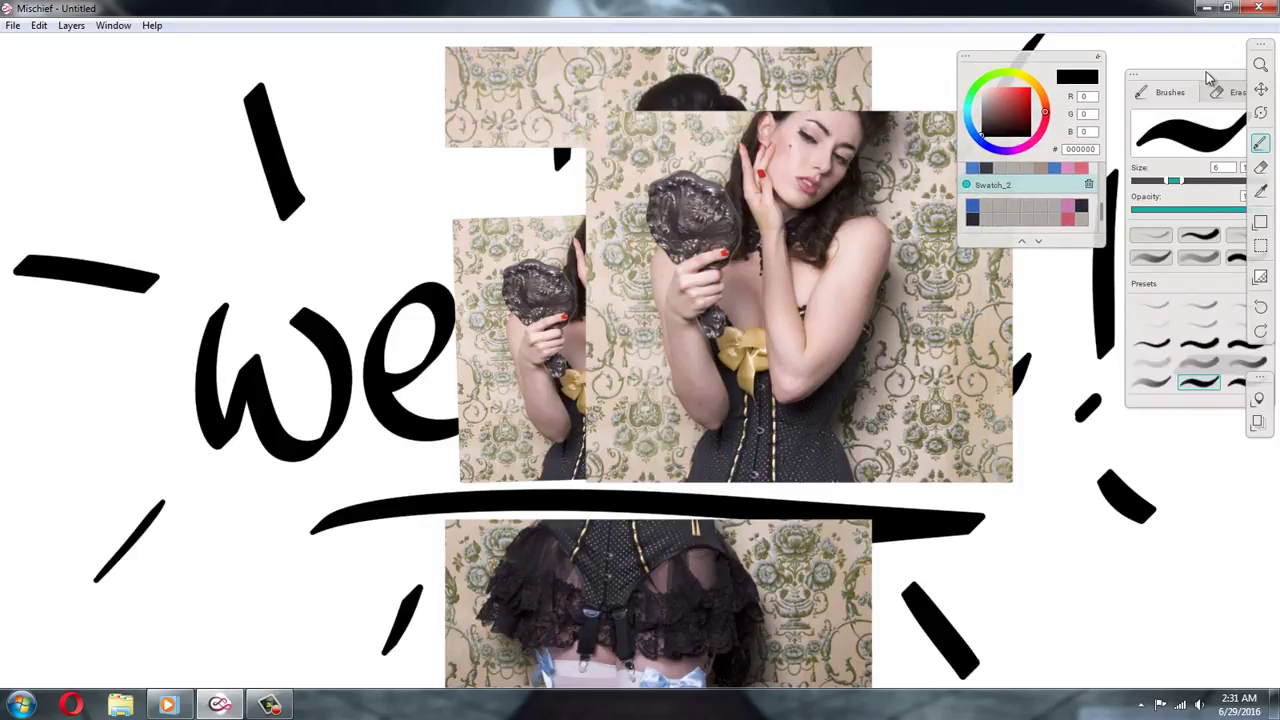
drag(1211, 80, 1082, 318)
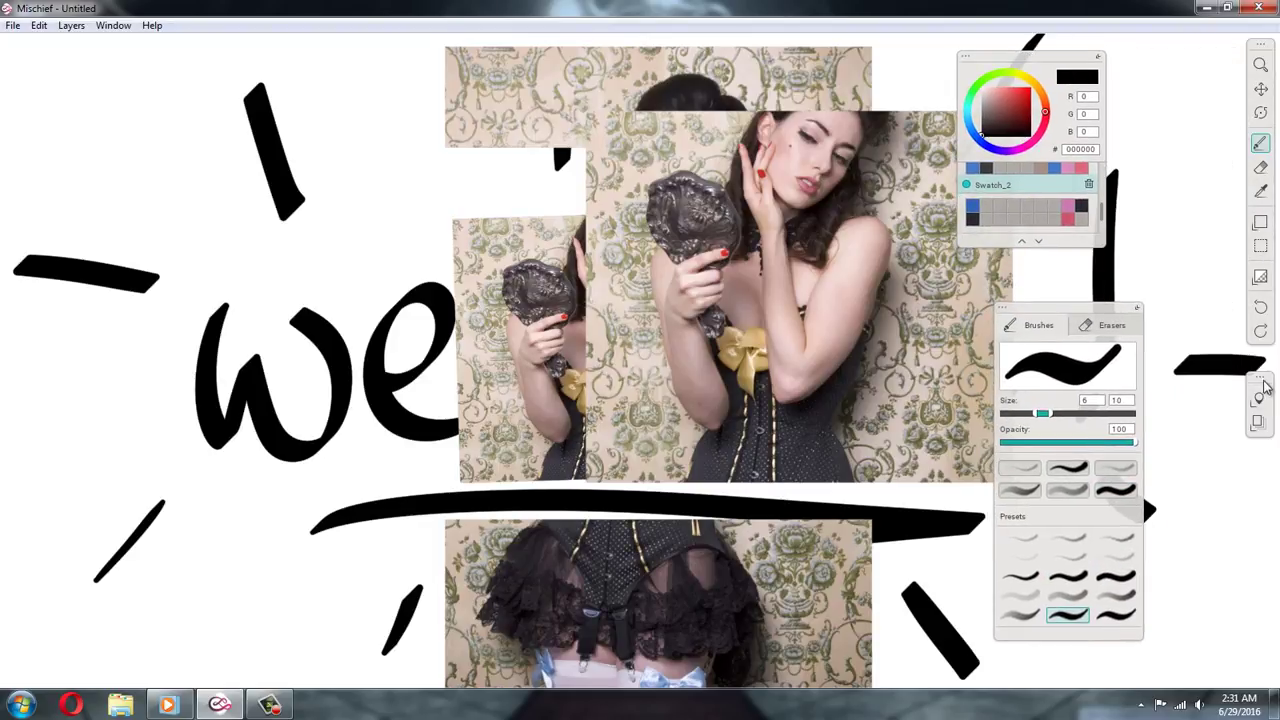
Expand the layers panel, place it below the main toolbar, and shift the brush panel clear of it
drag(1270, 383, 1250, 384)
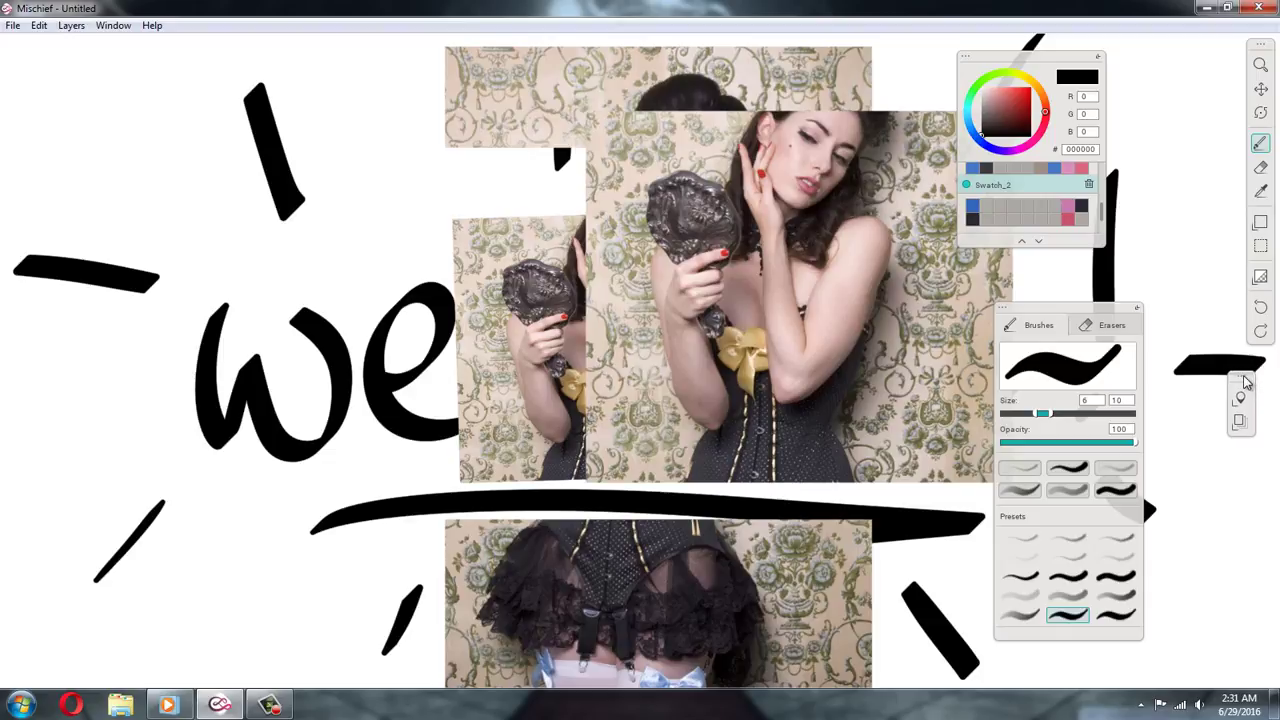
click(1238, 422)
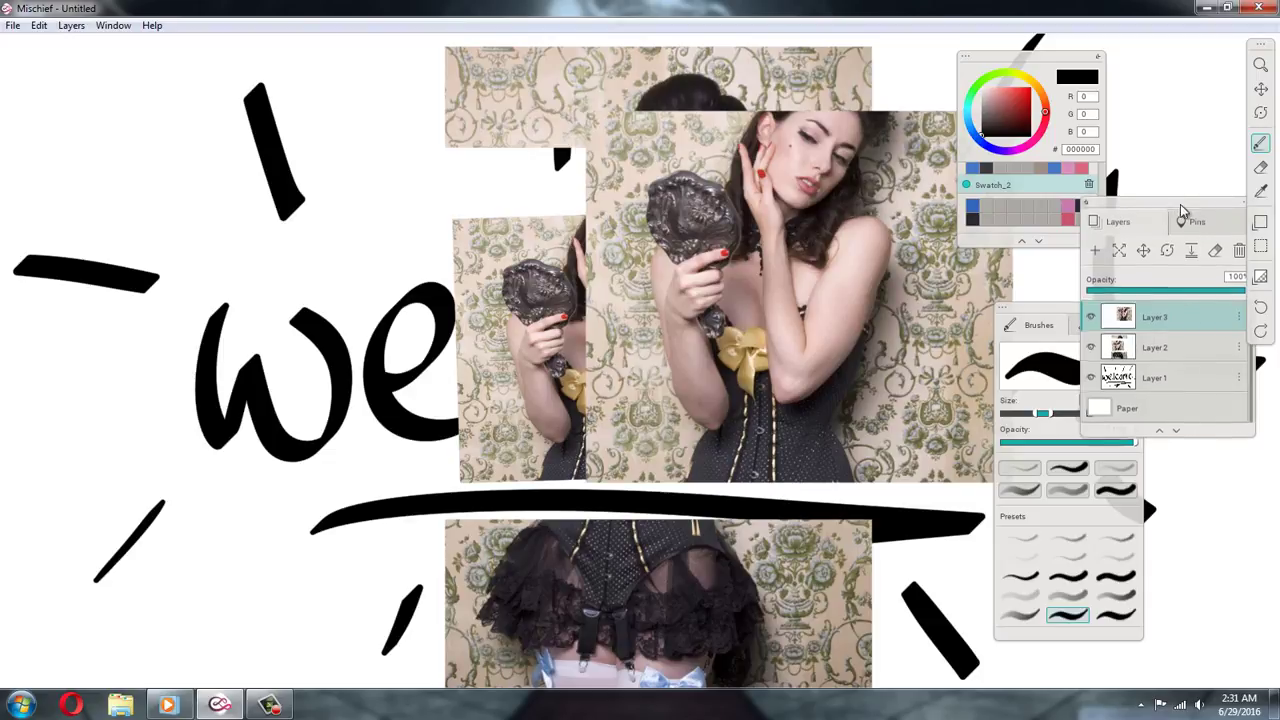
drag(1176, 218, 1188, 438)
drag(1078, 313, 996, 340)
Try the near-black color 0C0805 from the color square, and pick the beige BAA094 from Swatch_1
mouse_move(1008, 118)
mouse_down()
mouse_move(1018, 104)
mouse_move(1046, 150)
mouse_move(1036, 84)
mouse_move(1052, 95)
mouse_move(1018, 104)
mouse_move(1024, 118)
mouse_move(1012, 102)
mouse_move(1008, 133)
mouse_up()
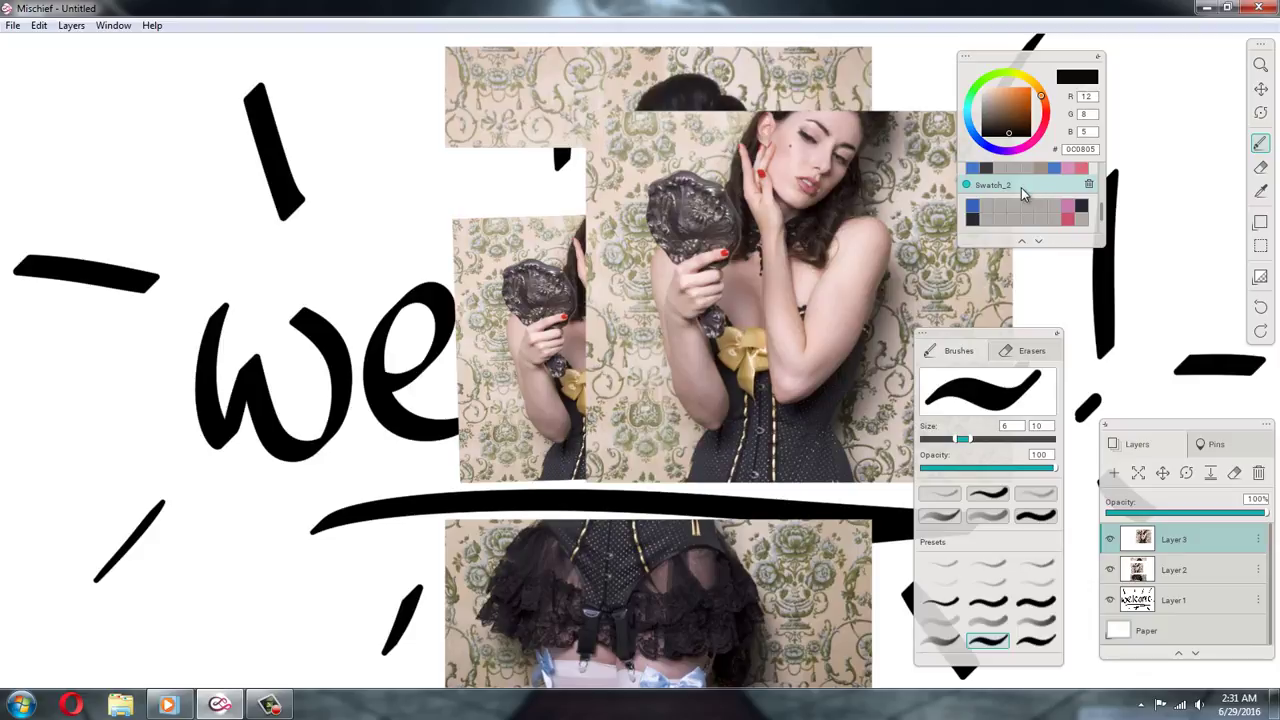
scroll(1104, 218, up, 2)
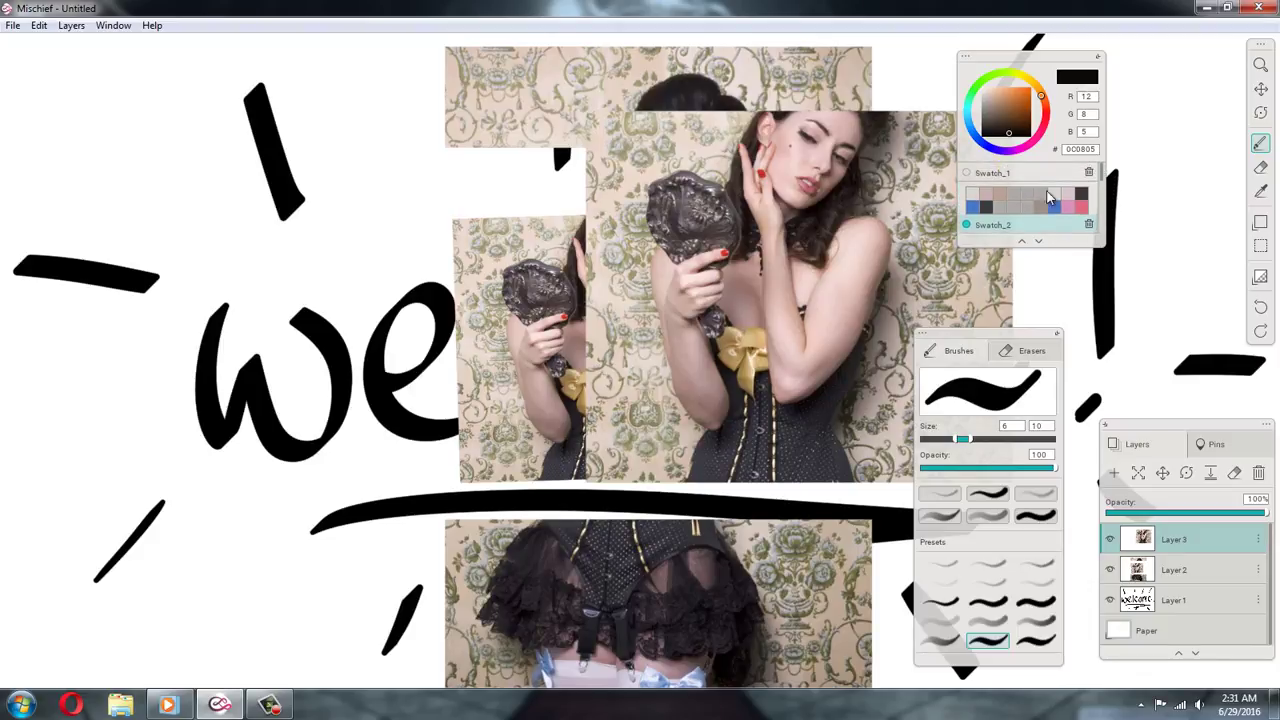
click(995, 194)
click(998, 194)
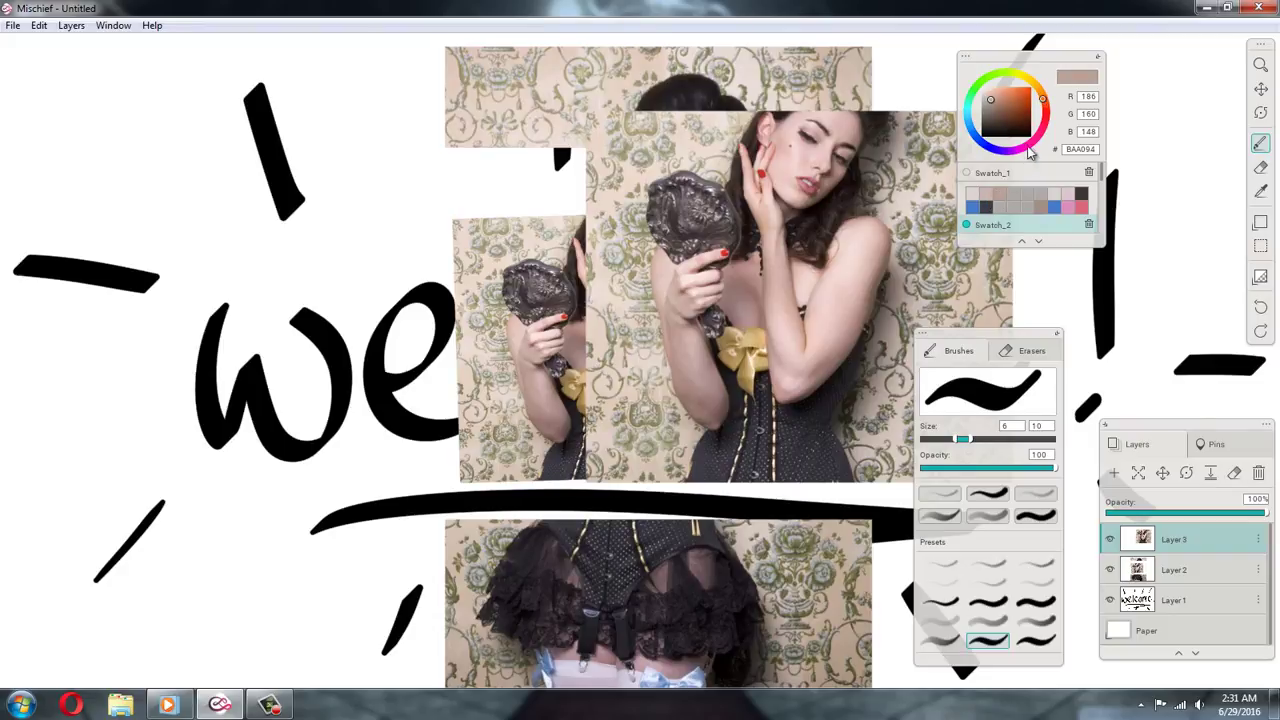
Pick the dark brown 3E1806 and store it in the filled color palette, then delete the unneeded palette
drag(1016, 118, 1026, 124)
drag(1079, 81, 1028, 194)
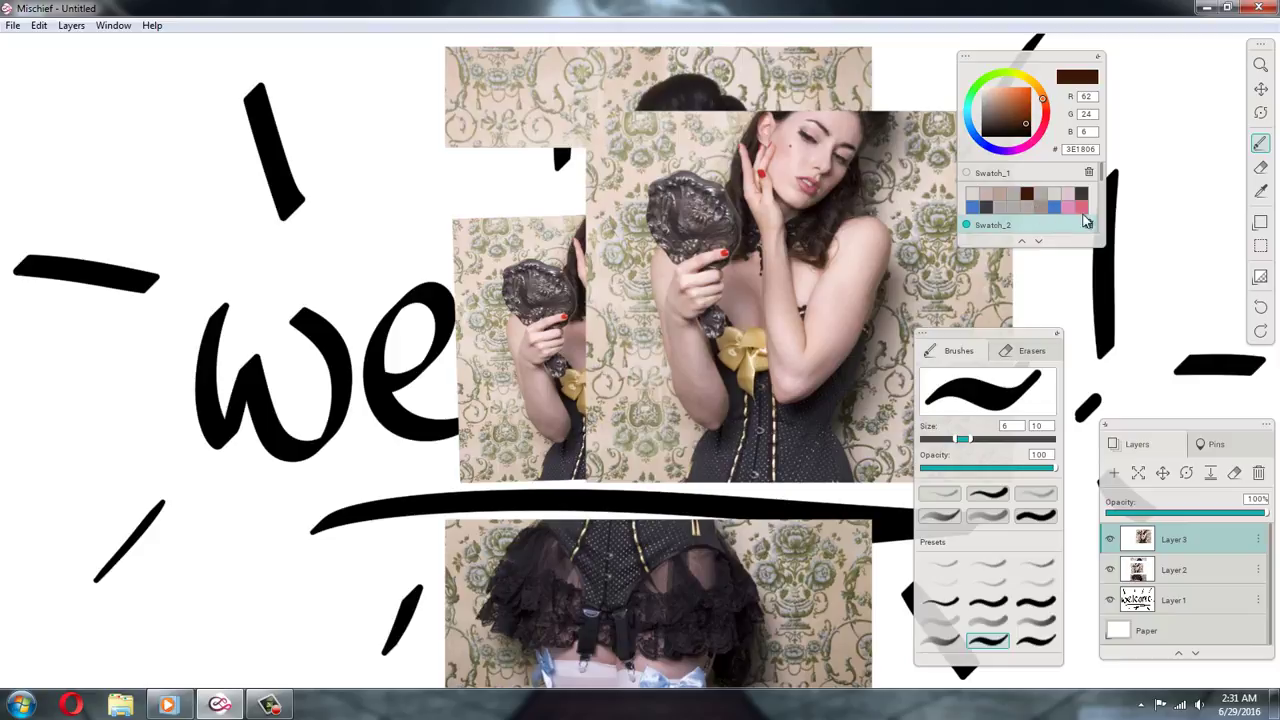
click(1089, 225)
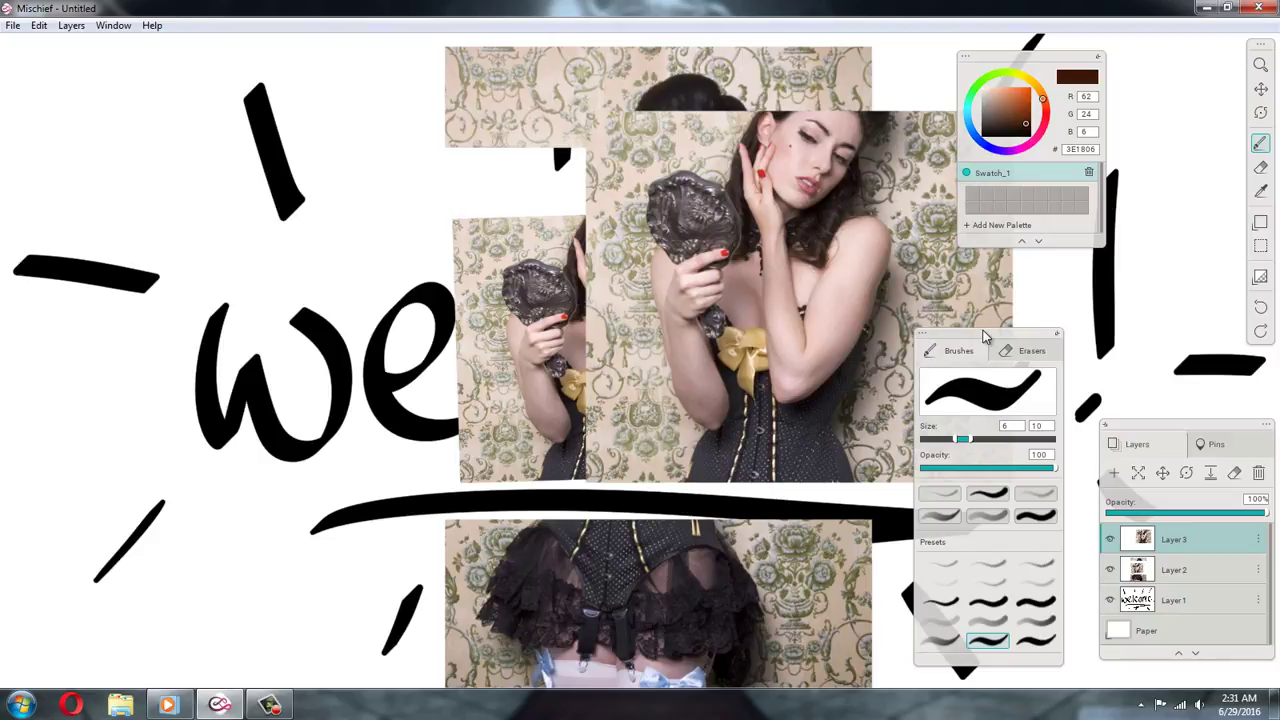
Move the brush panel up to sit just beneath the color panel, with its brushes shown
mouse_move(1003, 345)
mouse_down()
mouse_move(979, 337)
mouse_move(960, 278)
mouse_move(1013, 292)
mouse_up()
click(1013, 292)
click(944, 291)
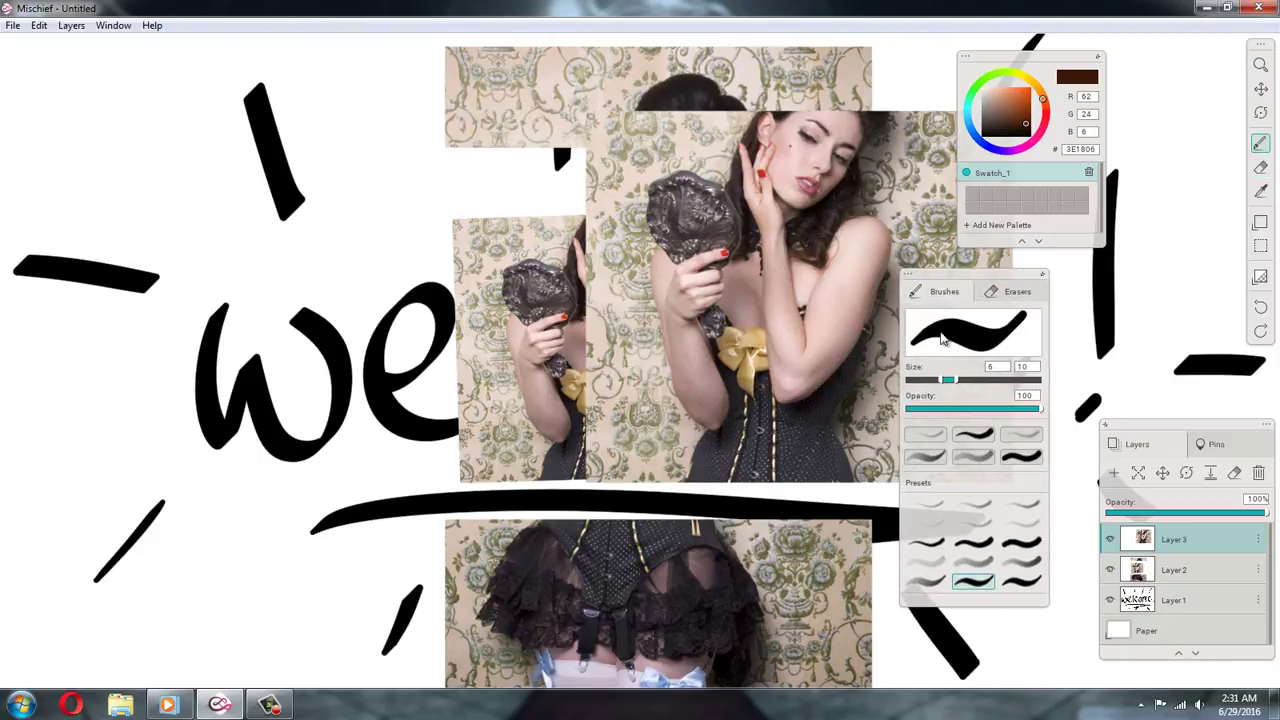
Try several brush presets, including the soft one at 30 opacity, and pick the fourth saved brush
click(933, 557)
click(931, 542)
click(973, 541)
click(980, 506)
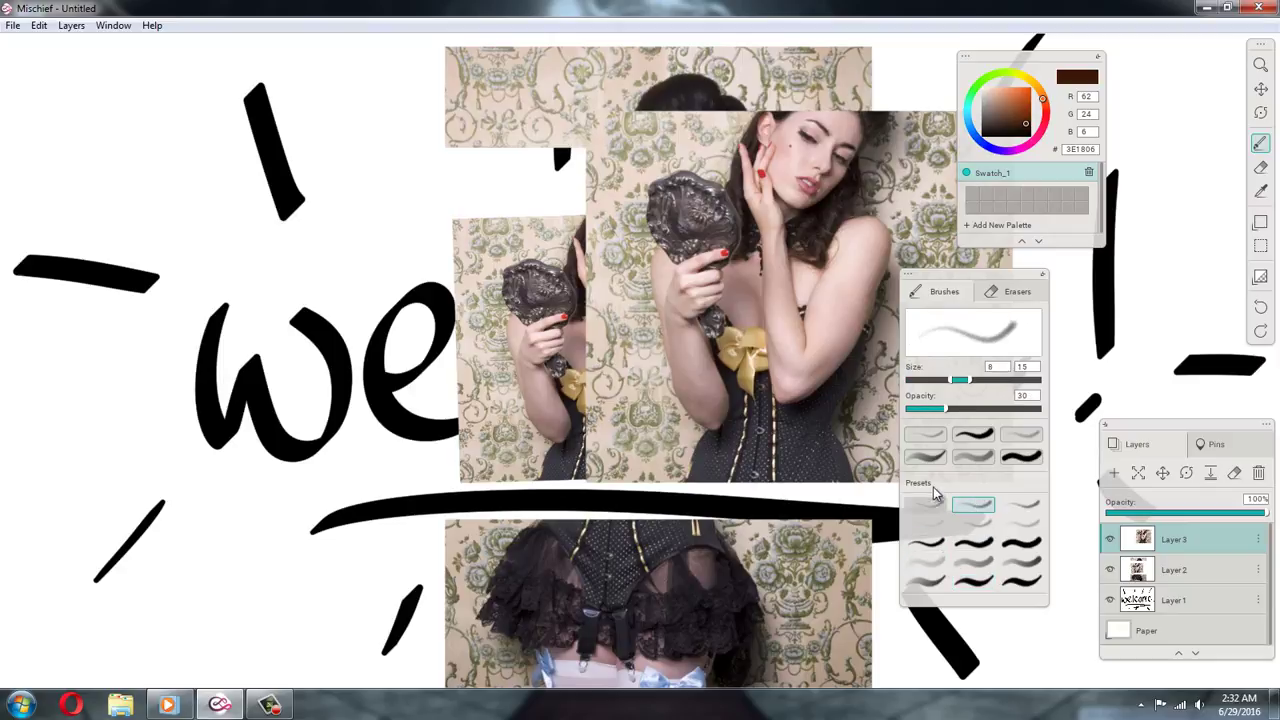
click(928, 460)
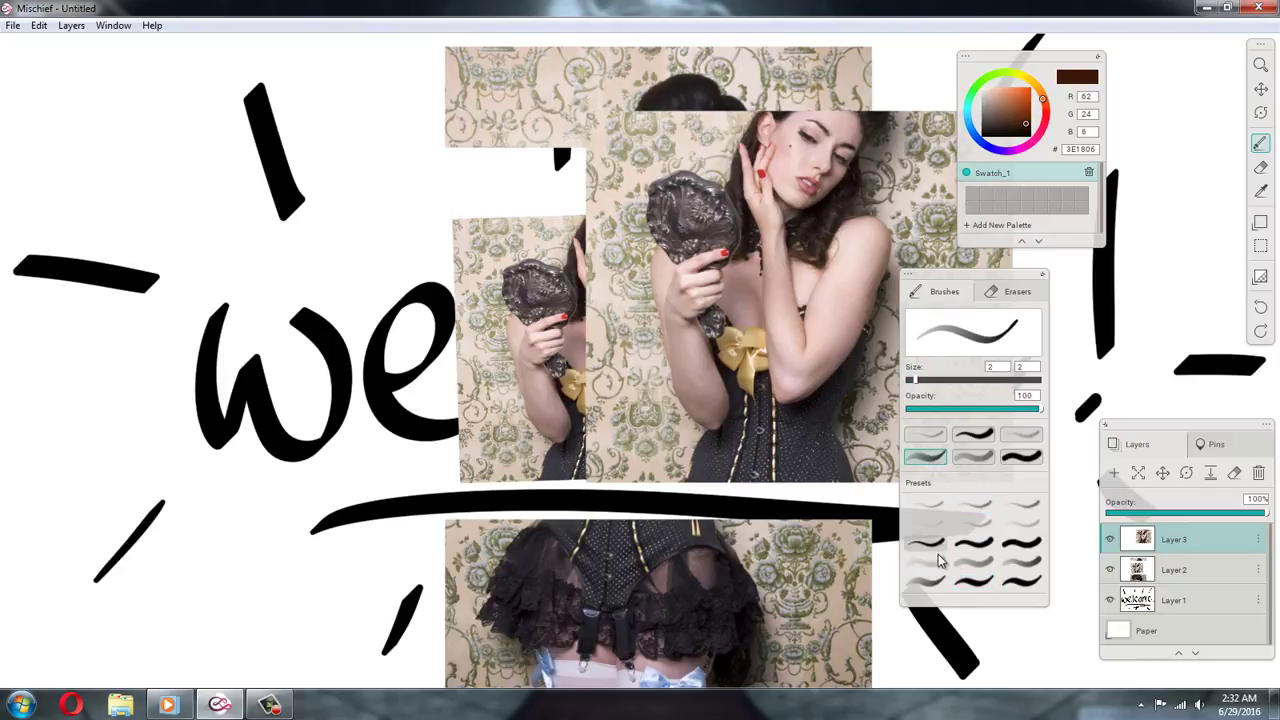
Try the textured preset at 80 opacity with its maximum size raised to 19, and return to the fourth saved brush
click(922, 583)
click(924, 578)
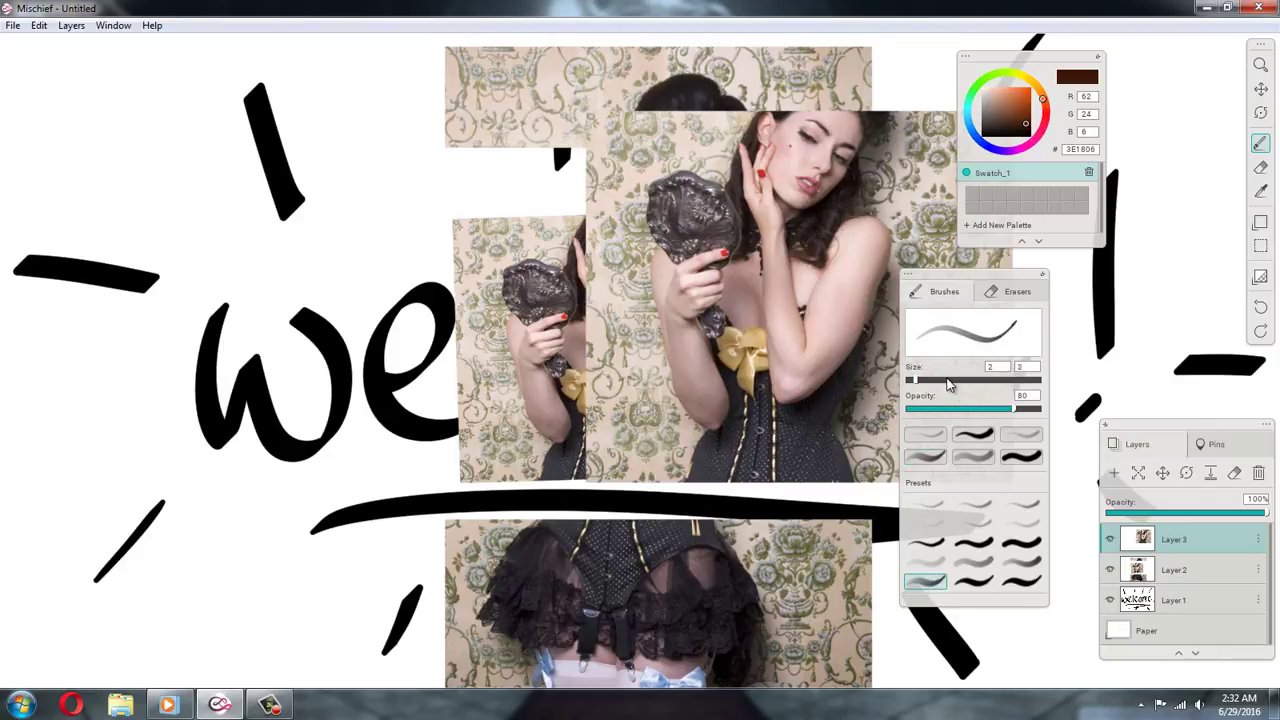
drag(948, 384, 981, 385)
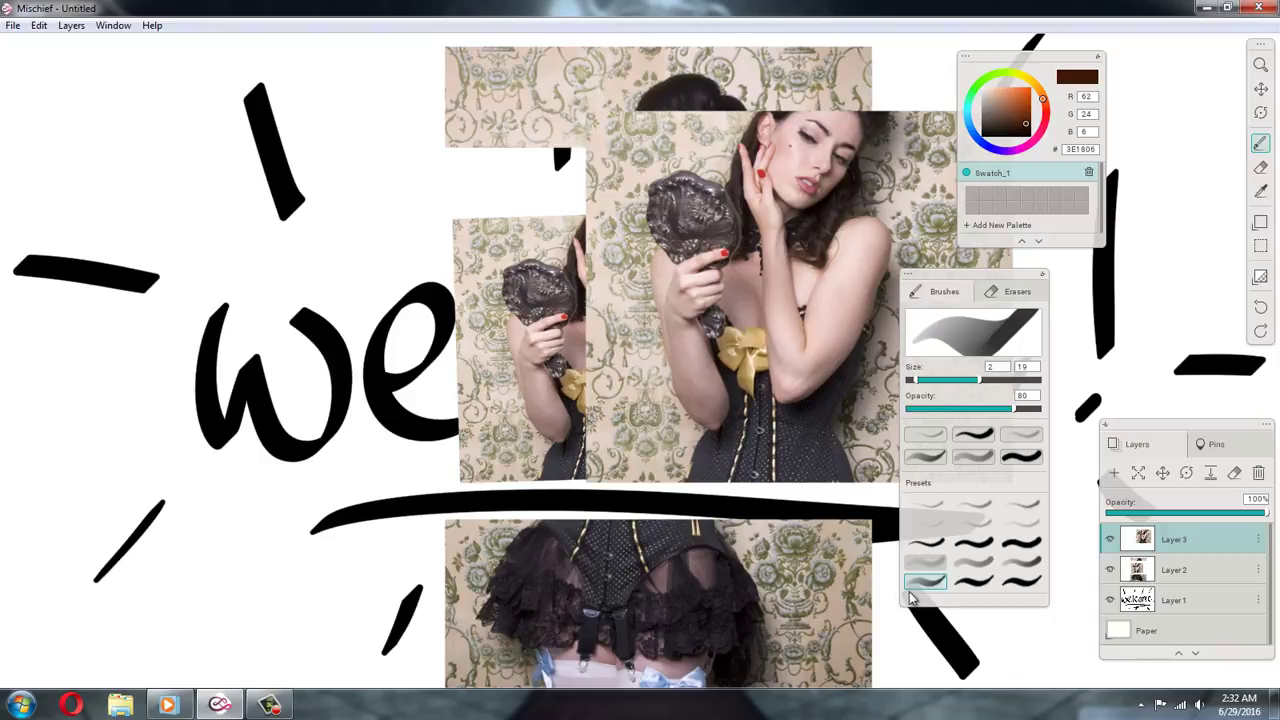
click(925, 458)
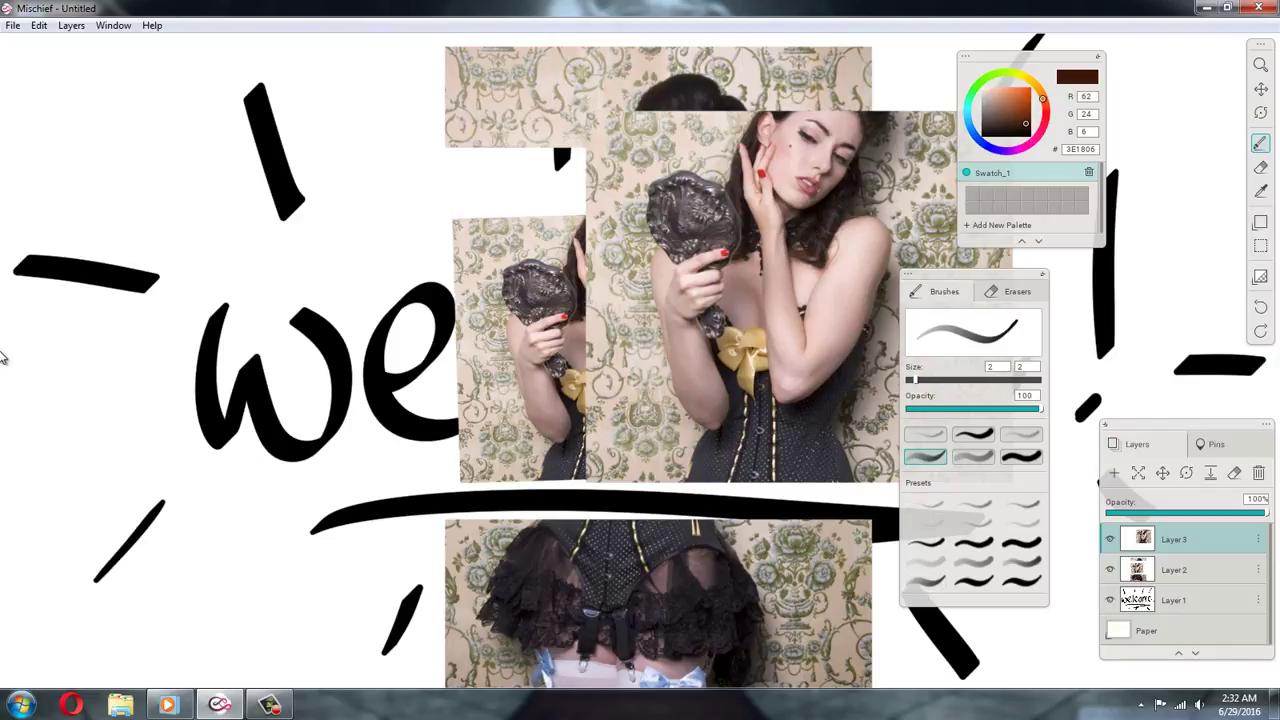
click(269, 704)
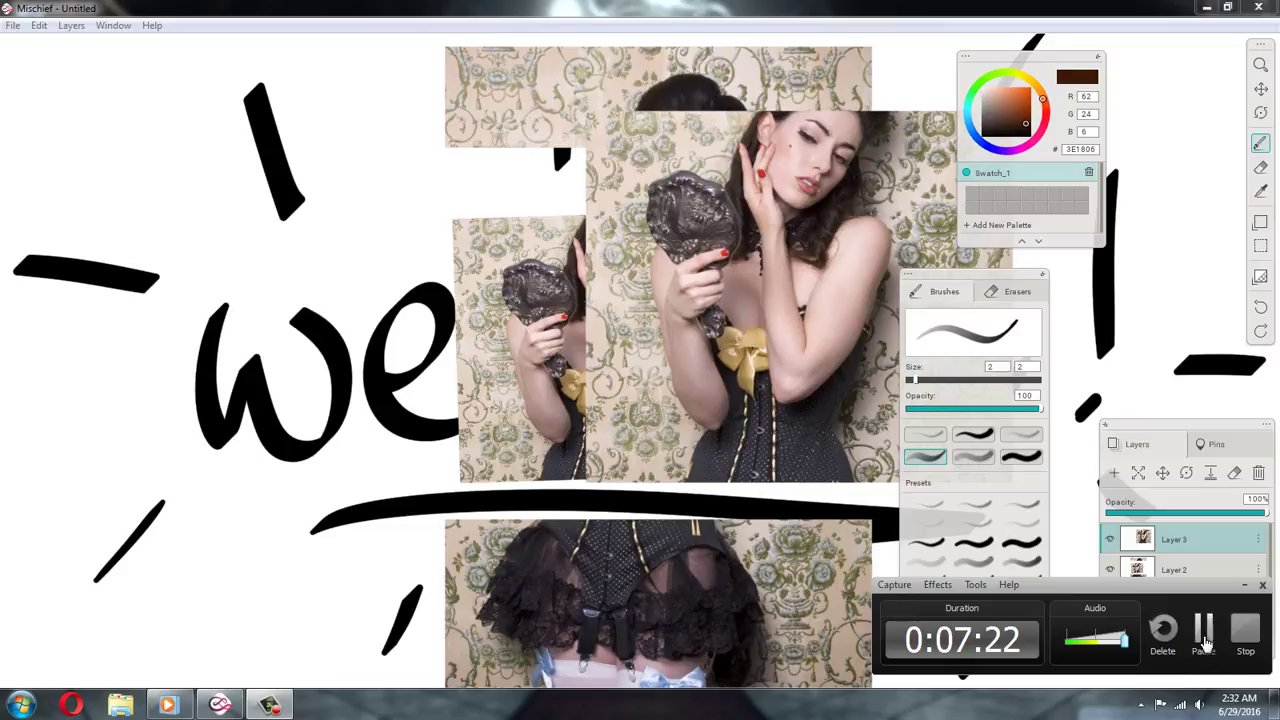
click(1204, 634)
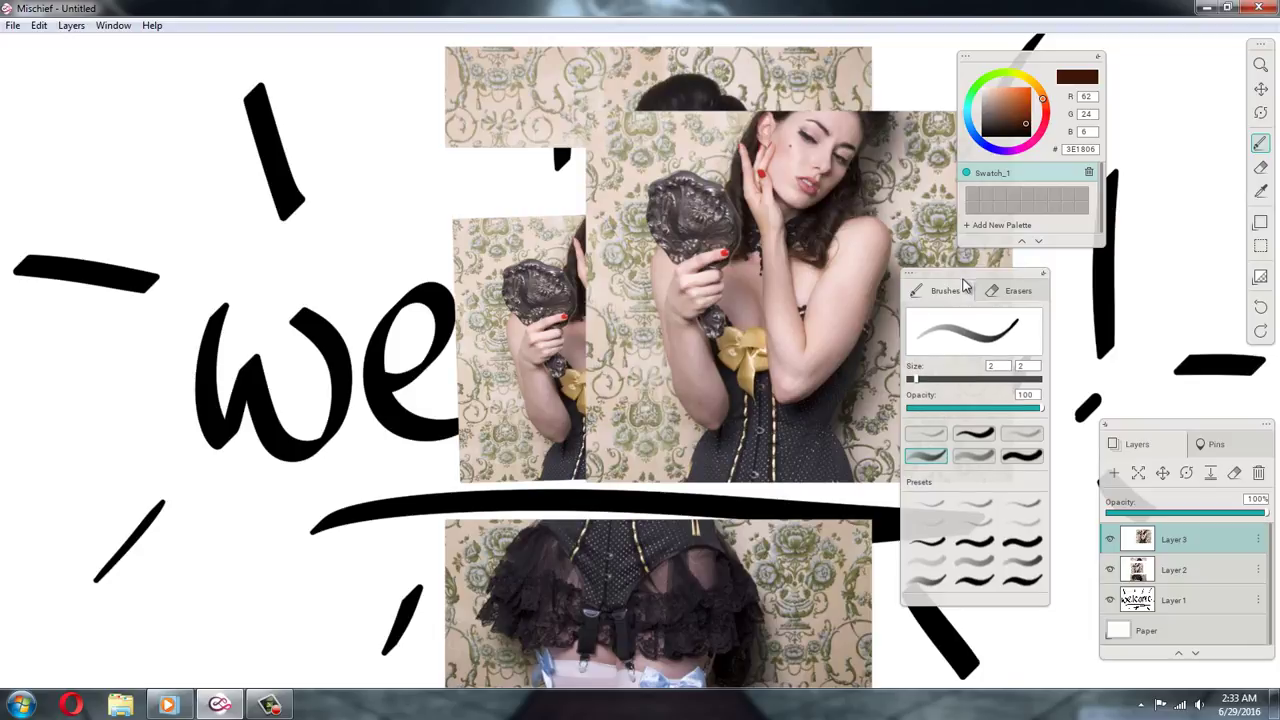
Move the brush panel over the photo and try each of the six saved brushes
drag(965, 287, 877, 303)
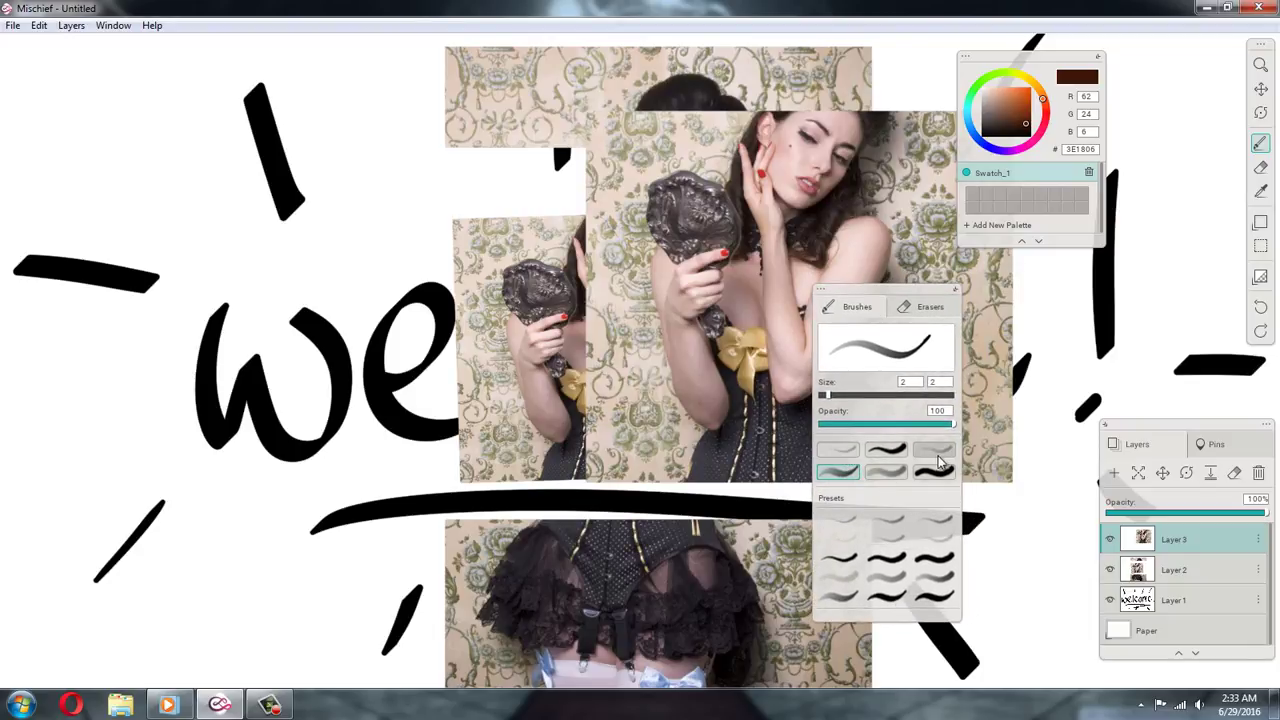
click(836, 454)
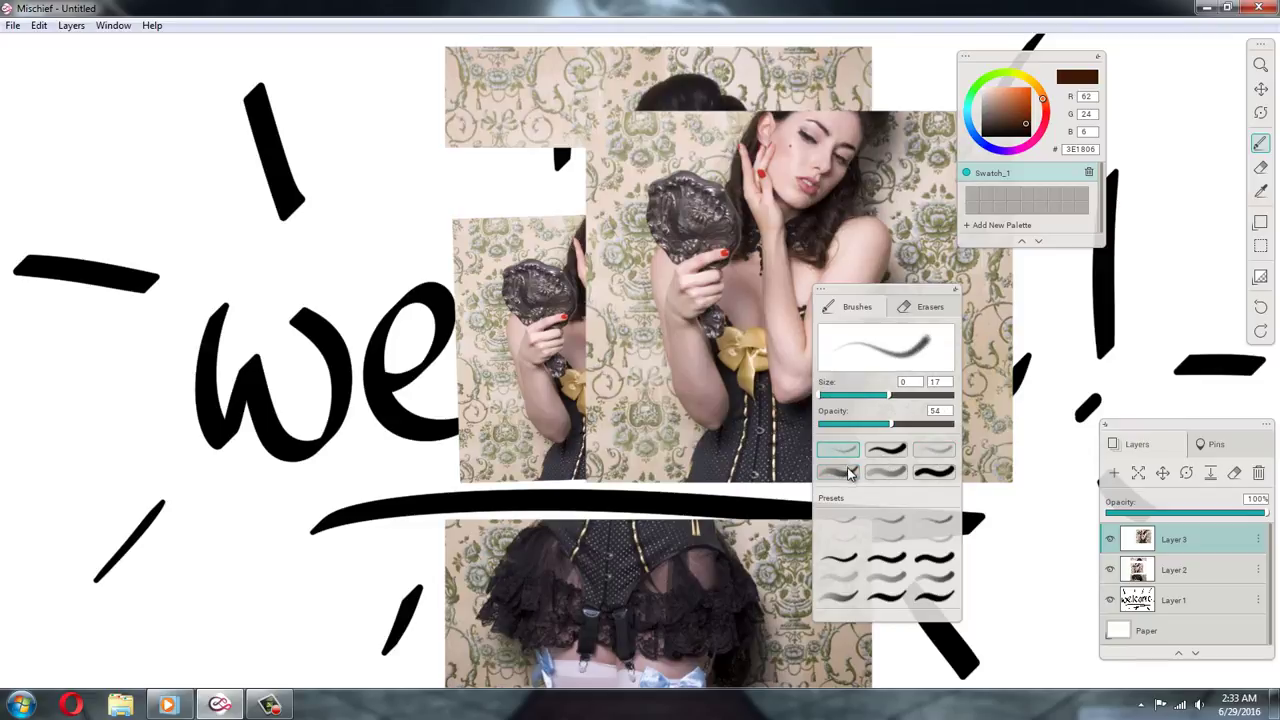
click(848, 471)
click(889, 474)
click(929, 473)
click(930, 451)
click(886, 450)
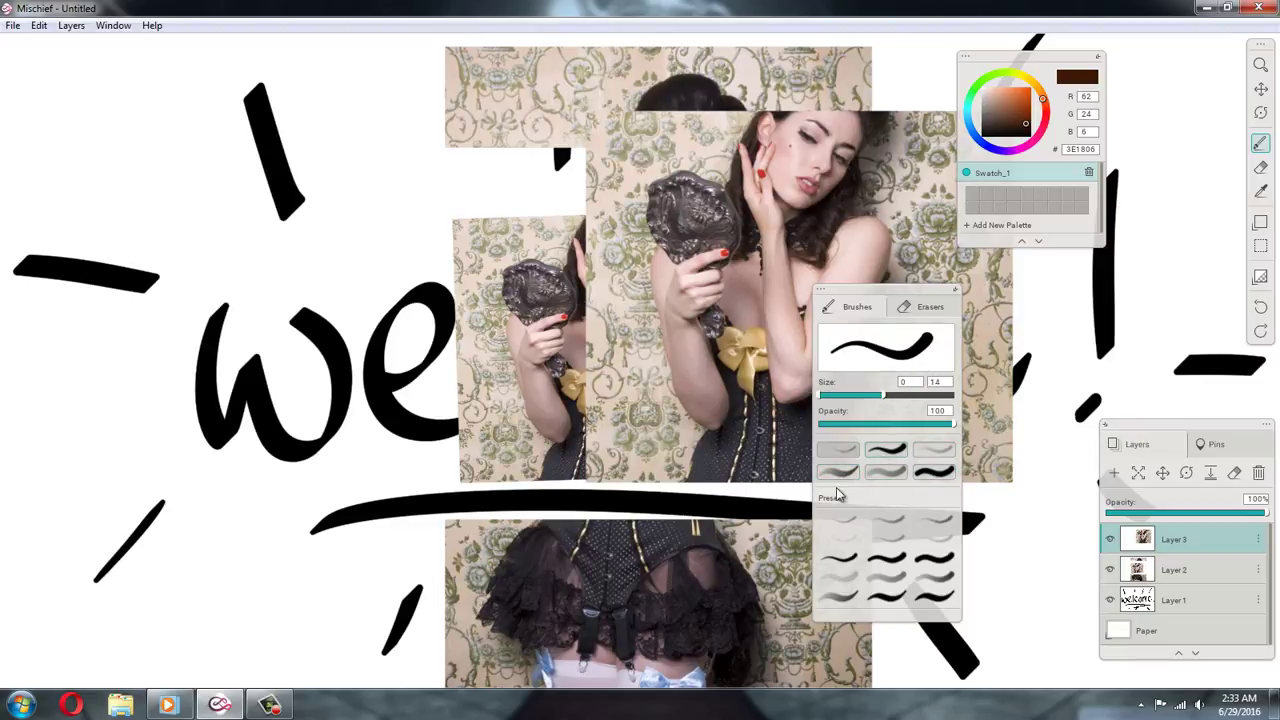
click(886, 472)
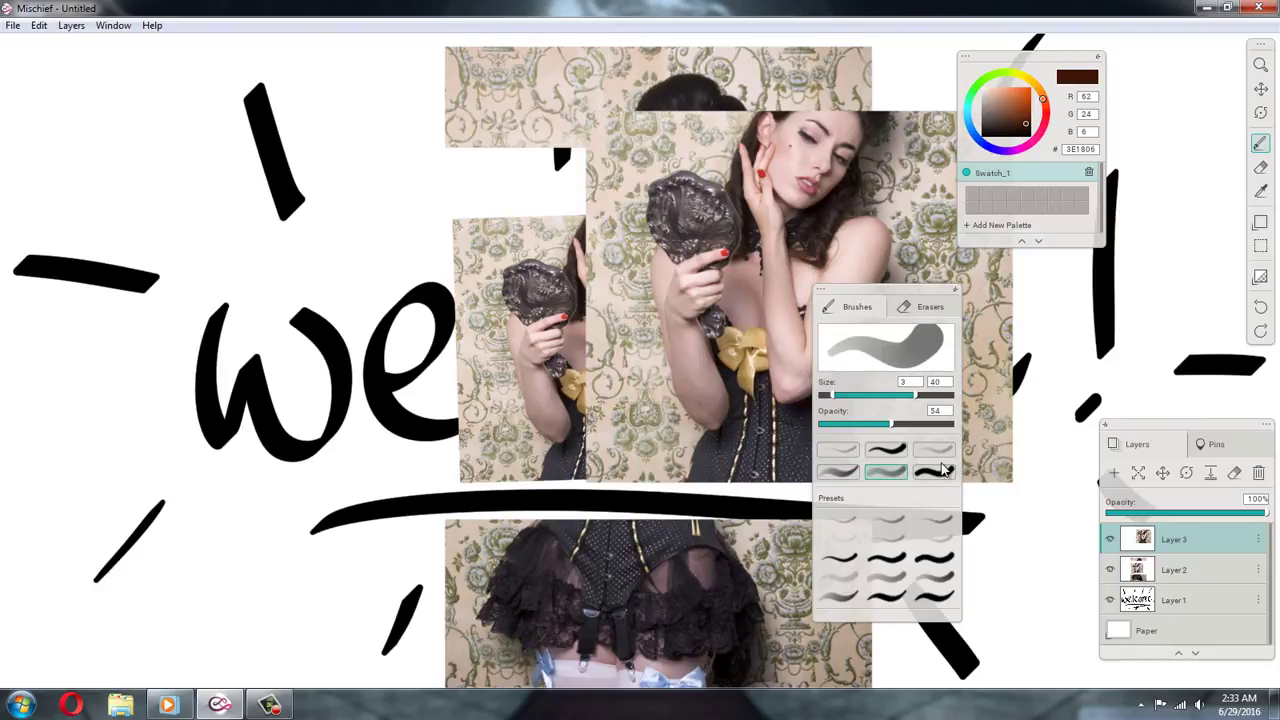
click(932, 451)
click(887, 450)
click(887, 473)
click(932, 473)
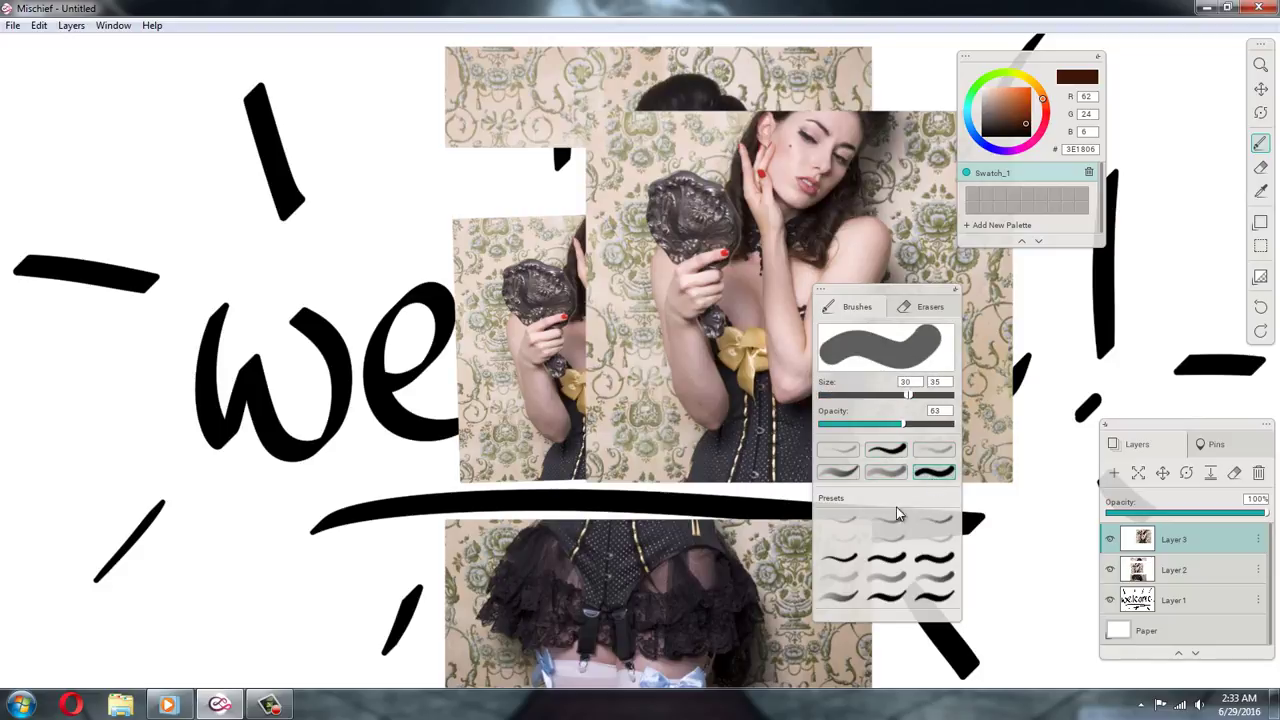
Pick the soft brush preset in the middle of the second preset row, with maximum size 7 and opacity 33
click(890, 598)
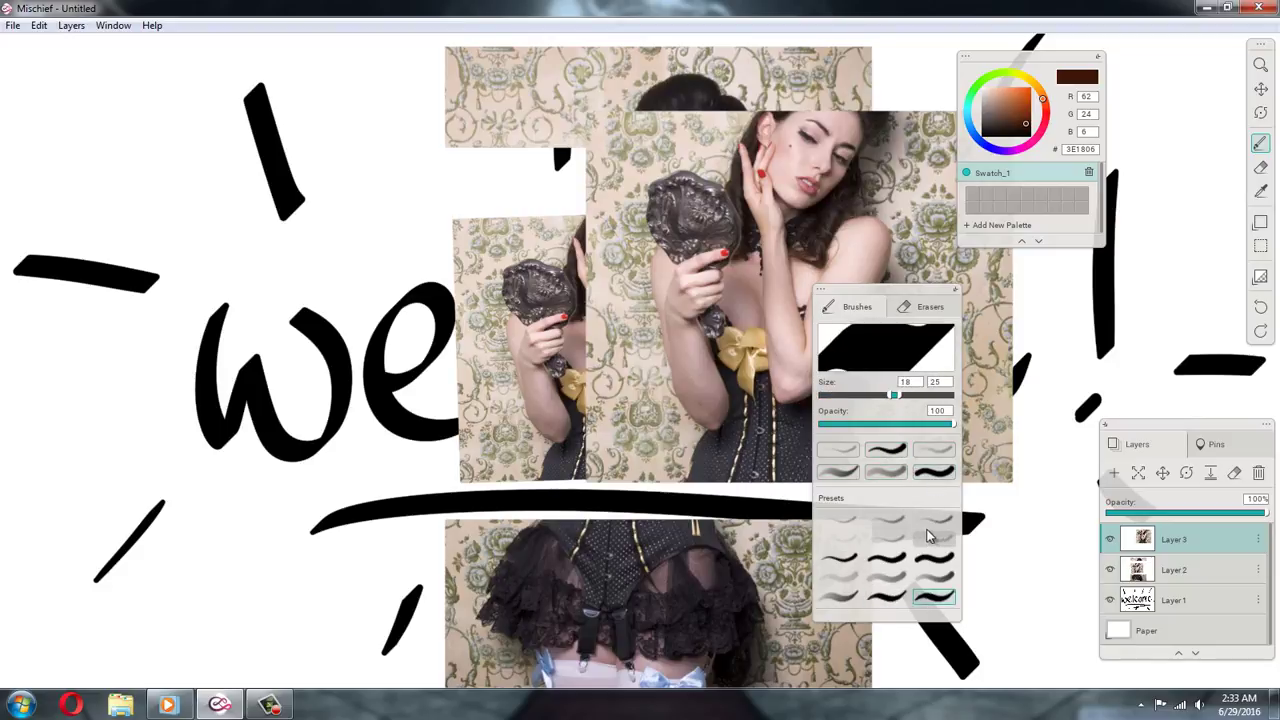
click(888, 538)
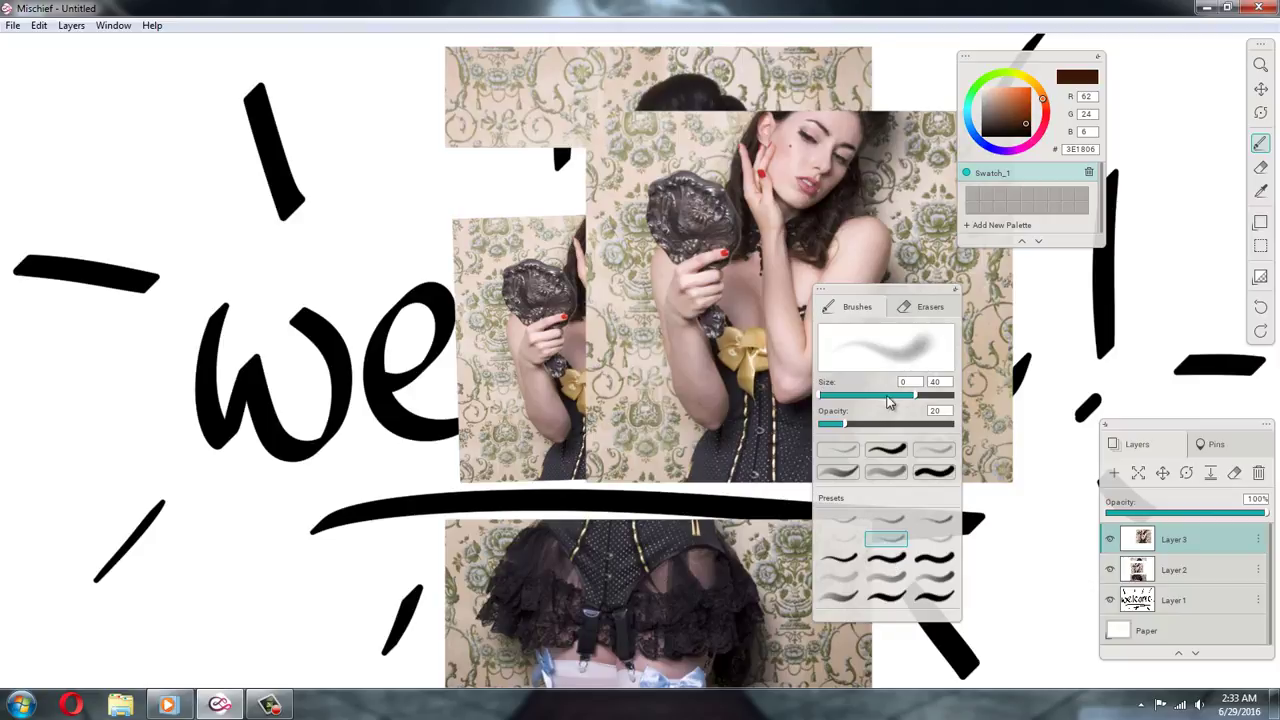
mouse_move(890, 401)
mouse_down()
mouse_move(862, 402)
mouse_move(858, 421)
mouse_move(884, 428)
mouse_move(850, 428)
mouse_move(862, 425)
mouse_up()
Switch to the erasers, try the second and first saved erasers, and return to the brushes
click(905, 310)
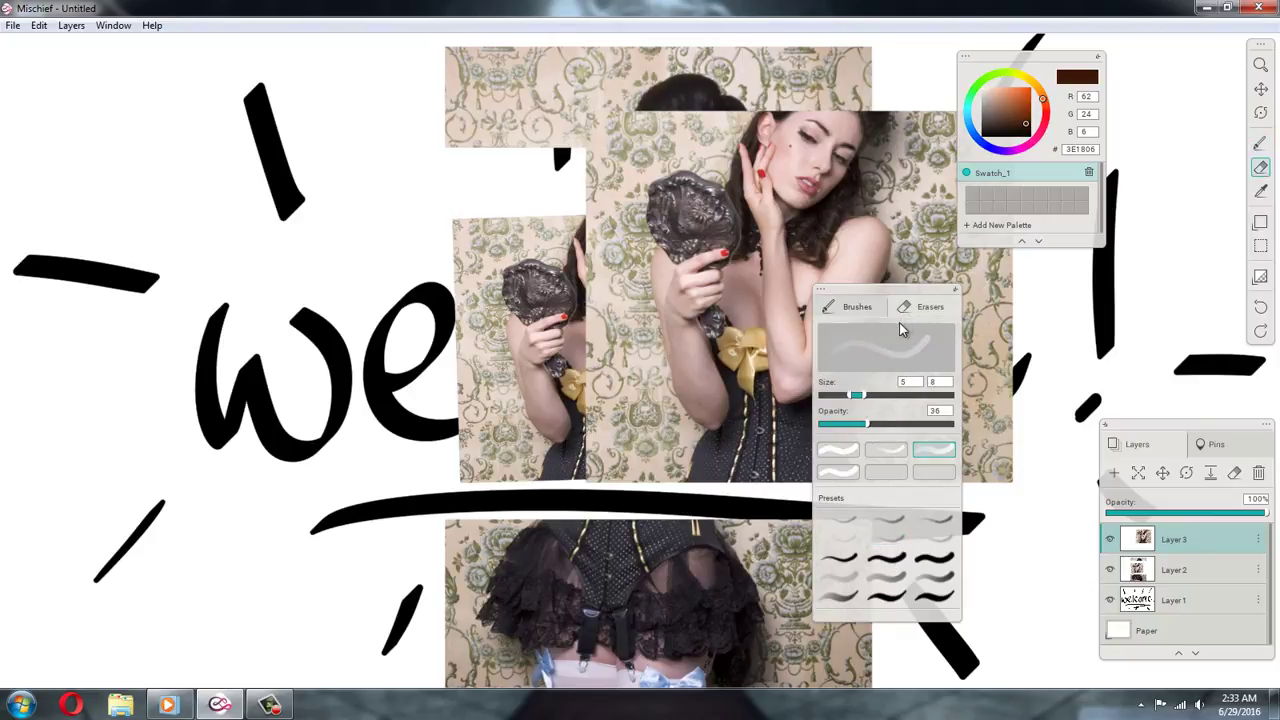
click(880, 455)
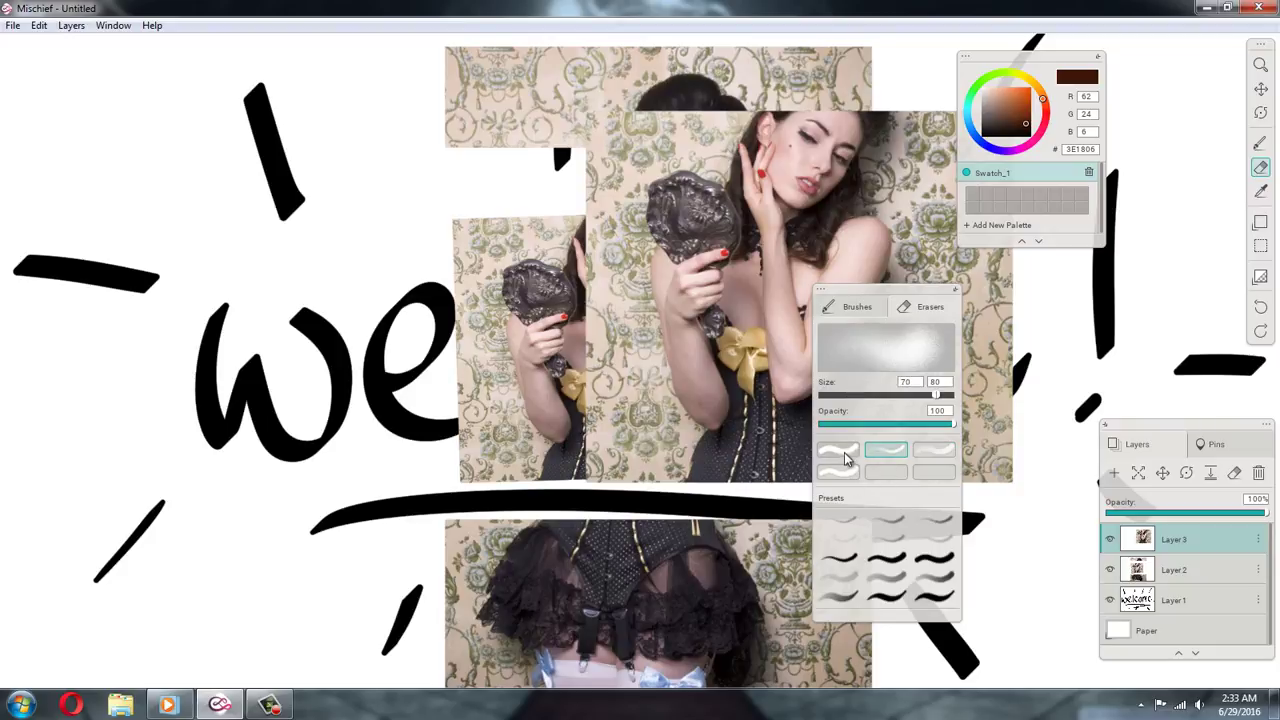
click(846, 452)
click(856, 306)
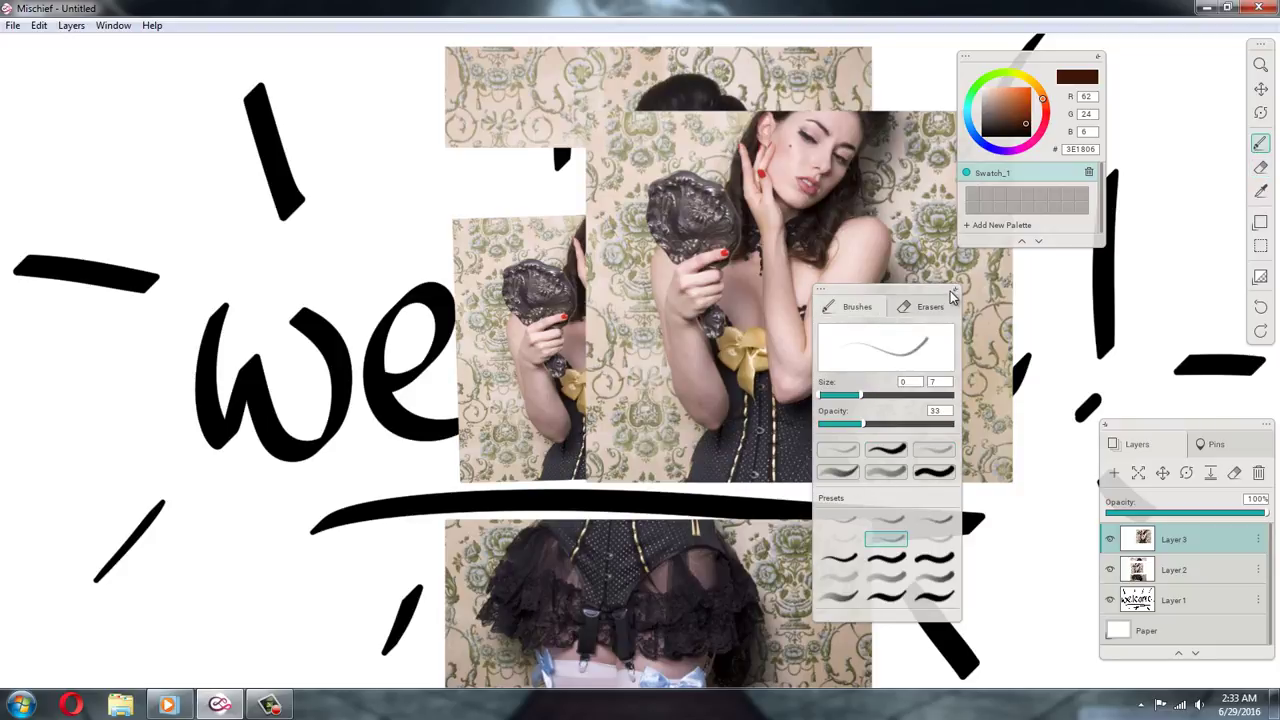
Collapse the brush panel and place it beneath the color panel, with the brush set to 16 px and 45% opacity
click(957, 289)
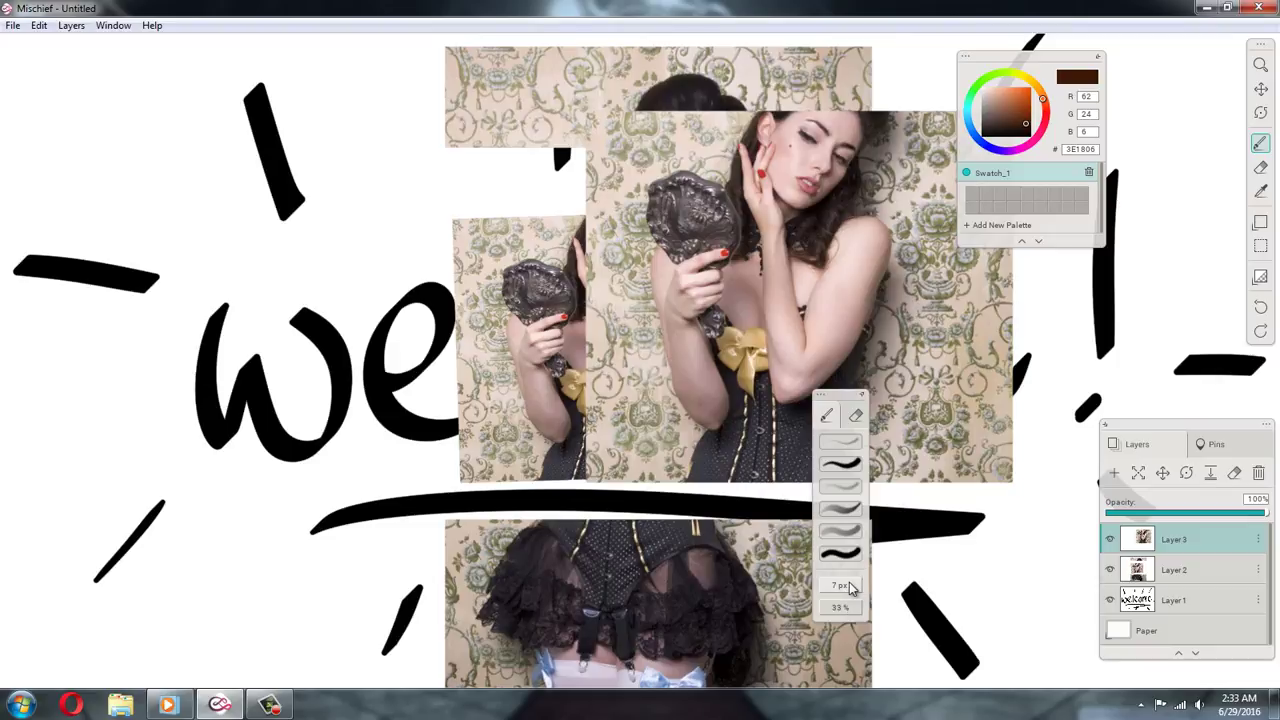
mouse_move(850, 588)
mouse_down()
mouse_move(946, 590)
mouse_move(924, 592)
mouse_up()
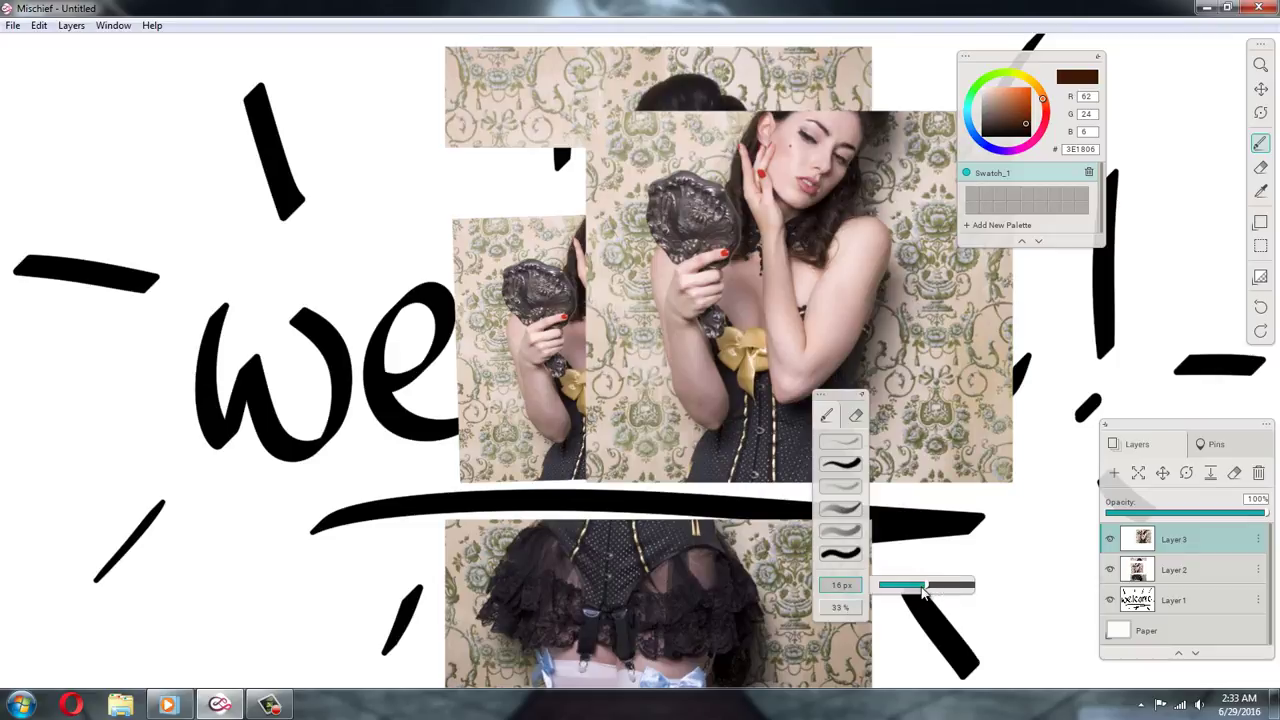
drag(849, 606, 895, 617)
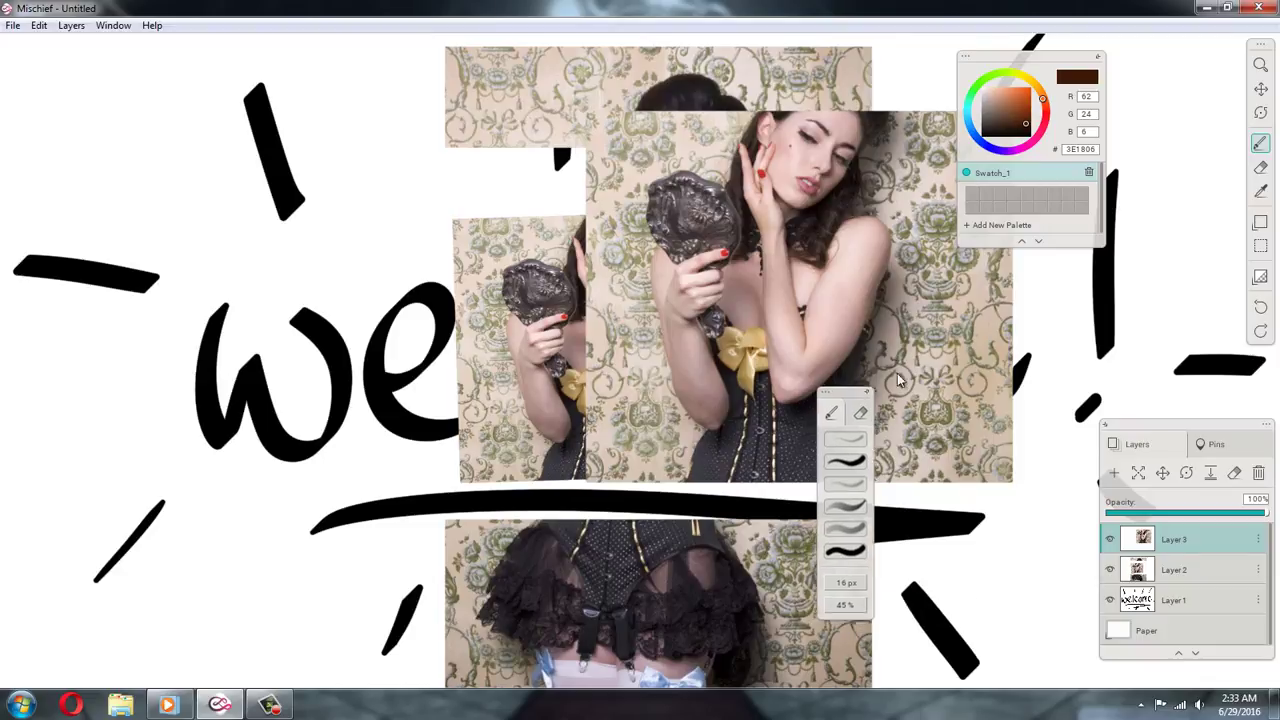
drag(840, 394, 982, 304)
Move the layers panel over the canvas beside the brush panel and select Layer 1
drag(1127, 432, 749, 432)
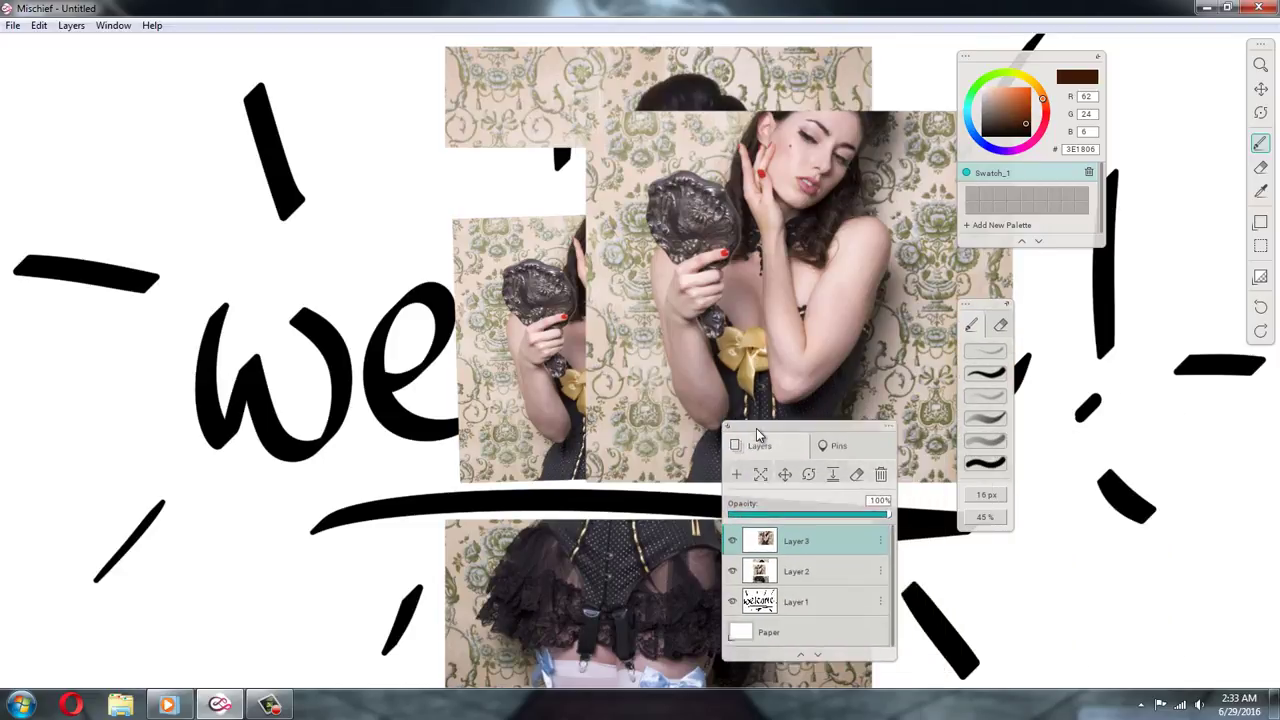
click(824, 575)
click(824, 601)
Hide and reshow Layer 1 and Layer 2, and try Layer 1's opacity, leaving it at 100%
click(731, 601)
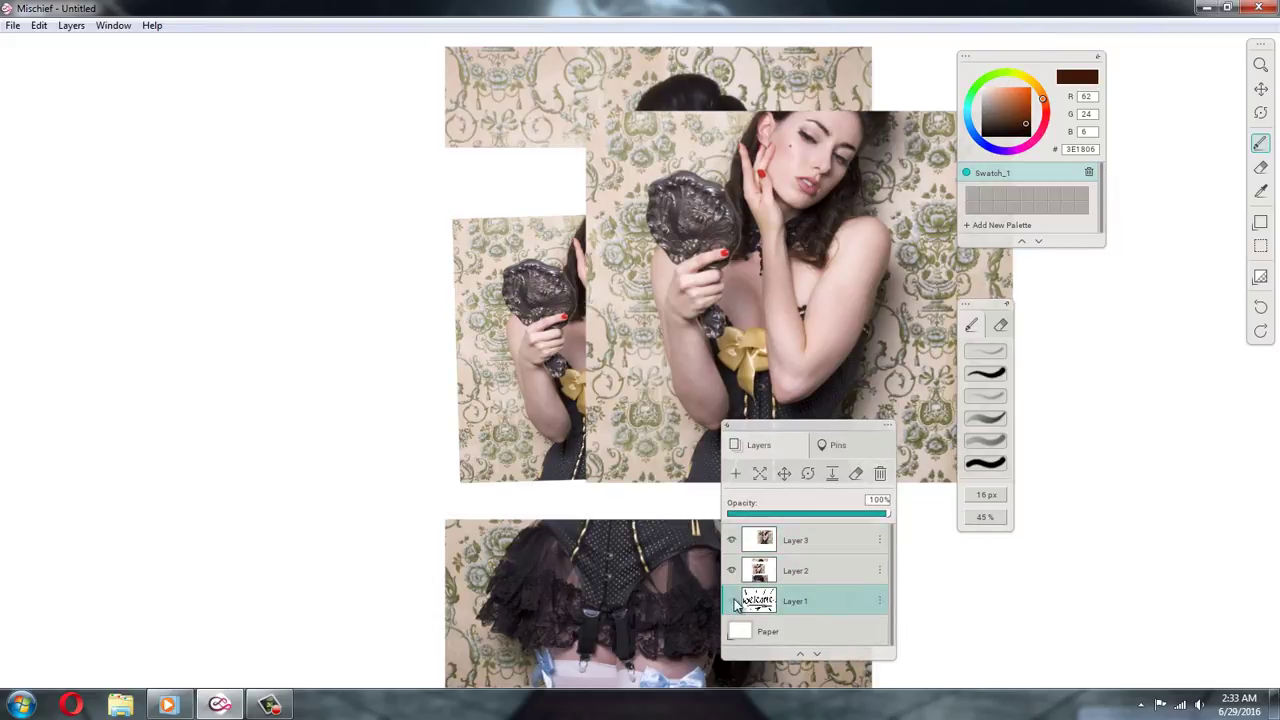
click(731, 601)
click(731, 570)
click(731, 570)
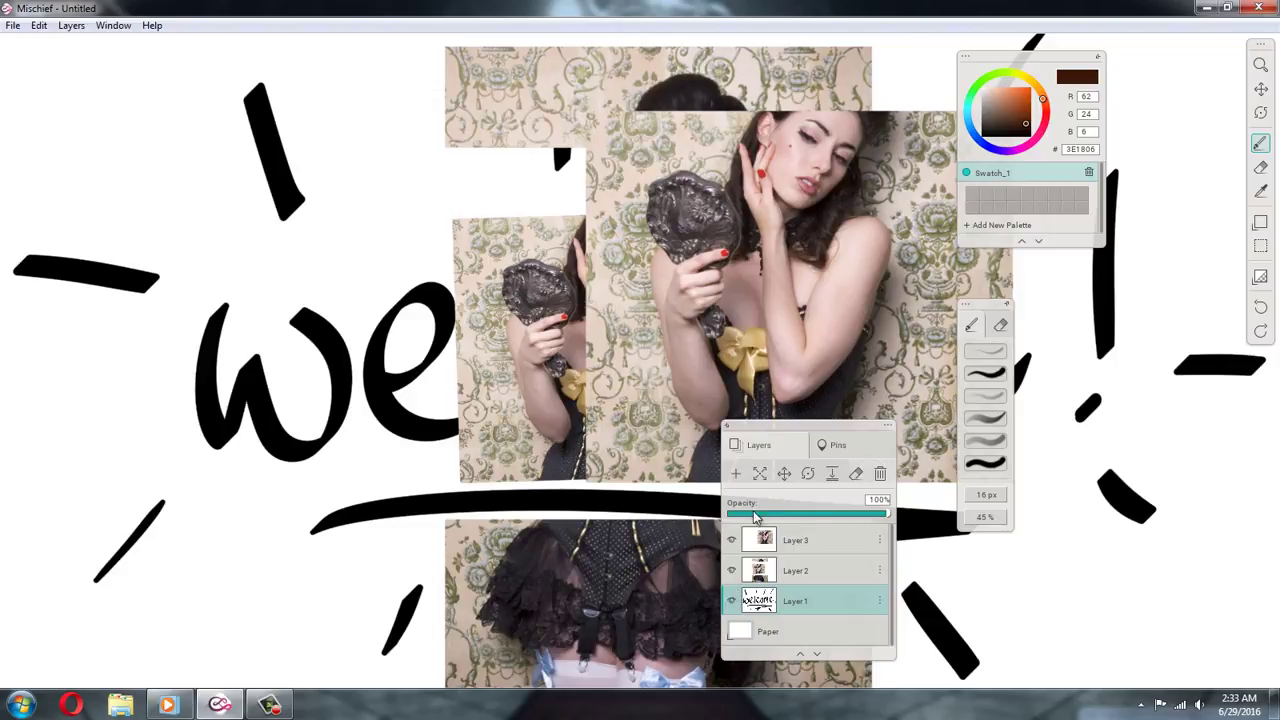
mouse_move(819, 517)
mouse_down()
mouse_move(783, 512)
mouse_move(897, 528)
mouse_up()
Try tan, red A53232 and white textured paper backgrounds, and apply the blue-gray fibrous paper
click(740, 633)
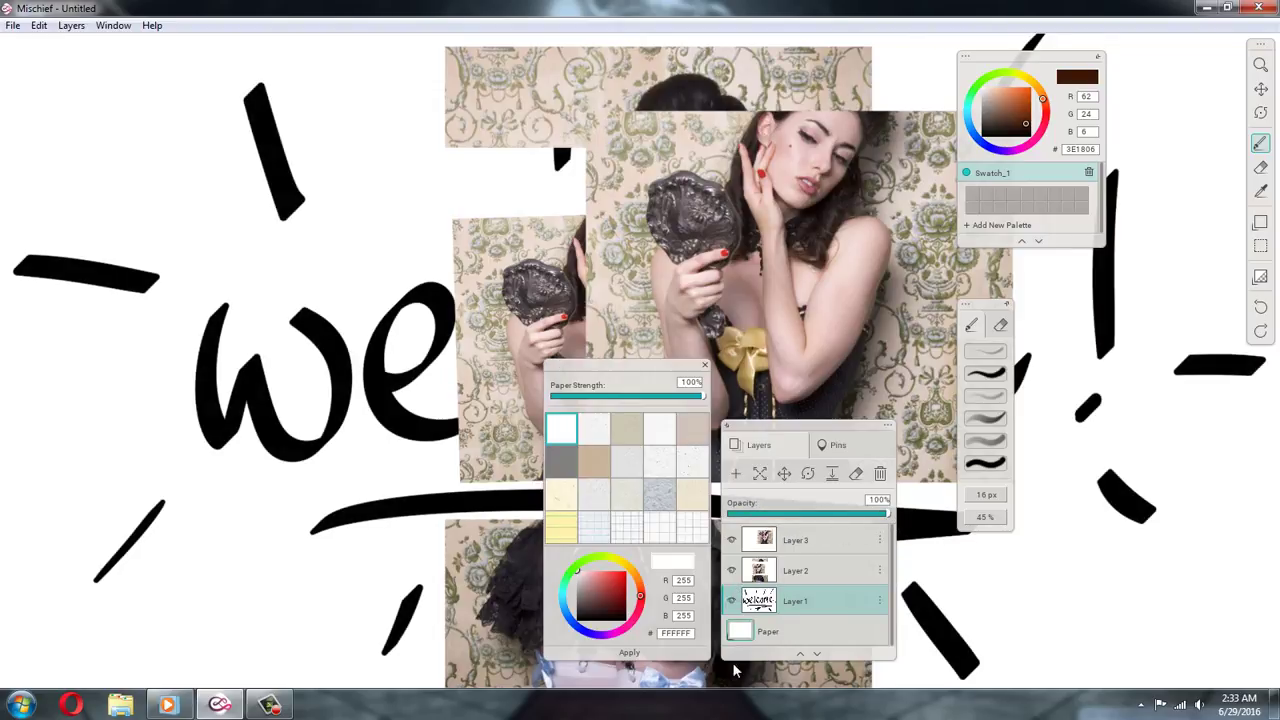
click(593, 461)
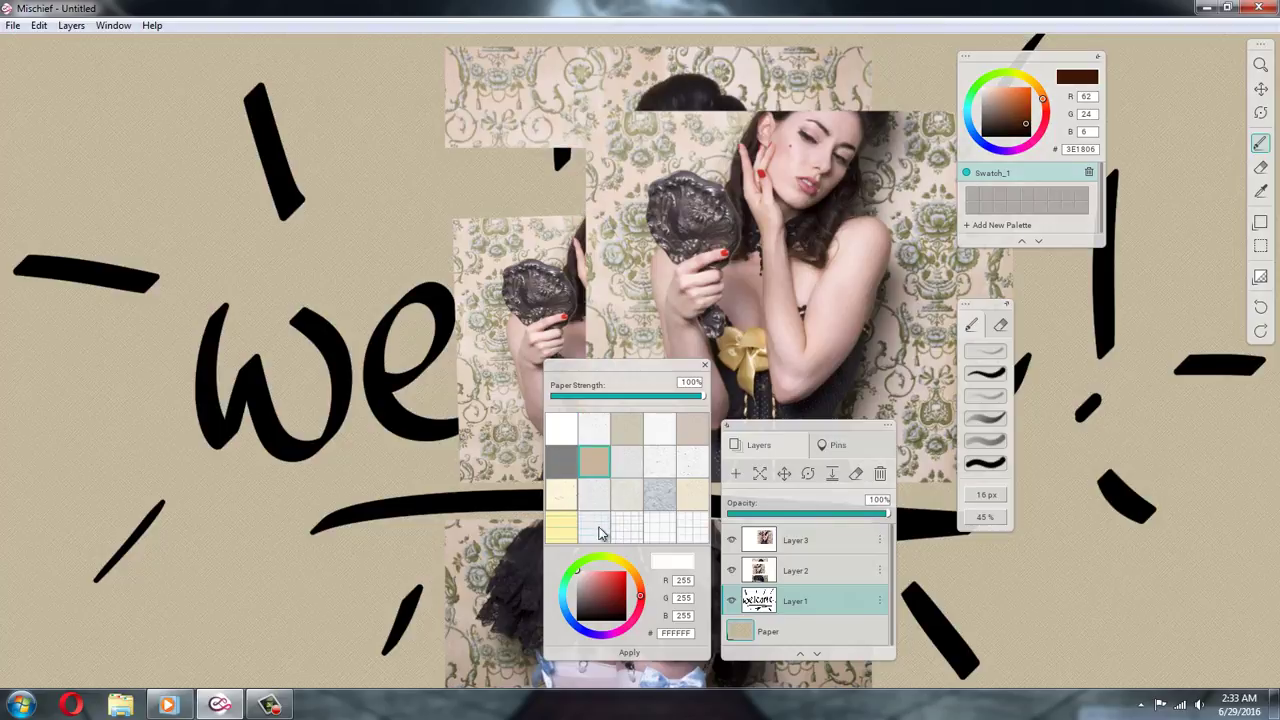
drag(605, 586, 610, 587)
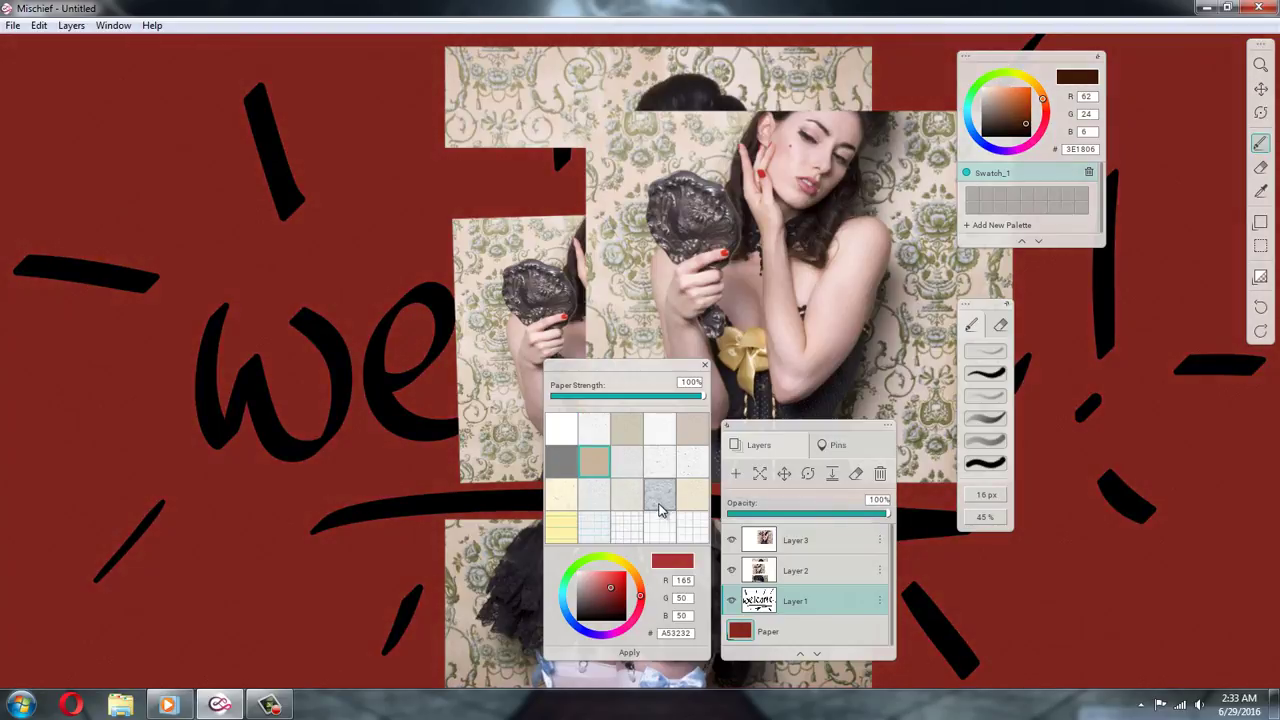
click(656, 468)
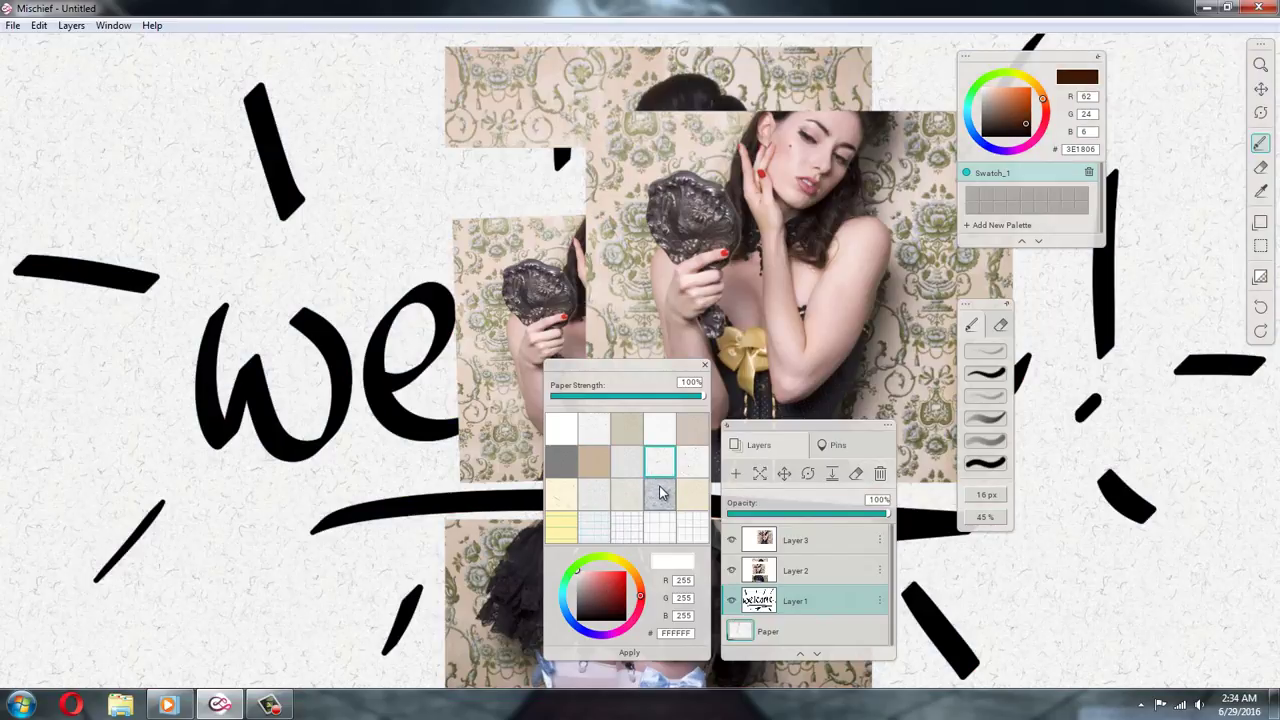
click(652, 502)
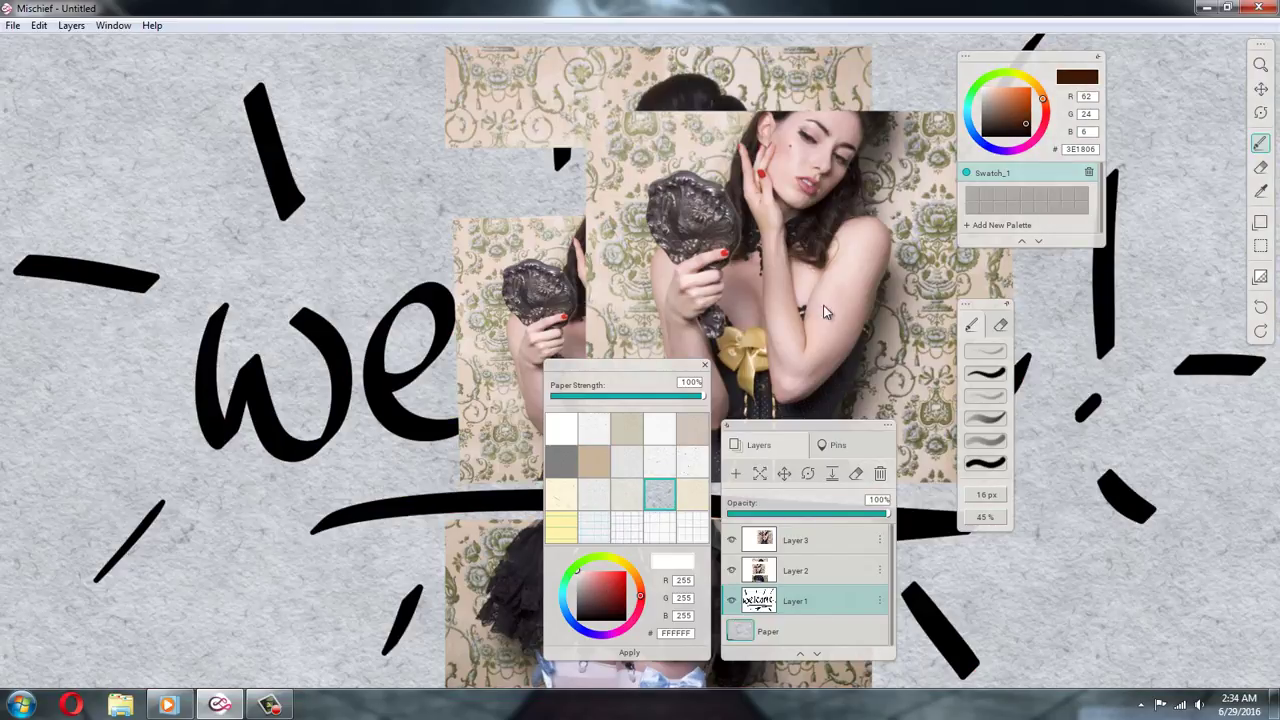
click(627, 654)
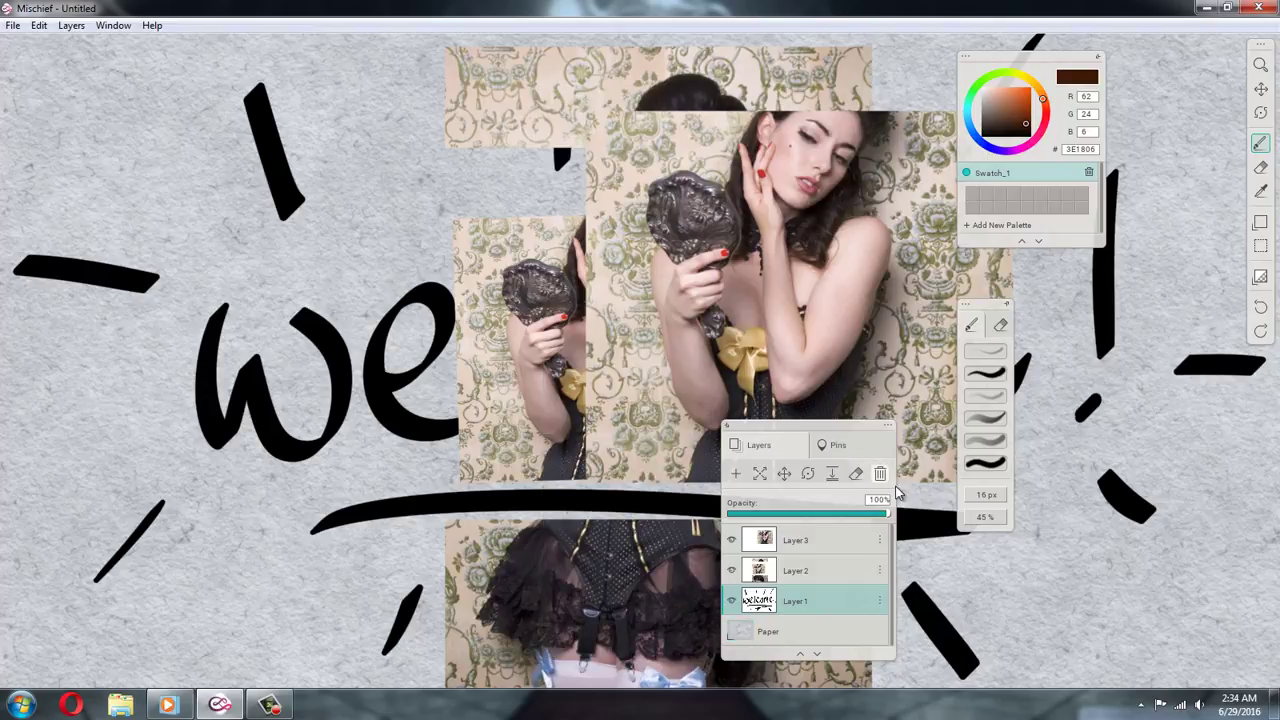
Show the pins in the layers panel moved below the brush panel, and add a pin for a zoomed-out view of the whole artwork
click(832, 445)
mouse_move(802, 425)
mouse_down()
mouse_move(1035, 485)
mouse_move(1078, 517)
mouse_up()
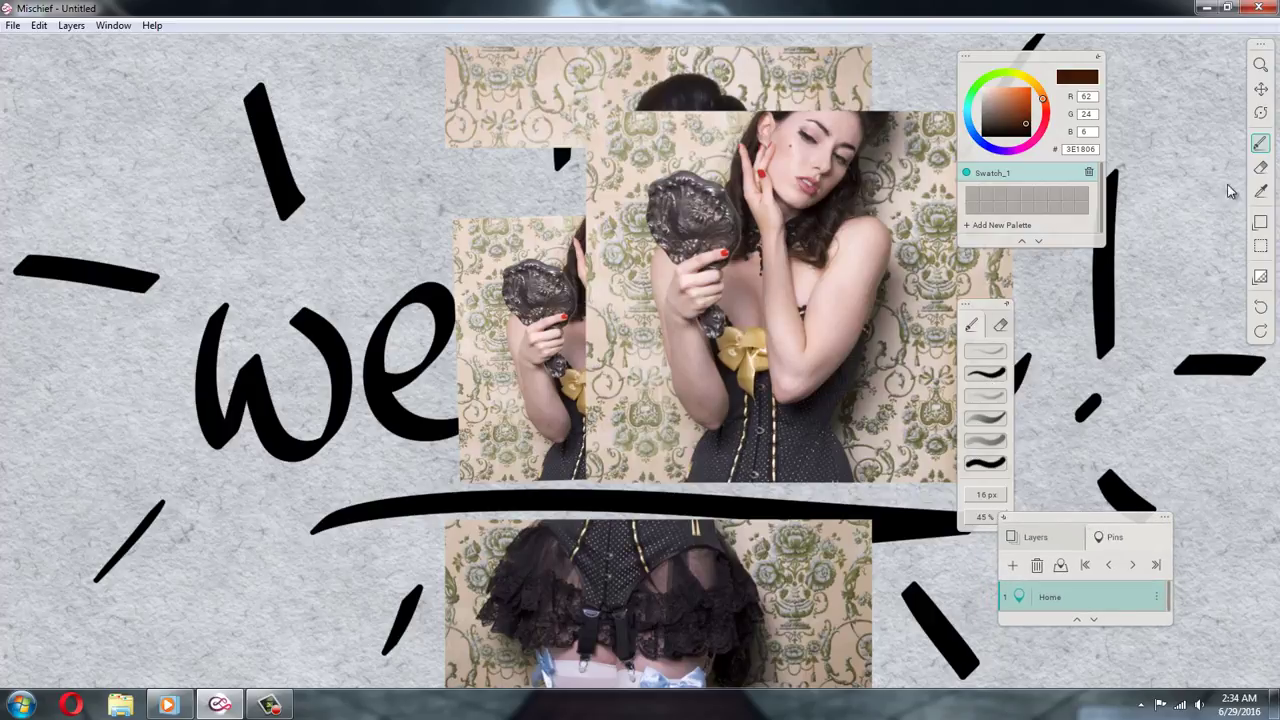
click(1261, 65)
drag(766, 271, 601, 363)
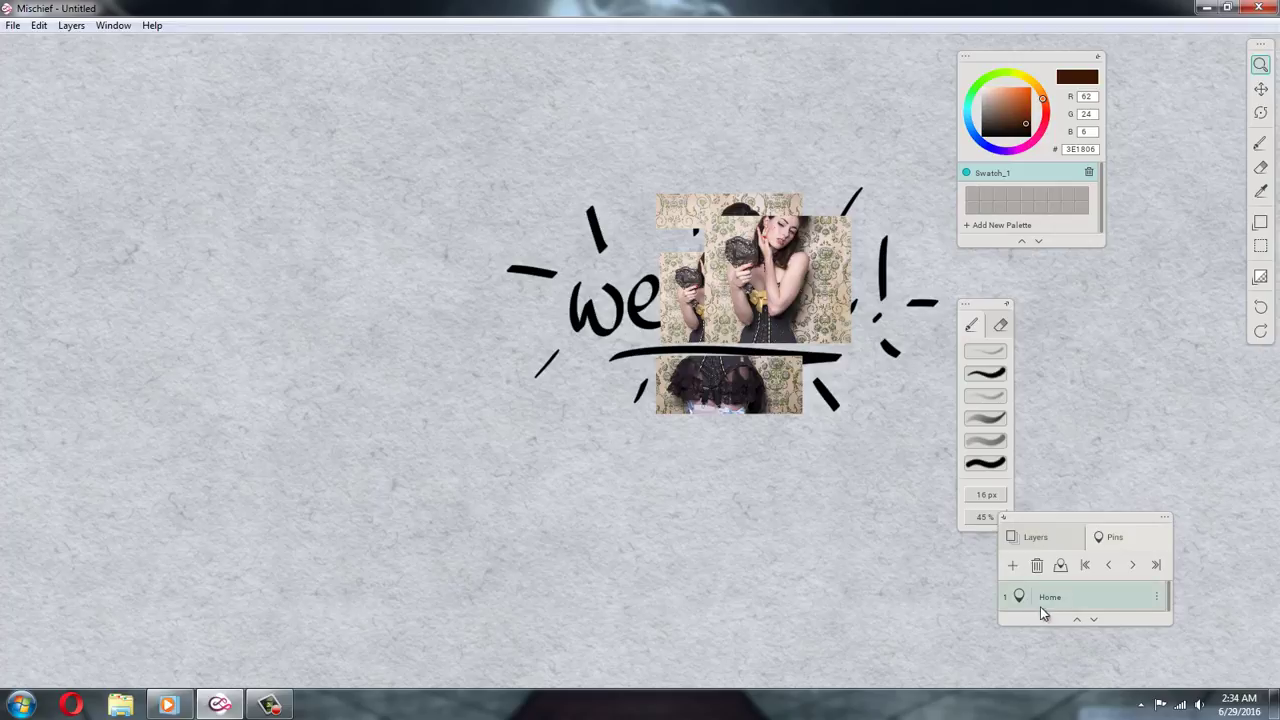
click(1012, 565)
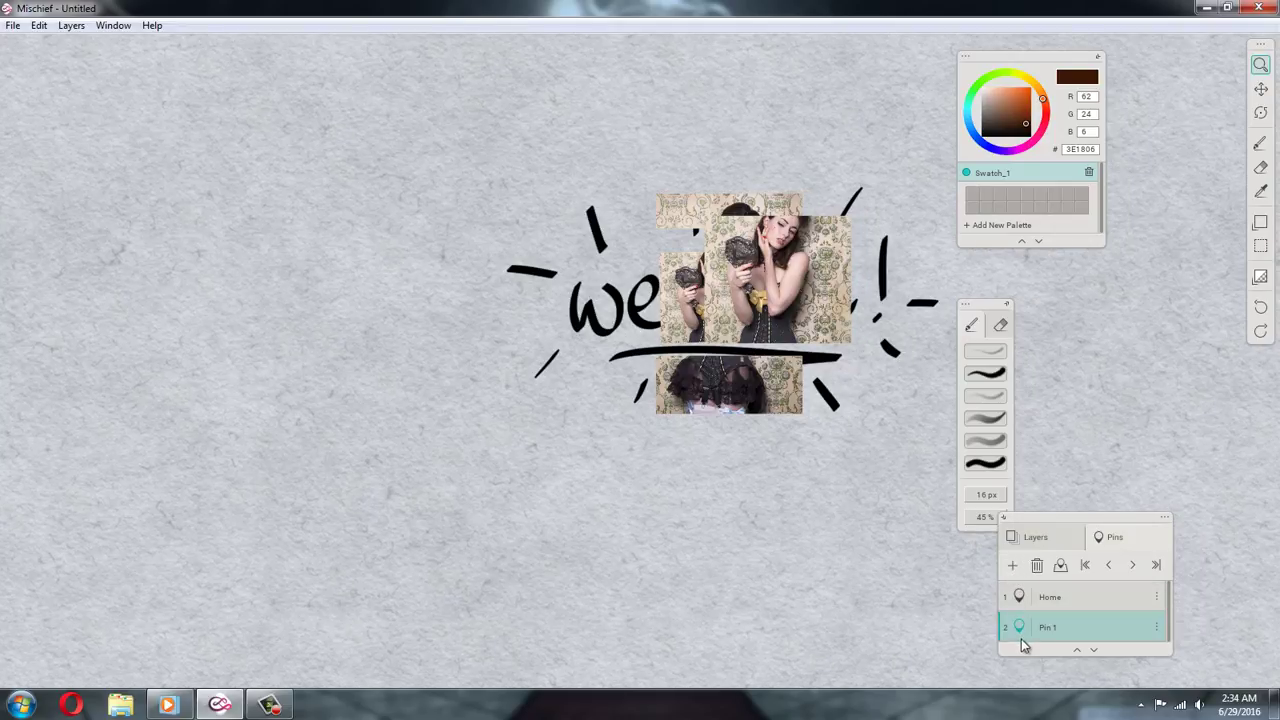
Jump back and forth between the Home and Pin 1 views, ending at Home
click(1057, 599)
click(1070, 628)
click(1063, 605)
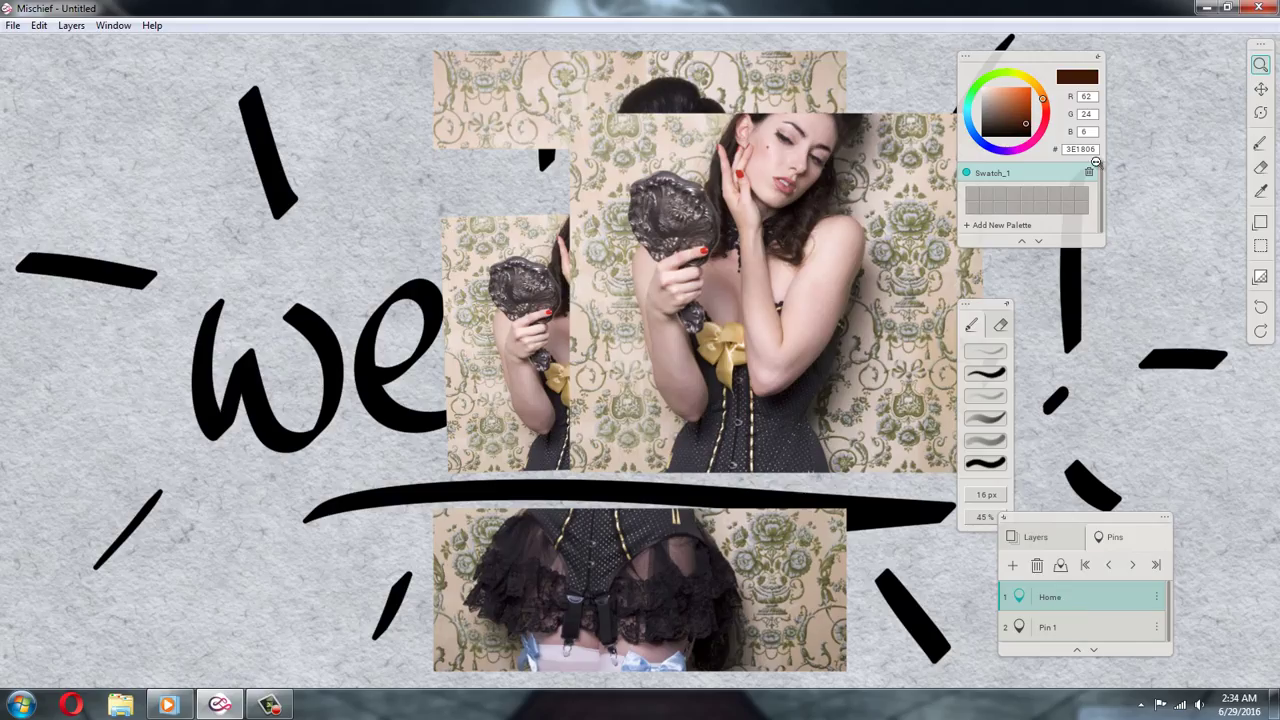
Add a pin for a close-up view of the woman's face and hand mirror, and compare it with the Pin 1 view
drag(795, 178, 797, 144)
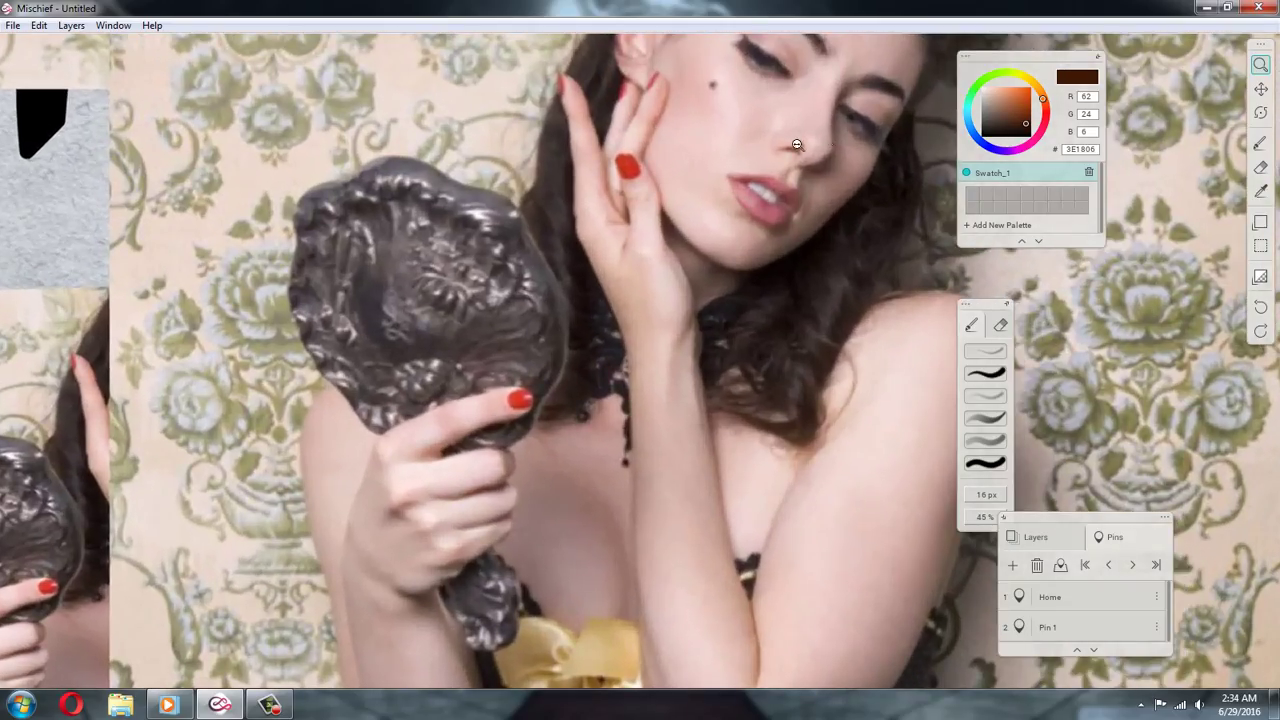
click(1260, 89)
drag(868, 215, 819, 467)
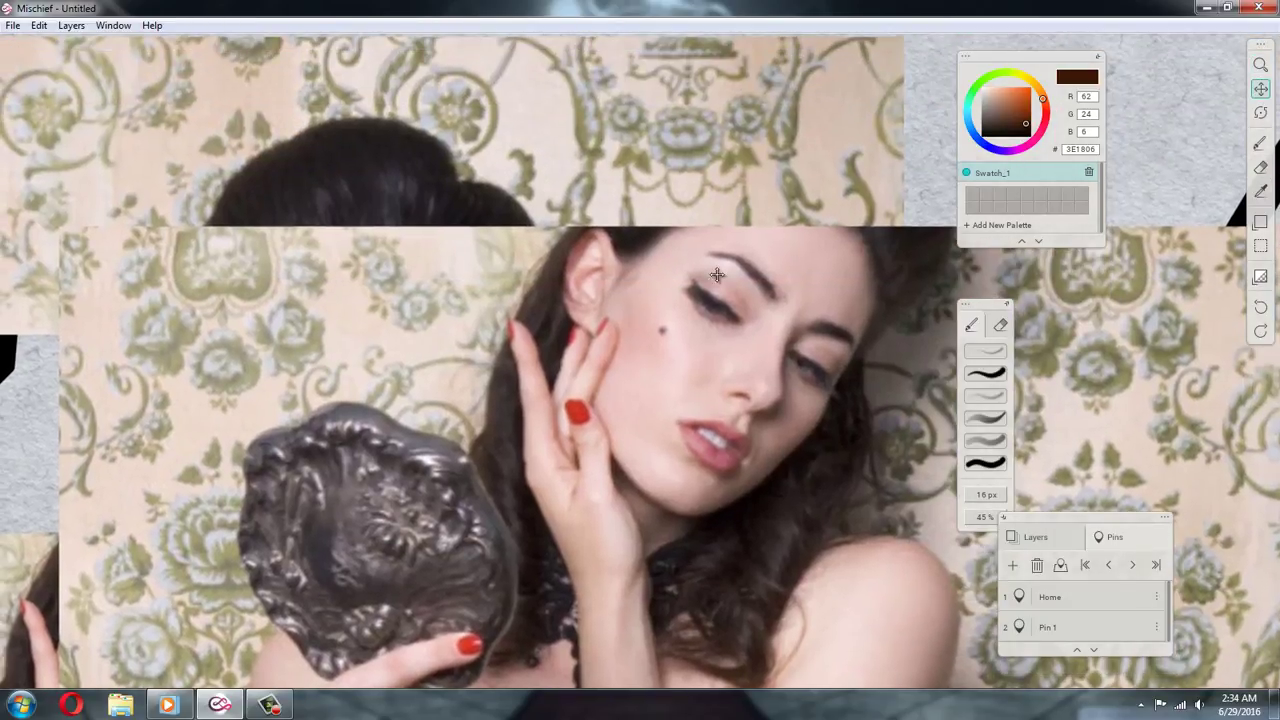
click(1012, 565)
click(1050, 629)
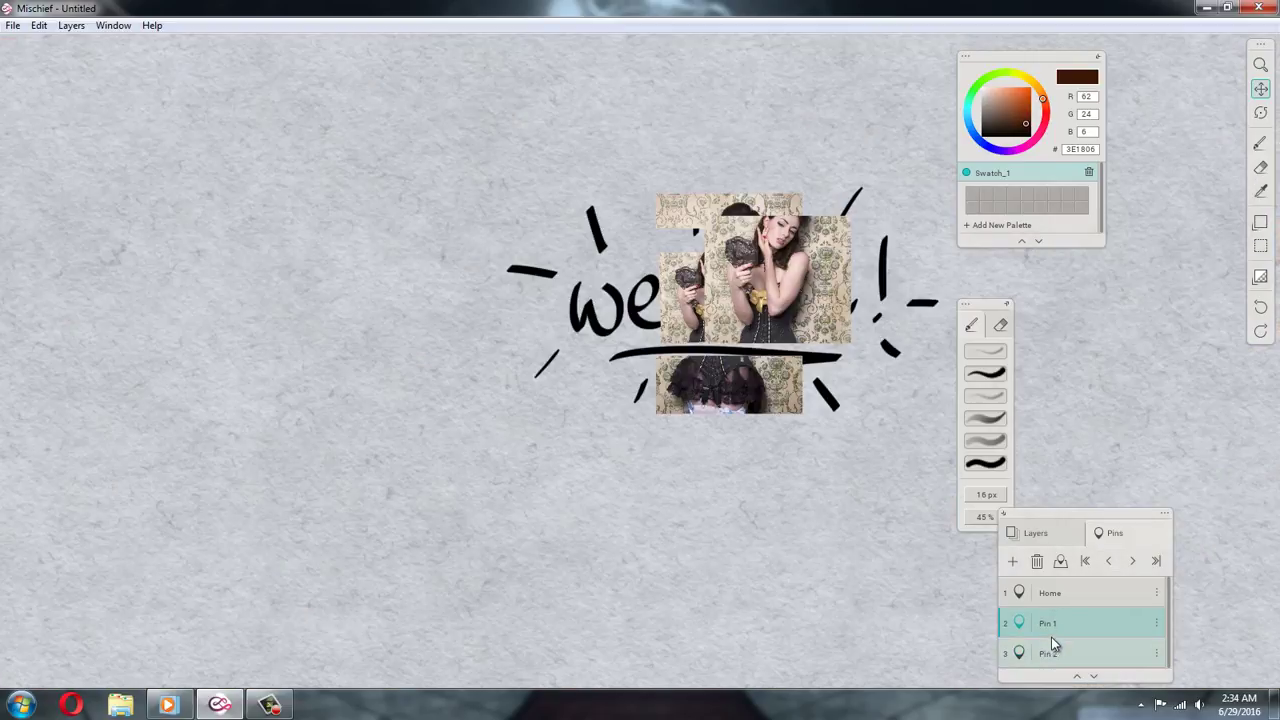
click(1051, 649)
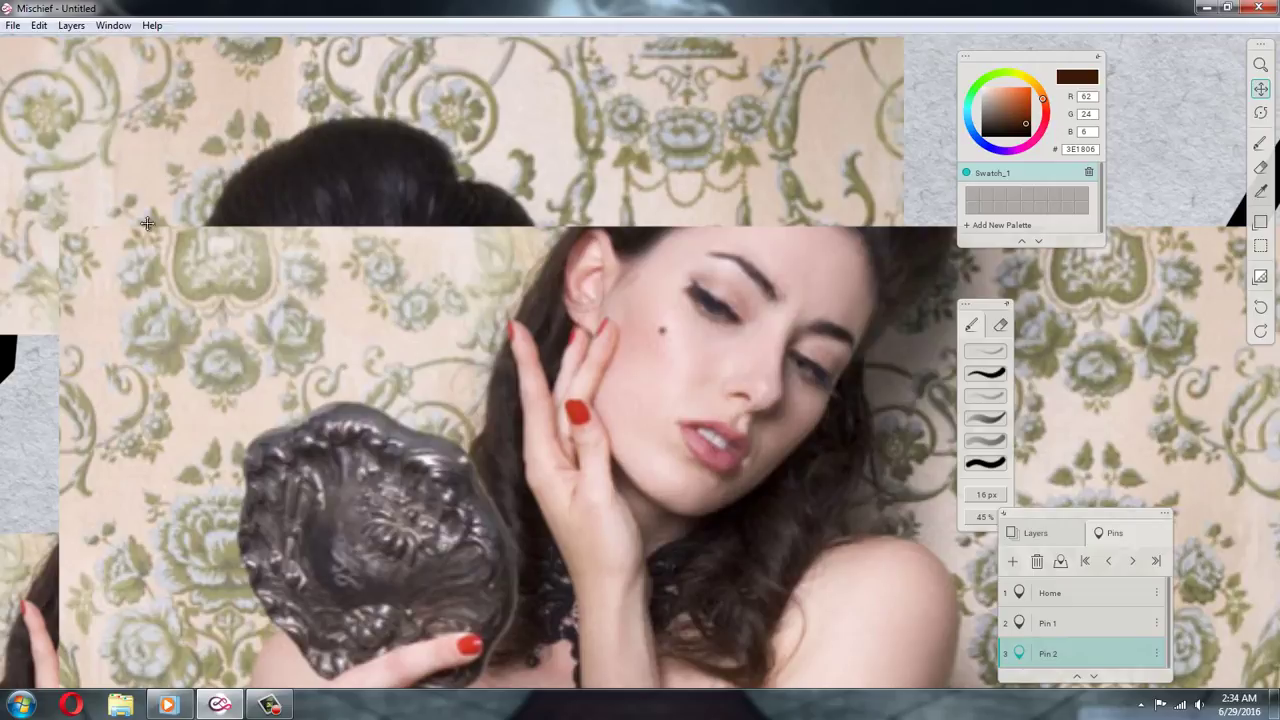
click(13, 26)
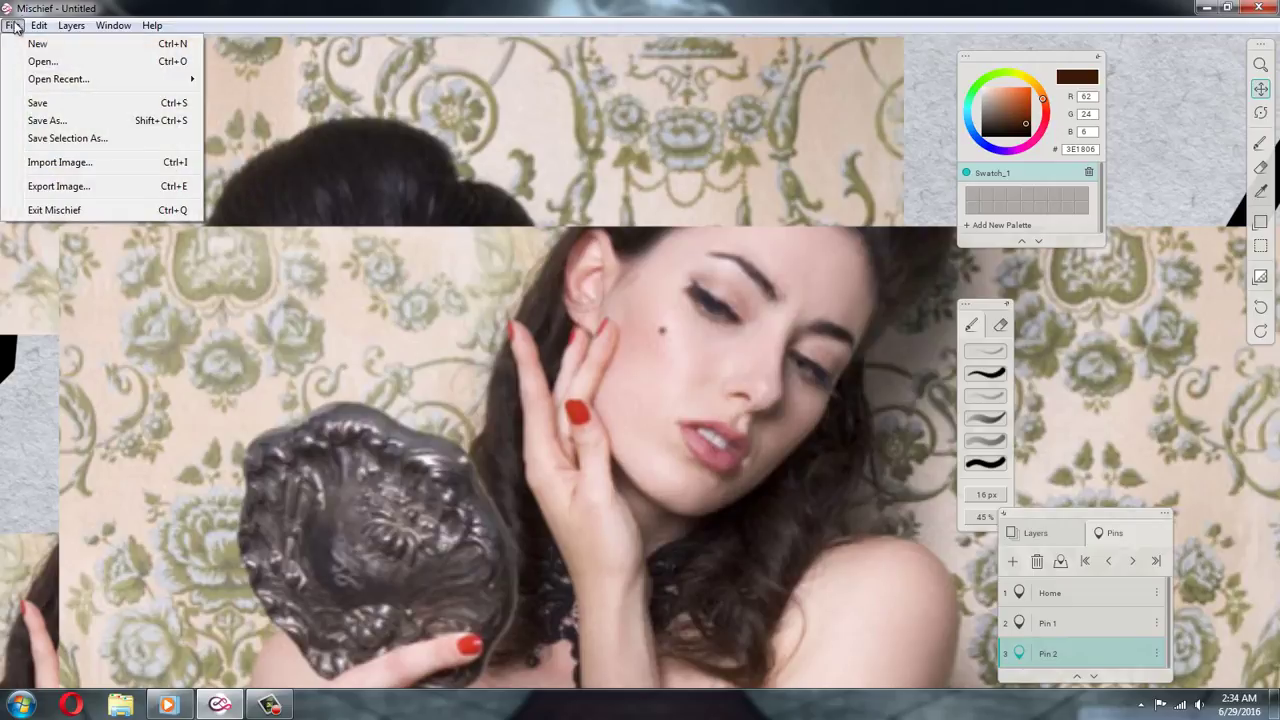
click(92, 7)
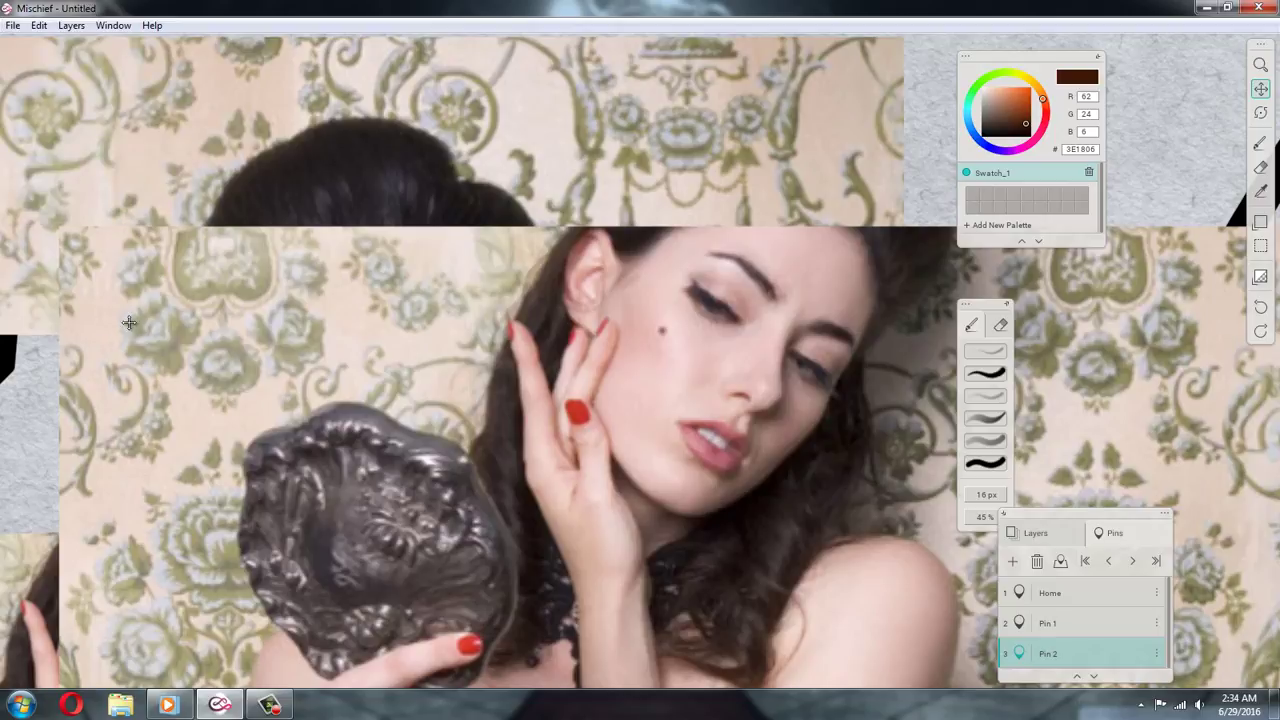
Display all pin markers on the canvas, step from the first pin through Pin 1 and Pin 2, and return to Home
click(1061, 565)
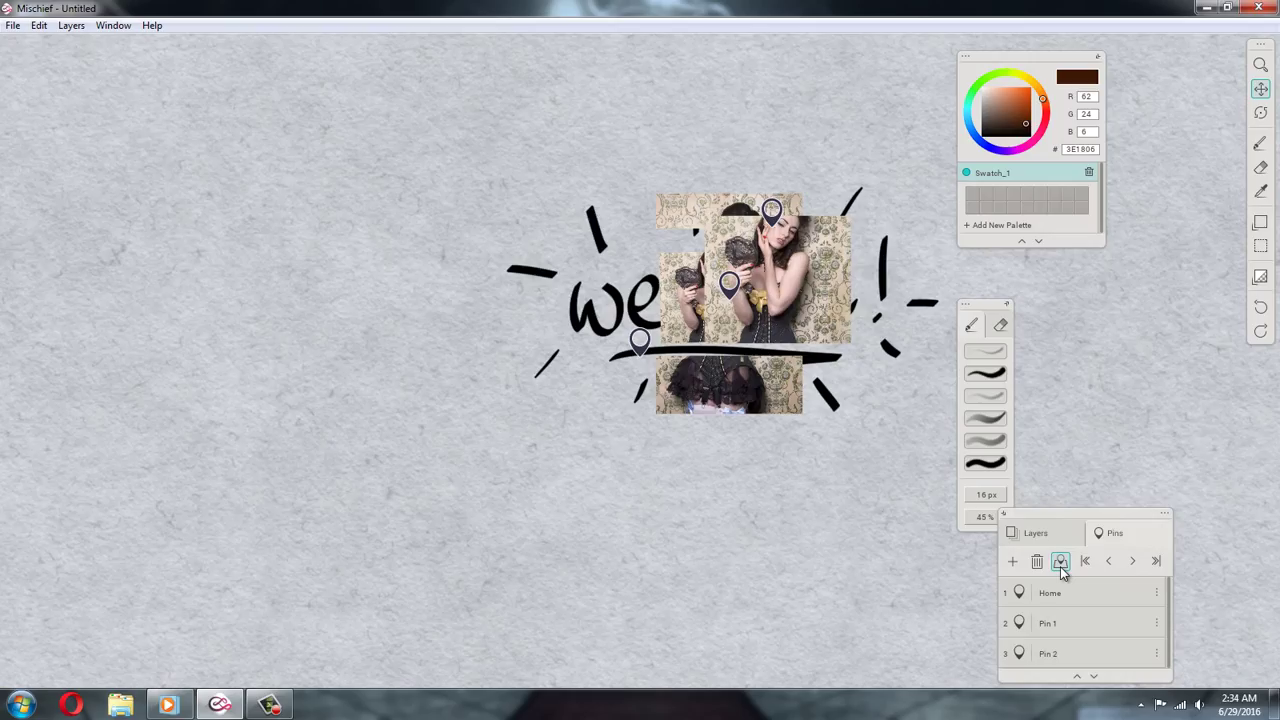
click(1085, 564)
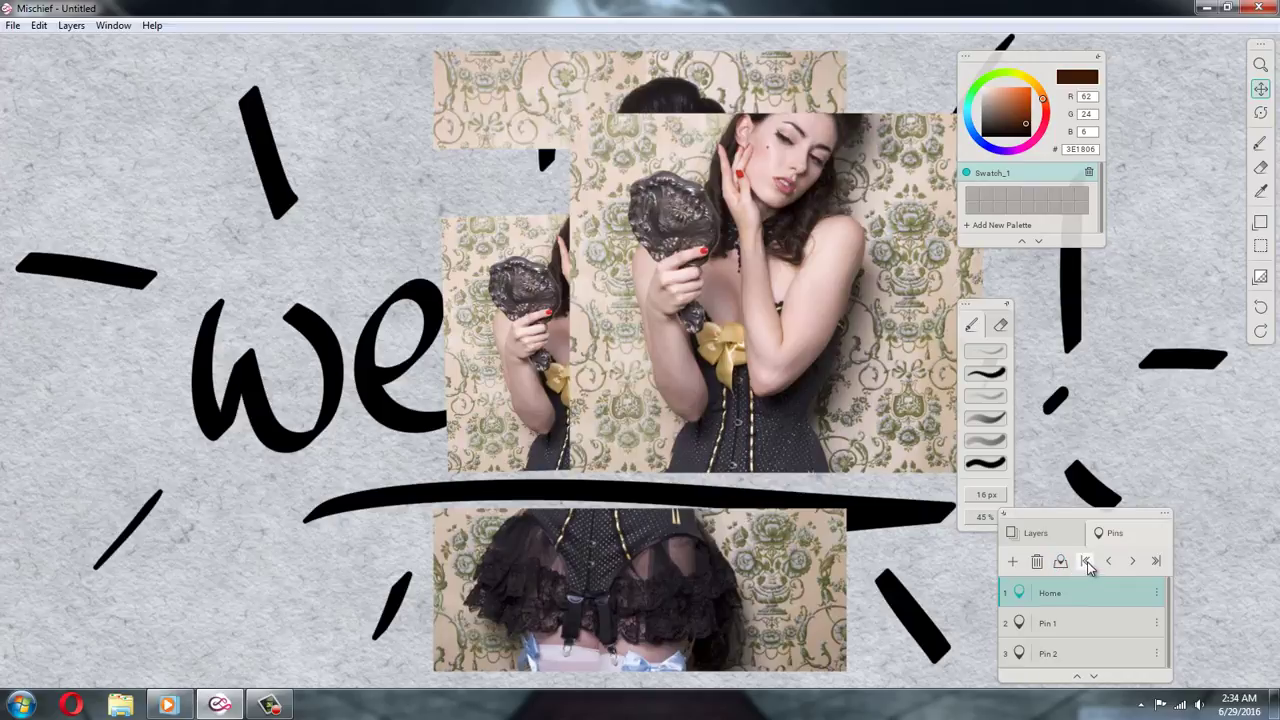
click(1128, 564)
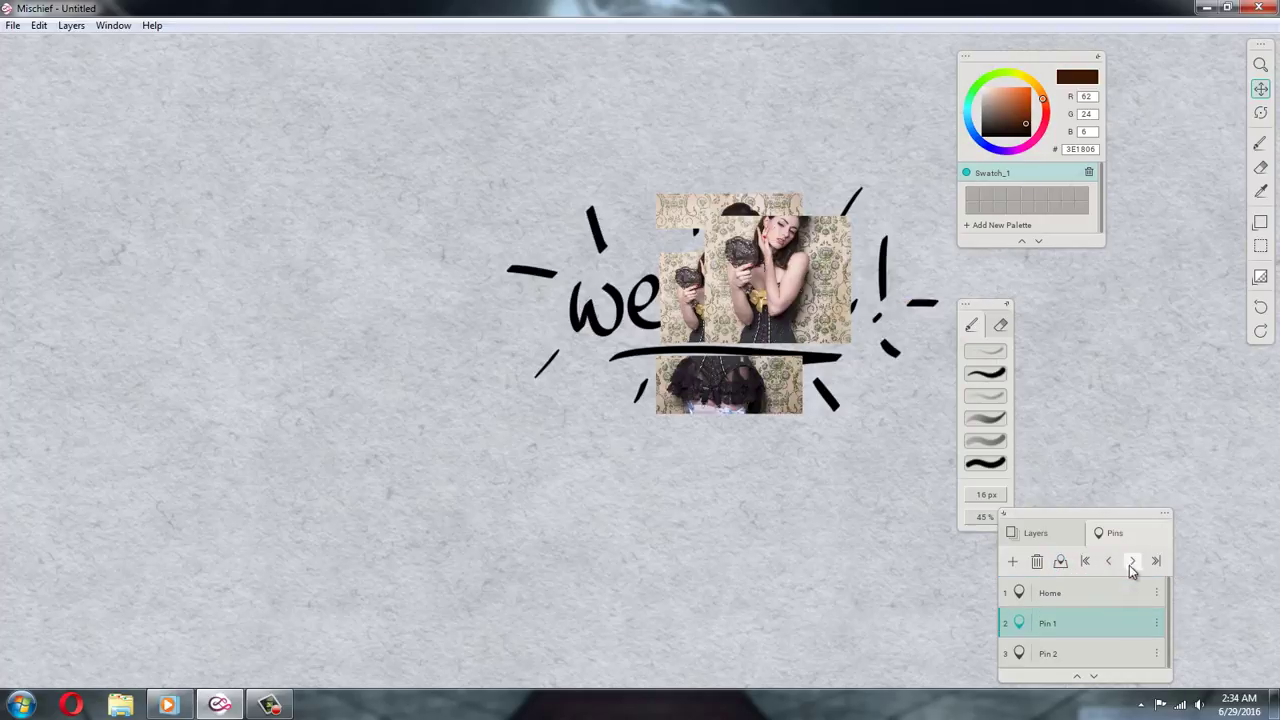
click(1129, 565)
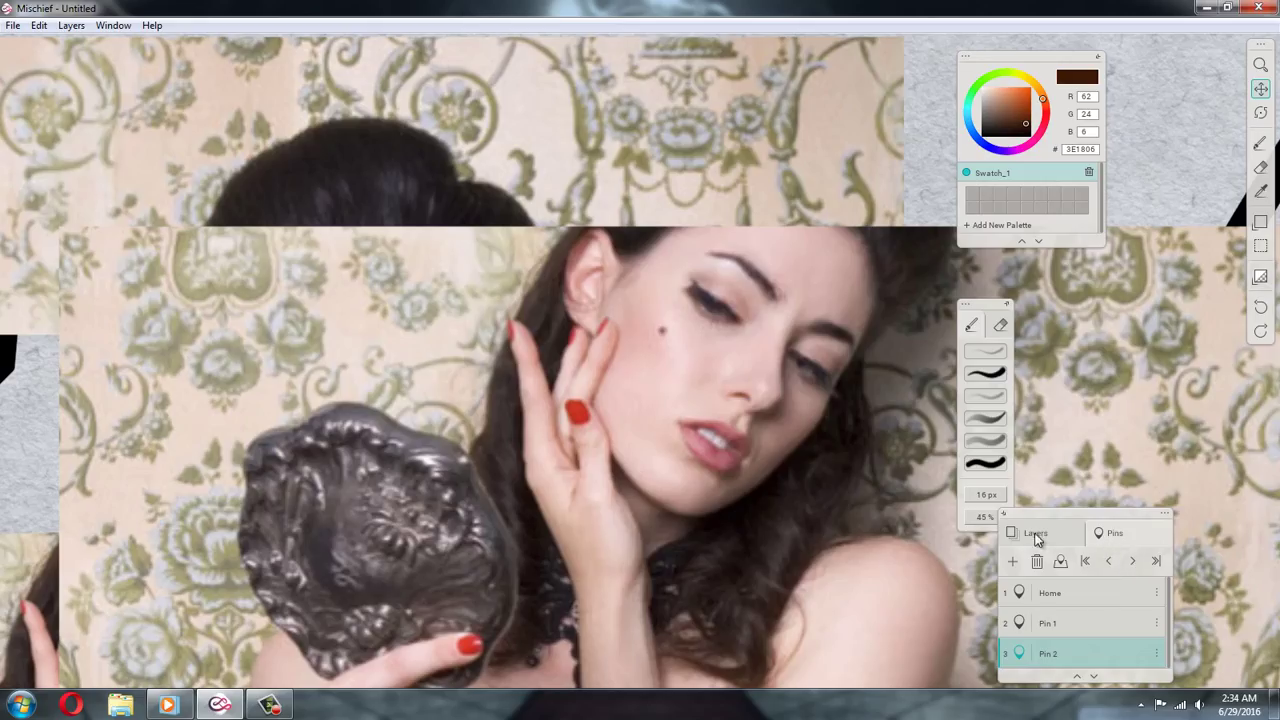
click(1048, 620)
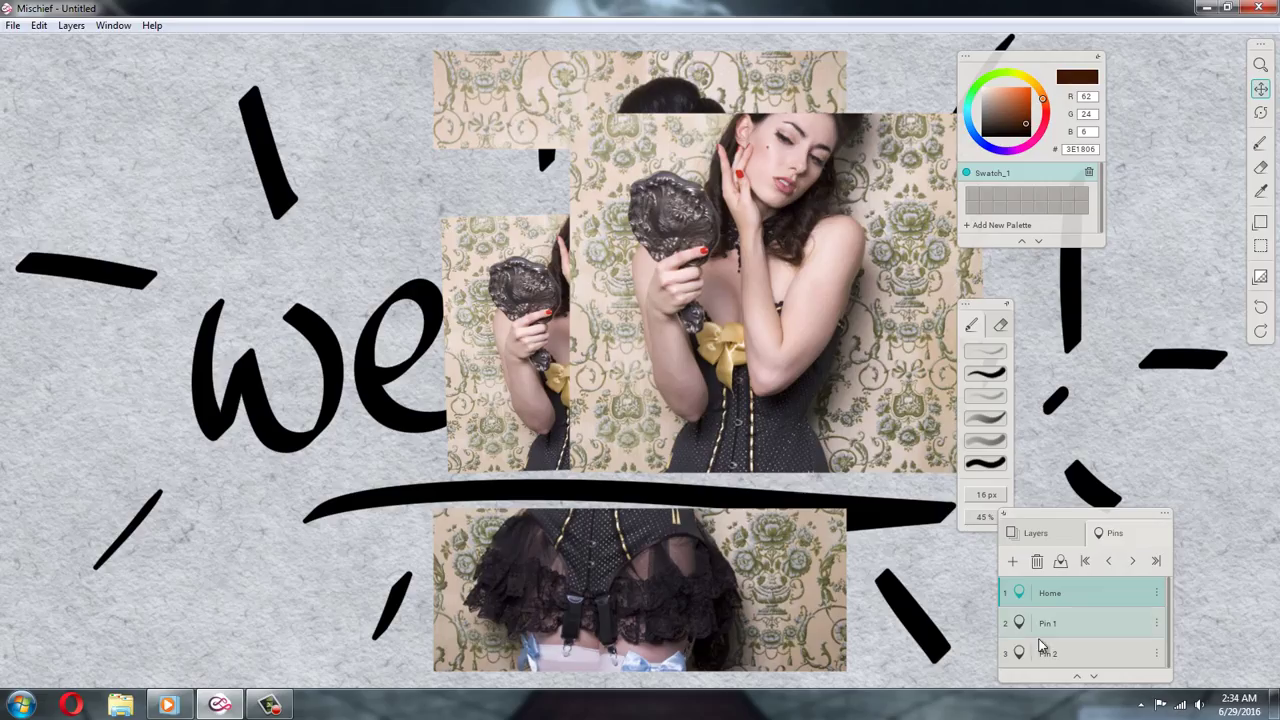
click(1018, 592)
Show the layers list again and move its panel clear of the brush panel
click(1036, 532)
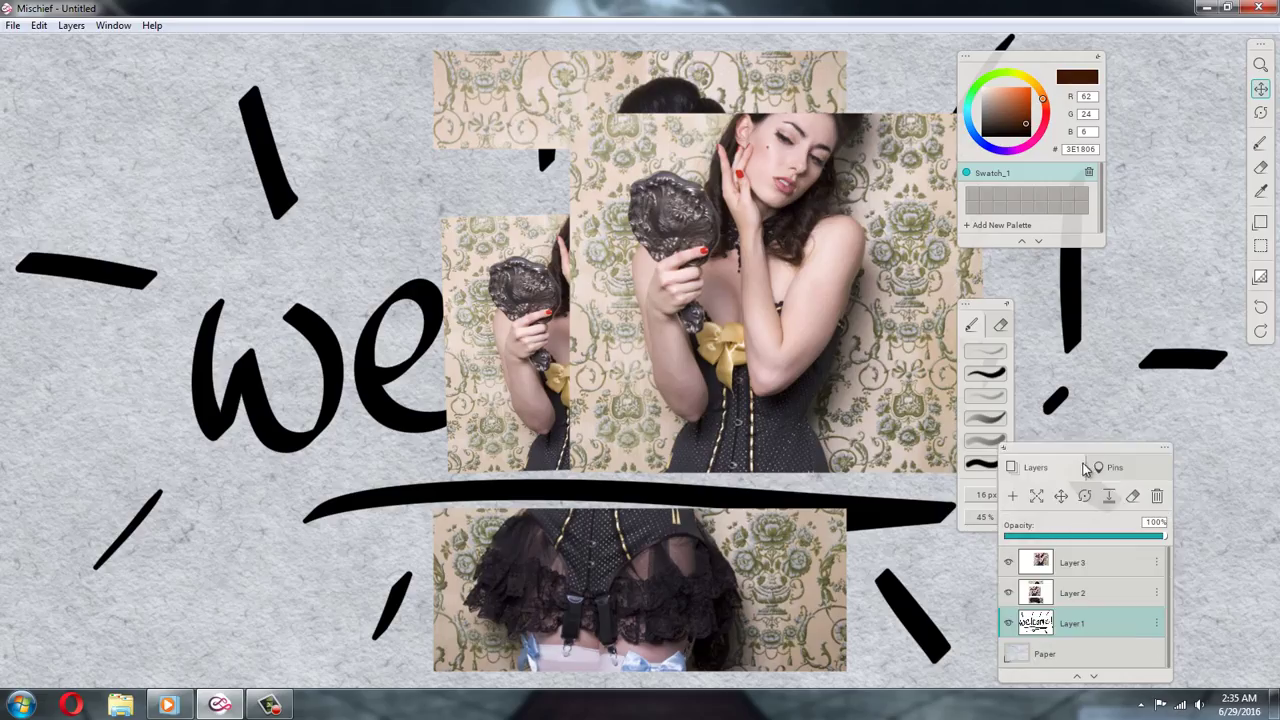
drag(1098, 456, 1142, 414)
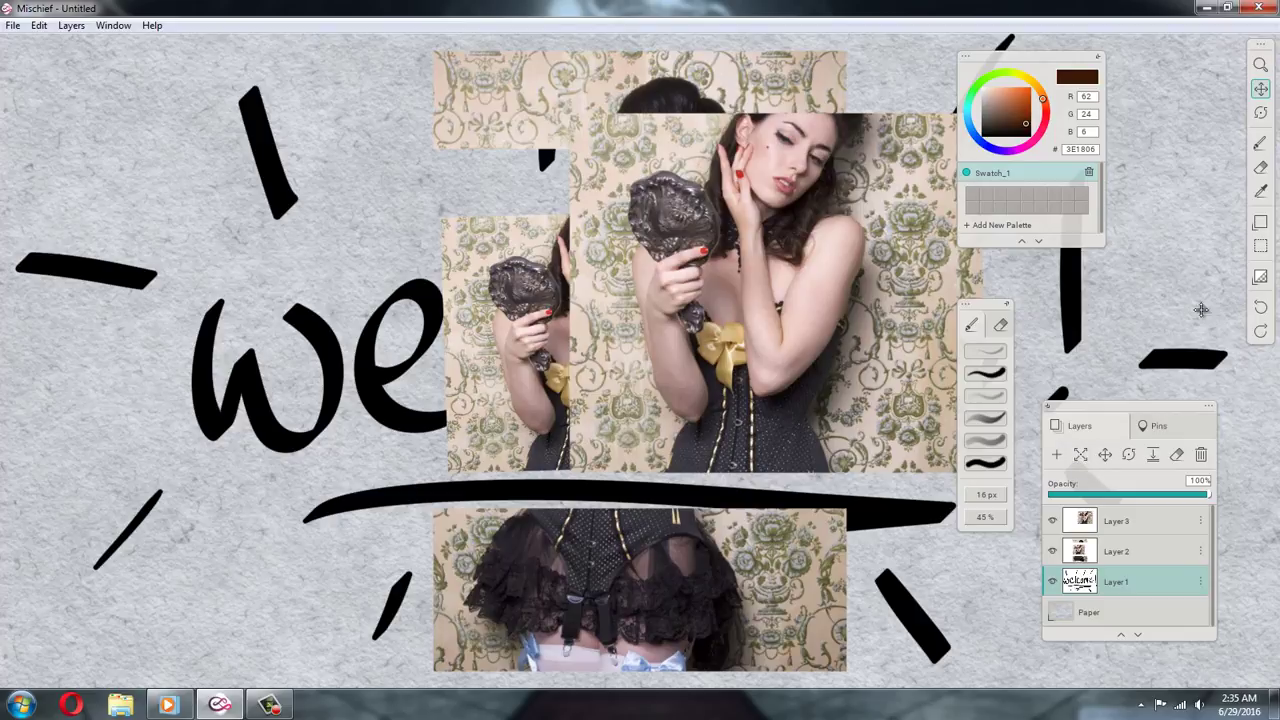
Enlarge Layer 1's lettering independently of the photos, and shrink it back to roughly its original size
click(1078, 461)
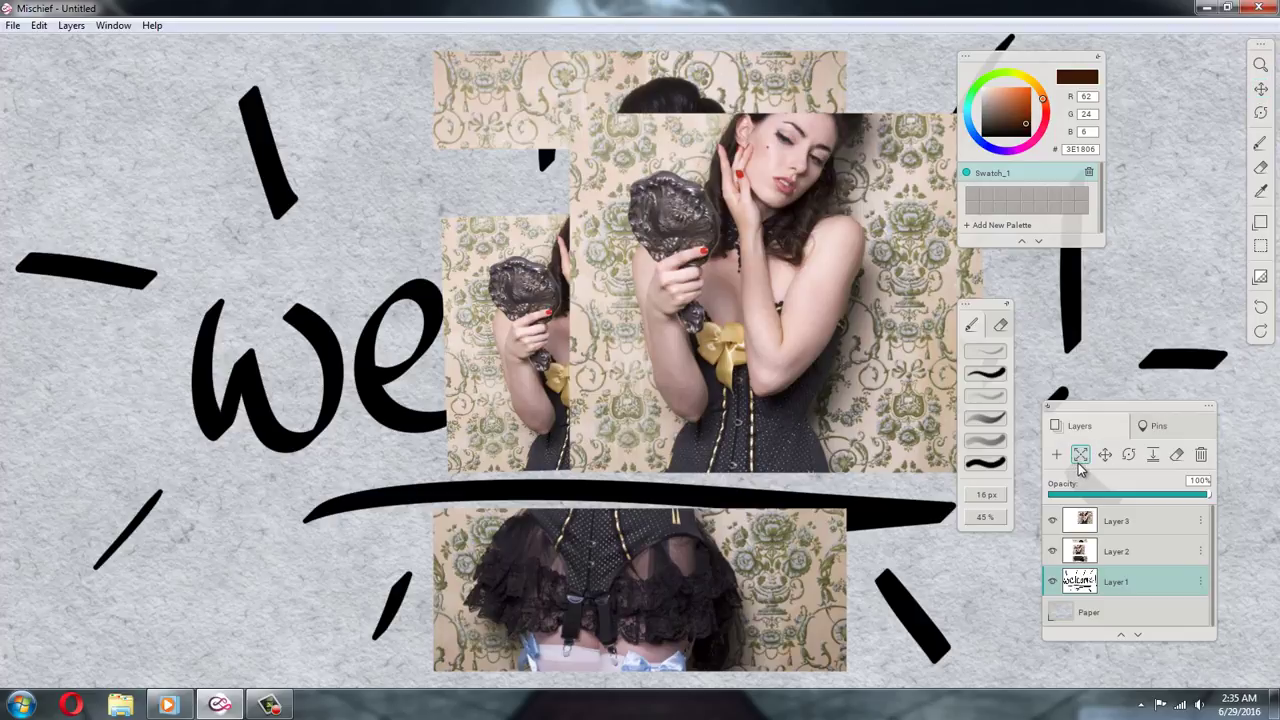
mouse_move(773, 441)
mouse_down()
mouse_move(742, 462)
mouse_move(818, 434)
mouse_move(747, 458)
mouse_move(820, 448)
mouse_up()
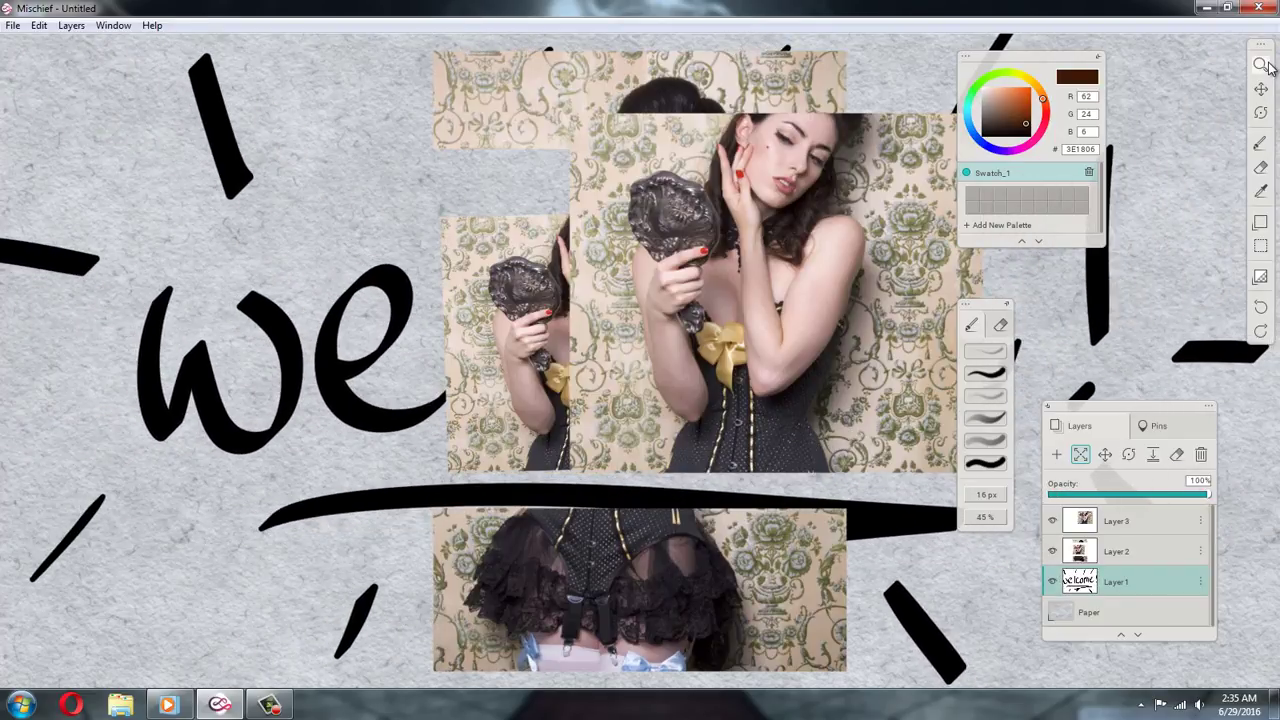
mouse_move(1075, 358)
mouse_down()
mouse_move(1108, 362)
mouse_move(1194, 323)
mouse_move(1276, 250)
mouse_up()
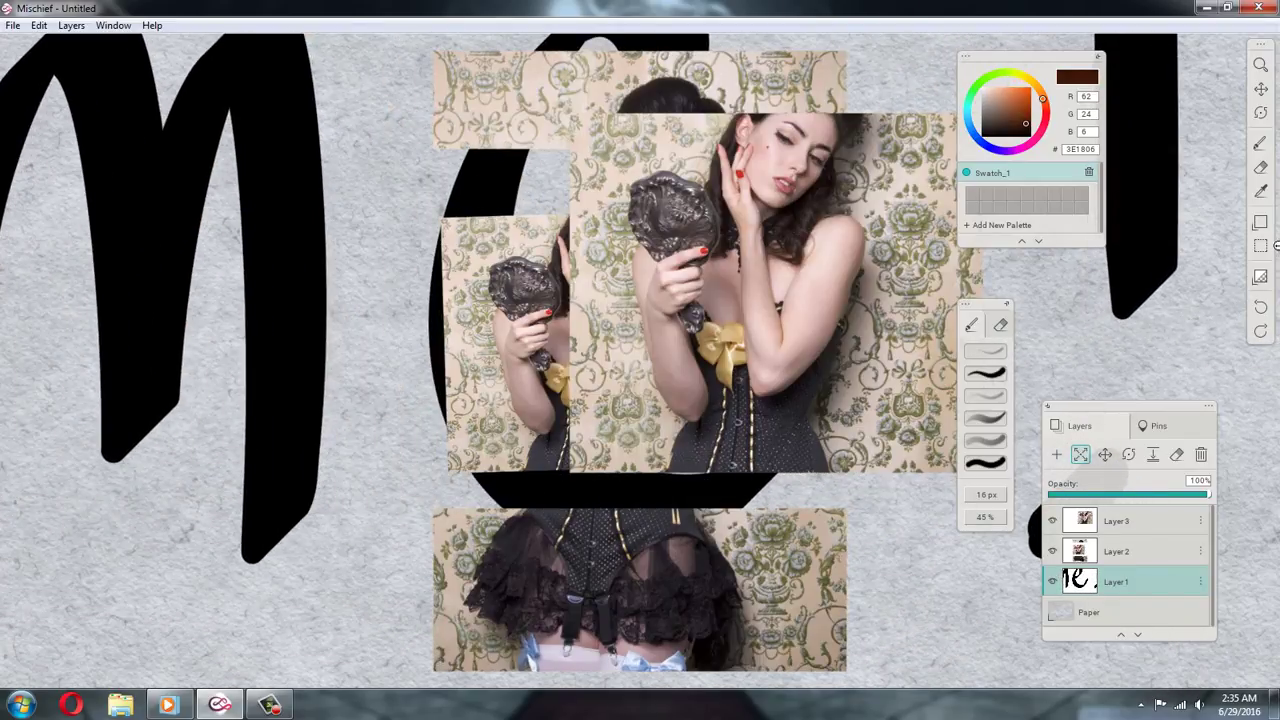
drag(1146, 310, 1040, 437)
Move only Layer 1's lettering over the paper, and shift the whole canvas slightly for comparison
click(1104, 454)
mouse_move(1105, 290)
mouse_down()
mouse_move(1065, 320)
mouse_move(545, 320)
mouse_move(1180, 337)
mouse_move(1028, 328)
mouse_up()
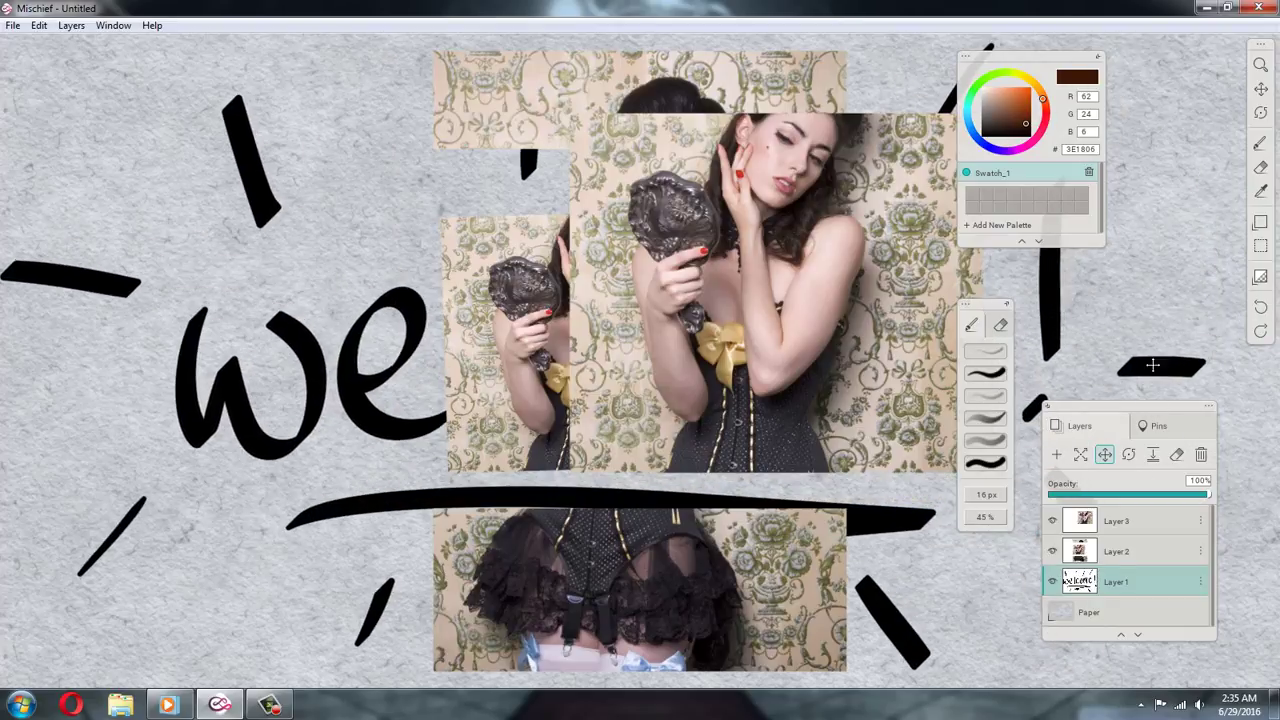
click(1262, 88)
mouse_move(1198, 135)
mouse_down()
mouse_move(1041, 235)
mouse_move(1209, 130)
mouse_up()
Rotate only Layer 1's lettering slightly, and rotate the whole canvas view by a few degrees for comparison
click(1128, 454)
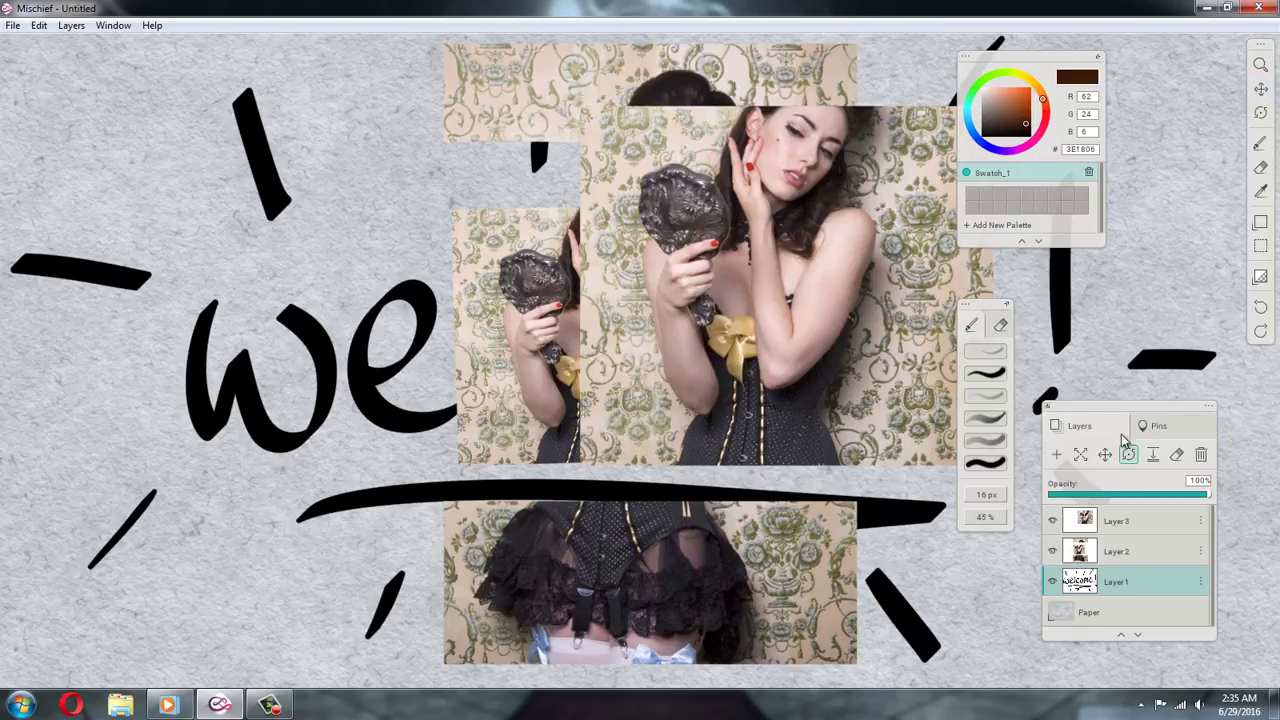
mouse_move(1171, 277)
mouse_down()
mouse_move(1100, 209)
mouse_move(1140, 200)
mouse_move(1071, 309)
mouse_move(1031, 343)
mouse_move(1174, 363)
mouse_move(1171, 335)
mouse_up()
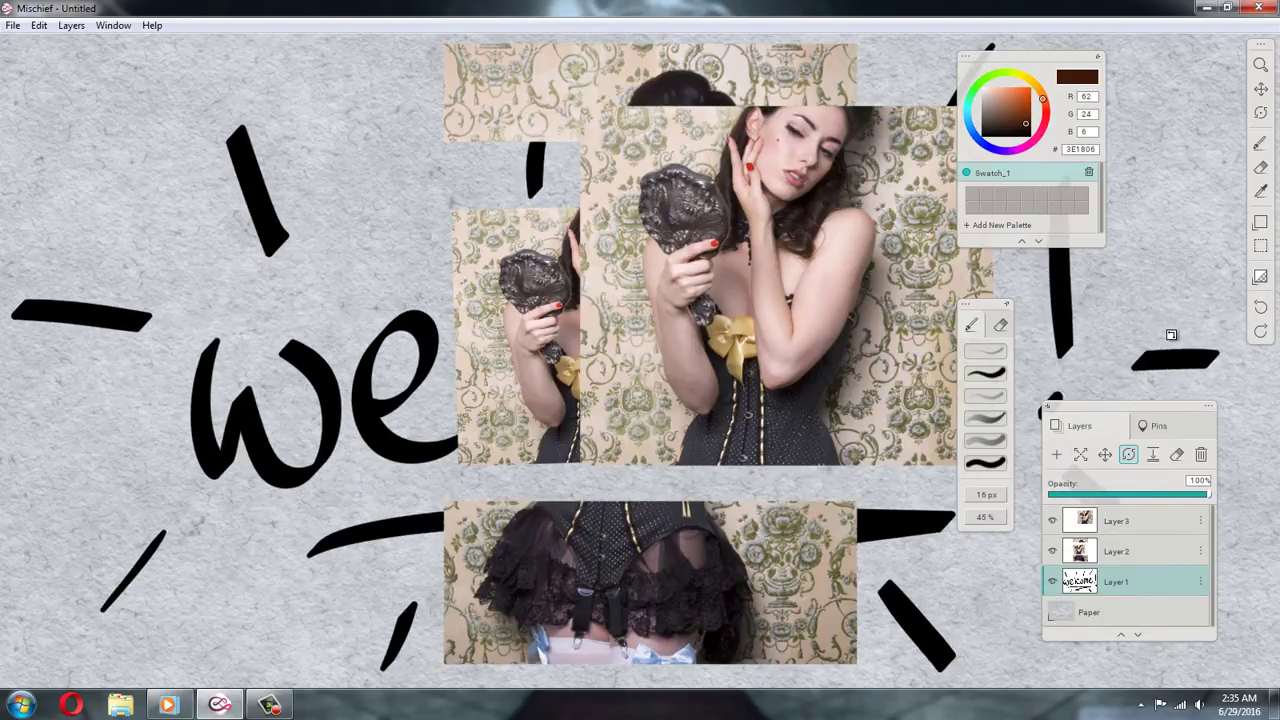
click(1260, 112)
drag(1169, 209, 1160, 242)
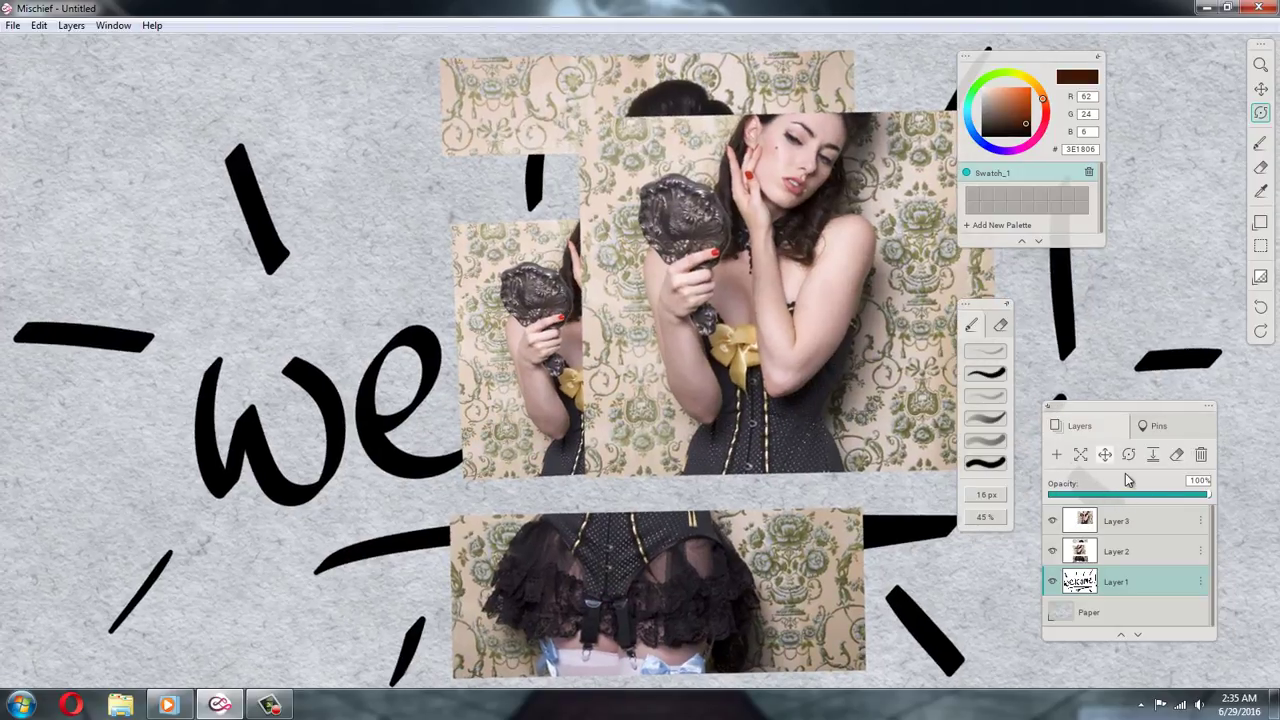
Merge Layer 2 down into Layer 1, and clear and delete the merged layer
click(1130, 551)
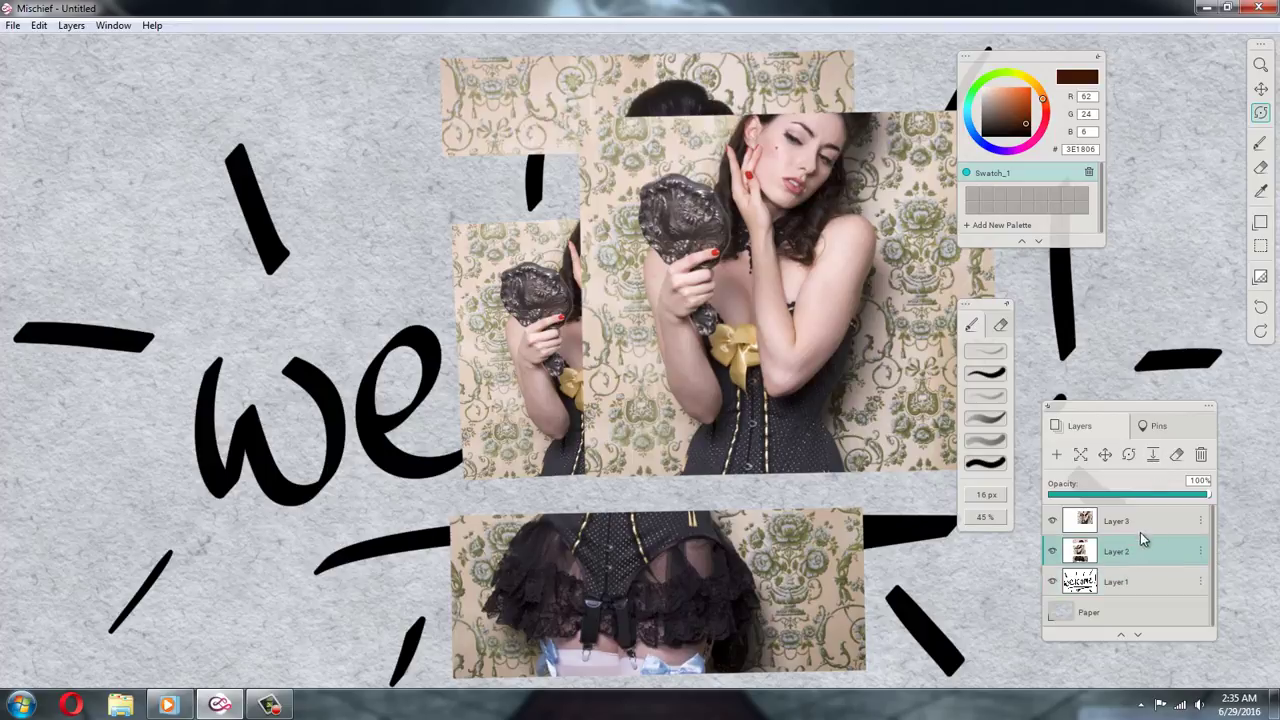
click(1153, 455)
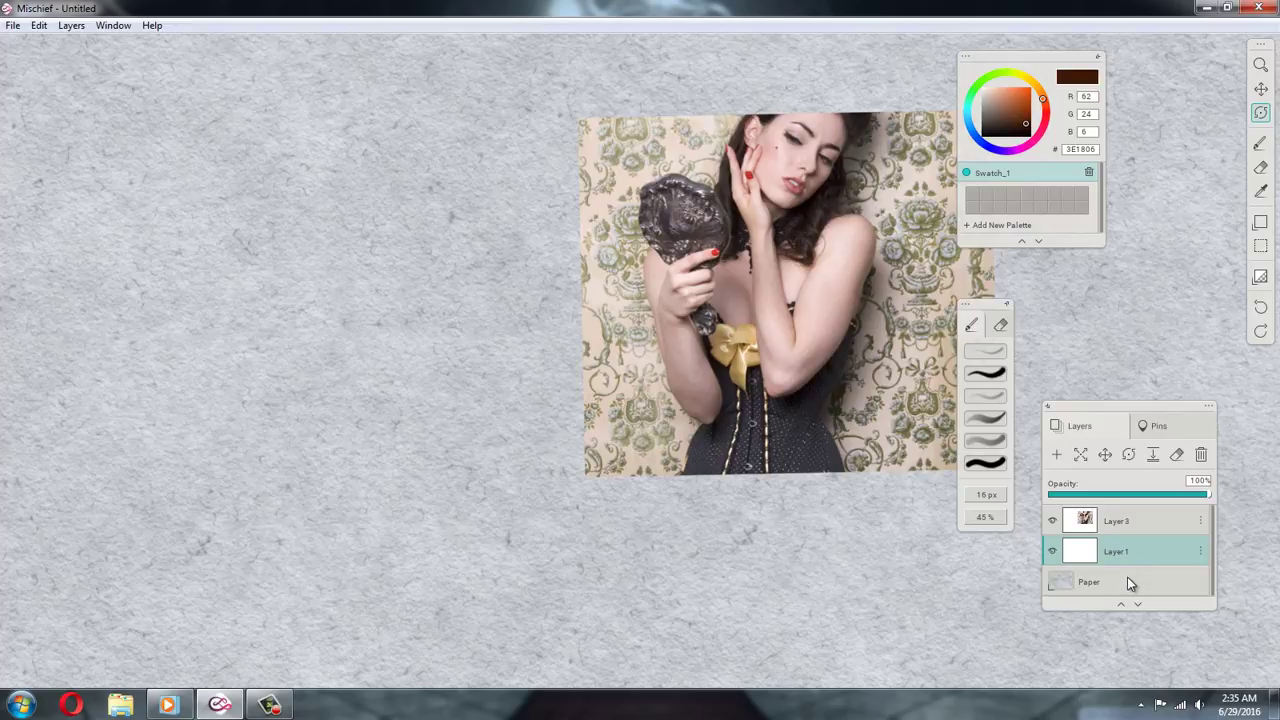
click(1201, 455)
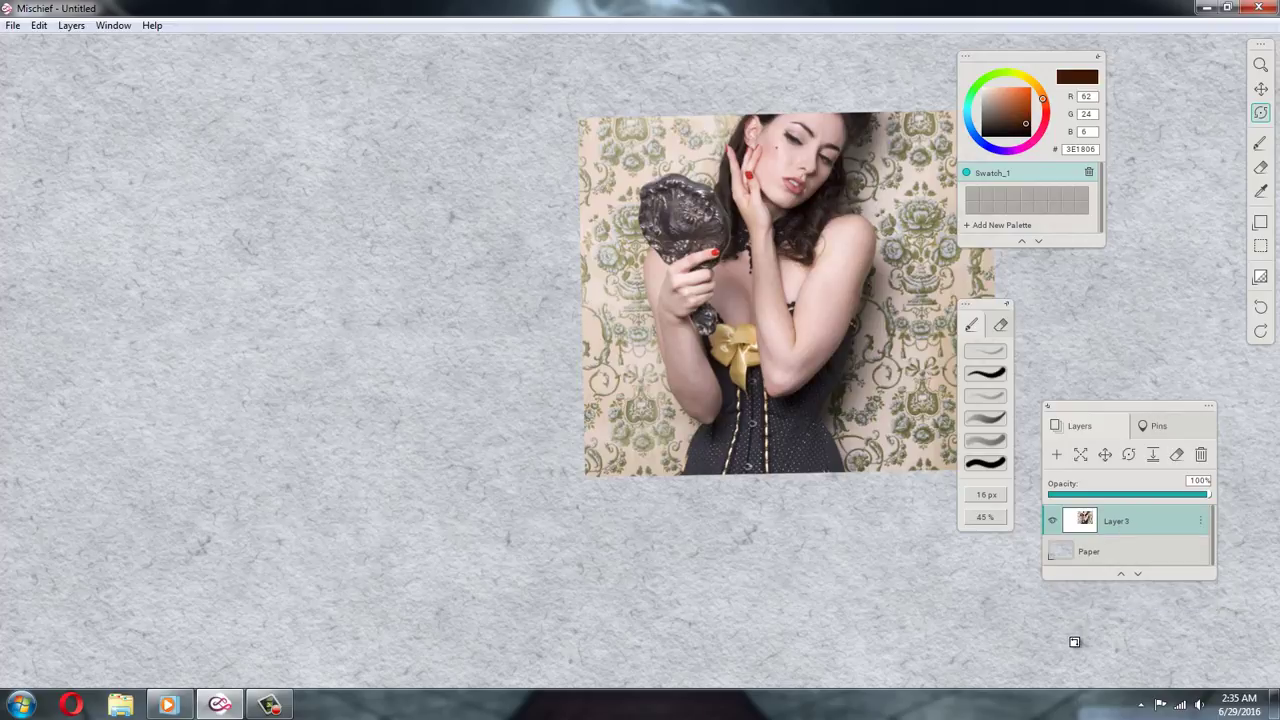
Erase a rectangular outline across the Layer 3 photo, using the rectangle shape with the 103 px eraser at 100% opacity
click(1260, 143)
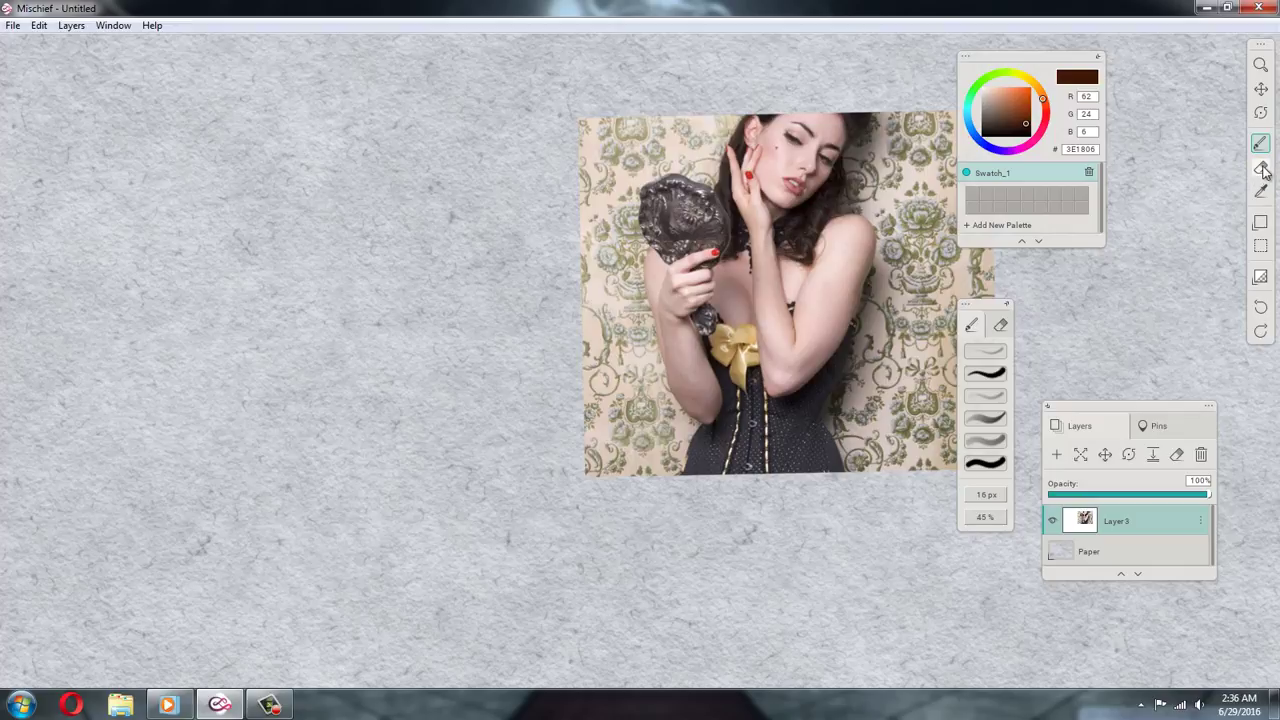
click(1261, 169)
click(1264, 192)
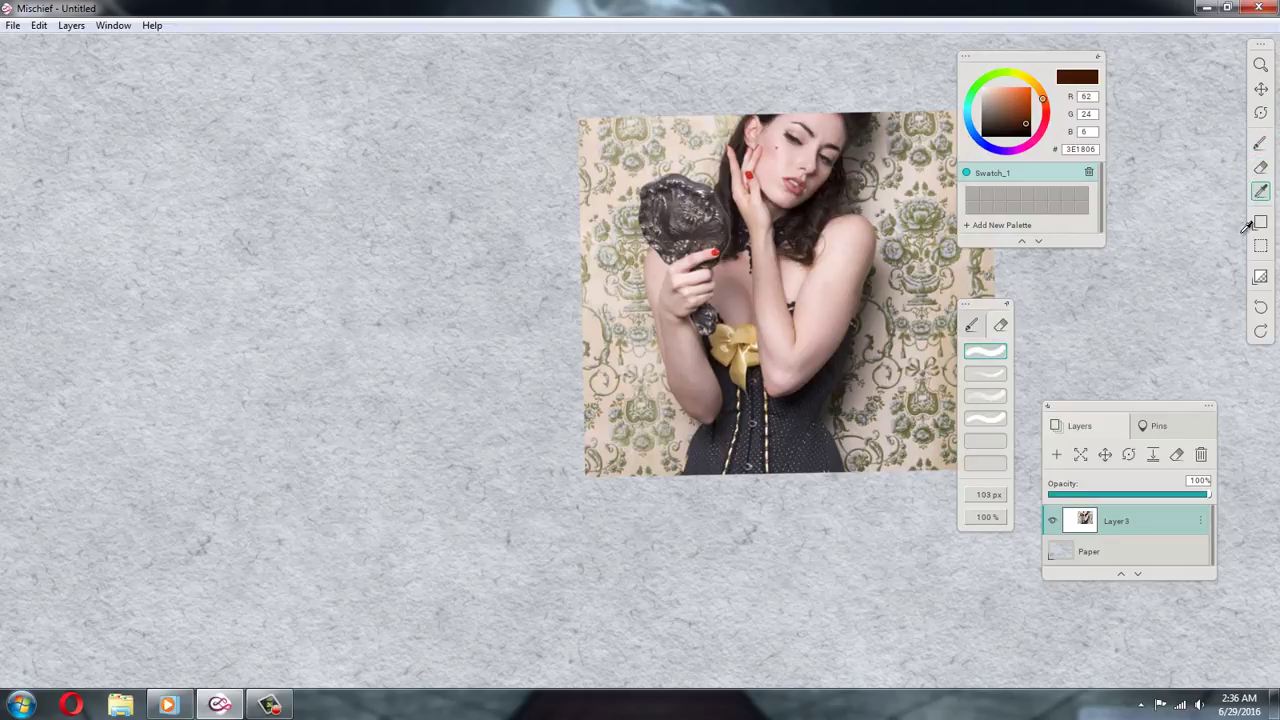
click(1261, 222)
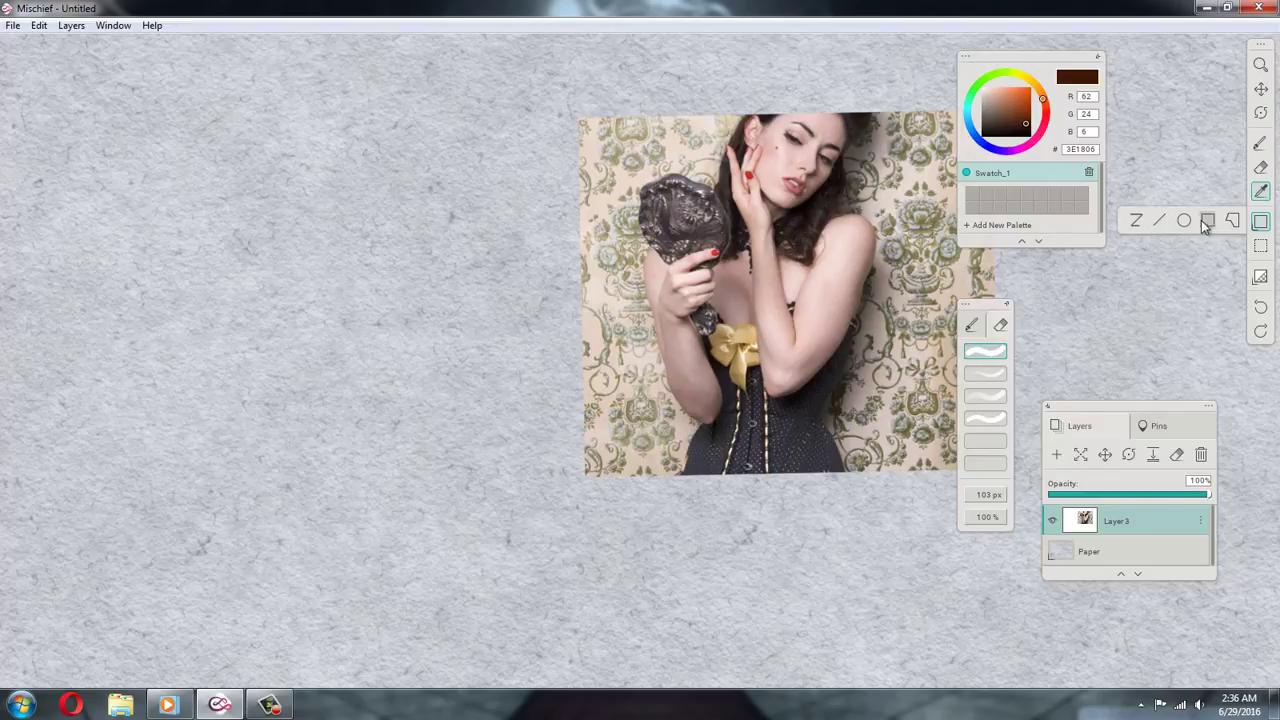
click(1207, 222)
mouse_move(473, 203)
mouse_down()
mouse_move(740, 337)
mouse_move(808, 449)
mouse_move(809, 520)
mouse_move(529, 414)
mouse_move(843, 493)
mouse_up()
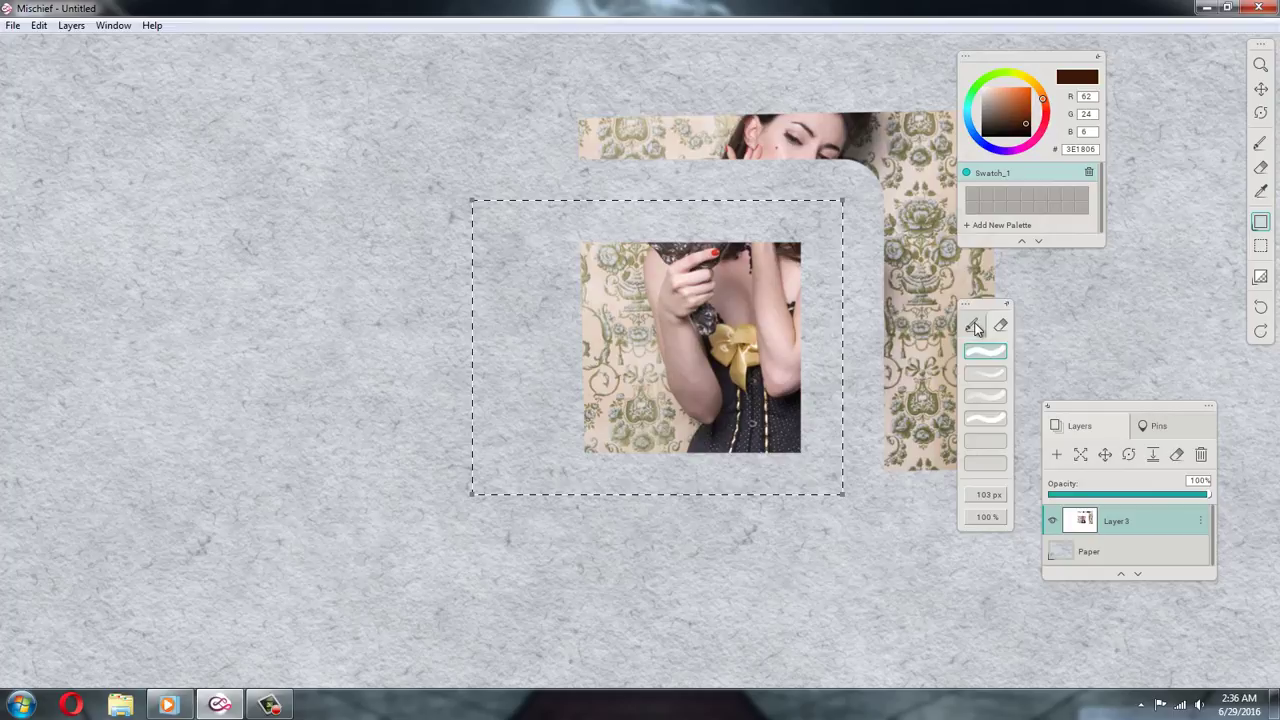
Draw a large dark brown ellipse overlapping the remaining photo piece, with the 14 px brush at 100% opacity
click(975, 328)
click(1261, 222)
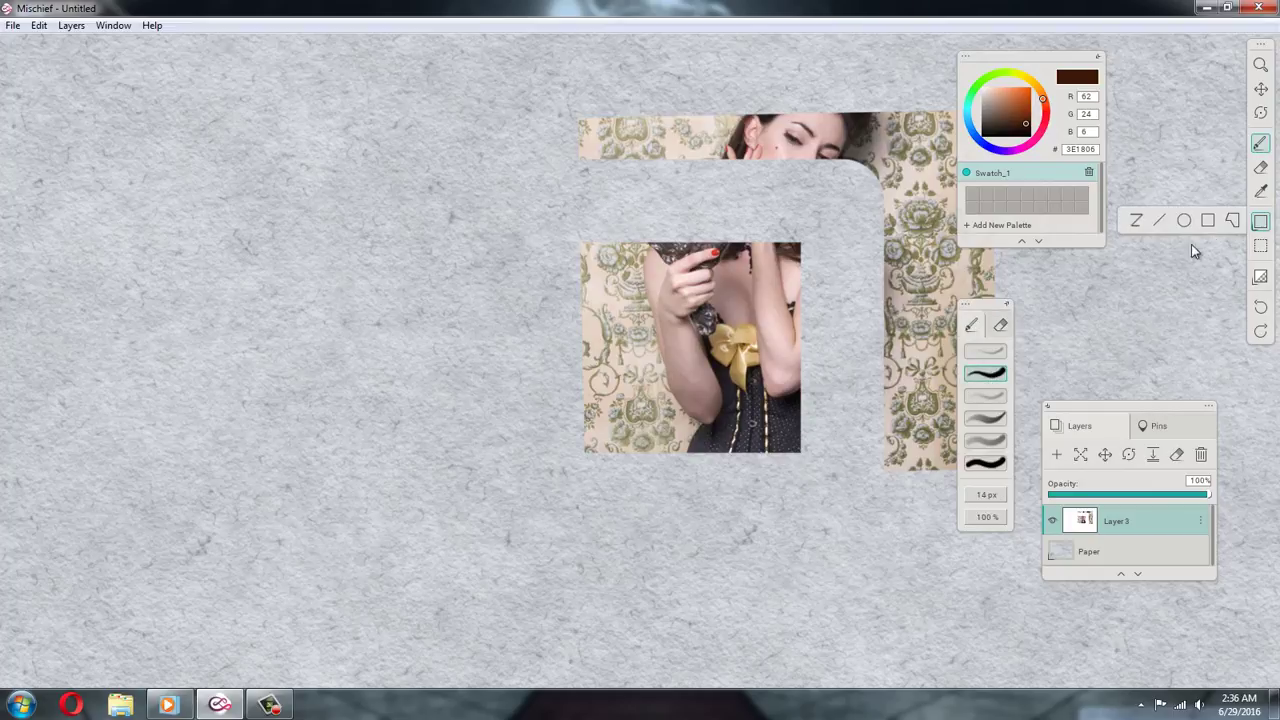
click(1183, 222)
drag(314, 337, 668, 580)
Try rectangular selections around the central photo piece and part of the ellipse, view the selection editing commands, and drop the selection
click(1260, 246)
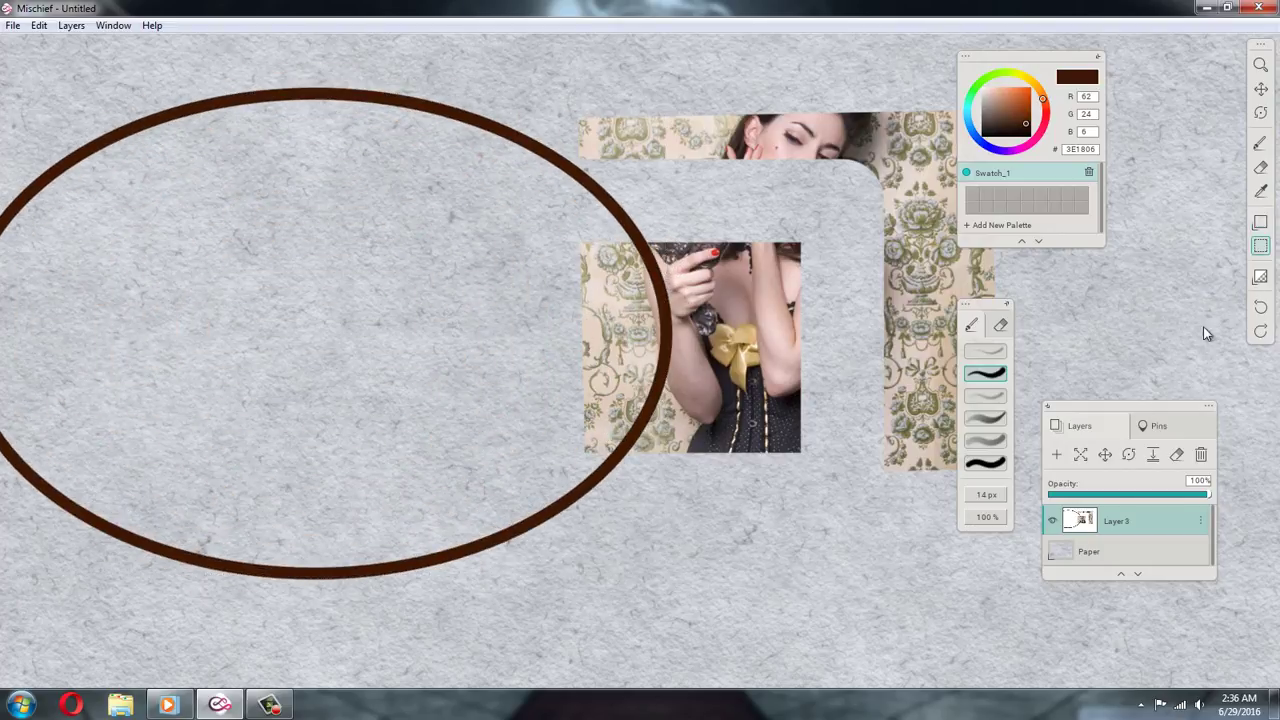
drag(502, 194, 908, 597)
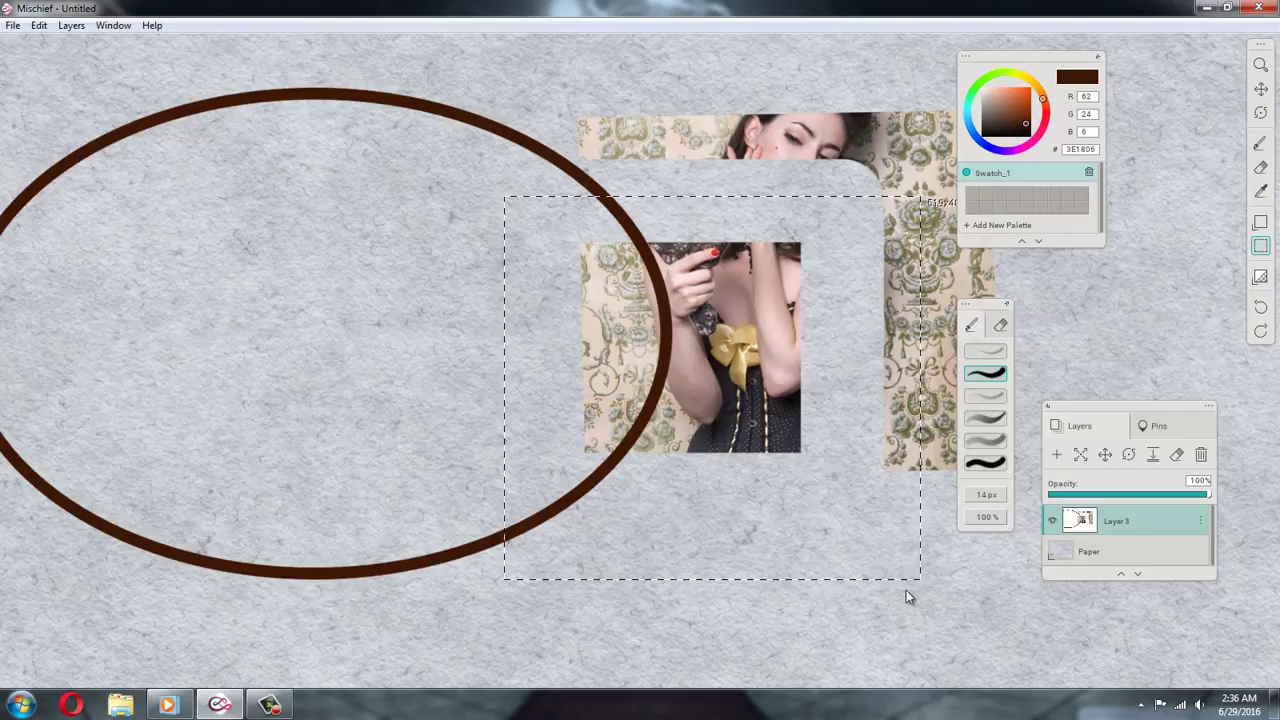
click(828, 401)
drag(759, 389, 377, 586)
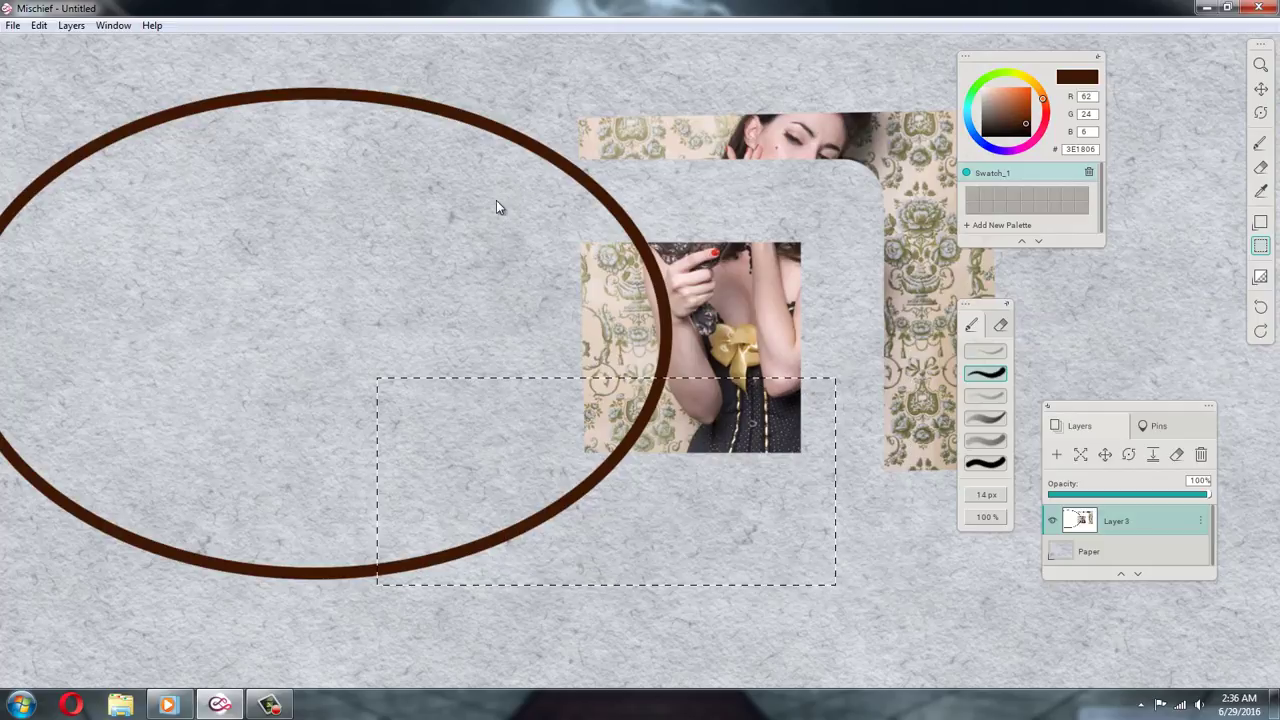
drag(506, 192, 851, 538)
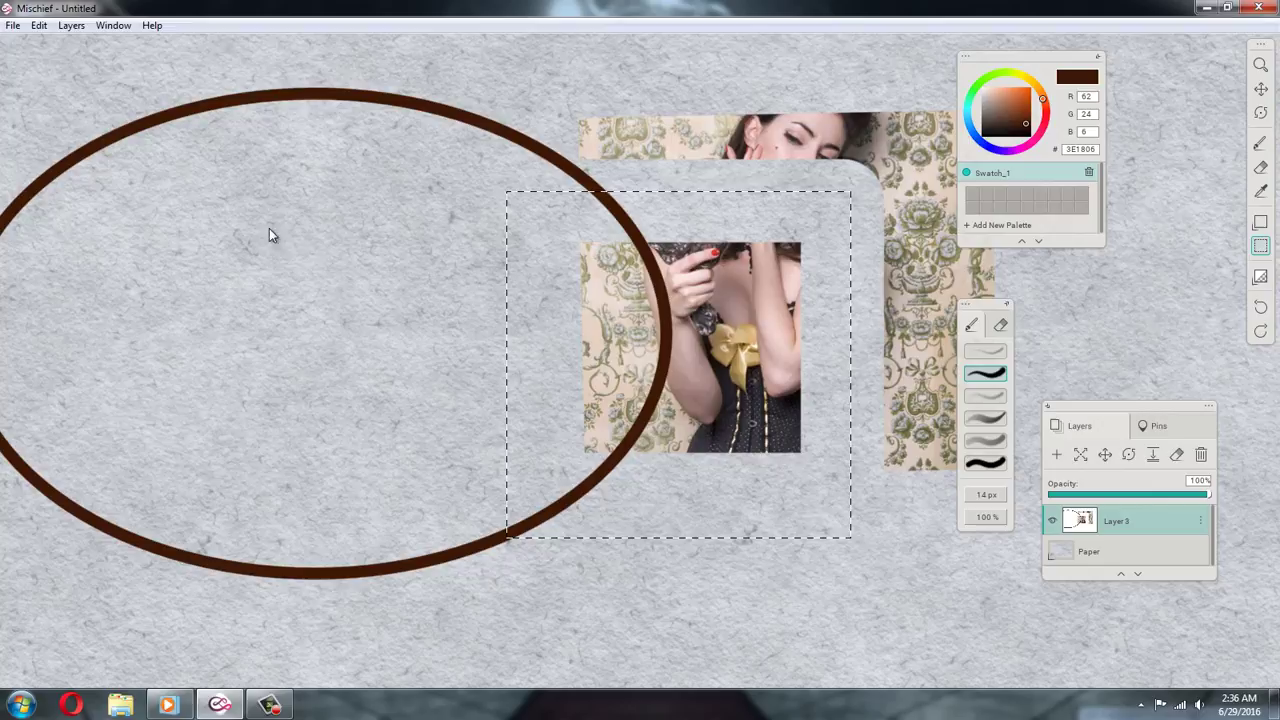
click(70, 25)
mouse_move(40, 26)
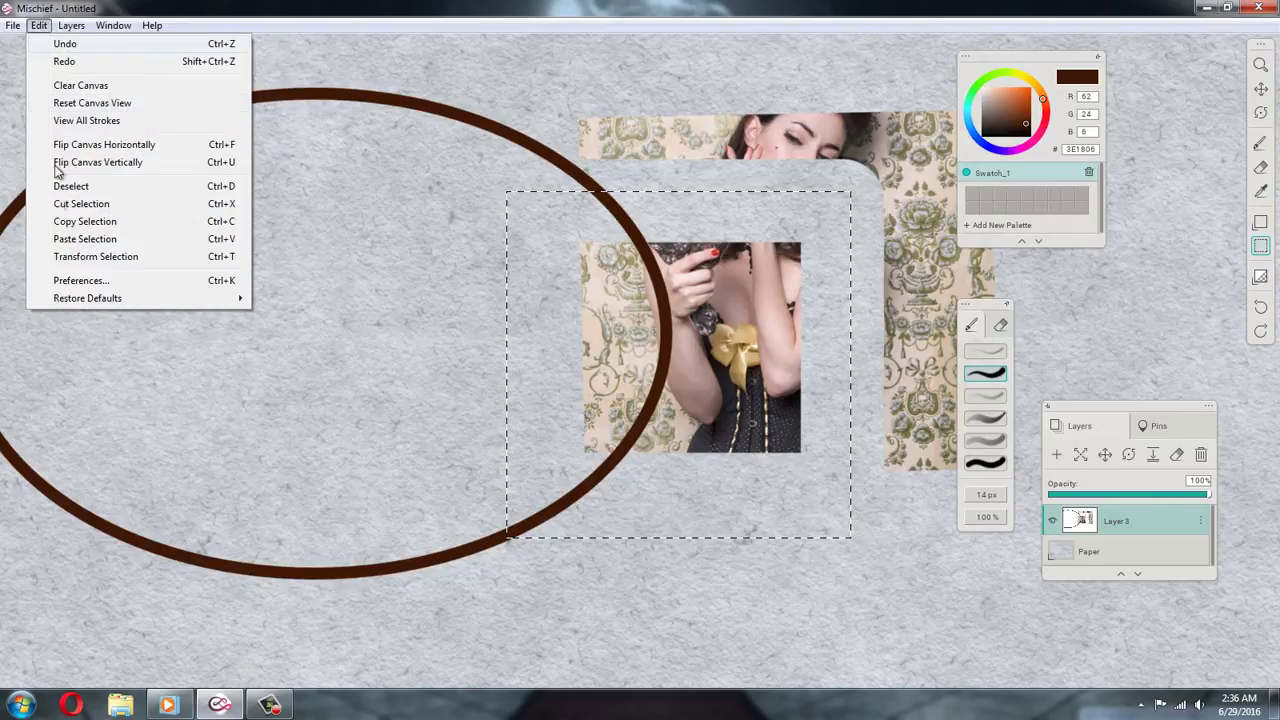
click(400, 113)
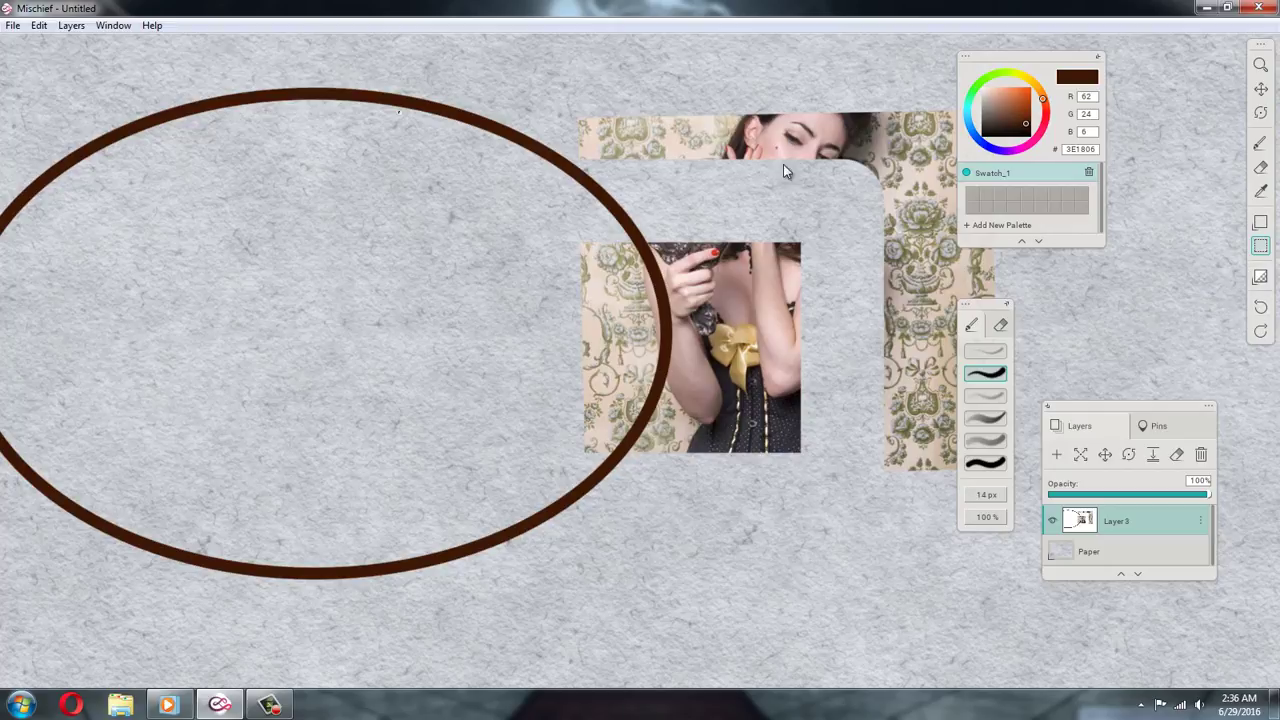
Select a rectangular area around the central photo piece and part of the ellipse, view the file saving commands, and drop the selection
drag(411, 71, 866, 513)
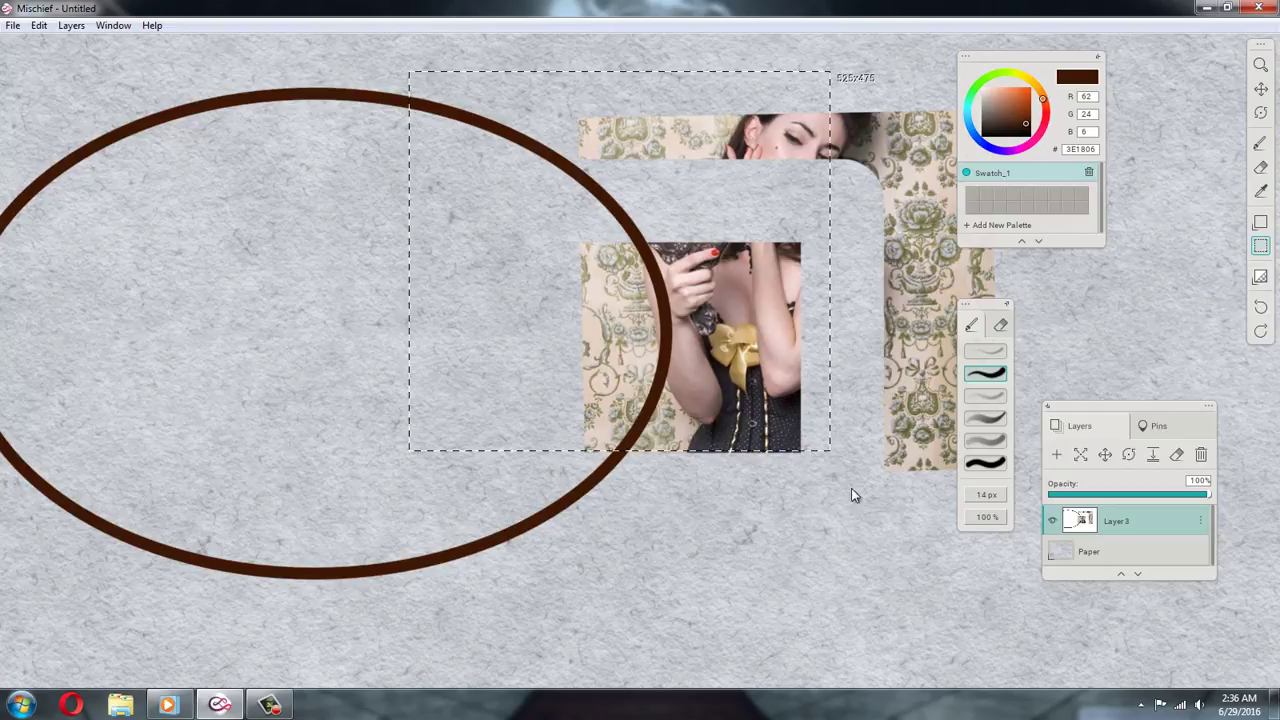
click(13, 25)
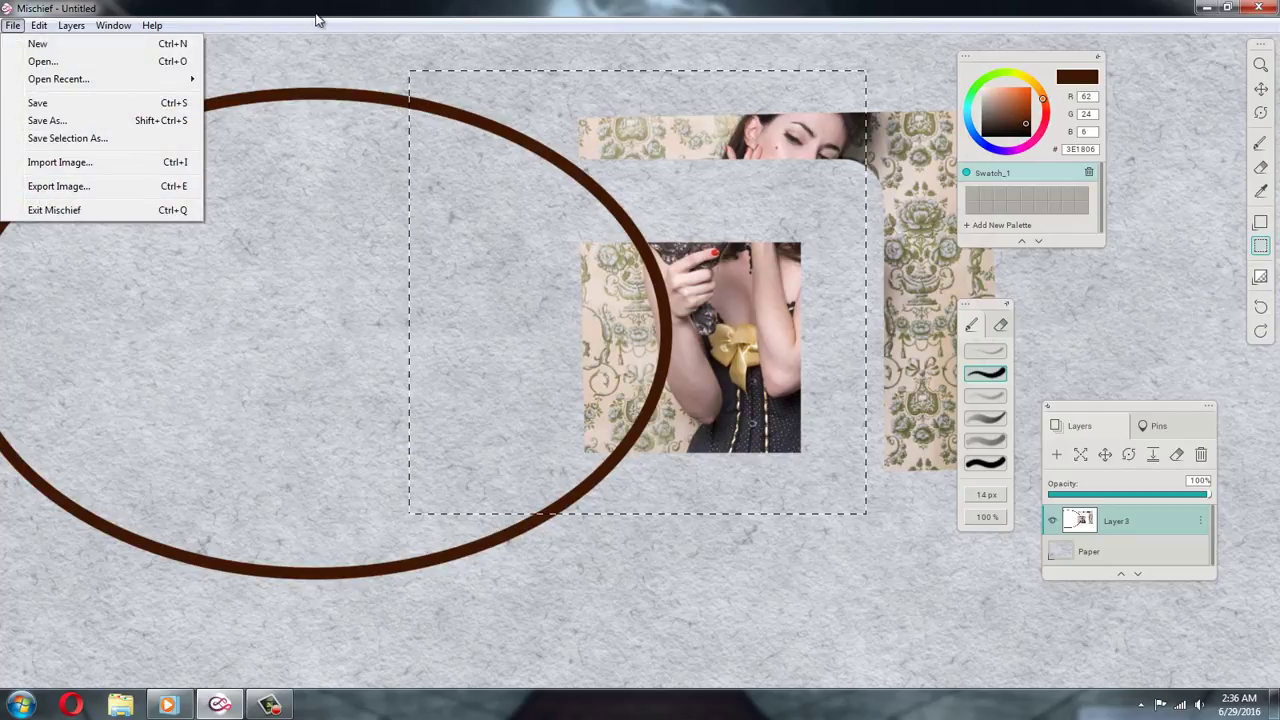
click(281, 48)
click(307, 322)
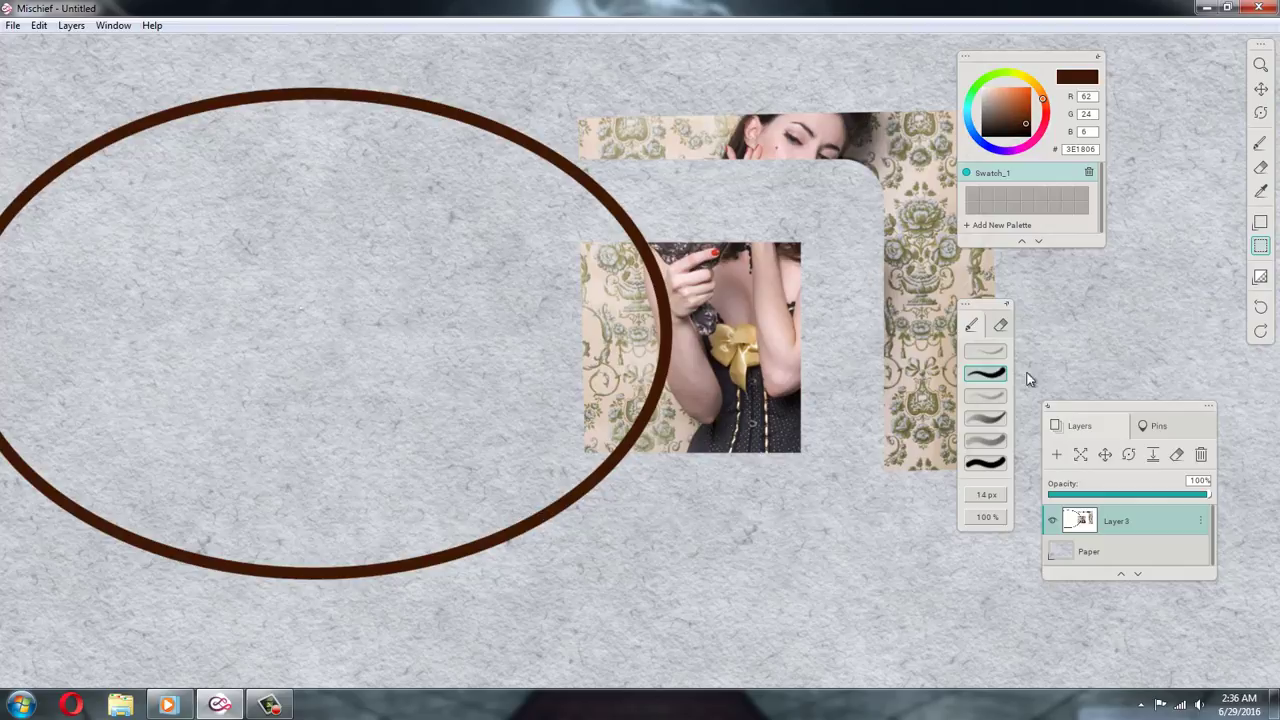
Try the canvas transparency at 71% to show the desktop through it, and restore full opacity
click(1260, 277)
click(1185, 280)
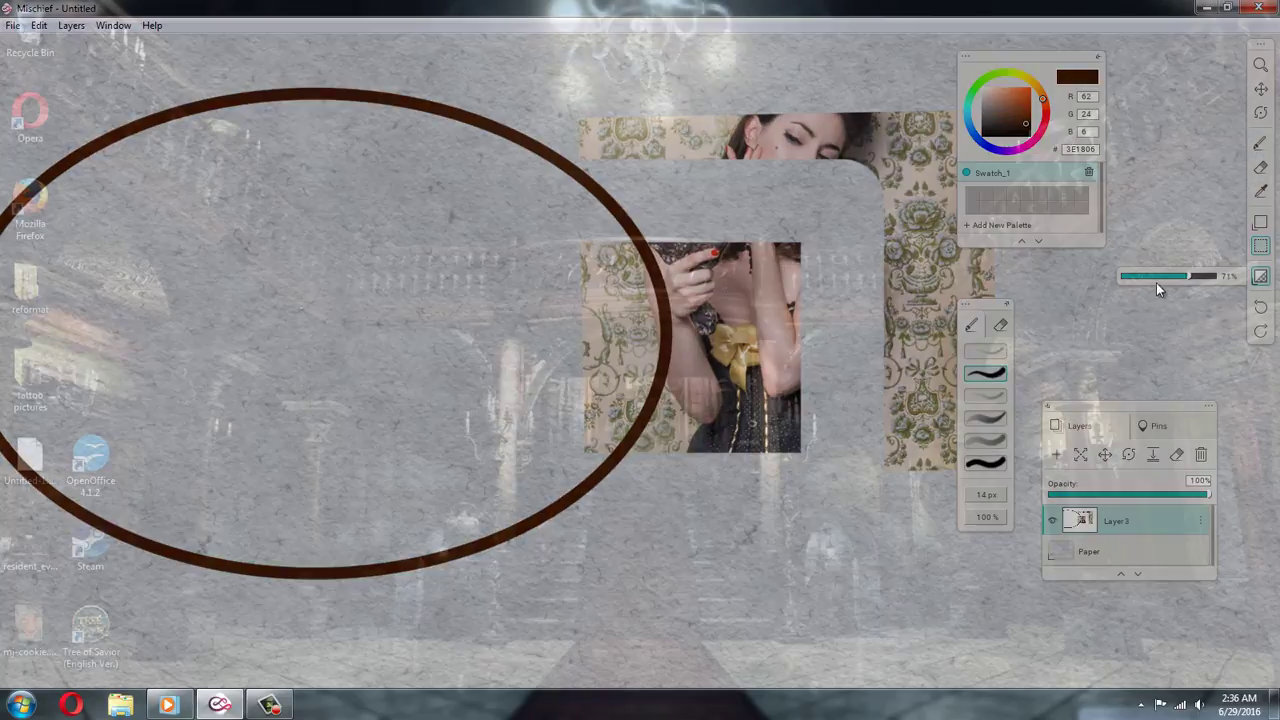
drag(1156, 282, 1235, 290)
click(1258, 280)
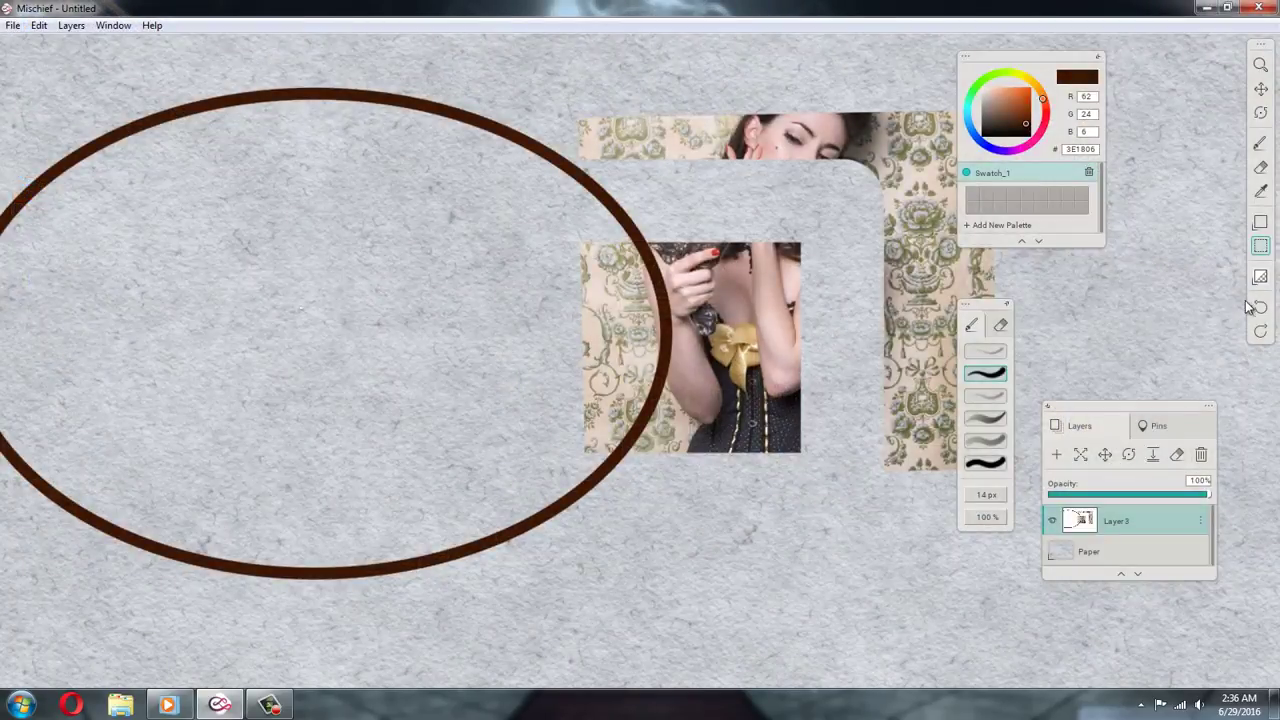
Collapse the layers and color panels to their compact forms, and move them and the brush panel clear of the artwork near the toolbar
click(1050, 409)
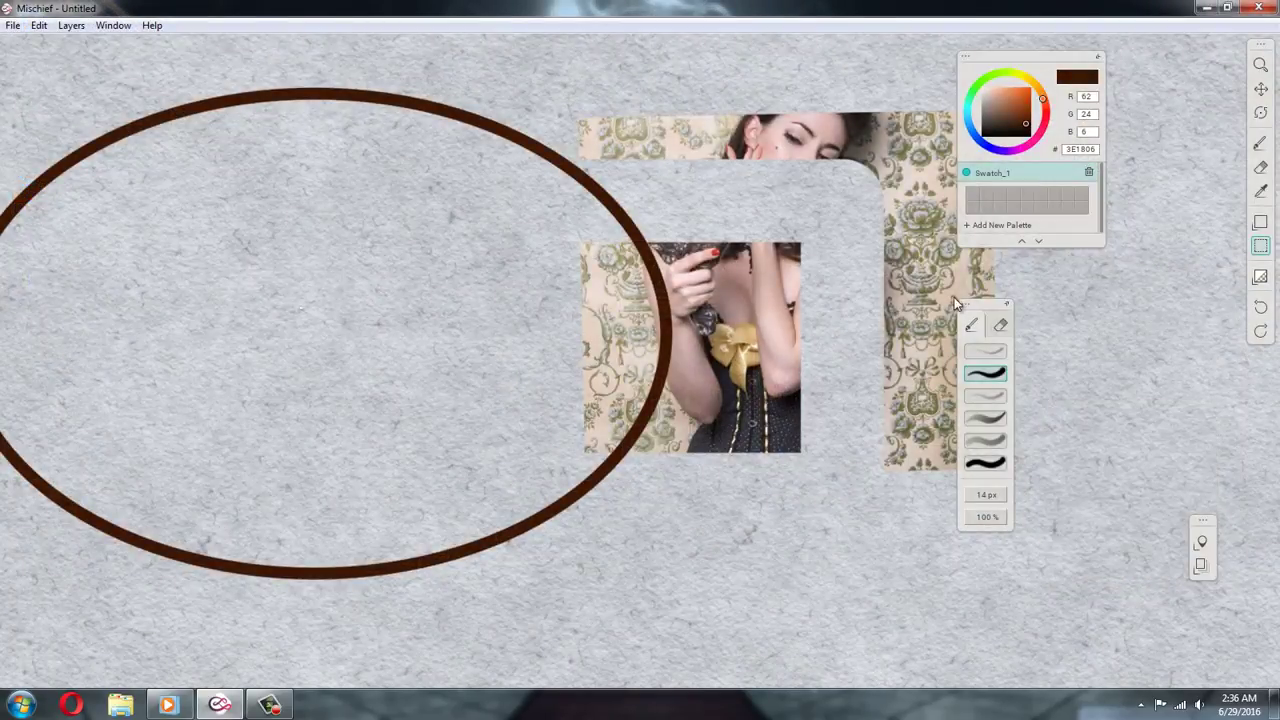
mouse_move(1000, 310)
mouse_down()
mouse_move(1200, 308)
mouse_move(1224, 320)
mouse_up()
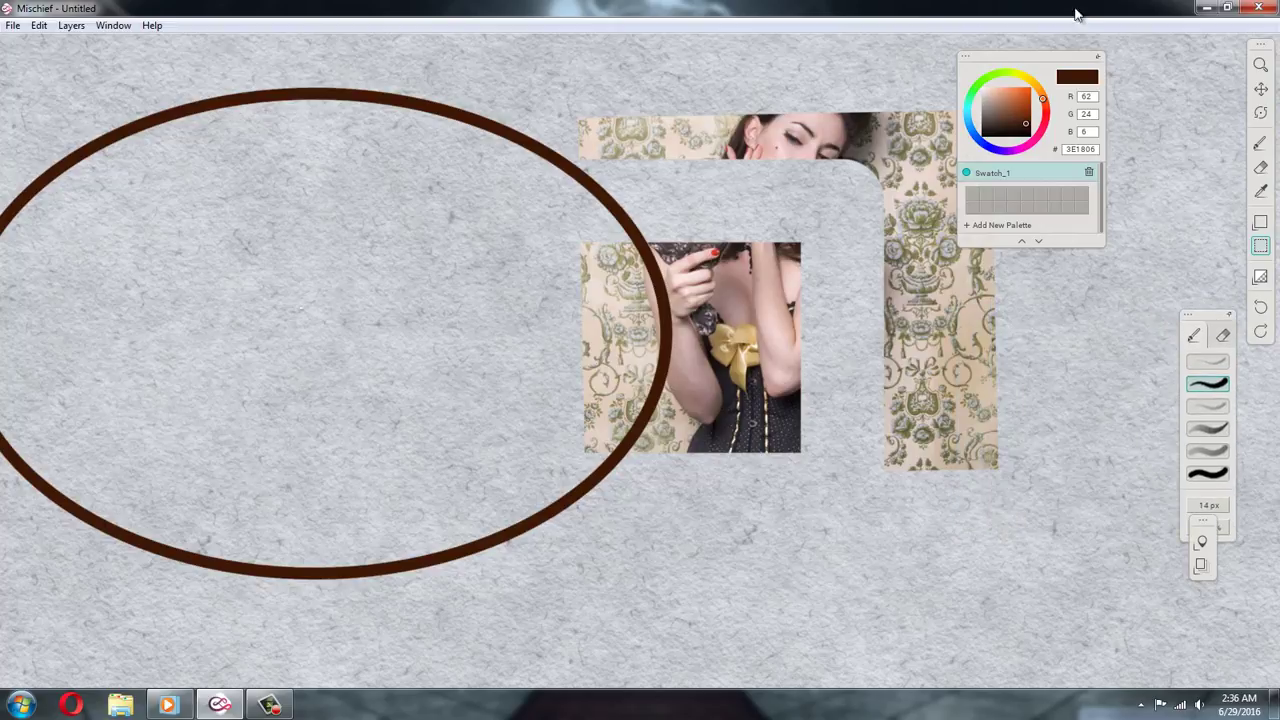
click(1097, 57)
mouse_move(1008, 58)
mouse_down()
mouse_move(1112, 91)
mouse_move(1208, 59)
mouse_up()
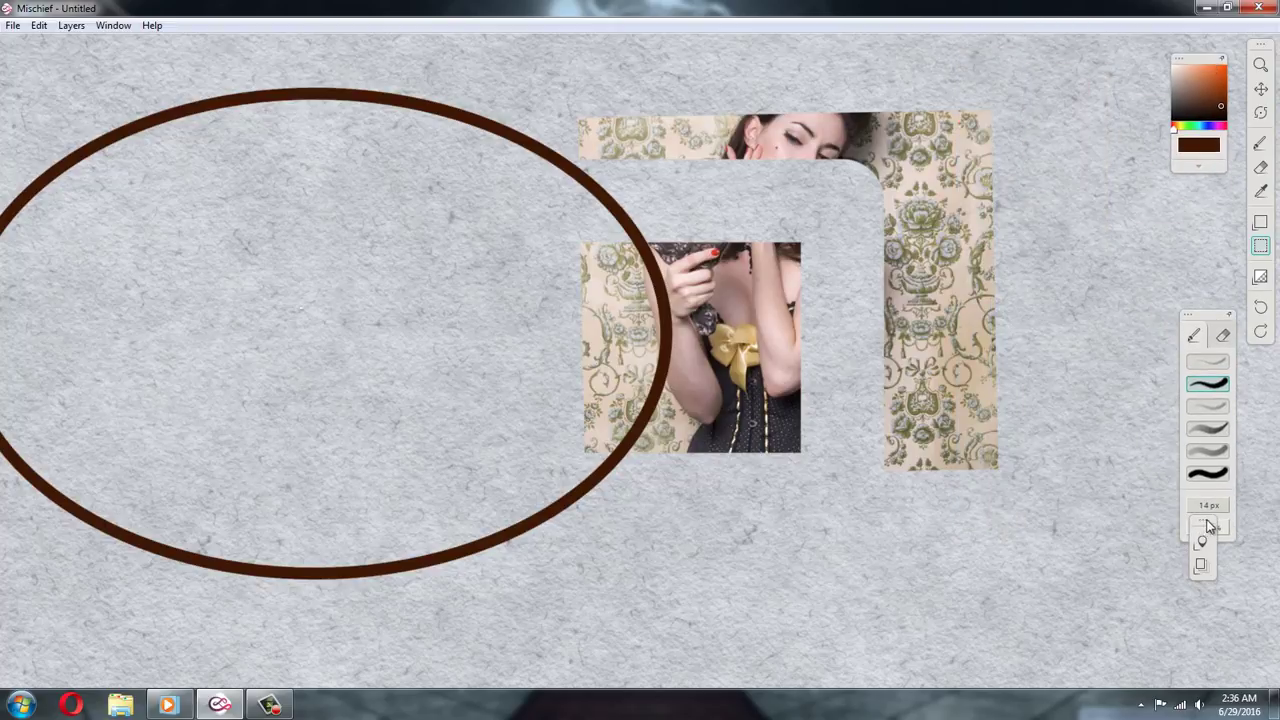
drag(1202, 522, 1230, 592)
Start a new blank canvas without saving the changes to the current drawing
click(10, 24)
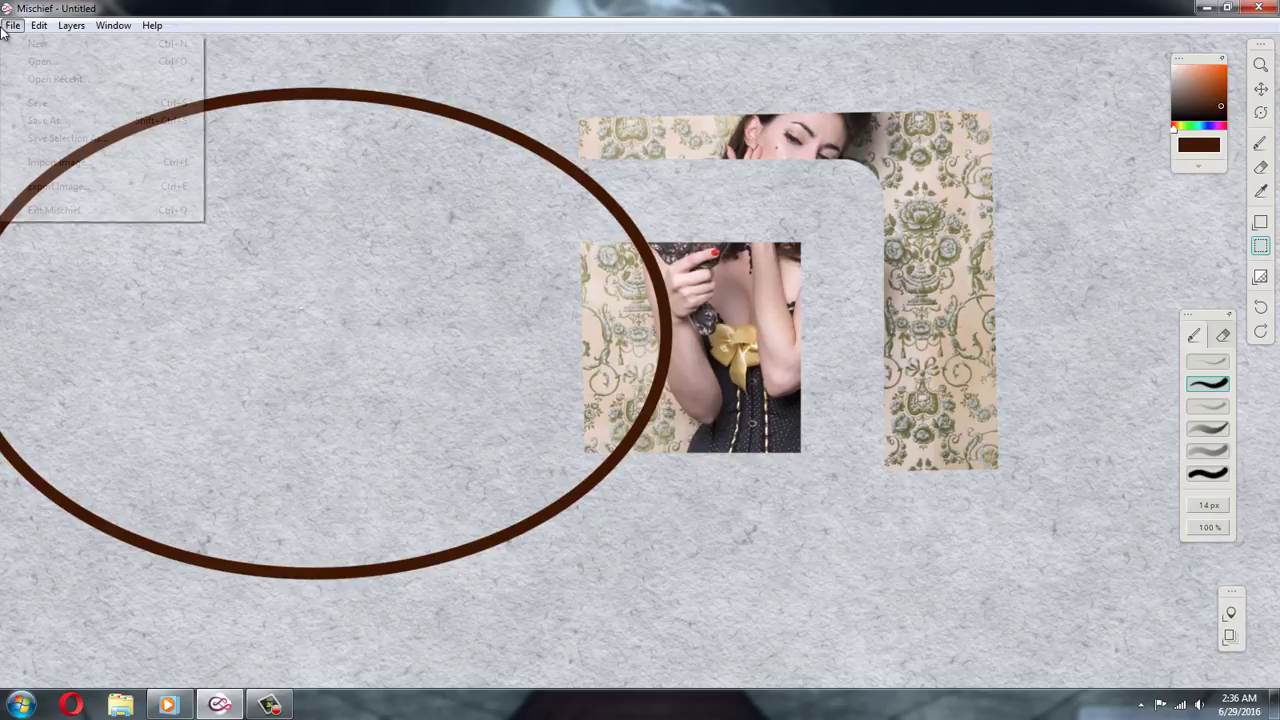
click(30, 45)
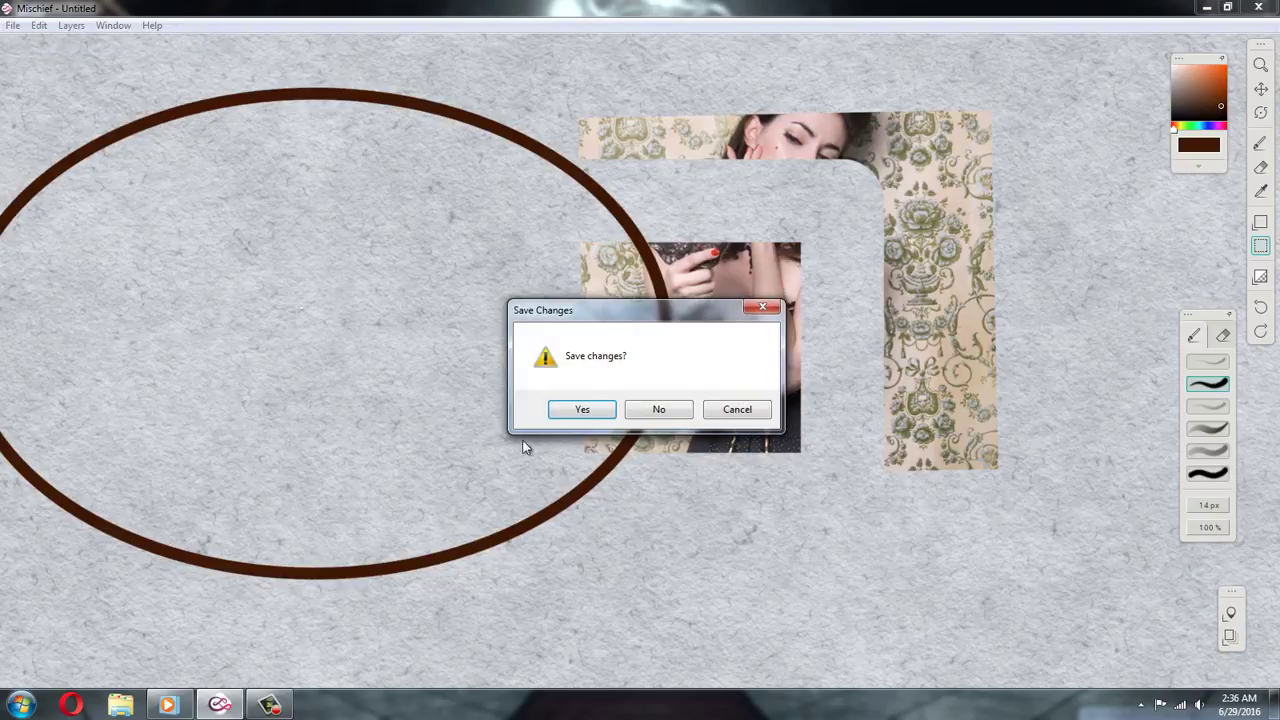
click(655, 410)
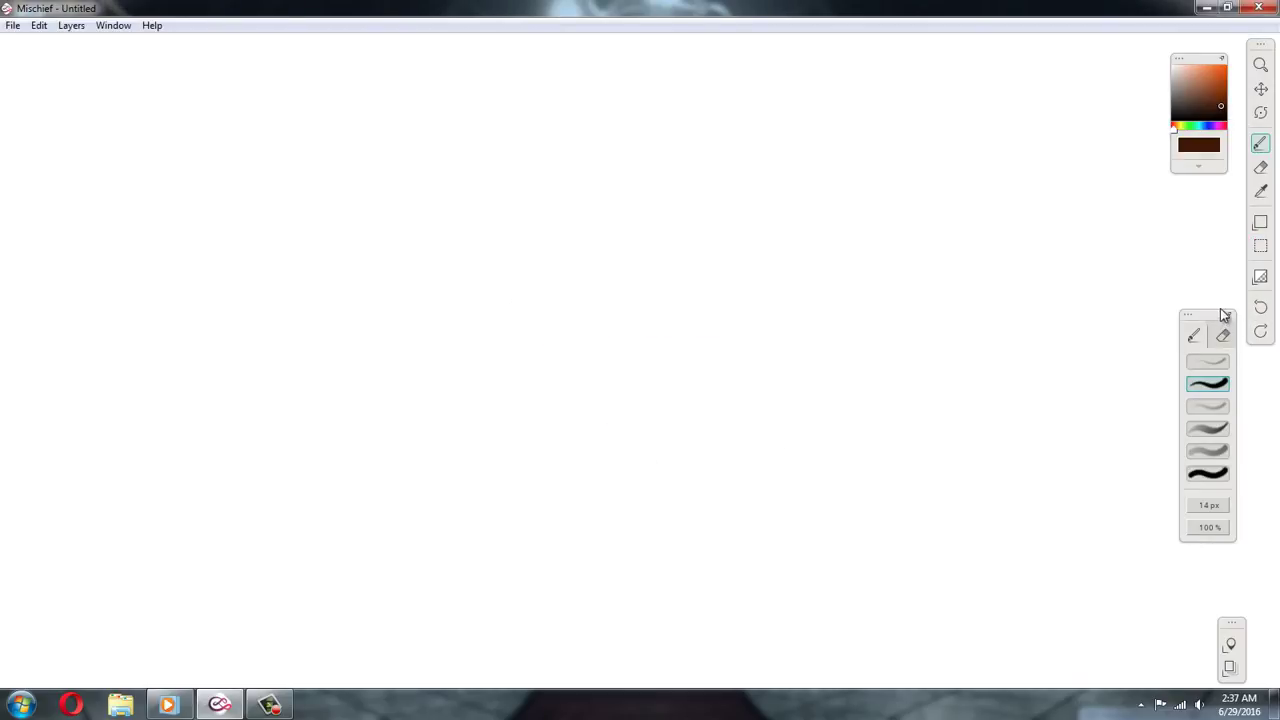
Rearrange the brush panel below the color panel, and expand the layers panel and place it beneath the brush panel
drag(1211, 317, 1193, 263)
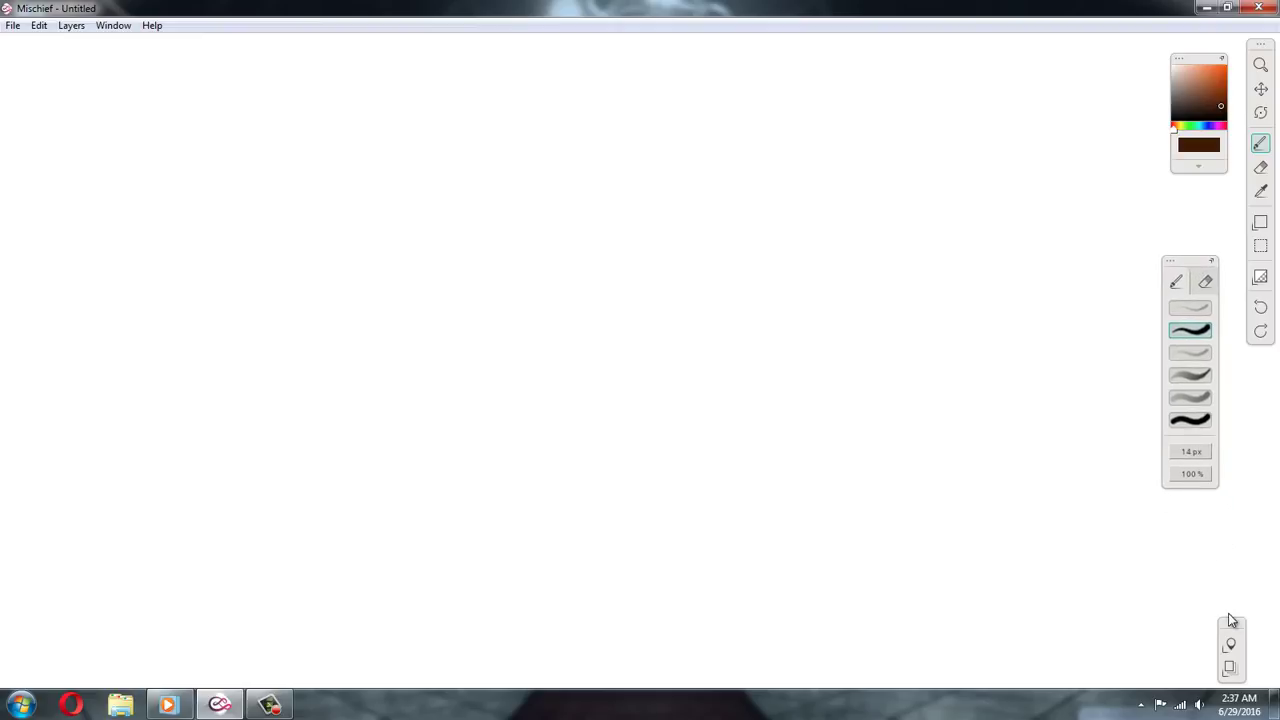
drag(1228, 617, 1232, 607)
click(1238, 655)
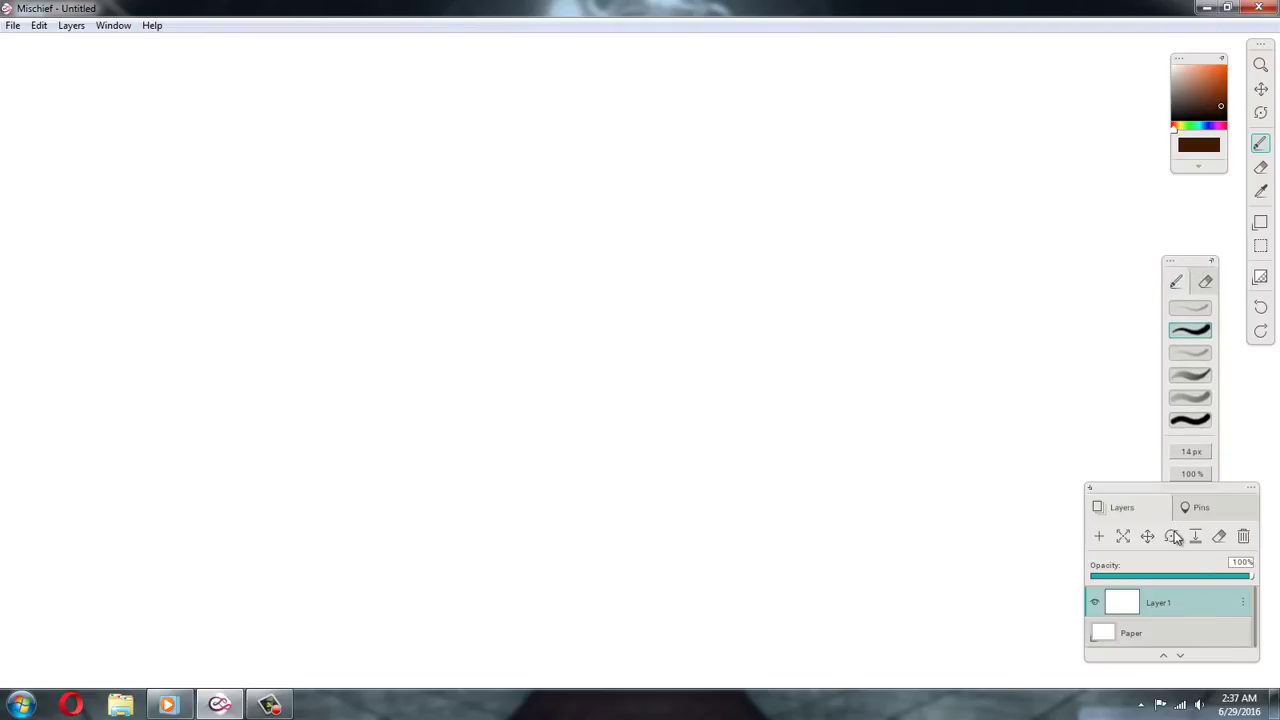
drag(1150, 493, 1166, 506)
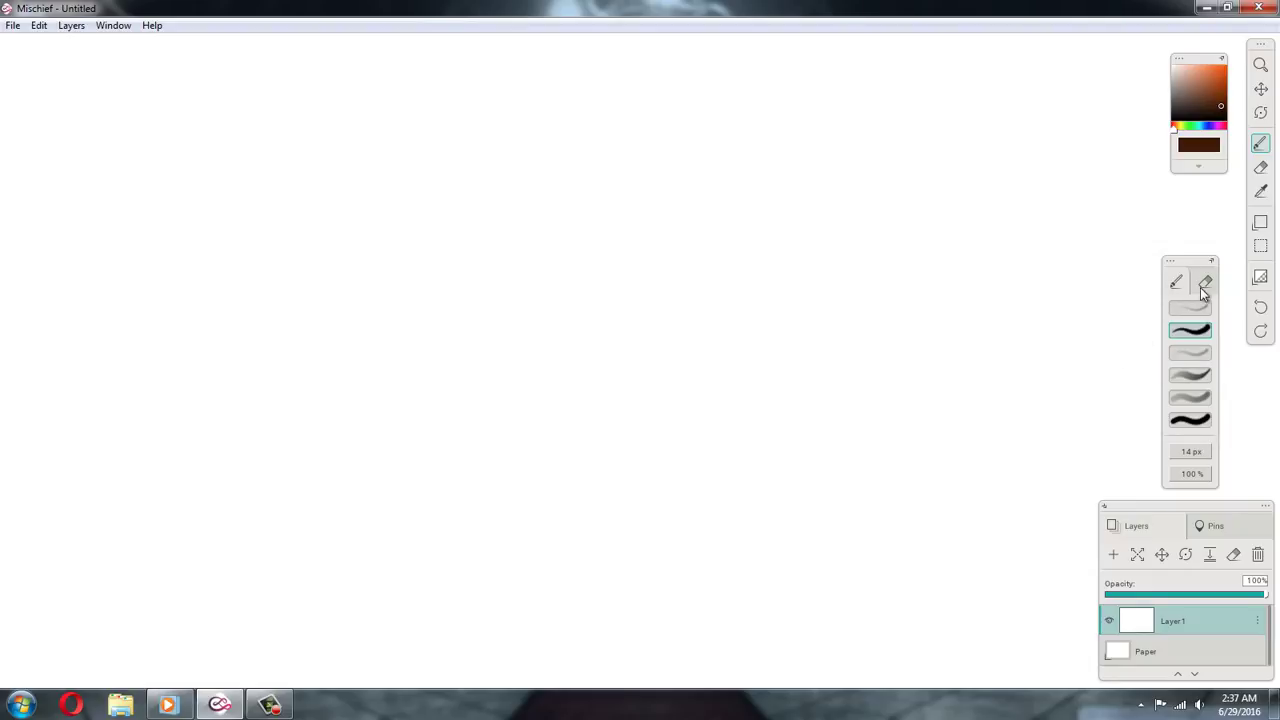
Choose the 3 px, 20% brush preset, test it with a wavy stroke on Layer 1, and undo the stroke
click(1186, 355)
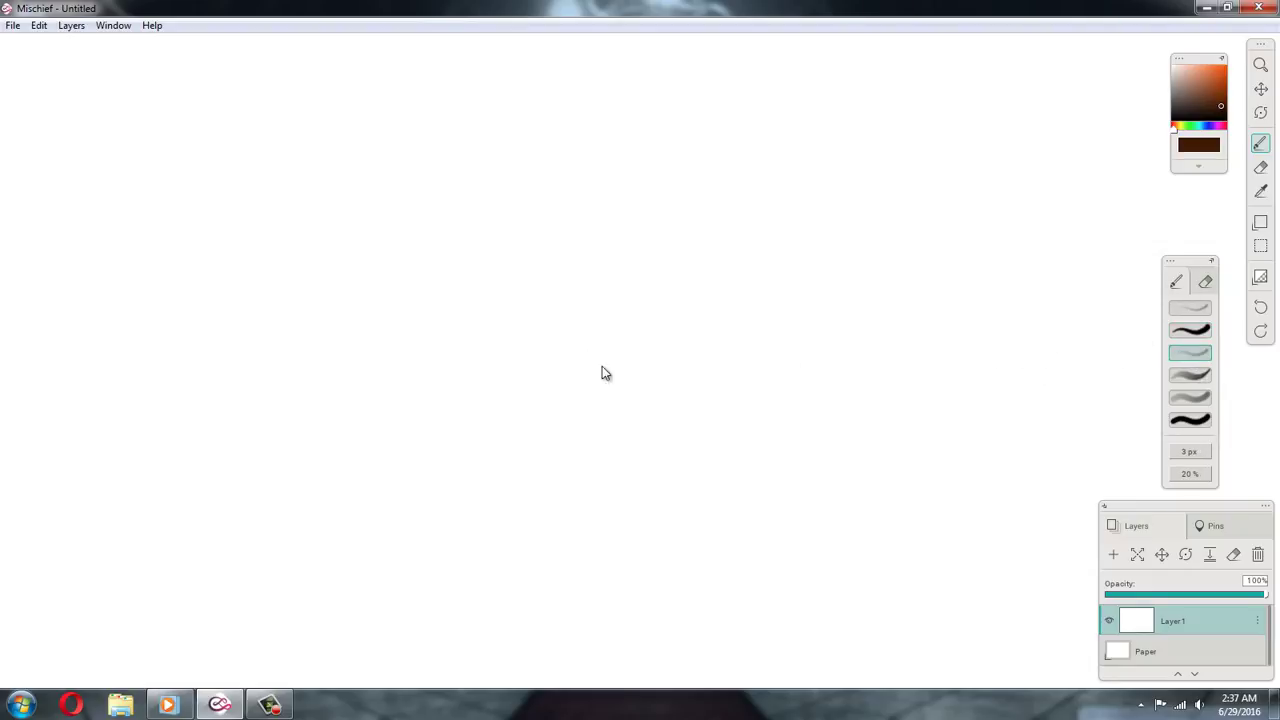
drag(565, 270, 868, 470)
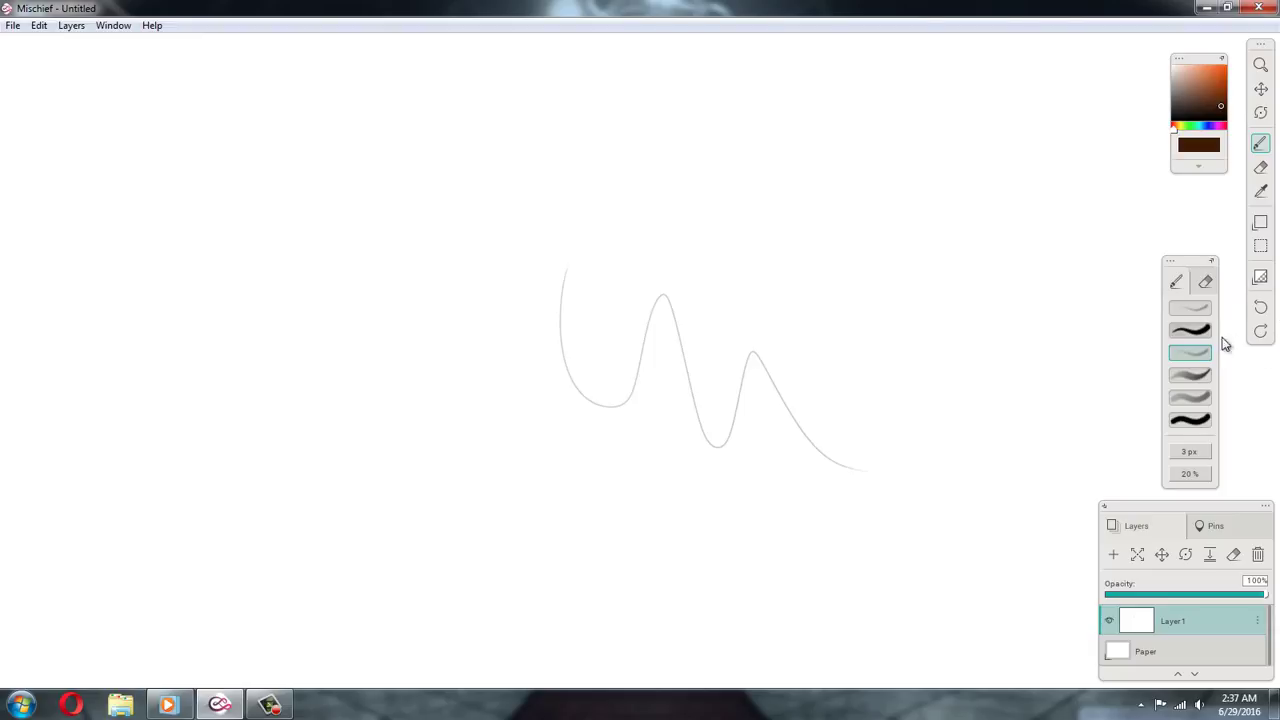
click(1260, 307)
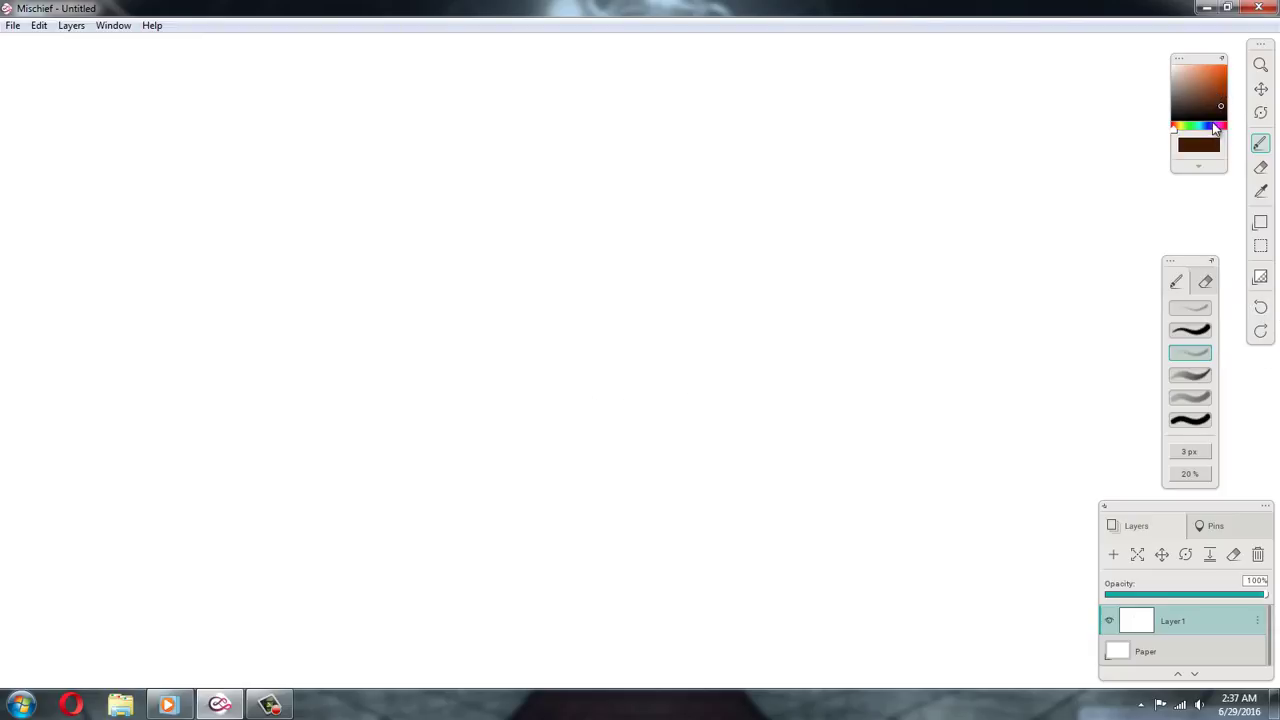
Set the brush color to red B1142A using the expanded color wheel, and return the color panel to its compact form
click(1220, 81)
click(1221, 58)
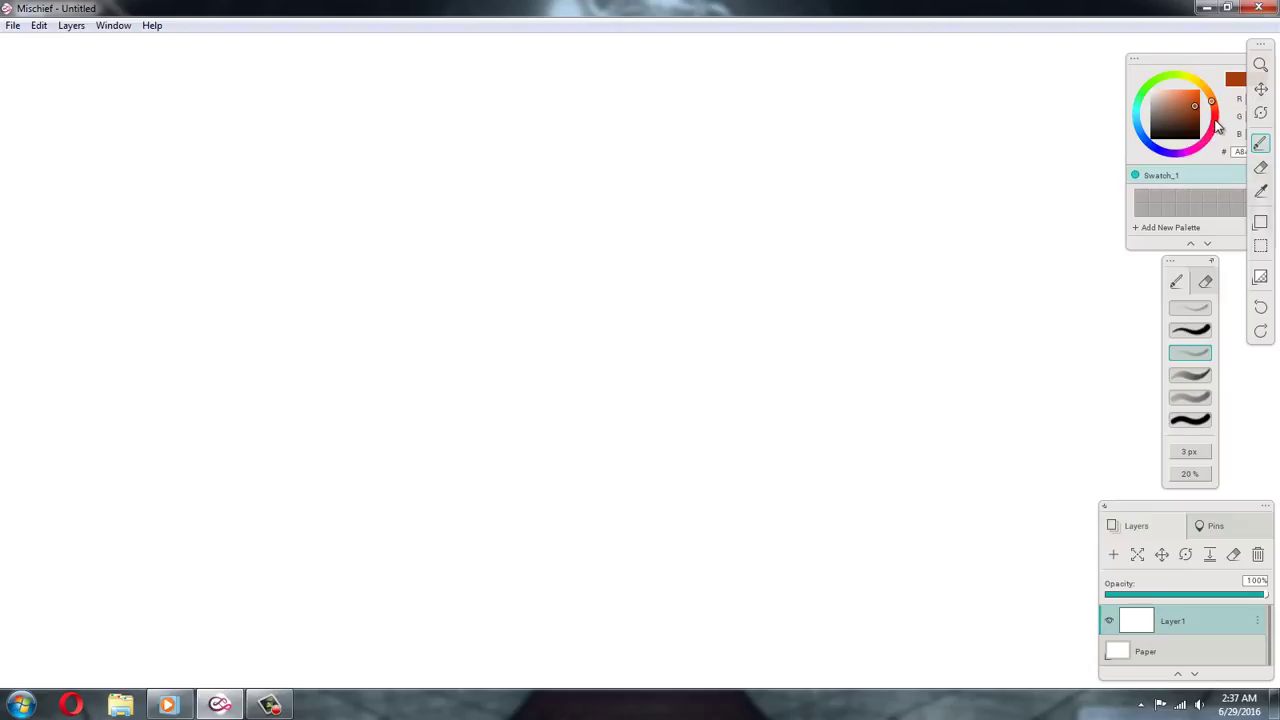
click(1215, 120)
drag(1197, 106, 1195, 104)
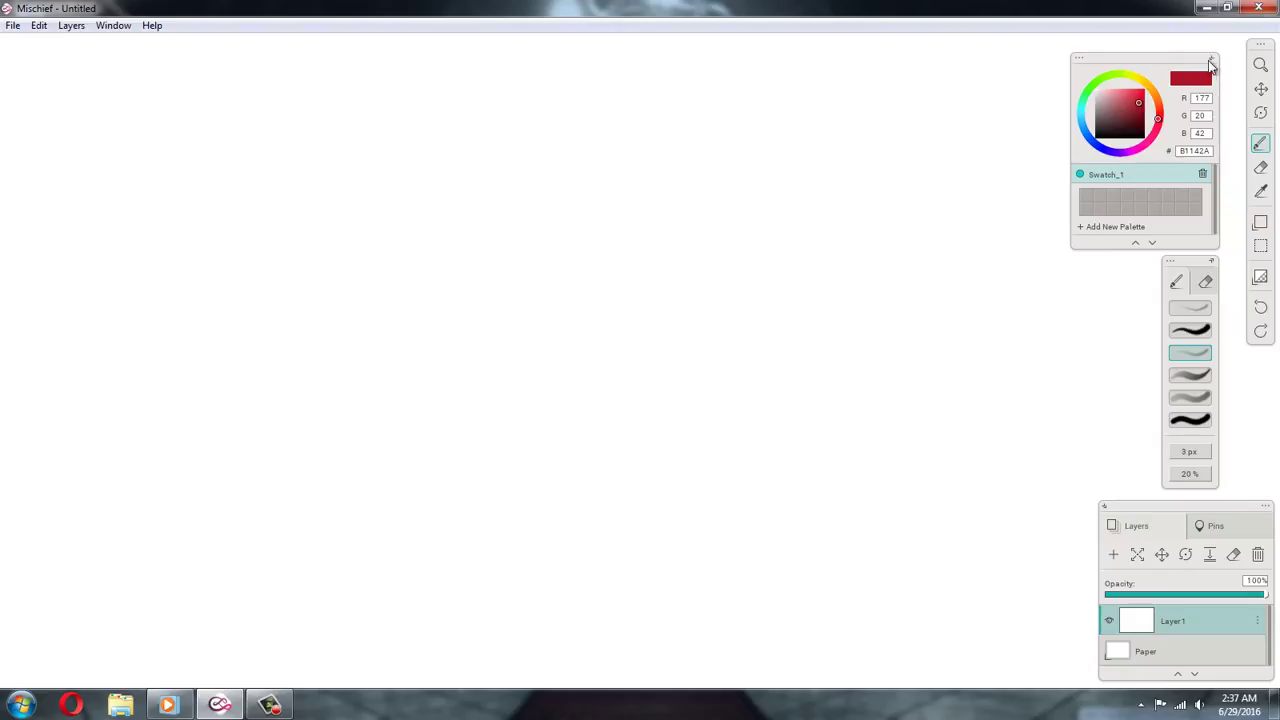
click(1211, 60)
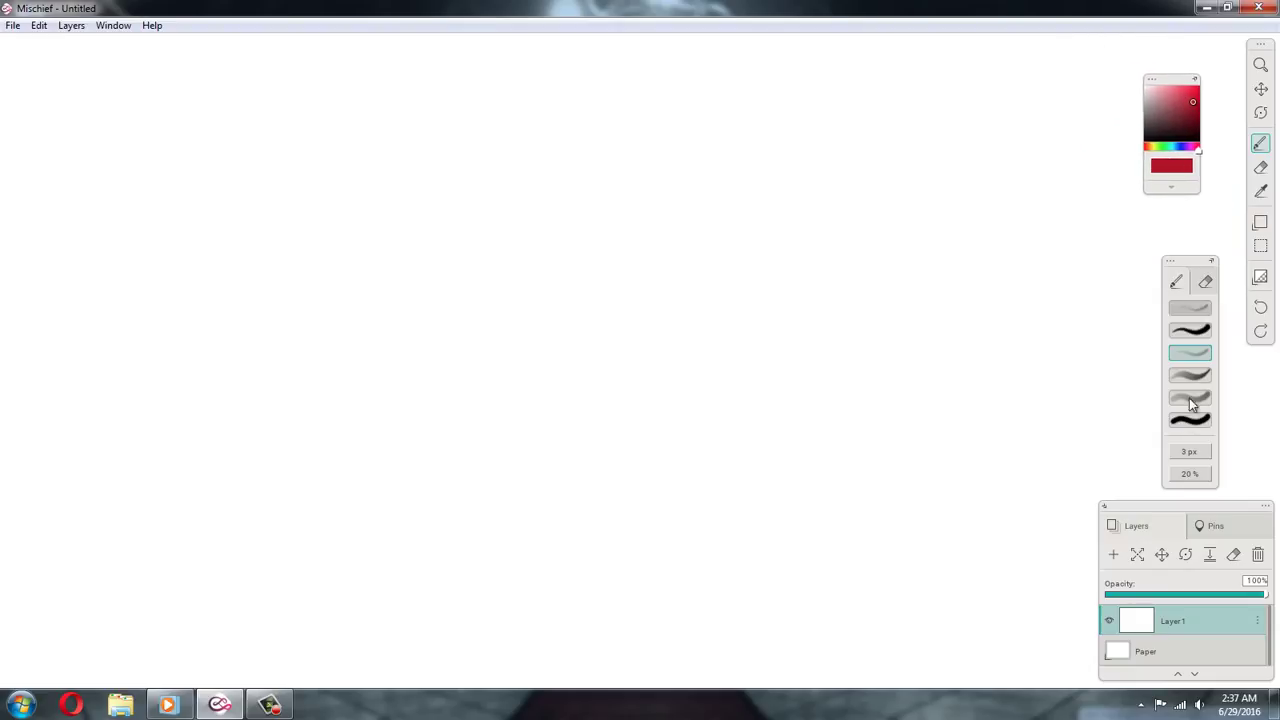
Try the brush at 9 px with 60% opacity in a red test scribble, and undo the scribble
mouse_move(1196, 452)
mouse_down()
mouse_move(1077, 449)
mouse_move(1100, 460)
mouse_up()
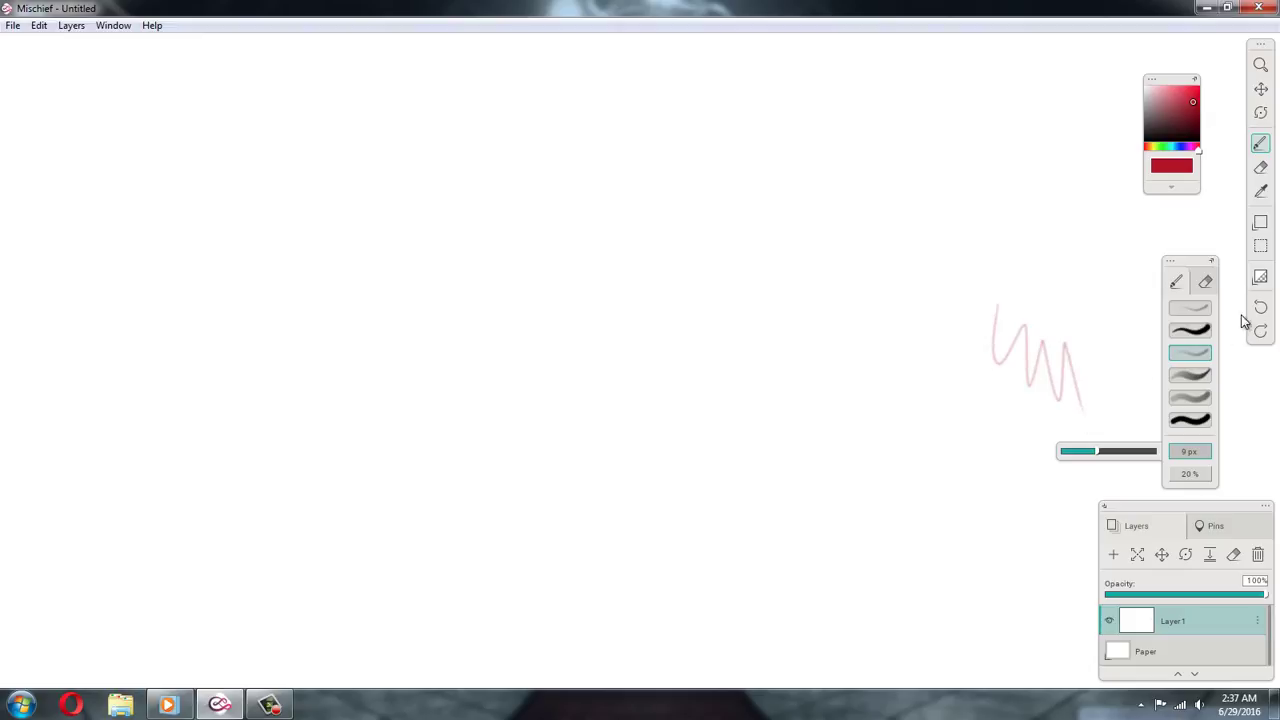
click(1188, 475)
drag(1106, 484, 1120, 478)
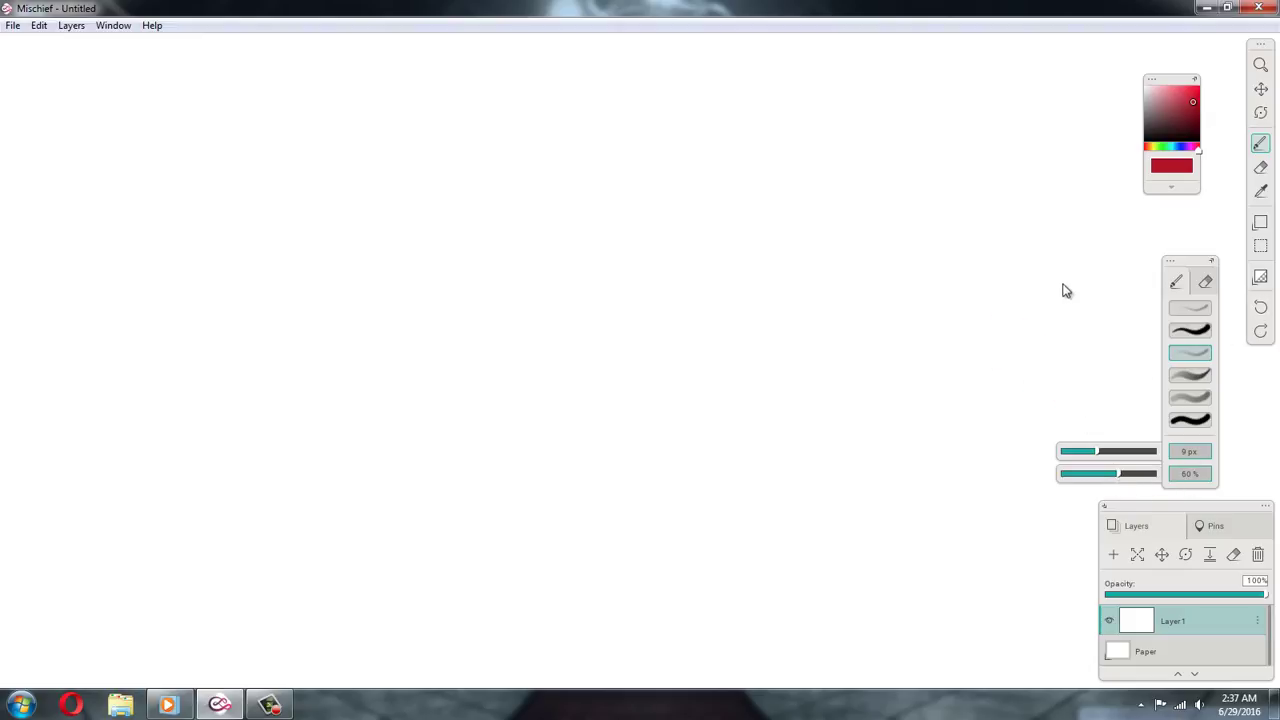
mouse_move(1064, 282)
mouse_down()
mouse_move(1089, 363)
mouse_move(1117, 388)
mouse_up()
click(1260, 307)
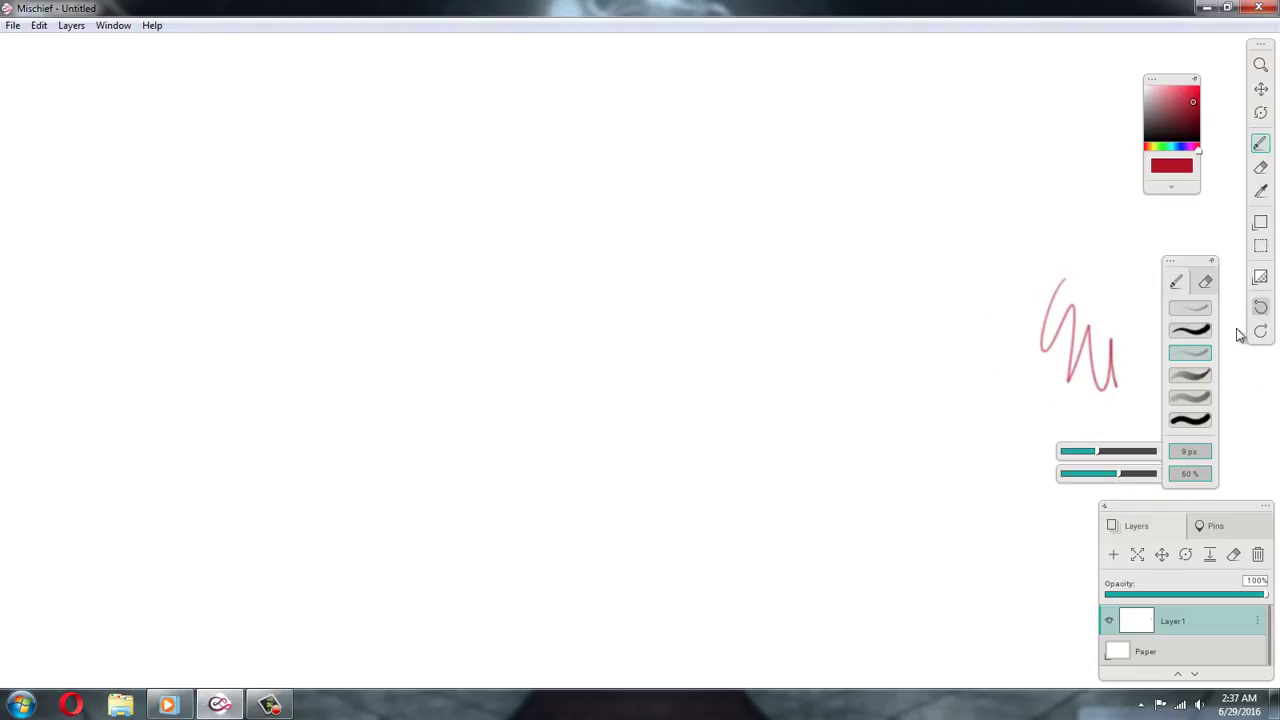
Set the brush to 50% opacity and 17 px, undoing the test strokes, and shift the brush panel slightly
drag(1120, 475, 1100, 470)
drag(1007, 284, 1062, 370)
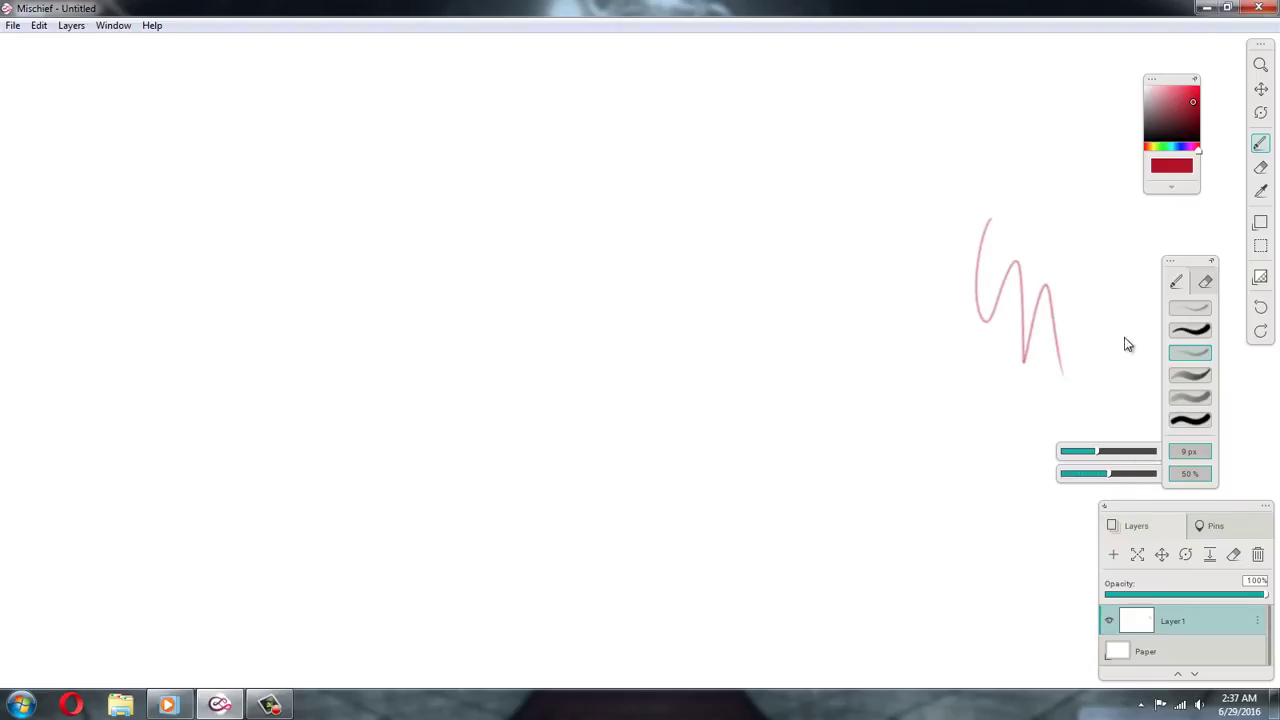
click(1260, 307)
drag(1024, 234, 1075, 358)
click(1260, 307)
click(1183, 451)
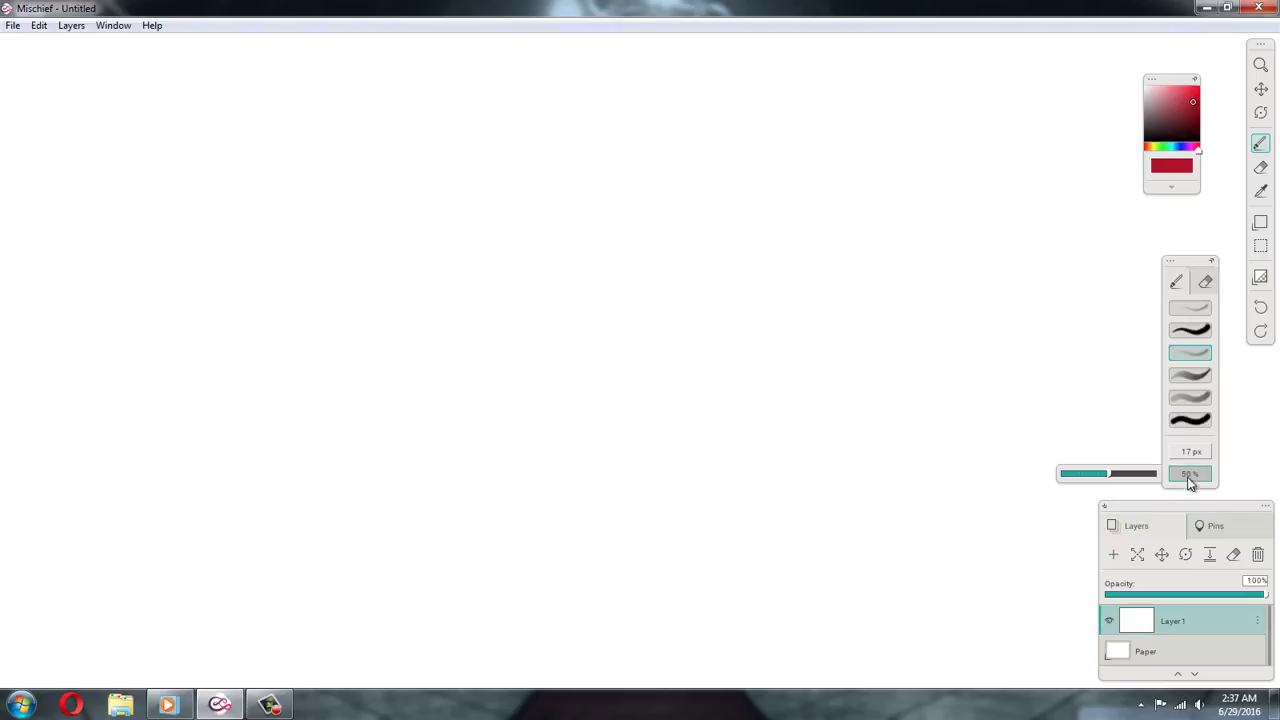
click(1188, 475)
drag(1195, 261, 1205, 253)
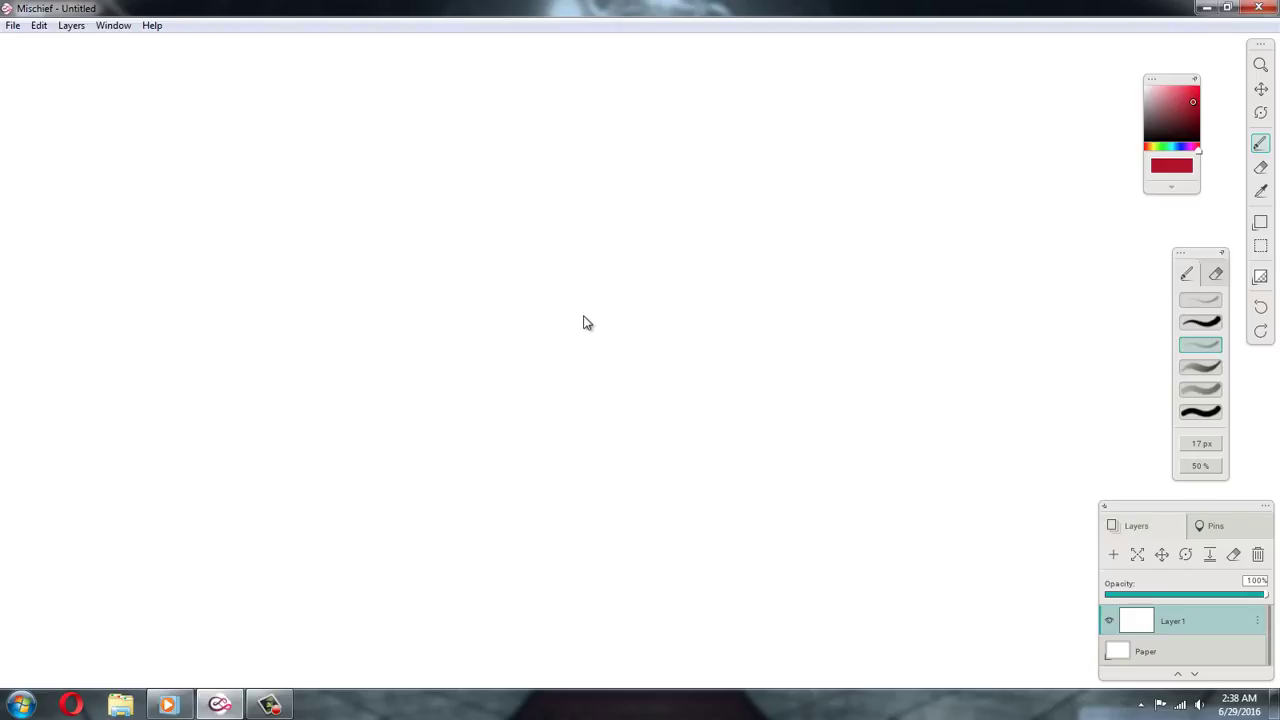
Sketch the jaw and chin outline of a face on Layer 1 in light red strokes with the 17 px, 50% brush
mouse_move(512, 212)
mouse_down()
mouse_move(614, 436)
mouse_move(738, 442)
mouse_move(810, 345)
mouse_up()
drag(846, 292, 806, 360)
drag(848, 280, 763, 431)
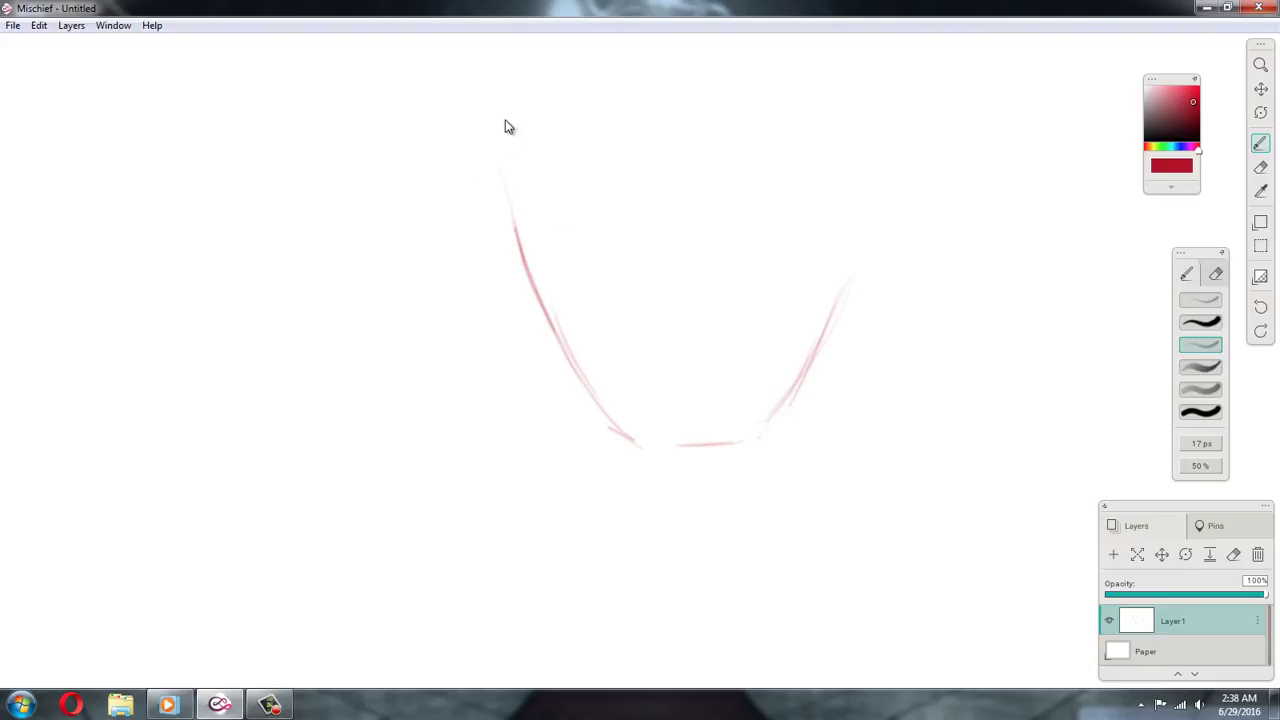
drag(506, 128, 525, 268)
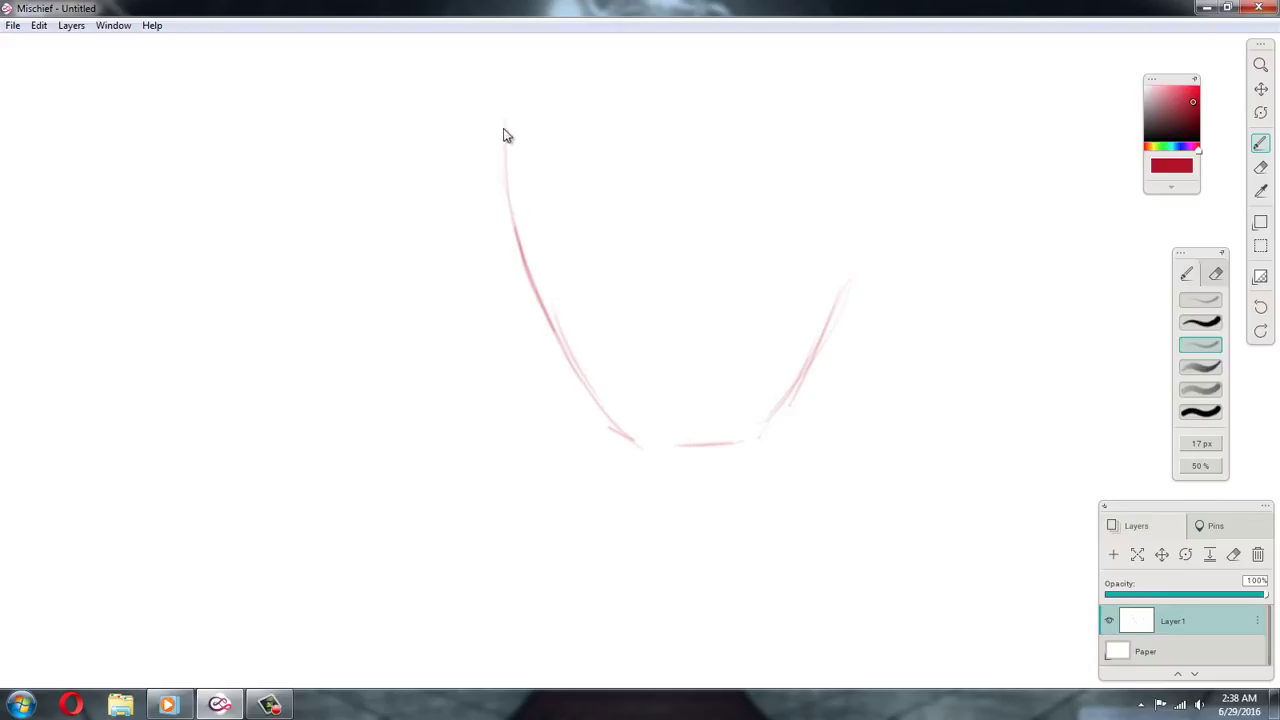
Sketch a curved vertical center line, a slanted eye line and a short brow stroke inside the face outline
click(1260, 89)
drag(835, 328, 816, 414)
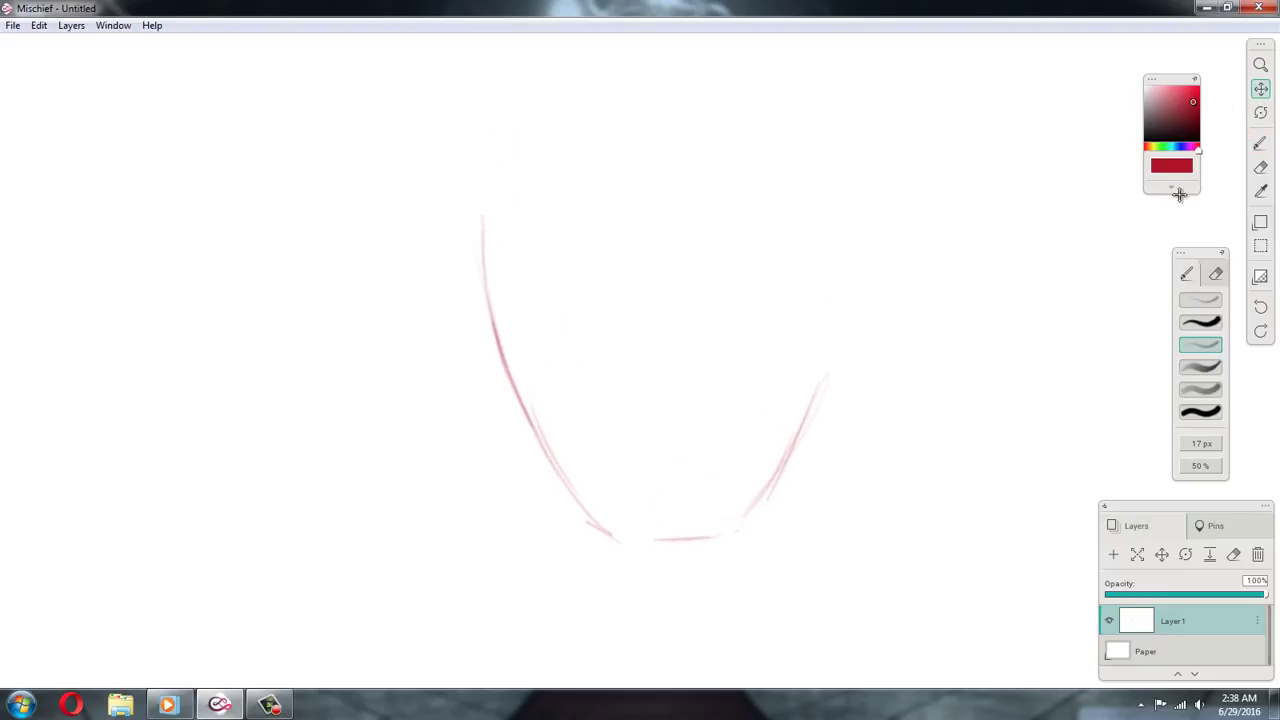
click(1260, 143)
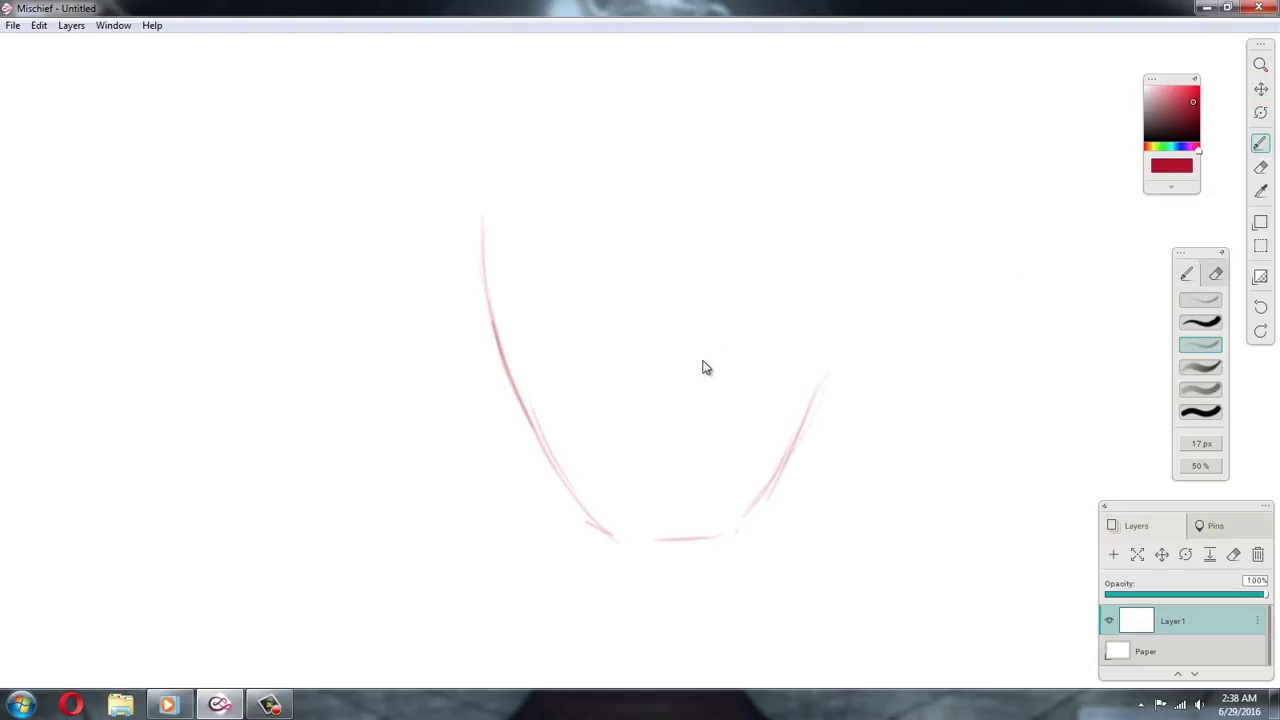
drag(594, 218, 645, 450)
drag(606, 370, 667, 507)
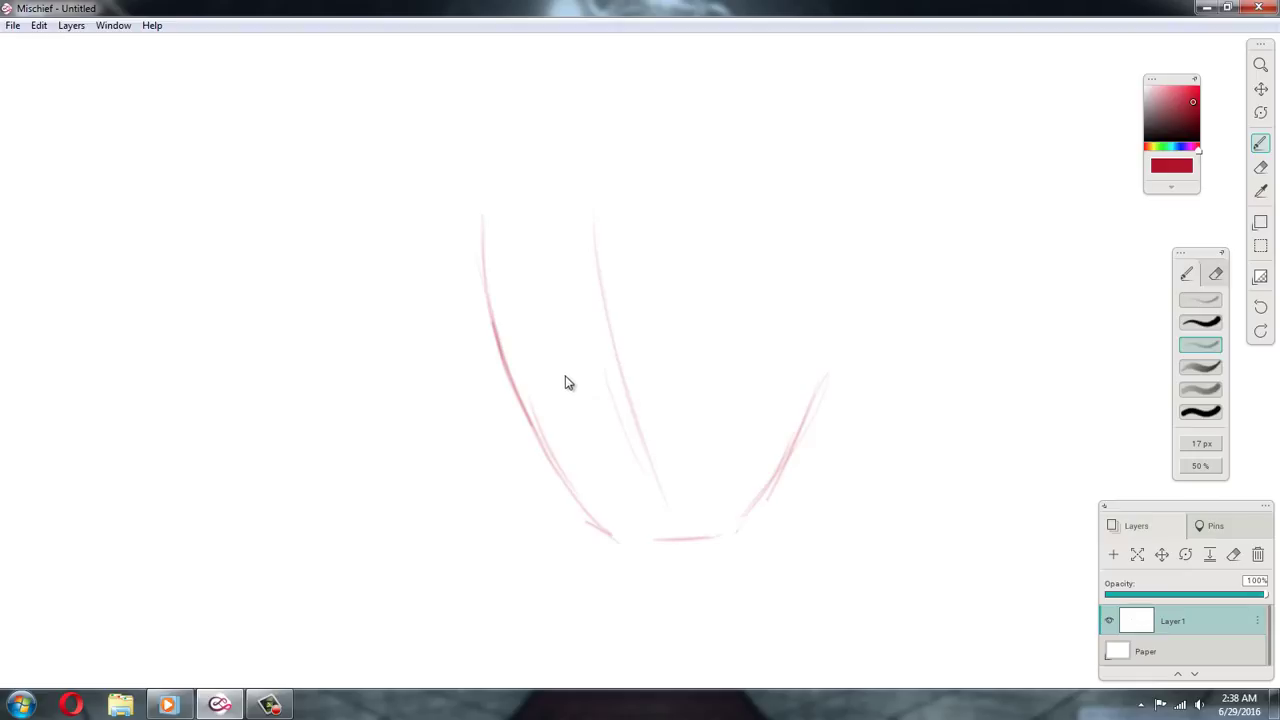
mouse_move(515, 354)
mouse_down()
mouse_move(660, 339)
mouse_move(770, 290)
mouse_up()
drag(634, 332, 732, 308)
drag(608, 348, 522, 342)
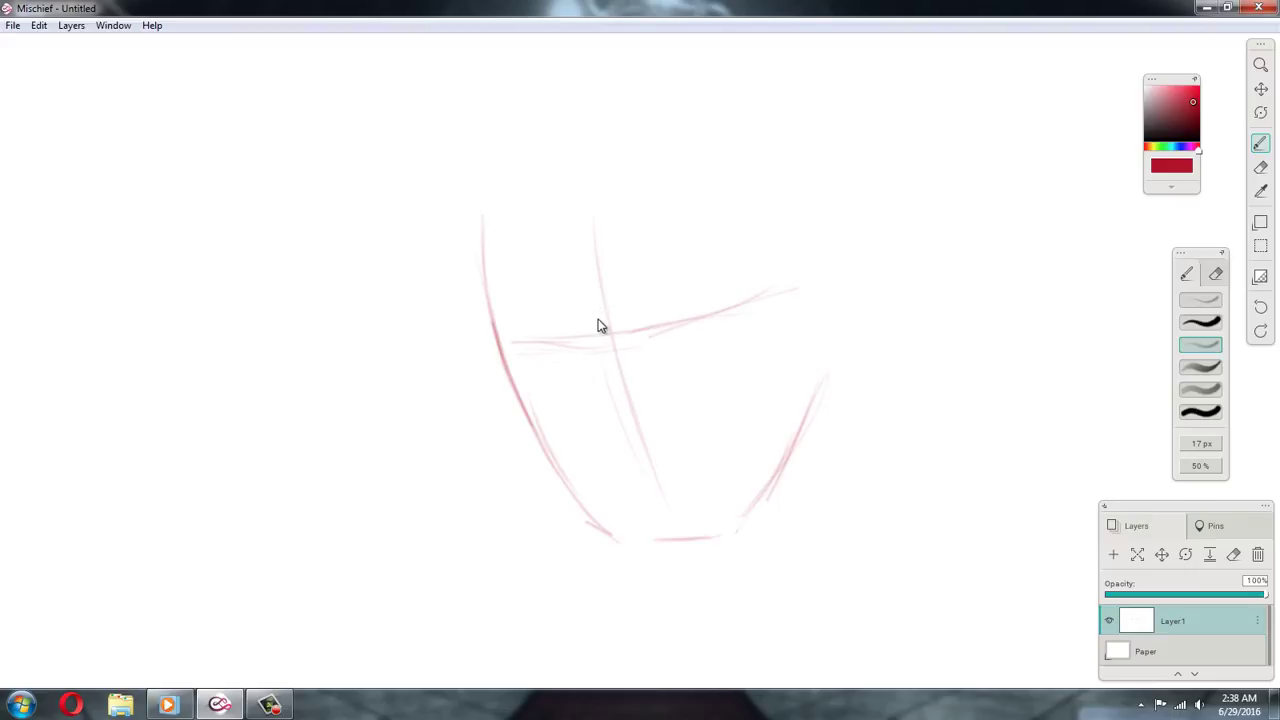
drag(580, 304, 606, 332)
Retrace and darken the face outline from the left temple down the cheek, around the chin and up the right jaw
drag(505, 372, 542, 450)
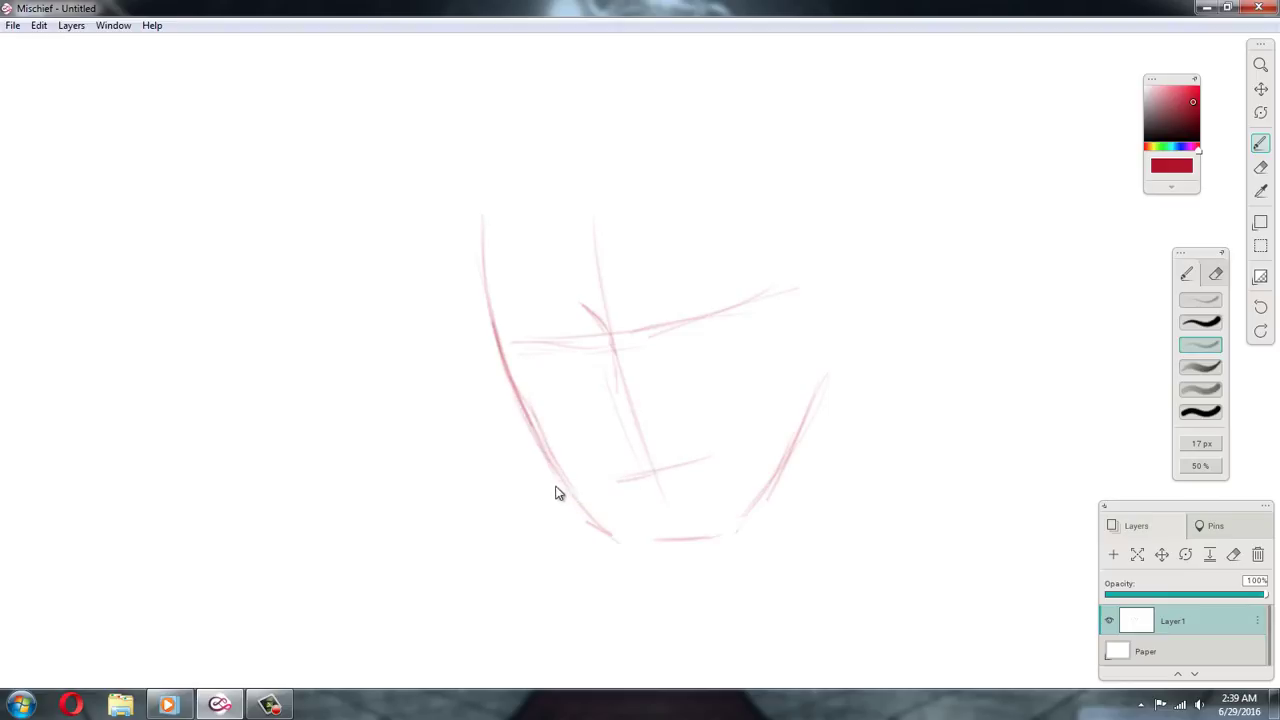
mouse_move(576, 510)
mouse_down()
mouse_move(647, 552)
mouse_move(628, 541)
mouse_up()
mouse_move(565, 500)
mouse_down()
mouse_move(506, 375)
mouse_move(504, 340)
mouse_move(538, 437)
mouse_up()
drag(497, 340, 542, 448)
drag(494, 338, 493, 324)
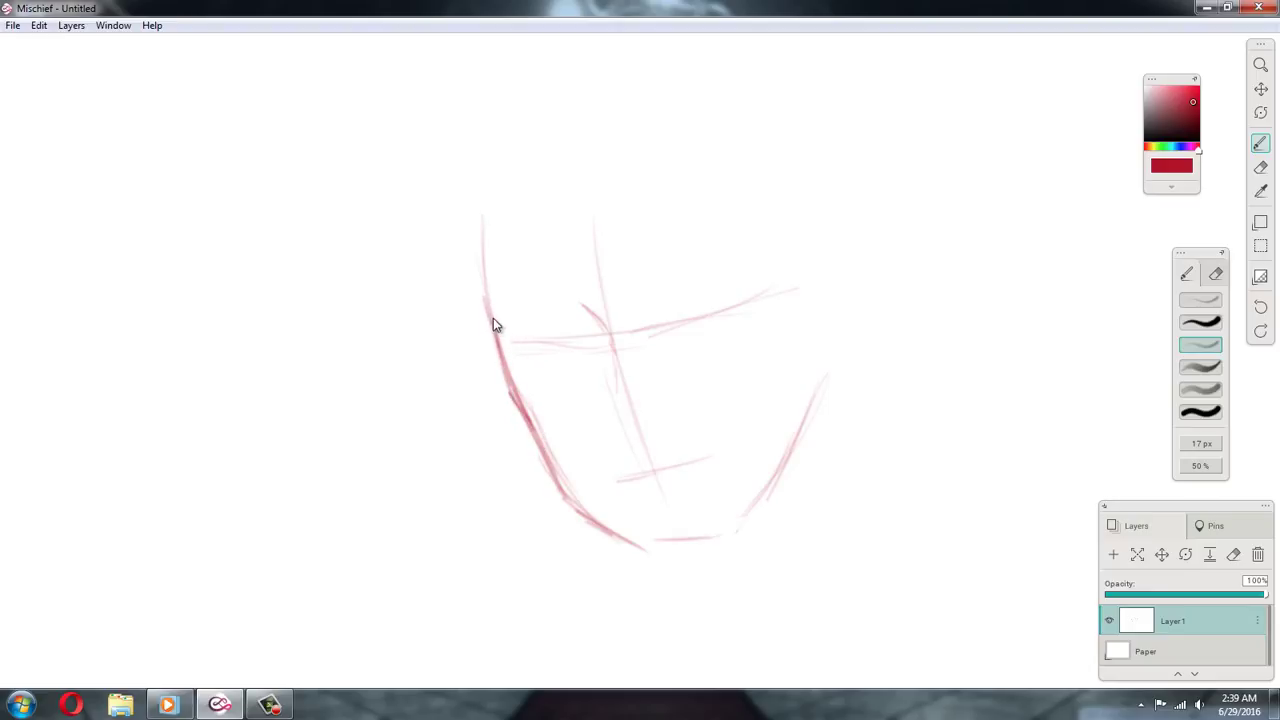
drag(474, 262, 476, 218)
drag(476, 262, 475, 198)
mouse_move(580, 513)
mouse_down()
mouse_move(728, 544)
mouse_move(681, 559)
mouse_move(780, 484)
mouse_move(833, 352)
mouse_up()
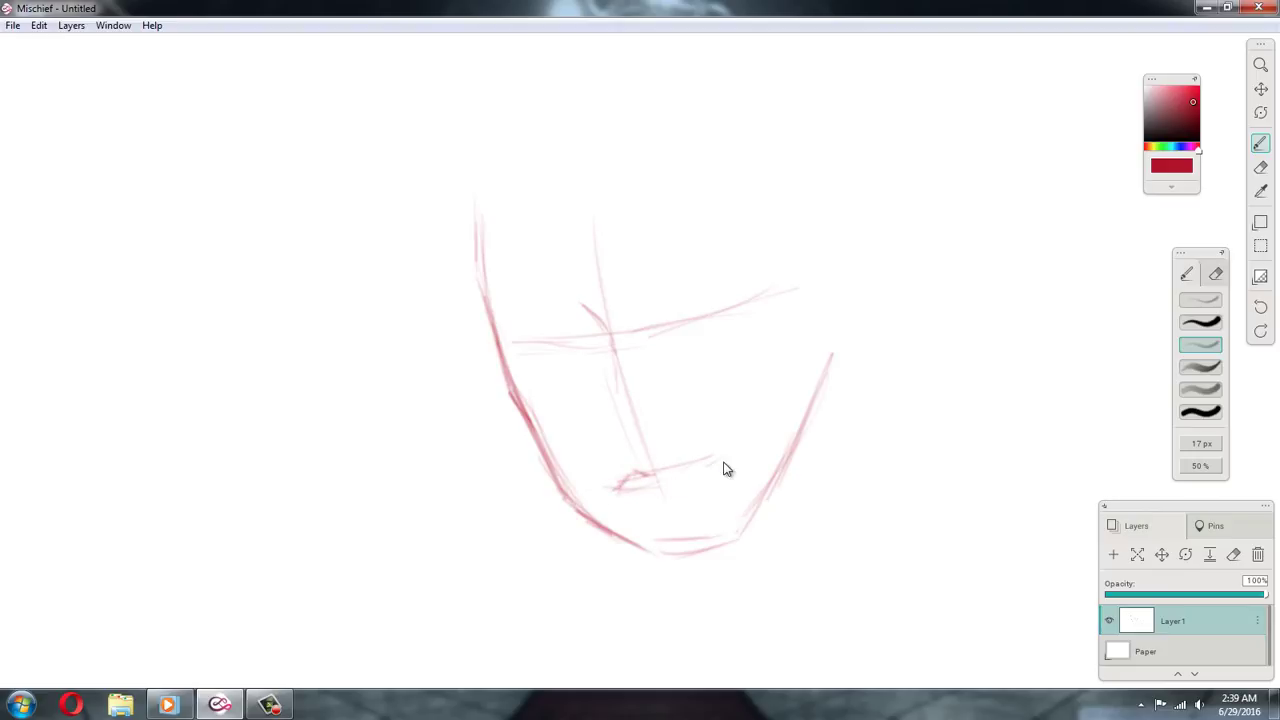
Sketch the upper and lower lips below the center line and mark the base of the nose with its nostril
mouse_move(724, 463)
mouse_down()
mouse_move(673, 485)
mouse_move(614, 488)
mouse_move(734, 455)
mouse_move(614, 486)
mouse_up()
drag(646, 466, 612, 491)
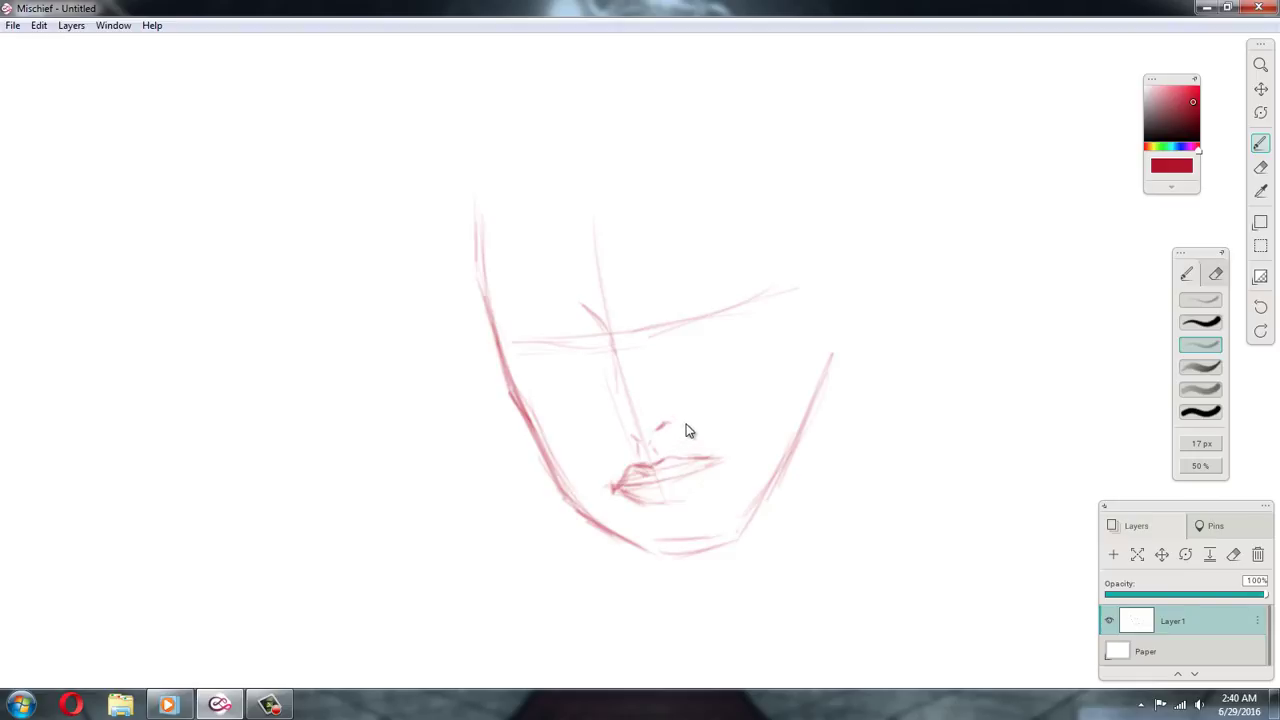
mouse_move(675, 431)
mouse_down()
mouse_move(685, 425)
mouse_move(644, 449)
mouse_up()
Sketch both eyes along the eye line, with the full left eye and a narrower right eye crossed by a short slanted stroke
drag(594, 323, 563, 347)
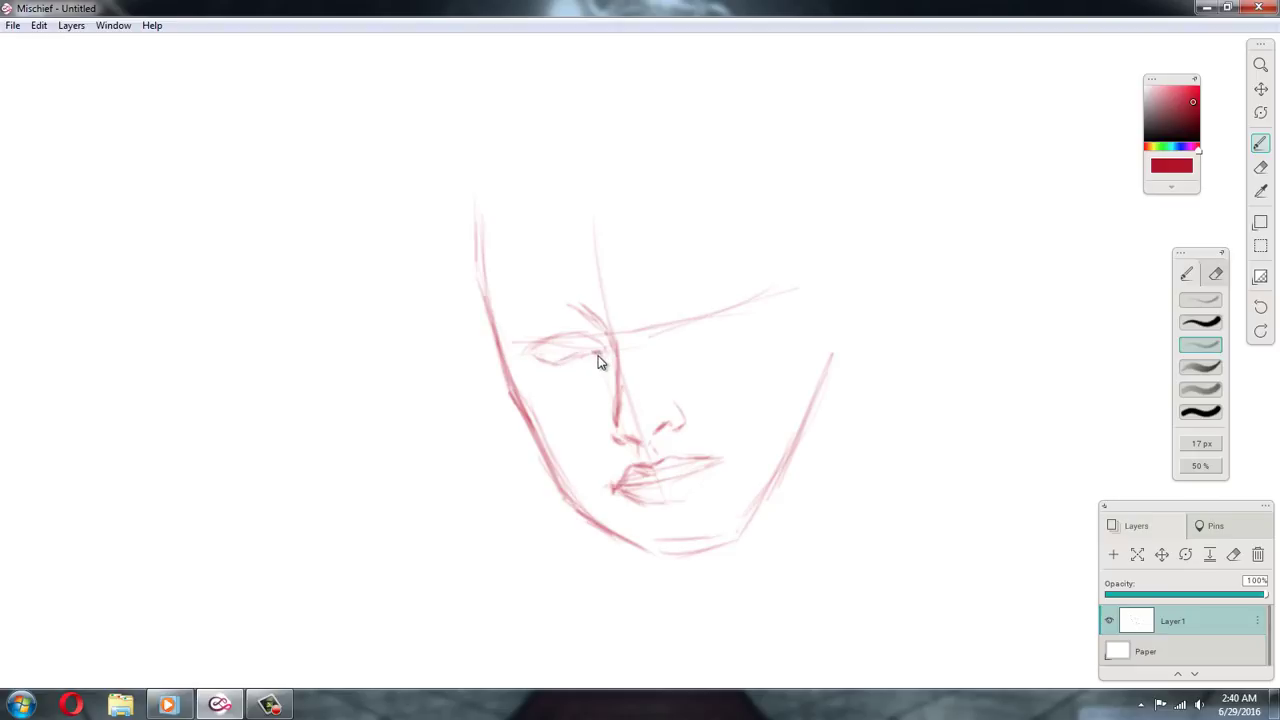
drag(600, 352, 568, 358)
drag(533, 360, 600, 344)
mouse_move(673, 332)
mouse_down()
mouse_move(712, 309)
mouse_move(669, 340)
mouse_up()
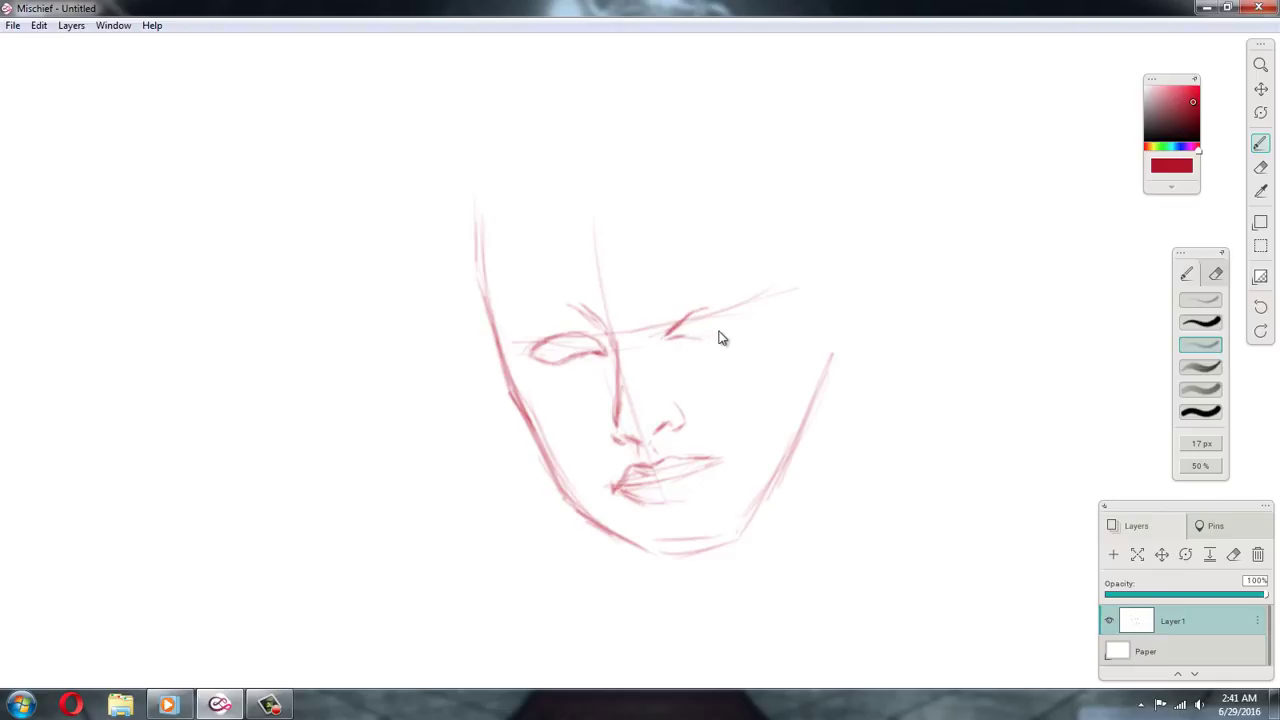
drag(665, 339, 722, 333)
drag(678, 284, 705, 314)
Redraw the left face contour inside the old line, from the temple past the eye socket and down the cheek
drag(504, 317, 489, 287)
mouse_move(486, 226)
mouse_down()
mouse_move(497, 296)
mouse_move(538, 386)
mouse_up()
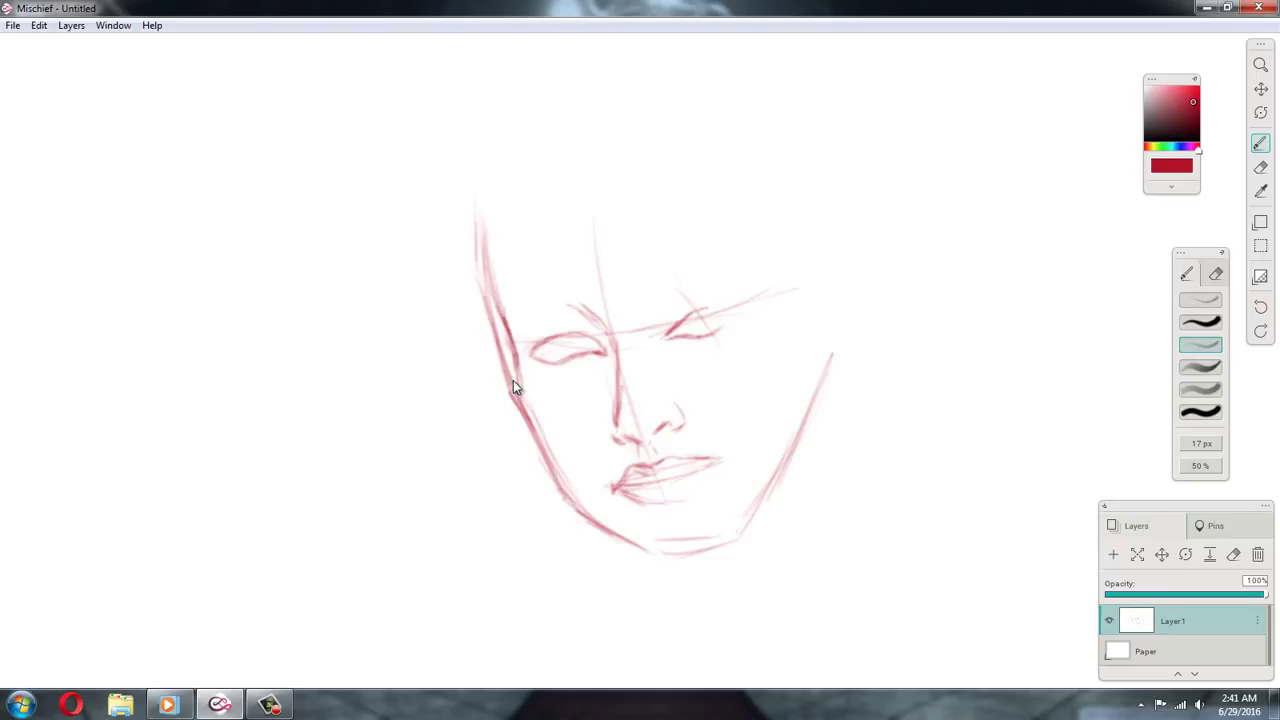
drag(518, 386, 560, 478)
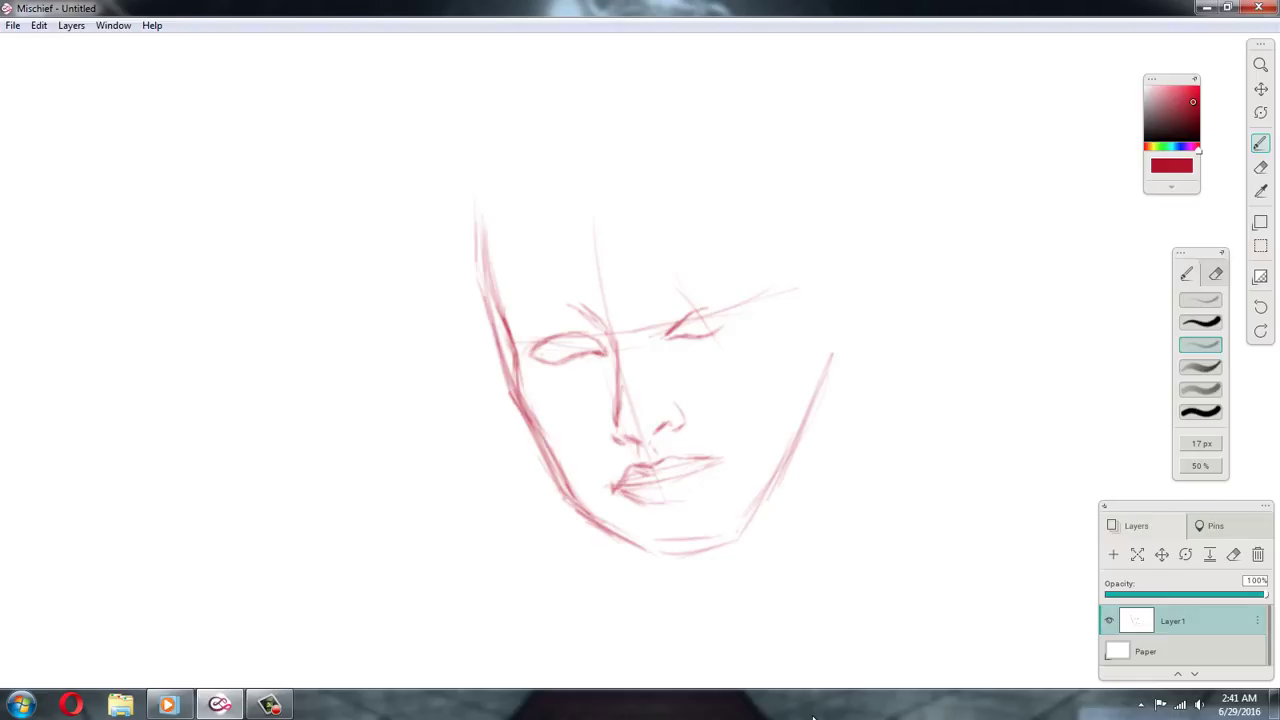
Undo the 103 px eraser stroke, choose the 8 px eraser at 66% opacity, and fade the surplus lines along the left face contour
key(e)
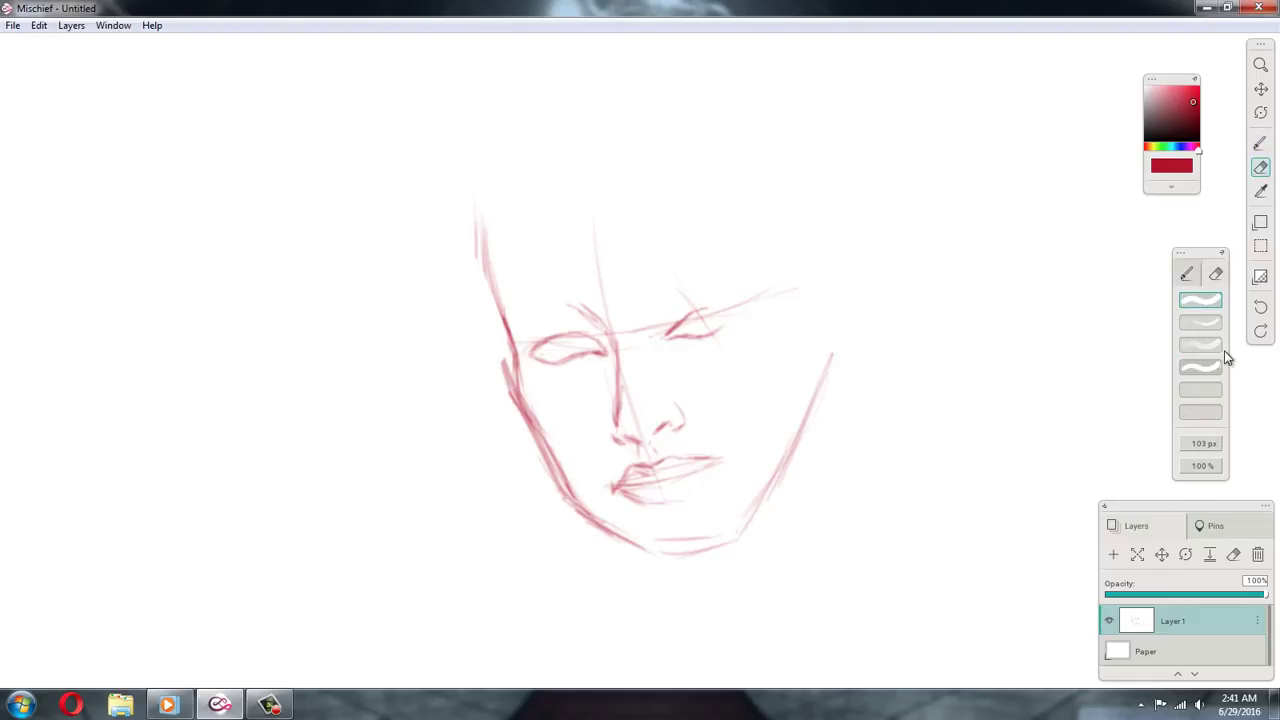
click(1260, 307)
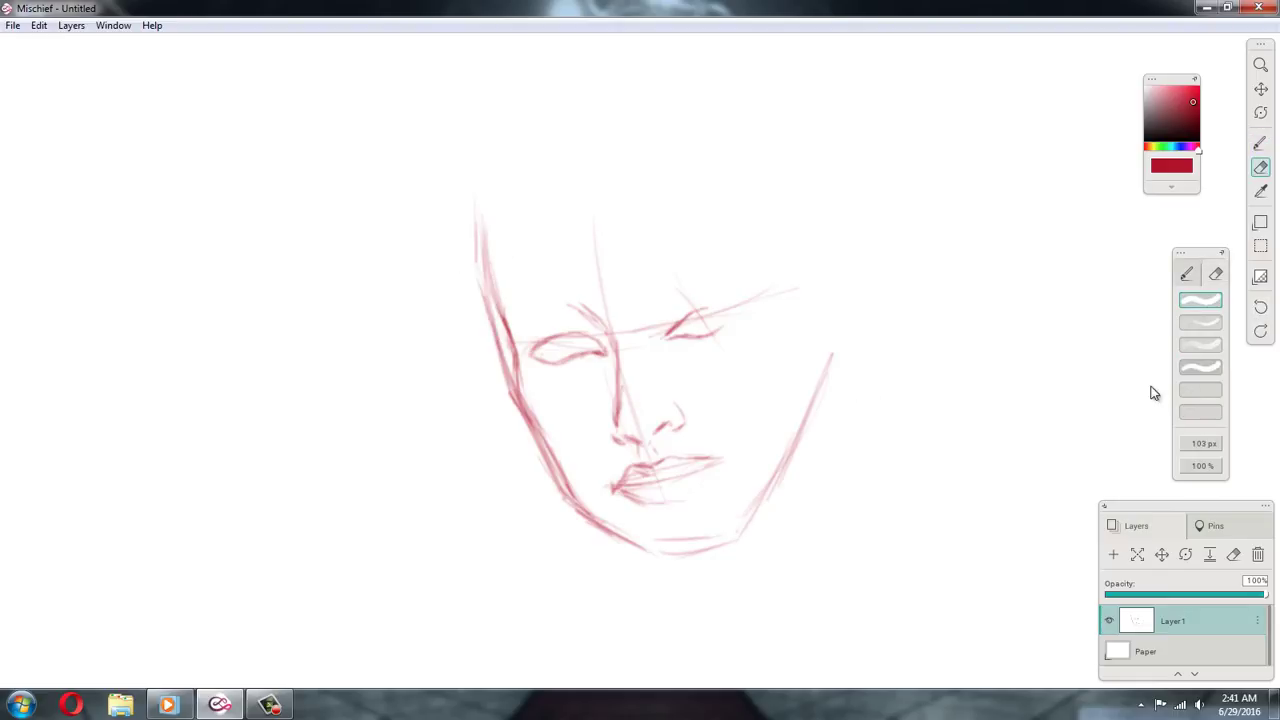
click(1197, 346)
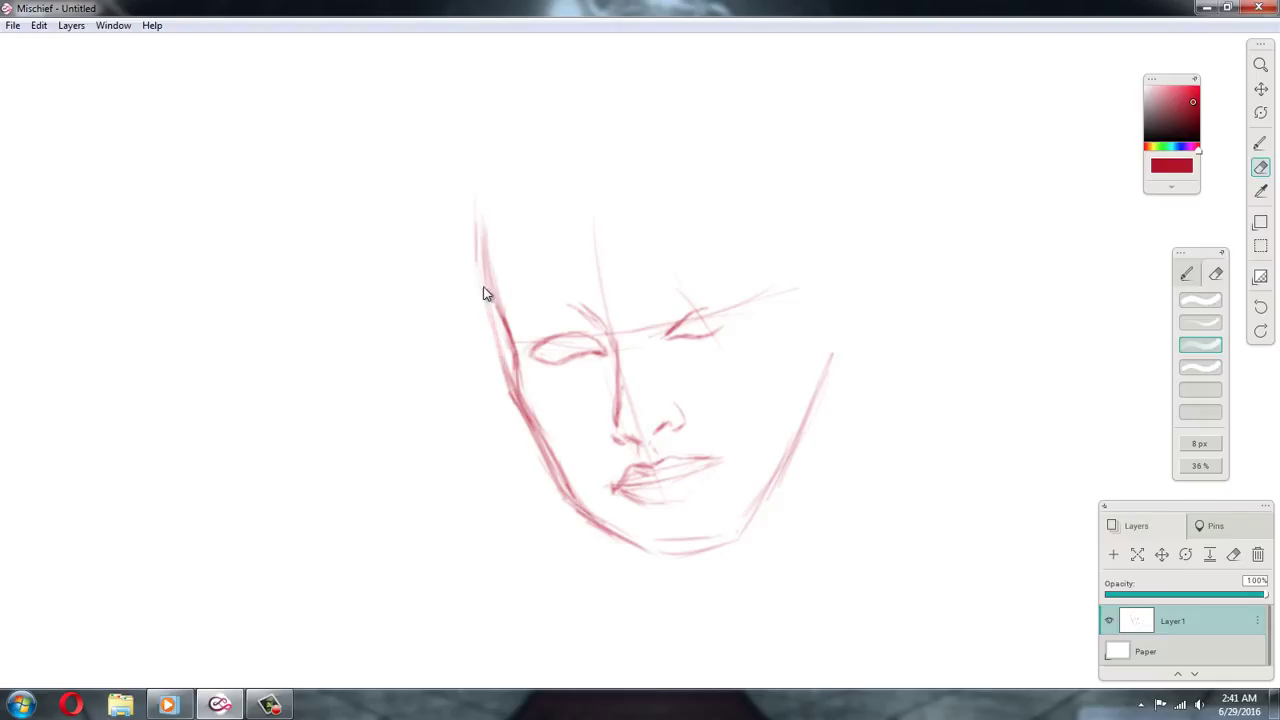
click(1200, 466)
click(1134, 469)
mouse_move(514, 392)
mouse_down()
mouse_move(558, 474)
mouse_move(523, 429)
mouse_move(542, 453)
mouse_up()
mouse_move(514, 404)
mouse_down()
mouse_move(538, 440)
mouse_move(511, 366)
mouse_move(574, 514)
mouse_move(572, 503)
mouse_up()
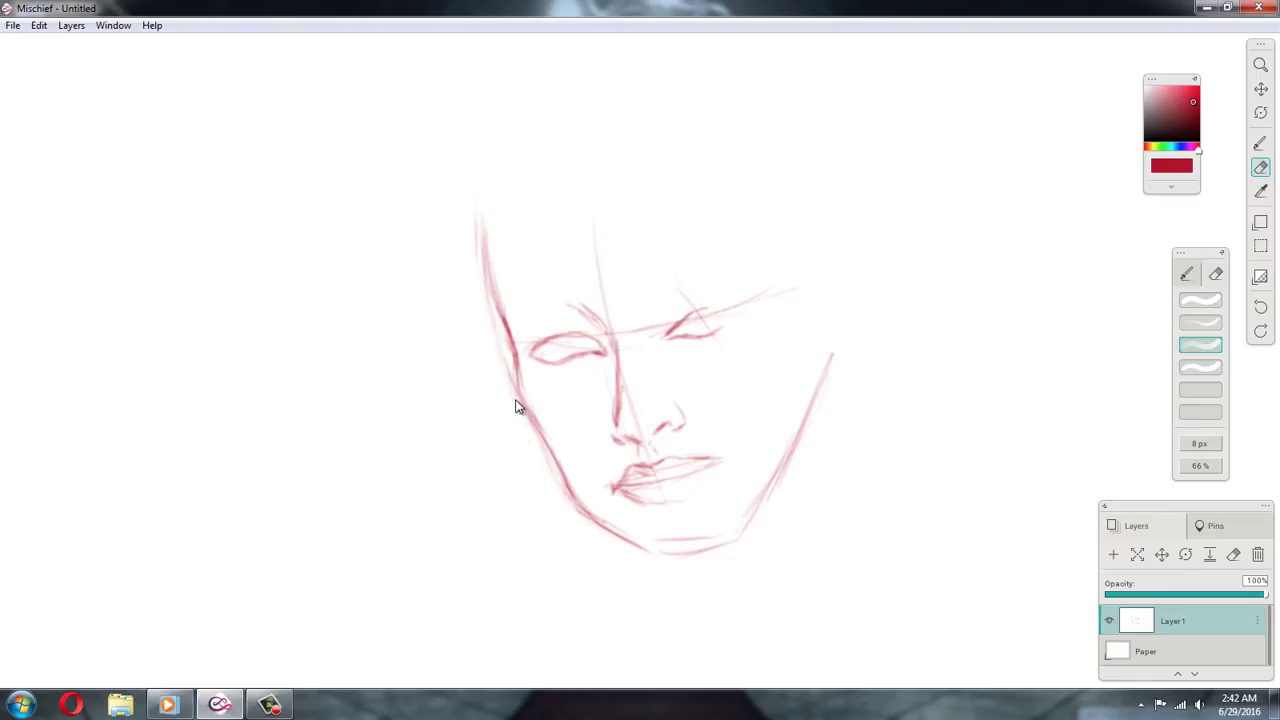
drag(516, 404, 510, 369)
mouse_move(489, 300)
mouse_down()
mouse_move(477, 227)
mouse_move(490, 319)
mouse_move(486, 202)
mouse_move(473, 247)
mouse_move(477, 194)
mouse_move(489, 282)
mouse_move(479, 189)
mouse_up()
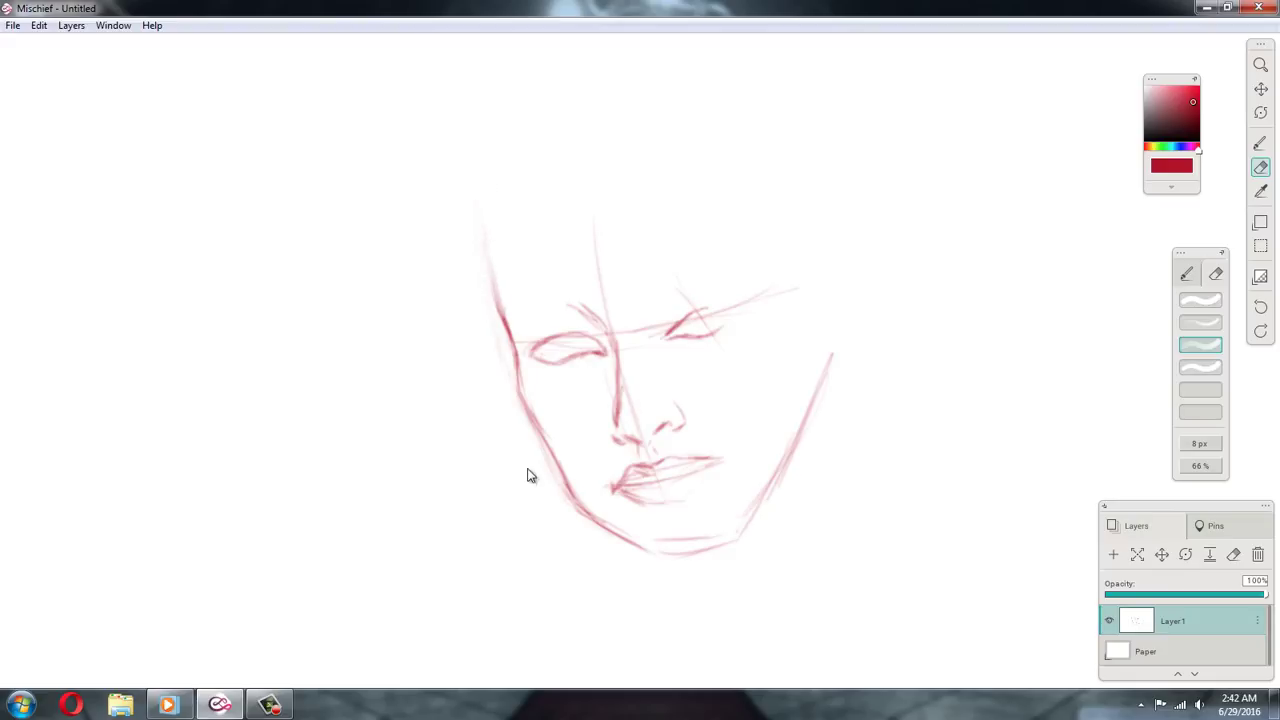
Draw the left eyebrow with the 17 px brush, then darken the left eye's outline and the bridge of the nose
key(b)
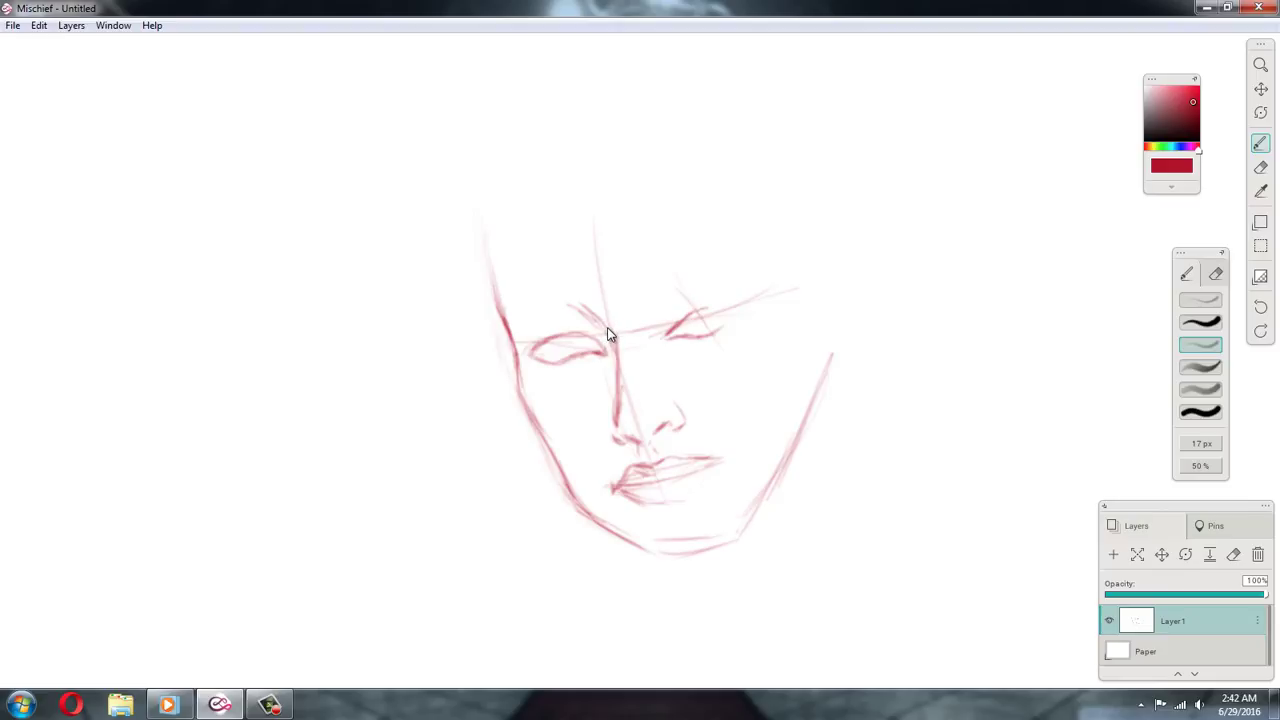
drag(594, 328, 591, 336)
drag(512, 309, 558, 316)
mouse_move(522, 312)
mouse_down()
mouse_move(591, 323)
mouse_move(523, 313)
mouse_up()
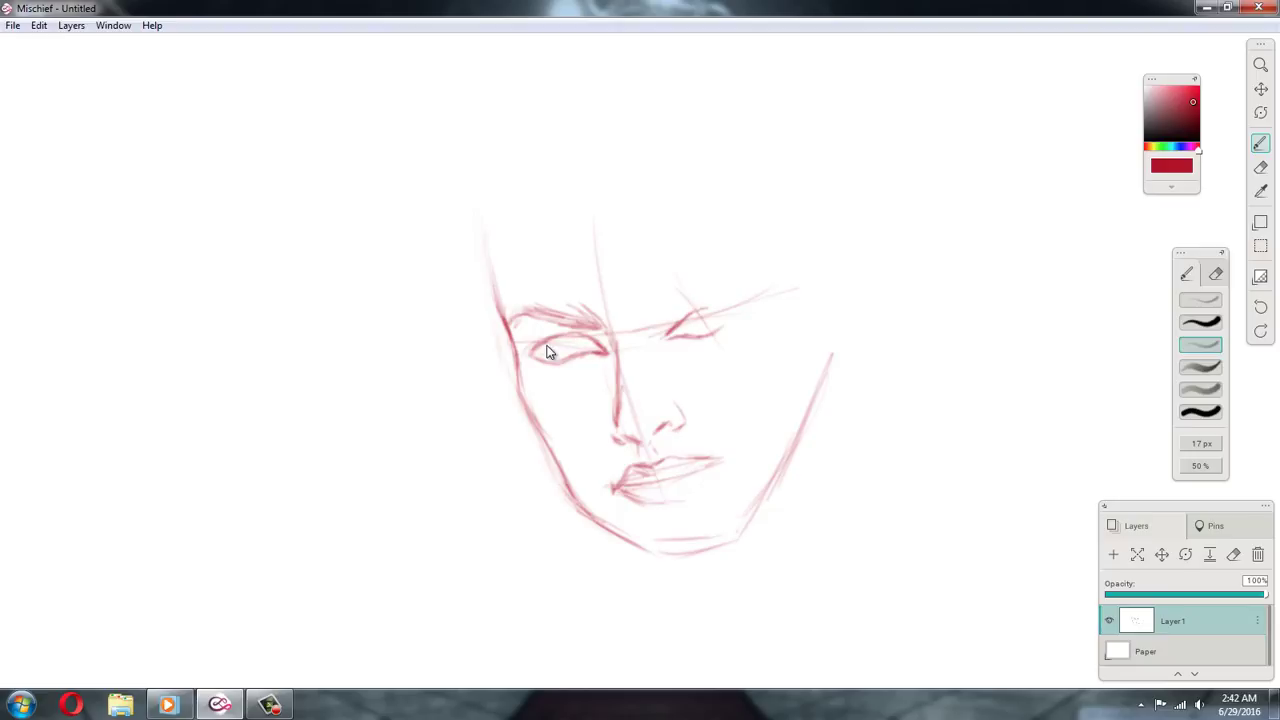
mouse_move(536, 352)
mouse_down()
mouse_move(591, 338)
mouse_move(532, 350)
mouse_up()
drag(616, 350, 618, 427)
key(e)
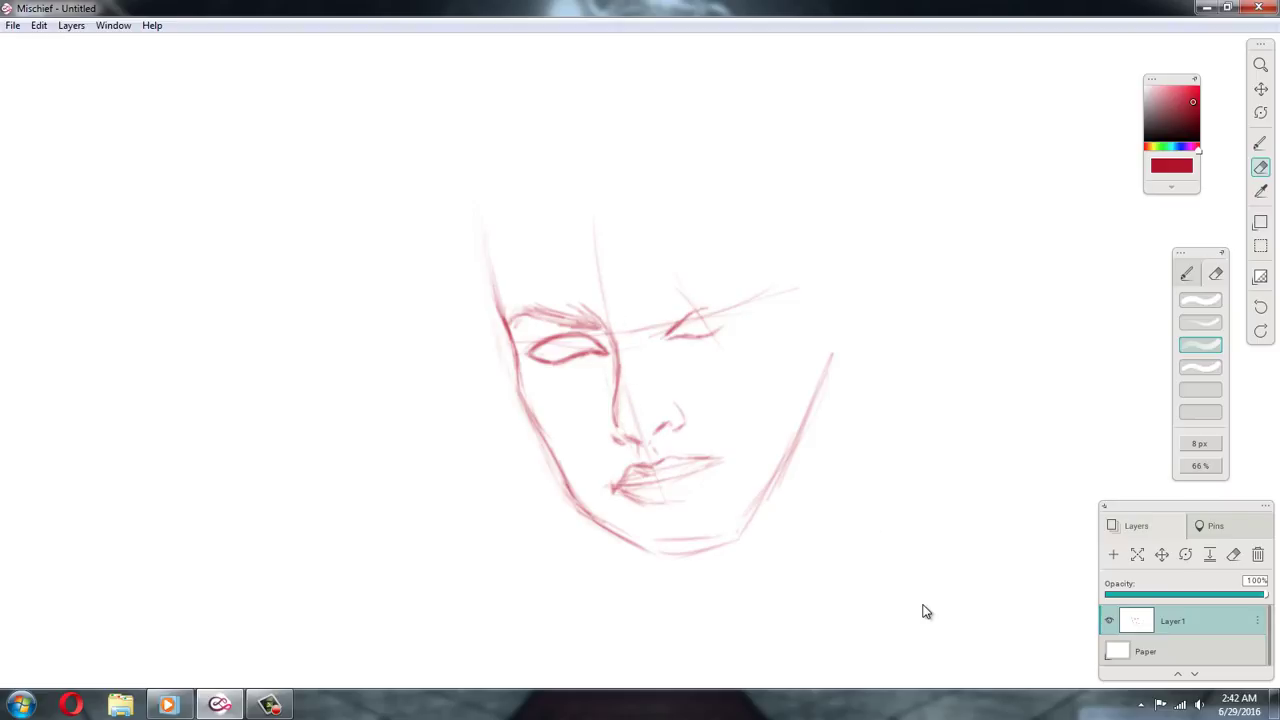
Darken the lips and redraw the left cheek and jaw line down to the chin
key(b)
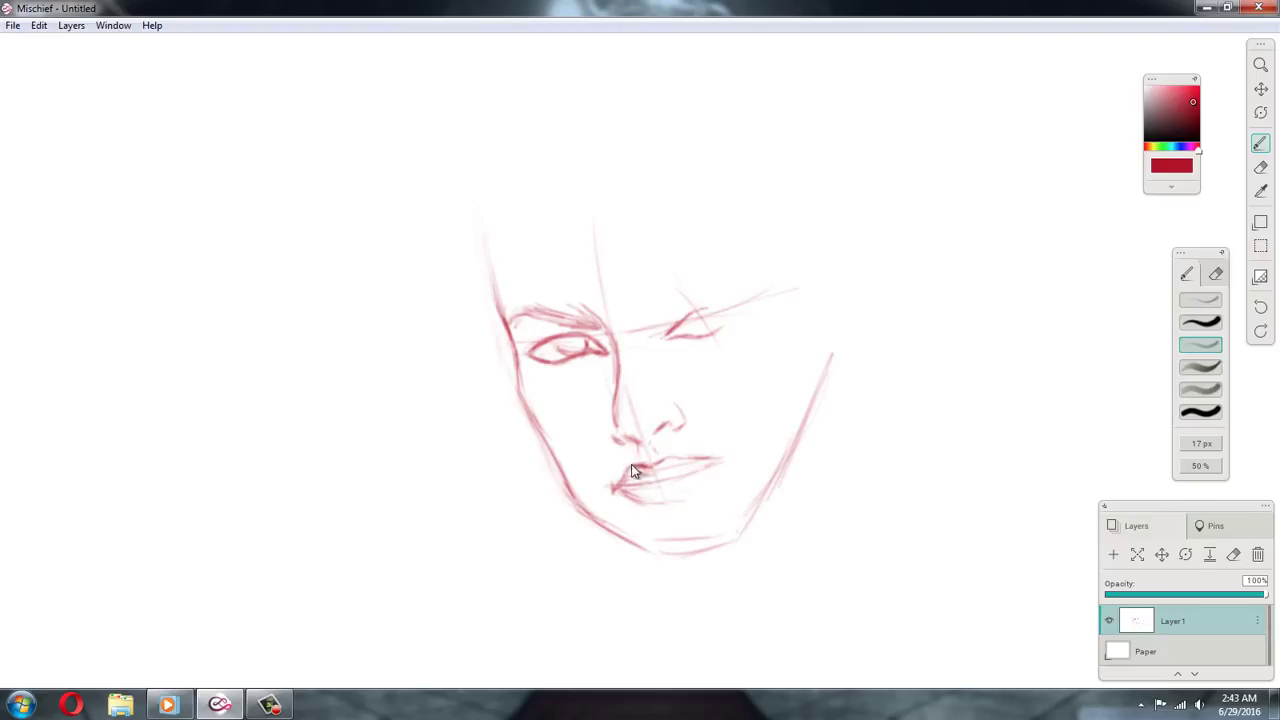
mouse_move(622, 481)
mouse_down()
mouse_move(617, 492)
mouse_move(650, 503)
mouse_up()
mouse_move(514, 344)
mouse_down()
mouse_move(516, 385)
mouse_move(539, 431)
mouse_move(520, 378)
mouse_move(522, 402)
mouse_move(586, 505)
mouse_move(653, 546)
mouse_up()
drag(548, 438, 585, 502)
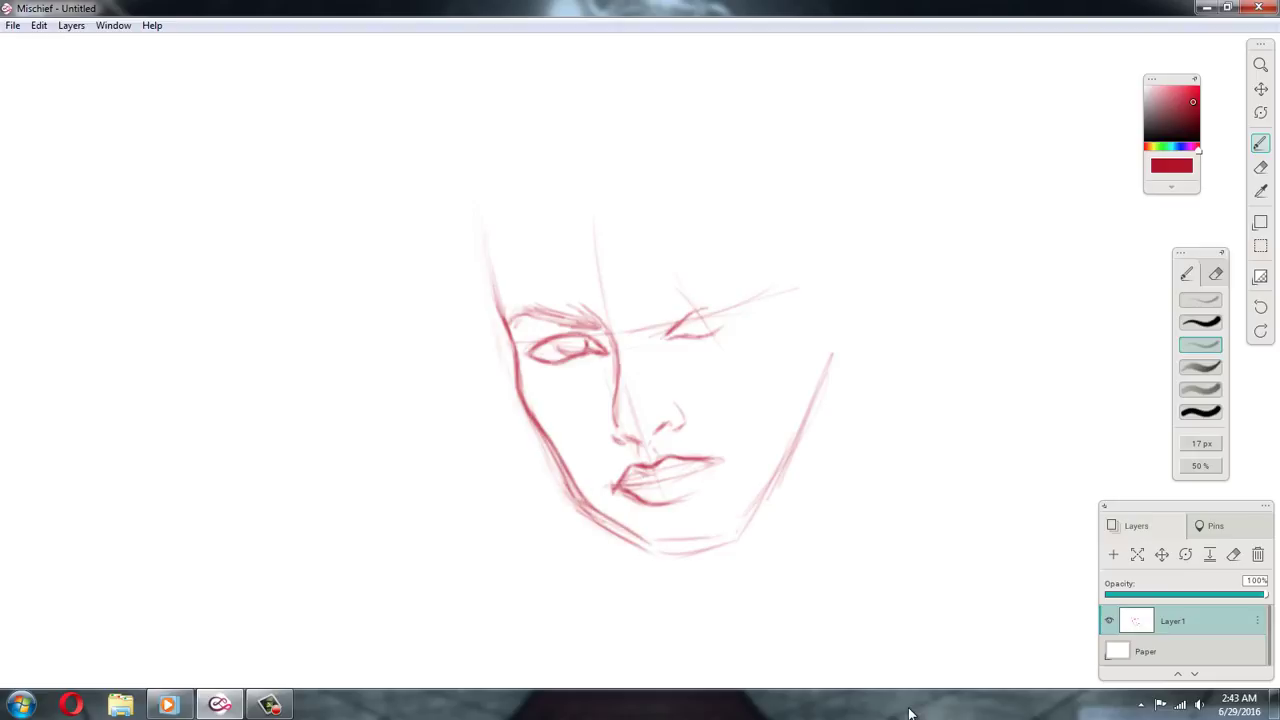
Erase the surplus outer line along the left jaw and chin with the 8 px, 66% eraser
key(e)
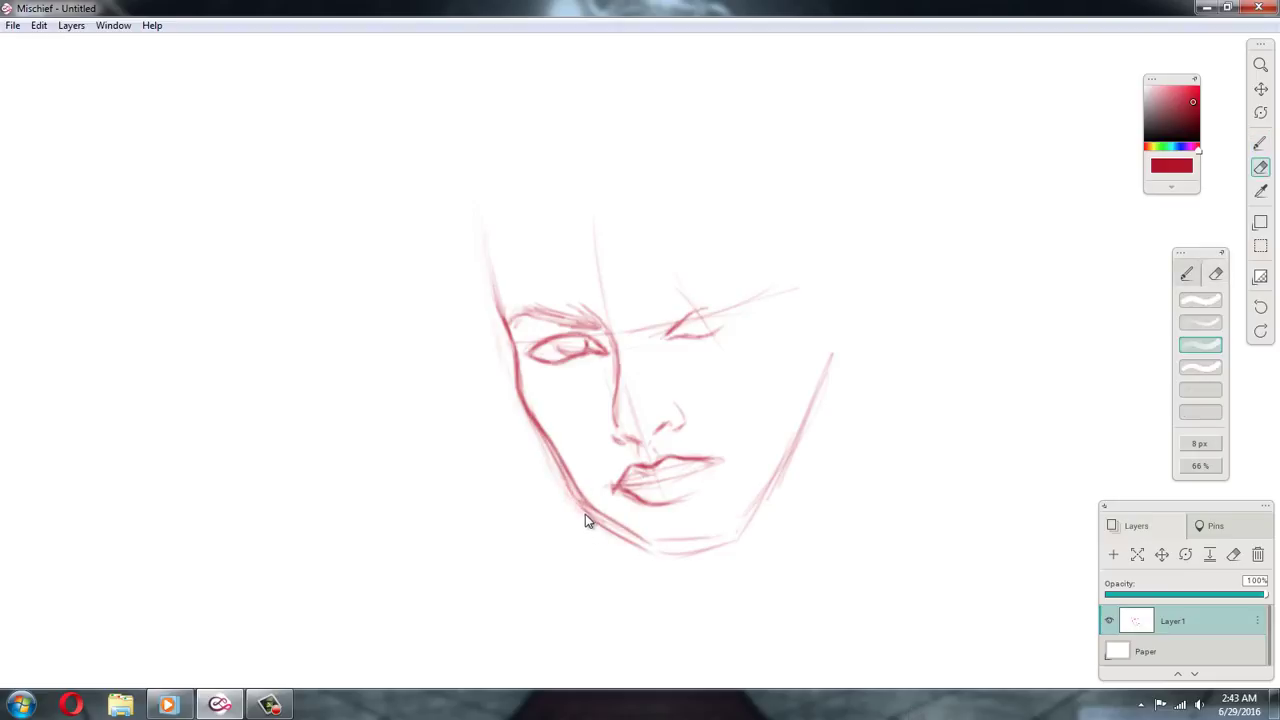
mouse_move(565, 487)
mouse_down()
mouse_move(586, 516)
mouse_move(547, 450)
mouse_move(592, 522)
mouse_up()
drag(634, 543, 546, 460)
Sketch the rounded top of the forehead and a diagonal hairline running past the right eye to the jaw
key(b)
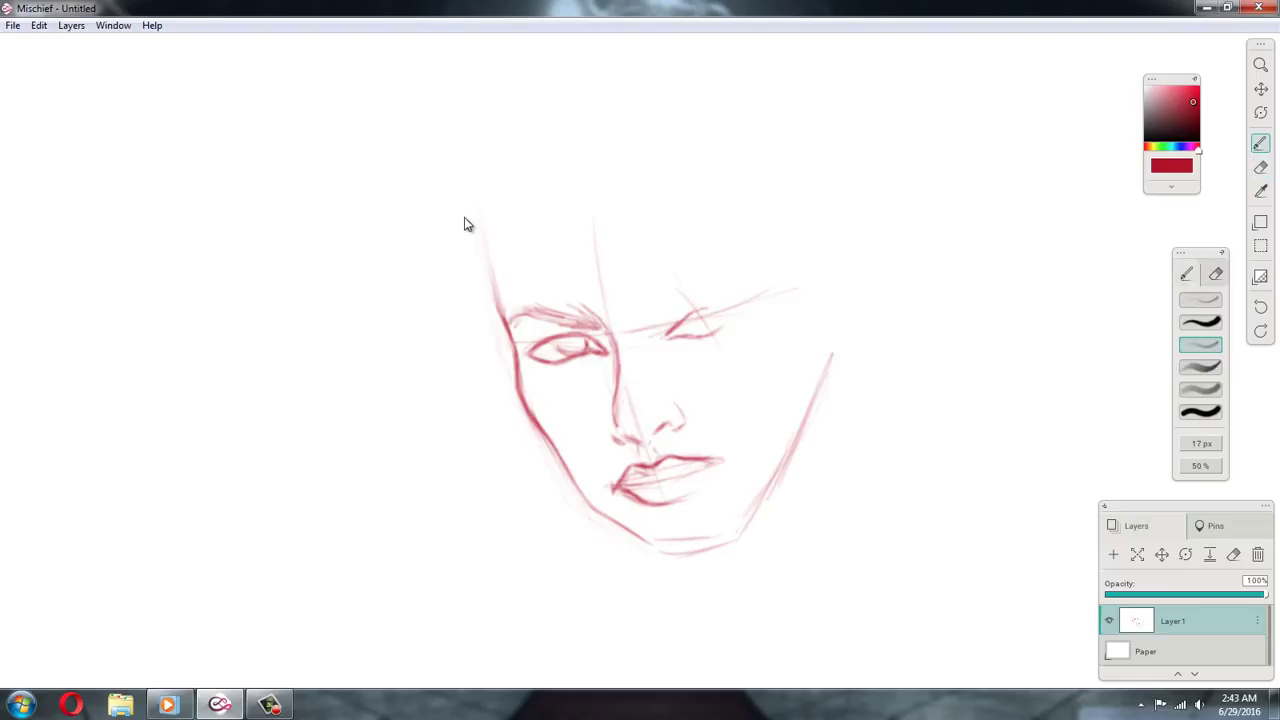
mouse_move(486, 258)
mouse_down()
mouse_move(497, 307)
mouse_move(481, 215)
mouse_move(521, 157)
mouse_up()
drag(487, 200, 625, 144)
drag(760, 410, 801, 448)
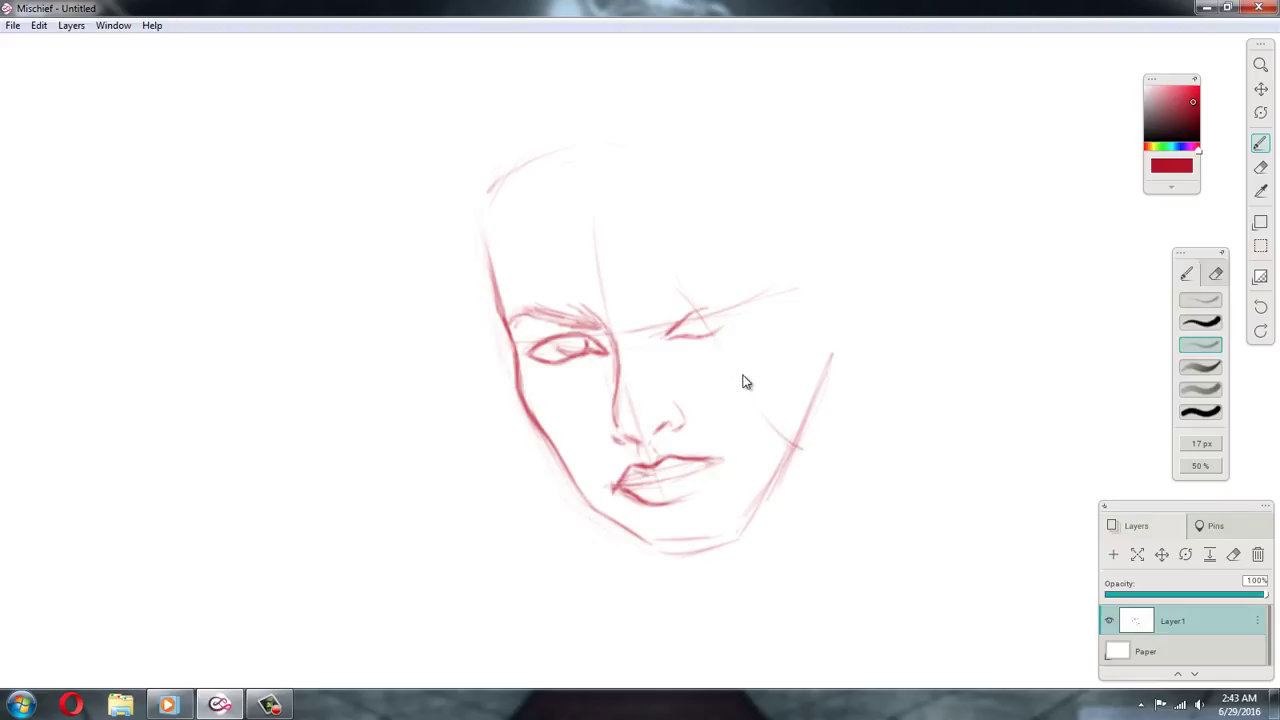
drag(756, 404, 678, 282)
drag(589, 166, 714, 337)
mouse_move(634, 229)
mouse_down()
mouse_move(614, 194)
mouse_move(740, 371)
mouse_move(600, 181)
mouse_move(542, 178)
mouse_move(586, 183)
mouse_up()
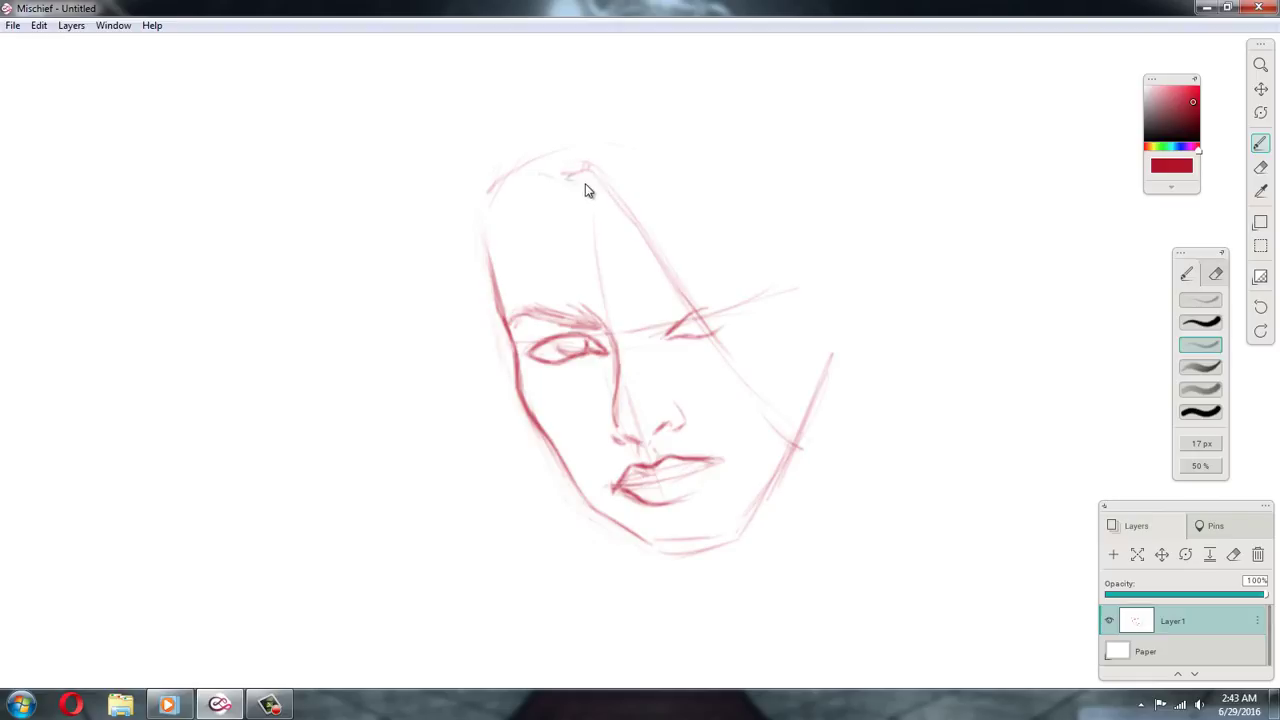
drag(502, 192, 488, 268)
Darken the right eye and add a short right eyebrow above it at the hairline
mouse_move(694, 317)
mouse_down()
mouse_move(701, 332)
mouse_move(669, 346)
mouse_move(687, 341)
mouse_up()
drag(681, 293, 663, 309)
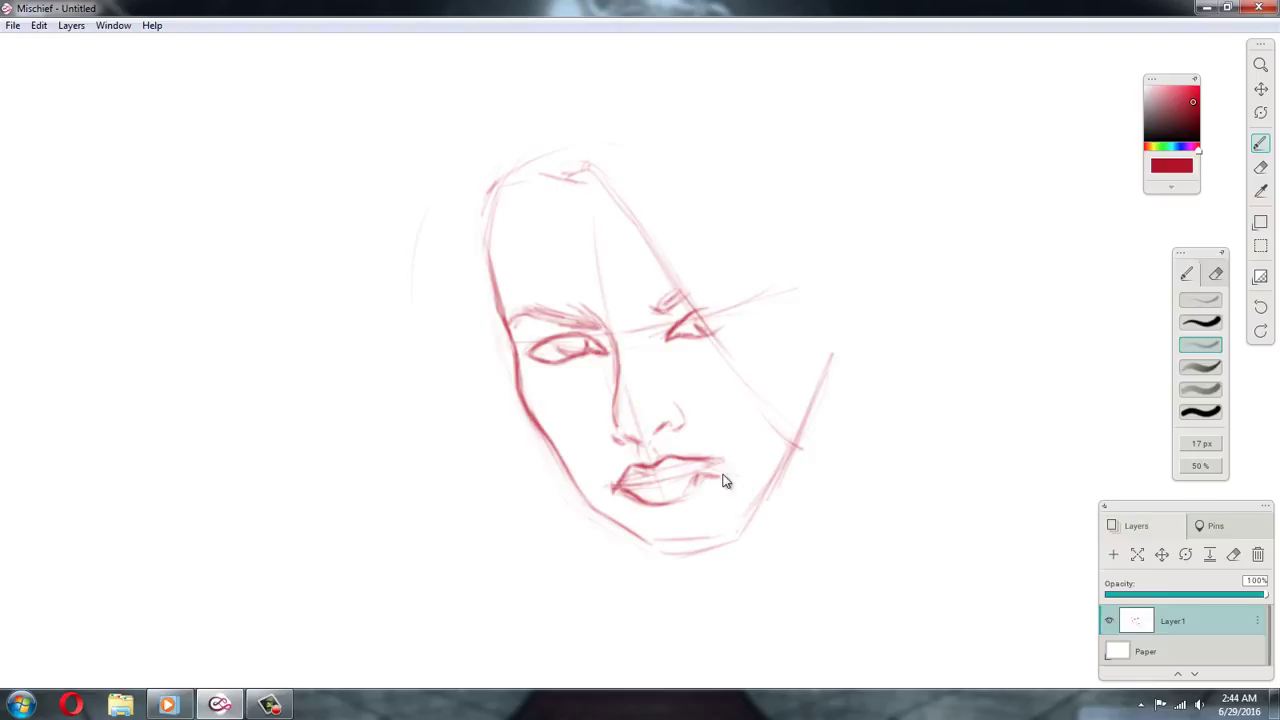
Sketch a hand supporting the chin, with its wrist edge, curled finger and lower palm line in light strokes
mouse_move(800, 550)
mouse_down()
mouse_move(767, 474)
mouse_move(802, 570)
mouse_move(836, 591)
mouse_move(785, 525)
mouse_move(828, 599)
mouse_move(812, 637)
mouse_move(813, 585)
mouse_up()
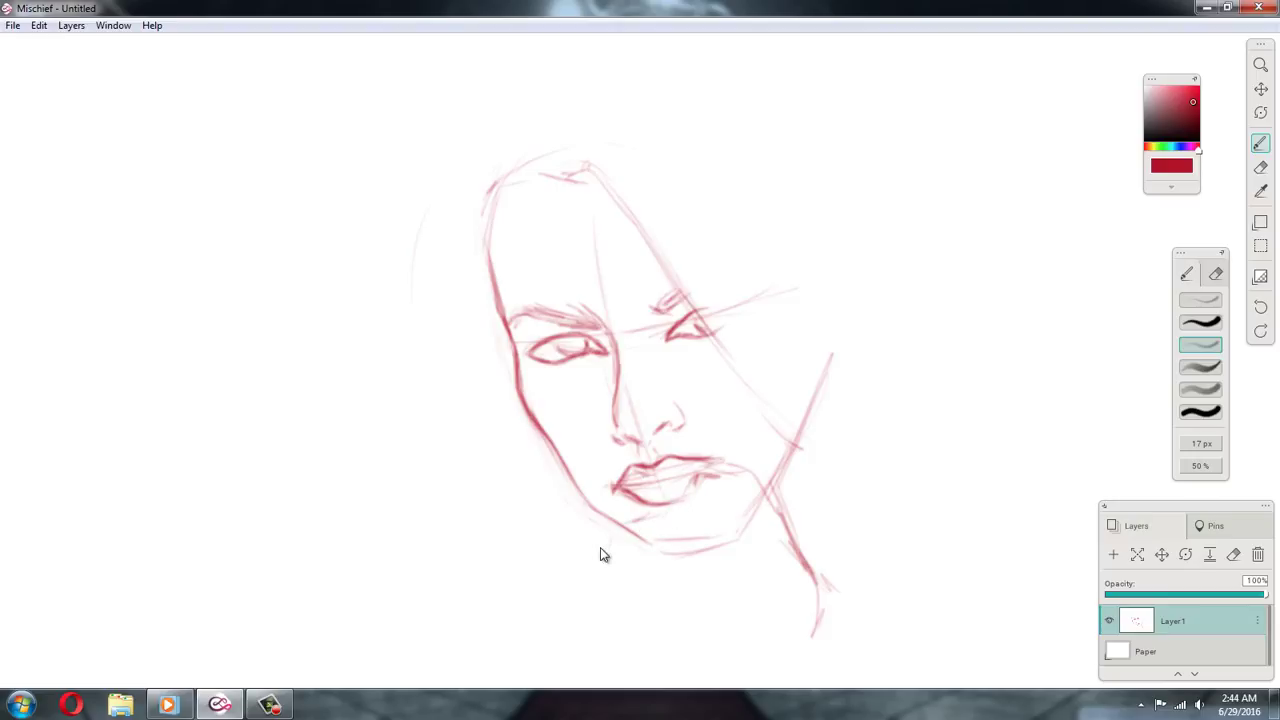
mouse_move(611, 538)
mouse_down()
mouse_move(598, 579)
mouse_move(741, 638)
mouse_up()
drag(600, 535, 652, 515)
drag(597, 541, 596, 604)
drag(636, 554, 703, 615)
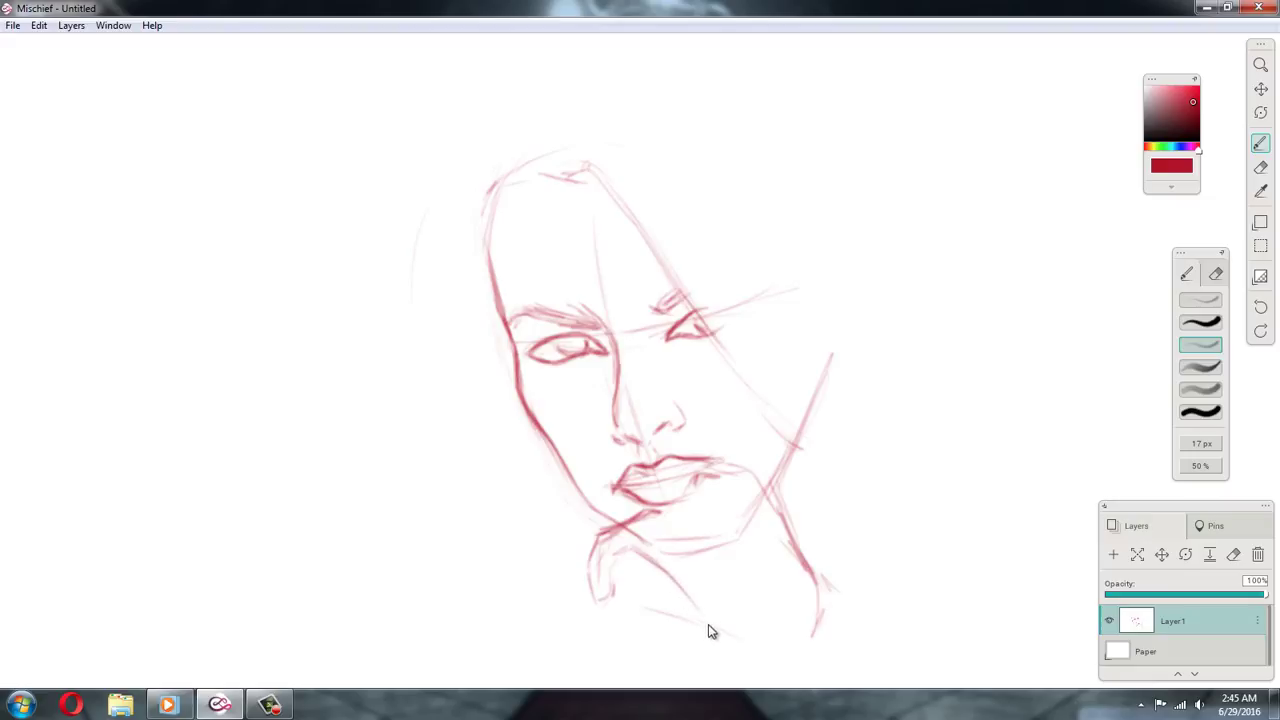
Darken the lower edge of the hand and draw the curled fingers hanging below the chin
drag(643, 563, 700, 614)
drag(638, 554, 680, 590)
mouse_move(603, 564)
mouse_down()
mouse_move(616, 559)
mouse_move(602, 600)
mouse_move(613, 560)
mouse_up()
drag(634, 554, 633, 597)
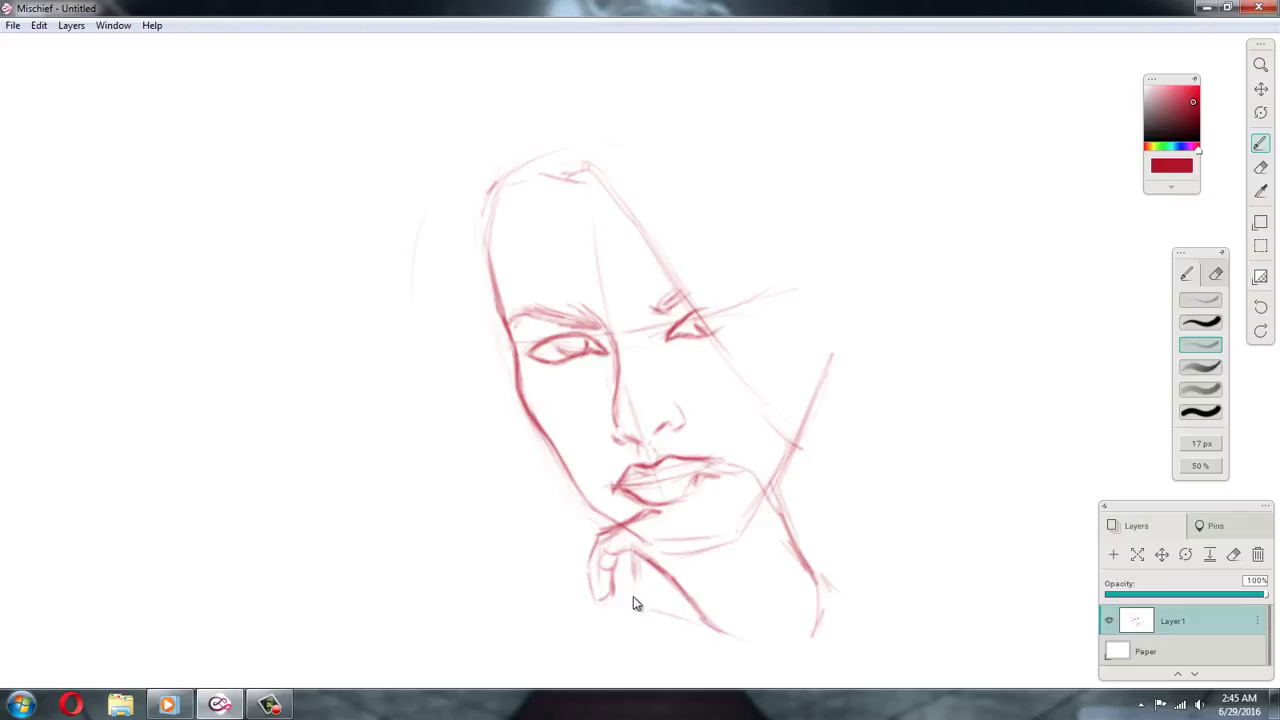
drag(632, 550, 631, 604)
drag(671, 590, 660, 609)
drag(632, 577, 629, 602)
drag(660, 508, 632, 516)
Darken the hand's upper edge along the lower lip and over the knuckles, continuing down the outer side to the wrist
key(e)
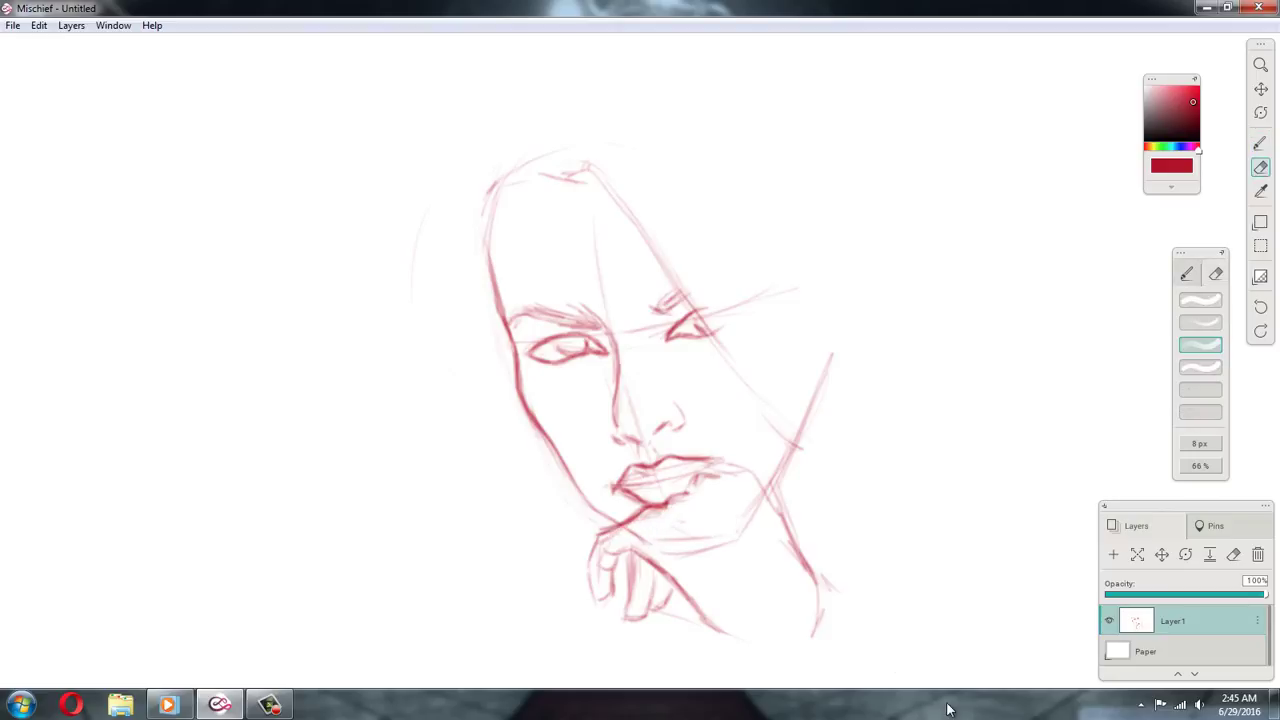
key(b)
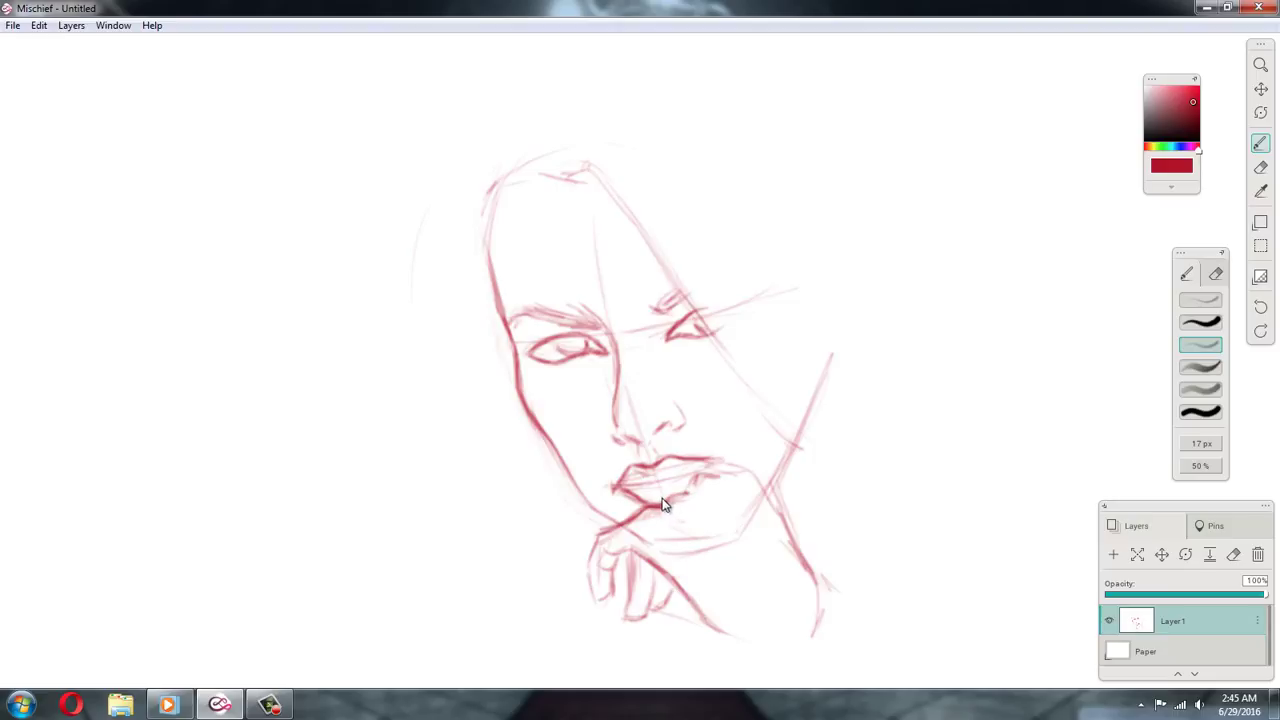
drag(661, 503, 689, 488)
drag(671, 494, 698, 488)
drag(709, 468, 726, 470)
drag(770, 476, 806, 560)
drag(806, 556, 843, 596)
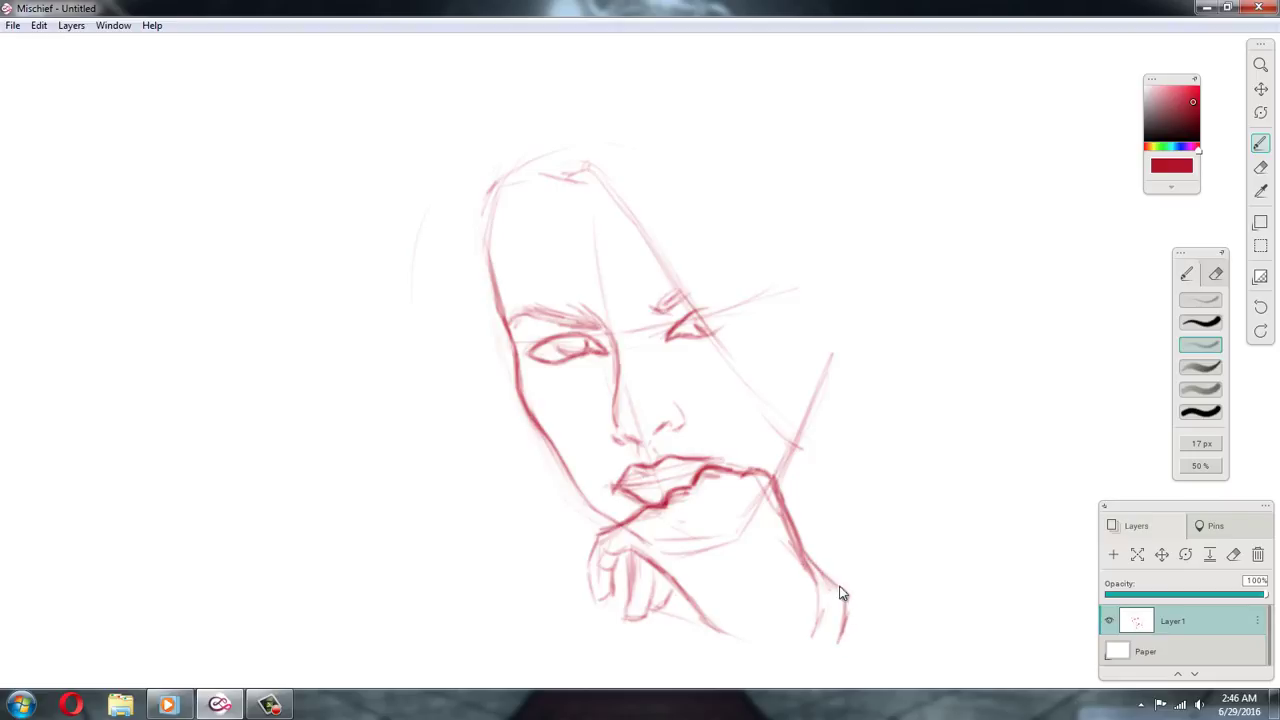
mouse_move(778, 498)
mouse_down()
mouse_move(847, 598)
mouse_move(847, 665)
mouse_move(842, 598)
mouse_up()
Fade the old inner lines beside the outer edge of the hand and wrist with the 8 px, 66% eraser
key(e)
drag(795, 546, 814, 574)
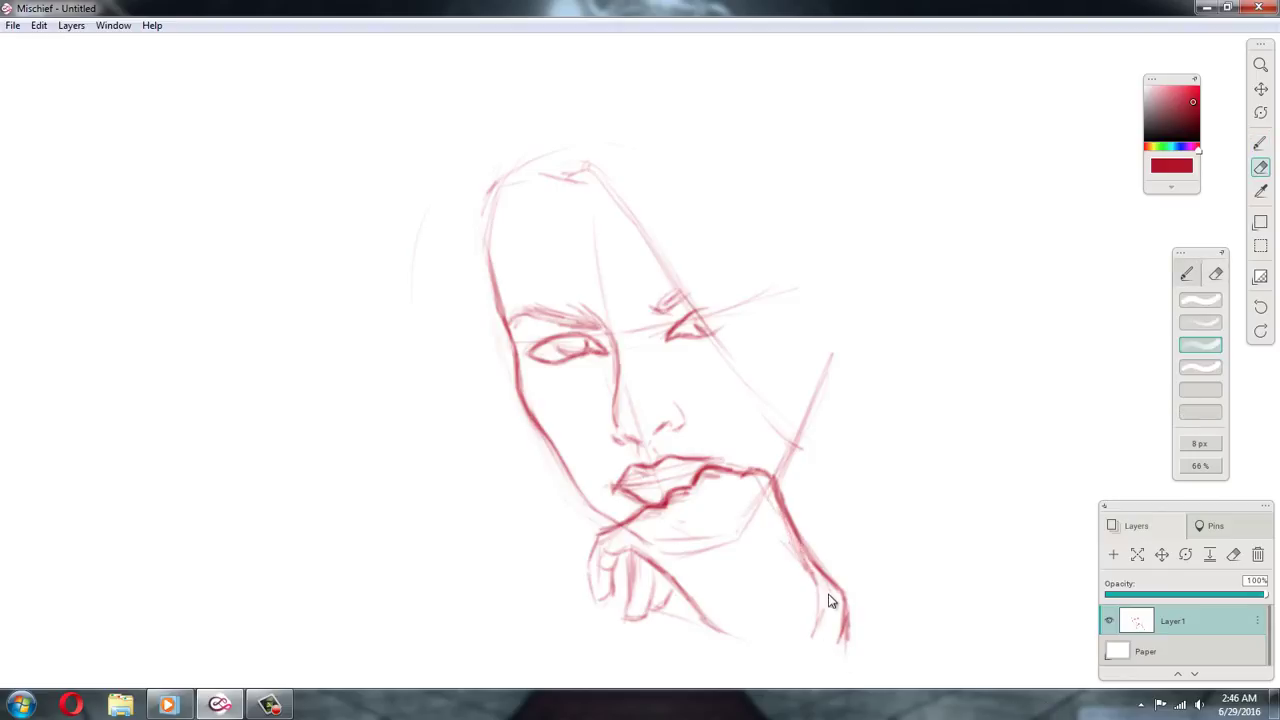
drag(769, 505, 828, 604)
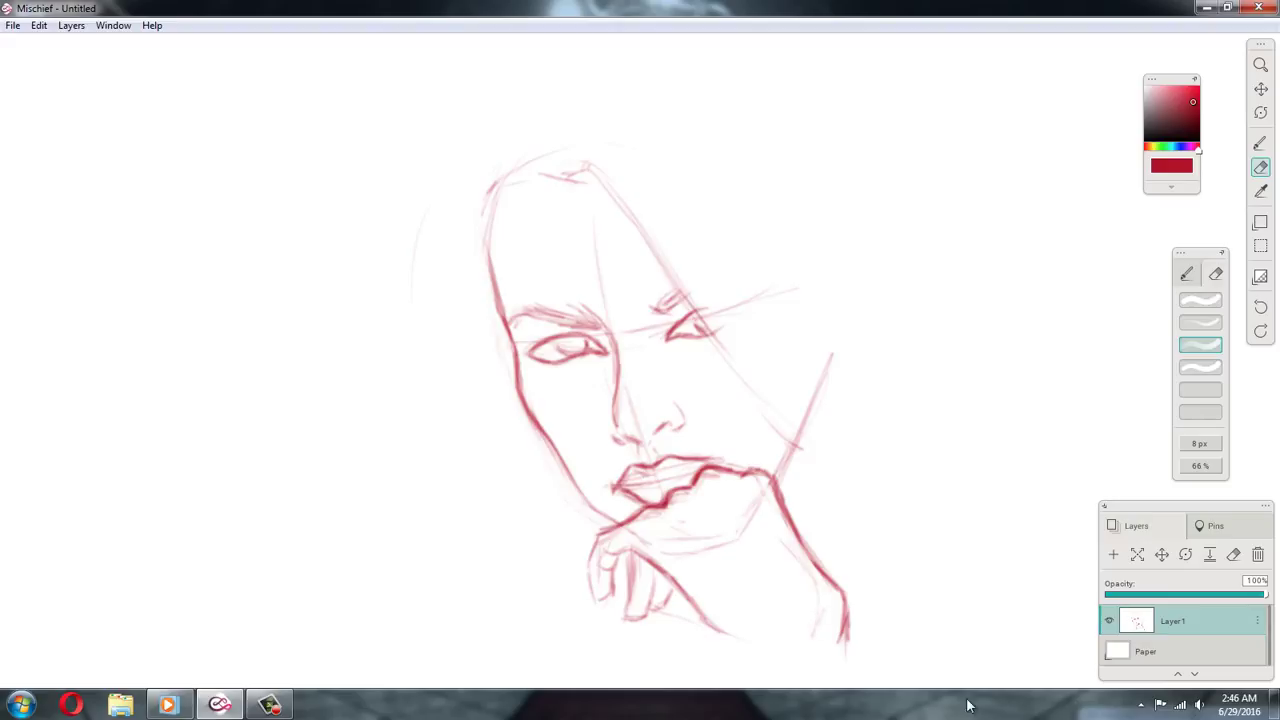
Extend both edges of the wrist downward into the forearm and darken the outermost curled finger
key(b)
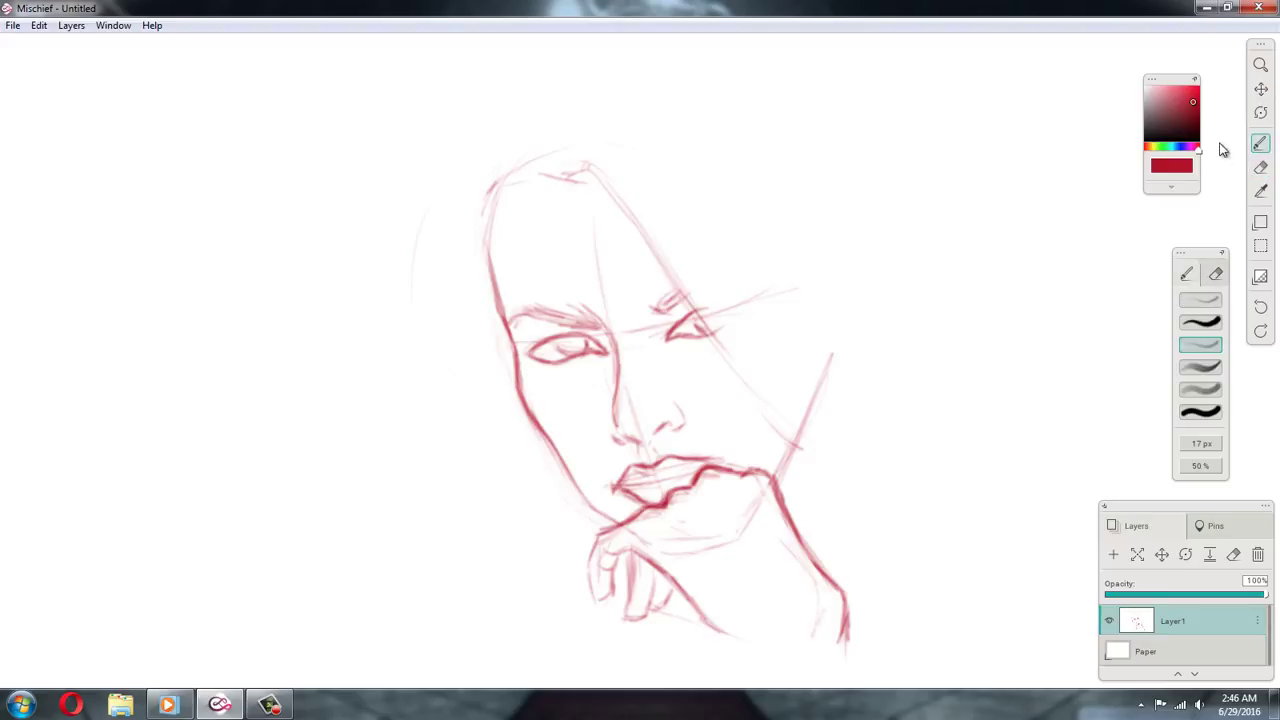
click(1260, 89)
drag(1010, 358, 931, 290)
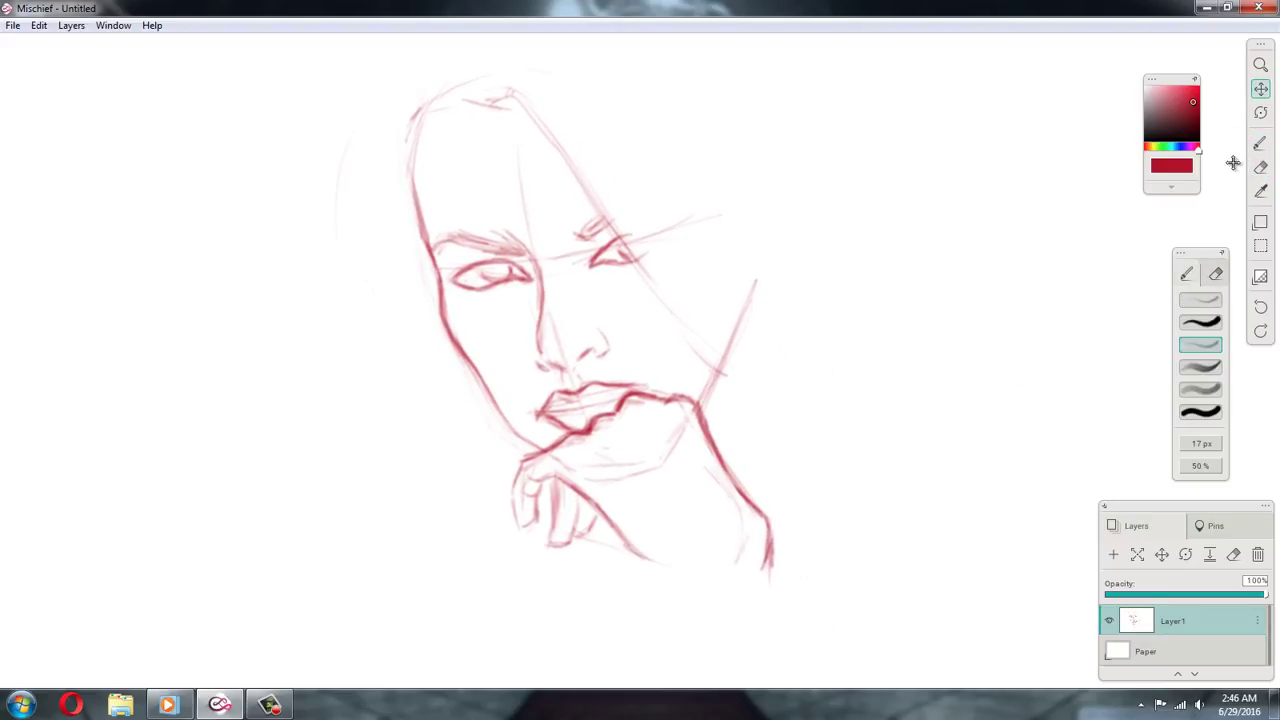
click(1260, 143)
drag(603, 518, 651, 568)
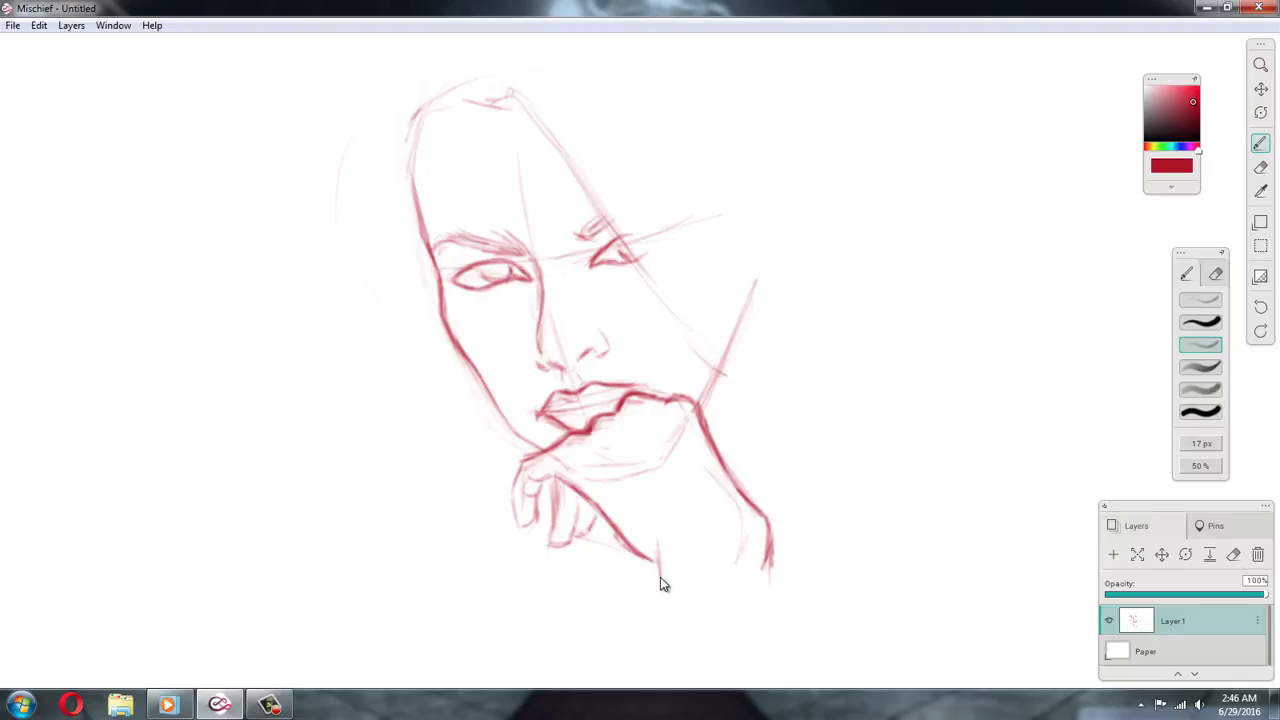
mouse_move(661, 582)
mouse_down()
mouse_move(666, 557)
mouse_move(648, 636)
mouse_up()
mouse_move(771, 563)
mouse_down()
mouse_move(756, 646)
mouse_move(772, 536)
mouse_move(761, 634)
mouse_up()
drag(520, 477, 512, 527)
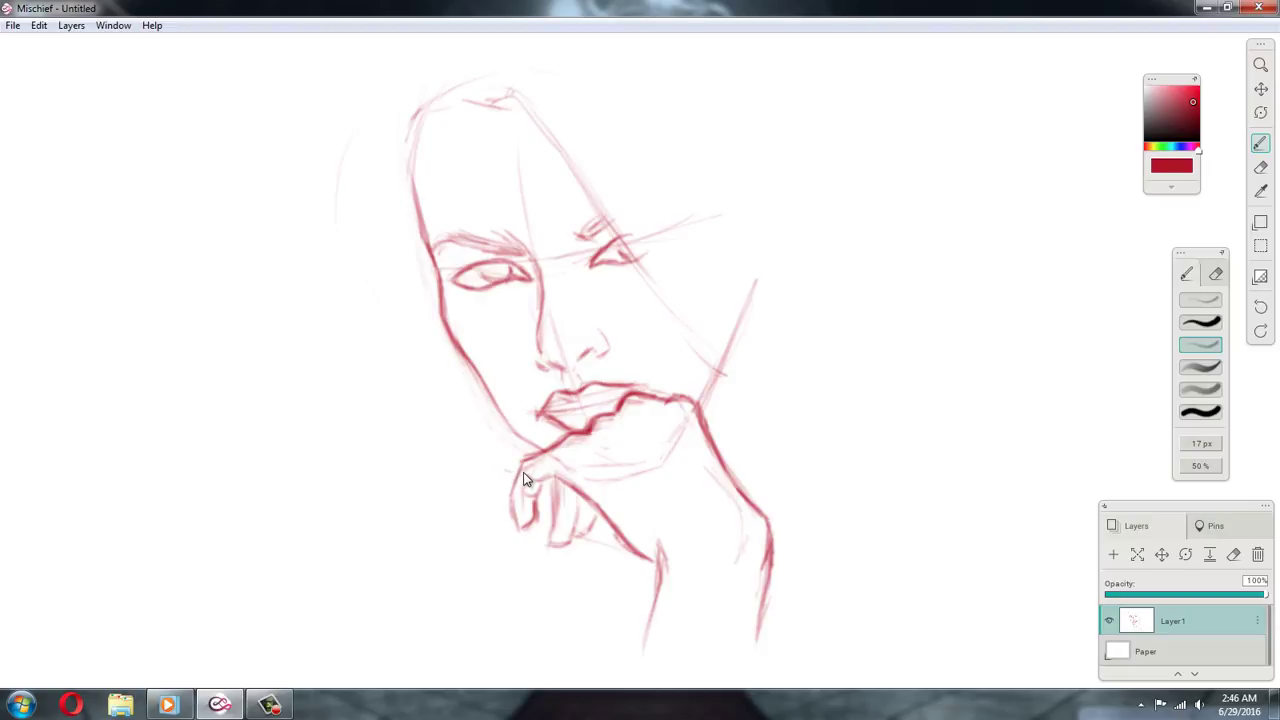
Draw the left shoulder as a curve from the curled fingers outward and down into the upper arm
mouse_move(524, 473)
mouse_down()
mouse_move(459, 481)
mouse_move(419, 535)
mouse_up()
mouse_move(500, 486)
mouse_down()
mouse_move(480, 486)
mouse_move(384, 567)
mouse_up()
drag(449, 498, 386, 584)
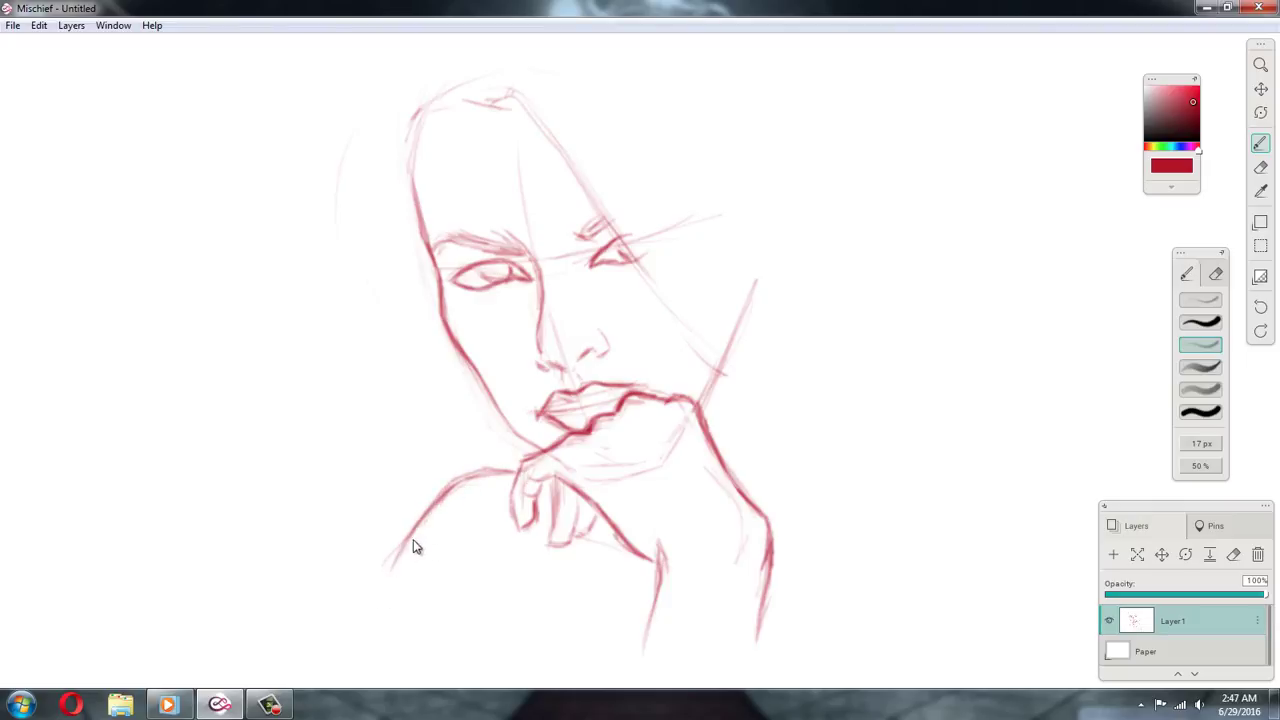
mouse_move(413, 541)
mouse_down()
mouse_move(347, 650)
mouse_move(410, 532)
mouse_move(349, 640)
mouse_up()
Sketch the right side of the neck beside the jaw and sweep it outward into a light right shoulder line
drag(782, 344, 796, 386)
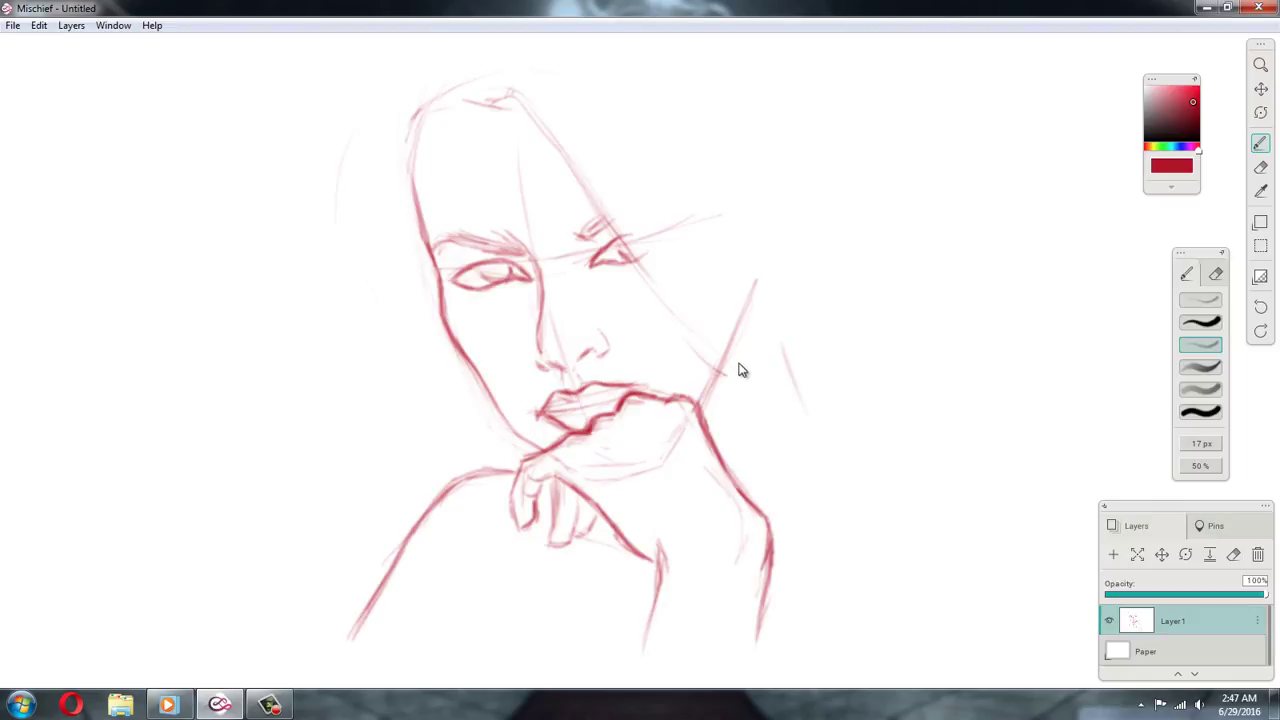
drag(751, 317, 782, 404)
mouse_move(777, 417)
mouse_down()
mouse_move(809, 467)
mouse_move(894, 501)
mouse_move(945, 492)
mouse_move(1020, 517)
mouse_up()
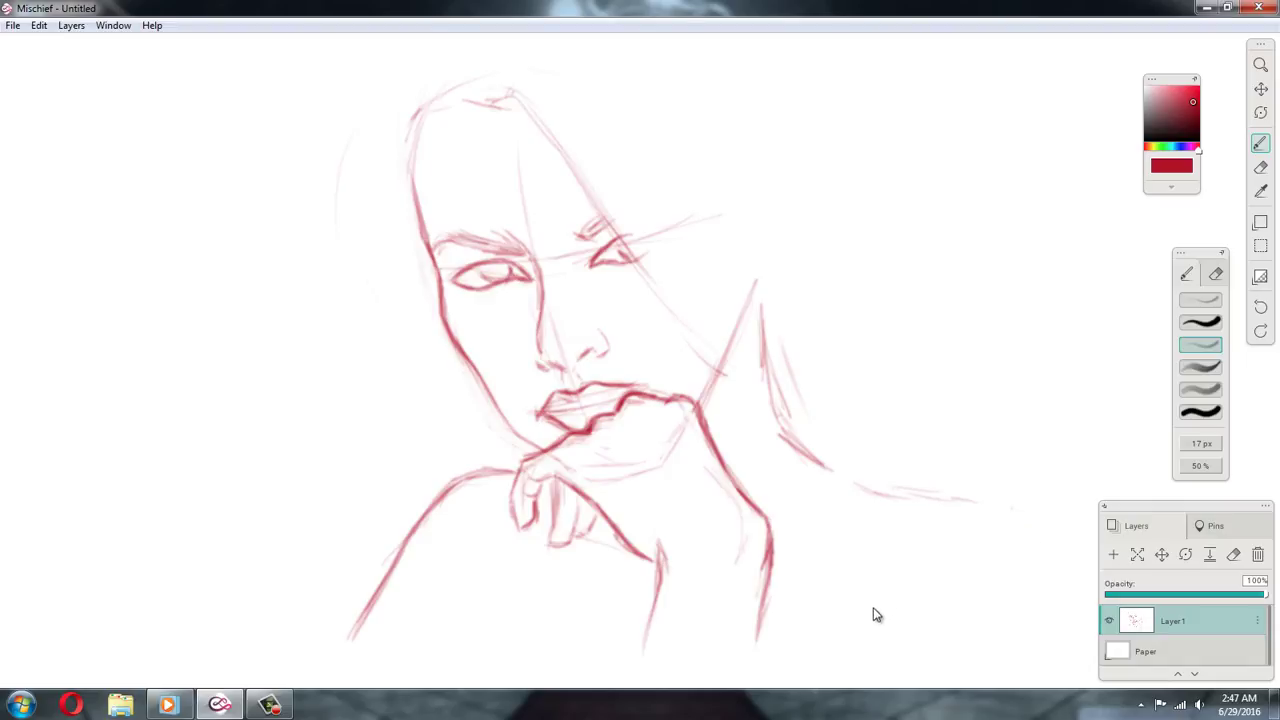
Extend the right shoulder outward and down into the upper arm, and darken the whole contour from the neck to the arm
mouse_move(1046, 545)
mouse_down()
mouse_move(1051, 626)
mouse_move(1059, 585)
mouse_move(1042, 521)
mouse_move(984, 499)
mouse_move(1050, 548)
mouse_up()
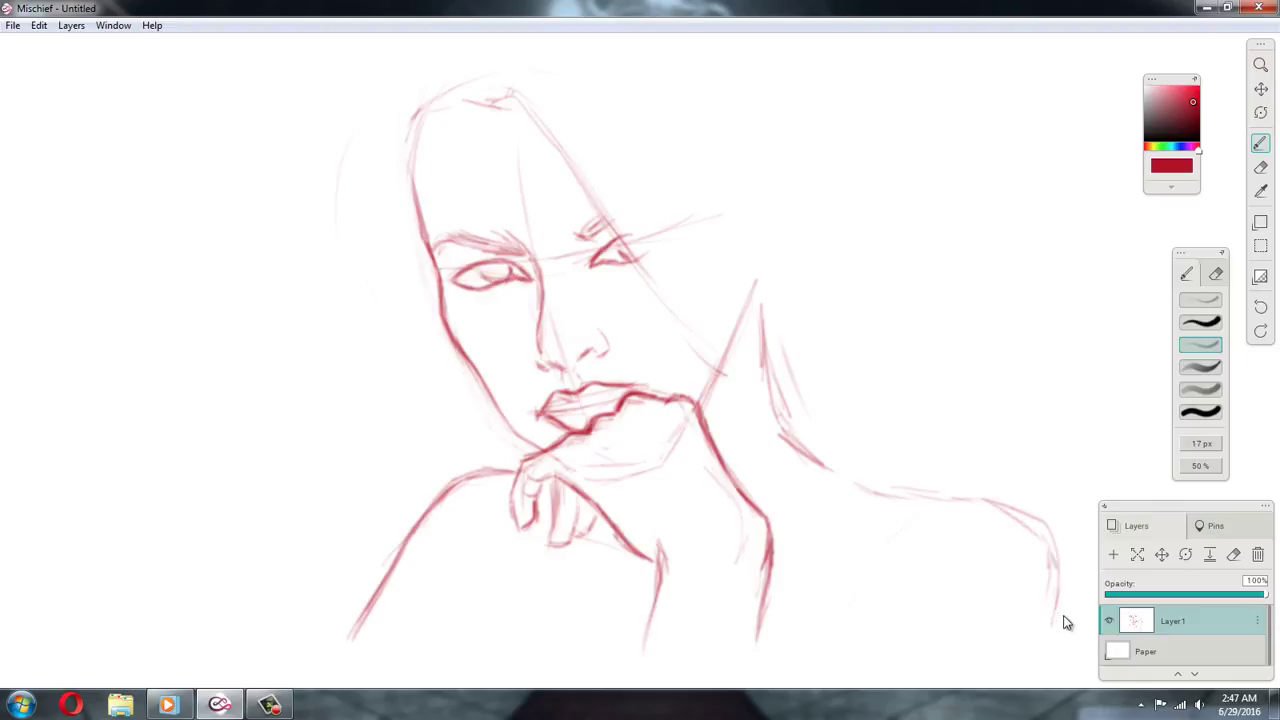
mouse_move(1045, 652)
mouse_down()
mouse_move(1065, 578)
mouse_move(1003, 515)
mouse_move(839, 469)
mouse_up()
mouse_move(781, 436)
mouse_down()
mouse_move(849, 489)
mouse_move(912, 497)
mouse_up()
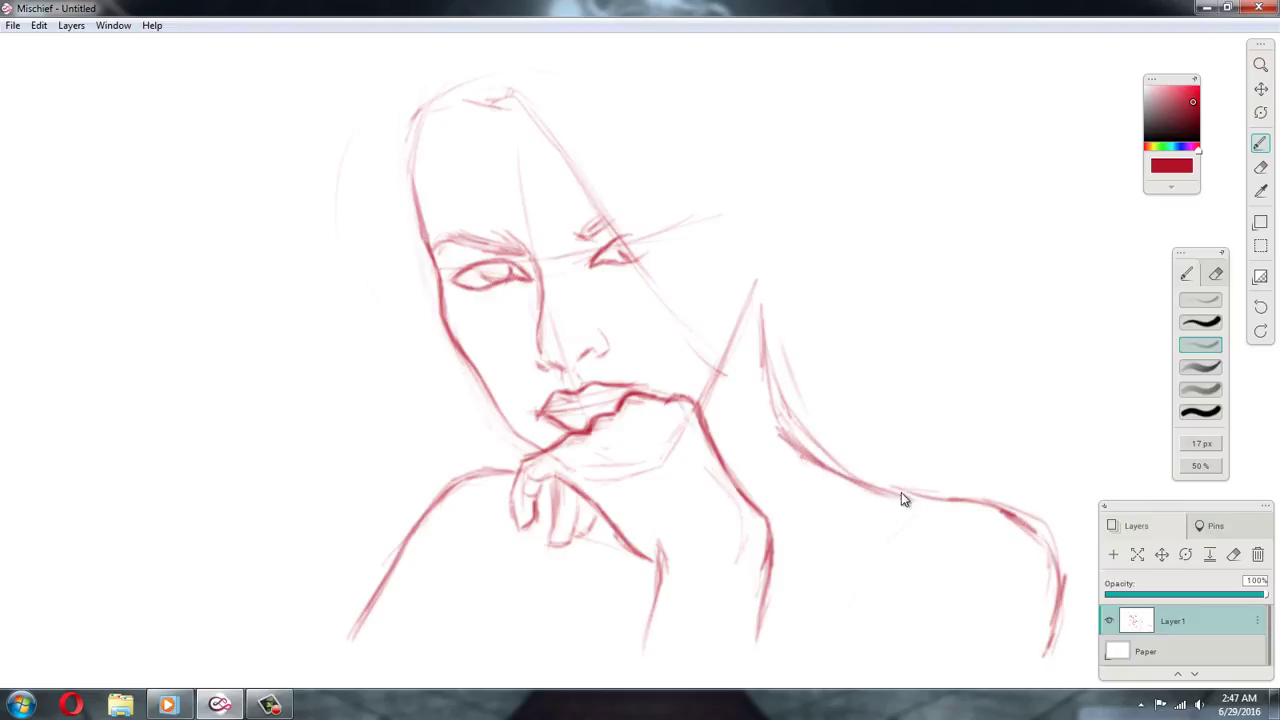
drag(776, 420, 900, 500)
mouse_move(830, 469)
mouse_down()
mouse_move(952, 503)
mouse_move(919, 520)
mouse_move(985, 528)
mouse_up()
mouse_move(914, 496)
mouse_down()
mouse_move(980, 509)
mouse_move(1038, 538)
mouse_move(1066, 574)
mouse_move(1069, 611)
mouse_move(1043, 664)
mouse_move(1065, 628)
mouse_move(1067, 584)
mouse_move(1062, 622)
mouse_move(1047, 552)
mouse_move(1008, 518)
mouse_up()
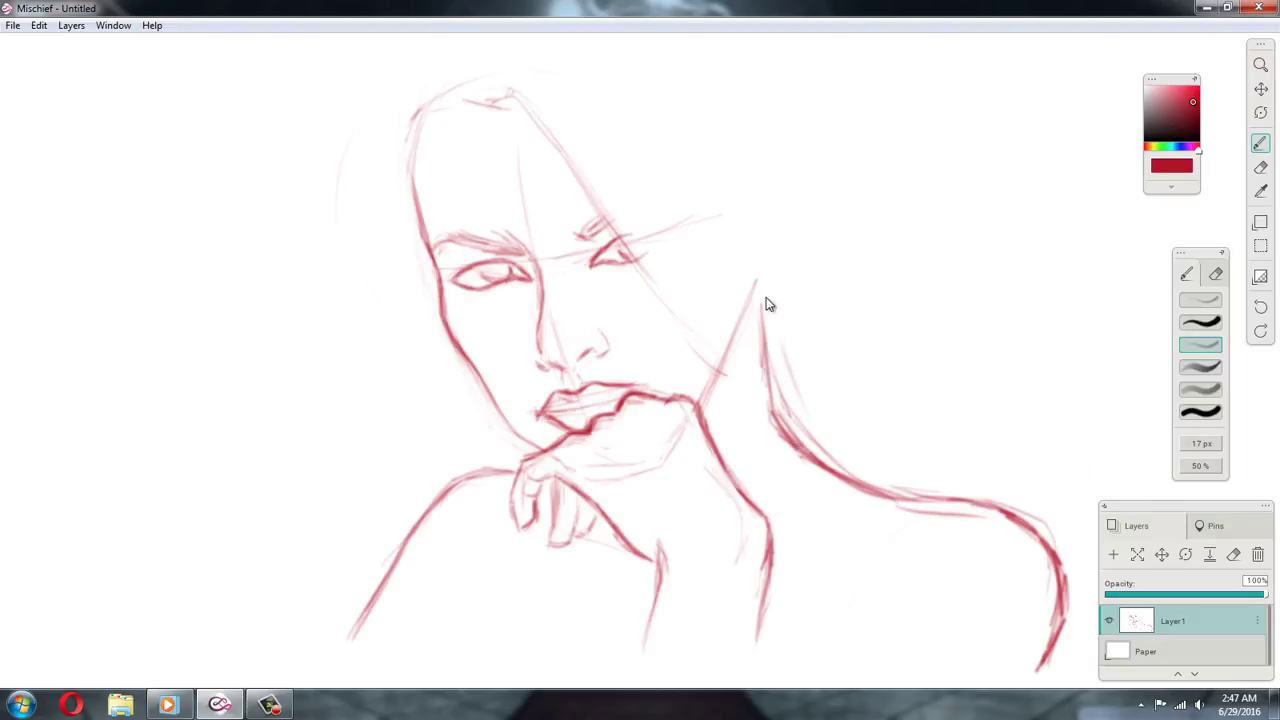
mouse_move(763, 300)
mouse_down()
mouse_move(769, 424)
mouse_move(791, 452)
mouse_move(892, 498)
mouse_move(882, 486)
mouse_move(850, 484)
mouse_move(902, 509)
mouse_move(1033, 526)
mouse_move(1060, 568)
mouse_move(1051, 540)
mouse_move(1066, 591)
mouse_move(1040, 676)
mouse_up()
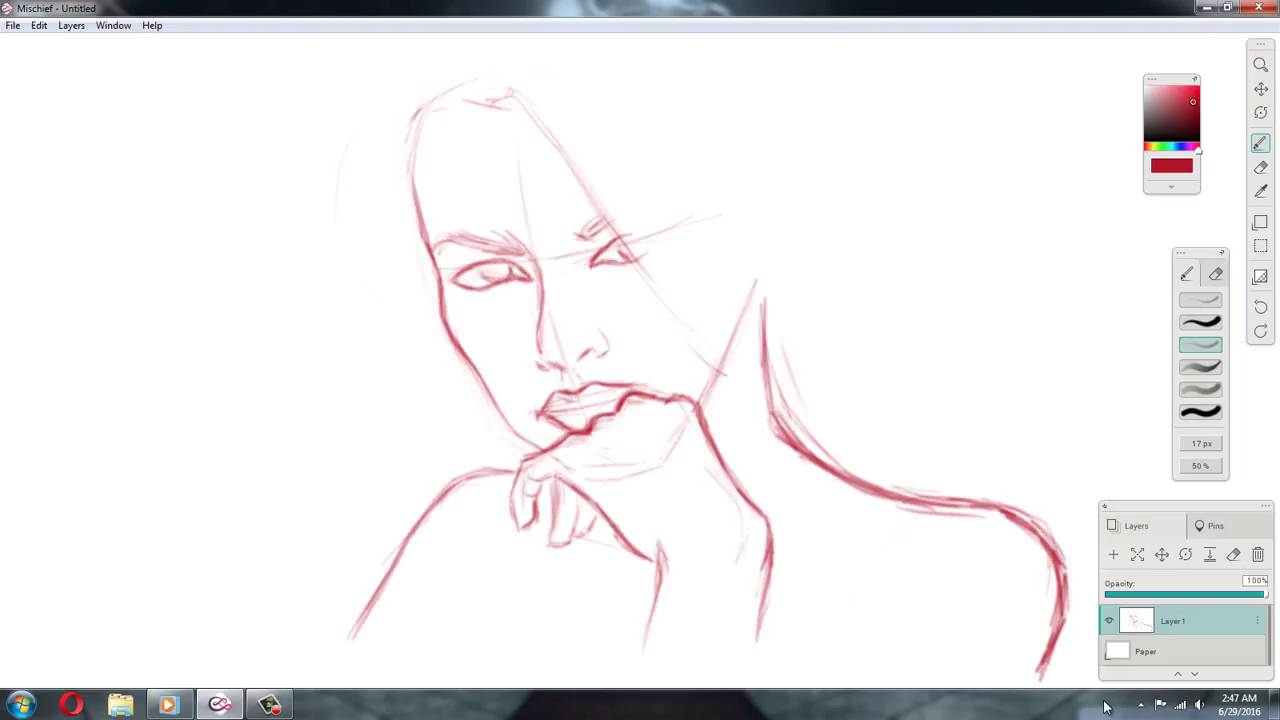
Clean up the rough edges of the right shoulder and upper-arm line with the 8 px, 66% eraser
key(e)
drag(830, 485, 1023, 546)
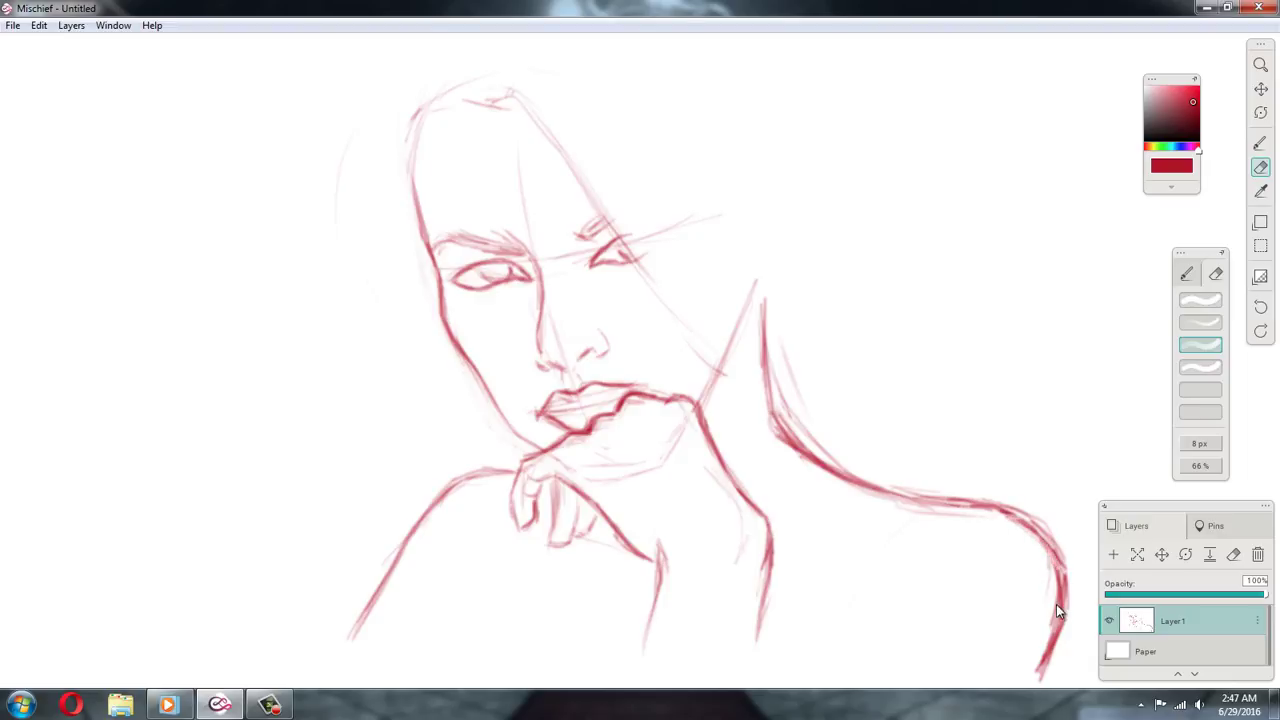
mouse_move(1058, 612)
mouse_down()
mouse_move(1044, 666)
mouse_move(1050, 650)
mouse_up()
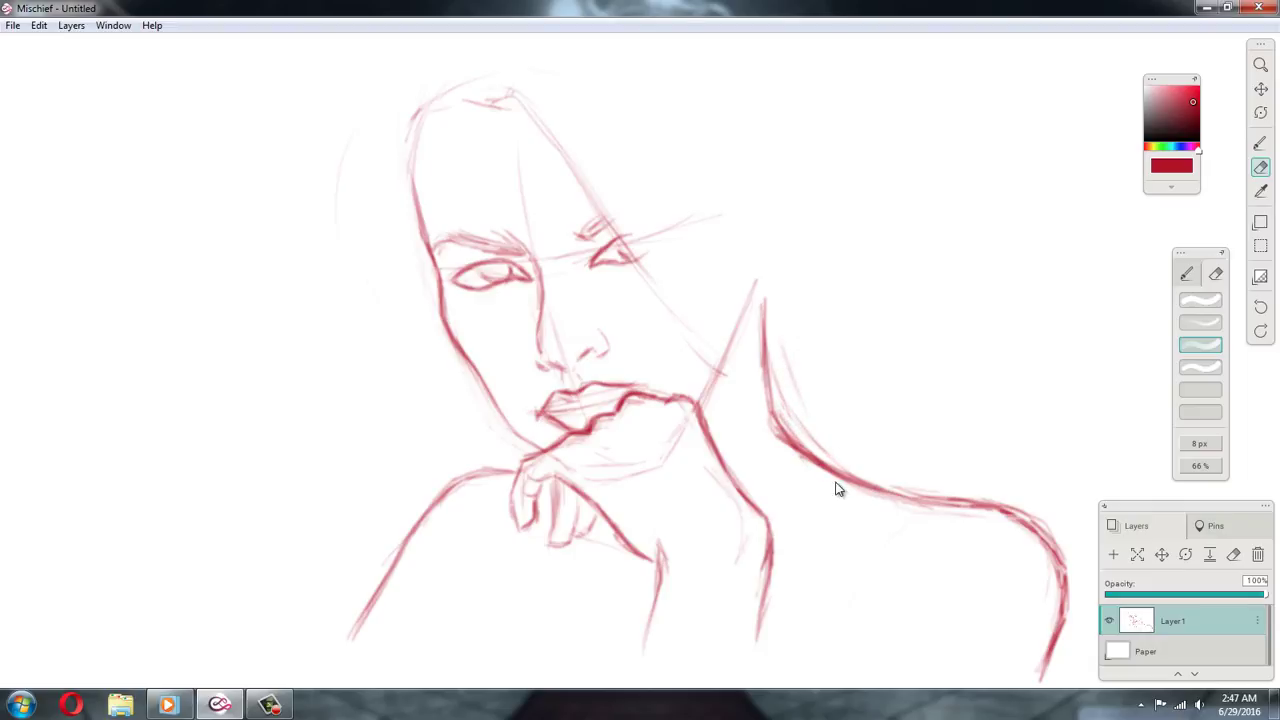
Extend both edges of the forearm further down with the 17 px, 50% brush
key(b)
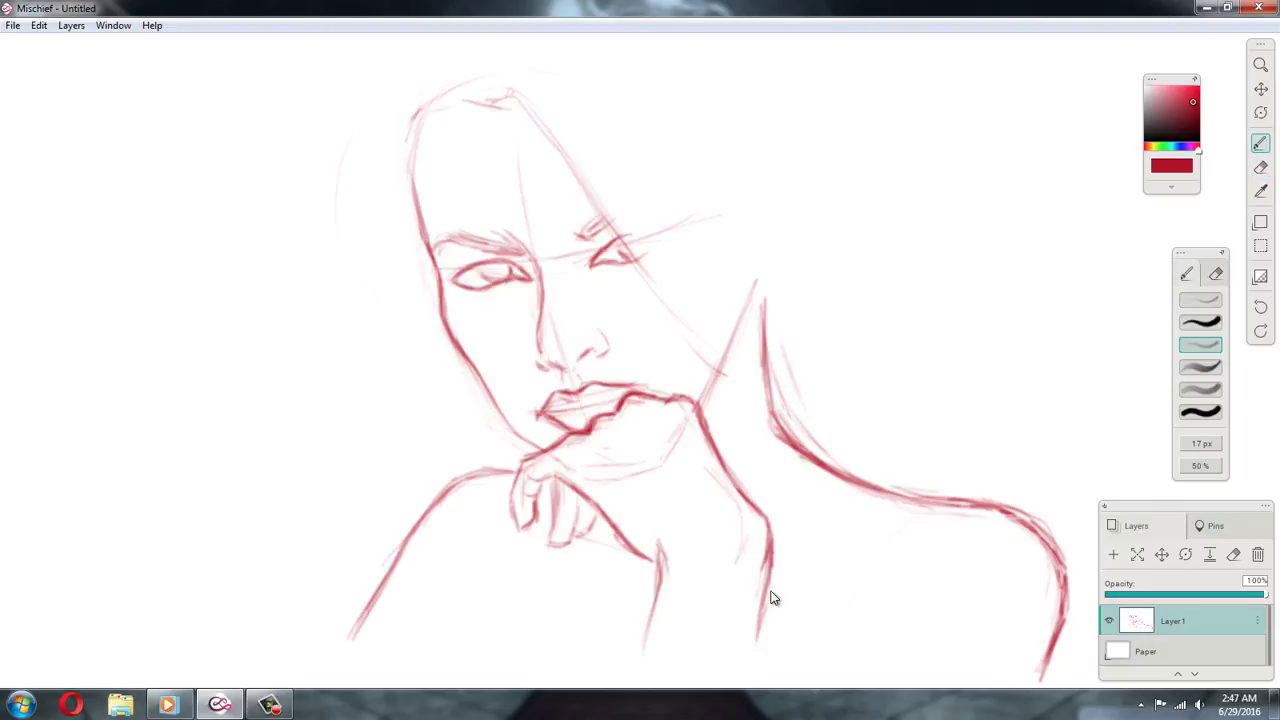
drag(776, 566, 752, 676)
drag(776, 570, 750, 684)
drag(662, 556, 626, 684)
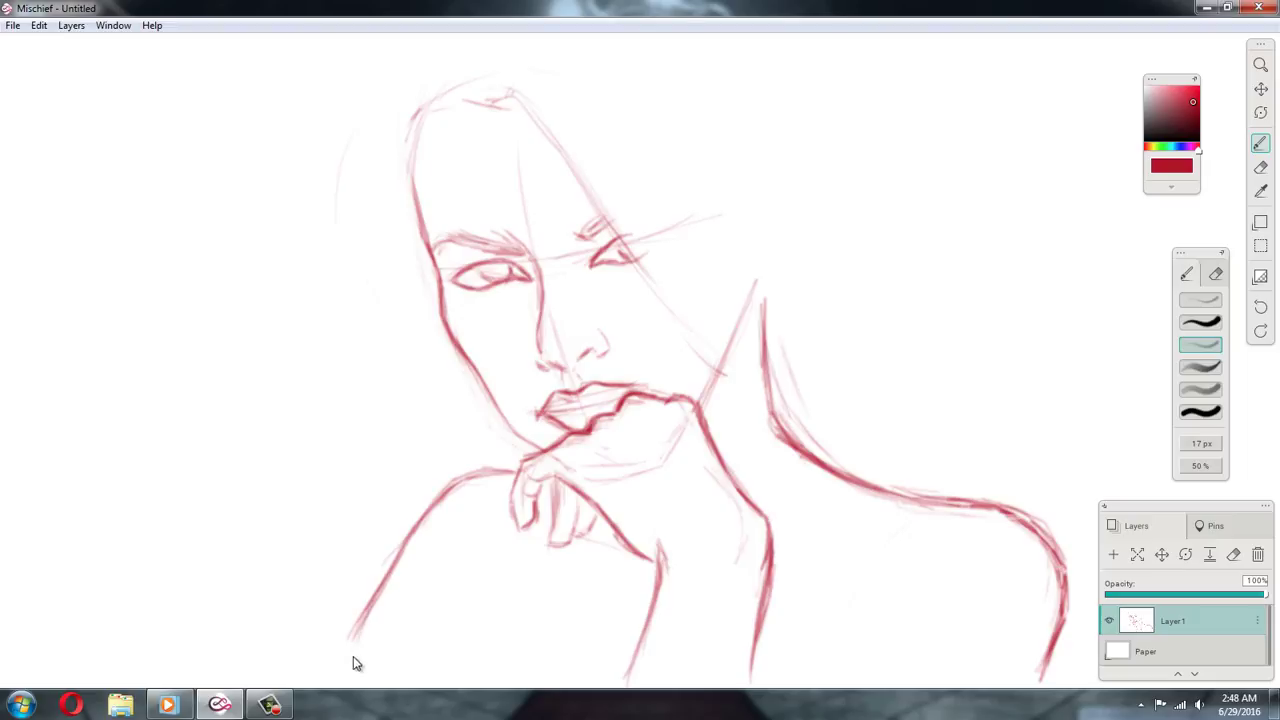
click(1260, 88)
drag(923, 271, 925, 318)
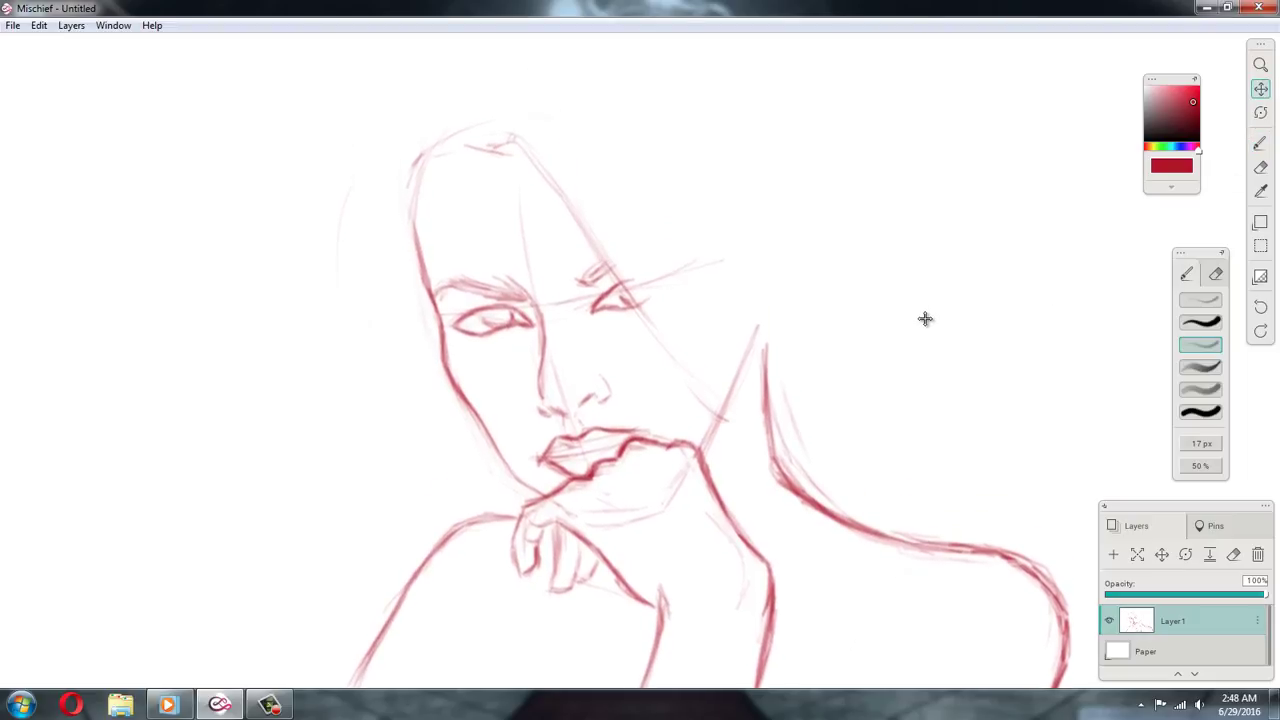
click(1260, 143)
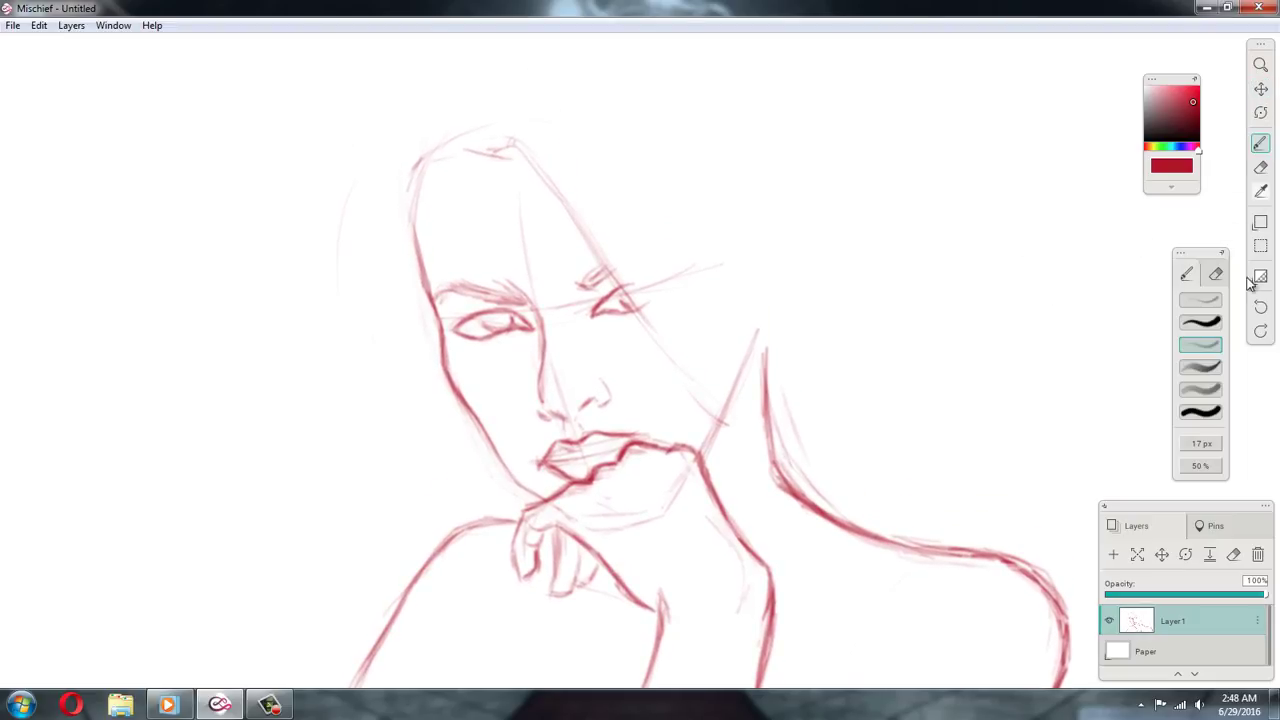
click(1260, 221)
click(1212, 228)
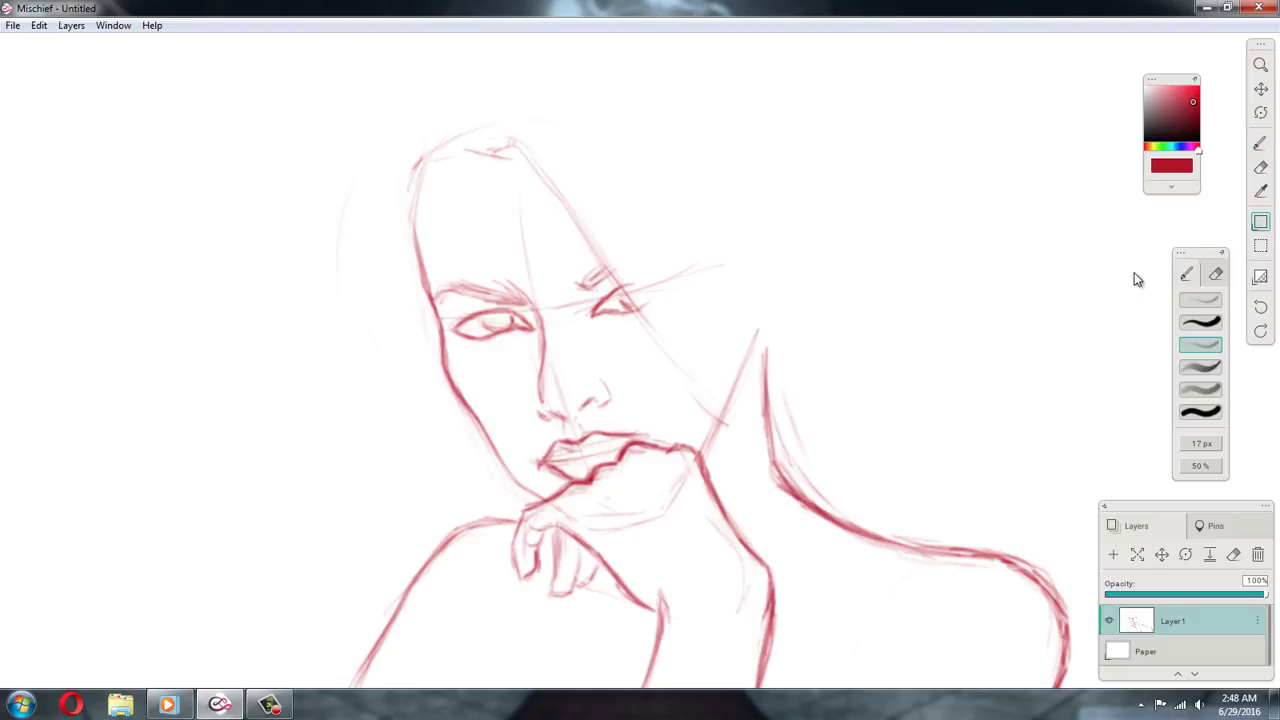
Reduce the brush size to 4 px and add a new layer above the sketch
click(1260, 64)
mouse_move(1039, 270)
mouse_down()
mouse_move(1004, 278)
mouse_move(913, 260)
mouse_move(886, 237)
mouse_up()
click(1260, 88)
click(1260, 221)
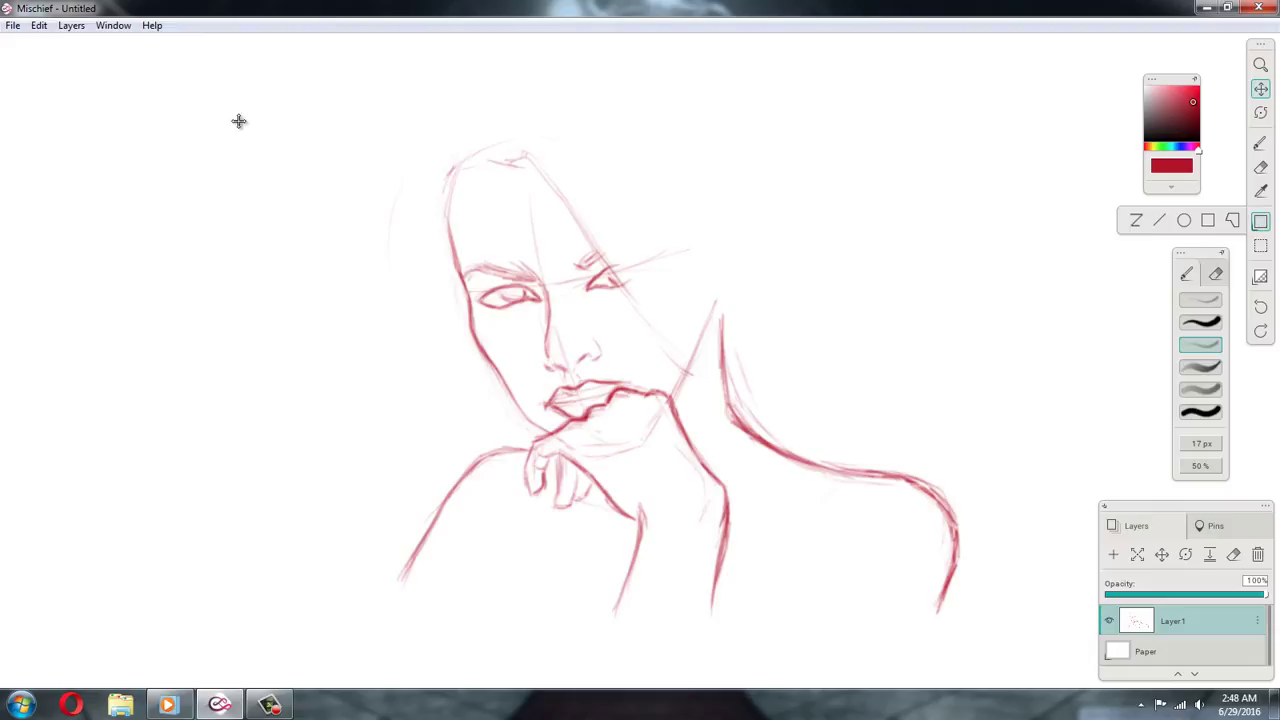
click(1208, 221)
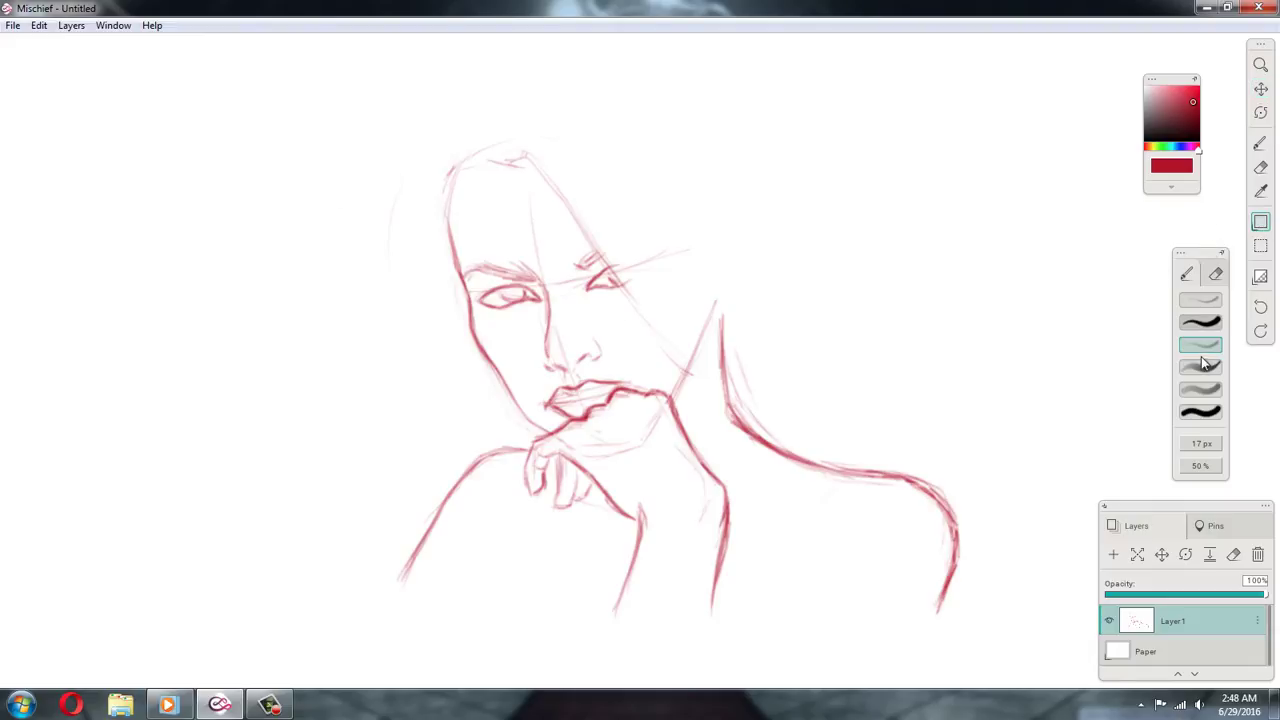
click(1200, 443)
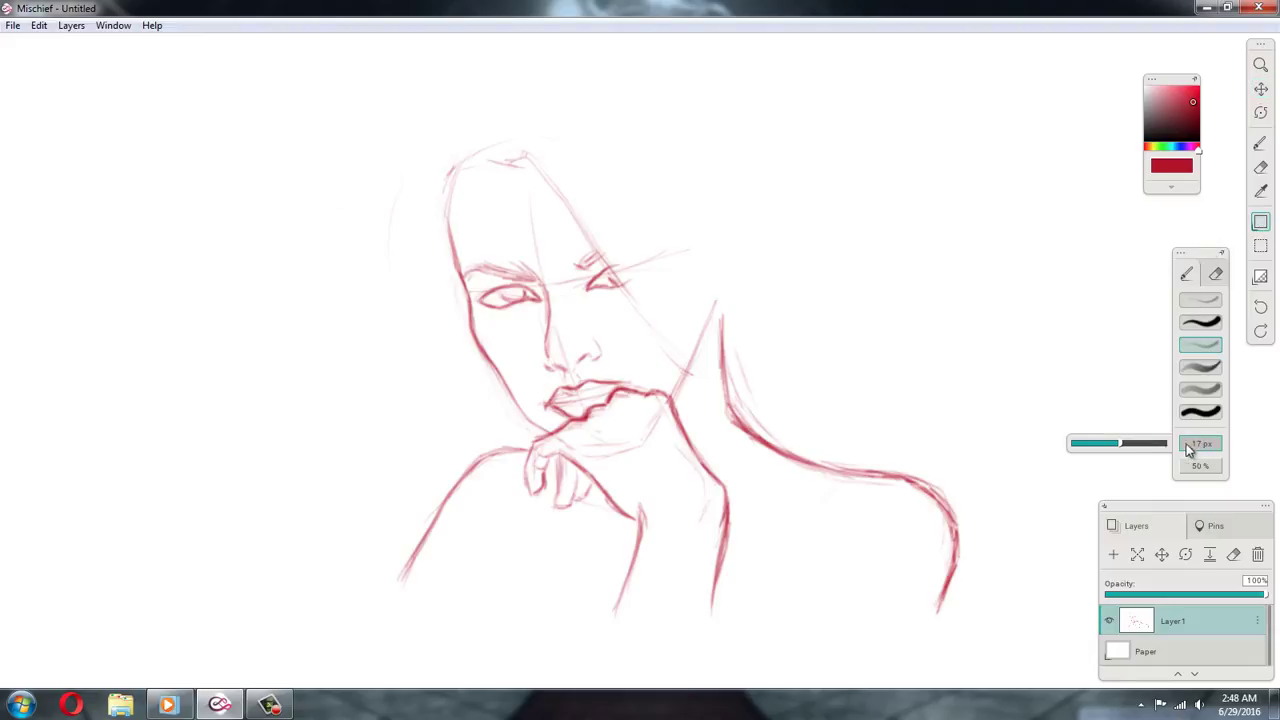
click(1092, 445)
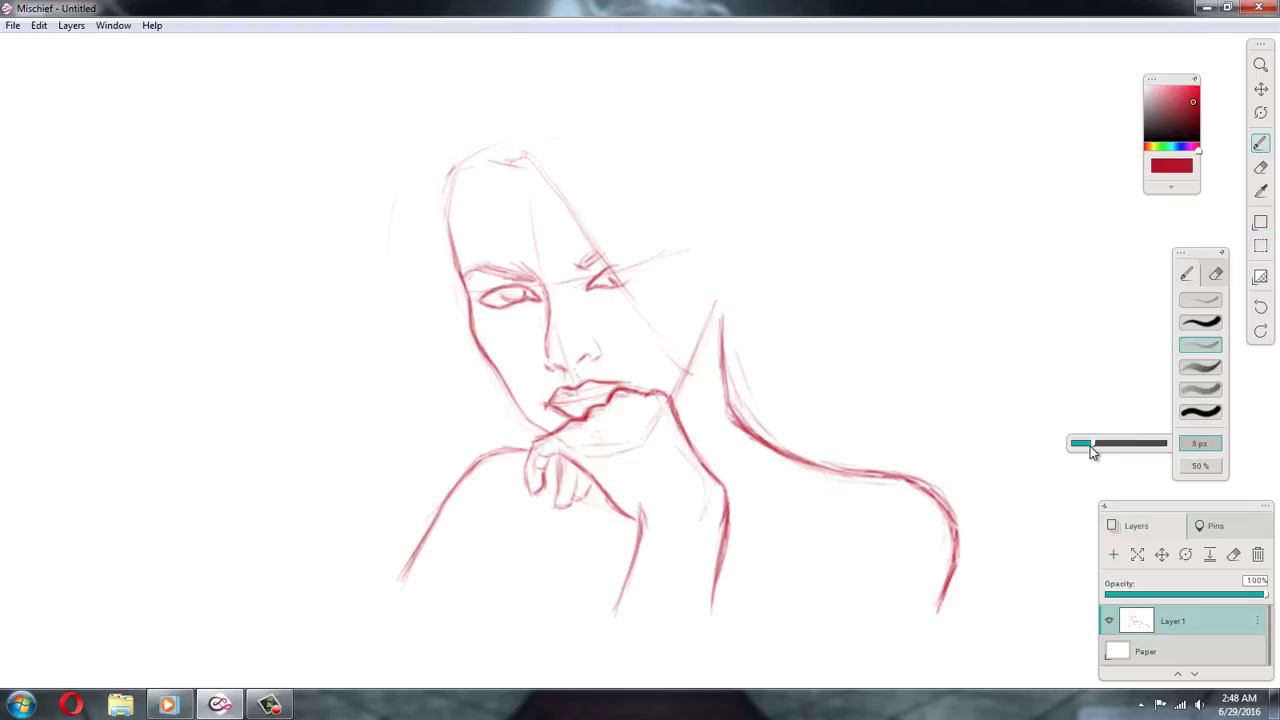
click(1114, 556)
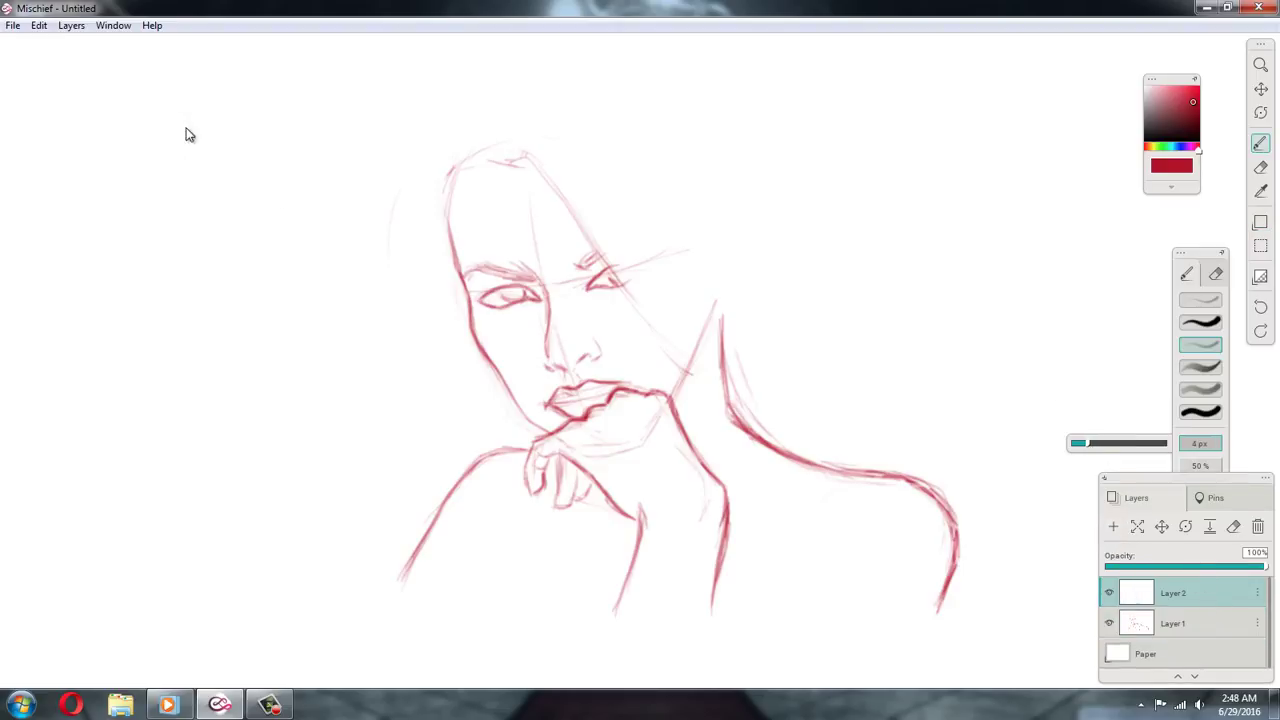
Draw a rectangular frame around the portrait on Layer 2, lowering its upper edge to just above the head
drag(212, 110, 665, 370)
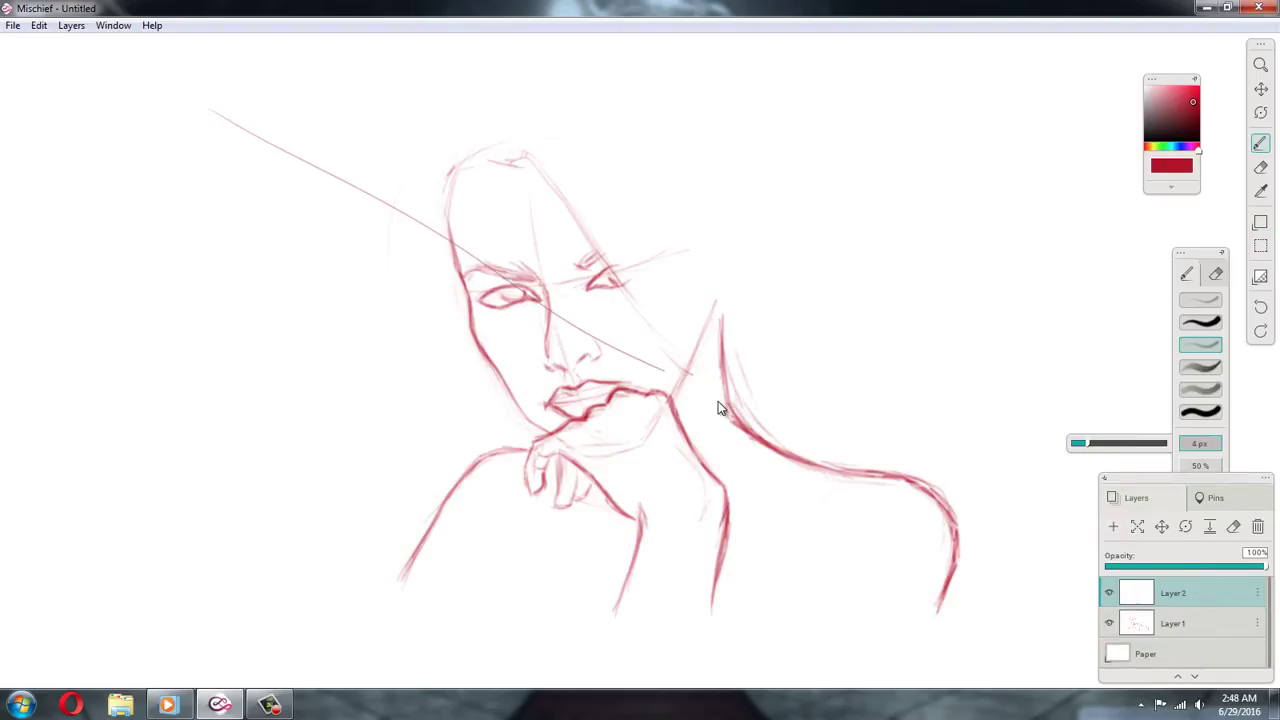
click(1260, 307)
click(1260, 223)
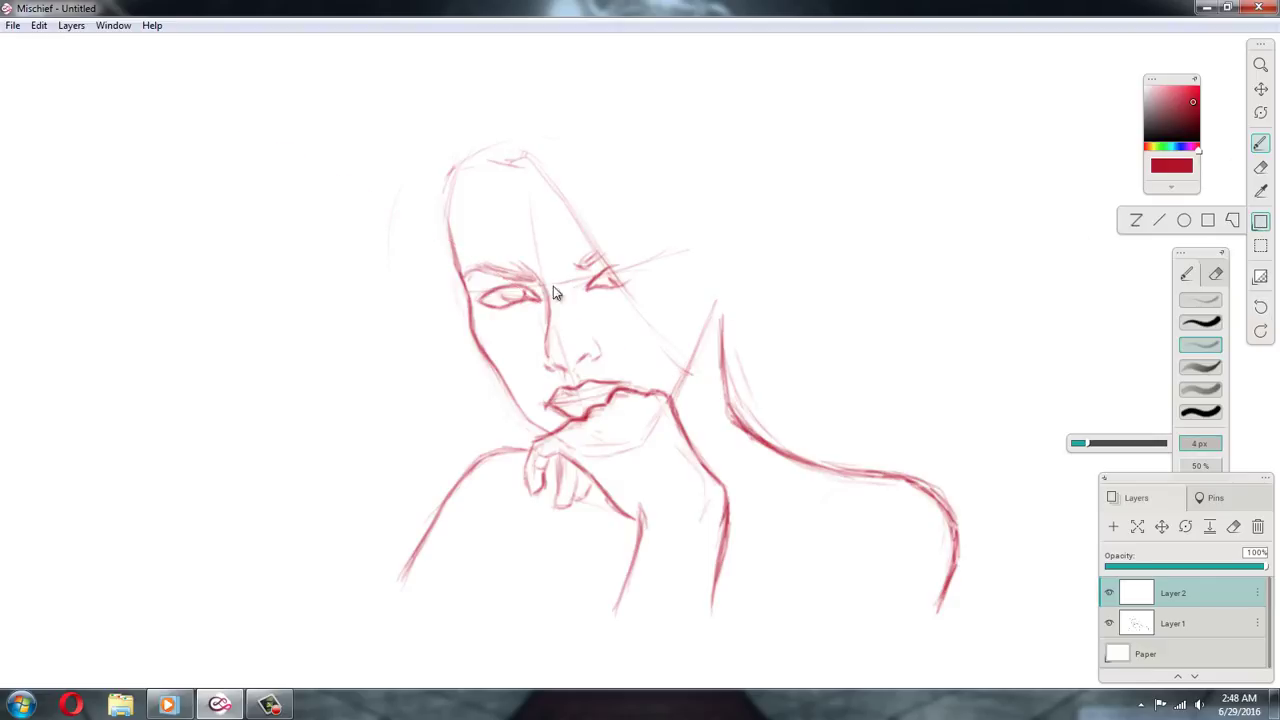
click(1207, 222)
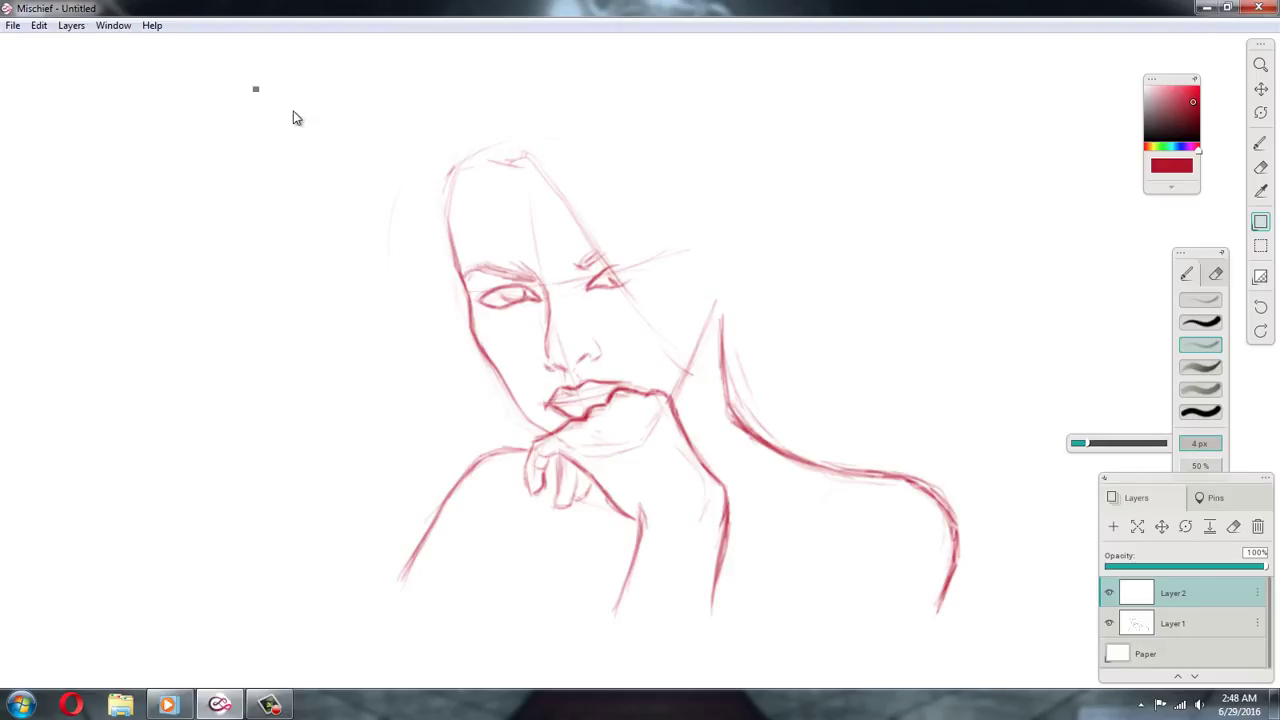
mouse_move(293, 118)
mouse_down()
mouse_move(925, 490)
mouse_move(949, 555)
mouse_move(983, 582)
mouse_move(940, 588)
mouse_move(969, 586)
mouse_up()
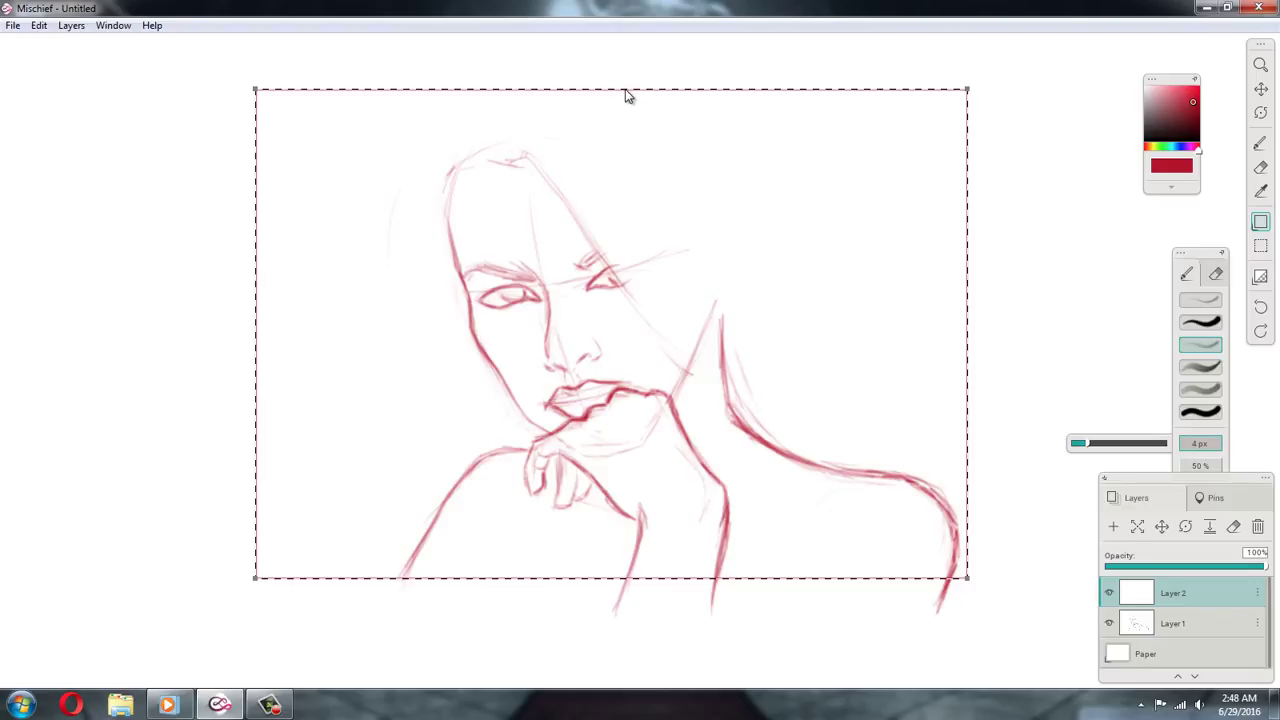
drag(967, 89, 970, 116)
drag(863, 211, 866, 235)
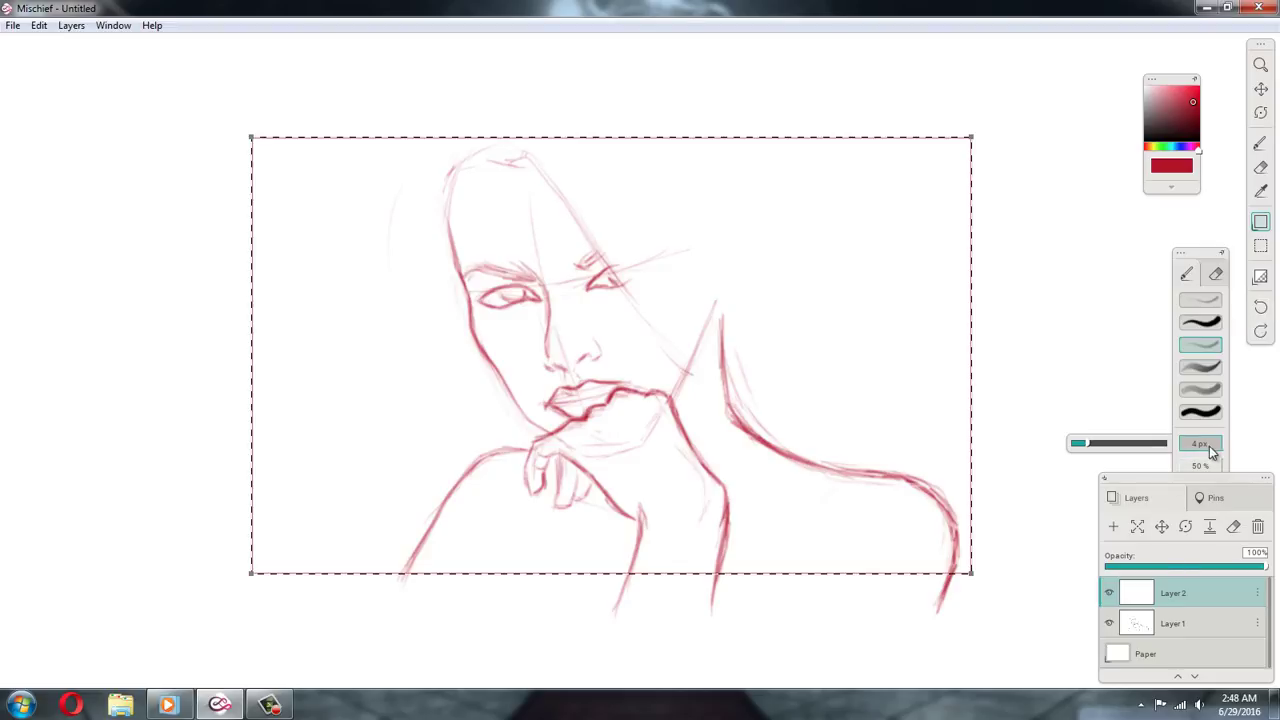
mouse_move(1205, 446)
key(b)
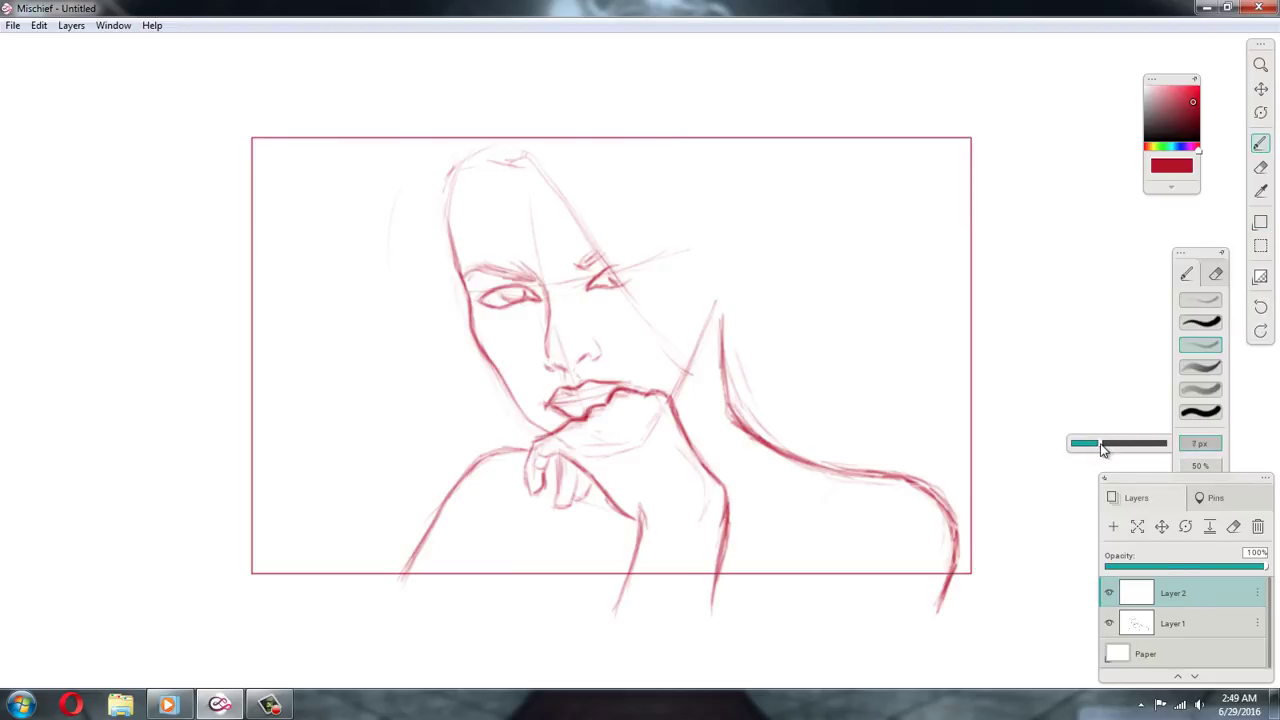
Set the brush size to 13 px and make Layer 1 the active layer, with the portrait enlarged inside the frame
drag(1099, 447, 1117, 449)
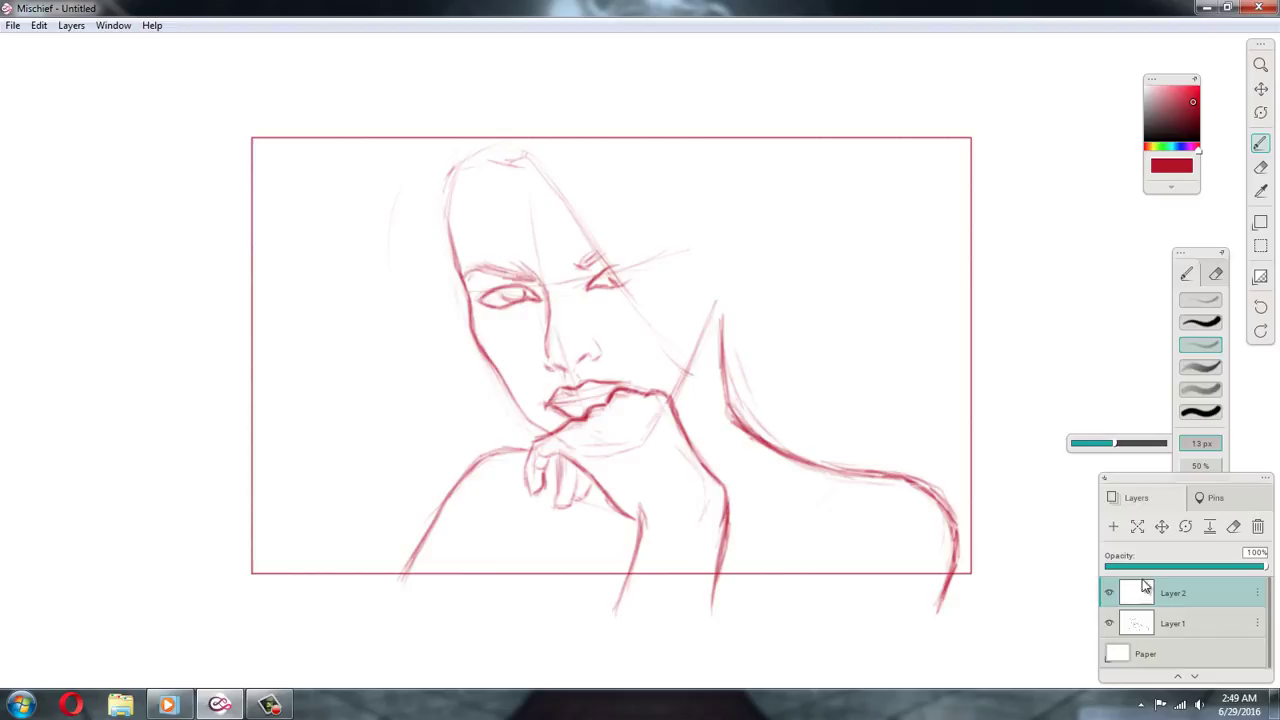
click(1254, 65)
drag(953, 291, 982, 269)
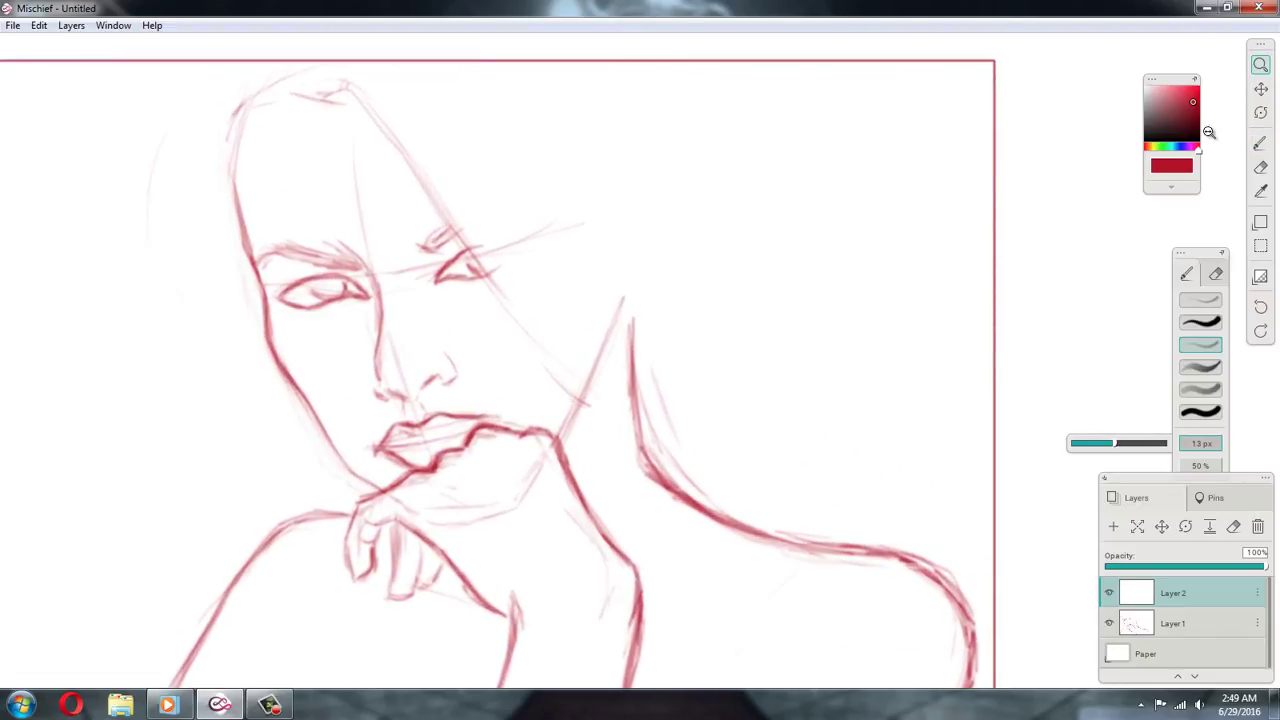
click(1262, 91)
mouse_move(864, 319)
mouse_down()
mouse_move(1077, 343)
mouse_move(1060, 323)
mouse_up()
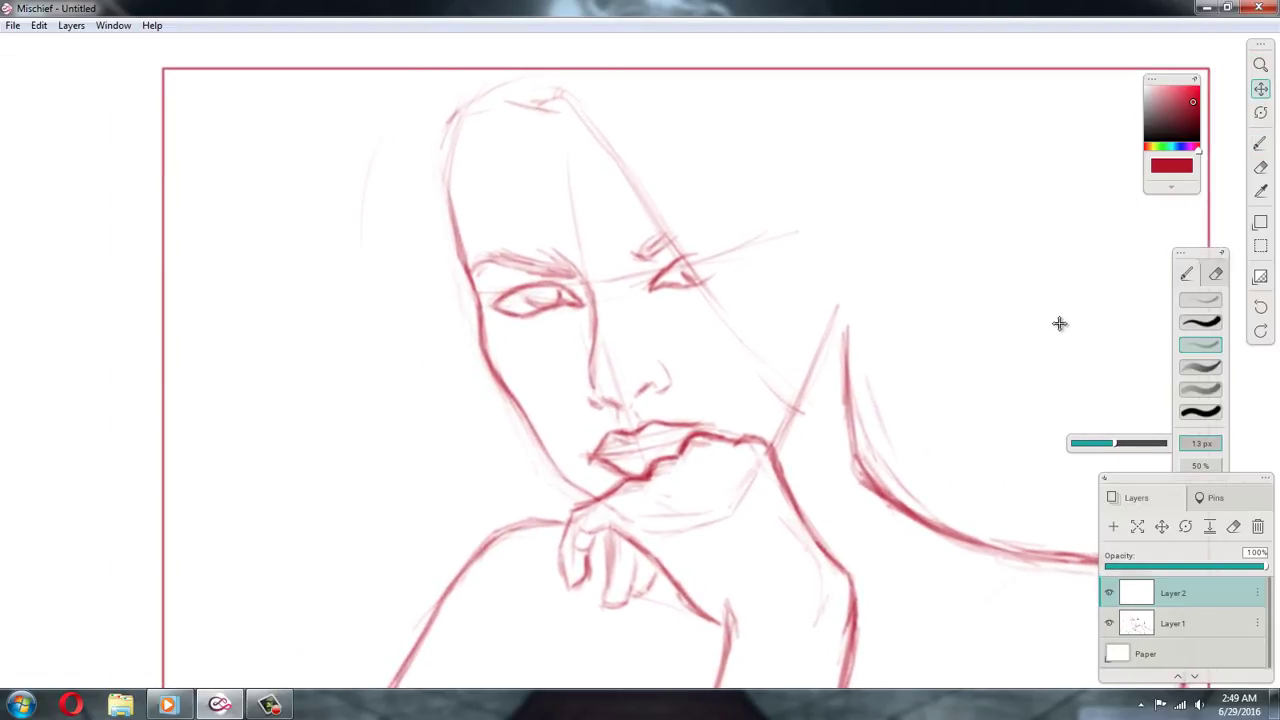
click(1262, 146)
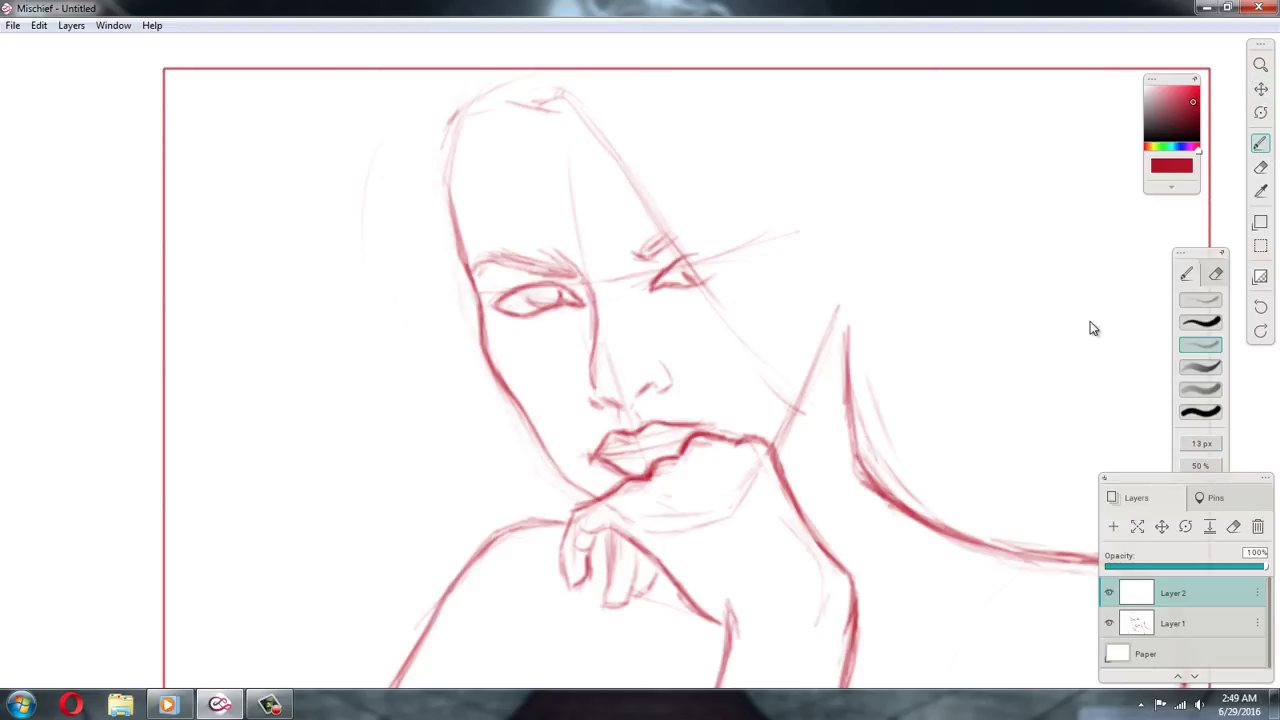
click(1104, 479)
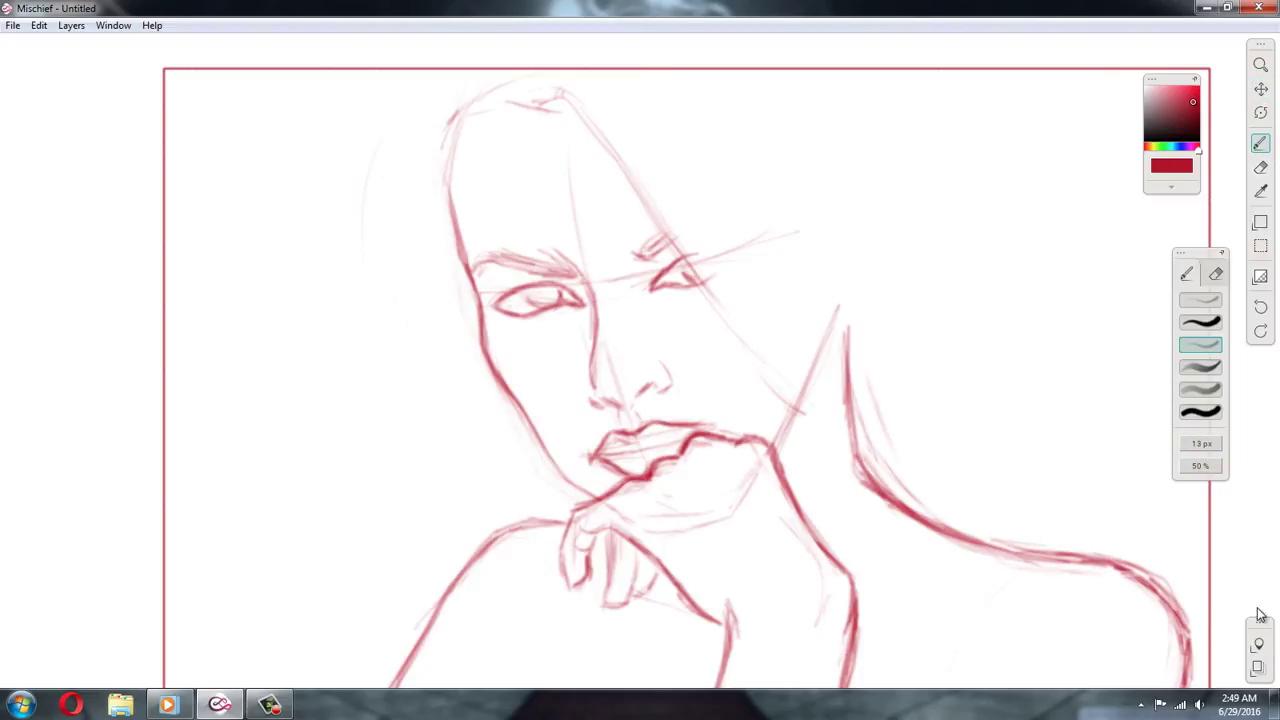
click(1258, 667)
click(1172, 624)
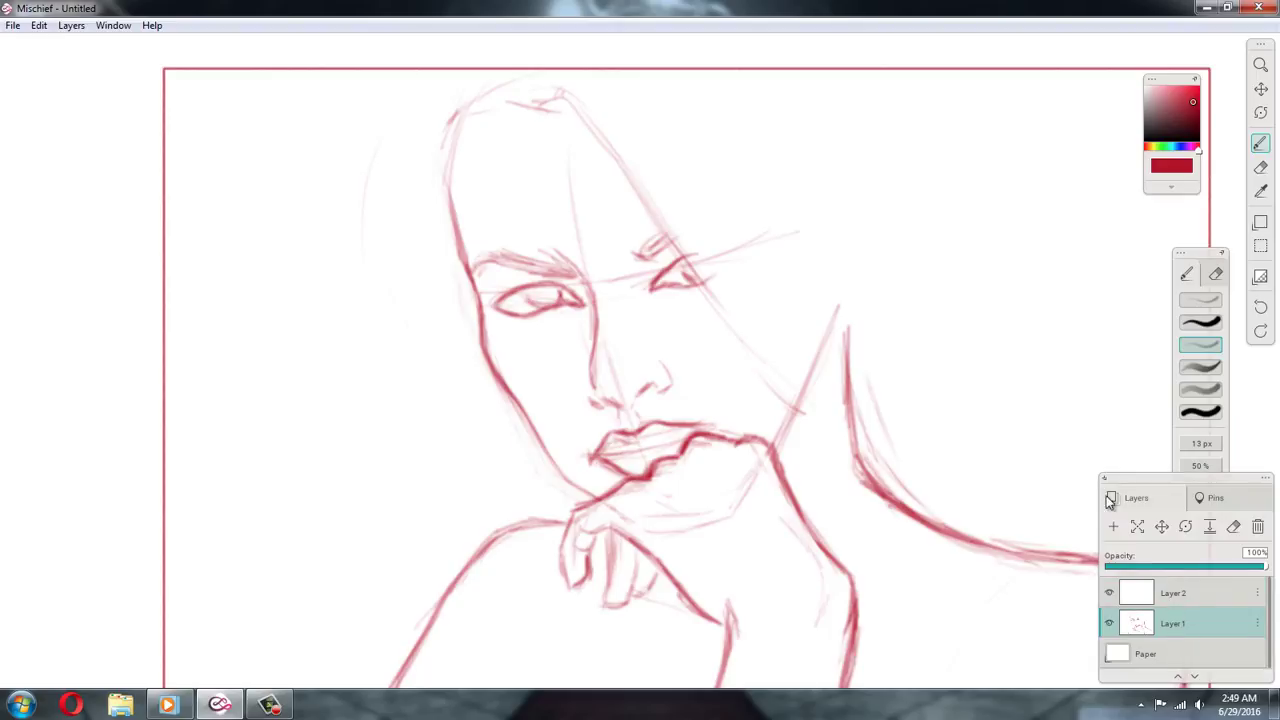
click(1106, 480)
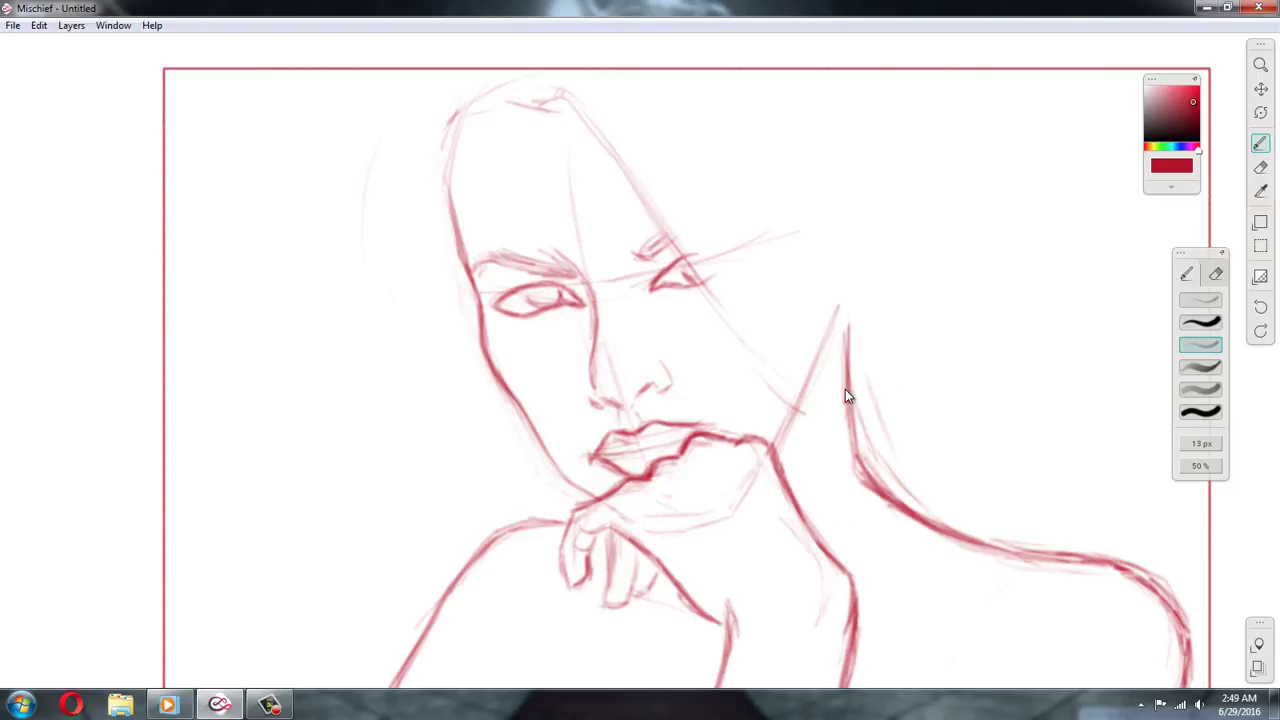
Darken and reshape the right neck line and strengthen the jaw line rising from the hand toward the ear
drag(846, 320, 830, 445)
mouse_move(841, 384)
mouse_down()
mouse_move(844, 459)
mouse_move(874, 491)
mouse_up()
drag(842, 412, 880, 498)
drag(838, 330, 842, 400)
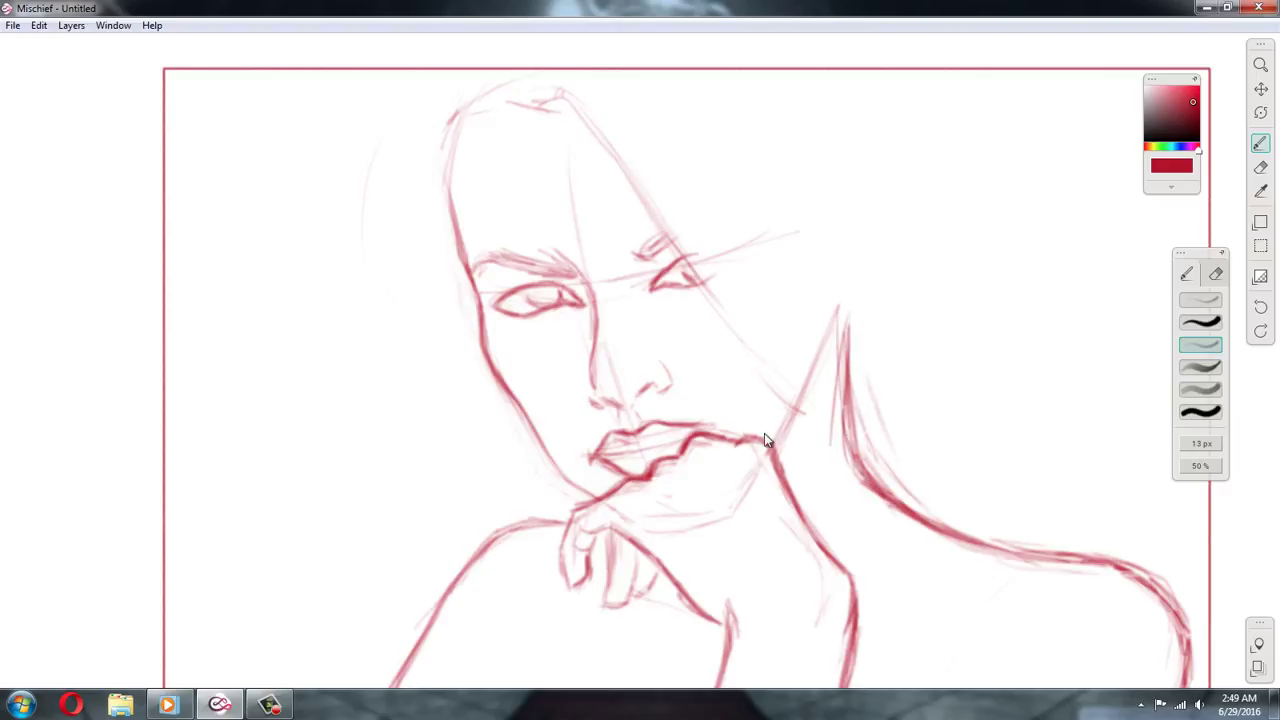
drag(779, 440, 814, 391)
mouse_move(775, 446)
mouse_down()
mouse_move(808, 391)
mouse_move(829, 304)
mouse_move(814, 390)
mouse_move(778, 437)
mouse_up()
drag(843, 336, 847, 440)
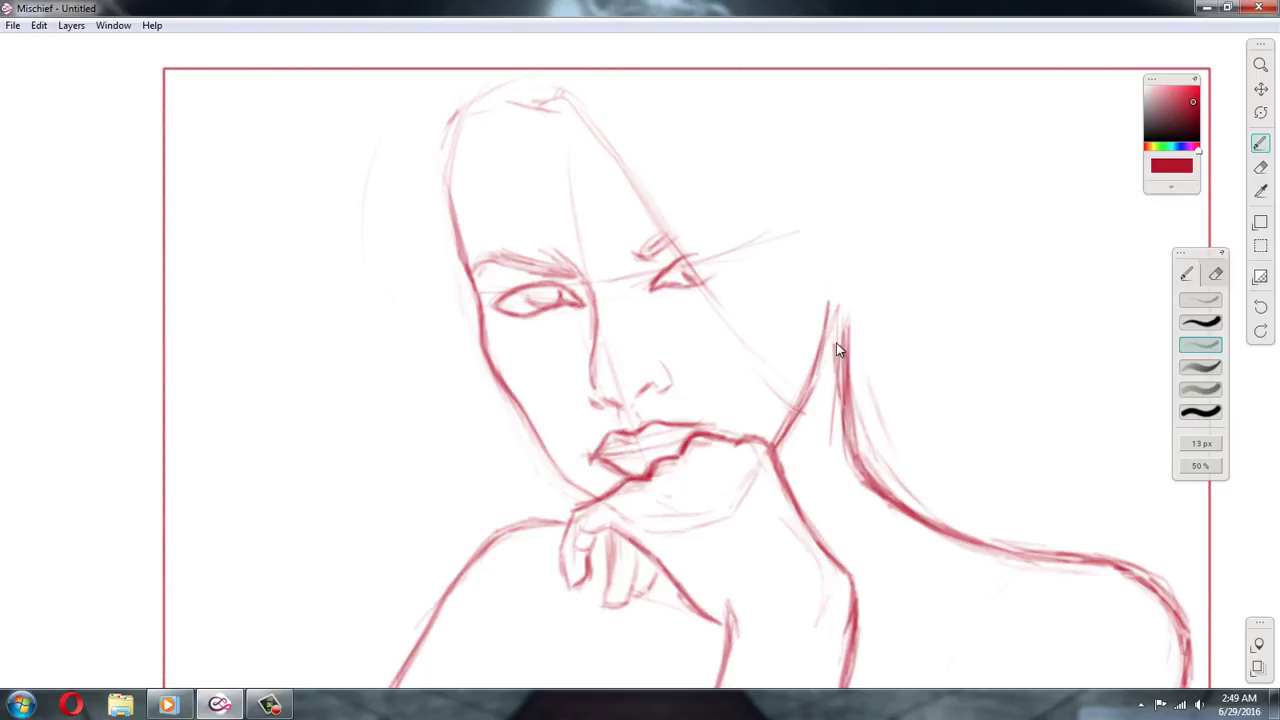
mouse_move(841, 347)
mouse_down()
mouse_move(869, 483)
mouse_move(845, 414)
mouse_up()
Trim the outer side of the neck line and the tip of the jaw line with the 8 px, 66% eraser
key(e)
mouse_move(849, 299)
mouse_down()
mouse_move(868, 452)
mouse_move(857, 434)
mouse_up()
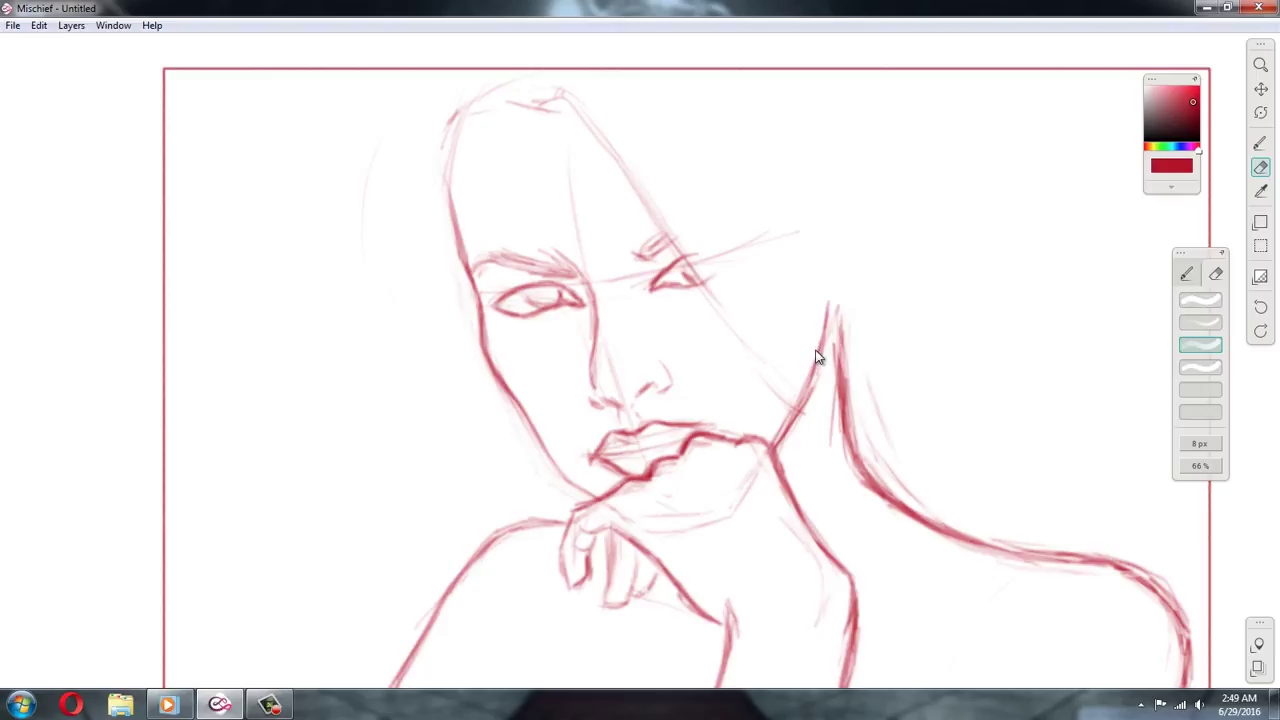
drag(829, 302, 816, 342)
Draw the parting line between the lips and darken the lip outline using the 13 px, 50% brush, cleaning its edges with the eraser
key(b)
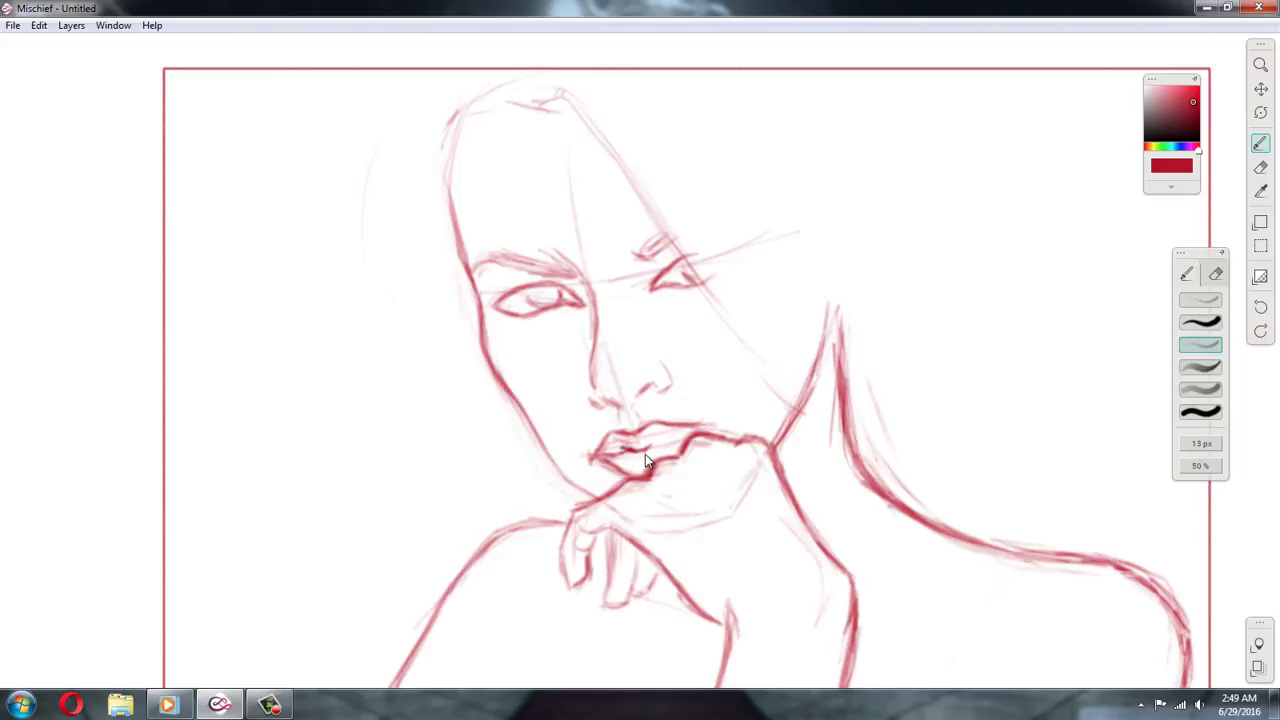
drag(650, 445, 700, 441)
key(e)
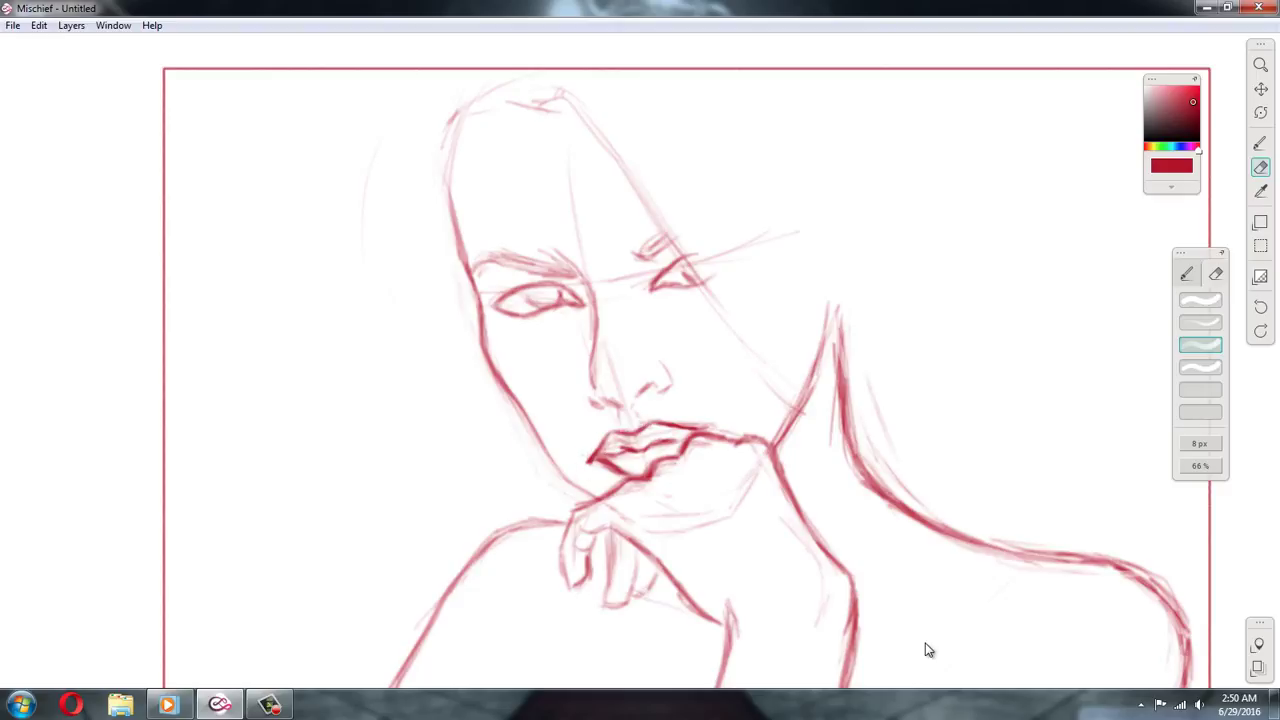
Darken the eyelids of both eyes, add the iris and pupil to the fully visible eye, and trim the lid edges
key(b)
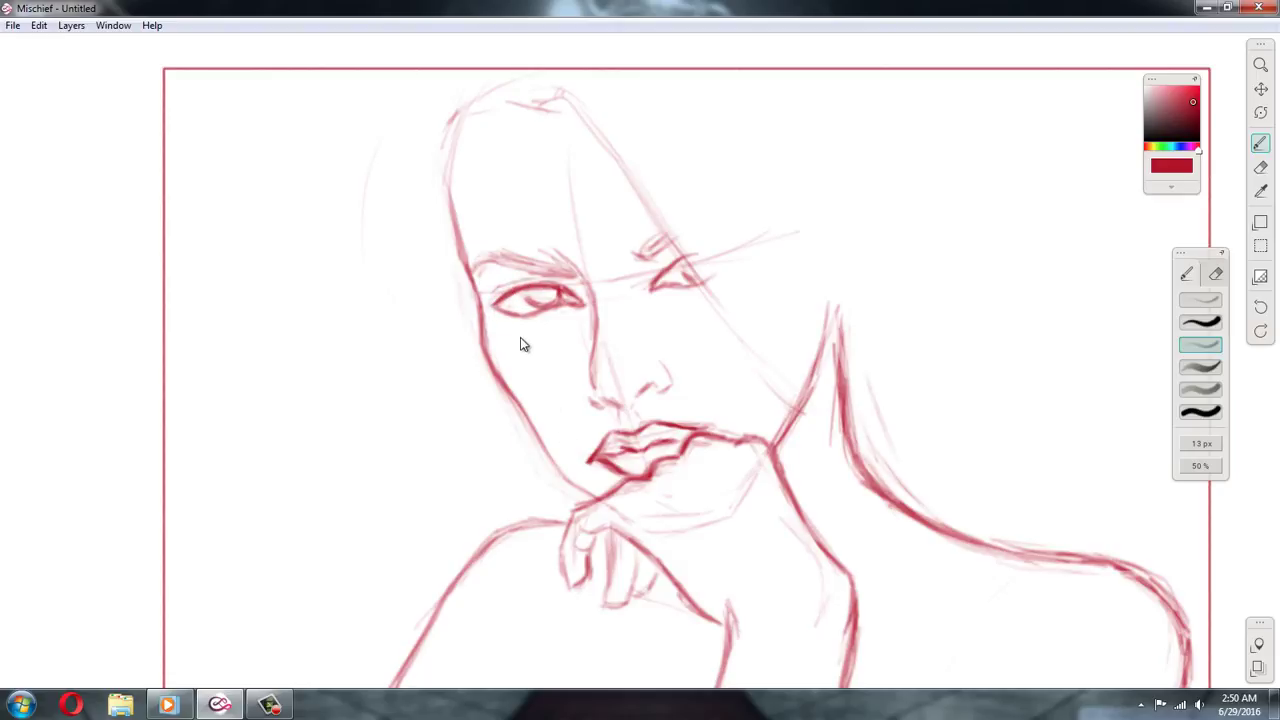
mouse_move(541, 280)
mouse_down()
mouse_move(502, 283)
mouse_move(545, 287)
mouse_up()
drag(658, 270, 670, 258)
drag(548, 295, 532, 293)
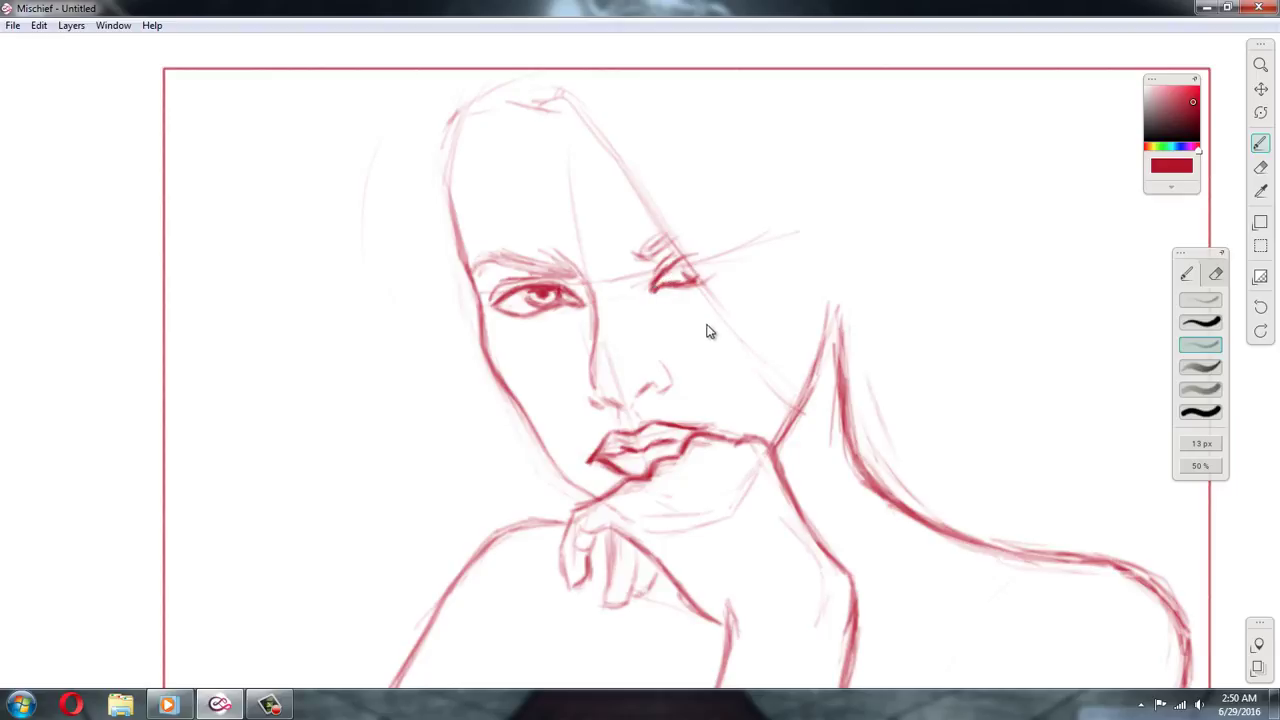
key(e)
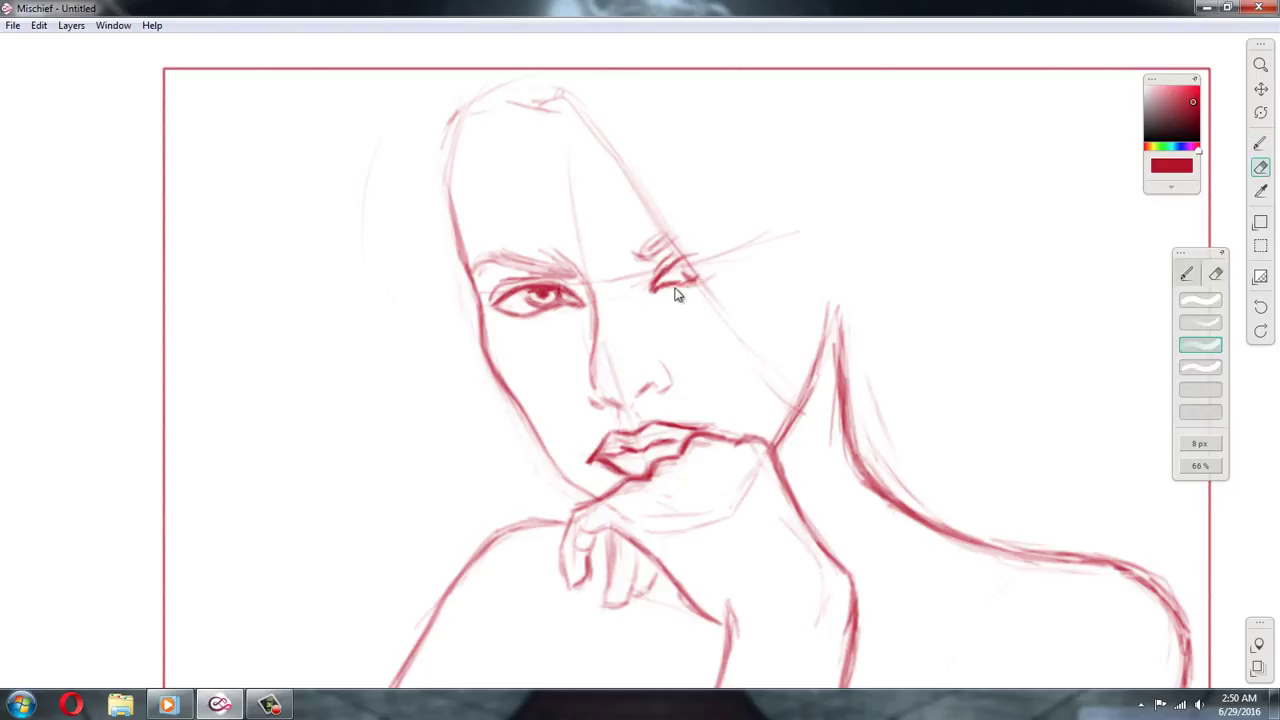
key(b)
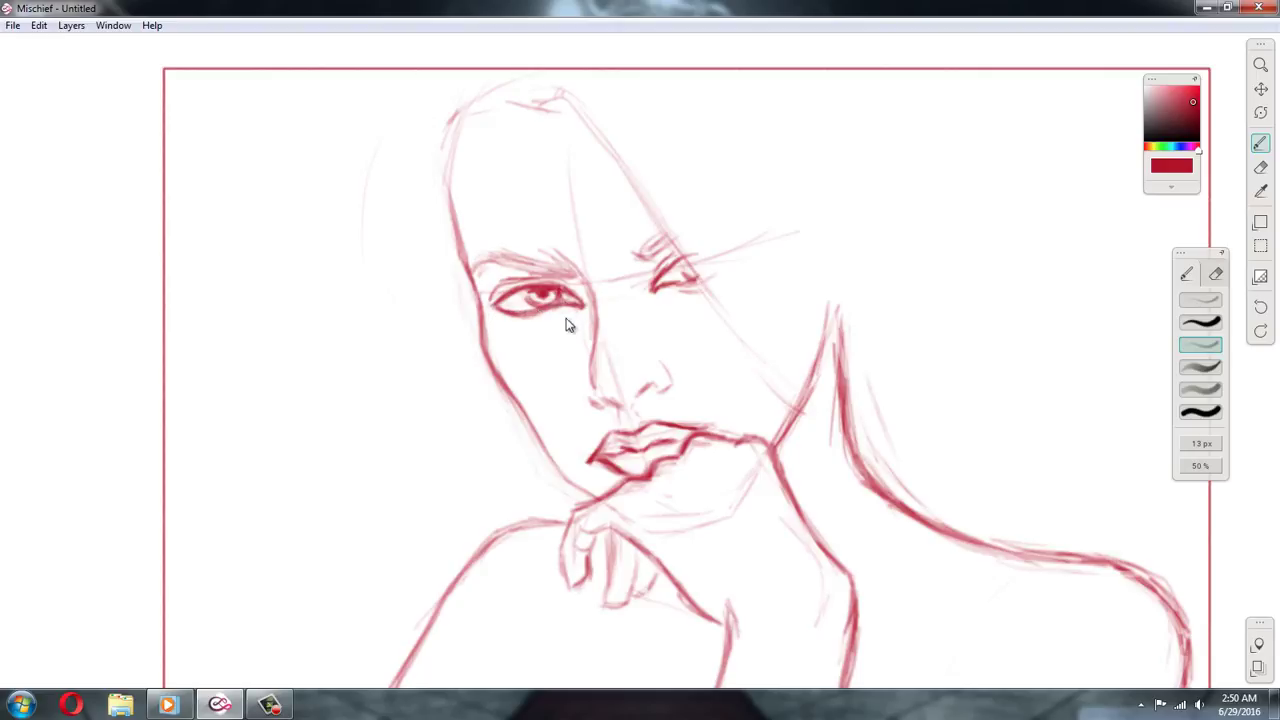
key(e)
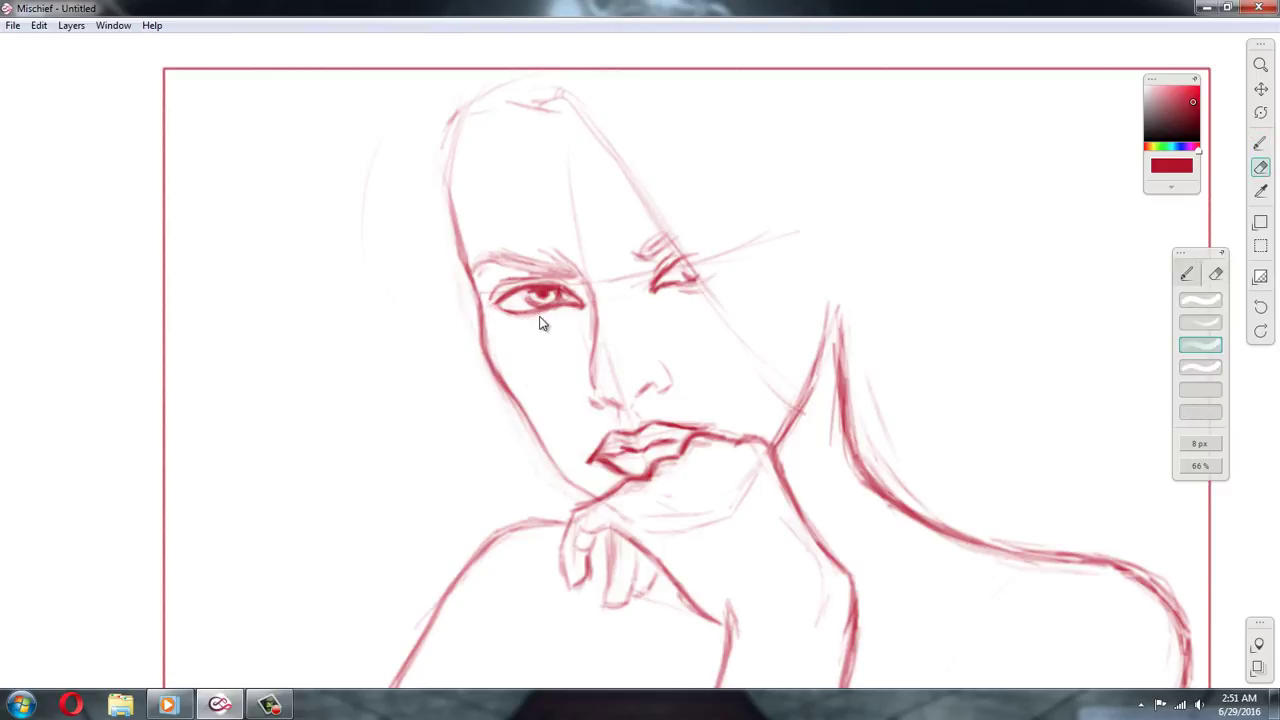
Strengthen the nose bridge line from the inner brow down toward the nose tip
key(b)
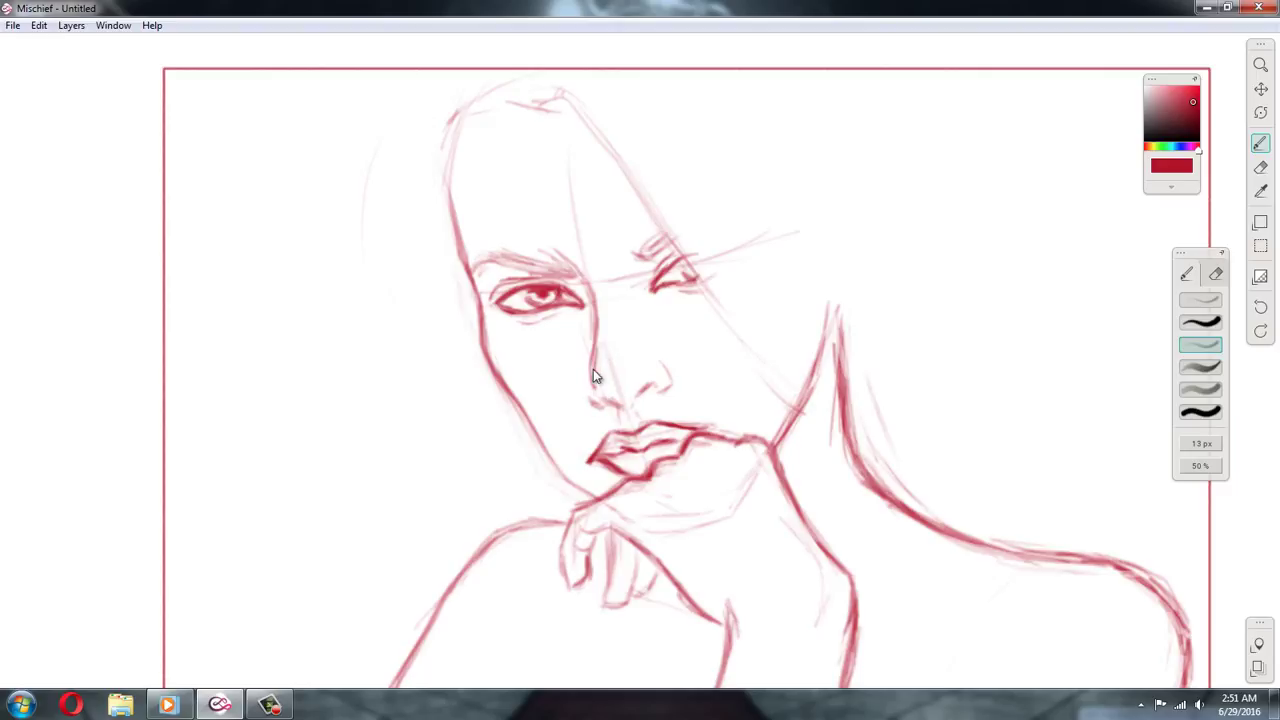
drag(596, 309, 593, 379)
key(e)
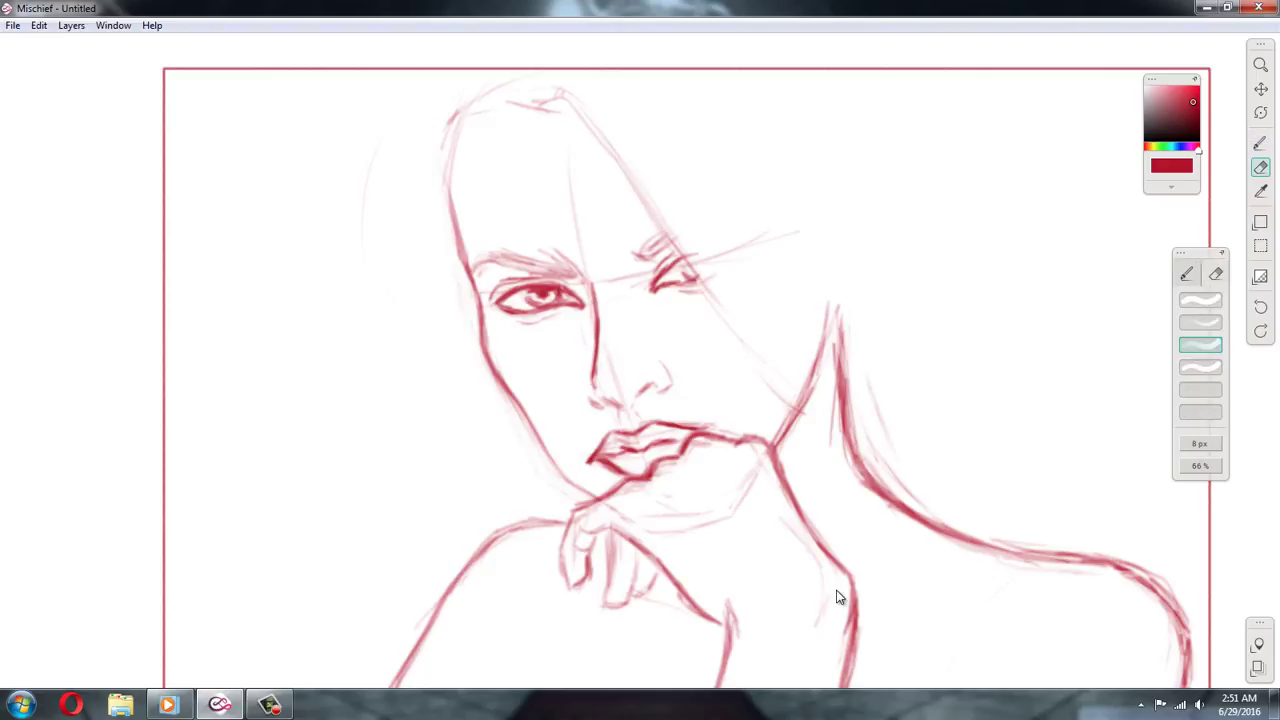
Redraw the outer forehead contour from the hairline to the brow and erase the stray lines along its outer edge
key(b)
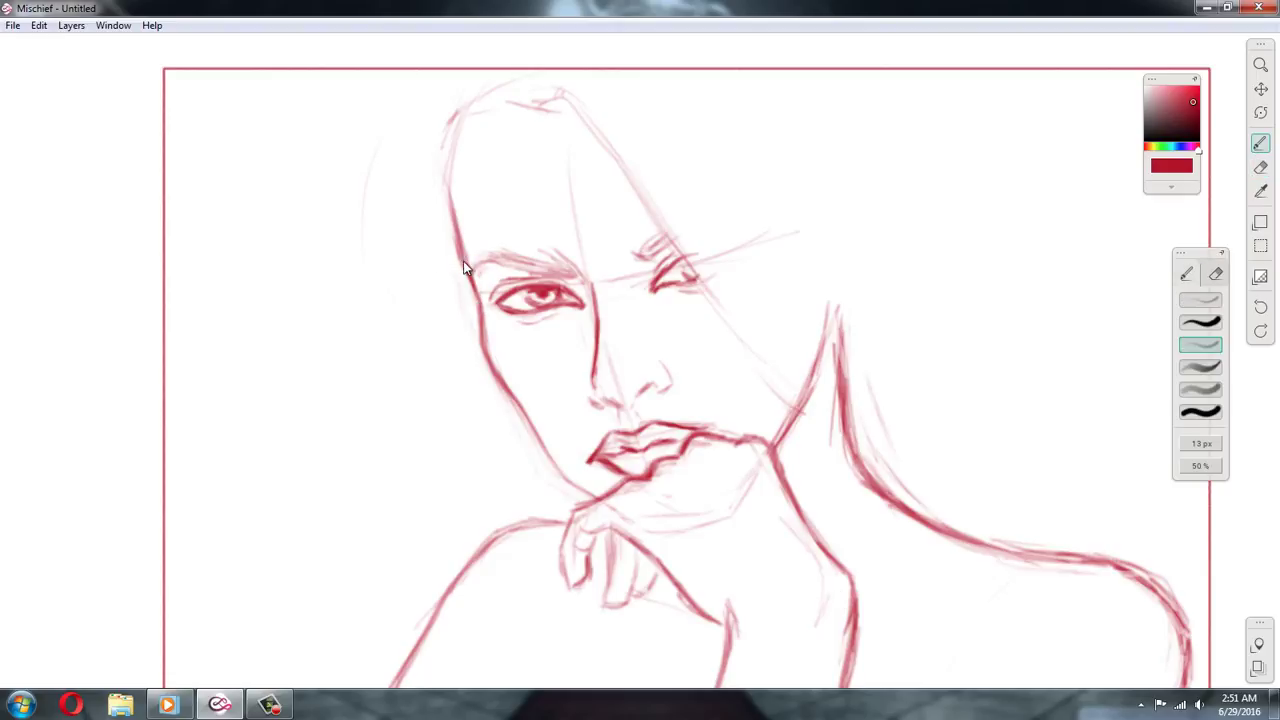
mouse_move(451, 140)
mouse_down()
mouse_move(453, 215)
mouse_move(454, 135)
mouse_up()
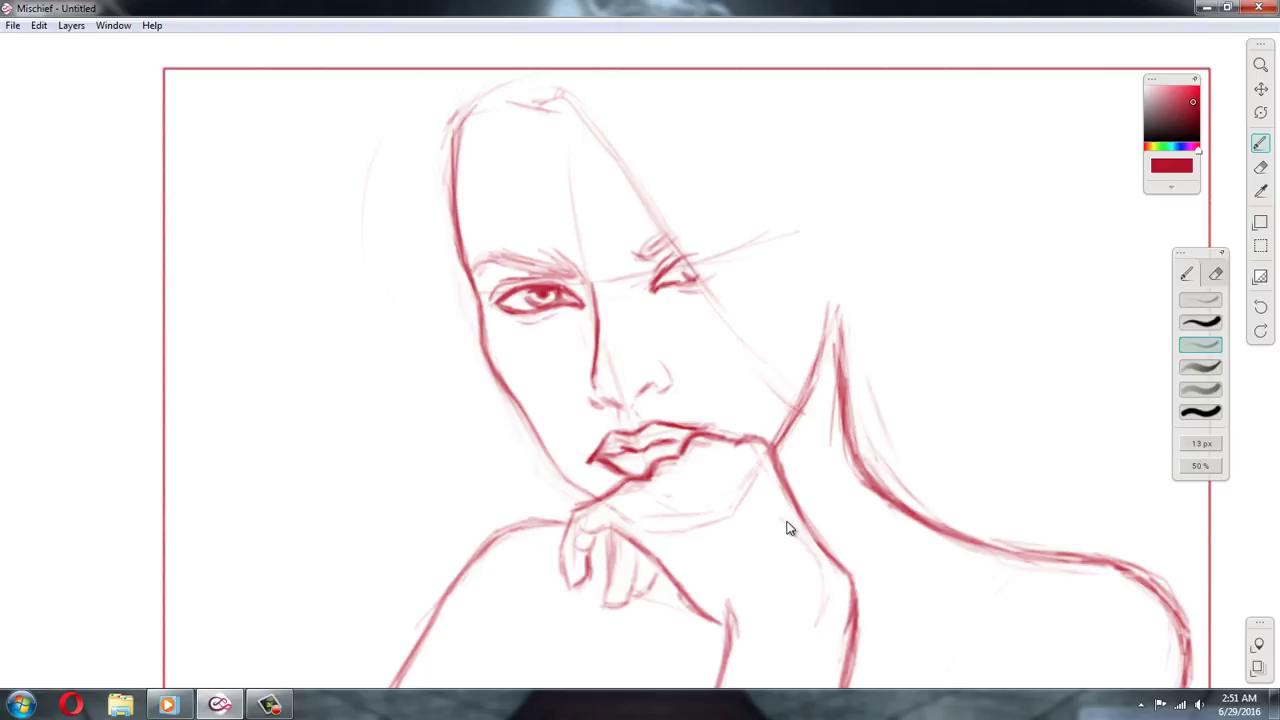
key(e)
drag(459, 97, 453, 256)
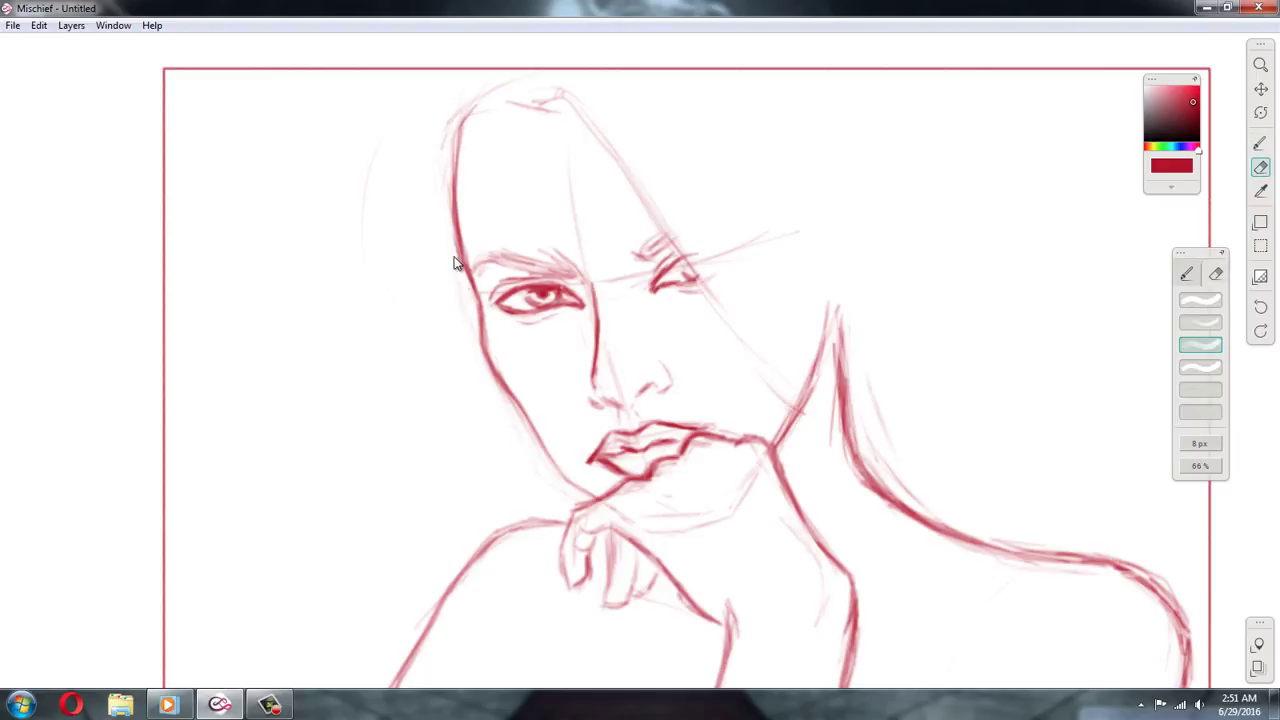
drag(450, 188, 454, 233)
Darken both nostrils and the underside of the nose, joining the bridge line to the nose tip and adding a light nostril-wing line
key(b)
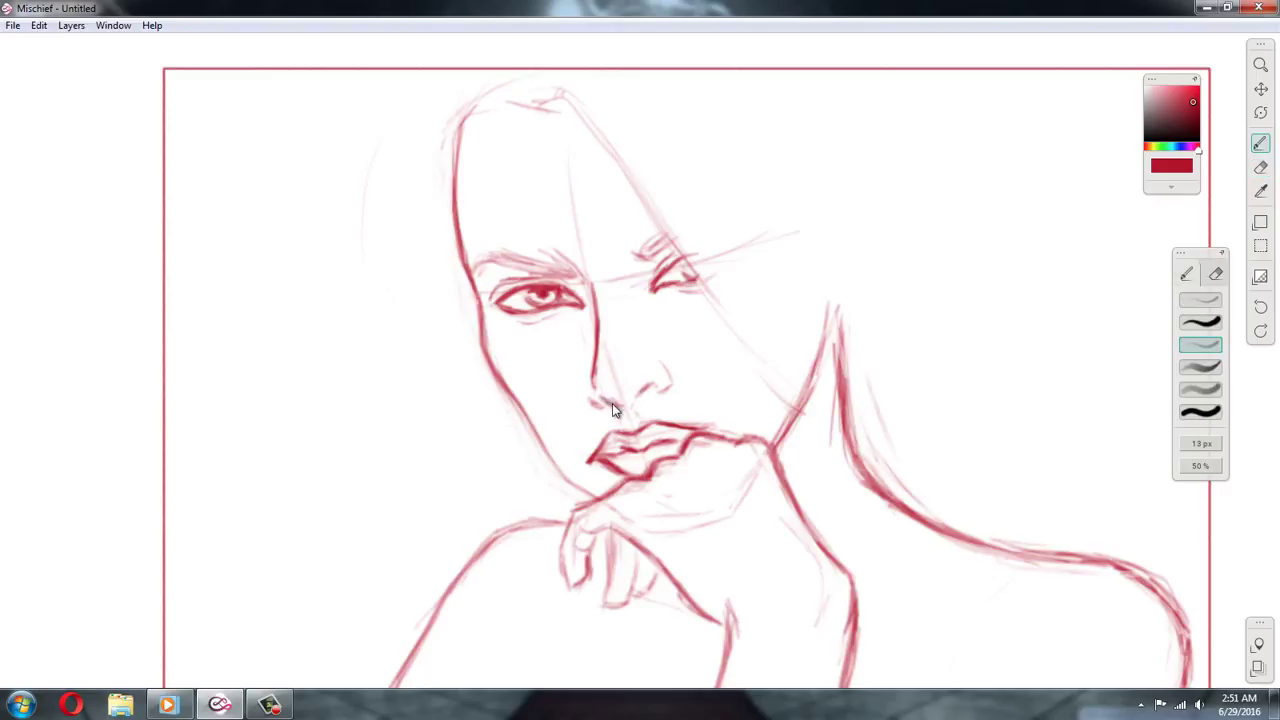
drag(600, 401, 625, 407)
drag(653, 386, 640, 398)
key(e)
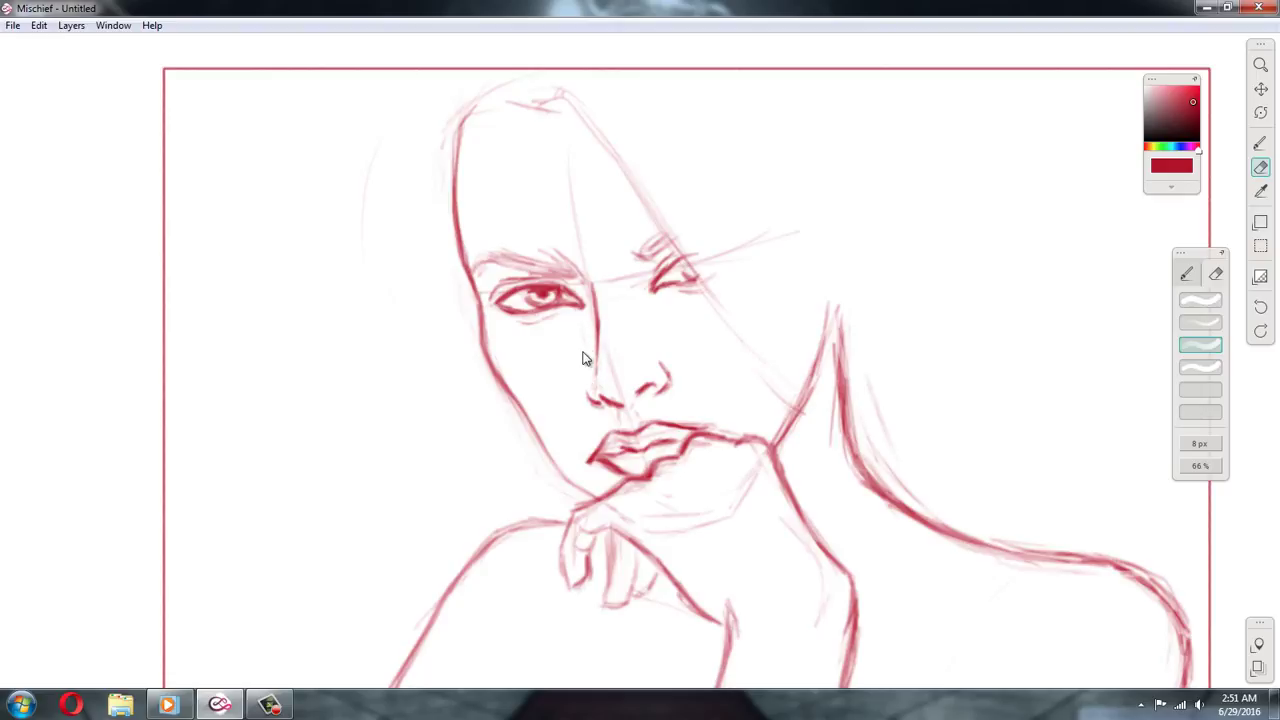
key(b)
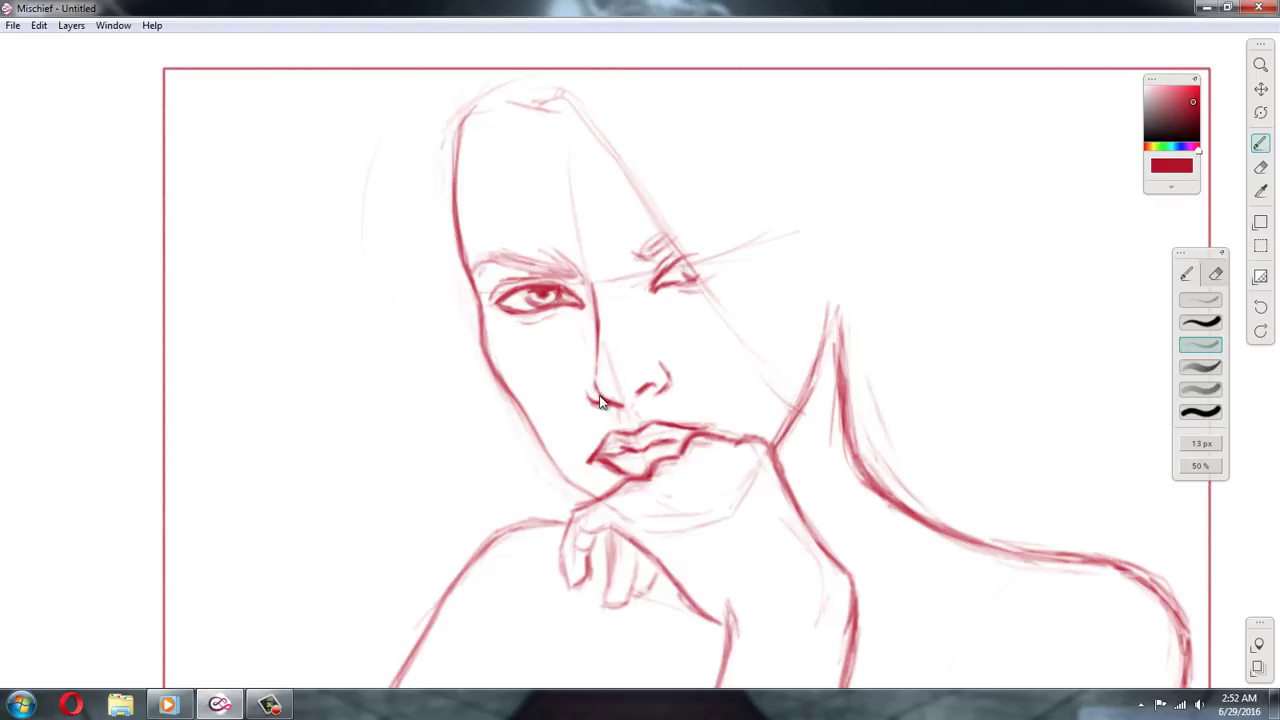
drag(600, 402, 598, 355)
drag(629, 363, 635, 384)
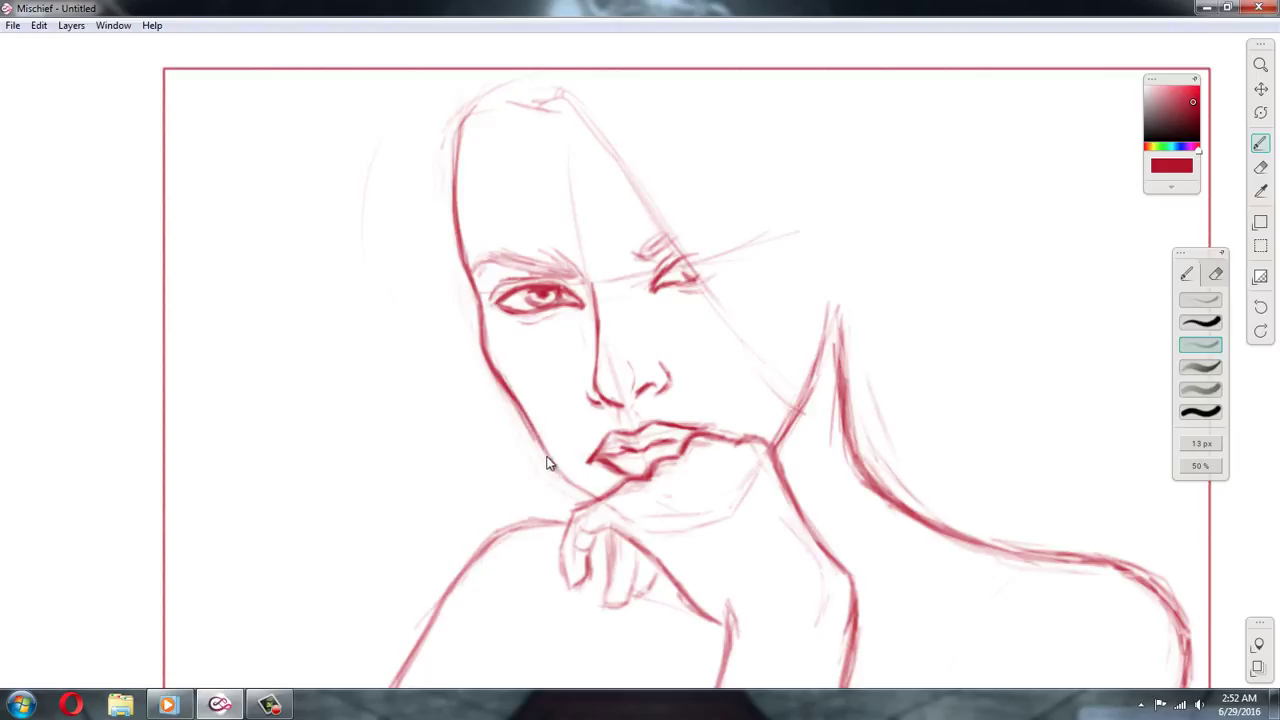
Extend the dark cheek contour down to the chin, trim it with the eraser, and darken the brow over the fully visible eye
drag(530, 429, 584, 496)
key(e)
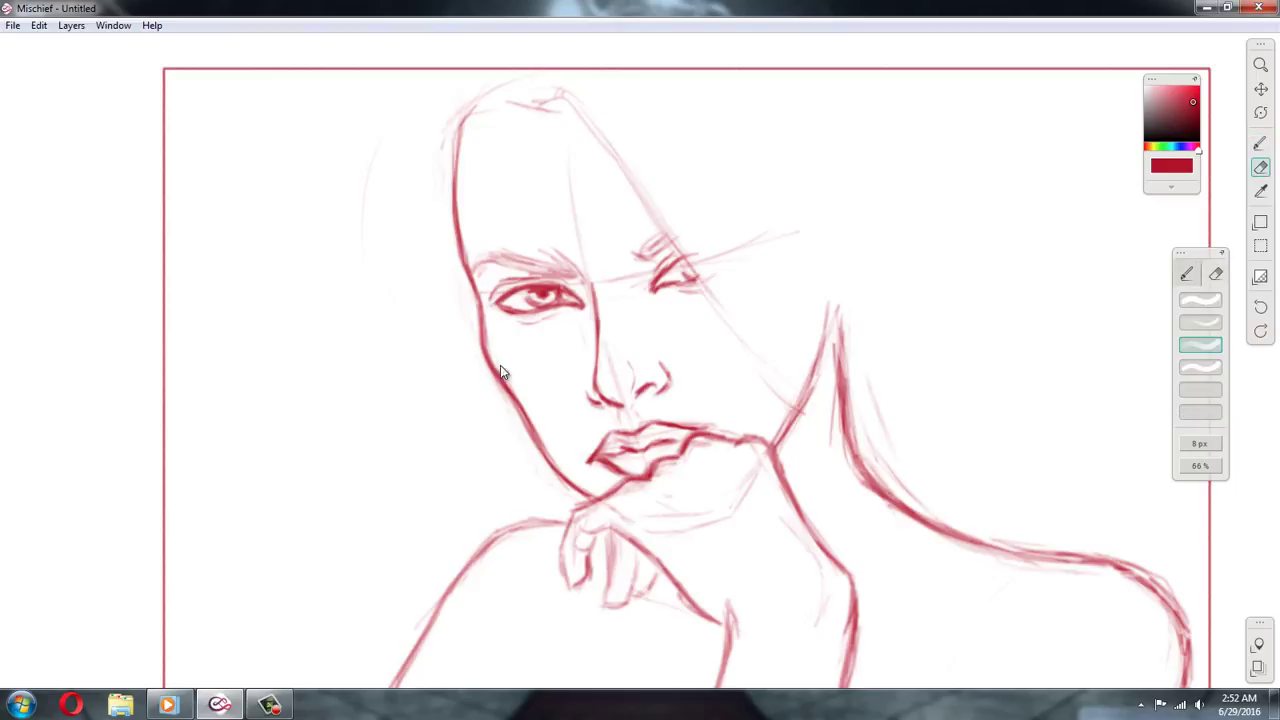
drag(511, 374, 560, 470)
key(b)
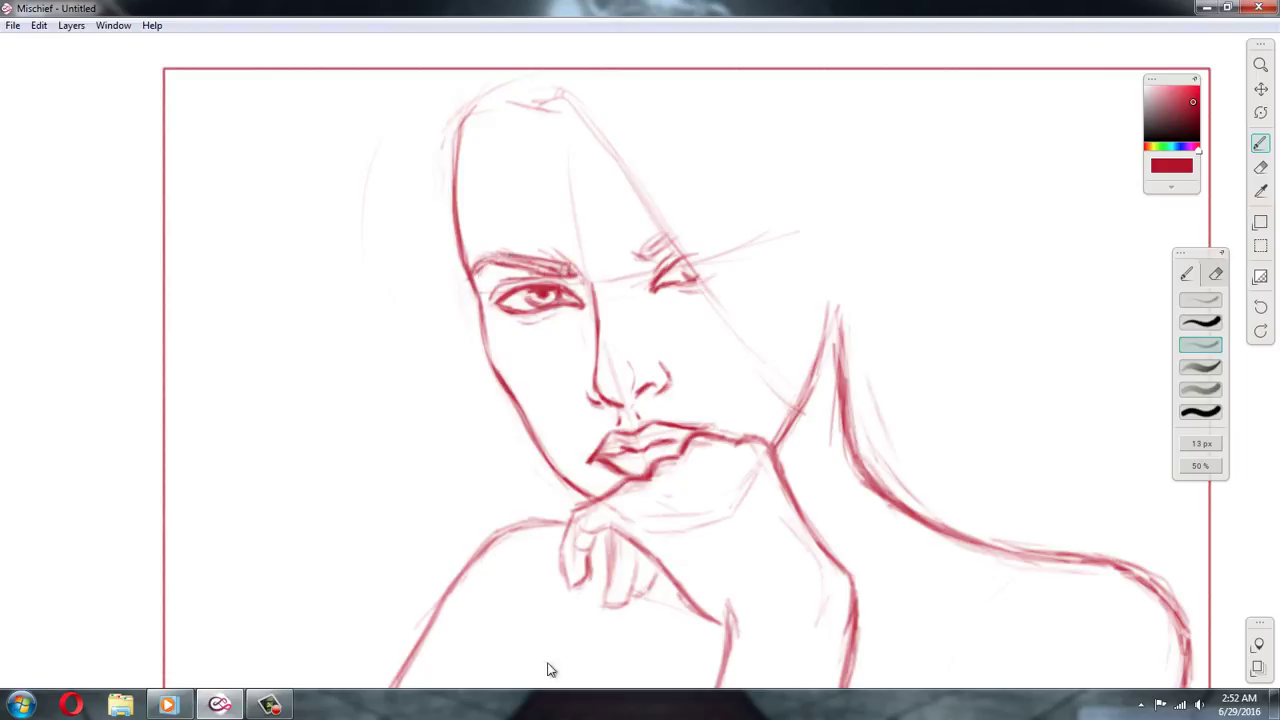
click(268, 705)
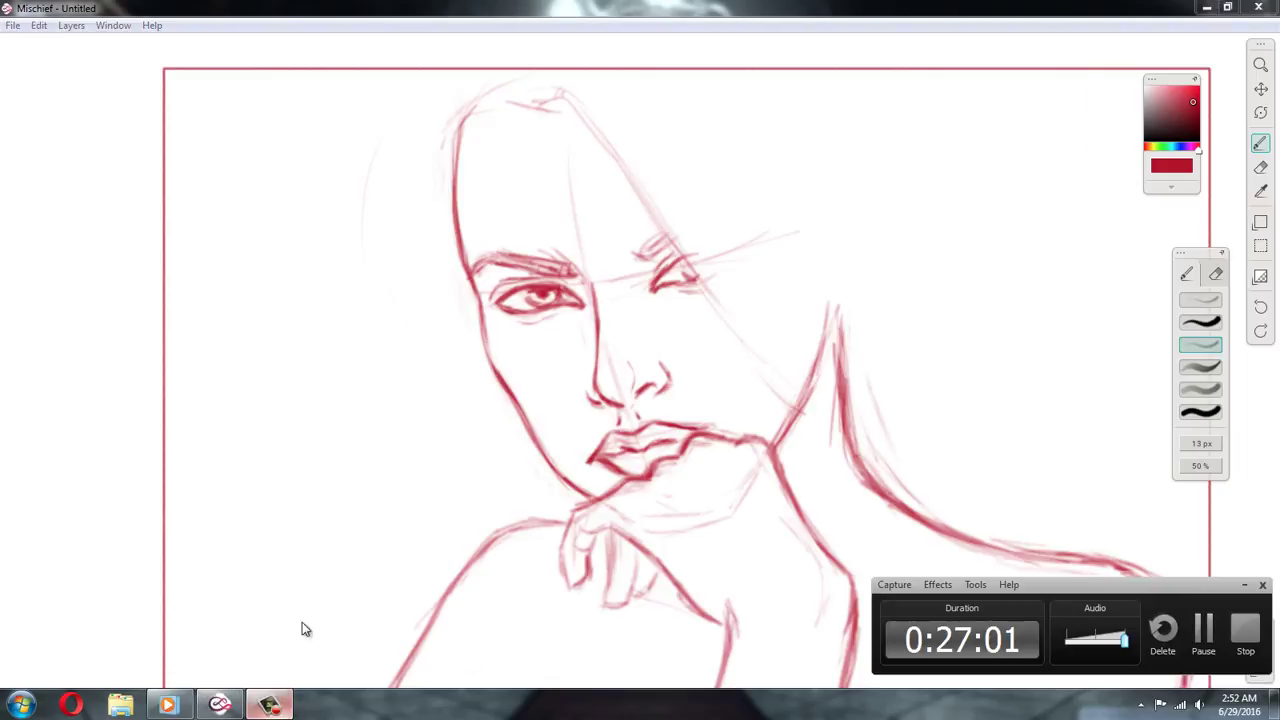
click(1203, 628)
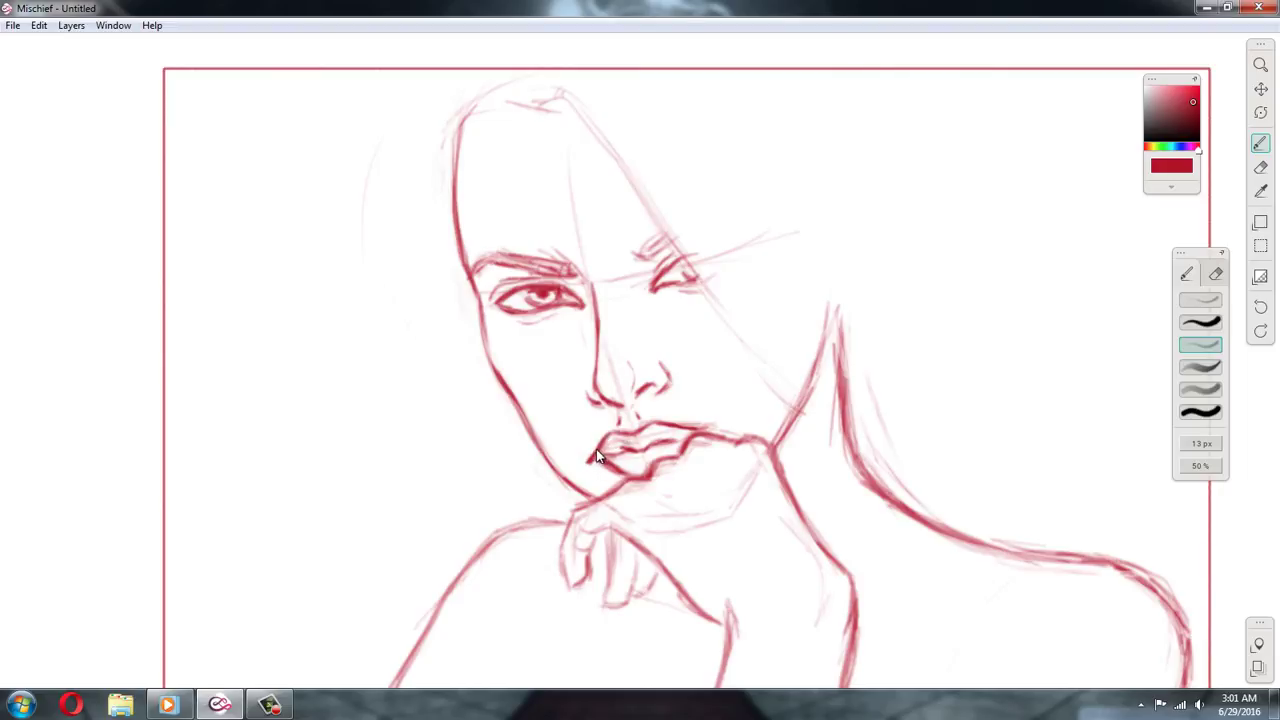
Sketch light diagonal hair strands from the top of the forehead down to the brow of the partly hidden eye
key(e)
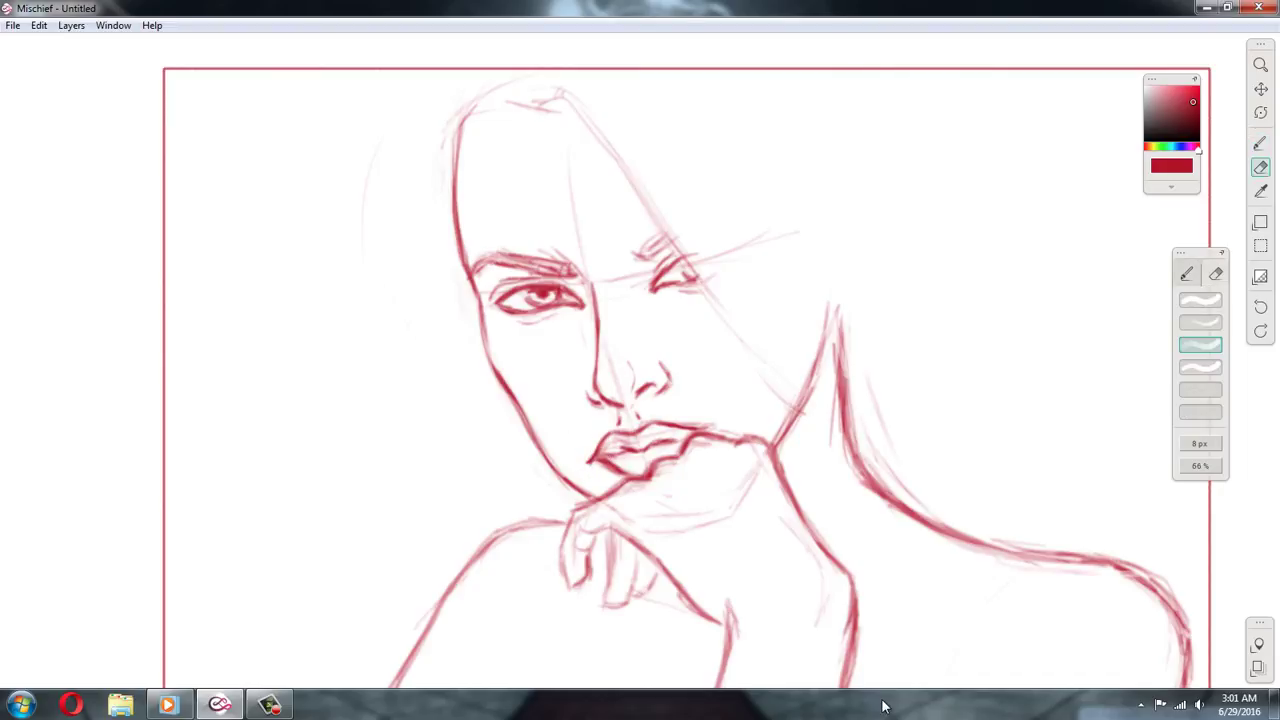
key(b)
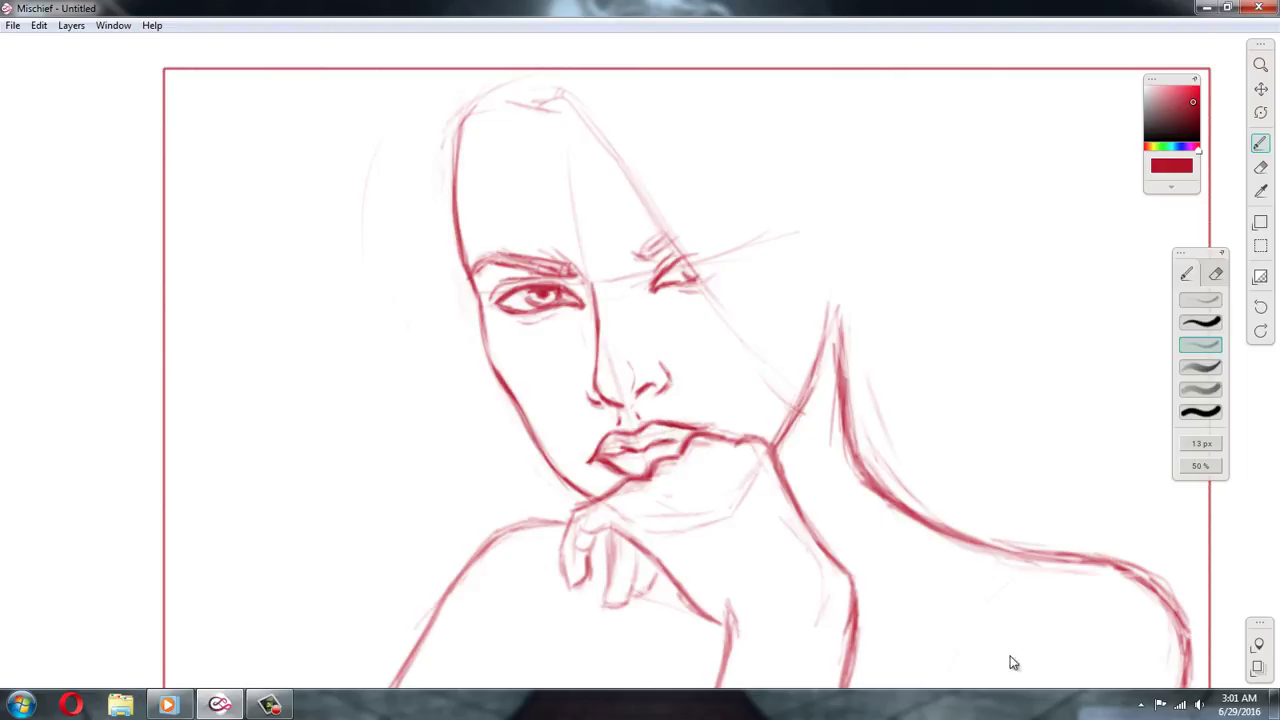
key(e)
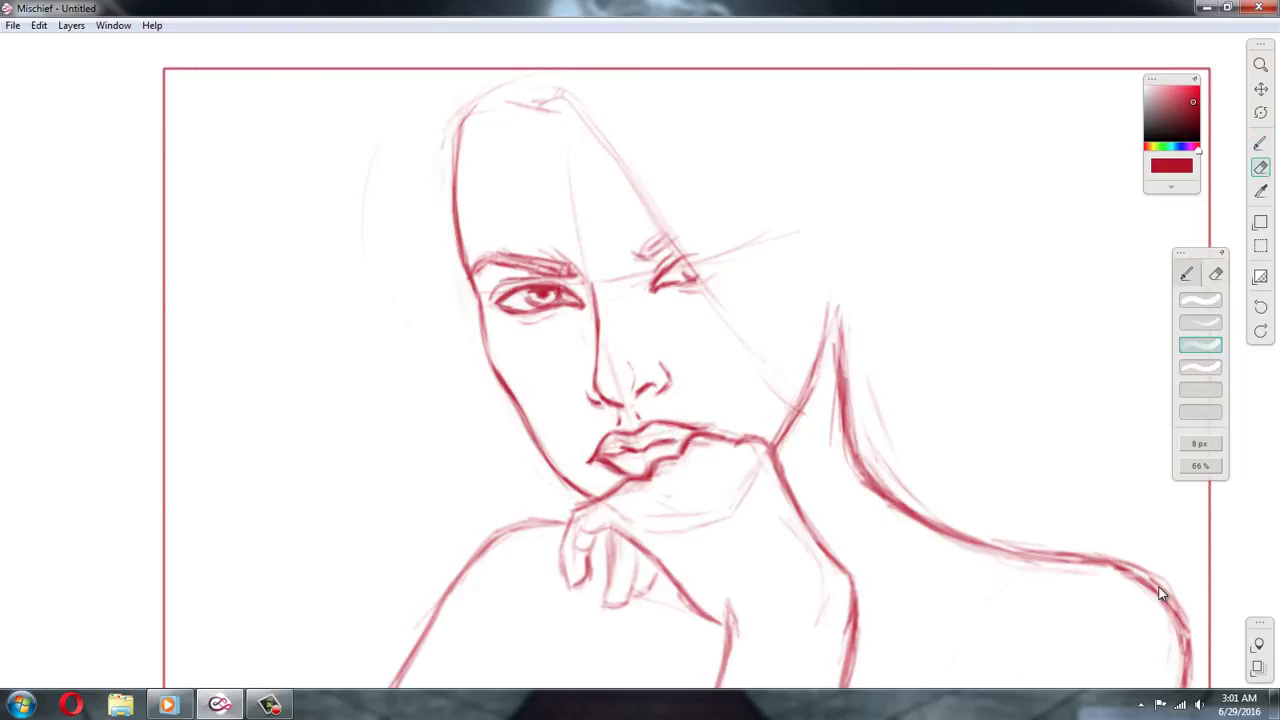
key(b)
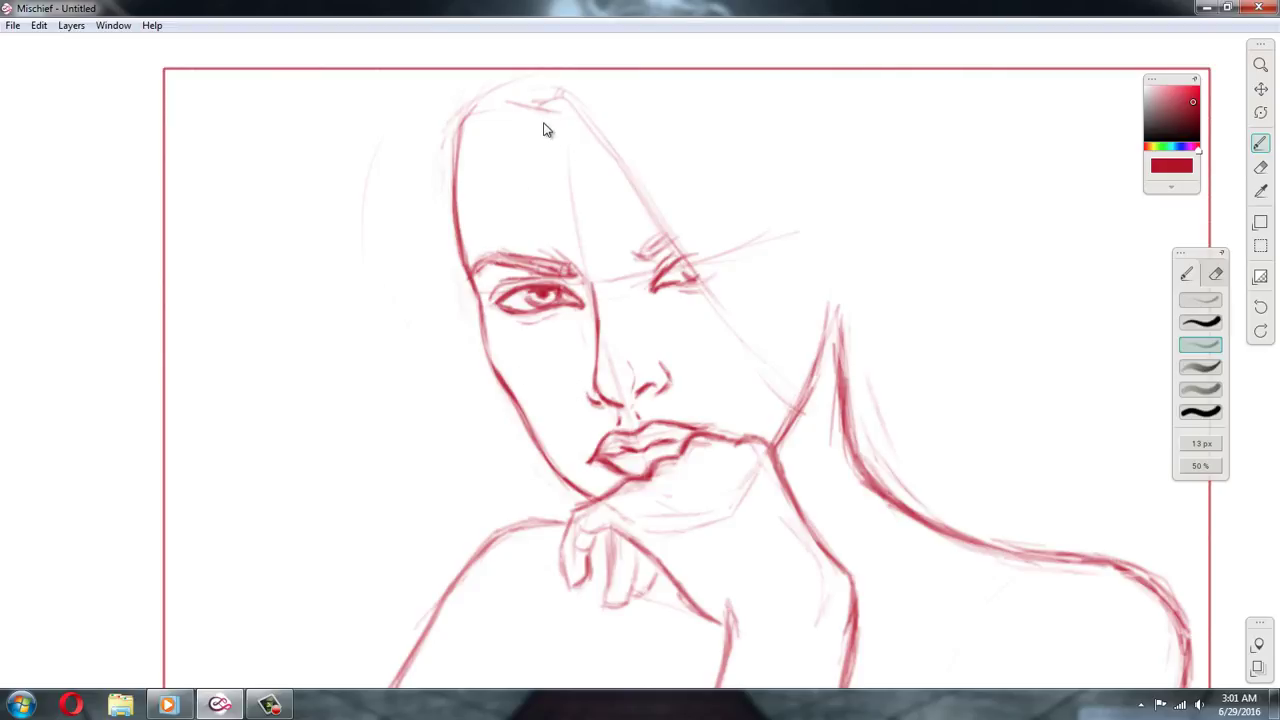
mouse_move(600, 191)
mouse_down()
mouse_move(522, 112)
mouse_move(640, 222)
mouse_up()
drag(552, 134, 660, 240)
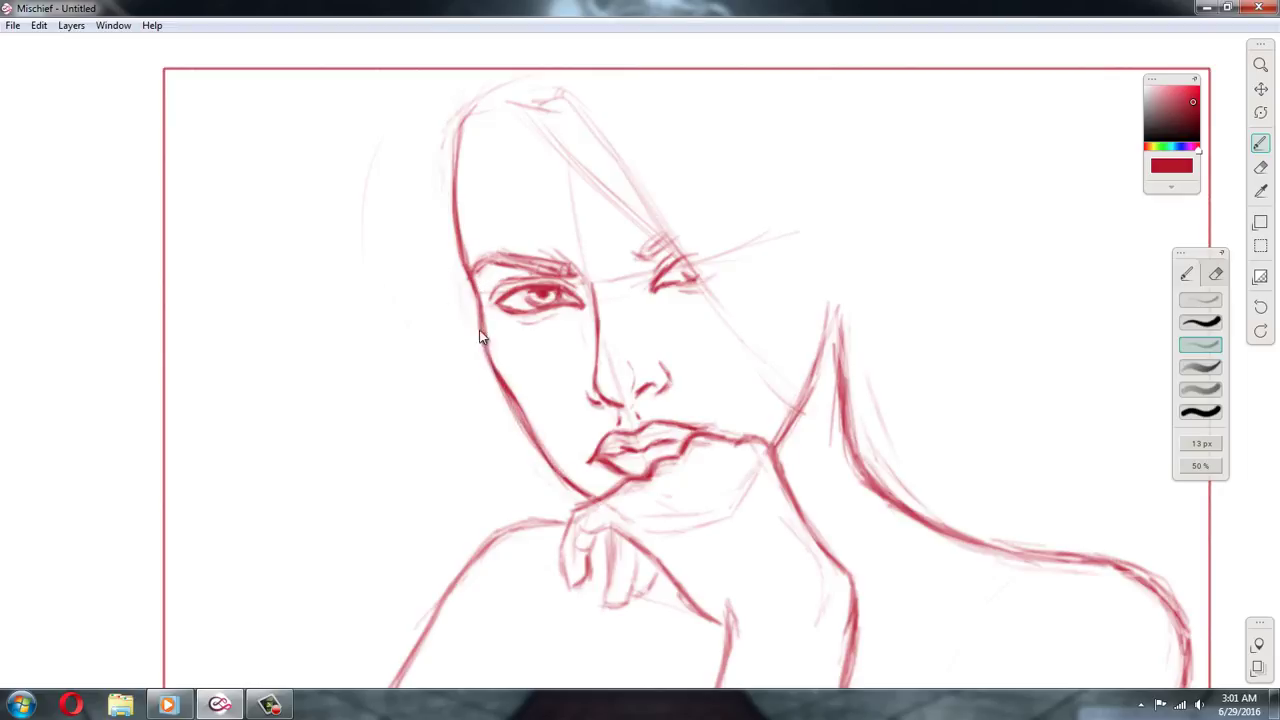
Thin the outer cheek contour between the eye and the jaw with the 8 px, 66% eraser
key(e)
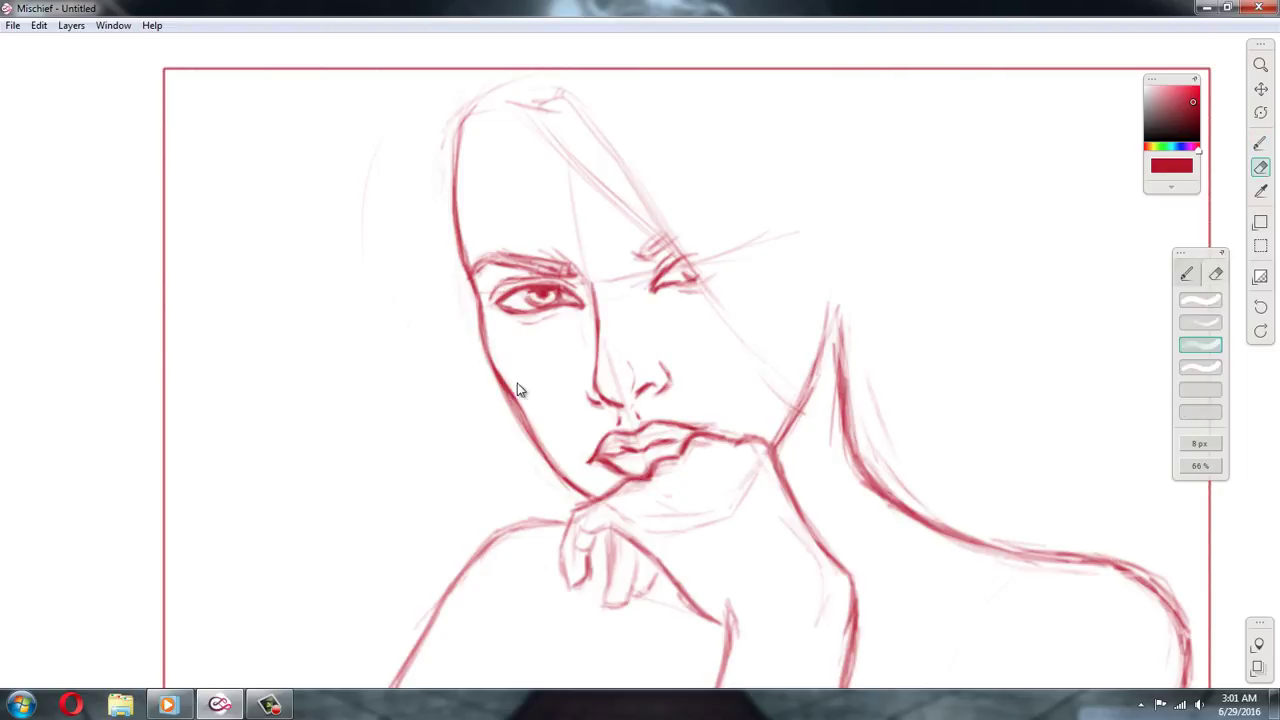
drag(501, 365, 544, 438)
drag(478, 304, 489, 376)
Darken the outlines of the curled fingers under the chin with the 13 px brush
key(b)
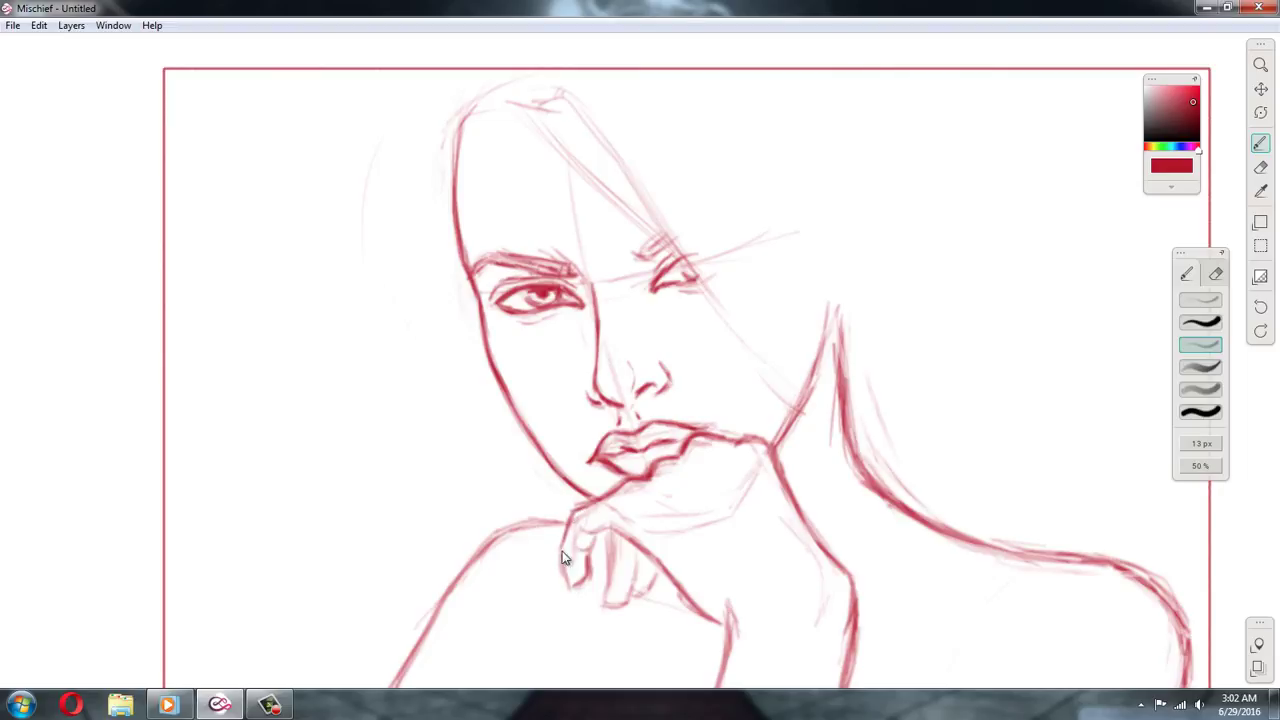
drag(562, 571, 580, 590)
mouse_move(611, 536)
mouse_down()
mouse_move(608, 582)
mouse_move(626, 609)
mouse_up()
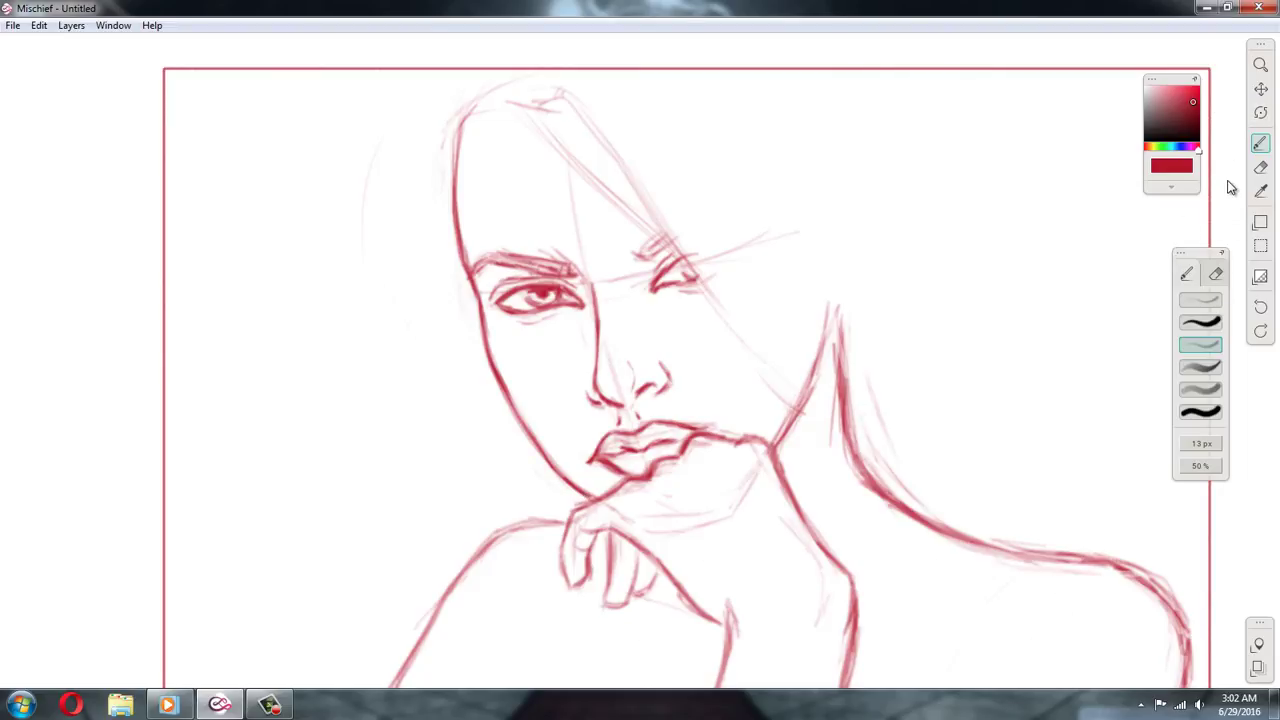
Flip Layer 1 horizontally and shift it right so the mirrored portrait fits inside the frame
click(72, 26)
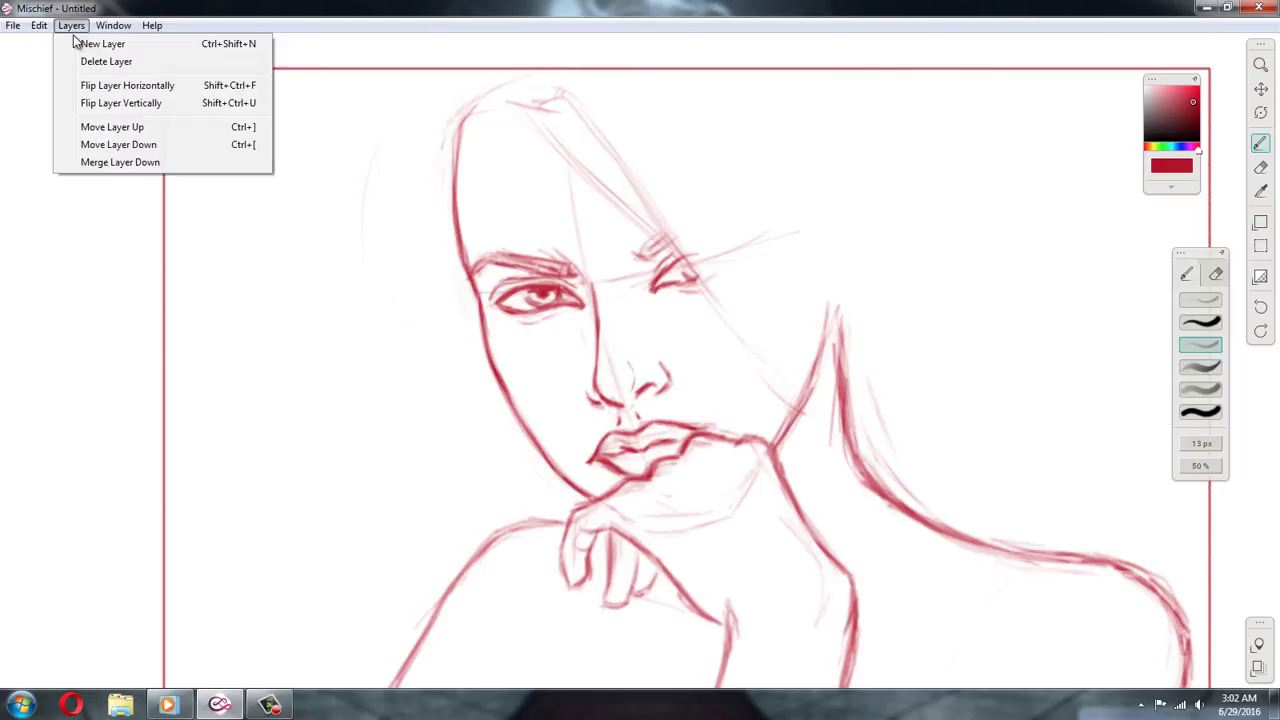
click(100, 87)
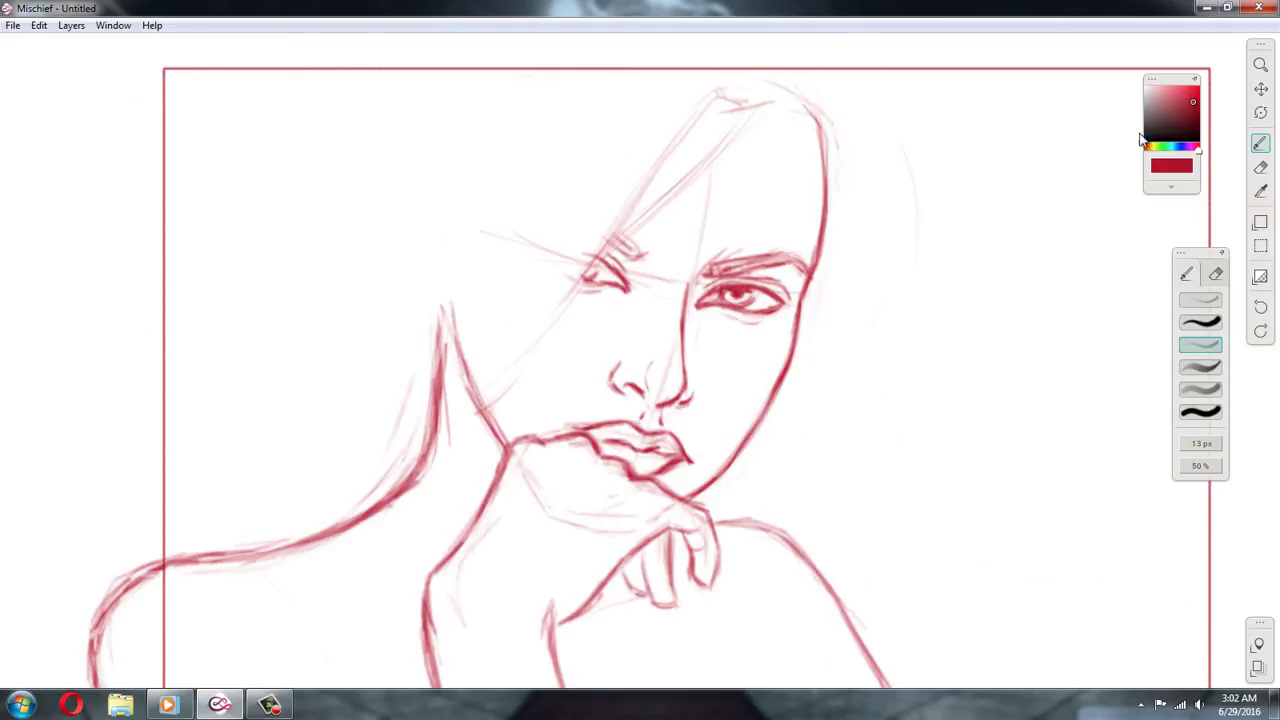
click(1259, 667)
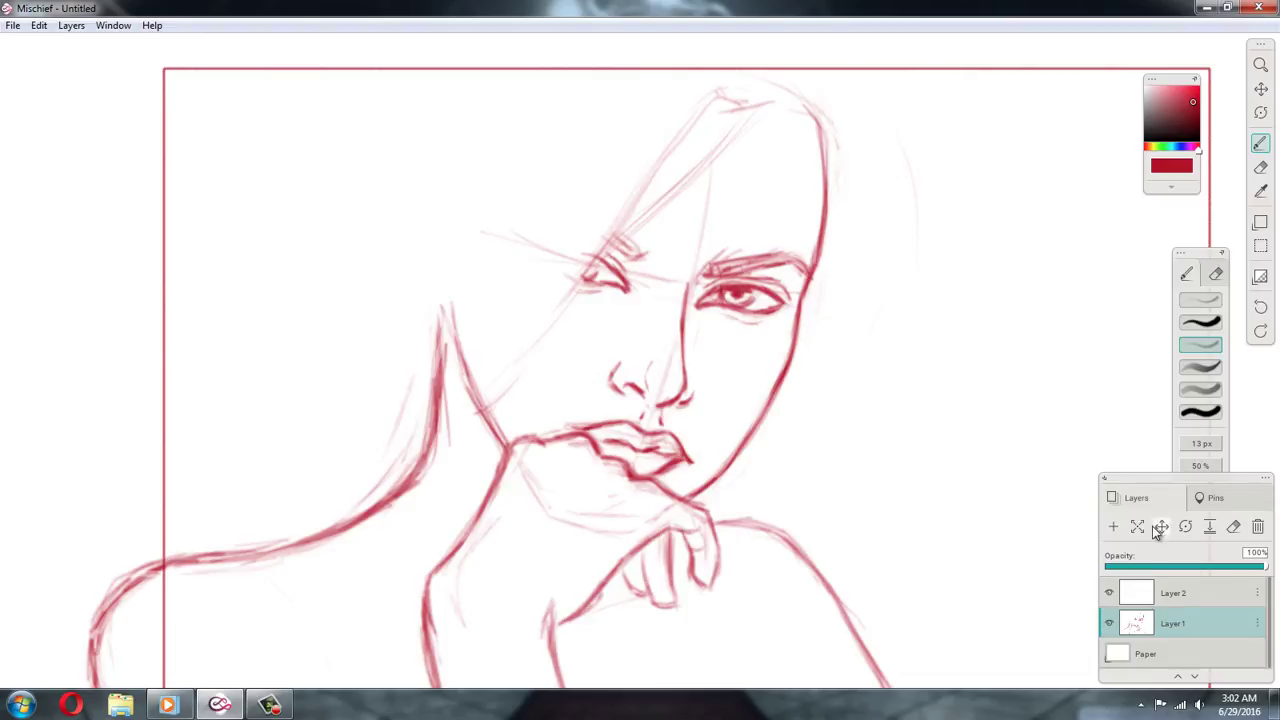
click(1161, 526)
mouse_move(812, 440)
mouse_down()
mouse_move(963, 434)
mouse_move(911, 451)
mouse_up()
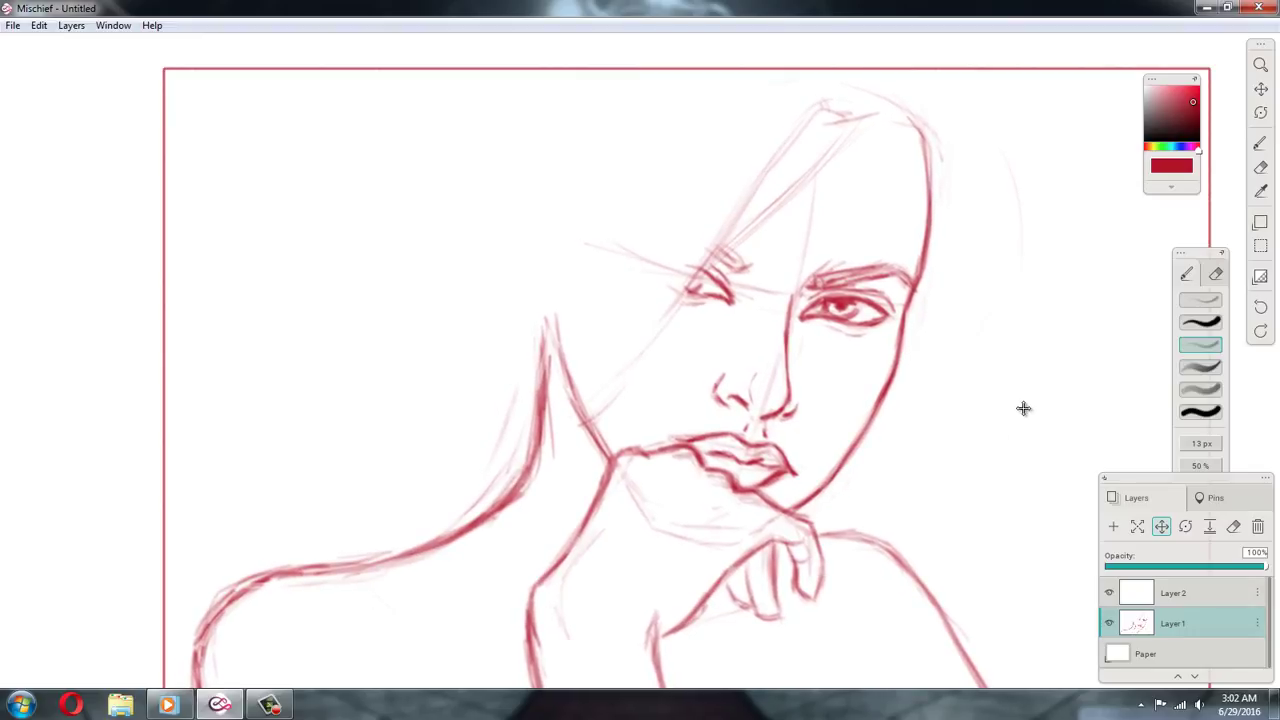
Sketch and darken a curved hair strand sweeping from the hairline across the forehead to below the partly hidden eye
click(1261, 142)
drag(868, 124, 808, 214)
mouse_move(796, 266)
mouse_down()
mouse_move(726, 320)
mouse_move(746, 300)
mouse_up()
drag(846, 206, 797, 251)
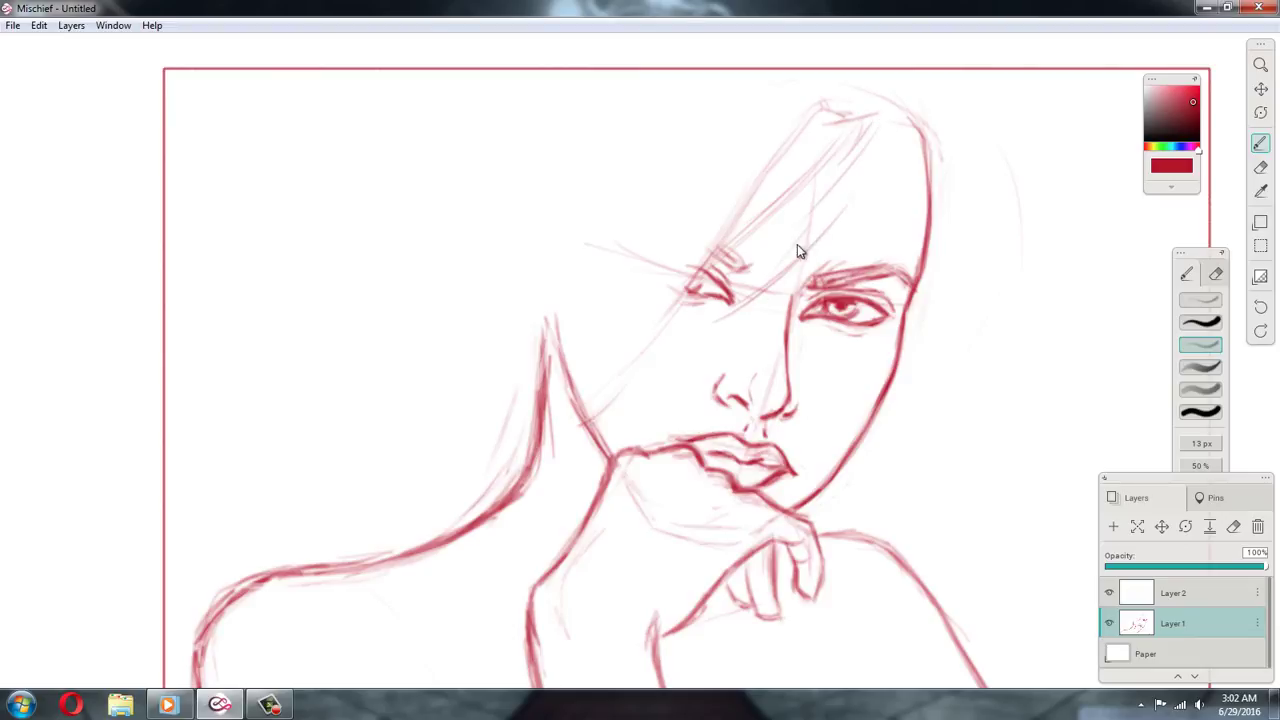
mouse_move(887, 104)
mouse_down()
mouse_move(890, 146)
mouse_move(846, 208)
mouse_move(896, 130)
mouse_move(796, 276)
mouse_up()
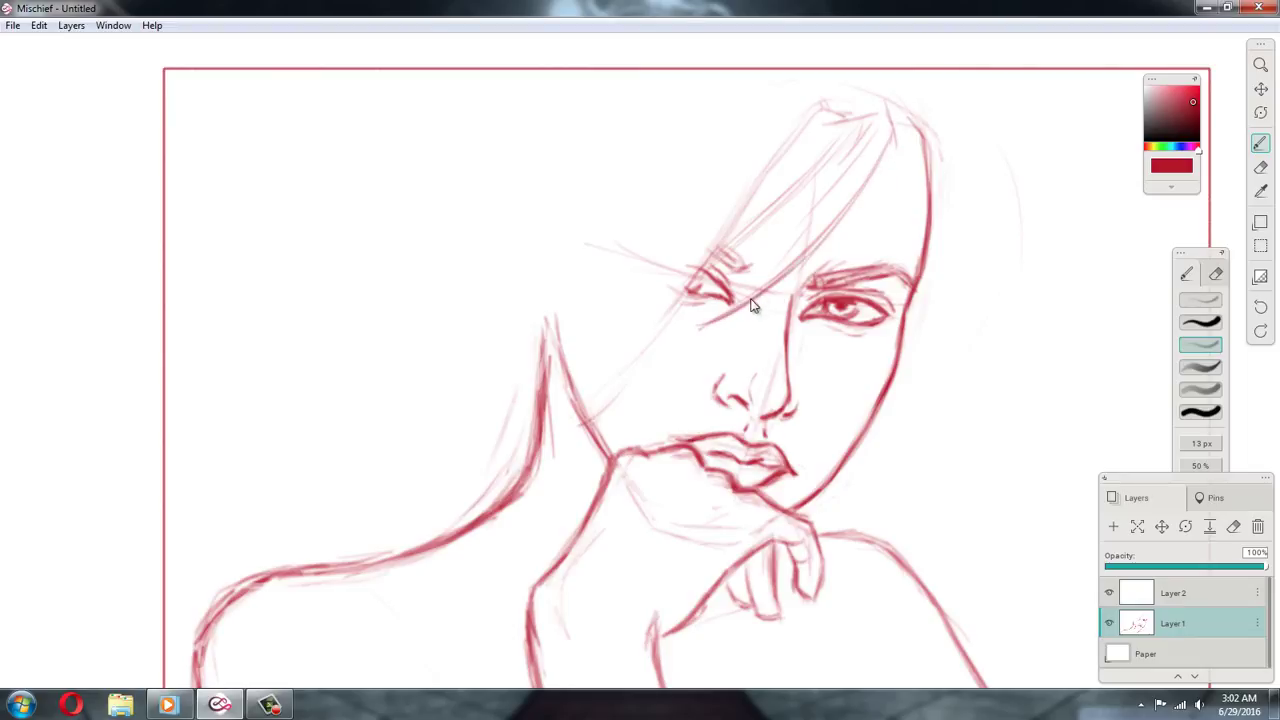
drag(897, 143, 744, 303)
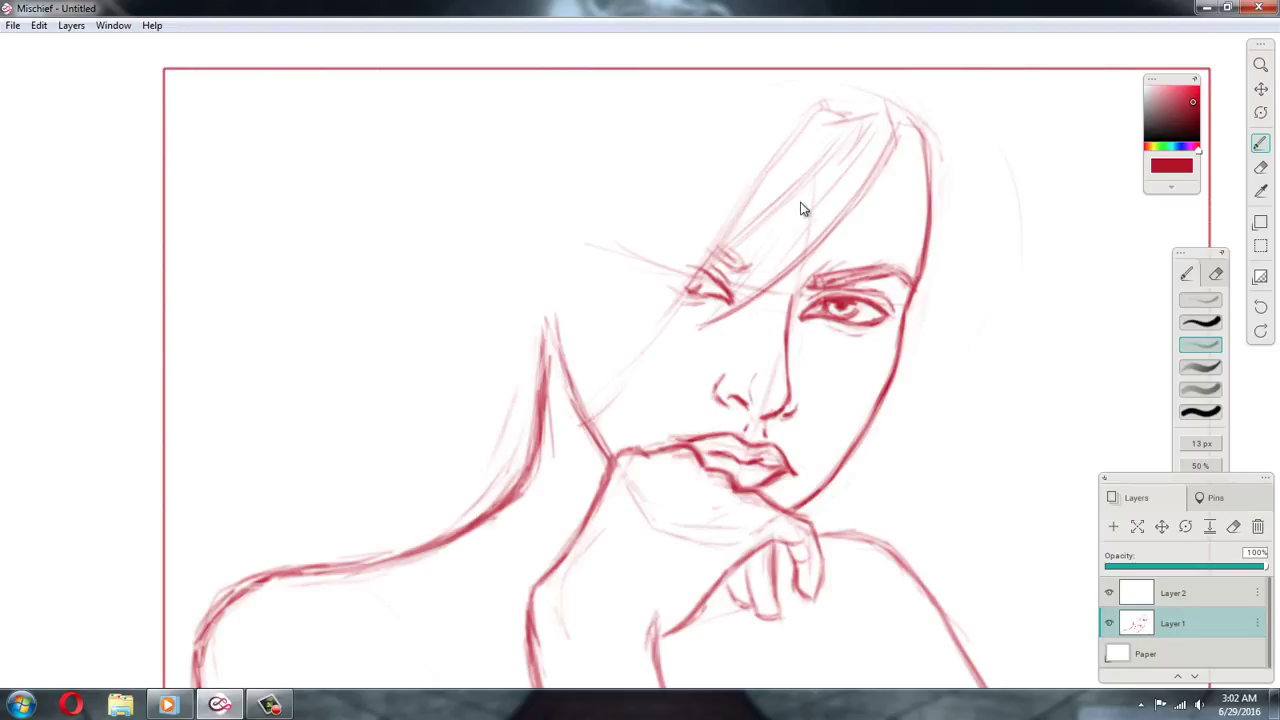
Fill the swept fringe with diagonal strands running from the parting across the forehead and past the partly hidden eye
drag(840, 150, 726, 306)
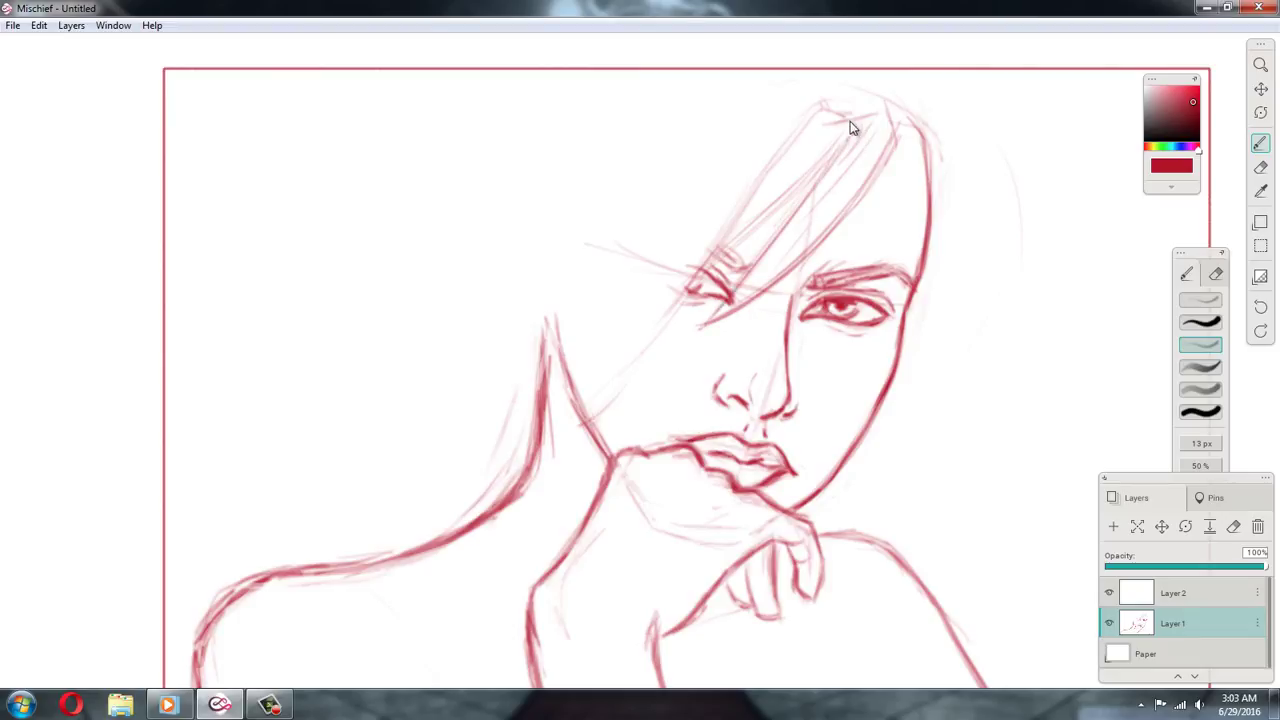
drag(847, 134, 768, 268)
mouse_move(824, 158)
mouse_down()
mouse_move(738, 286)
mouse_move(746, 272)
mouse_up()
drag(829, 148, 700, 275)
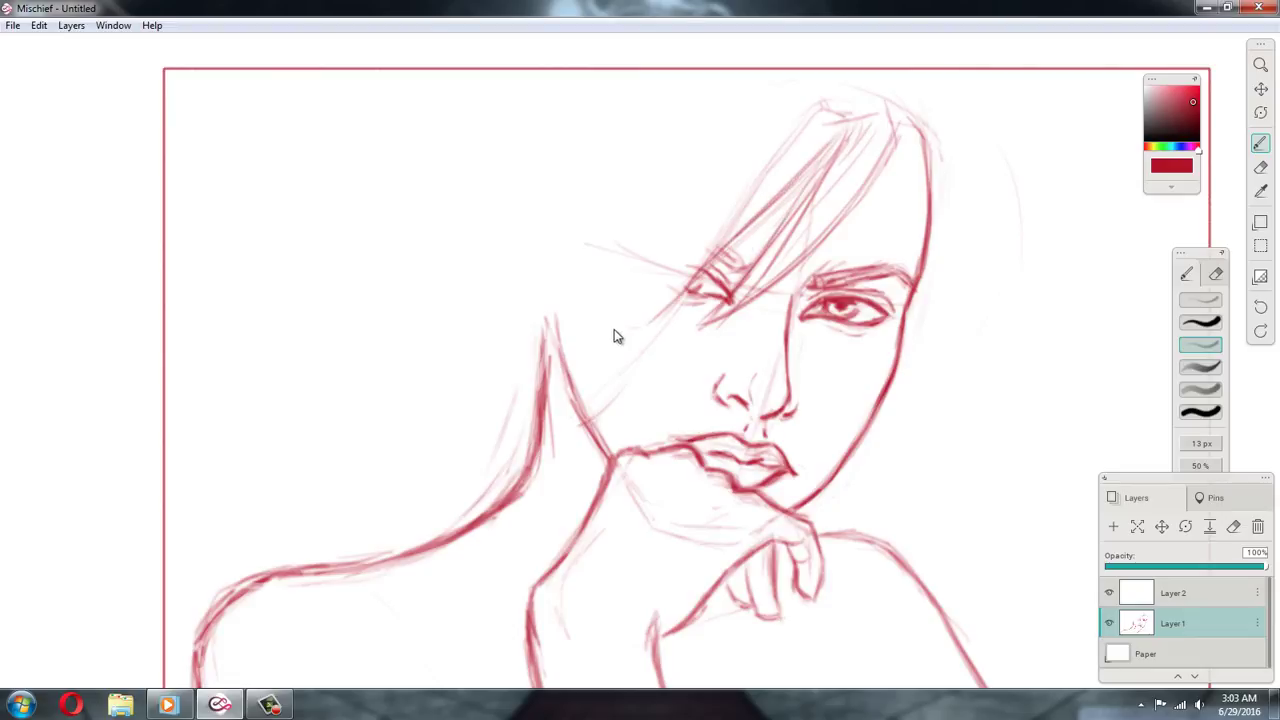
drag(616, 327, 712, 270)
drag(648, 314, 778, 214)
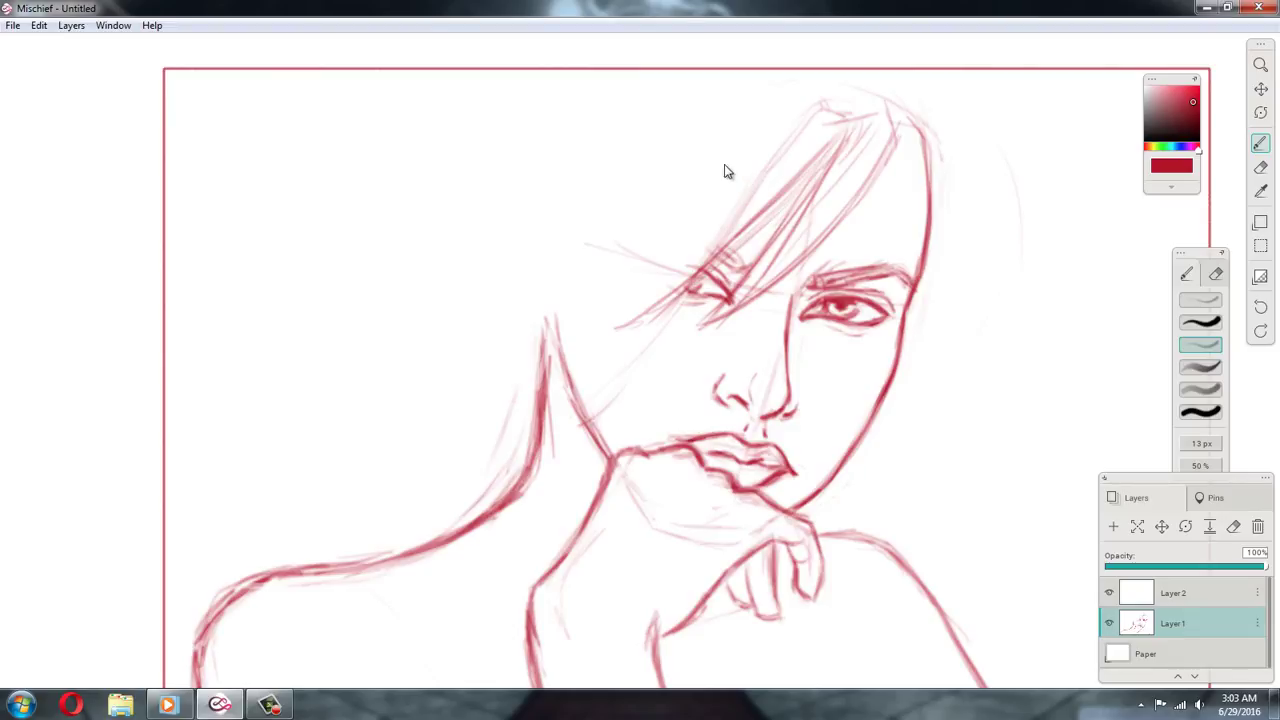
Sketch and darken the outer fringe contour, curving from the crown past the partly hidden eye to the cheek beside the hand
mouse_move(745, 102)
mouse_down()
mouse_move(743, 123)
mouse_move(689, 180)
mouse_move(625, 305)
mouse_move(634, 311)
mouse_move(753, 130)
mouse_move(806, 86)
mouse_up()
drag(668, 206, 743, 111)
drag(627, 308, 720, 148)
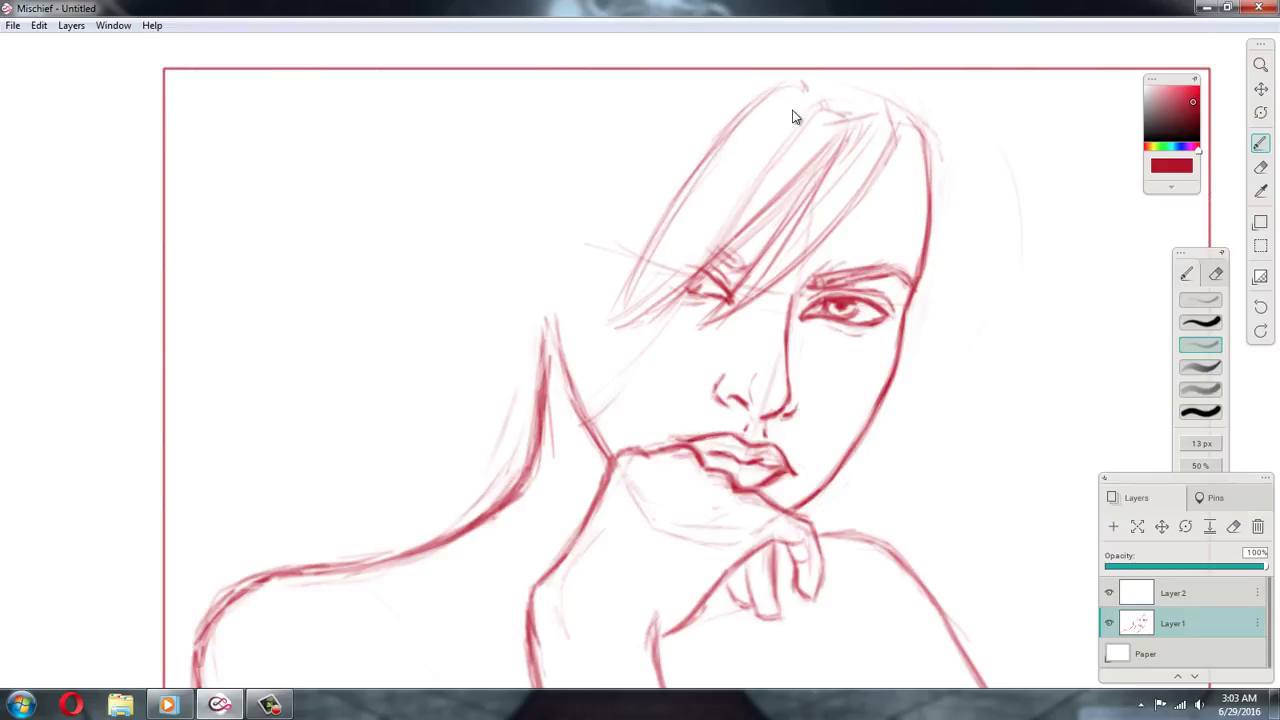
drag(683, 233, 795, 109)
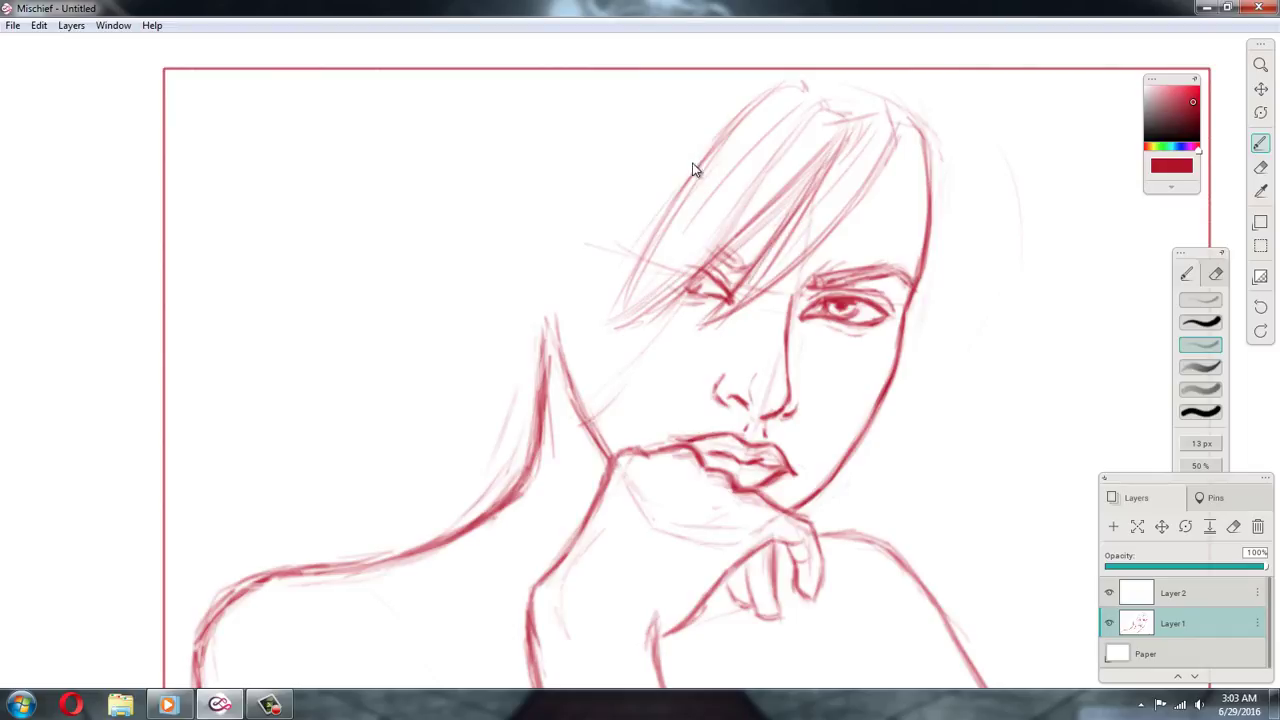
drag(624, 256, 680, 178)
mouse_move(578, 380)
mouse_down()
mouse_move(594, 306)
mouse_move(658, 198)
mouse_up()
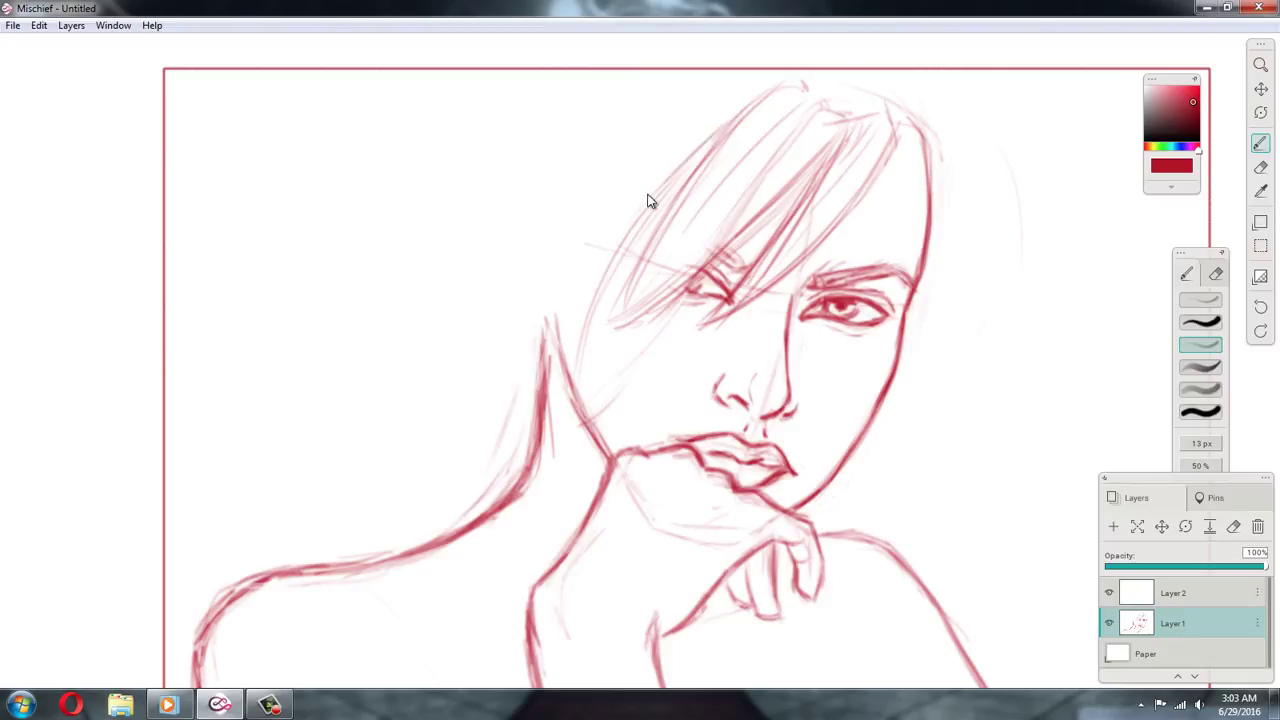
mouse_move(596, 292)
mouse_down()
mouse_move(668, 188)
mouse_move(649, 208)
mouse_up()
drag(572, 384, 606, 268)
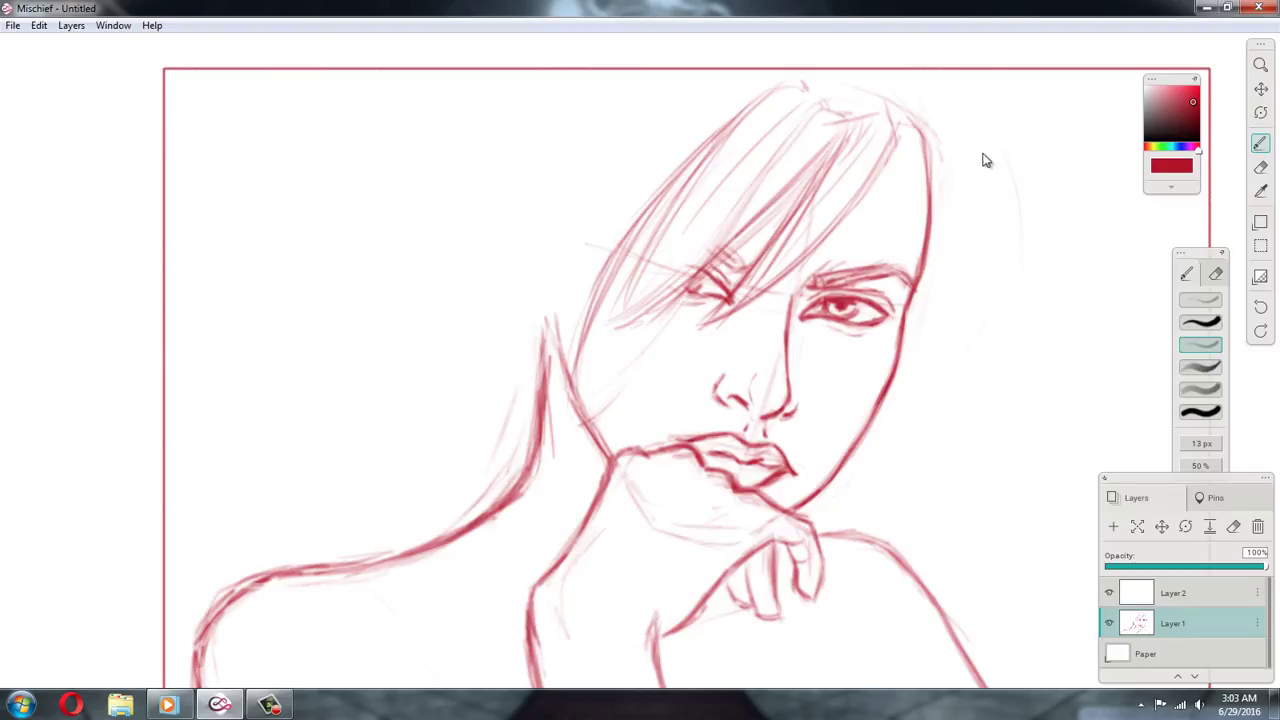
Sketch loose strands from the crown along the outer edge of the face beside the fully visible eye, ending near the jaw
mouse_move(919, 97)
mouse_down()
mouse_move(930, 214)
mouse_move(936, 199)
mouse_move(912, 278)
mouse_move(842, 386)
mouse_up()
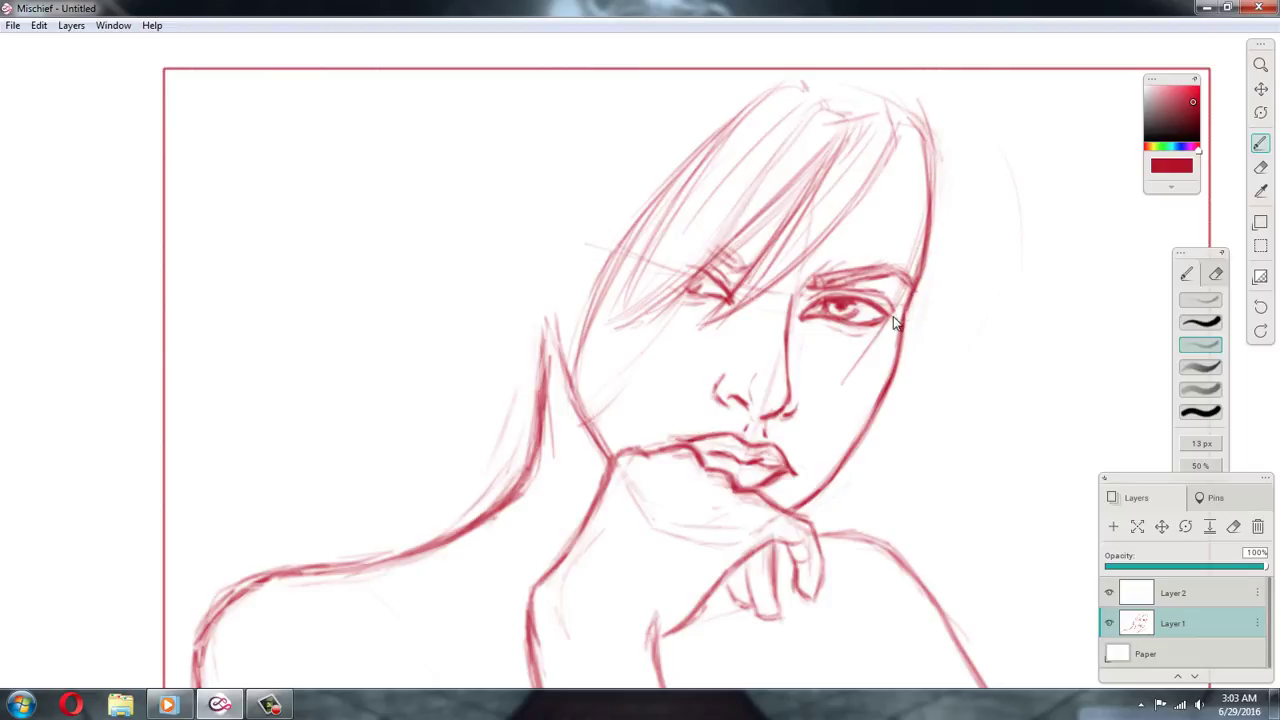
drag(856, 368, 908, 294)
drag(932, 122, 942, 194)
mouse_move(925, 115)
mouse_down()
mouse_move(946, 158)
mouse_move(943, 205)
mouse_up()
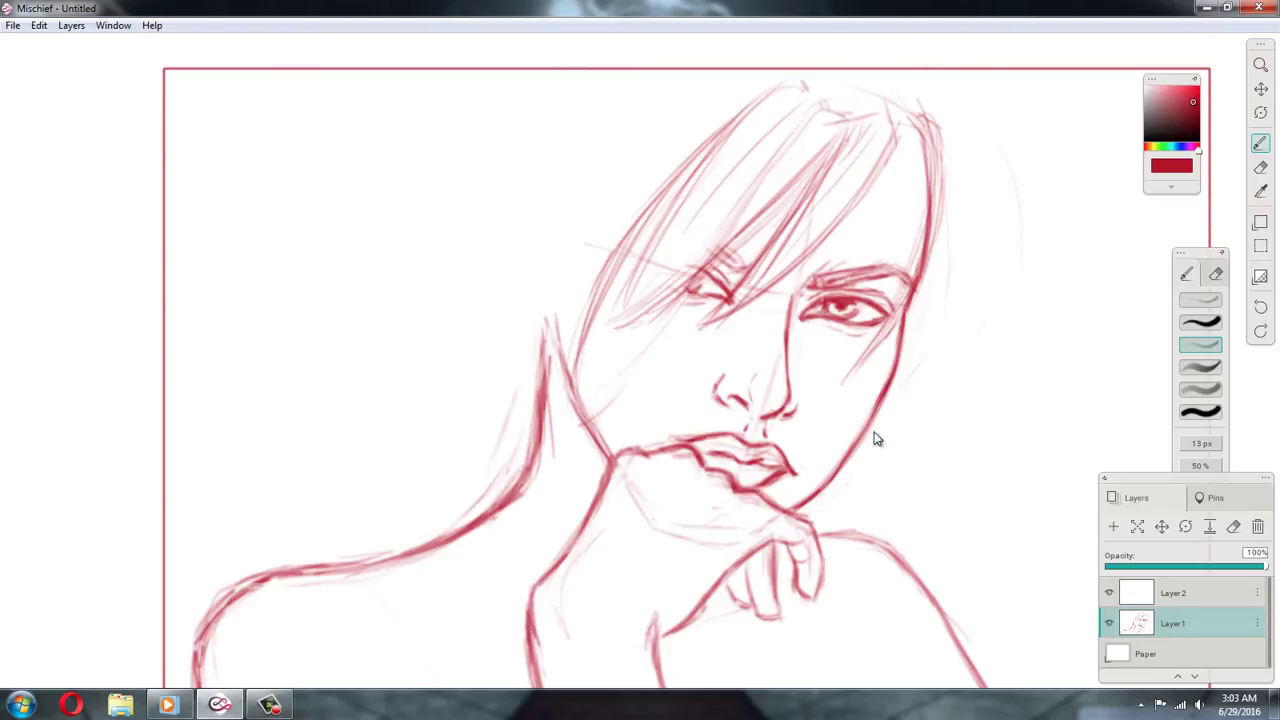
mouse_move(877, 439)
mouse_down()
mouse_move(977, 250)
mouse_move(960, 154)
mouse_up()
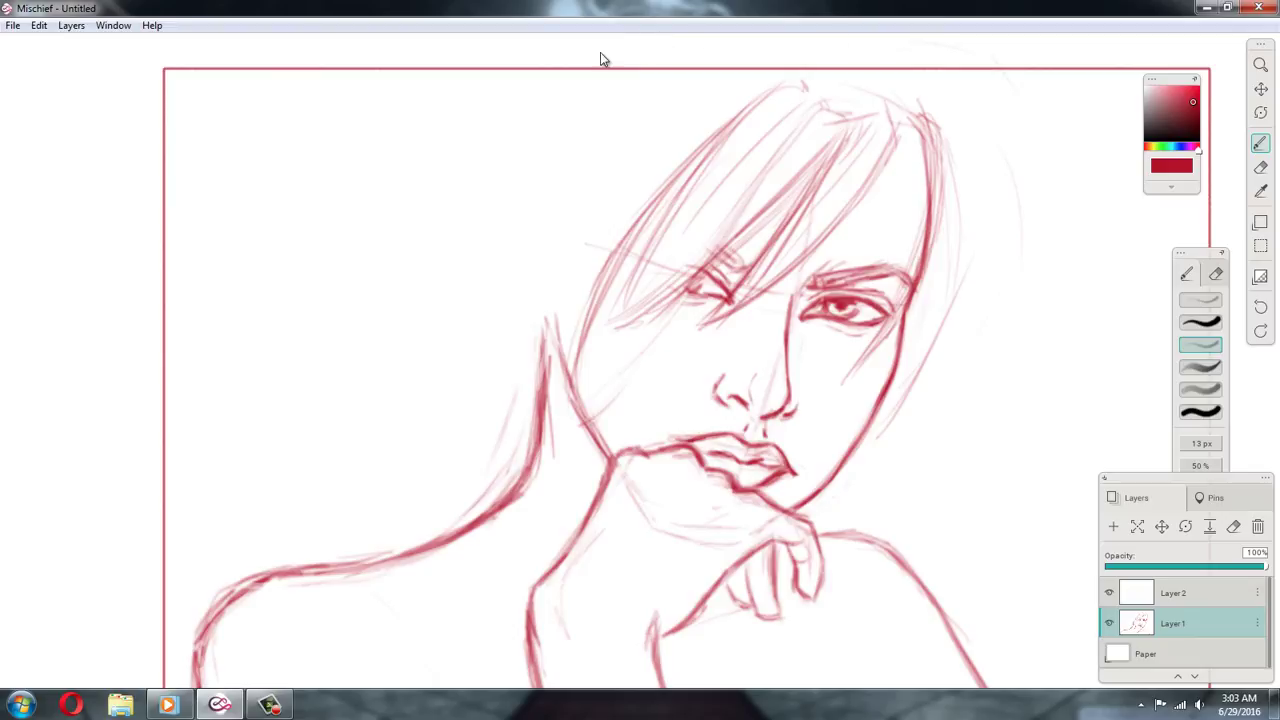
Rough in the outer hair volume with light curved strokes on both sides of the head
mouse_move(505, 62)
mouse_down()
mouse_move(442, 178)
mouse_move(462, 228)
mouse_up()
mouse_move(502, 112)
mouse_down()
mouse_move(470, 393)
mouse_move(476, 300)
mouse_up()
mouse_move(950, 418)
mouse_down()
mouse_move(916, 456)
mouse_move(944, 408)
mouse_up()
drag(956, 106, 988, 222)
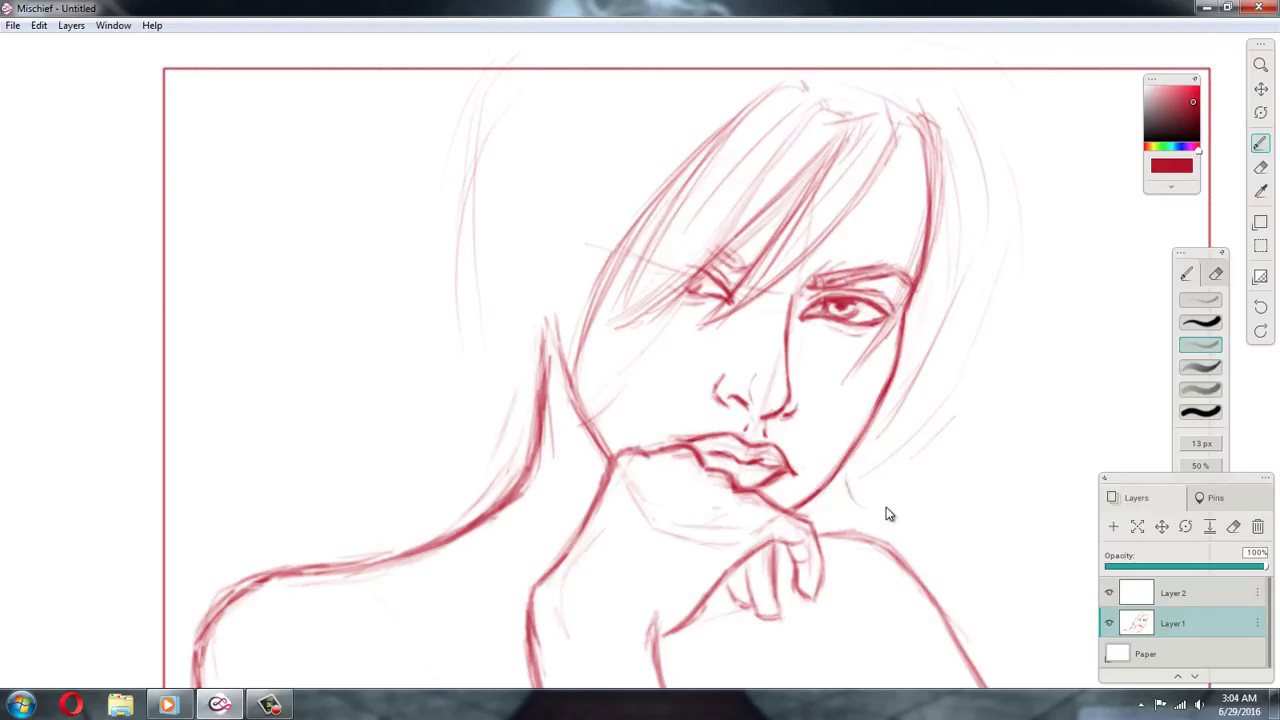
Draw a small outward-curling hair tip beside the jaw, just above the far shoulder
drag(827, 489, 876, 512)
drag(849, 469, 872, 510)
mouse_move(862, 443)
mouse_down()
mouse_move(850, 471)
mouse_move(862, 510)
mouse_up()
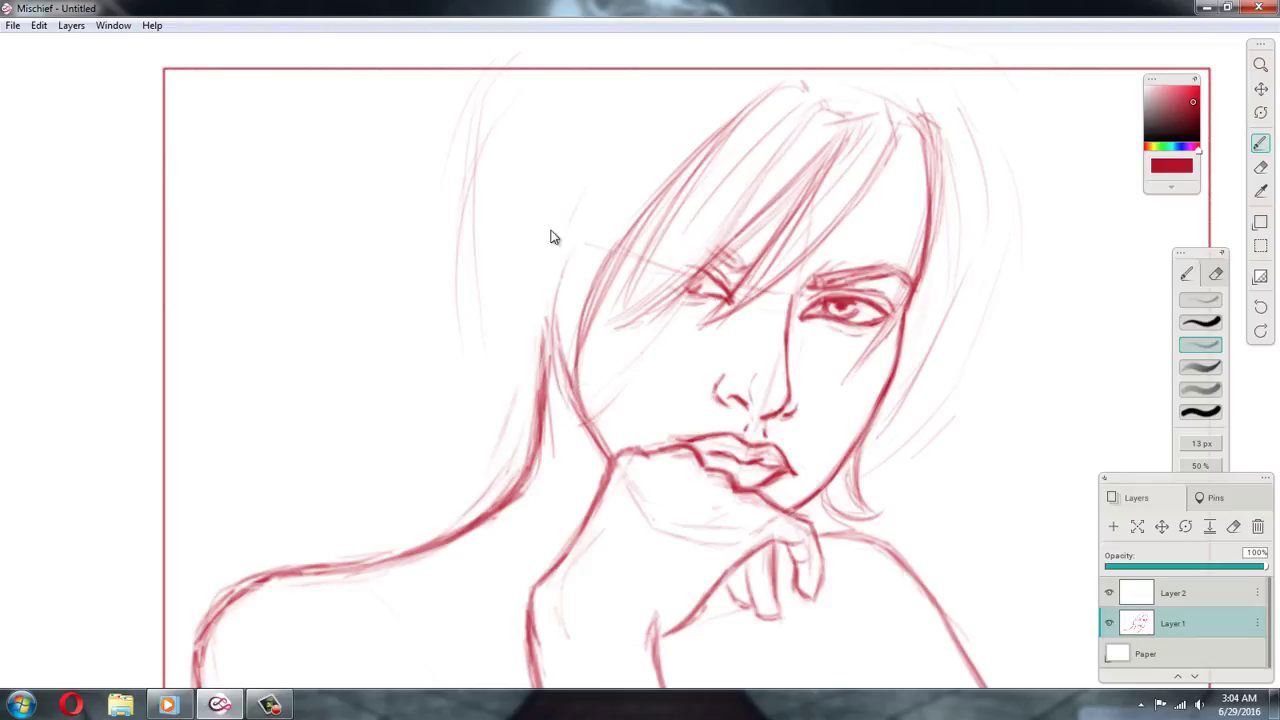
Sketch and darken a long curved lock from the top of the frame down to where the cheek meets the neck
drag(598, 153, 556, 401)
drag(586, 192, 578, 411)
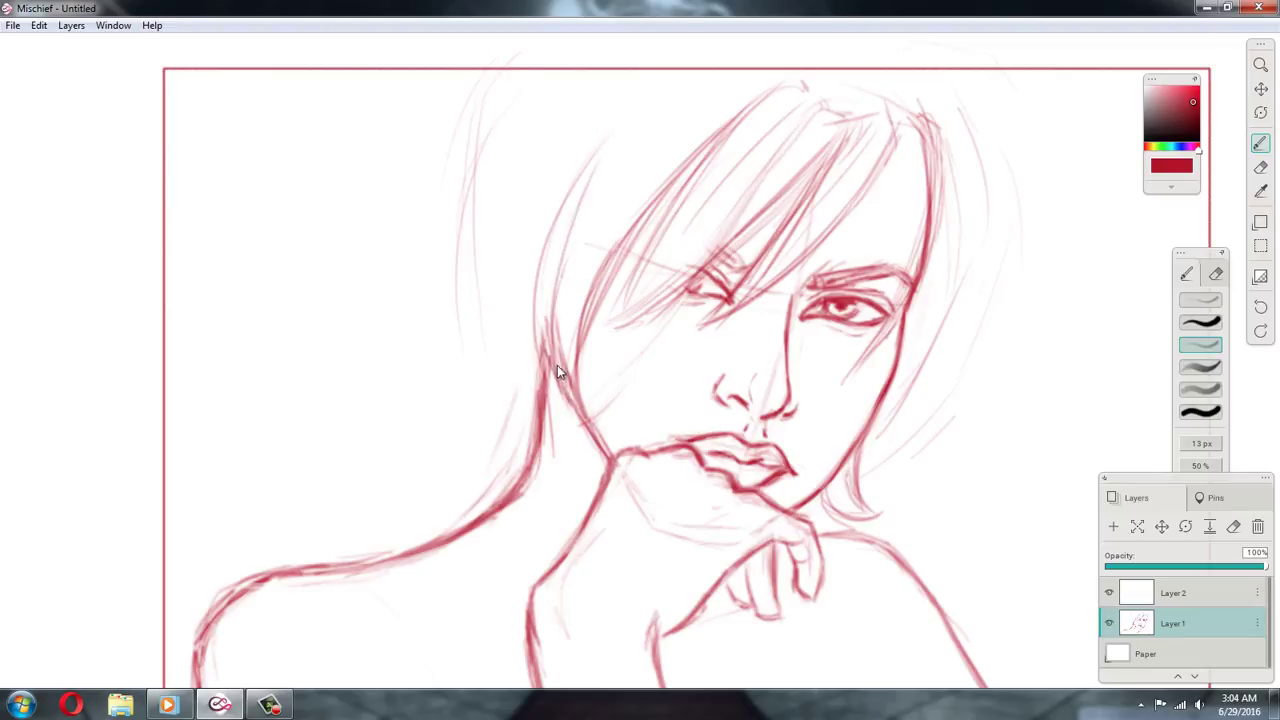
drag(646, 116, 556, 240)
drag(551, 228, 656, 86)
drag(572, 218, 652, 80)
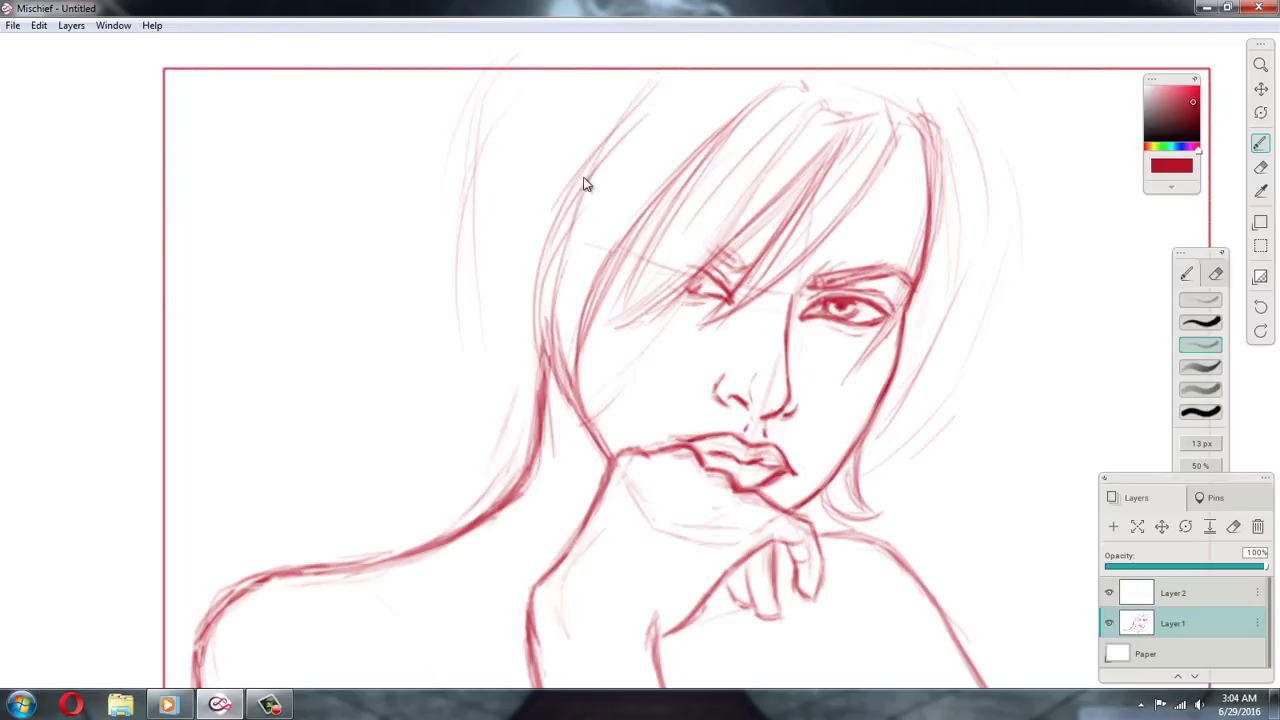
mouse_move(562, 274)
mouse_down()
mouse_move(656, 76)
mouse_move(557, 244)
mouse_up()
mouse_move(576, 174)
mouse_down()
mouse_move(550, 316)
mouse_move(570, 200)
mouse_move(630, 100)
mouse_up()
drag(554, 246, 598, 142)
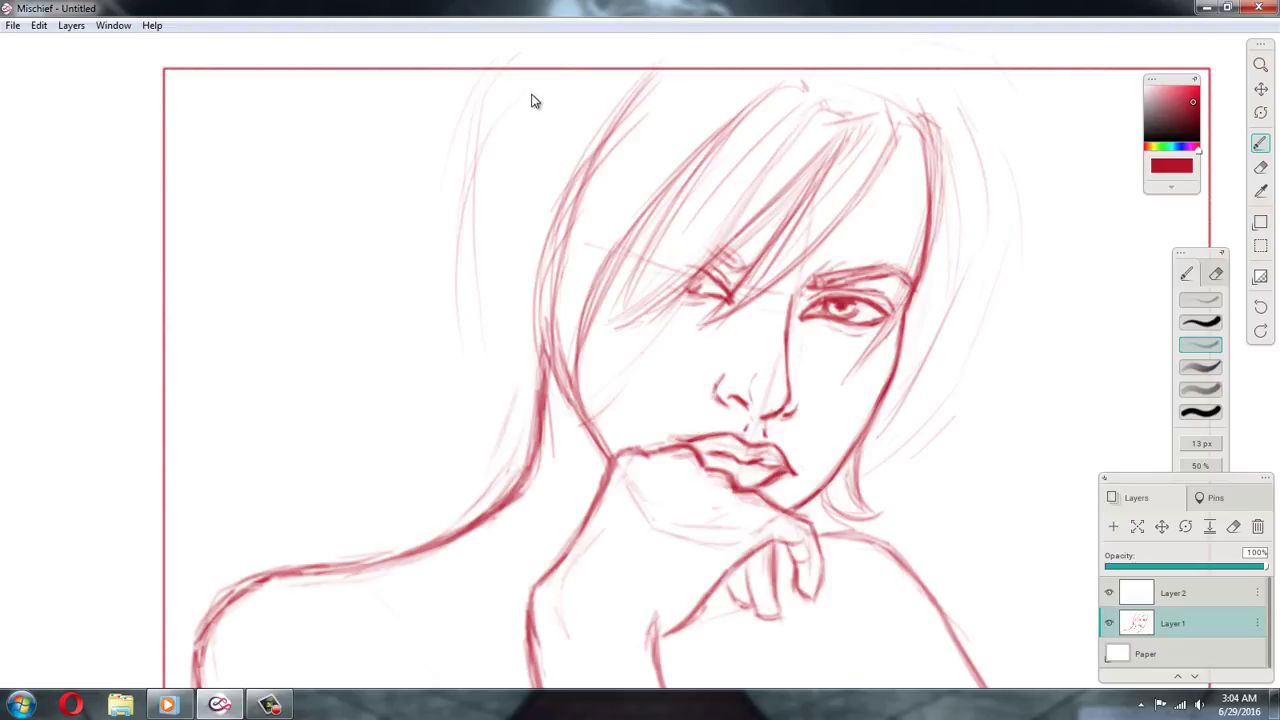
Sketch long curved strands for the back of the hair, sweeping from the frame's upper edge down to the nape
drag(576, 84, 492, 214)
drag(556, 120, 466, 316)
mouse_move(482, 220)
mouse_down()
mouse_move(465, 312)
mouse_move(500, 404)
mouse_up()
drag(528, 250, 498, 362)
mouse_move(536, 226)
mouse_down()
mouse_move(500, 330)
mouse_move(510, 360)
mouse_up()
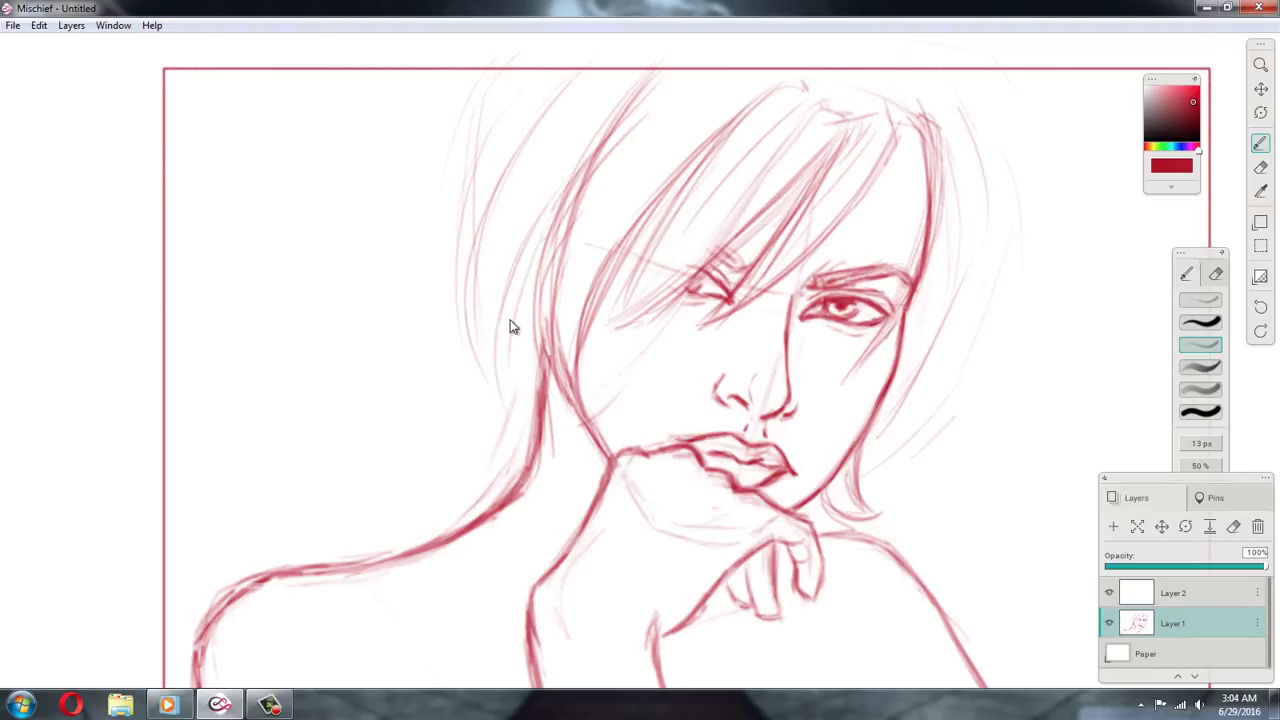
drag(538, 248, 514, 320)
Add a small earlobe between the side lock and the back hair, softening it with the 8 px, 66% eraser
key(e)
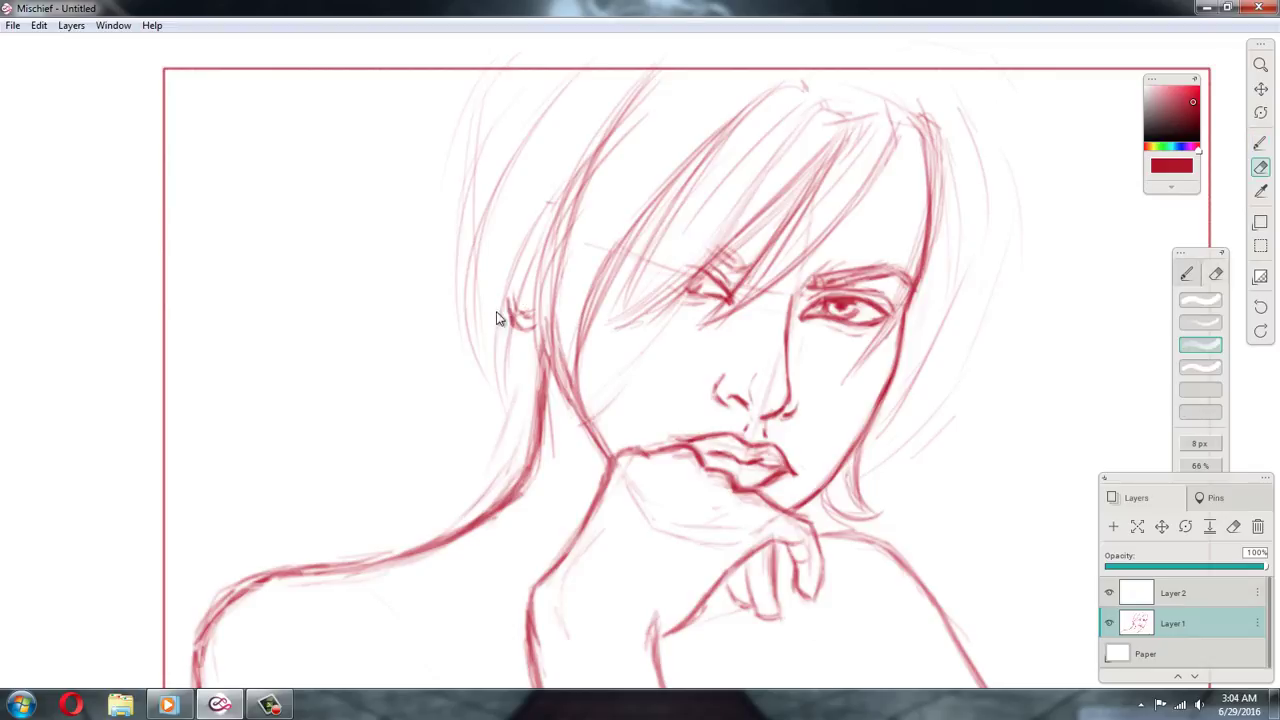
drag(527, 300, 528, 323)
key(b)
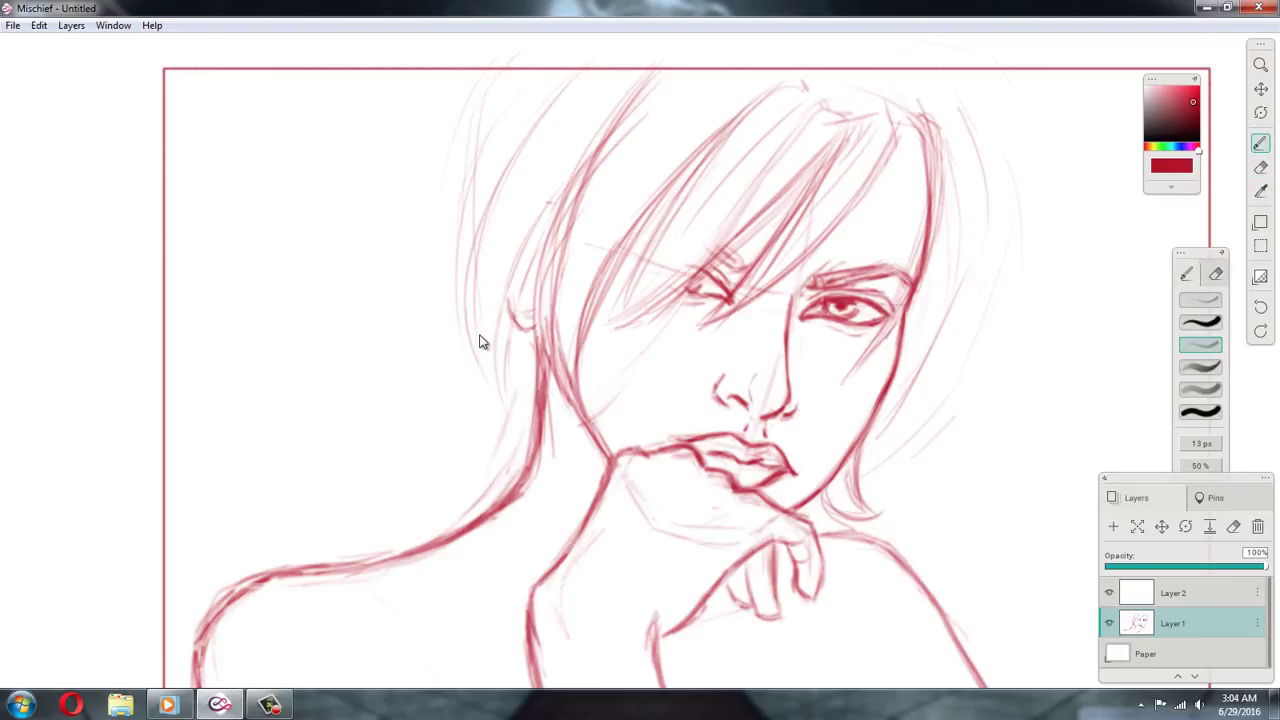
Darken the back hair strands around the ear and the outer contour with the 13 px, 50% brush
drag(511, 396, 529, 263)
drag(505, 360, 572, 178)
drag(519, 275, 563, 197)
drag(507, 308, 545, 213)
mouse_move(500, 394)
mouse_down()
mouse_move(477, 361)
mouse_move(489, 229)
mouse_move(562, 103)
mouse_move(472, 305)
mouse_move(577, 80)
mouse_move(544, 93)
mouse_move(479, 276)
mouse_move(553, 71)
mouse_move(521, 82)
mouse_up()
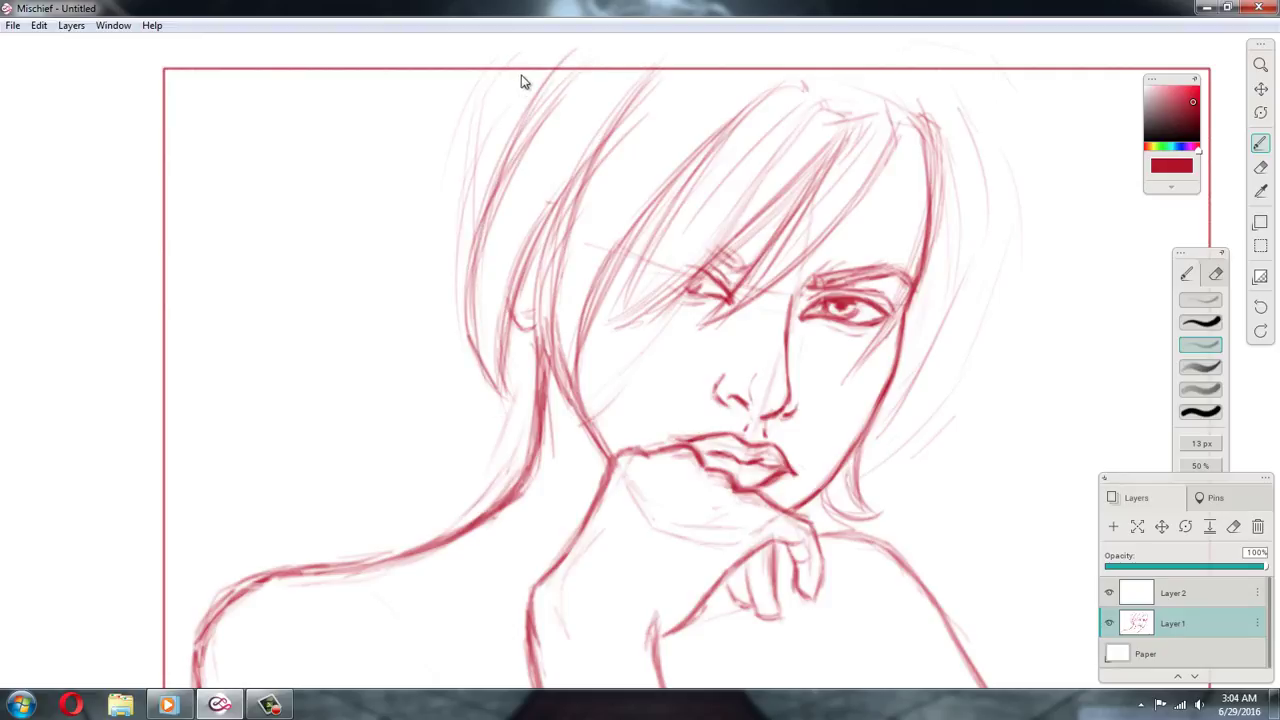
mouse_move(483, 148)
mouse_down()
mouse_move(512, 78)
mouse_move(471, 185)
mouse_move(471, 279)
mouse_move(524, 70)
mouse_up()
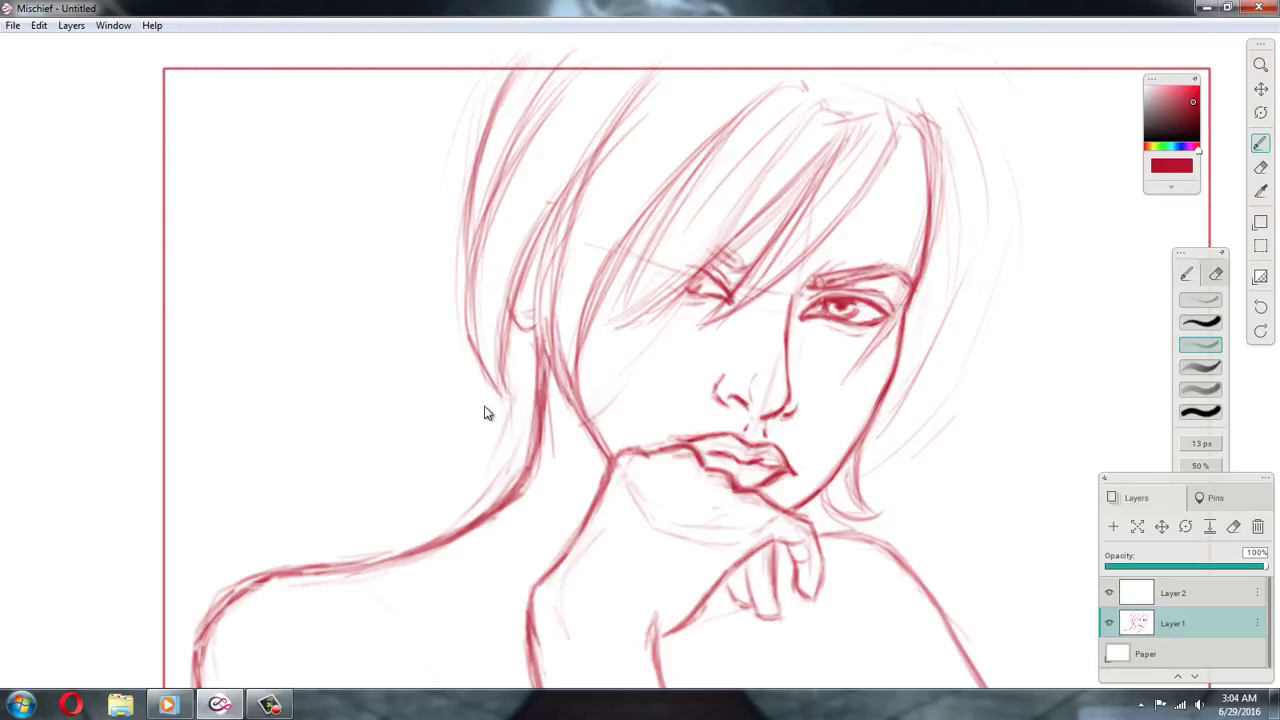
Add flicked hair tips at the nape, undoing one stray stroke
drag(506, 398, 480, 431)
drag(523, 337, 503, 429)
key(ctrl+z)
drag(520, 400, 517, 323)
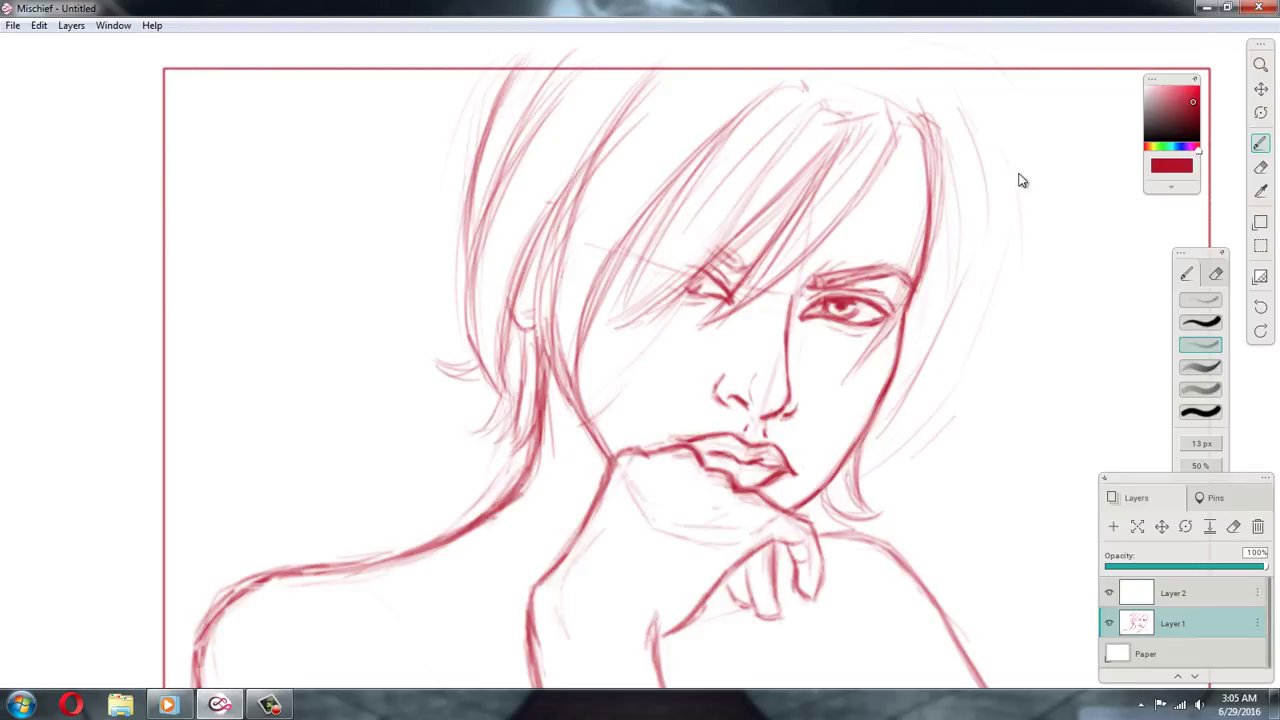
Rework the hair roots at the parting, lightening heavy marks with the eraser and darkening the strand across the forehead
drag(902, 120, 874, 188)
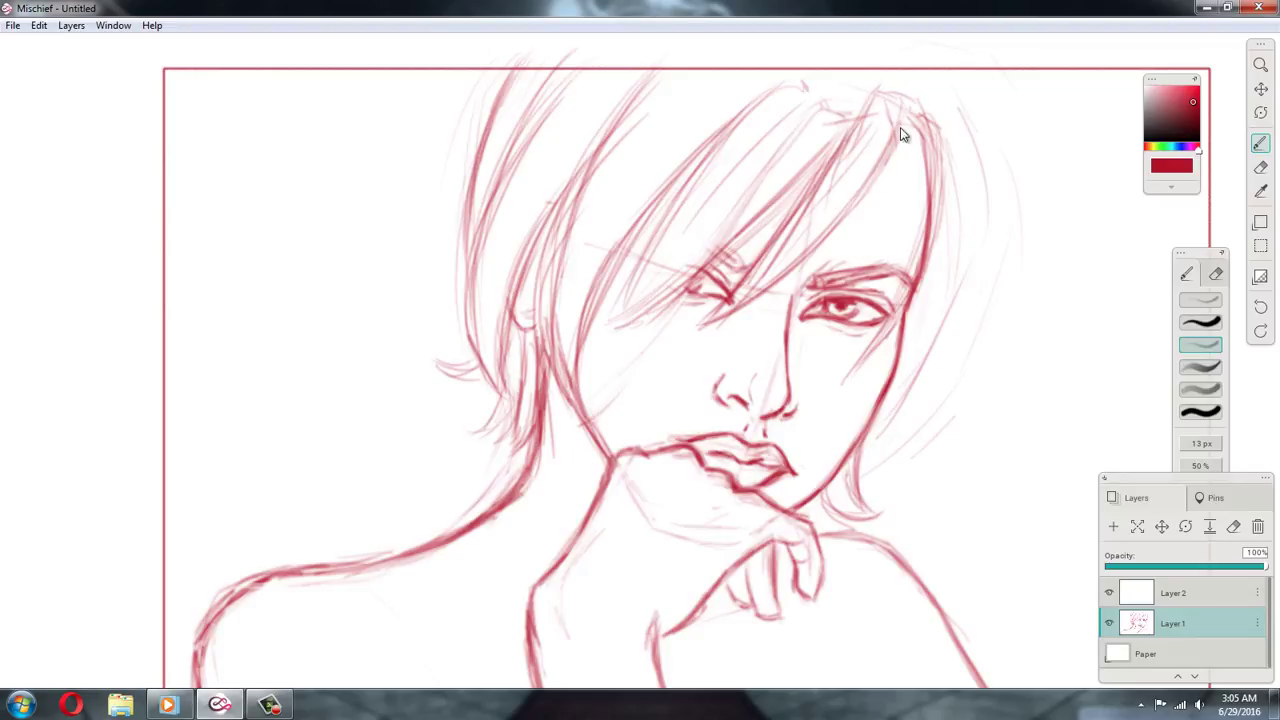
drag(900, 127, 868, 212)
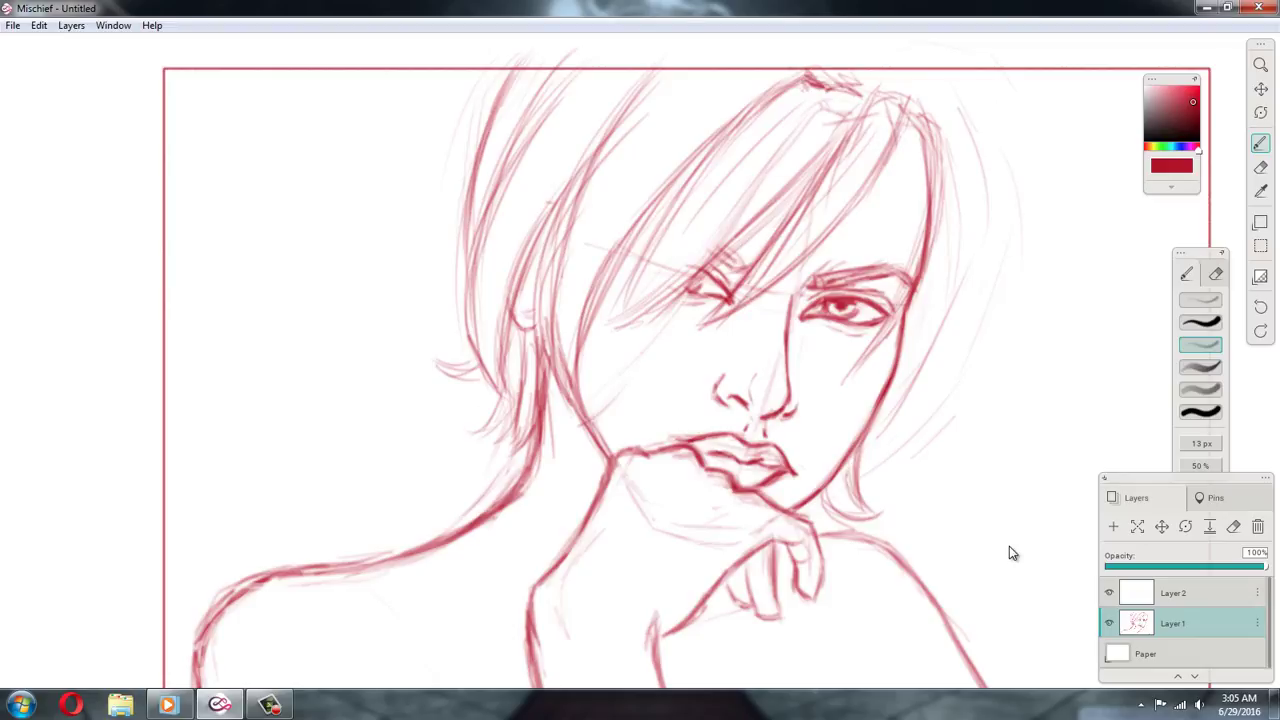
key(e)
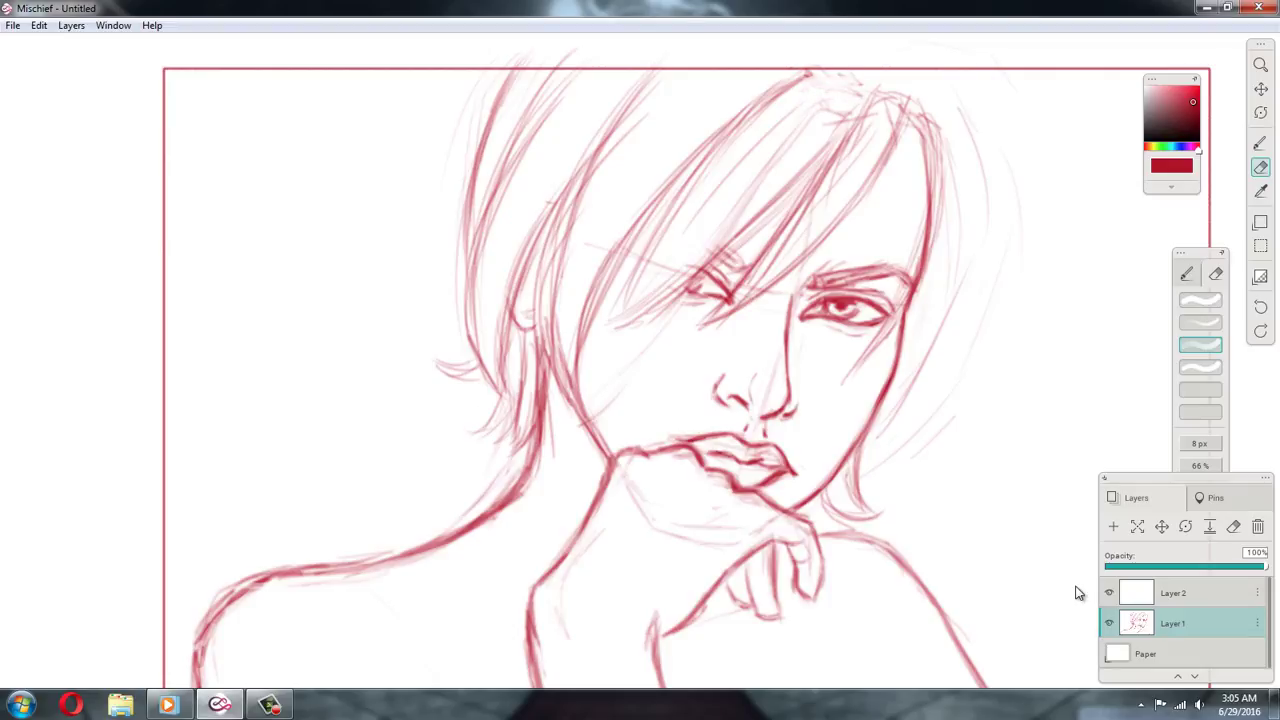
key(b)
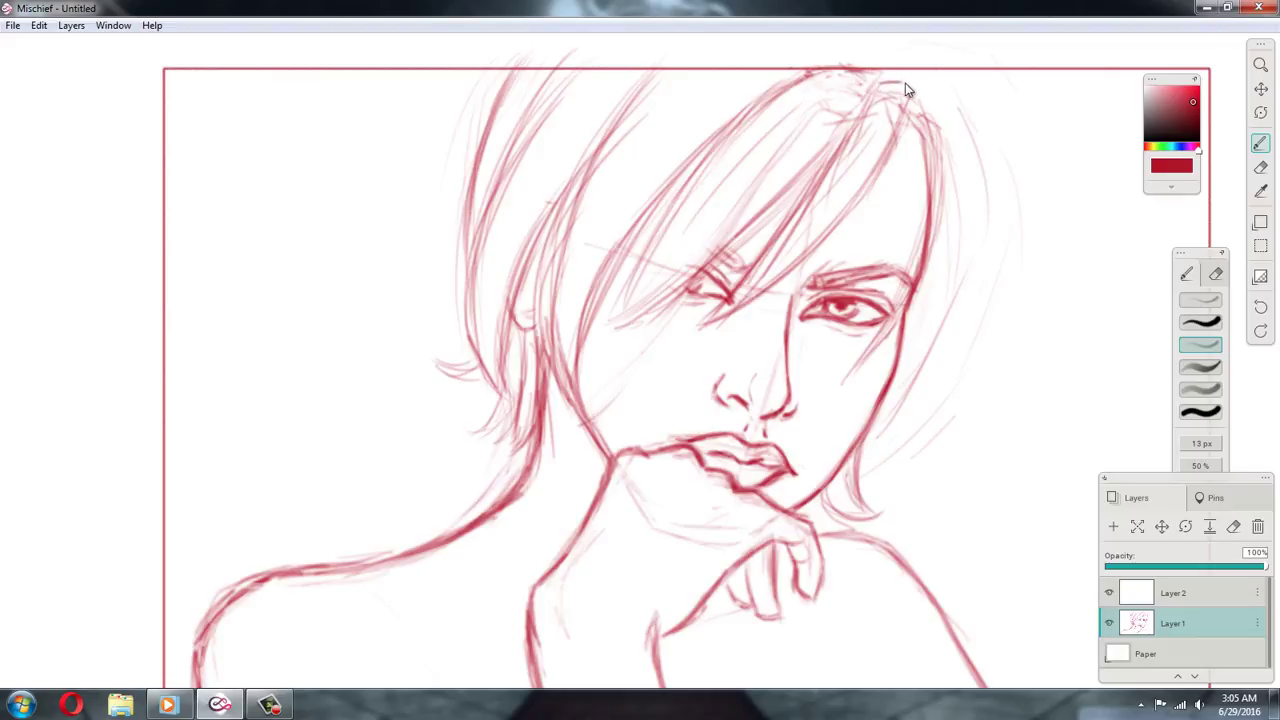
mouse_move(889, 142)
mouse_down()
mouse_move(913, 91)
mouse_move(867, 172)
mouse_up()
Add long overlapping strands from the crown down the side of the face next to the fully visible eye
drag(945, 86, 938, 232)
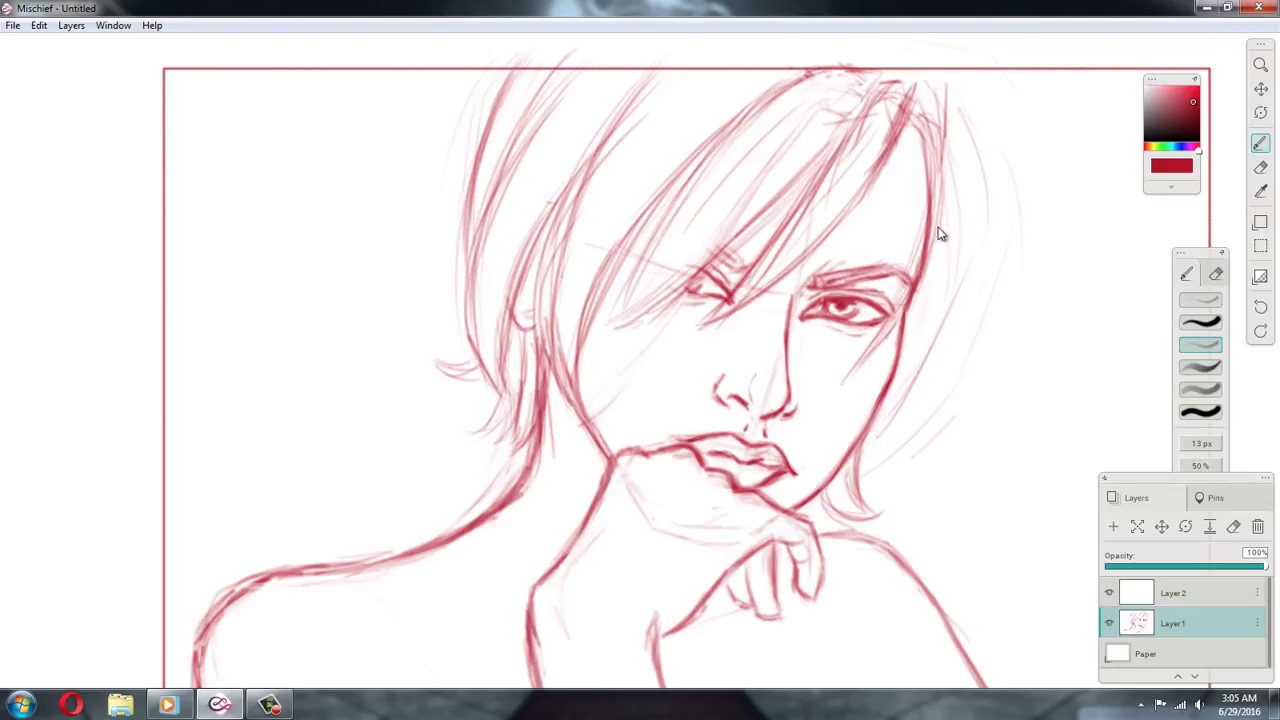
drag(950, 97, 918, 285)
drag(927, 140, 902, 275)
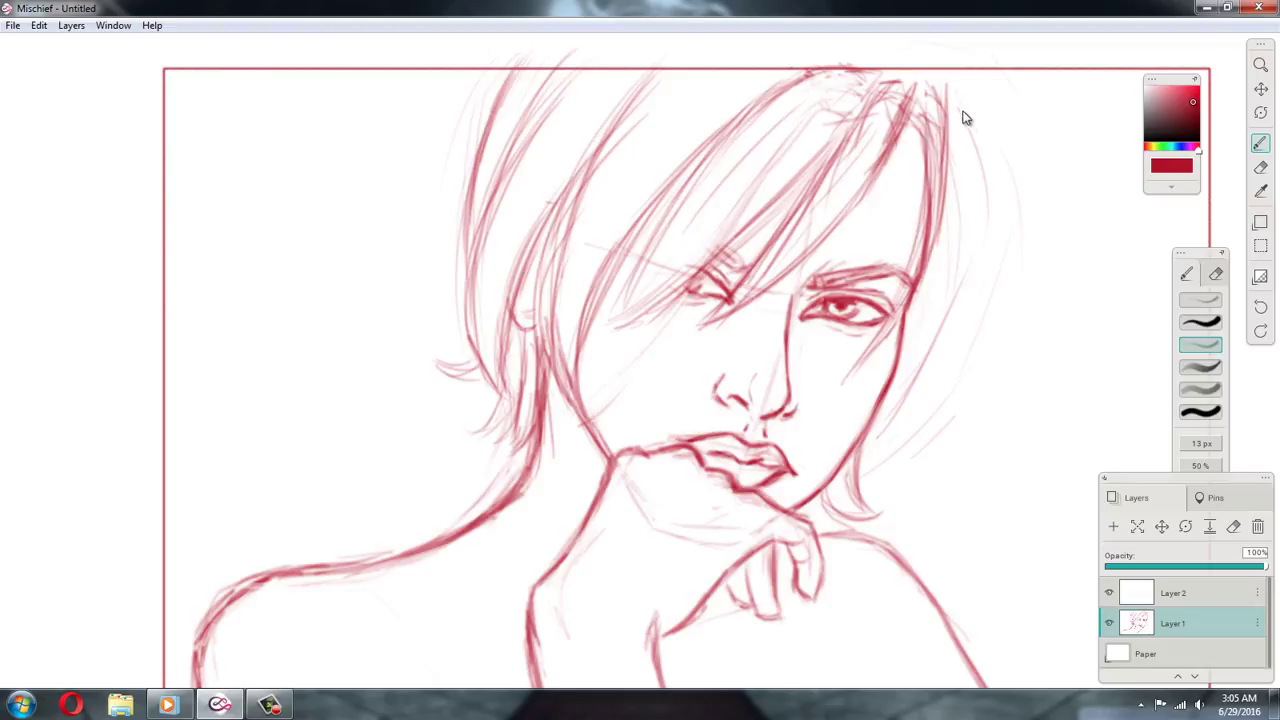
drag(950, 120, 966, 256)
drag(933, 338, 960, 129)
drag(949, 195, 934, 316)
mouse_move(911, 366)
mouse_down()
mouse_move(953, 251)
mouse_move(959, 130)
mouse_up()
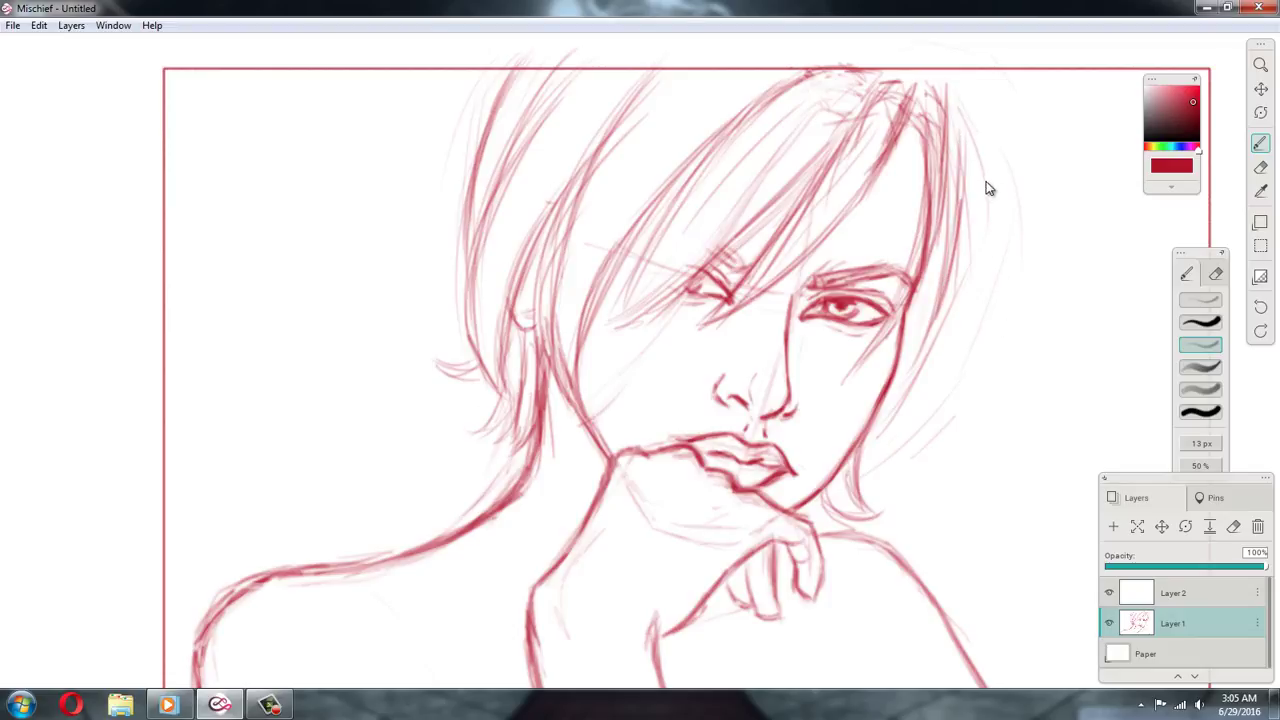
Define the outer contour of the hair beside the fully visible eye and taper its strands in to the jaw
mouse_move(1005, 180)
mouse_down()
mouse_move(968, 76)
mouse_move(997, 280)
mouse_up()
drag(973, 114, 997, 256)
drag(993, 212, 968, 342)
drag(982, 270, 926, 398)
drag(950, 350, 924, 408)
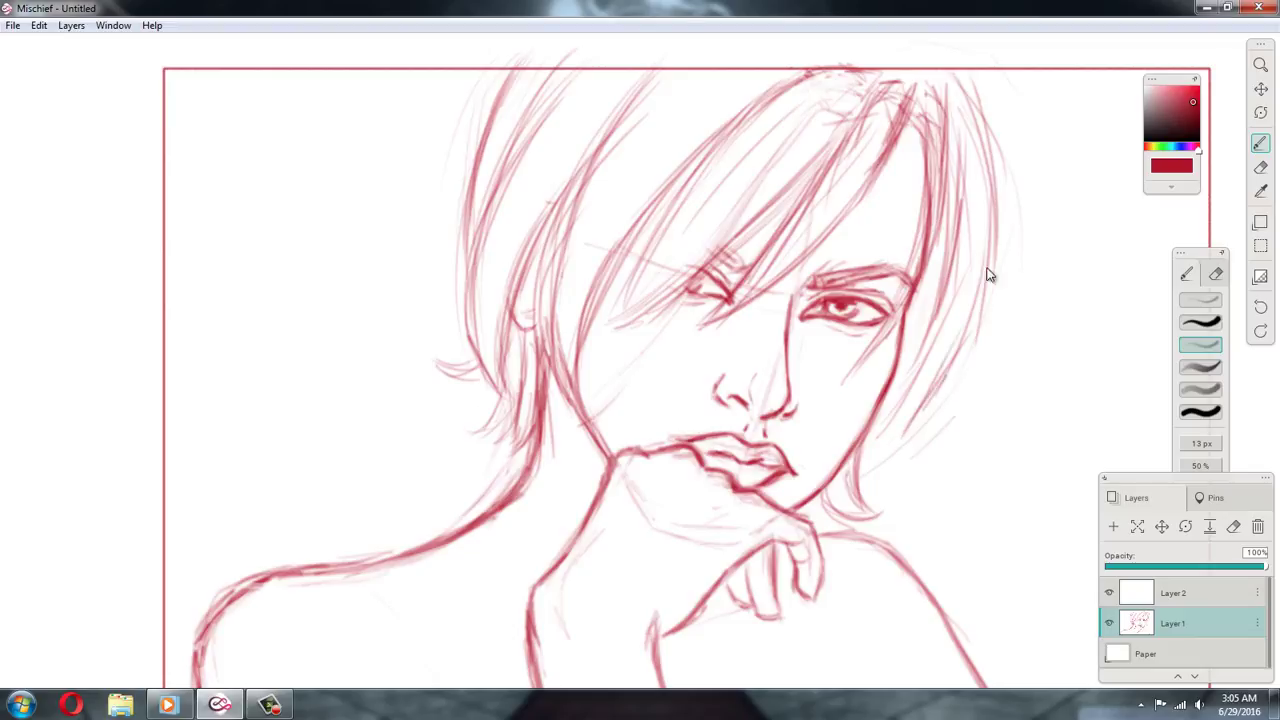
drag(992, 305, 965, 78)
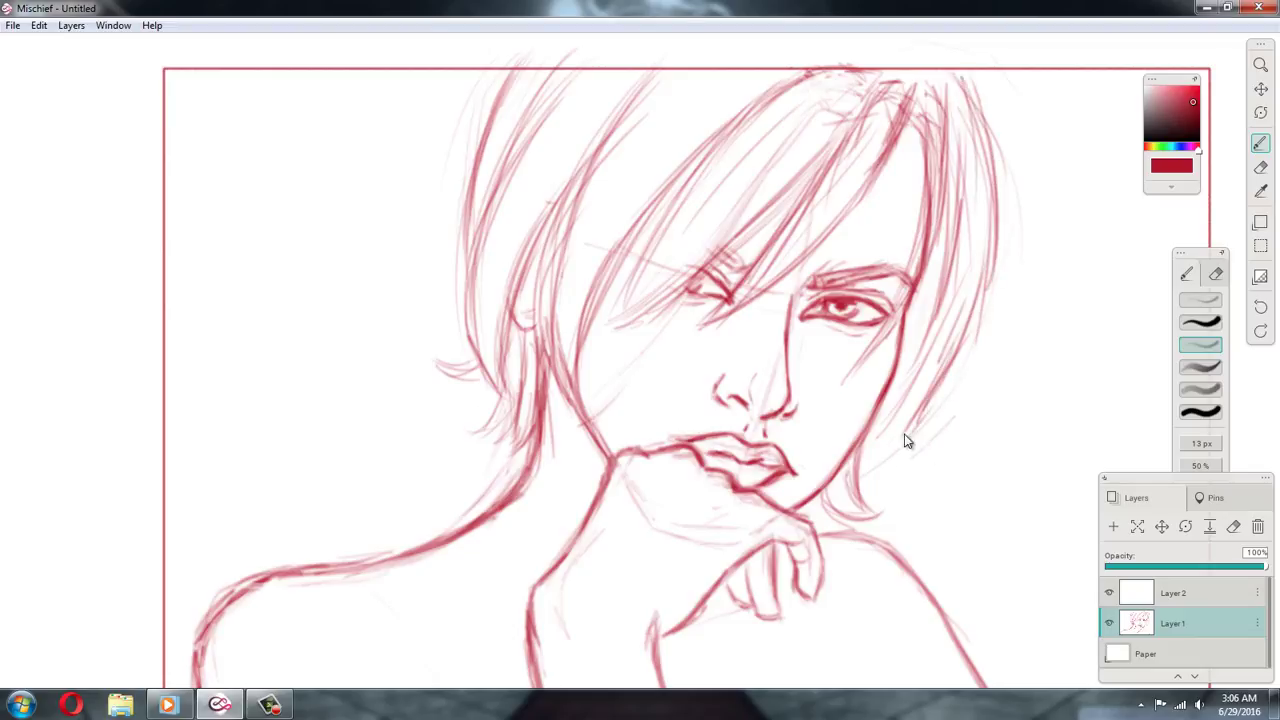
drag(987, 237, 970, 320)
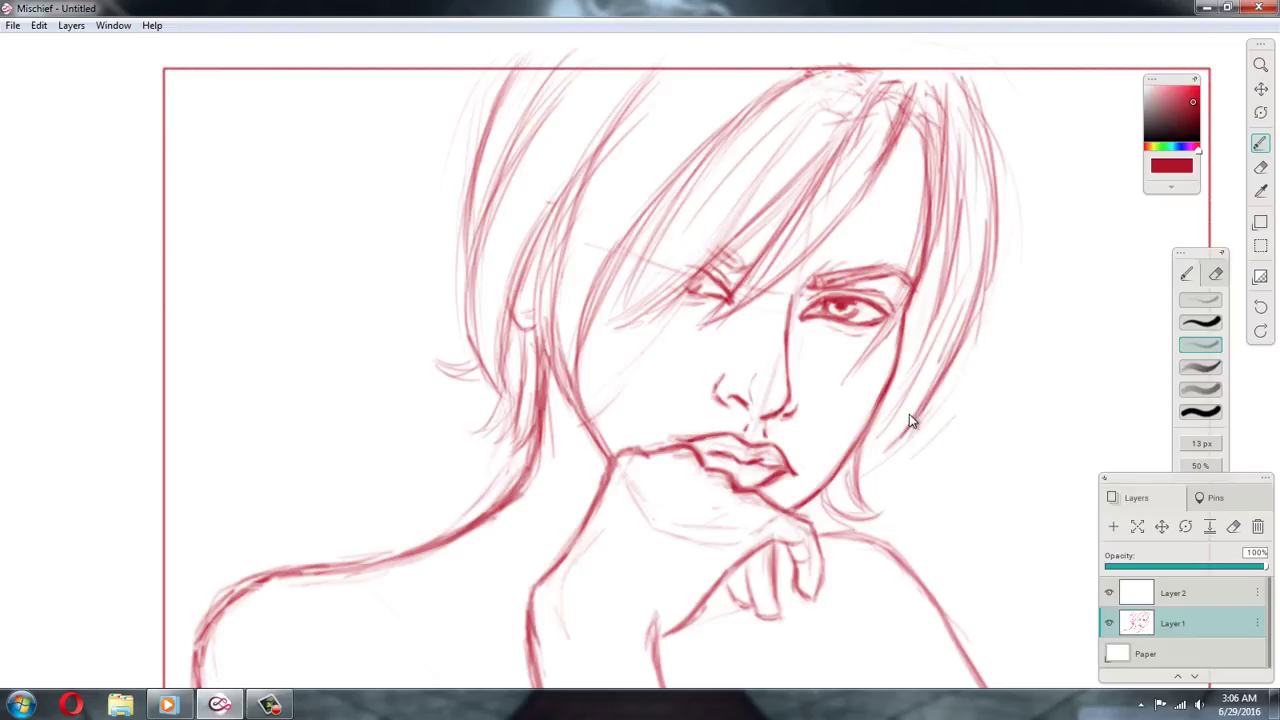
drag(909, 385, 869, 457)
drag(925, 408, 870, 454)
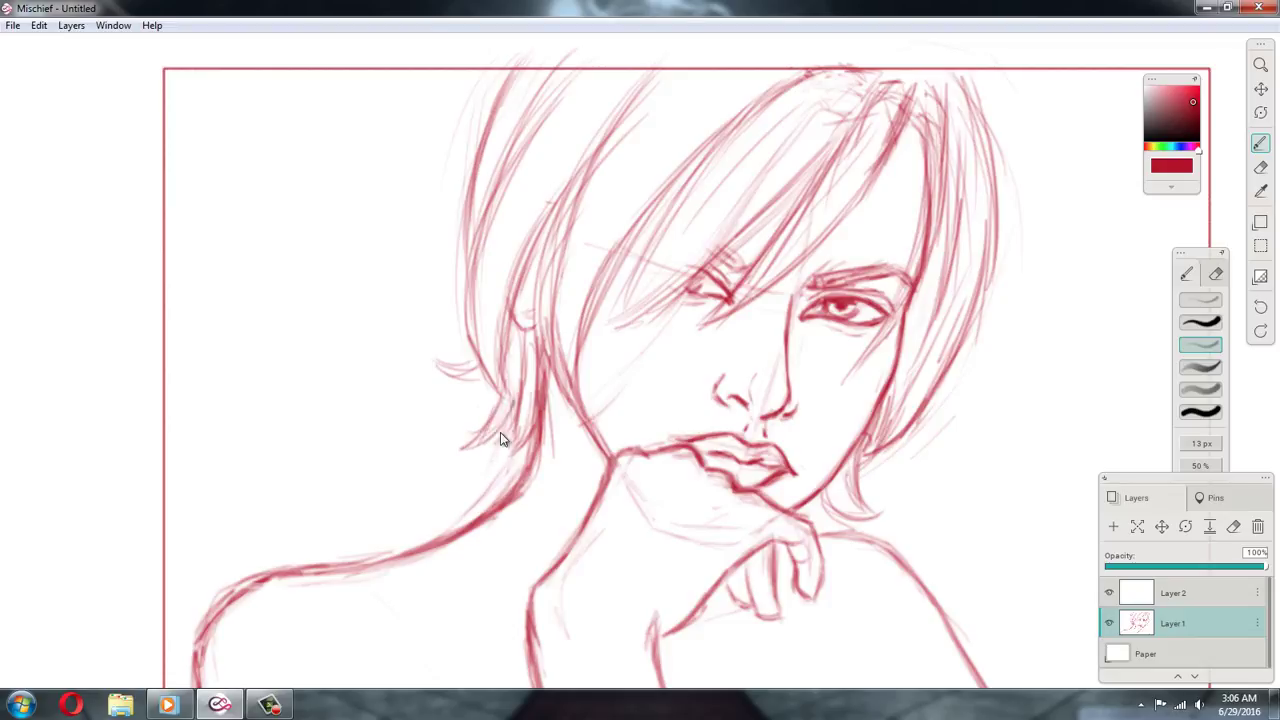
Add a hair tip at the nape and darken the fringe strands above the partly hidden eye
drag(521, 418, 507, 467)
mouse_move(694, 178)
mouse_down()
mouse_move(632, 288)
mouse_move(665, 227)
mouse_up()
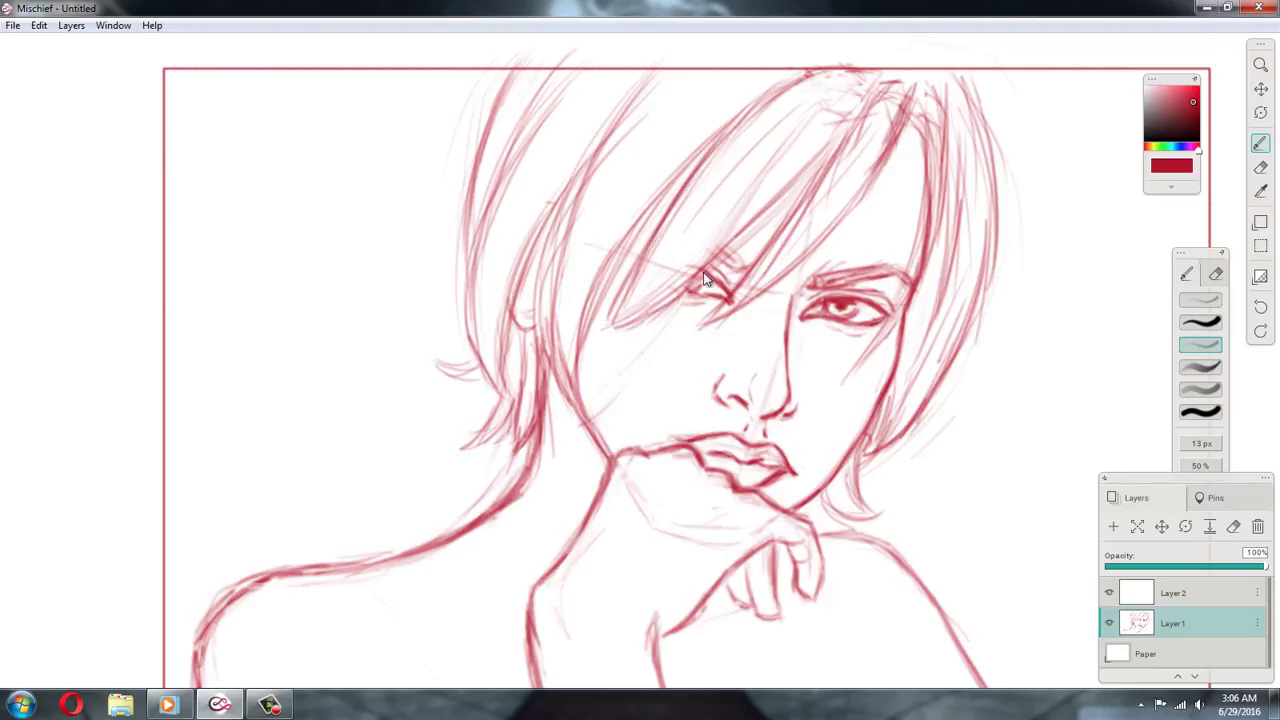
mouse_move(708, 270)
mouse_down()
mouse_move(786, 200)
mouse_move(762, 210)
mouse_up()
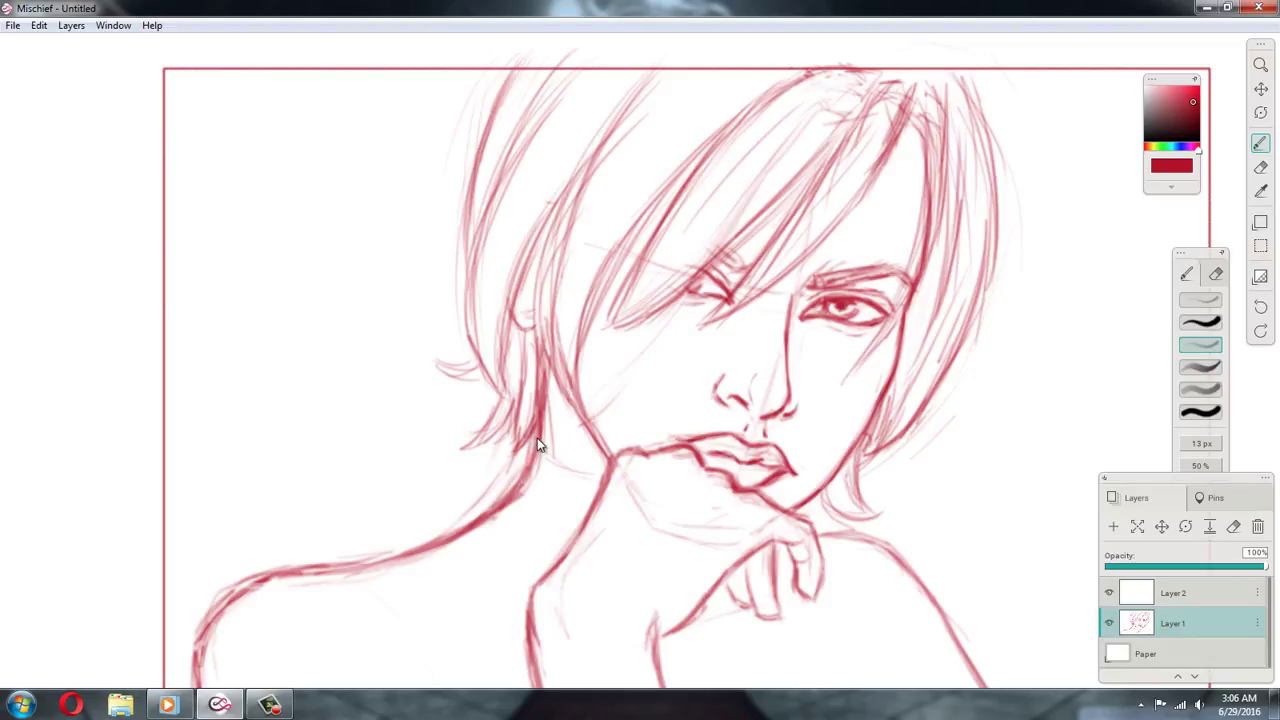
Sketch the upper and lower edges of a wide band wrapping around the neck beside the wrist
drag(542, 446, 606, 490)
drag(543, 448, 600, 481)
drag(511, 478, 493, 500)
drag(479, 524, 546, 558)
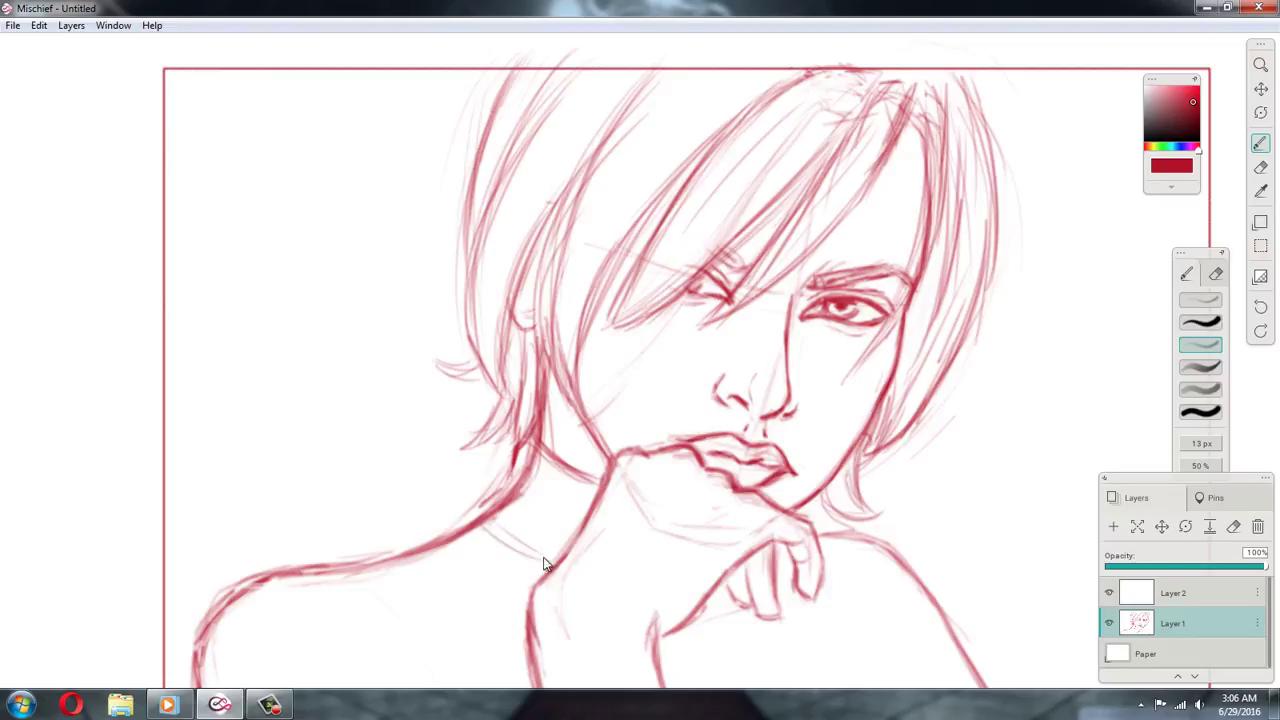
drag(472, 514, 496, 494)
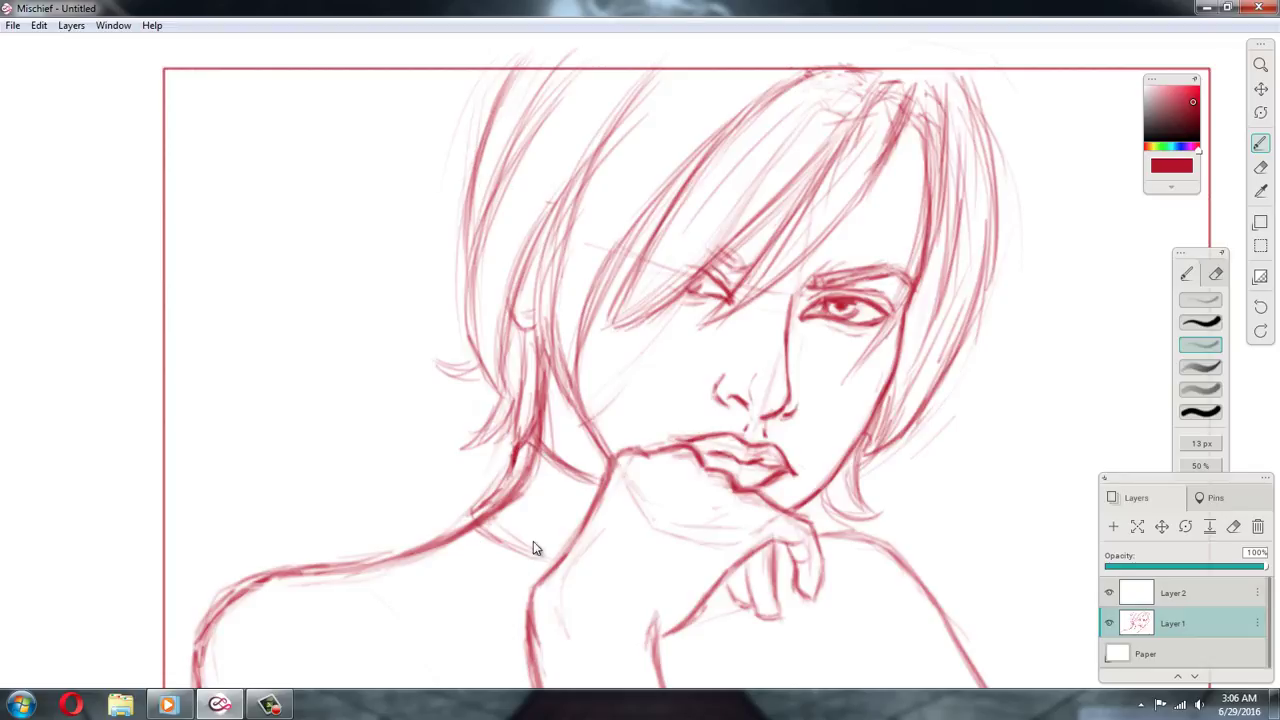
drag(476, 523, 545, 570)
Erase the old neck contour inside the band, then redraw its outer side and add curved fold lines across it
key(e)
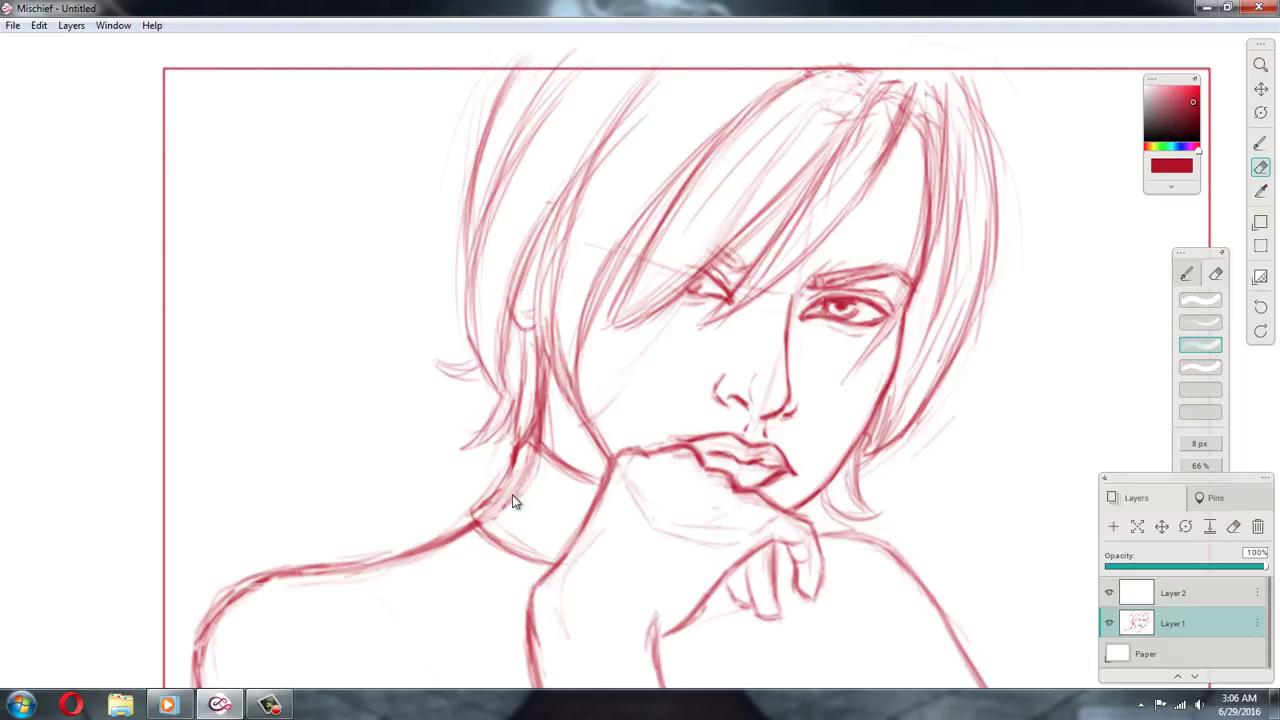
key(b)
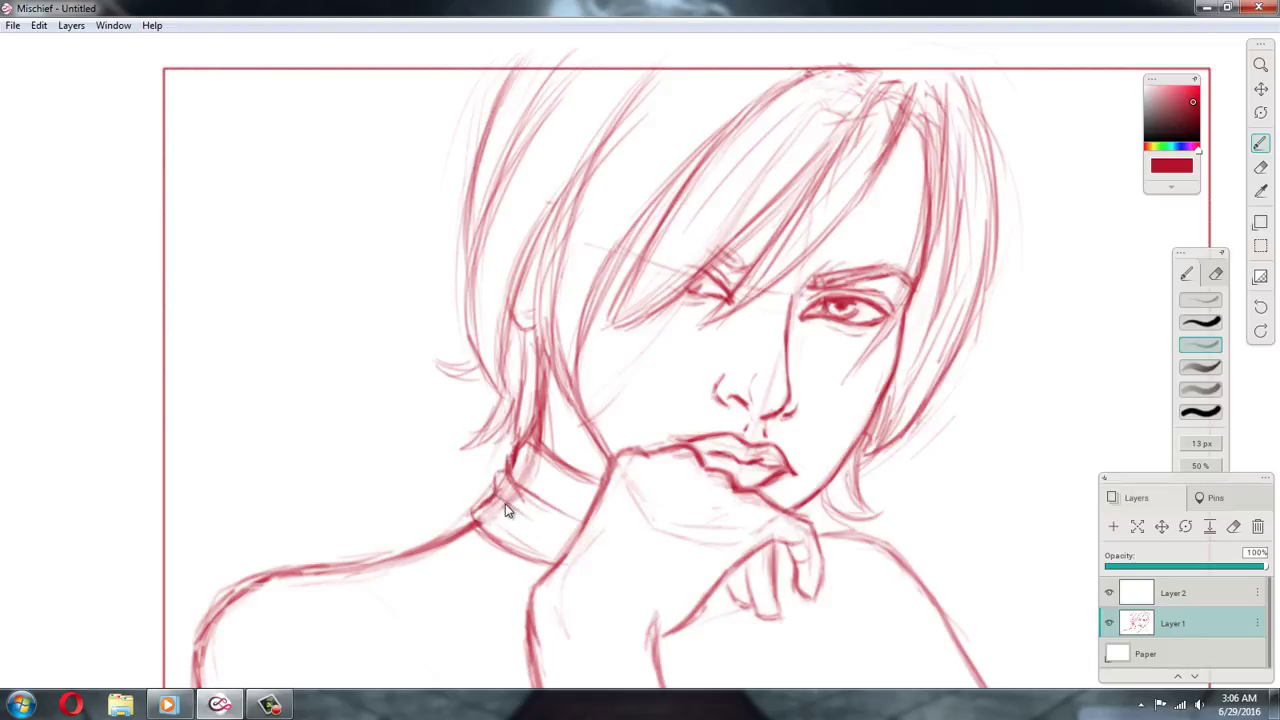
mouse_move(491, 499)
mouse_down()
mouse_move(516, 465)
mouse_move(577, 498)
mouse_up()
Sketch a wide flared collar from the nape out over the shoulder, with a folded tip and a lower edge
mouse_move(500, 444)
mouse_down()
mouse_move(438, 465)
mouse_move(390, 512)
mouse_move(367, 498)
mouse_move(357, 536)
mouse_move(342, 536)
mouse_move(357, 555)
mouse_move(470, 592)
mouse_up()
drag(352, 546, 432, 586)
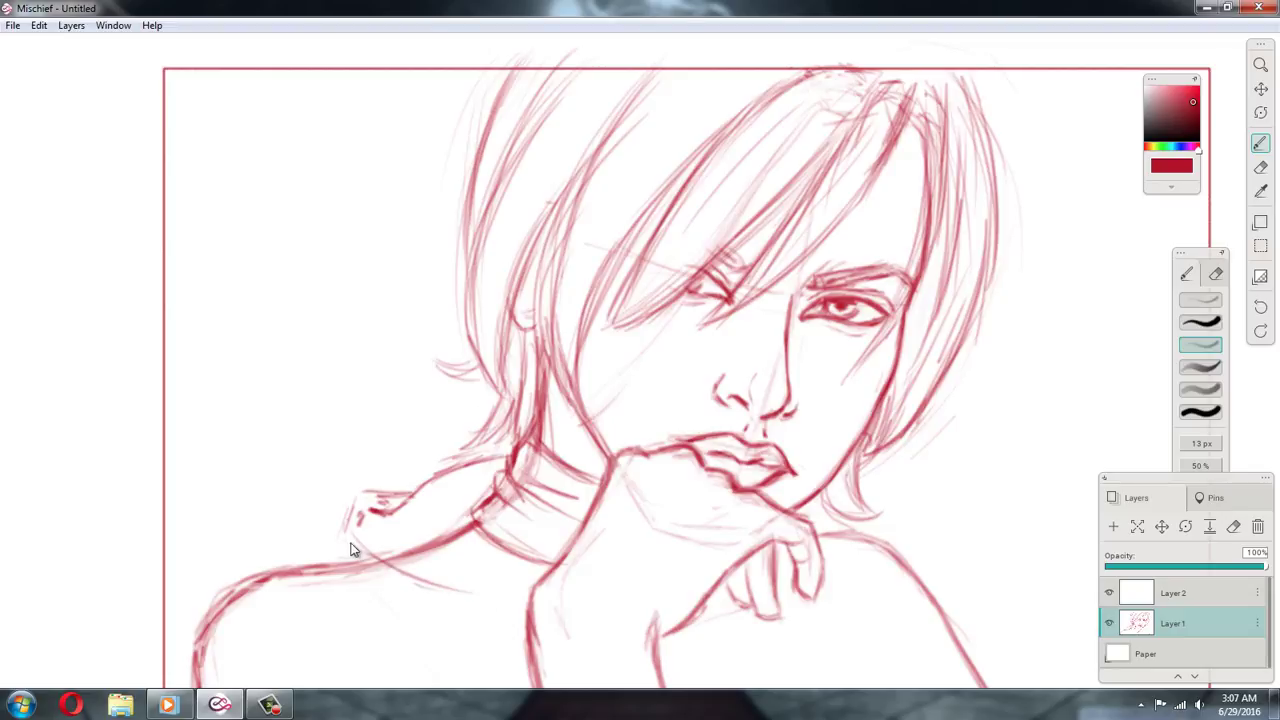
drag(352, 508, 362, 558)
Draw a dark diagonal armhole line down from the shoulder below the collar and lighten the shoulder contour under the collar with the eraser
mouse_move(366, 664)
mouse_down()
mouse_move(322, 588)
mouse_move(363, 663)
mouse_up()
click(1260, 89)
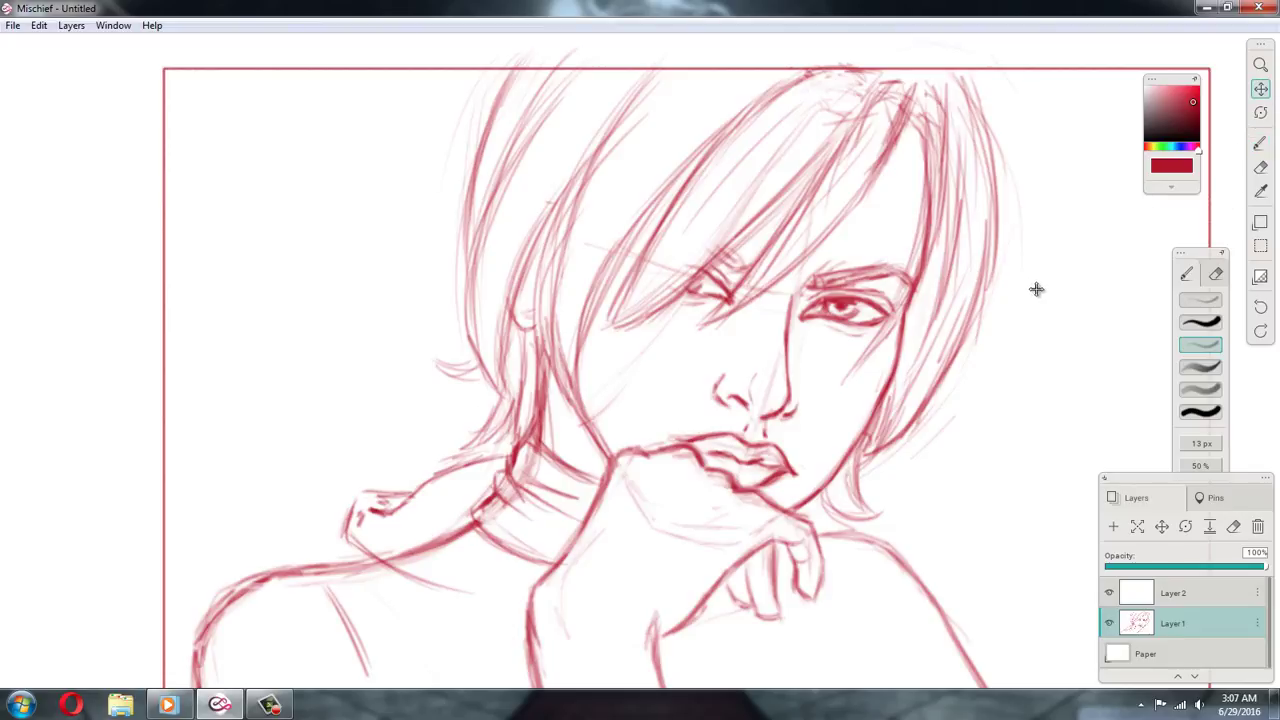
drag(1037, 286, 1025, 210)
click(1260, 143)
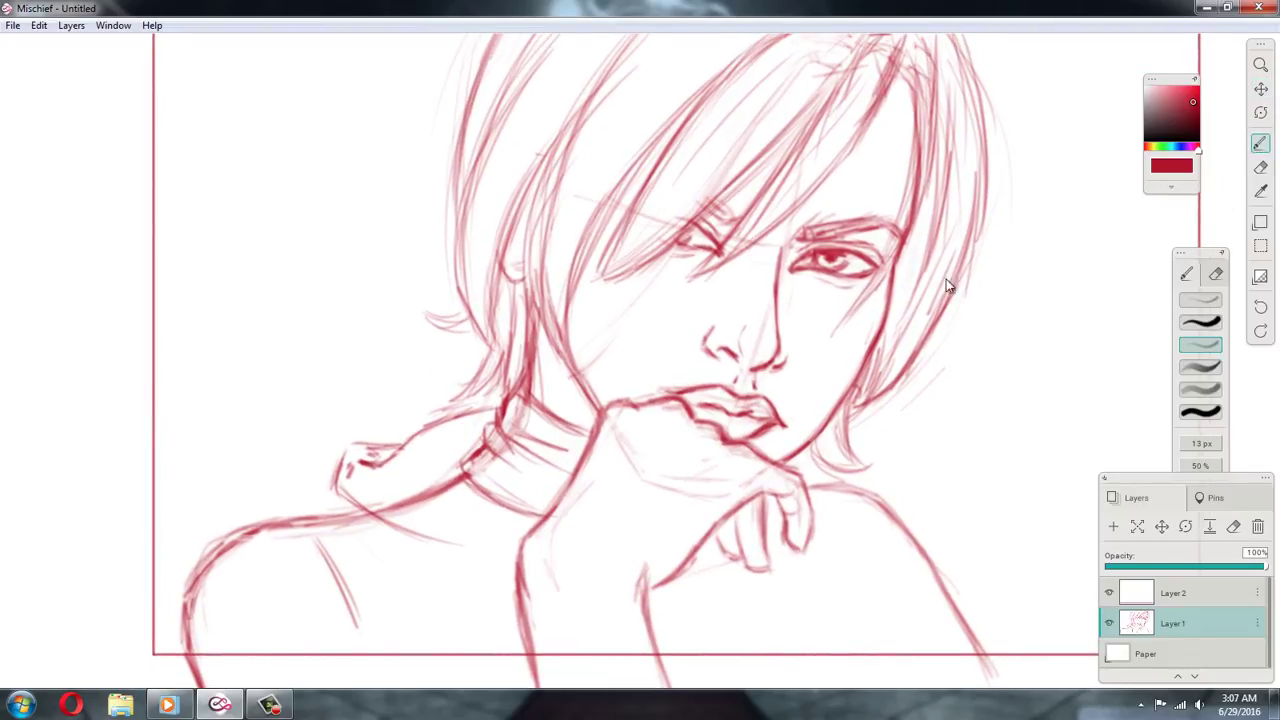
mouse_move(341, 572)
mouse_down()
mouse_move(375, 658)
mouse_move(340, 576)
mouse_up()
drag(372, 645, 280, 517)
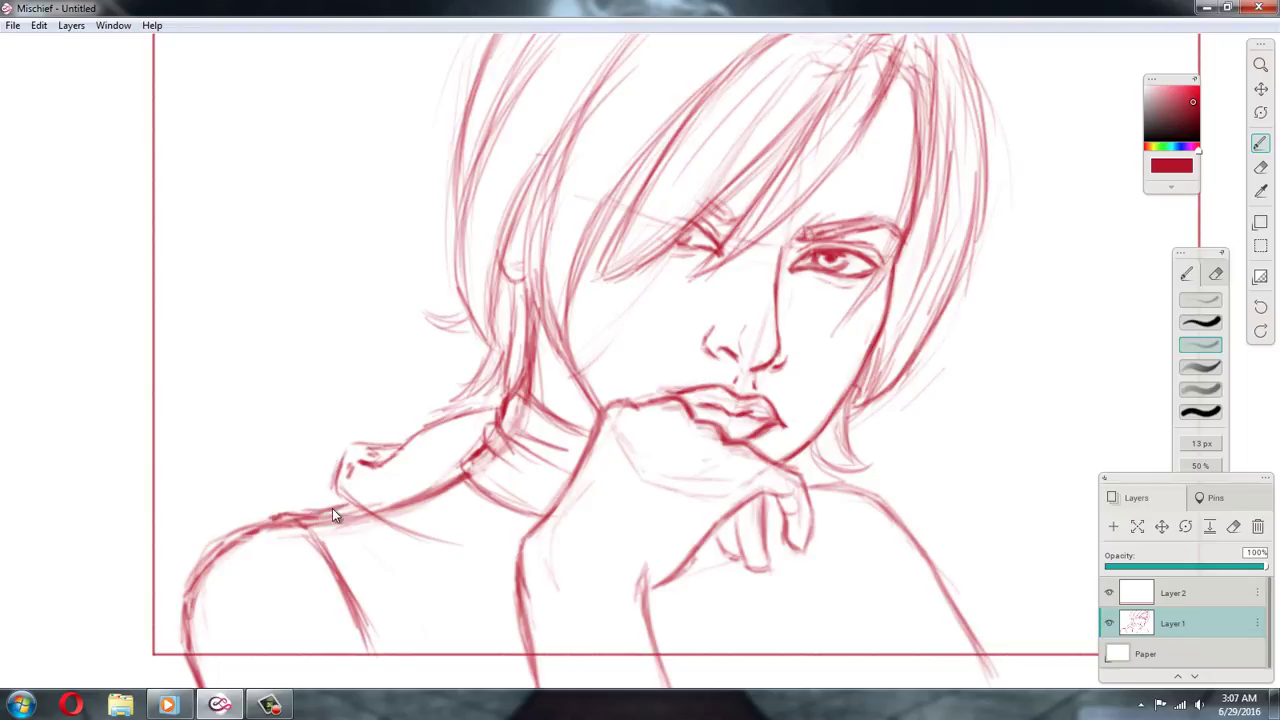
drag(302, 530, 370, 641)
key(e)
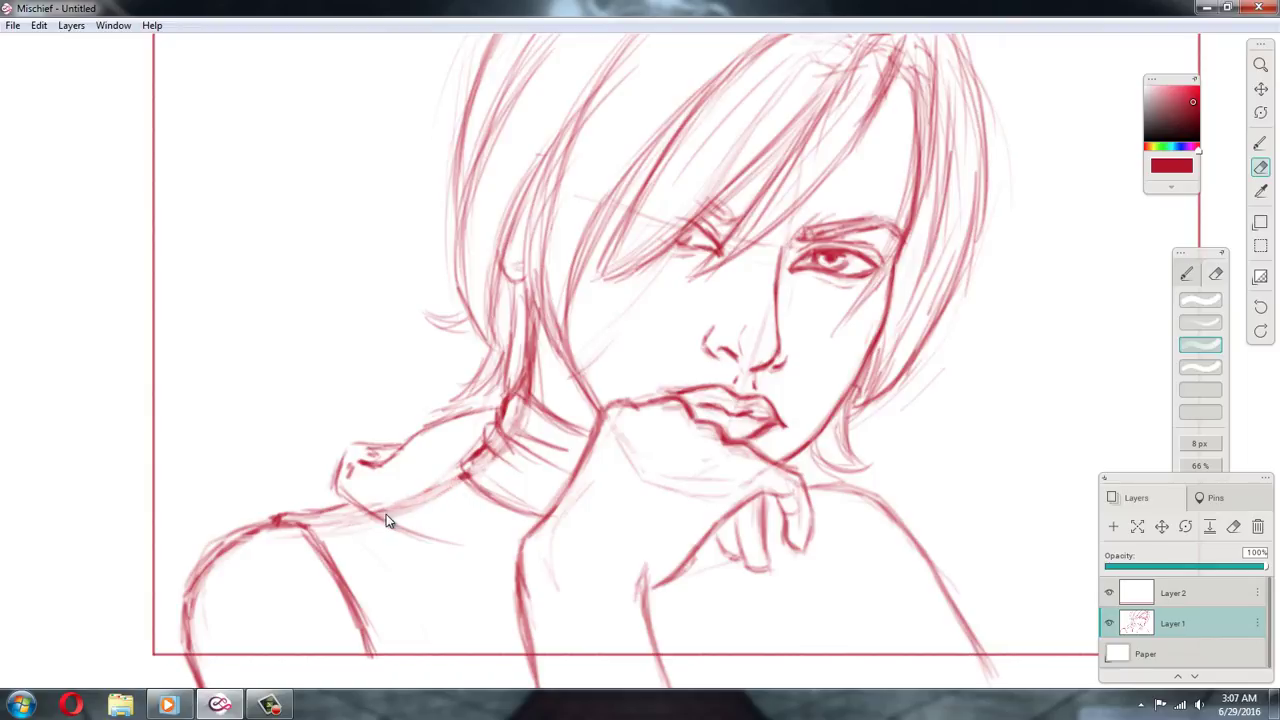
Extend the collar's lower edge to the wrist and sketch a small pointed fold and curved opening beneath it
key(b)
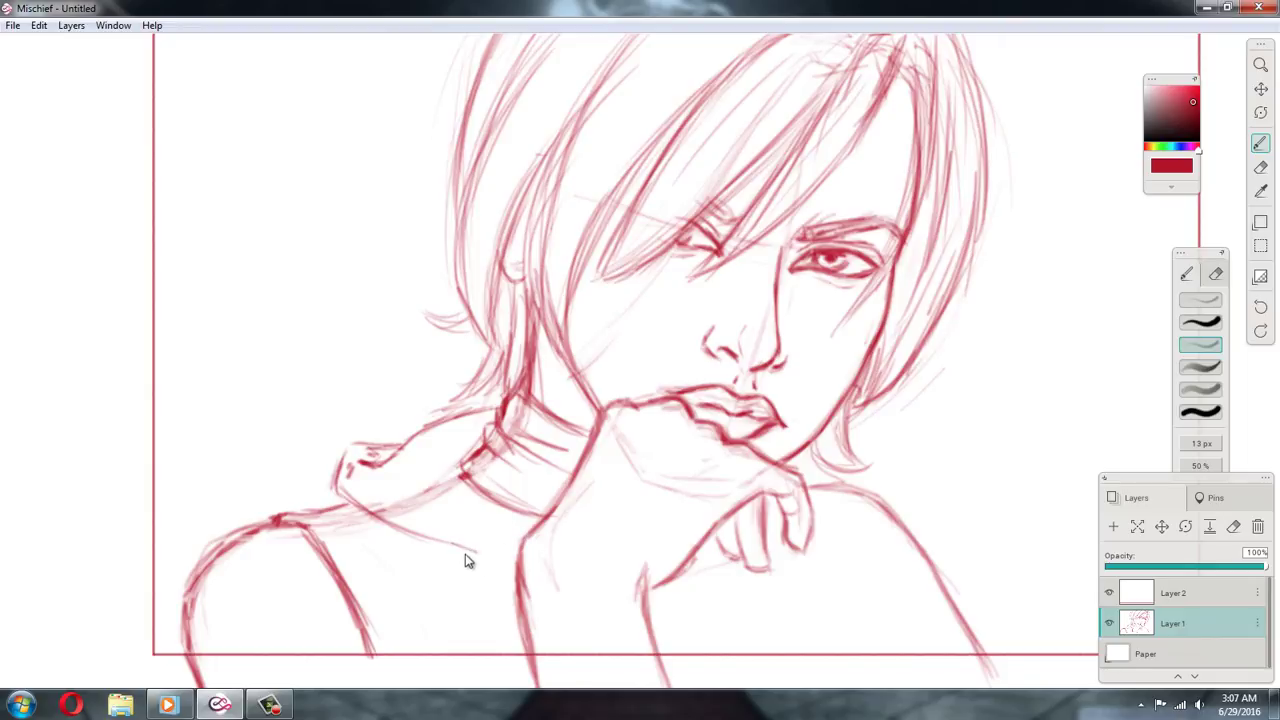
mouse_move(471, 557)
mouse_down()
mouse_move(474, 594)
mouse_move(504, 600)
mouse_move(513, 622)
mouse_up()
mouse_move(471, 548)
mouse_down()
mouse_move(462, 594)
mouse_move(527, 627)
mouse_up()
mouse_move(472, 551)
mouse_down()
mouse_move(395, 532)
mouse_move(338, 483)
mouse_move(418, 557)
mouse_move(386, 528)
mouse_move(400, 513)
mouse_move(348, 488)
mouse_move(463, 537)
mouse_up()
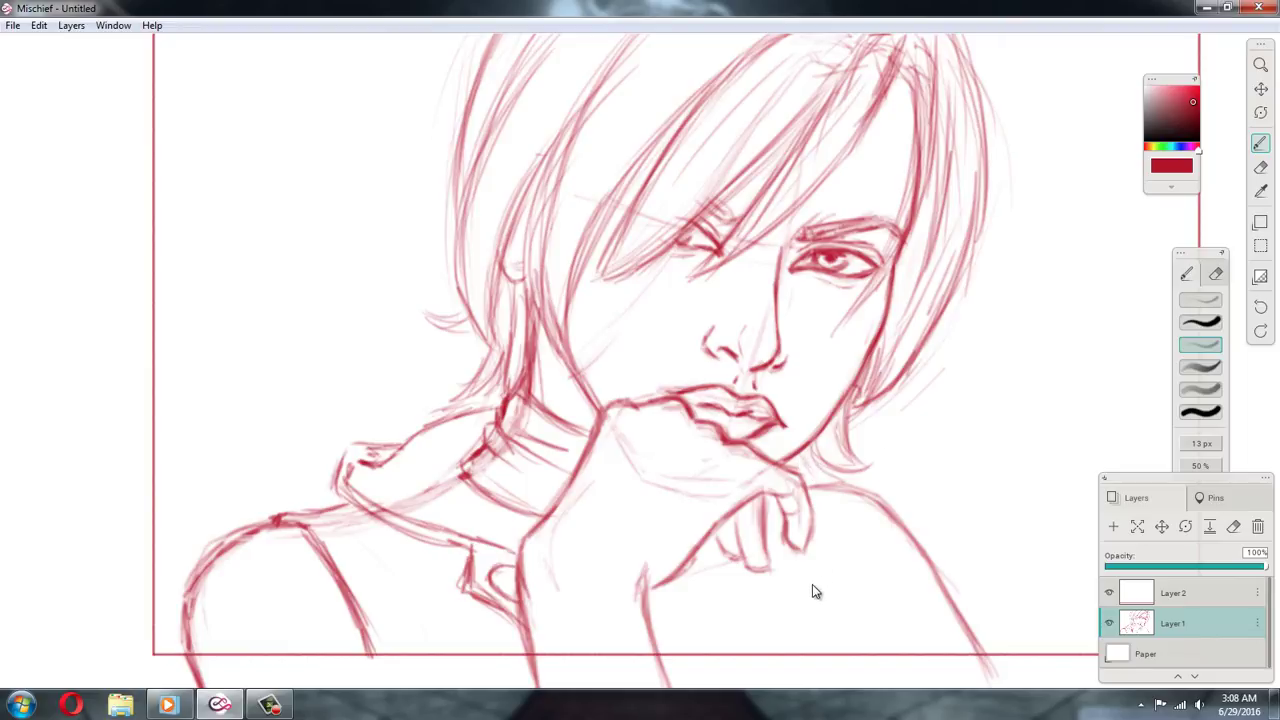
Draw the armhole line on the opposite side, running diagonally from the curled fingers down to the frame's lower edge
drag(796, 550, 820, 608)
drag(801, 550, 834, 643)
drag(804, 578, 846, 650)
drag(805, 572, 880, 660)
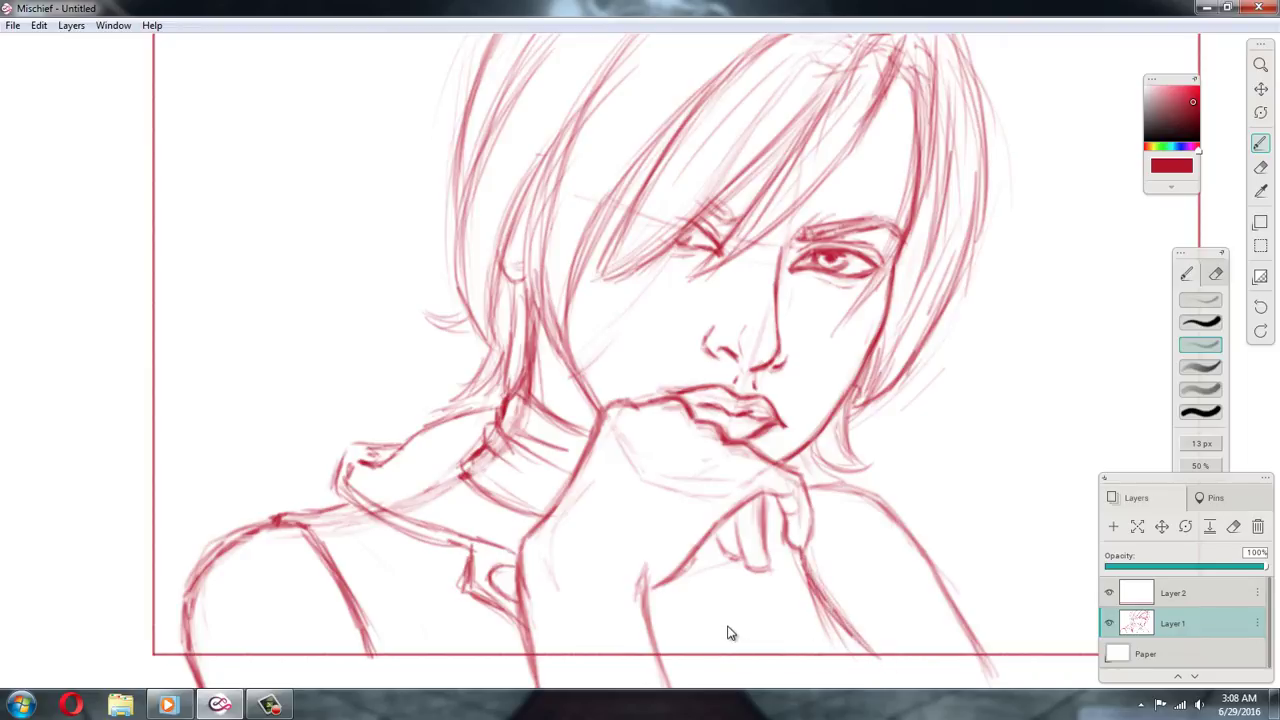
Sketch the clothing edge running down beneath the curled fingers and the small collar shape under the hair beside the chin
drag(725, 597, 697, 644)
mouse_move(730, 580)
mouse_down()
mouse_move(689, 674)
mouse_move(723, 603)
mouse_up()
drag(729, 554, 697, 663)
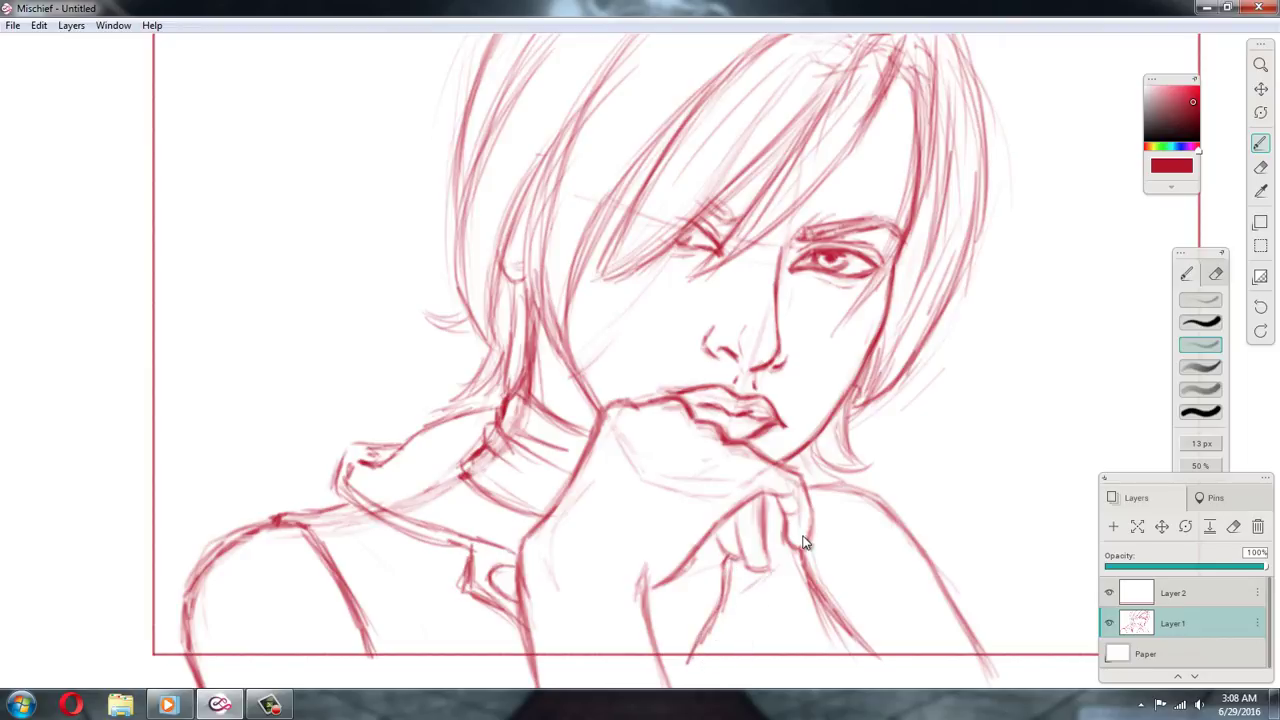
drag(742, 597, 772, 568)
mouse_move(809, 460)
mouse_down()
mouse_move(877, 471)
mouse_move(864, 466)
mouse_up()
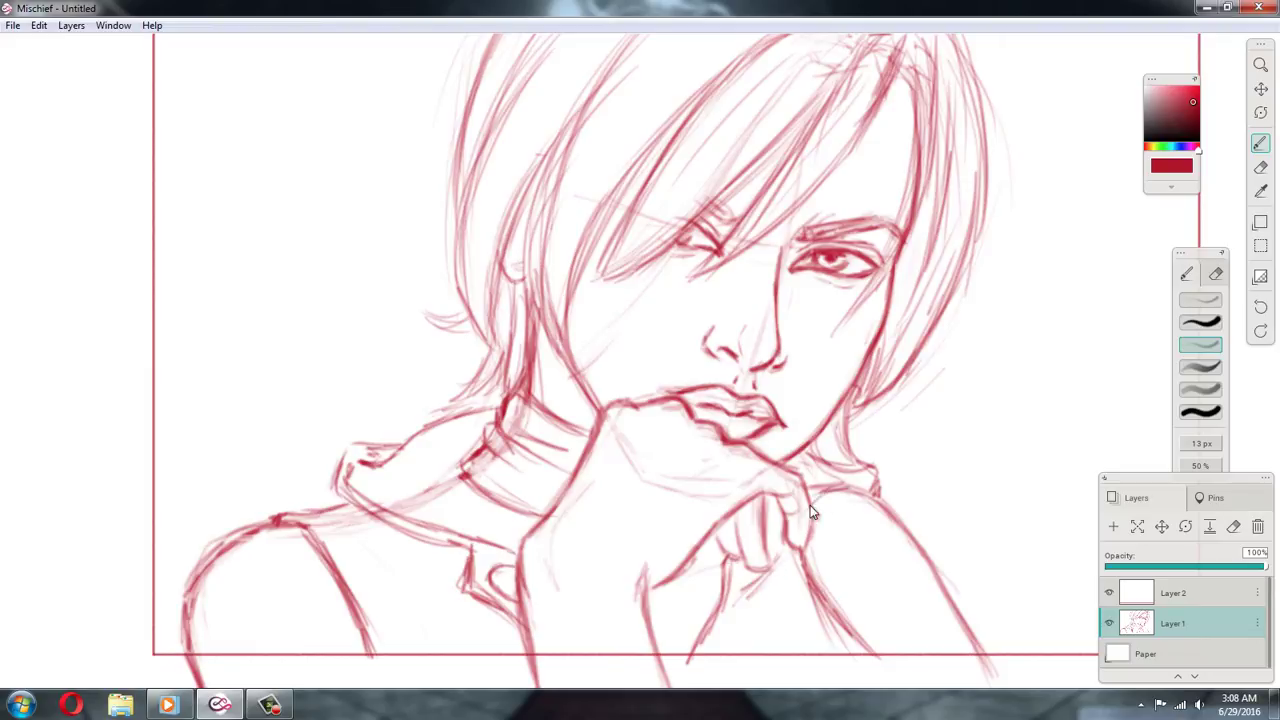
Draw the curved seam line at the base of the turtleneck, running down toward the collar beside the hand
key(e)
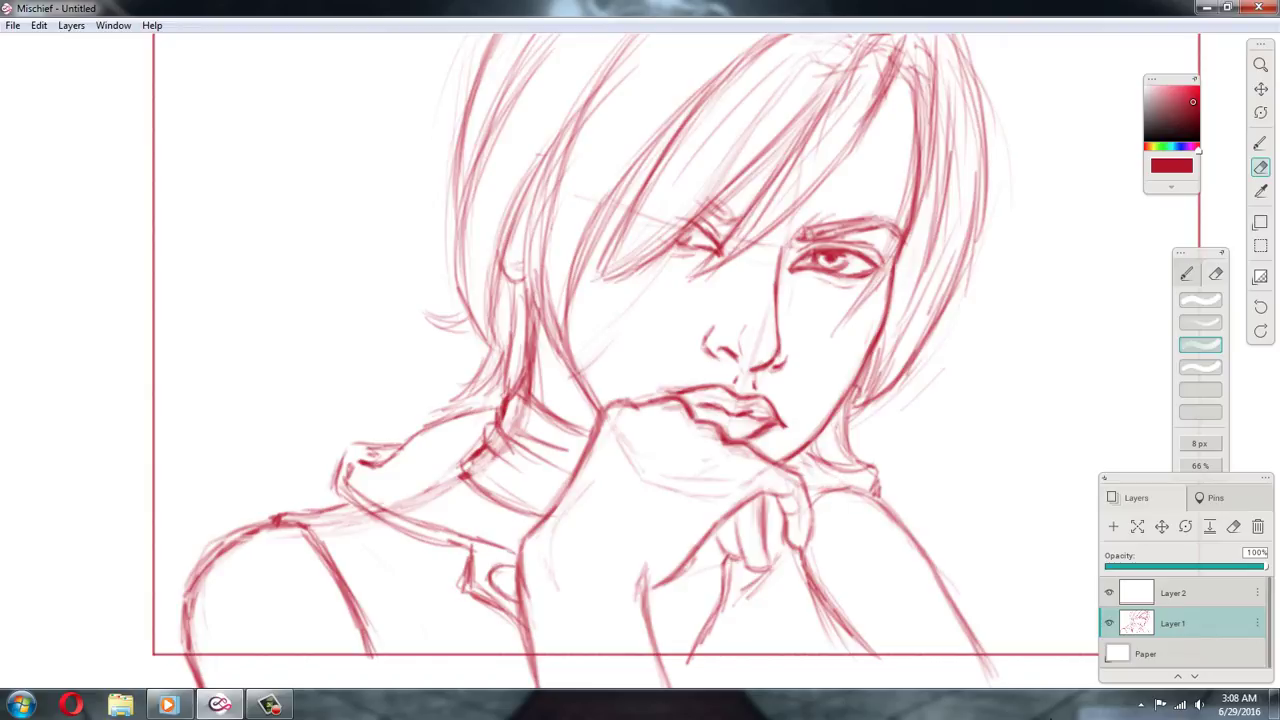
key(b)
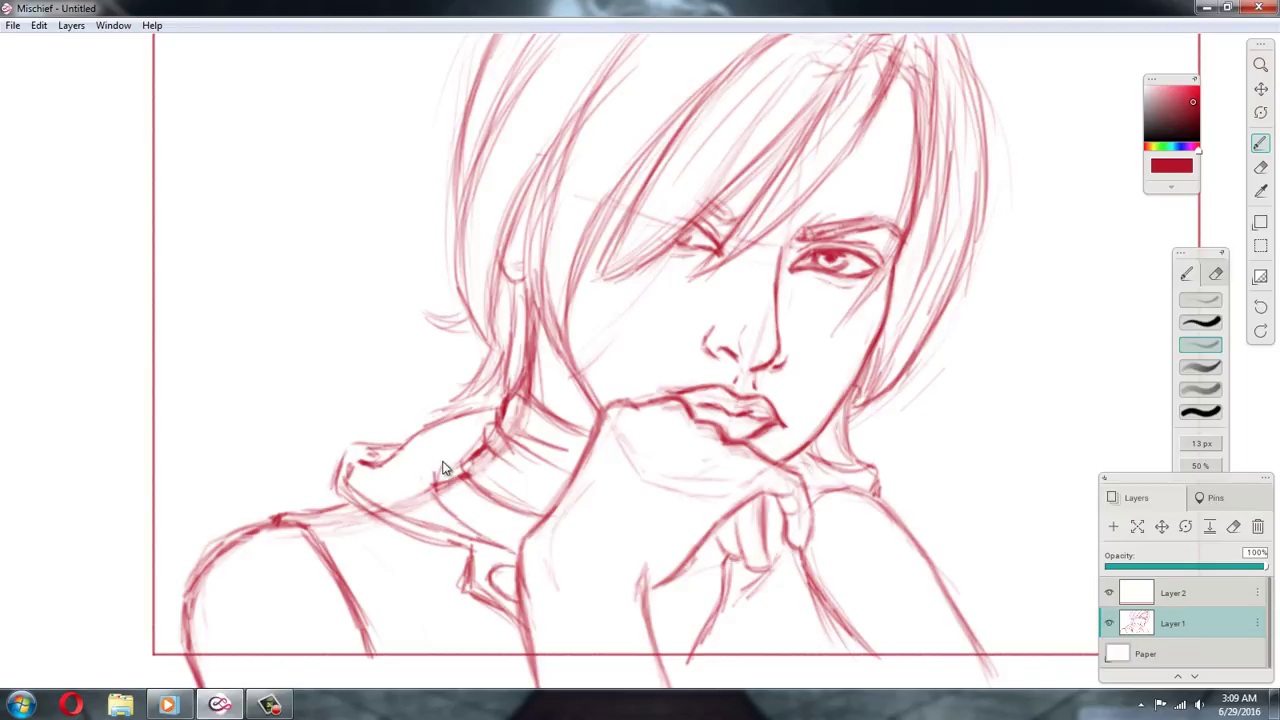
mouse_move(445, 468)
mouse_down()
mouse_move(438, 506)
mouse_move(492, 548)
mouse_up()
drag(443, 462, 500, 550)
Strengthen the red contour of the inner wrist and the outlines of the curled fingers
key(e)
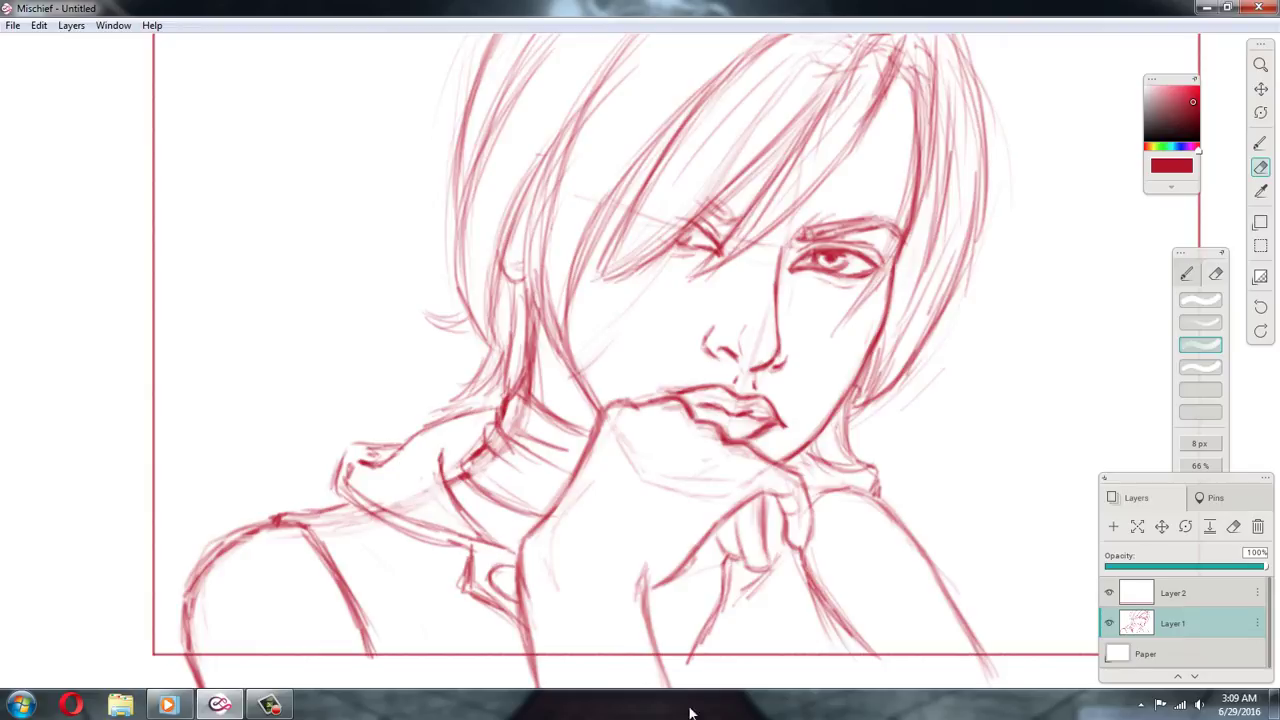
key(b)
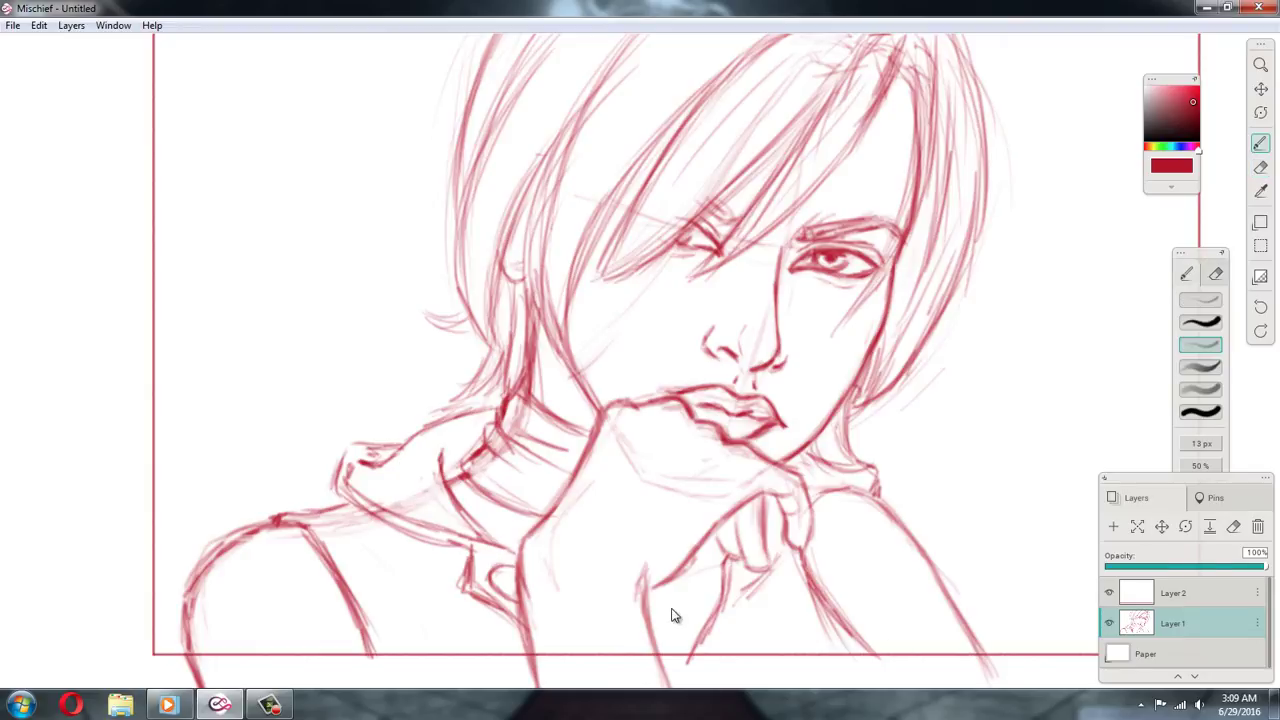
drag(662, 666, 648, 594)
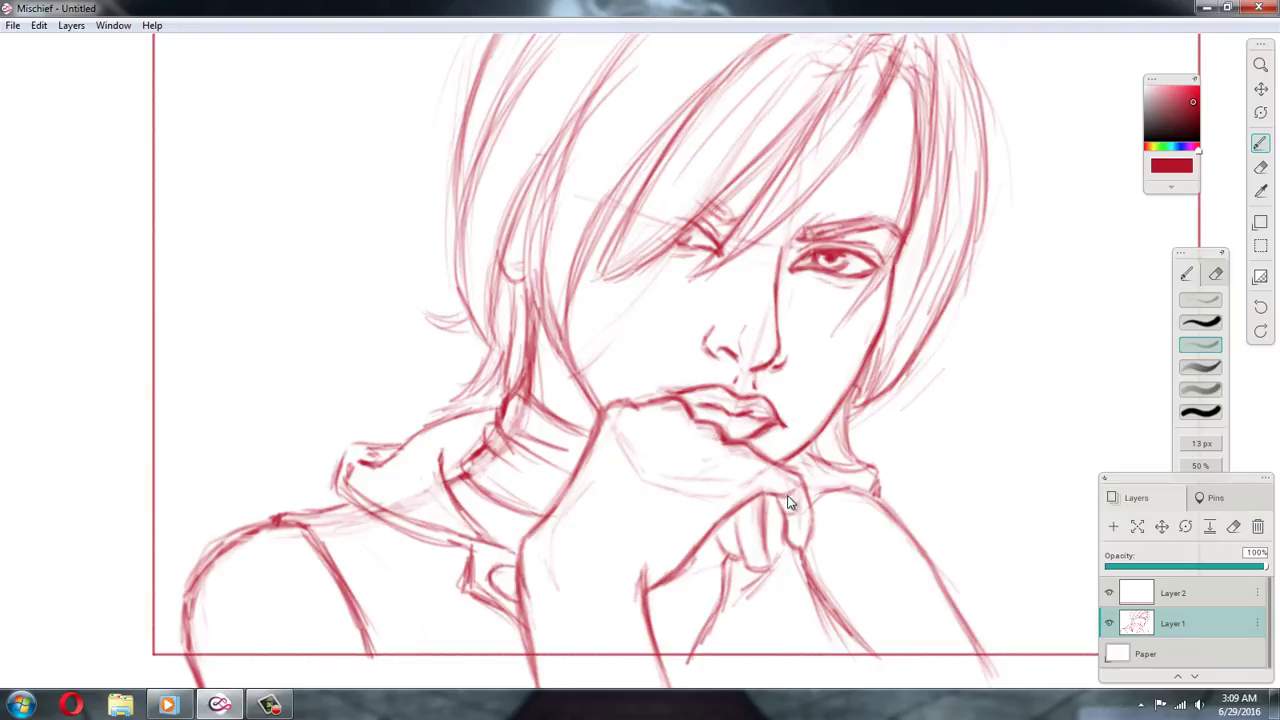
drag(759, 498, 769, 562)
drag(736, 510, 748, 548)
Set the brush to dark maroon at 69% opacity and darken the contours of the hand, wrist, fingers and jaw
click(1191, 122)
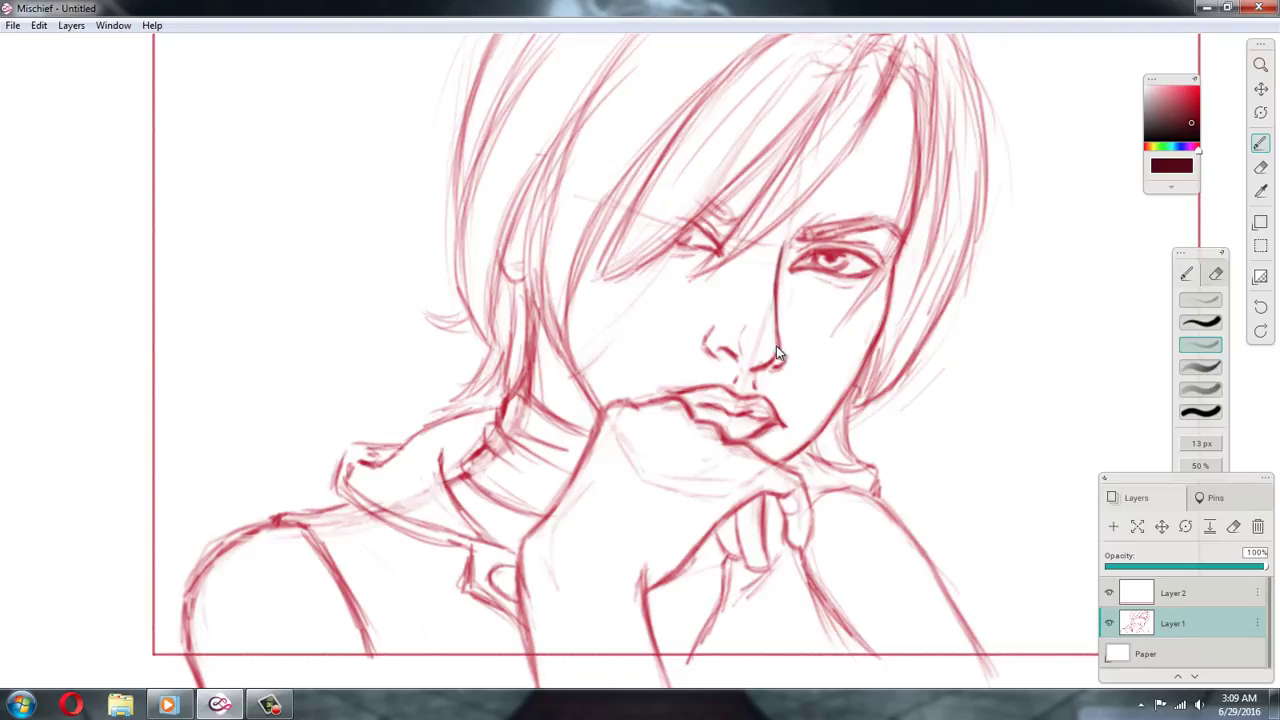
click(1200, 466)
drag(1119, 474, 1205, 473)
mouse_move(669, 391)
mouse_down()
mouse_move(716, 393)
mouse_move(716, 418)
mouse_move(790, 437)
mouse_up()
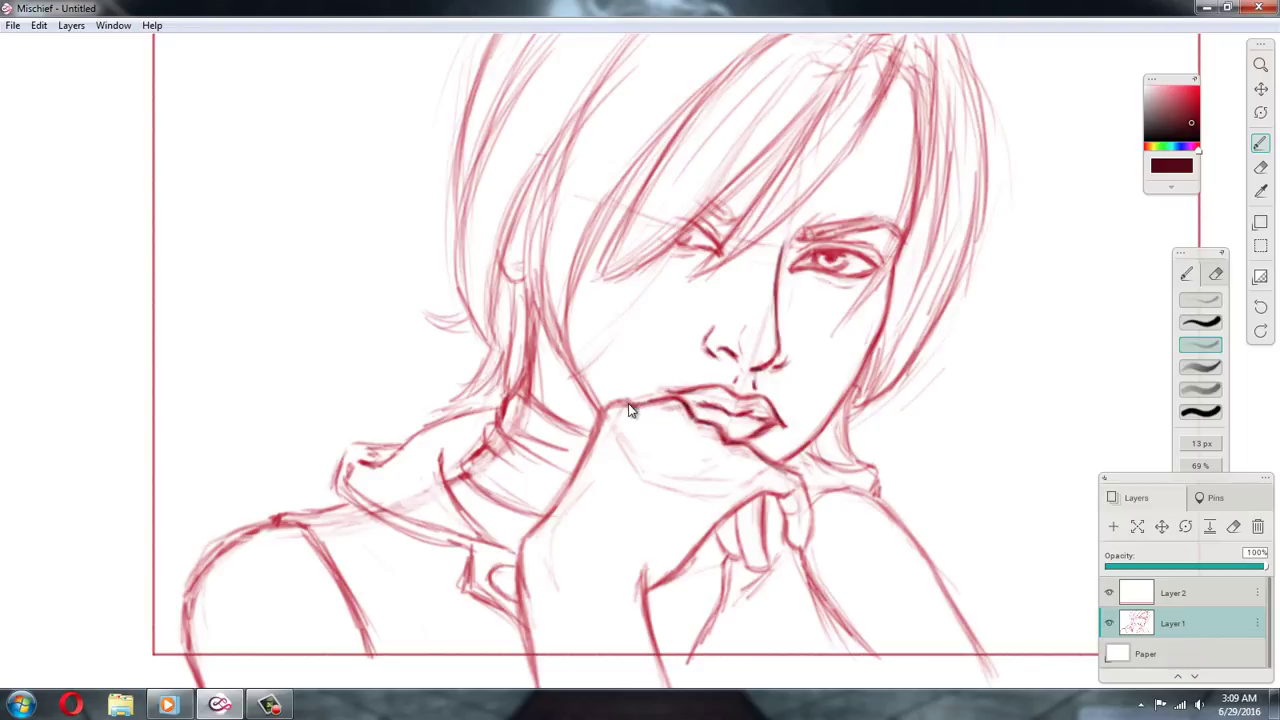
drag(598, 425, 571, 491)
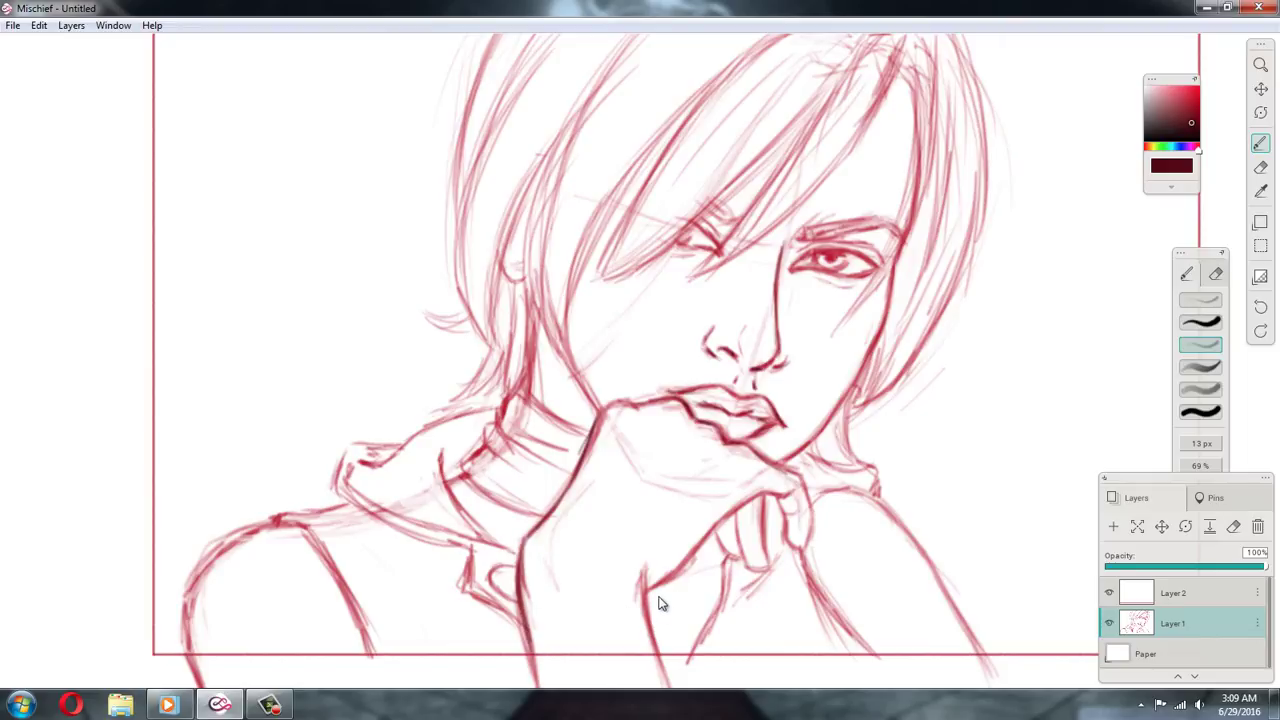
drag(645, 566, 647, 592)
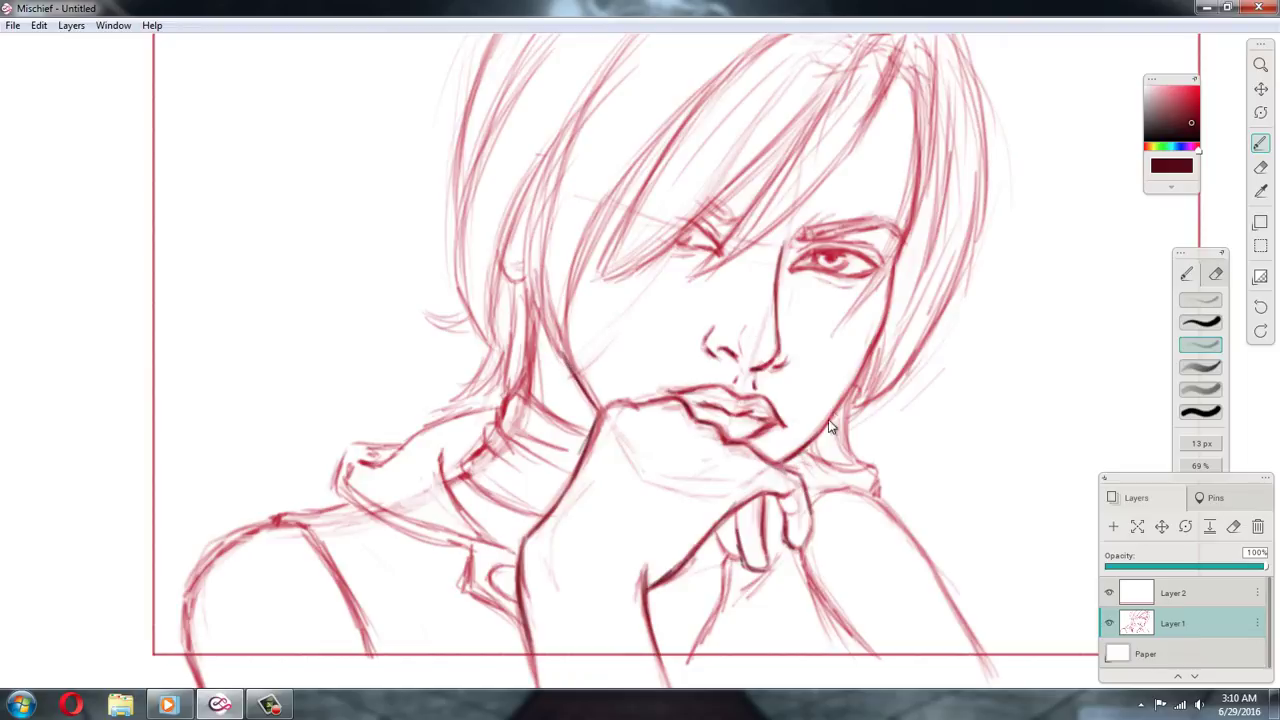
drag(848, 396, 903, 276)
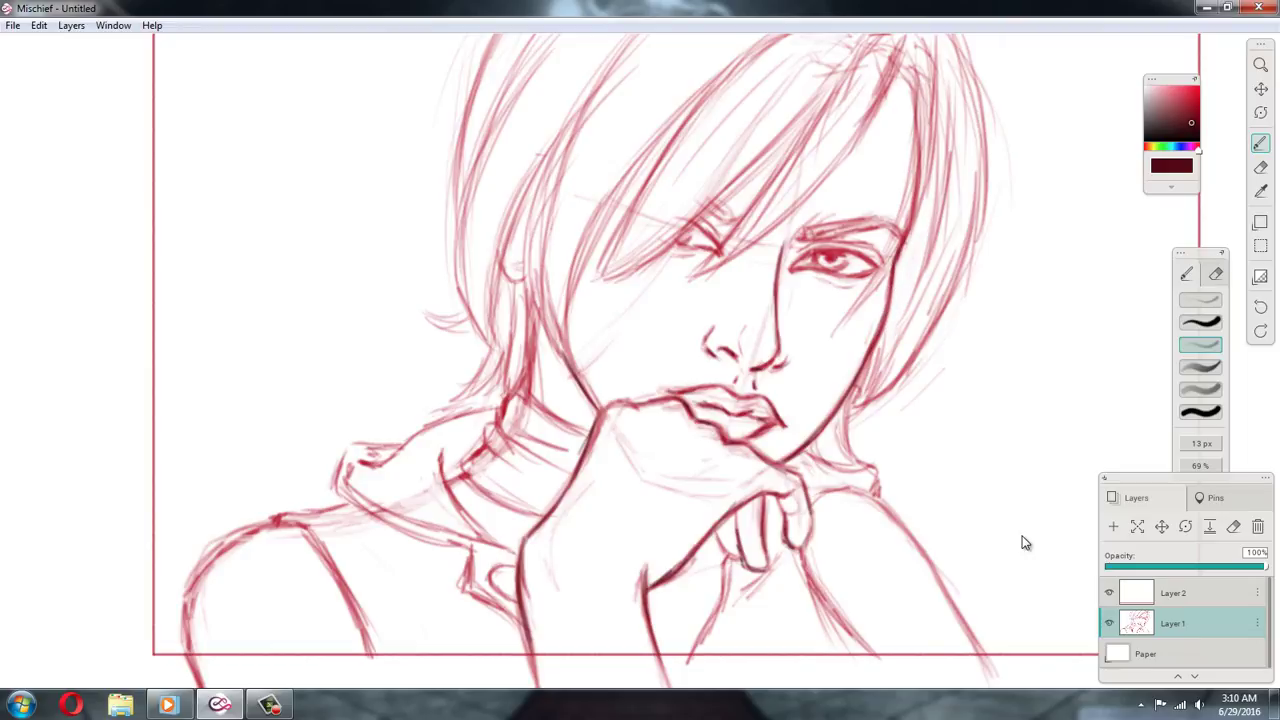
Erase part of the sketched hair line at the temple beside the open eye
key(e)
drag(920, 136, 897, 237)
drag(920, 172, 890, 251)
drag(920, 160, 904, 221)
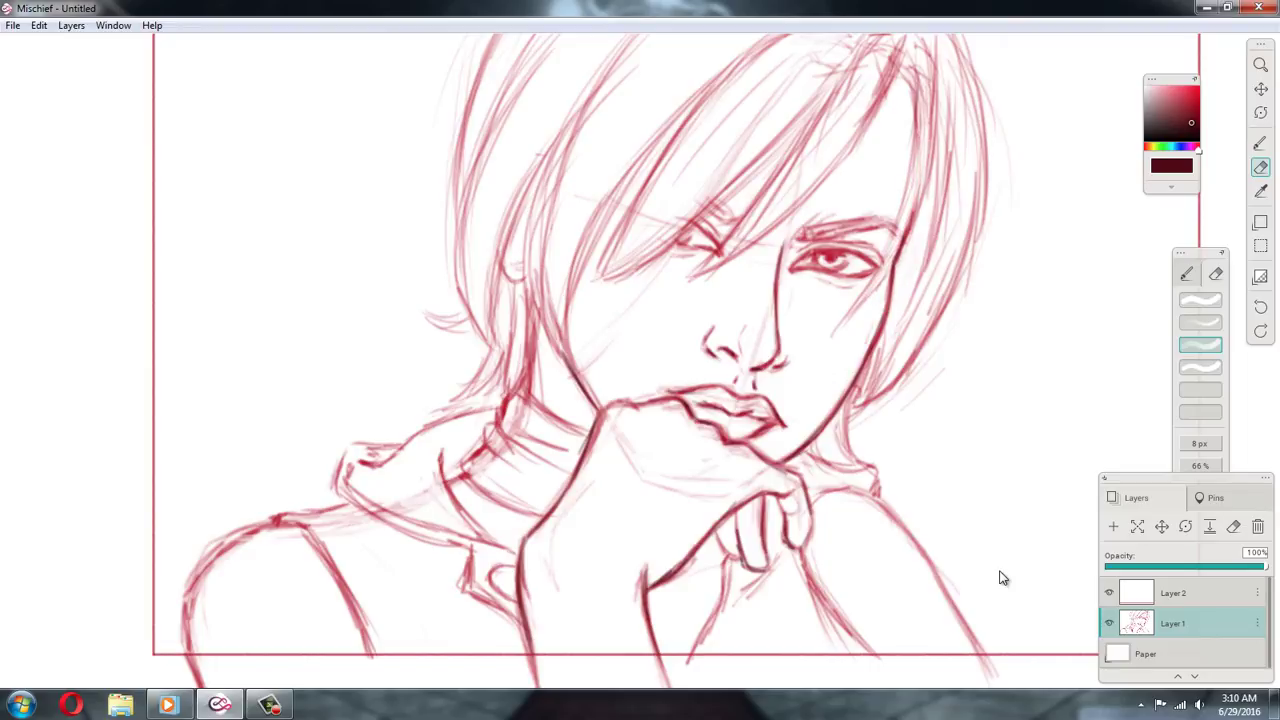
Darken the strand beside the temple and the long fringe strand falling from the parting to the nose bridge in maroon
click(1186, 271)
click(1264, 91)
drag(1062, 255, 1045, 318)
click(1260, 143)
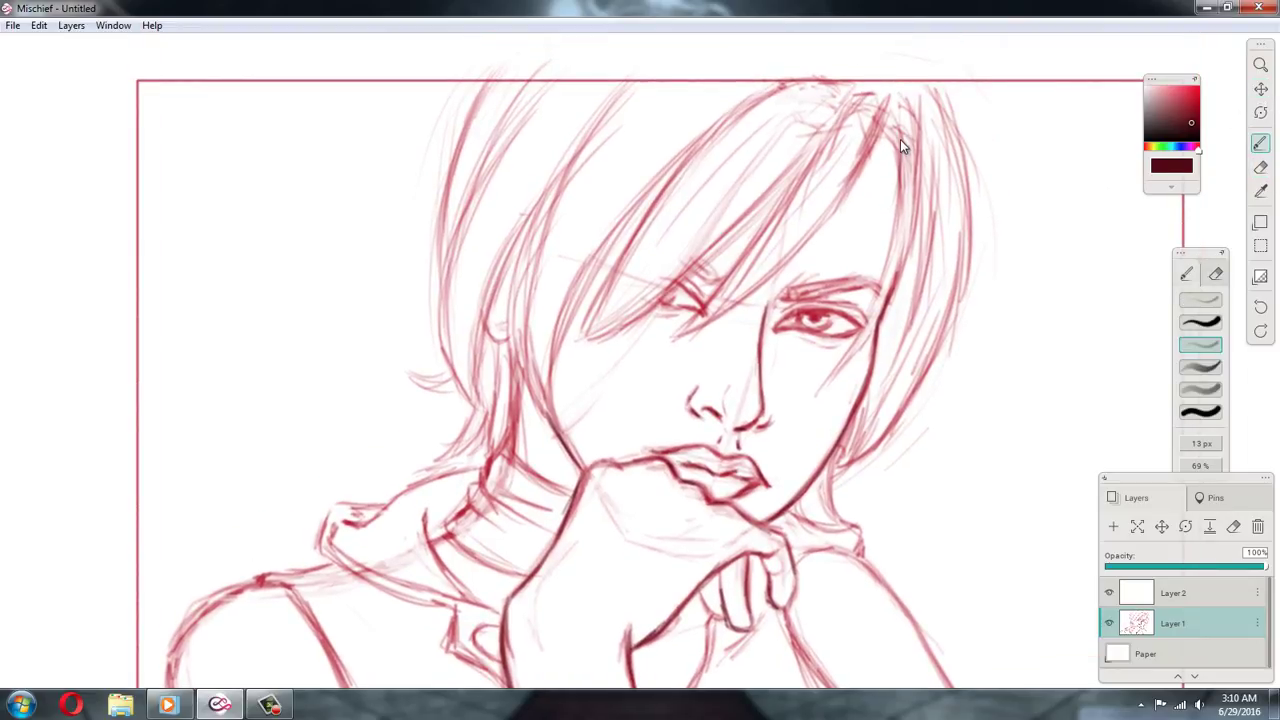
mouse_move(900, 147)
mouse_down()
mouse_move(880, 306)
mouse_move(890, 265)
mouse_move(848, 365)
mouse_move(884, 309)
mouse_up()
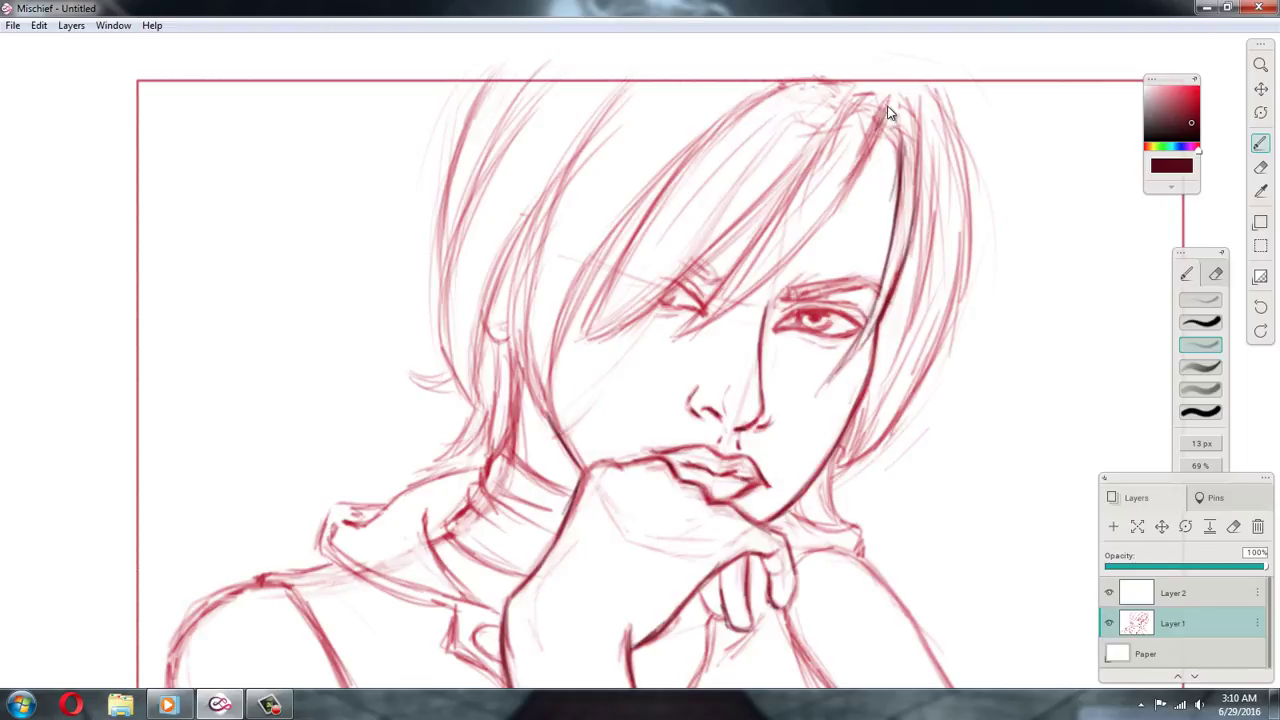
drag(888, 106, 822, 240)
mouse_move(843, 197)
mouse_down()
mouse_move(773, 282)
mouse_move(669, 342)
mouse_up()
drag(760, 268, 676, 330)
drag(718, 282, 682, 336)
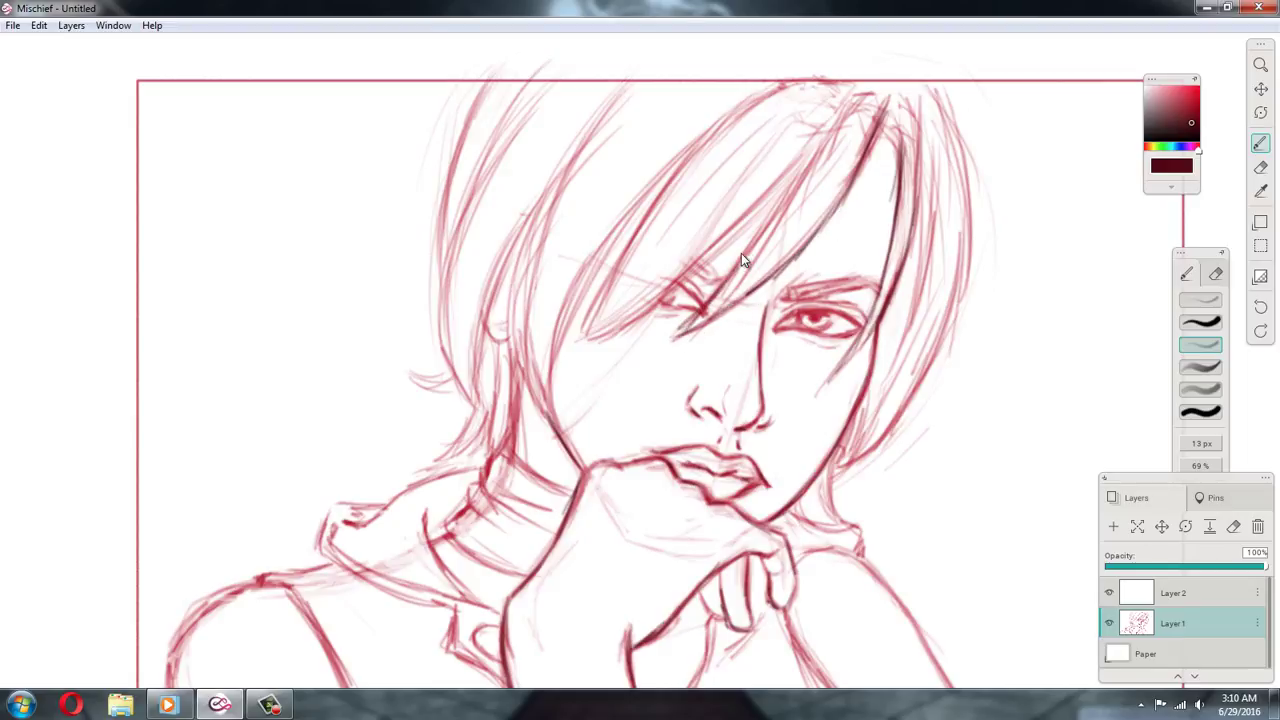
Darken the remaining fringe strands over the half-covered eye and the long strand framing the cheek down to the jaw
drag(776, 210, 716, 298)
drag(816, 154, 756, 246)
drag(806, 165, 703, 264)
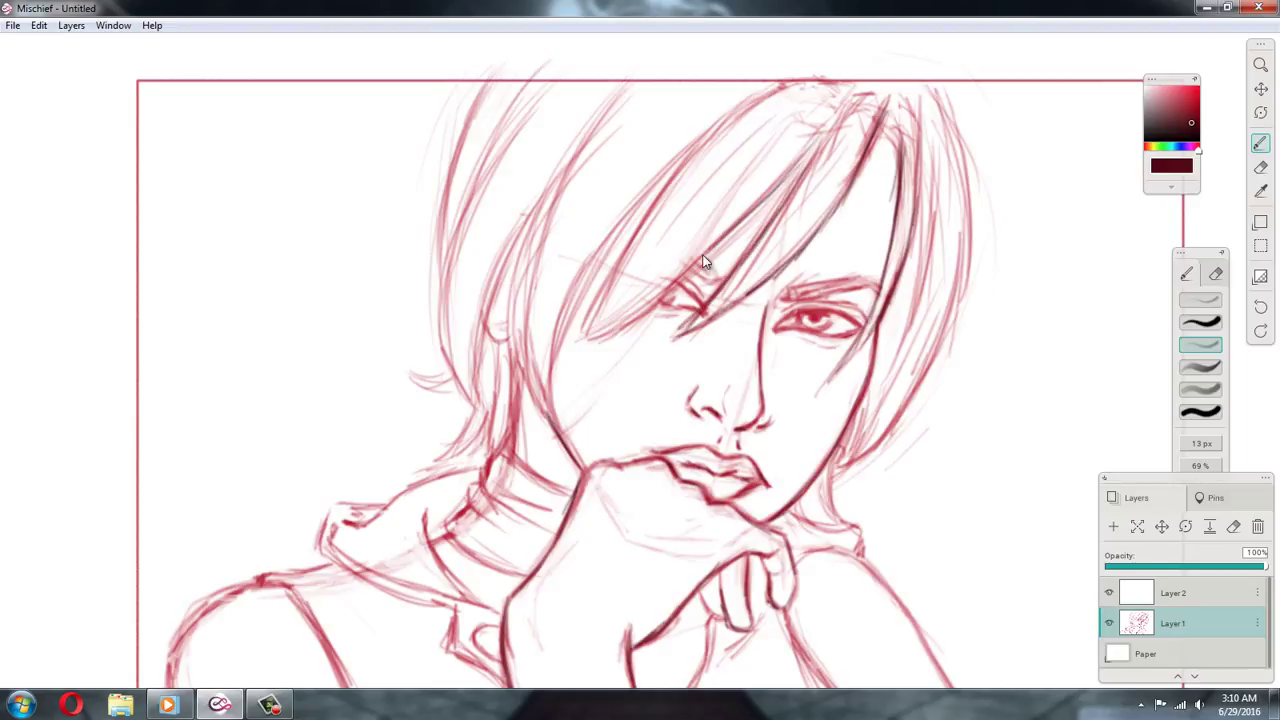
mouse_move(748, 216)
mouse_down()
mouse_move(646, 316)
mouse_move(603, 326)
mouse_move(627, 239)
mouse_up()
drag(600, 320, 666, 190)
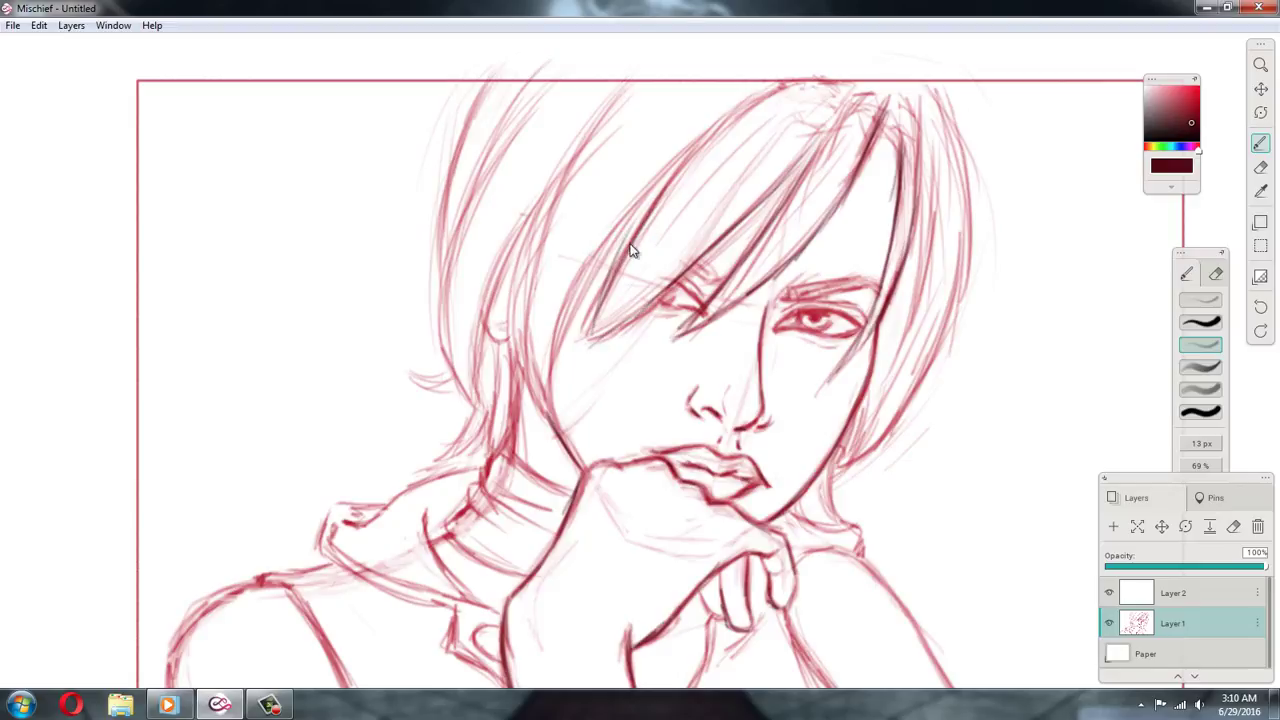
mouse_move(627, 243)
mouse_down()
mouse_move(716, 136)
mouse_move(592, 263)
mouse_up()
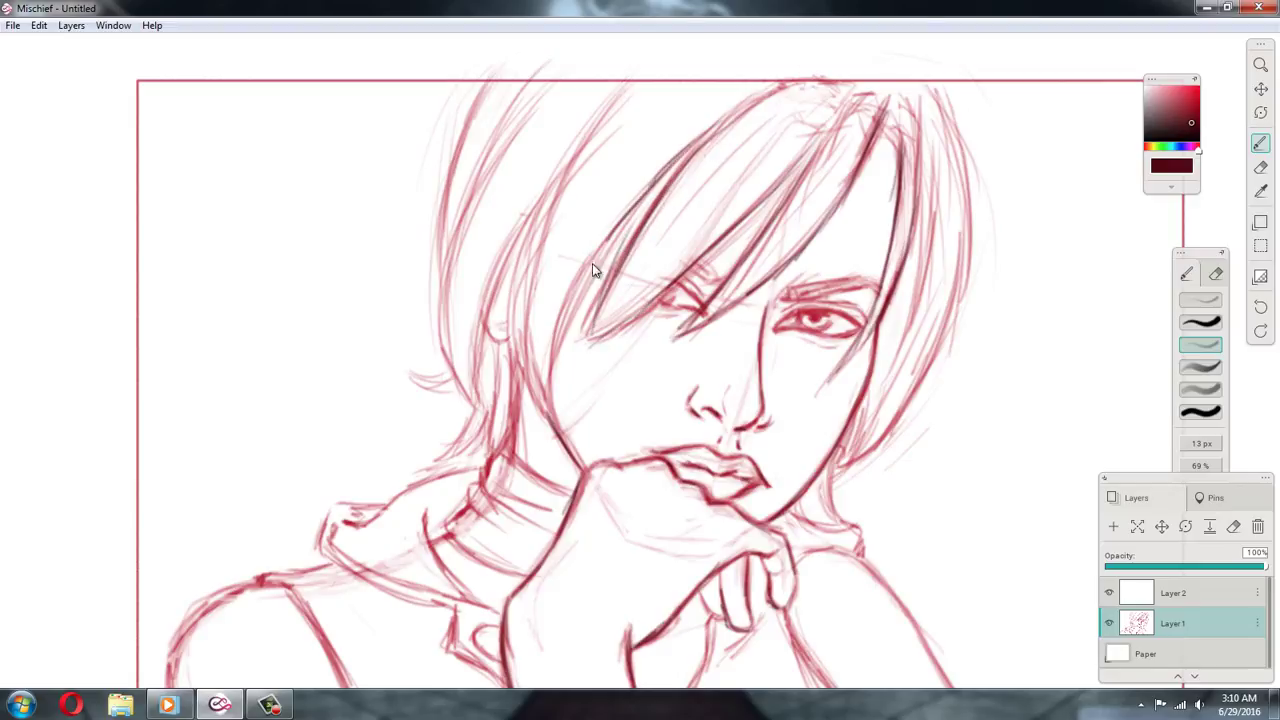
mouse_move(664, 172)
mouse_down()
mouse_move(561, 340)
mouse_move(551, 419)
mouse_up()
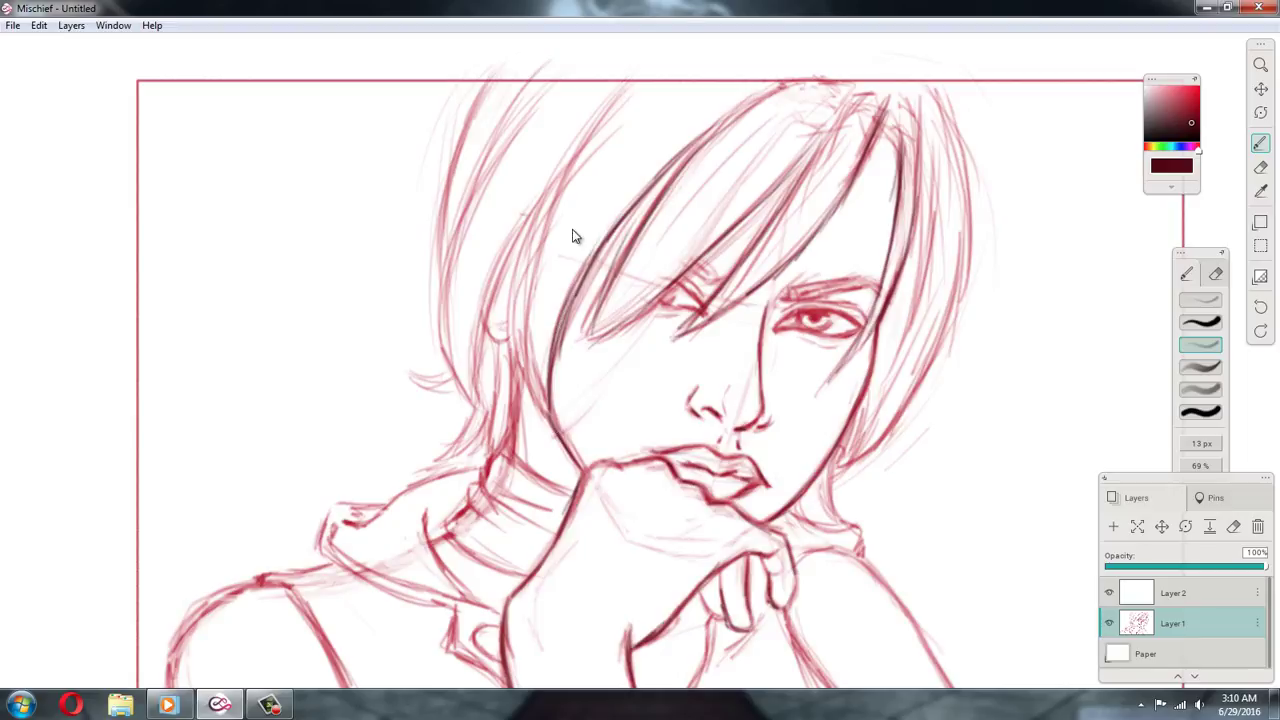
Darken the long hair strands that fall in front of the ear and curve down to the jaw
mouse_move(623, 100)
mouse_down()
mouse_move(585, 140)
mouse_move(525, 295)
mouse_up()
drag(562, 170, 530, 365)
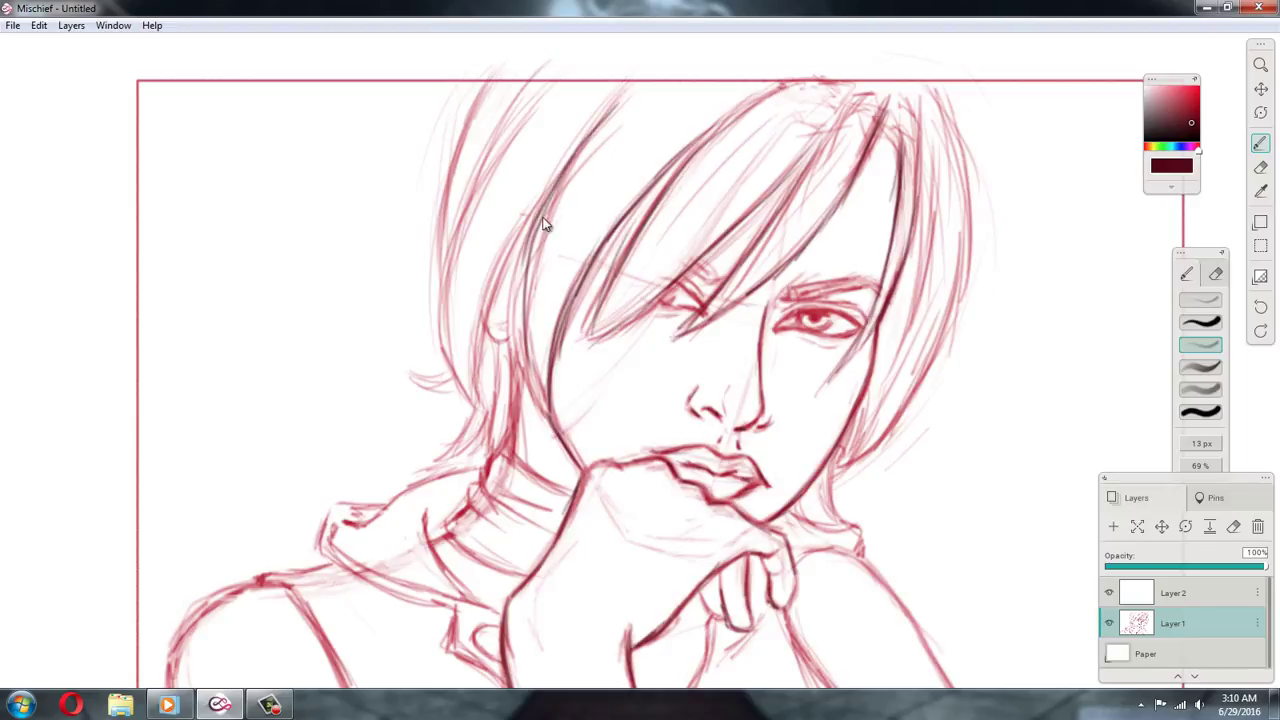
drag(546, 218, 542, 410)
drag(515, 312, 554, 432)
Darken the strands over the ear and the outer hair contour on the half-covered eye's side of the head
drag(526, 232, 480, 318)
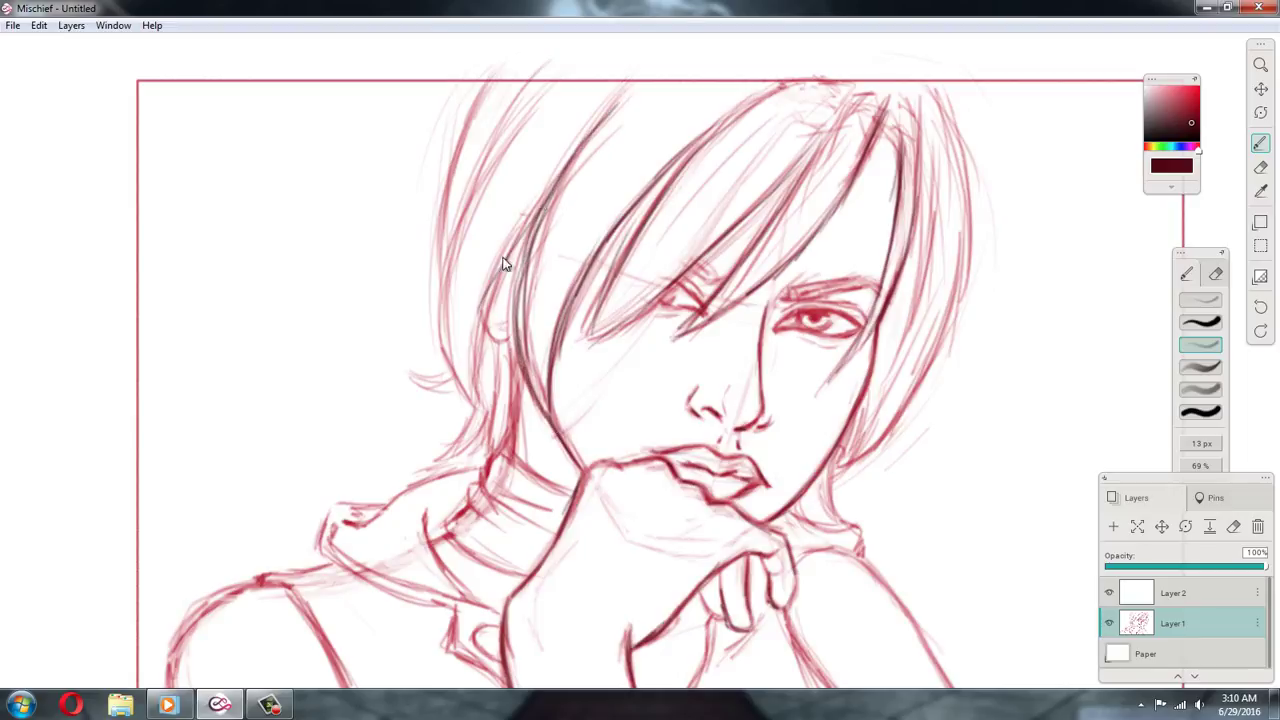
drag(536, 202, 476, 378)
mouse_move(514, 256)
mouse_down()
mouse_move(480, 338)
mouse_move(441, 378)
mouse_up()
drag(497, 152, 468, 214)
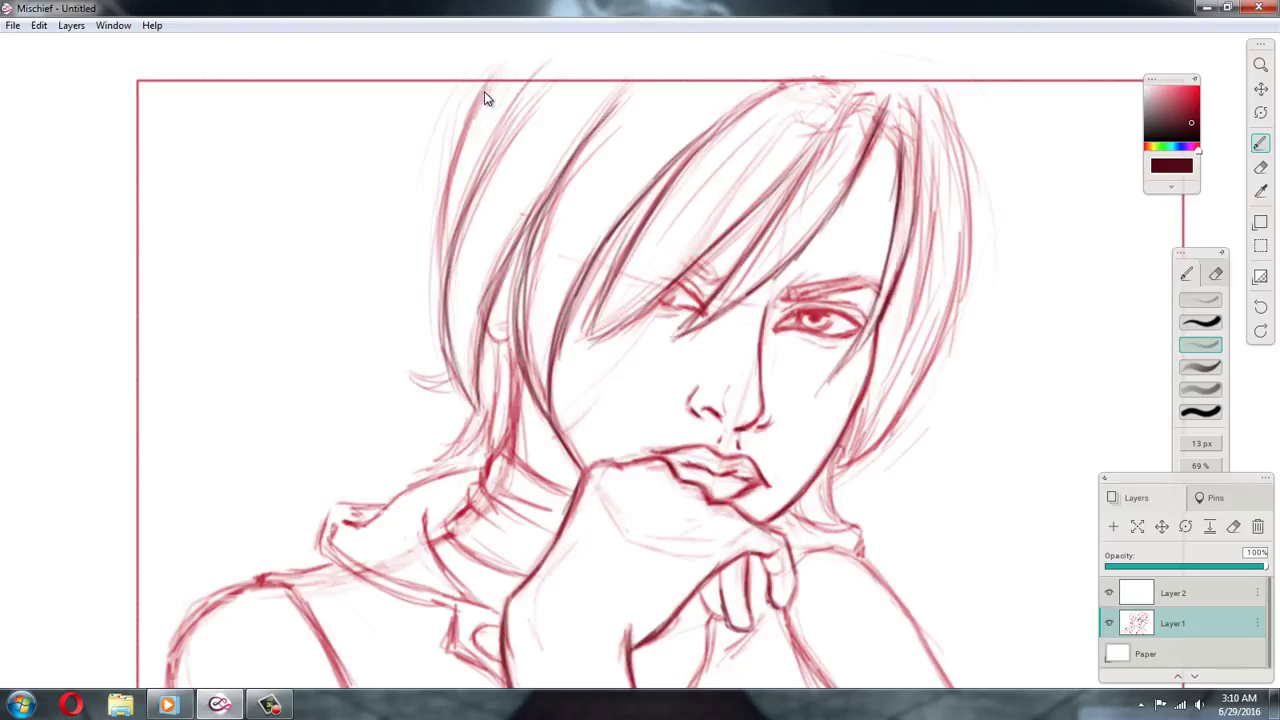
mouse_move(486, 96)
mouse_down()
mouse_move(444, 182)
mouse_move(442, 240)
mouse_up()
drag(461, 125, 449, 160)
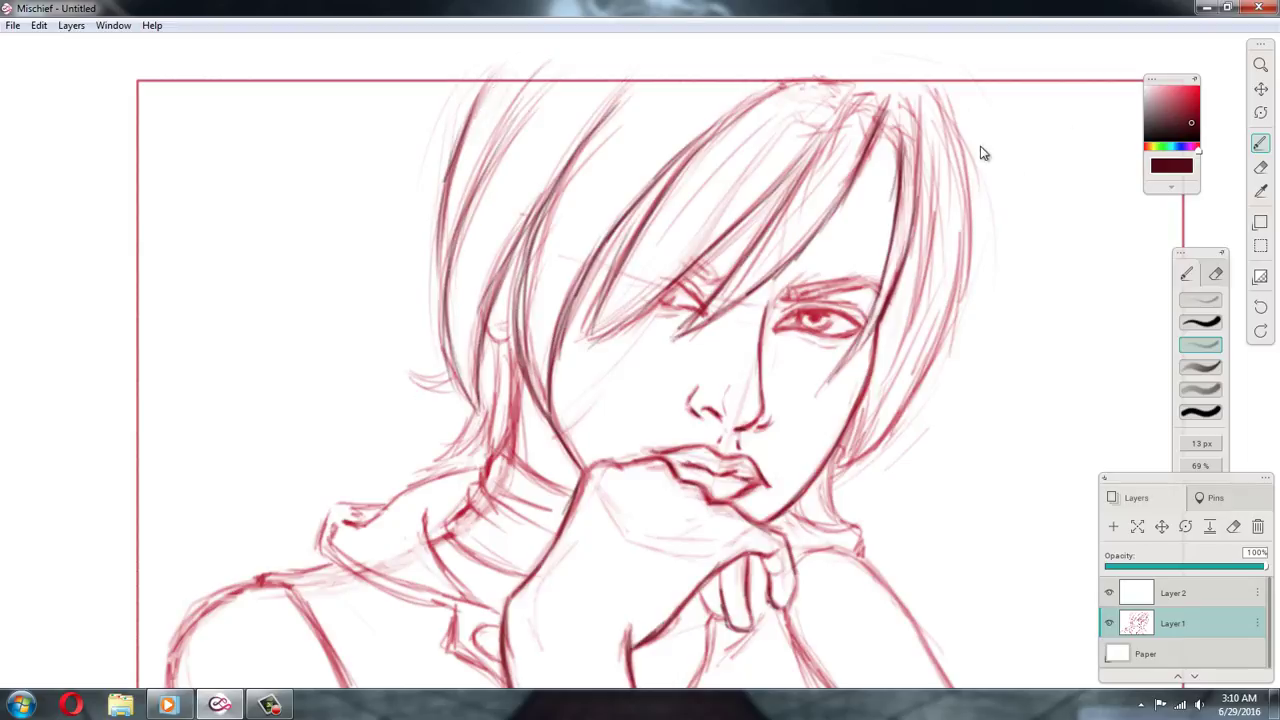
Darken the outer hair contour and inner strands on the open eye's side of the head
drag(938, 98, 972, 210)
drag(958, 150, 968, 254)
drag(917, 198, 889, 378)
drag(908, 330, 897, 366)
drag(921, 278, 913, 310)
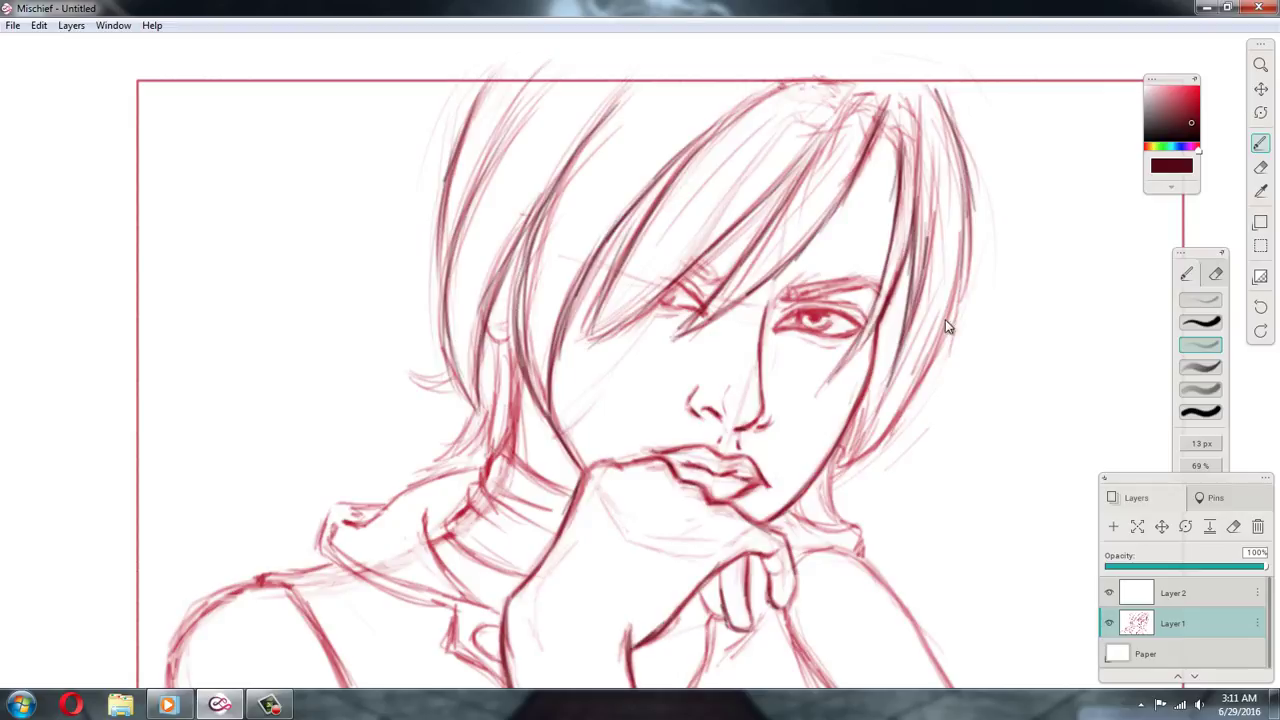
drag(972, 214, 955, 285)
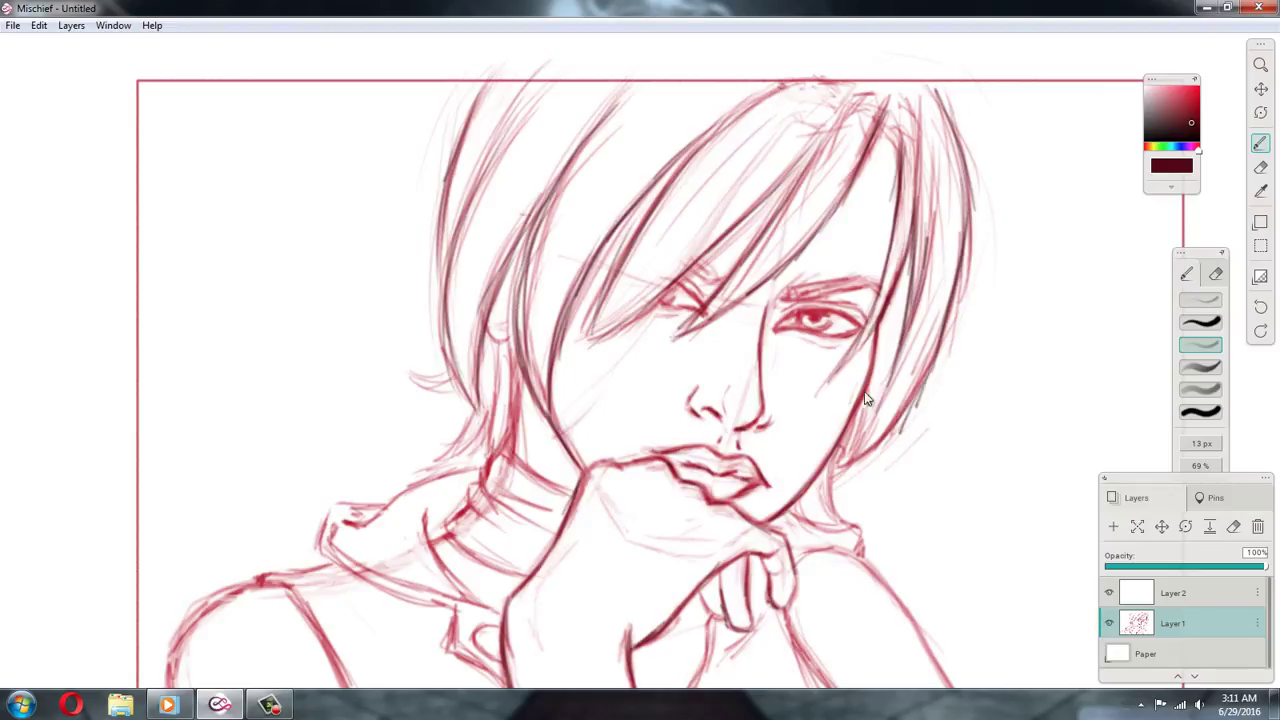
Check in the preferences that freehand curve smoothing is set to Smoothest
click(115, 27)
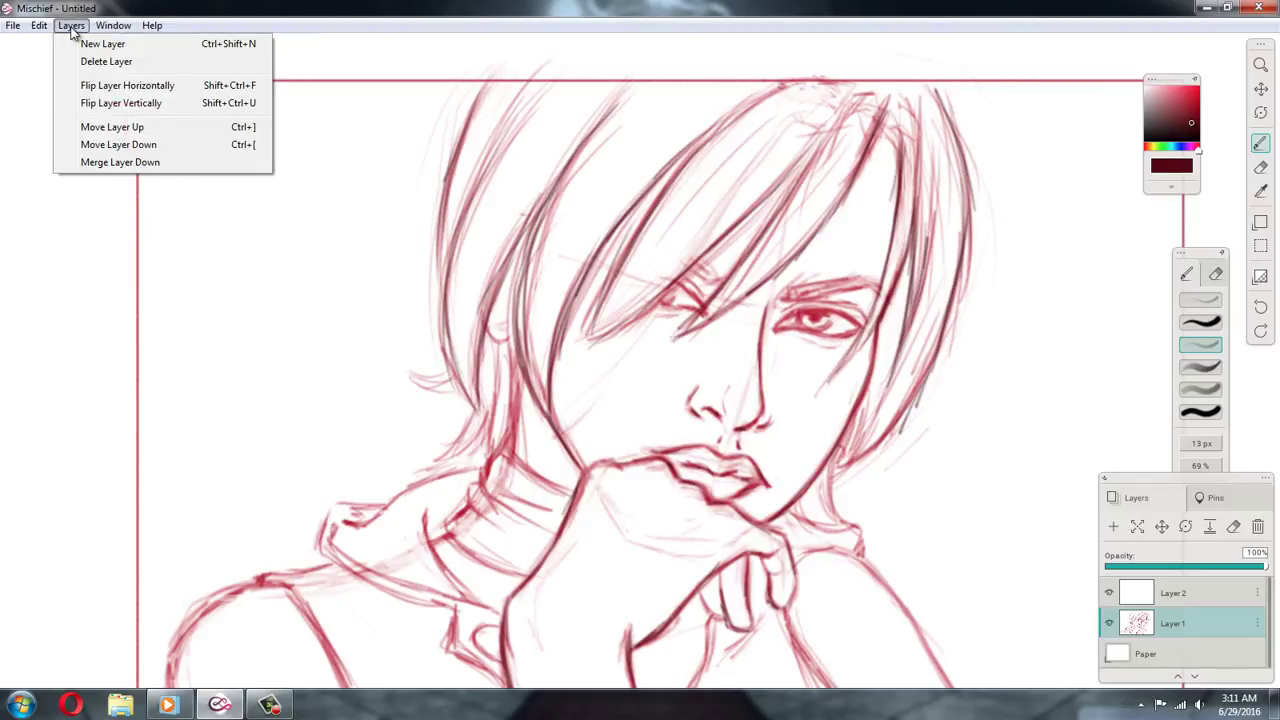
mouse_move(40, 28)
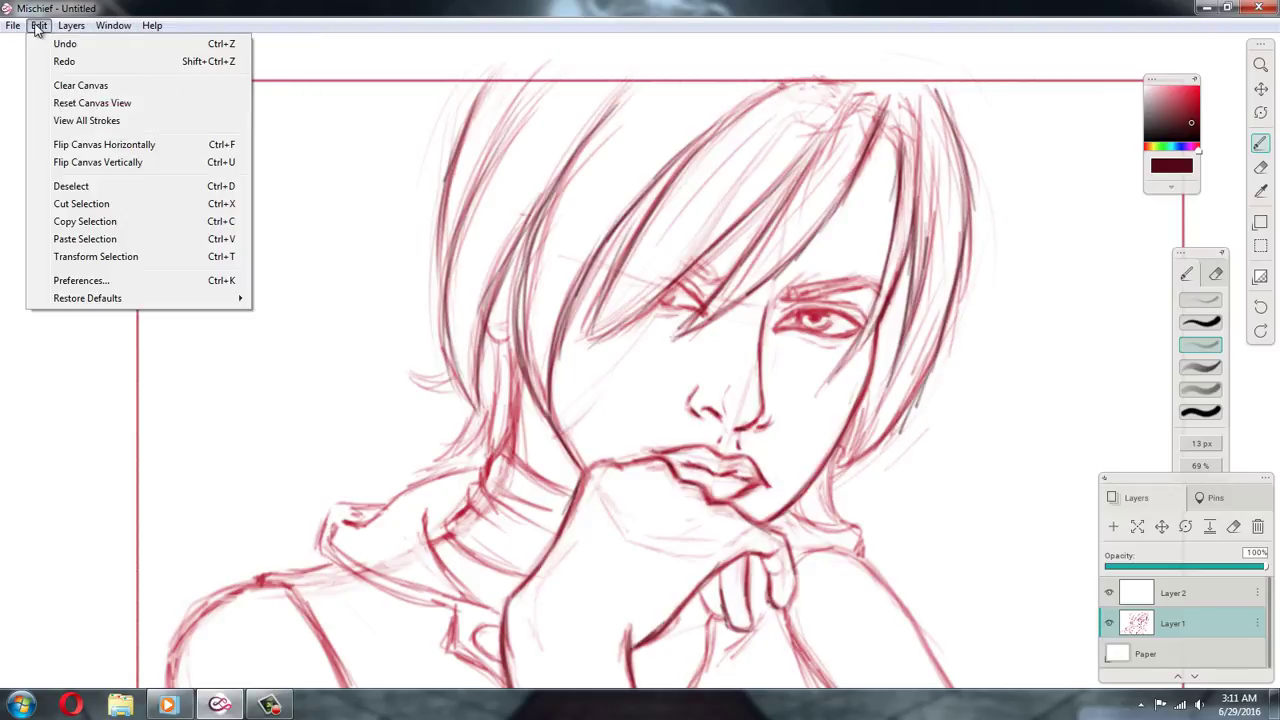
click(62, 283)
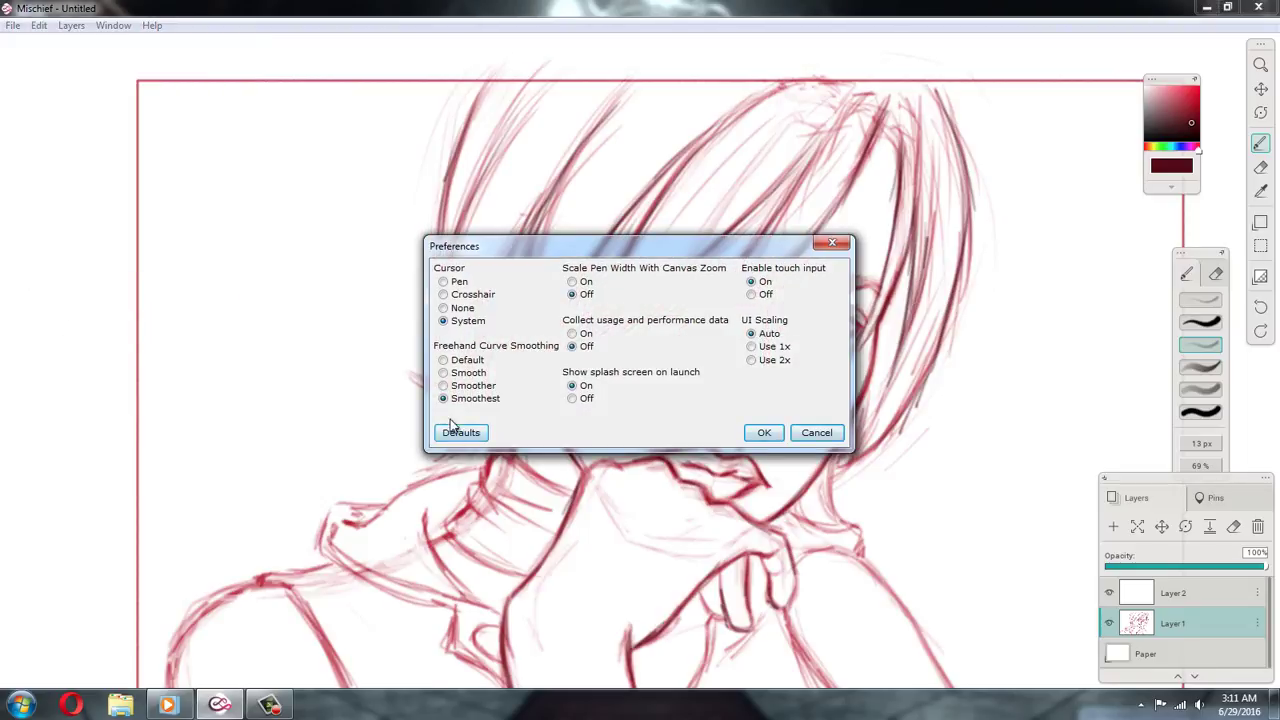
click(460, 388)
click(462, 373)
click(452, 432)
click(445, 398)
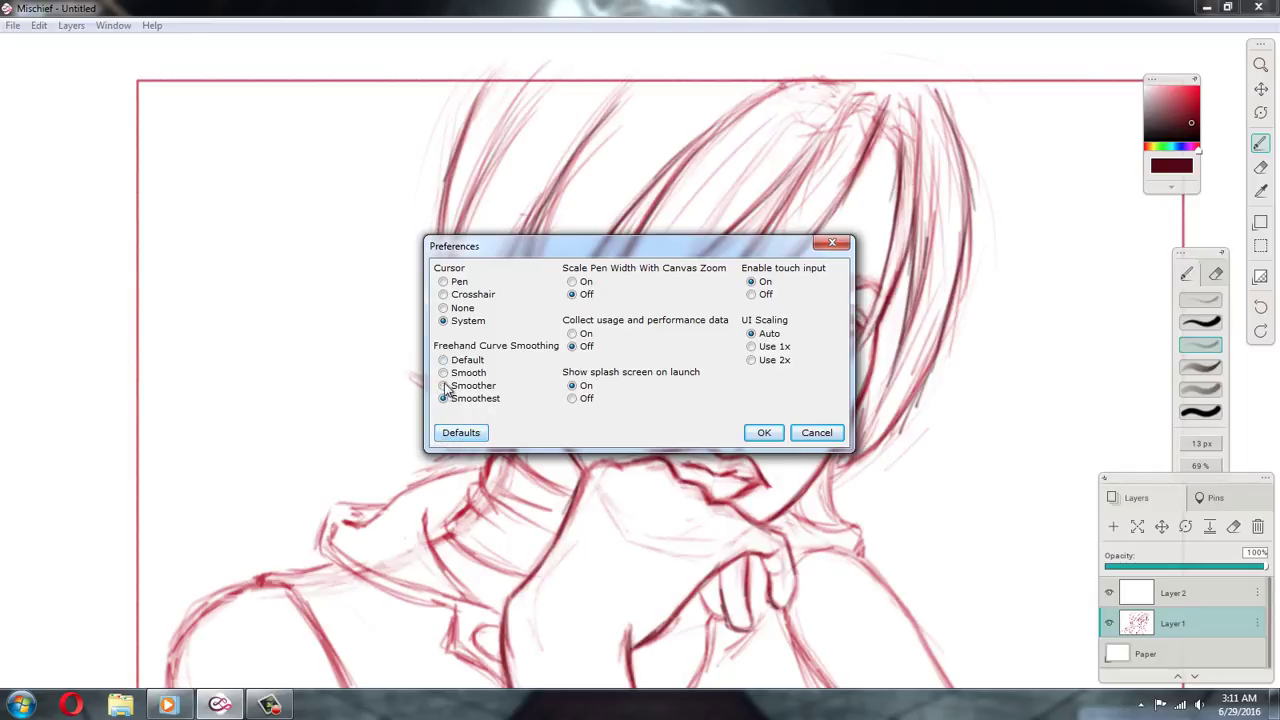
click(766, 433)
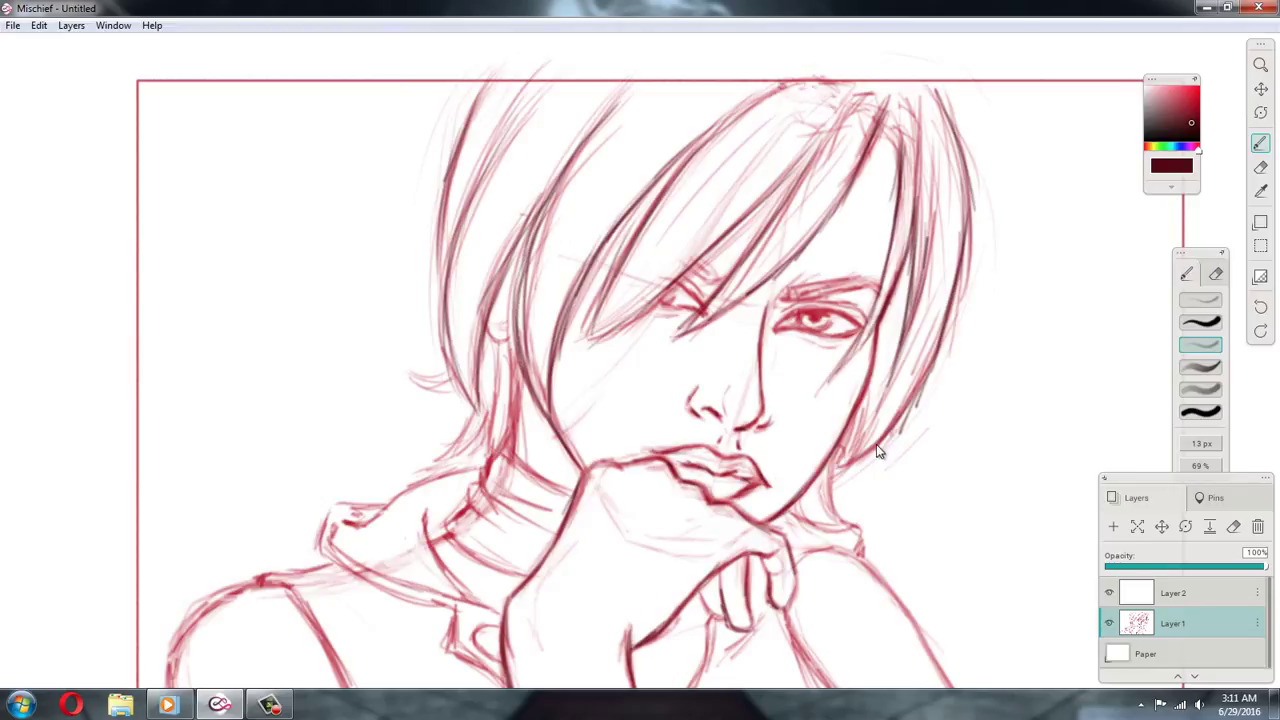
Darken the hair ends beside the jaw and the tips flicking outward at the nape
drag(829, 496, 845, 436)
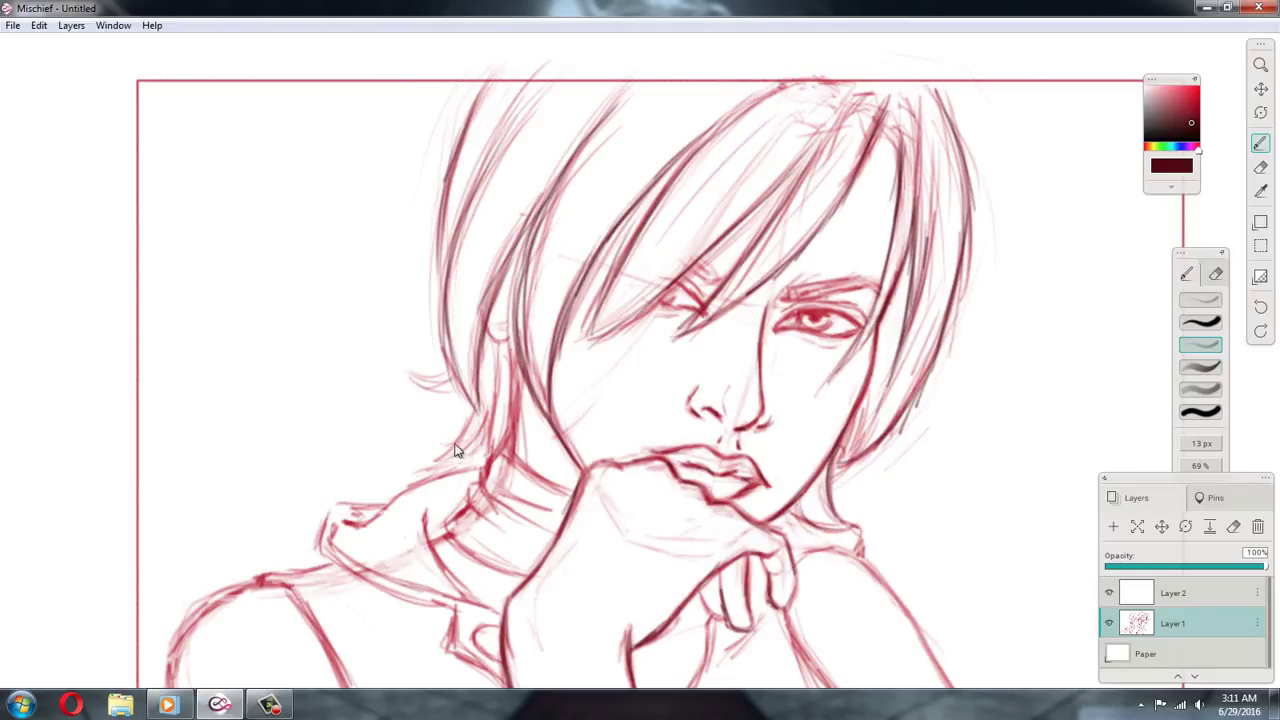
drag(476, 441, 442, 458)
drag(452, 387, 416, 382)
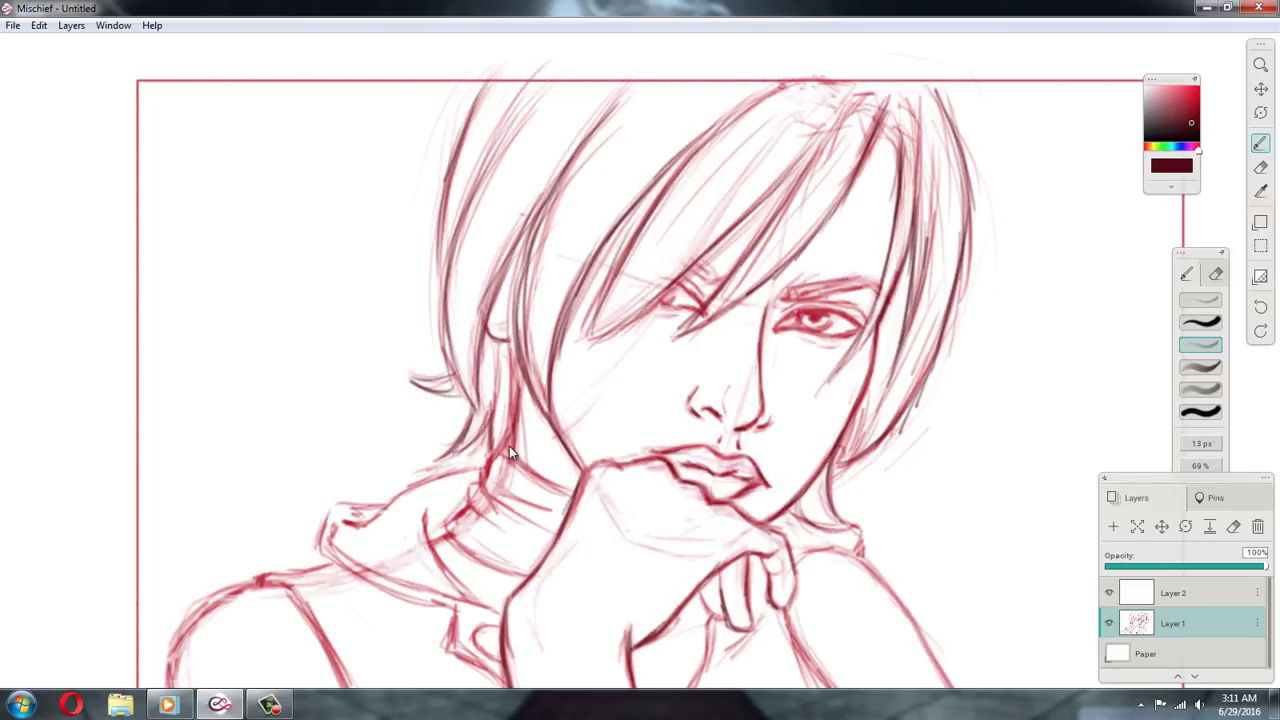
Darken the neck line, the folds of the turtleneck collar and the top edge at the shoulder seam
drag(514, 420, 520, 346)
drag(519, 473, 568, 506)
mouse_move(492, 474)
mouse_down()
mouse_move(474, 490)
mouse_move(540, 525)
mouse_up()
drag(448, 531, 508, 570)
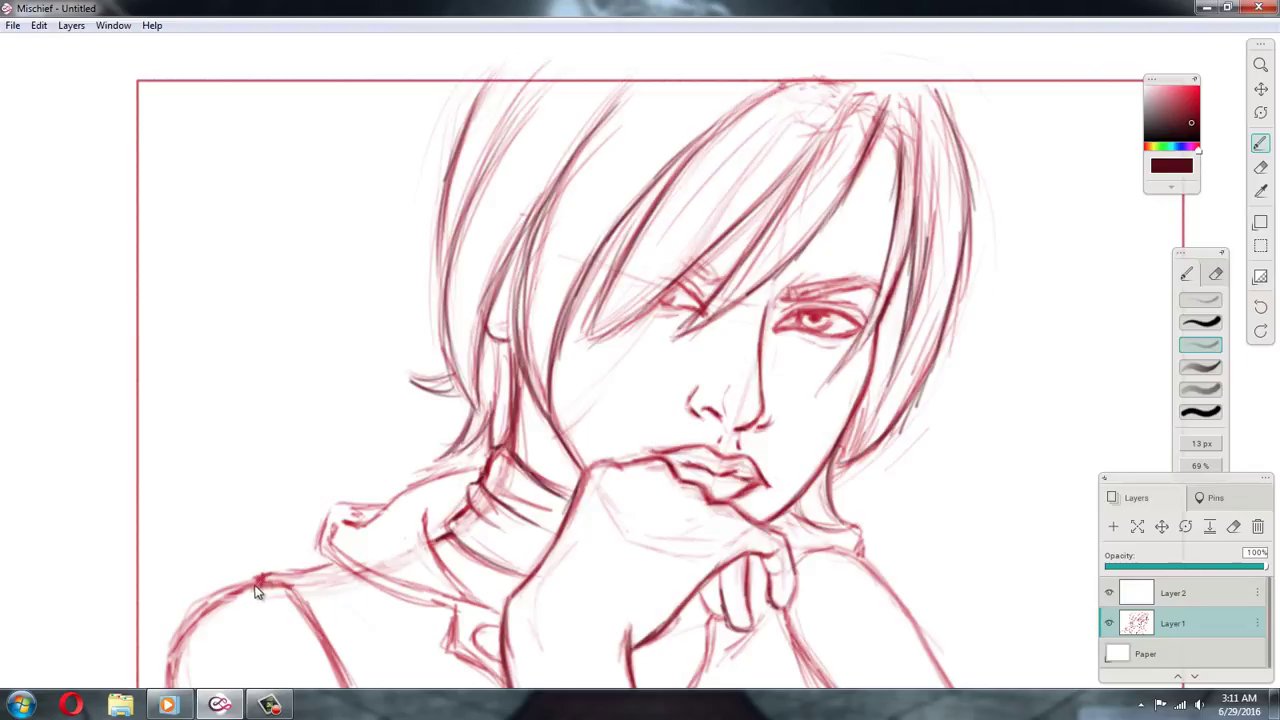
mouse_move(259, 573)
mouse_down()
mouse_move(308, 572)
mouse_move(261, 578)
mouse_move(349, 686)
mouse_move(286, 589)
mouse_up()
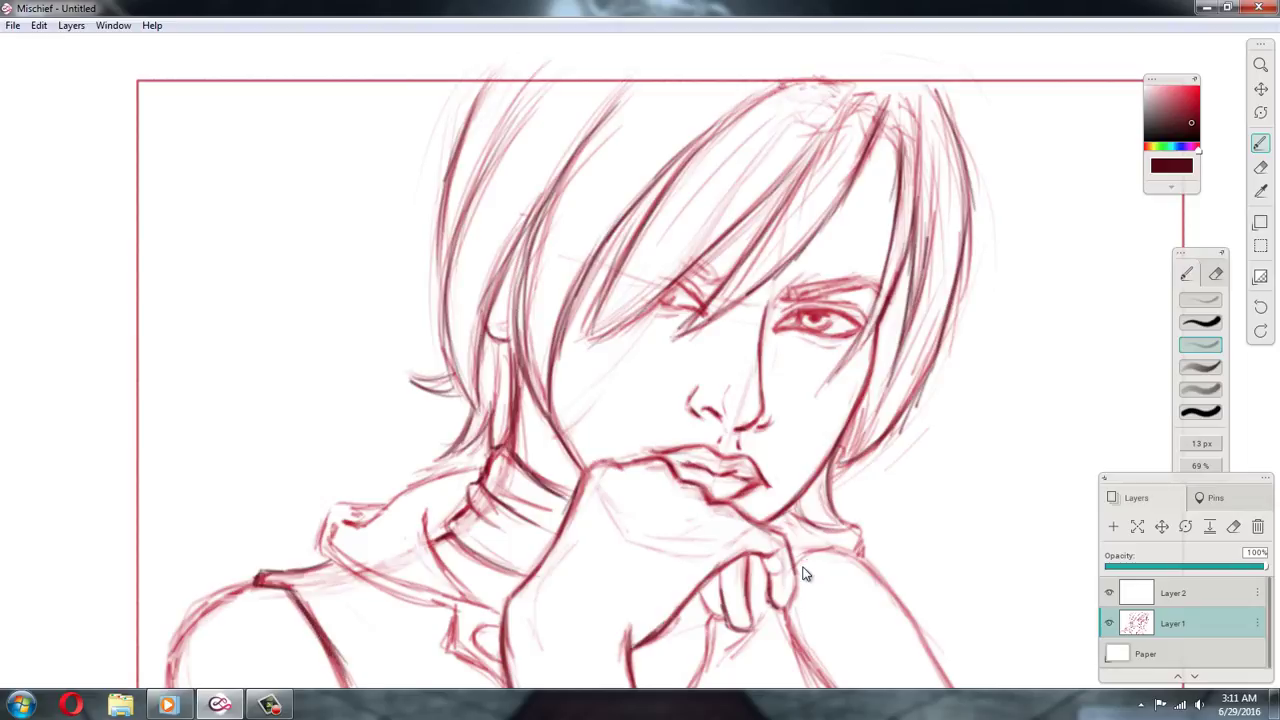
Darken the collar edge beside the curled fingers and the iris and lids of the open eye
mouse_move(800, 562)
mouse_down()
mouse_move(856, 563)
mouse_move(851, 528)
mouse_up()
mouse_move(812, 310)
mouse_down()
mouse_move(856, 328)
mouse_move(838, 313)
mouse_up()
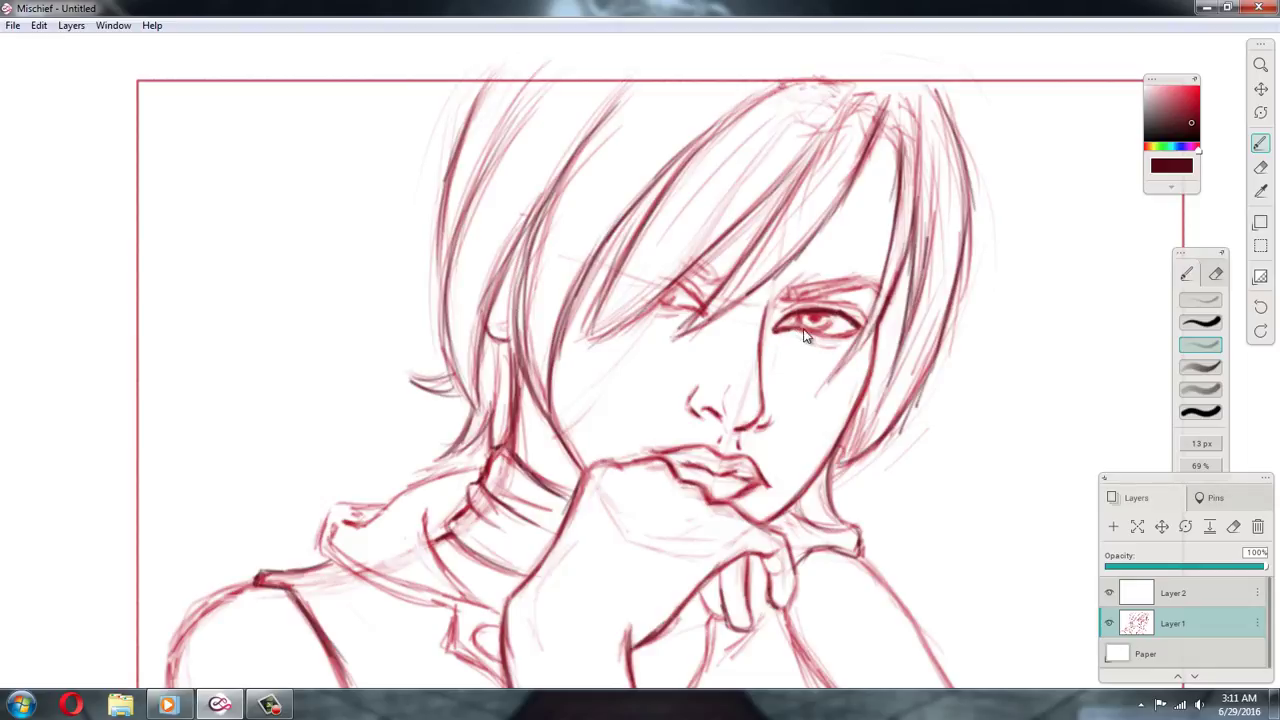
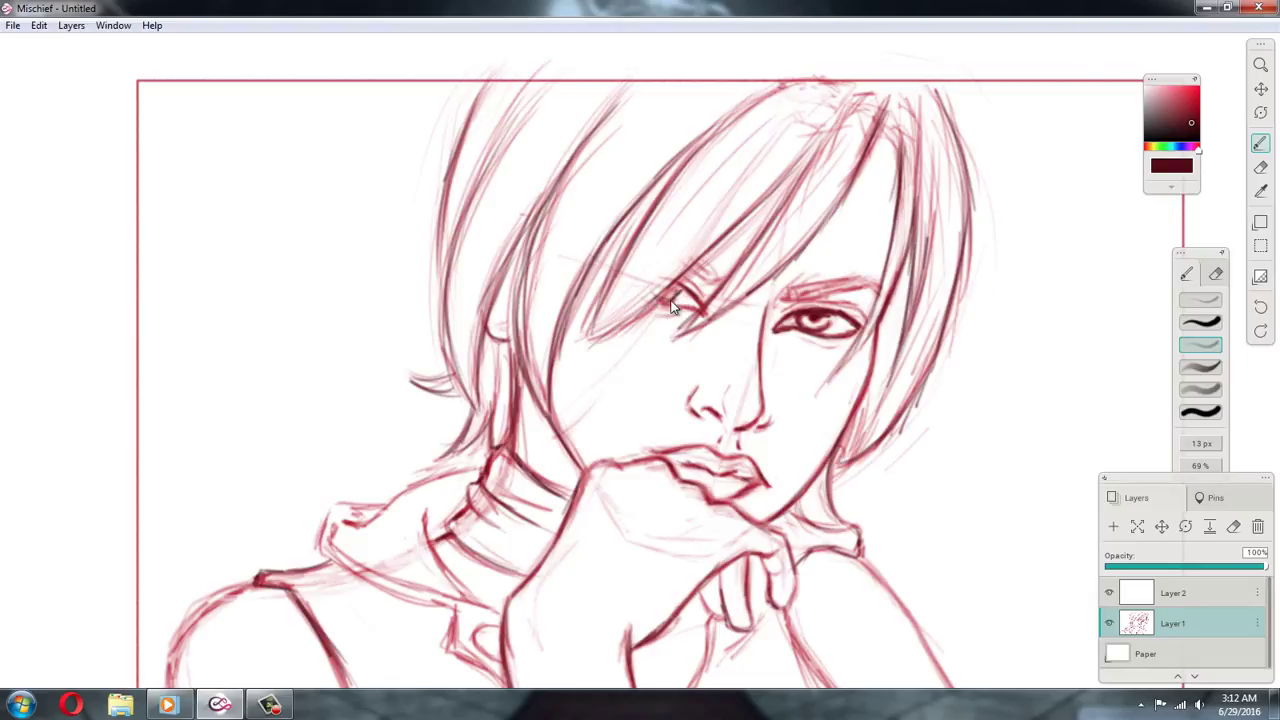
Darken the lids and iris of the eye half hidden by the fringe, and the open eye's eyebrow
drag(652, 296, 676, 300)
drag(654, 300, 668, 306)
key(e)
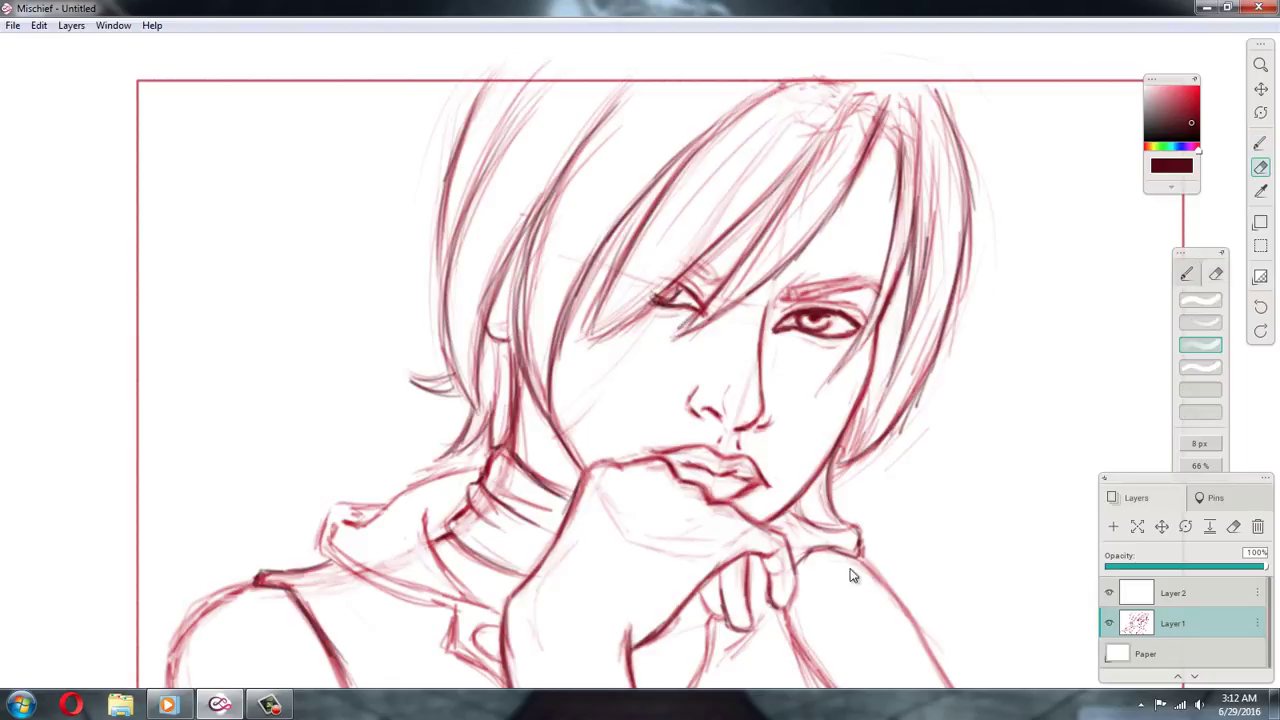
key(b)
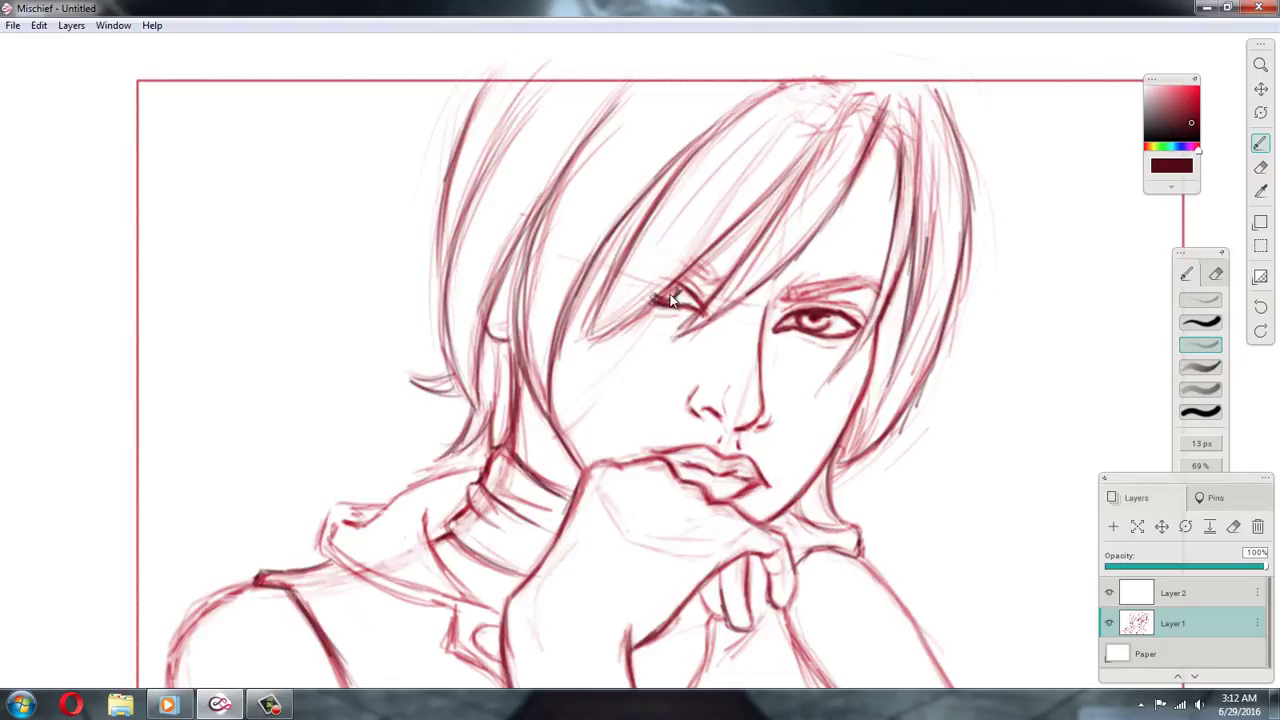
drag(665, 298, 675, 295)
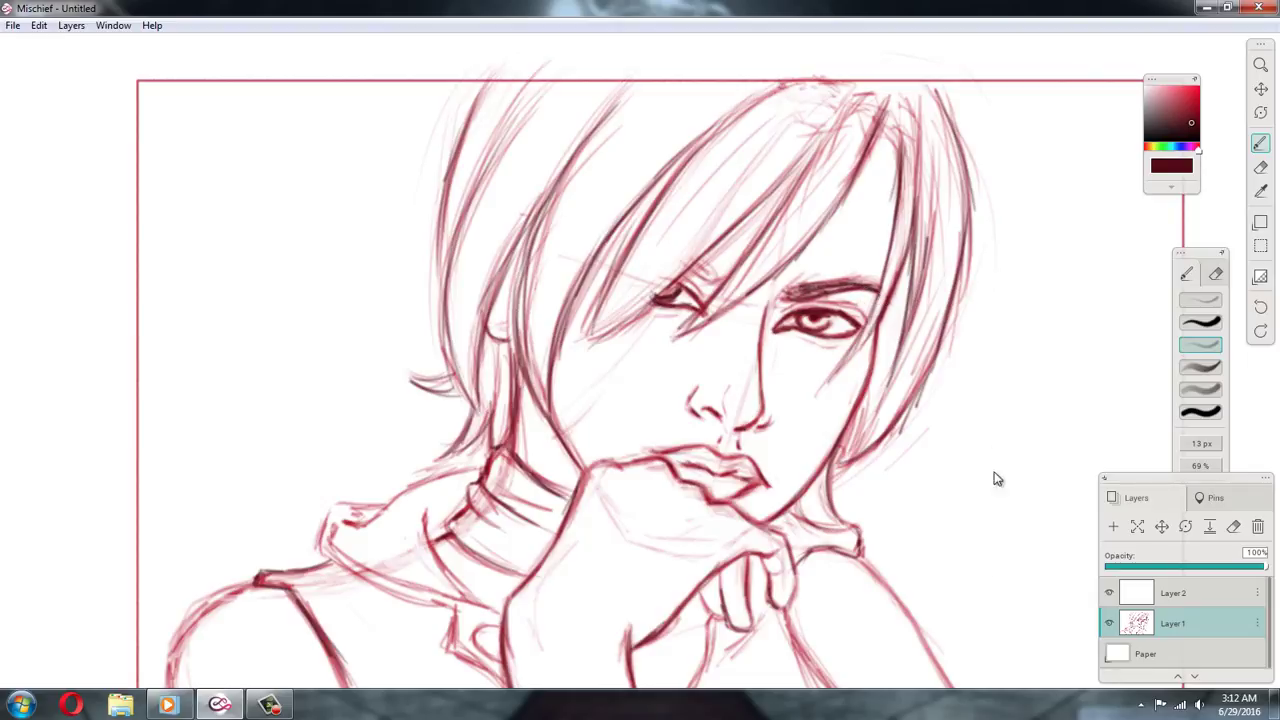
key(e)
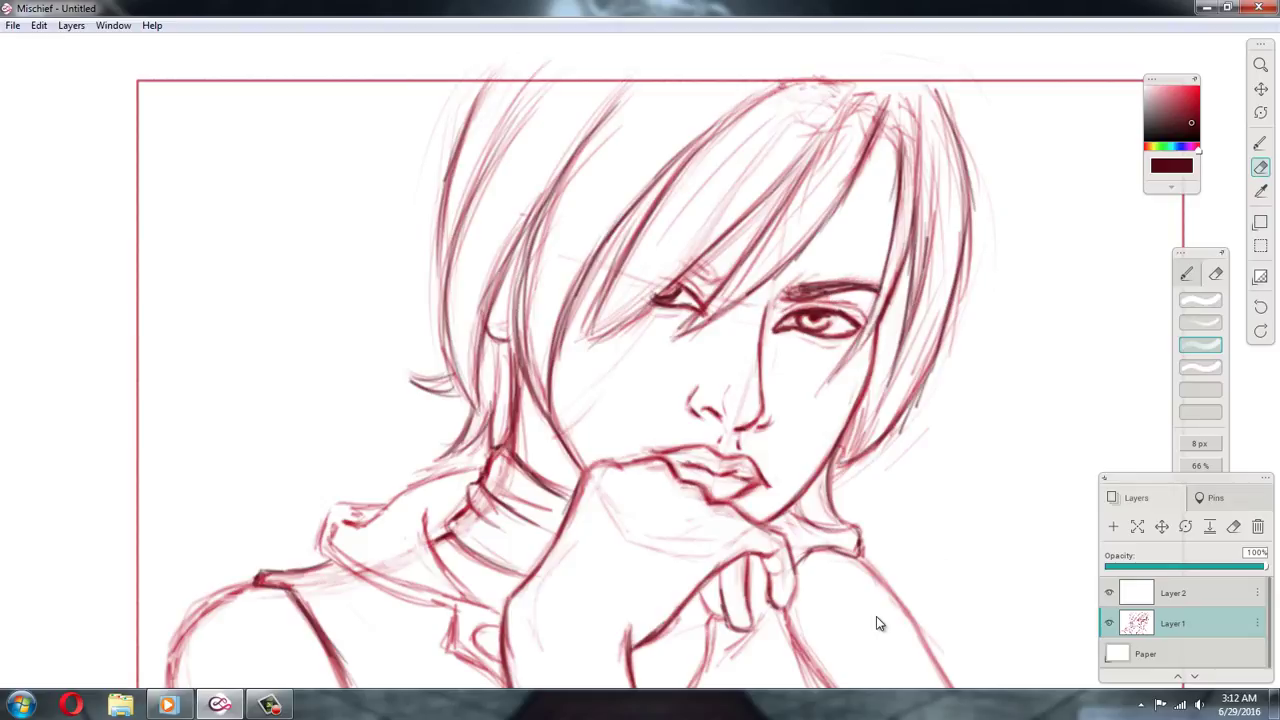
key(b)
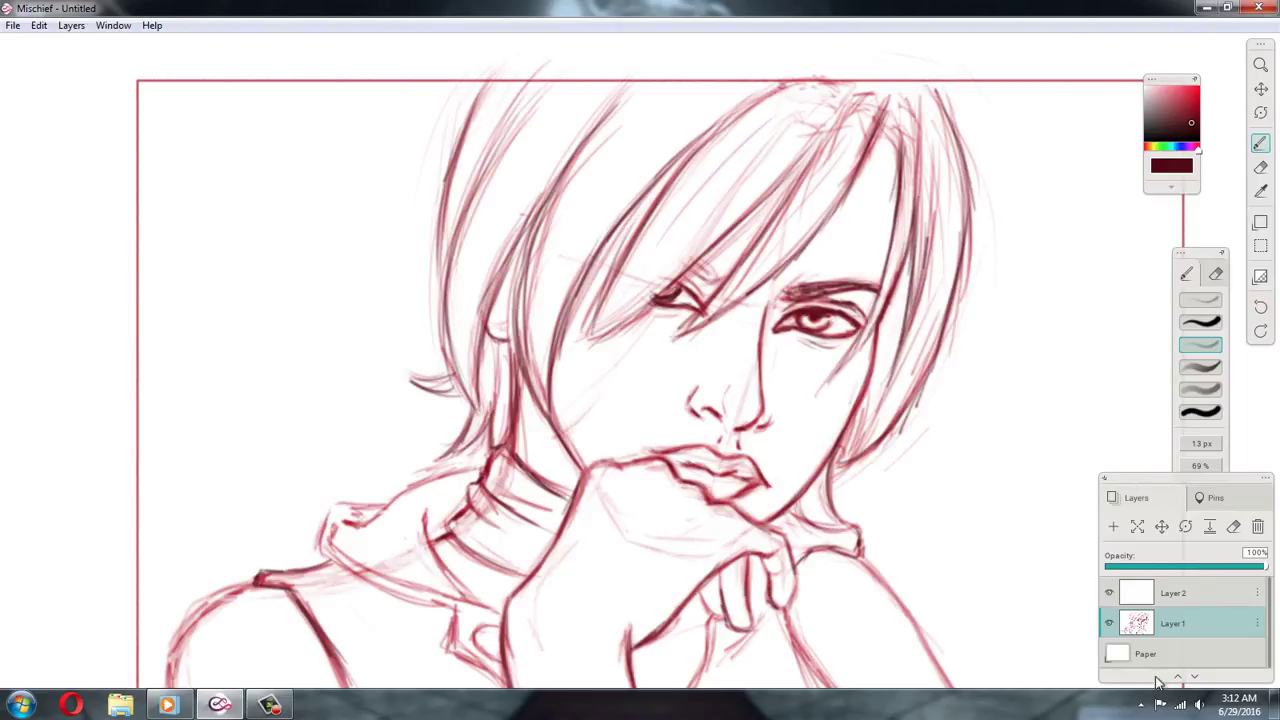
Add a new layer and place it directly beneath the sketch on Layer 1
click(1115, 527)
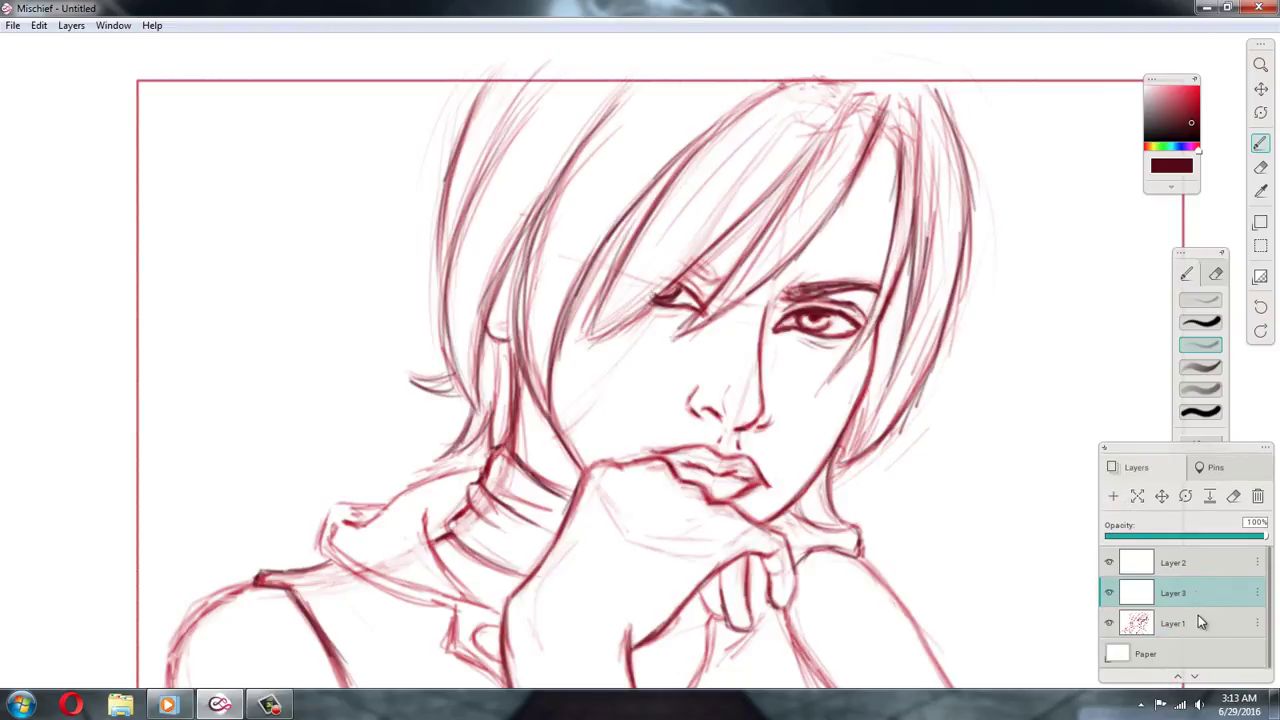
mouse_move(1198, 615)
mouse_down()
mouse_move(1200, 632)
mouse_move(1176, 607)
mouse_up()
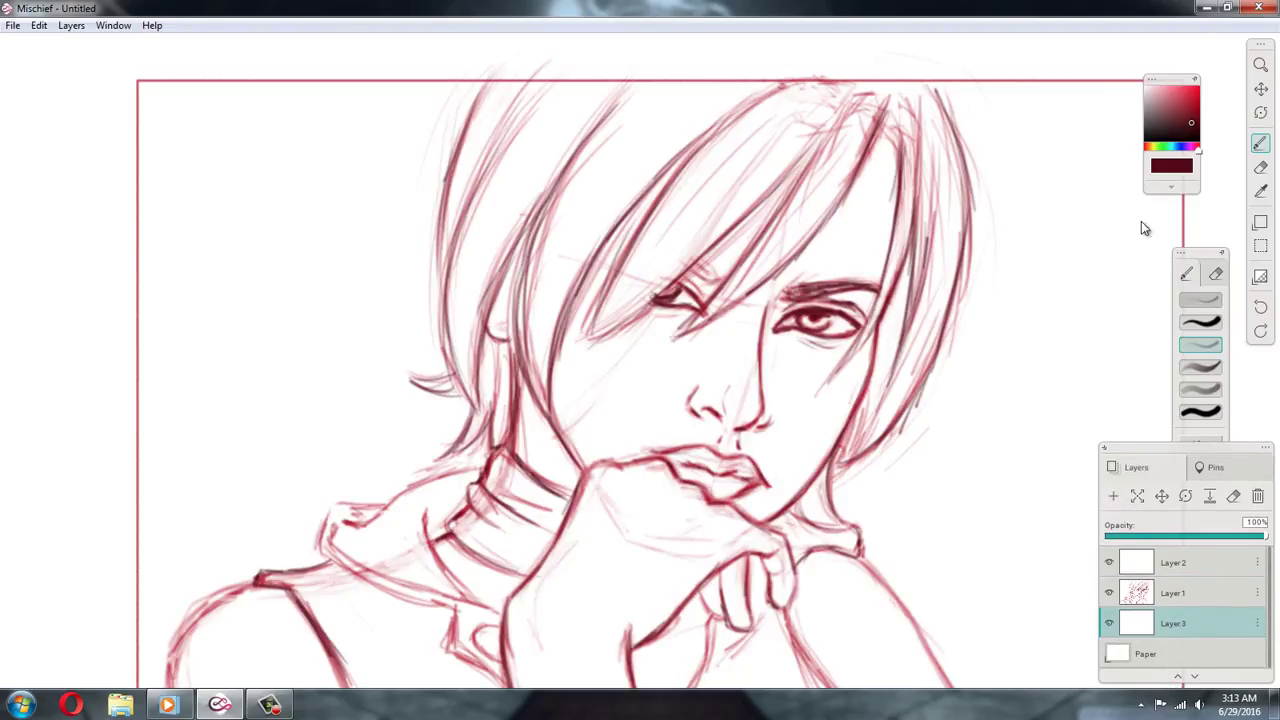
Try orange and brown paper tints, settle on a muted brick red for the paper and apply it
click(1117, 654)
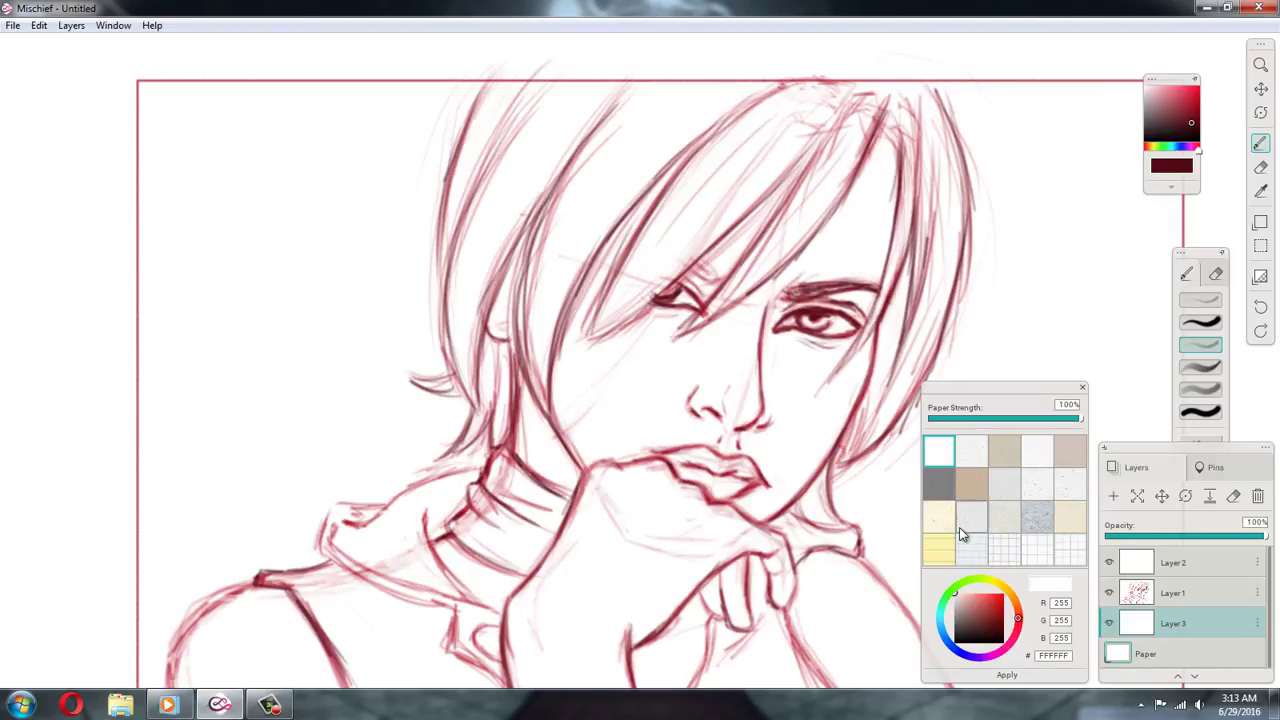
click(1016, 603)
click(987, 600)
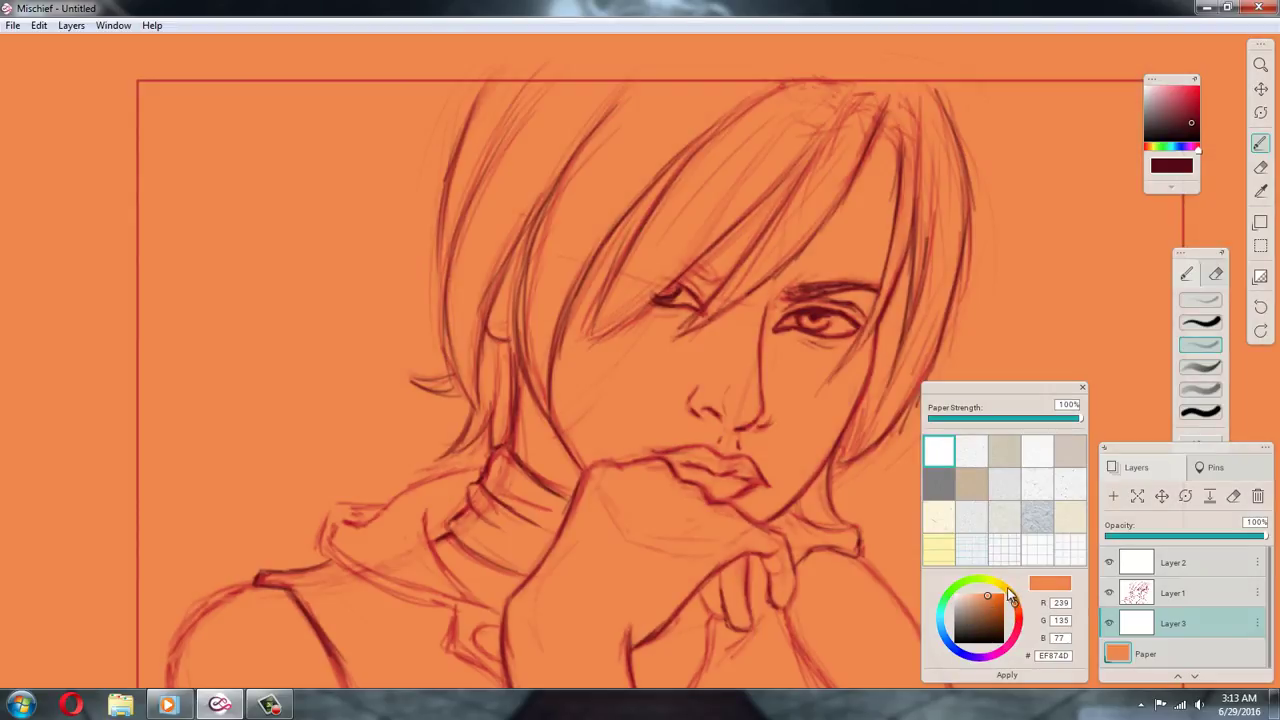
drag(1010, 595, 1010, 597)
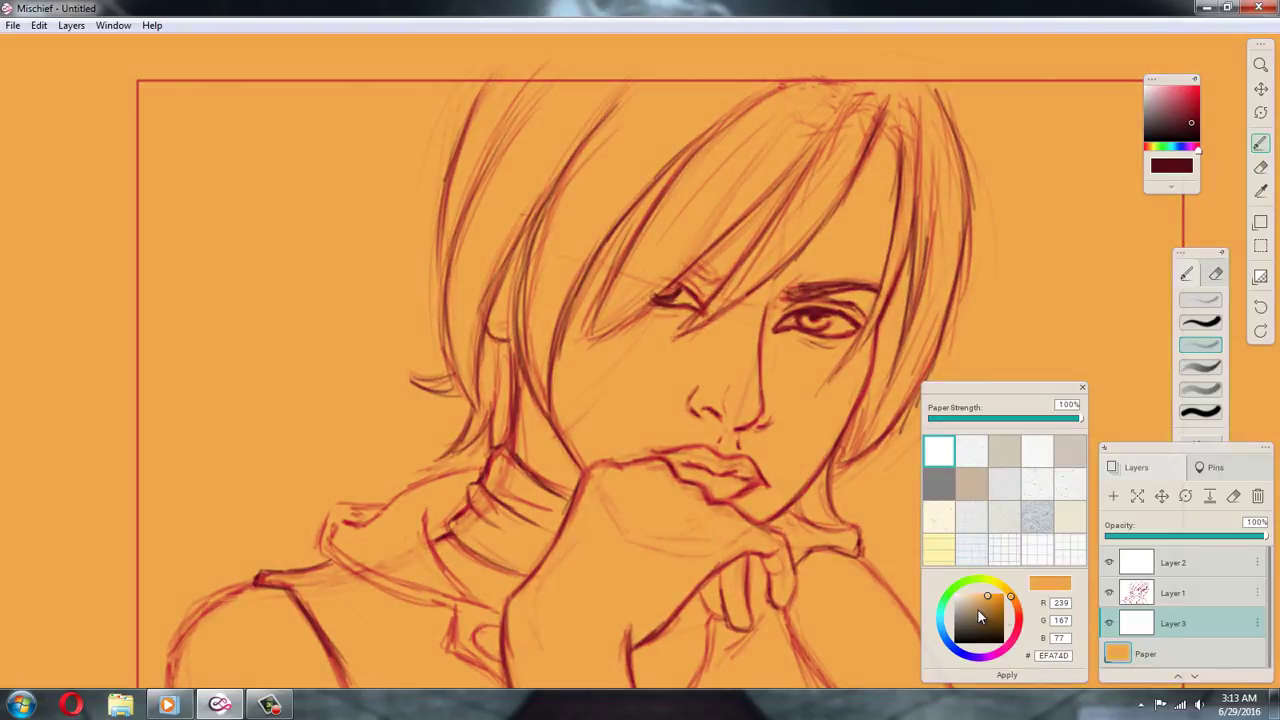
click(980, 612)
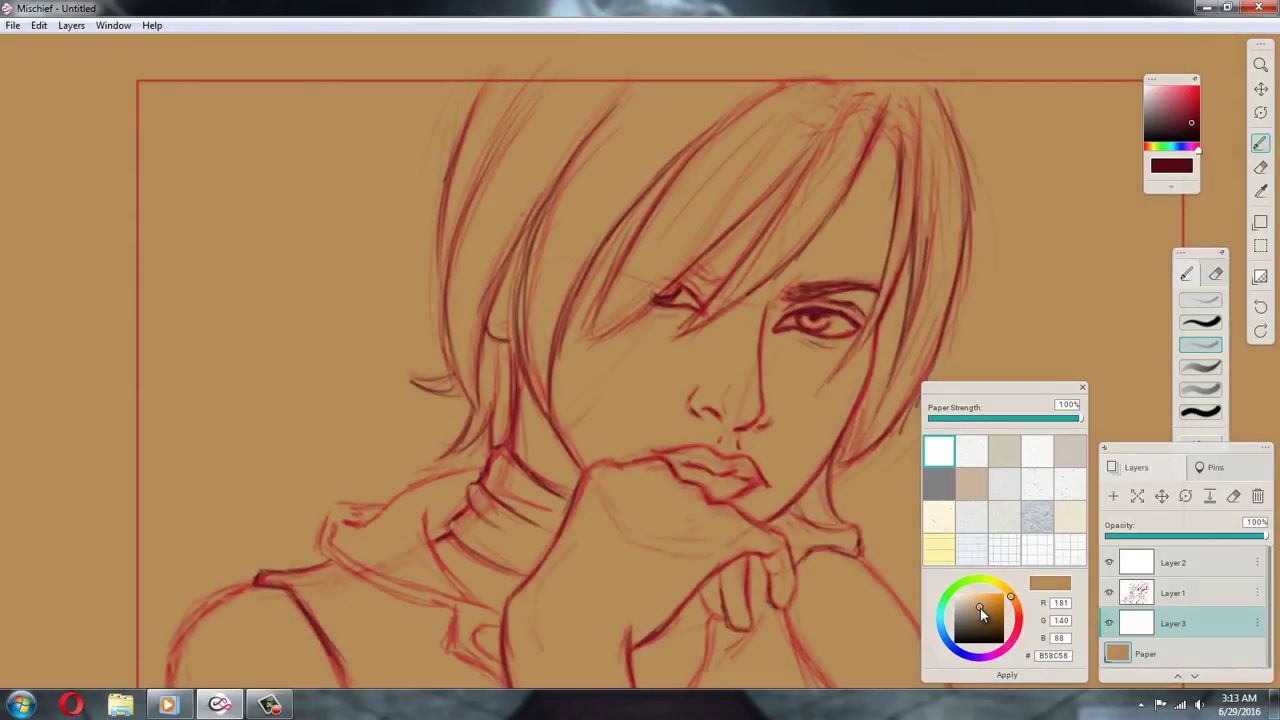
drag(980, 610, 980, 613)
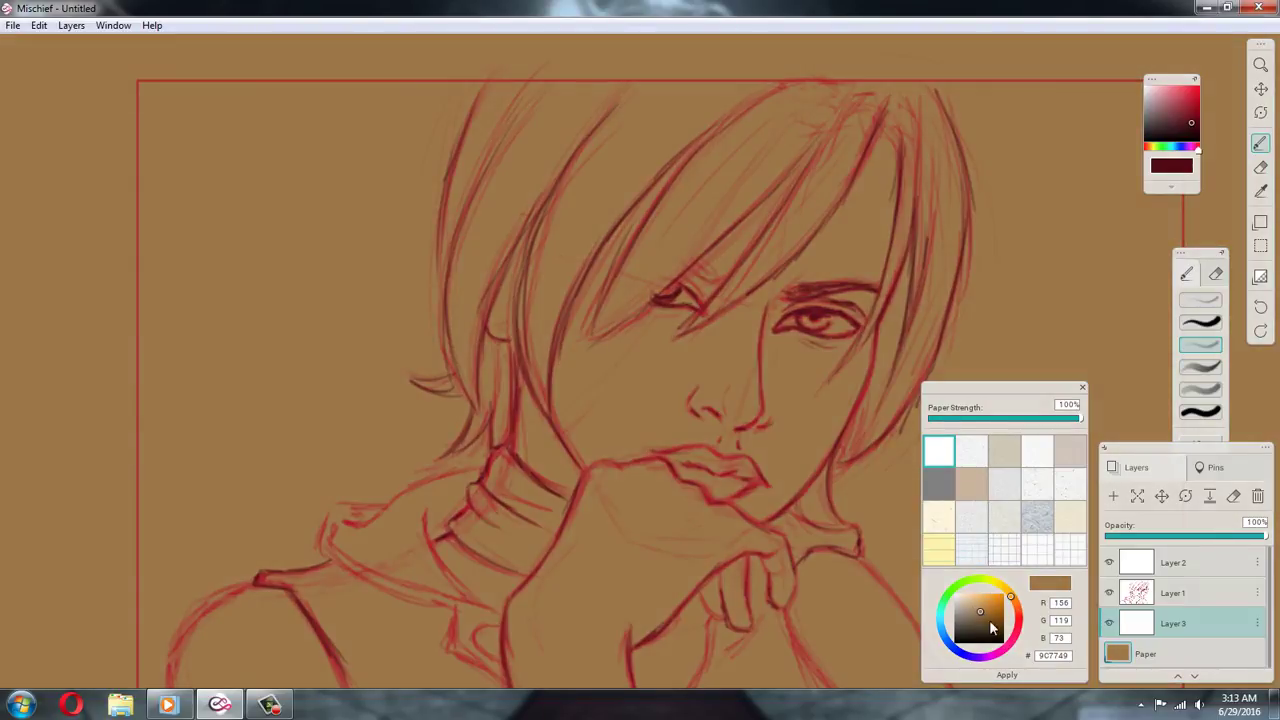
click(985, 608)
click(982, 606)
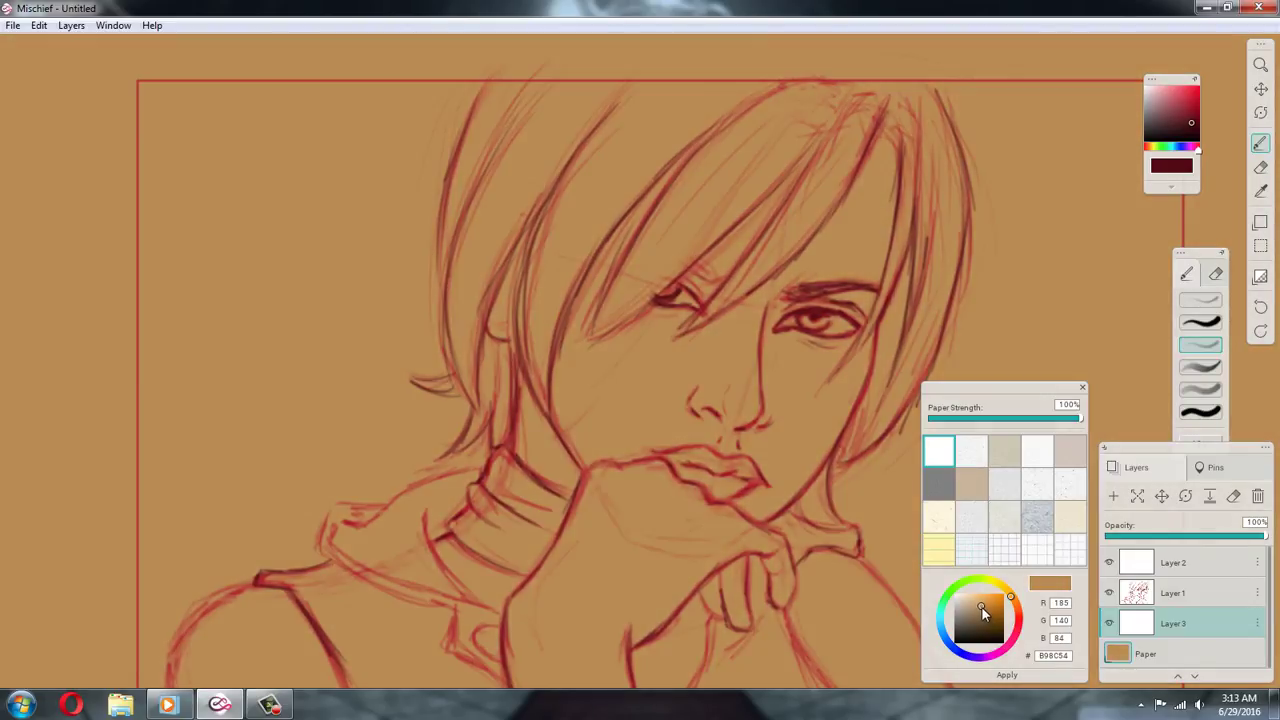
drag(981, 607, 966, 624)
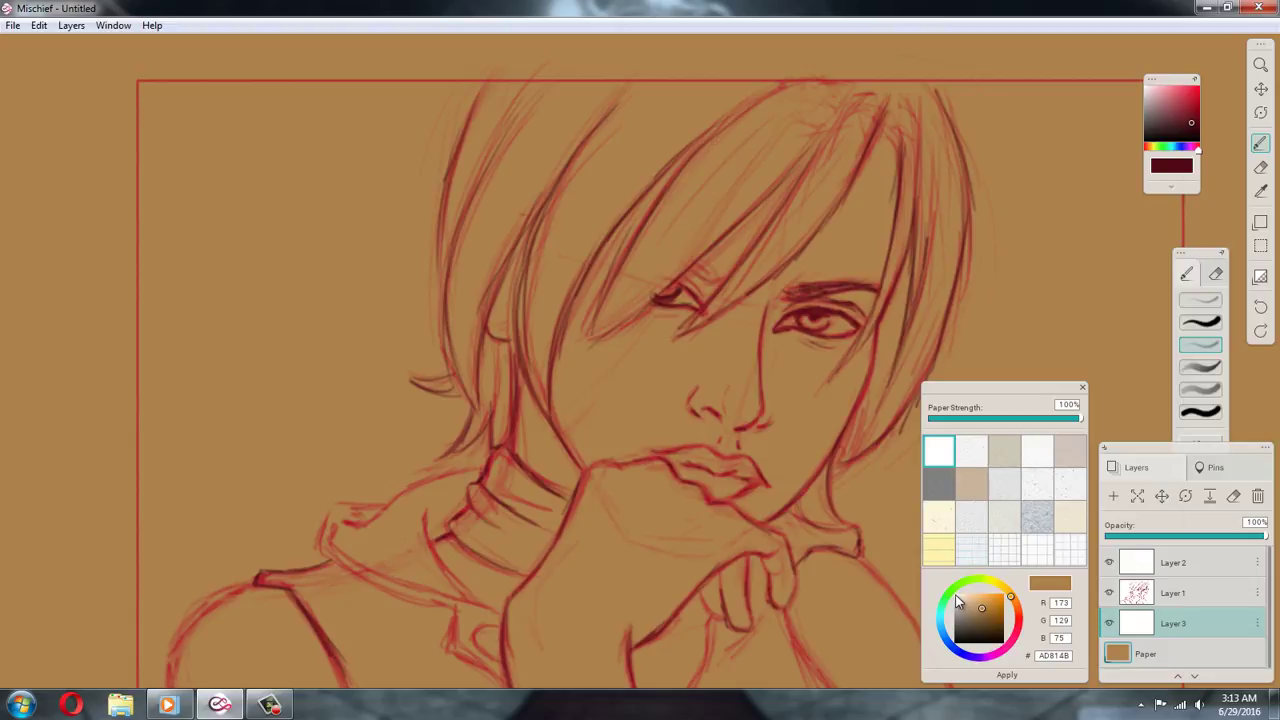
click(1018, 613)
mouse_move(1024, 617)
mouse_down()
mouse_move(968, 600)
mouse_move(989, 617)
mouse_move(976, 623)
mouse_move(973, 608)
mouse_move(995, 606)
mouse_move(985, 600)
mouse_move(983, 615)
mouse_move(1018, 603)
mouse_move(1022, 618)
mouse_move(993, 599)
mouse_move(966, 616)
mouse_move(987, 610)
mouse_up()
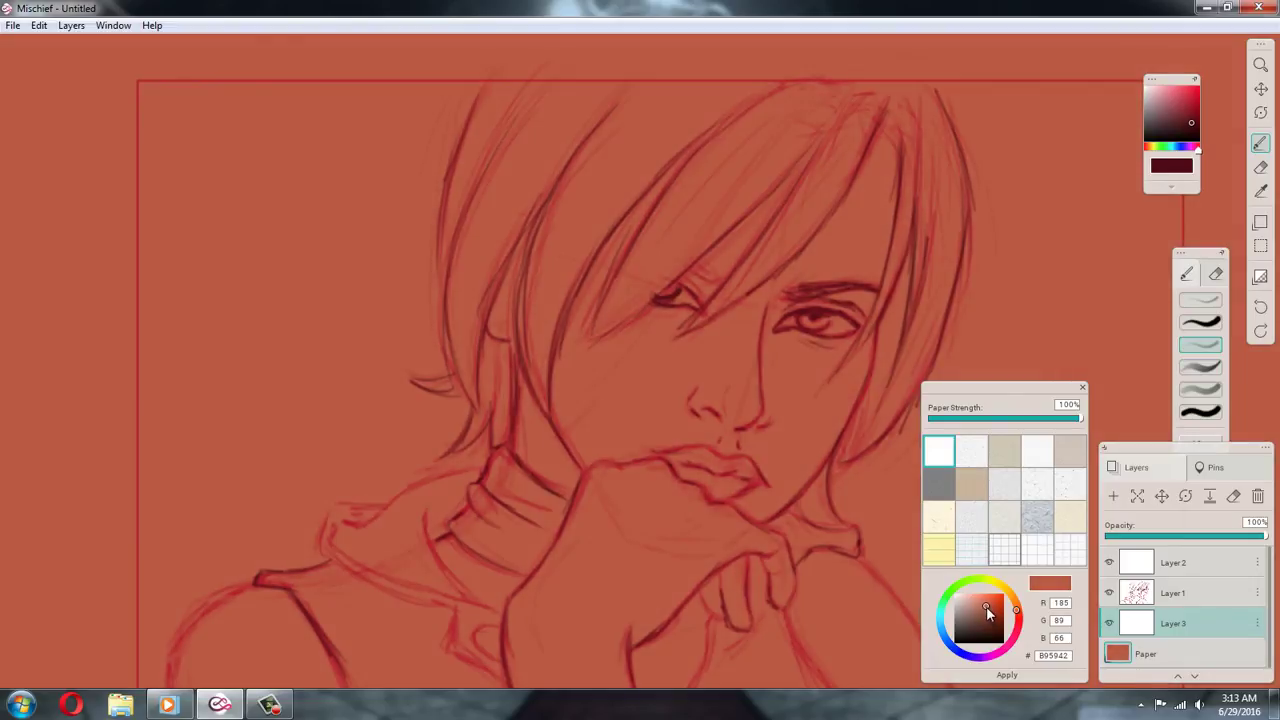
click(1001, 675)
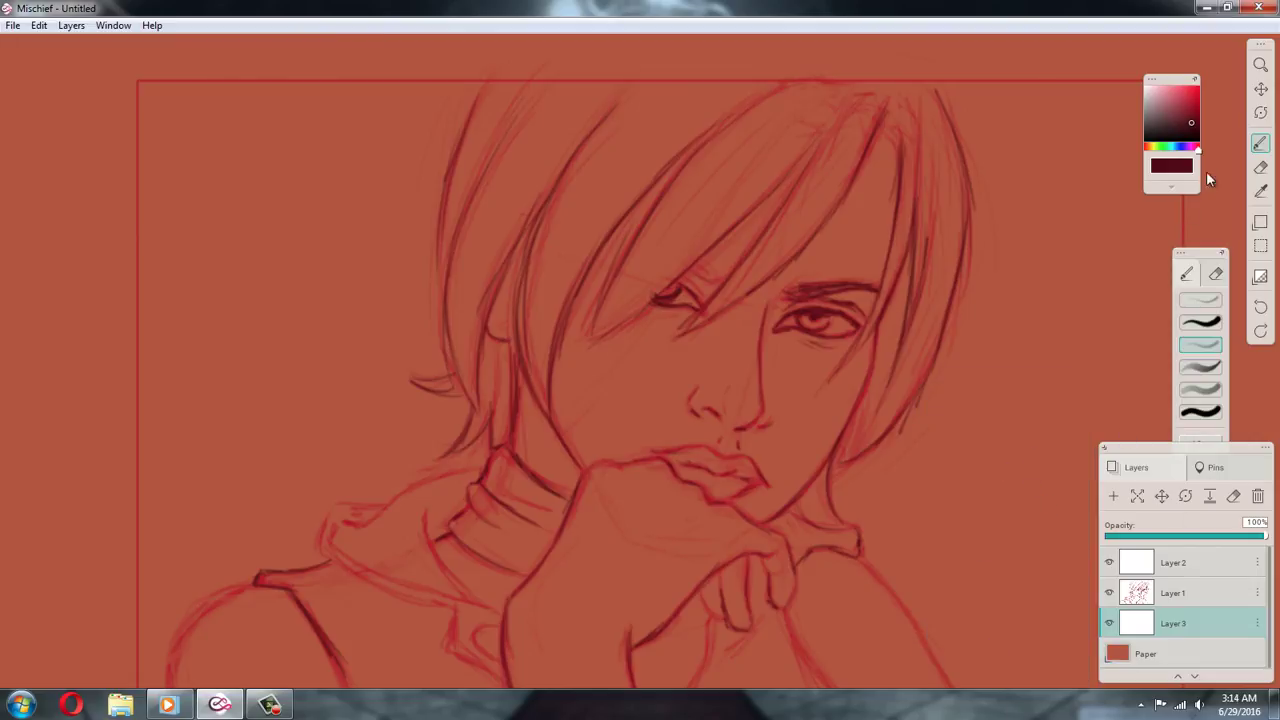
Choose the solid tapered 14 px brush and lower its opacity to 66%
click(1200, 322)
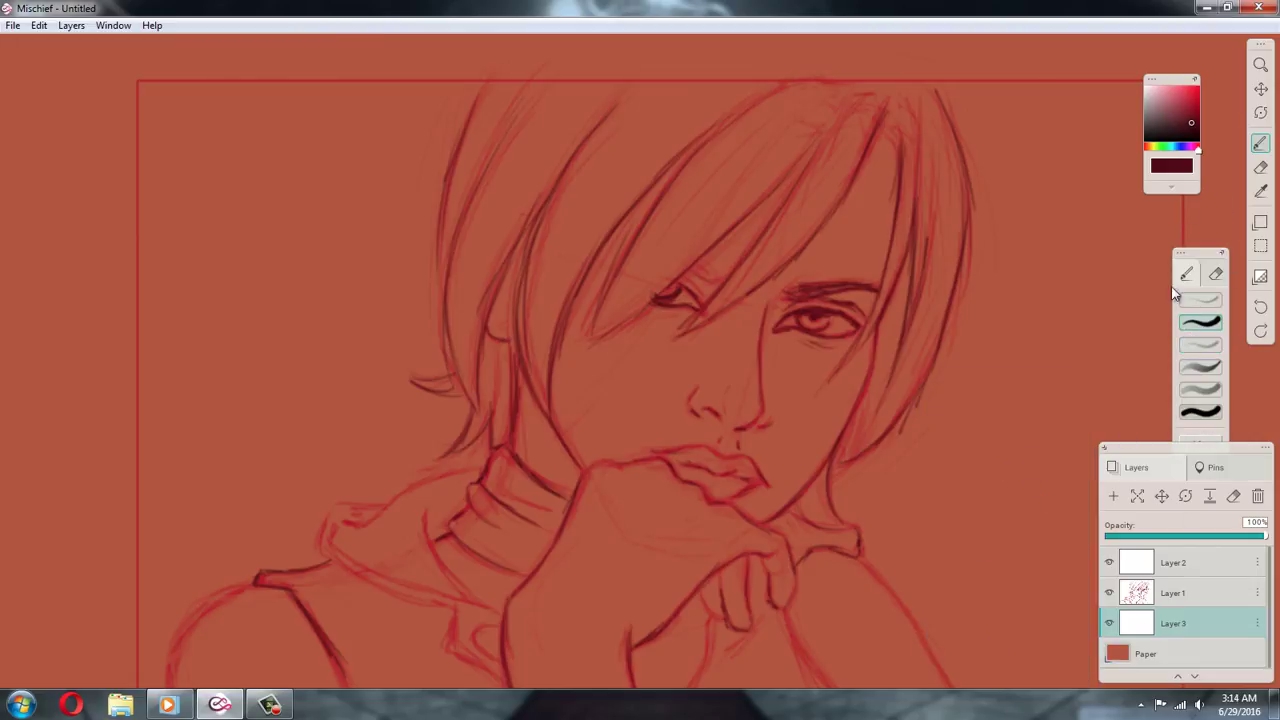
drag(1208, 260, 1150, 208)
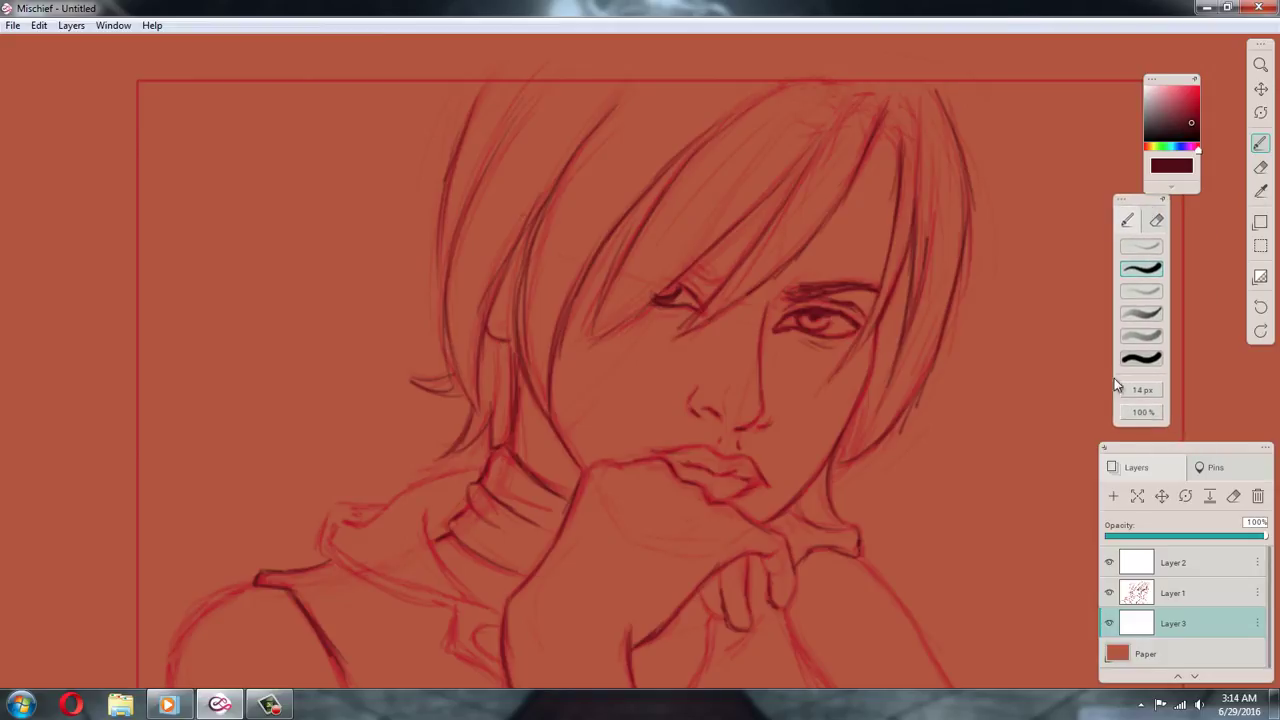
mouse_move(1145, 420)
mouse_down()
mouse_move(1133, 437)
mouse_move(1080, 420)
mouse_up()
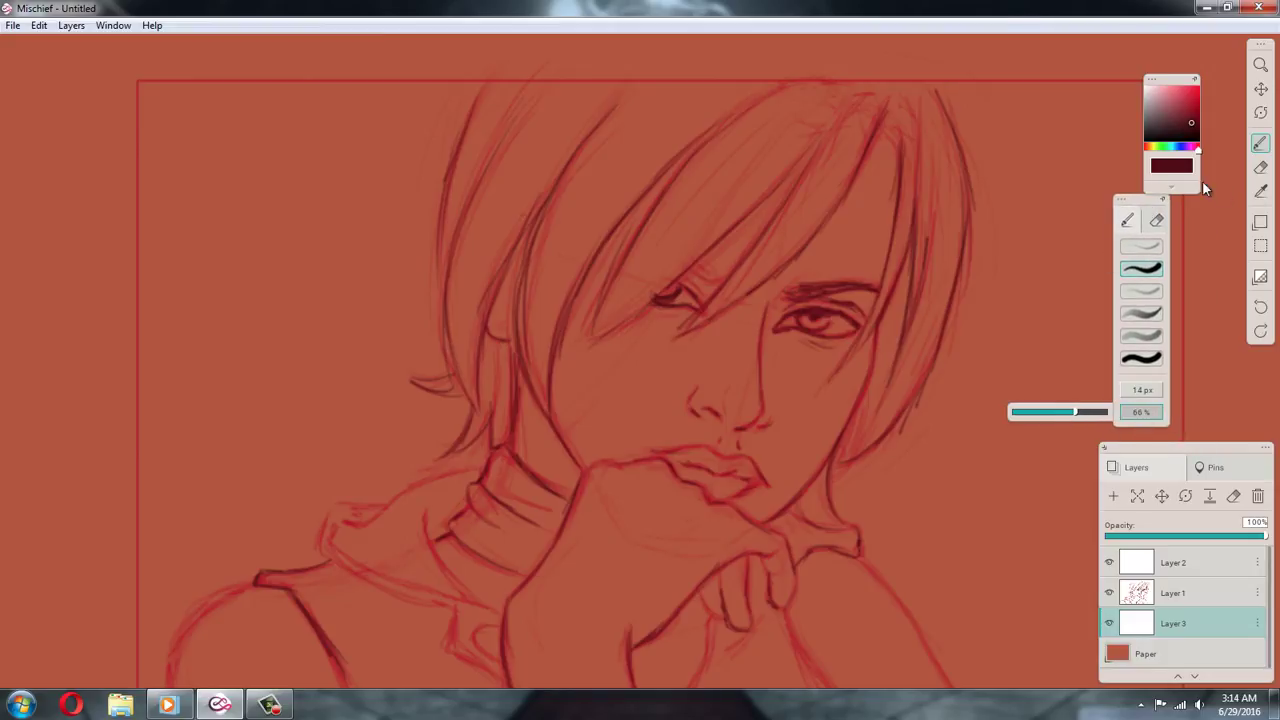
Expand the colour picker to its full wheel and palette, and arrange it and the brush presets so they no longer overlap
click(1196, 78)
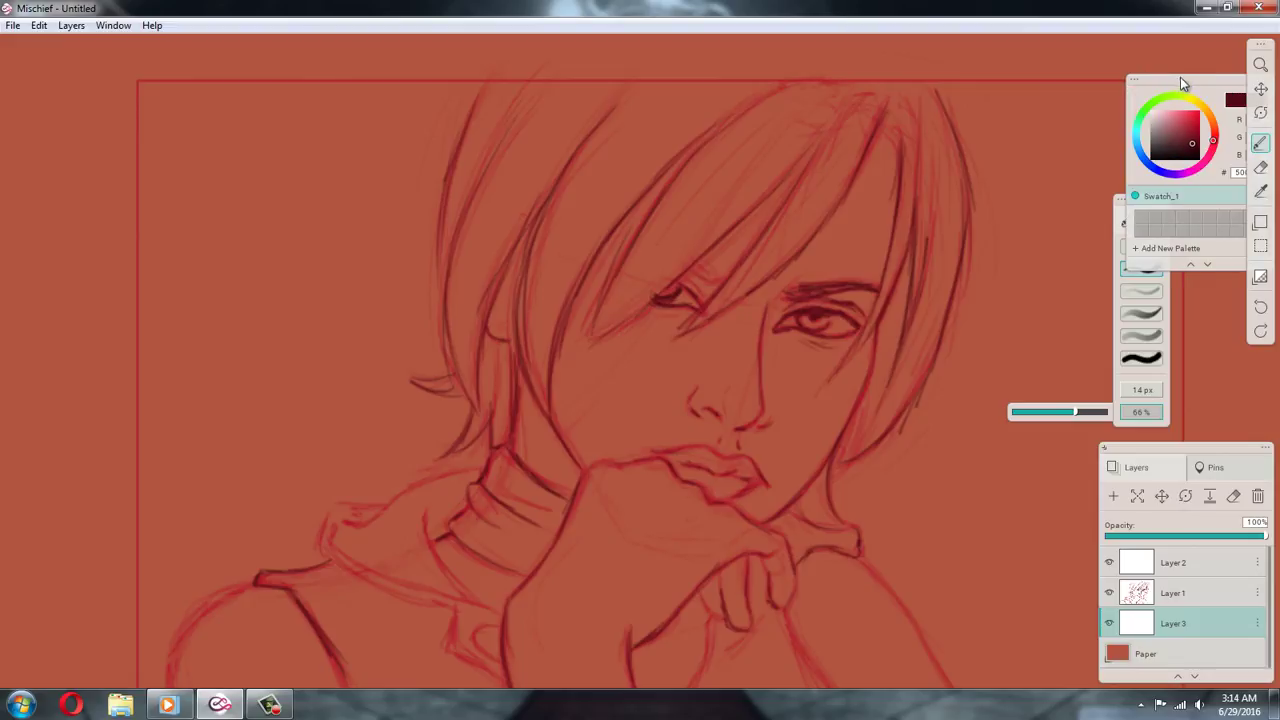
drag(1180, 77, 1104, 54)
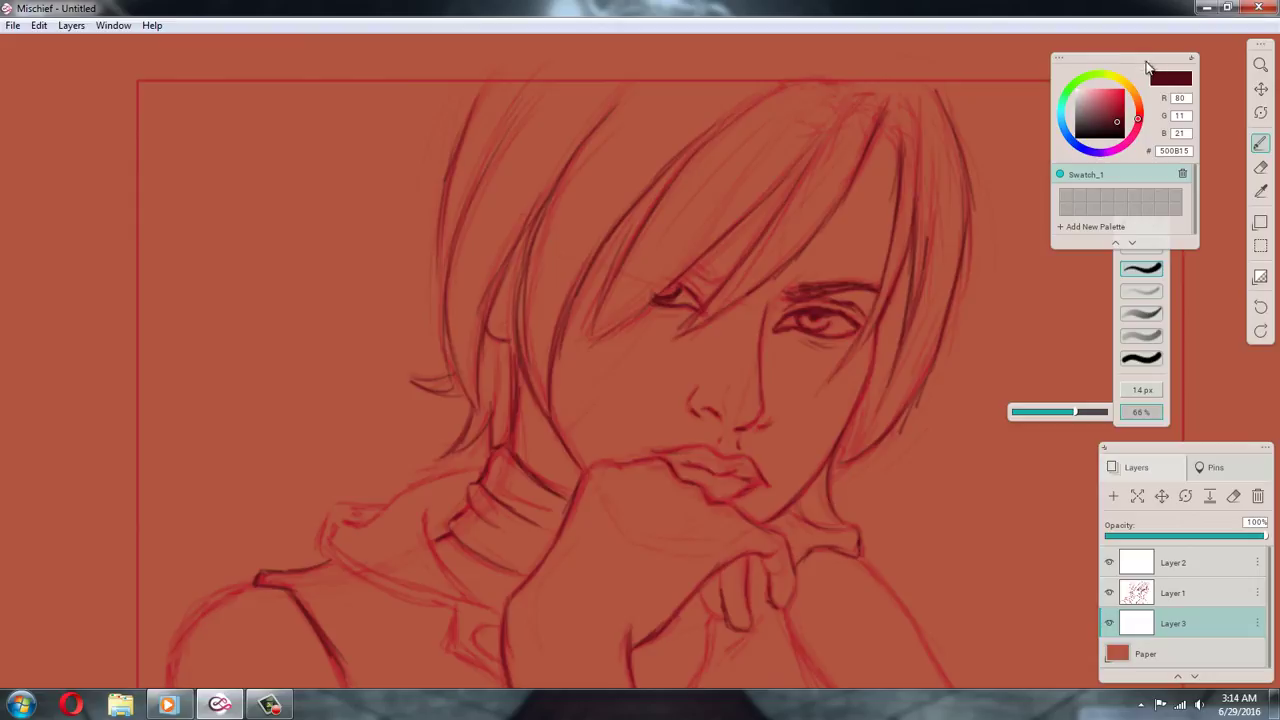
drag(1148, 67, 1066, 53)
drag(1134, 238, 928, 449)
mouse_move(1057, 47)
mouse_down()
mouse_move(1131, 73)
mouse_move(1218, 68)
mouse_up()
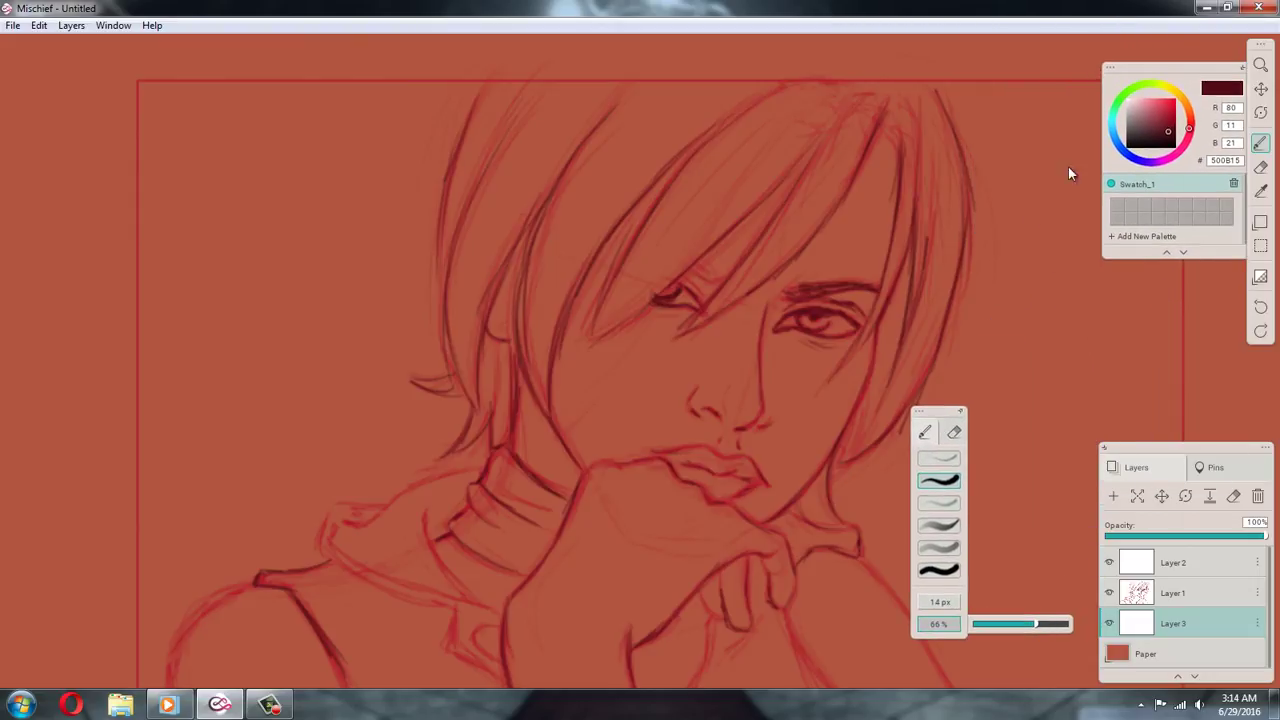
drag(960, 411, 1033, 356)
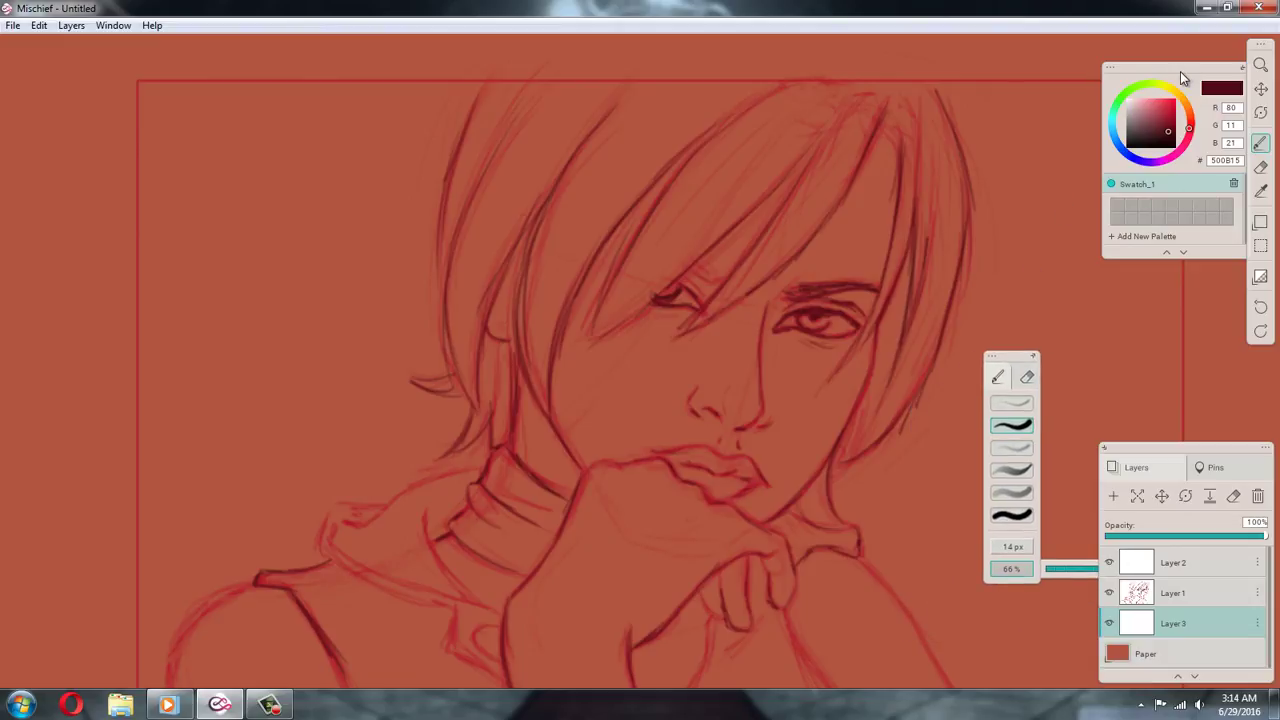
drag(1168, 80, 1153, 77)
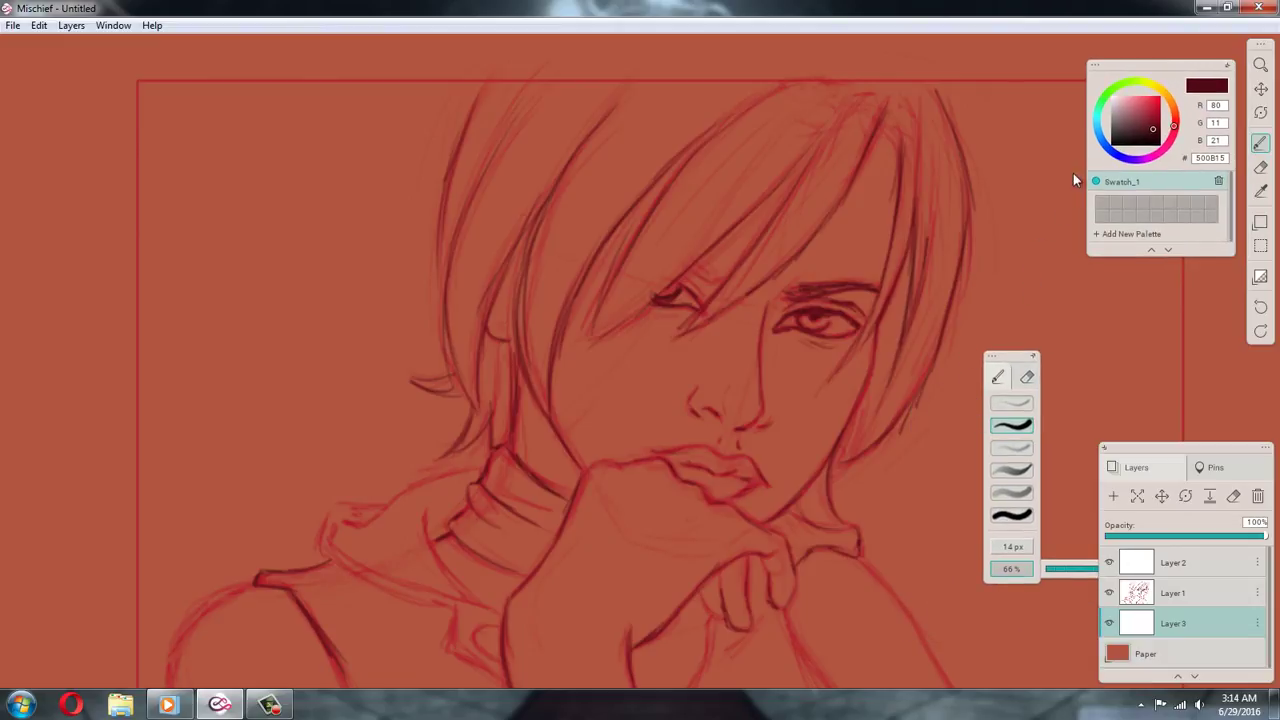
Set the brush colour to light beige DEC3A1 and its opacity to 60%, and paint a small test dab beside the hair
mouse_move(1174, 126)
mouse_down()
mouse_move(1171, 98)
mouse_move(1123, 100)
mouse_move(1170, 101)
mouse_up()
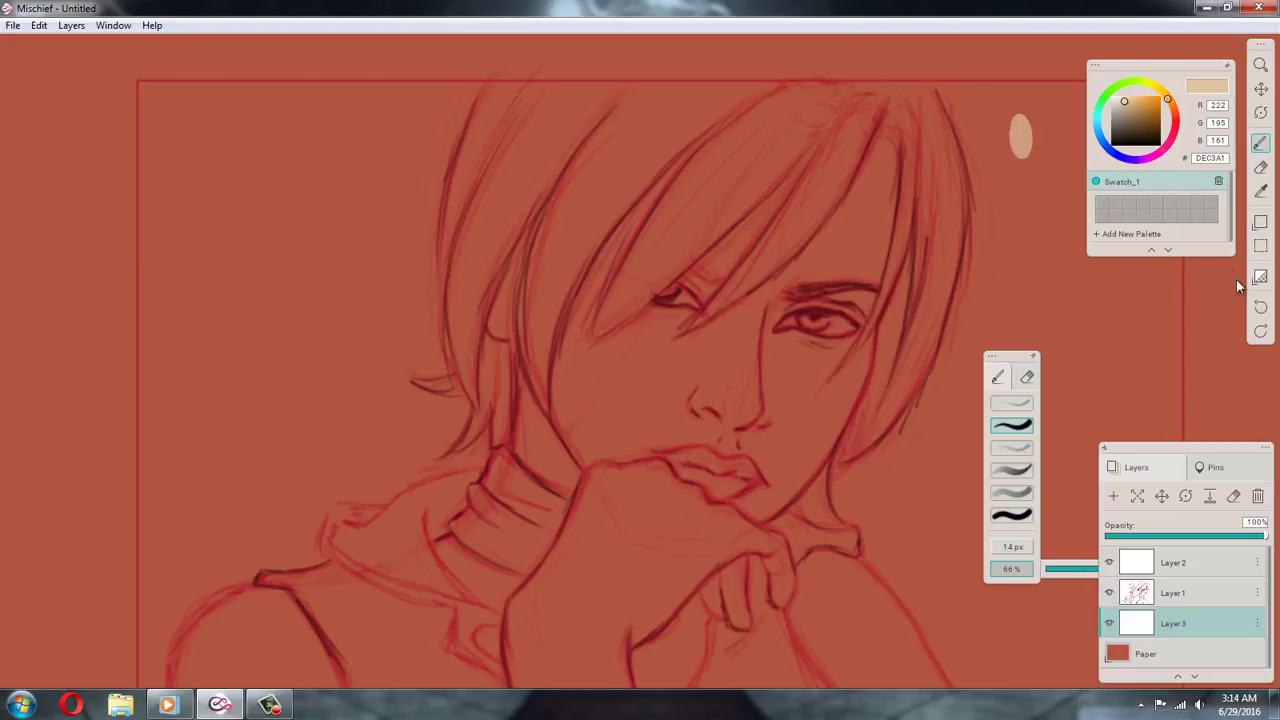
click(1260, 308)
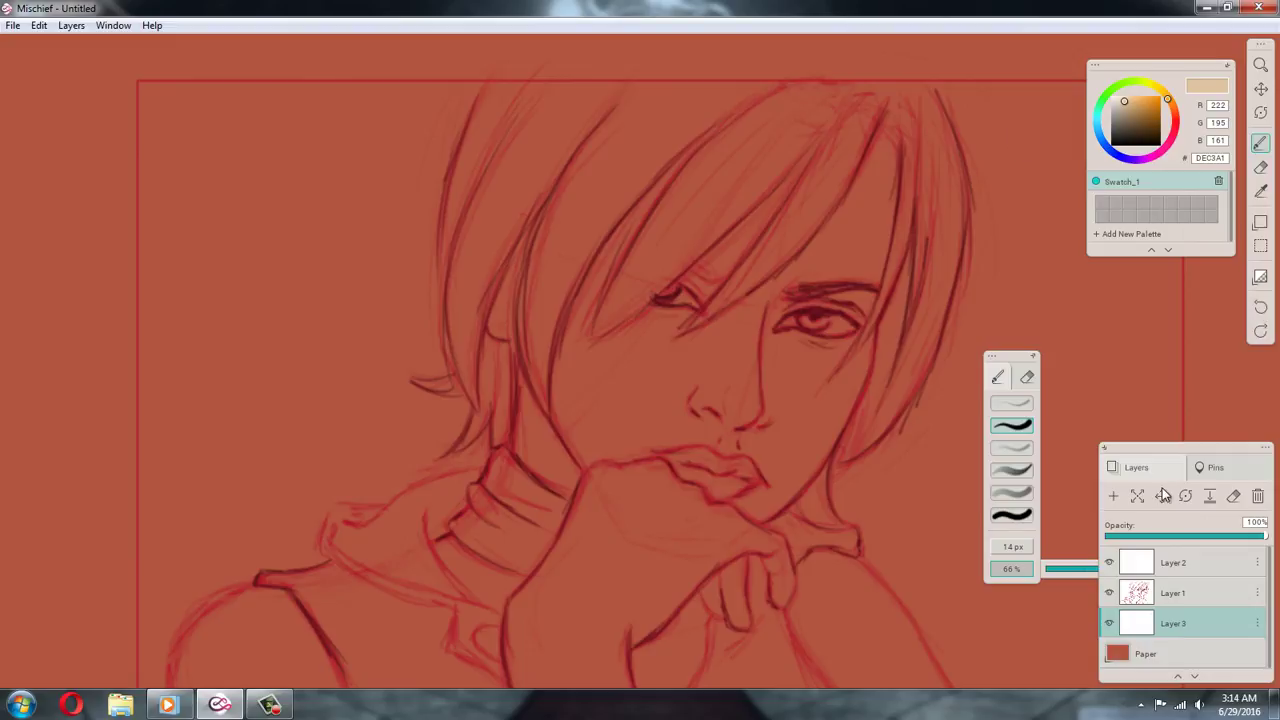
drag(1093, 567, 1104, 567)
click(1260, 331)
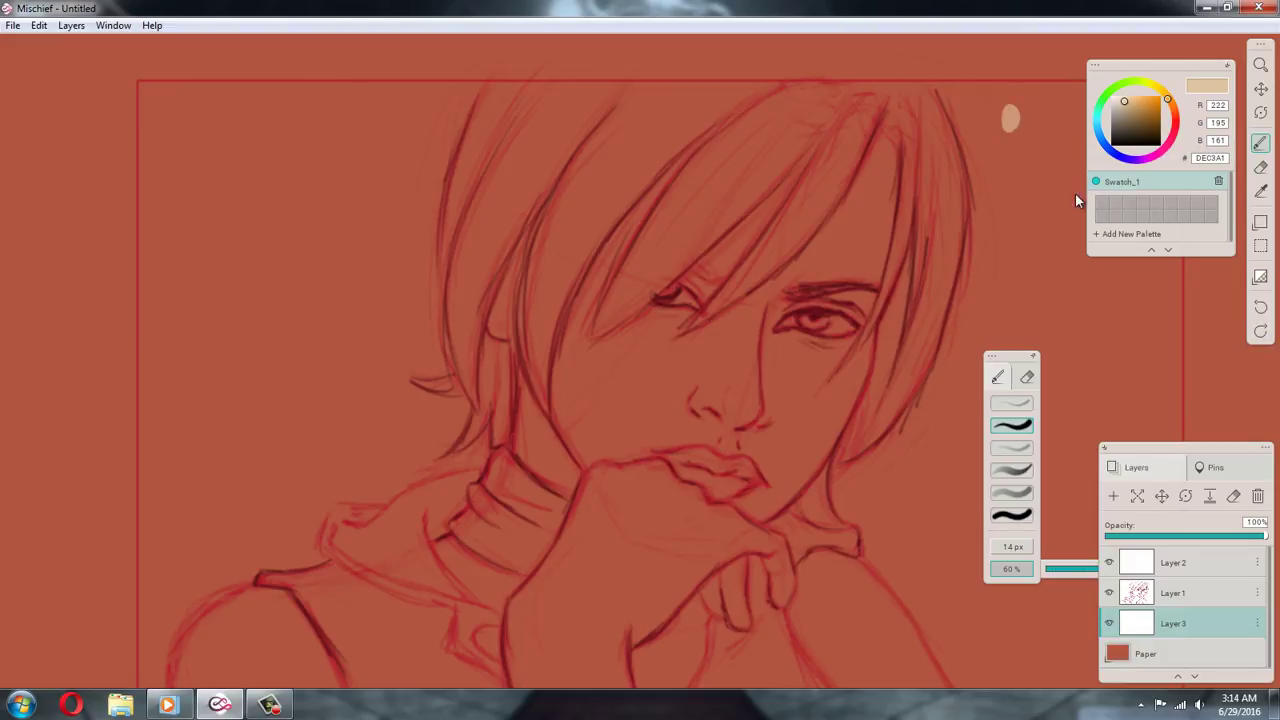
Sample the beige dab and store its blended colour CC9779 in the first slot of Swatch_1
key(i)
click(1012, 112)
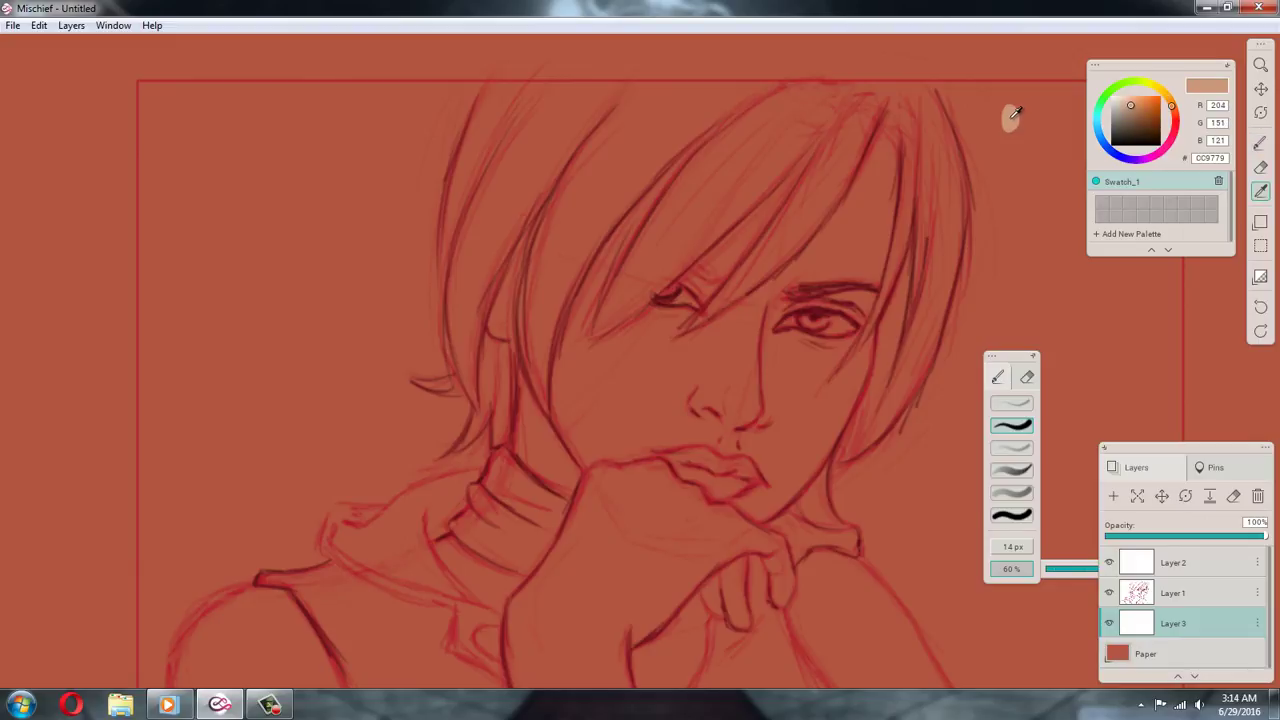
key(b)
drag(1203, 88, 1105, 209)
Paint a pink CE7183 dab beneath the beige one, sample it as C26567 and store that in the palette's second slot
mouse_move(1175, 121)
mouse_down()
mouse_move(1167, 158)
mouse_move(1176, 131)
mouse_move(1133, 107)
mouse_up()
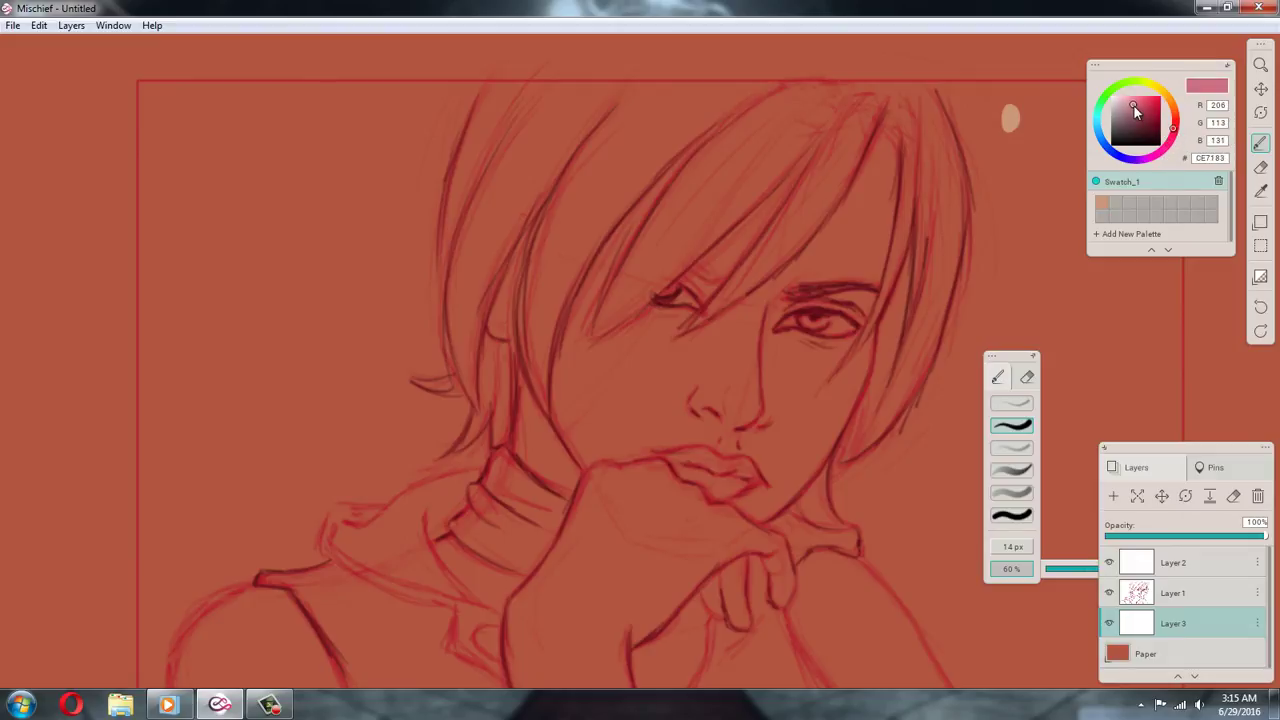
alt+click(1008, 160)
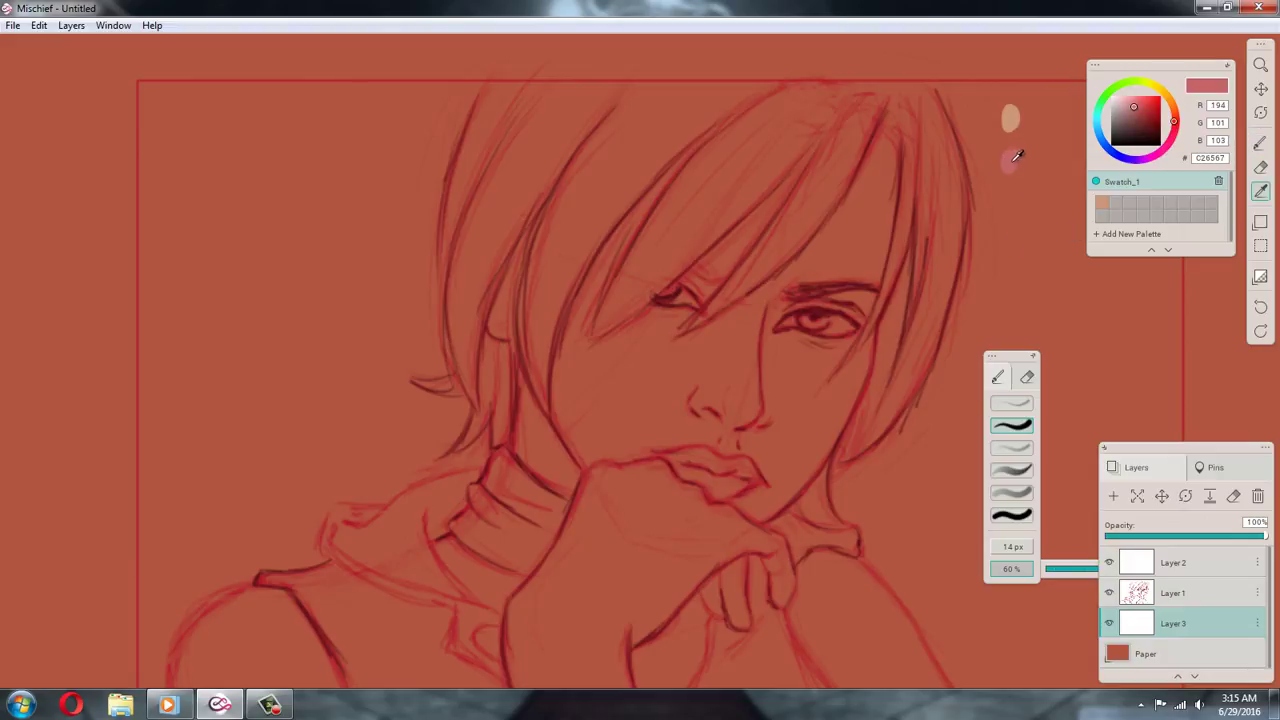
click(1117, 207)
Mix a yellowish beige, paint a dab beside the first one, and store its sampled colour C2936E at the end of the palette's first row
mouse_move(1171, 108)
mouse_down()
mouse_move(1166, 93)
mouse_move(1132, 105)
mouse_up()
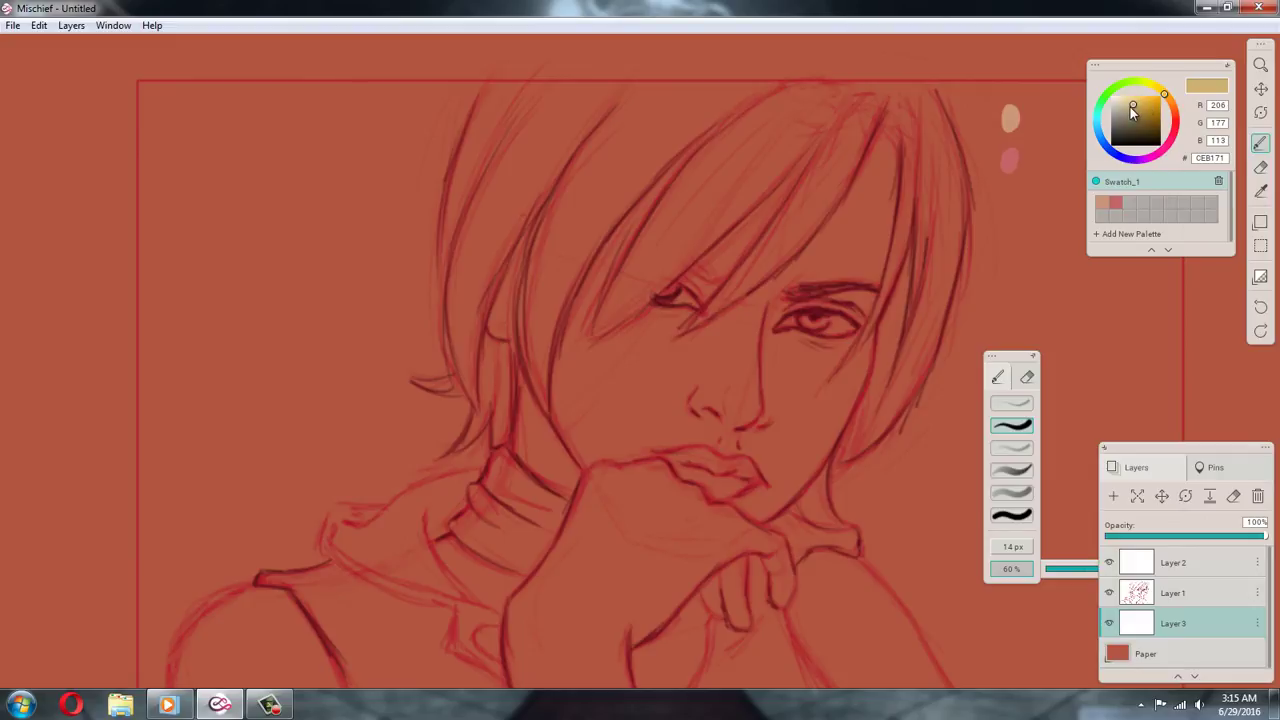
drag(1130, 107, 1126, 105)
click(1172, 100)
click(1162, 92)
key(i)
click(1053, 120)
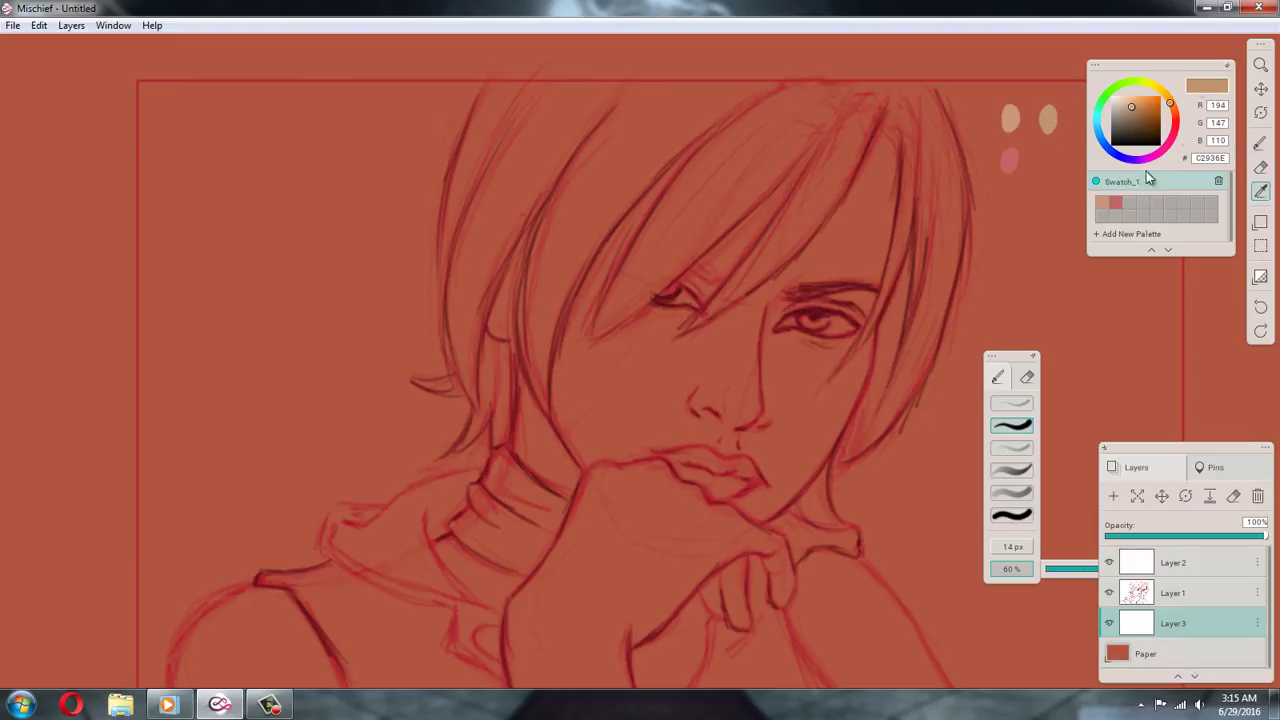
drag(1103, 214, 1210, 204)
Remove the second beige dab and try a bright yellow FFC950 dab in its place, undoing the yellow one
drag(1163, 102, 1164, 97)
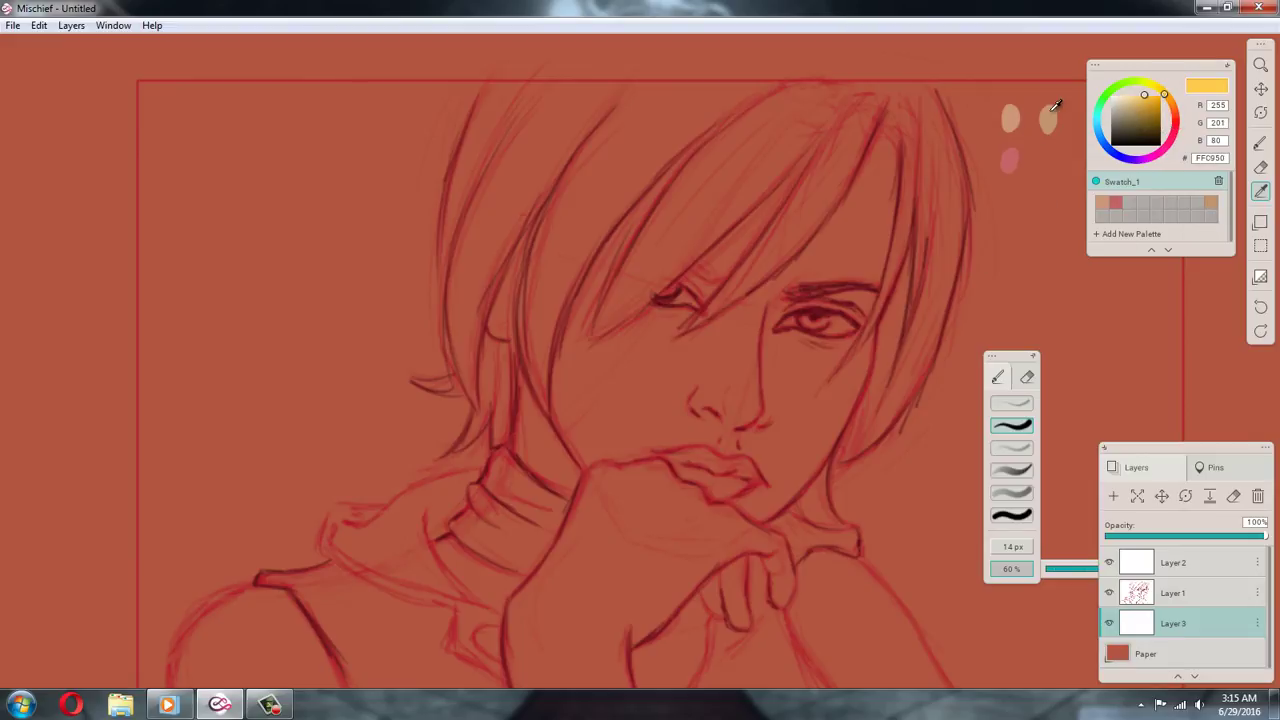
key(b)
click(1260, 307)
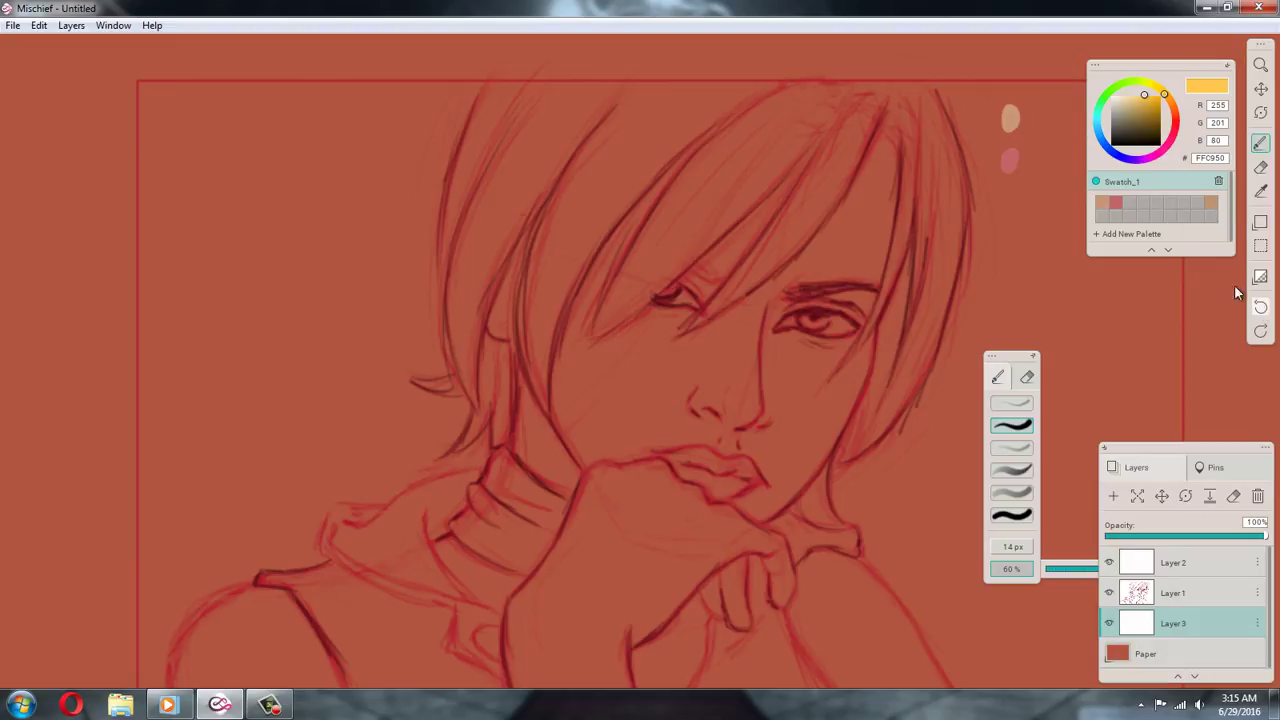
click(1047, 122)
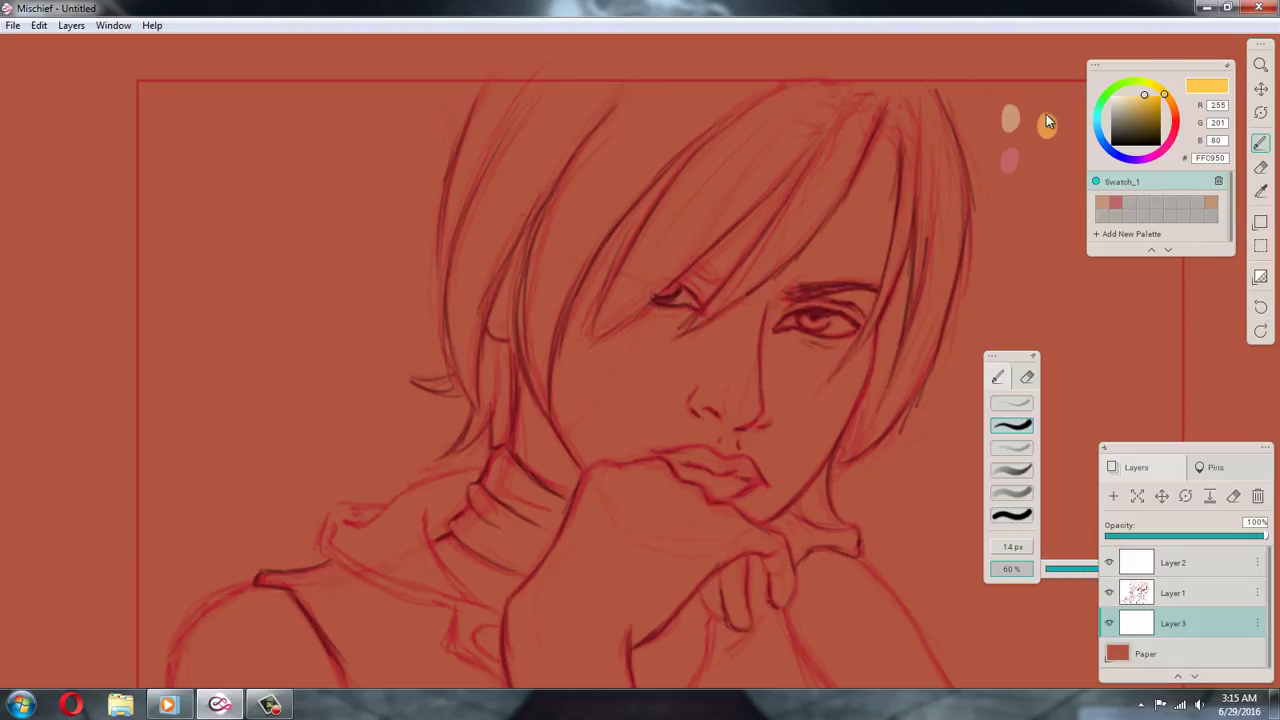
click(1261, 307)
Paint a pale yellow-beige DEC488 dab beside the first one and store its sampled colour CC976A at the end of the palette's first row
click(1133, 105)
click(1129, 101)
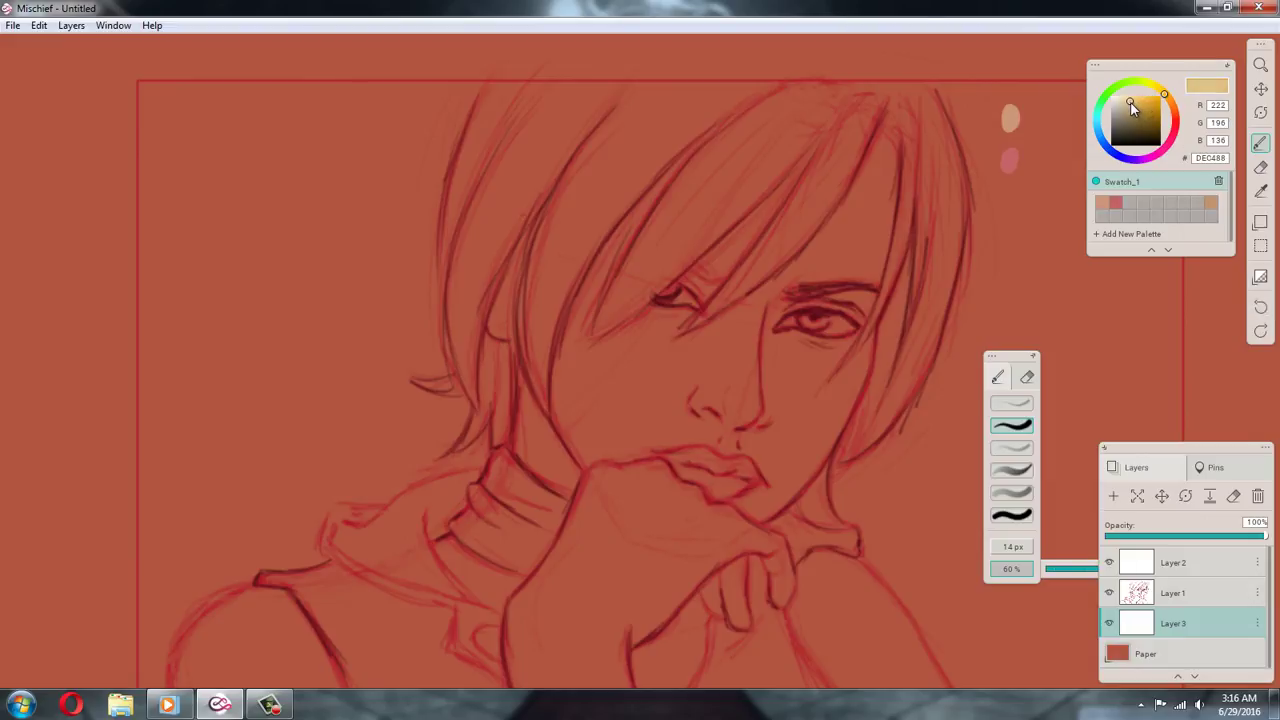
key(i)
click(1044, 130)
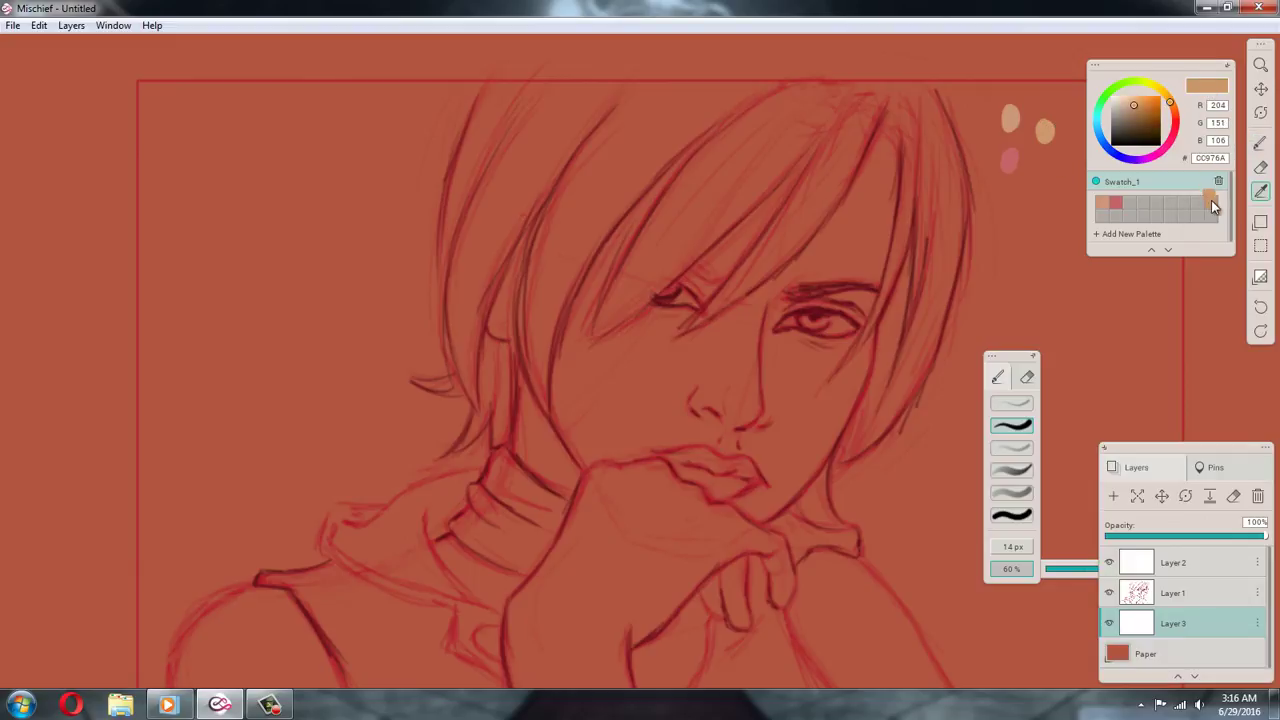
click(1211, 200)
Replace that dab with a golden CCA96A one and store its sampled colour C18758 in the last slot of the palette's first row
click(1261, 307)
drag(1170, 101, 1166, 95)
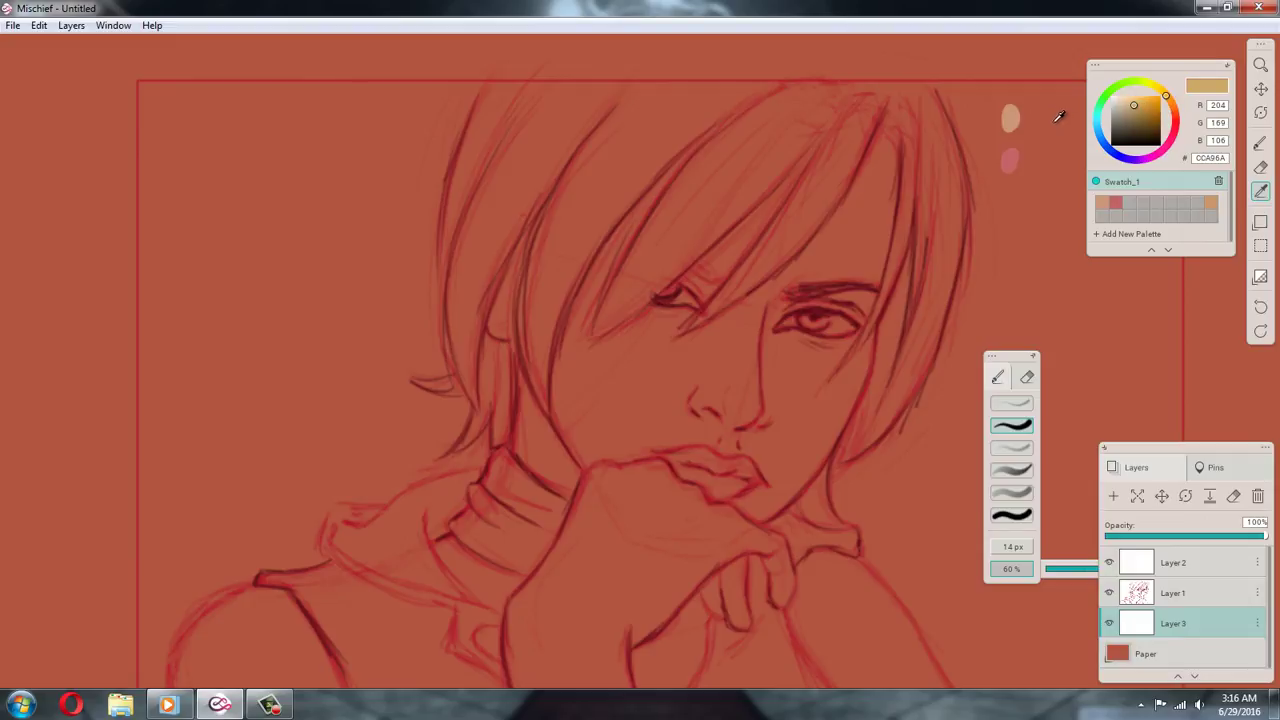
key(b)
drag(1053, 117, 1050, 130)
key(i)
click(1053, 123)
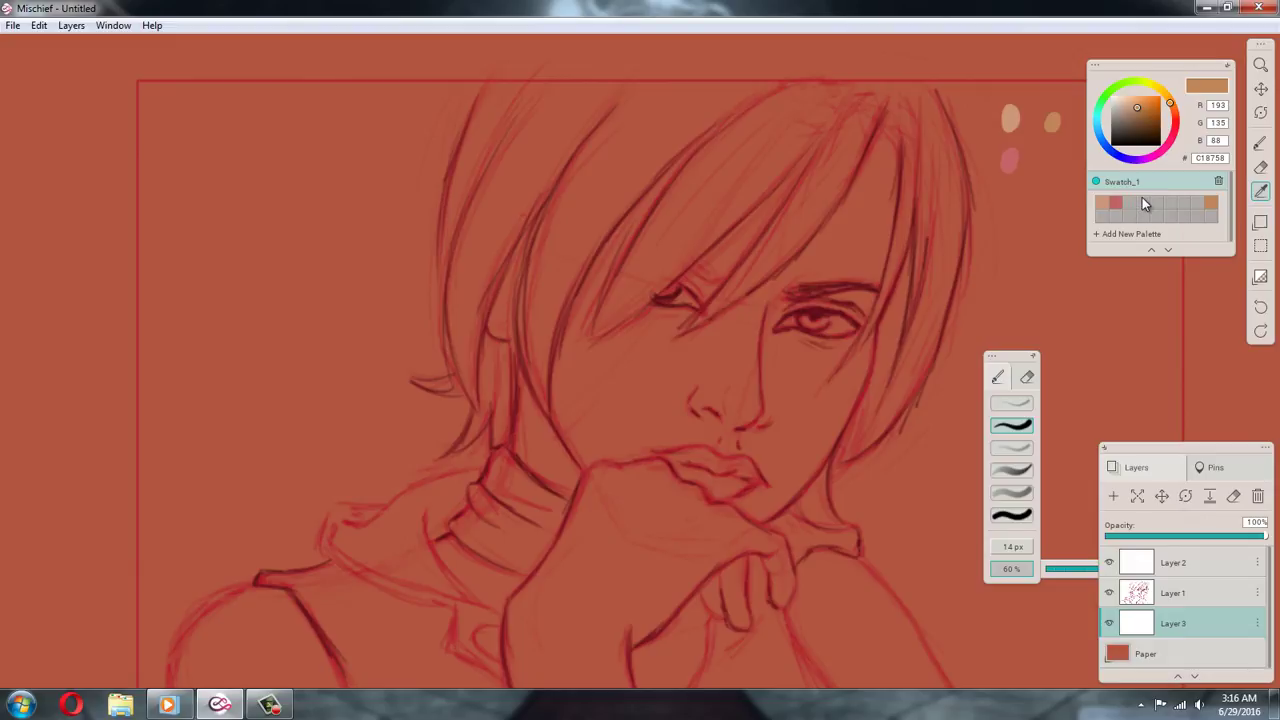
Paint a brown 774319 dab below the golden one and store its sampled colour 8E4A28 in the last and first slots of the second row
click(1150, 122)
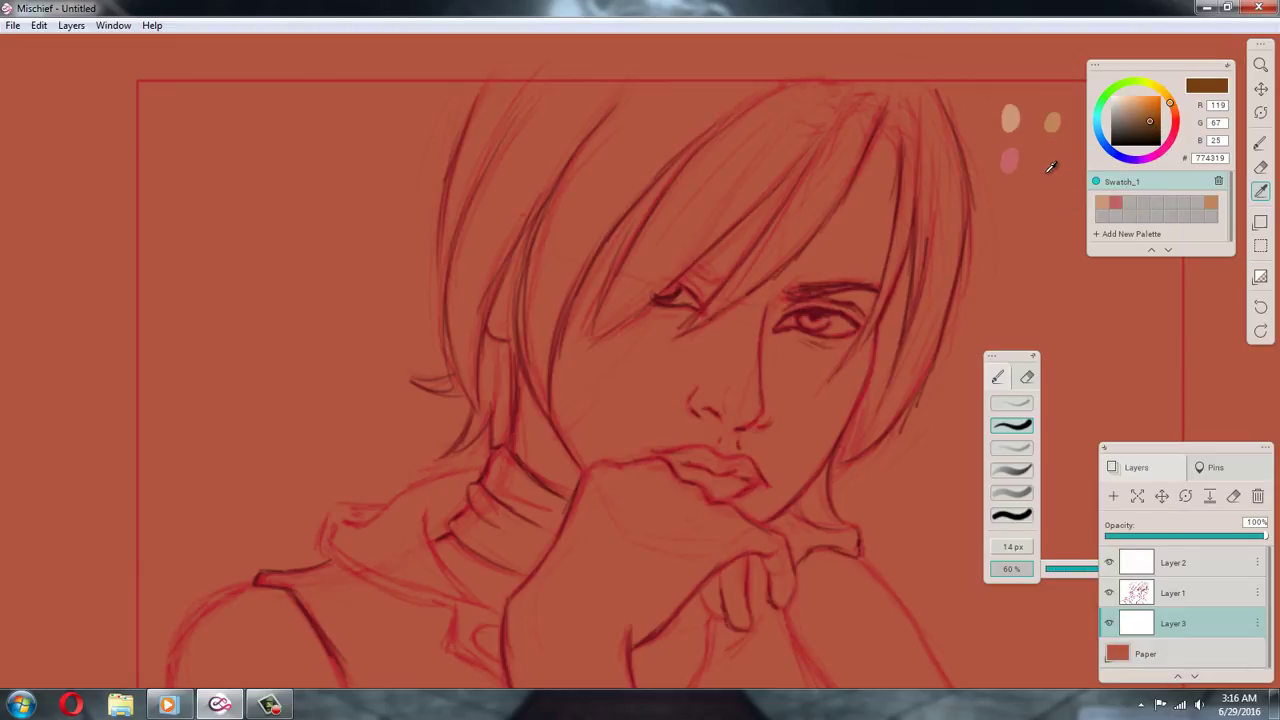
key(b)
key(i)
click(1051, 162)
click(1212, 213)
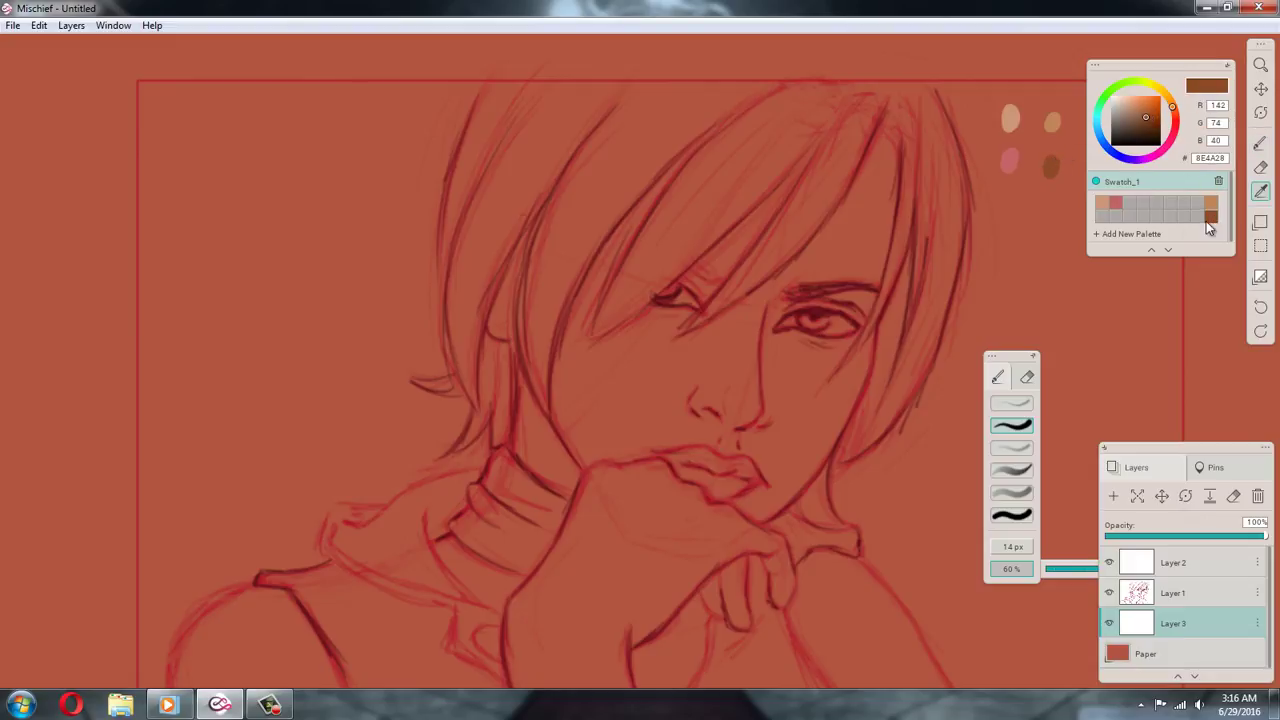
click(1107, 220)
Paint a dark brown 4E1F08 dab and store its sampled colour 75341D in the second and second-to-last slots of the palette's second row
click(1155, 128)
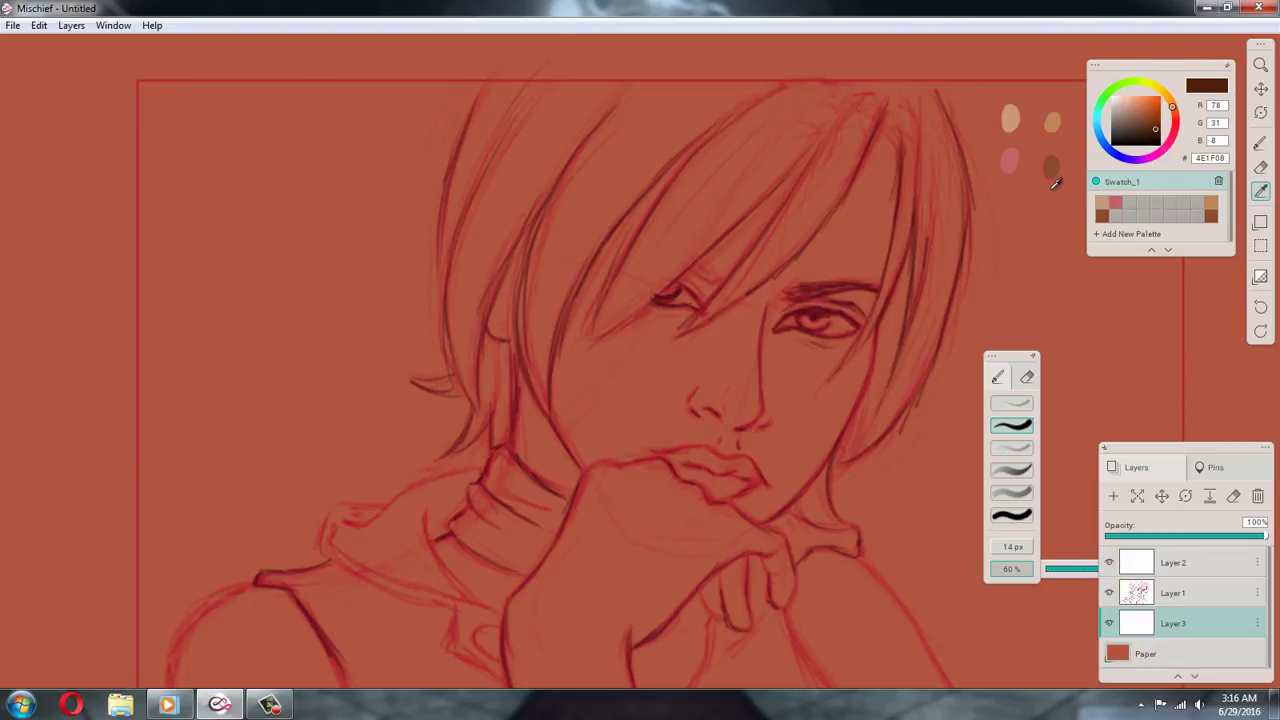
key(b)
key(i)
click(1024, 190)
drag(1204, 86, 1115, 216)
drag(1208, 88, 1203, 222)
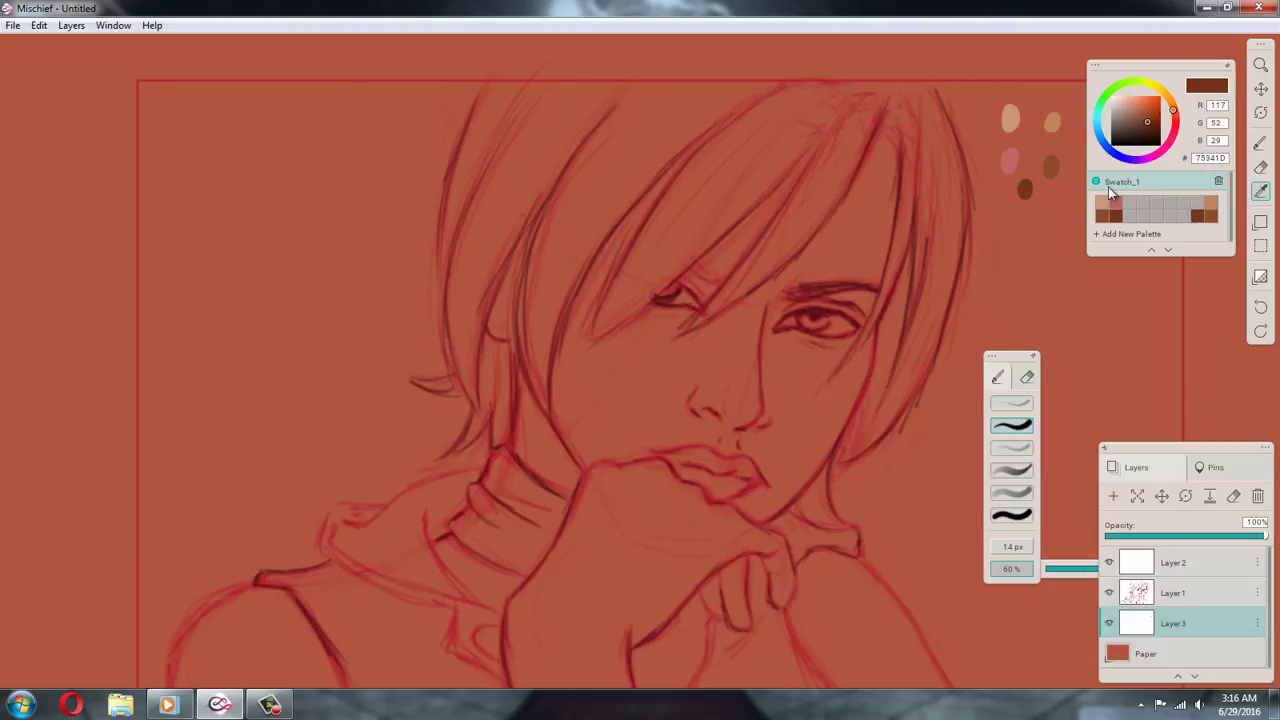
Paint an orange-red DA5D31 dab below the browns and store its sampled colour in the third-to-last slot of the palette's second row
drag(1142, 123, 1149, 103)
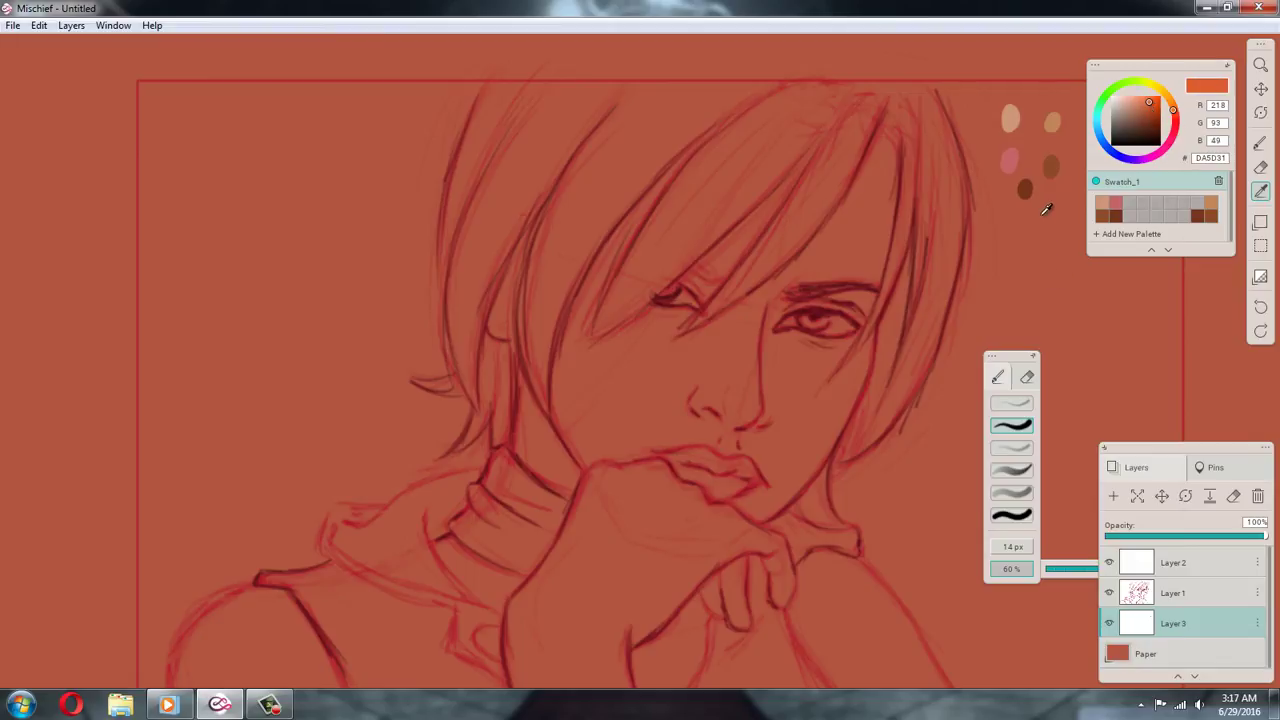
key(b)
drag(1050, 219, 1050, 212)
key(i)
click(1050, 215)
drag(1205, 88, 1185, 215)
Undo the orange dab, paint a light grey D5D5D5 one and store its sampled colour C6A198 beside the orange swatch
drag(1126, 111, 1111, 104)
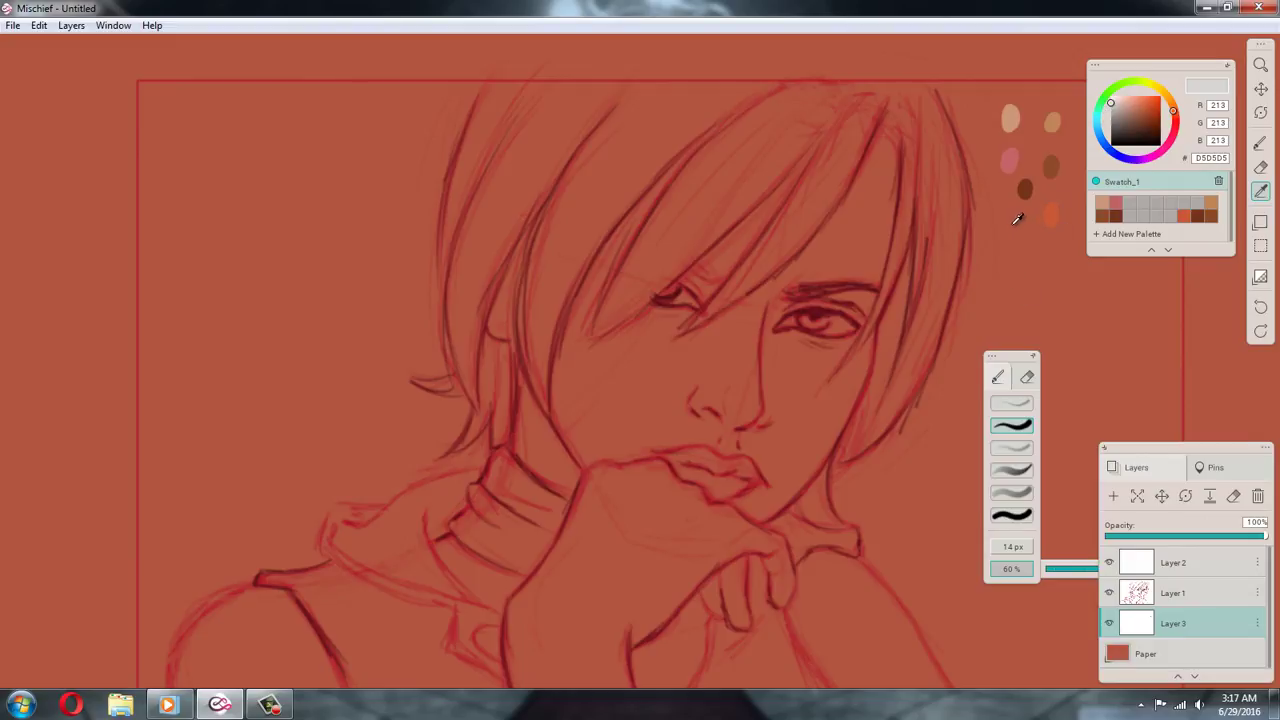
key(ctrl+z)
key(b)
key(i)
click(1025, 238)
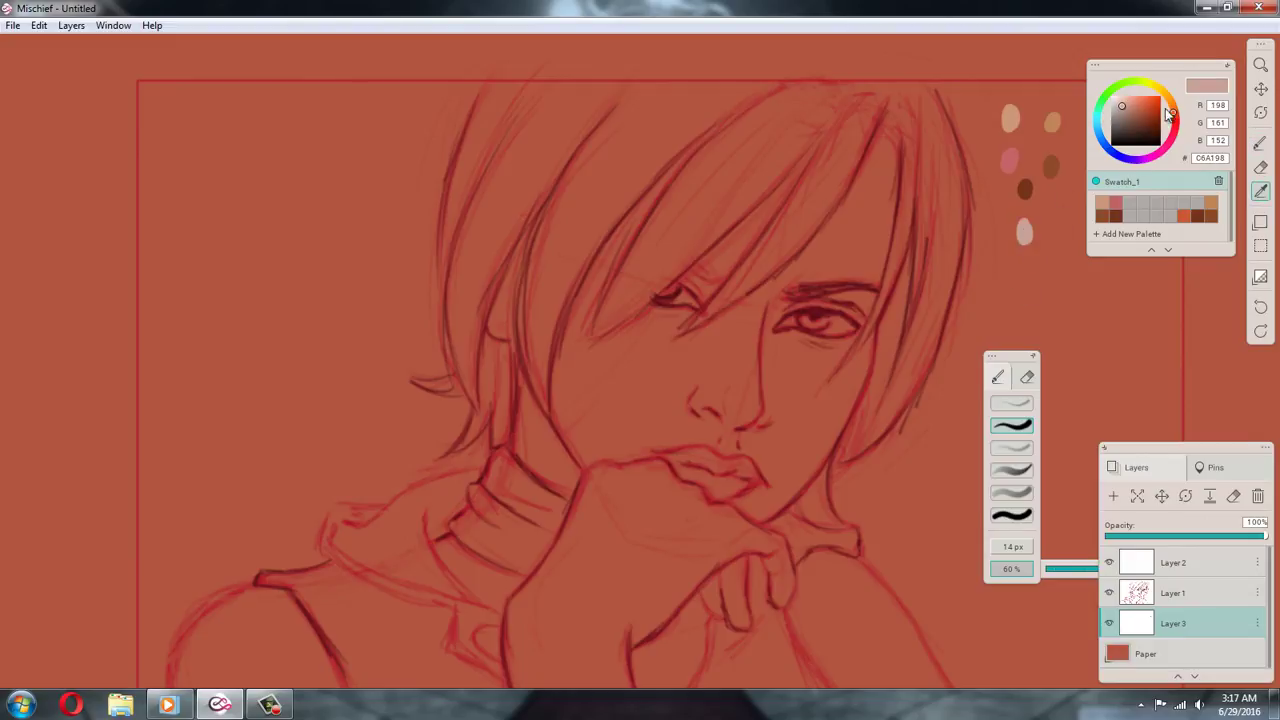
click(1173, 214)
Keep the current Windows color scheme without further prompts, and free the canvas by collapsing the layers and moving the brush controls aside
click(1260, 88)
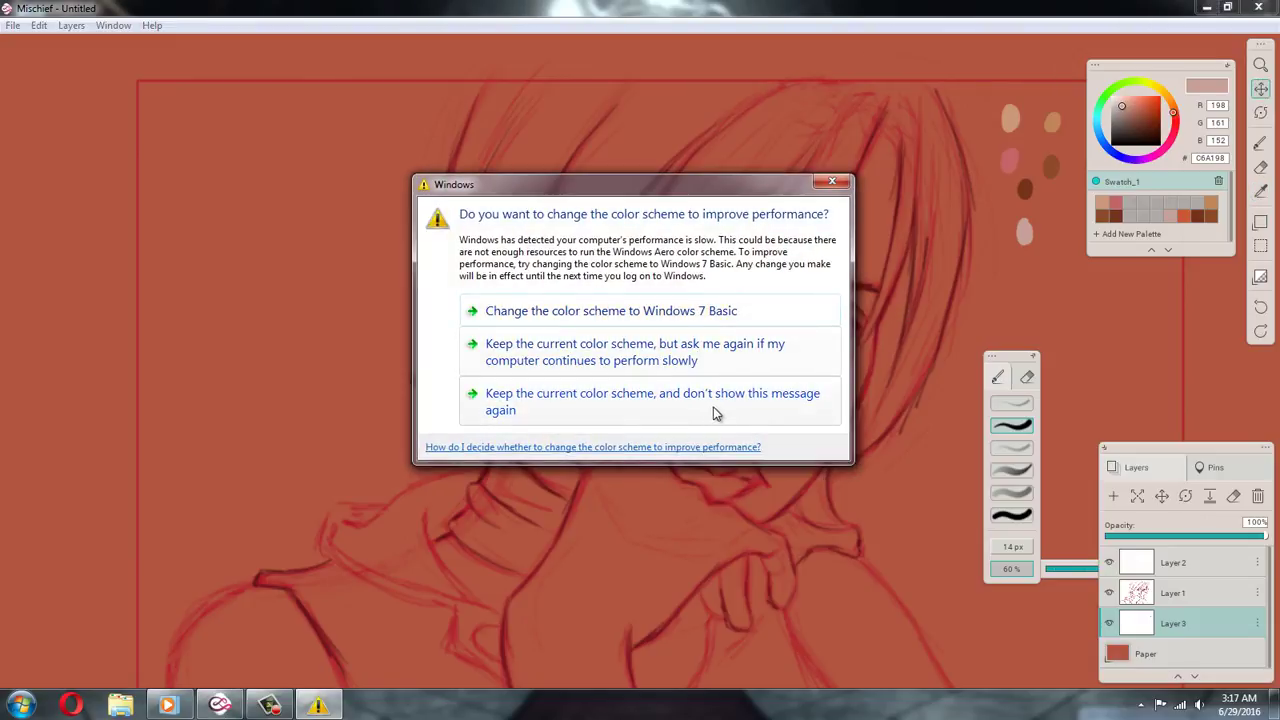
click(715, 413)
mouse_move(794, 400)
mouse_down()
mouse_move(766, 343)
mouse_move(754, 363)
mouse_up()
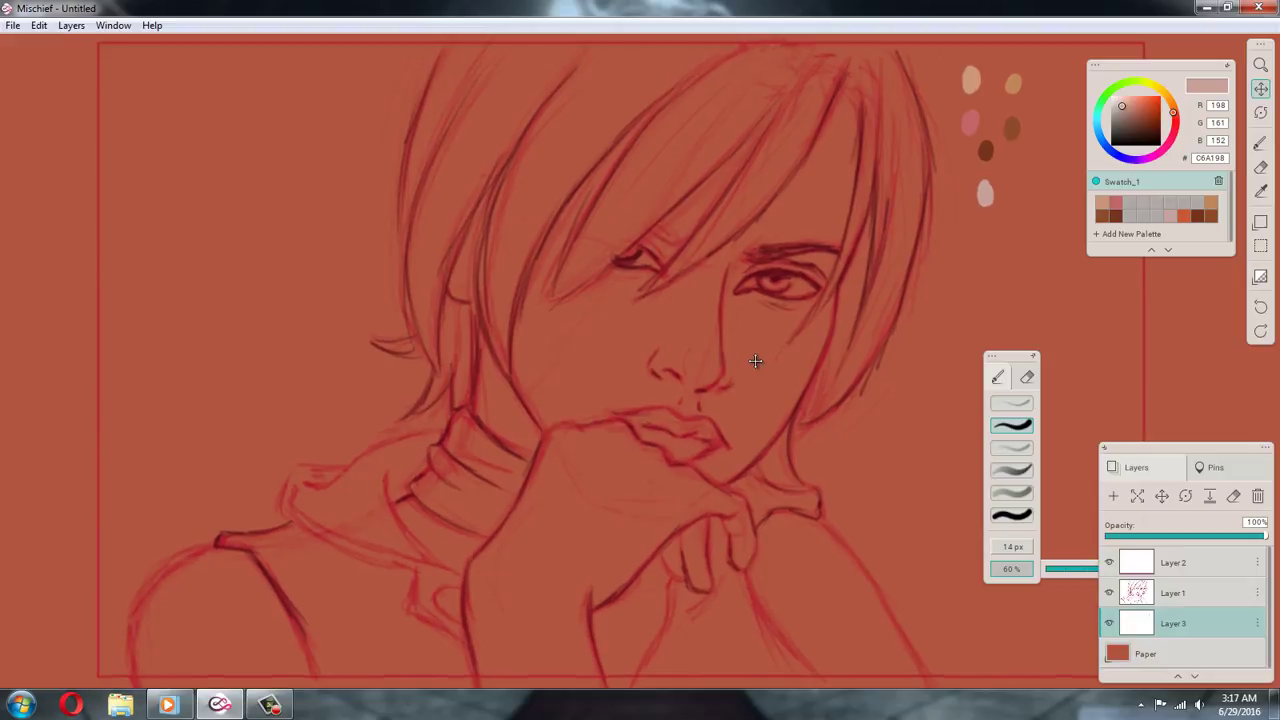
click(1106, 449)
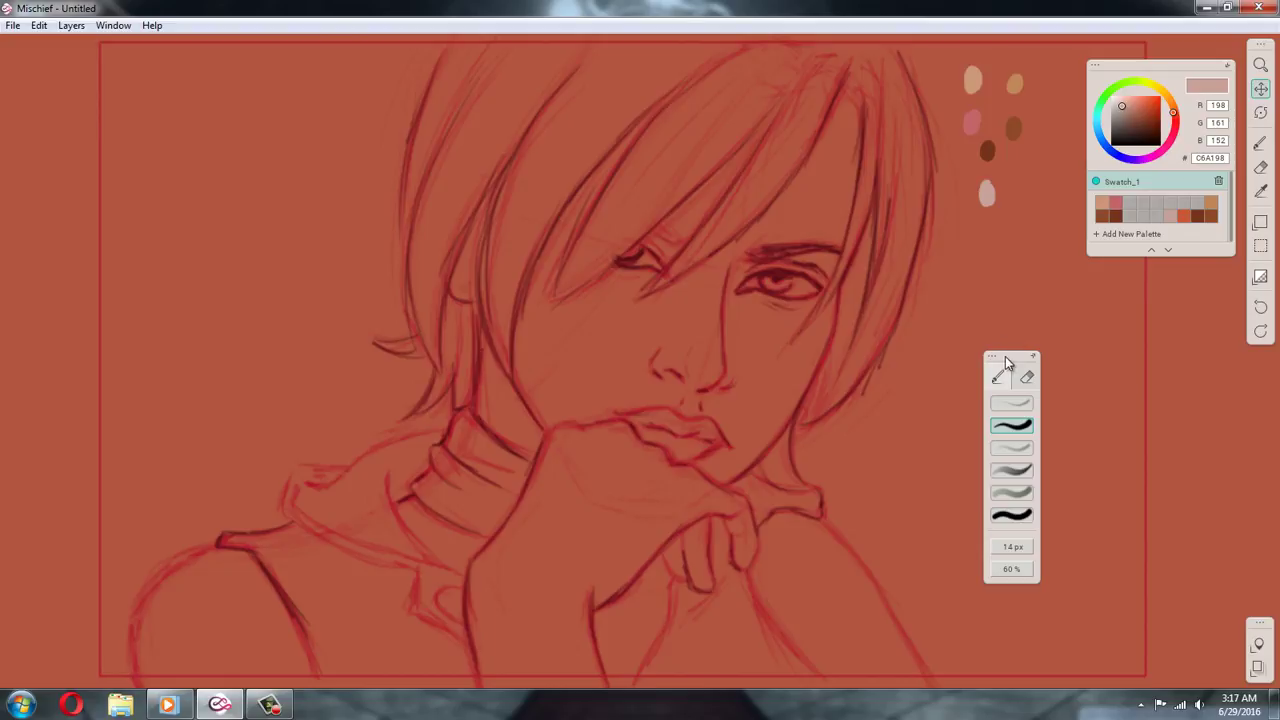
drag(1006, 363, 1224, 391)
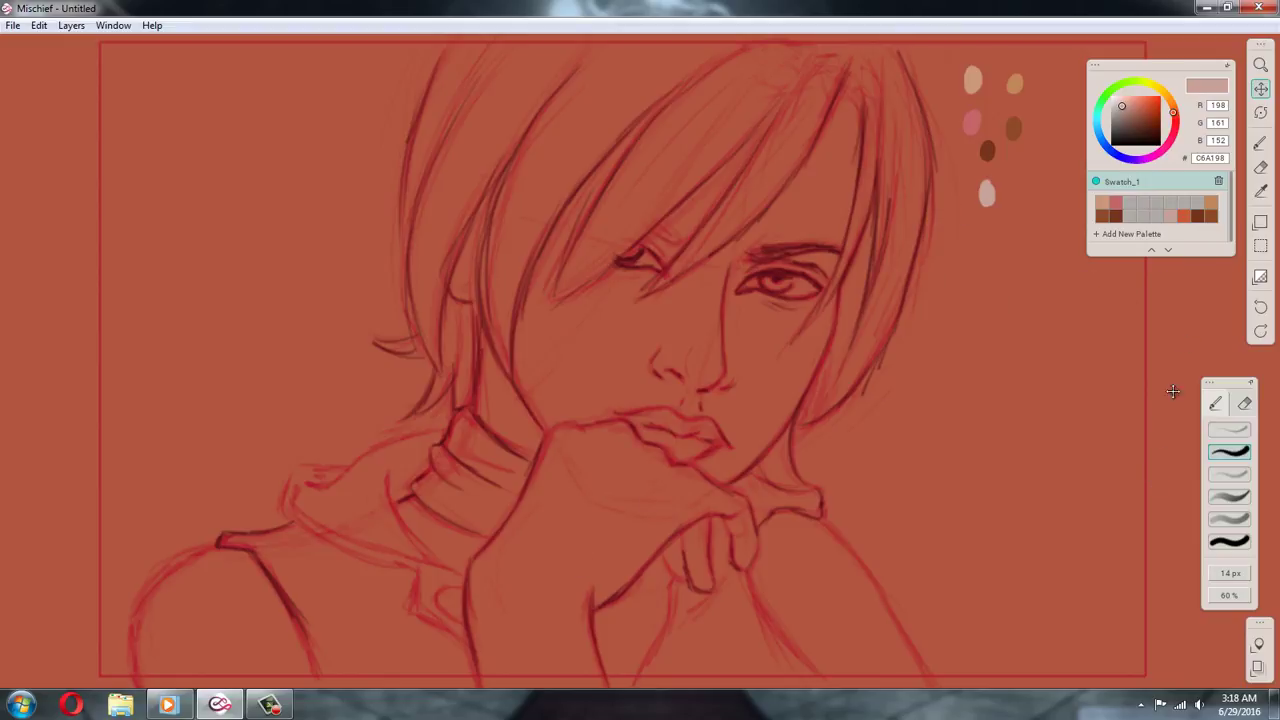
Load the beige skin tone CC9779 from the palette's first slot and set the current brush's opacity to 41%
click(1103, 202)
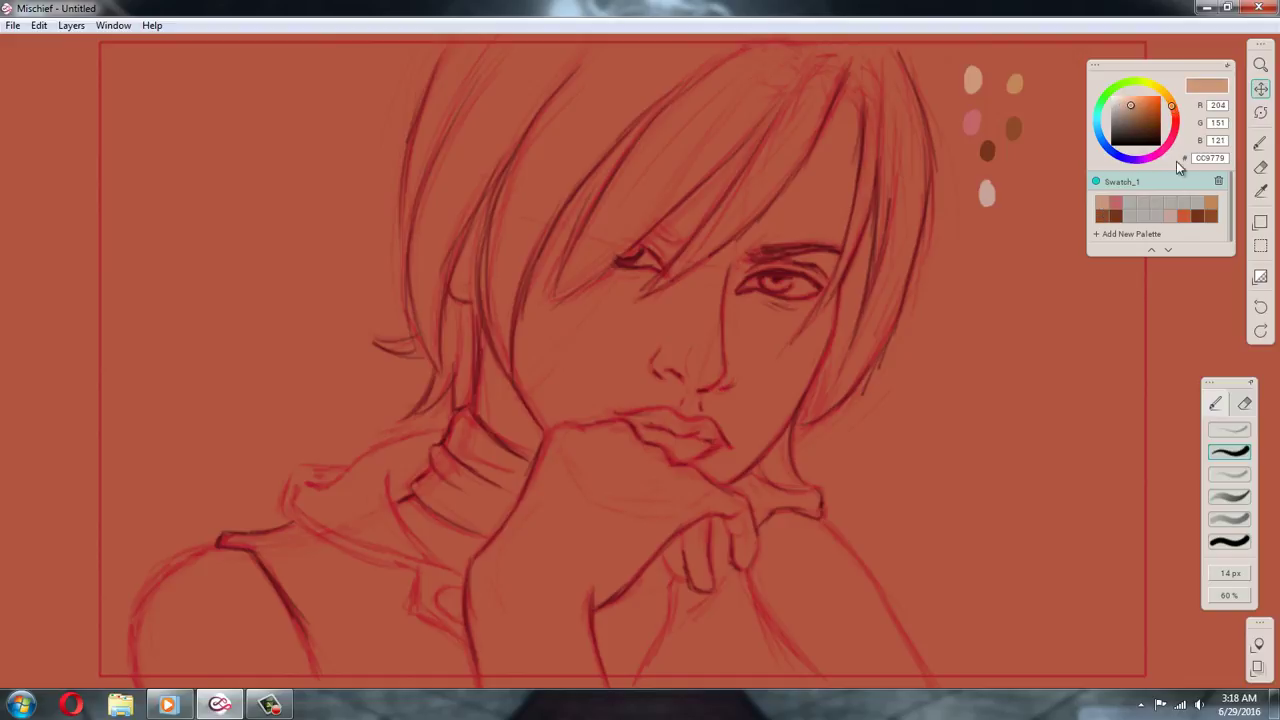
click(1261, 144)
click(1230, 596)
drag(1142, 597, 1138, 598)
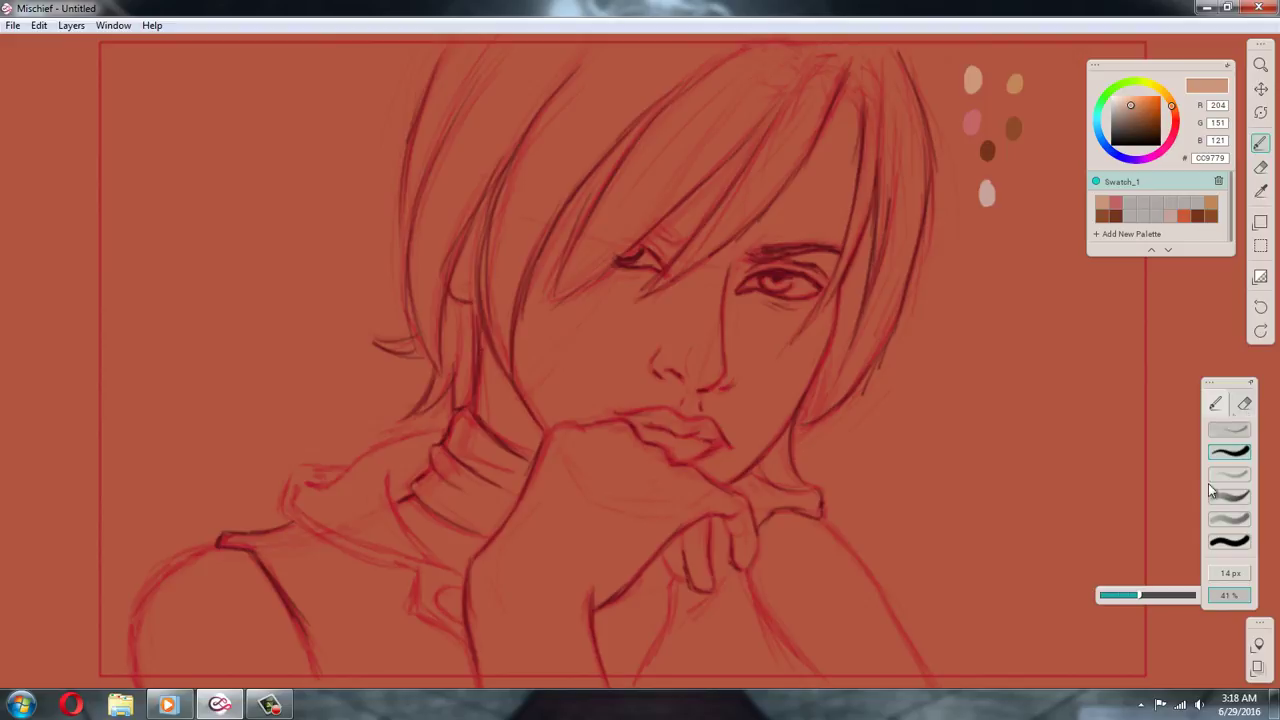
Choose the semi-transparent brush with 54% opacity and set its size range to 4 minimum and 28 maximum
click(1246, 390)
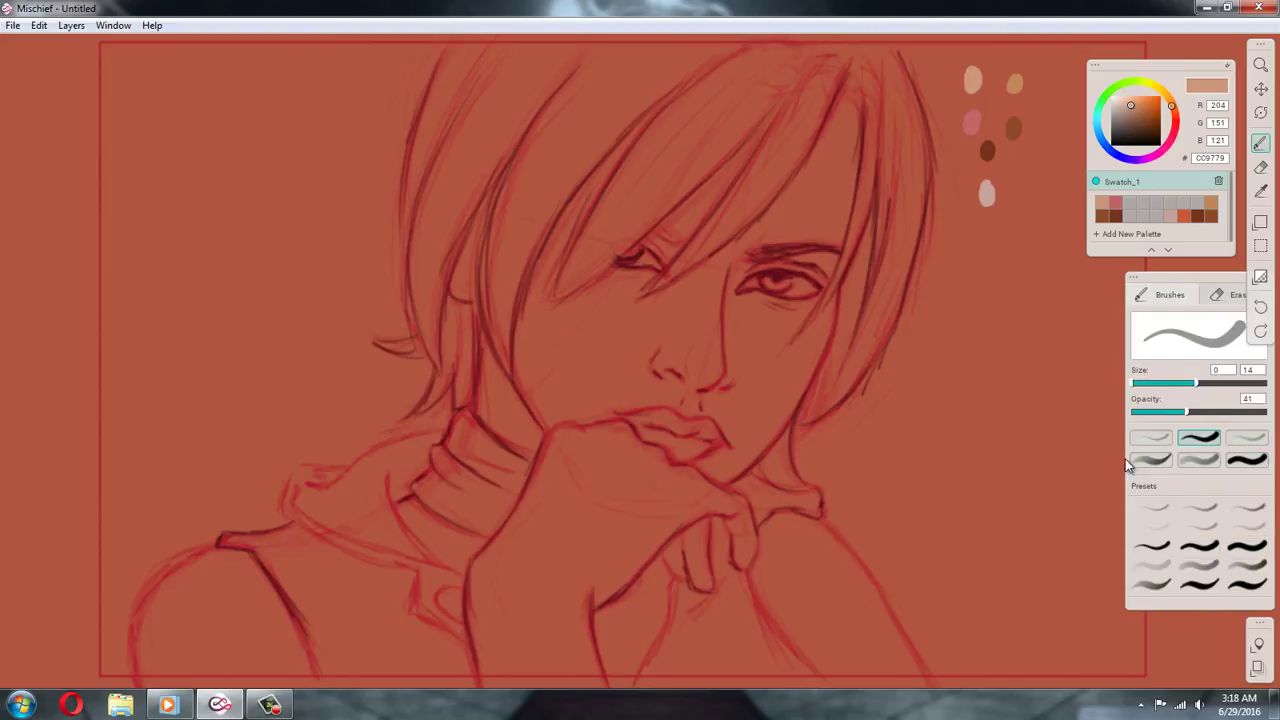
click(1209, 460)
drag(1214, 277, 1086, 289)
drag(1099, 395, 1058, 396)
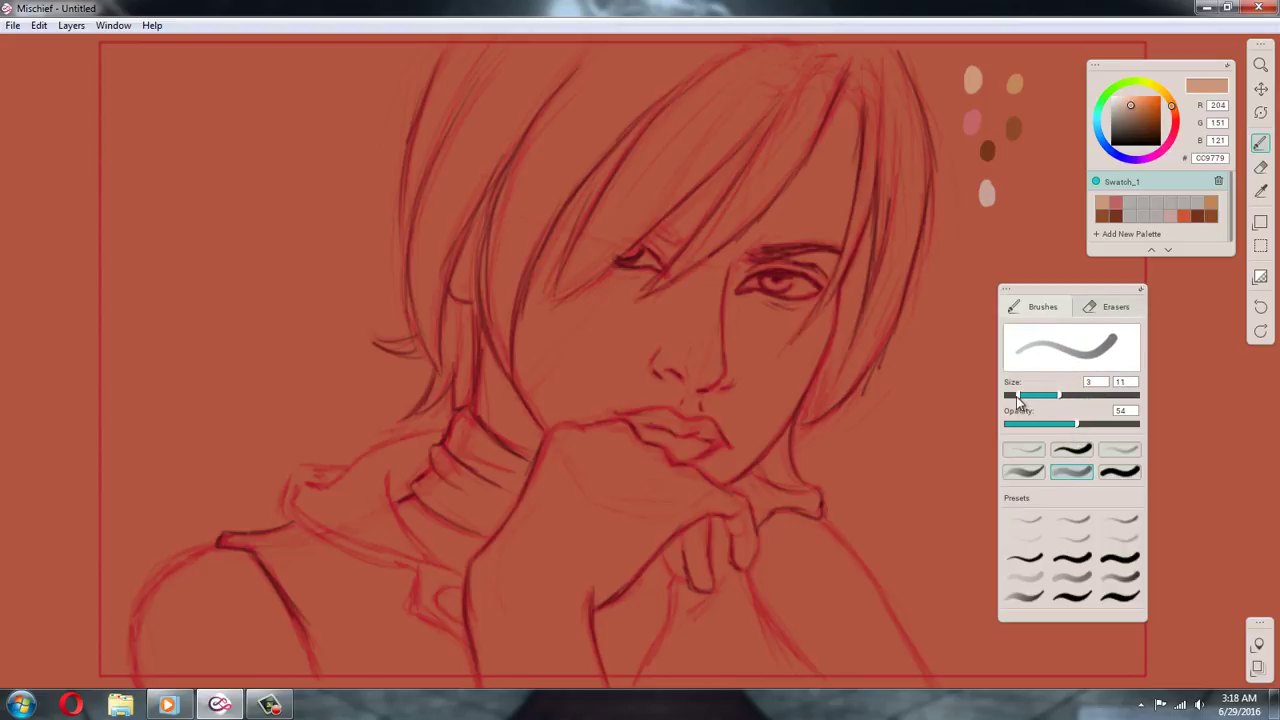
drag(1018, 396, 1104, 398)
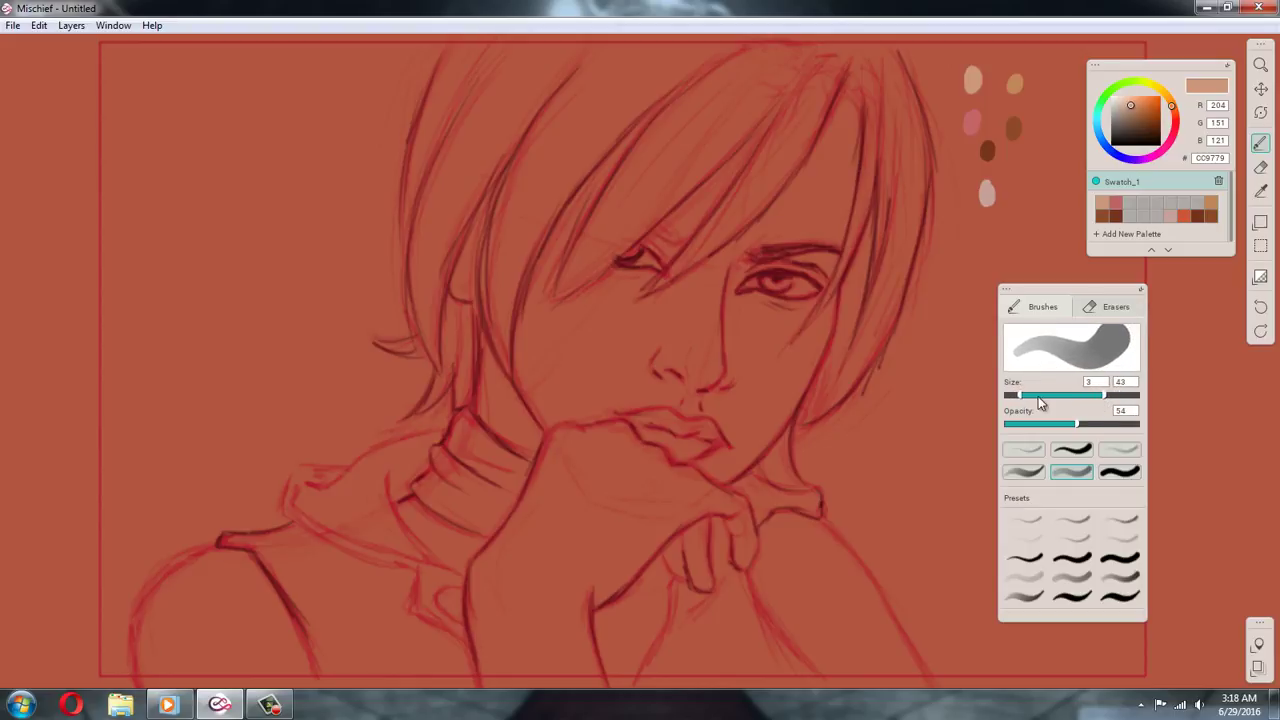
drag(1022, 400, 1094, 402)
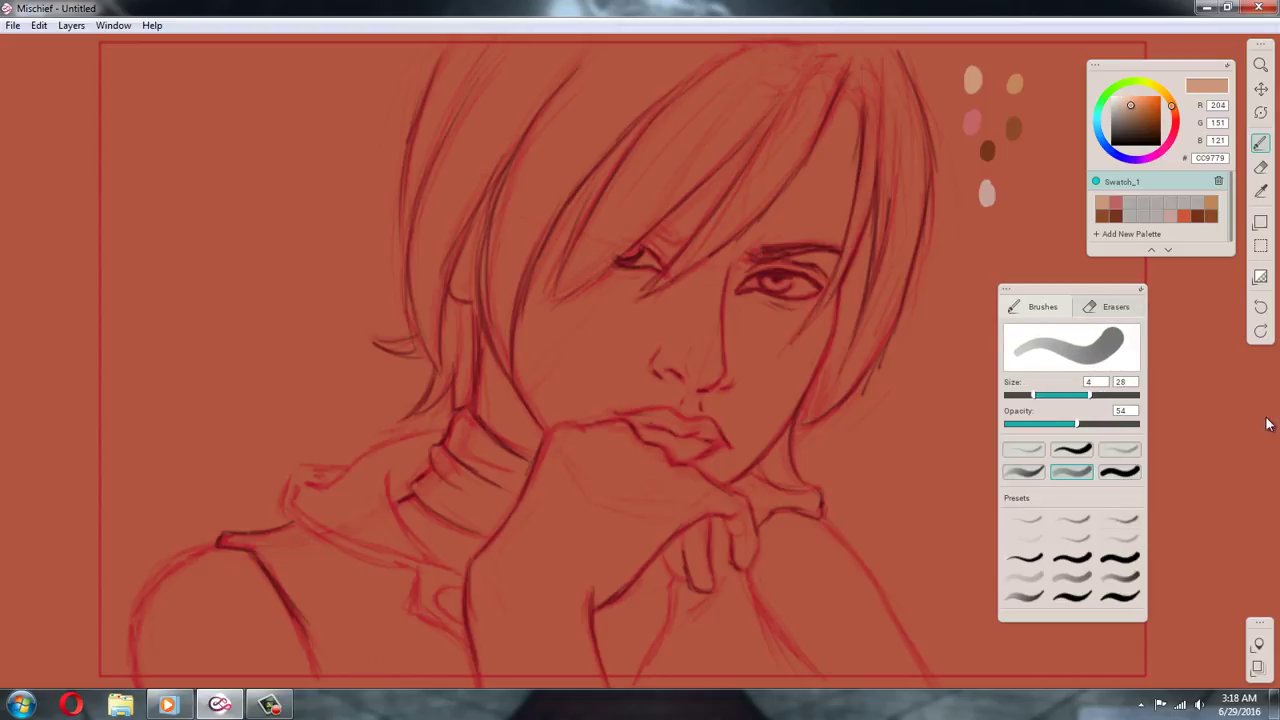
click(1143, 290)
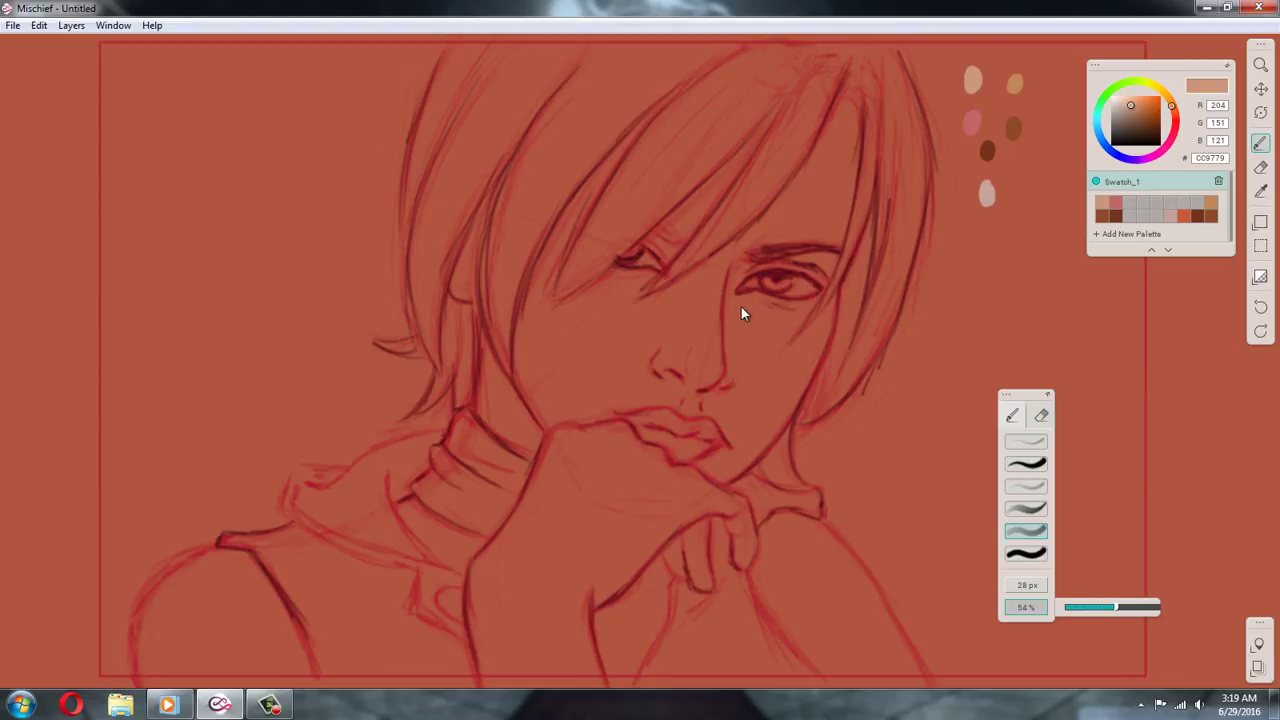
Test skin-tone strokes on the cheek below the fully visible eye, enlarge the brush to 55 px and undo the test strokes
drag(744, 305, 758, 412)
drag(819, 336, 785, 400)
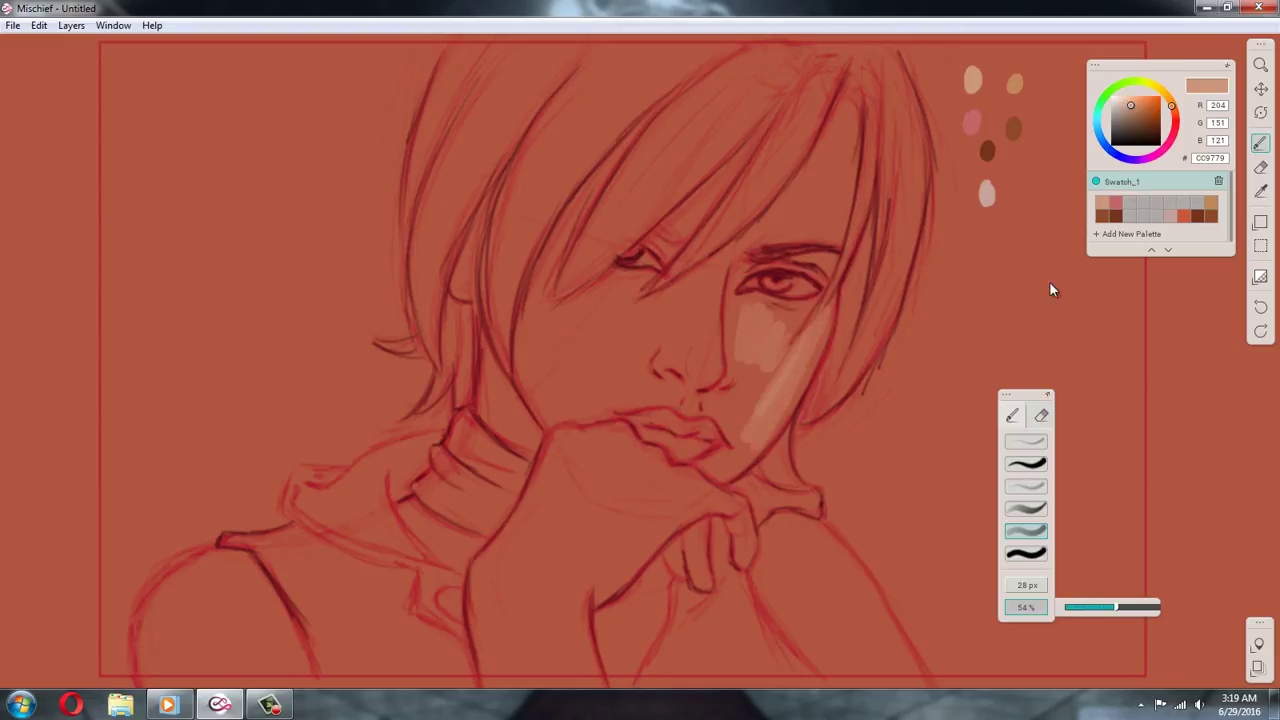
click(1034, 586)
drag(1098, 582, 1142, 583)
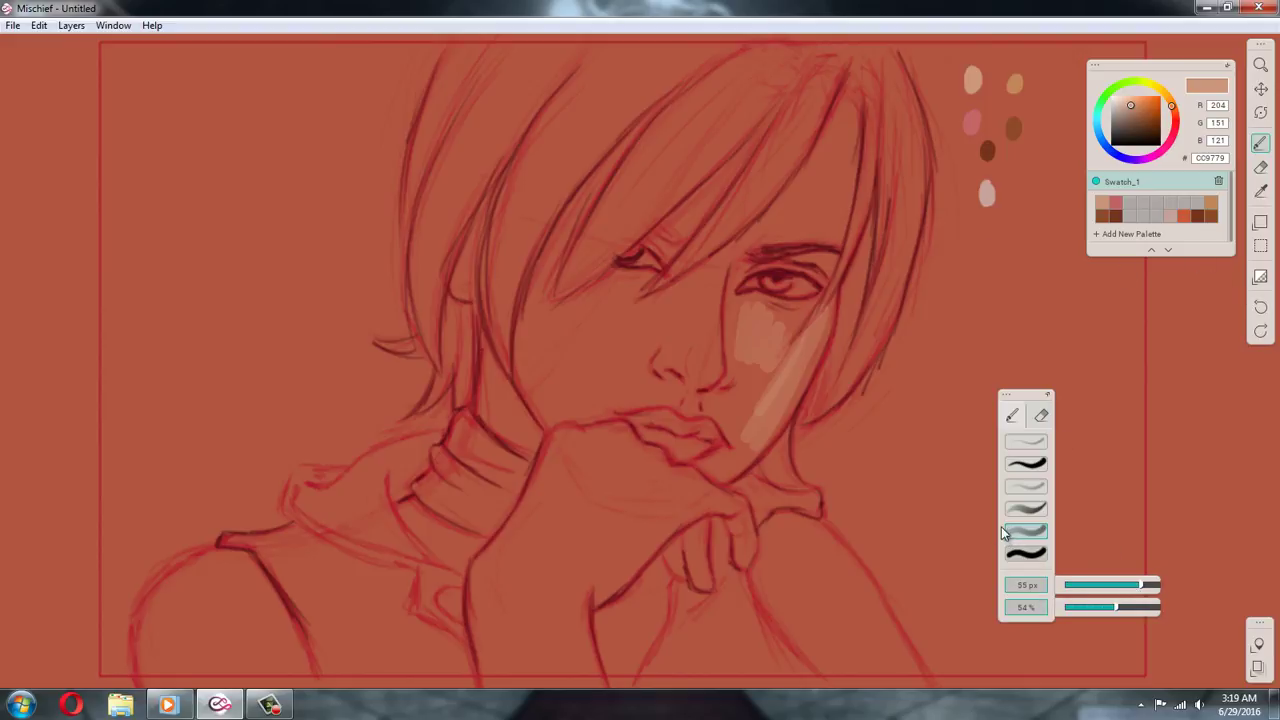
key(ctrl+z)
key(ctrl+z)
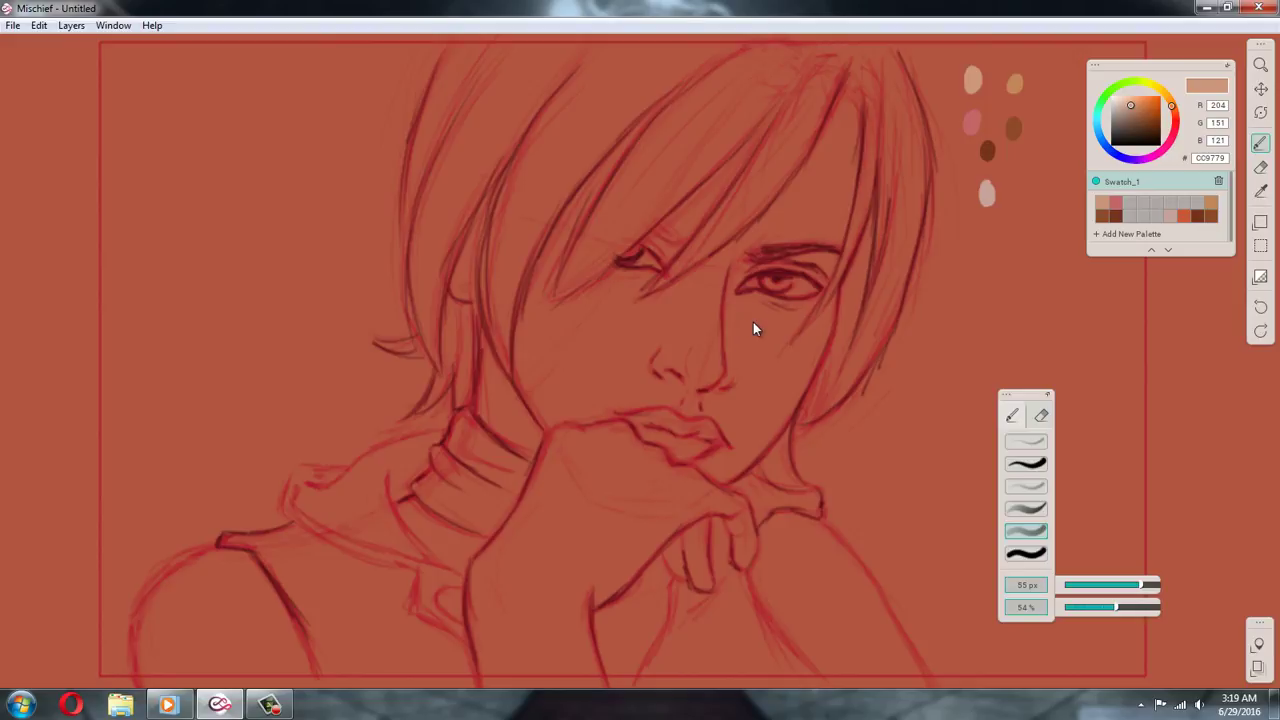
Block in the beige skin tone on both cheeks, the nose and the area around the mouth
mouse_move(792, 346)
mouse_down()
mouse_move(750, 436)
mouse_move(813, 329)
mouse_move(729, 471)
mouse_up()
drag(766, 372, 744, 410)
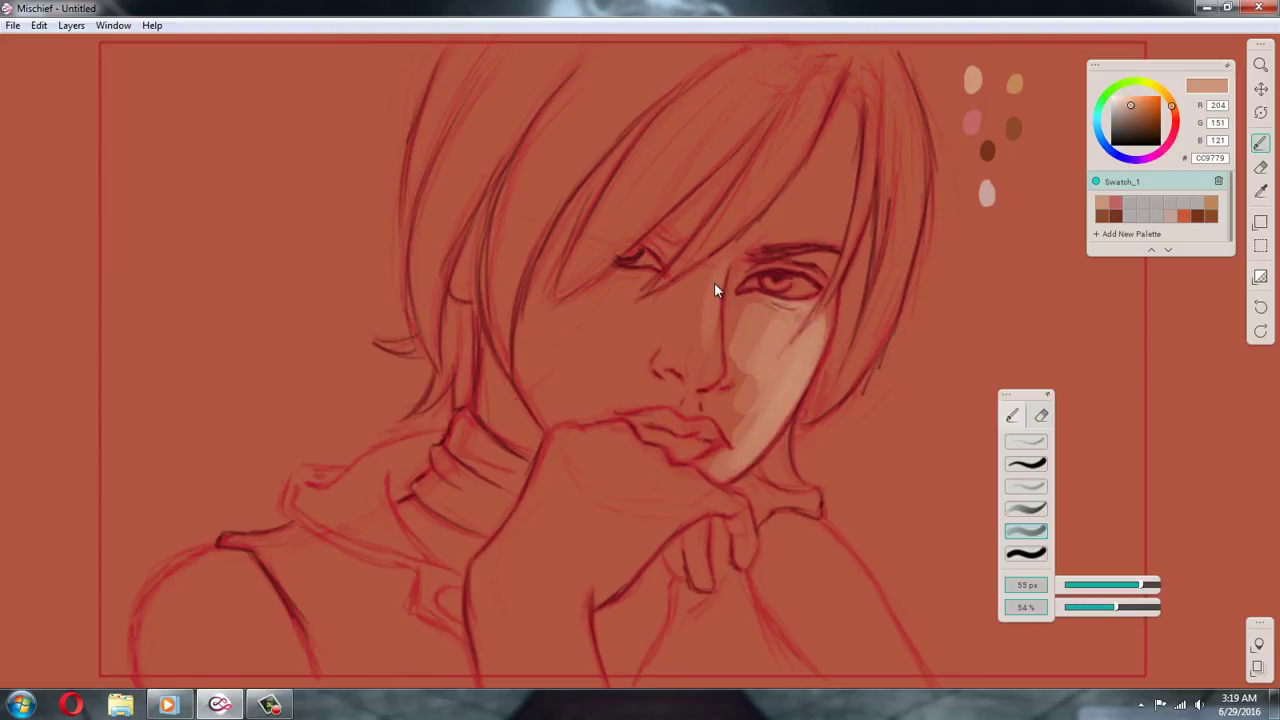
drag(714, 289, 710, 330)
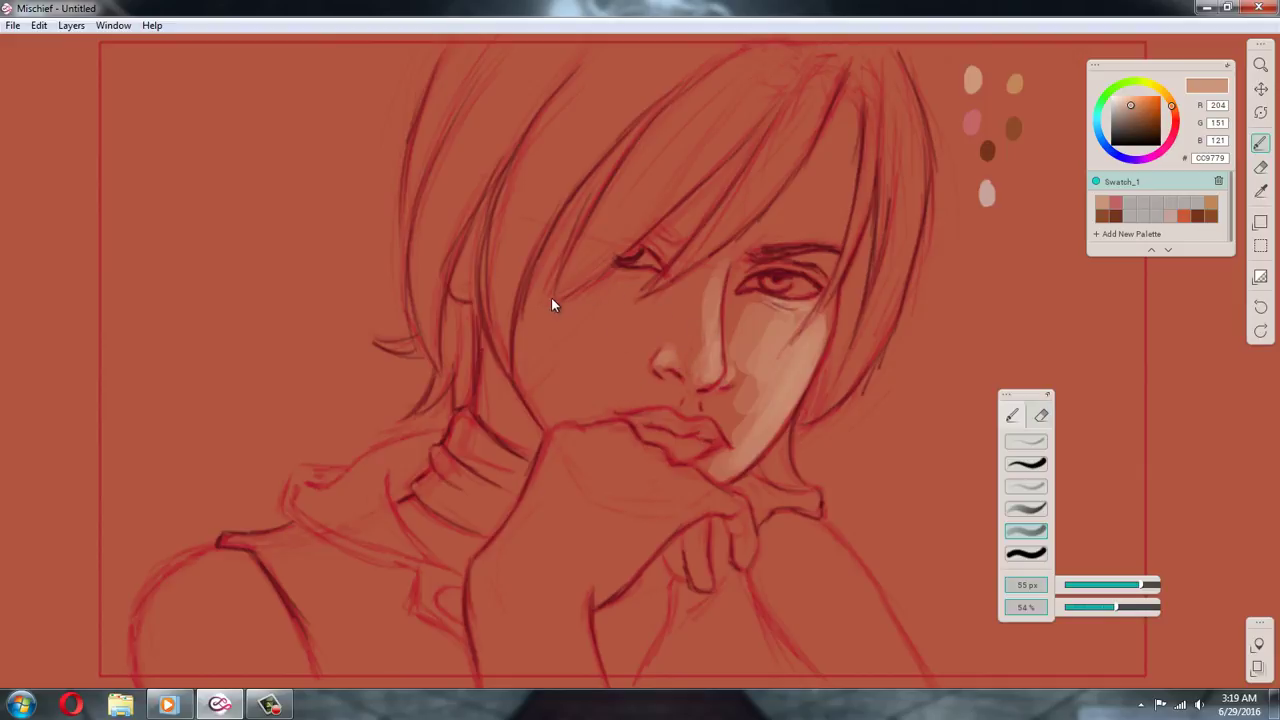
drag(562, 311, 601, 336)
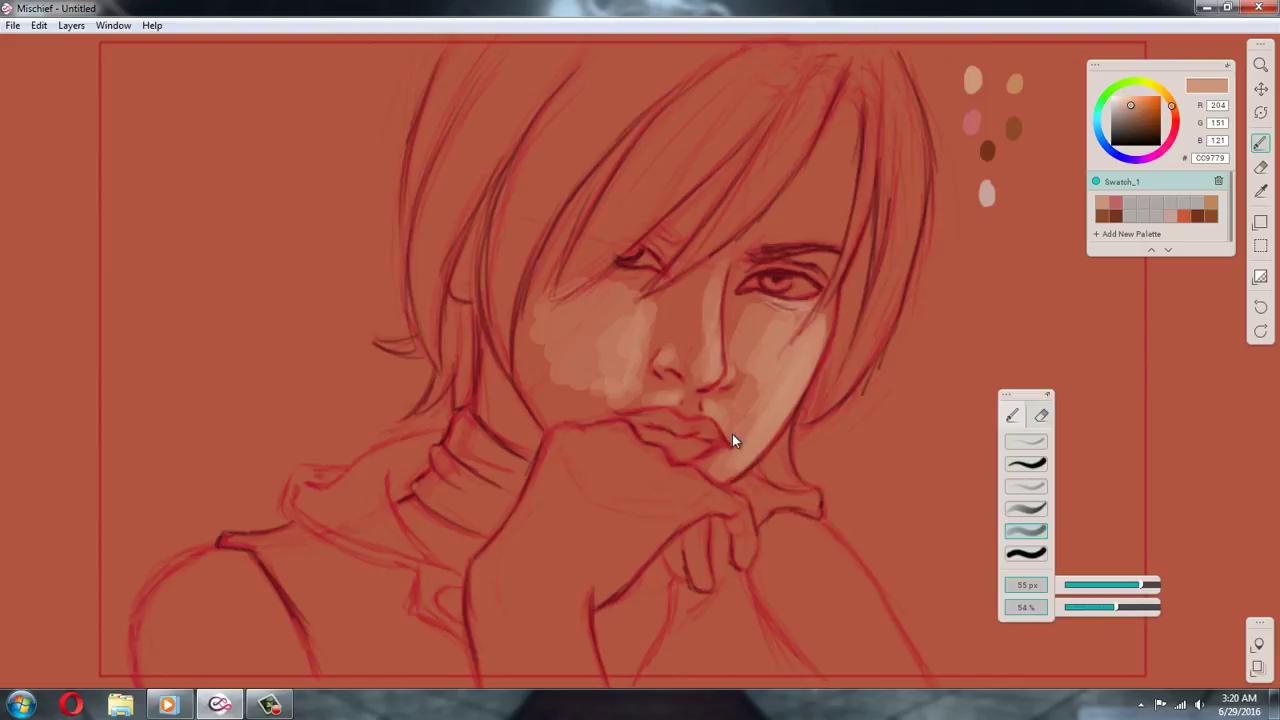
drag(764, 429, 760, 448)
Block in the beige skin tone on the fingers, back of the hand, wrist and the upper arm beside them
key(e)
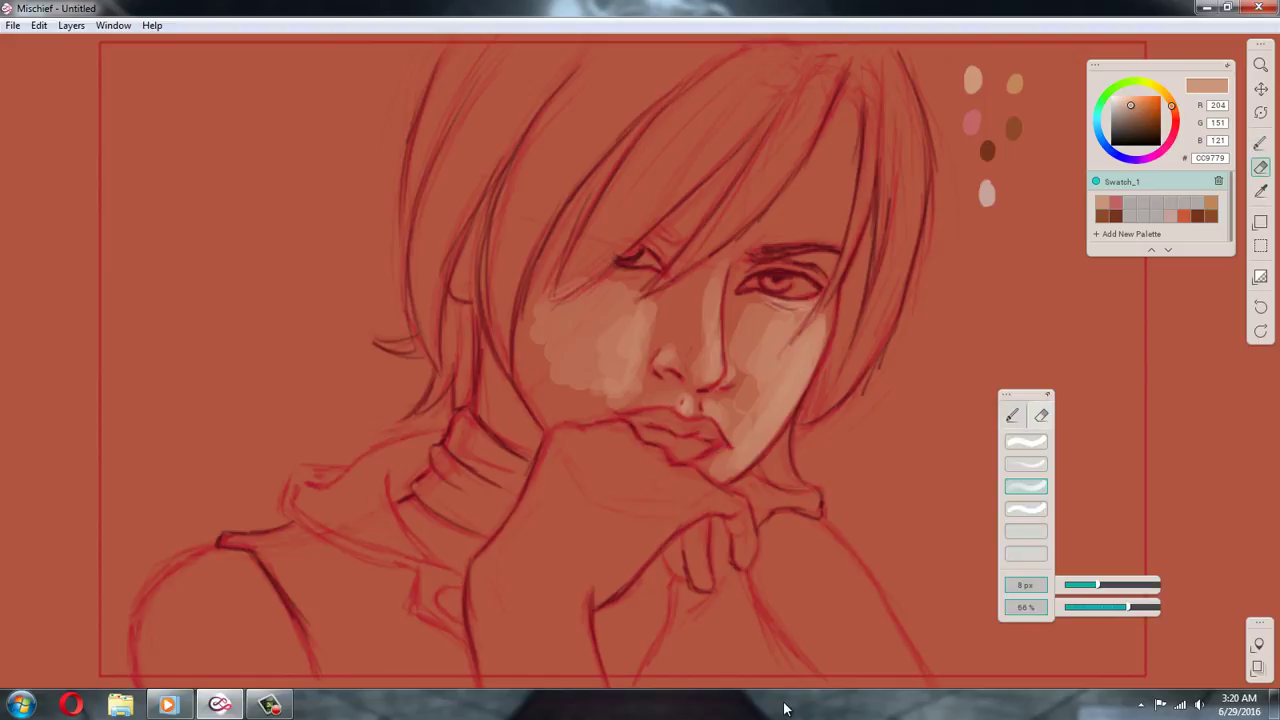
key(b)
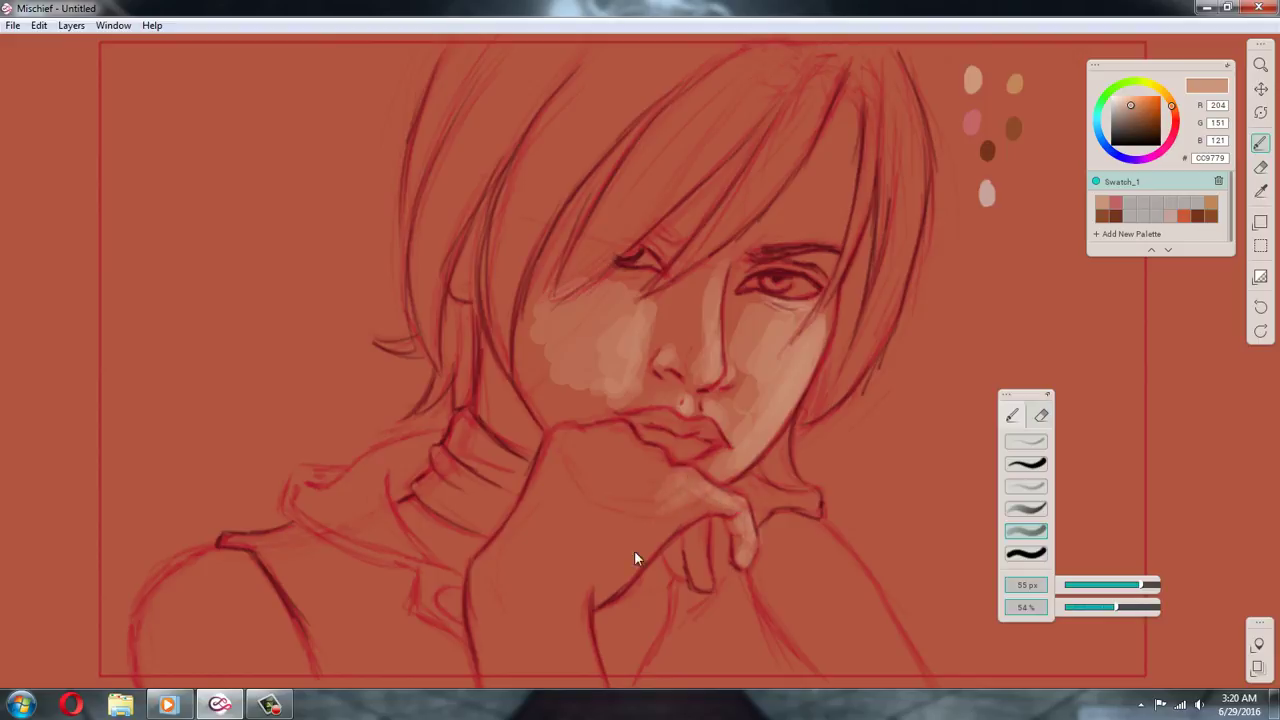
mouse_move(634, 550)
mouse_down()
mouse_move(652, 522)
mouse_move(663, 527)
mouse_move(641, 529)
mouse_move(665, 473)
mouse_move(653, 475)
mouse_move(642, 446)
mouse_move(612, 456)
mouse_move(606, 517)
mouse_move(610, 491)
mouse_move(570, 549)
mouse_move(589, 585)
mouse_move(560, 546)
mouse_move(578, 619)
mouse_move(556, 634)
mouse_move(530, 619)
mouse_move(575, 487)
mouse_move(534, 601)
mouse_move(681, 505)
mouse_move(618, 575)
mouse_up()
mouse_move(712, 510)
mouse_down()
mouse_move(606, 561)
mouse_move(579, 650)
mouse_move(561, 627)
mouse_move(579, 574)
mouse_move(650, 511)
mouse_move(614, 521)
mouse_move(632, 486)
mouse_move(659, 478)
mouse_move(557, 595)
mouse_move(570, 557)
mouse_move(546, 584)
mouse_move(543, 655)
mouse_up()
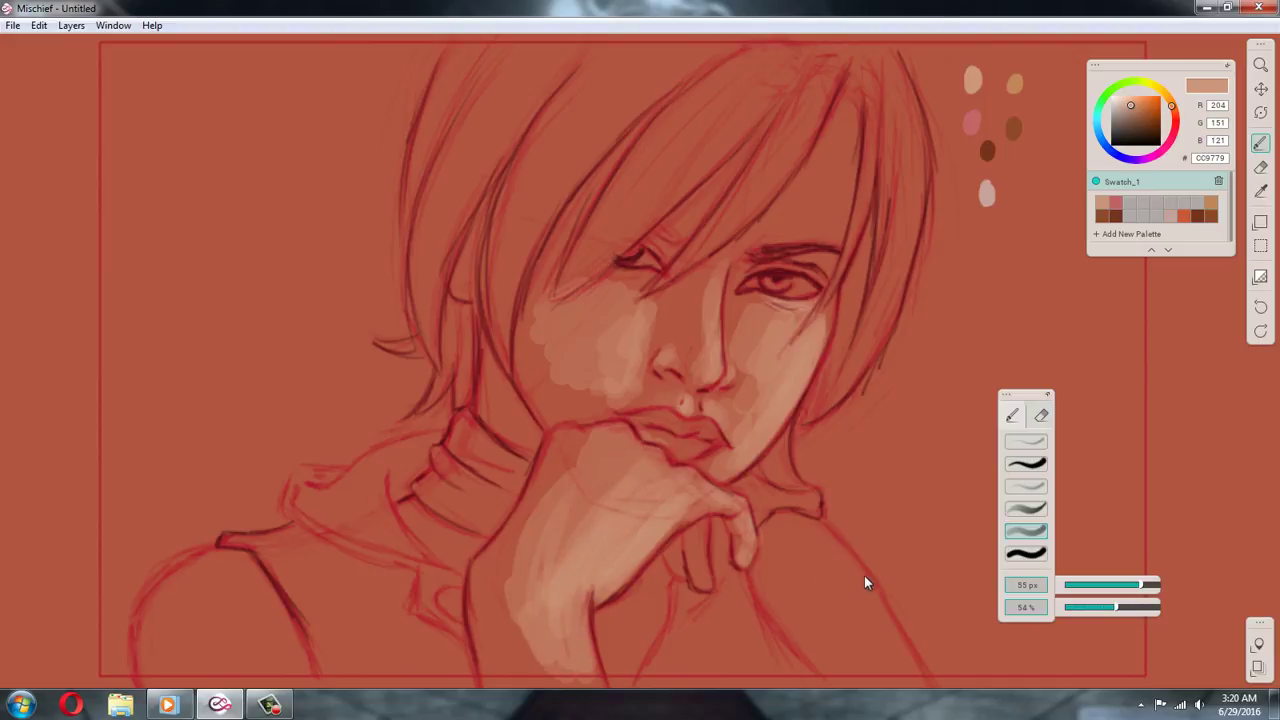
mouse_move(854, 596)
mouse_down()
mouse_move(918, 676)
mouse_move(823, 544)
mouse_move(795, 533)
mouse_move(850, 631)
mouse_move(798, 532)
mouse_move(857, 665)
mouse_move(817, 625)
mouse_up()
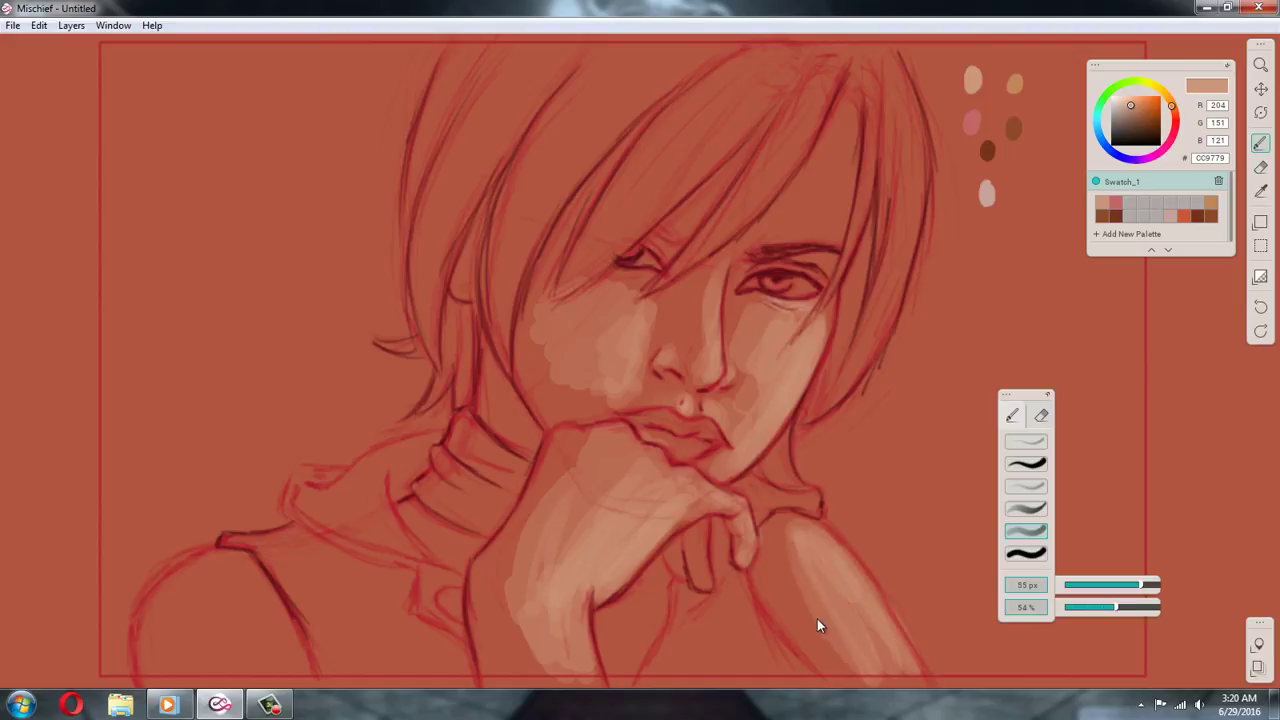
Block in the beige skin on both upper arms and the forehead, and fill the lips with pink C26567 using a 27 px brush
mouse_move(780, 542)
mouse_down()
mouse_move(825, 629)
mouse_move(791, 568)
mouse_move(810, 550)
mouse_move(878, 631)
mouse_move(792, 545)
mouse_move(814, 610)
mouse_move(903, 669)
mouse_up()
mouse_move(259, 601)
mouse_down()
mouse_move(235, 576)
mouse_move(309, 689)
mouse_move(235, 607)
mouse_up()
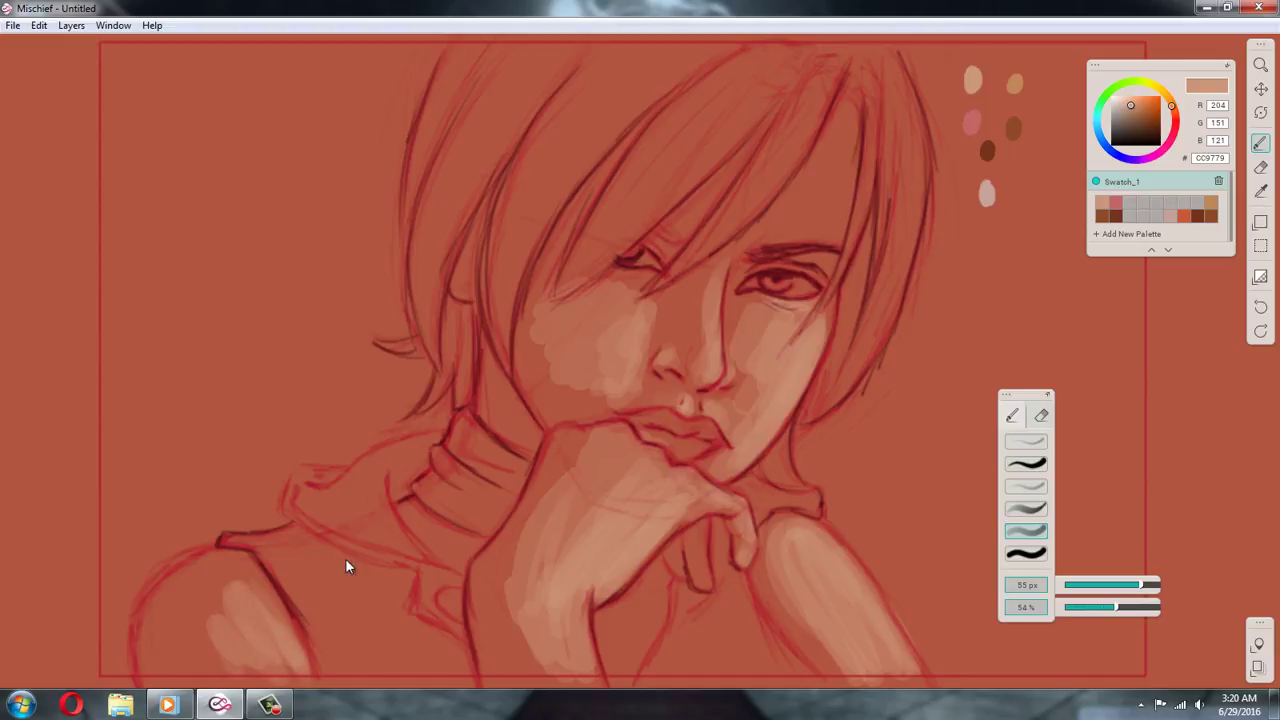
mouse_move(830, 220)
mouse_down()
mouse_move(803, 238)
mouse_move(847, 137)
mouse_move(770, 242)
mouse_move(793, 226)
mouse_move(812, 240)
mouse_move(773, 244)
mouse_move(822, 182)
mouse_move(801, 221)
mouse_up()
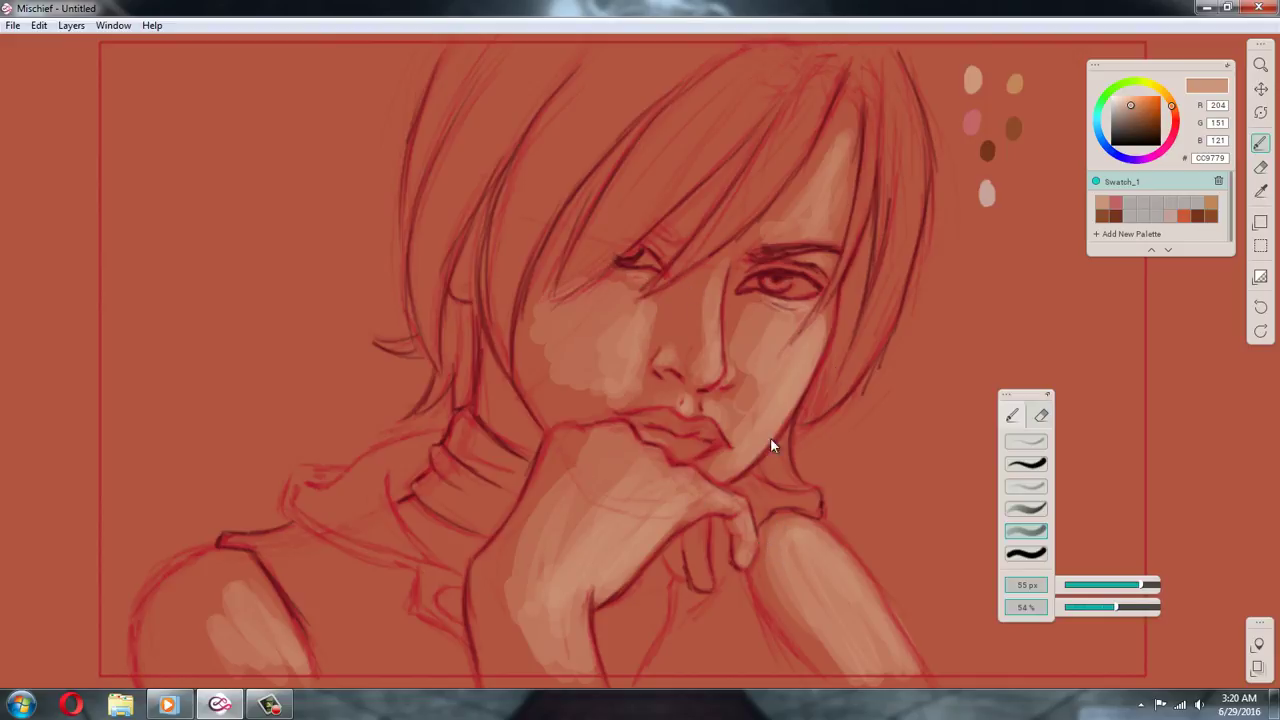
click(1116, 206)
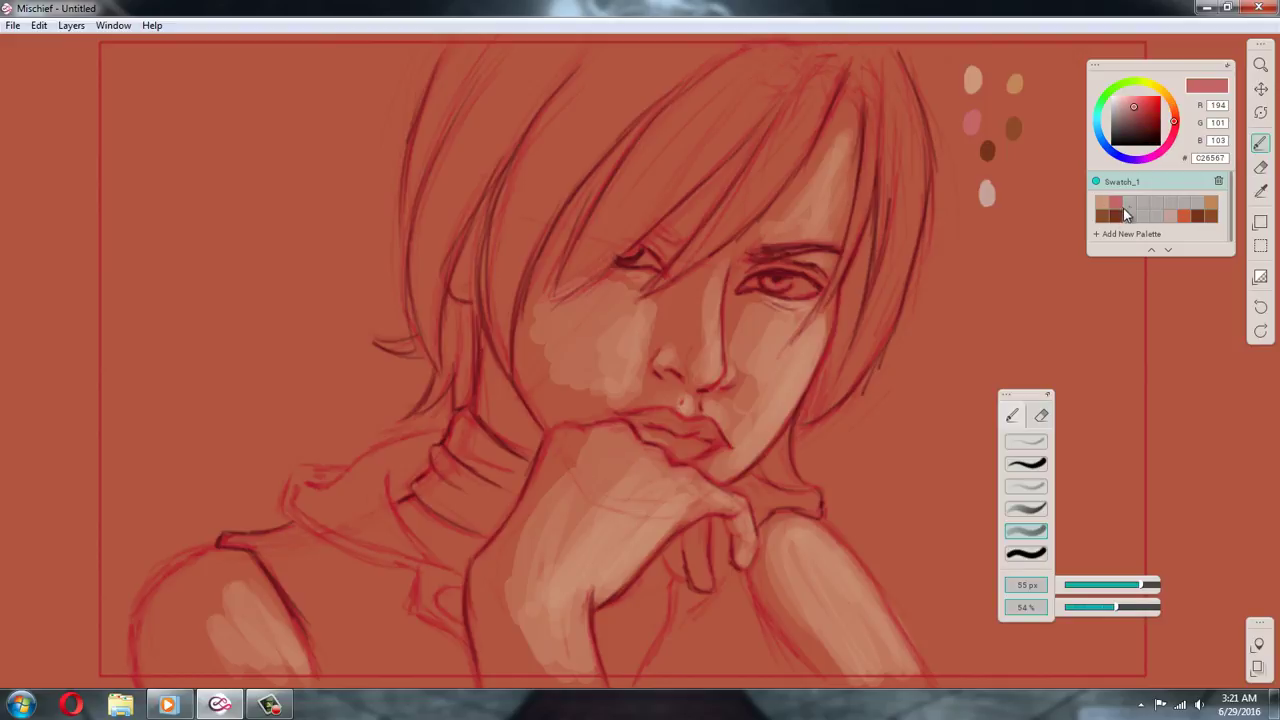
mouse_move(1140, 585)
mouse_down()
mouse_move(1088, 591)
mouse_move(1128, 591)
mouse_up()
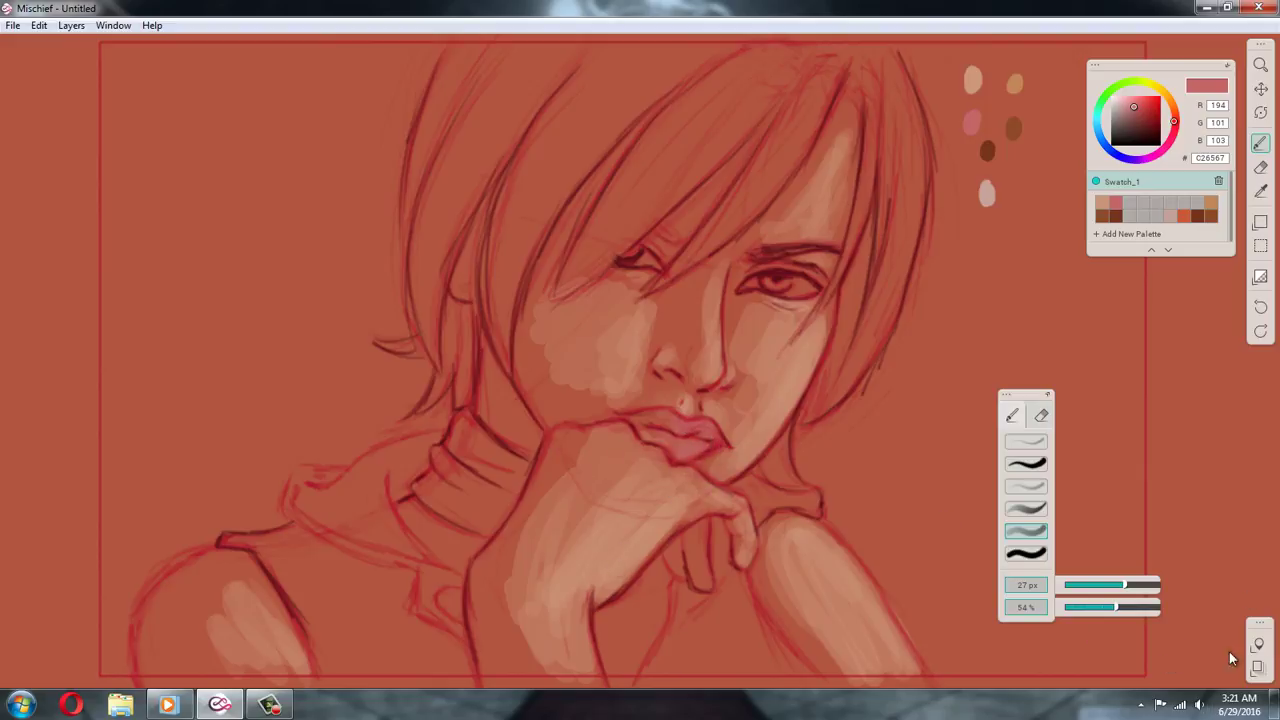
Change the paper colour to a slightly darker brick red, A04D39
click(1258, 667)
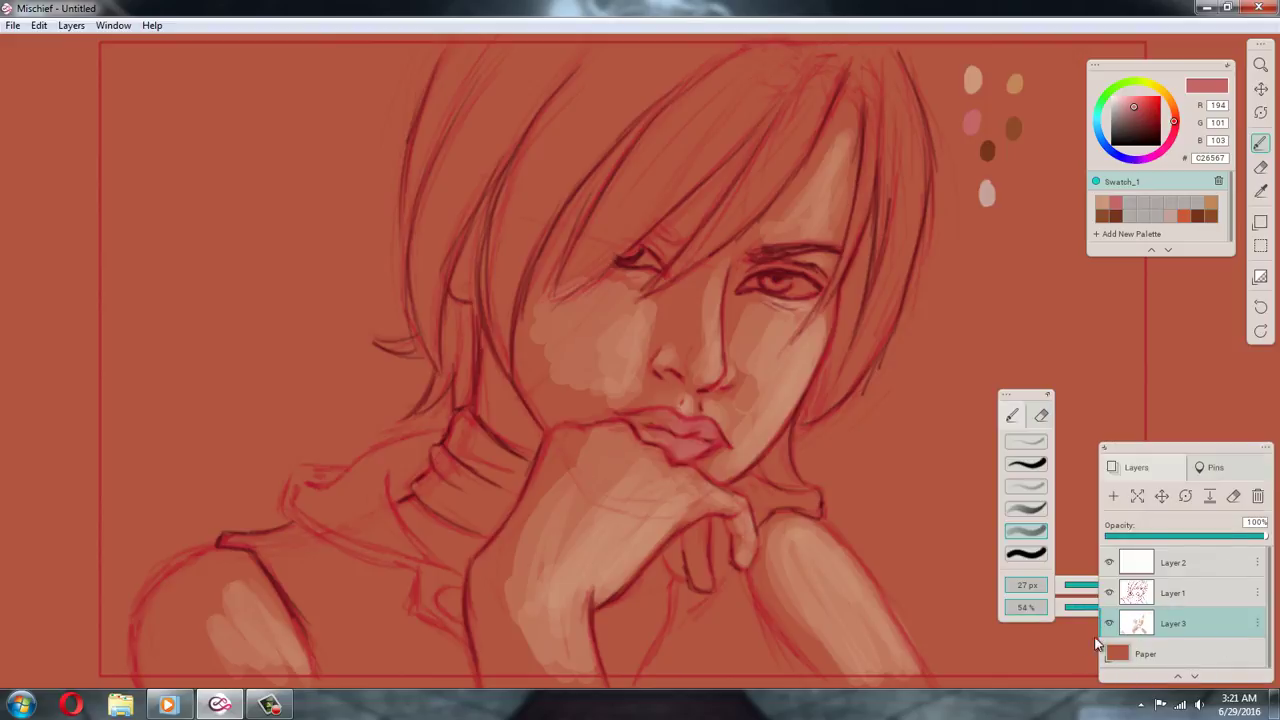
click(1118, 654)
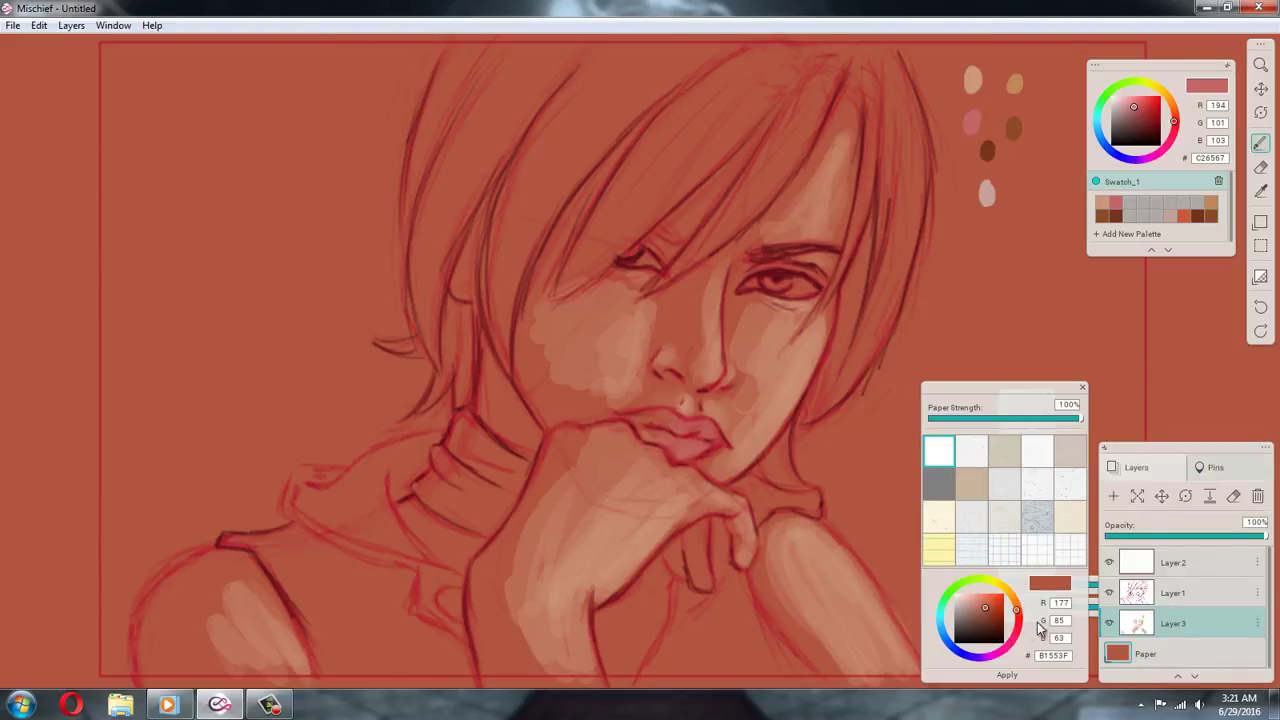
click(988, 610)
click(989, 622)
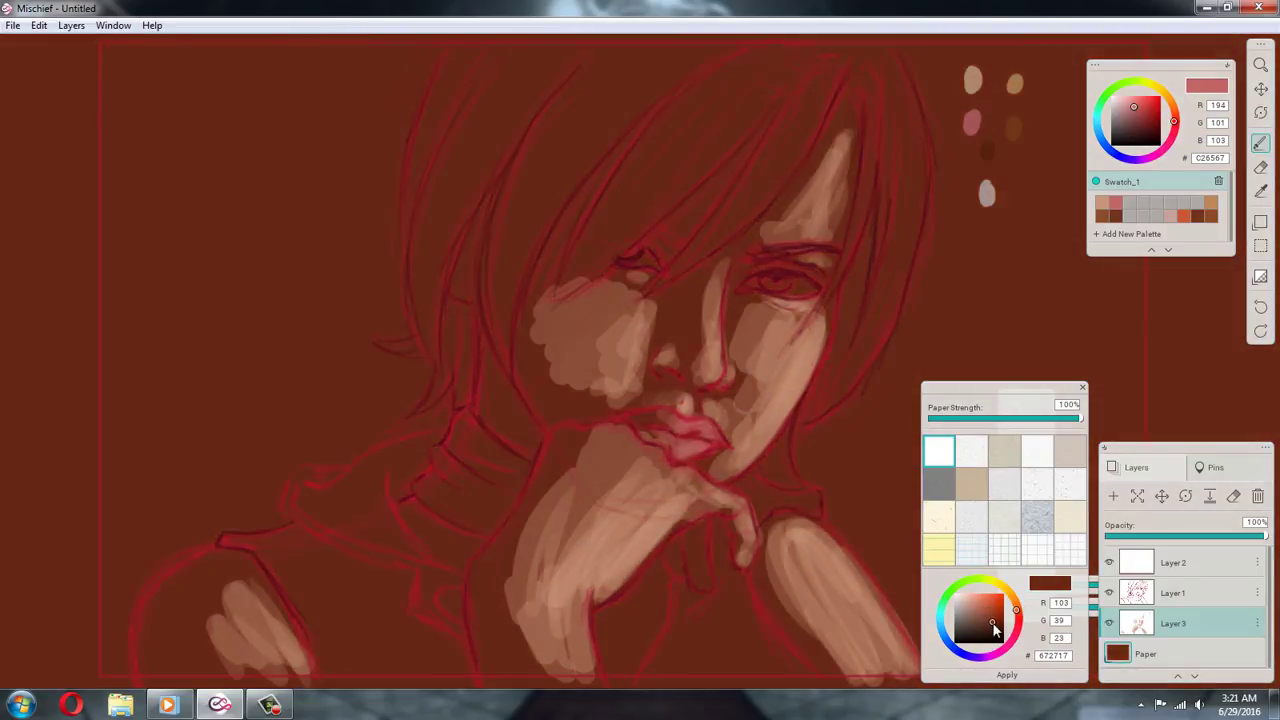
key(ctrl+z)
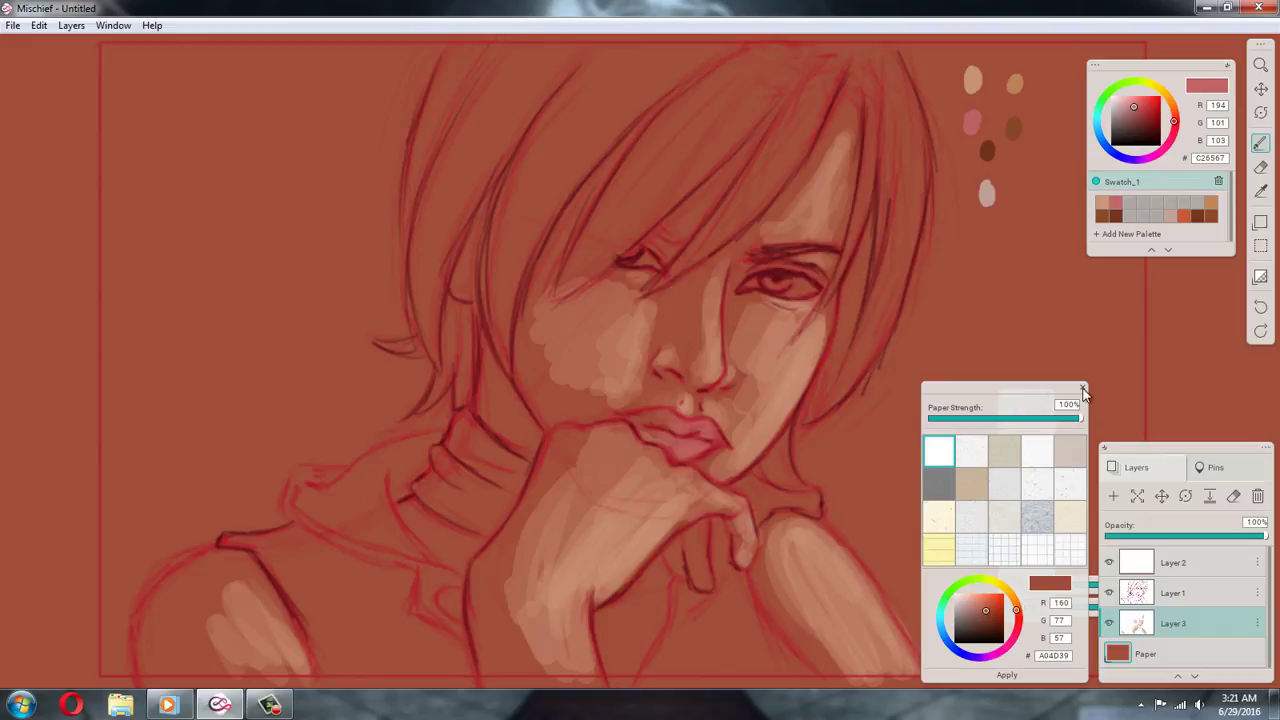
click(1082, 388)
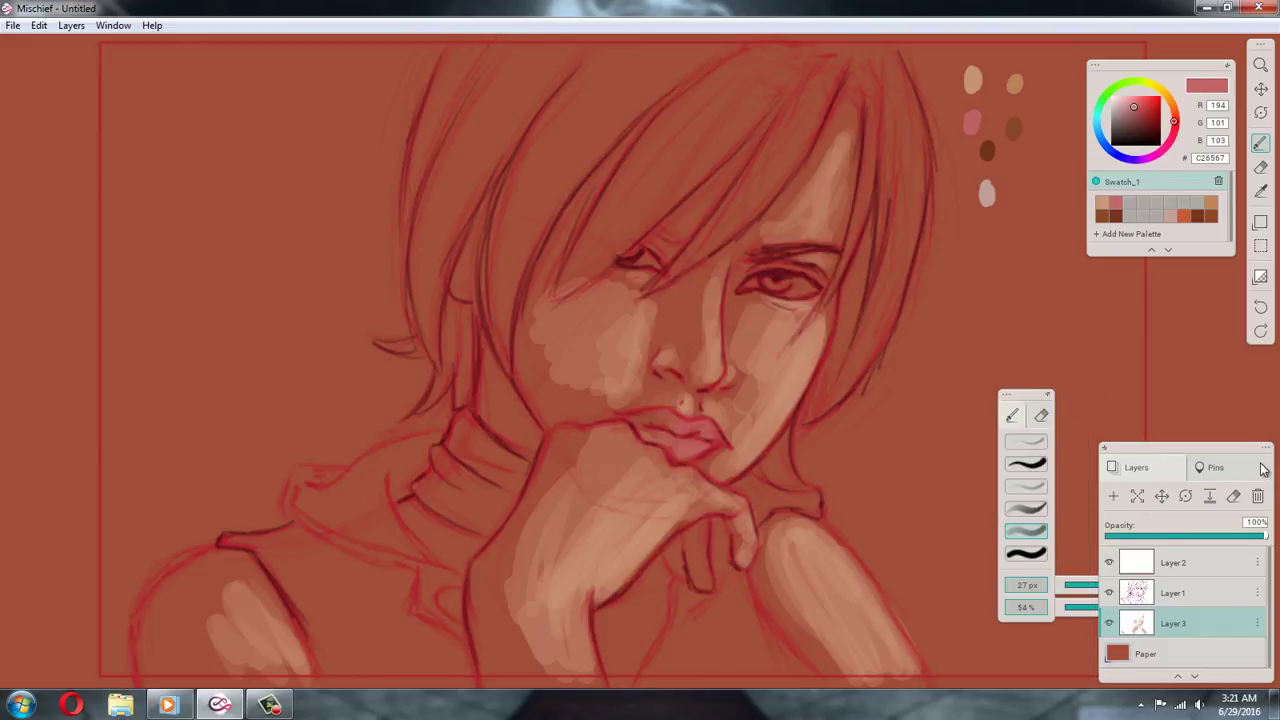
click(1106, 449)
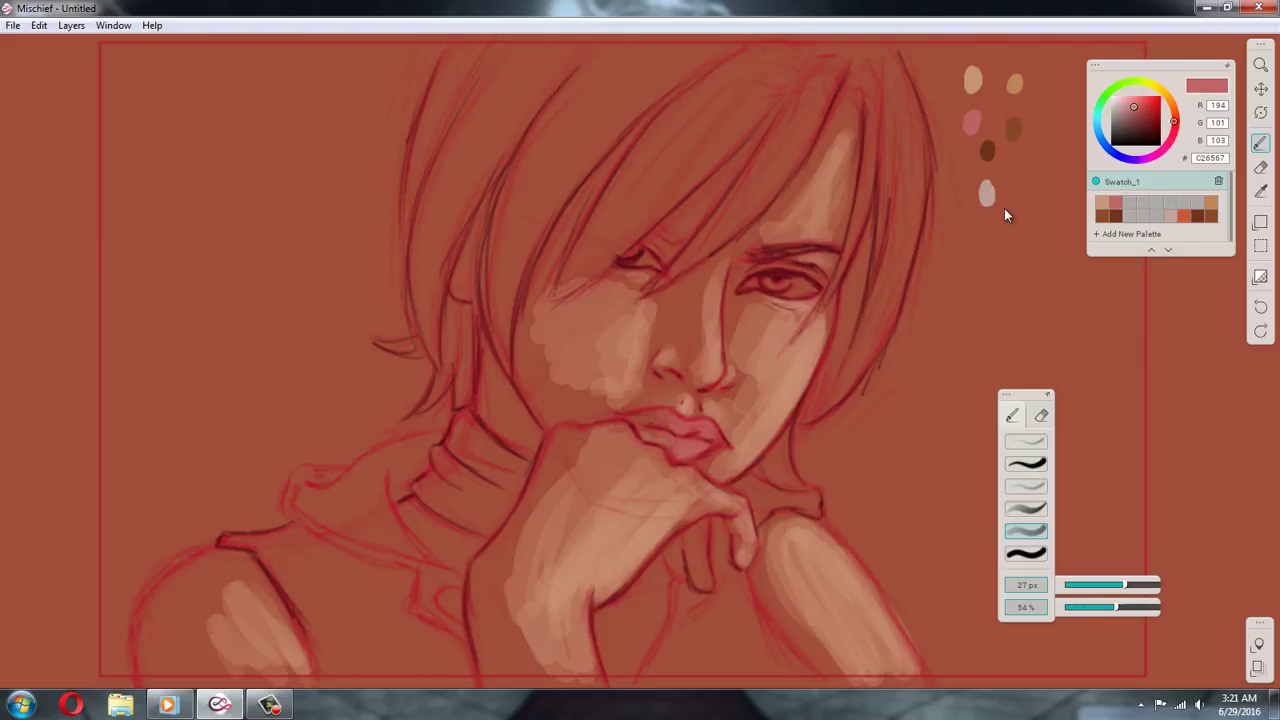
Paint the whites of the eyes, the small collar and the vest beneath the hand in pale pink C6A198, enlarging the brush to 73 px
click(1167, 214)
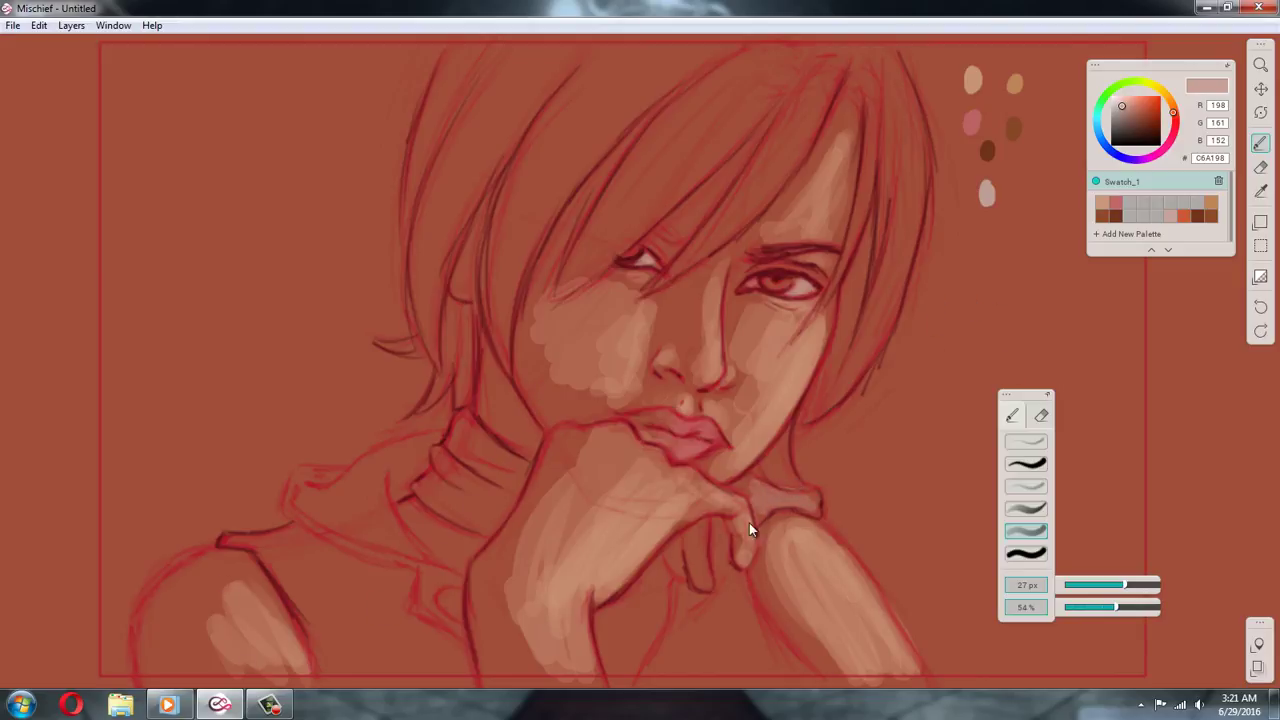
drag(808, 508, 781, 504)
drag(1148, 590, 1152, 590)
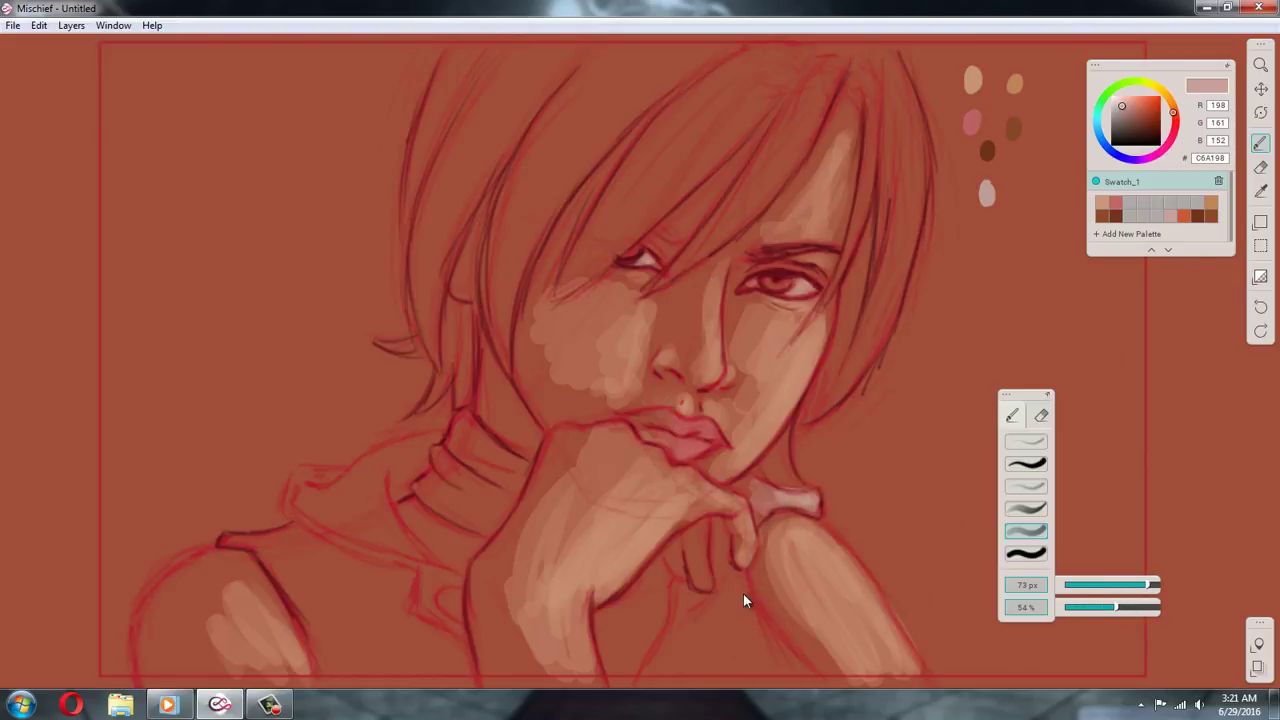
drag(742, 591, 746, 624)
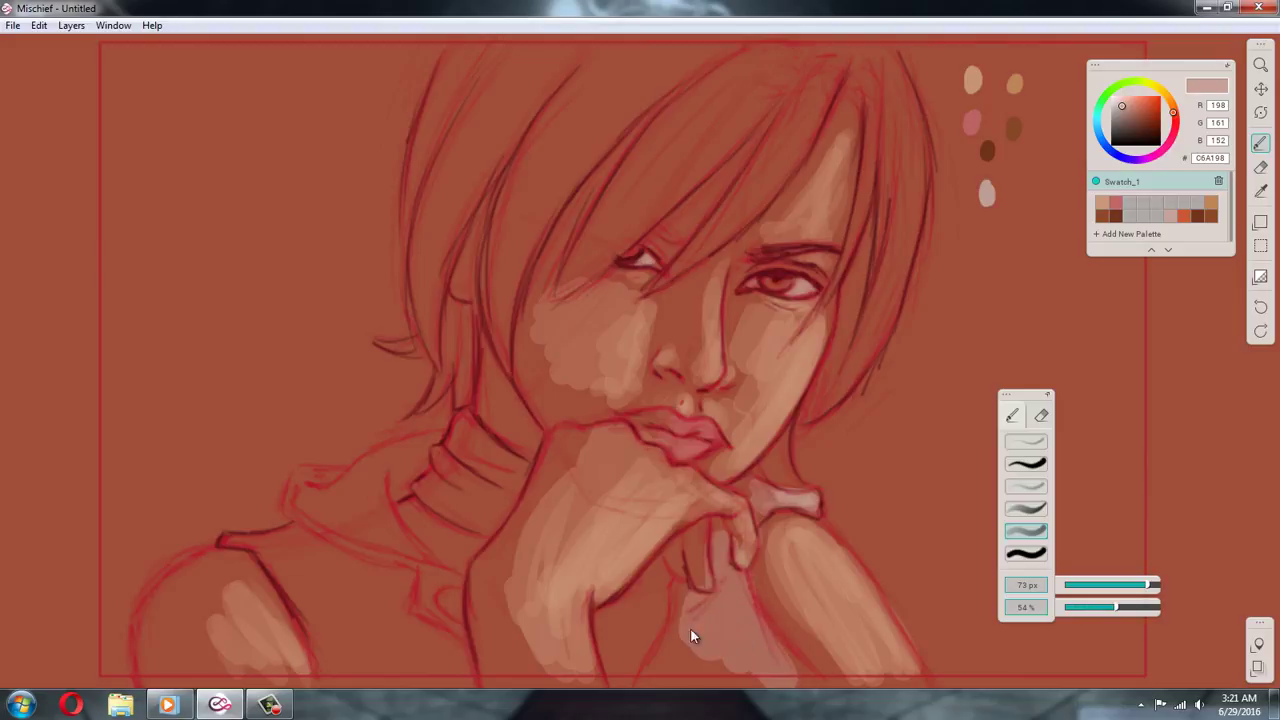
mouse_move(748, 612)
mouse_down()
mouse_move(746, 658)
mouse_move(713, 662)
mouse_move(741, 631)
mouse_move(708, 641)
mouse_up()
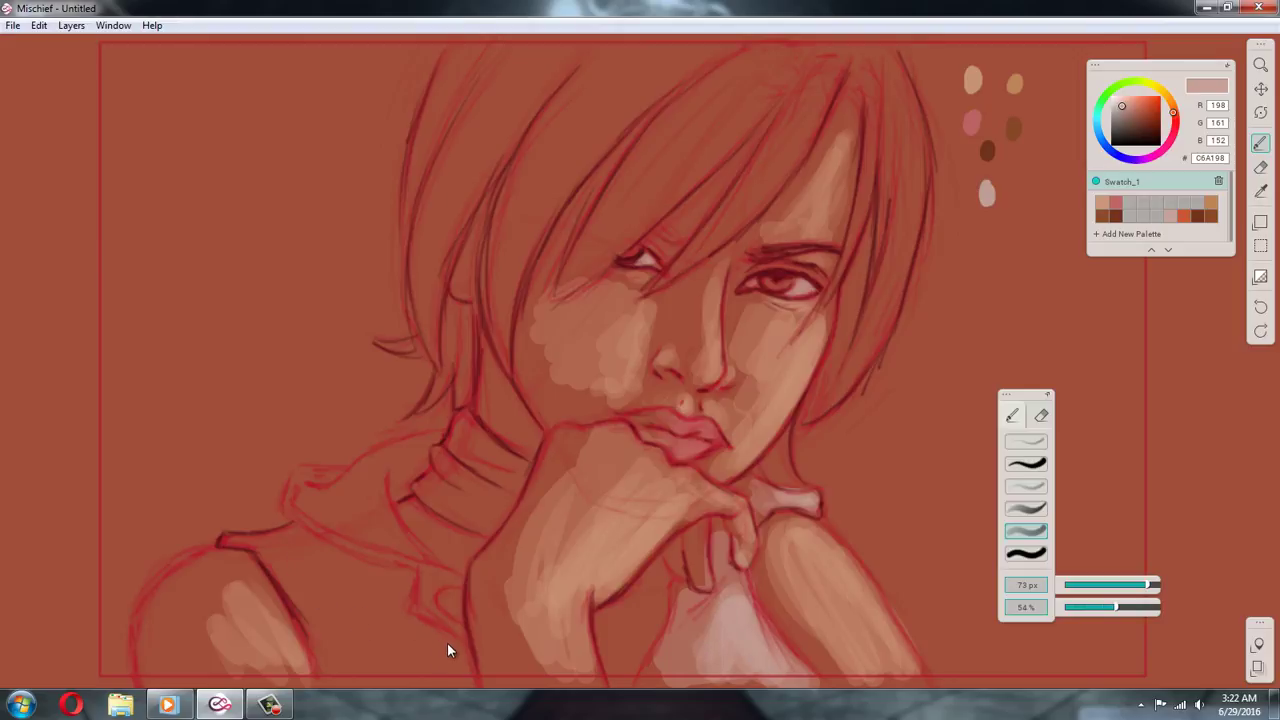
Block in the other side of the vest and its large collar in the same pale pink, and the turtleneck in orange C95936
mouse_move(452, 661)
mouse_down()
mouse_move(387, 672)
mouse_move(381, 617)
mouse_move(369, 630)
mouse_move(359, 580)
mouse_move(377, 587)
mouse_move(388, 639)
mouse_move(346, 632)
mouse_move(347, 656)
mouse_move(294, 558)
mouse_move(373, 607)
mouse_move(338, 623)
mouse_move(367, 610)
mouse_move(377, 672)
mouse_move(418, 610)
mouse_up()
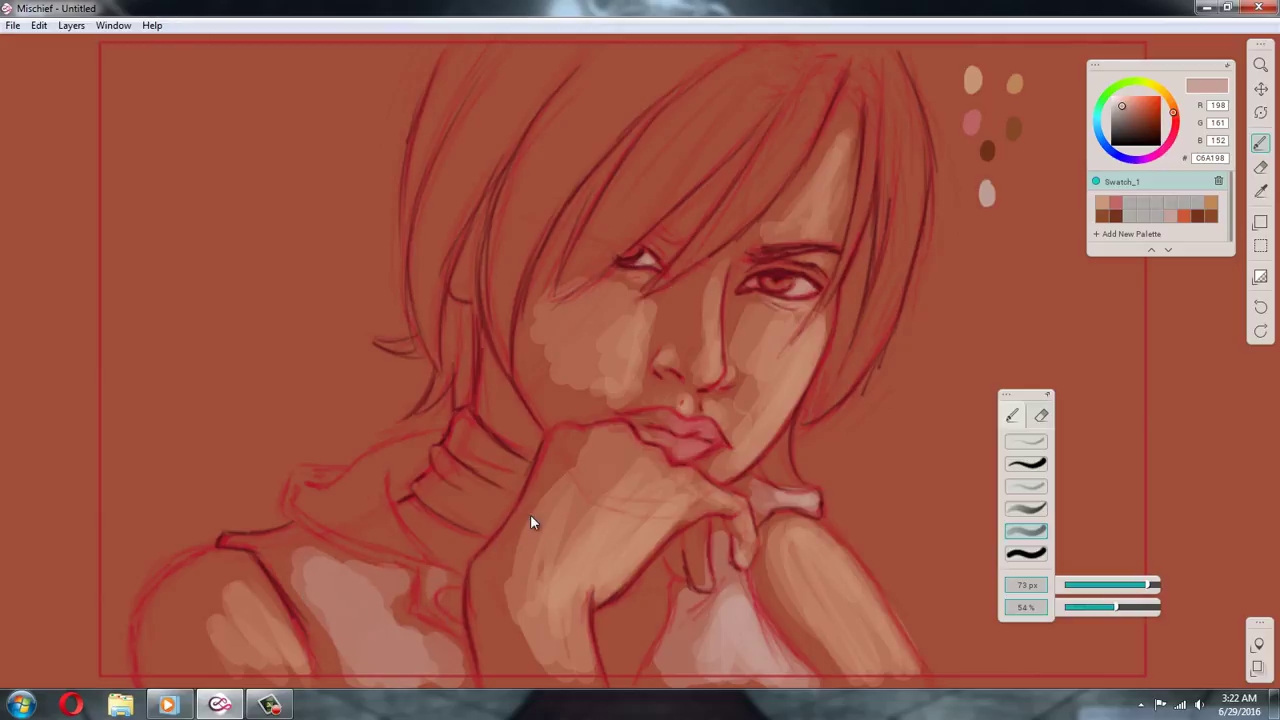
click(1260, 309)
drag(363, 478, 359, 525)
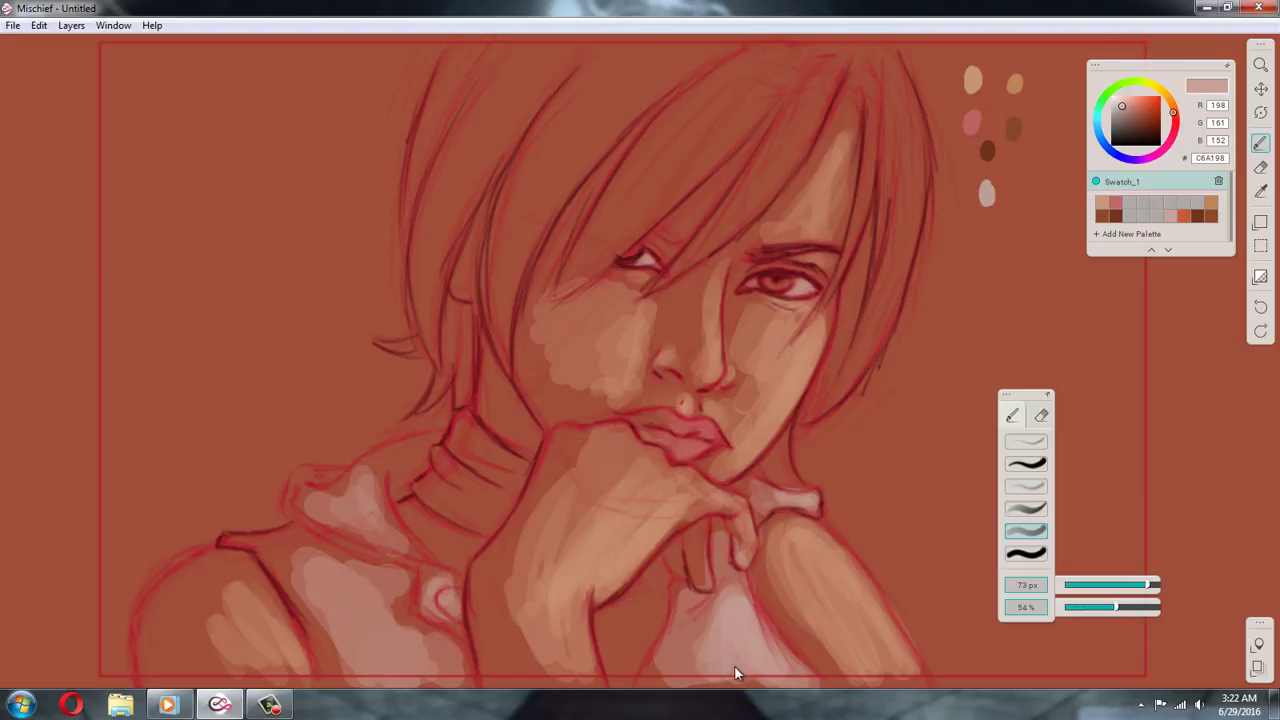
click(1182, 217)
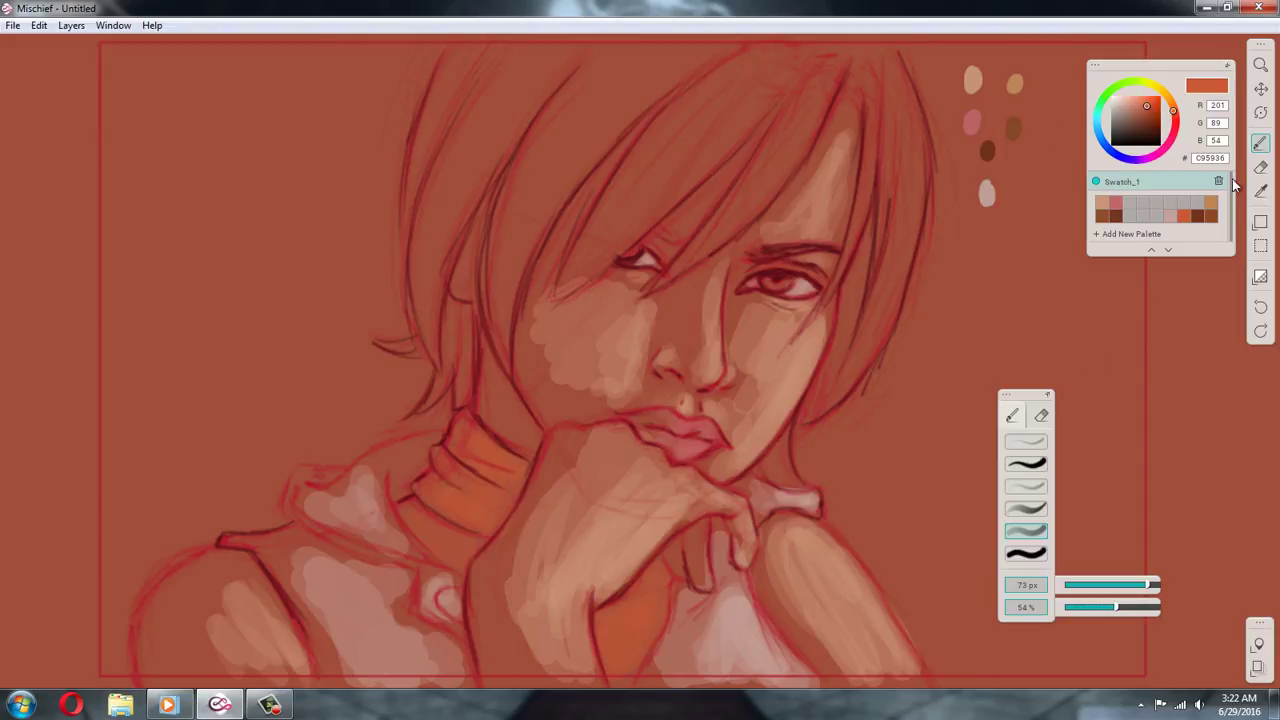
Lower the brush opacity to 30% and extend the beige skin tone CC9779 over the hand, forearm and both upper arms
click(1101, 203)
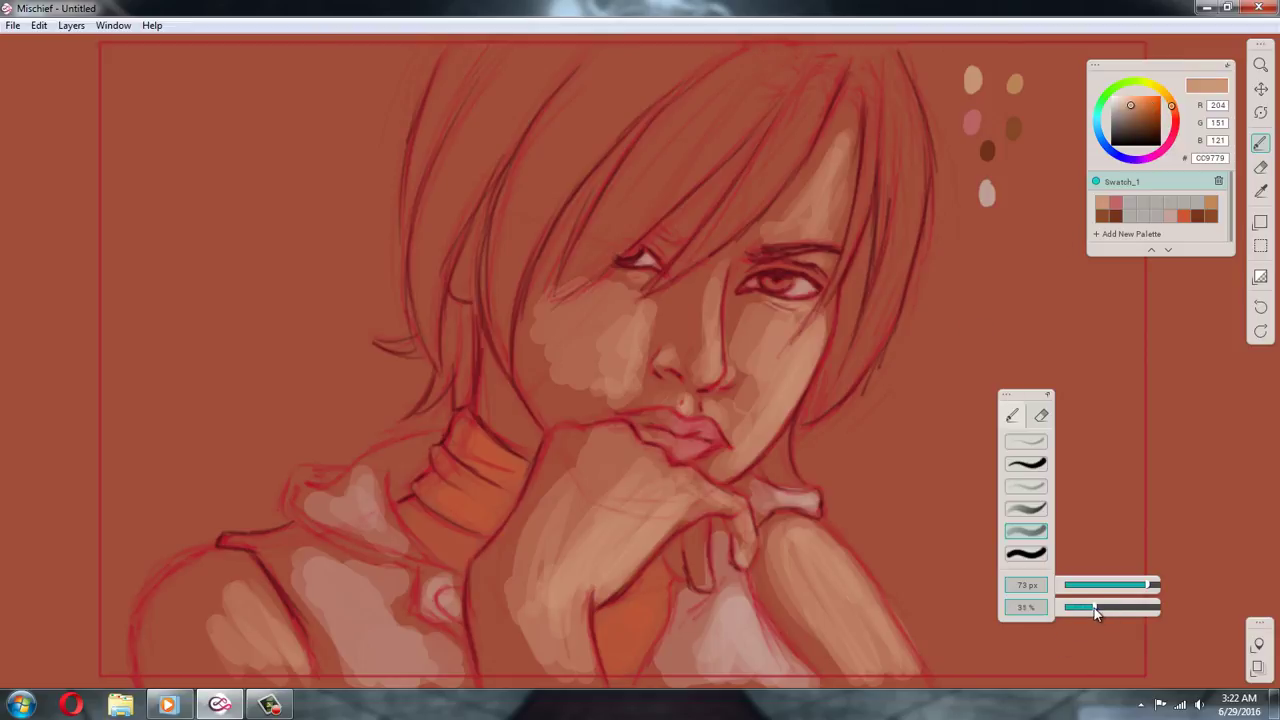
drag(1095, 612, 1092, 610)
drag(552, 514, 530, 472)
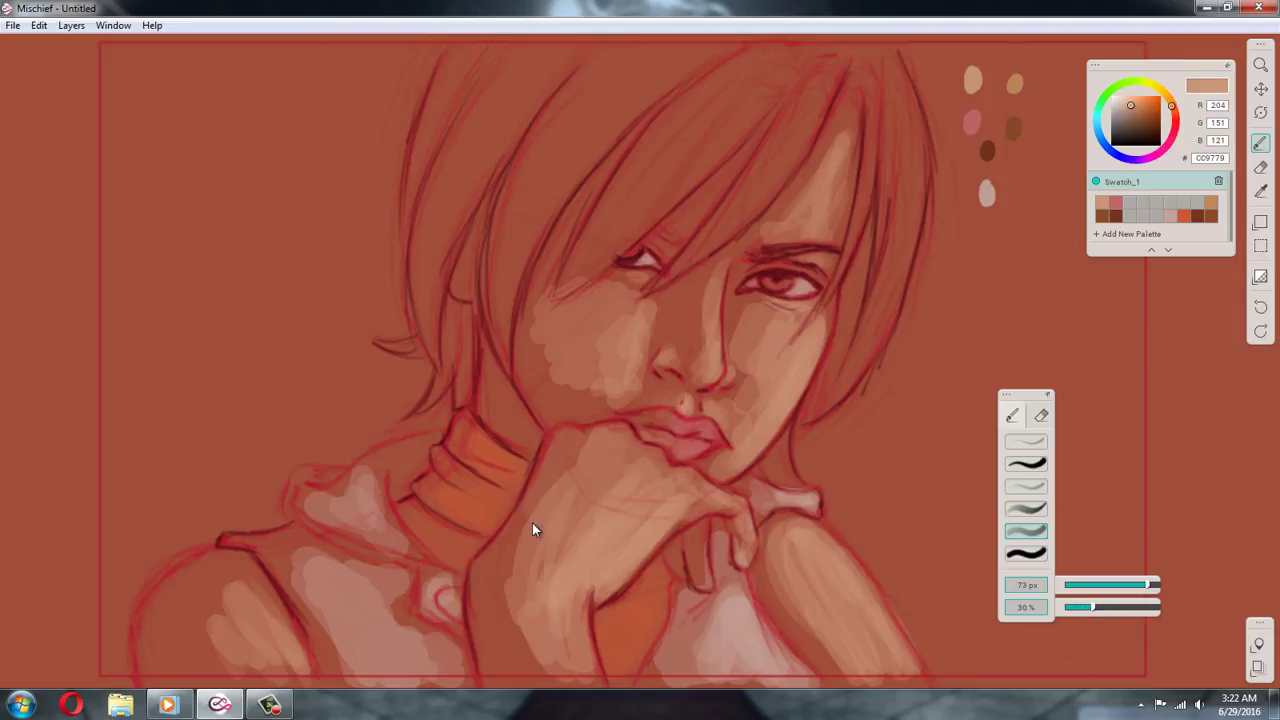
drag(532, 530, 511, 623)
drag(766, 606, 786, 618)
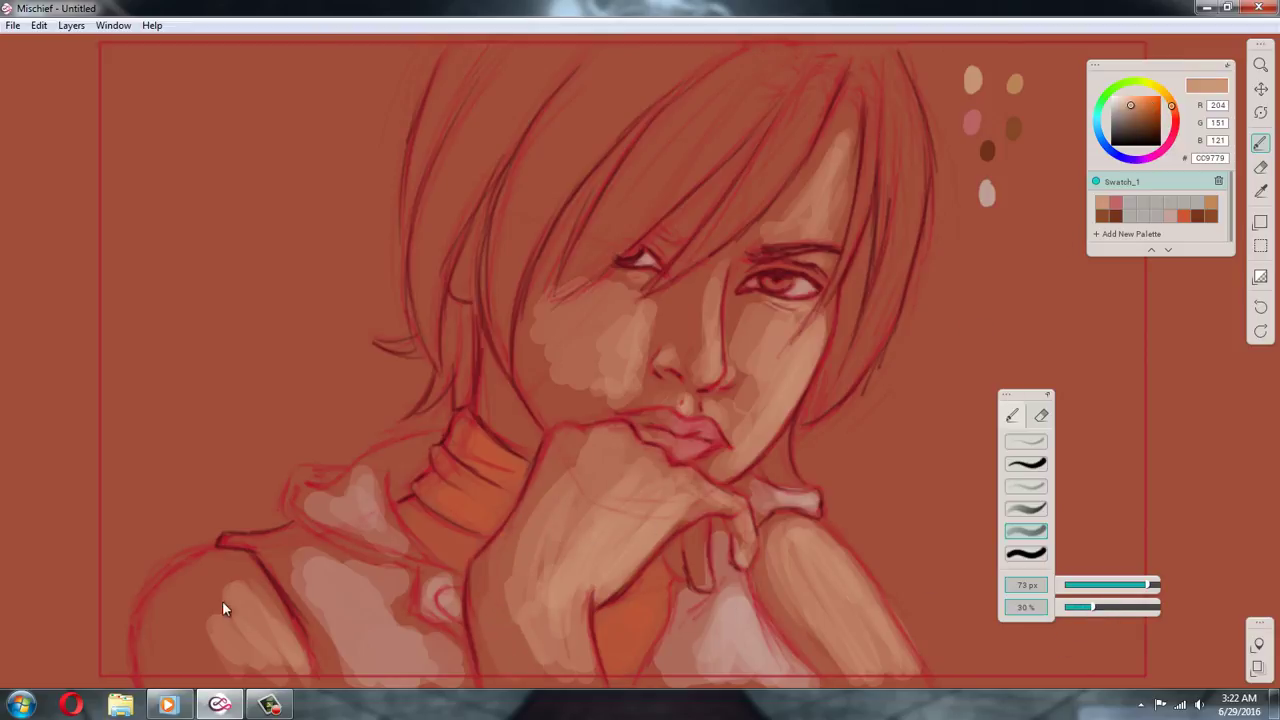
mouse_move(214, 563)
mouse_down()
mouse_move(201, 579)
mouse_move(217, 659)
mouse_move(246, 590)
mouse_up()
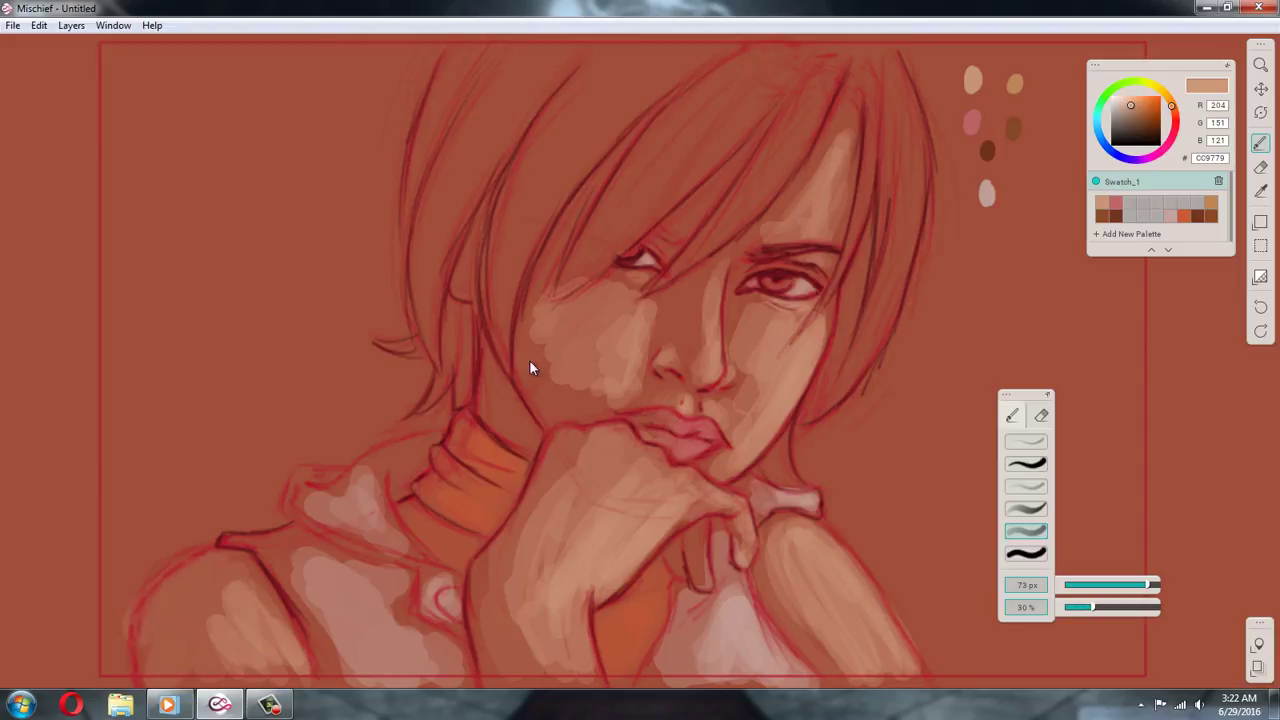
Glaze the faint beige skin tone over the shaded cheek, nose, forehead, ear and exposed neck
mouse_move(530, 362)
mouse_down()
mouse_move(639, 299)
mouse_move(661, 325)
mouse_move(609, 343)
mouse_up()
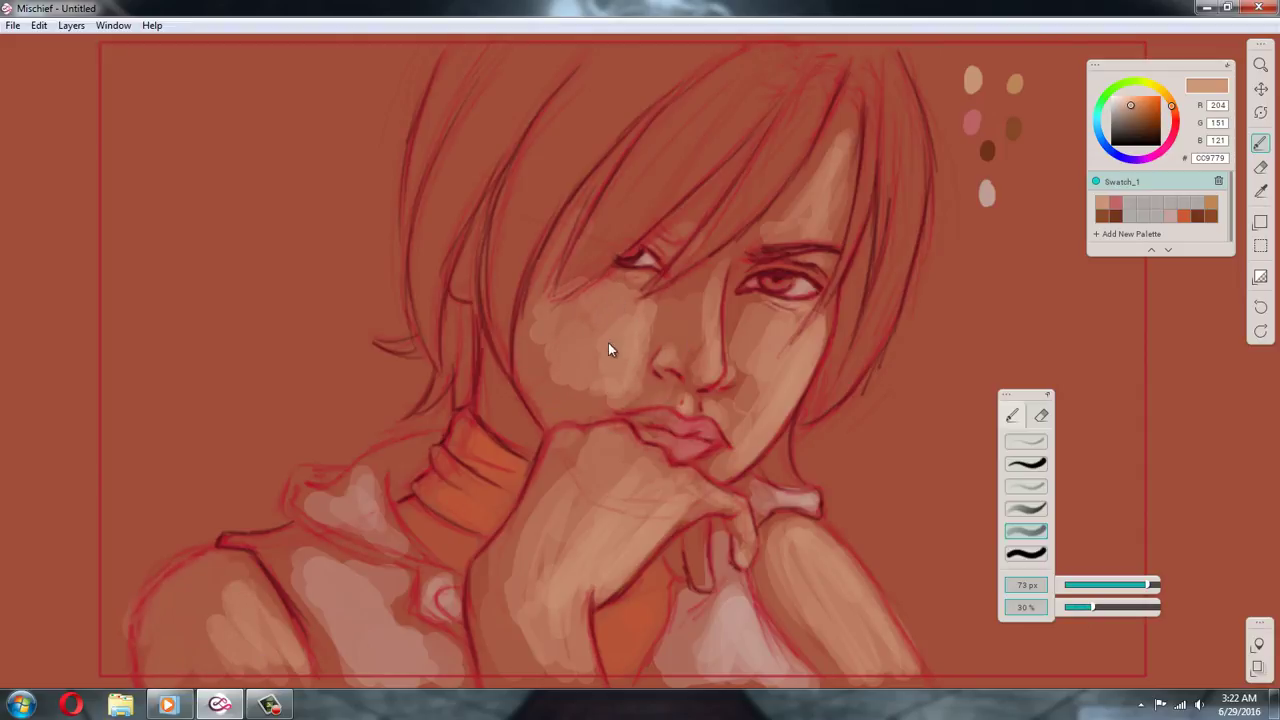
mouse_move(668, 239)
mouse_down()
mouse_move(716, 242)
mouse_move(712, 374)
mouse_move(733, 347)
mouse_up()
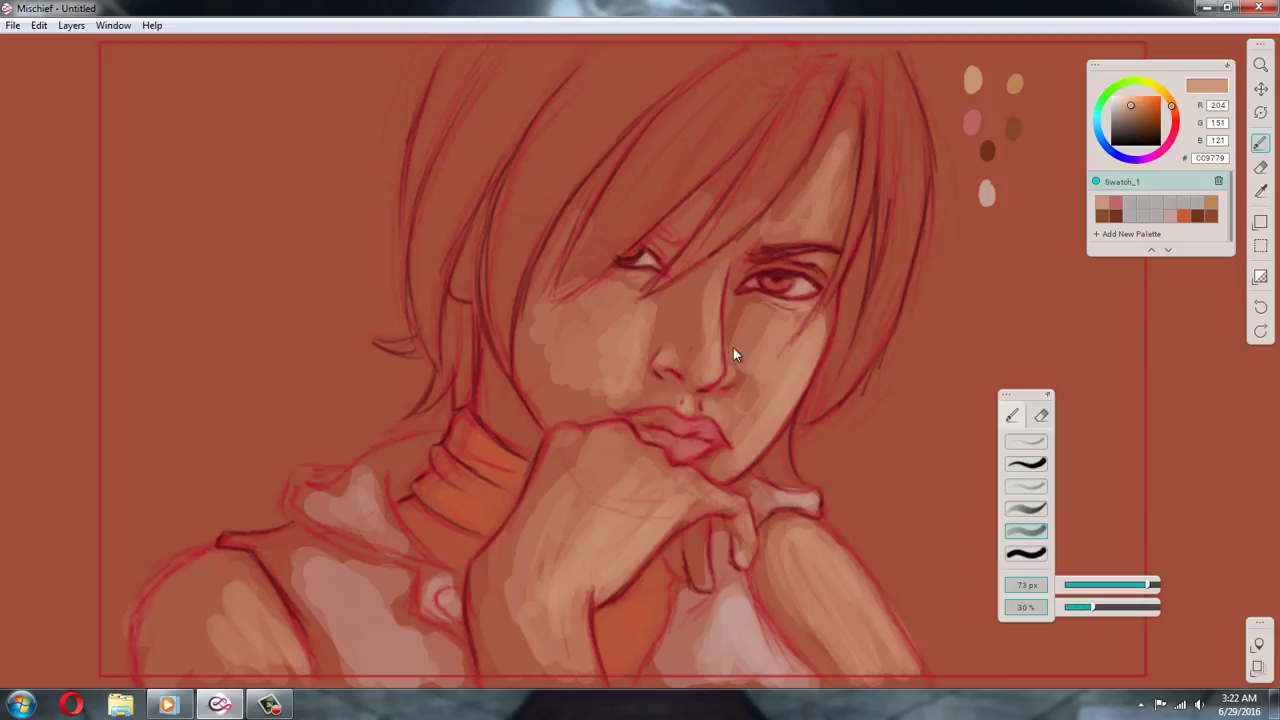
drag(836, 180, 842, 213)
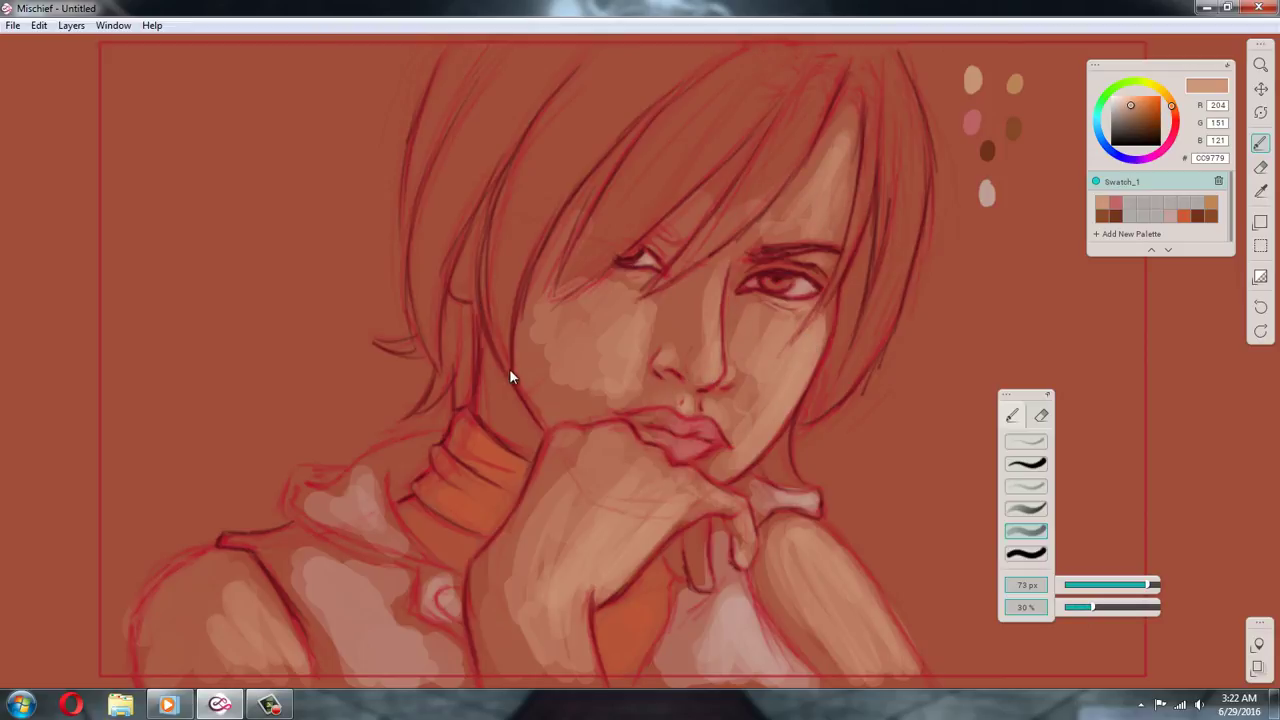
drag(516, 434, 508, 408)
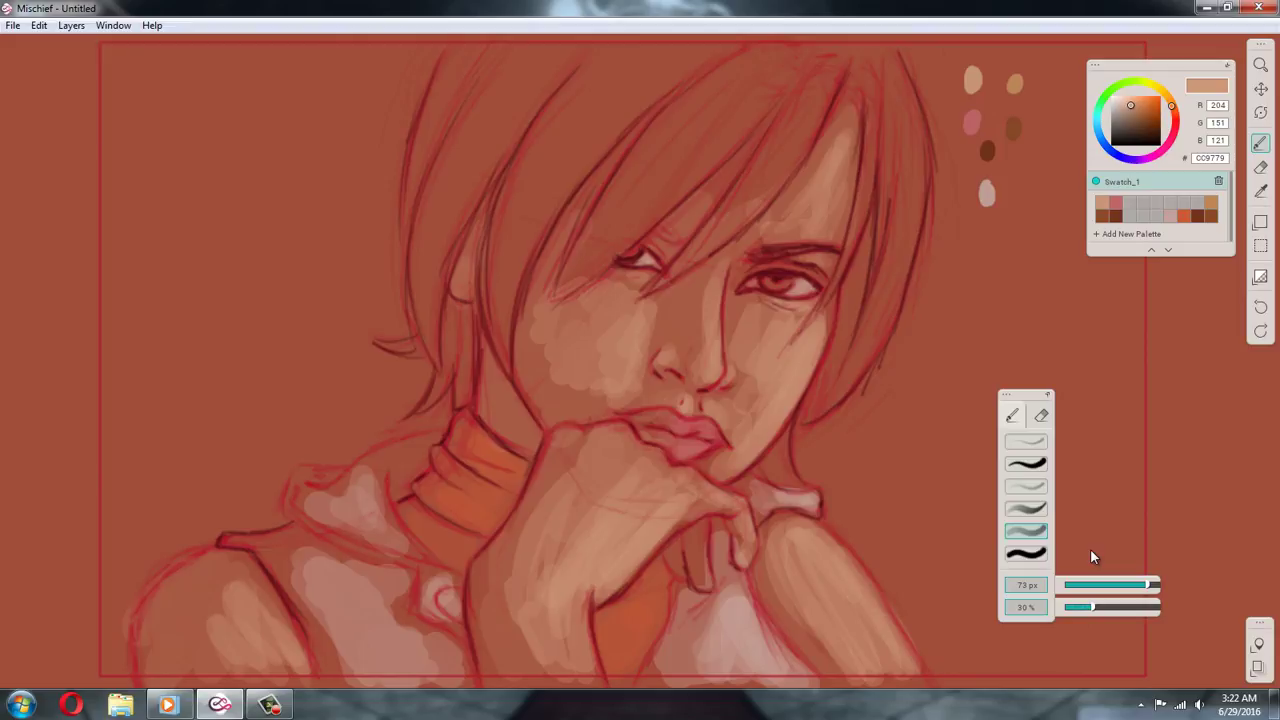
Lay golden tan C18758 over the bang crossing the forehead and the hair beside the fully visible eye
click(1211, 204)
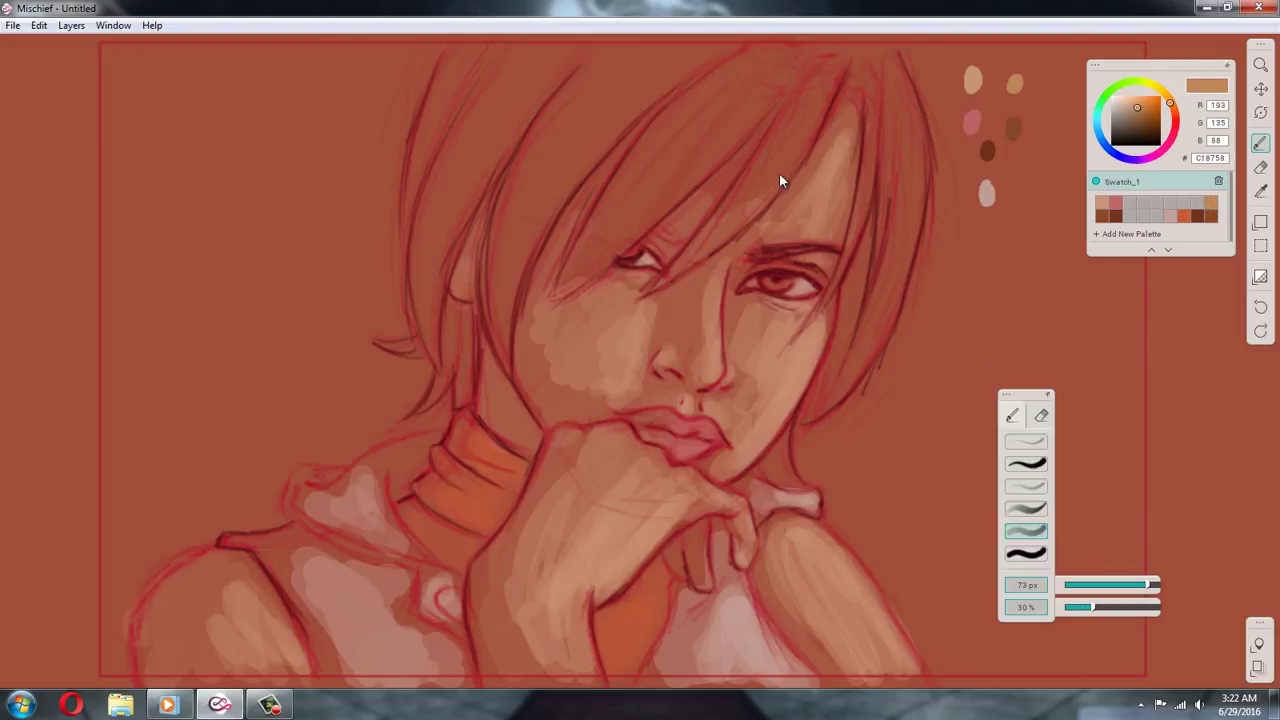
mouse_move(830, 100)
mouse_down()
mouse_move(702, 227)
mouse_move(770, 167)
mouse_up()
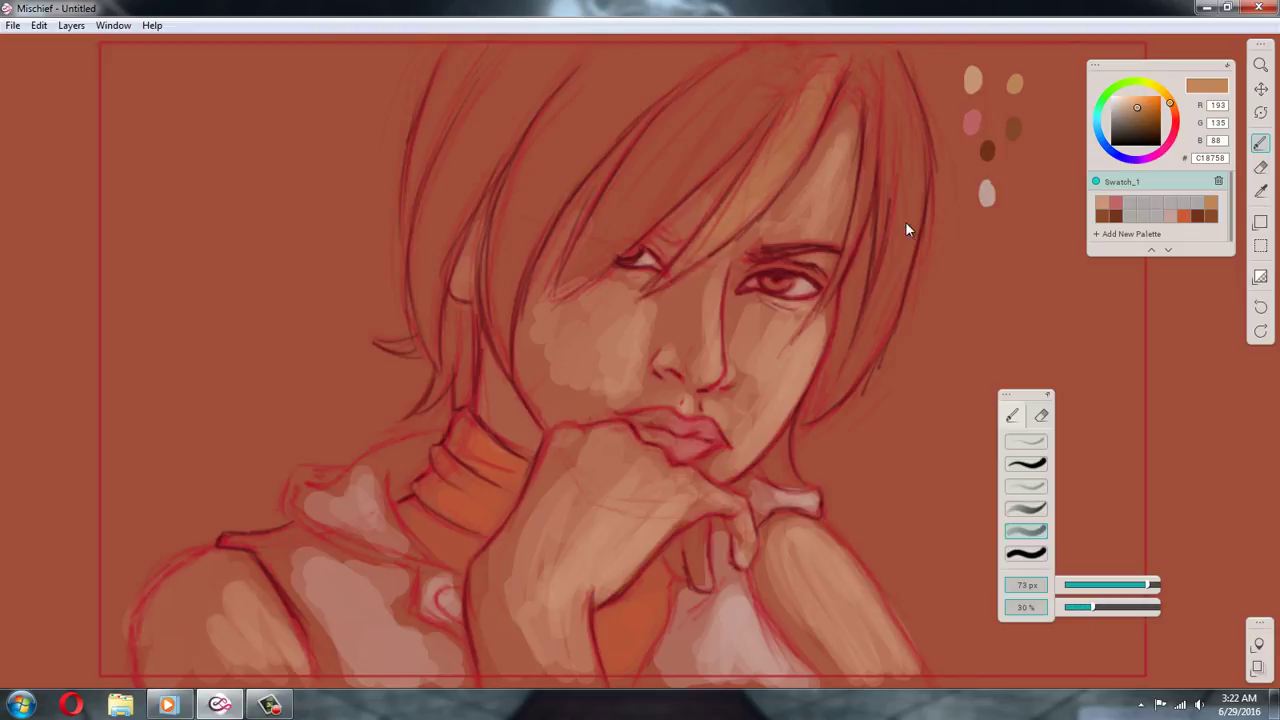
drag(846, 328, 831, 384)
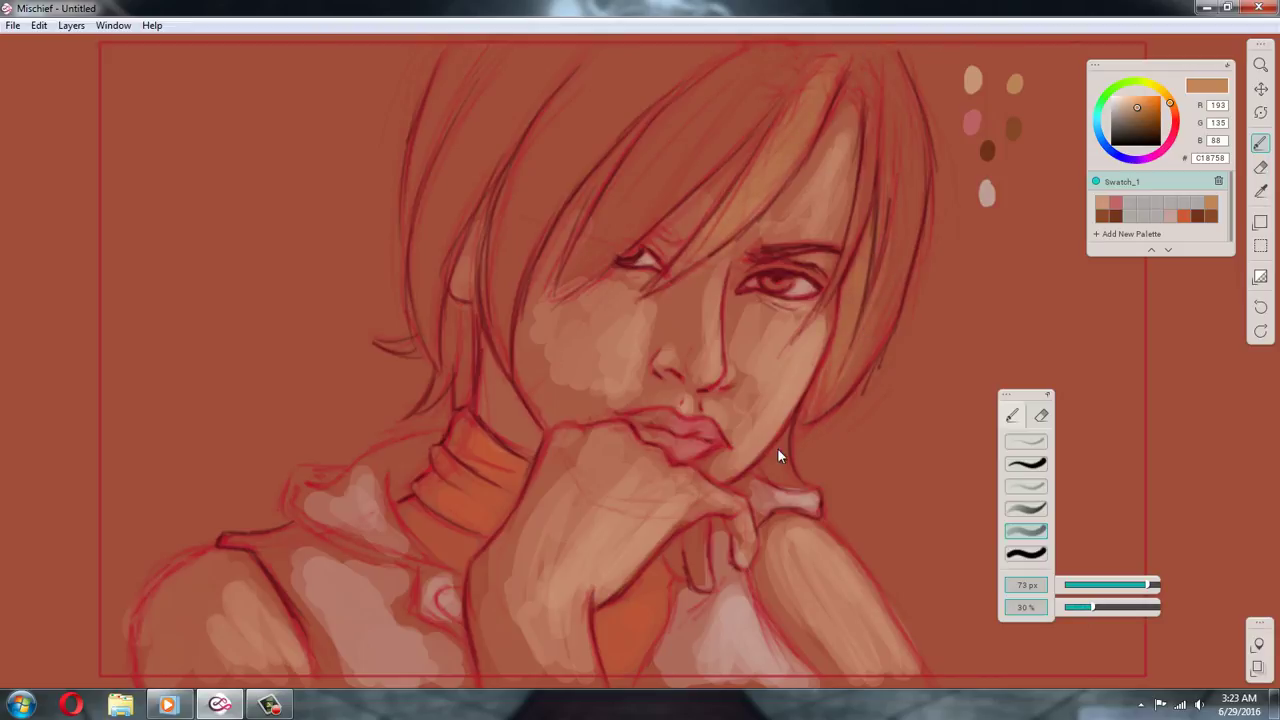
mouse_move(875, 318)
mouse_down()
mouse_move(910, 262)
mouse_move(886, 304)
mouse_move(911, 145)
mouse_move(887, 117)
mouse_up()
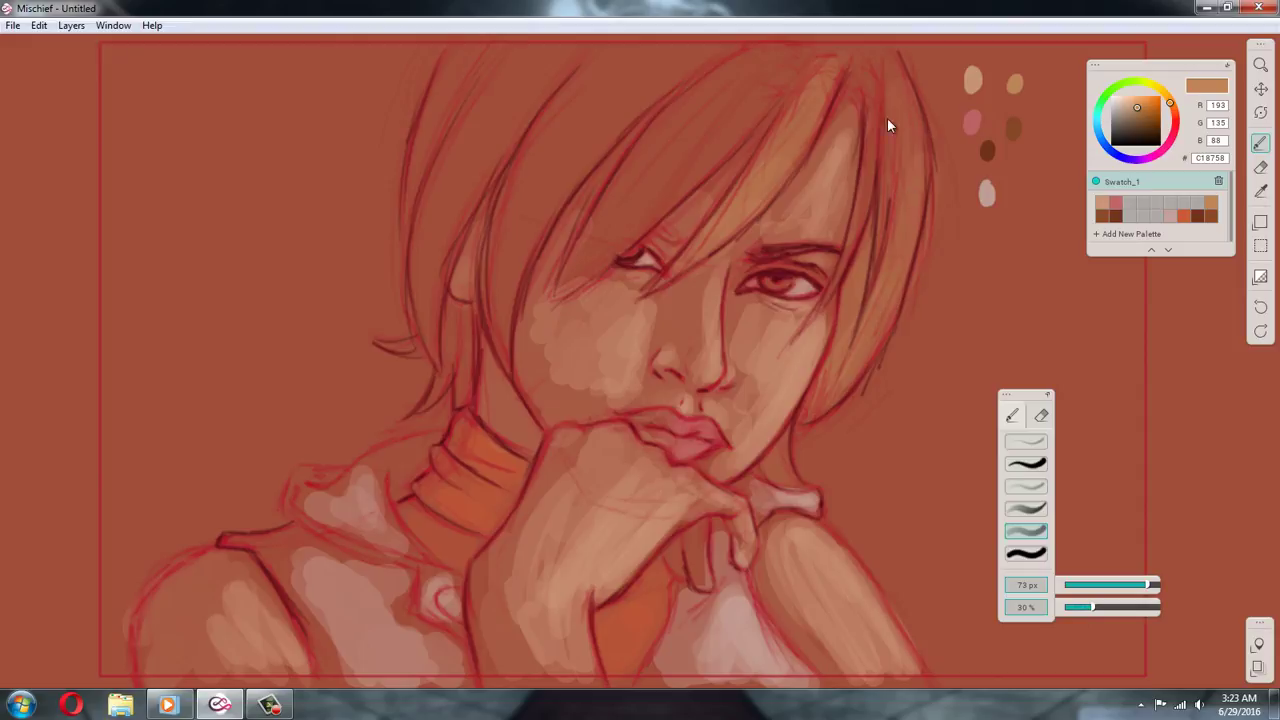
drag(894, 224, 839, 369)
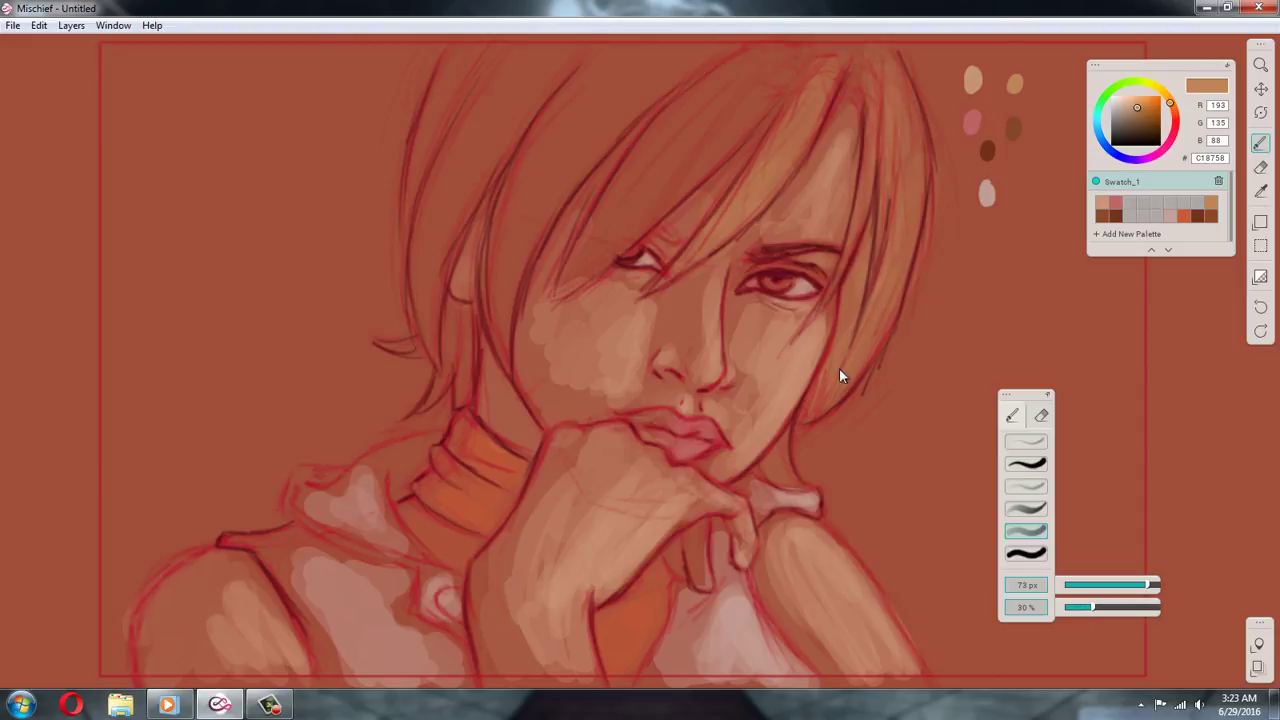
Fill the remaining bangs, the crown and the hair around the ear with the golden tan
drag(722, 101, 657, 200)
drag(590, 241, 726, 81)
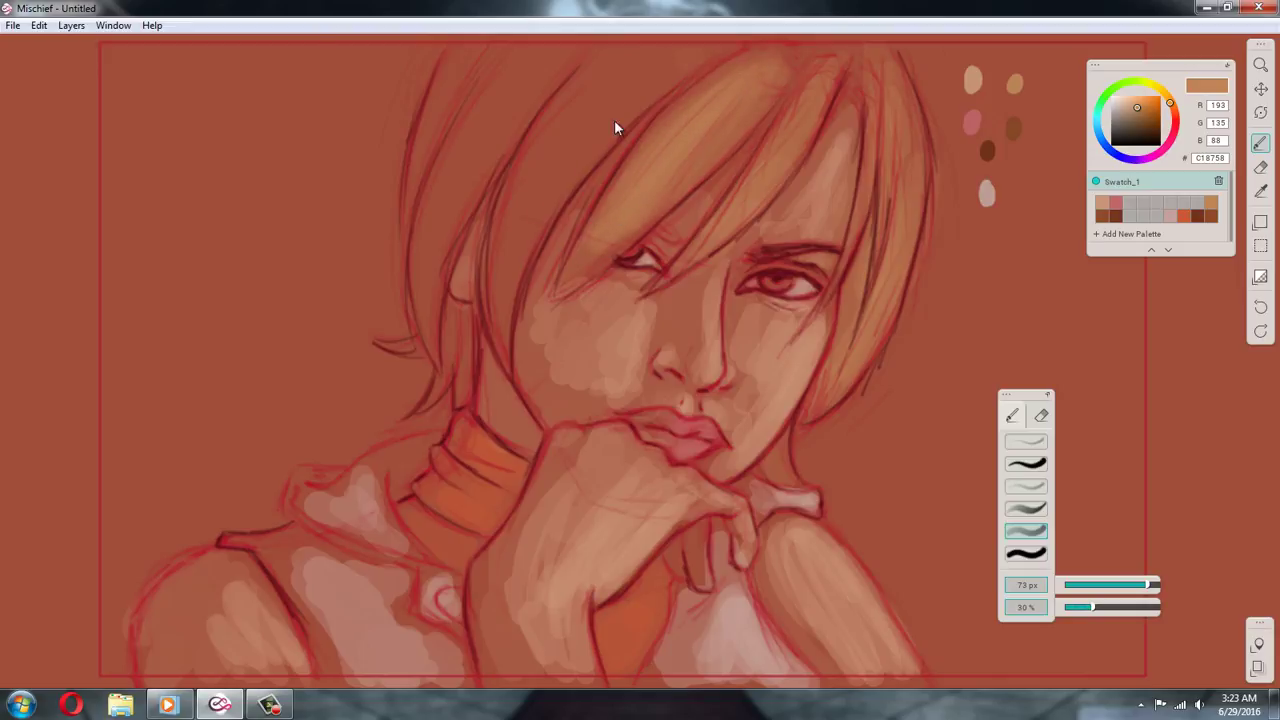
drag(614, 122, 504, 322)
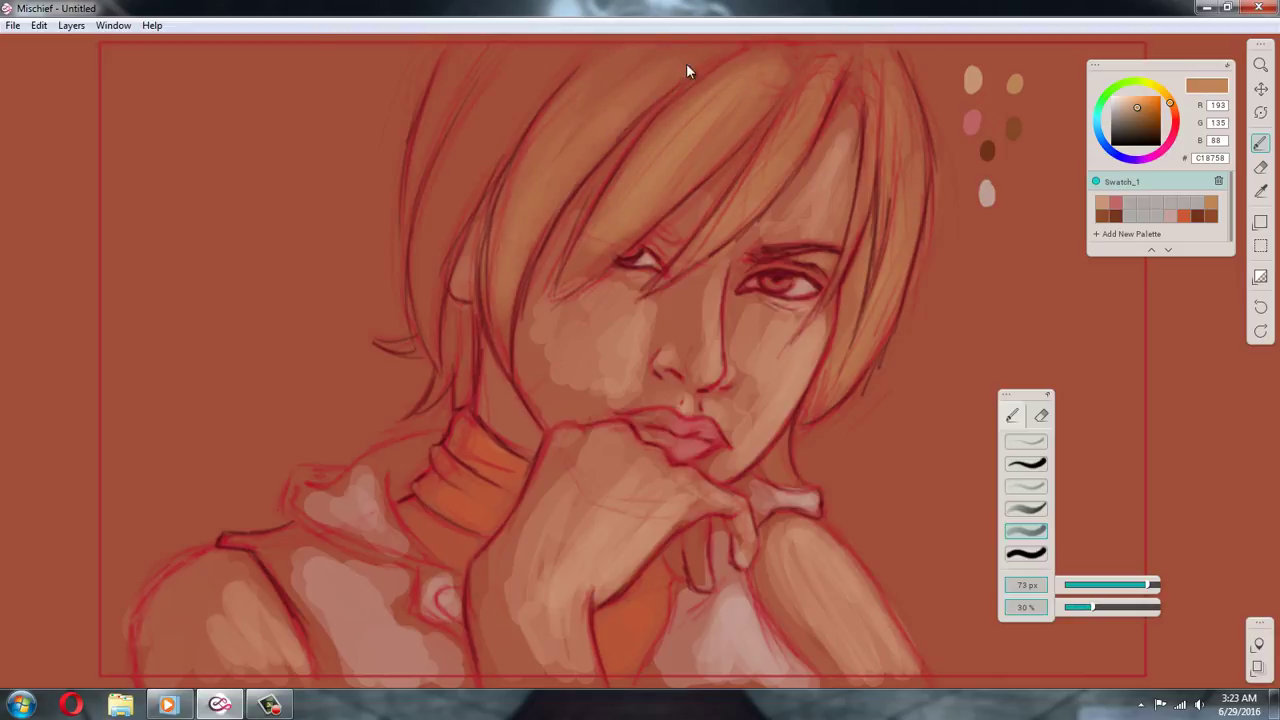
drag(482, 150, 428, 313)
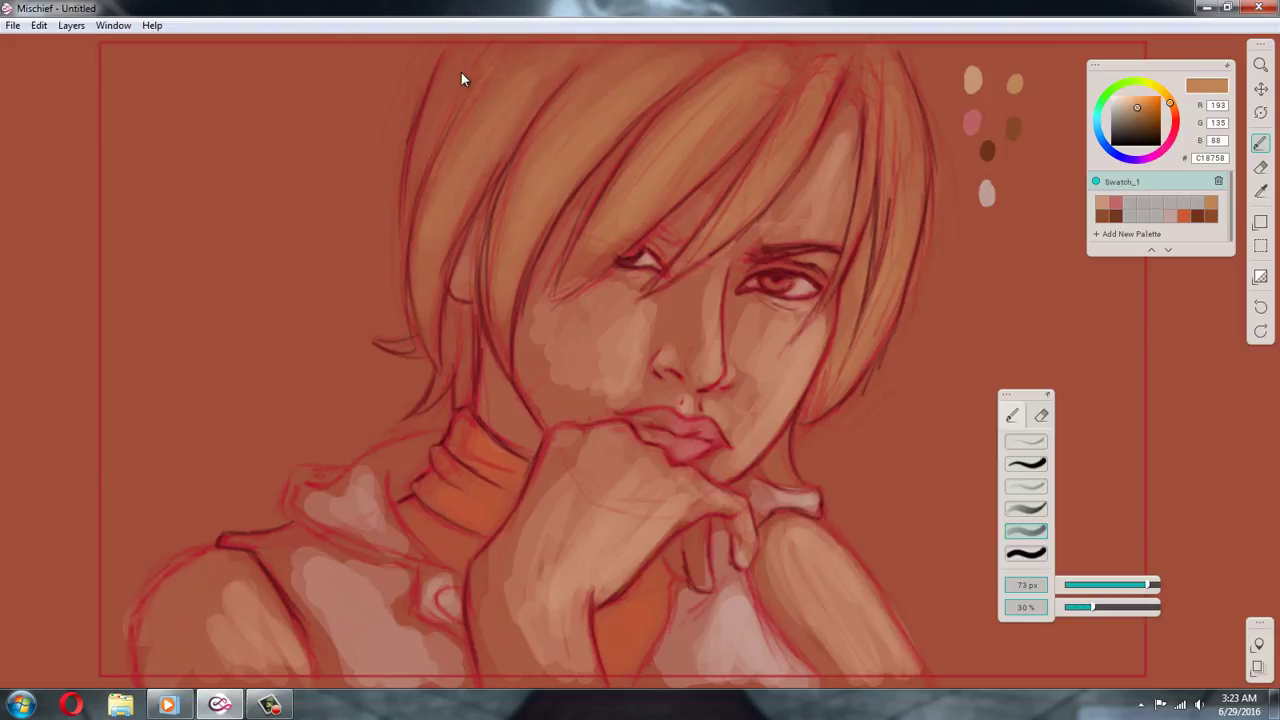
Shade the hair strands with brown 8E4A28, and darken the hair and the partly hidden eyebrow with 75341D at 13 px
click(1200, 213)
click(1208, 218)
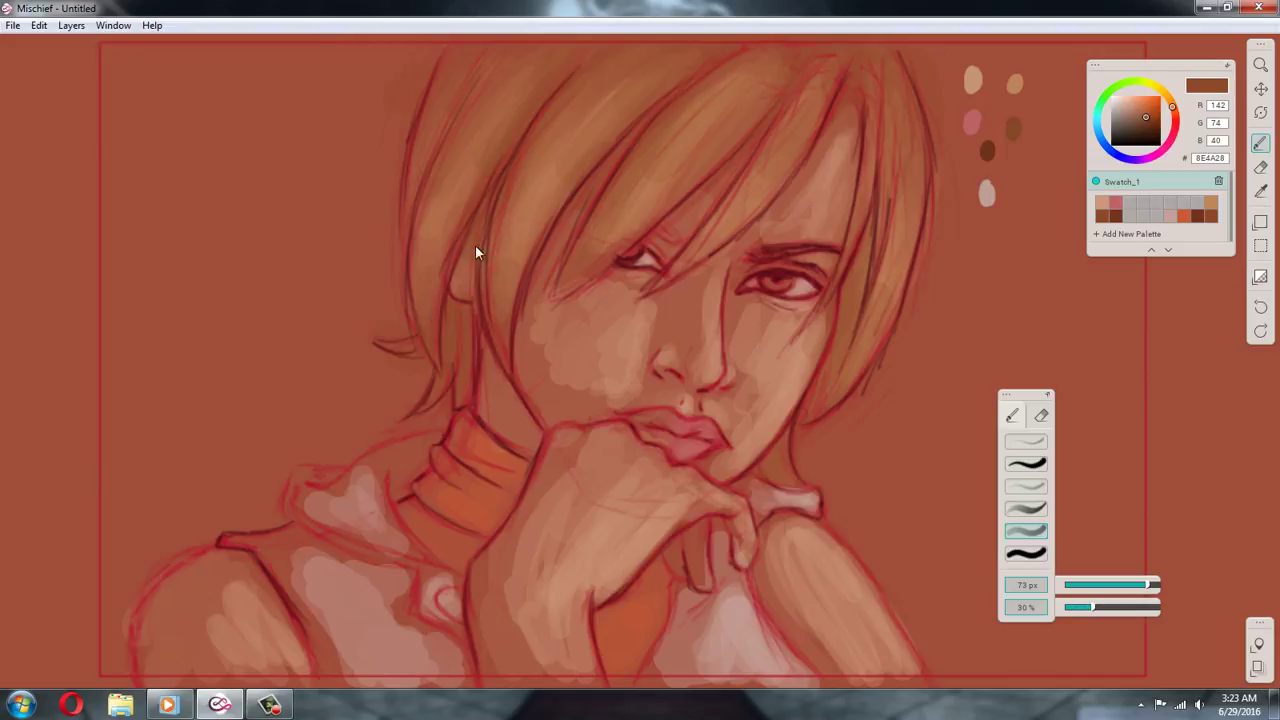
click(1198, 216)
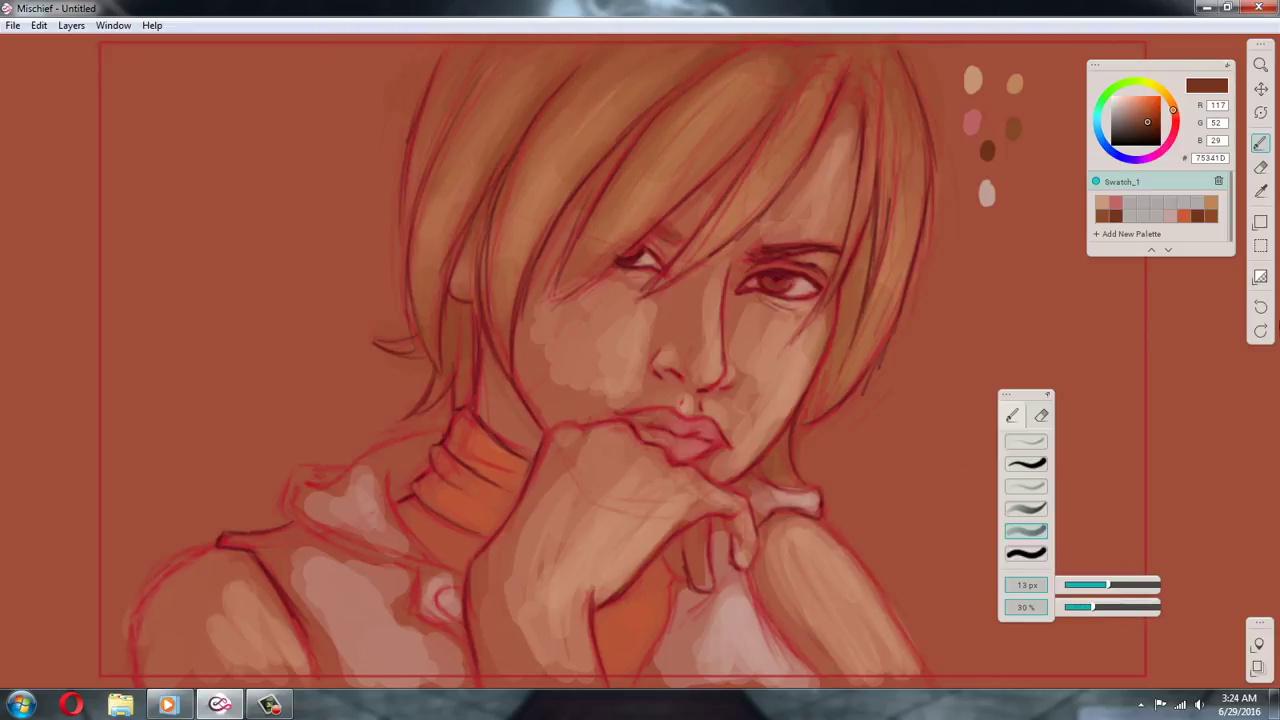
Deepen the shadows on the neck, white vest, turtleneck and jaw edge with brown 75341D at 66 px and 30% opacity
click(1136, 587)
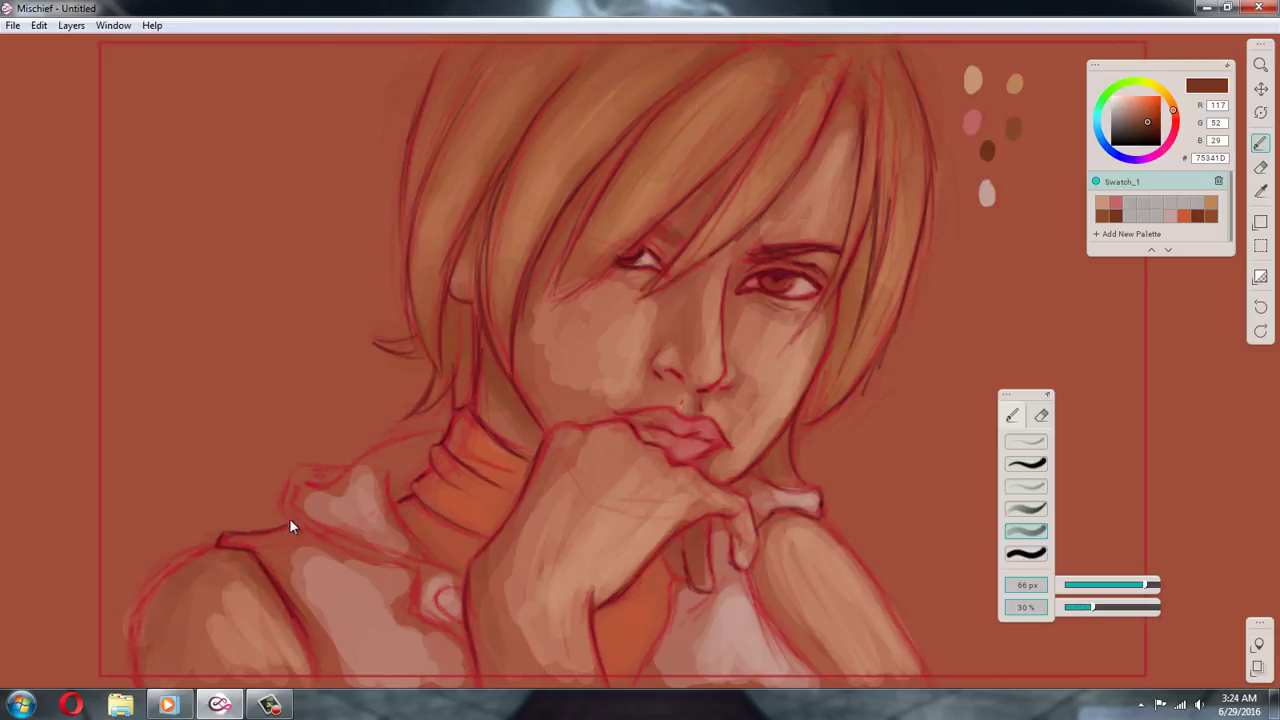
drag(404, 627, 424, 637)
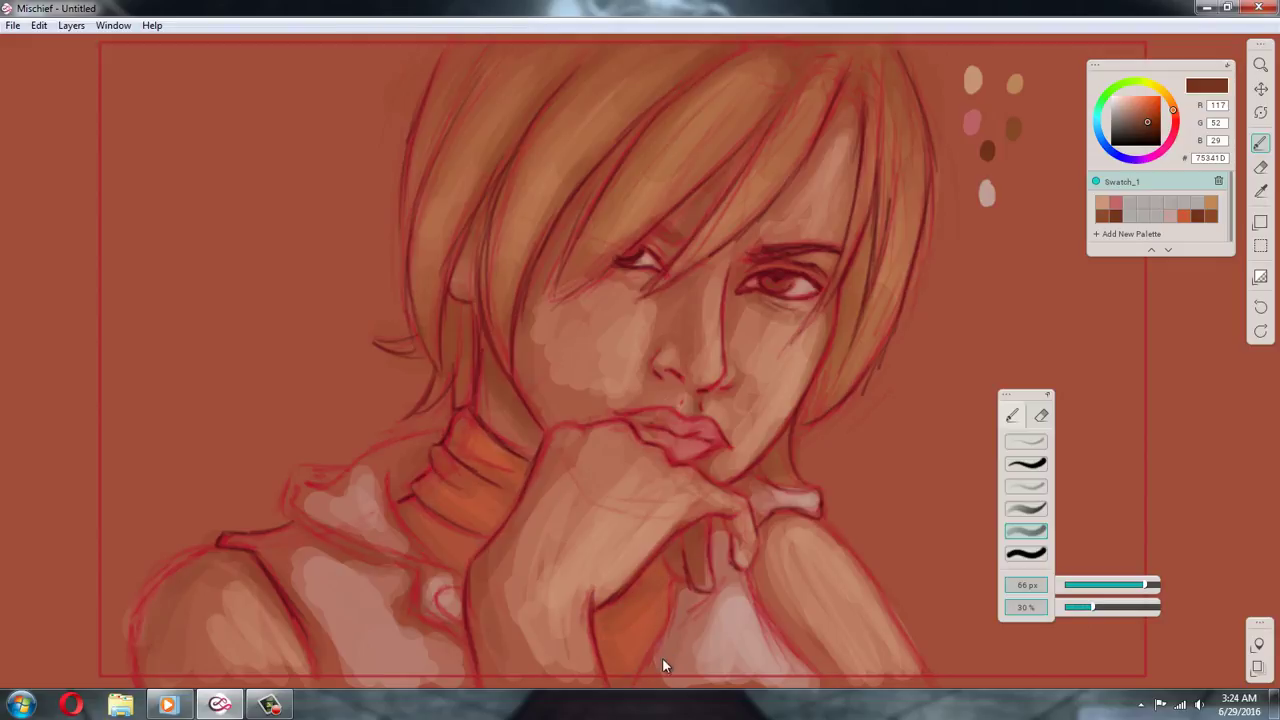
drag(750, 565, 798, 677)
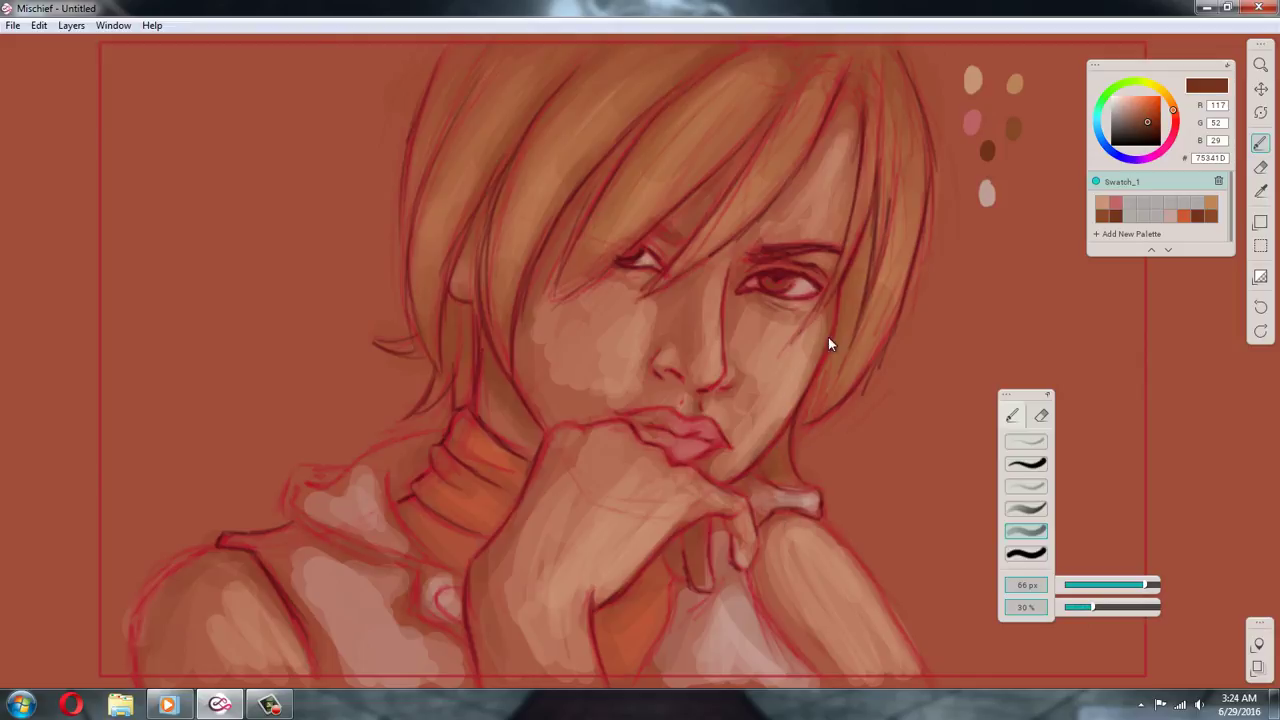
drag(806, 378, 778, 416)
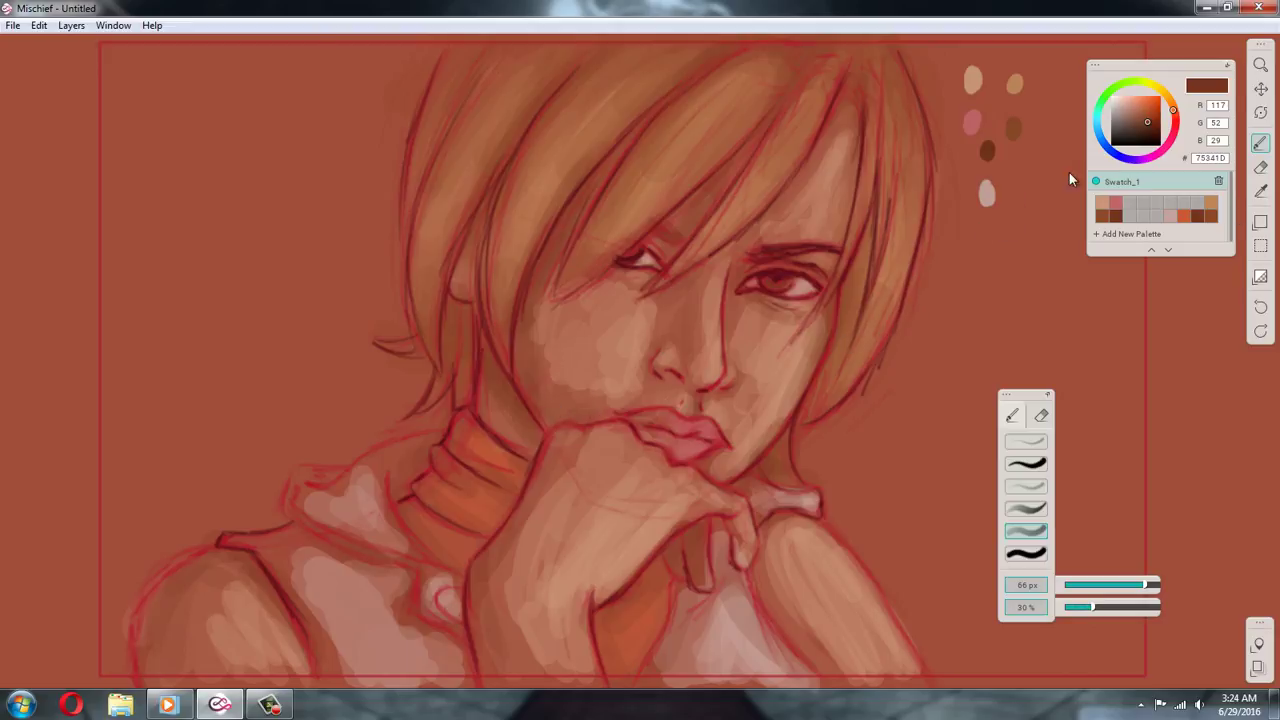
Add a new layer directly above the sketch layer
click(1257, 667)
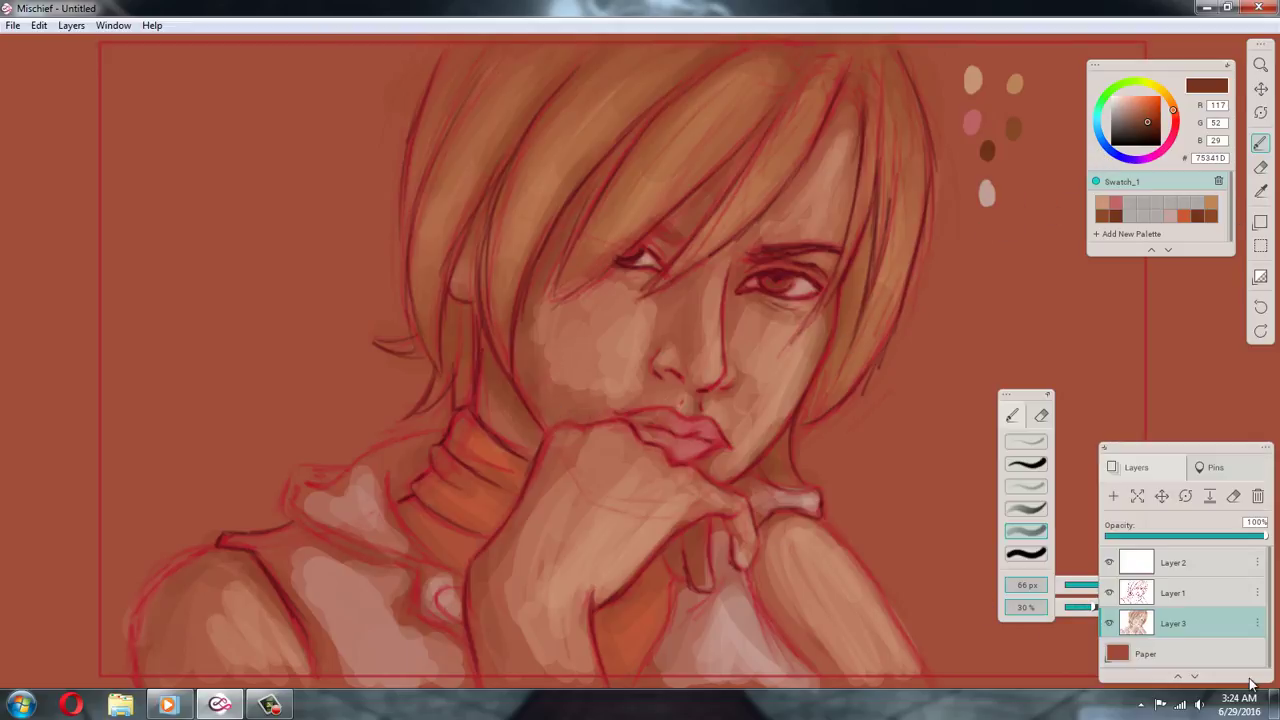
click(1192, 598)
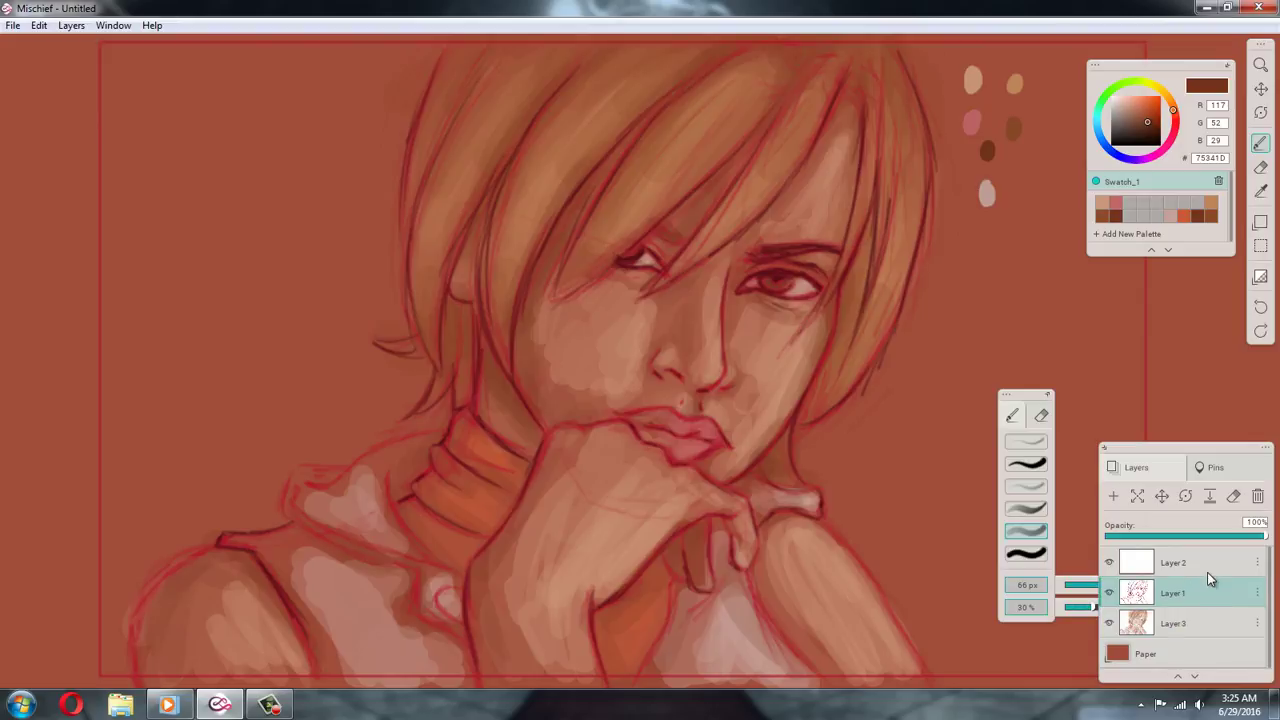
click(1113, 496)
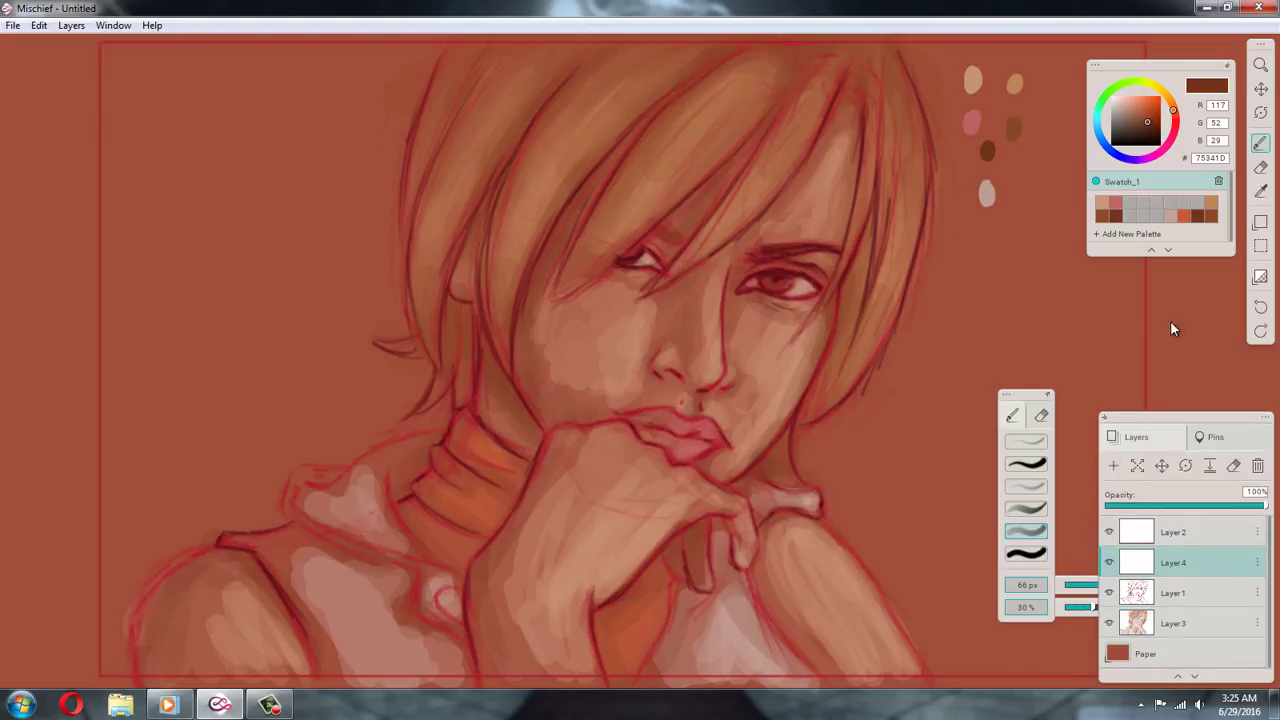
click(1104, 416)
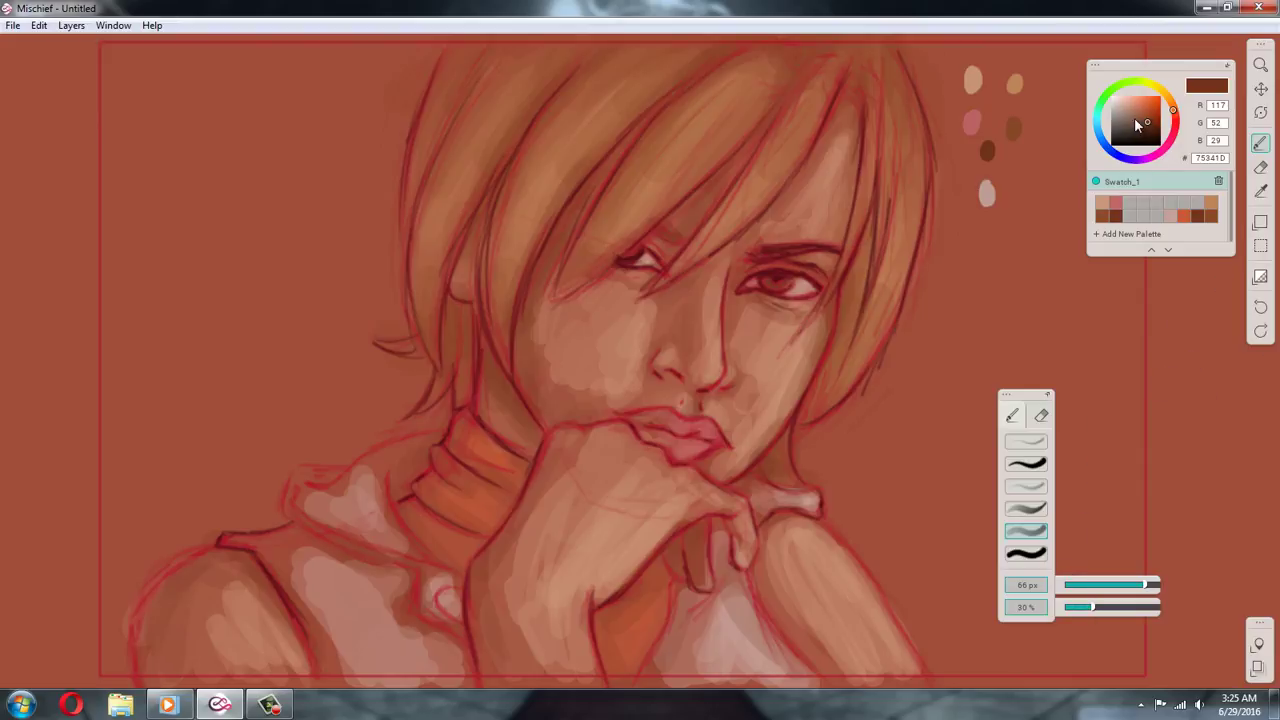
Place a dark blue 323756 test swatch beside the portrait at 66 px and 84% opacity
drag(1118, 164, 1113, 160)
drag(1138, 118, 1129, 120)
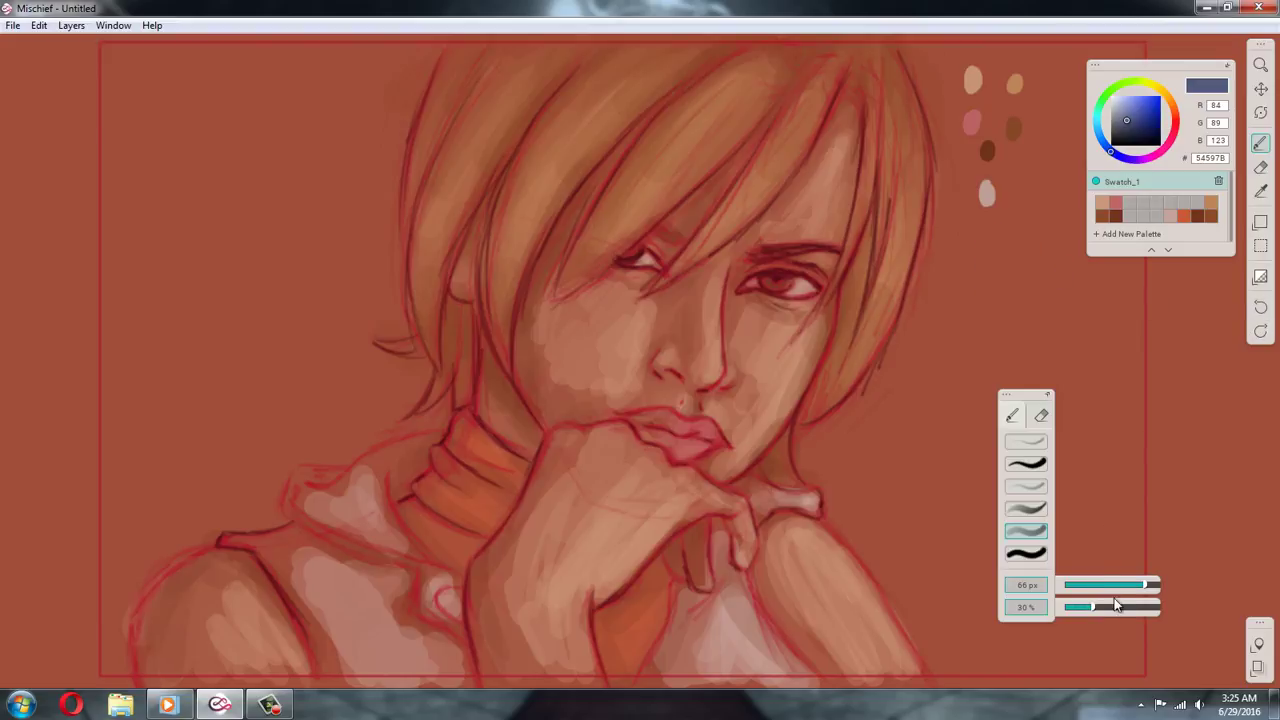
drag(1093, 607, 1159, 618)
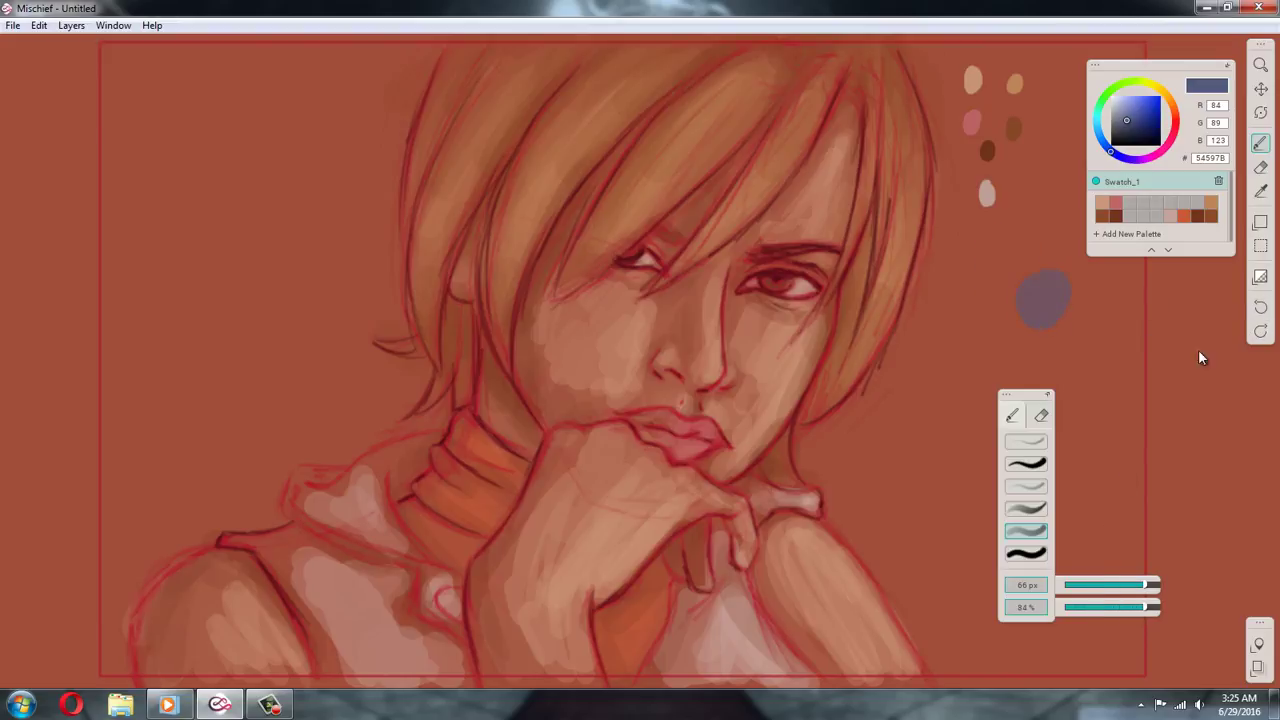
click(1260, 307)
click(1131, 127)
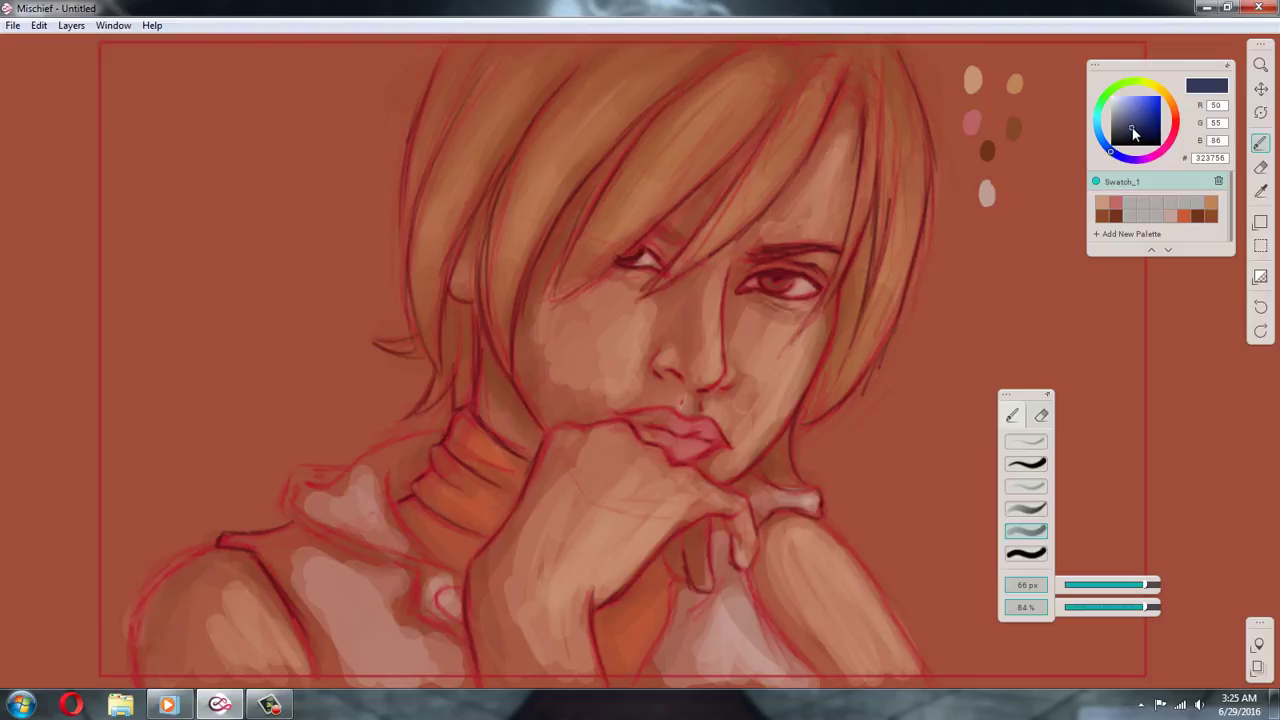
click(1011, 296)
Sample muted purple 5E3F4A from the swatch and shade the hair gaps, neck, clothing folds and shoulder at 13 px and 39% opacity
alt+click(1008, 300)
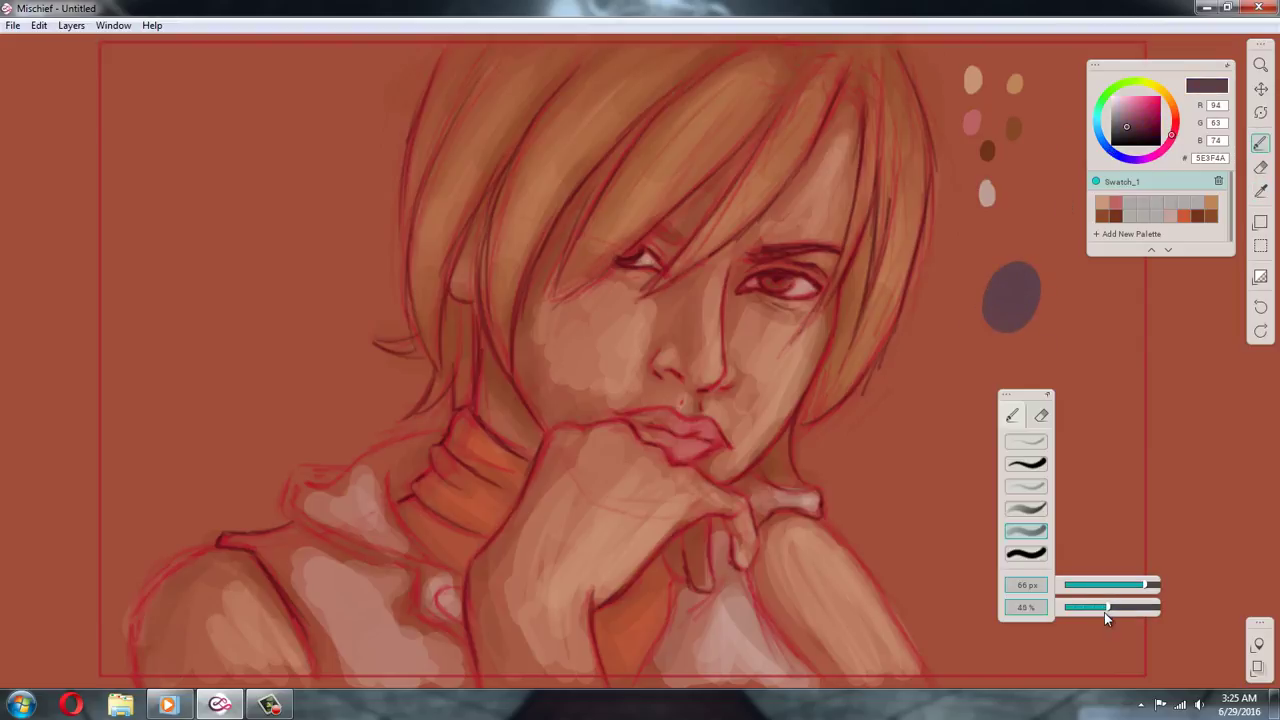
mouse_move(1104, 612)
mouse_down()
mouse_move(1140, 587)
mouse_move(1107, 588)
mouse_up()
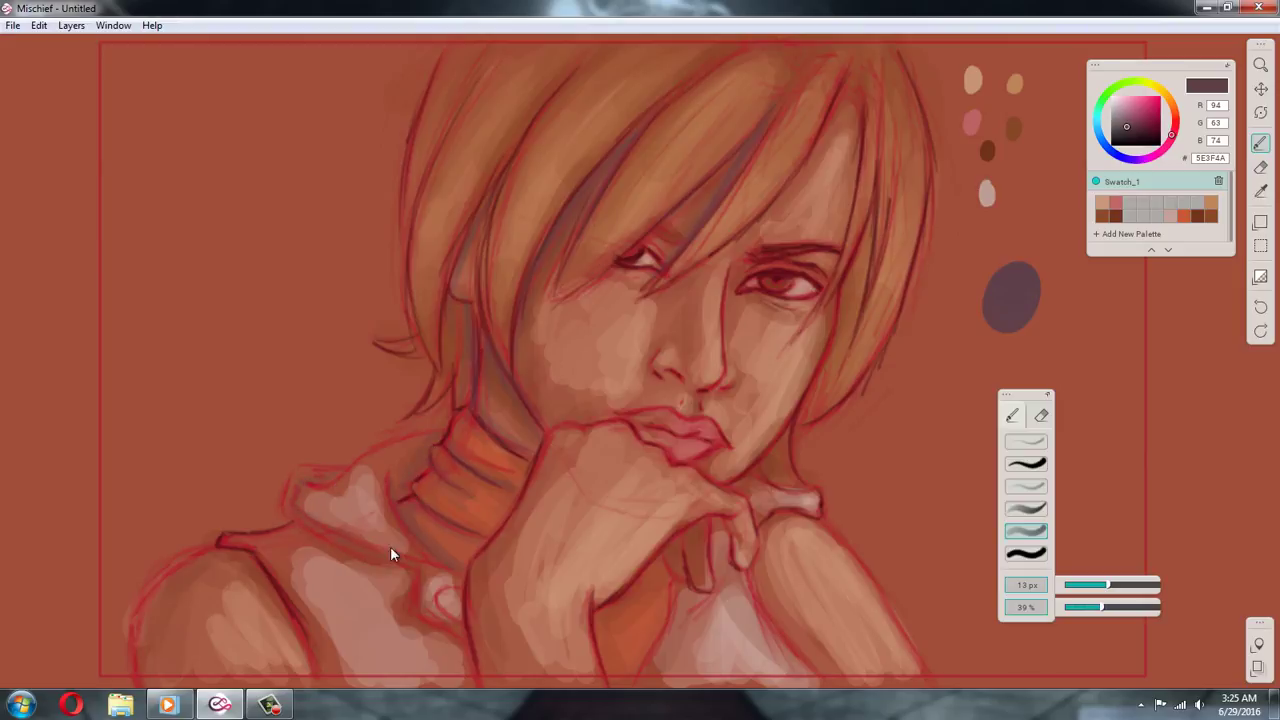
drag(322, 554, 413, 585)
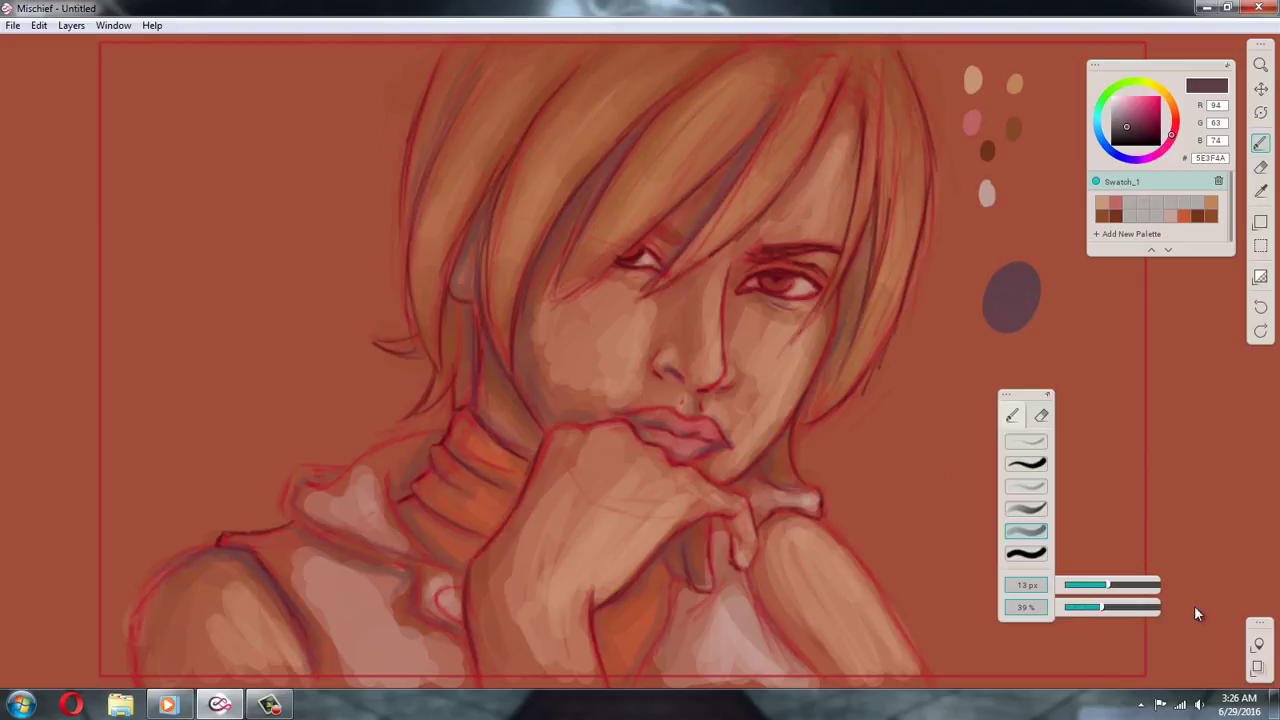
click(1258, 668)
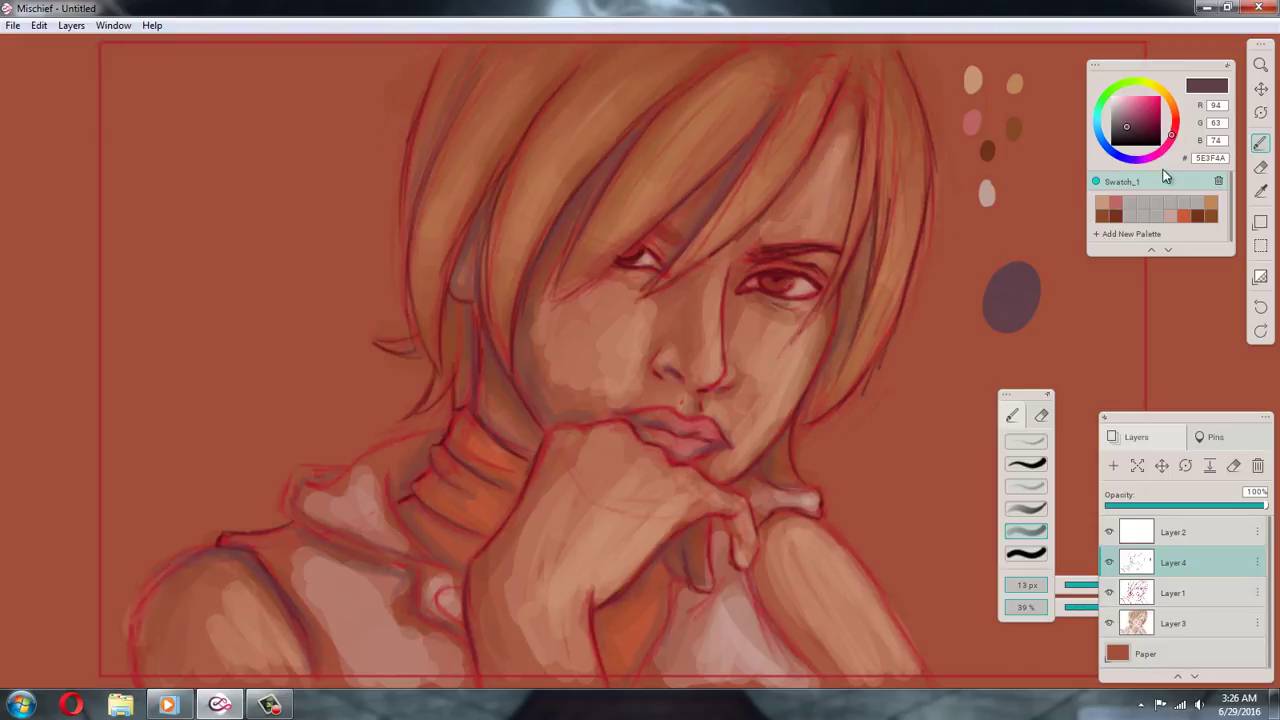
drag(1116, 102, 1108, 95)
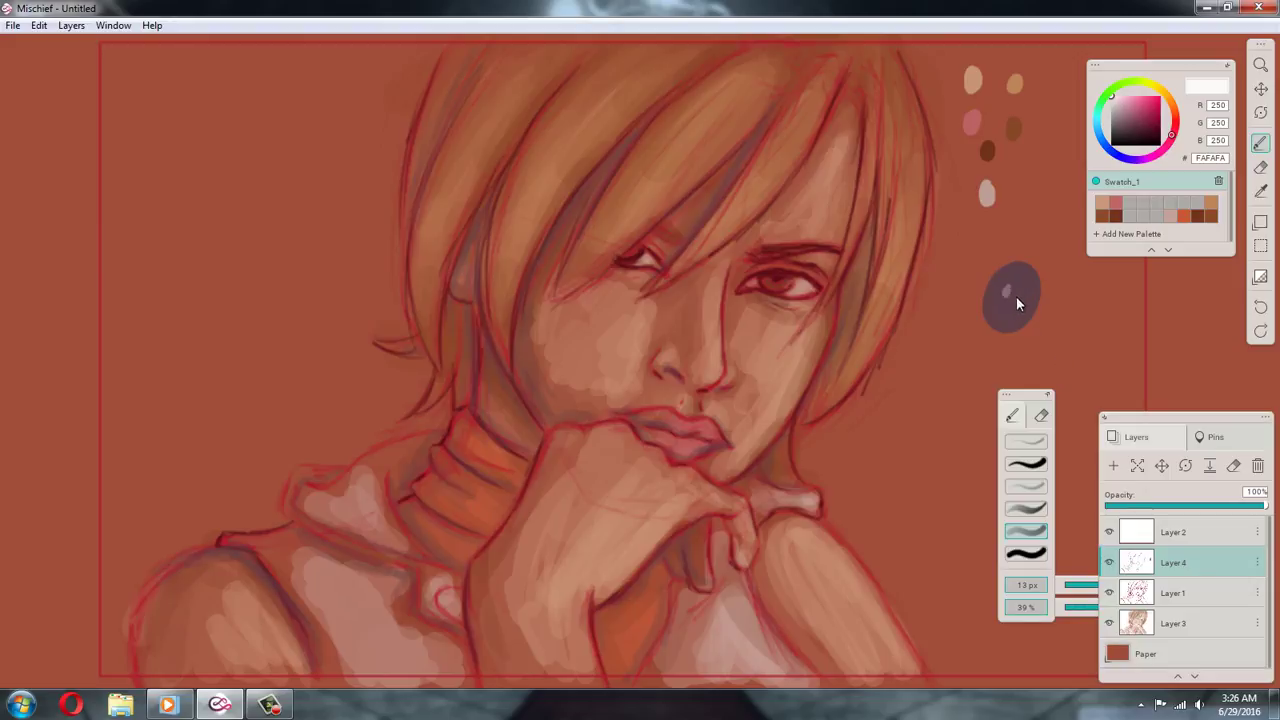
click(1260, 307)
Place a pale mint ADEFE1 test swatch above the purple one at 13 px and 75% opacity
drag(1017, 395, 915, 365)
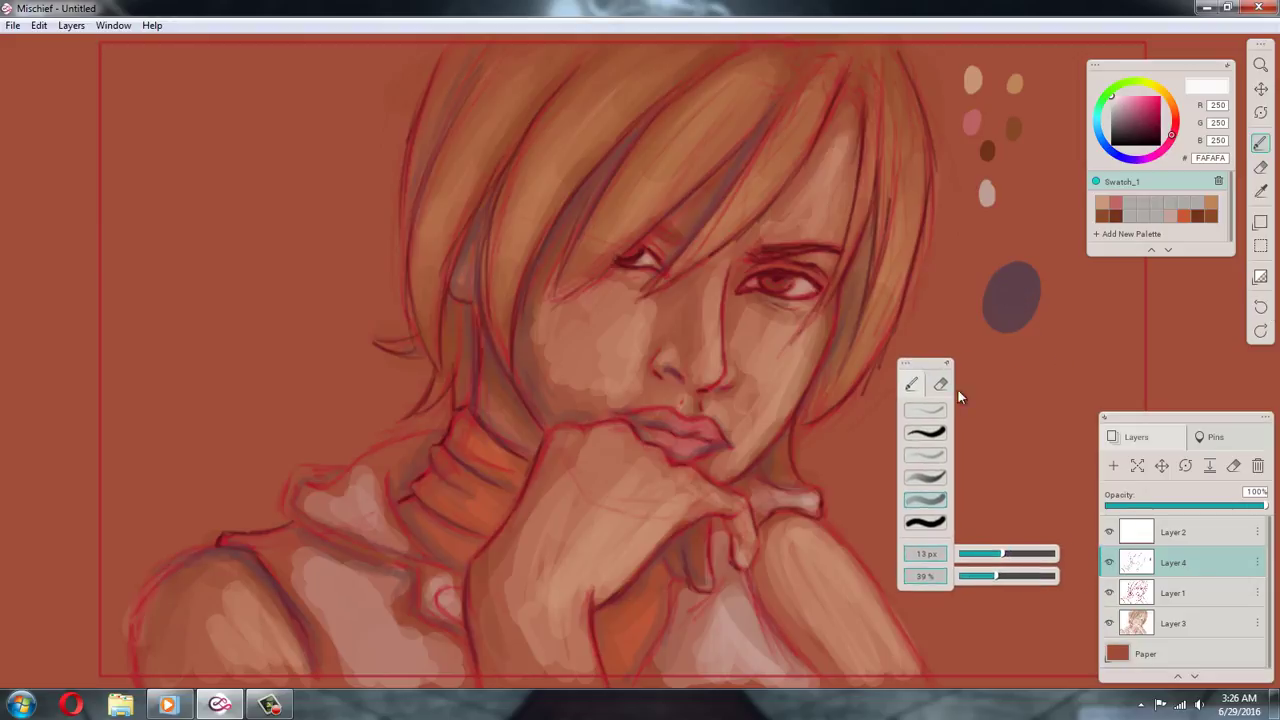
mouse_move(1100, 135)
mouse_down()
mouse_move(1096, 113)
mouse_move(1124, 98)
mouse_up()
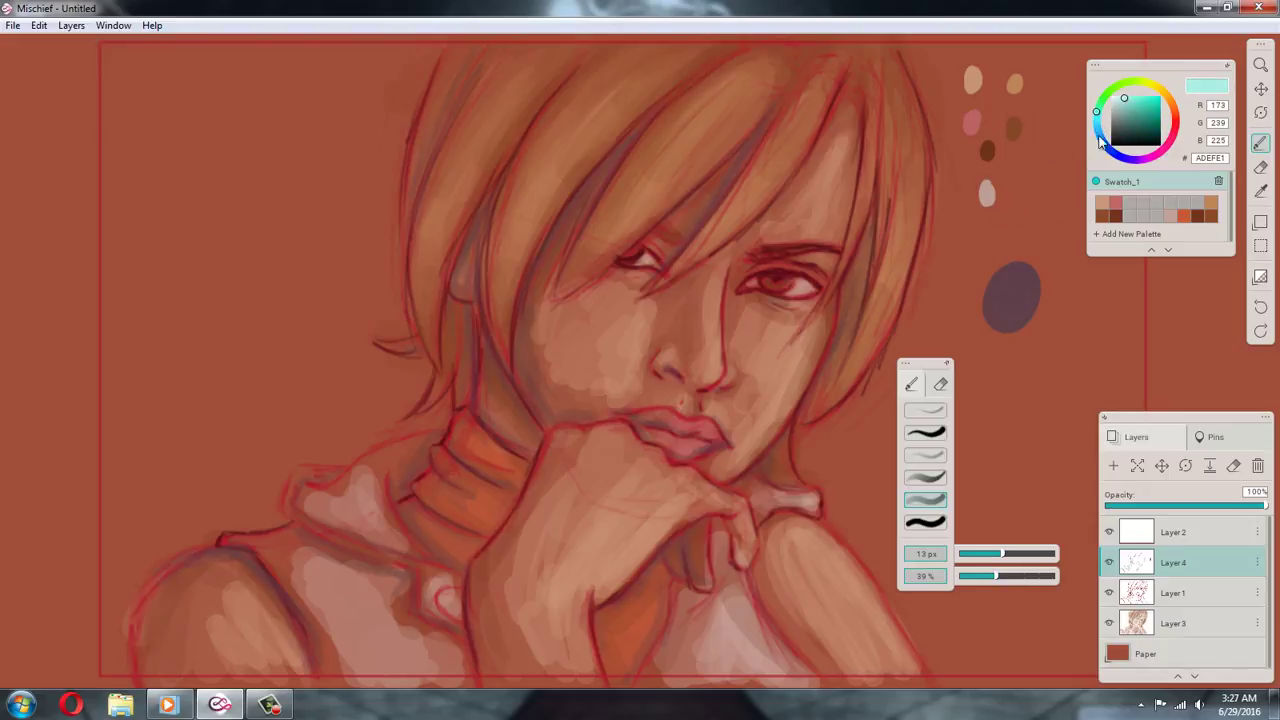
drag(1031, 215, 1030, 242)
key(ctrl+z)
click(1030, 576)
Sample grey-green A6A695 from the mint swatch and paint rim highlights along the nose, cheek edge, lips, knuckles, arm and hair strands
alt+click(1040, 218)
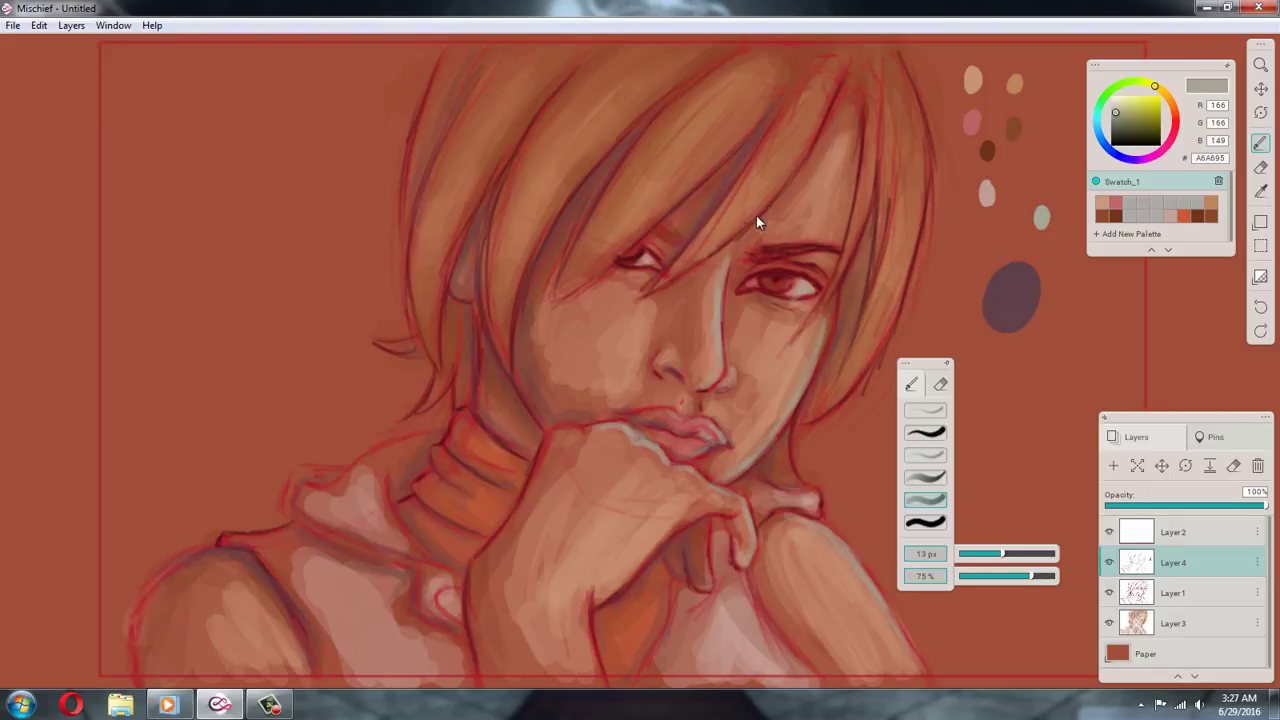
mouse_move(797, 158)
mouse_down()
mouse_move(827, 90)
mouse_move(784, 180)
mouse_move(732, 238)
mouse_move(873, 128)
mouse_move(851, 265)
mouse_up()
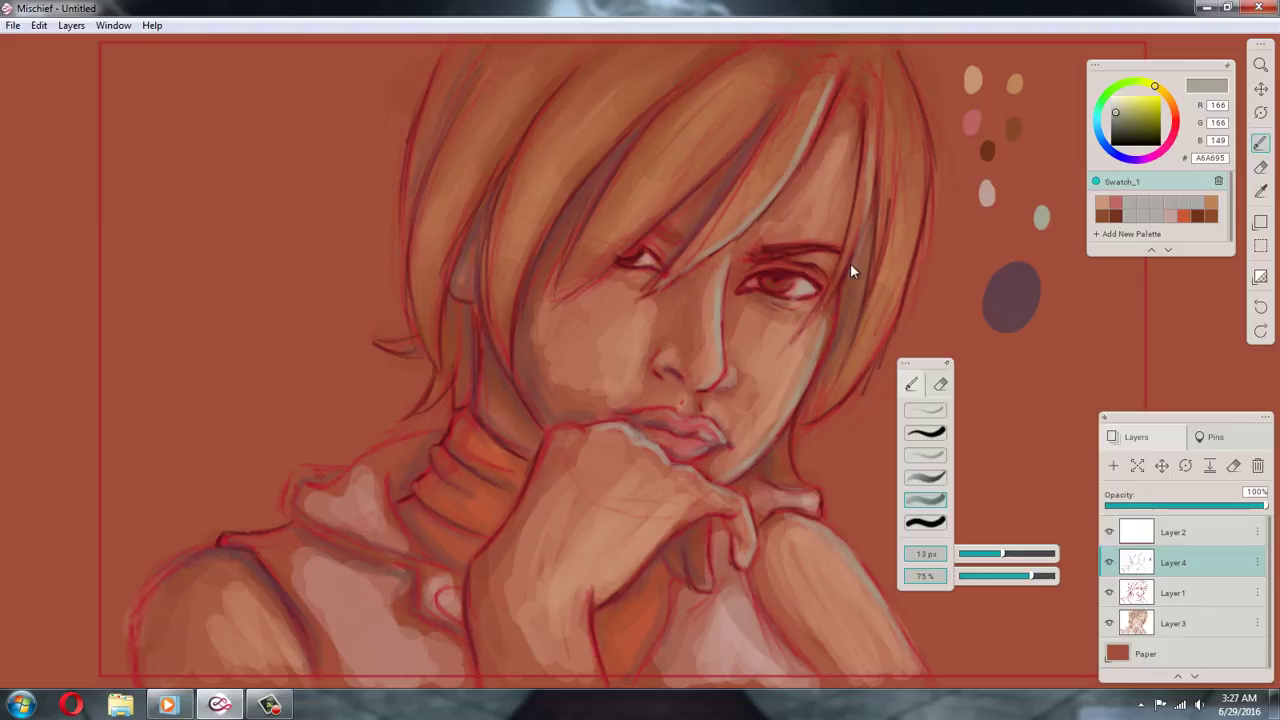
drag(873, 185, 840, 274)
drag(882, 338, 917, 197)
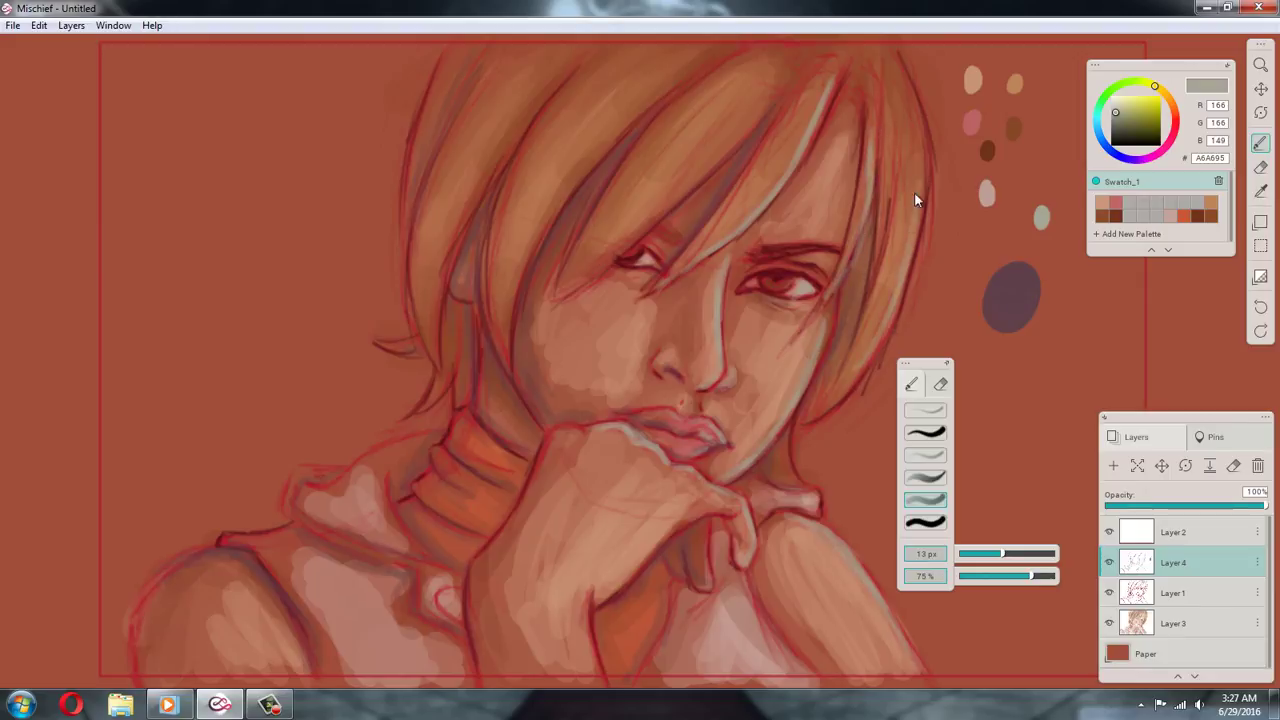
mouse_move(766, 100)
mouse_down()
mouse_move(708, 183)
mouse_move(729, 155)
mouse_move(574, 289)
mouse_up()
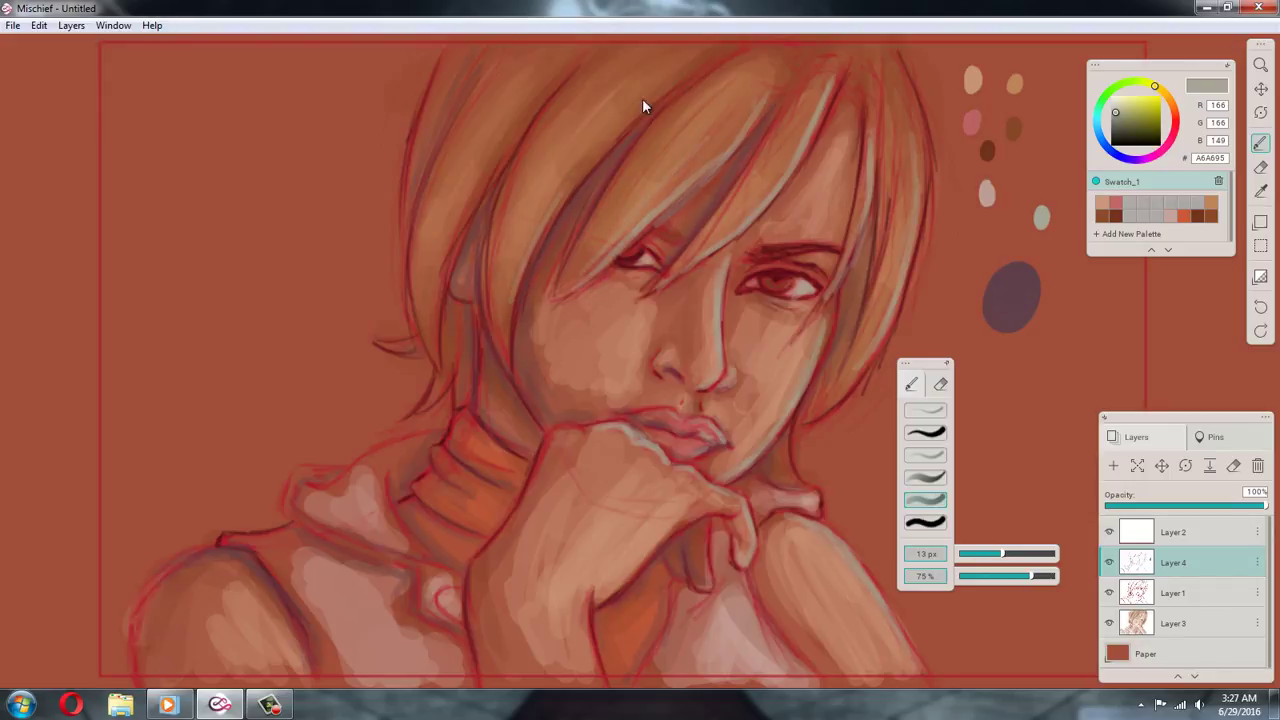
drag(640, 110, 562, 194)
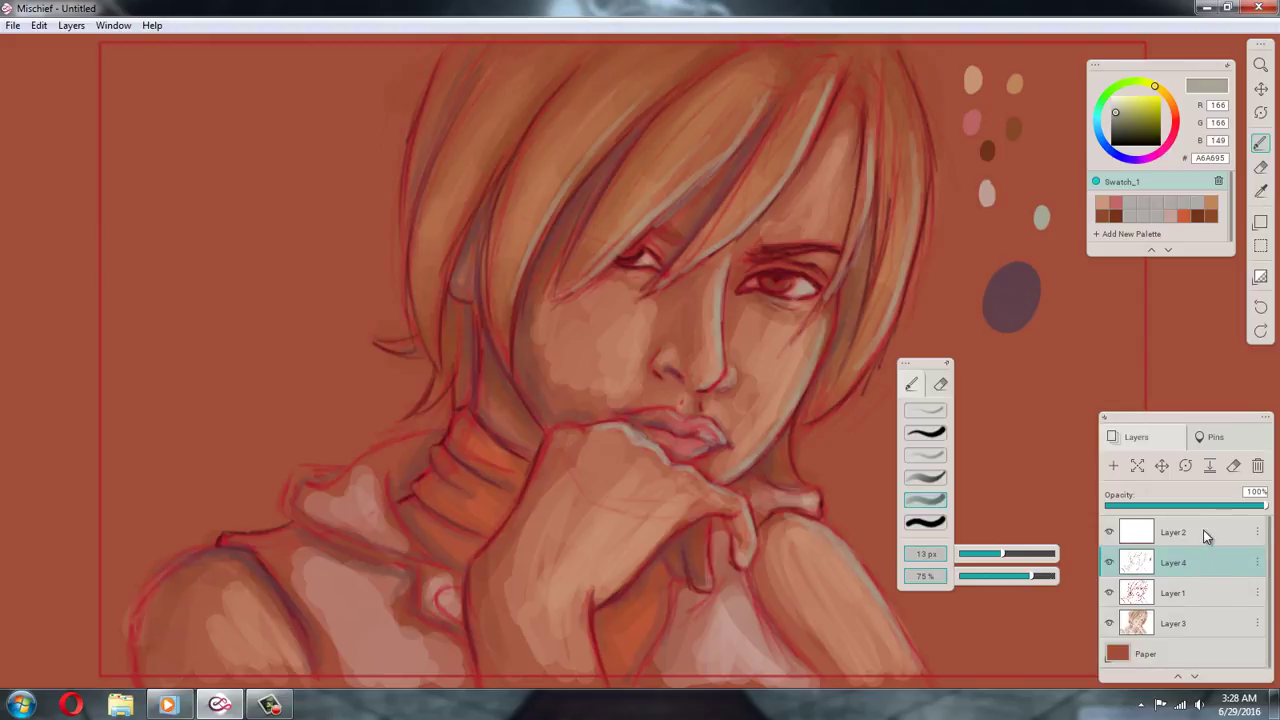
Add a new layer above the highlight layer and move the brush settings clear of the portrait
click(1113, 466)
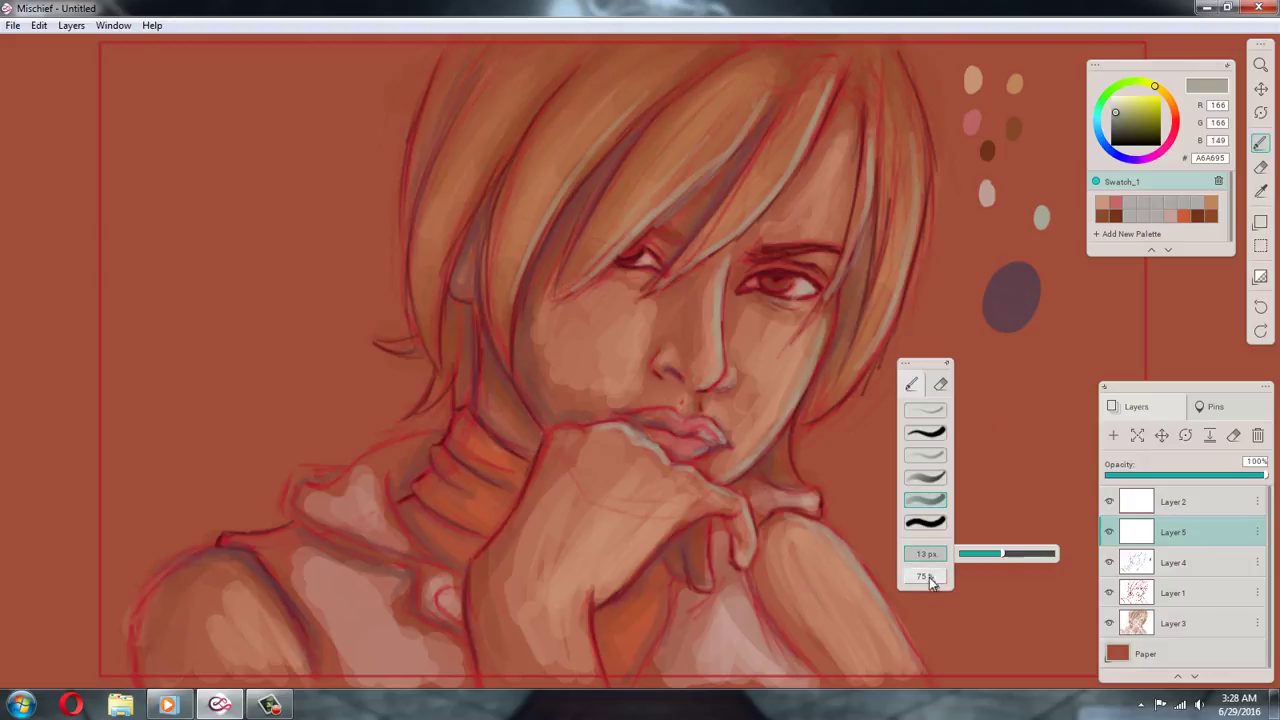
click(1104, 391)
drag(940, 366, 1152, 366)
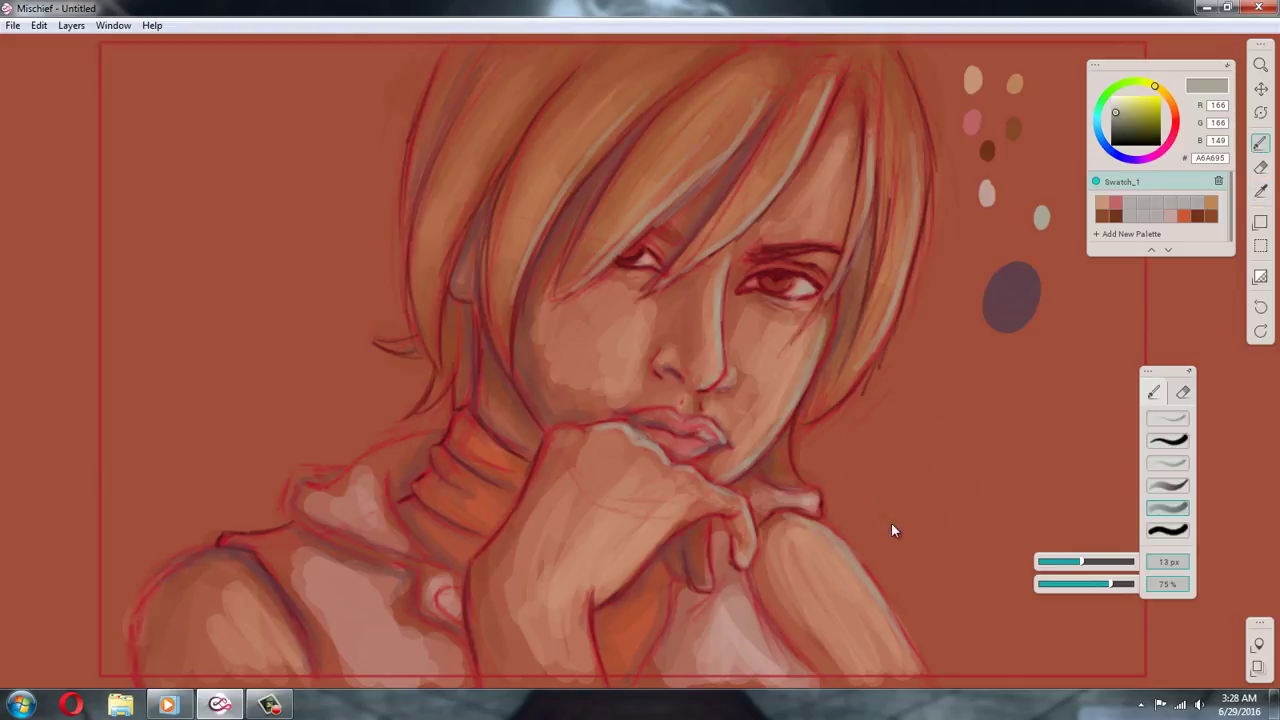
mouse_move(892, 524)
mouse_down()
mouse_move(930, 524)
mouse_move(928, 540)
mouse_up()
click(1260, 307)
drag(1112, 586, 1116, 590)
key(i)
click(868, 578)
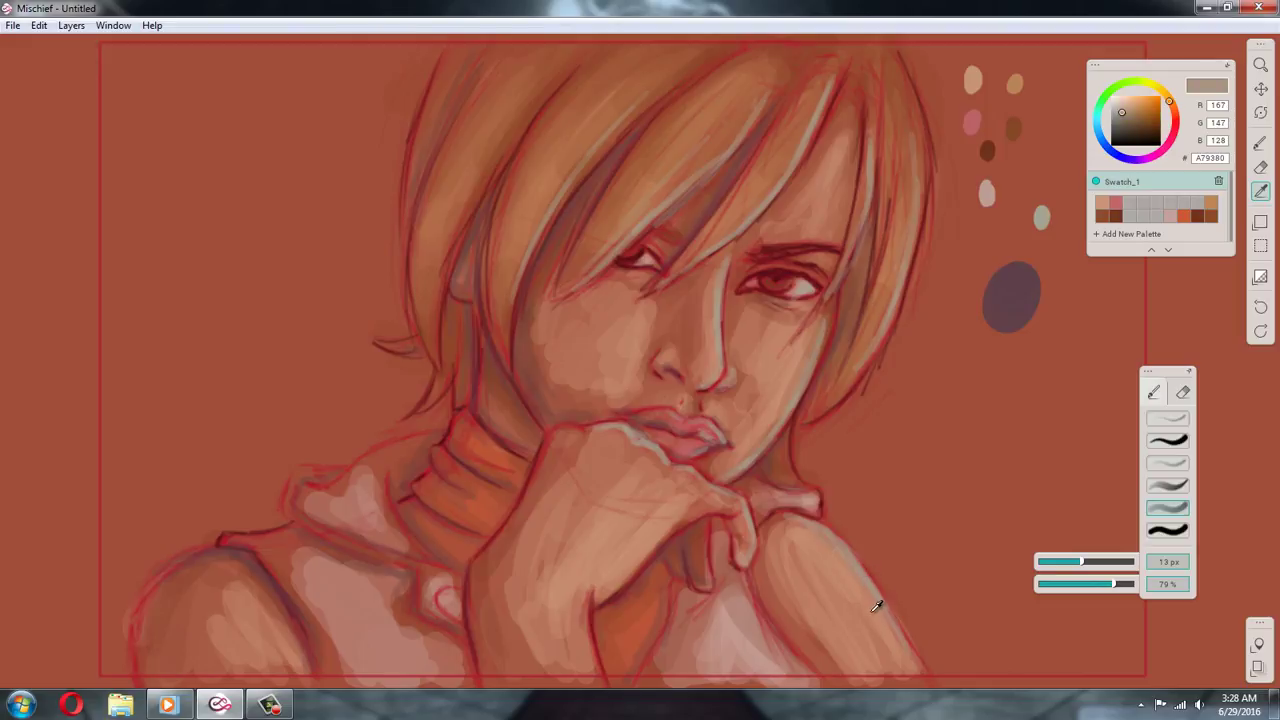
key(b)
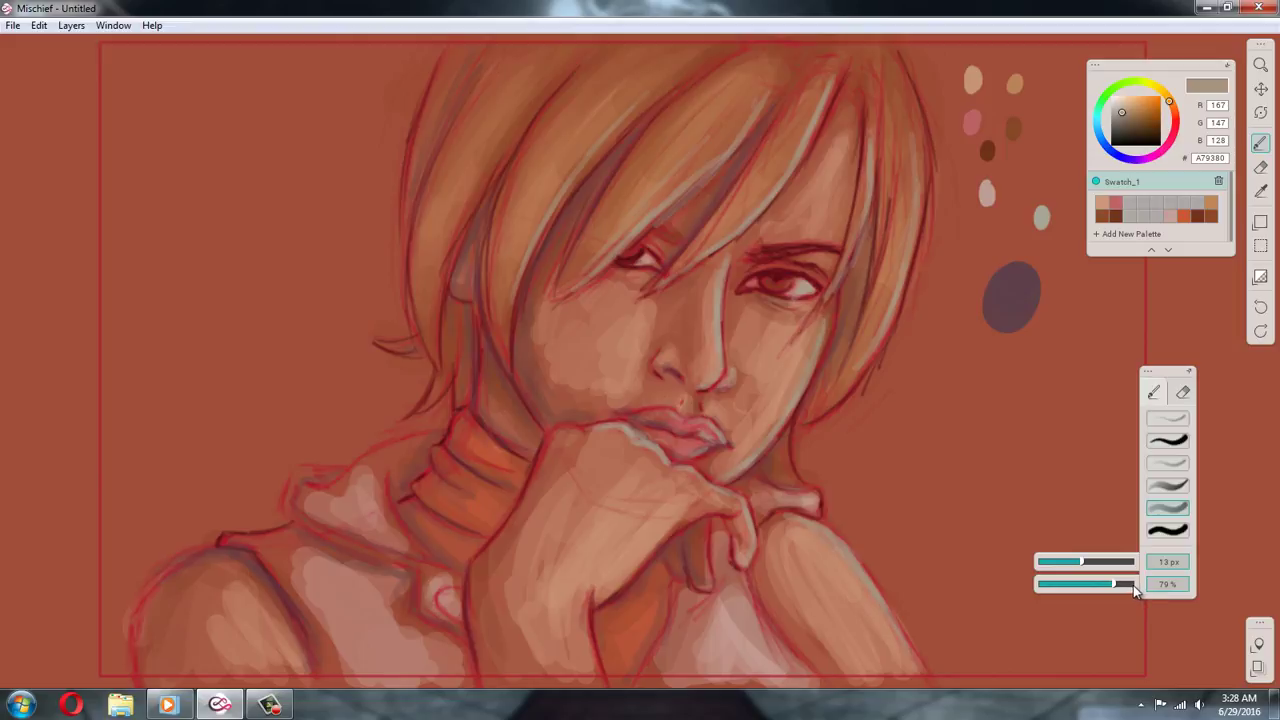
Make Layer 3, which holds the base colours, the active layer
click(1258, 668)
click(1185, 570)
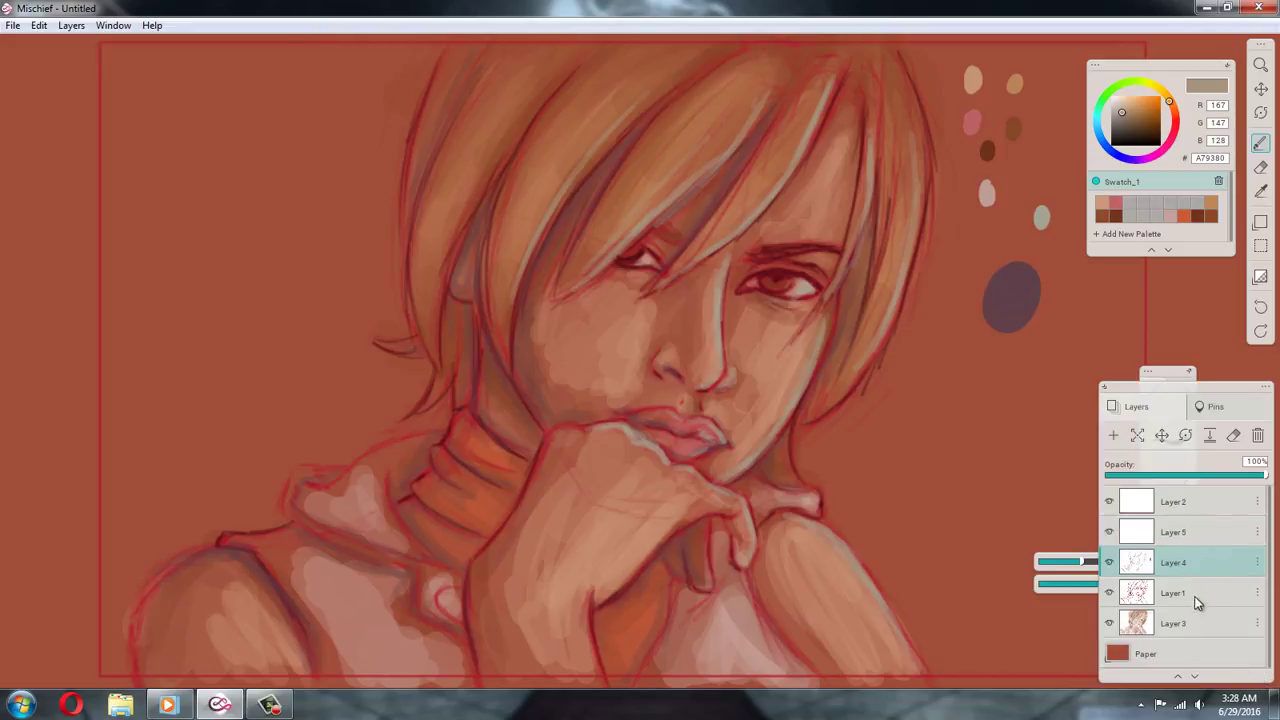
click(1197, 600)
click(1202, 623)
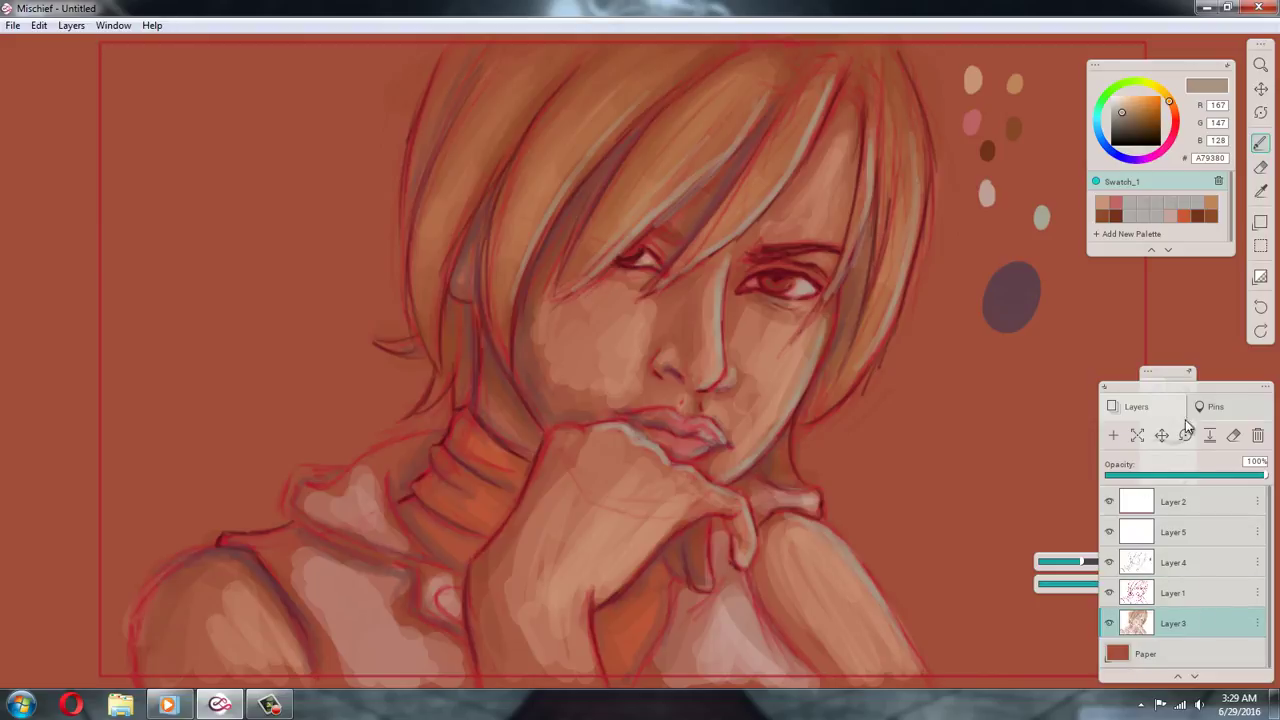
Mix dark crimson 771723 and set the brush to 55 px at 50% opacity
click(1129, 215)
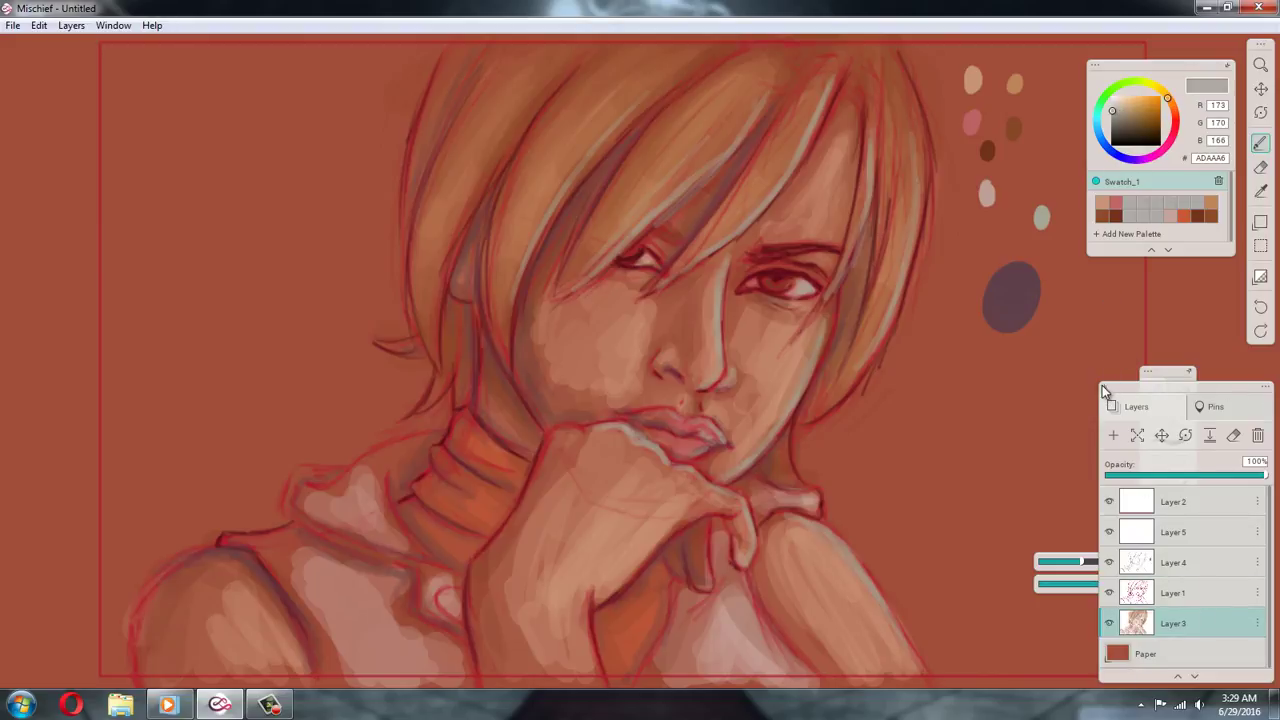
click(1157, 114)
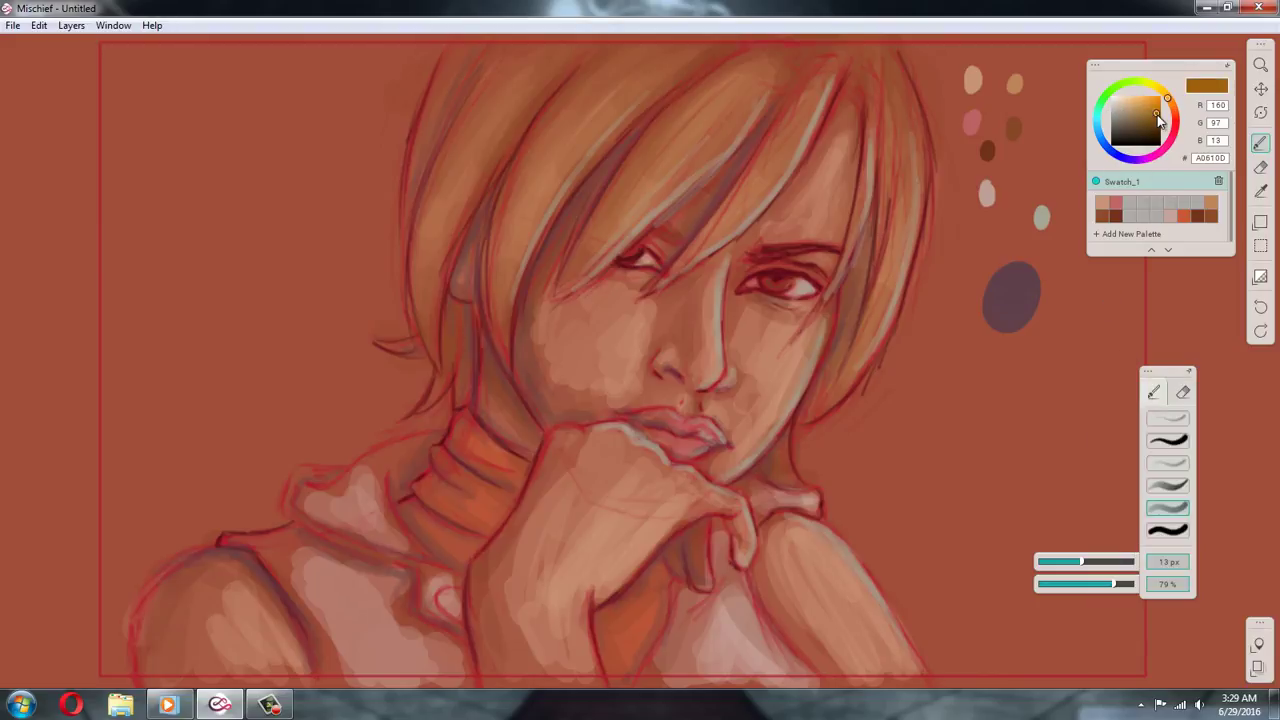
drag(1160, 118, 1158, 125)
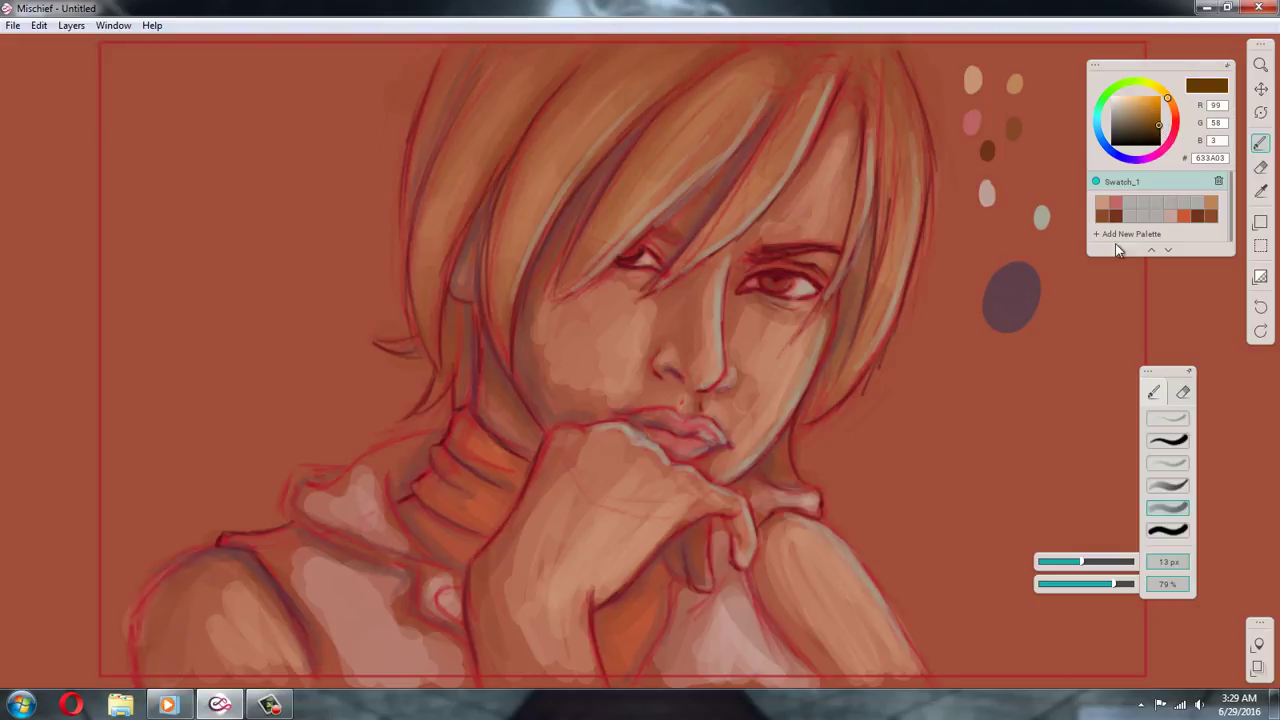
click(1175, 126)
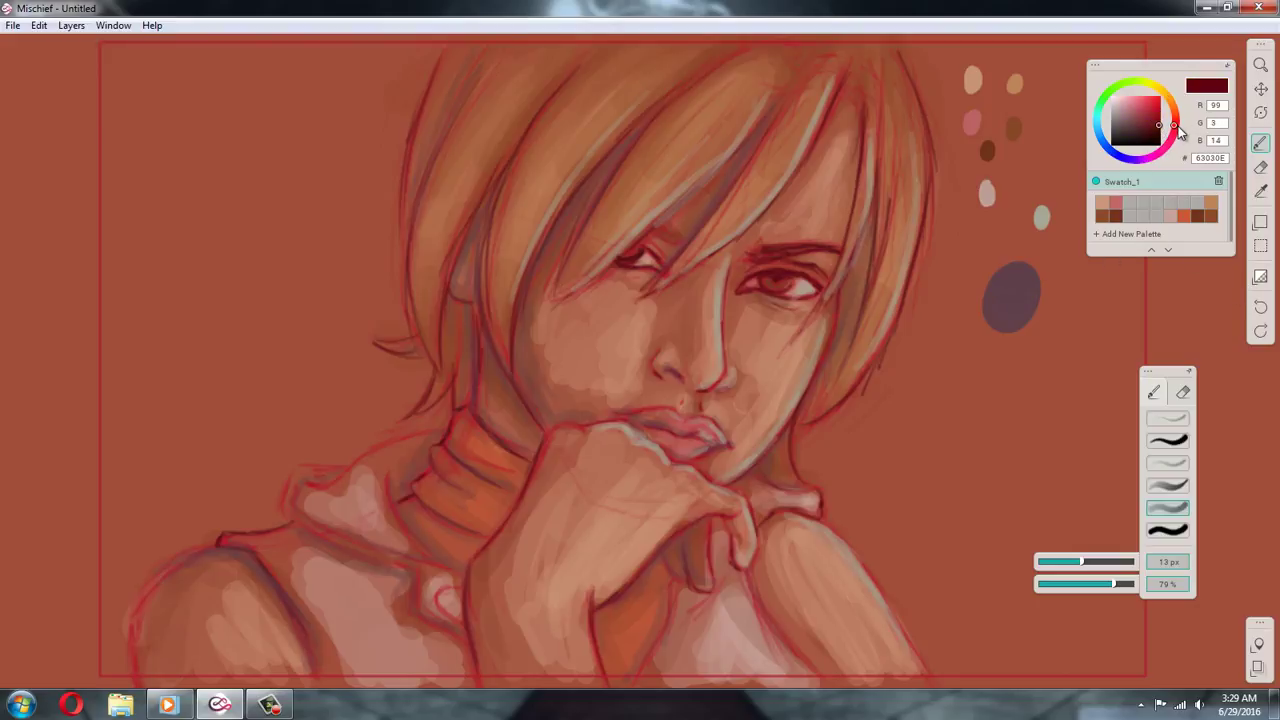
click(1150, 121)
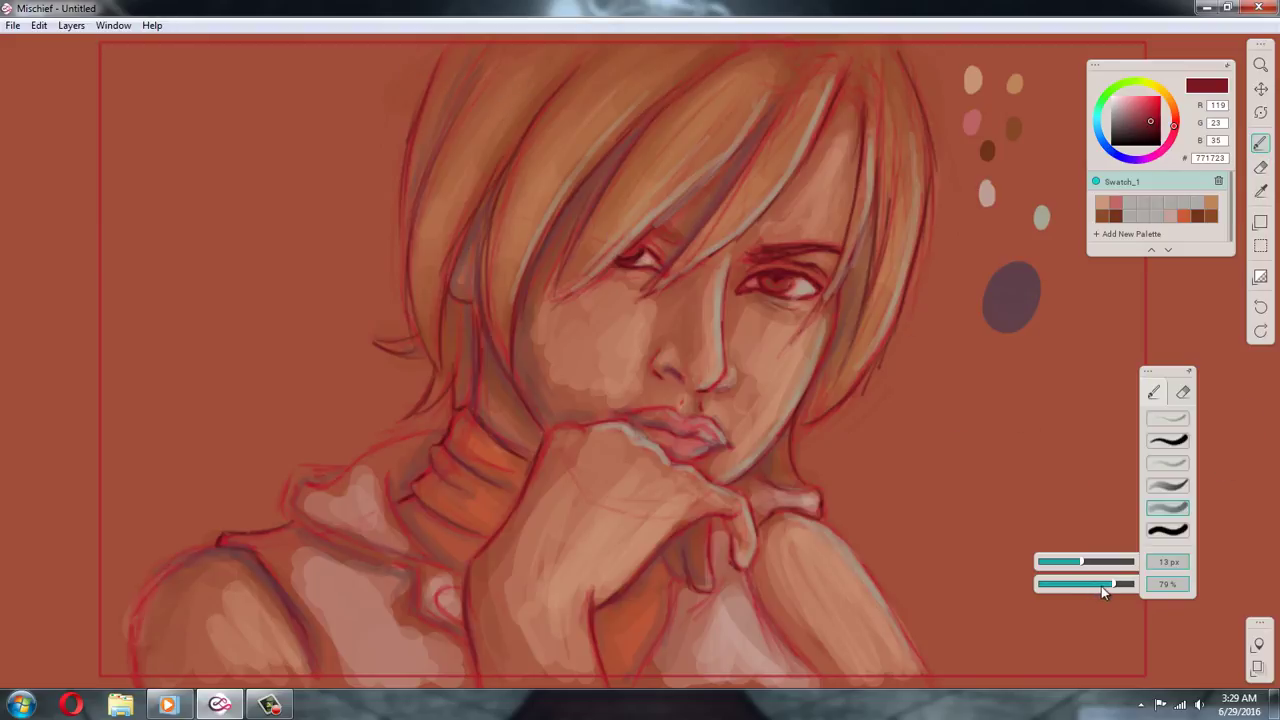
drag(1101, 586, 1074, 586)
click(1115, 561)
Paint a crimson background shadow around the back of the hair, its flicked-out tip, the collar and the shoulder, building it up with overlapping strokes
mouse_move(401, 64)
mouse_down()
mouse_move(397, 155)
mouse_move(435, 29)
mouse_move(394, 229)
mouse_up()
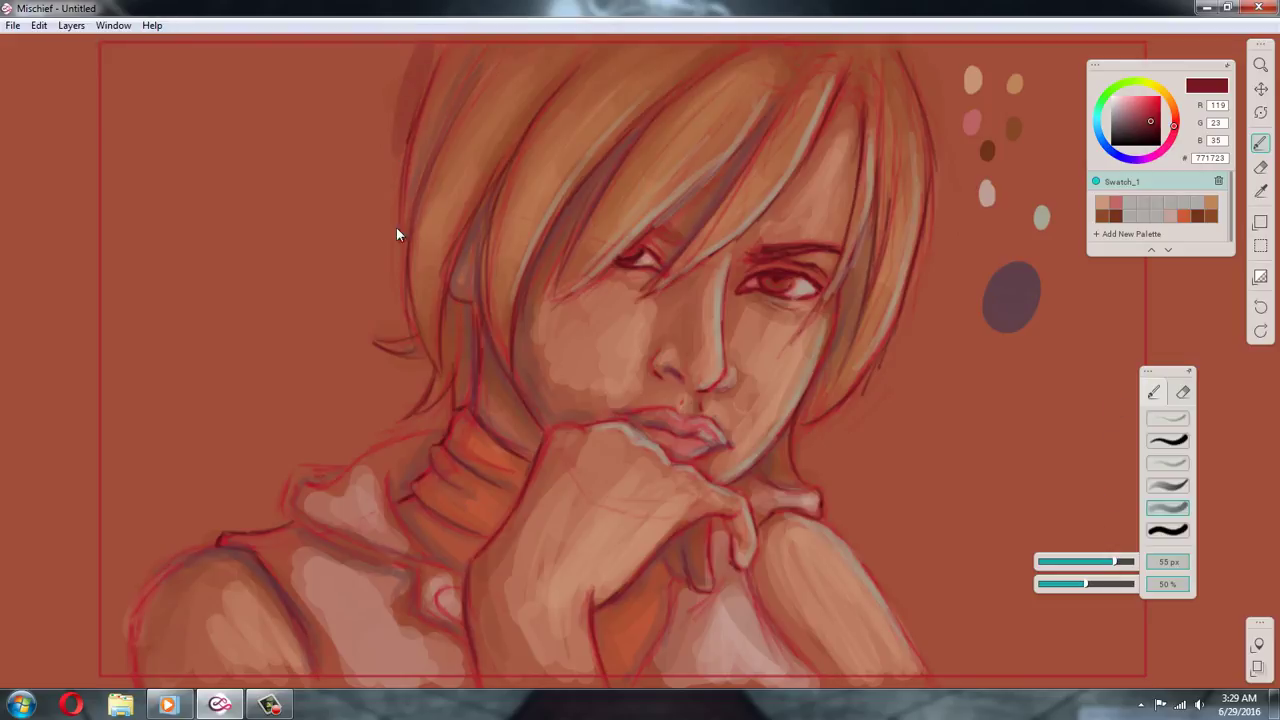
drag(410, 64, 400, 302)
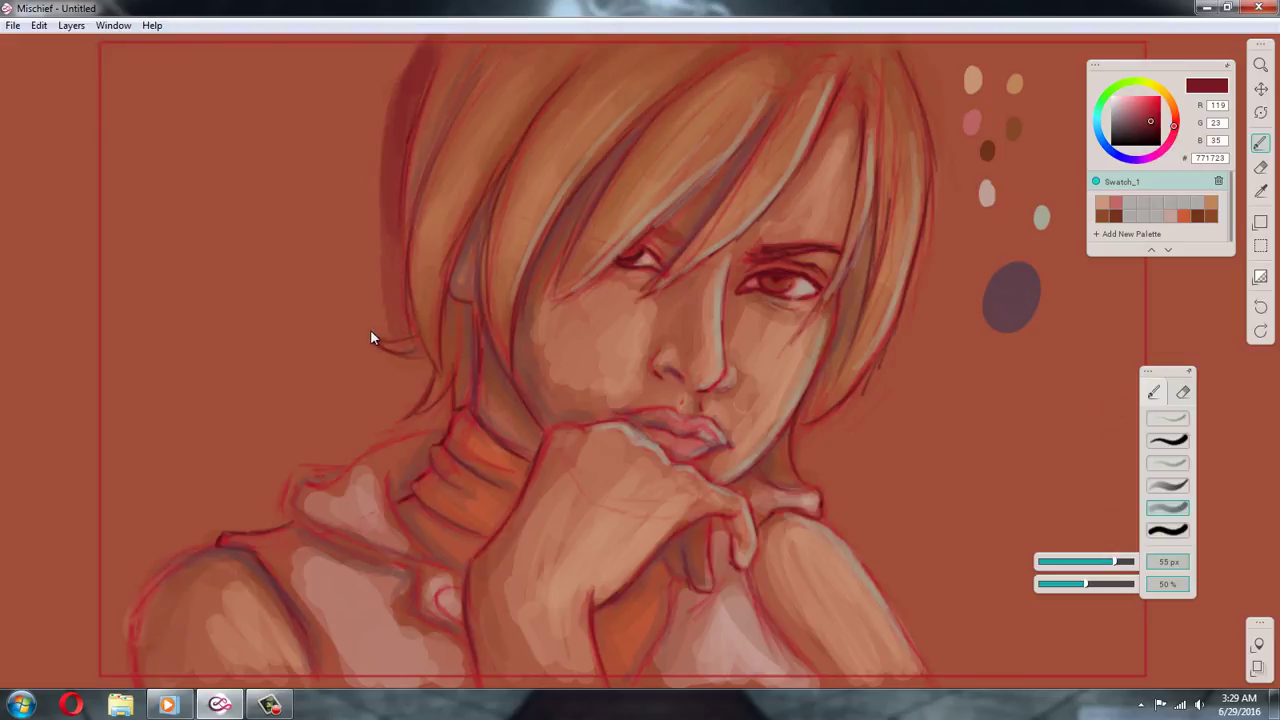
drag(375, 240, 386, 160)
drag(384, 92, 389, 284)
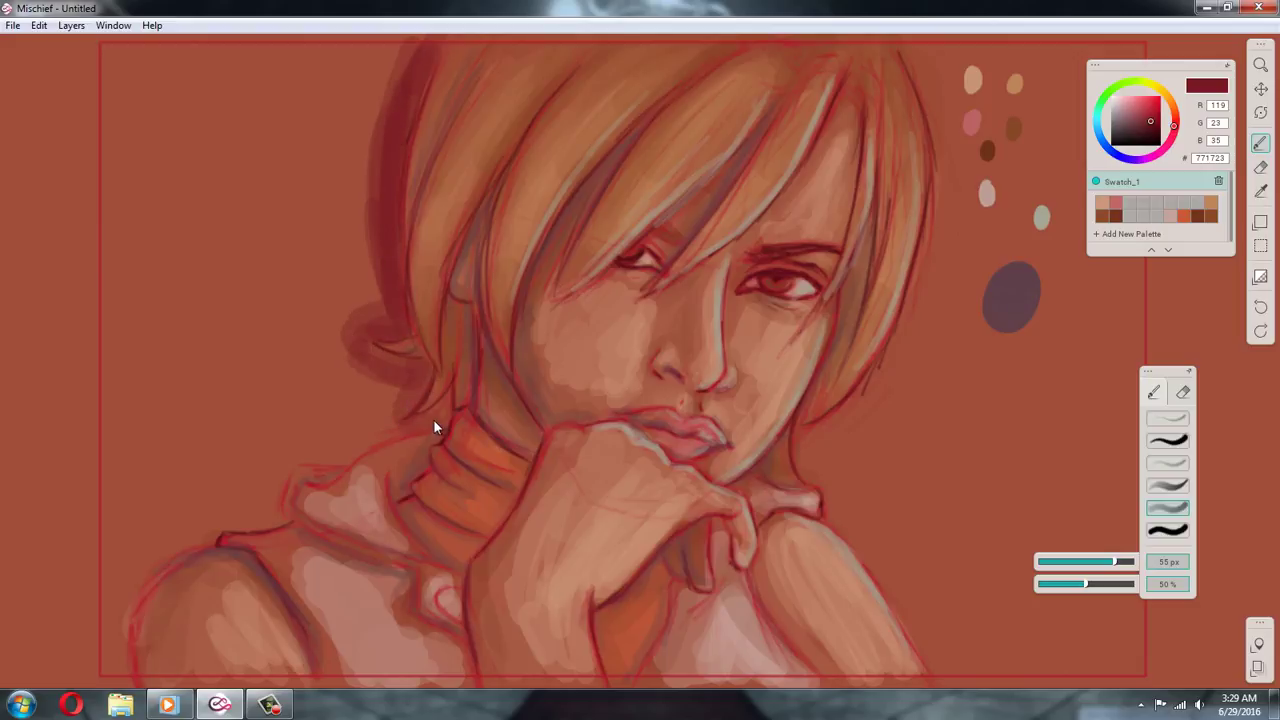
drag(381, 443, 334, 458)
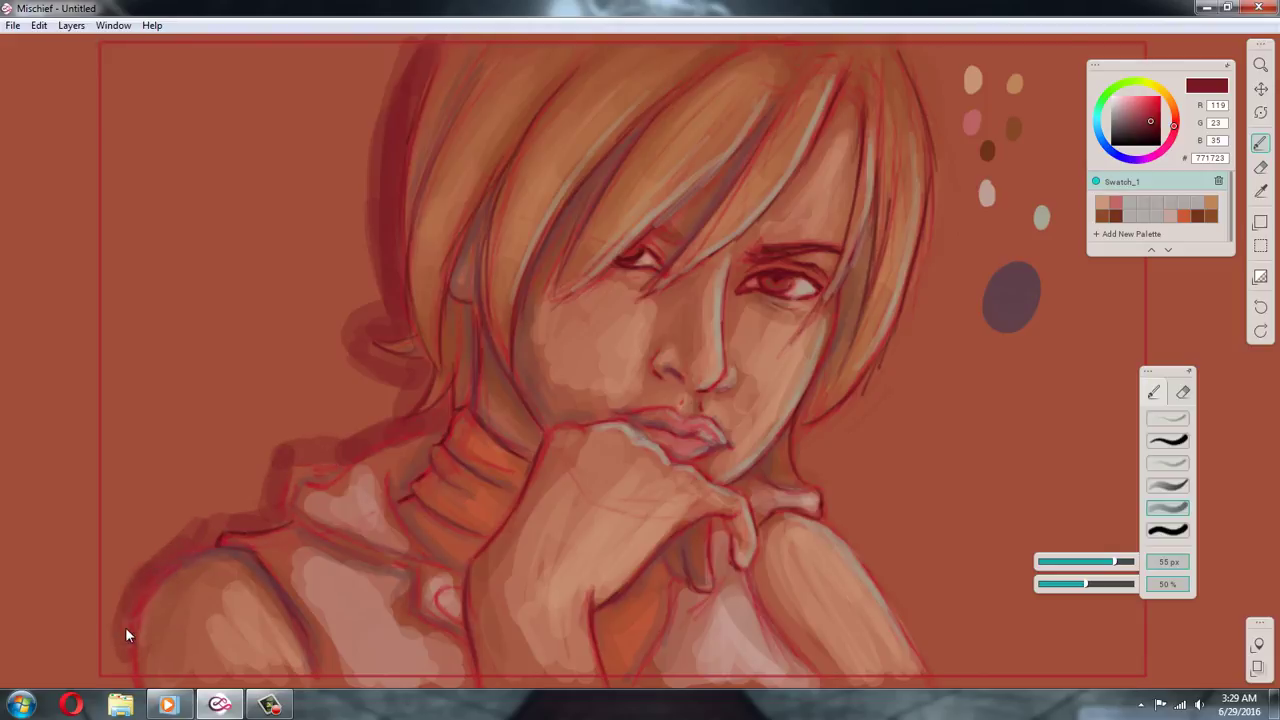
mouse_move(117, 632)
mouse_down()
mouse_move(124, 575)
mouse_move(122, 667)
mouse_move(184, 517)
mouse_move(131, 568)
mouse_move(266, 487)
mouse_up()
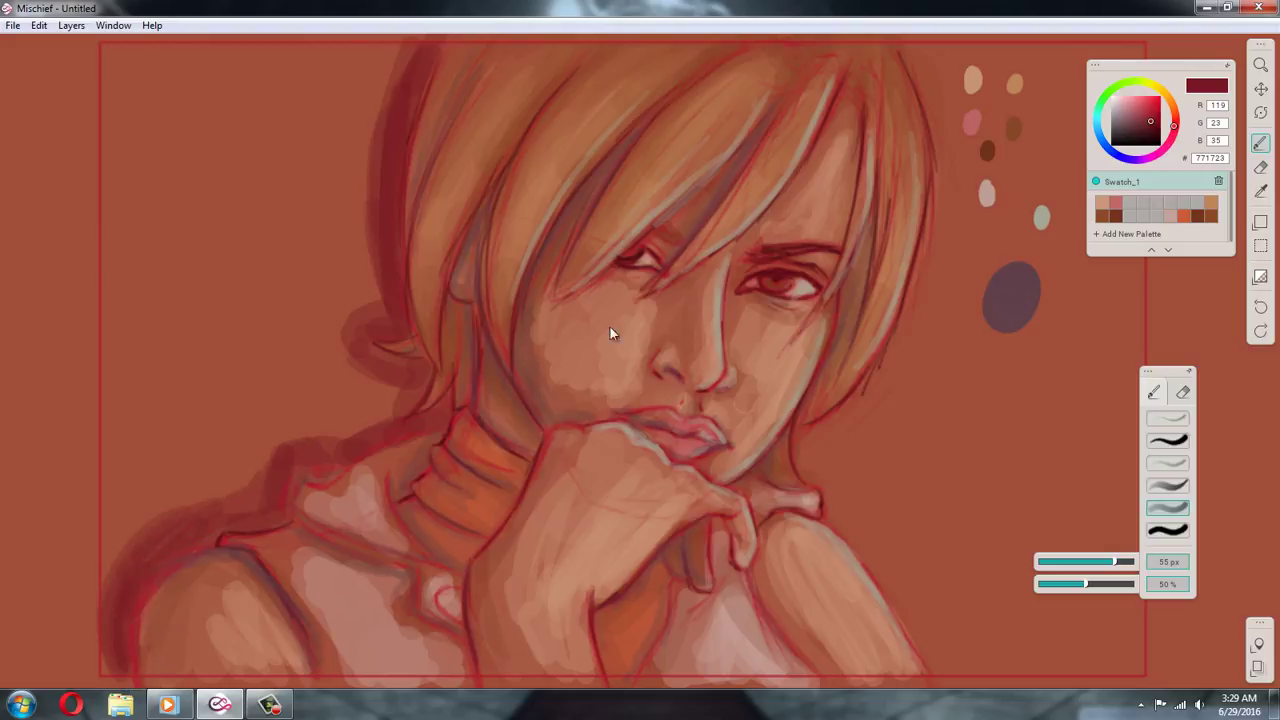
click(1260, 307)
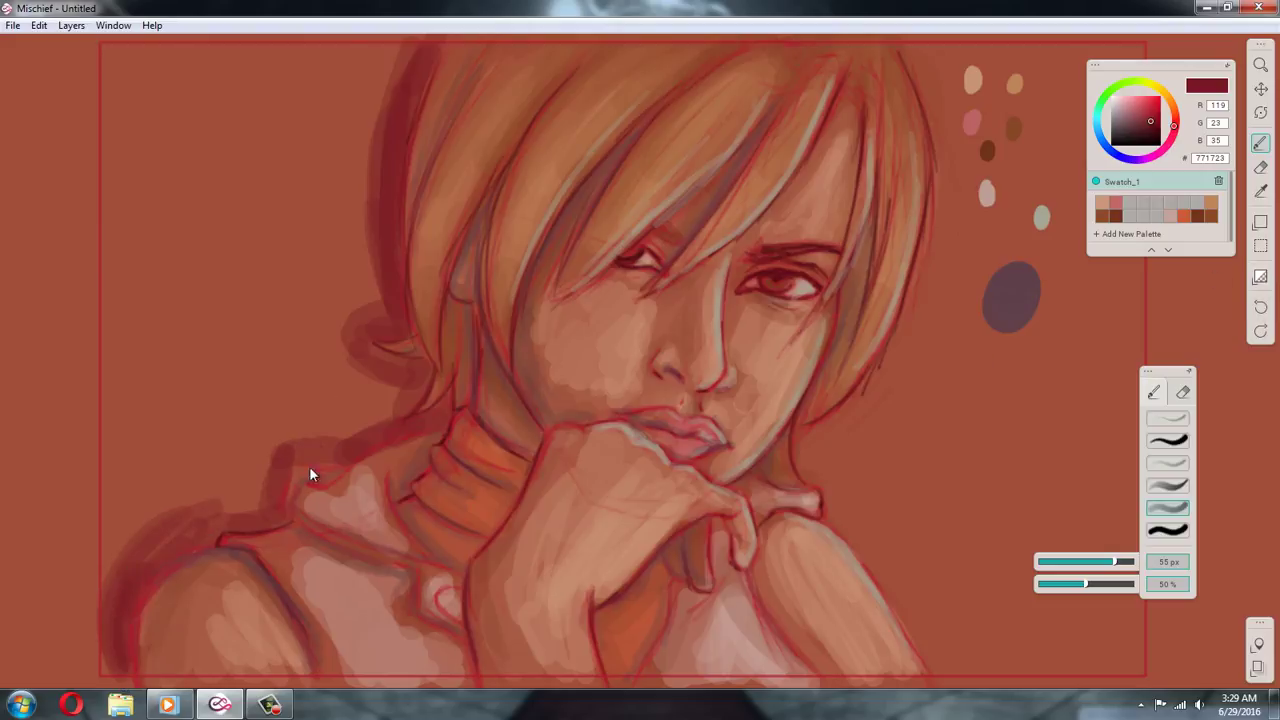
drag(265, 493, 164, 536)
drag(244, 497, 326, 426)
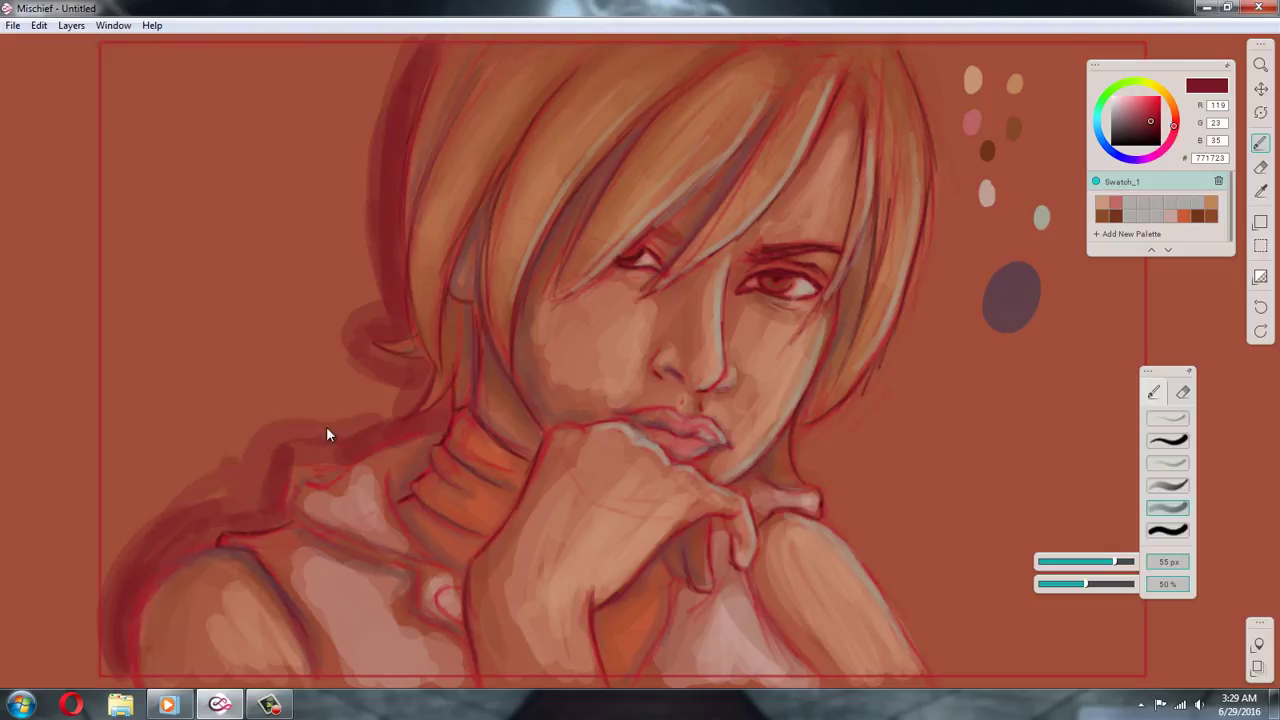
mouse_move(369, 217)
mouse_down()
mouse_move(373, 249)
mouse_move(396, 80)
mouse_up()
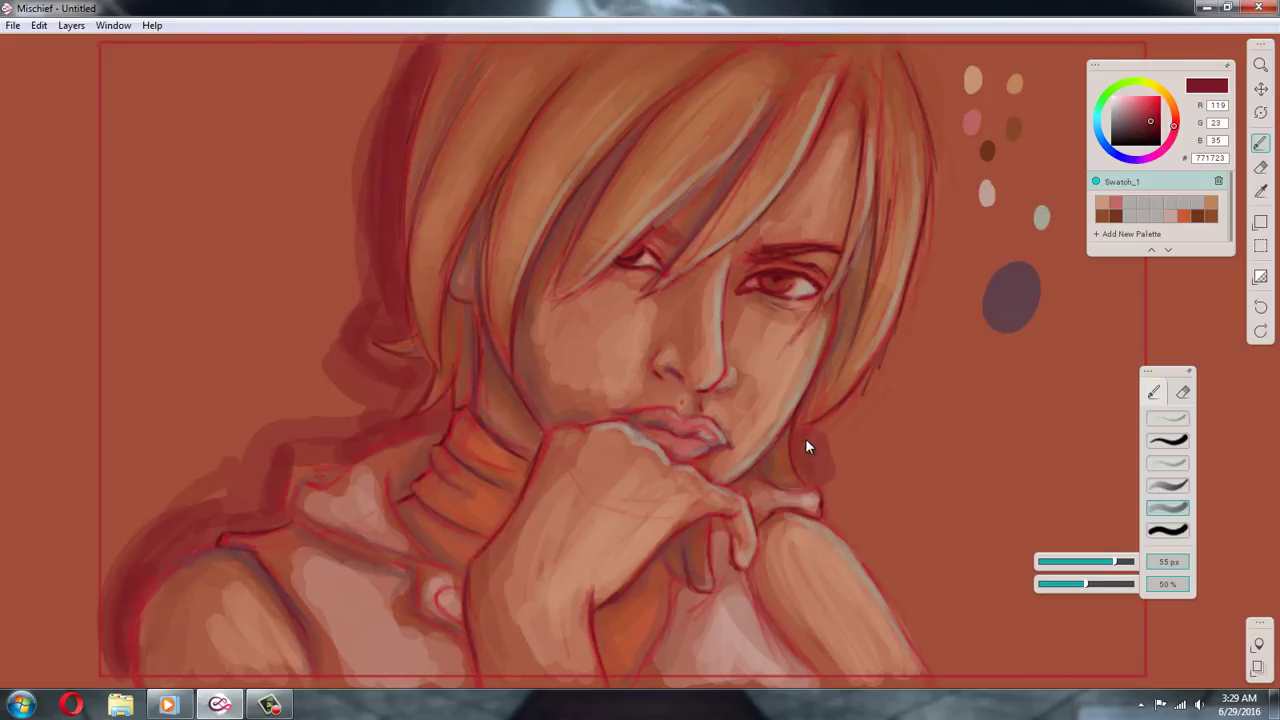
Continue the crimson shadow around the opposite side of the hair, past the neck and down the outer edge of the arm
mouse_move(805, 438)
mouse_down()
mouse_move(922, 317)
mouse_move(885, 376)
mouse_move(930, 267)
mouse_move(930, 153)
mouse_move(923, 262)
mouse_move(944, 176)
mouse_move(919, 55)
mouse_move(948, 155)
mouse_move(907, 57)
mouse_move(950, 224)
mouse_up()
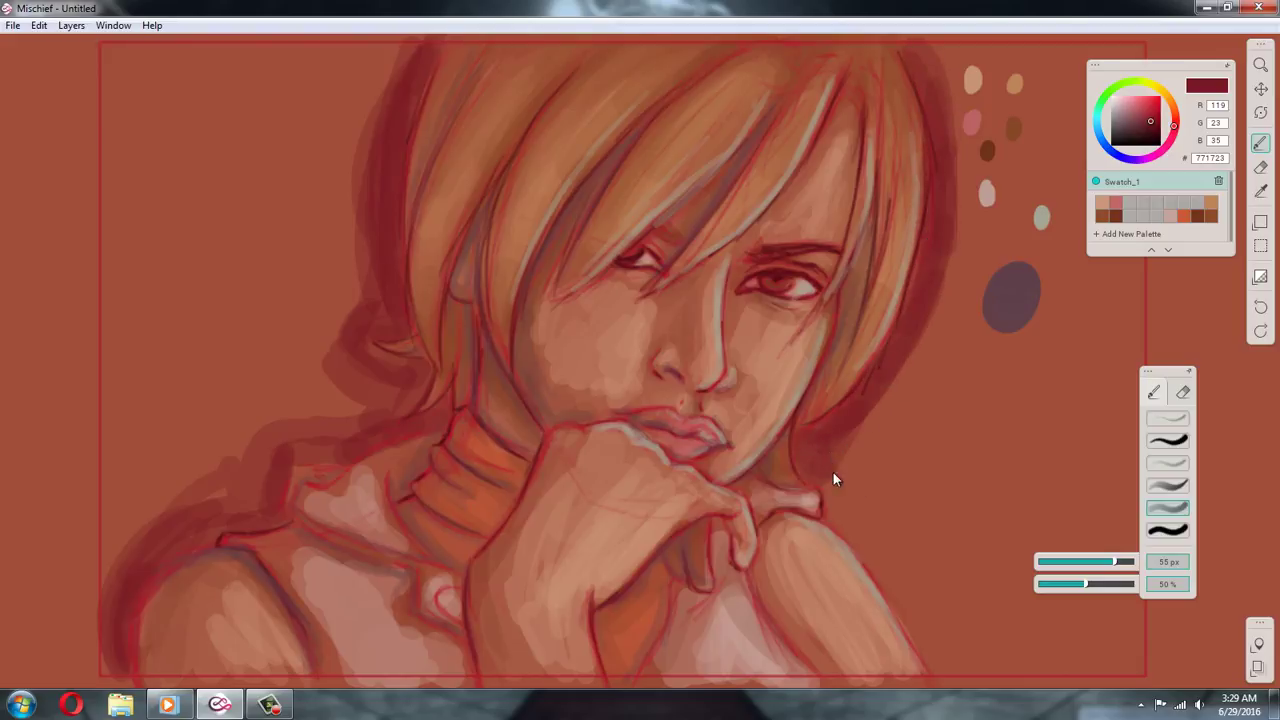
mouse_move(833, 477)
mouse_down()
mouse_move(838, 517)
mouse_move(946, 669)
mouse_move(860, 531)
mouse_move(873, 521)
mouse_move(841, 493)
mouse_up()
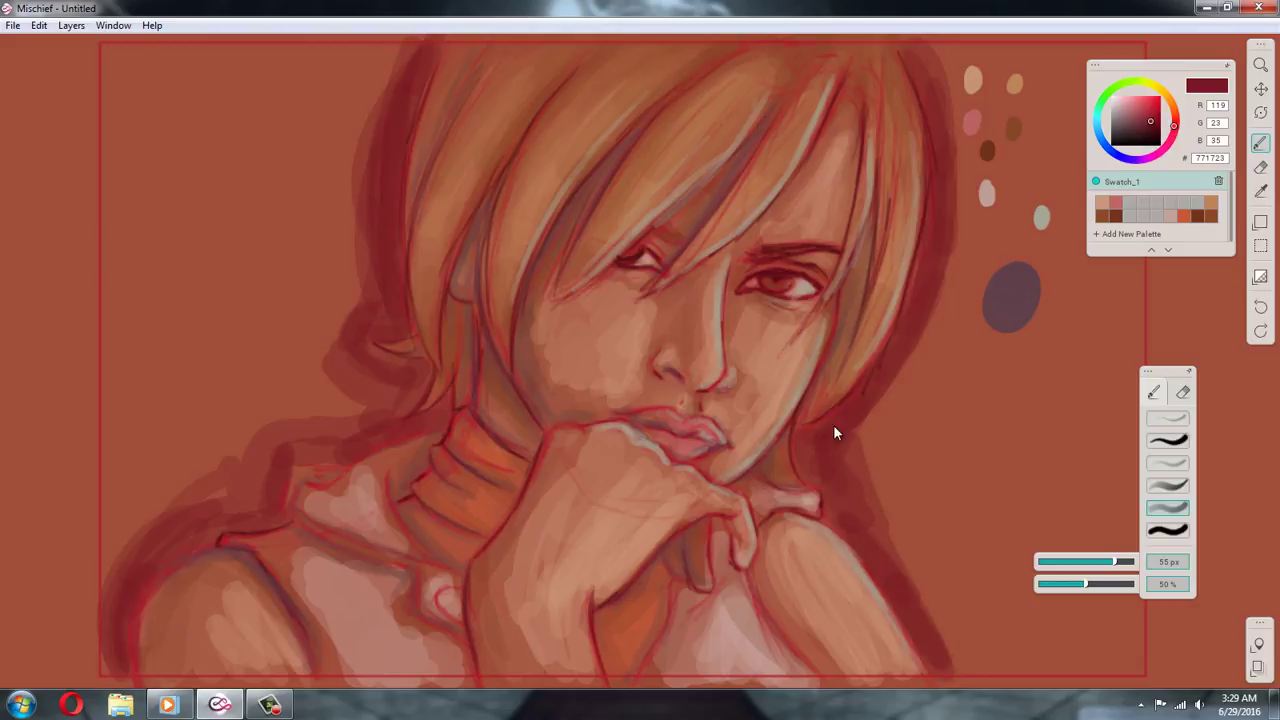
mouse_move(863, 446)
mouse_down()
mouse_move(917, 580)
mouse_move(905, 500)
mouse_up()
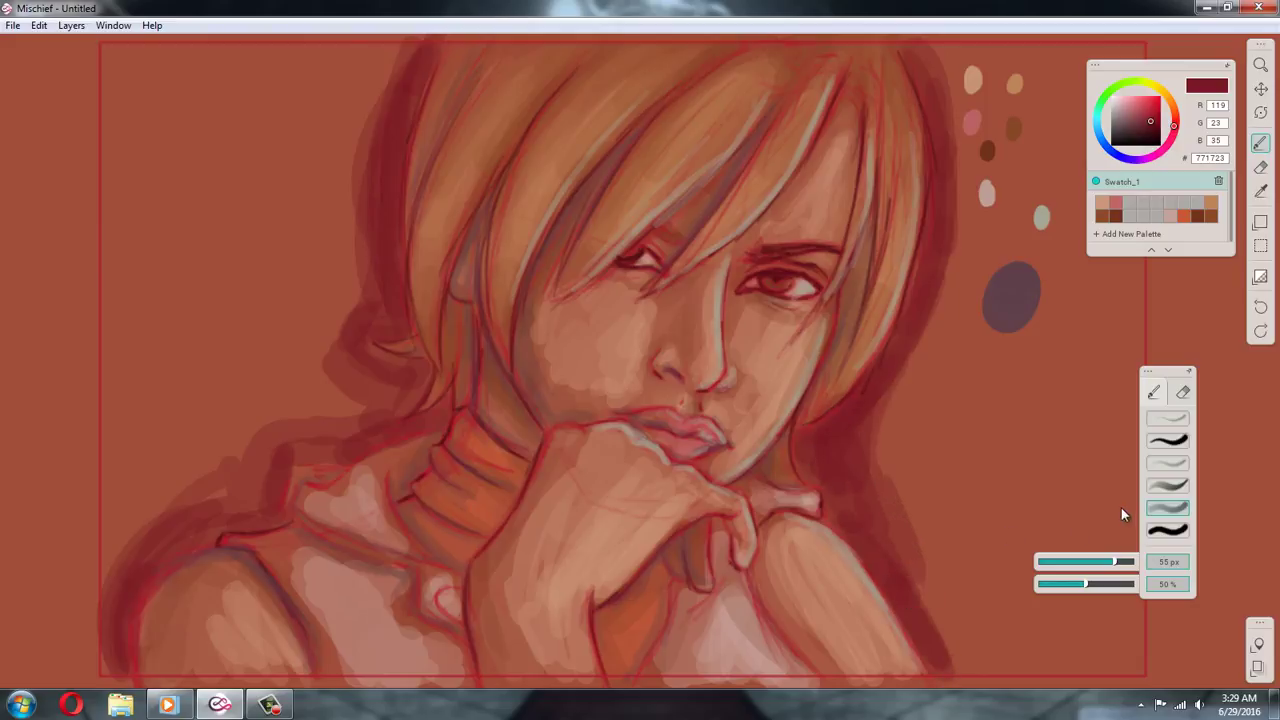
Sample the mint and purple test swatches as A7A393 and 5E3F4A and store both colours in the Swatch_1 palette
click(1257, 668)
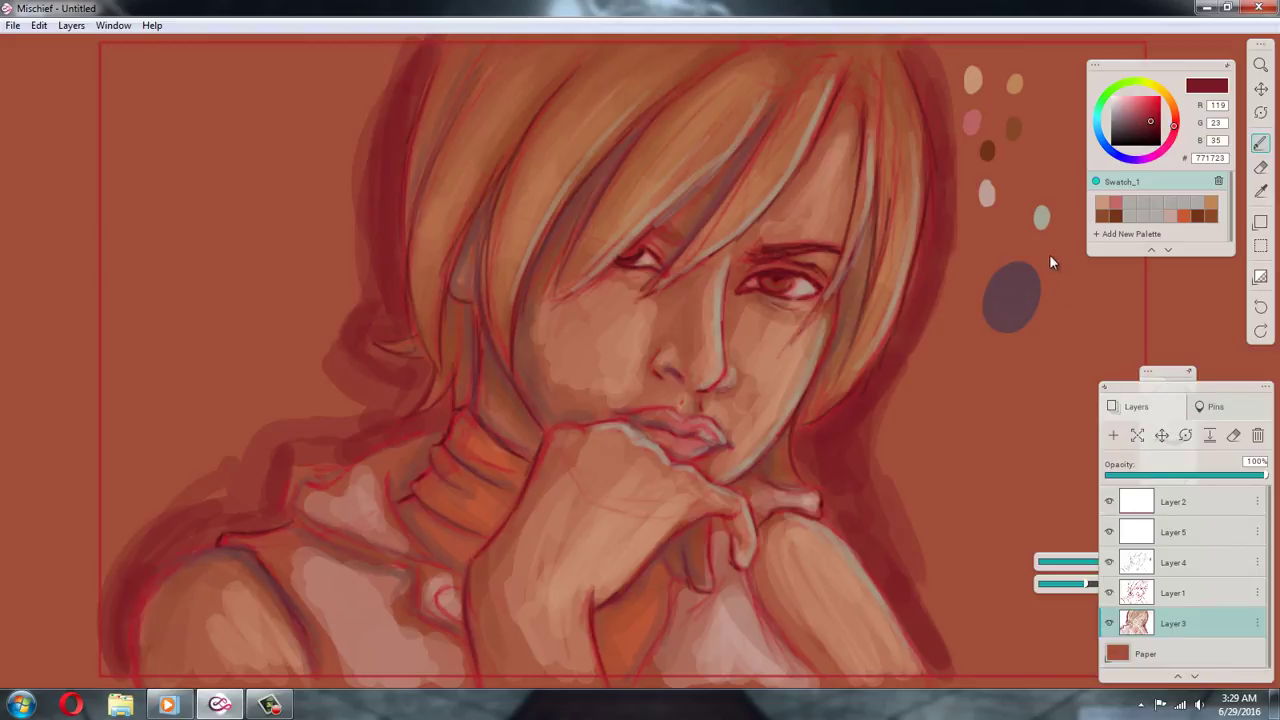
key(i)
click(1040, 218)
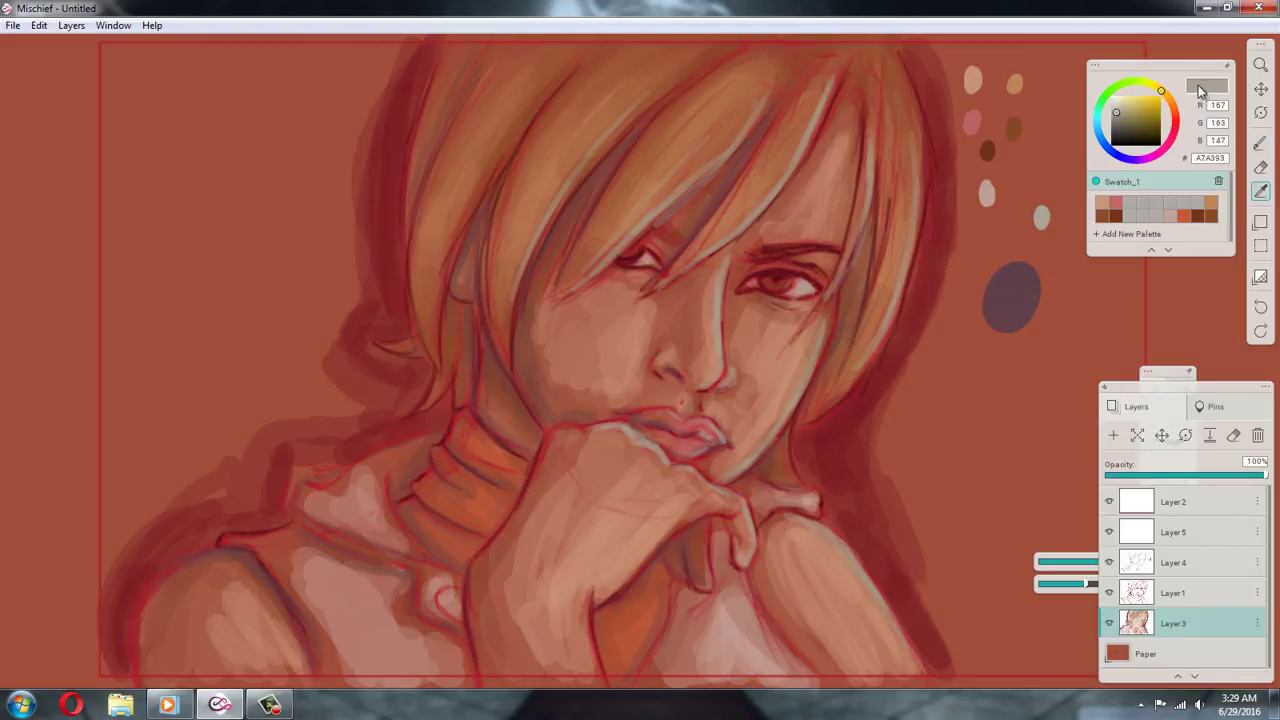
click(1035, 283)
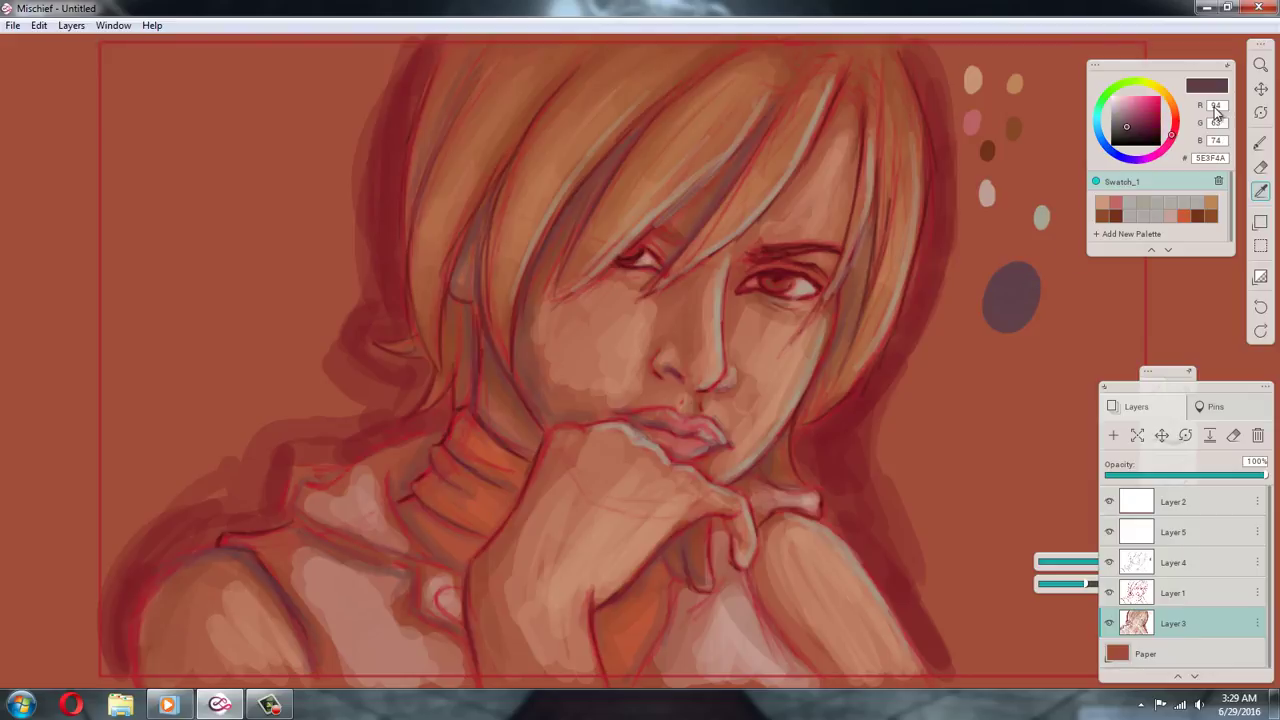
drag(1207, 90, 1157, 204)
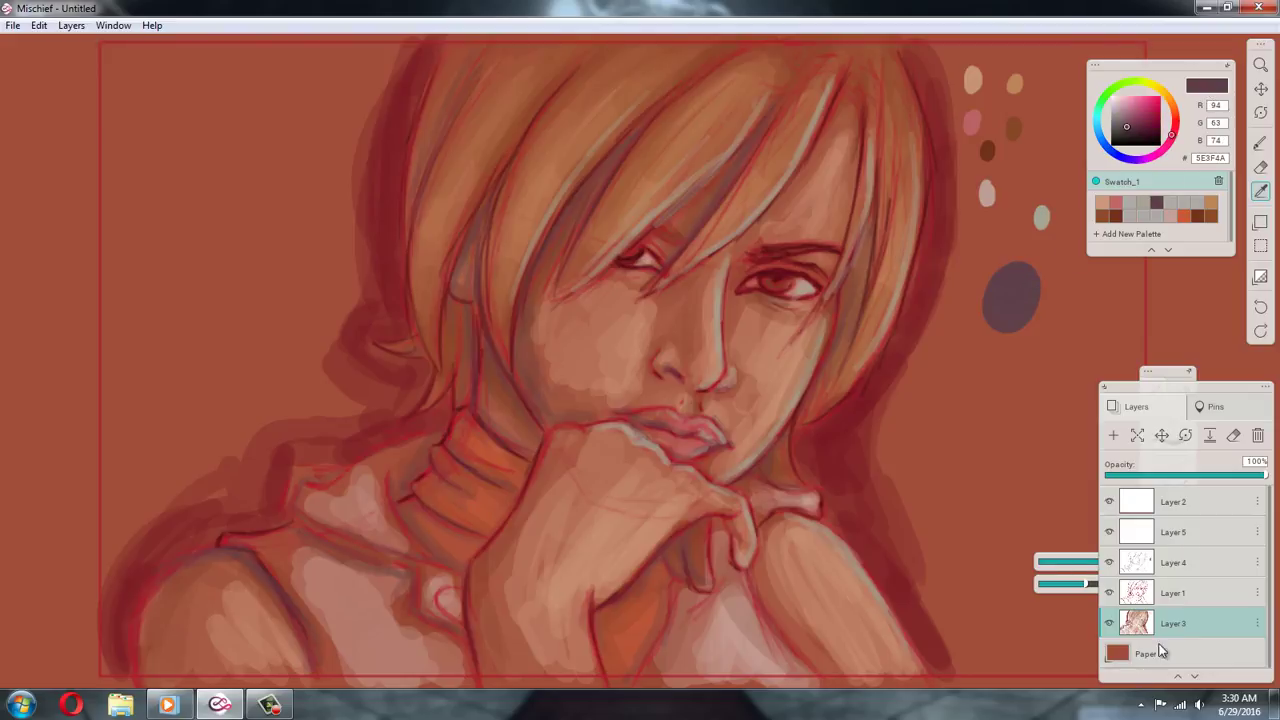
Erase the mint and purple test swatches from Layer 4 and the remaining colour swatches beside the portrait with a 103 px eraser
click(1188, 563)
key(e)
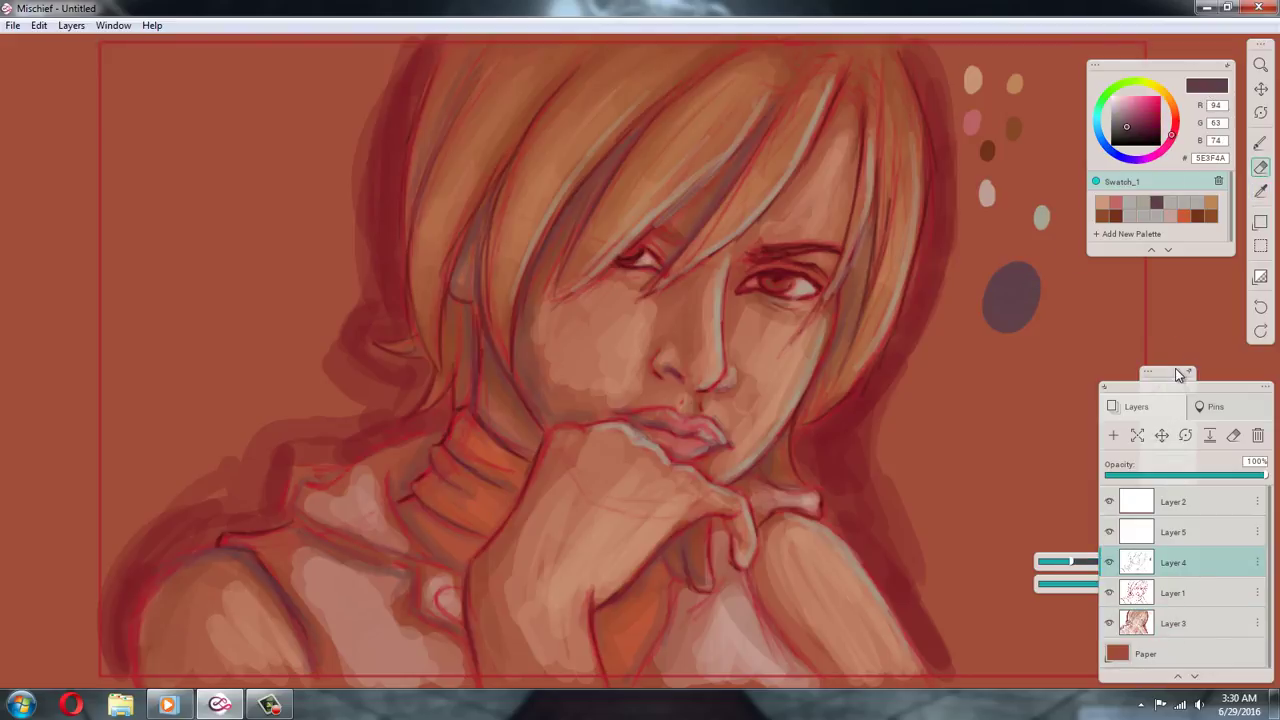
mouse_move(1176, 369)
mouse_down()
mouse_move(1029, 334)
mouse_move(982, 354)
mouse_up()
click(962, 404)
mouse_move(999, 257)
mouse_down()
mouse_move(985, 344)
mouse_move(1033, 283)
mouse_up()
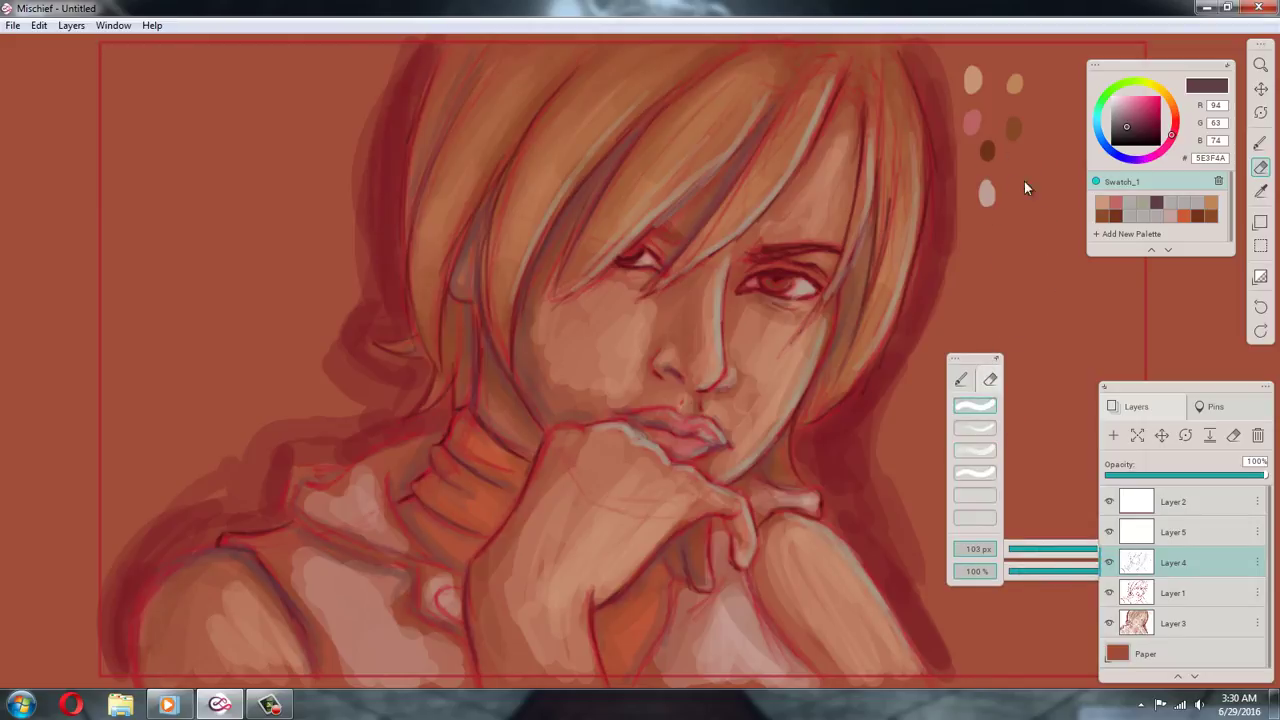
click(1185, 594)
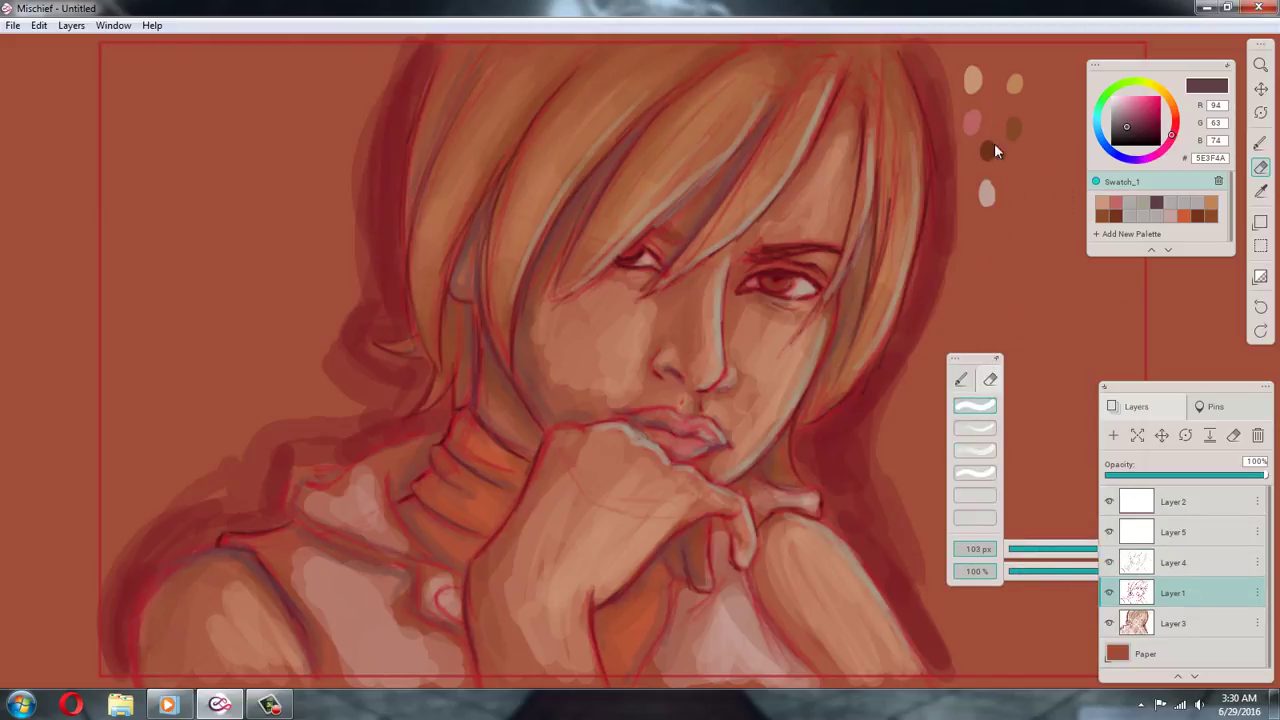
click(1195, 627)
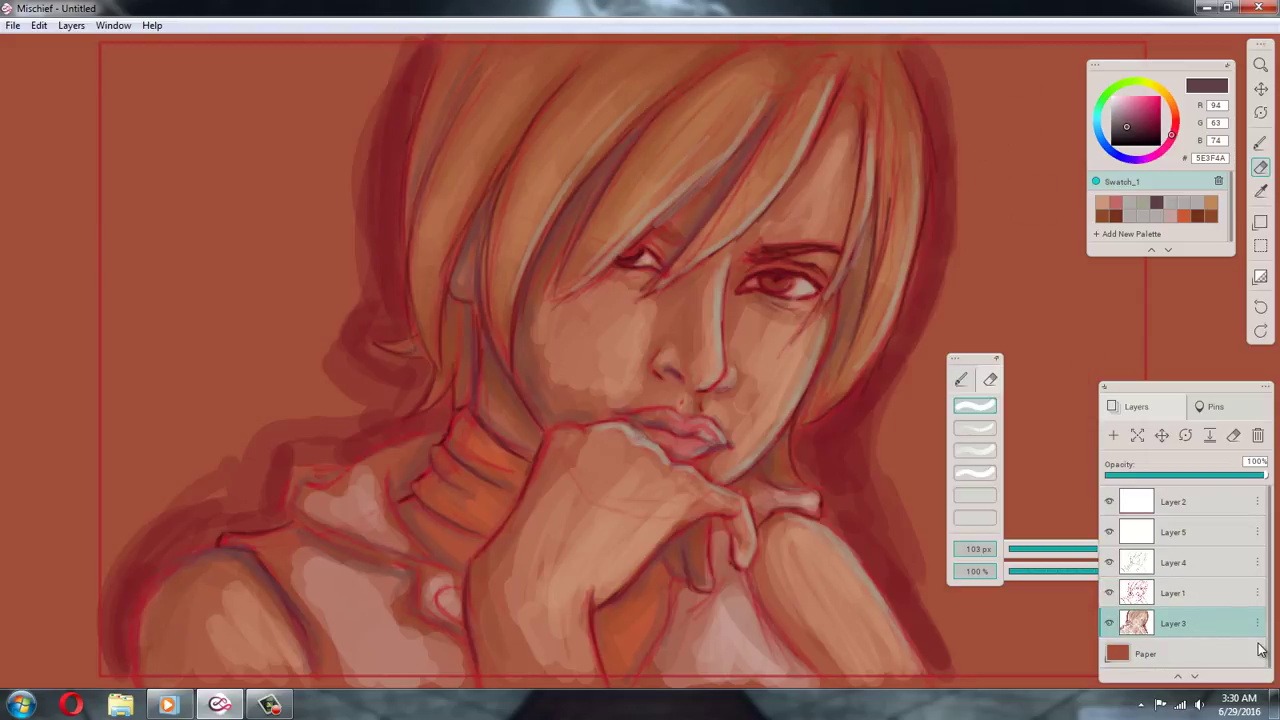
key(b)
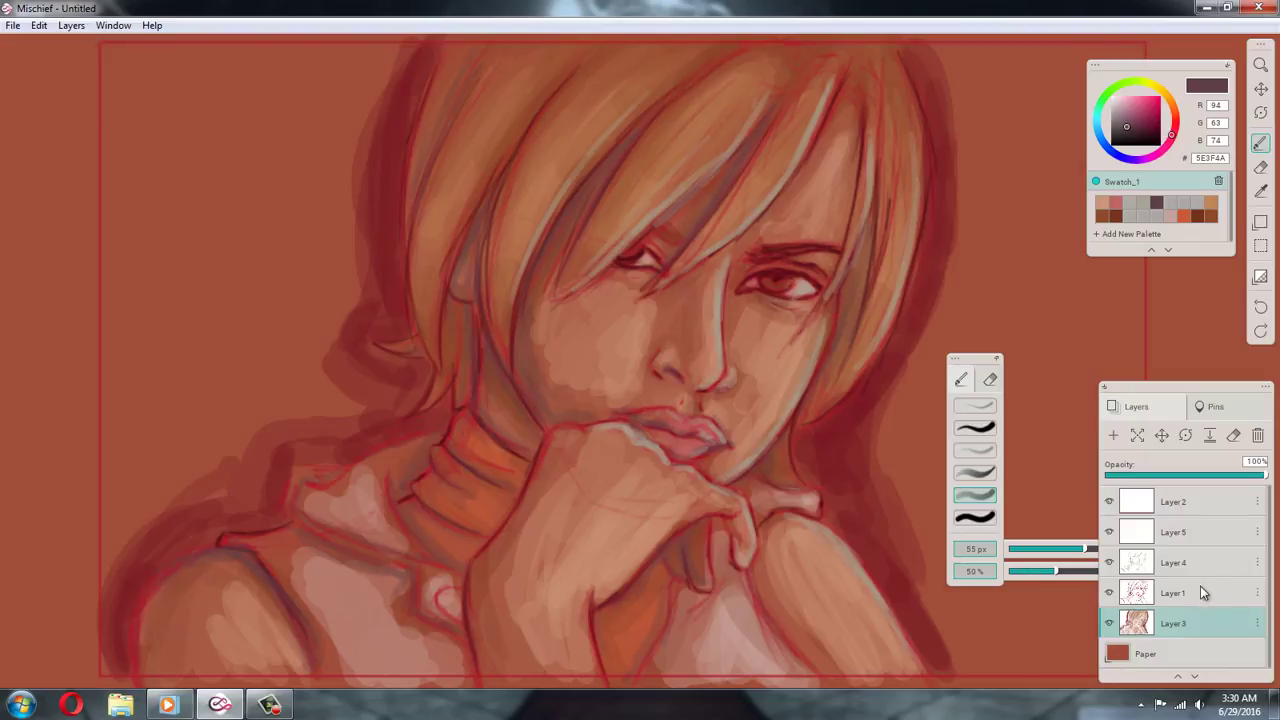
Hide and show Layer 1 to check its line art, then return to Layer 3
click(1195, 583)
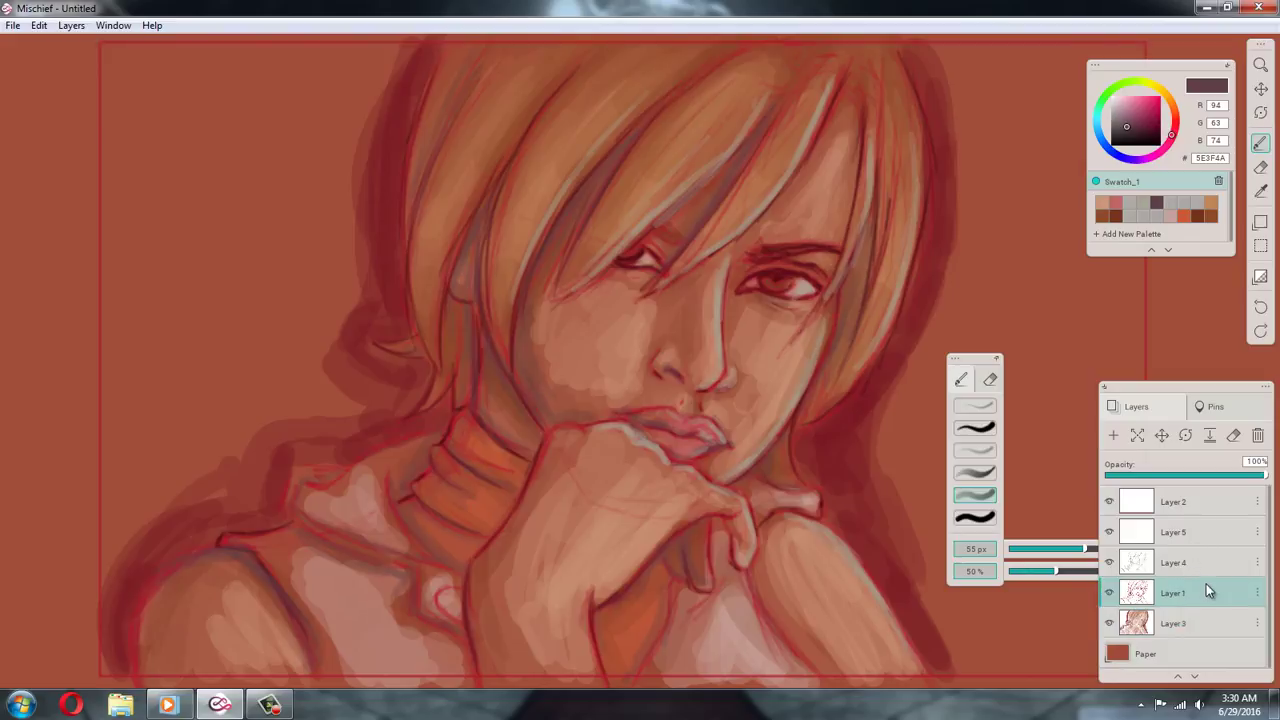
click(1109, 593)
click(1109, 593)
click(1177, 626)
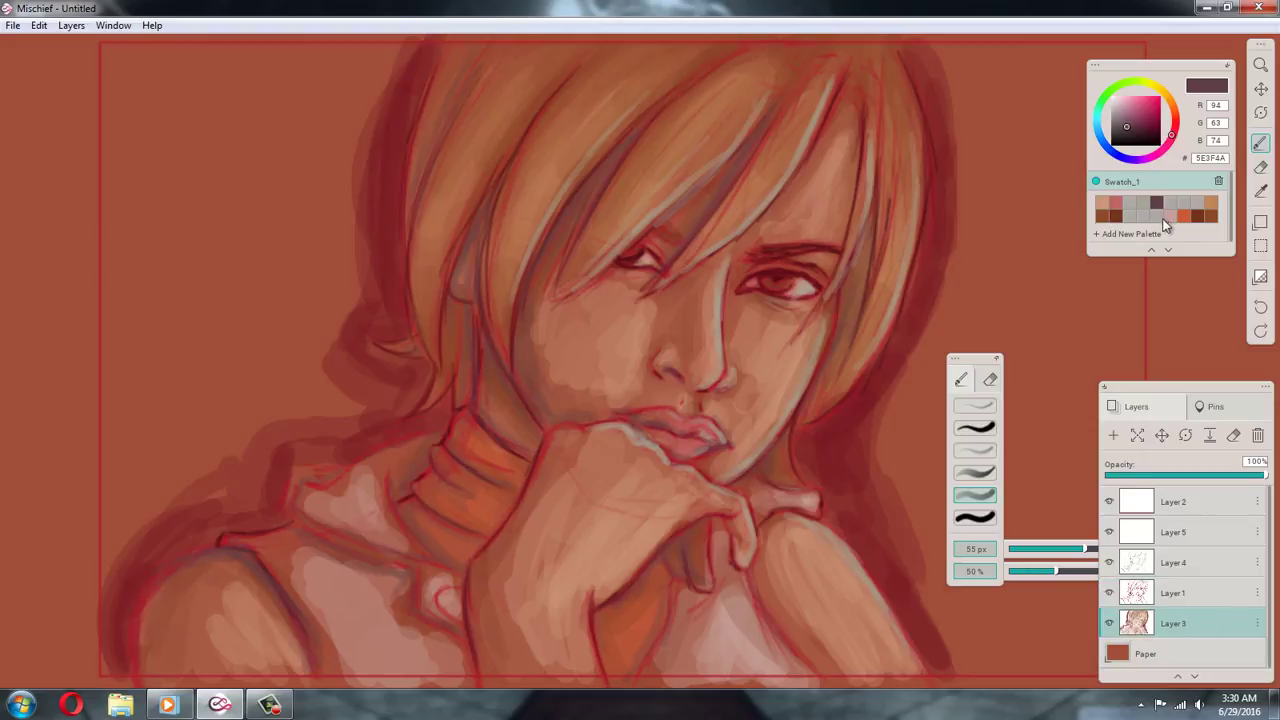
Choose pale pink C6A198 with a 119 px brush and add a new layer below Layer 3 for the background
click(1172, 216)
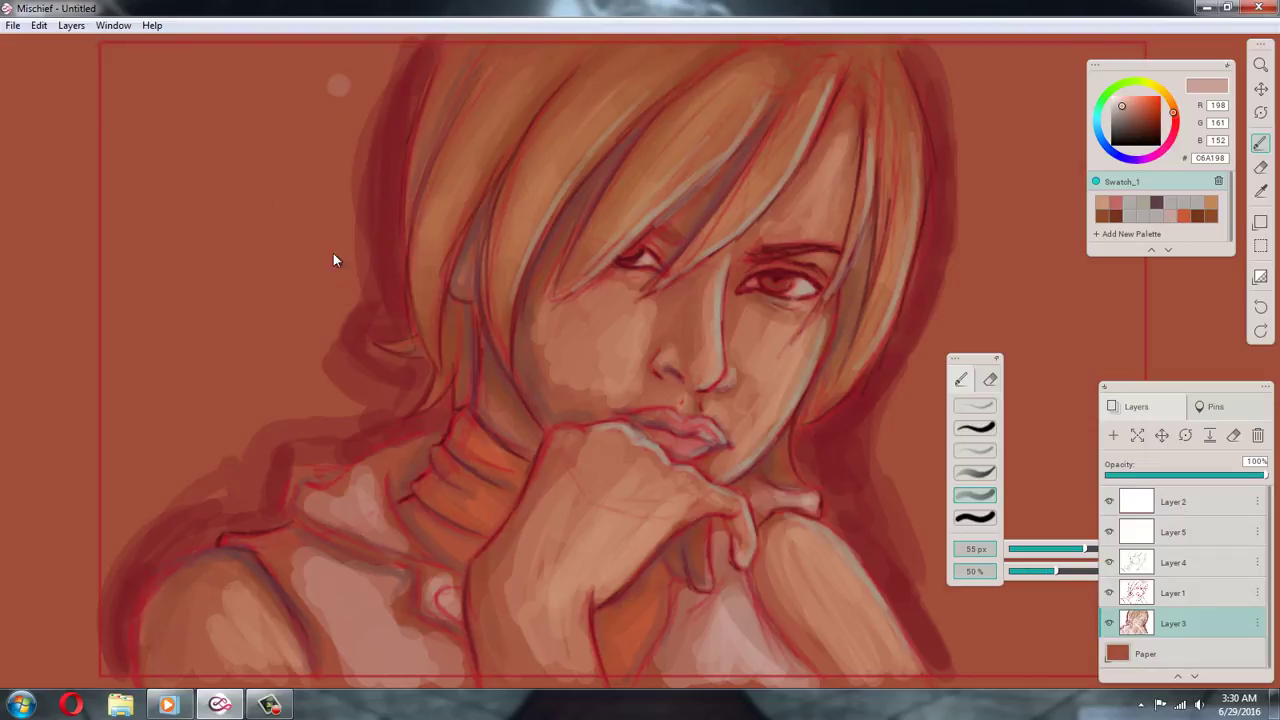
drag(333, 253, 332, 280)
click(1260, 307)
drag(1090, 551, 1110, 551)
click(1113, 435)
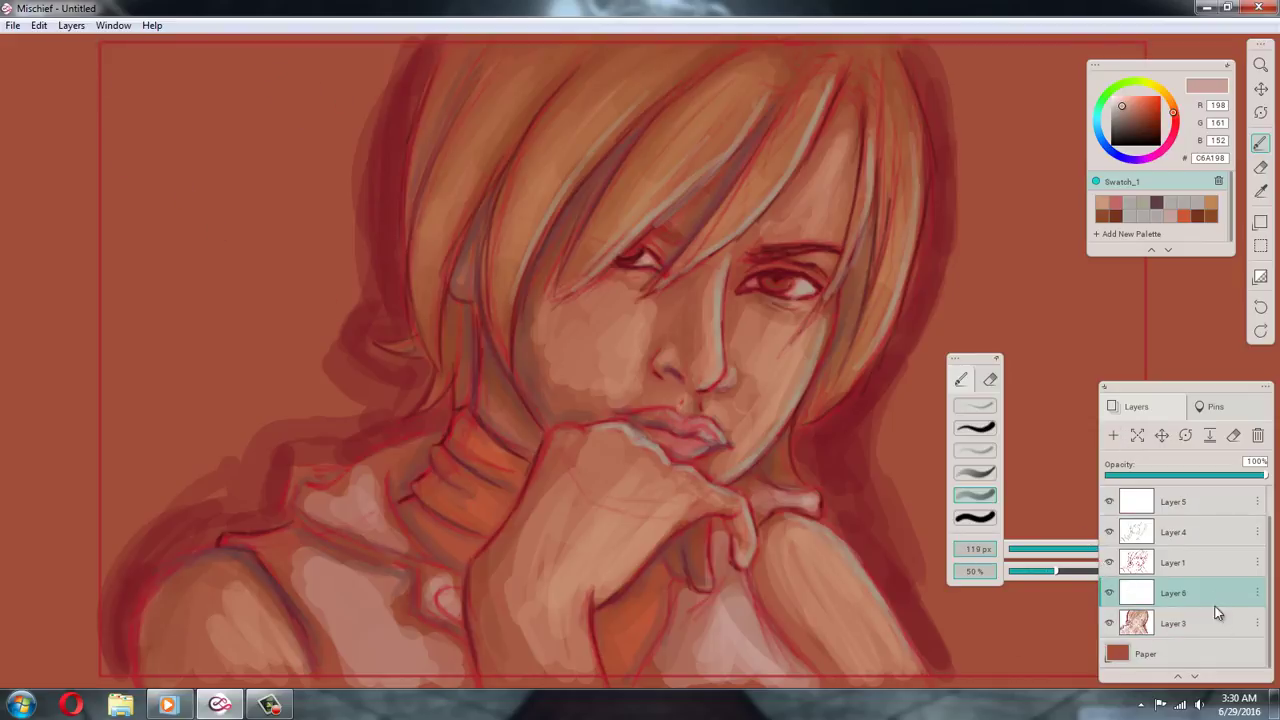
drag(1218, 613, 1201, 640)
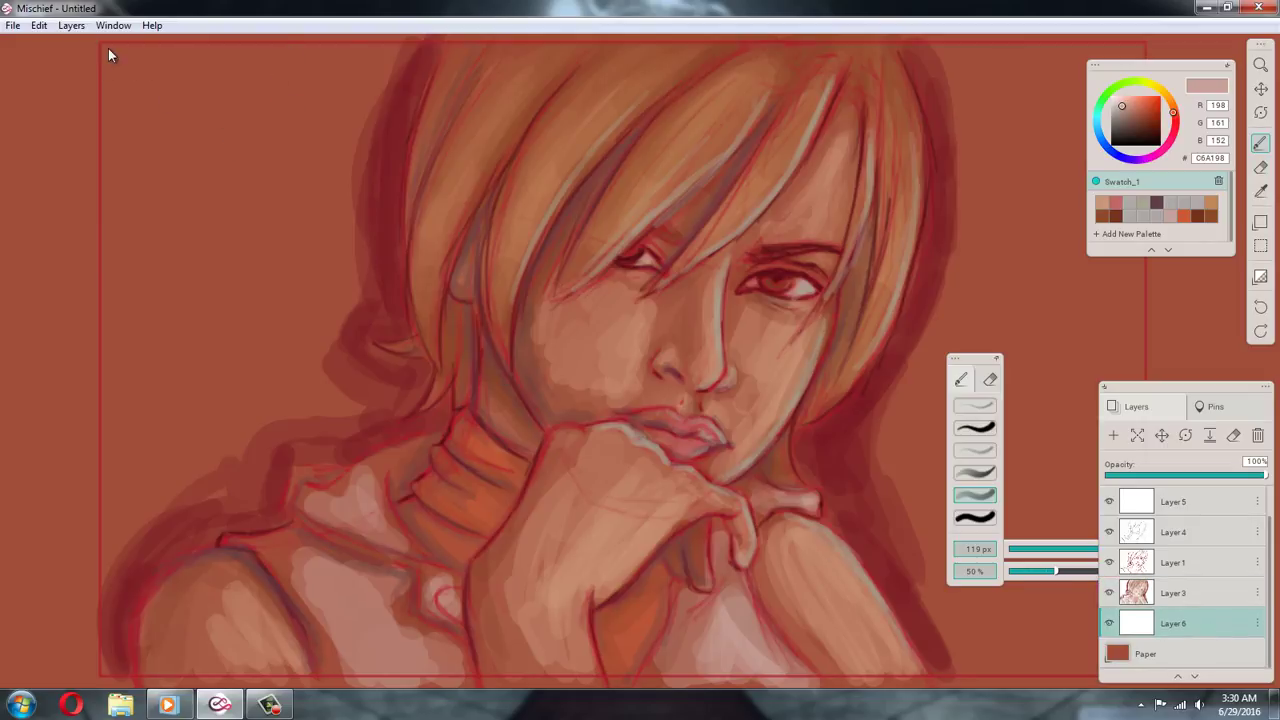
Paint two rows of translucent pale pink rectangular panes on Layer 6, in the background behind the back of the head
mouse_move(110, 55)
mouse_down()
mouse_move(173, 212)
mouse_move(222, 62)
mouse_move(224, 95)
mouse_move(139, 206)
mouse_move(127, 149)
mouse_move(175, 152)
mouse_move(176, 33)
mouse_up()
mouse_move(361, 86)
mouse_down()
mouse_move(436, 200)
mouse_move(376, 58)
mouse_move(357, 90)
mouse_move(397, 64)
mouse_move(337, 70)
mouse_move(336, 33)
mouse_move(318, 148)
mouse_up()
mouse_move(202, 76)
mouse_down()
mouse_move(176, 94)
mouse_move(140, 92)
mouse_move(120, 60)
mouse_move(117, 187)
mouse_move(182, 68)
mouse_move(154, 82)
mouse_move(232, 166)
mouse_up()
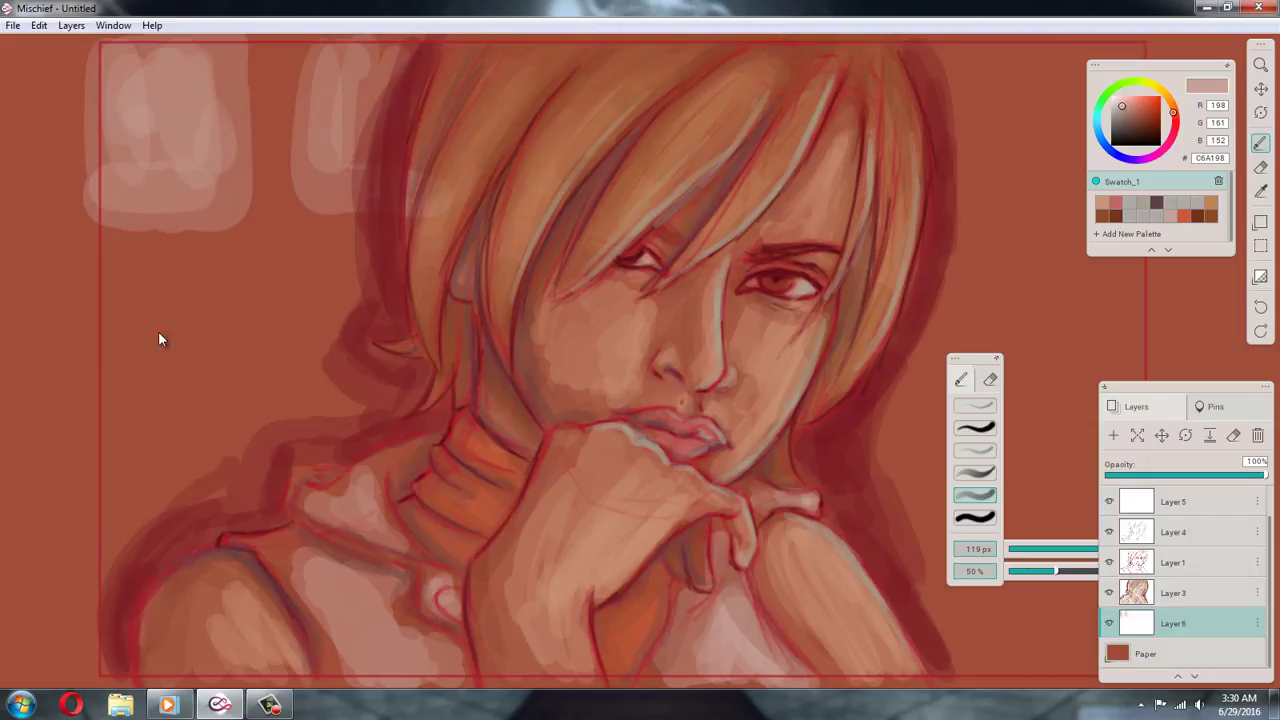
mouse_move(200, 290)
mouse_down()
mouse_move(100, 289)
mouse_move(238, 308)
mouse_up()
mouse_move(223, 291)
mouse_down()
mouse_move(140, 366)
mouse_move(246, 449)
mouse_move(129, 471)
mouse_move(184, 340)
mouse_move(154, 366)
mouse_move(163, 354)
mouse_move(150, 420)
mouse_up()
mouse_move(337, 289)
mouse_down()
mouse_move(332, 363)
mouse_move(322, 314)
mouse_move(323, 403)
mouse_up()
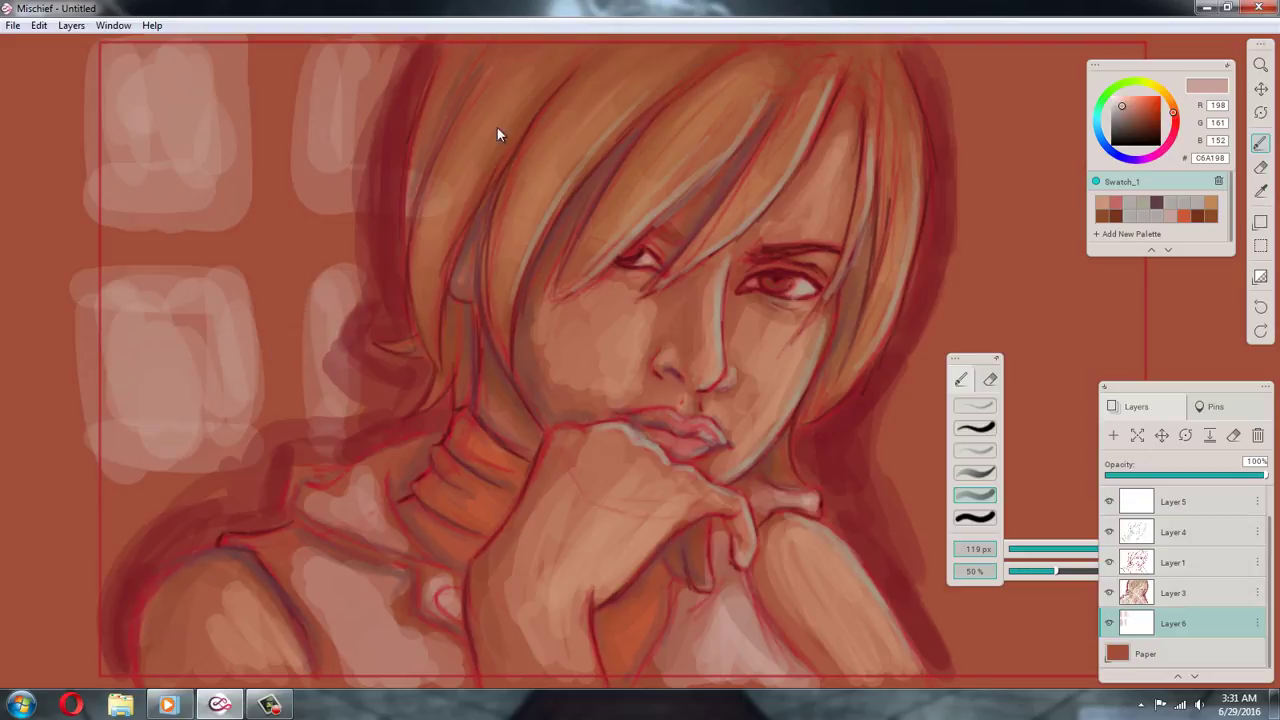
Continue the upper row of translucent pale pink panes on Layer 6 behind the hair and across to the right side of the background
mouse_move(491, 197)
mouse_down()
mouse_move(483, 106)
mouse_move(455, 55)
mouse_up()
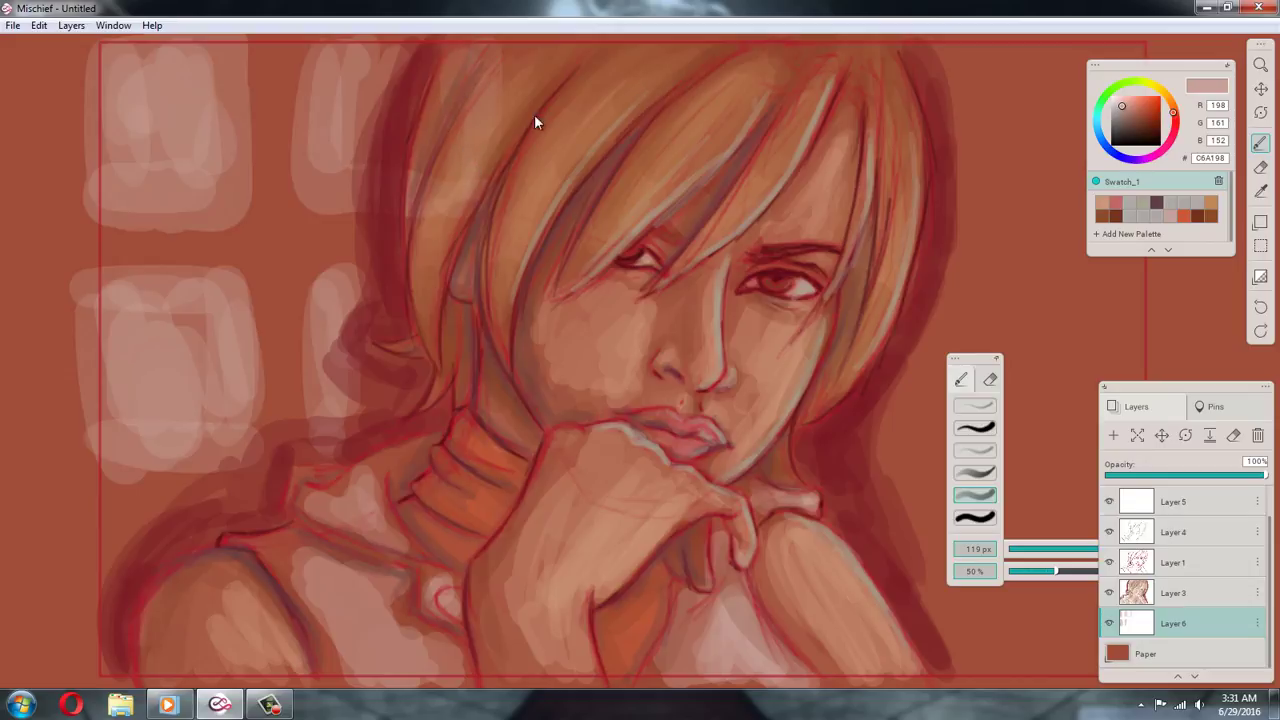
drag(611, 58, 600, 104)
mouse_move(781, 205)
mouse_down()
mouse_move(782, 138)
mouse_move(790, 187)
mouse_move(807, 56)
mouse_up()
mouse_move(898, 40)
mouse_down()
mouse_move(888, 121)
mouse_move(906, 210)
mouse_up()
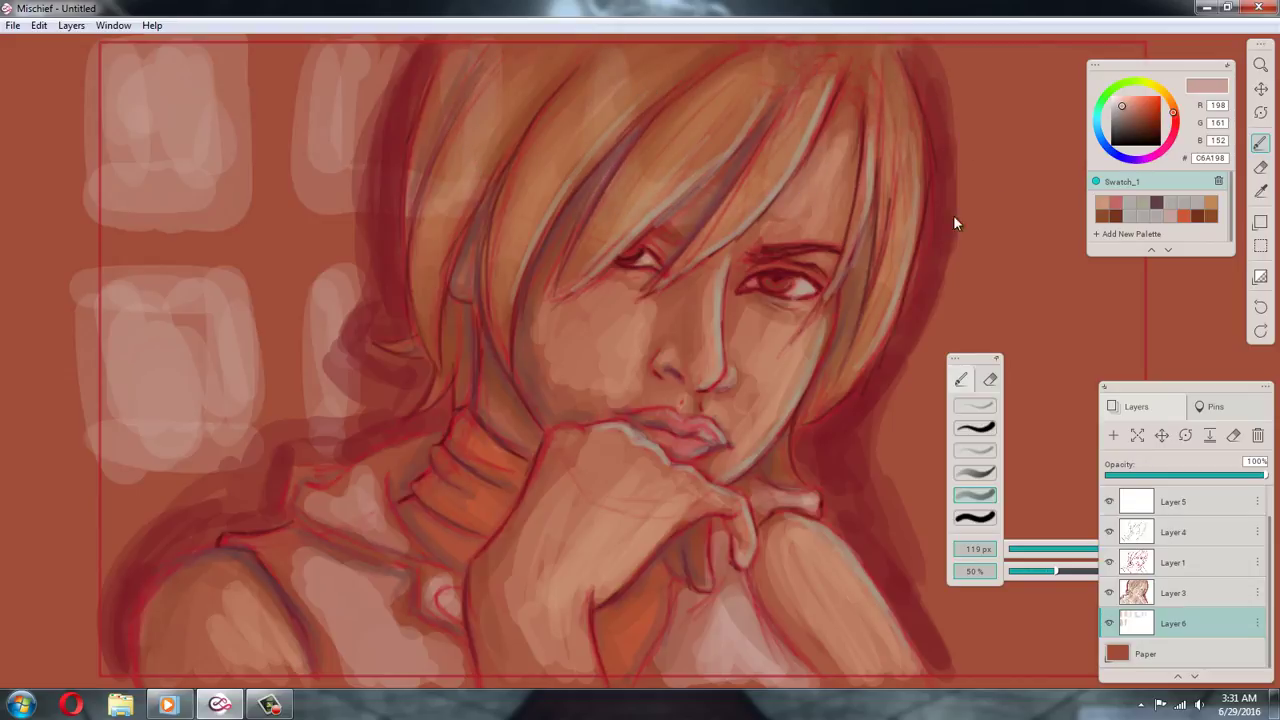
drag(1162, 69, 1201, 129)
mouse_move(985, 205)
mouse_down()
mouse_move(1033, 213)
mouse_move(1041, 62)
mouse_move(1029, 57)
mouse_move(952, 184)
mouse_move(930, 189)
mouse_move(994, 143)
mouse_up()
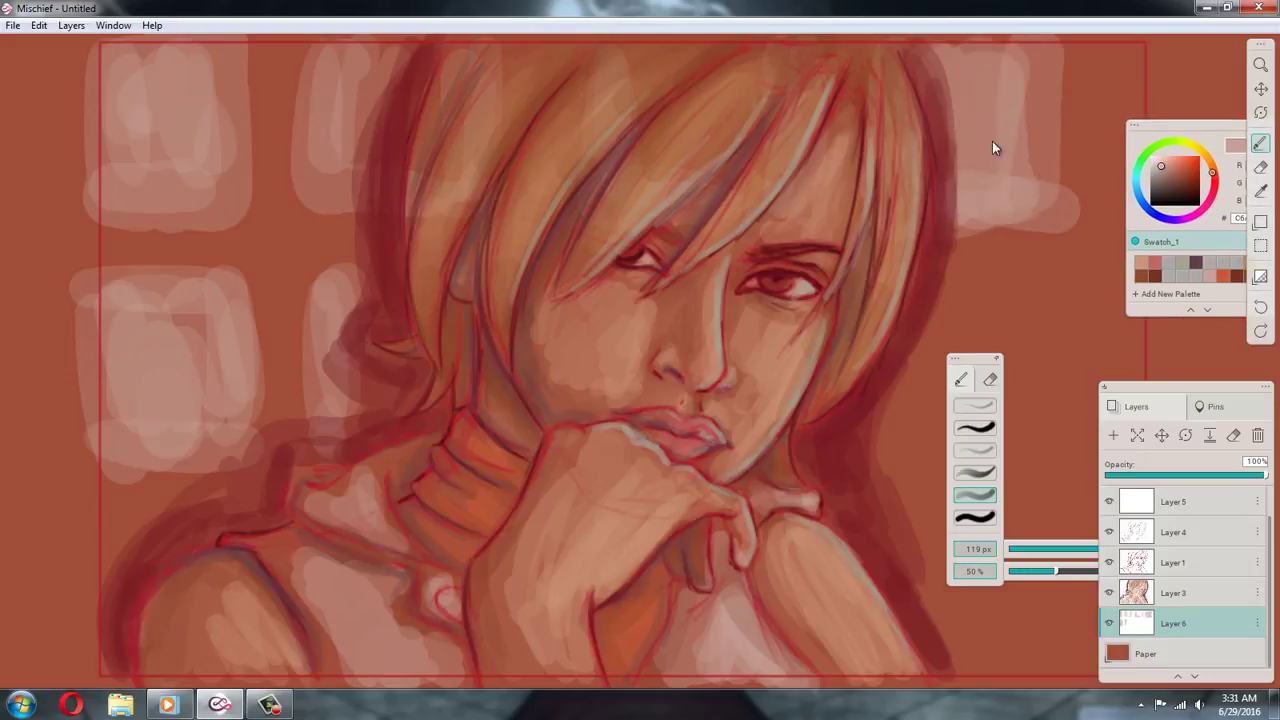
Paint a second-row pale pink pane to the right of the hair and partial panes in both lower corners
mouse_move(910, 300)
mouse_down()
mouse_move(999, 289)
mouse_move(1048, 302)
mouse_move(1062, 318)
mouse_move(1049, 414)
mouse_up()
mouse_move(894, 312)
mouse_down()
mouse_move(968, 303)
mouse_move(866, 491)
mouse_move(866, 463)
mouse_move(1040, 463)
mouse_move(916, 342)
mouse_move(965, 328)
mouse_move(950, 328)
mouse_move(948, 388)
mouse_up()
mouse_move(966, 441)
mouse_down()
mouse_move(1011, 360)
mouse_move(942, 409)
mouse_move(1006, 400)
mouse_up()
drag(82, 566, 135, 562)
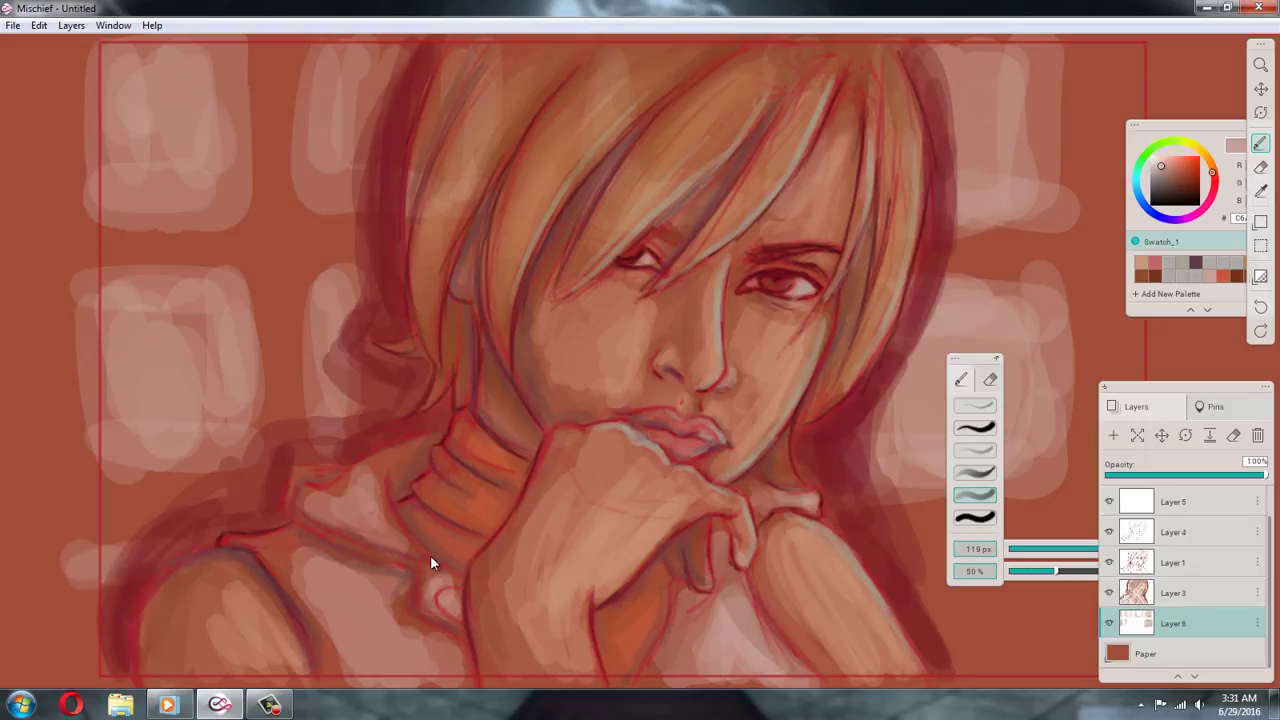
mouse_move(995, 606)
mouse_down()
mouse_move(927, 606)
mouse_move(1042, 656)
mouse_move(987, 624)
mouse_move(1008, 576)
mouse_up()
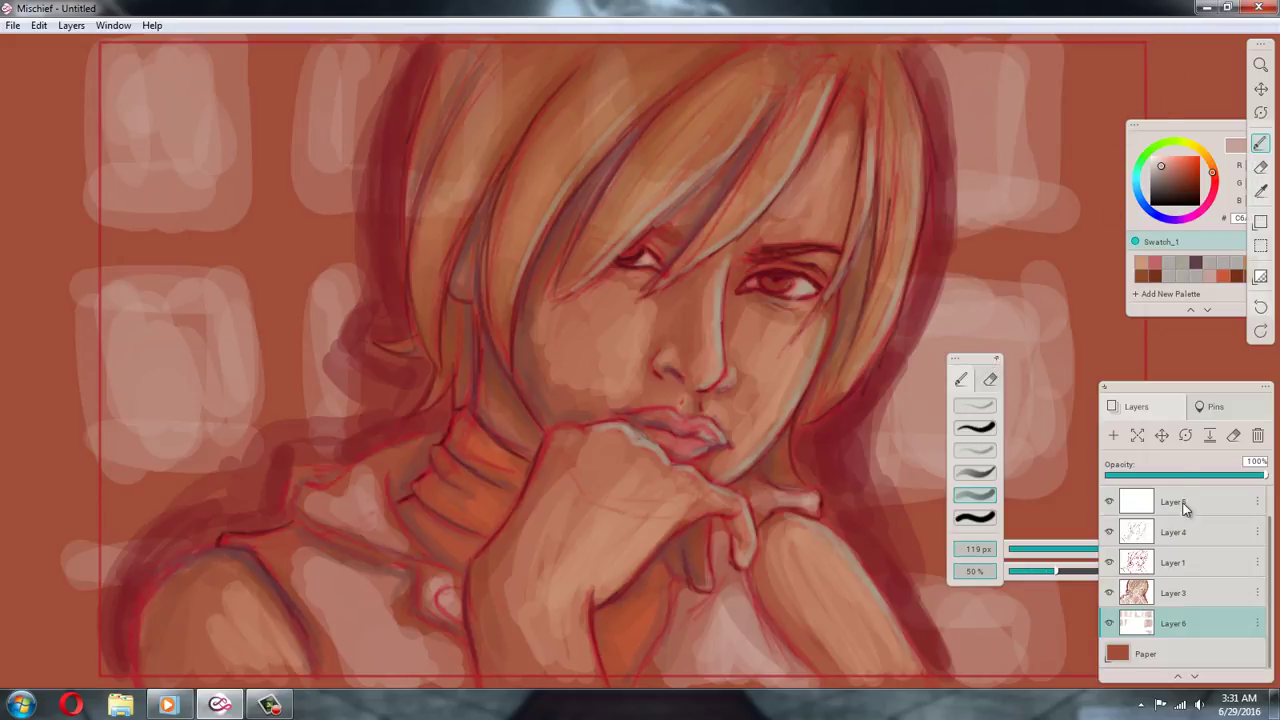
click(1216, 189)
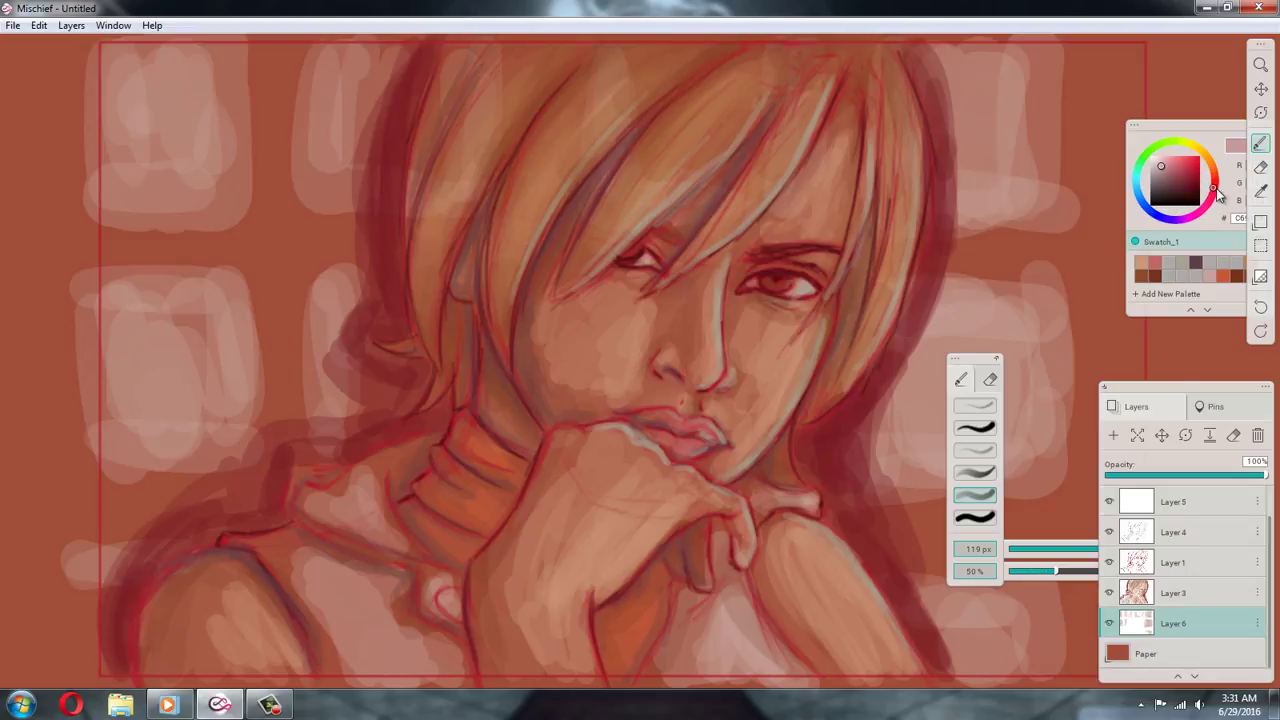
click(1194, 172)
drag(986, 254, 1062, 263)
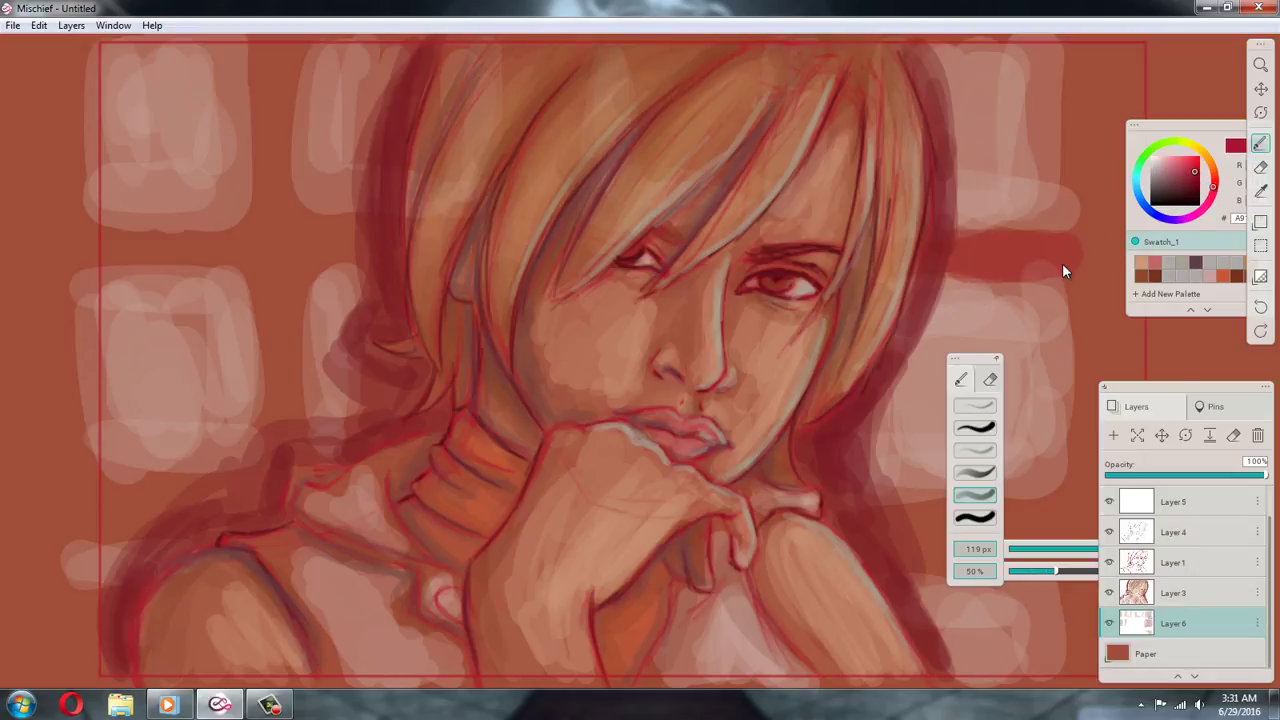
drag(1072, 214, 1072, 168)
click(1260, 308)
key(ctrl+z)
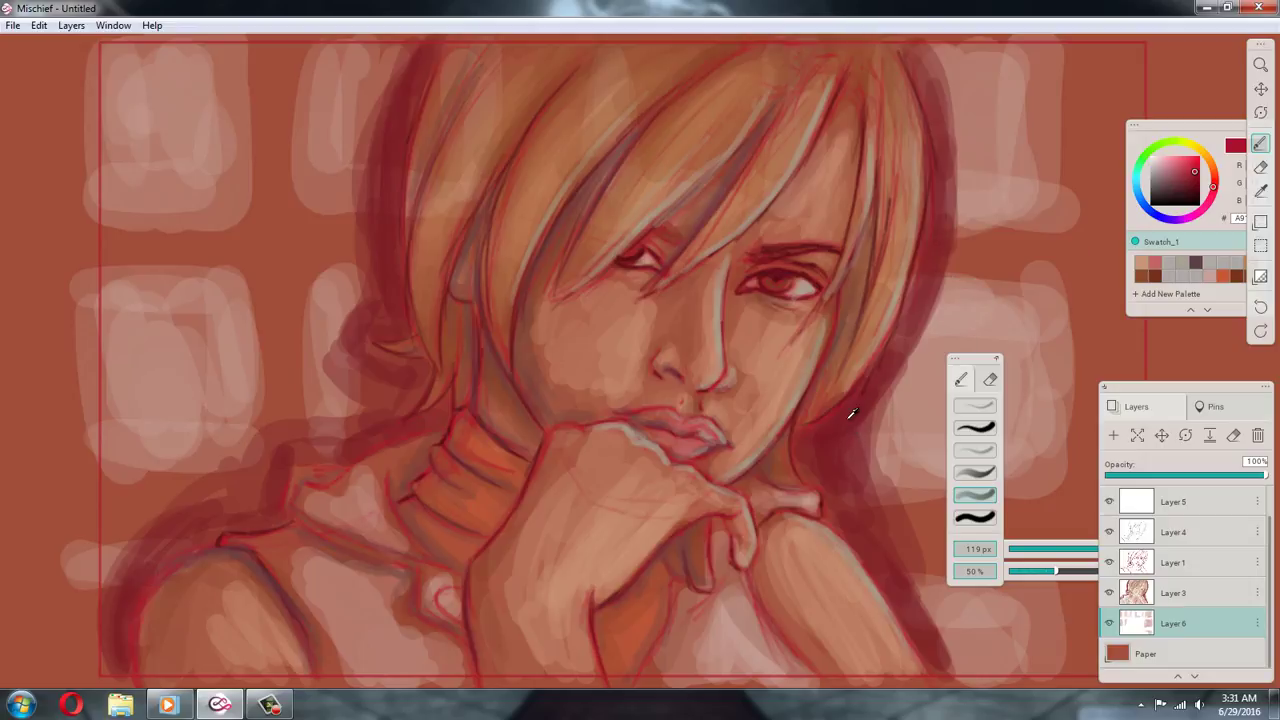
Sample the dark crimson surround and paint crossing divider bars around the background panes to the right of the portrait
key(i)
click(829, 431)
drag(991, 253, 1066, 248)
mouse_move(1098, 99)
mouse_down()
mouse_move(1106, 56)
mouse_move(1108, 312)
mouse_move(983, 256)
mouse_move(1091, 288)
mouse_move(1076, 290)
mouse_move(1088, 320)
mouse_up()
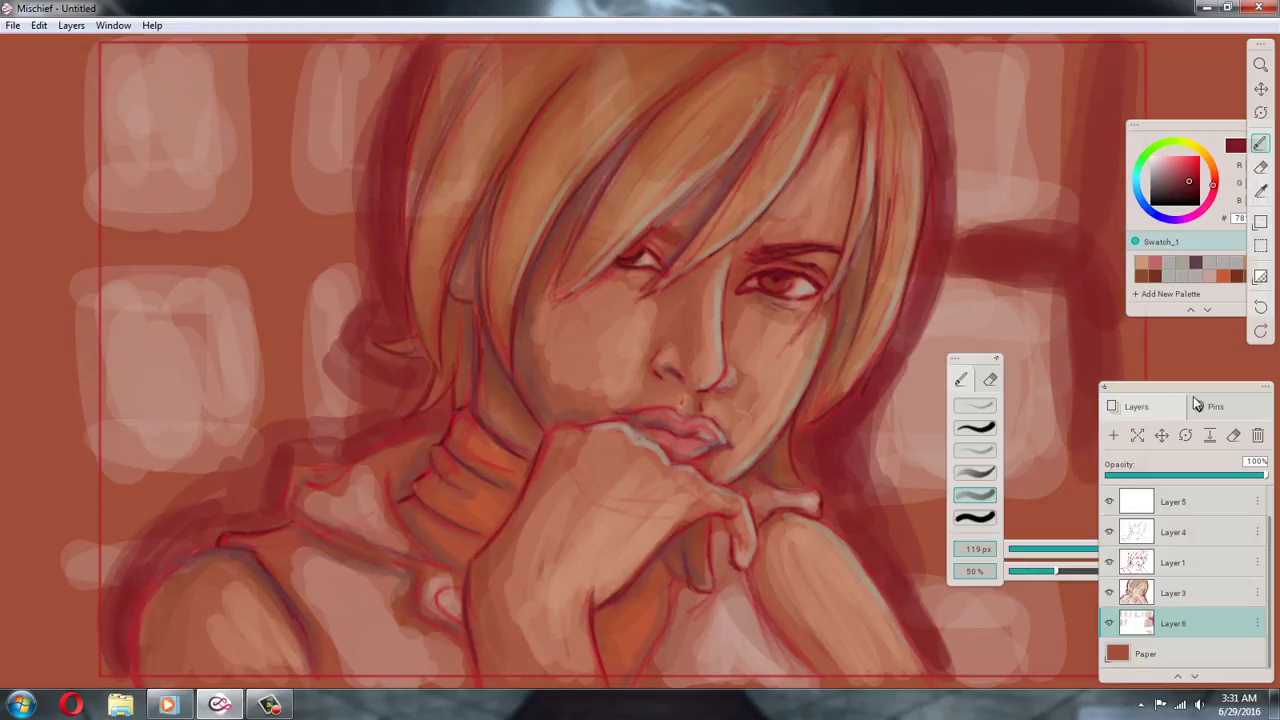
click(1104, 387)
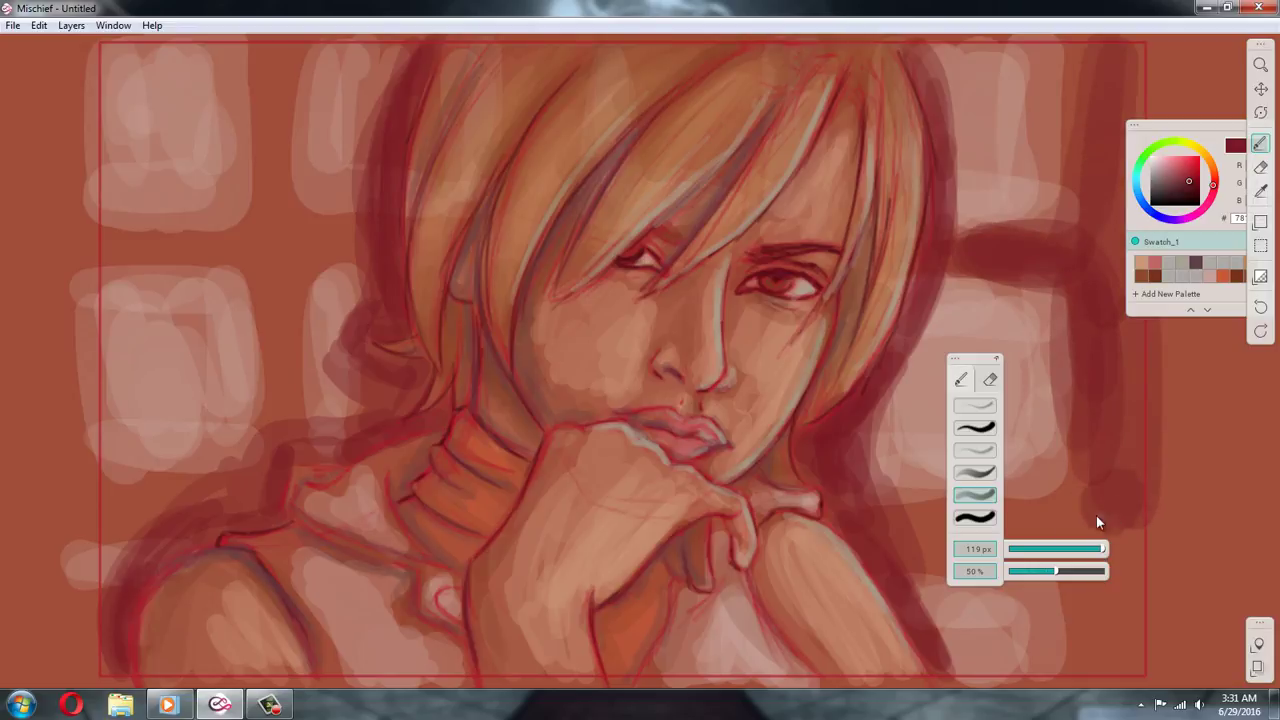
drag(992, 360, 1204, 387)
mouse_move(1070, 505)
mouse_down()
mouse_move(934, 528)
mouse_move(1067, 536)
mouse_move(1103, 668)
mouse_move(1077, 563)
mouse_move(900, 560)
mouse_move(1123, 437)
mouse_move(1130, 320)
mouse_up()
drag(1105, 126, 1082, 66)
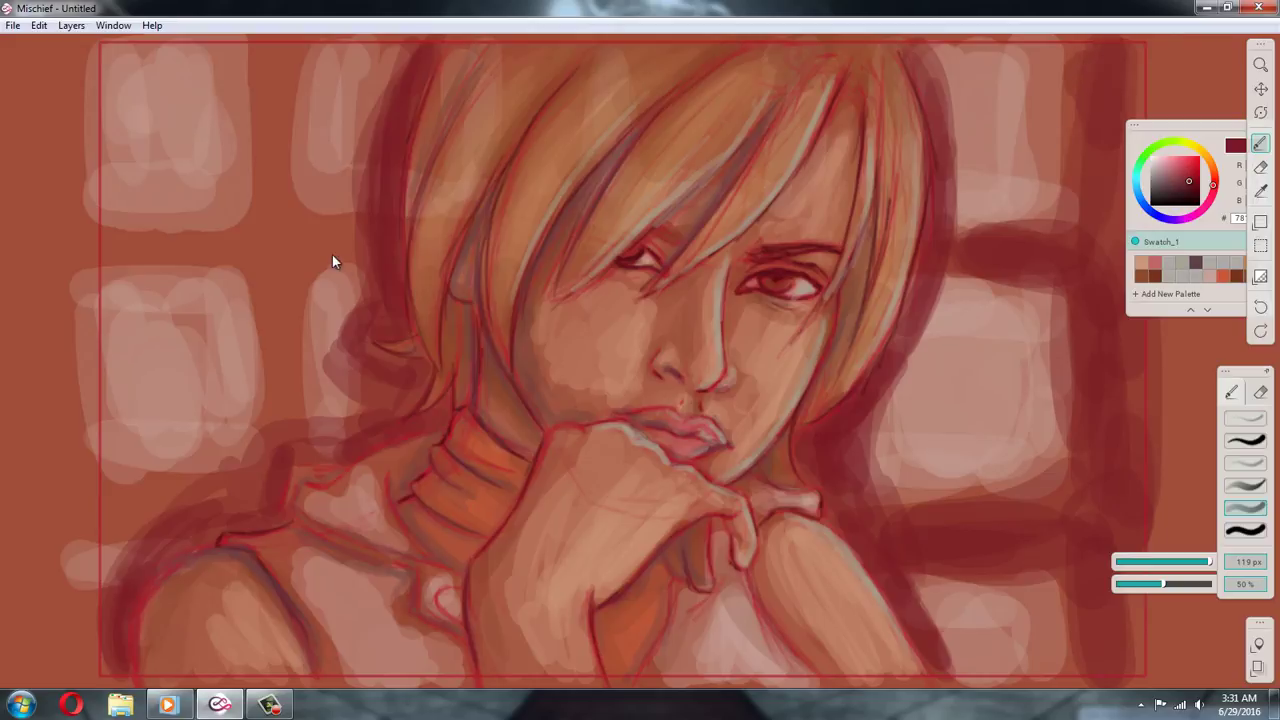
Paint dark crimson divider bars between the left background panes and darken the area beside the hair's right edge, undoing the last strokes
mouse_move(332, 255)
mouse_down()
mouse_move(280, 247)
mouse_move(275, 92)
mouse_up()
mouse_move(279, 44)
mouse_down()
mouse_move(277, 425)
mouse_move(242, 262)
mouse_move(55, 265)
mouse_move(358, 248)
mouse_move(298, 254)
mouse_up()
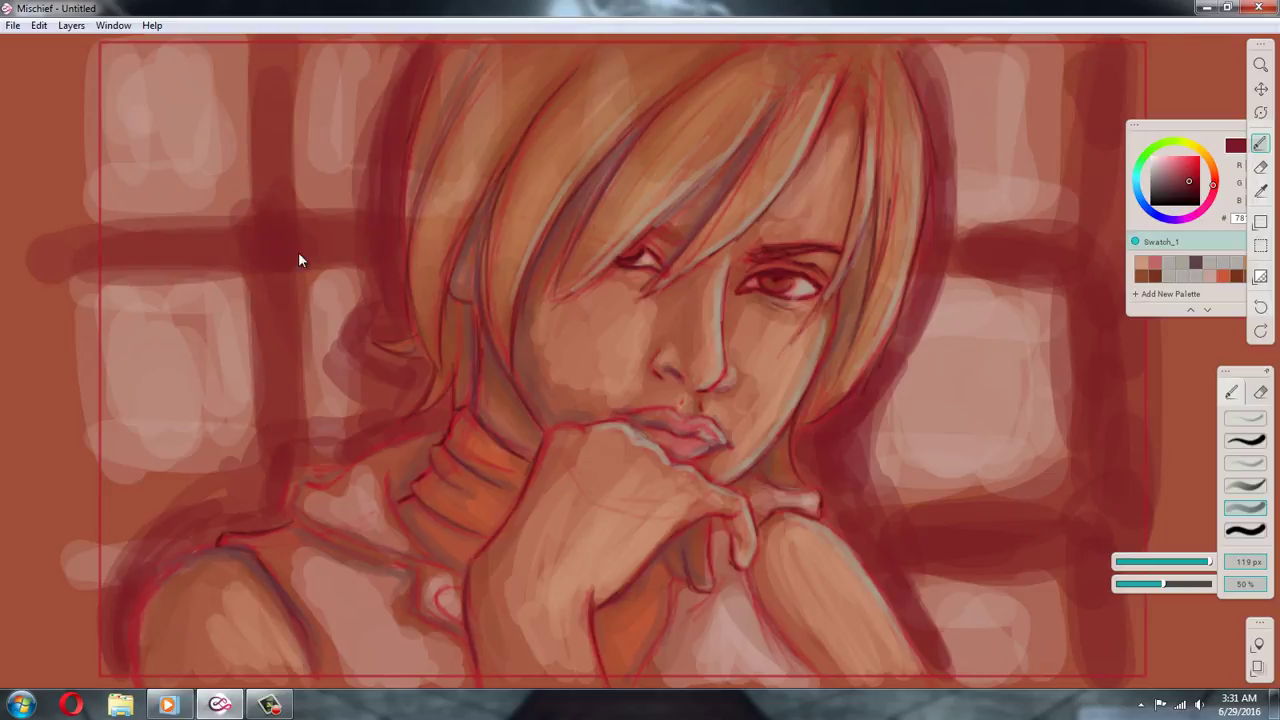
mouse_move(104, 522)
mouse_down()
mouse_move(148, 522)
mouse_move(100, 508)
mouse_move(246, 488)
mouse_move(276, 514)
mouse_move(256, 305)
mouse_move(298, 466)
mouse_up()
mouse_move(925, 505)
mouse_down()
mouse_move(1073, 478)
mouse_move(1109, 454)
mouse_up()
mouse_move(1094, 207)
mouse_down()
mouse_move(946, 256)
mouse_move(908, 388)
mouse_move(936, 288)
mouse_up()
drag(966, 215, 962, 50)
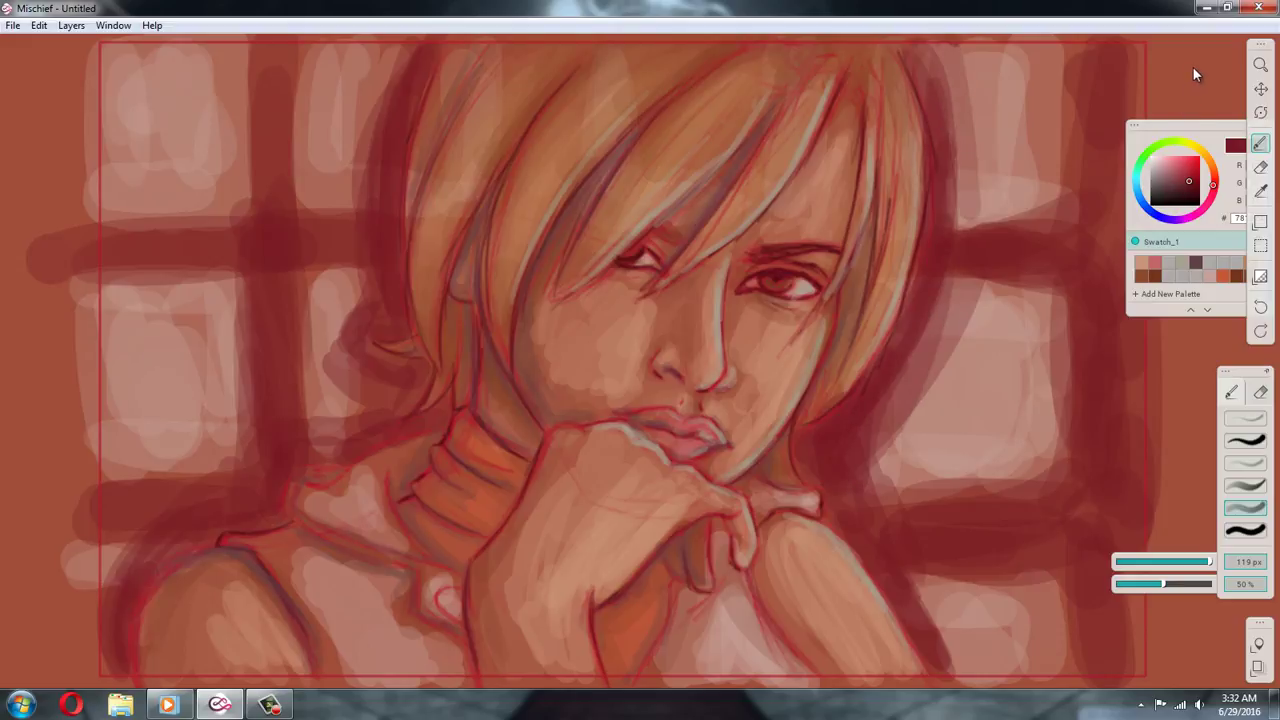
key(ctrl+z)
key(ctrl+z)
Sample the brick-red paper colour and brush it over the divider and pane edge to the right of the hair
key(i)
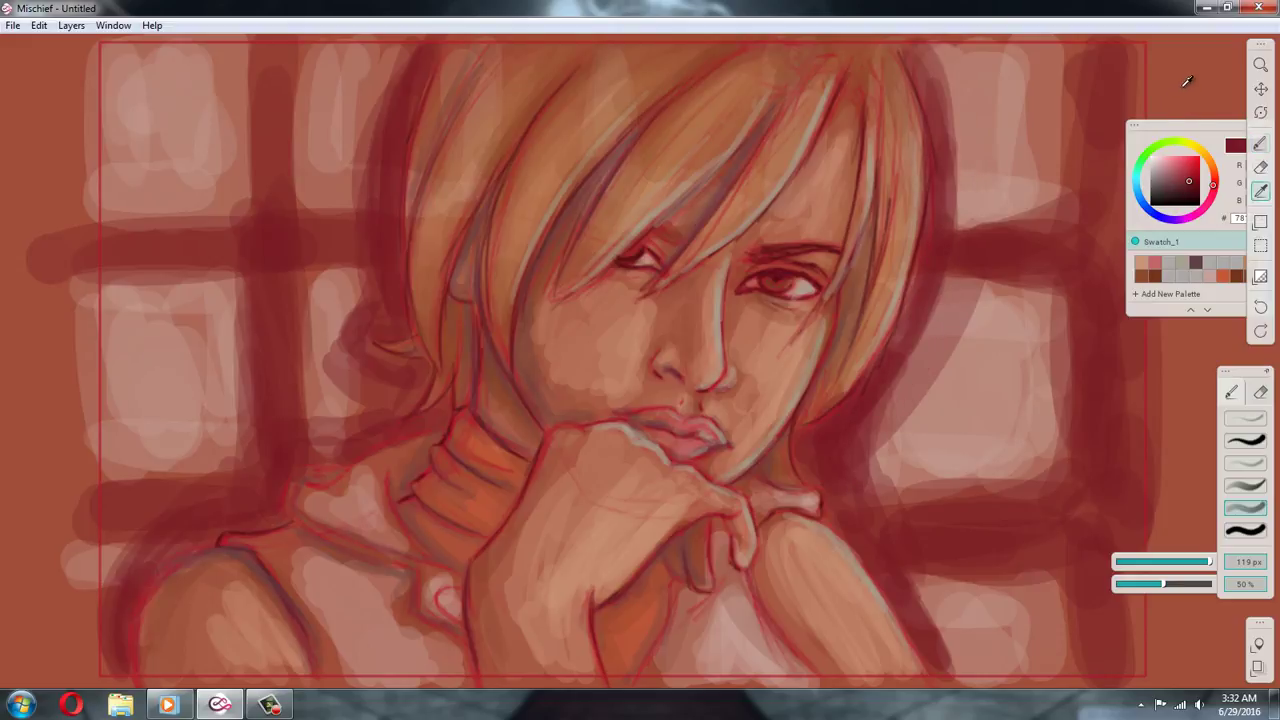
click(1186, 84)
click(954, 64)
key(b)
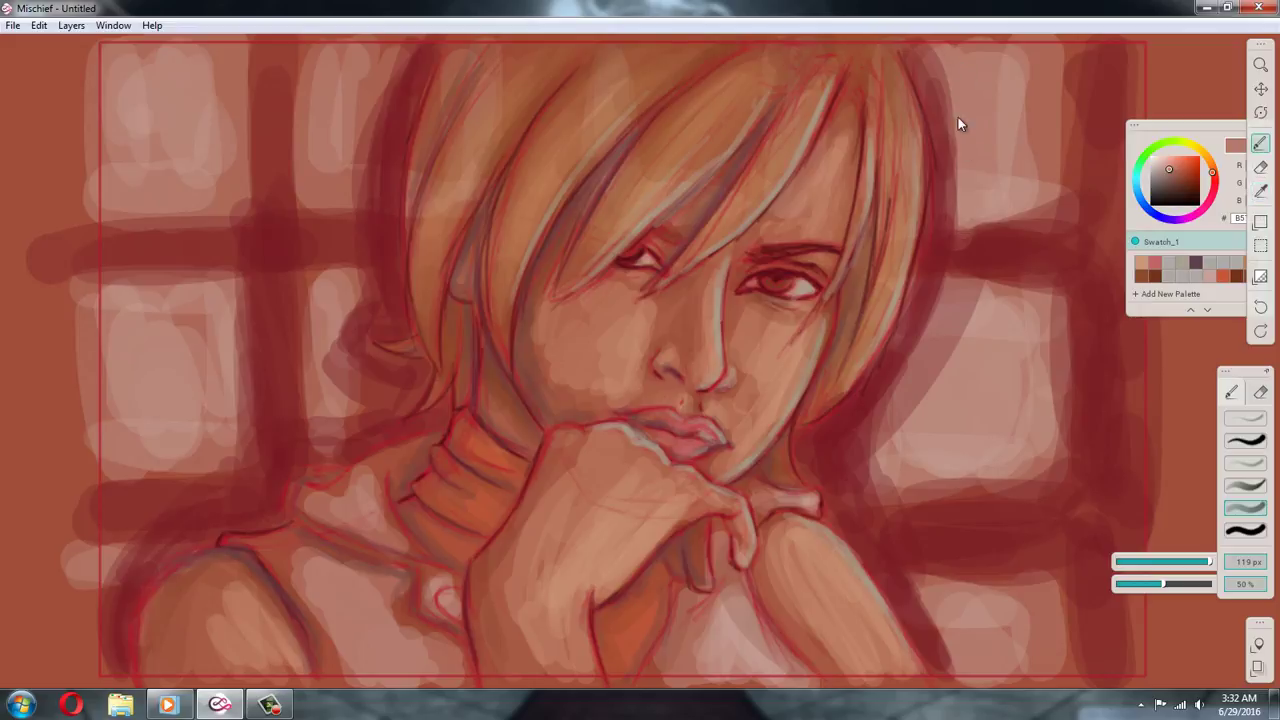
key(i)
click(1205, 72)
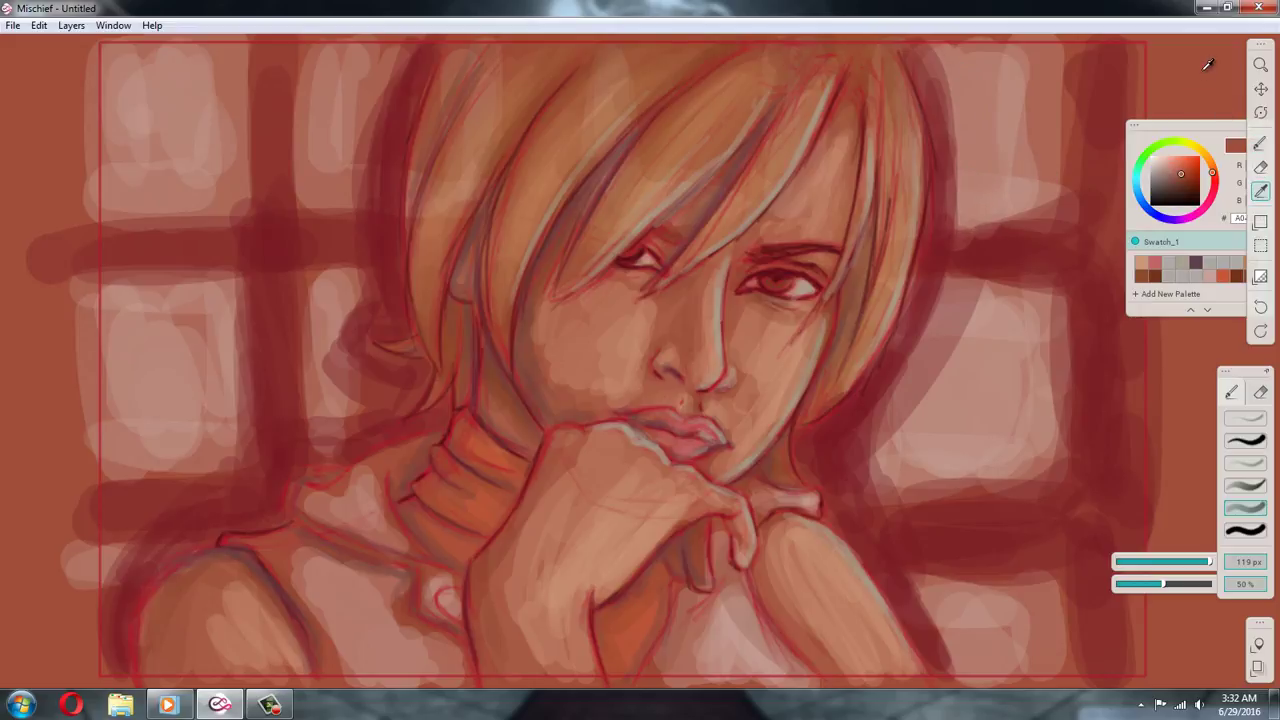
key(b)
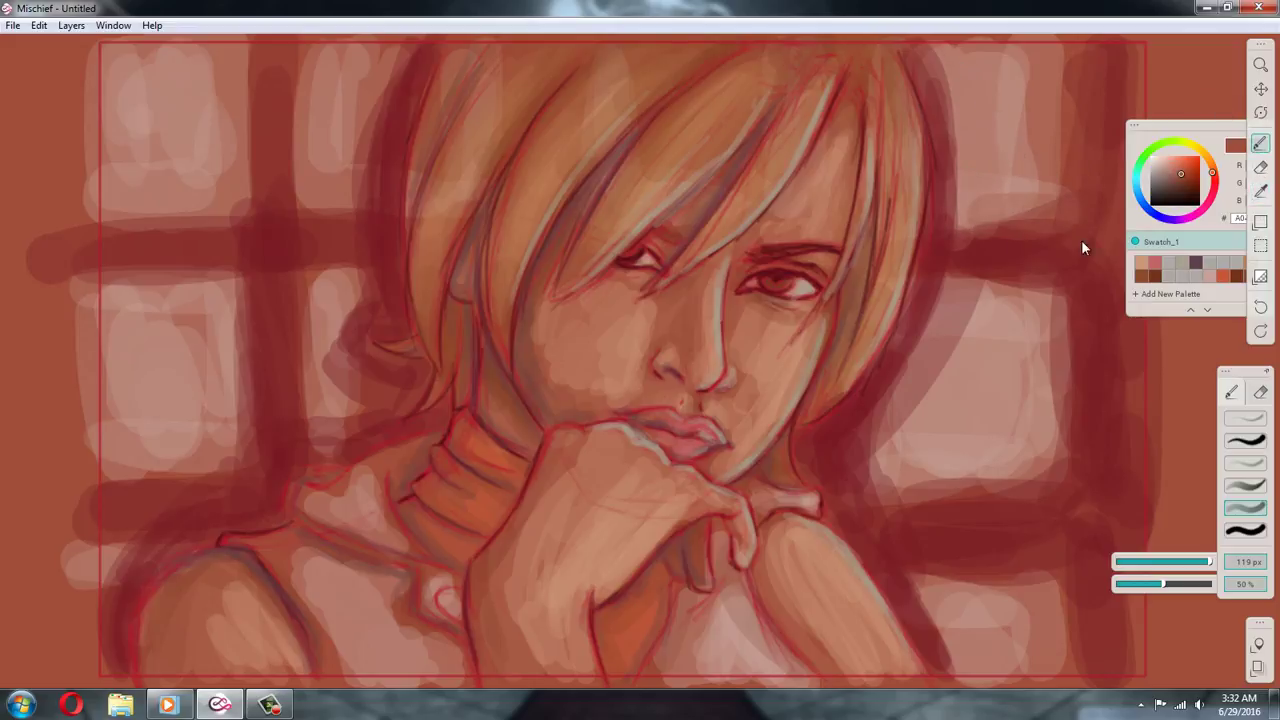
mouse_move(940, 216)
mouse_down()
mouse_move(932, 328)
mouse_move(925, 317)
mouse_move(893, 398)
mouse_move(949, 311)
mouse_move(898, 413)
mouse_move(922, 388)
mouse_move(1022, 367)
mouse_up()
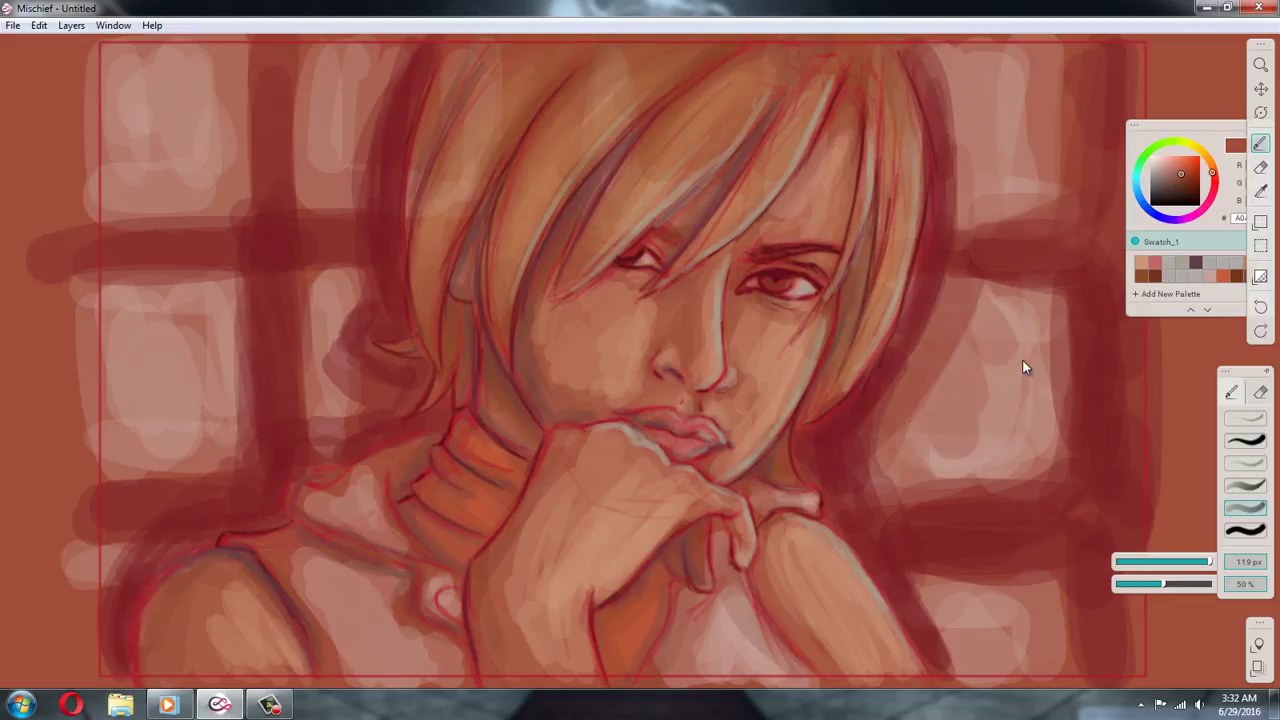
Switch to Layer 3 and soften the dark crimson surround on both sides of the hair with translucent brick red
click(1258, 668)
click(1183, 593)
mouse_move(910, 324)
mouse_down()
mouse_move(885, 477)
mouse_move(859, 474)
mouse_move(1032, 330)
mouse_up()
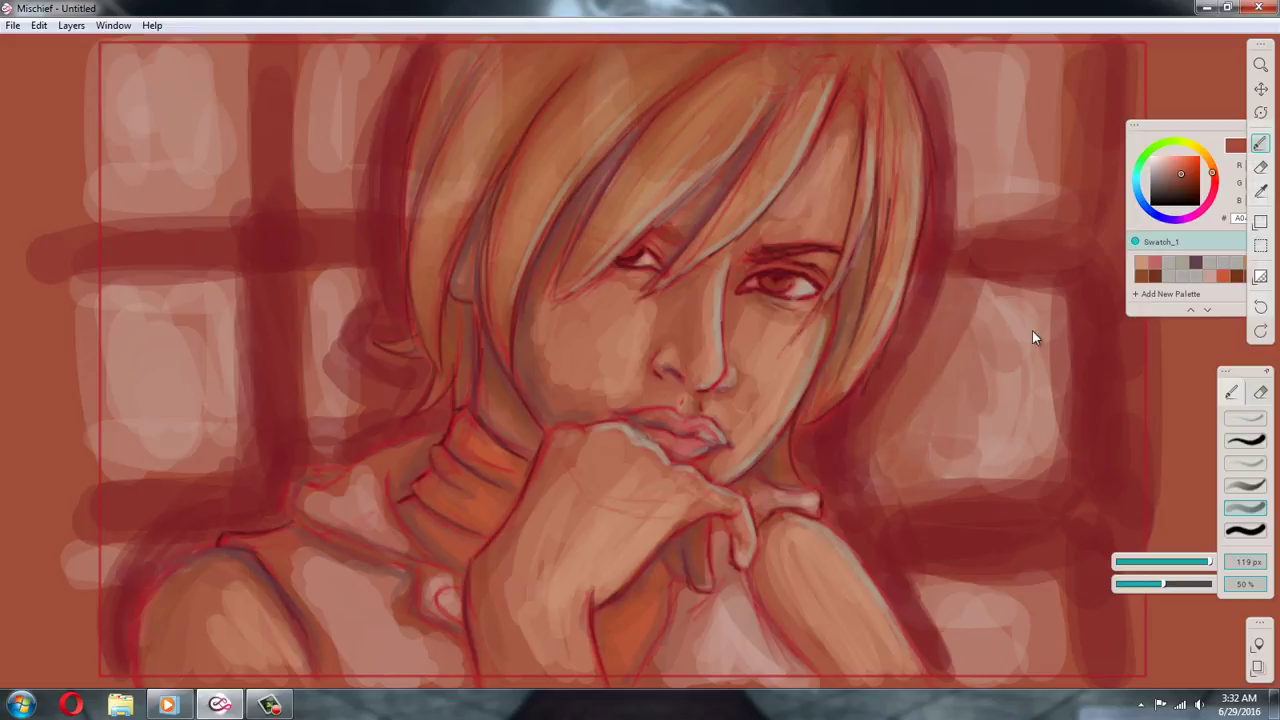
mouse_move(1030, 251)
mouse_down()
mouse_move(1054, 314)
mouse_move(916, 353)
mouse_move(860, 461)
mouse_move(993, 504)
mouse_move(974, 586)
mouse_move(934, 628)
mouse_up()
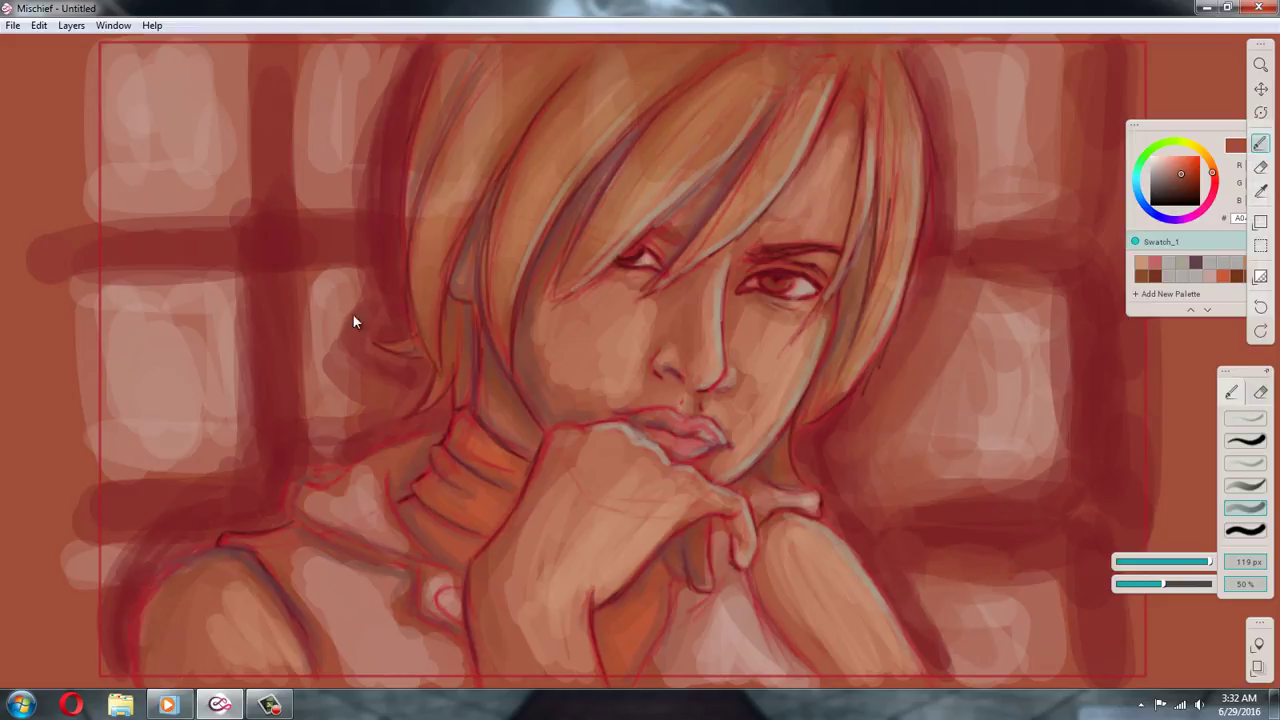
mouse_move(354, 111)
mouse_down()
mouse_move(368, 216)
mouse_move(293, 37)
mouse_move(254, 228)
mouse_move(143, 229)
mouse_move(166, 171)
mouse_move(137, 320)
mouse_move(259, 323)
mouse_move(143, 466)
mouse_move(214, 474)
mouse_move(140, 529)
mouse_move(139, 489)
mouse_move(259, 453)
mouse_up()
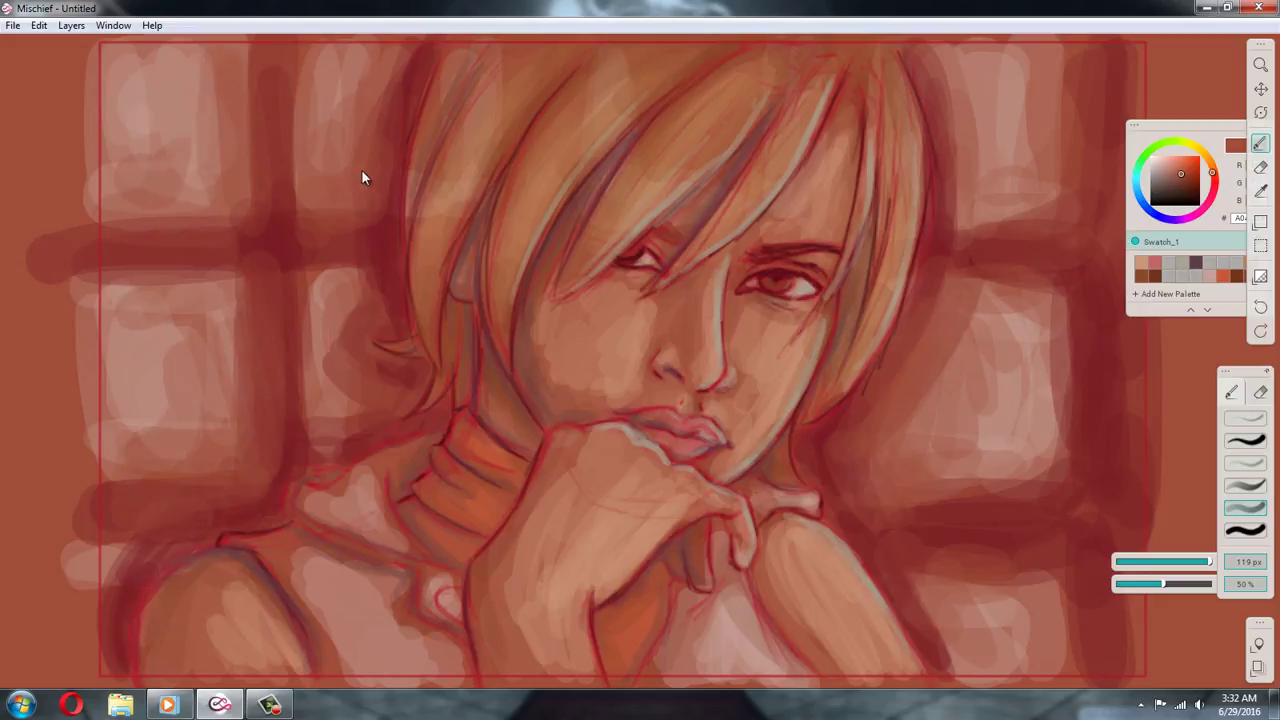
alt+click(380, 241)
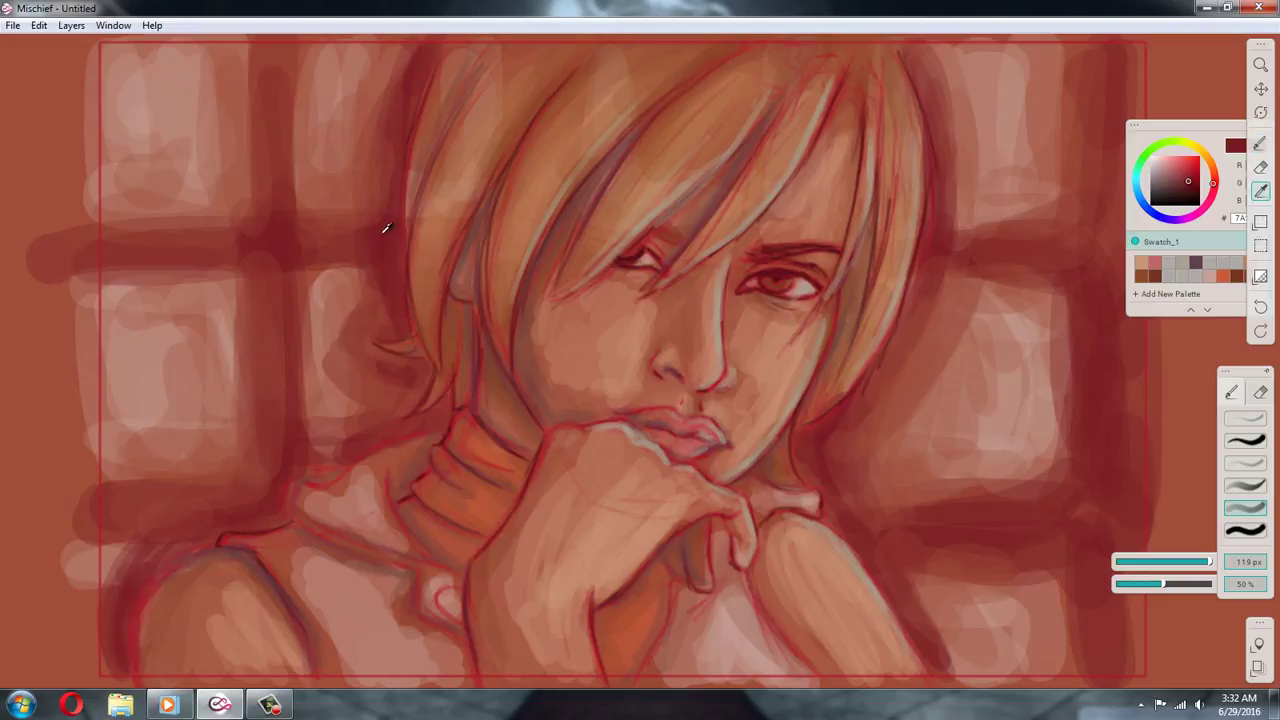
drag(118, 60, 125, 185)
drag(177, 143, 160, 60)
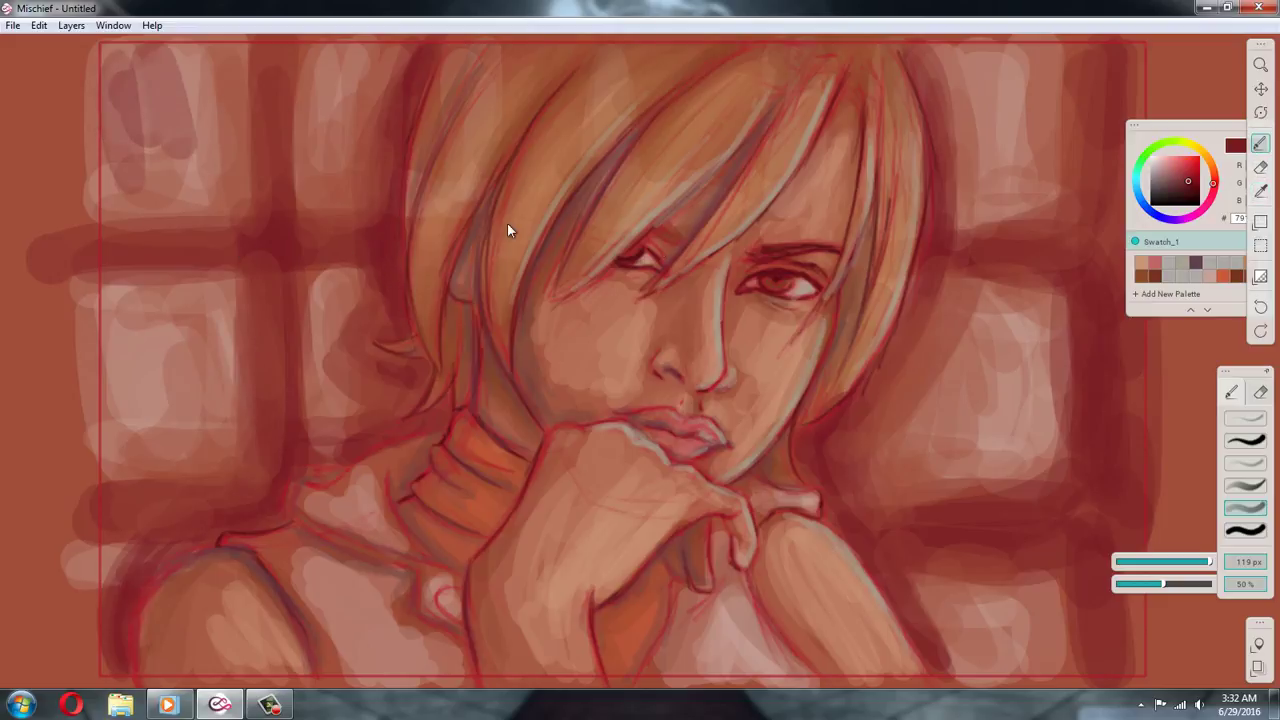
click(1260, 308)
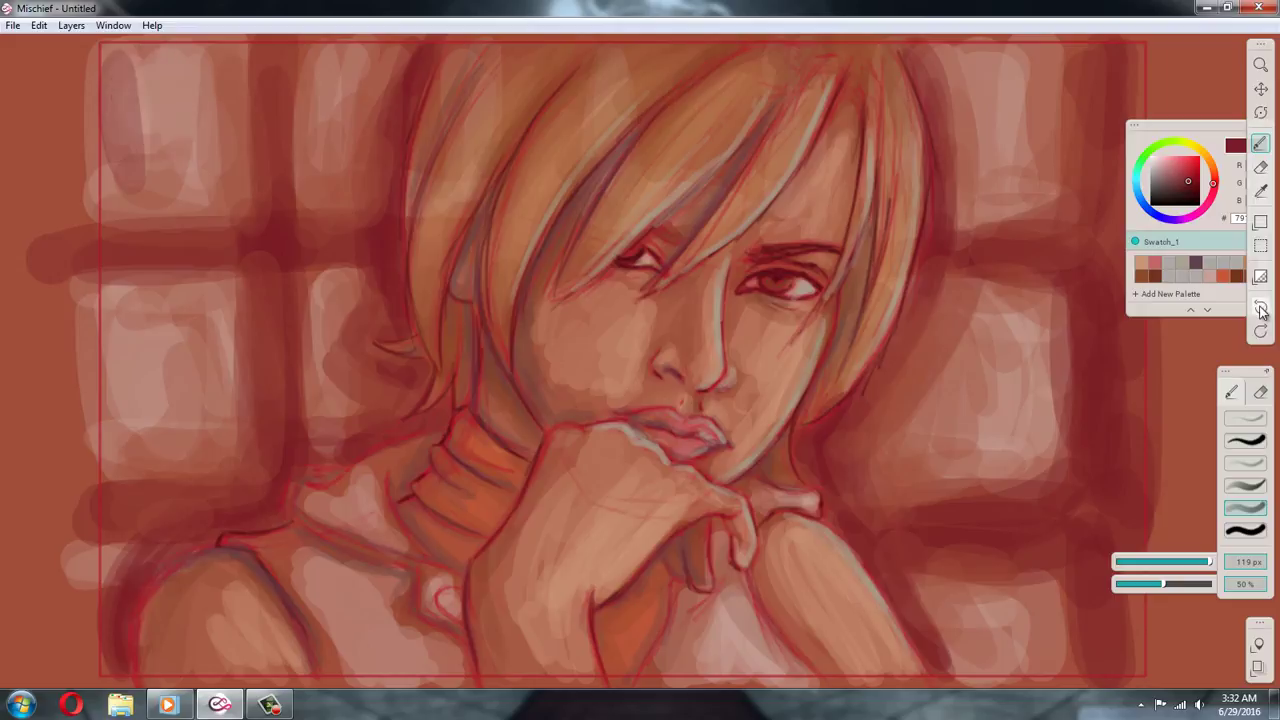
click(1260, 308)
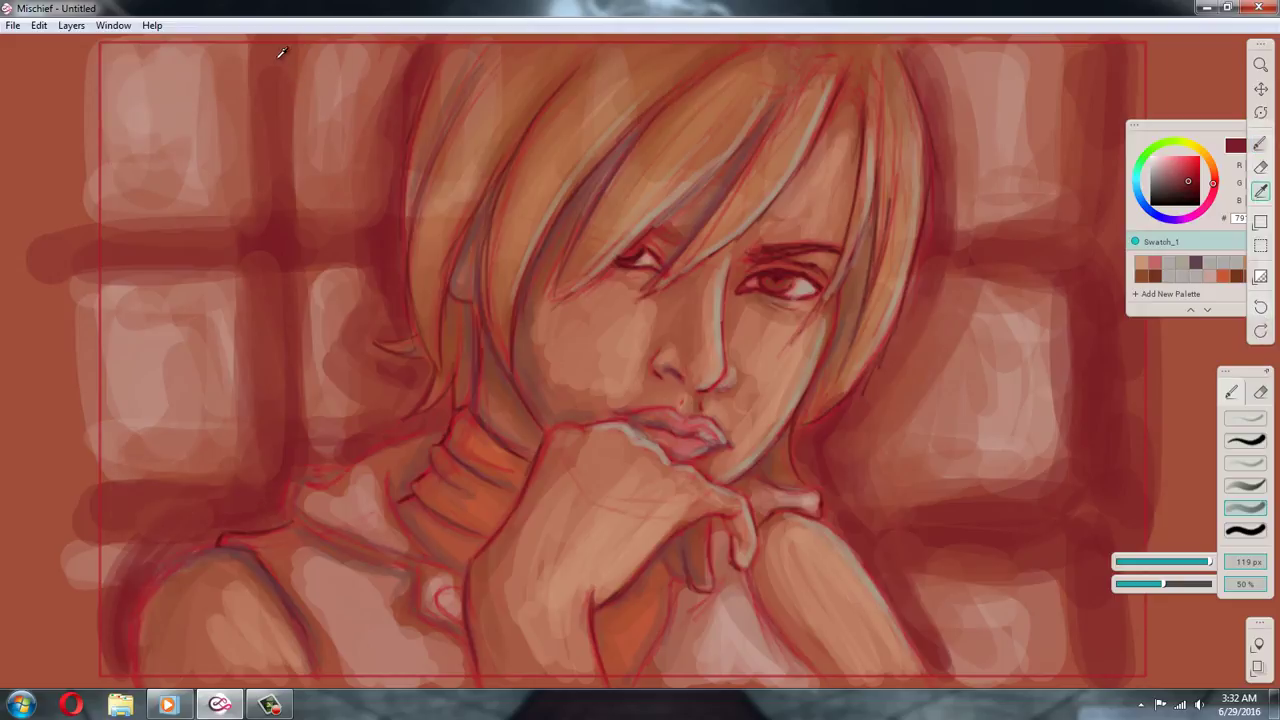
Sample a muted red from the upper-left background and glaze it over the panes to the right of the portrait
alt+click(326, 59)
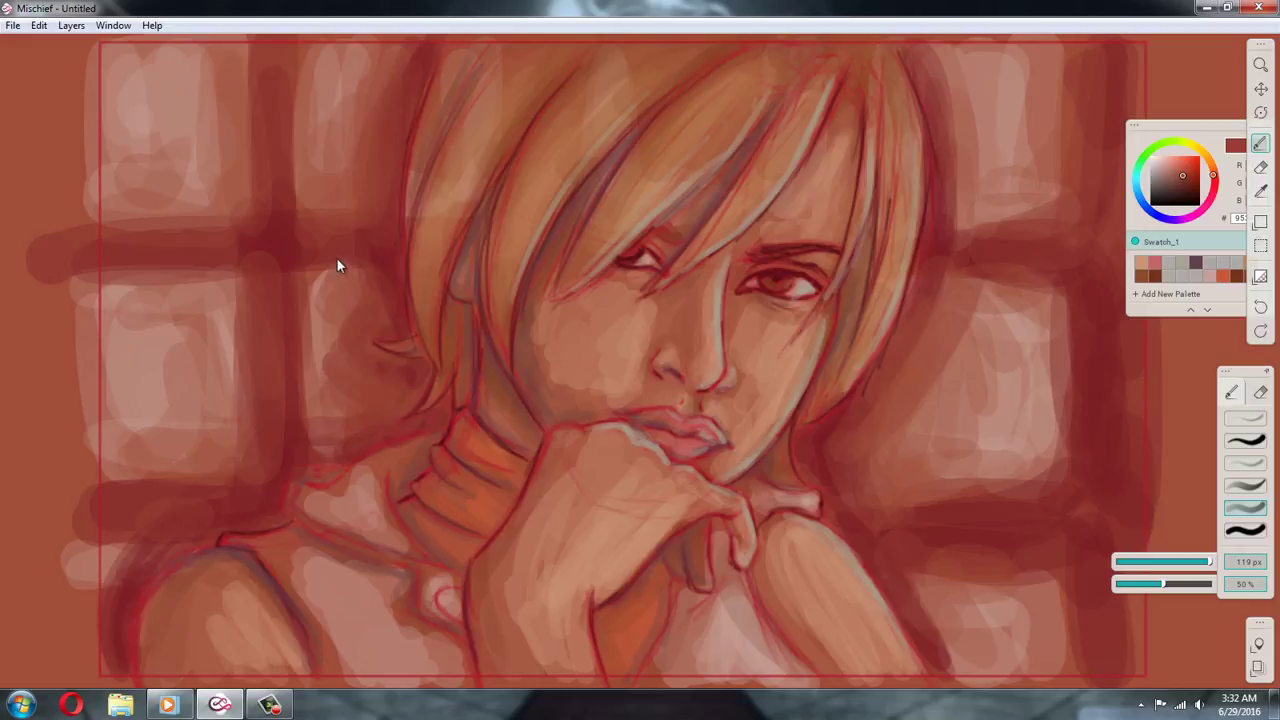
drag(940, 620, 955, 655)
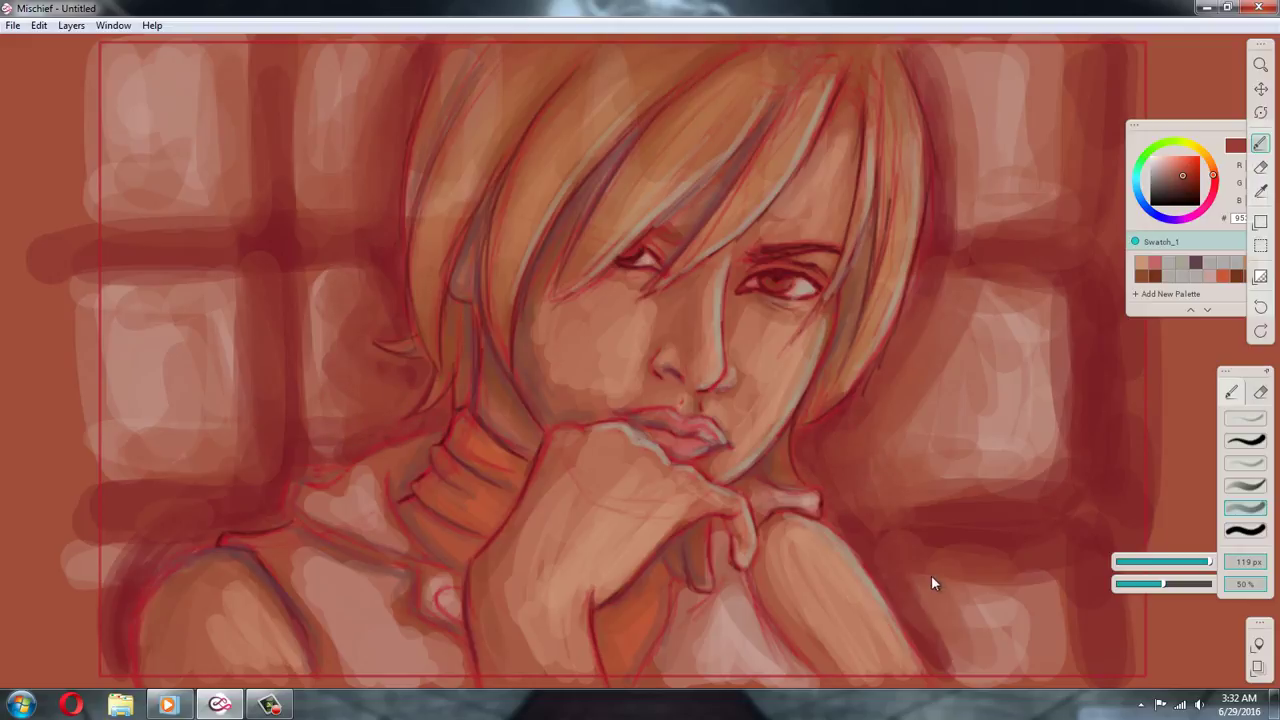
mouse_move(931, 432)
mouse_down()
mouse_move(915, 425)
mouse_move(955, 435)
mouse_up()
drag(985, 75, 978, 120)
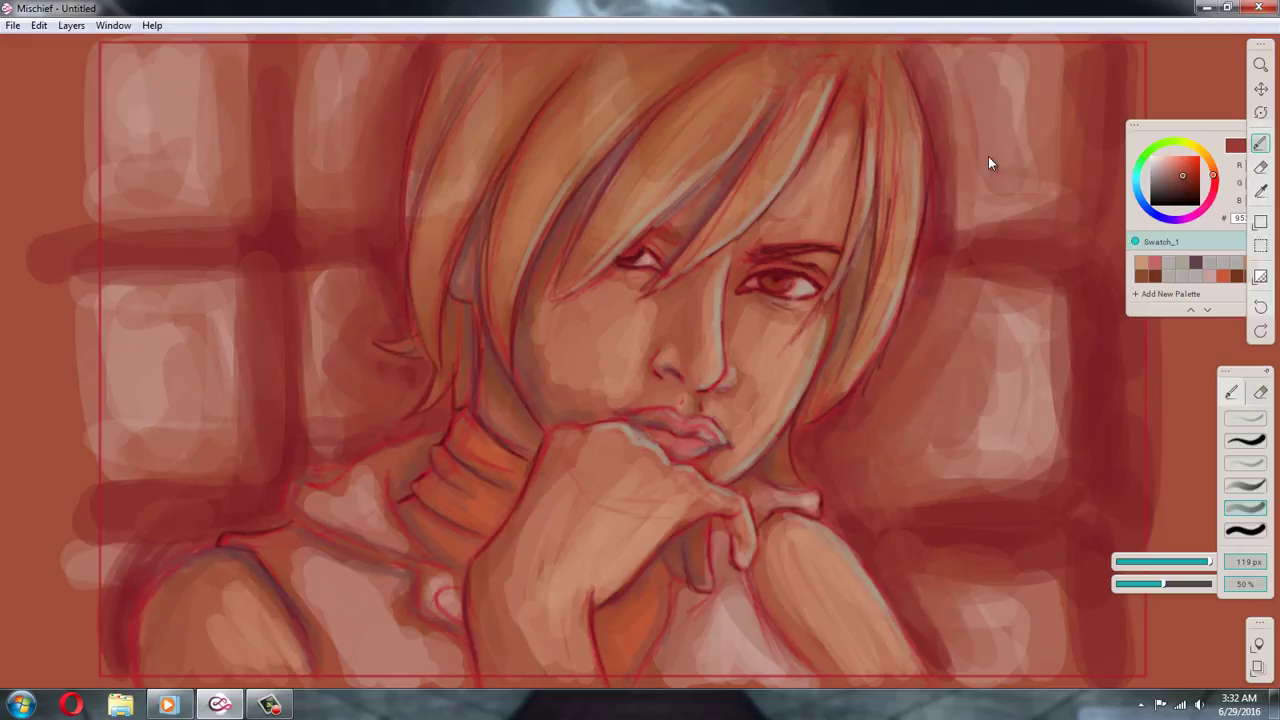
Tone down the centres of the four panes left of the head with translucent muted red strokes
drag(343, 106, 326, 150)
mouse_move(340, 340)
mouse_down()
mouse_move(318, 390)
mouse_move(306, 352)
mouse_up()
drag(200, 330, 185, 405)
mouse_move(141, 304)
mouse_down()
mouse_move(177, 400)
mouse_move(134, 346)
mouse_move(171, 349)
mouse_move(165, 390)
mouse_up()
mouse_move(153, 57)
mouse_down()
mouse_move(194, 151)
mouse_move(140, 146)
mouse_move(189, 51)
mouse_move(188, 160)
mouse_up()
Add more muted red glazes over the right panes, the lower-left divider and the upper pane edges to blend them together
drag(991, 122, 1088, 119)
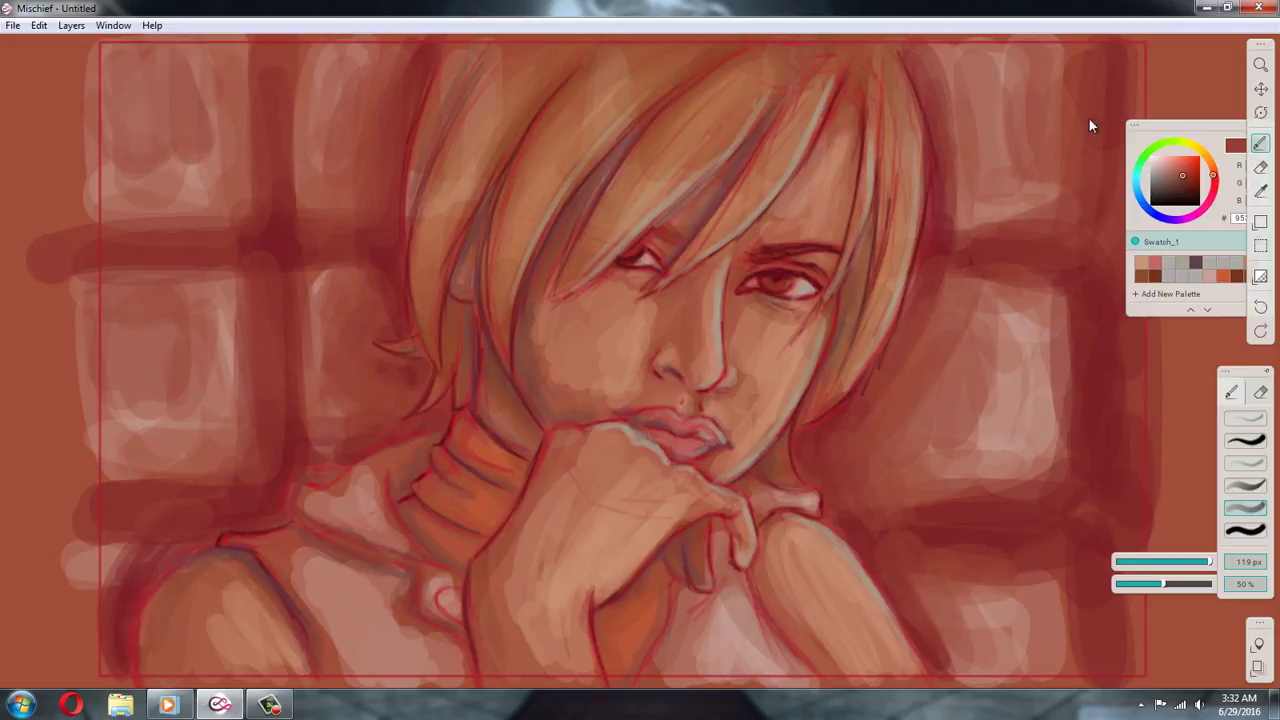
drag(1027, 382, 998, 430)
mouse_move(965, 598)
mouse_down()
mouse_move(925, 616)
mouse_move(977, 618)
mouse_move(1019, 682)
mouse_move(941, 561)
mouse_up()
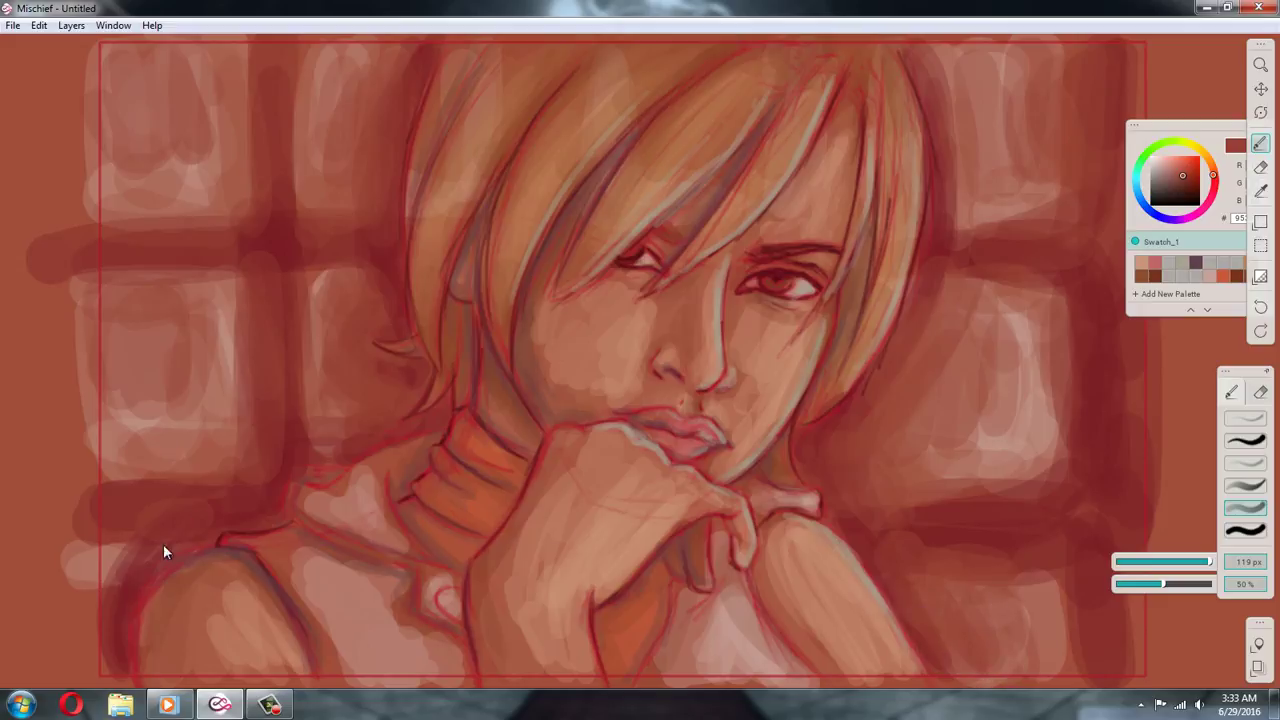
drag(95, 444, 167, 458)
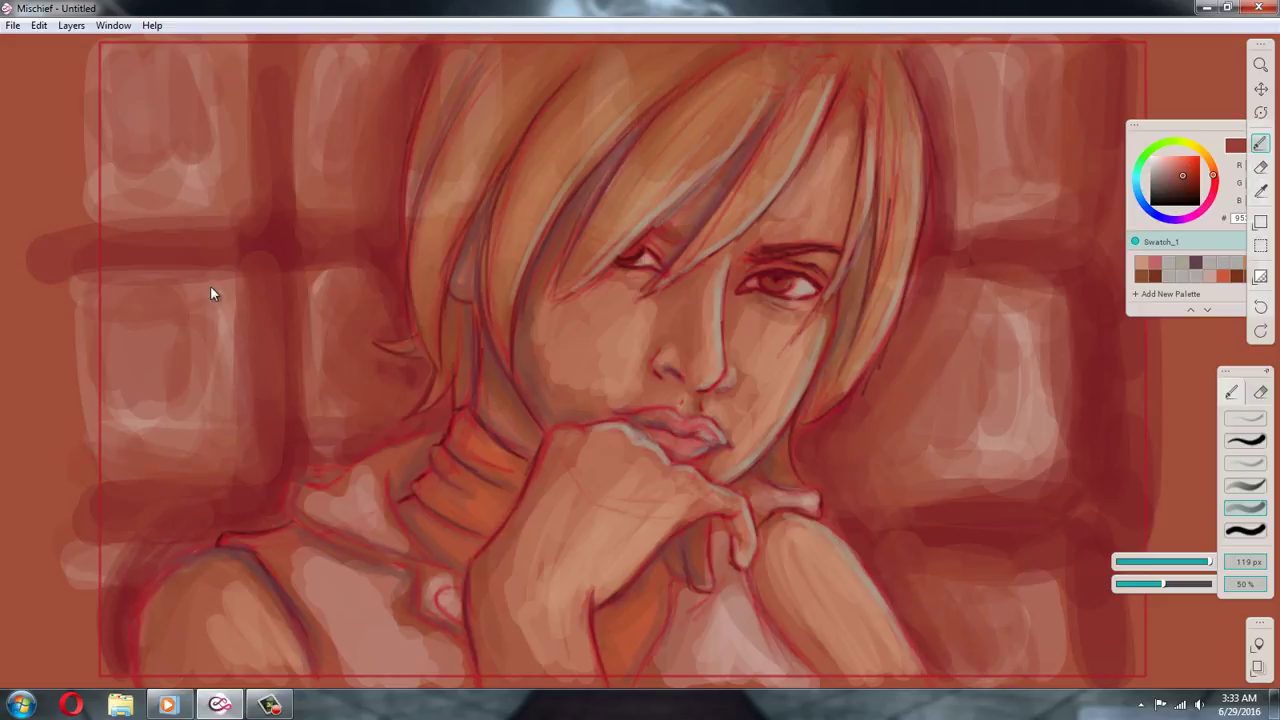
drag(313, 217, 306, 64)
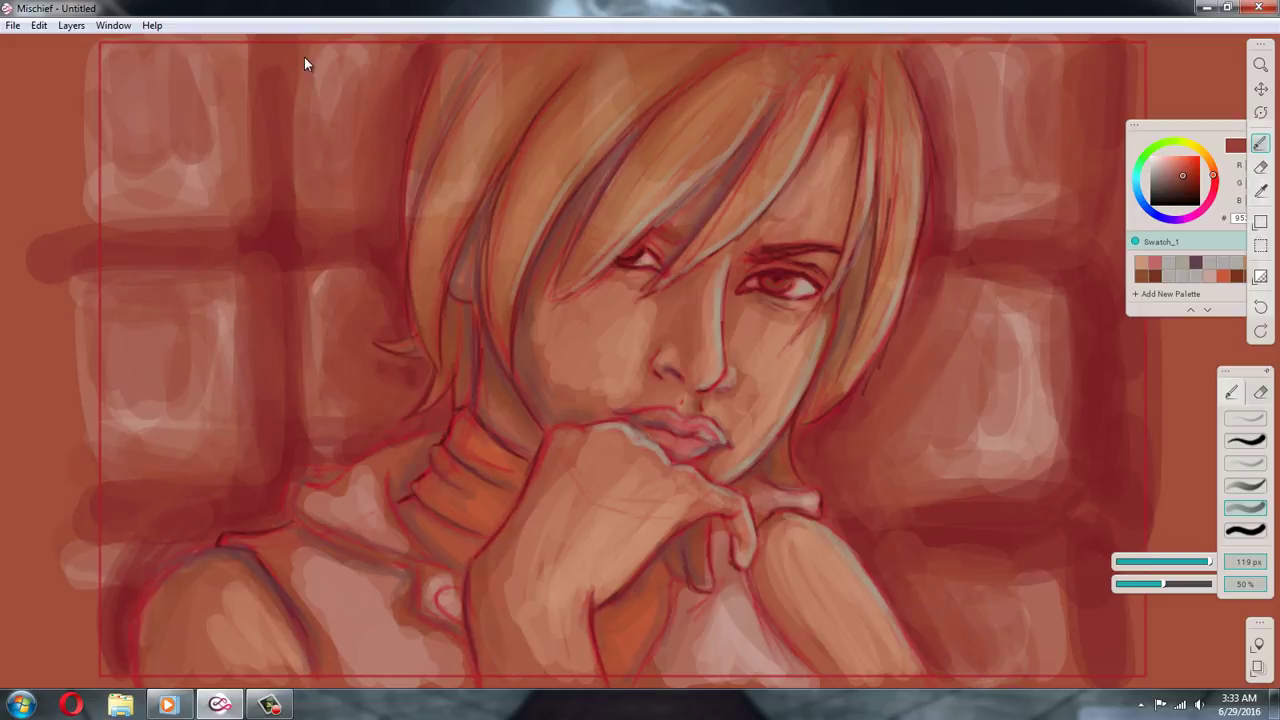
mouse_move(926, 116)
mouse_down()
mouse_move(962, 47)
mouse_move(1040, 45)
mouse_up()
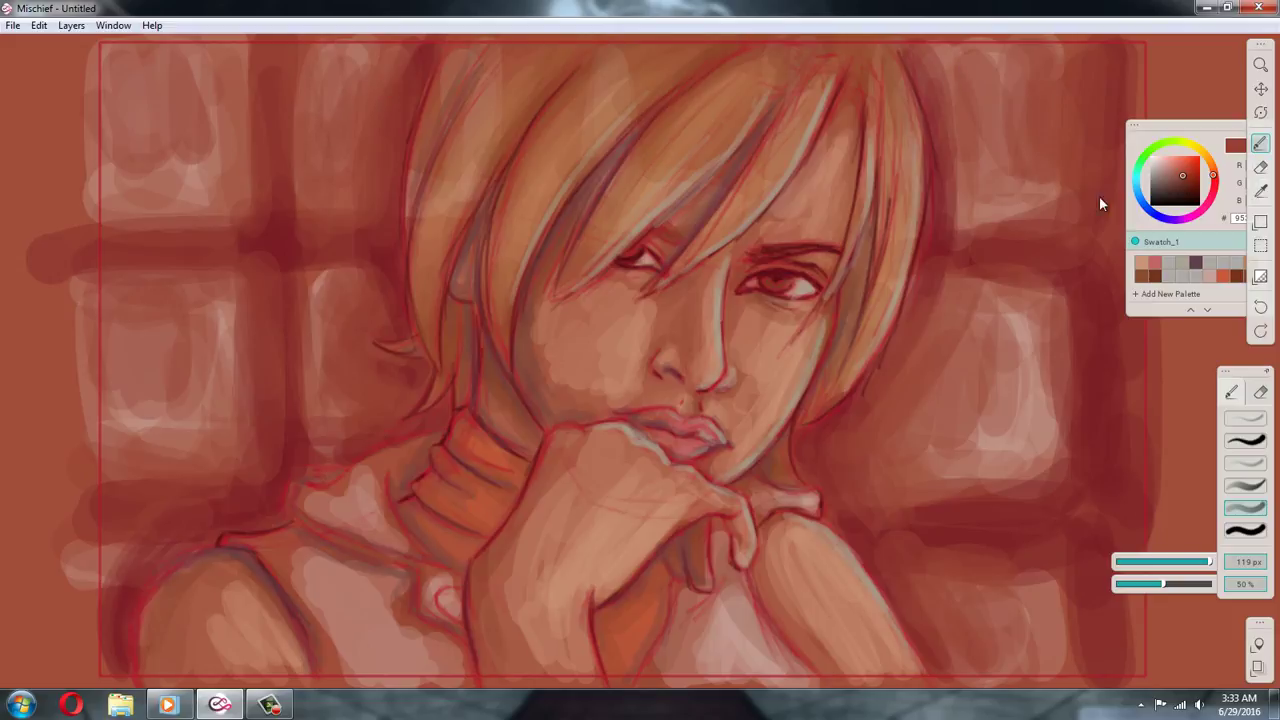
Make Layer 5 the active layer
click(1257, 669)
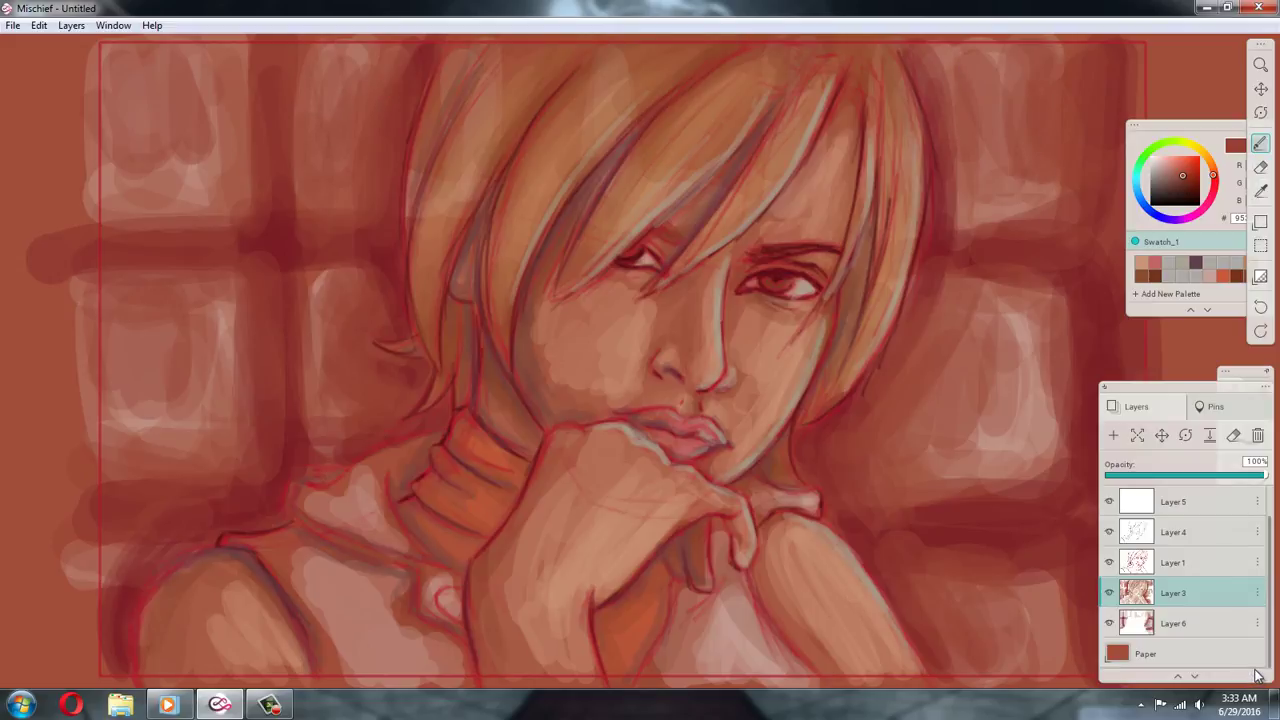
click(1184, 506)
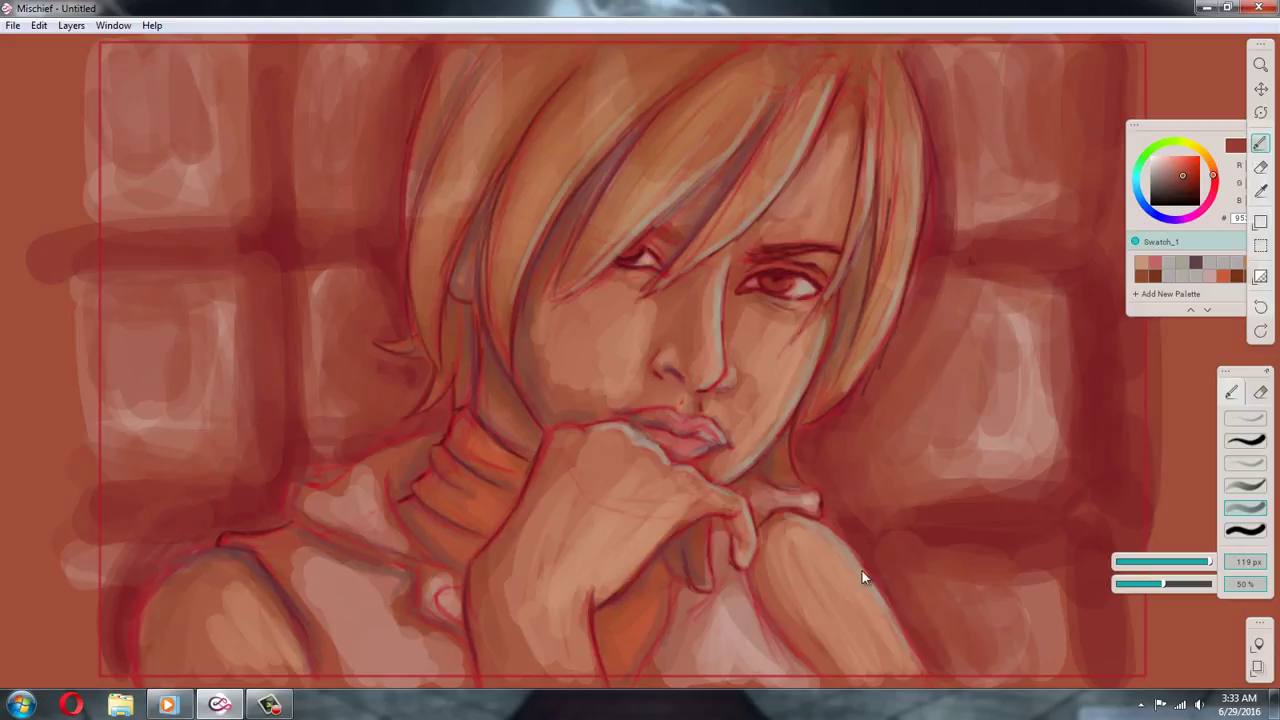
Set the brush to 38 px and 92% opacity
key(i)
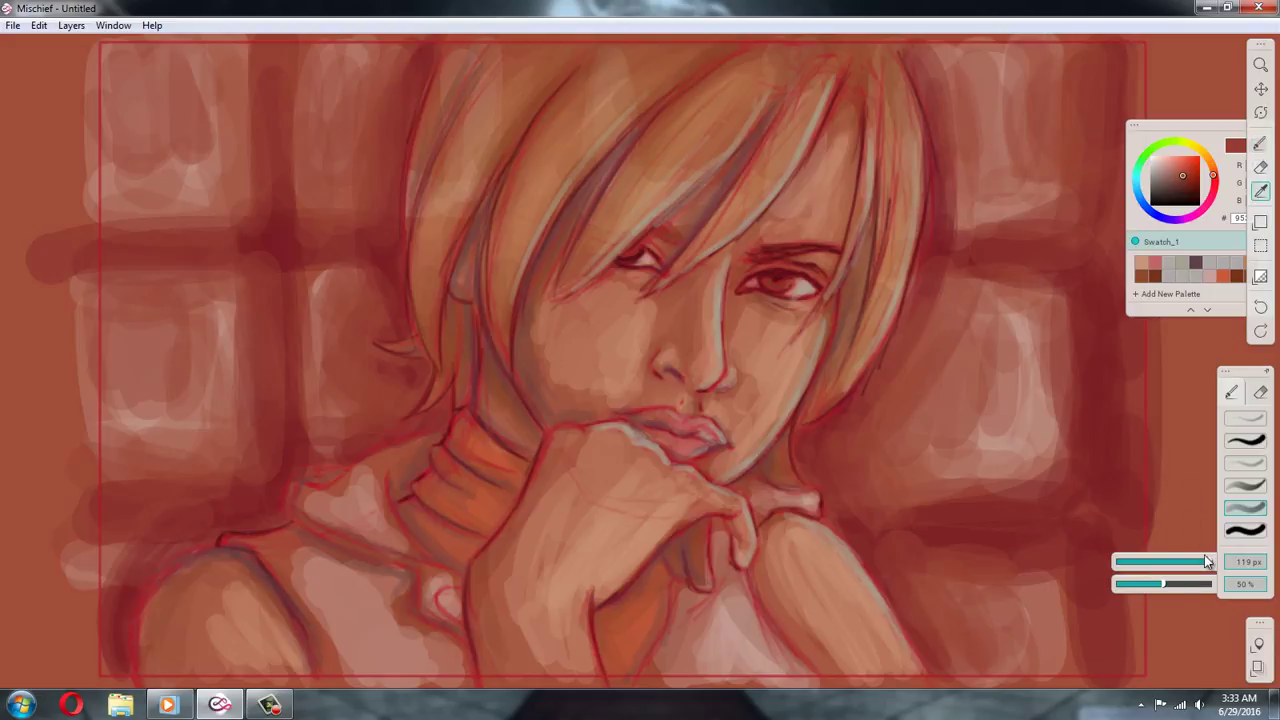
click(1261, 330)
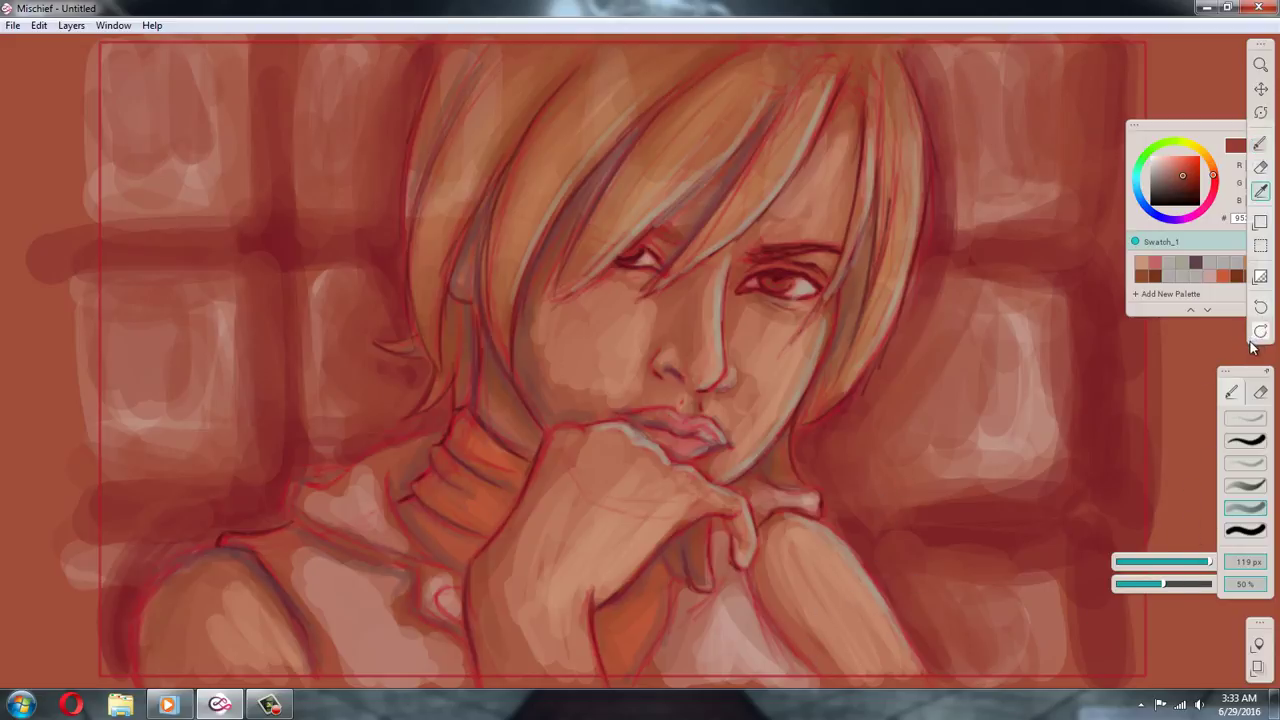
click(1180, 563)
mouse_move(1180, 567)
mouse_down()
mouse_move(1162, 568)
mouse_move(1184, 567)
mouse_up()
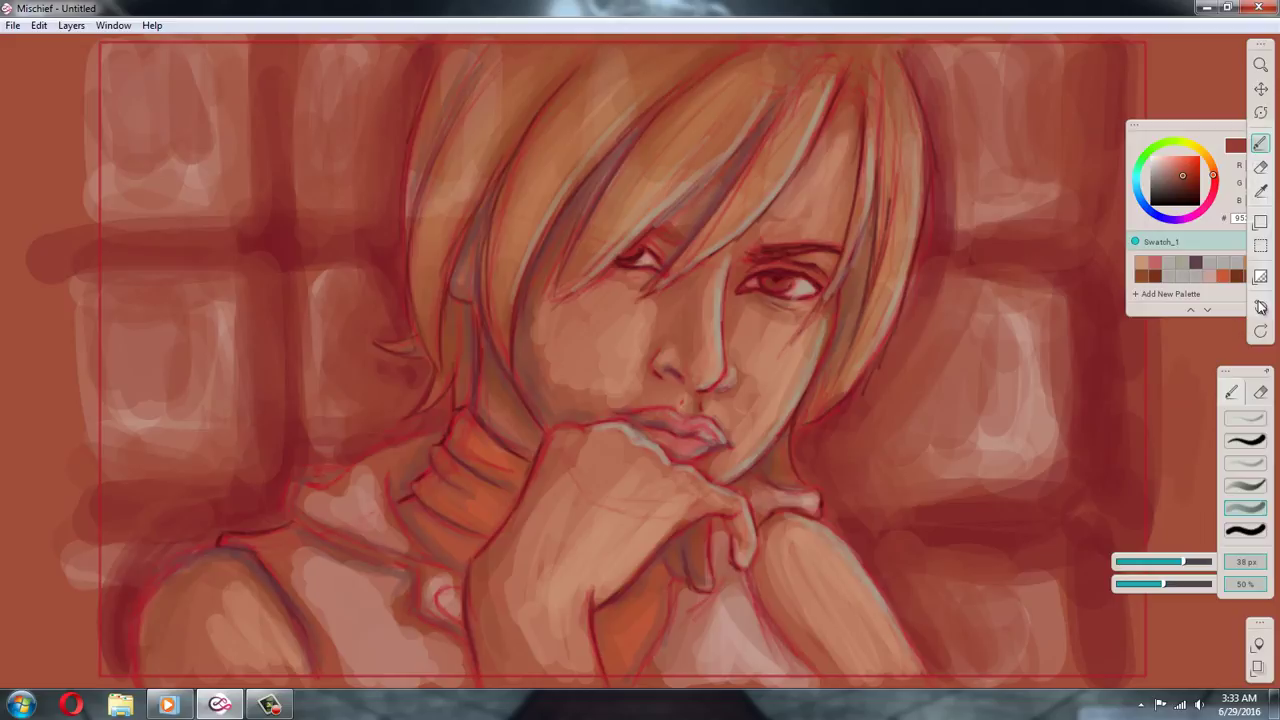
drag(1190, 584, 1205, 584)
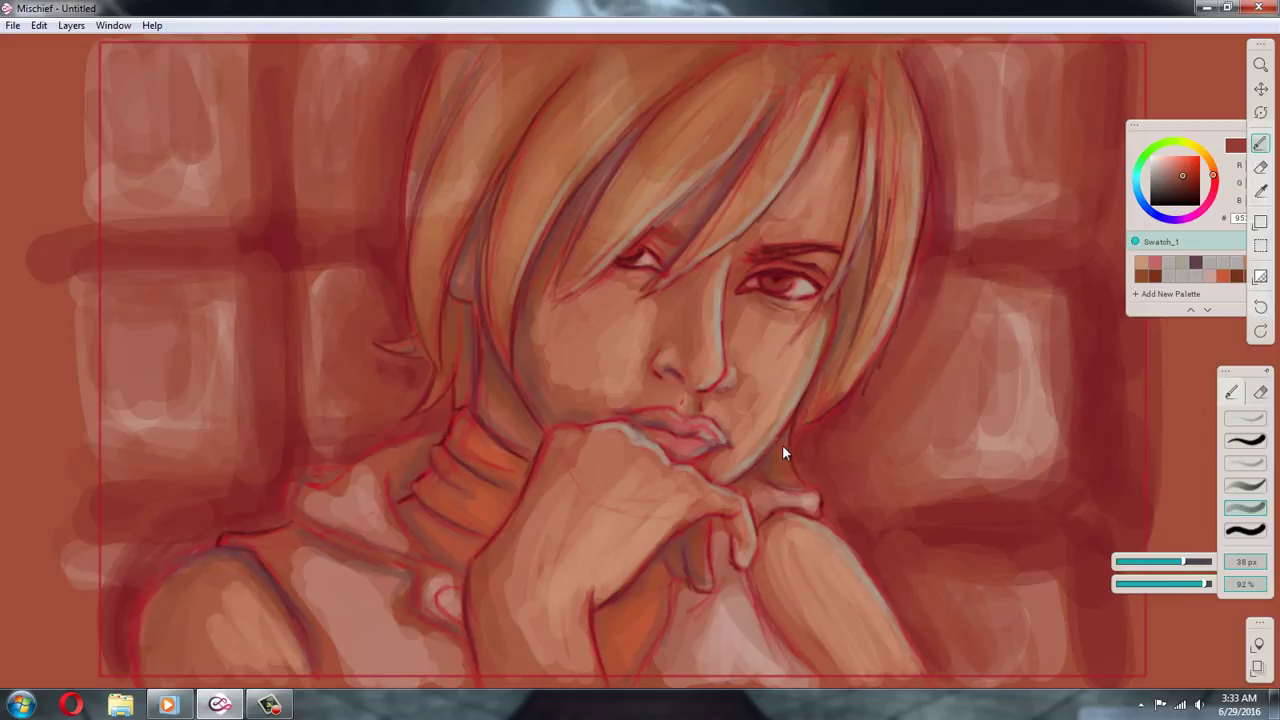
click(1258, 331)
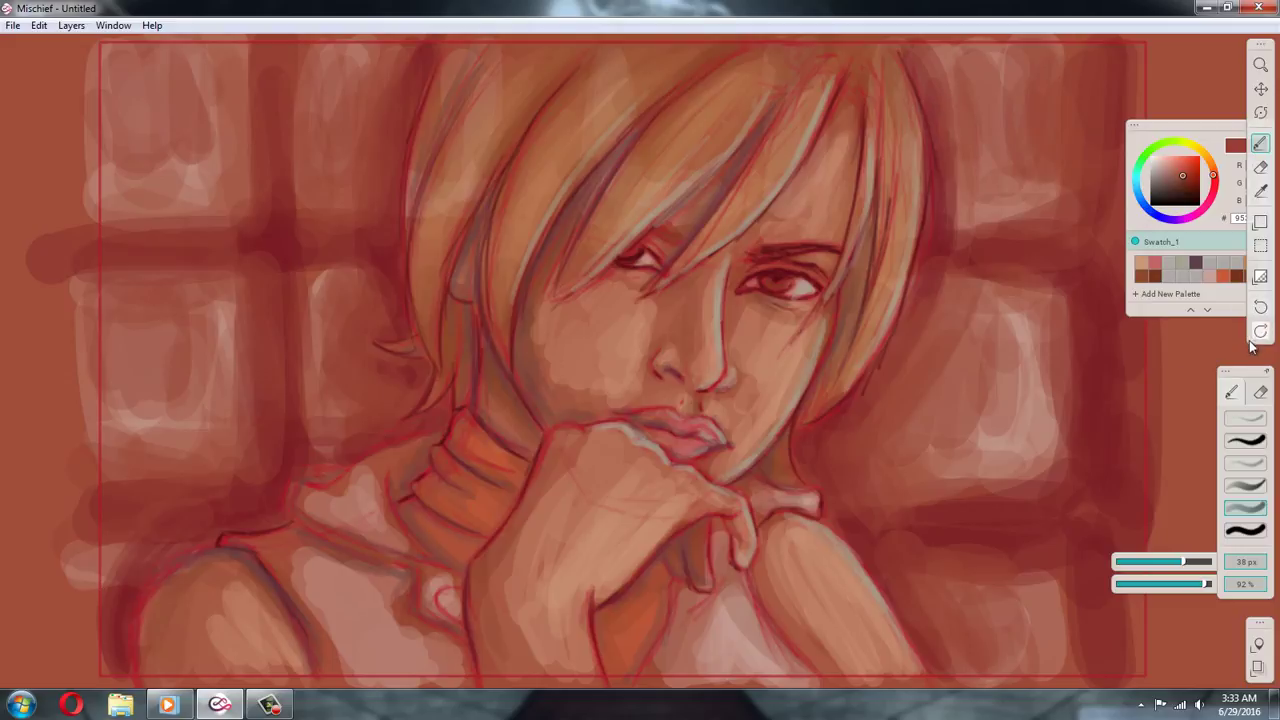
click(1260, 331)
Sample the pale tan rim colour and widen the highlight along the cheek and jaw edge, lowering the brush opacity to 59%
alt+click(900, 200)
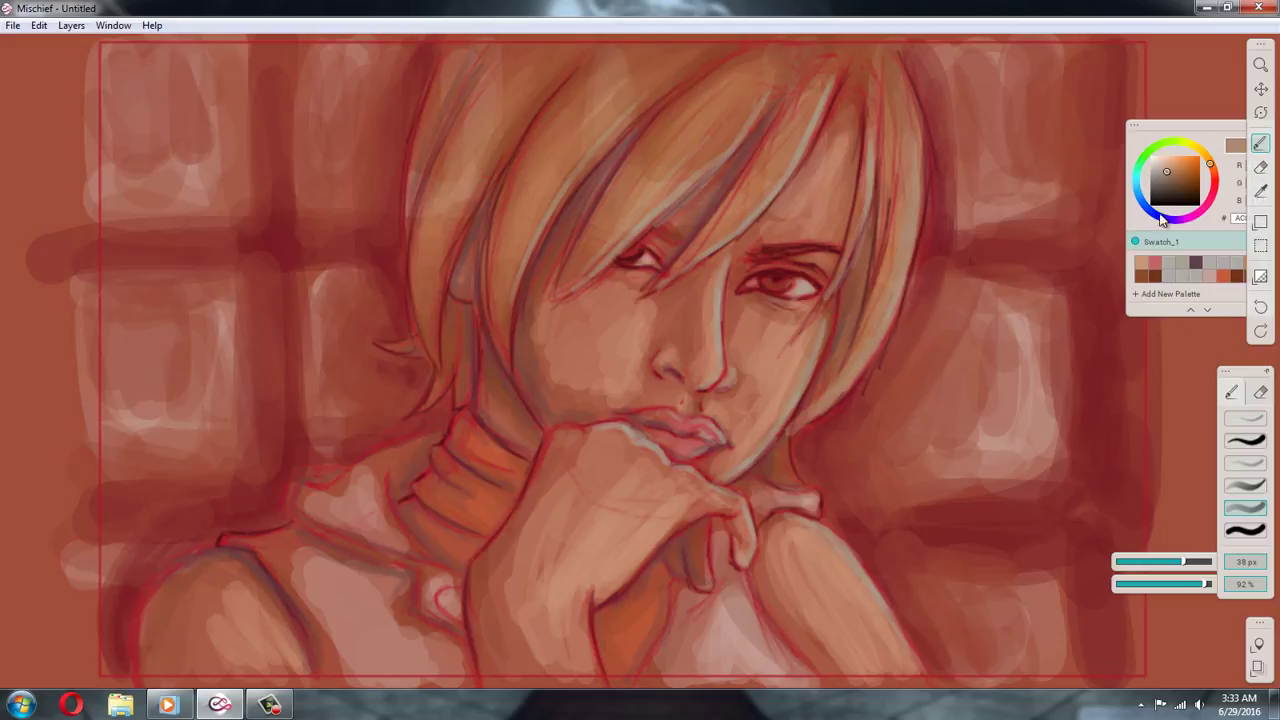
click(1260, 64)
click(875, 268)
drag(875, 269, 897, 267)
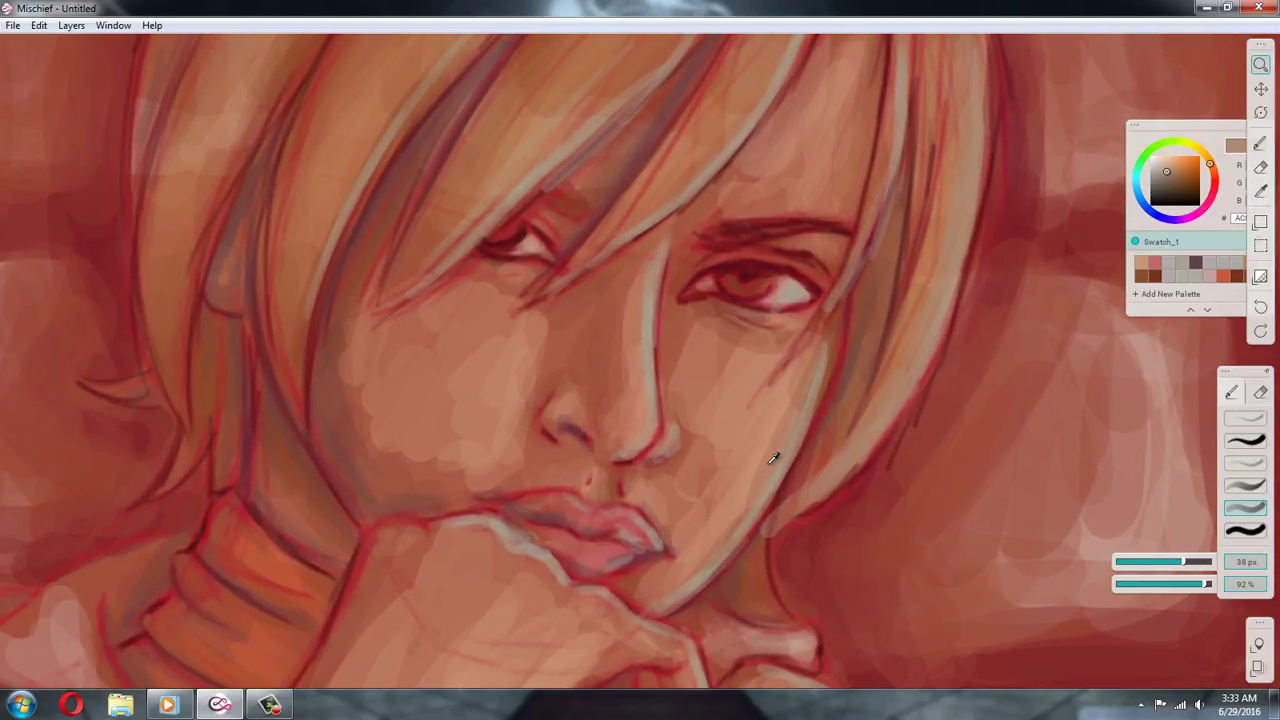
alt+click(814, 401)
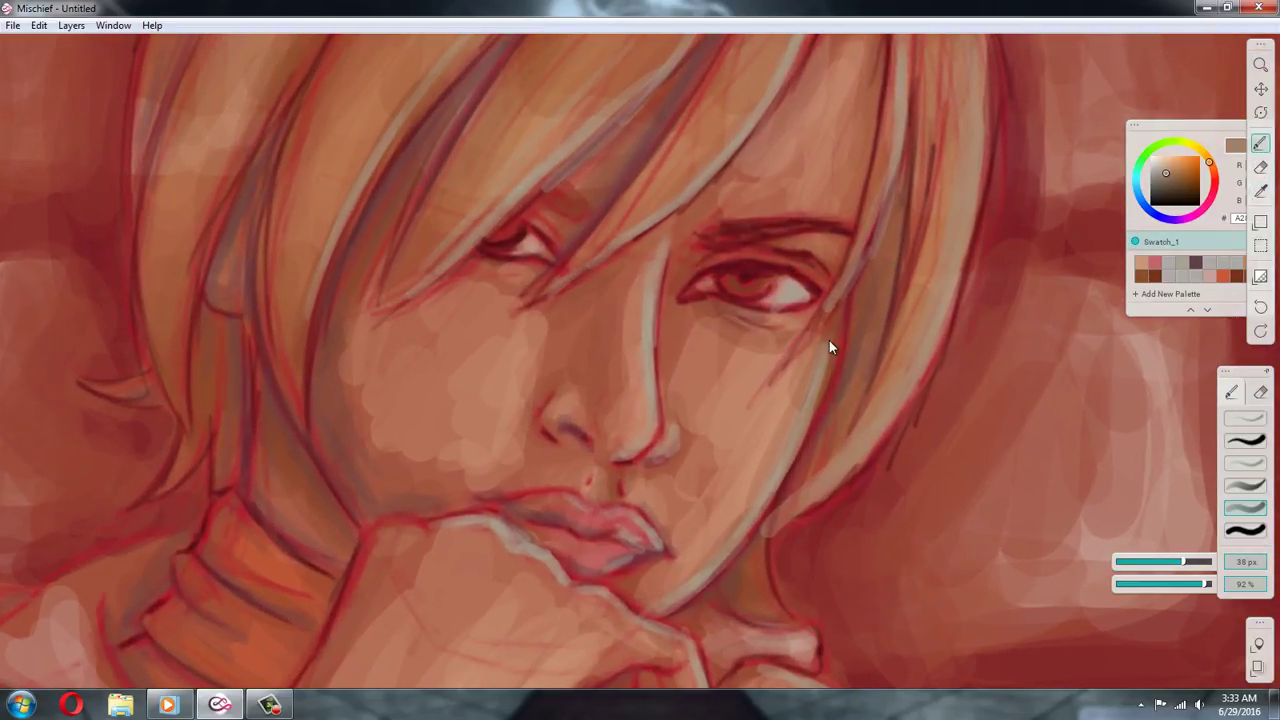
drag(829, 340, 822, 392)
drag(1207, 584, 1173, 586)
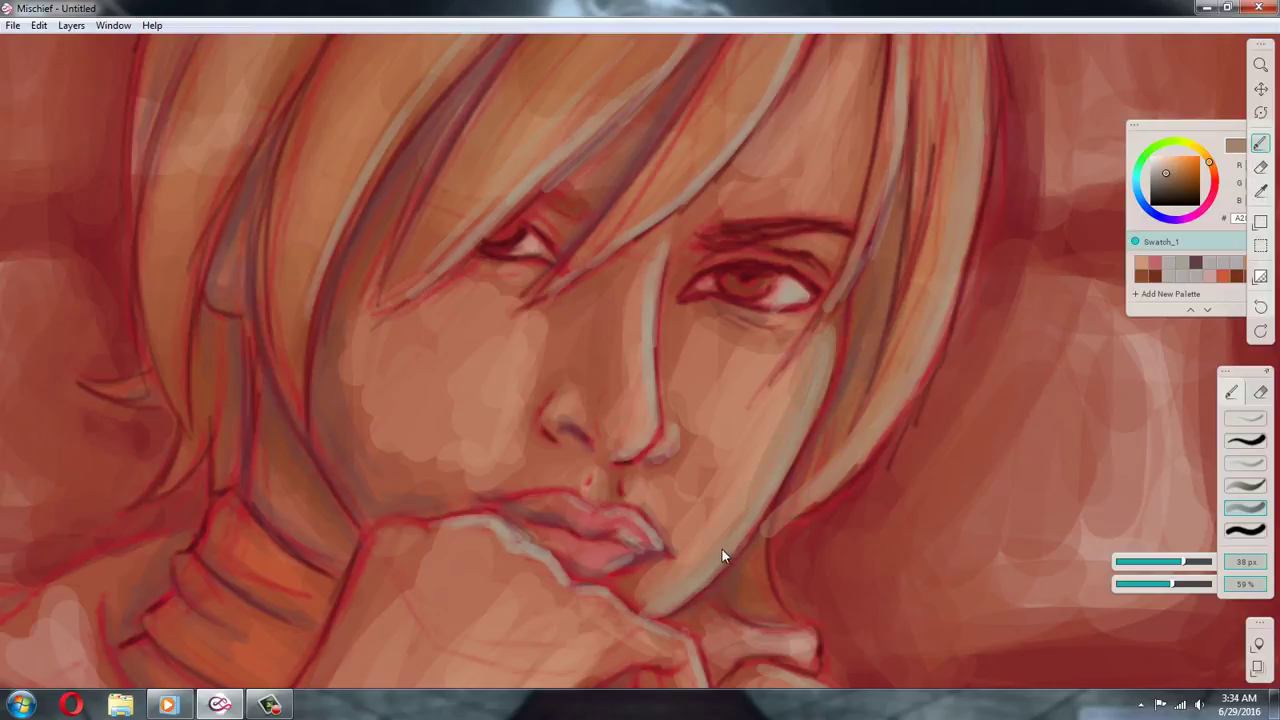
Sample nearby skin tones and blend the inner edge of the jaw highlight into the cheek and the chin below the lips
key(i)
click(778, 428)
key(b)
key(i)
click(634, 578)
key(b)
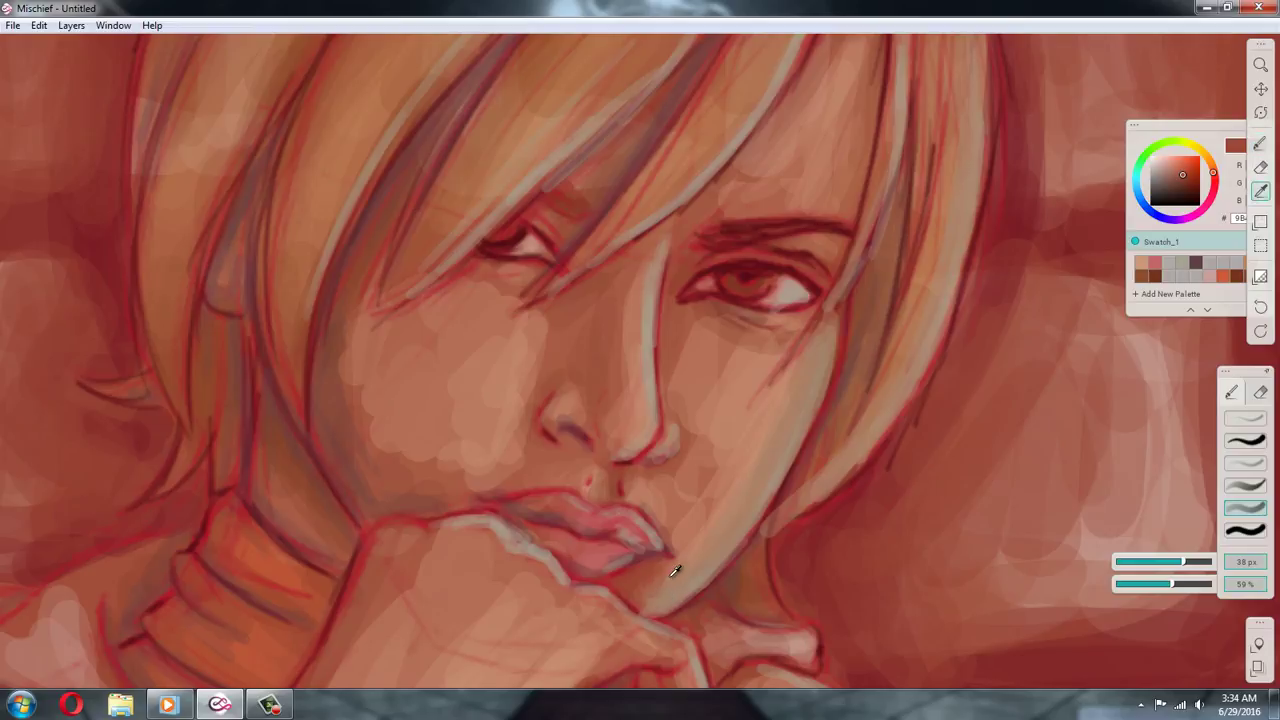
alt+click(664, 582)
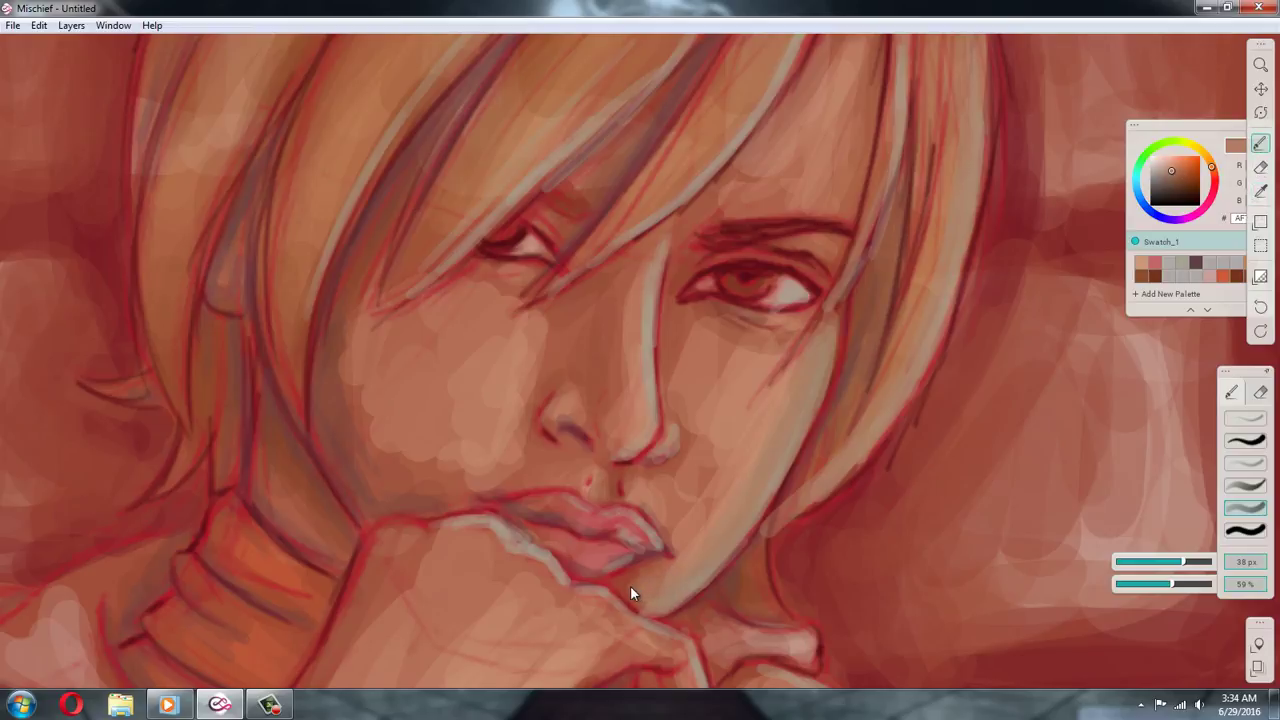
alt+click(631, 585)
alt+click(670, 580)
alt+click(695, 513)
click(268, 705)
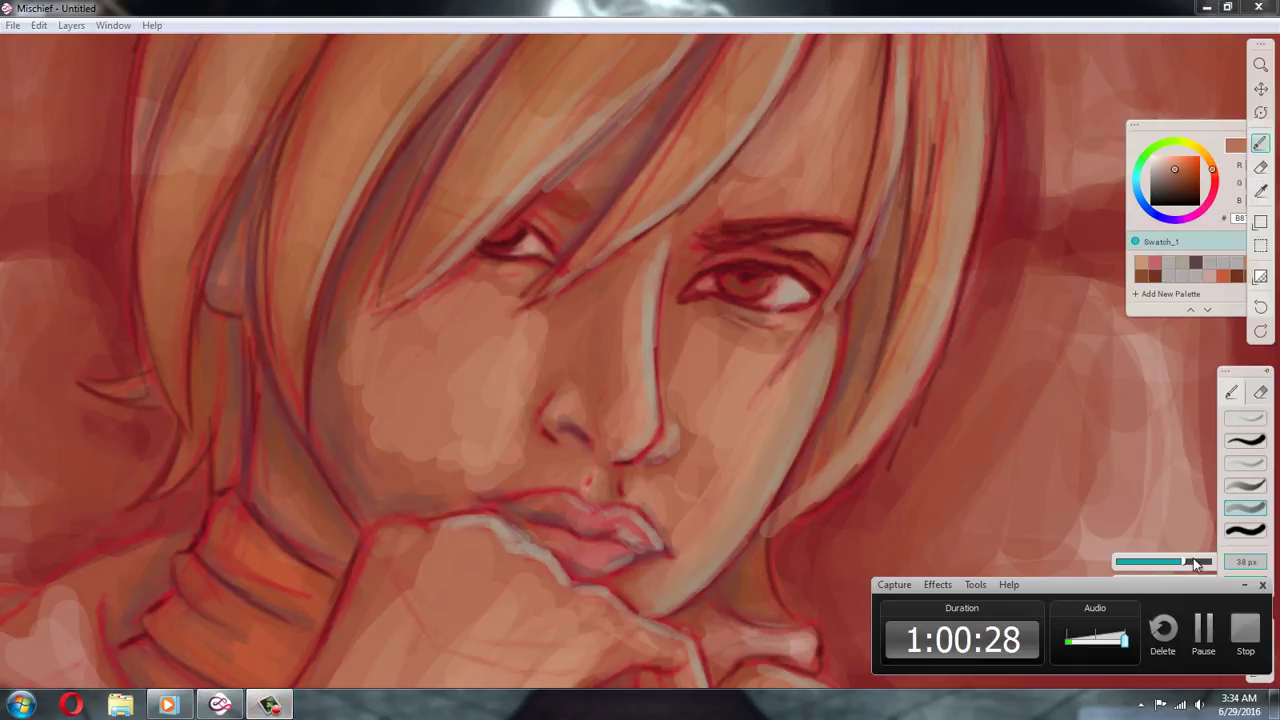
click(1204, 628)
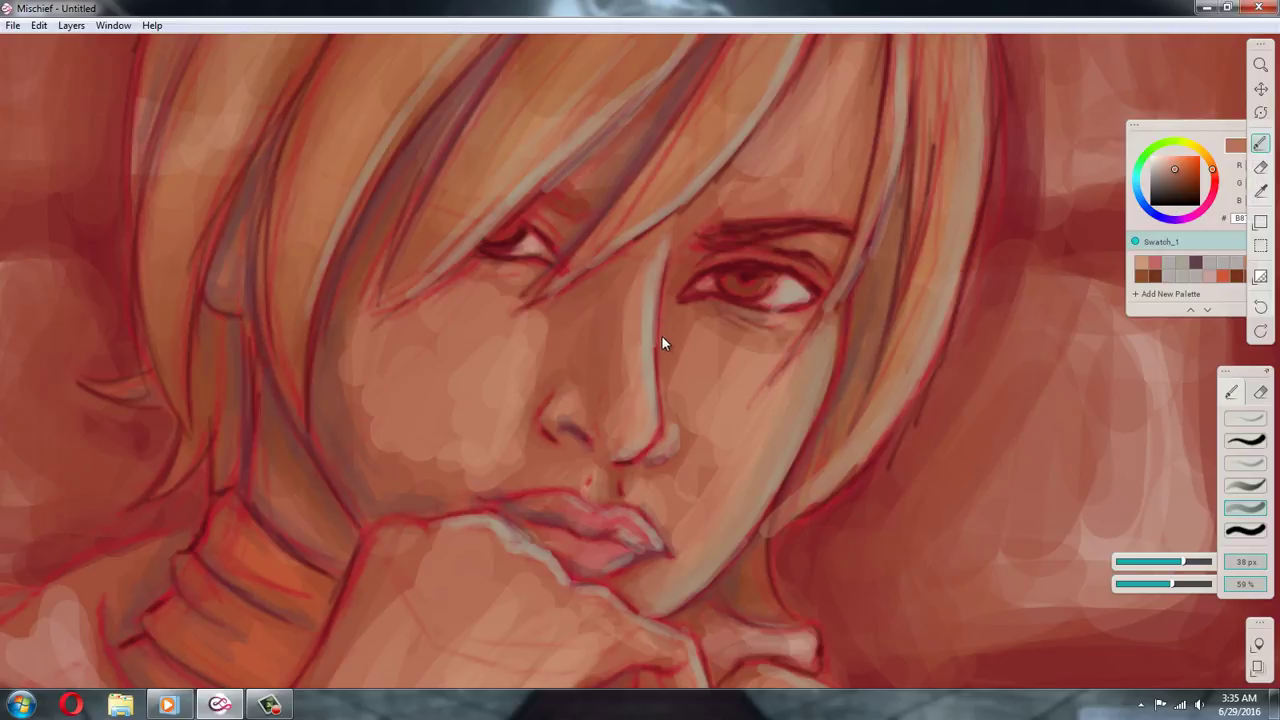
Smooth the cheek beside the nose by glazing over the patchy strokes with sampled neighbouring skin tones
alt+click(706, 489)
alt+click(695, 417)
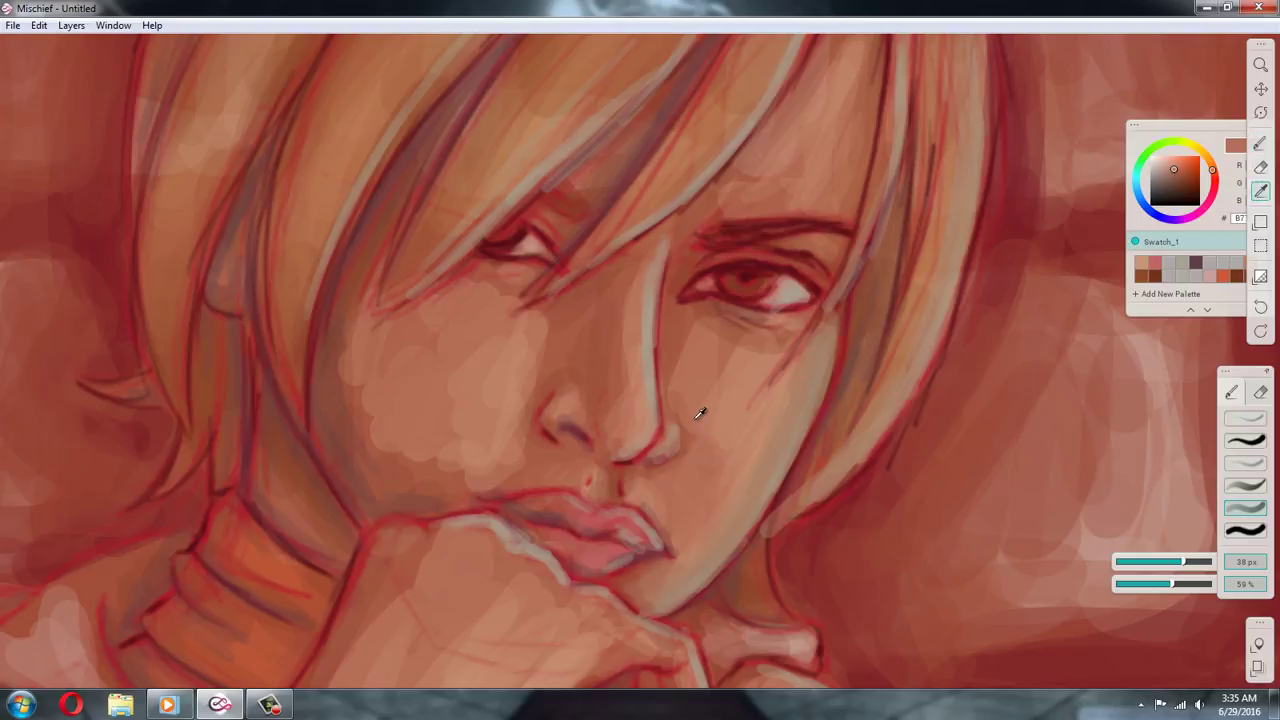
alt+click(728, 440)
alt+click(722, 466)
alt+click(680, 402)
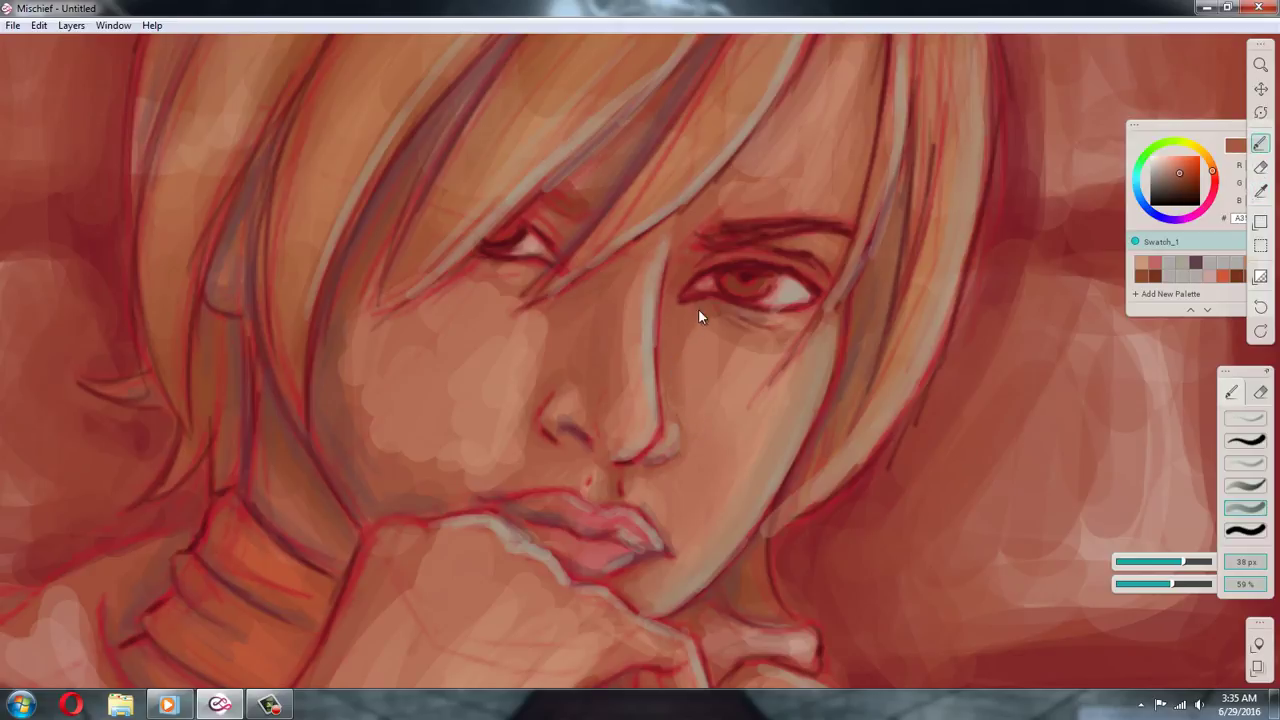
Blend sampled skin tones under the fully visible eye and down the upper cheek to soften the strokes
alt+click(713, 333)
alt+click(700, 340)
alt+click(723, 335)
alt+click(737, 362)
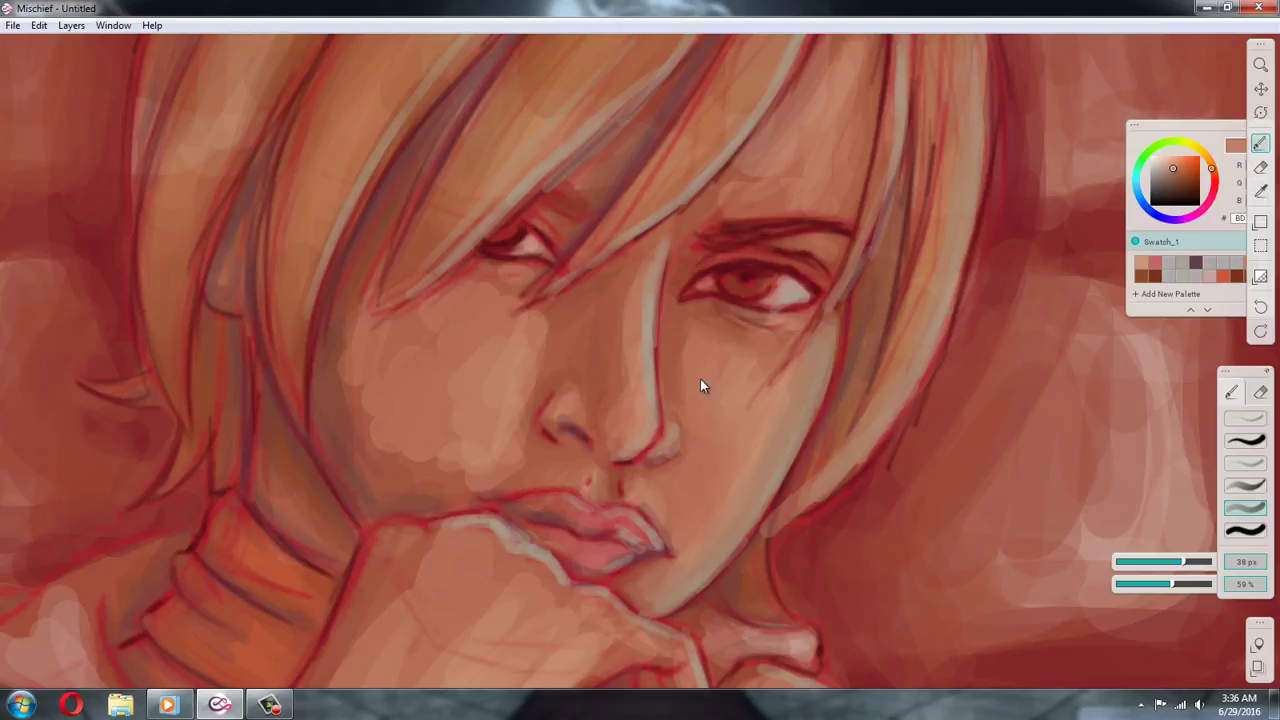
alt+click(689, 360)
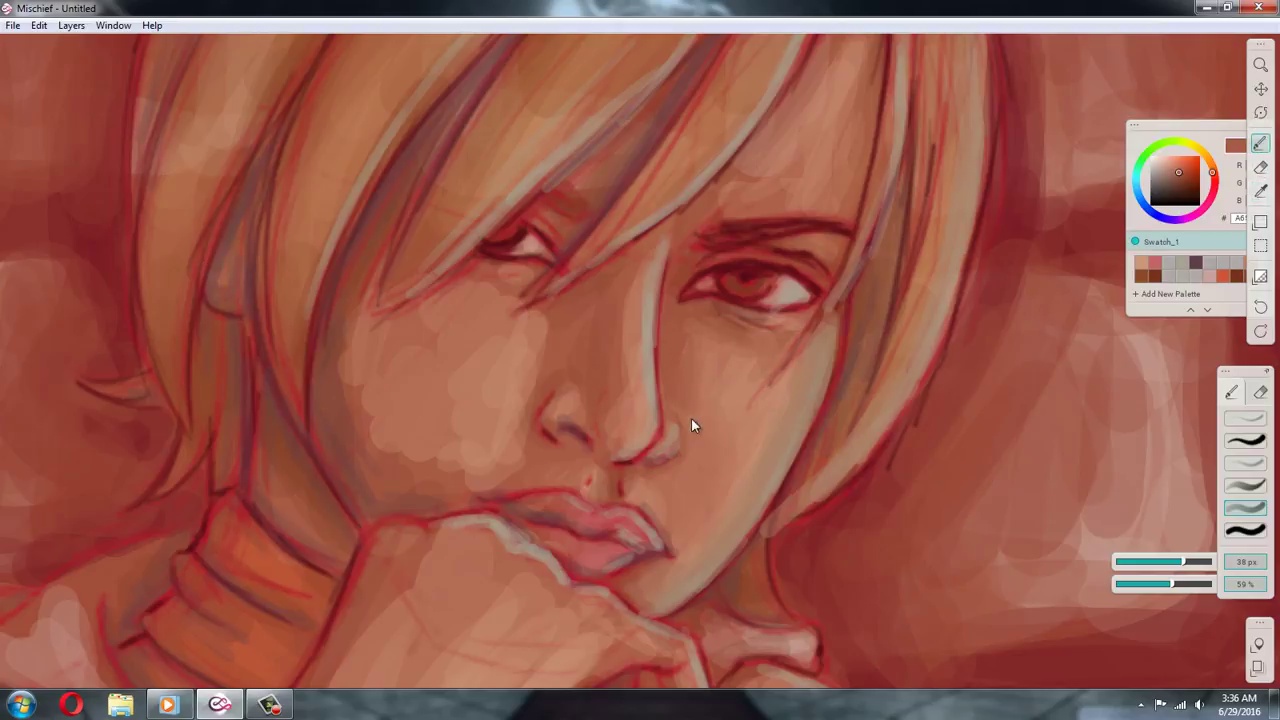
alt+click(707, 360)
alt+click(733, 406)
Sample the skin under the nostril and blend the area between the nose and the upper lip
alt+click(652, 472)
alt+click(641, 468)
alt+click(634, 496)
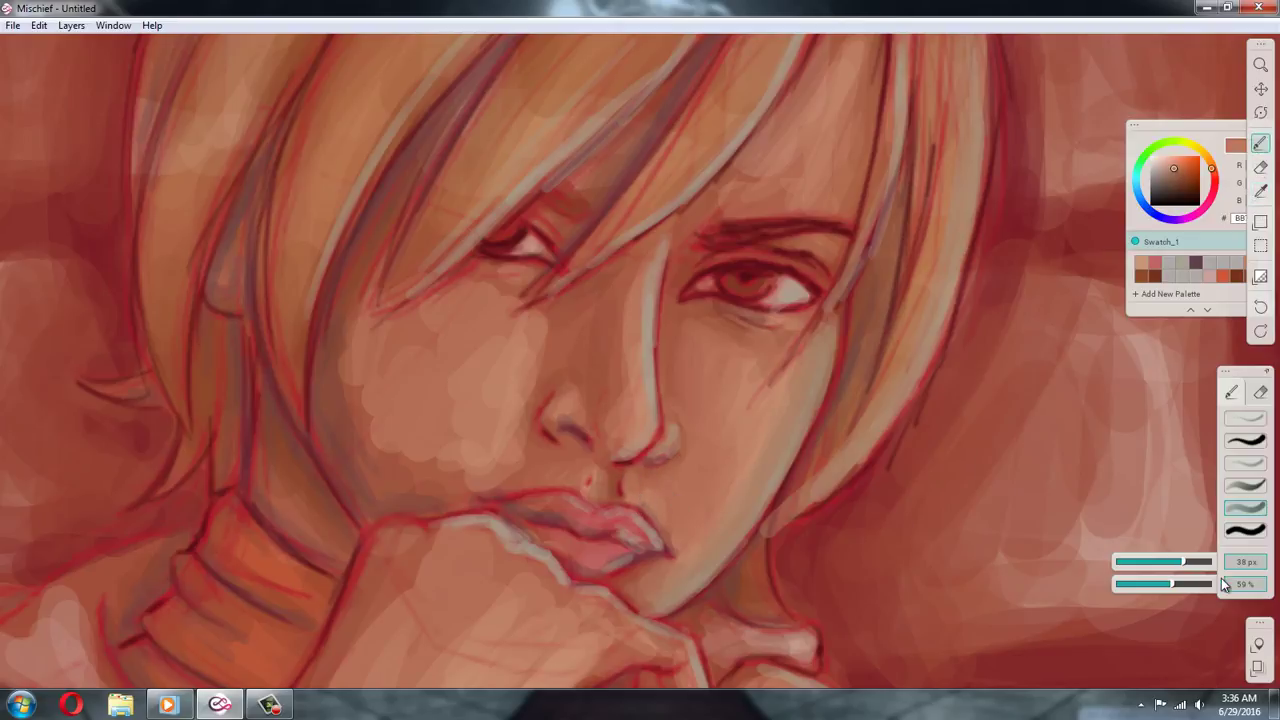
Reduce the brush to 27 px and 42% opacity, and repaint the nostril wing with sampled muted red and tan tones
drag(1183, 562, 1177, 563)
alt+click(640, 497)
alt+click(671, 455)
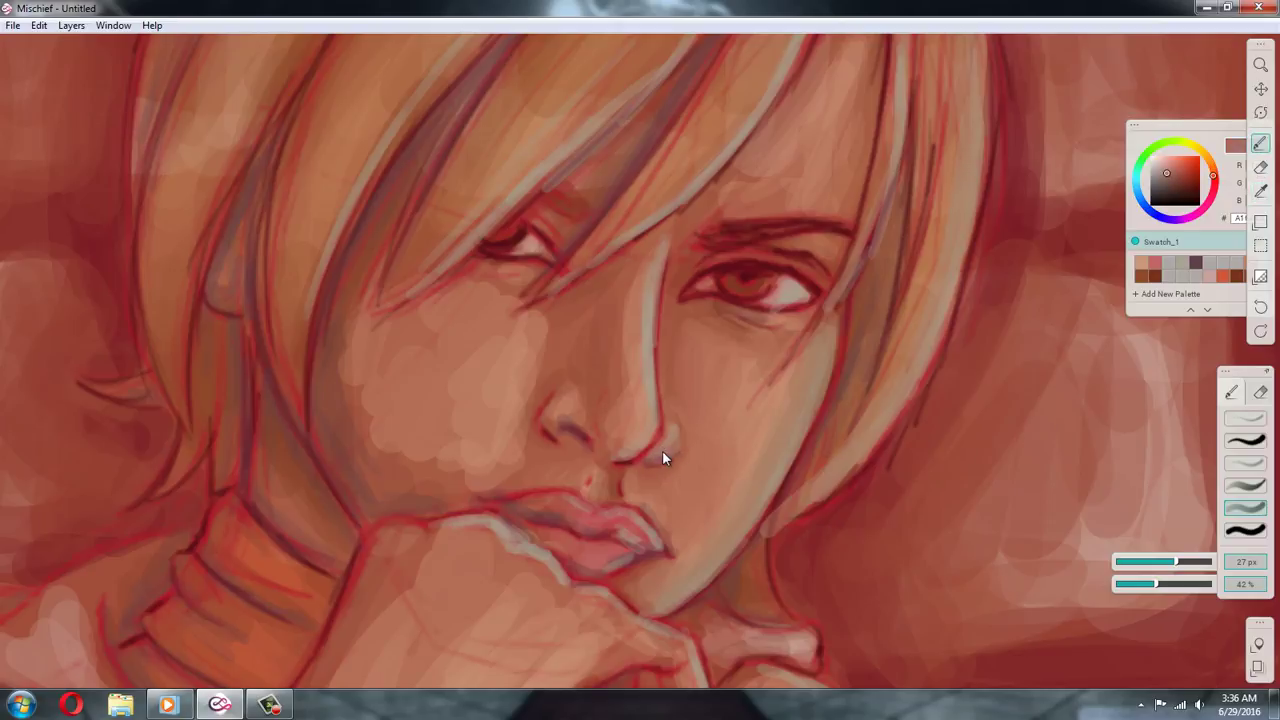
alt+click(667, 449)
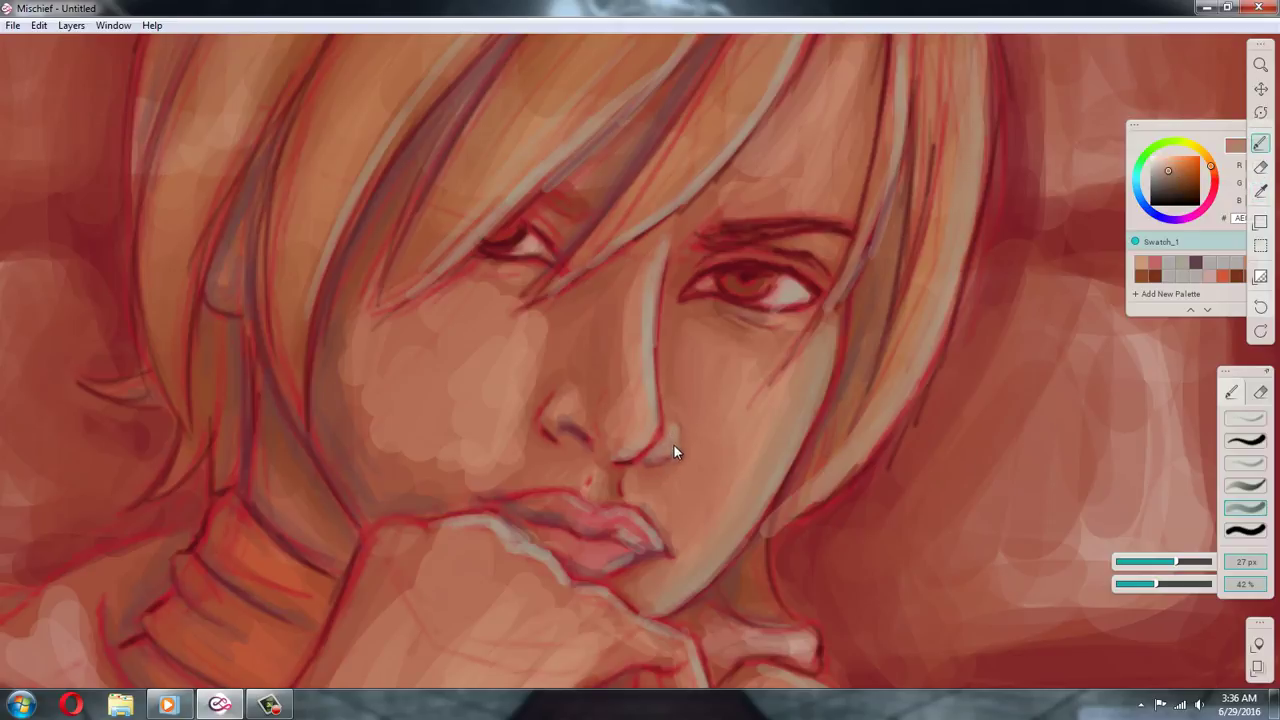
alt+click(662, 456)
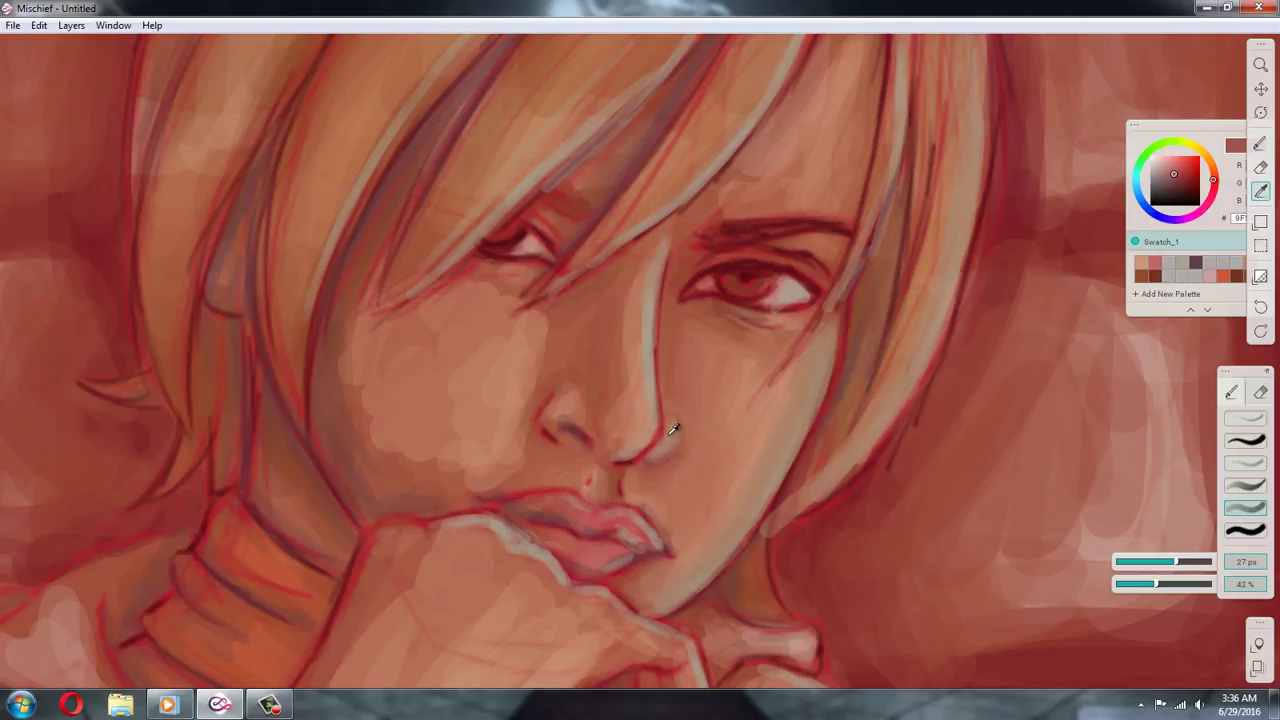
alt+click(674, 440)
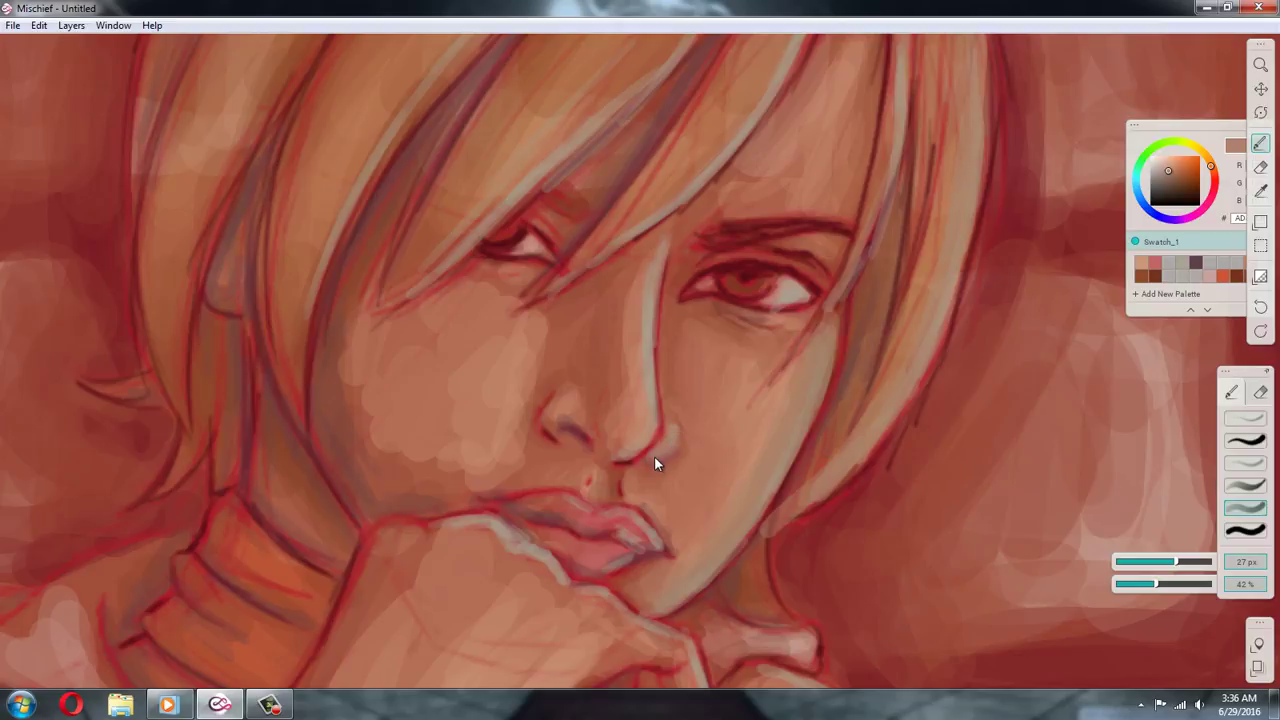
Blend sampled reddish skin tones along the side of the nose up to the inner corner of the eye
alt+click(669, 381)
alt+click(671, 378)
alt+click(680, 322)
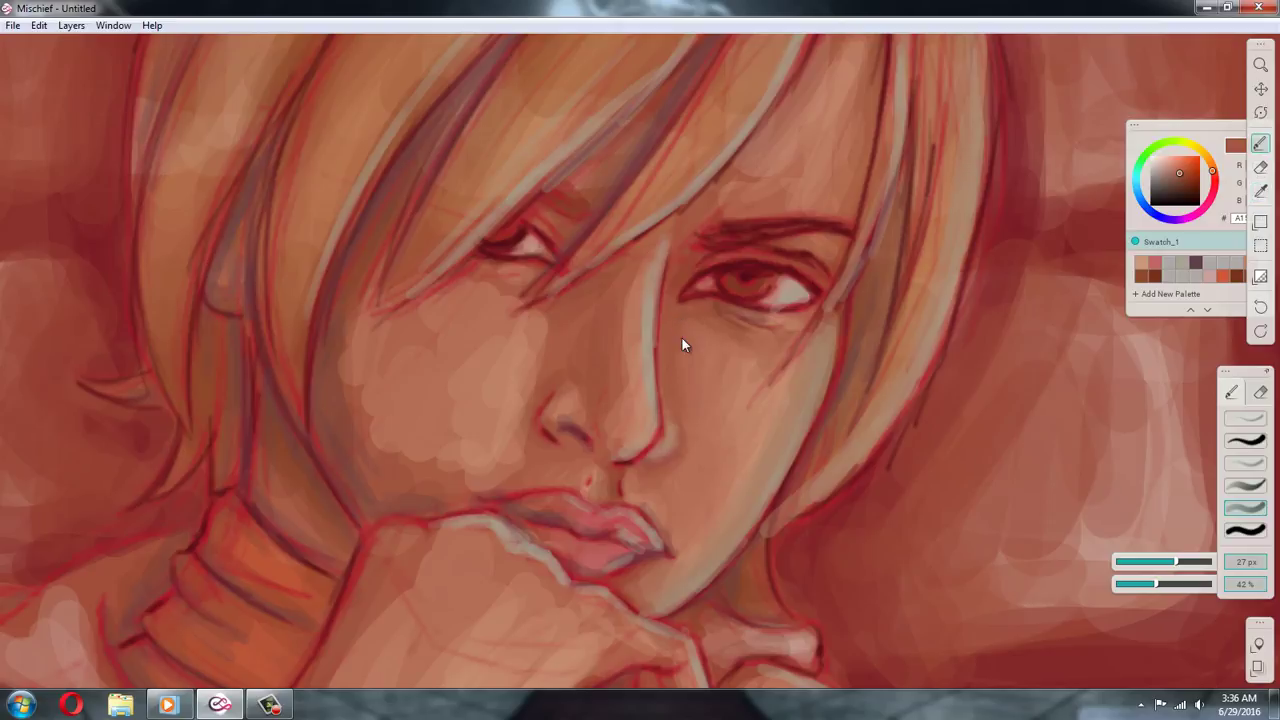
Shade the eyelid between the eyebrow and the fully visible eye with sampled reds and skin tones
alt+click(674, 264)
alt+click(714, 255)
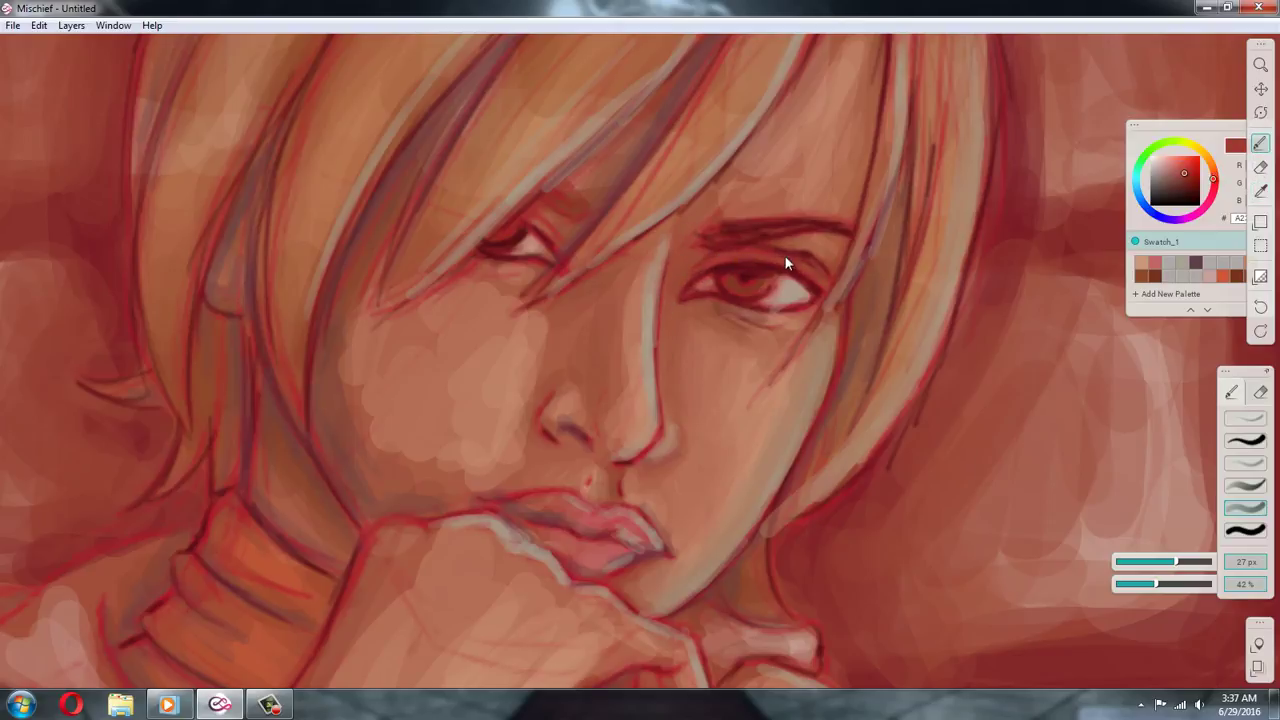
alt+click(813, 251)
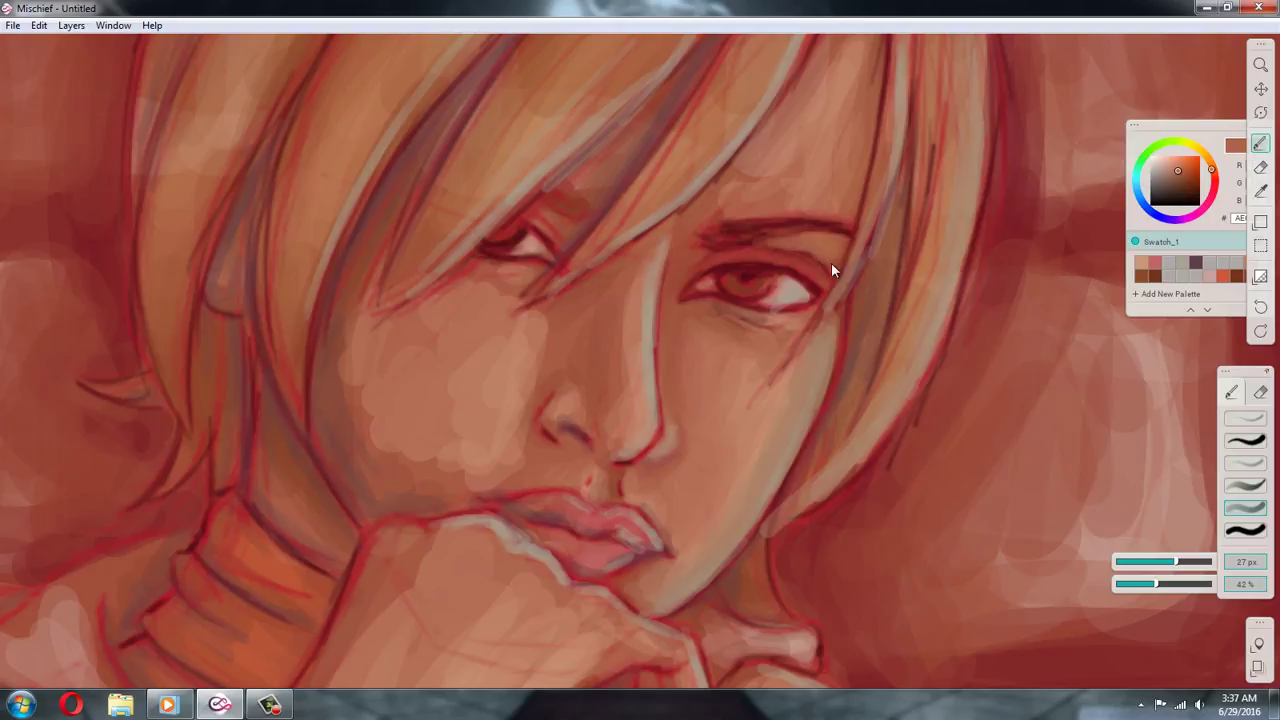
Deepen the soft brown shadow under the fully visible eye and blend it into the cheek with sampled skin tones
alt+click(784, 318)
alt+click(726, 304)
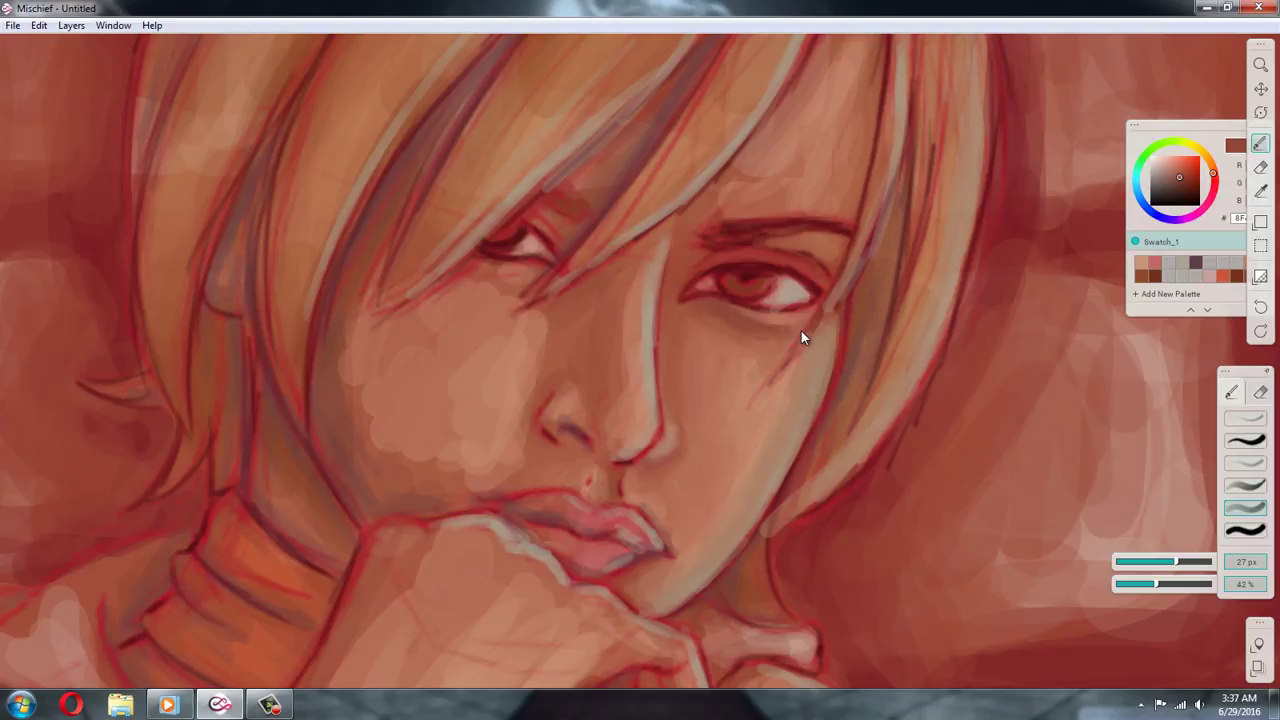
alt+click(689, 320)
alt+click(693, 336)
alt+click(734, 455)
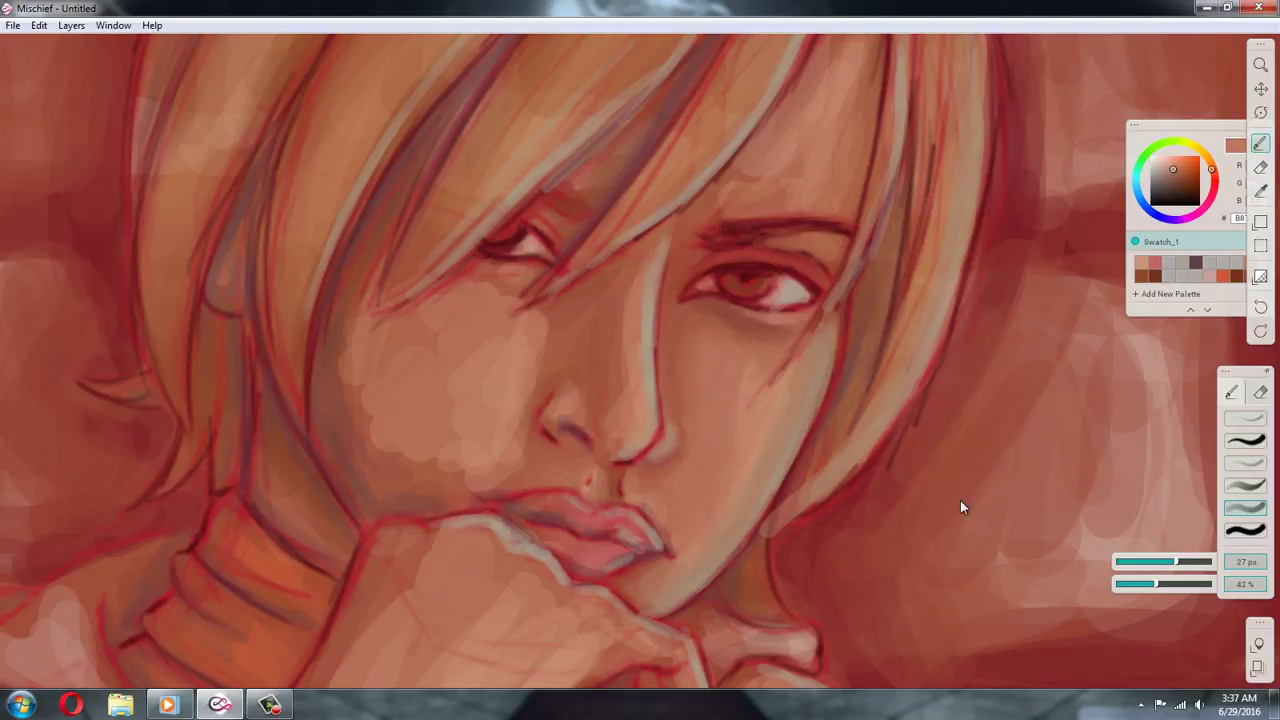
Enlarge the brush to 76 px and glaze sampled skin tones broadly from beneath the eye across the cheek to the mouth corner
click(1198, 562)
key(alt)
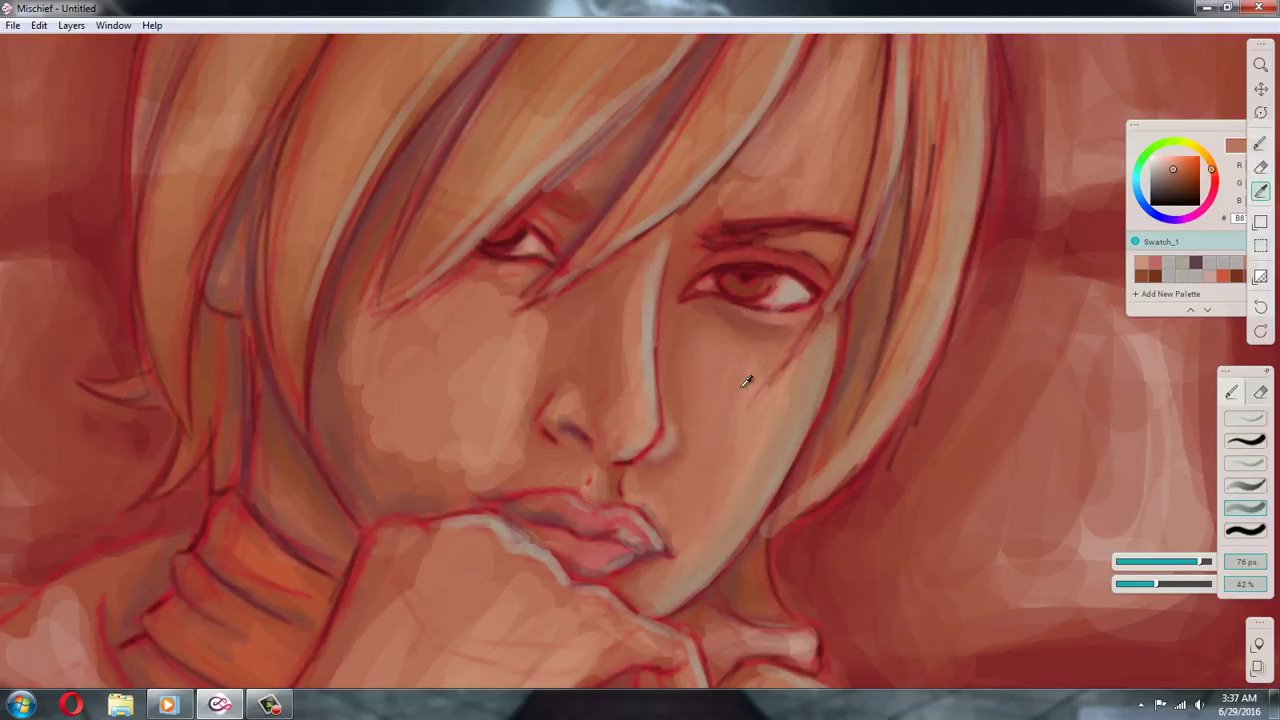
alt+click(743, 385)
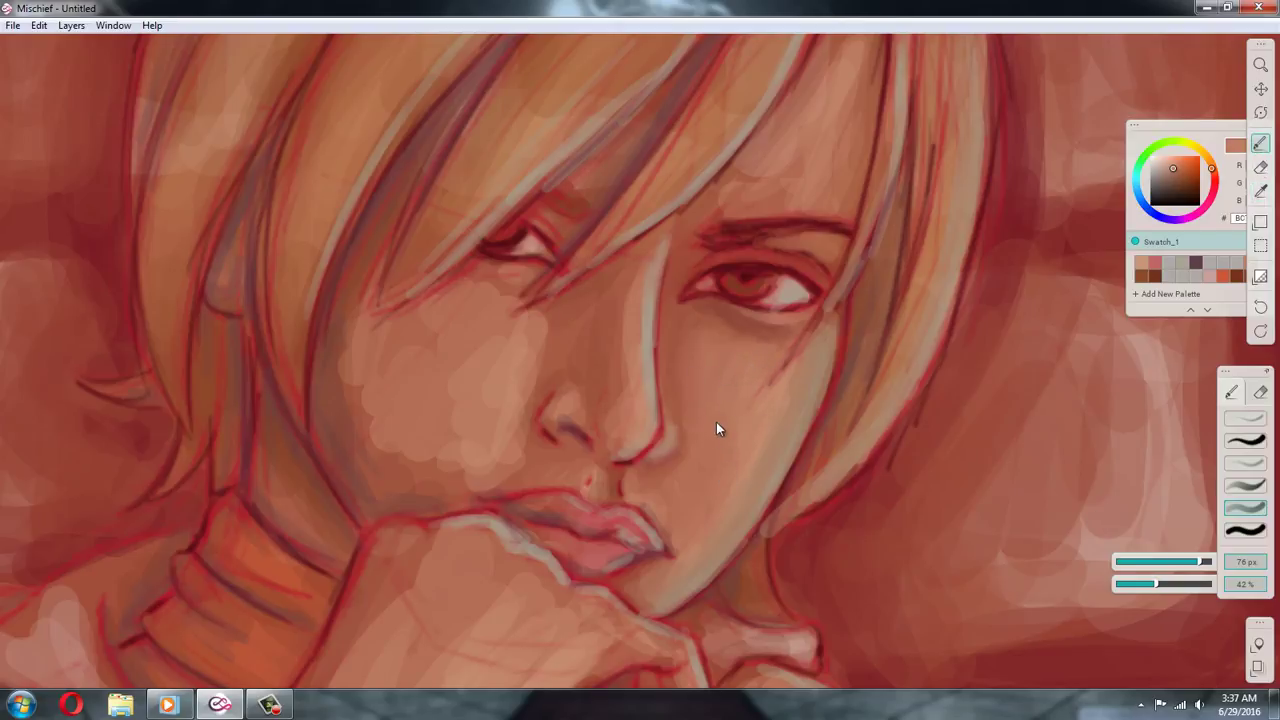
alt+click(768, 338)
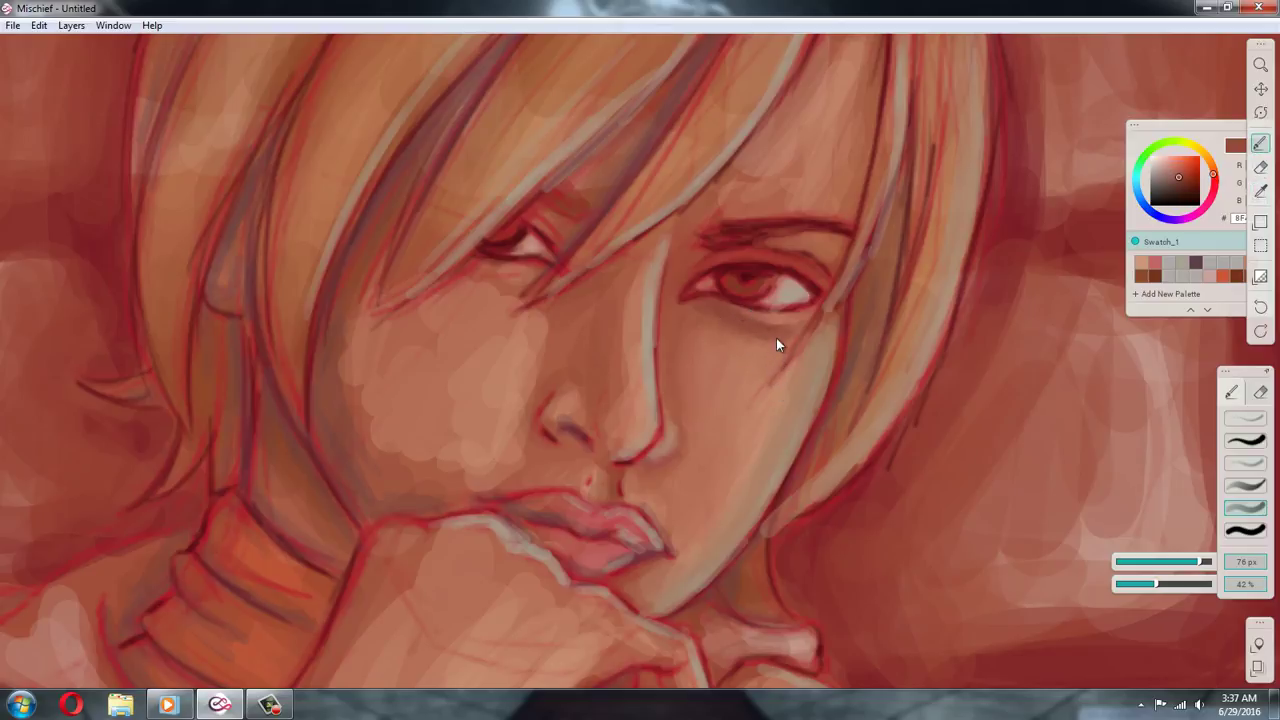
alt+click(778, 349)
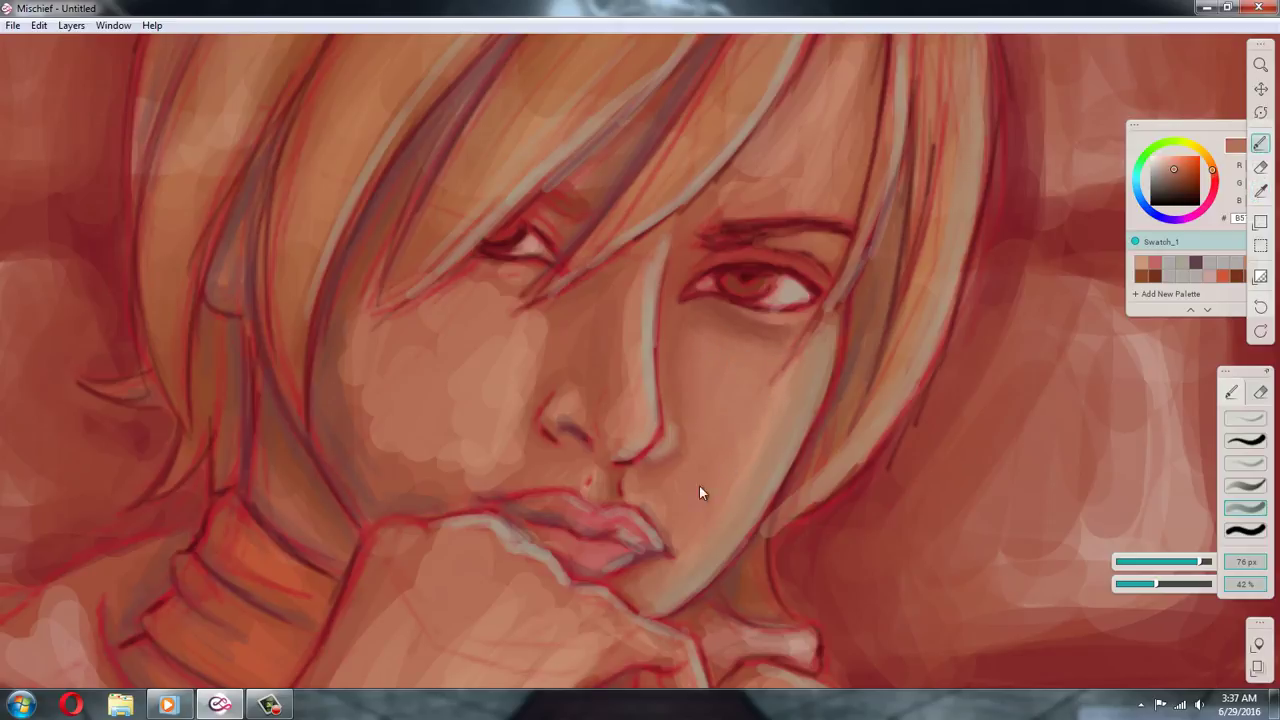
alt+click(763, 412)
alt+click(703, 467)
alt+click(664, 532)
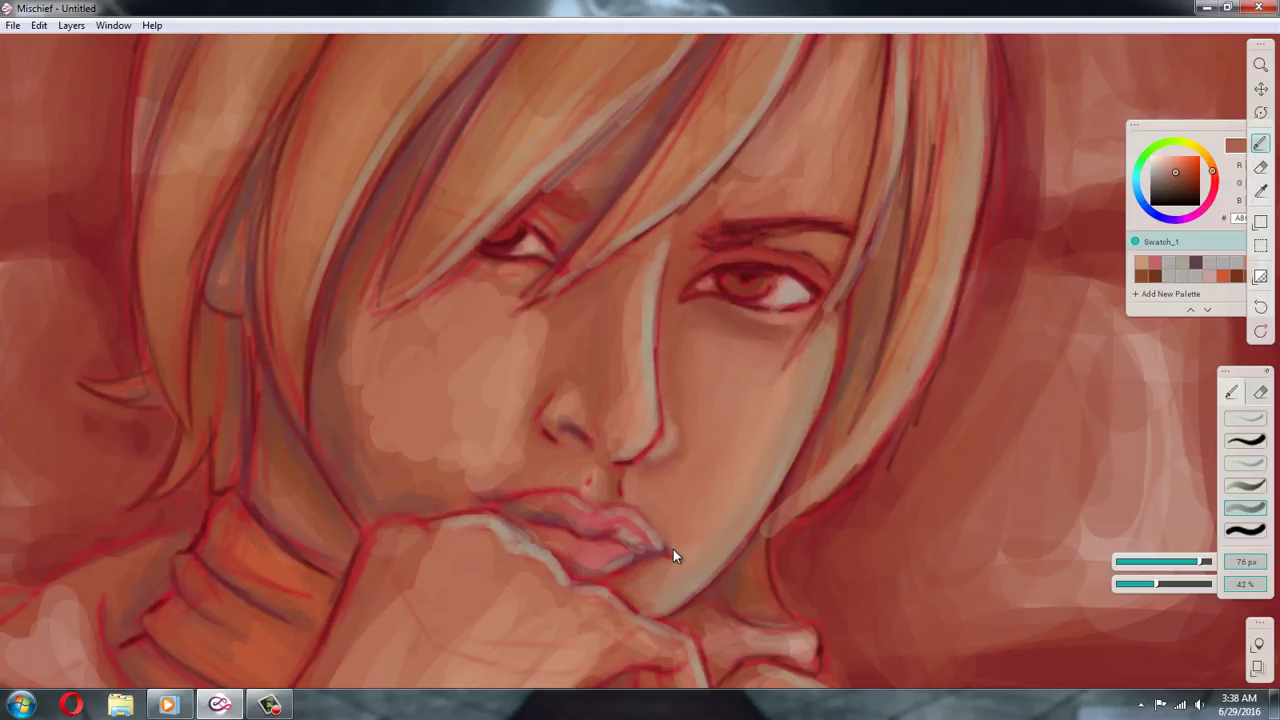
Reduce the brush to 21 px and blend sampled jaw skin tone and lip pink over the highlight beside the mouth corner
drag(1205, 562, 1188, 568)
key(i)
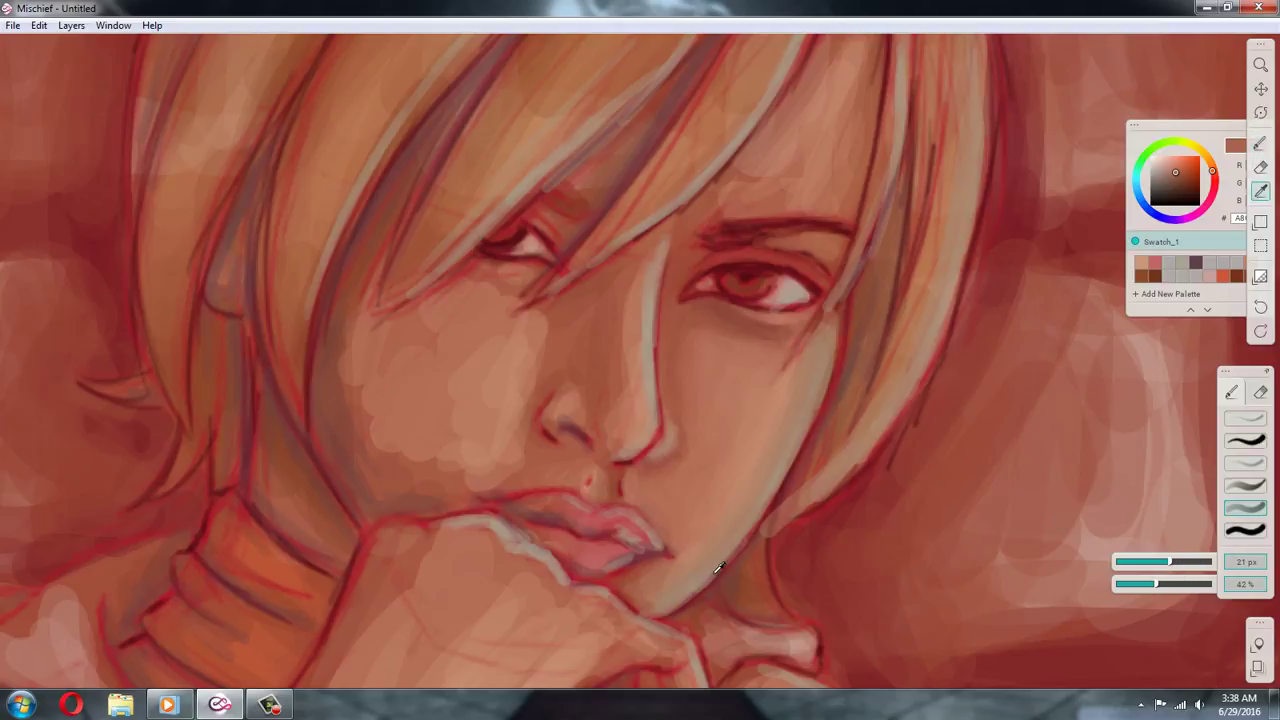
click(705, 578)
key(b)
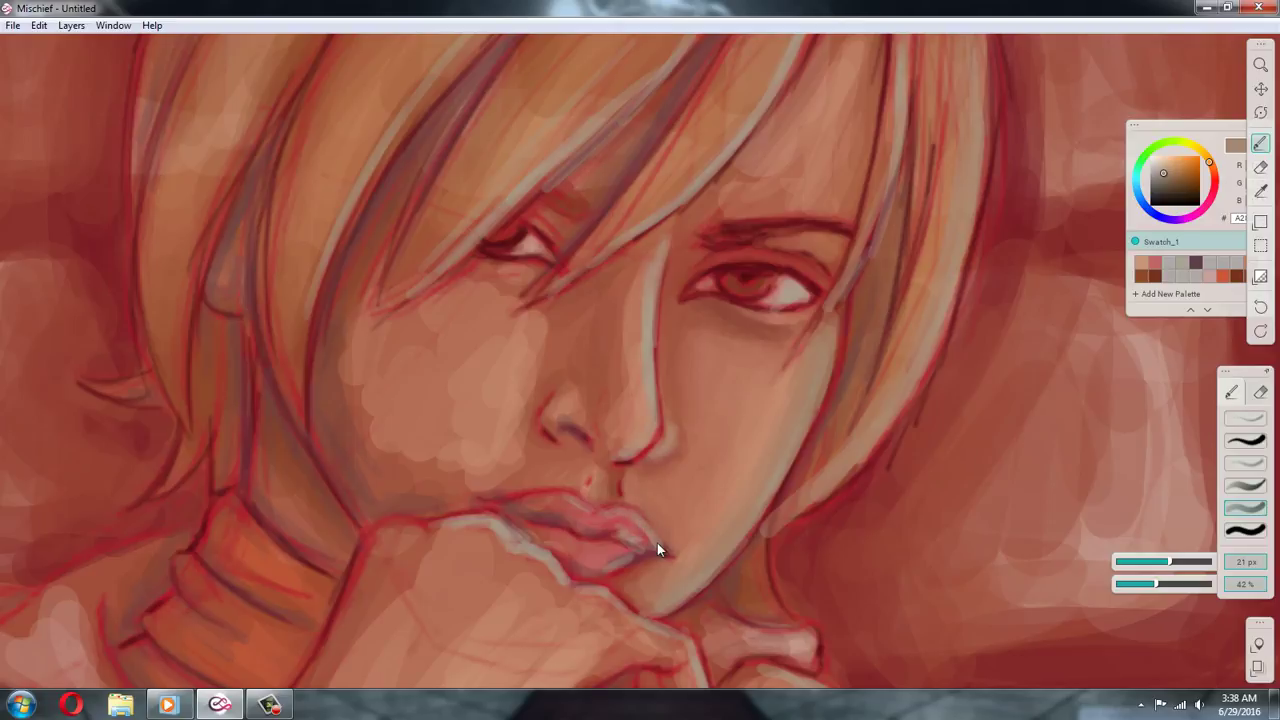
key(i)
click(632, 520)
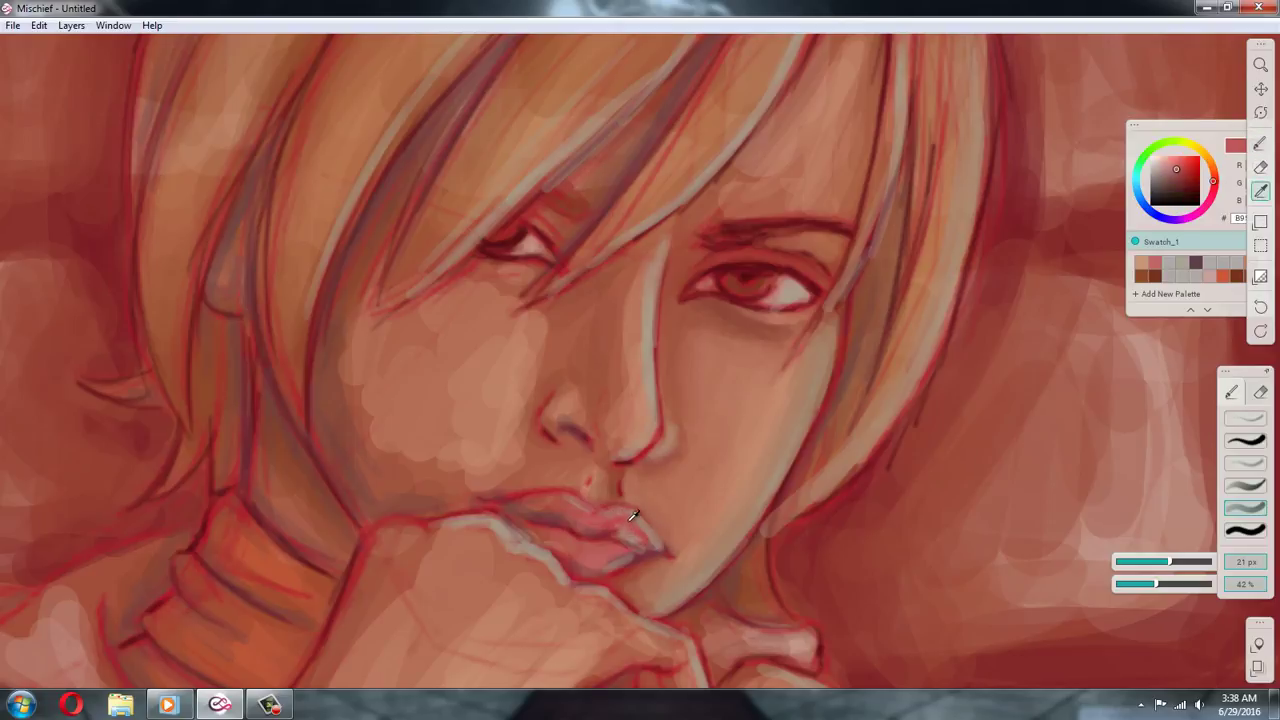
key(b)
Paint over the remaining pale highlight at the lit corner of the lips with sampled pinks and dark red
key(i)
click(617, 540)
key(b)
key(i)
click(648, 553)
key(b)
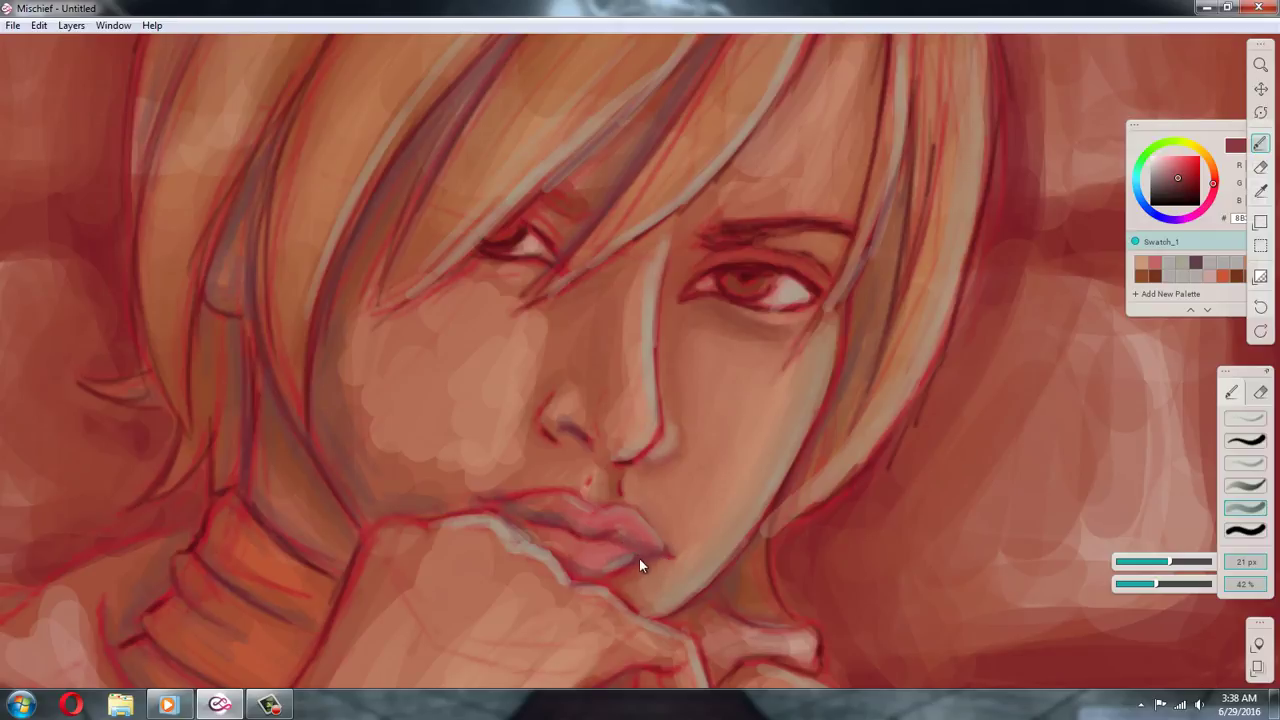
Refine the lit mouth corner and the lower lip's edge with sampled skin, mauve and pink tones
alt+click(665, 549)
alt+click(677, 549)
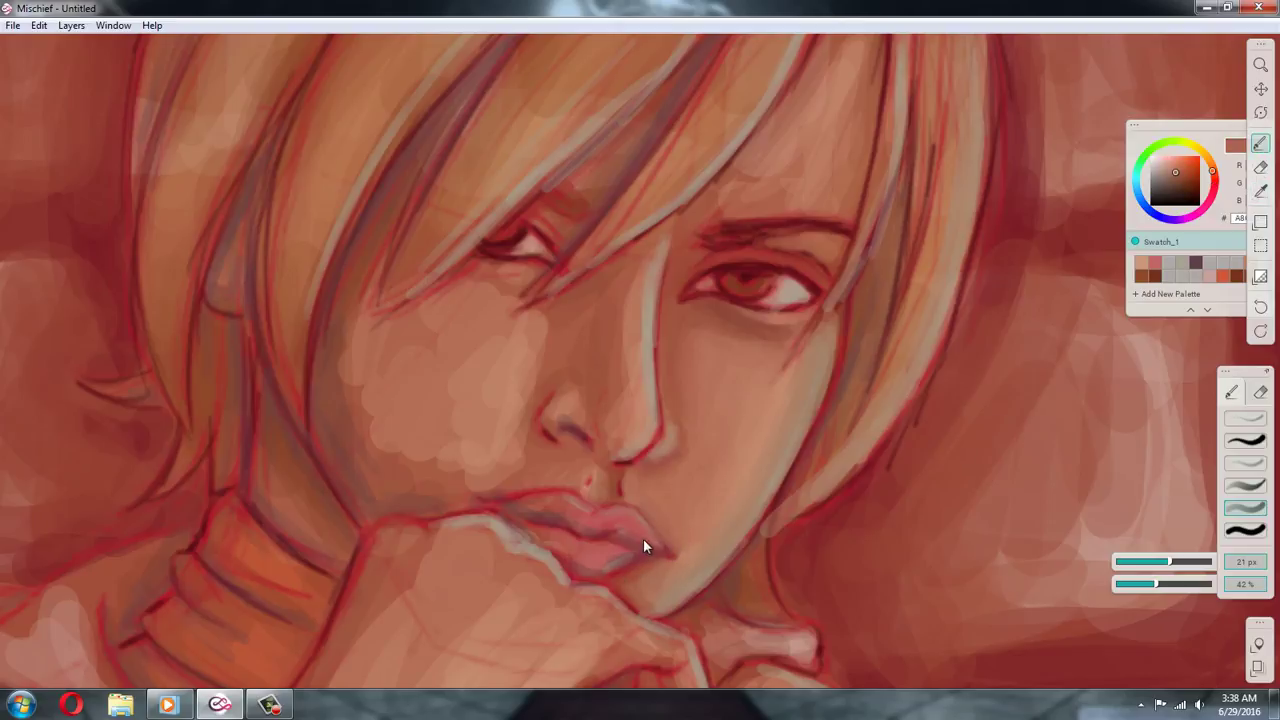
alt+click(617, 536)
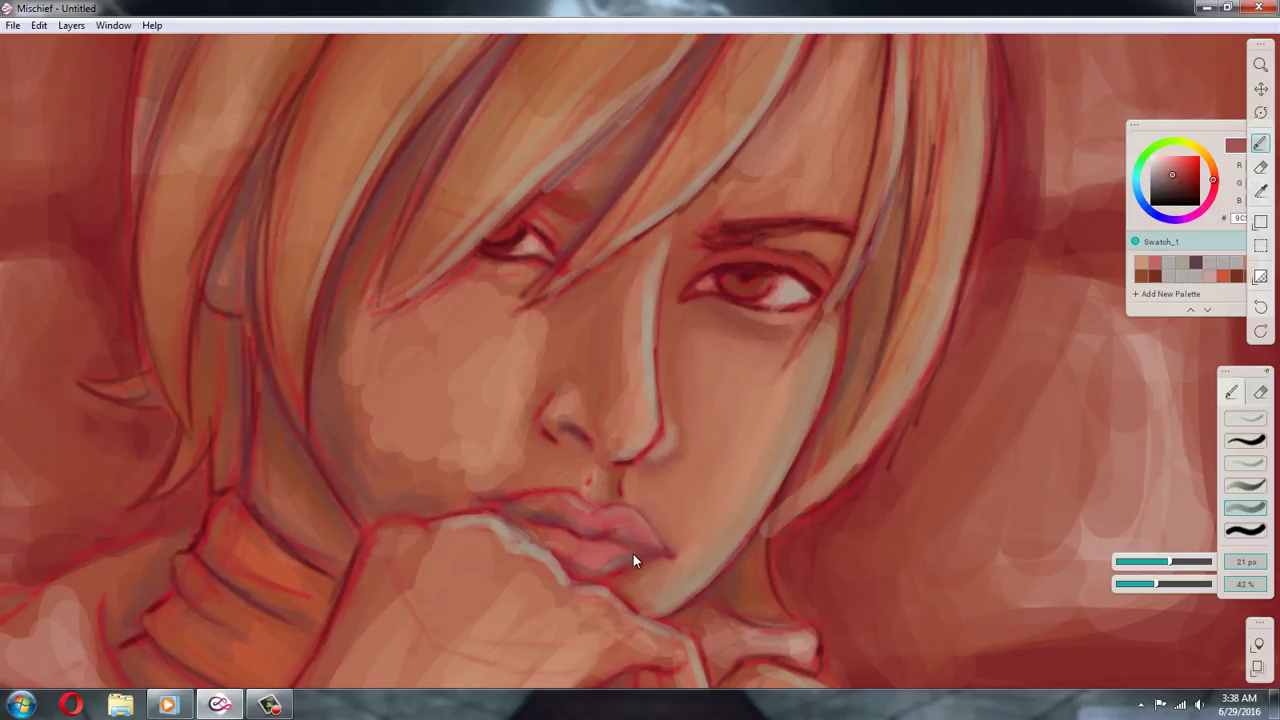
alt+click(625, 554)
alt+click(640, 553)
alt+click(596, 565)
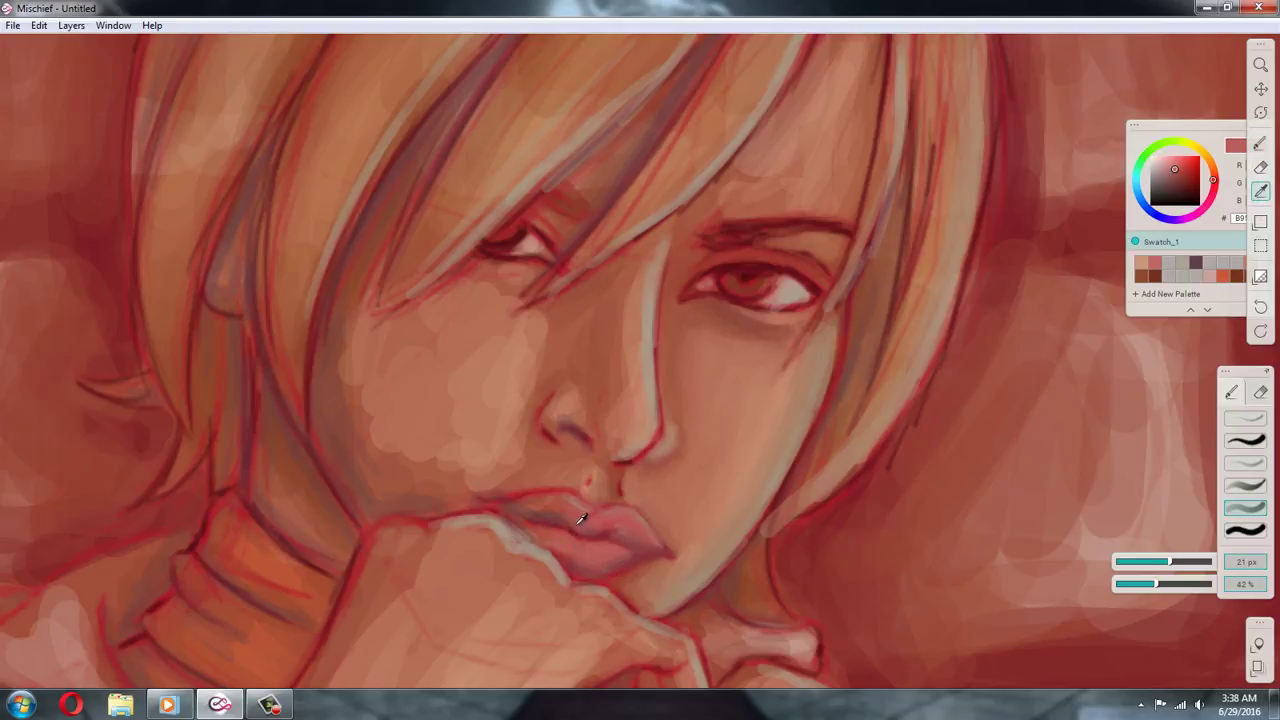
Smooth the upper lip with sampled reds and pinks and soften its upper outline into the skin
alt+click(545, 520)
alt+click(580, 528)
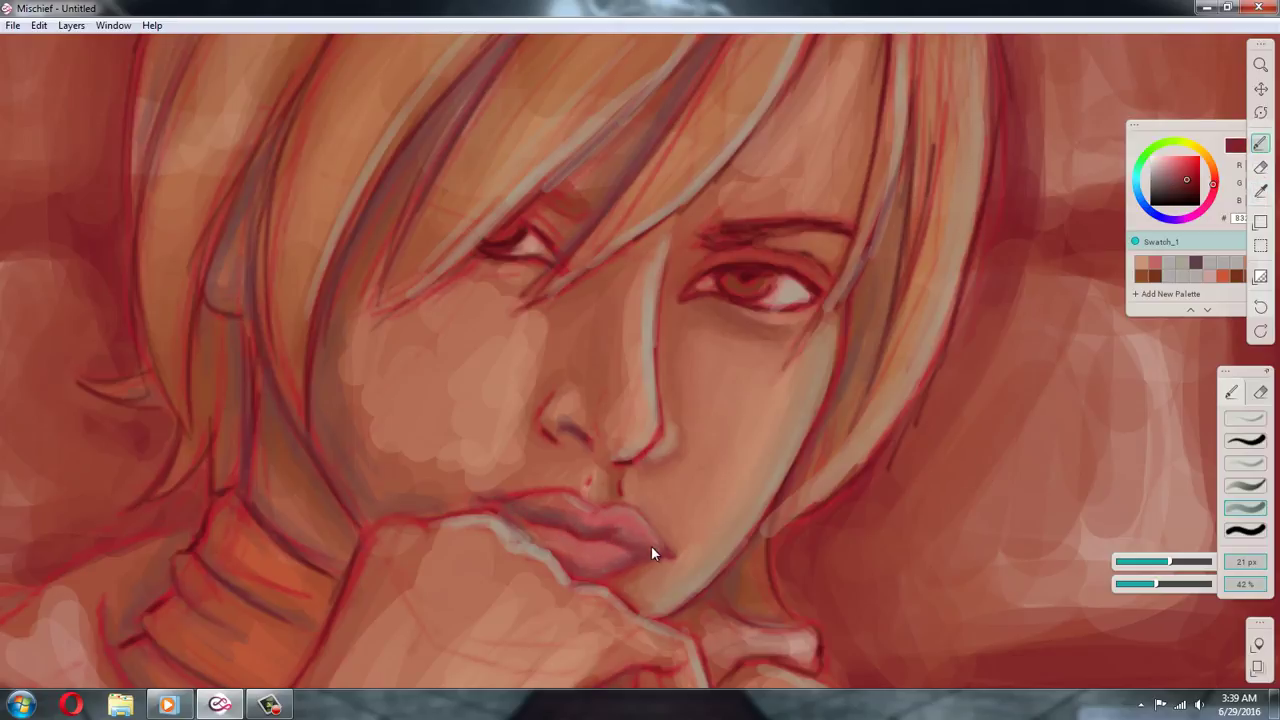
alt+click(561, 506)
alt+click(596, 522)
alt+click(521, 504)
alt+click(510, 486)
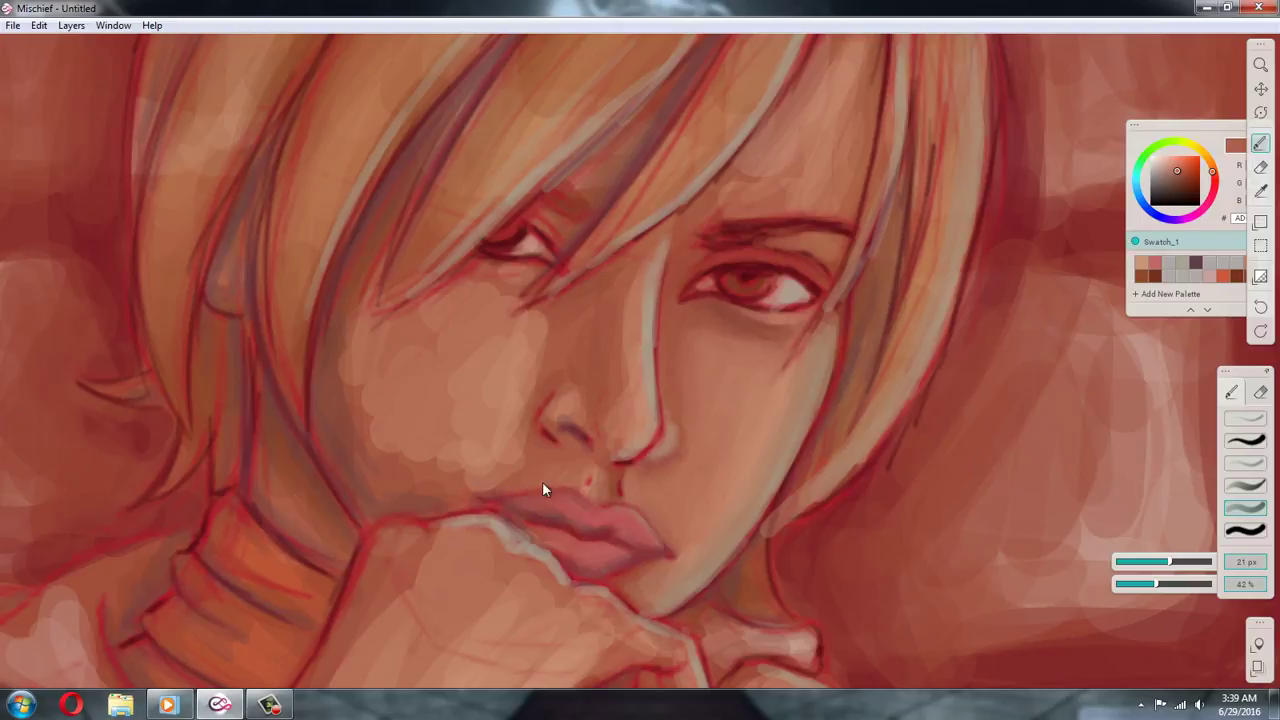
Cover the red mark between nose and lip and shade the groove there with sampled reddish browns and skin tones
alt+click(609, 501)
alt+click(618, 481)
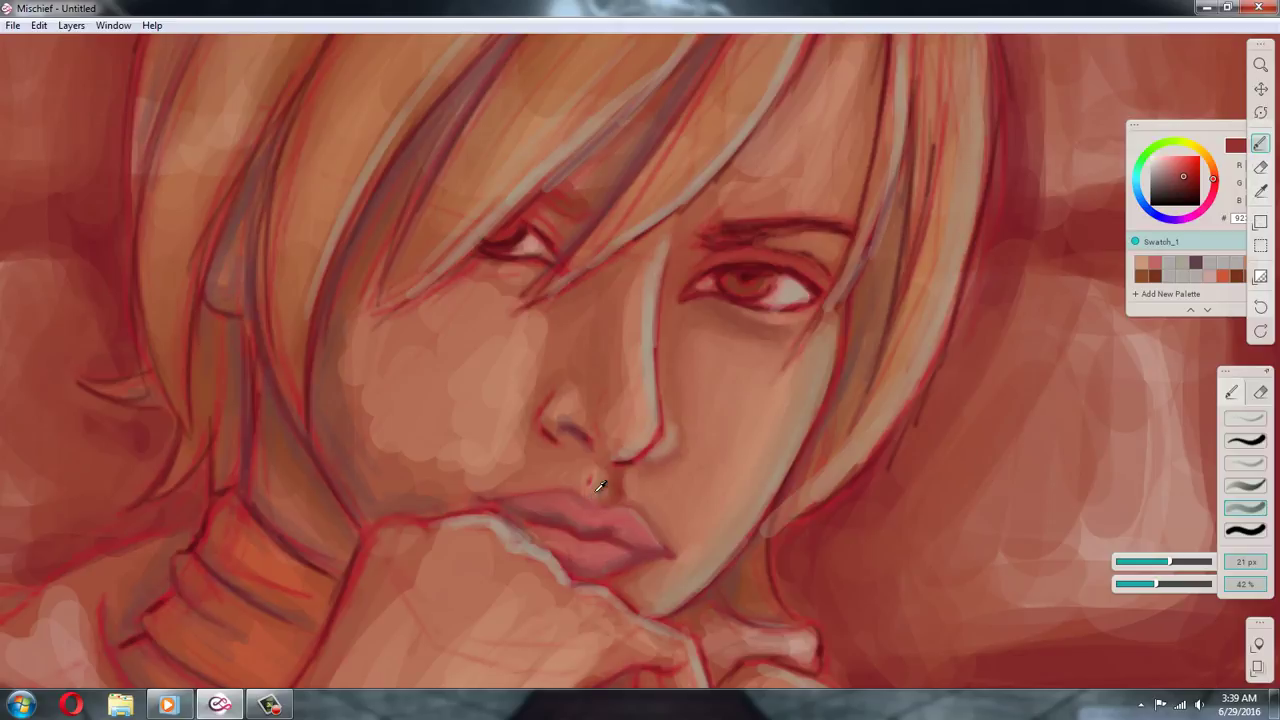
alt+click(596, 486)
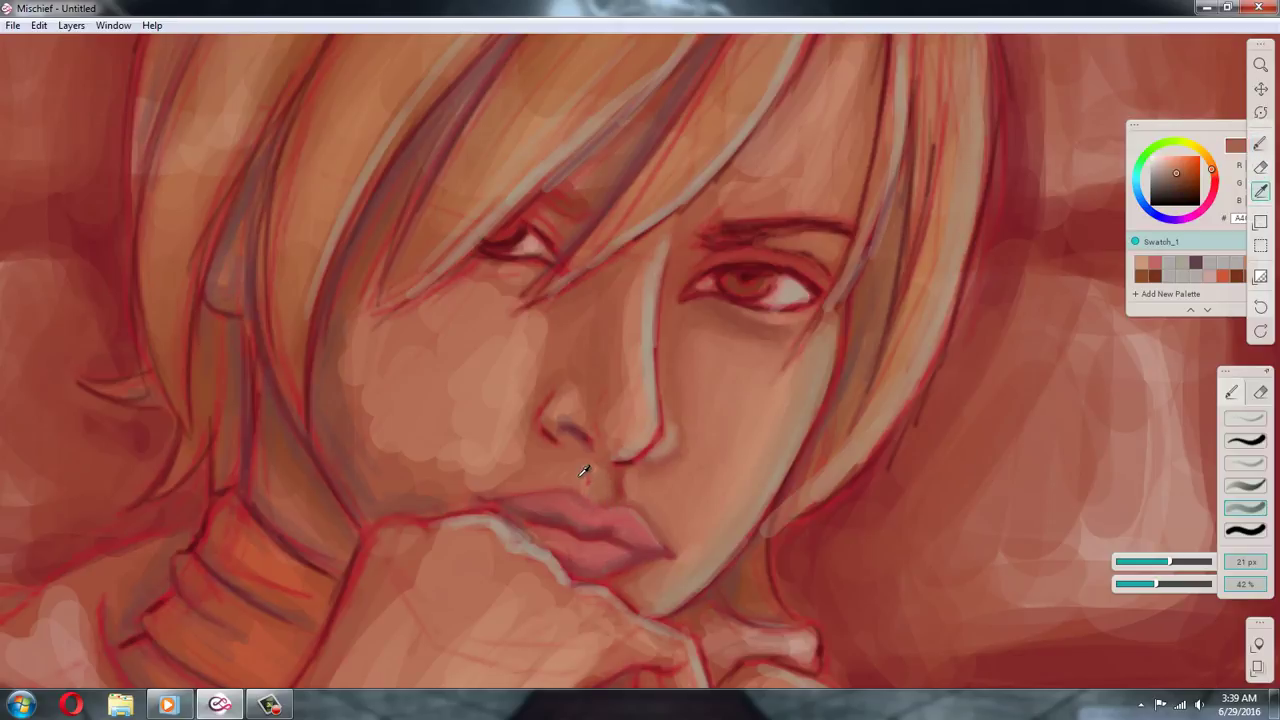
alt+click(588, 470)
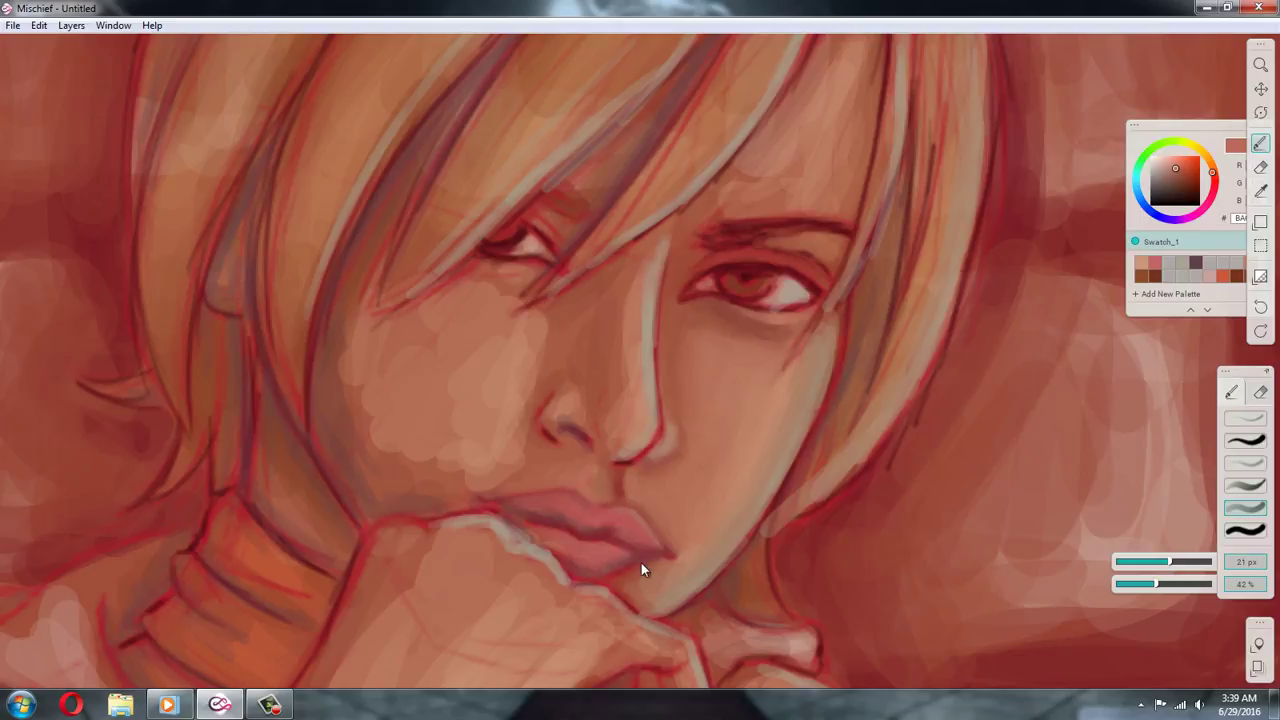
alt+click(621, 485)
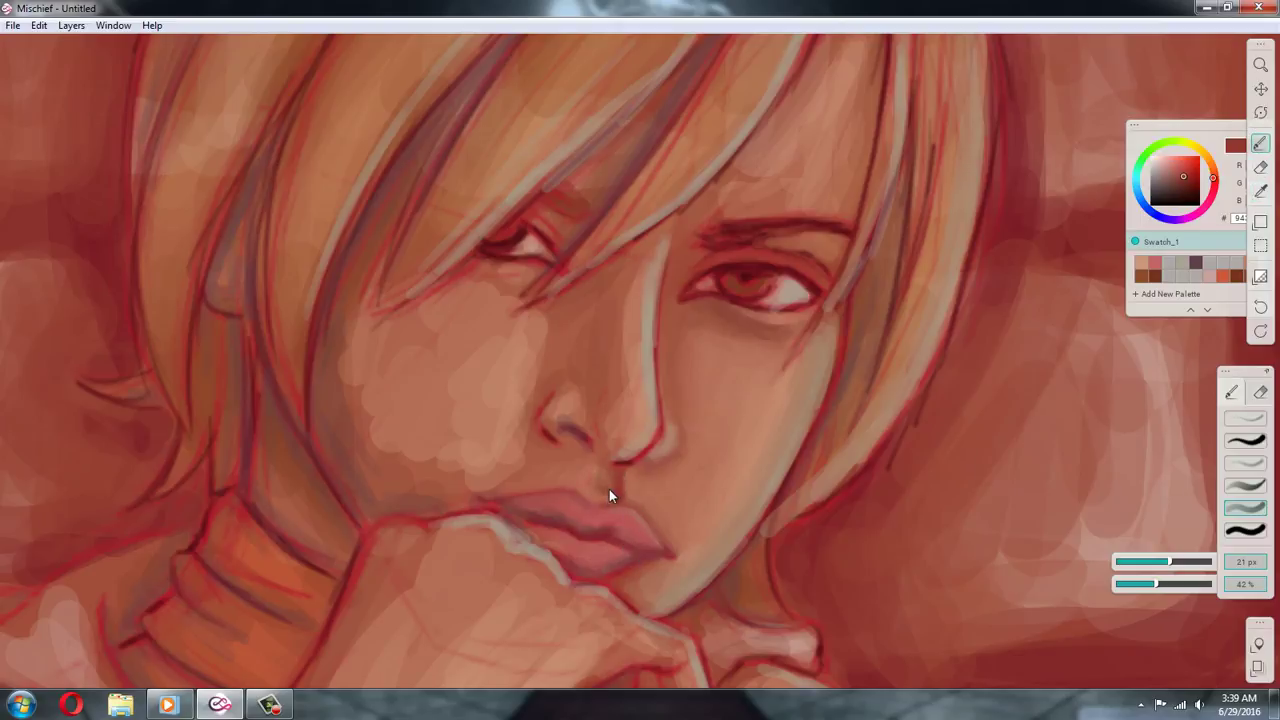
alt+click(605, 470)
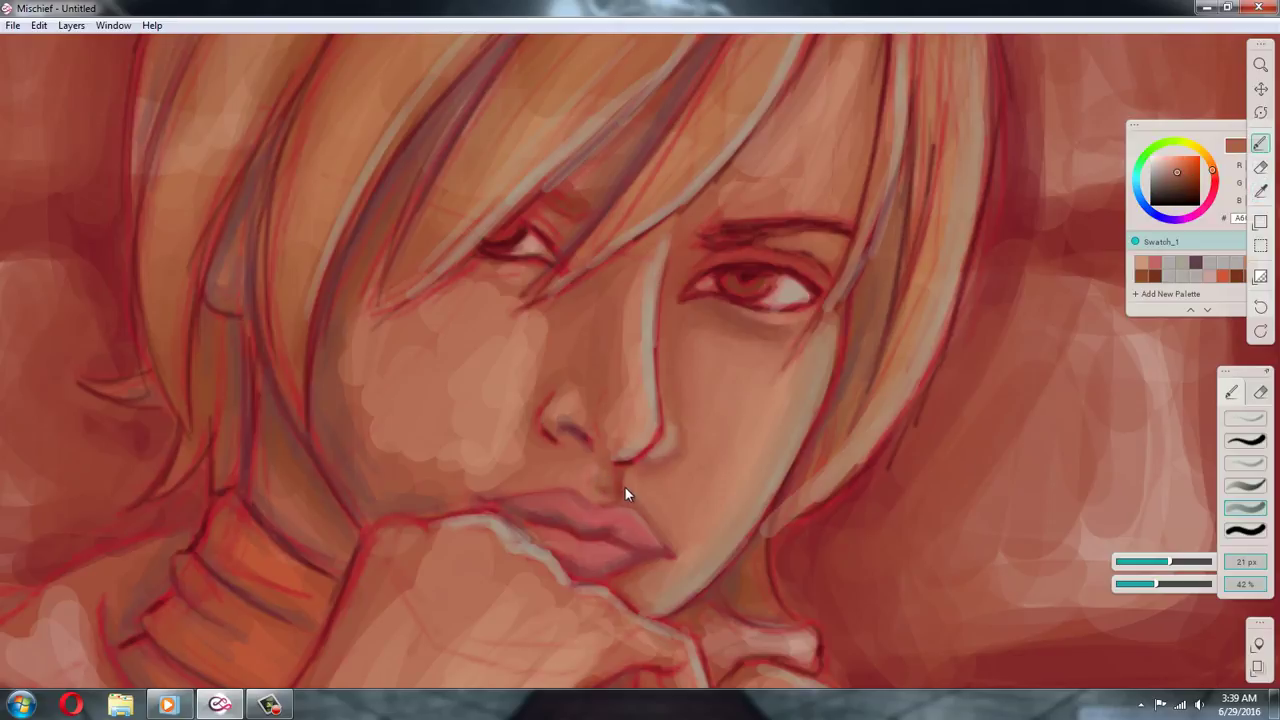
alt+click(614, 482)
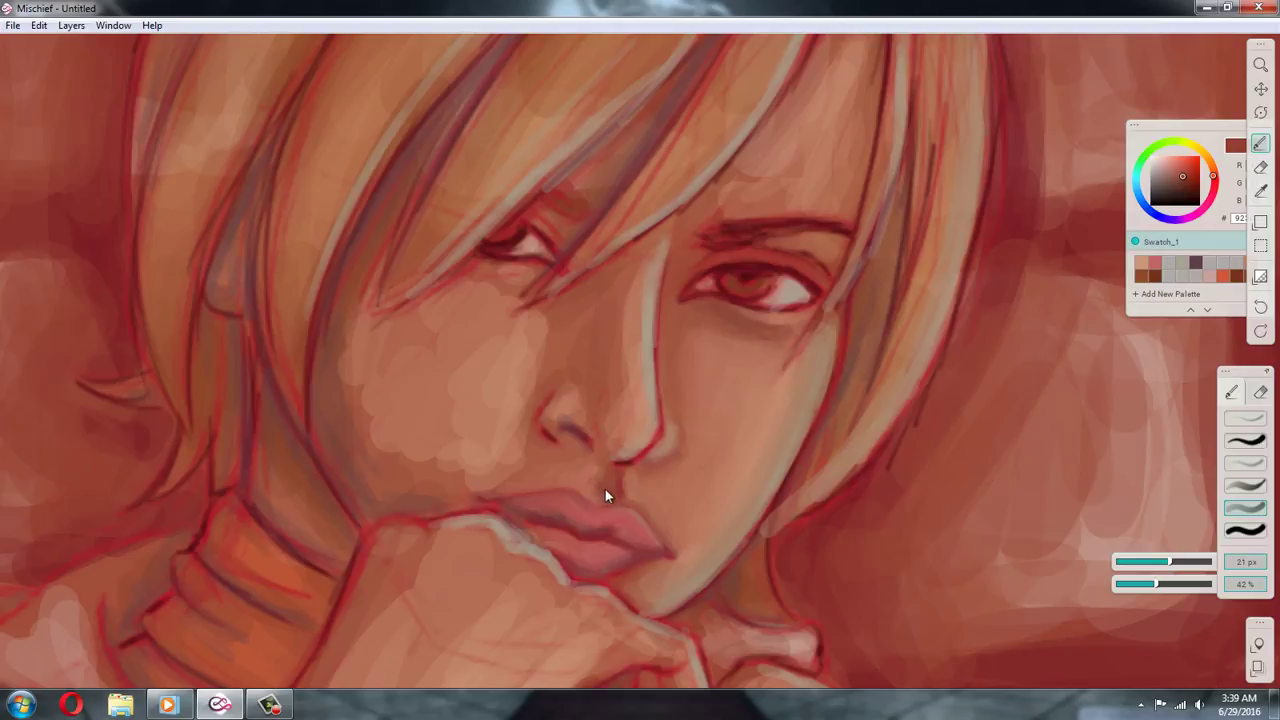
Refine the upper lip's peak and the skin beside the lit mouth corner with sampled lip and skin tones
alt+click(605, 498)
alt+click(588, 497)
alt+click(650, 508)
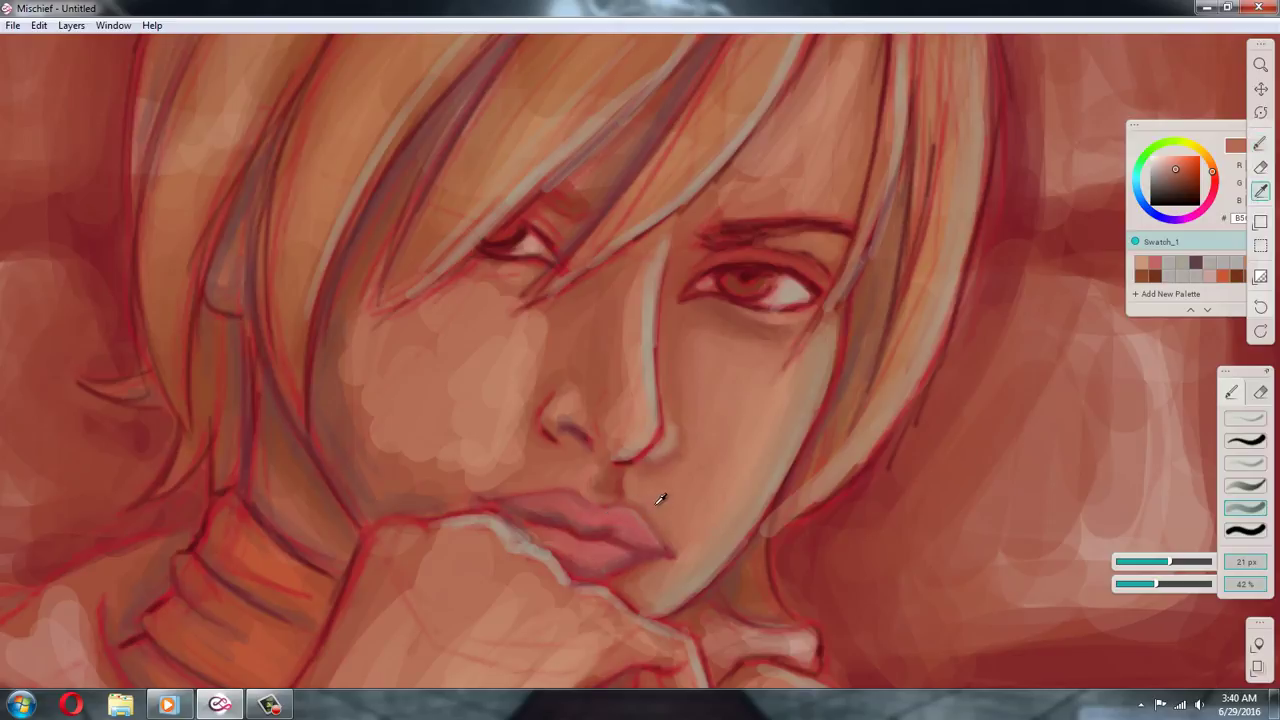
alt+click(745, 530)
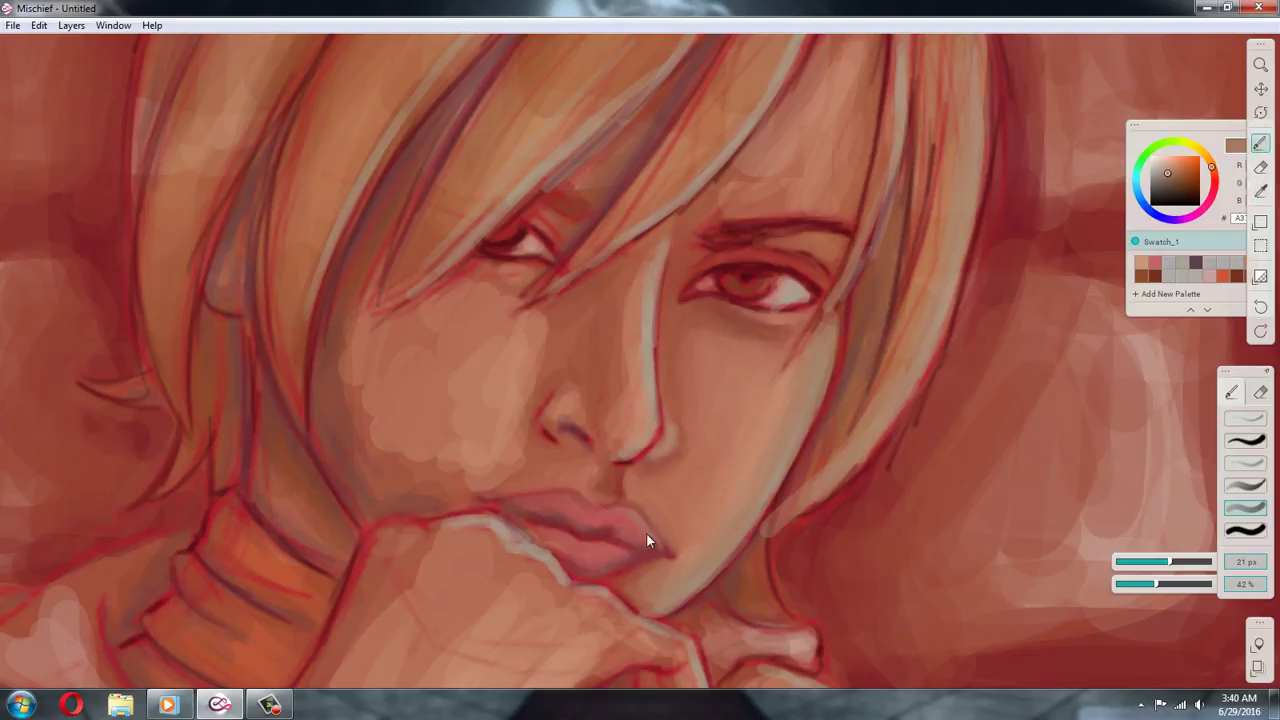
alt+click(620, 530)
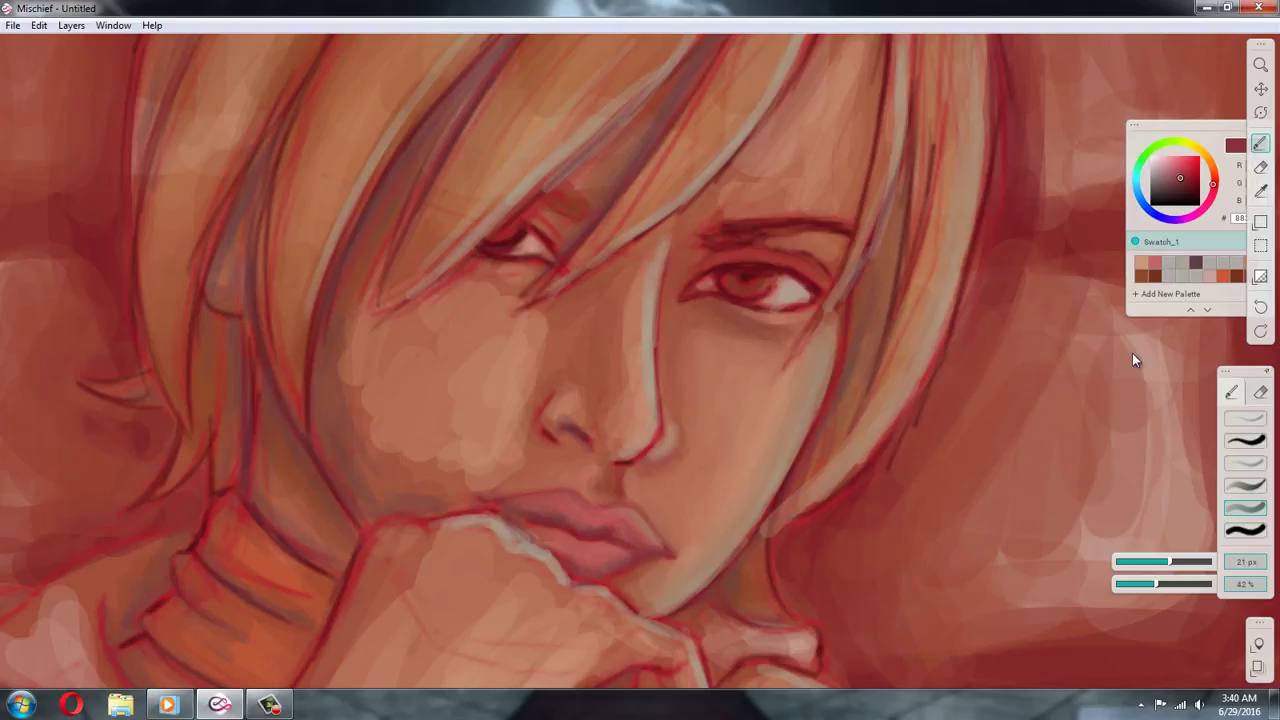
Darken the shadowed side of the lips along the hand with sampled deep reds
alt+click(541, 513)
alt+click(503, 500)
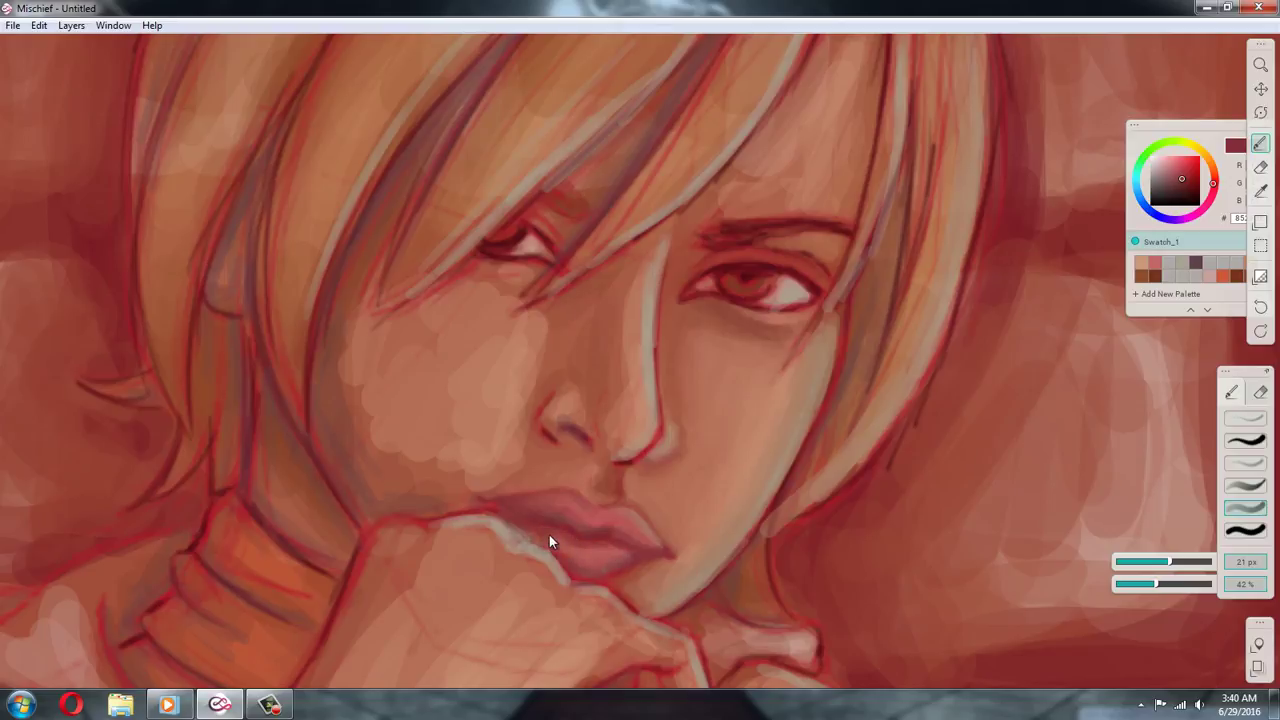
alt+click(486, 508)
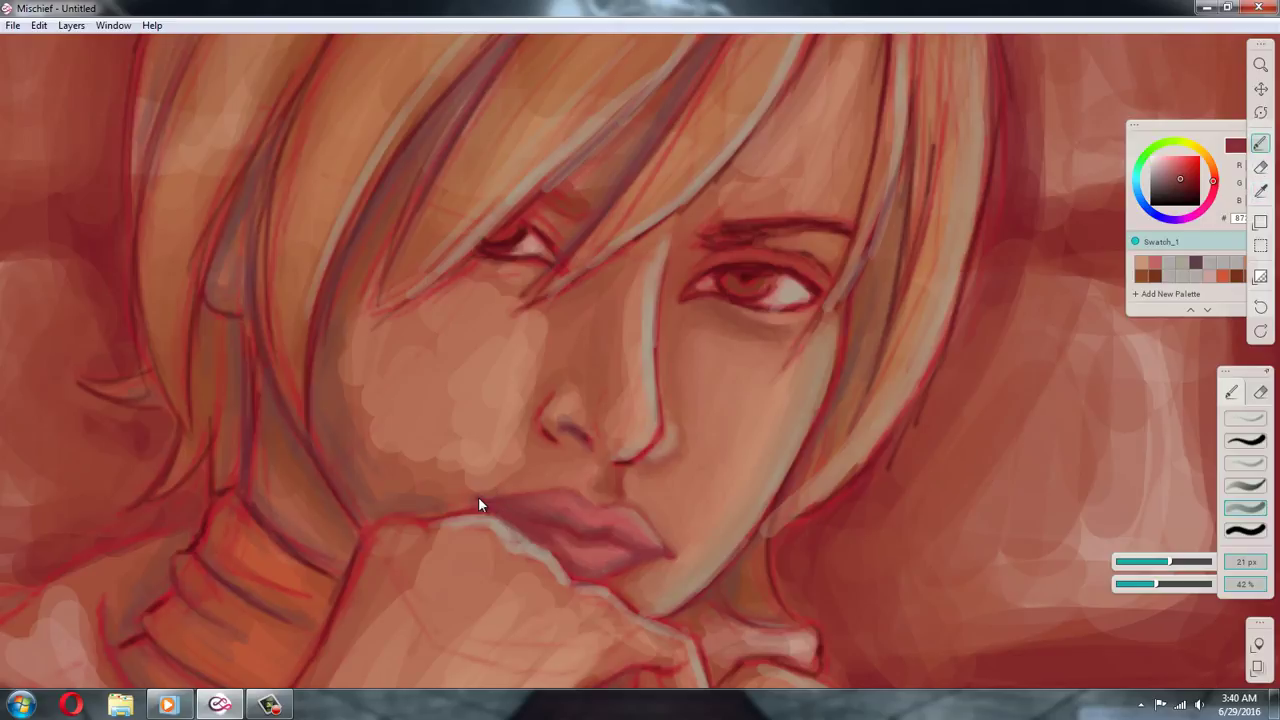
alt+click(565, 548)
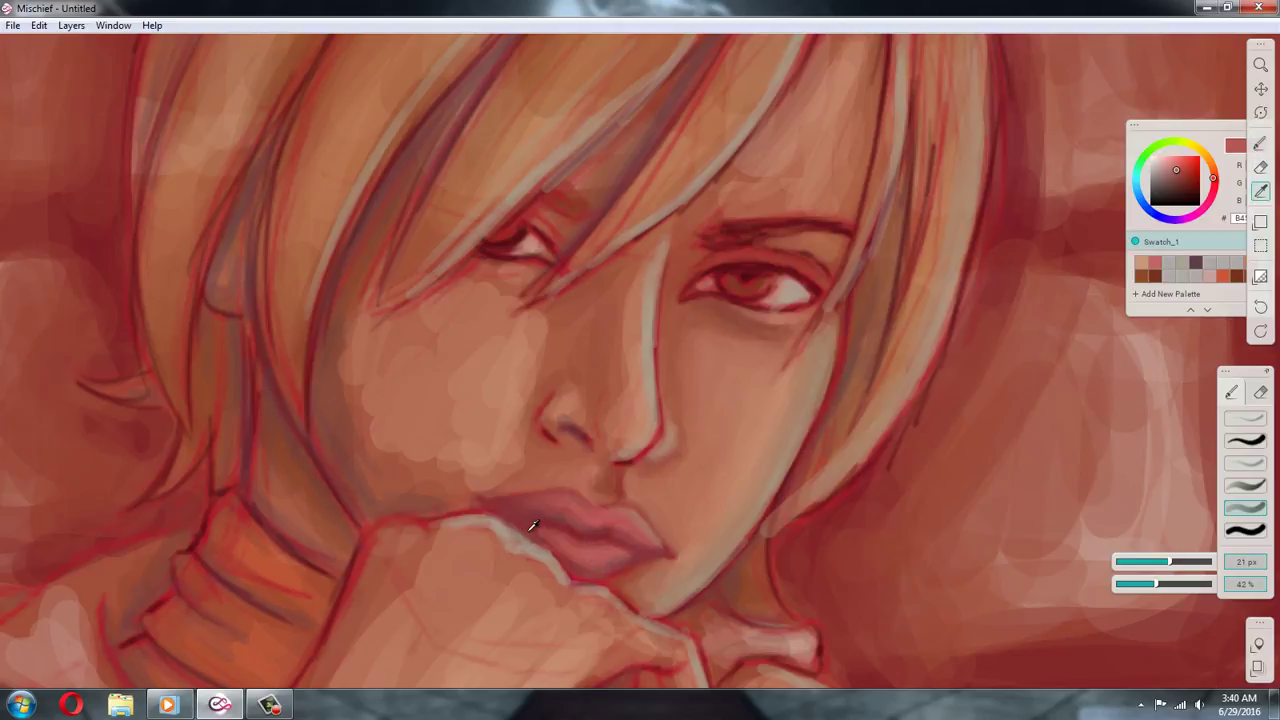
alt+click(551, 530)
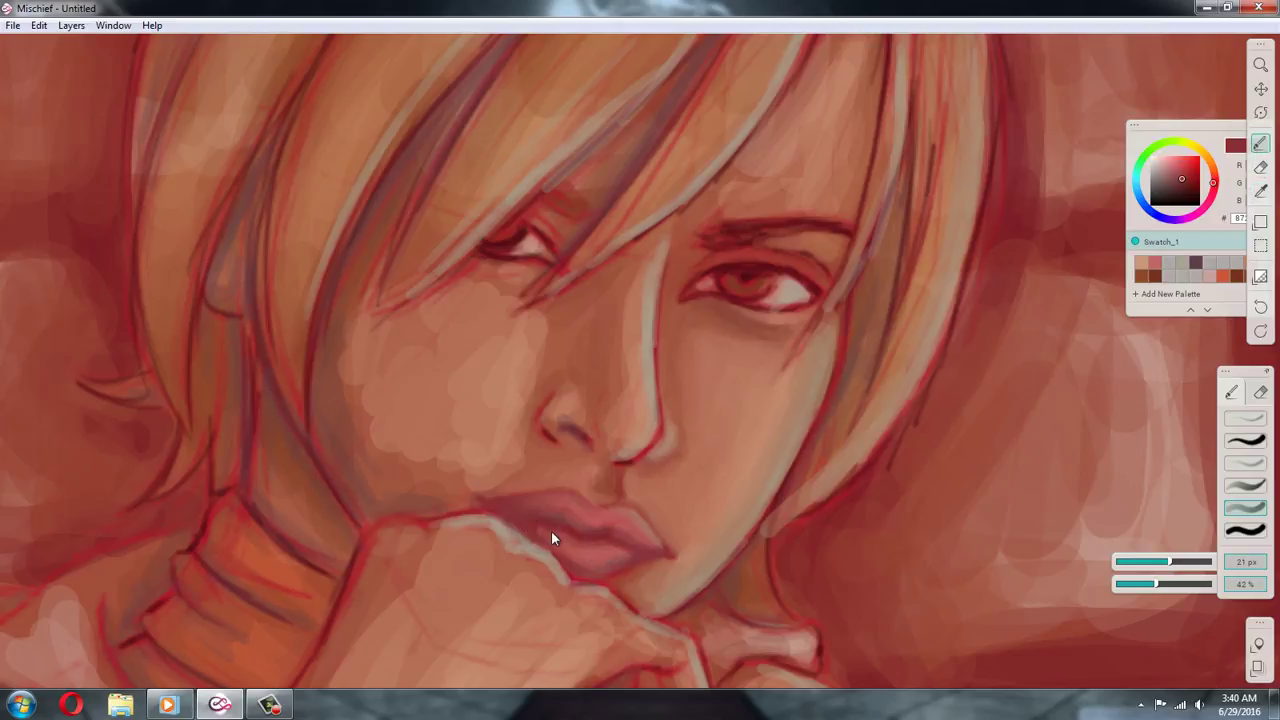
alt+click(575, 578)
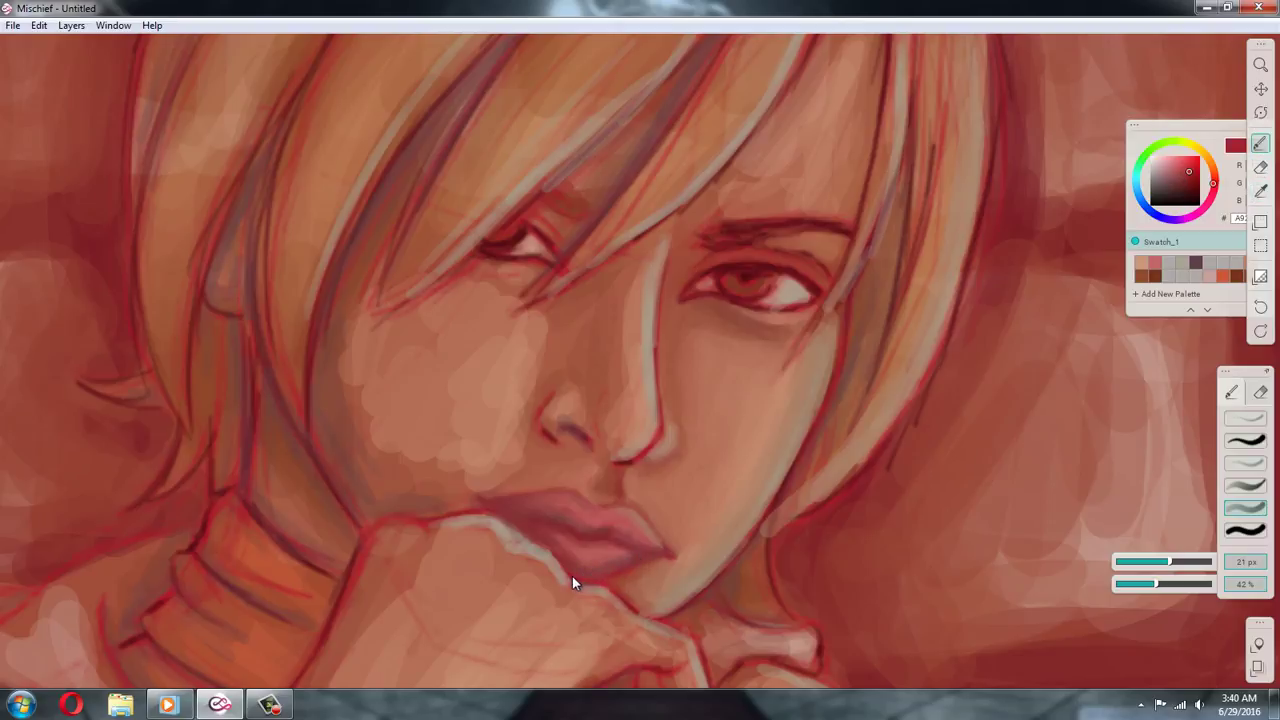
Glaze the lower lip and the parting between the lips with sampled mauve-reds to mute the bright pink
alt+click(633, 555)
alt+click(643, 553)
alt+click(574, 548)
alt+click(580, 530)
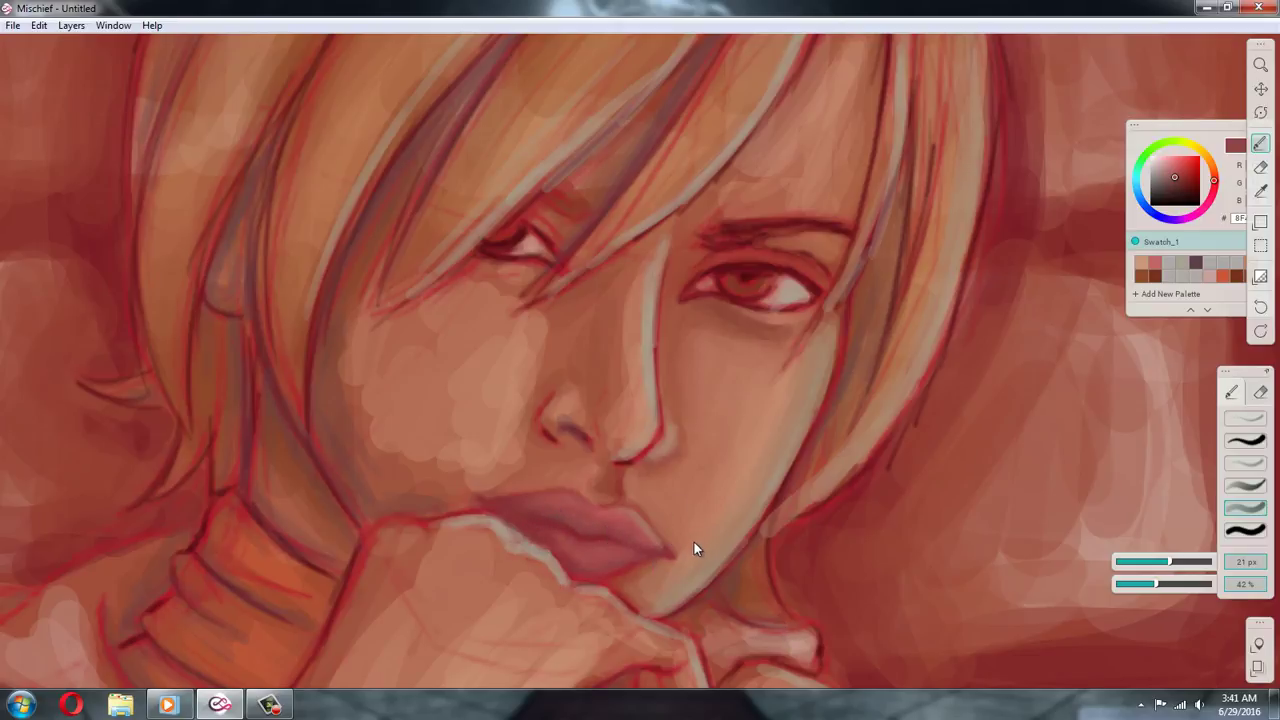
key(alt)
click(748, 221)
Define the upper lip's contour toward the shadowed corner with sampled dark red and skin tones
alt+click(524, 508)
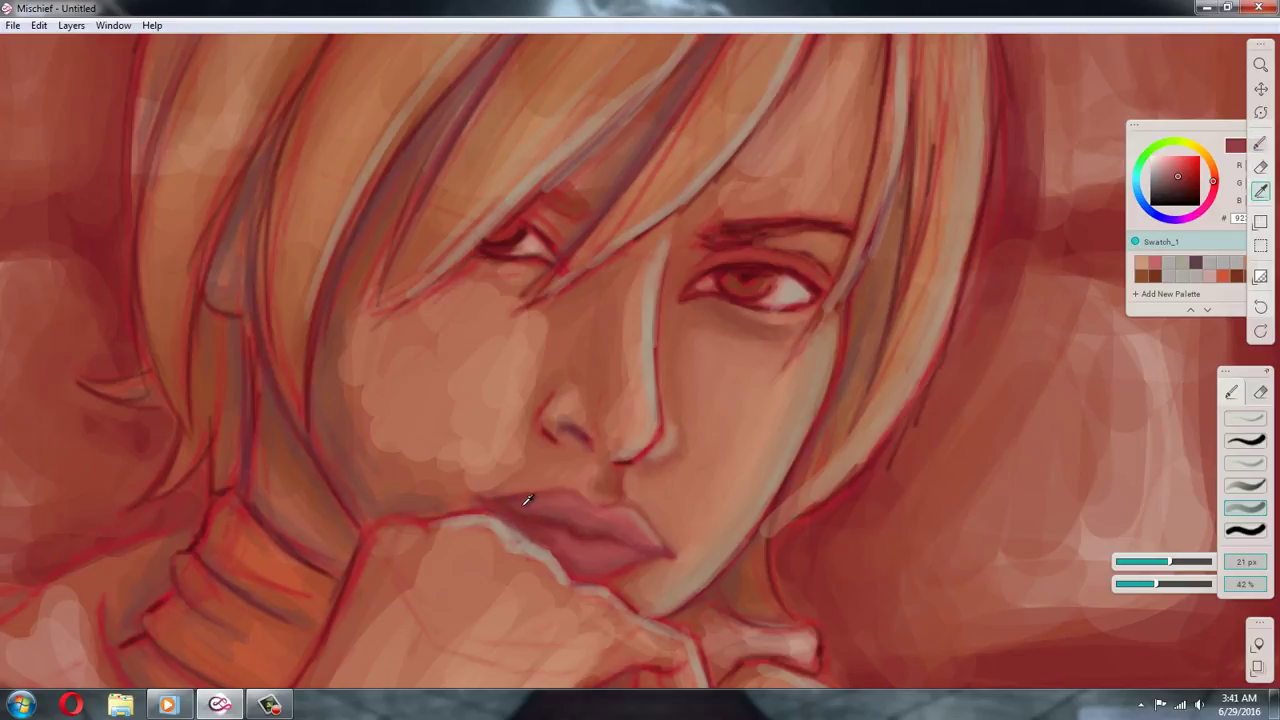
alt+click(510, 490)
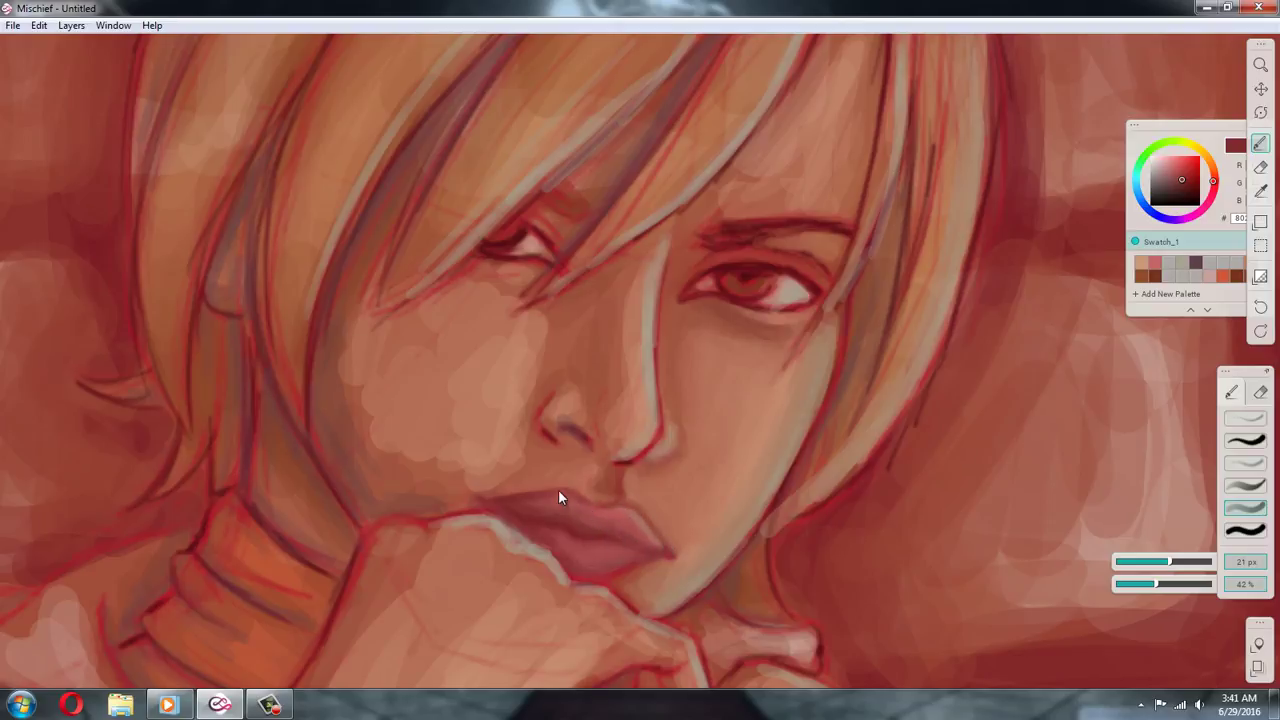
alt+click(606, 522)
key(alt)
Deepen the parting line and the lower lip's shading with sampled dark lip reds
key(i)
click(588, 533)
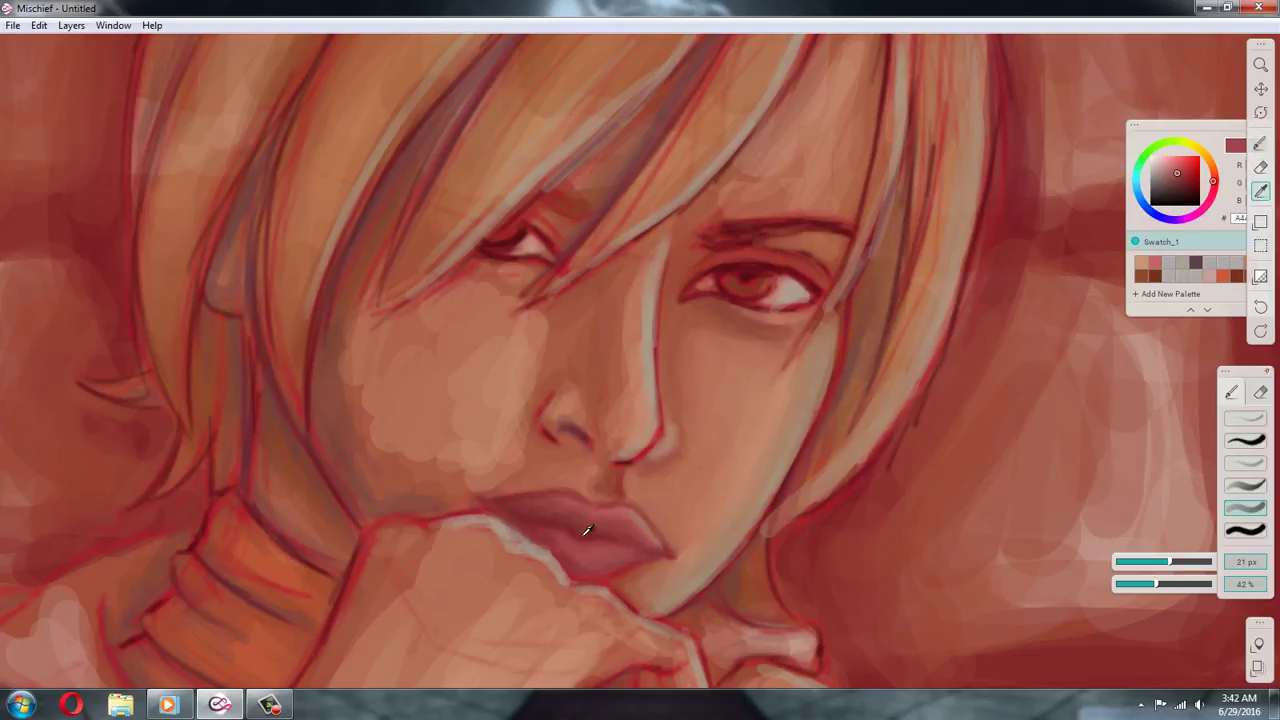
click(563, 546)
key(b)
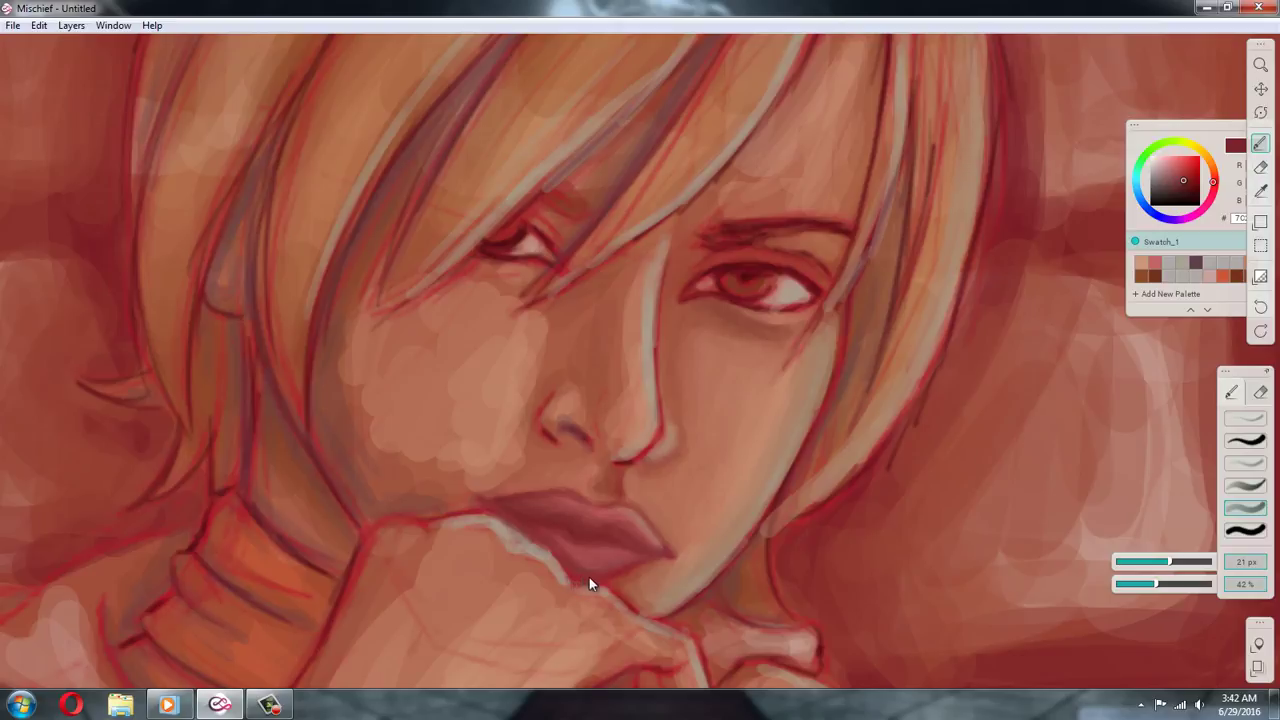
alt+click(570, 553)
alt+click(536, 529)
alt+click(557, 511)
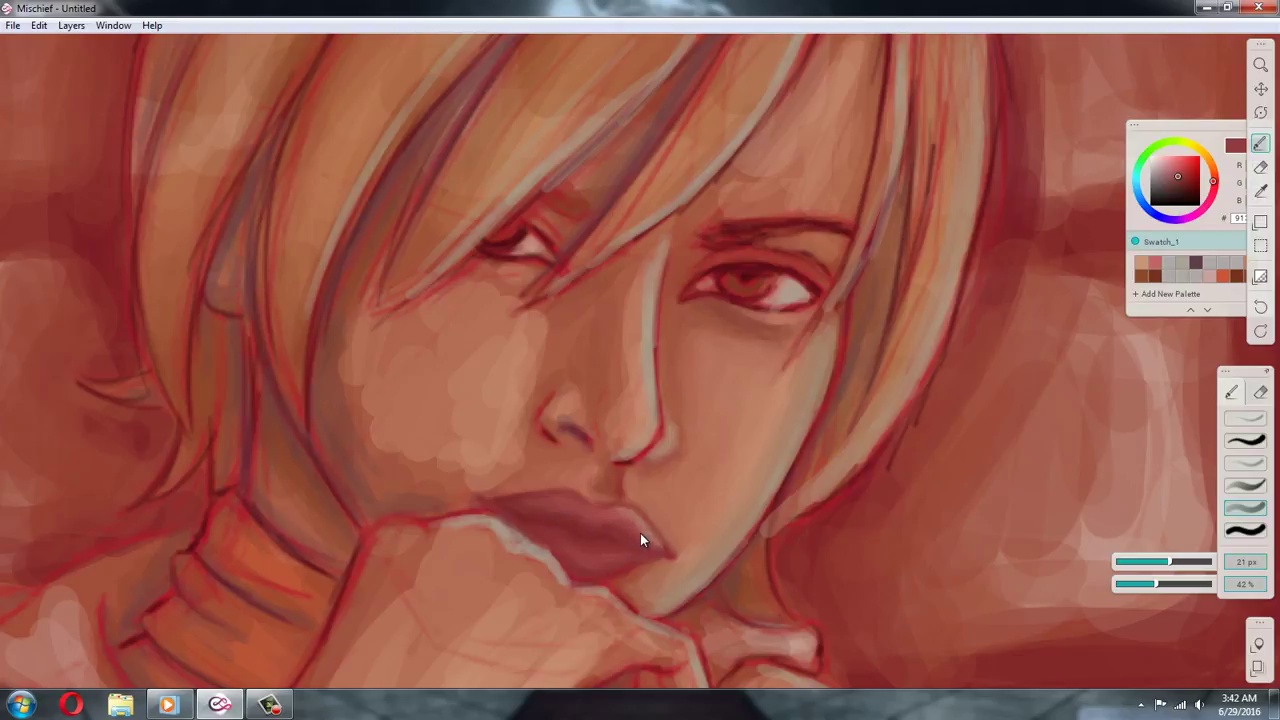
Choose a darker red and blend it with sampled lip tones to strengthen the shadow between the lips
alt+click(614, 516)
alt+click(579, 528)
click(1184, 186)
alt+click(552, 518)
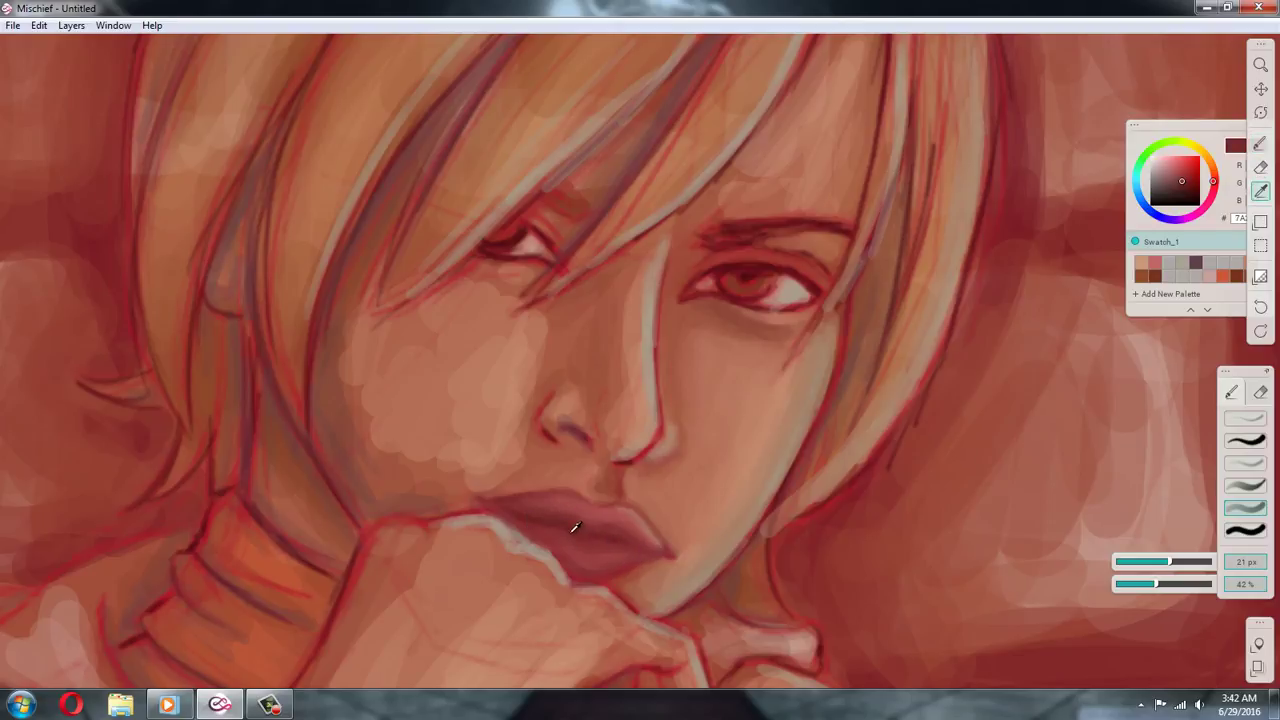
alt+click(568, 540)
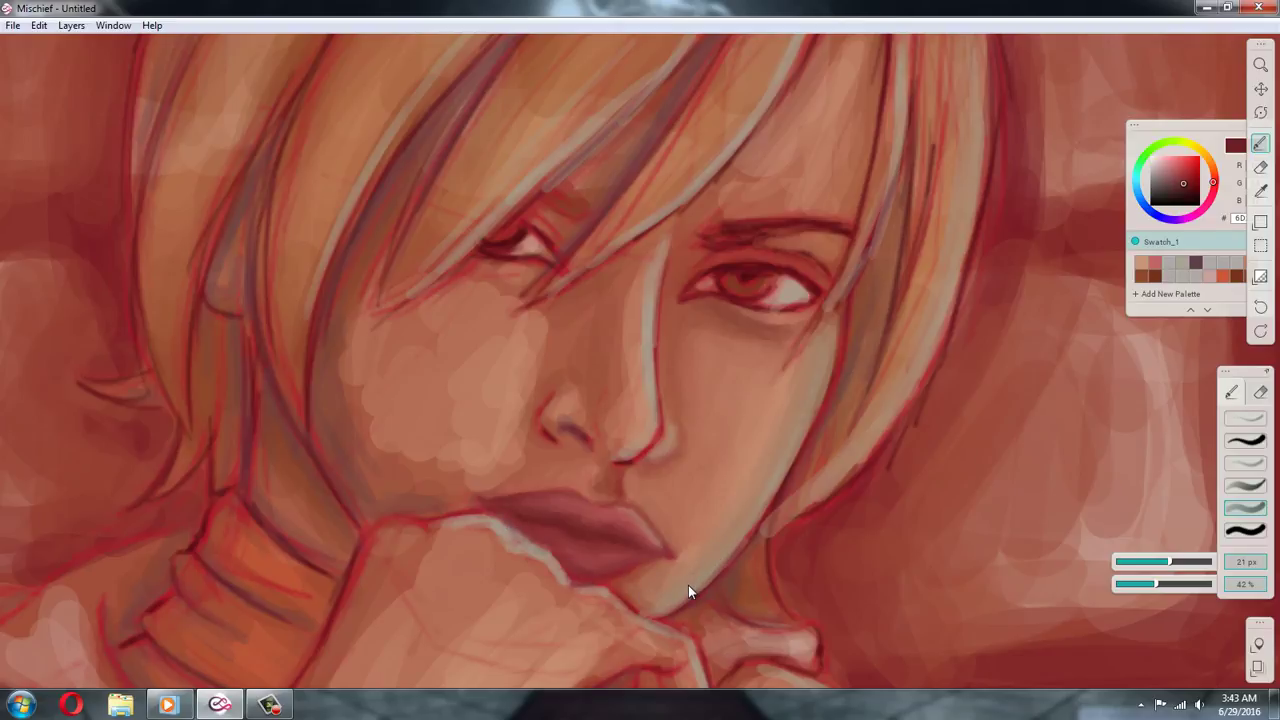
Soften the lips' outer outline with sampled skin tones and shade the chin between the lower lip and the hand
alt+click(491, 500)
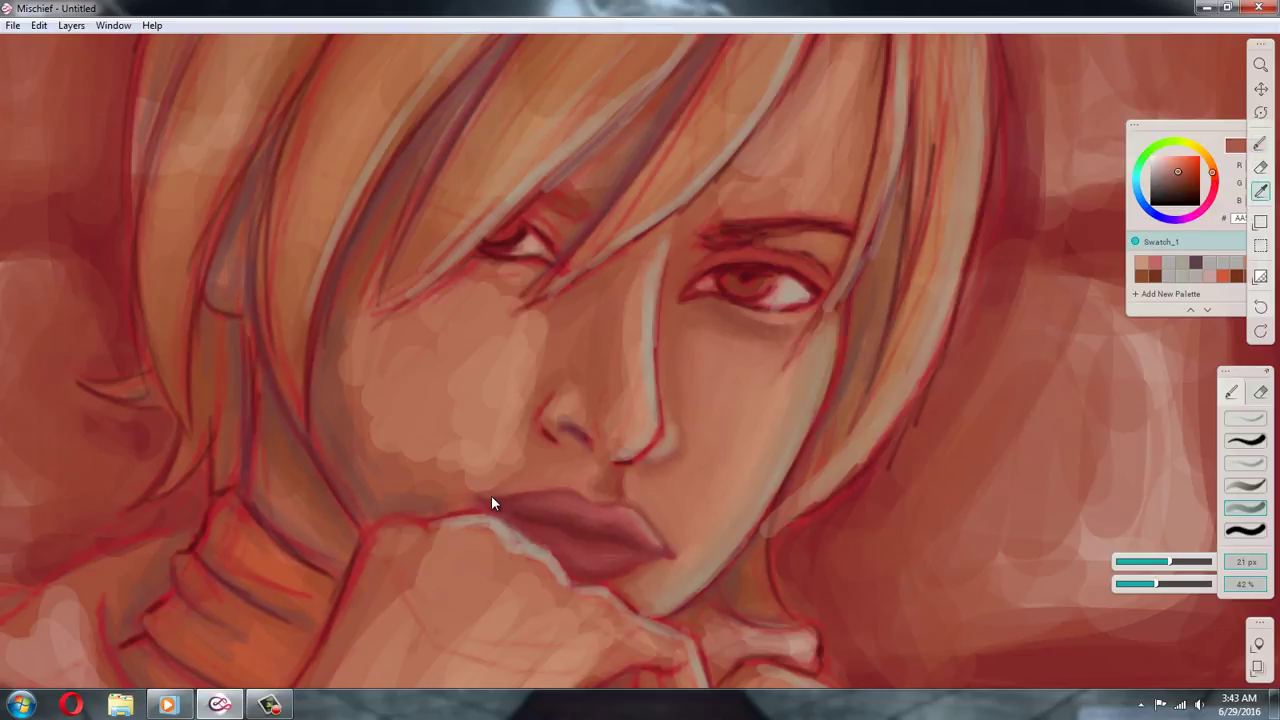
alt+click(667, 535)
alt+click(646, 516)
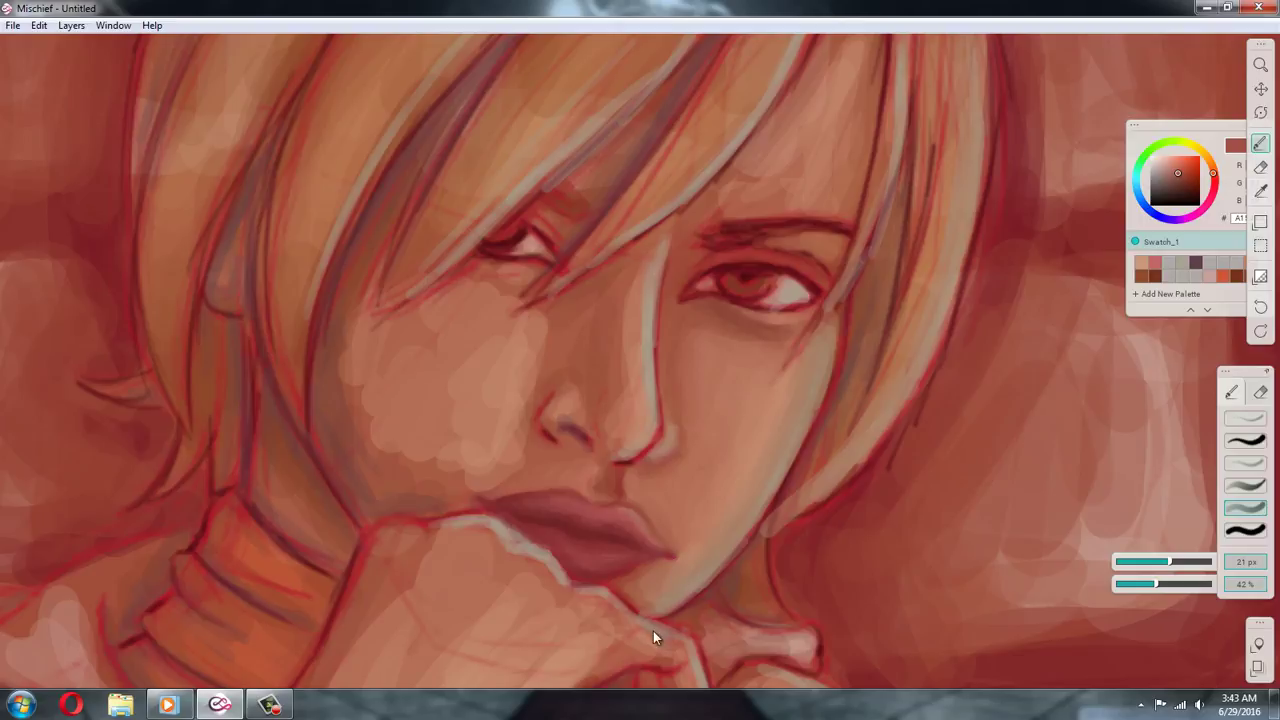
alt+click(645, 572)
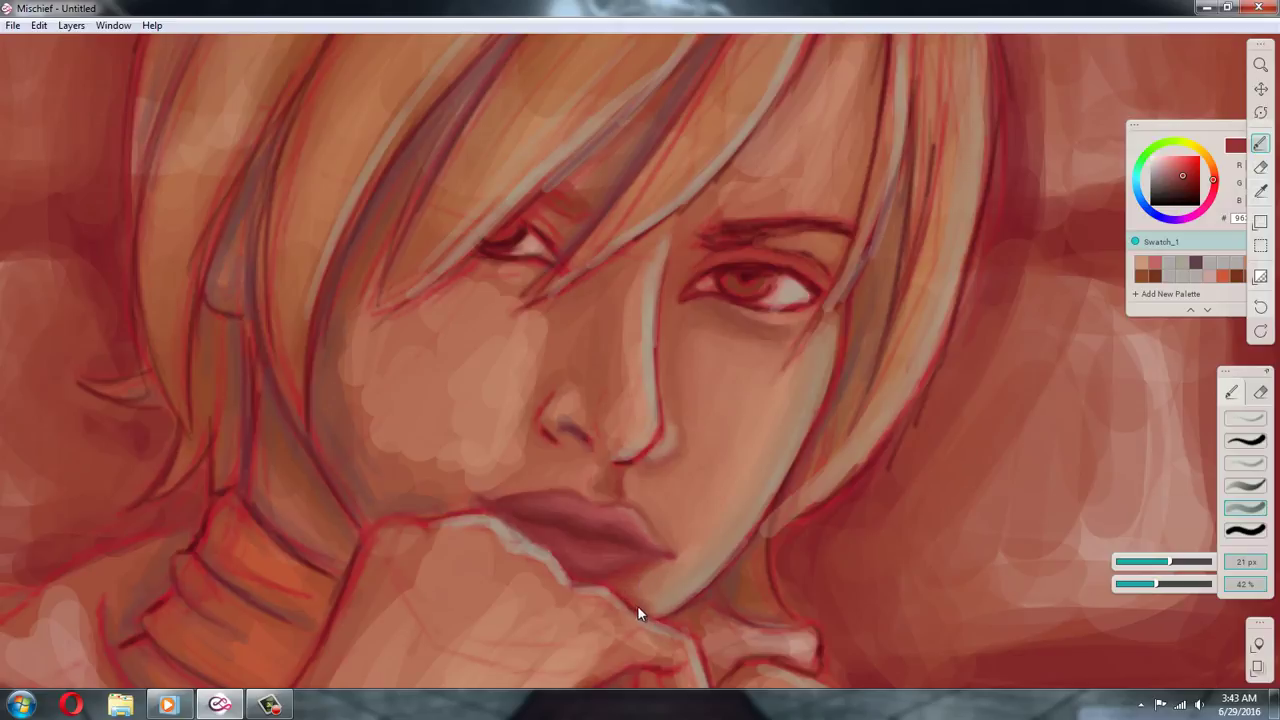
alt+click(643, 579)
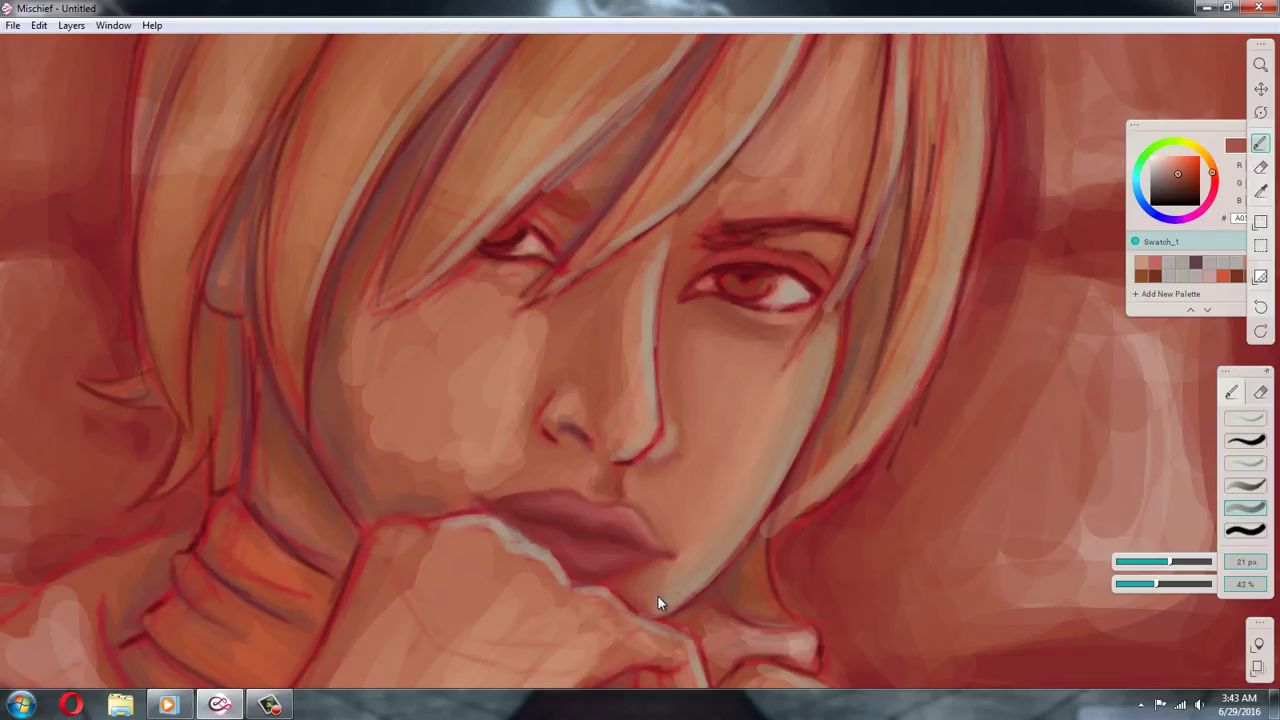
Refine the shadowed corner of the mouth beside the hand with sampled dark reds and skin tones
alt+click(472, 500)
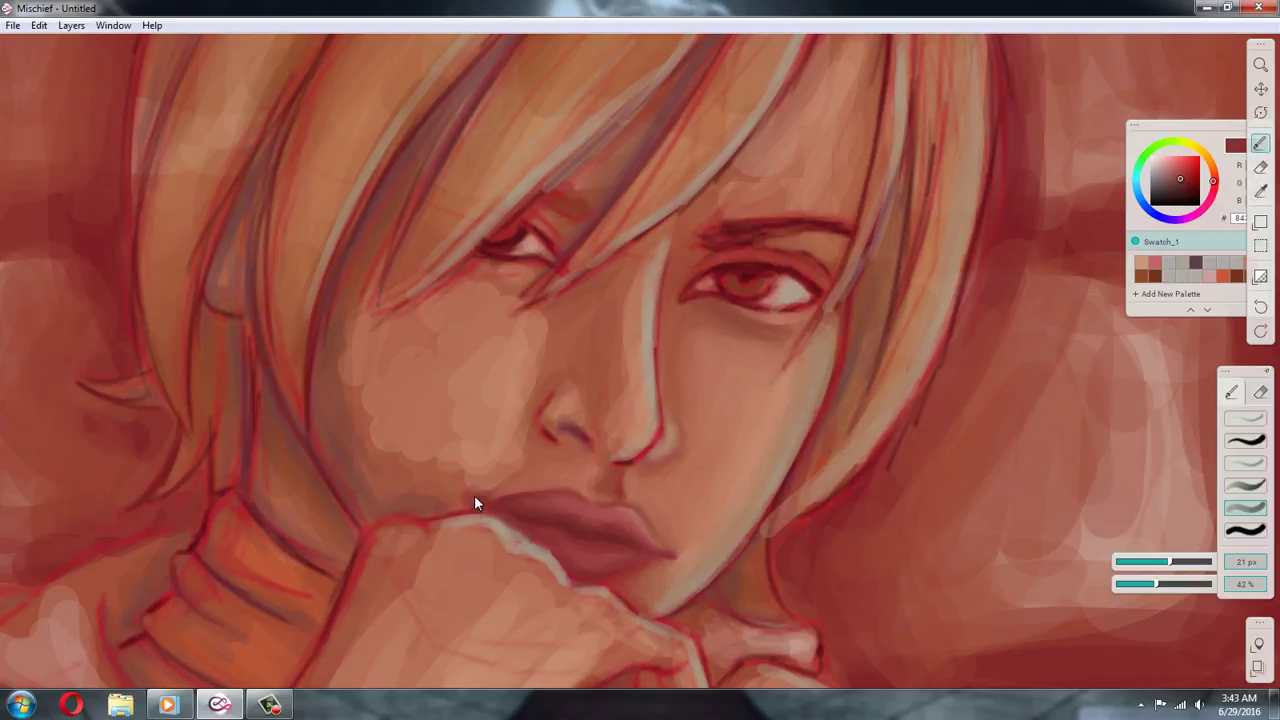
alt+click(500, 486)
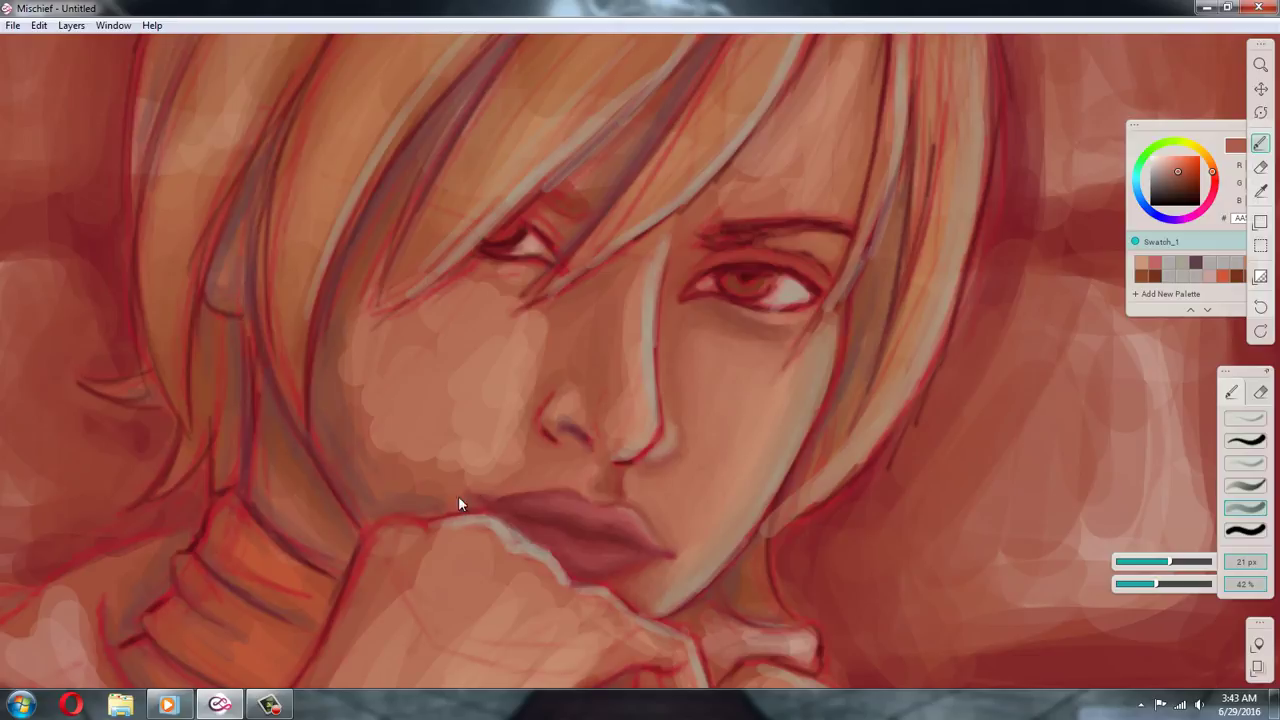
alt+click(486, 492)
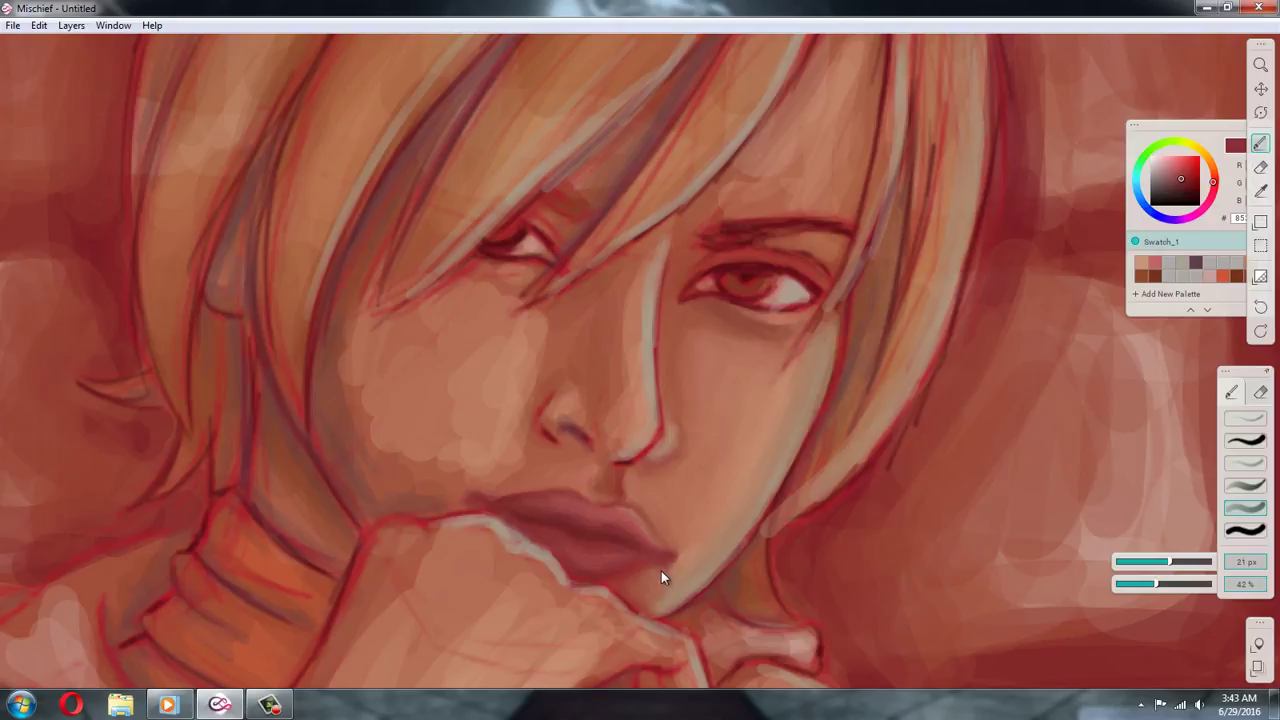
alt+click(483, 488)
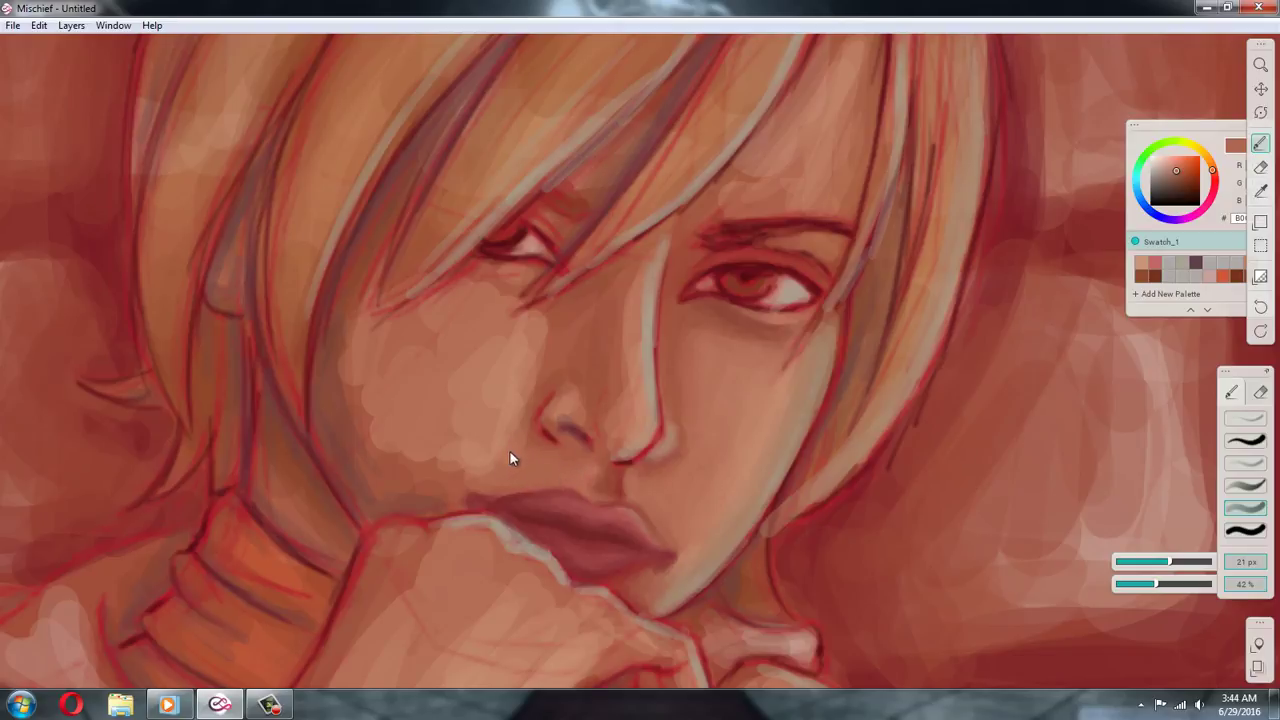
Soften the red outline around the nostril wing into shading with sampled reddish-brown and skin tones
alt+click(543, 432)
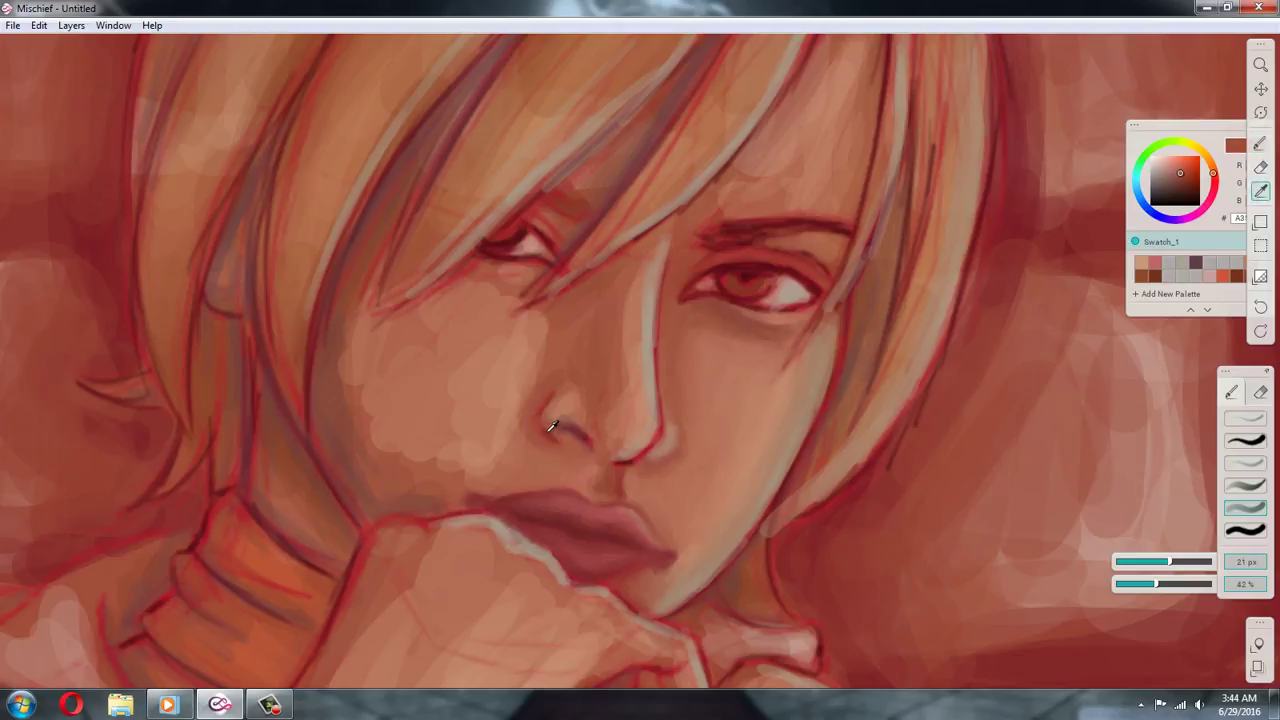
alt+click(547, 432)
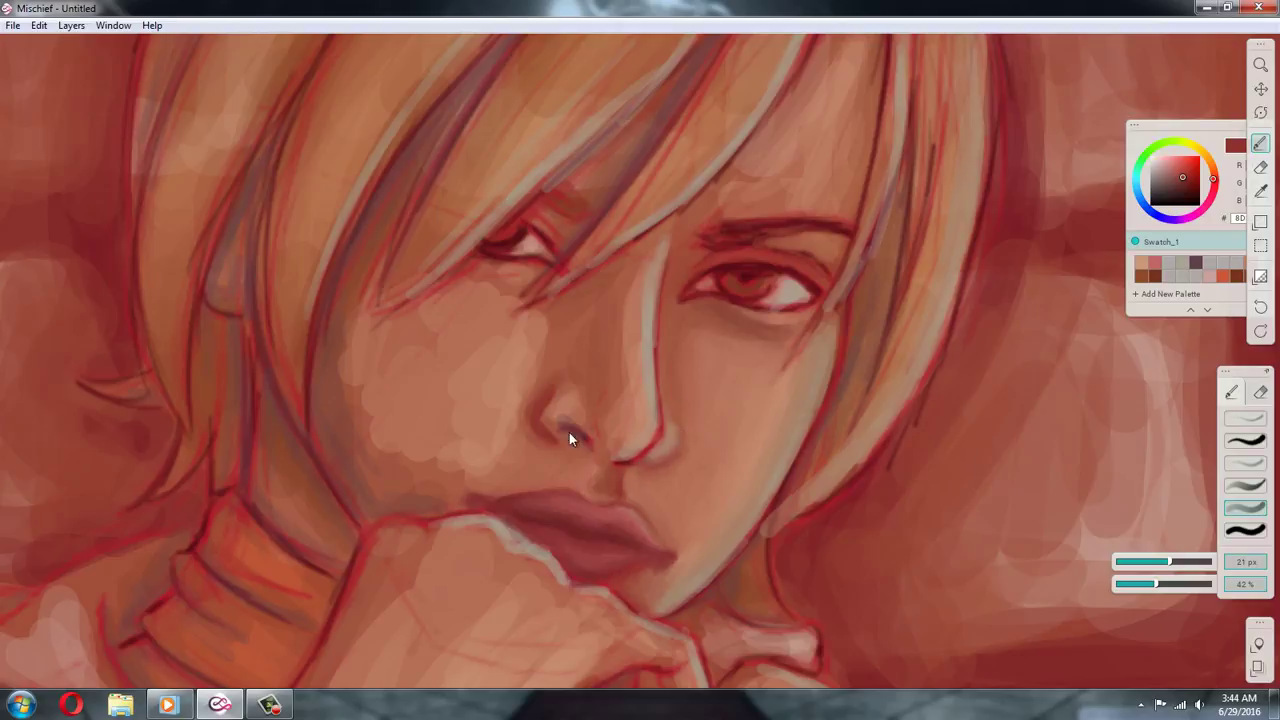
alt+click(545, 421)
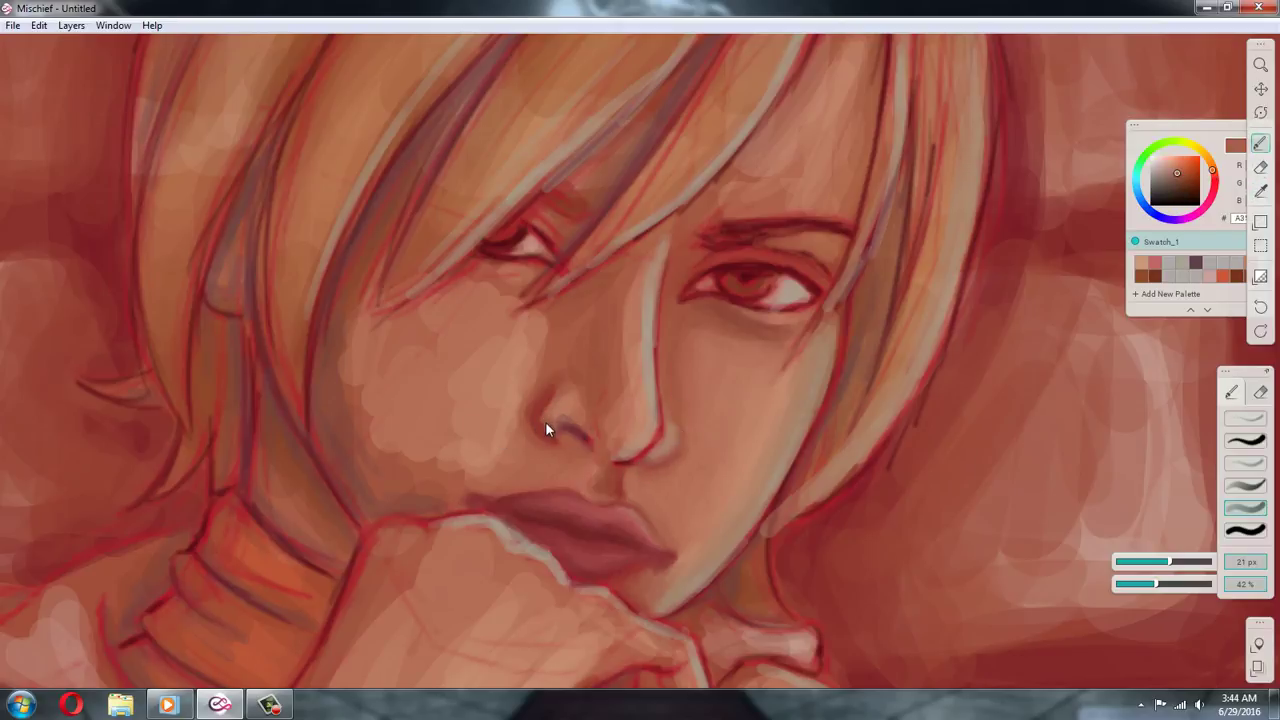
alt+click(554, 418)
Darken the nostril opening with sampled purple and blend its edges using surrounding reds and skin tones
alt+click(563, 428)
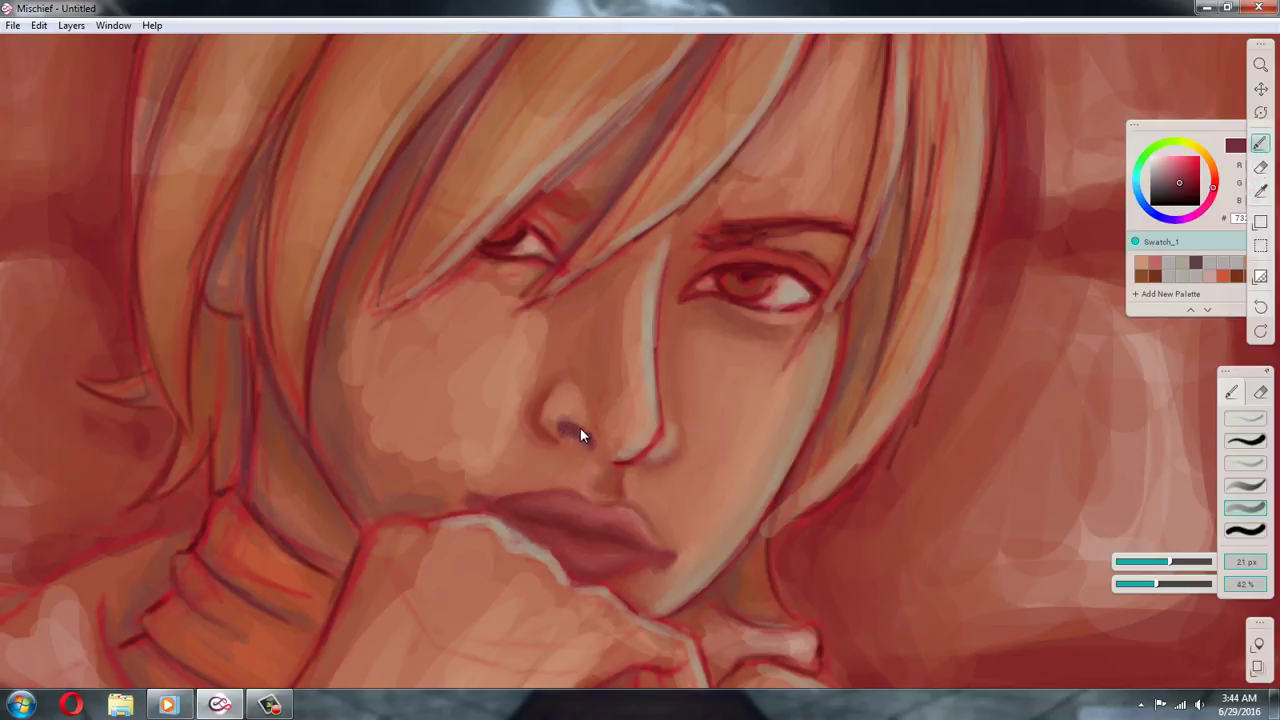
alt+click(568, 413)
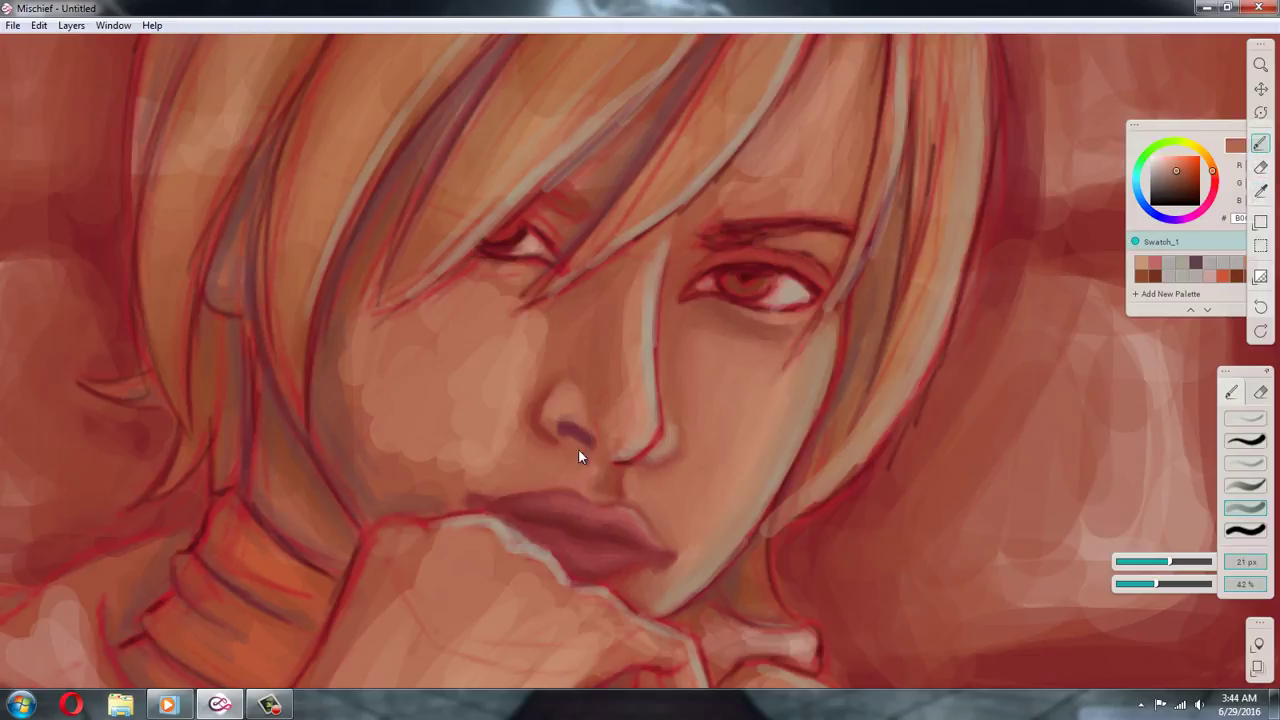
alt+click(572, 444)
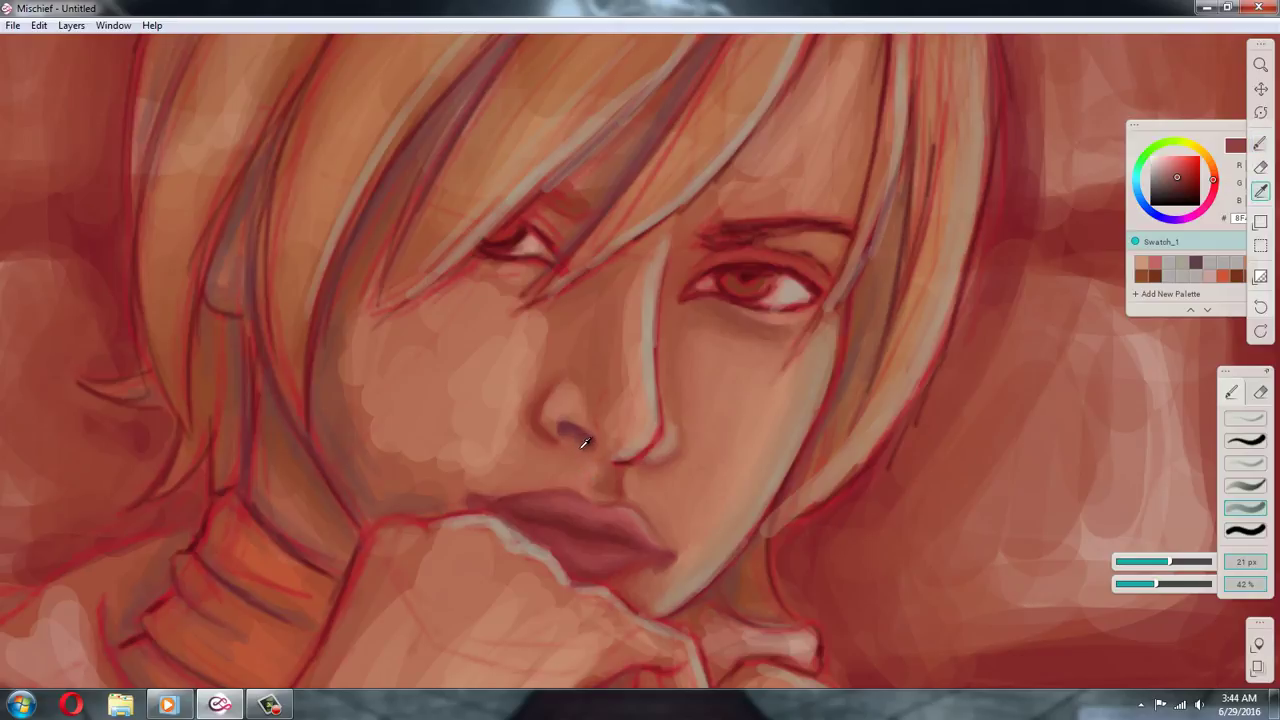
alt+click(591, 457)
alt+click(537, 387)
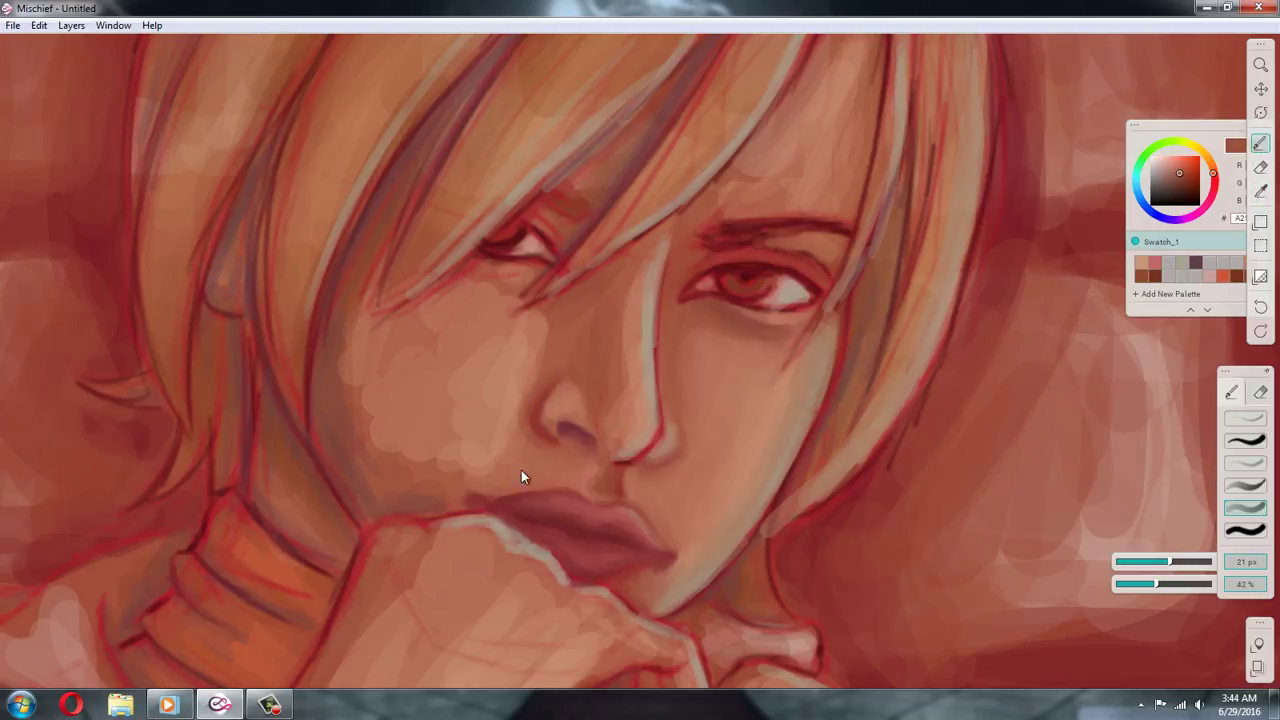
Blend the side of the nose bridge with sampled skin tones and refine its pale highlight and red contour
alt+click(606, 364)
alt+click(611, 312)
alt+click(630, 302)
alt+click(652, 340)
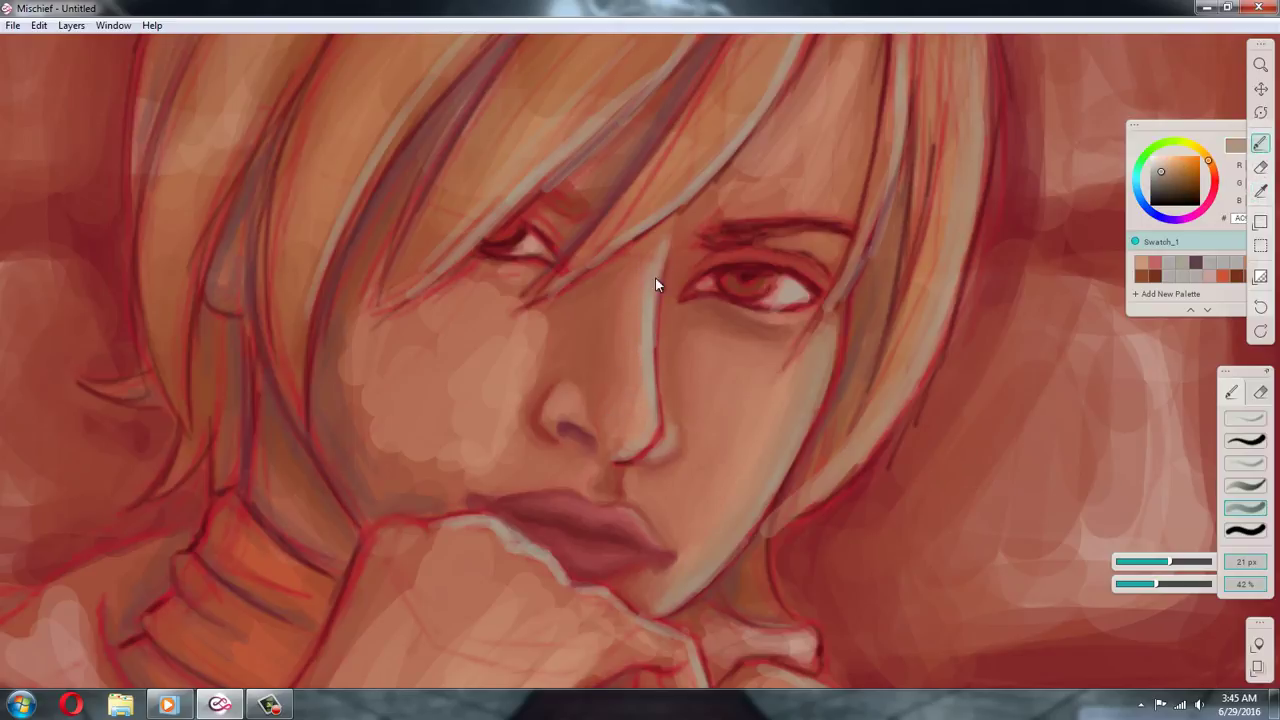
drag(655, 404, 650, 422)
alt+click(667, 418)
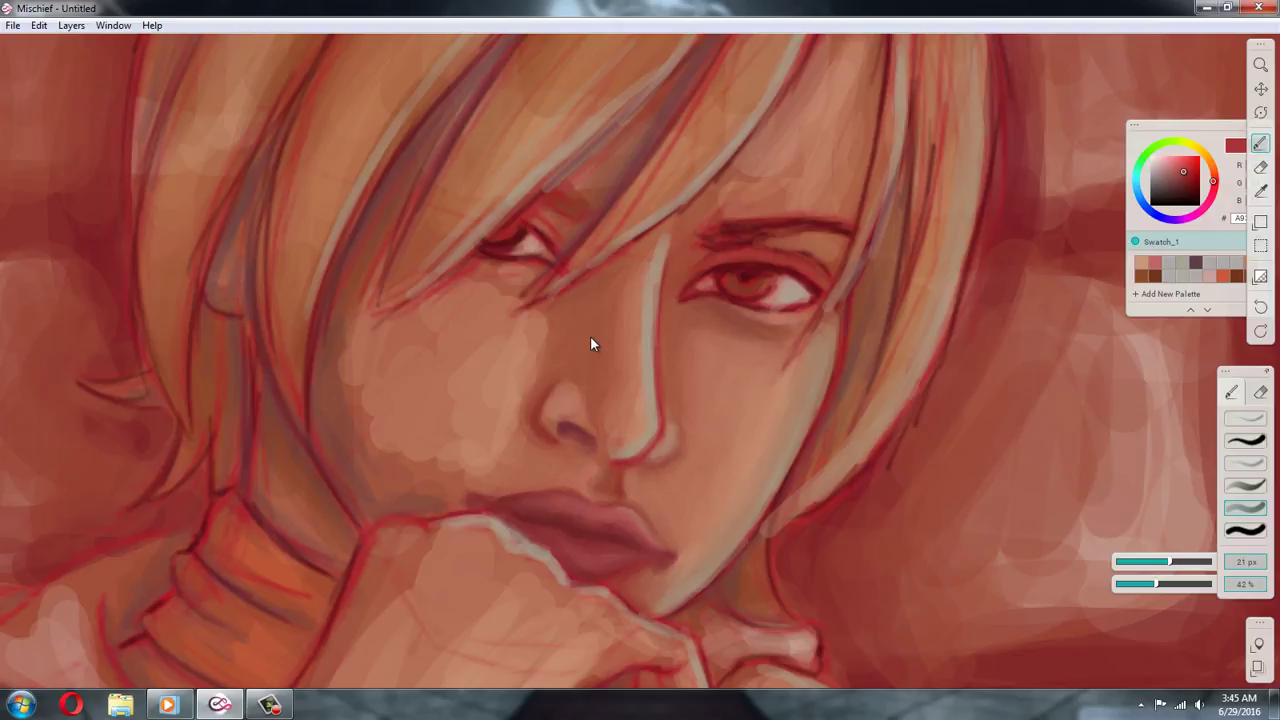
Reshape the underside of the nose tip and the top of the philtrum with sampled highlight, red and skin tones
key(alt)
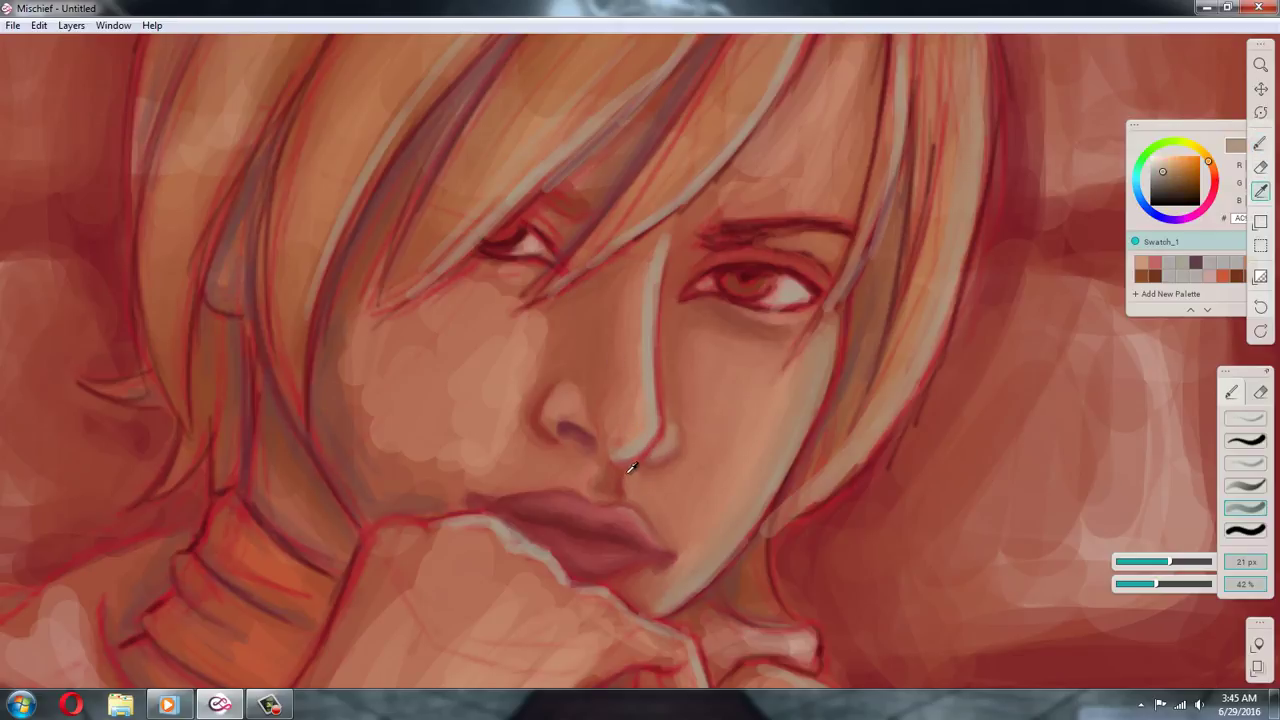
alt+click(614, 470)
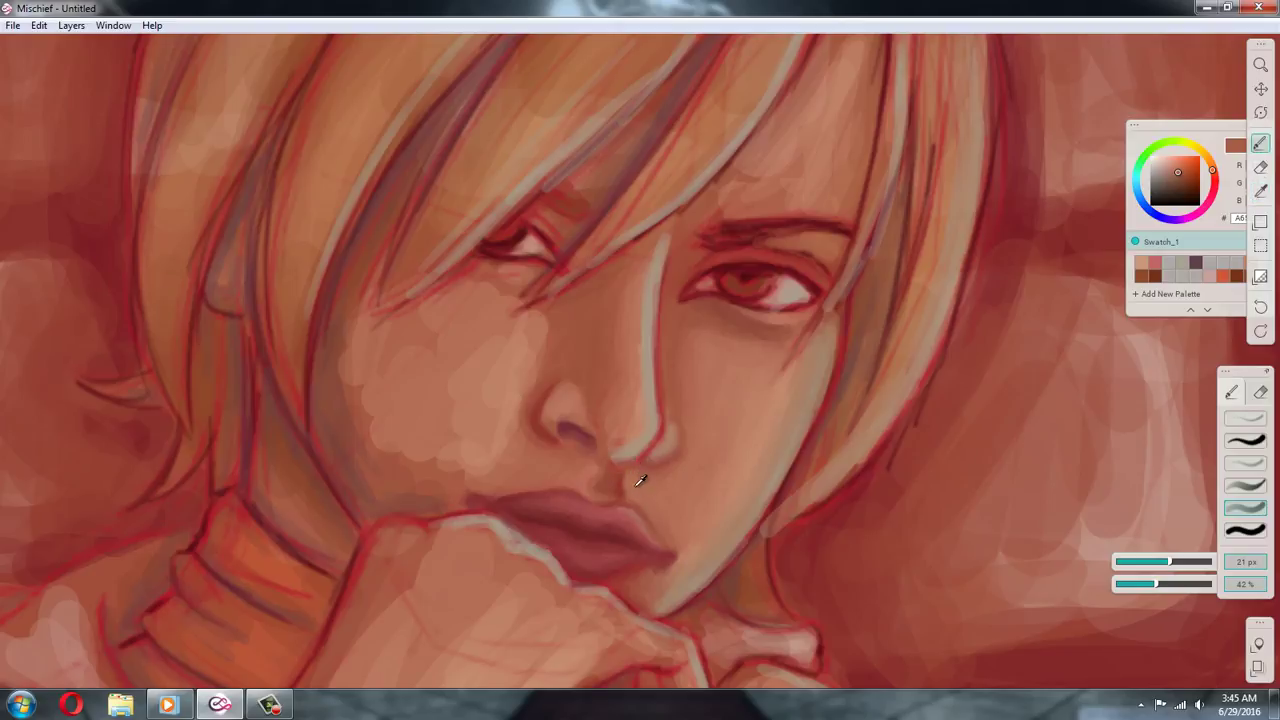
alt+click(636, 471)
alt+click(658, 435)
drag(658, 434, 615, 459)
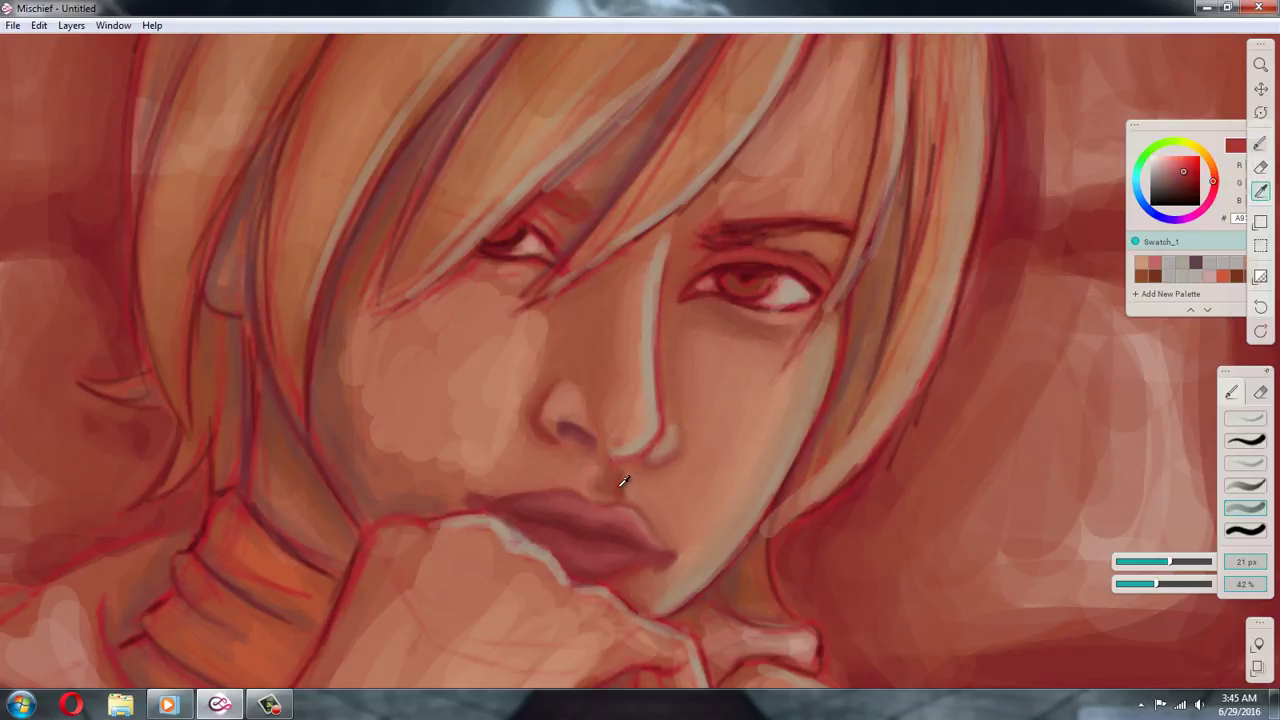
alt+click(622, 482)
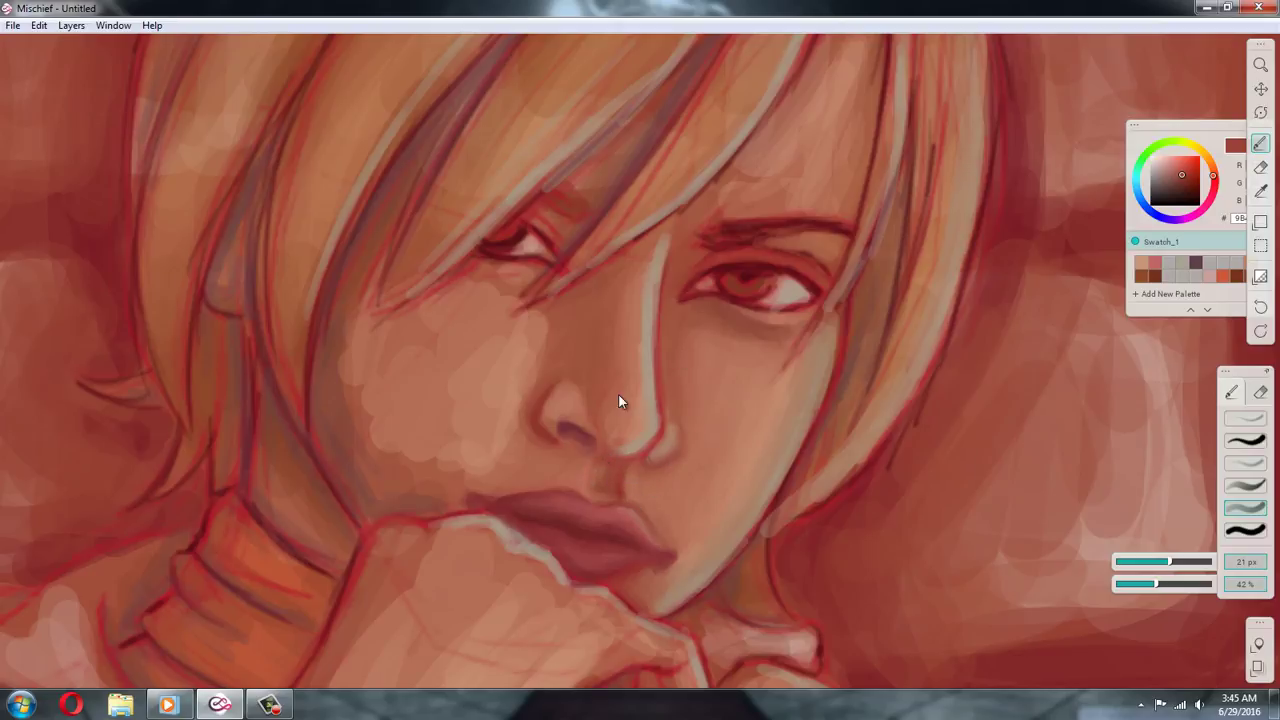
Blend the nose tip's pale highlight into the surrounding skin with sampled light skin and beige tones
key(i)
click(640, 416)
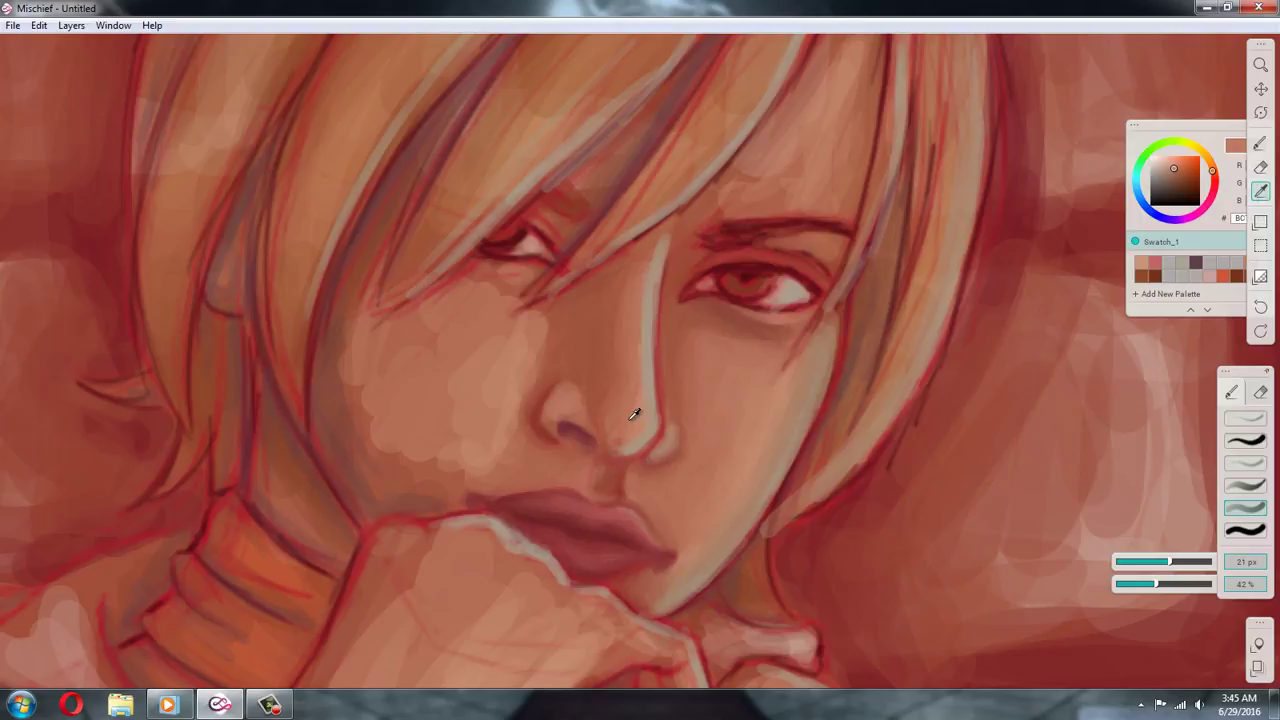
click(632, 418)
key(b)
key(i)
click(647, 407)
key(b)
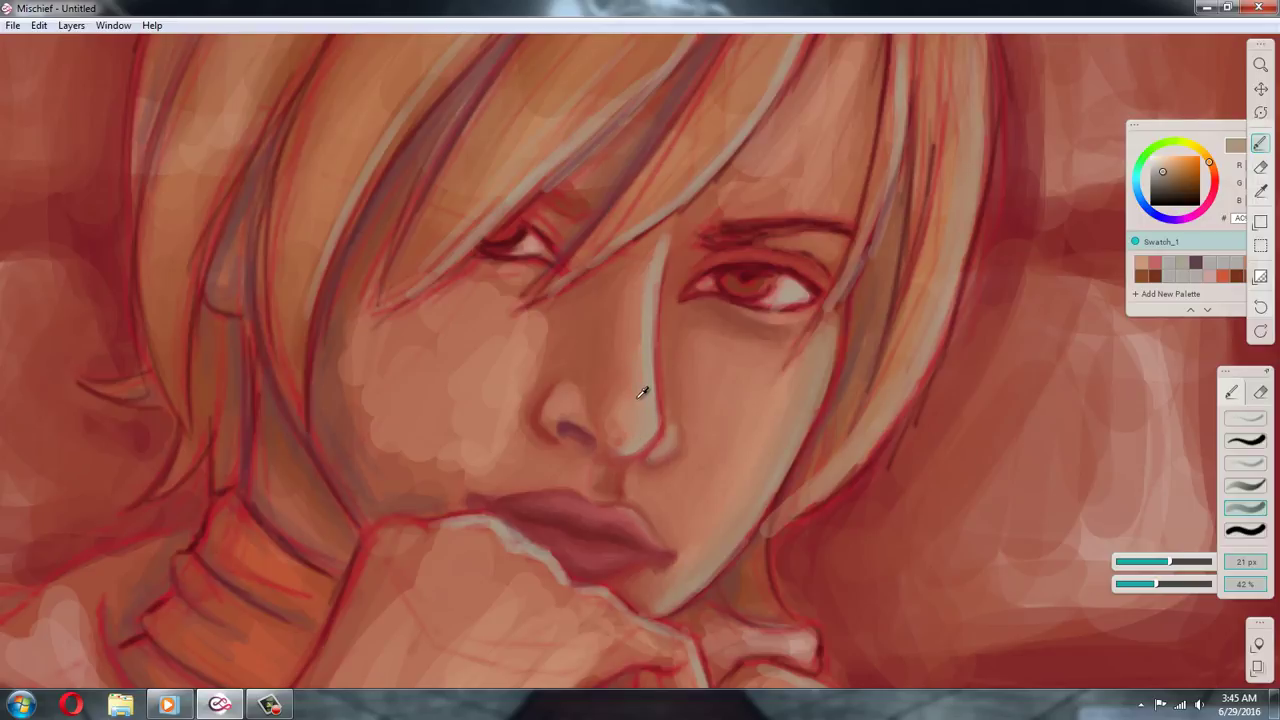
Blend sampled mid skin tones into the lower nose bridge beside the pale highlight
key(i)
click(632, 386)
key(b)
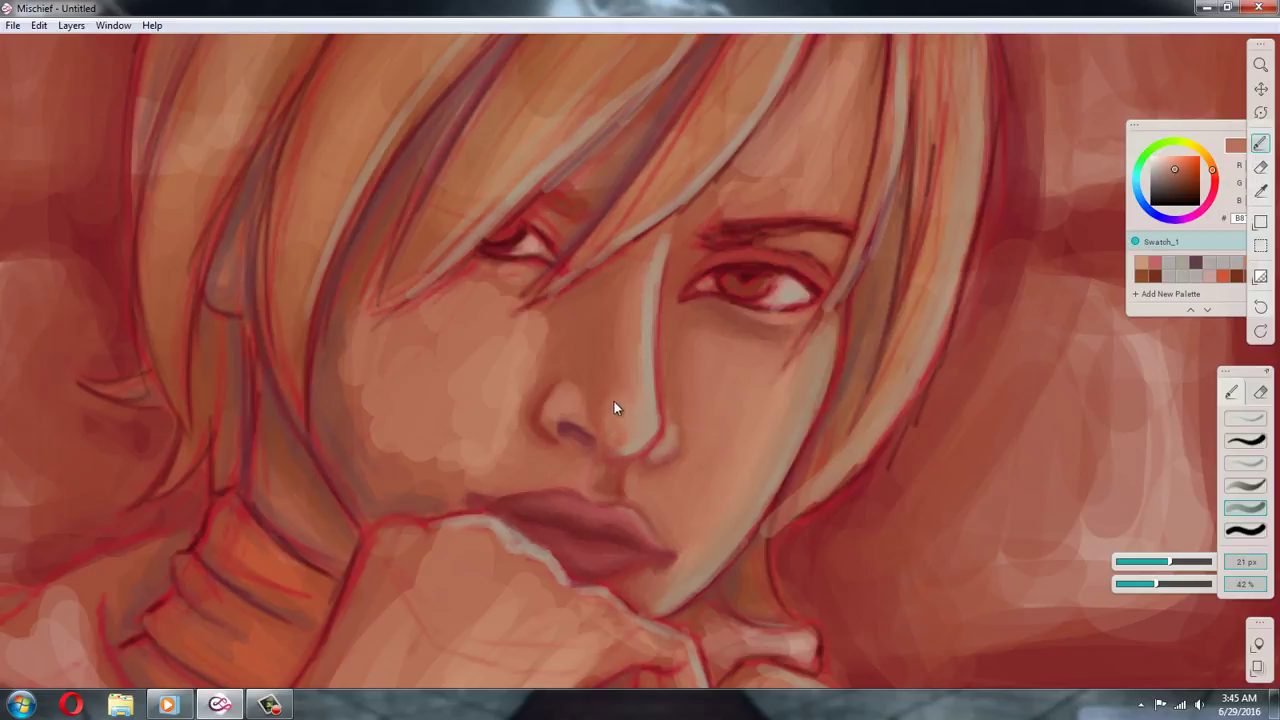
key(i)
click(620, 354)
key(b)
key(i)
click(631, 330)
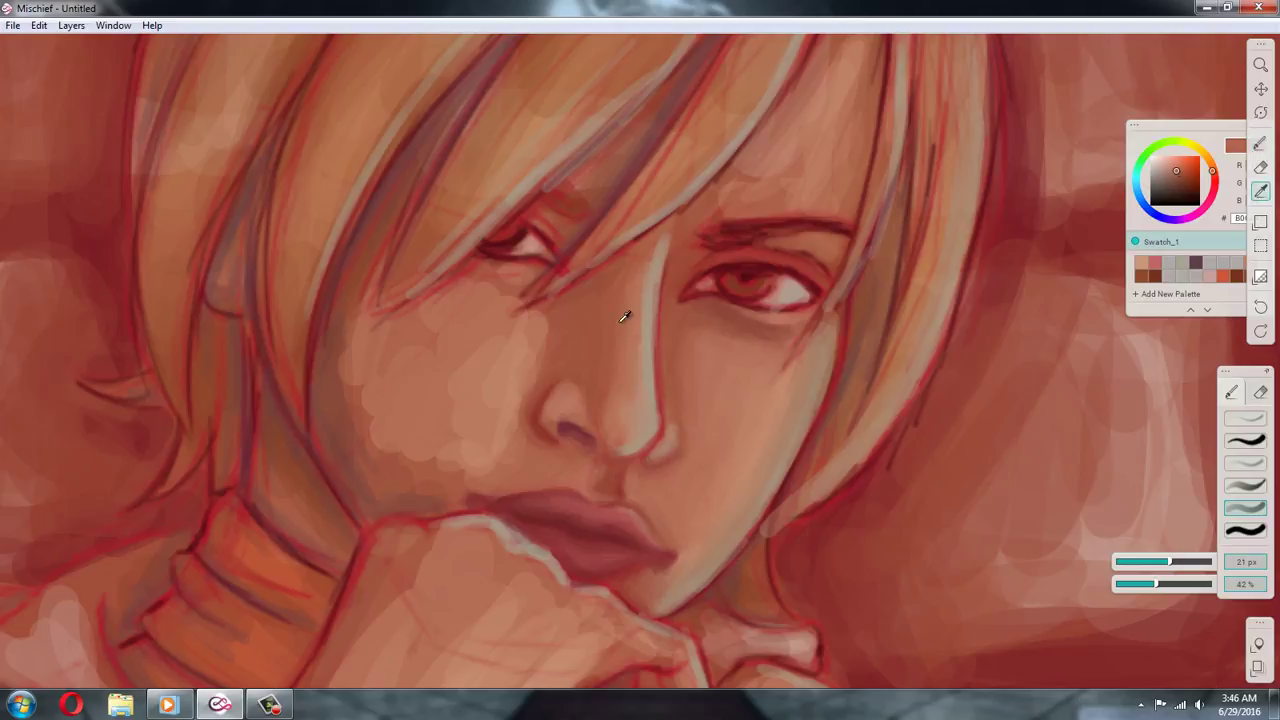
Refine the pale highlight along the nose bridge, alternating sampled highlight and warm skin tones to soften its edge
key(b)
key(i)
click(628, 355)
key(b)
key(i)
click(650, 335)
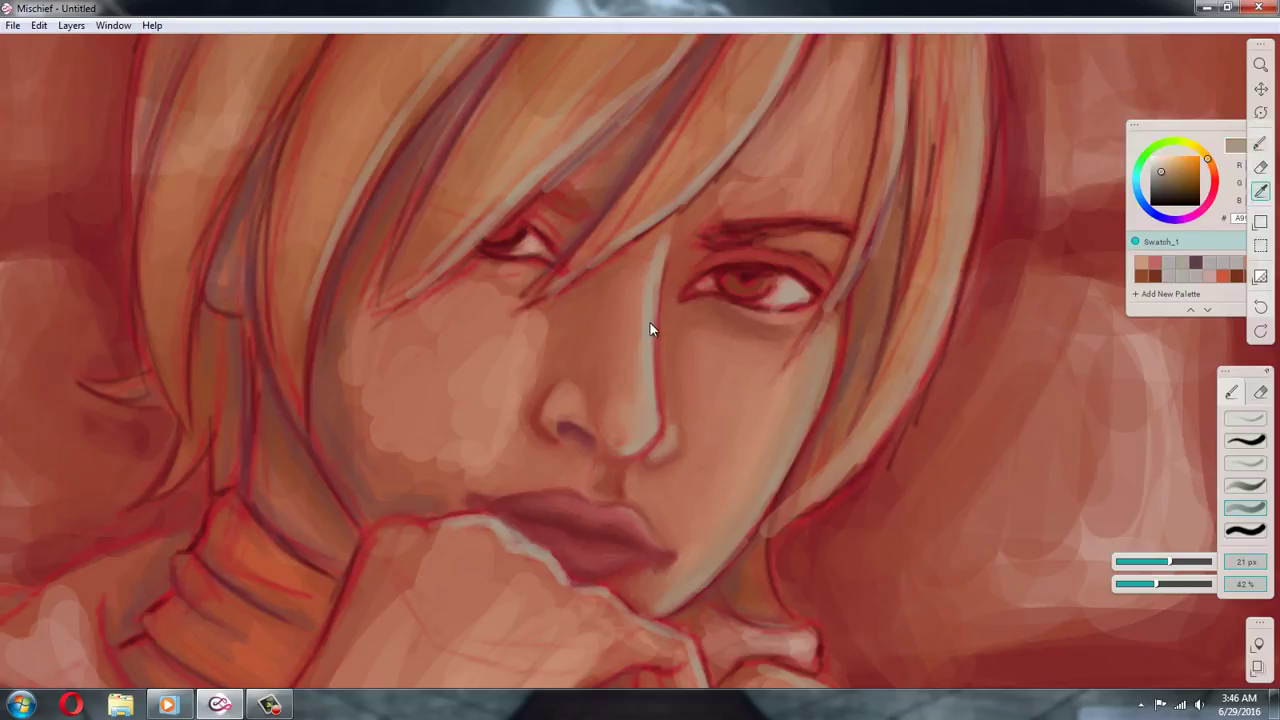
key(b)
key(i)
click(629, 350)
key(b)
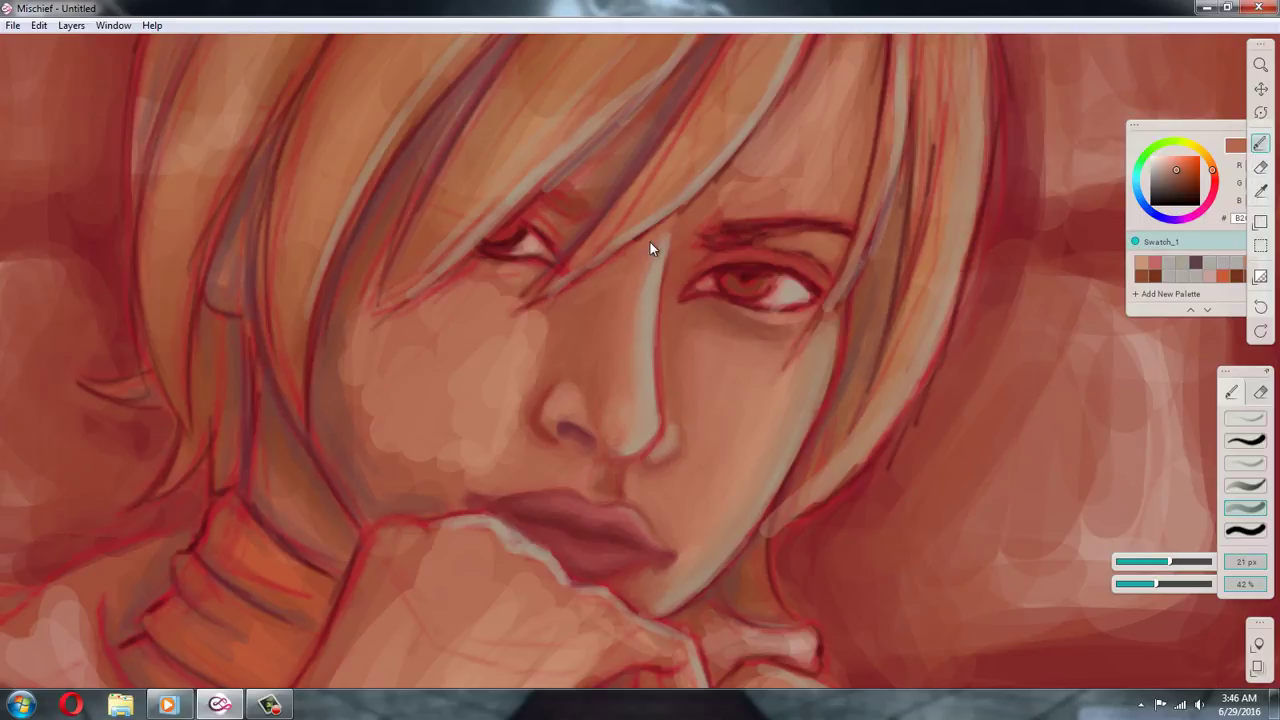
Shade the upper nose bridge between the eyes with sampled reddish-brown skin tones and taper the highlight's upper end
key(i)
click(592, 314)
key(b)
key(i)
click(621, 287)
key(b)
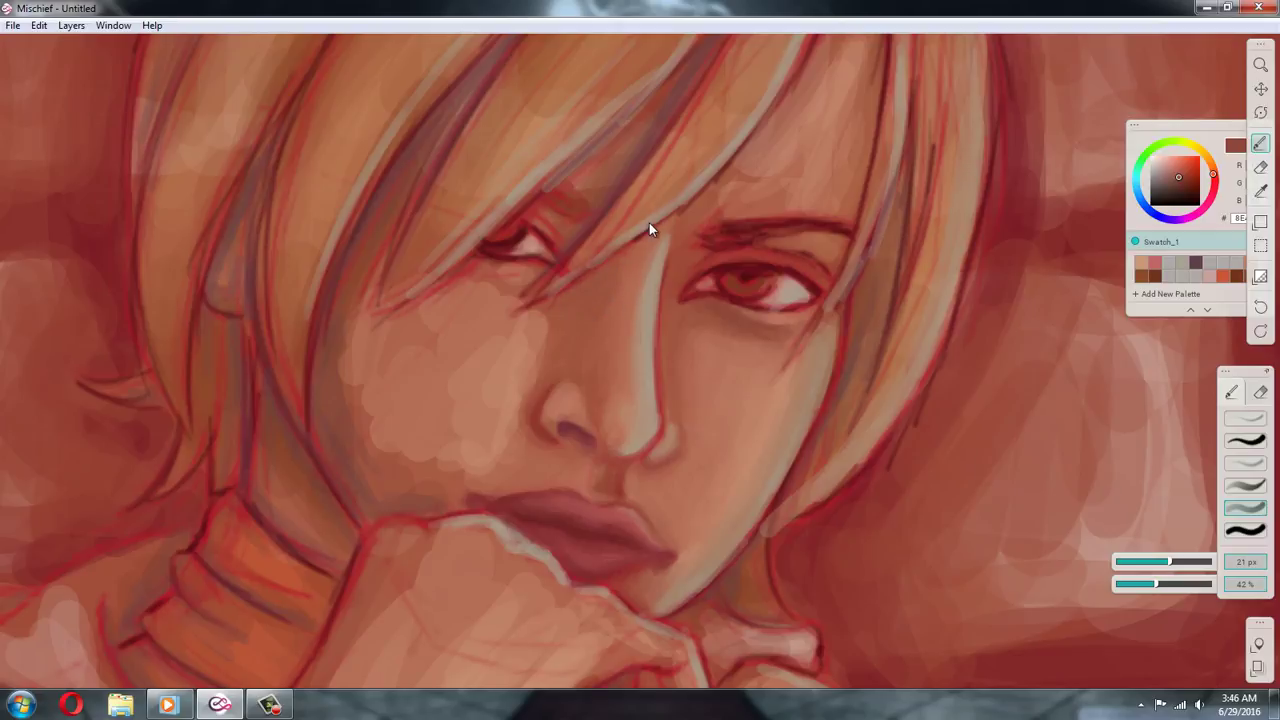
alt+click(626, 302)
alt+click(605, 312)
alt+click(620, 264)
Paint a dark reddish-brown shadow beneath the eye partly covered by the fringe, using tones sampled around it
alt+click(558, 208)
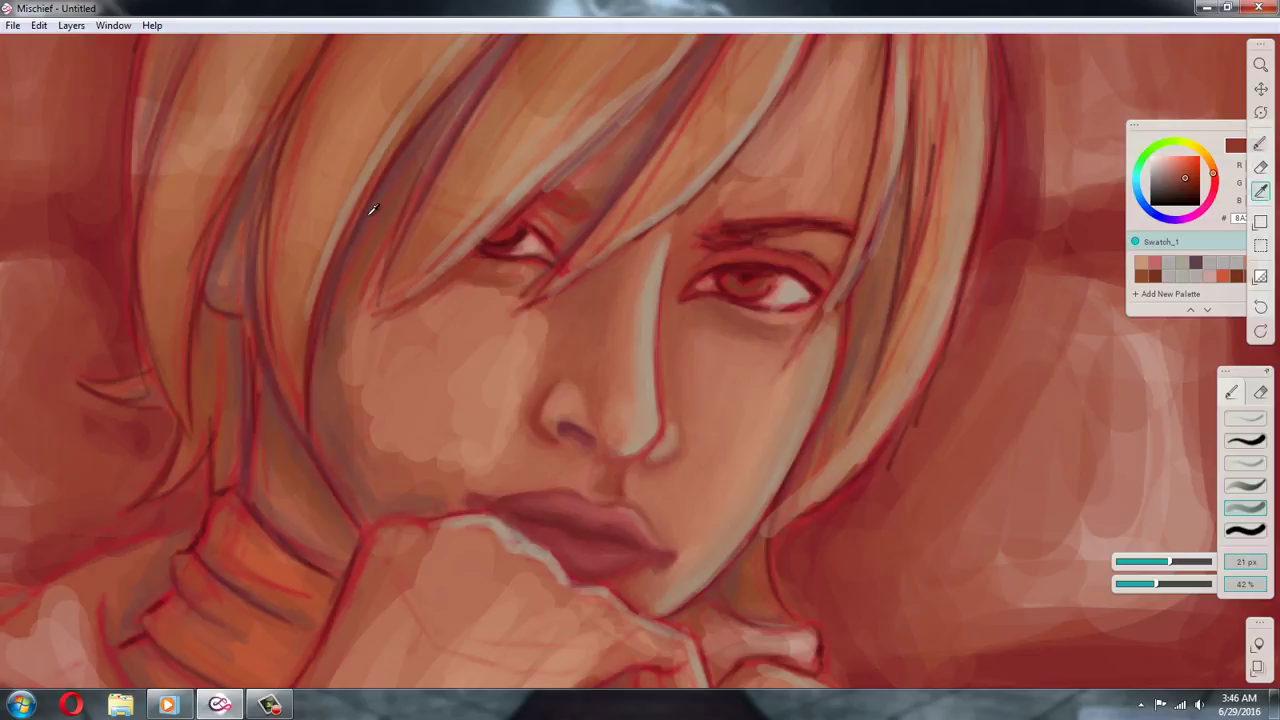
alt+click(462, 257)
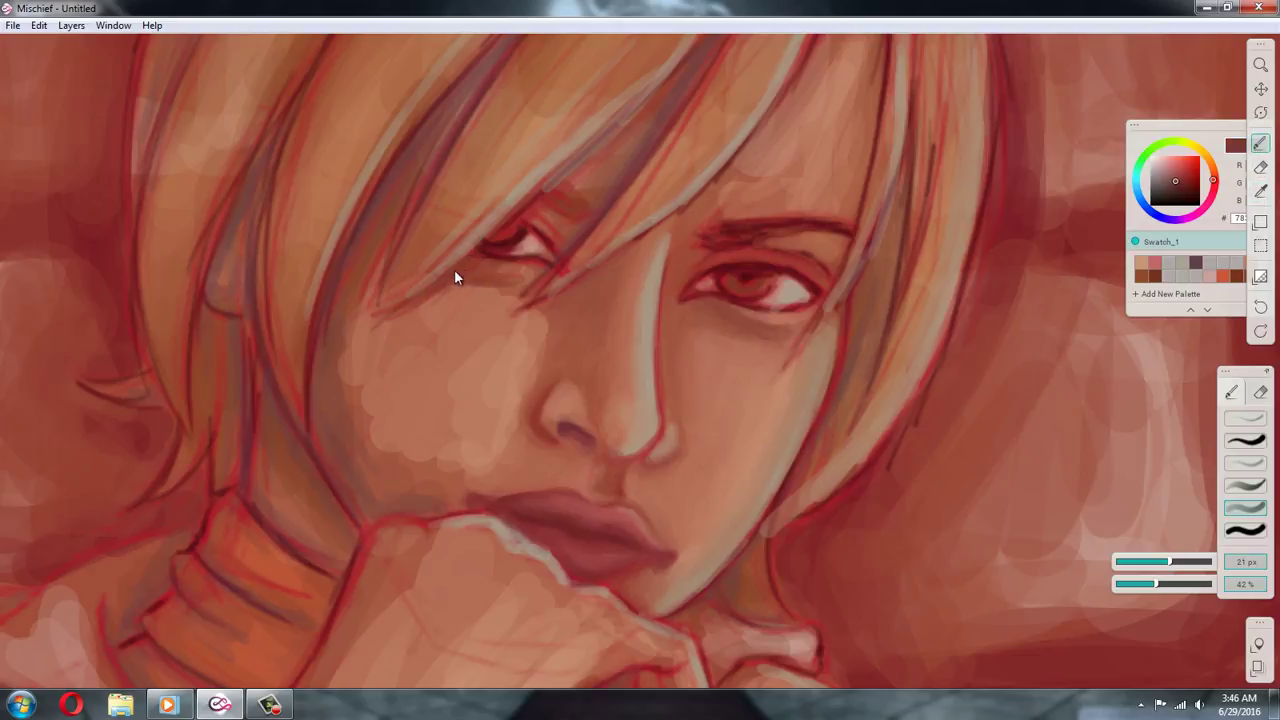
alt+click(477, 272)
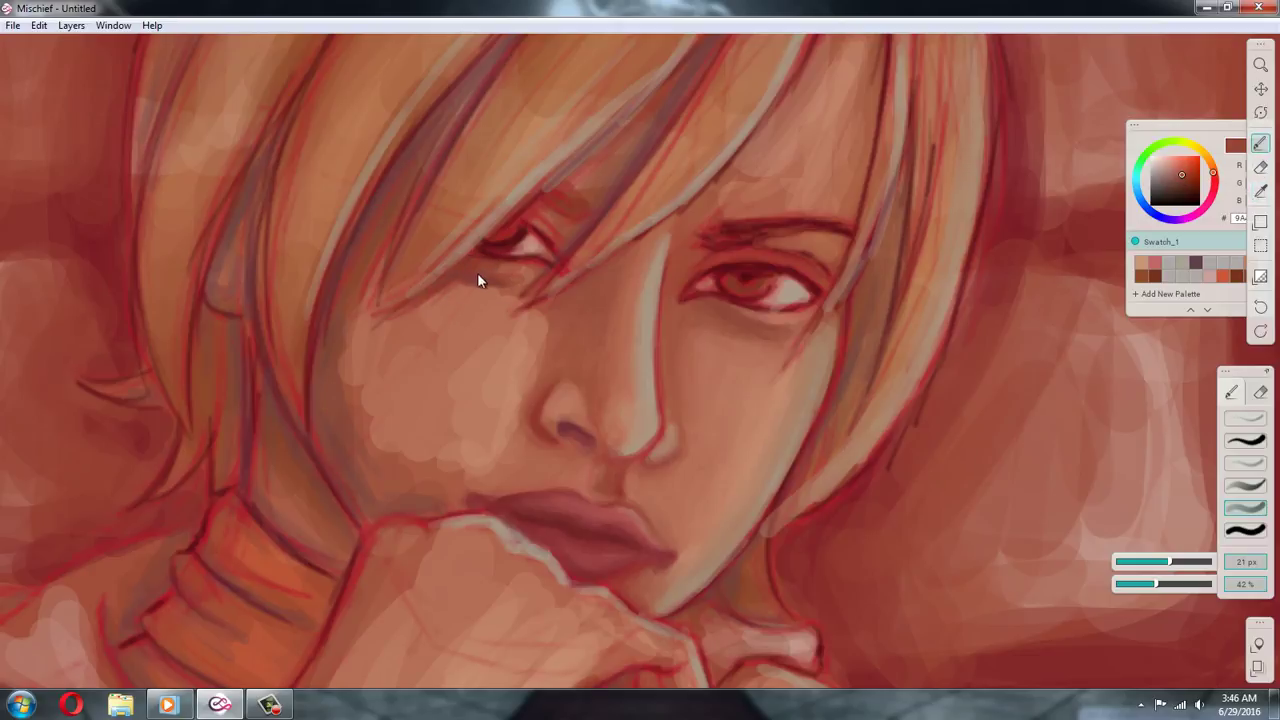
alt+click(470, 266)
alt+click(522, 270)
Soften the shadow under the partly covered eye into the upper cheek with sampled mid skin tones
alt+click(482, 270)
alt+click(507, 265)
alt+click(504, 296)
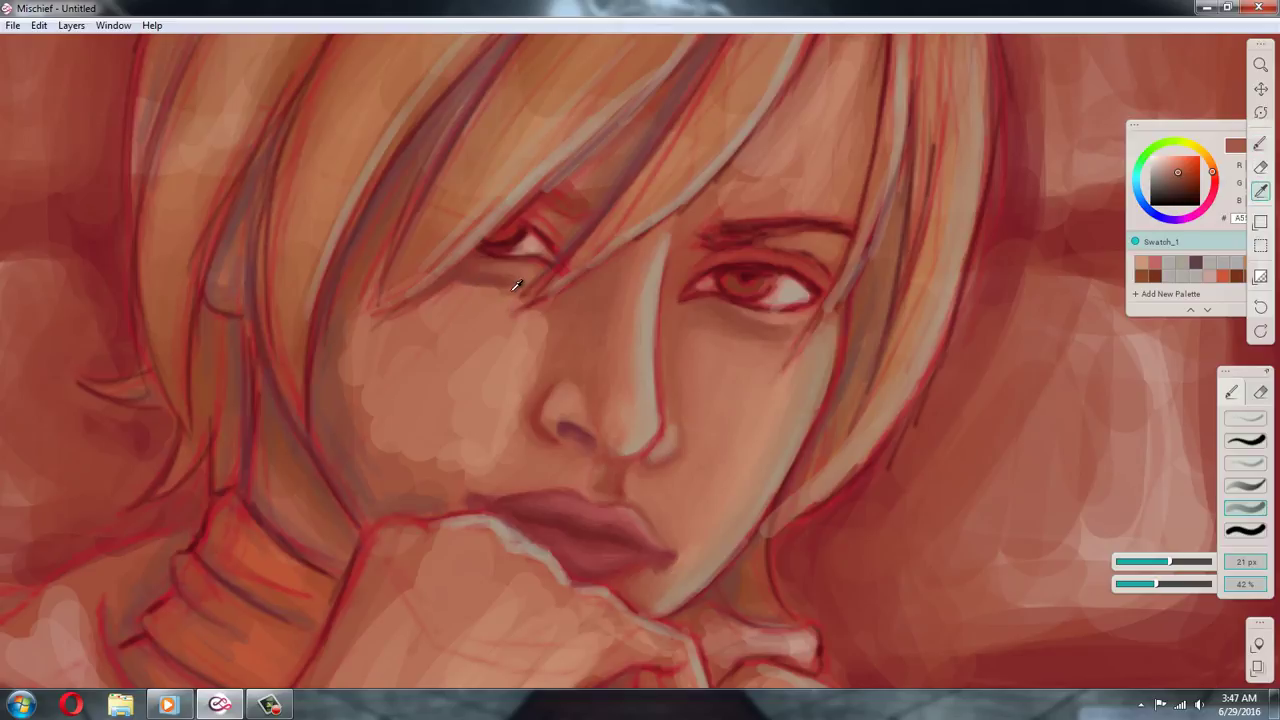
alt+click(512, 289)
alt+click(462, 283)
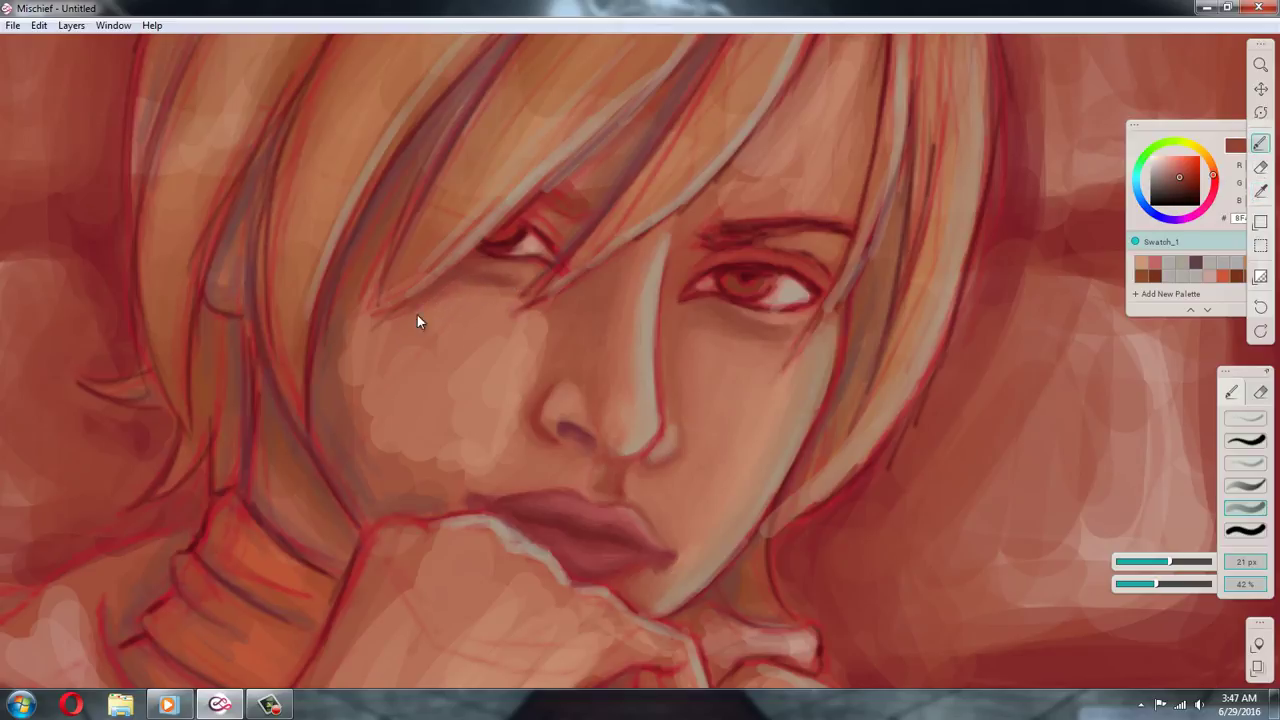
alt+click(465, 296)
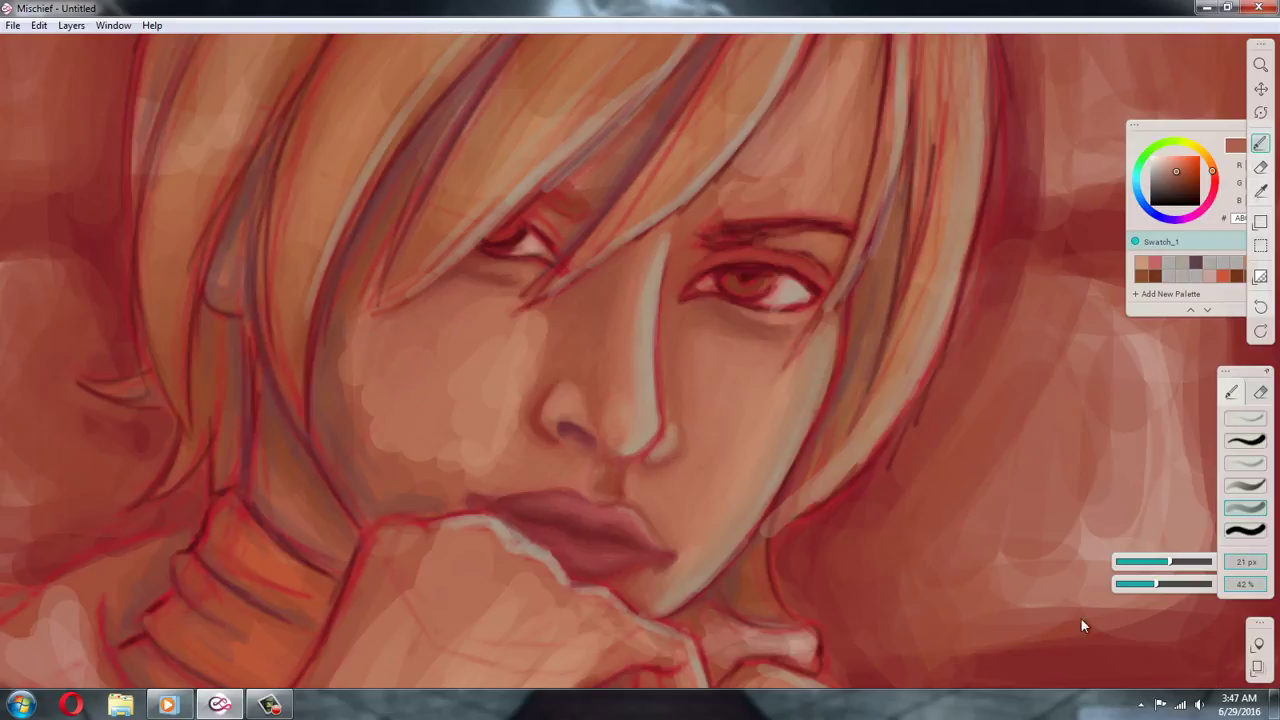
Enlarge the brush to 68 px and smooth the patchy strokes on the large cheek with sampled skin tones
drag(1175, 566, 1204, 564)
alt+click(470, 328)
drag(368, 418, 419, 438)
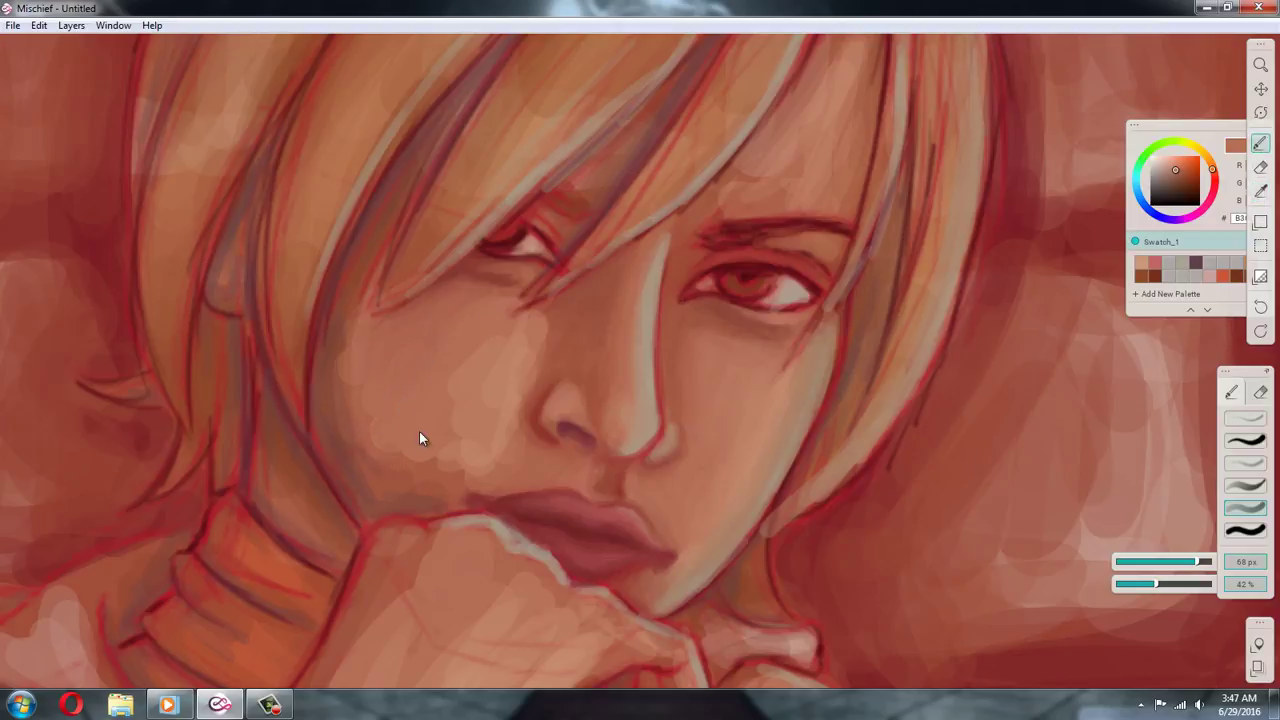
alt+click(508, 374)
alt+click(486, 343)
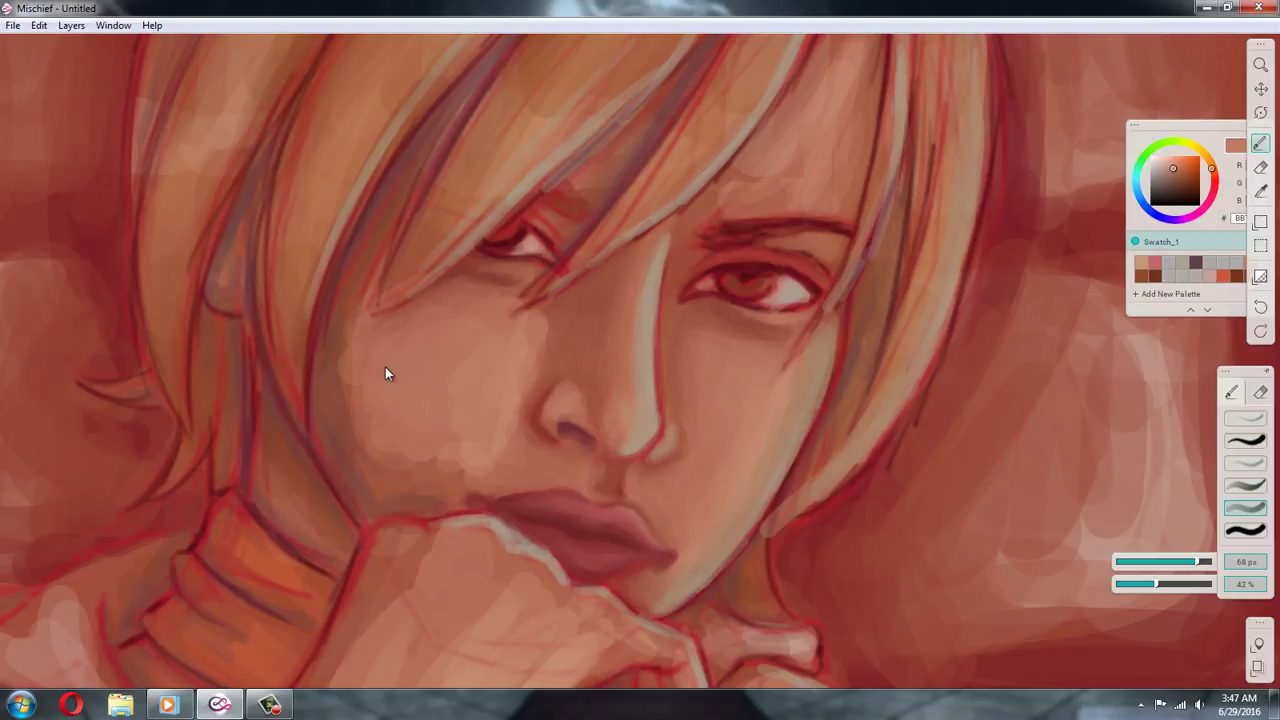
Even out the cheek beside the nose by blending sampled light and shadow skin tones over the hard patches
alt+click(466, 349)
alt+click(537, 357)
alt+click(560, 338)
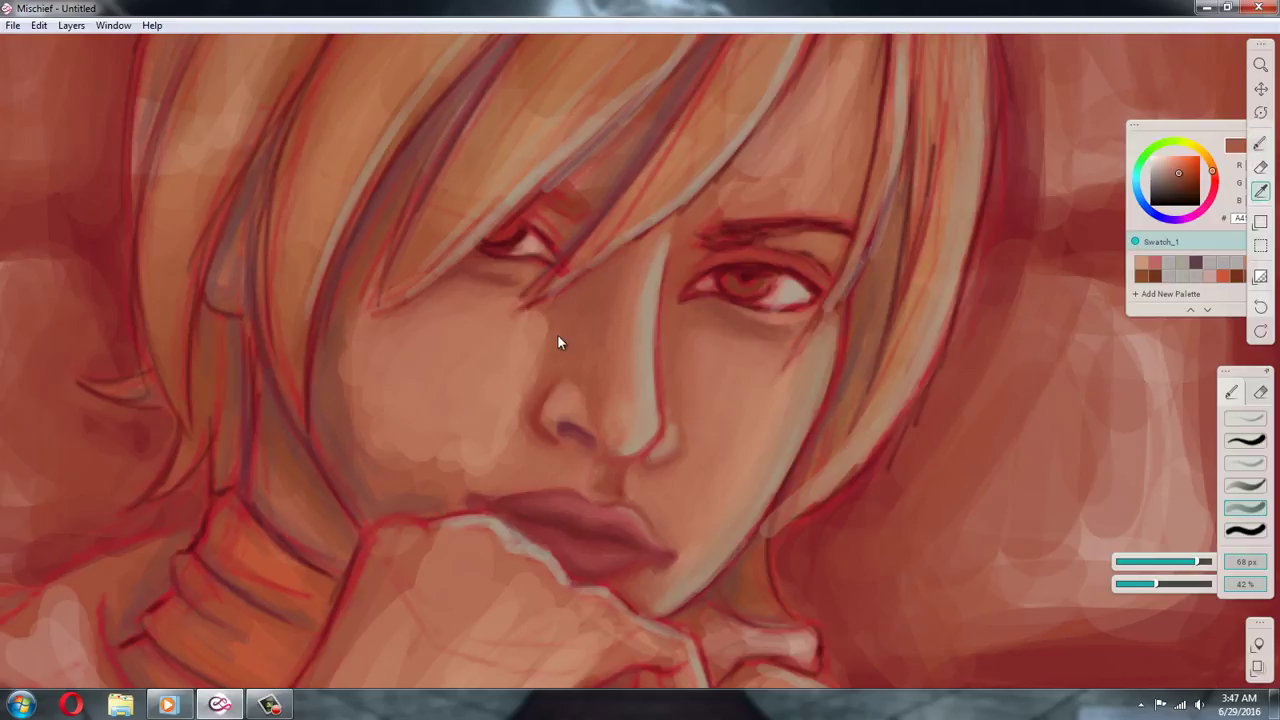
alt+click(498, 357)
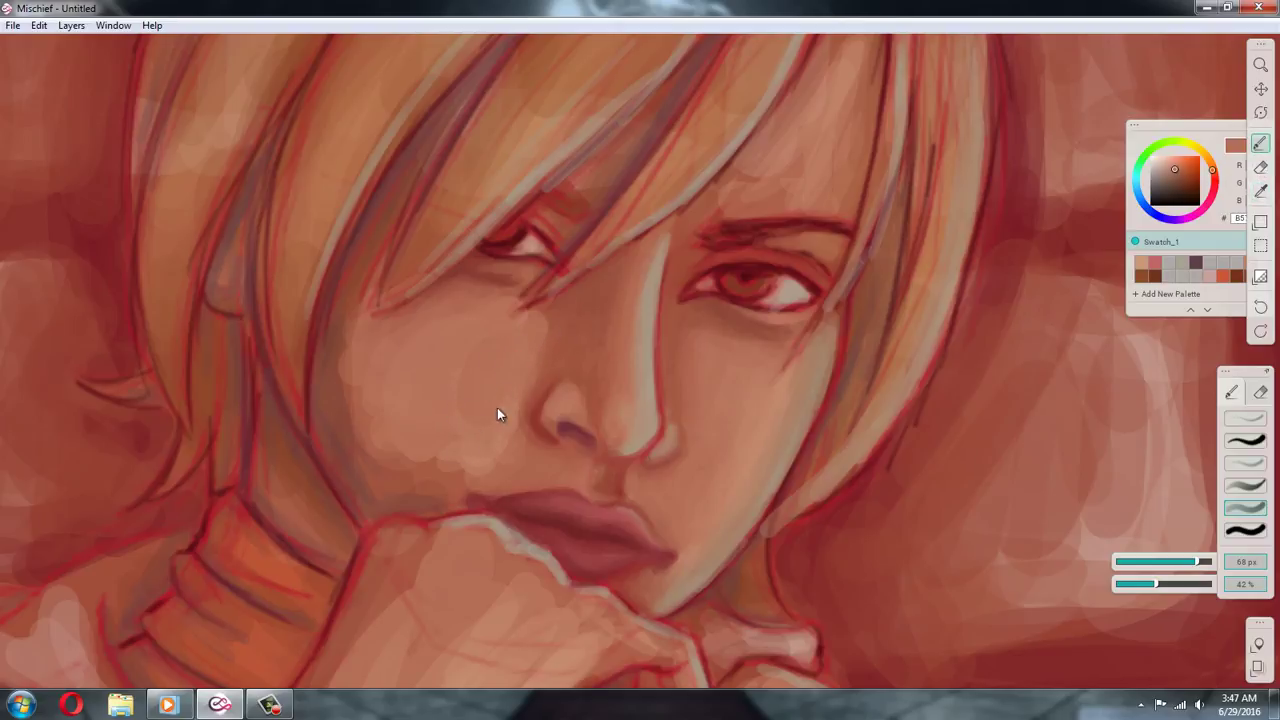
alt+click(451, 363)
alt+click(511, 423)
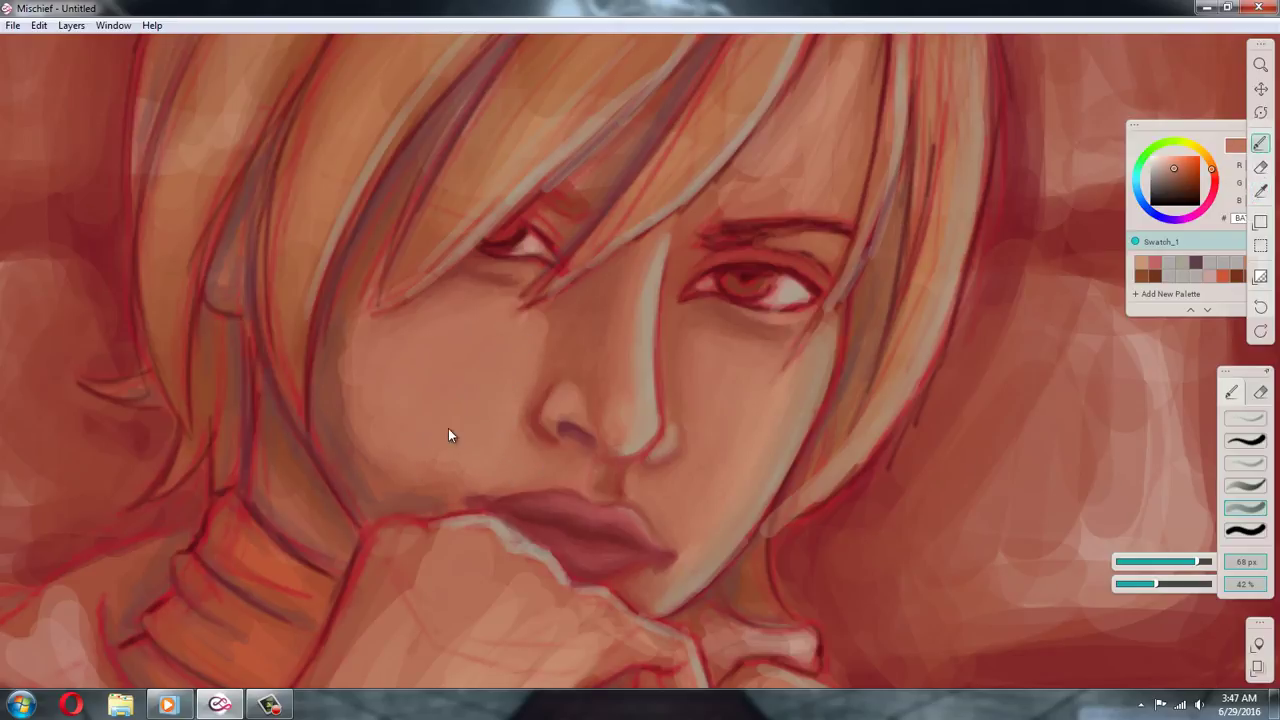
Model the cheek's rounded form by blending sampled darker skin tones along its hair-side edge and next to the nose
alt+click(551, 350)
alt+click(398, 472)
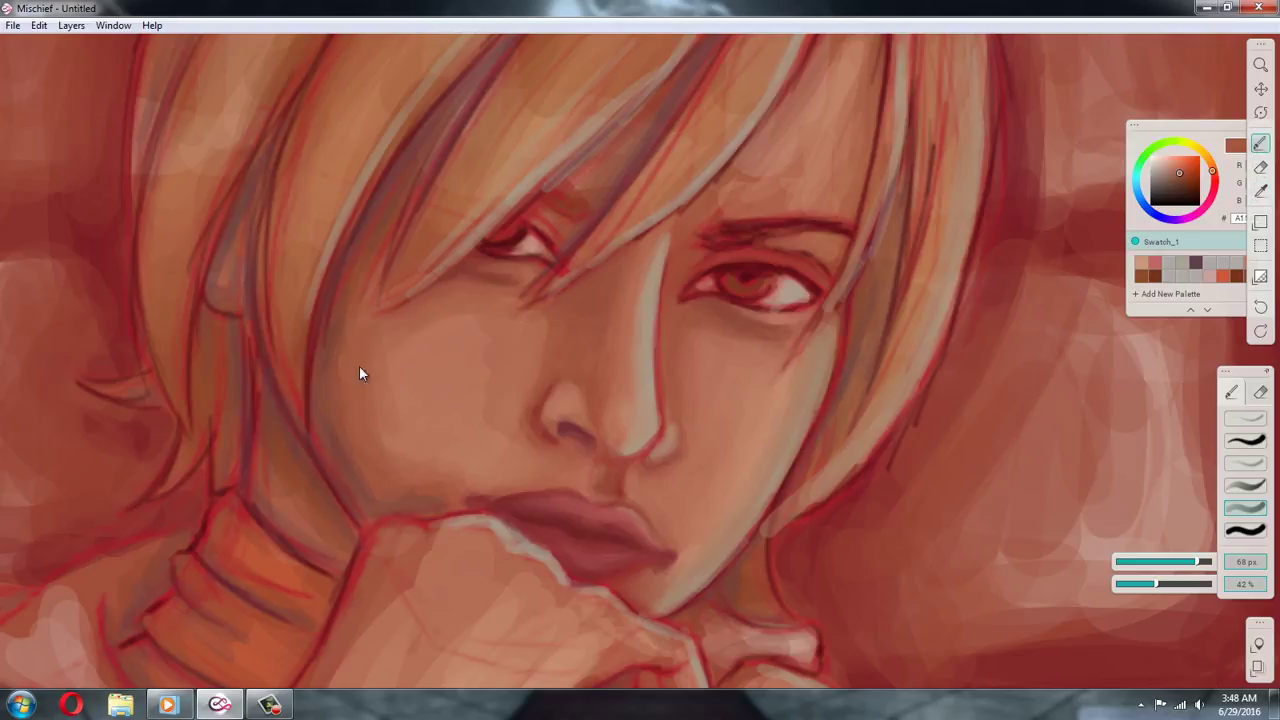
alt+click(414, 355)
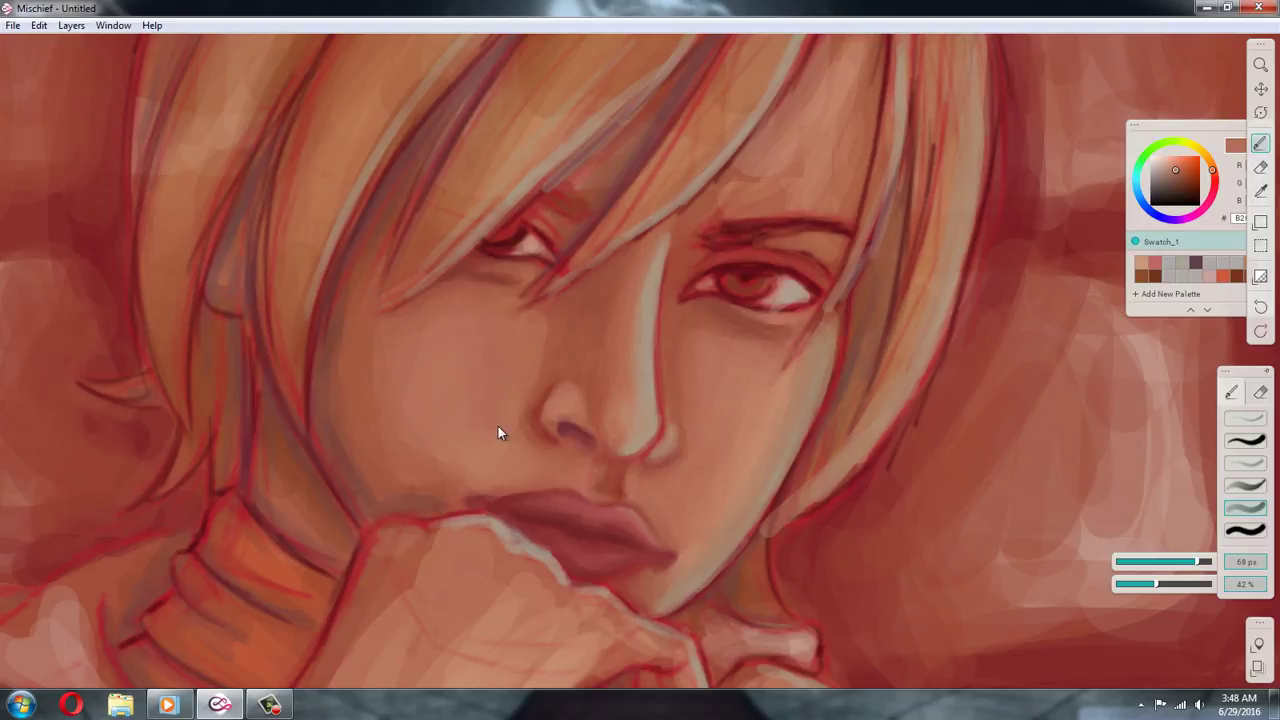
alt+click(551, 350)
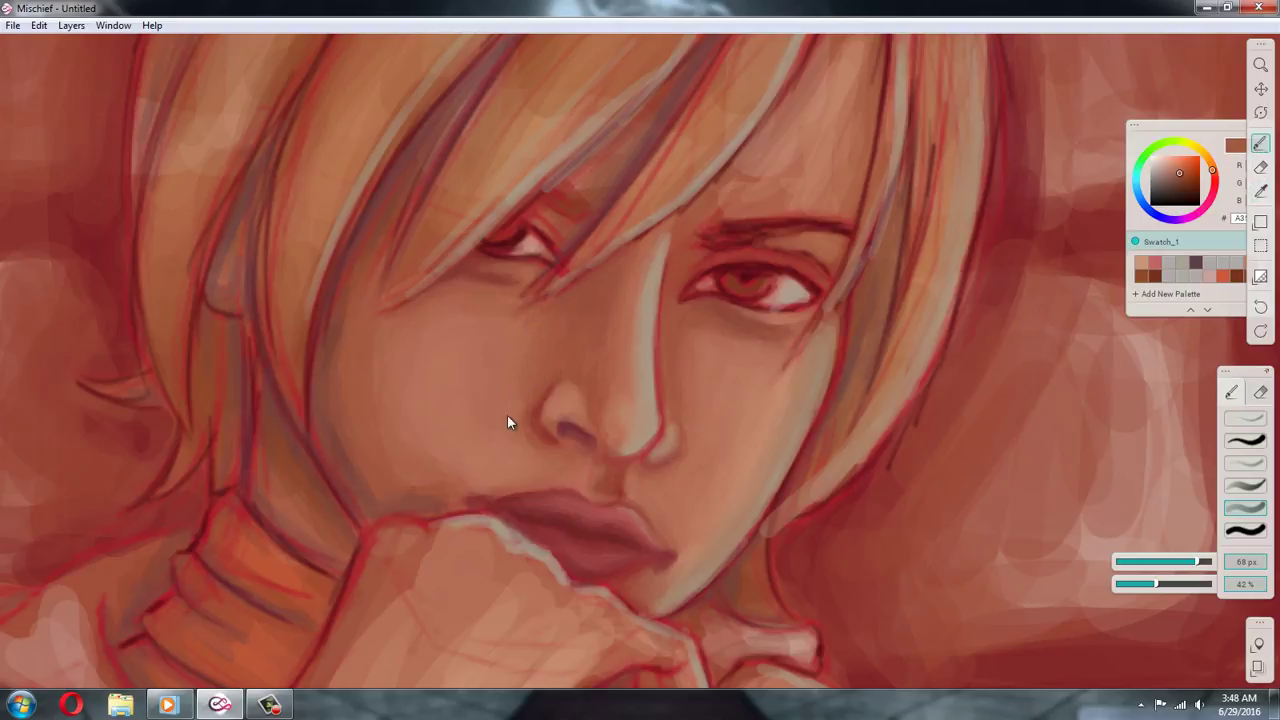
alt+click(477, 325)
alt+click(357, 348)
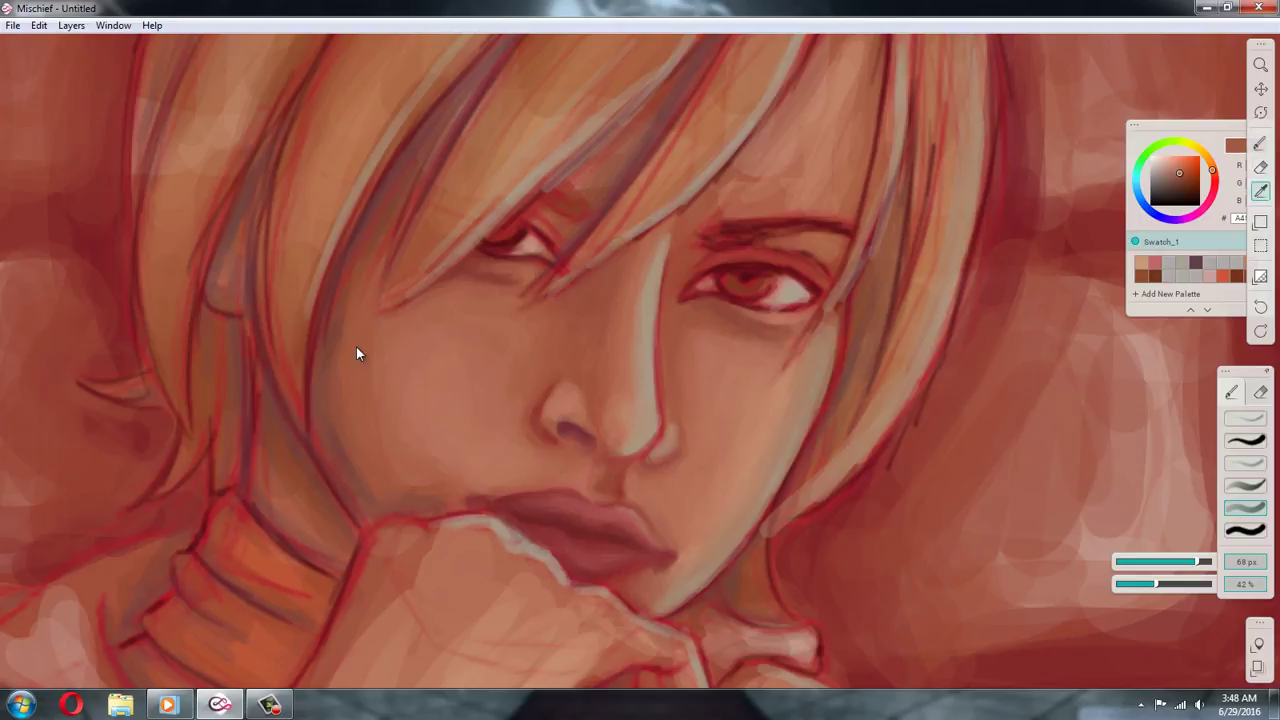
Deepen the shadow along the hair-side edge of the face with sampled brown, dark red and purple tones
alt+click(406, 498)
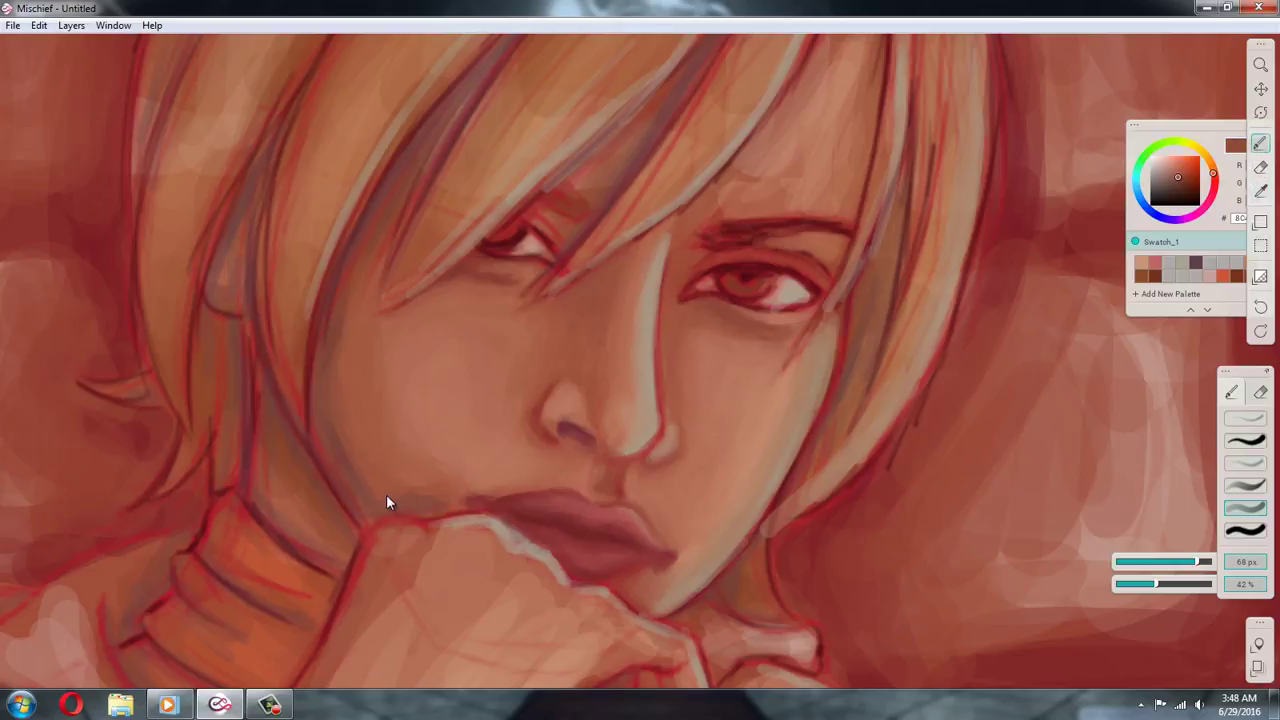
alt+click(332, 472)
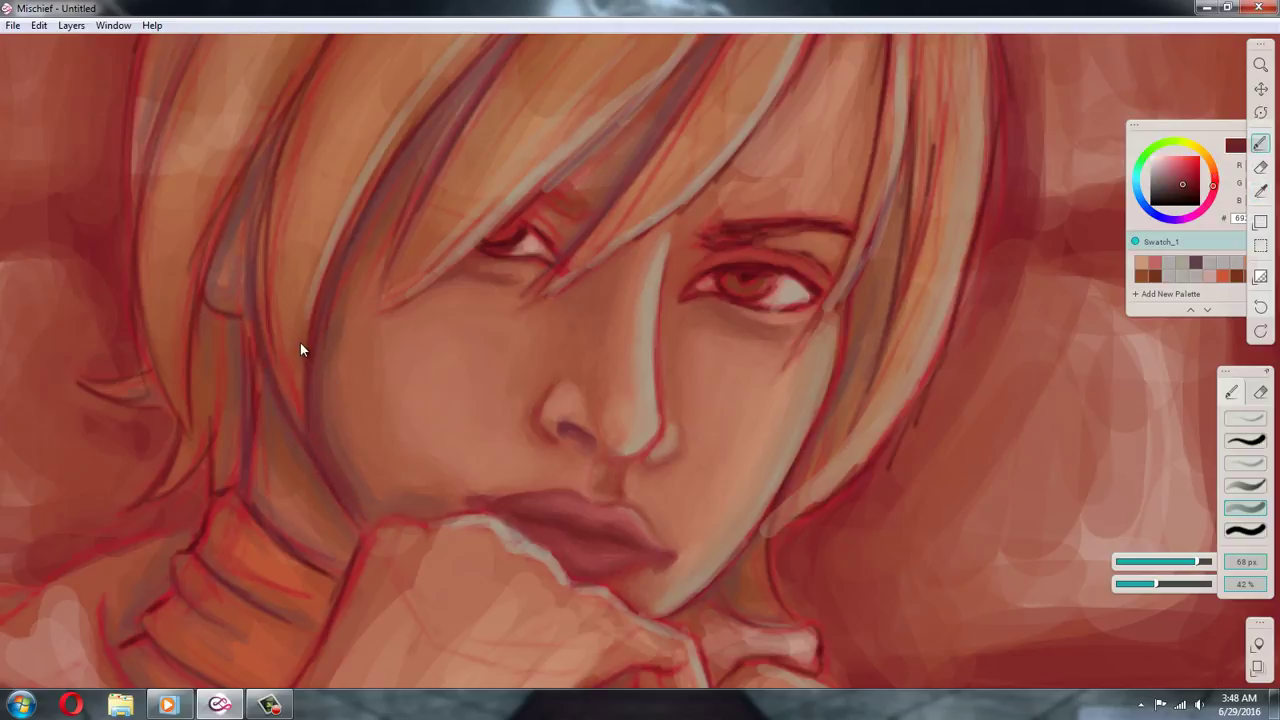
alt+click(373, 212)
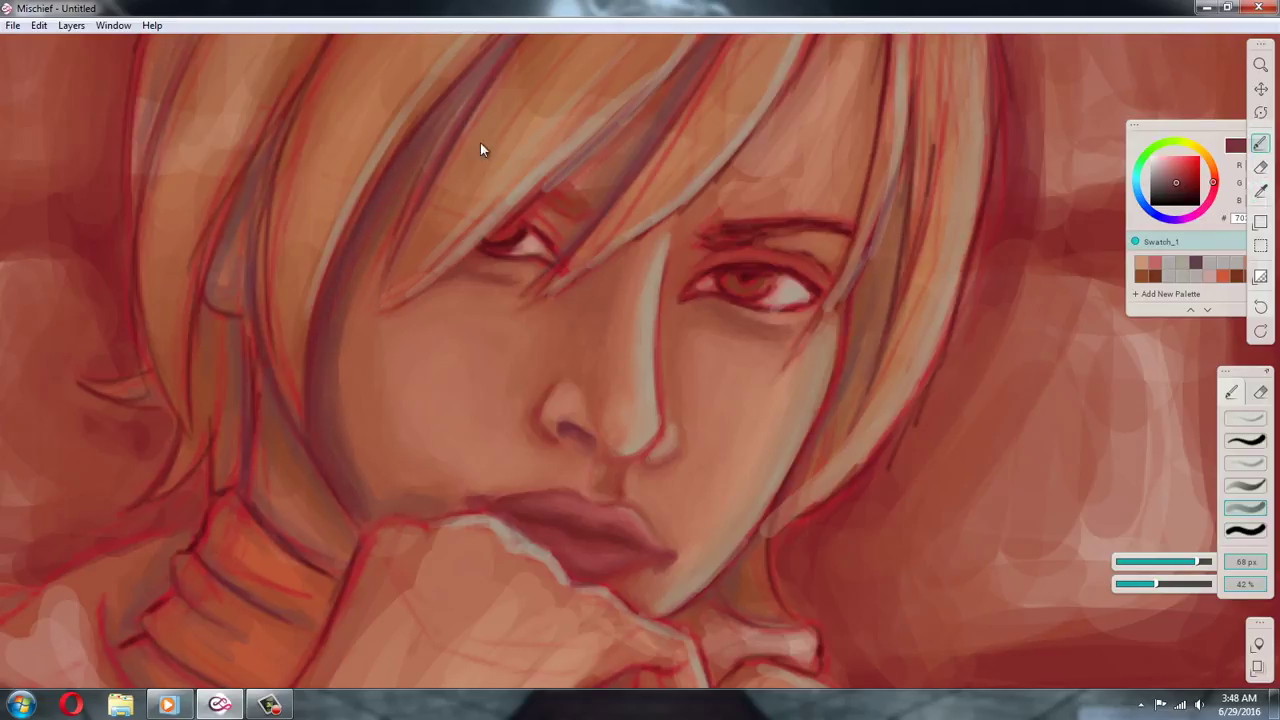
Blend the jaw shadow above the fist with sampled brown tones and extend the purple shadow between the fringe strands
click(1260, 88)
drag(903, 230, 903, 278)
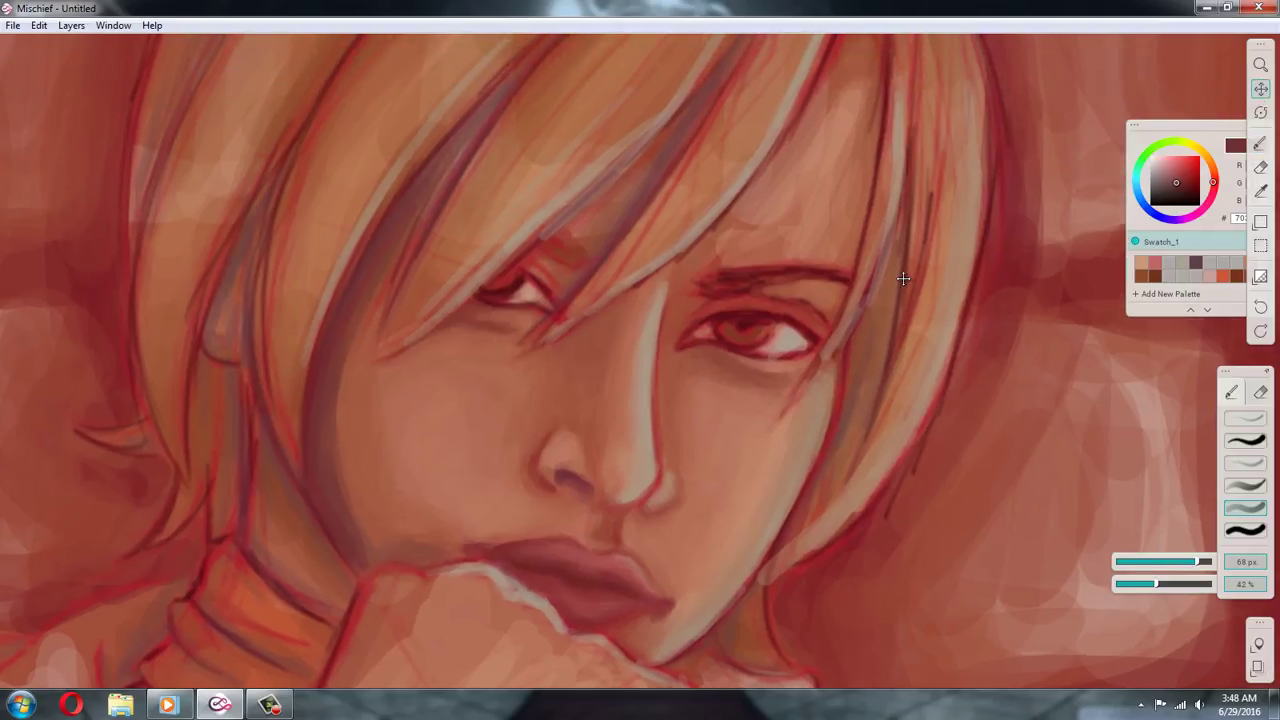
key(alt)
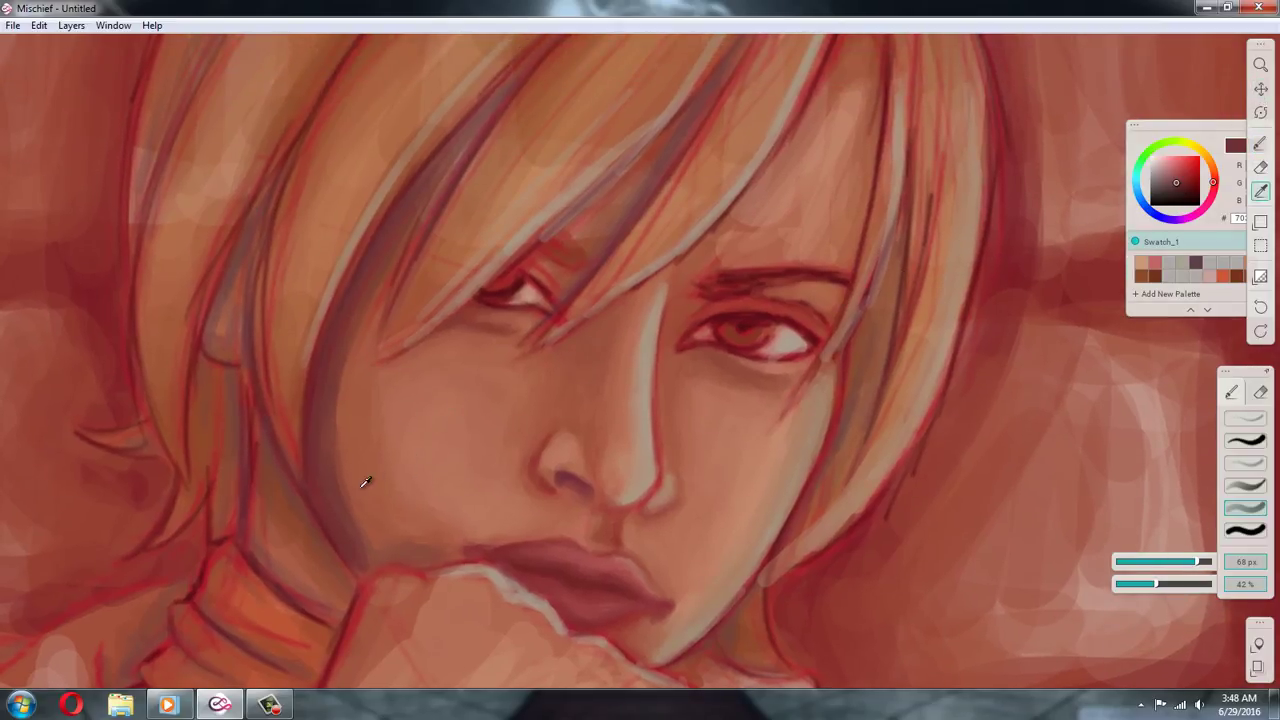
alt+click(372, 549)
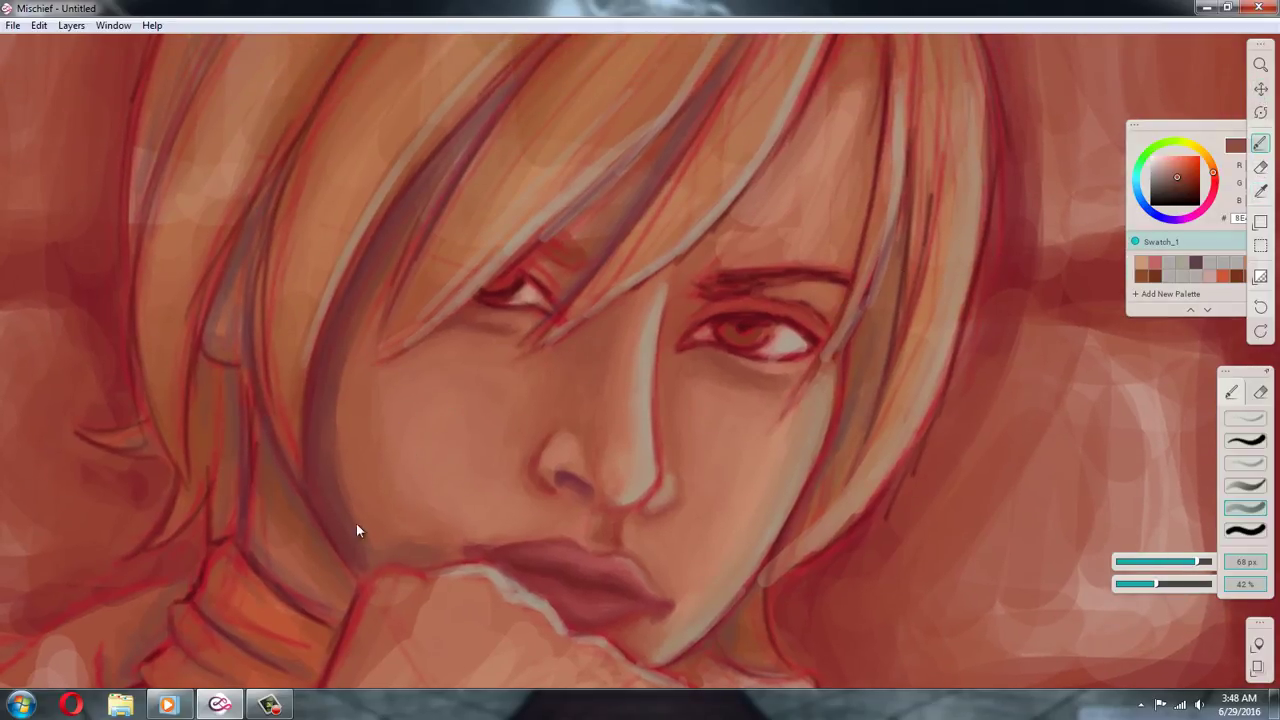
alt+click(402, 552)
alt+click(420, 190)
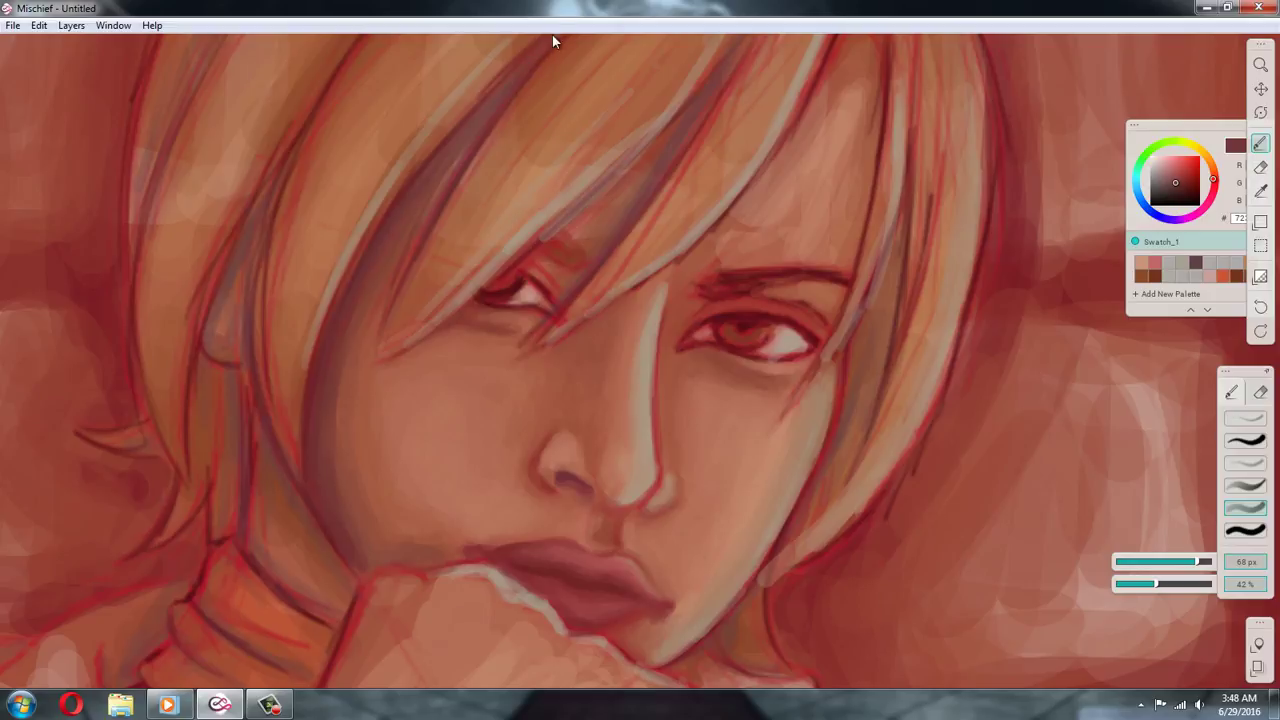
Build a smooth transition from the purple shadow beside the hair into the cheek and jaw using sampled intermediate tones
alt+click(346, 368)
alt+click(356, 487)
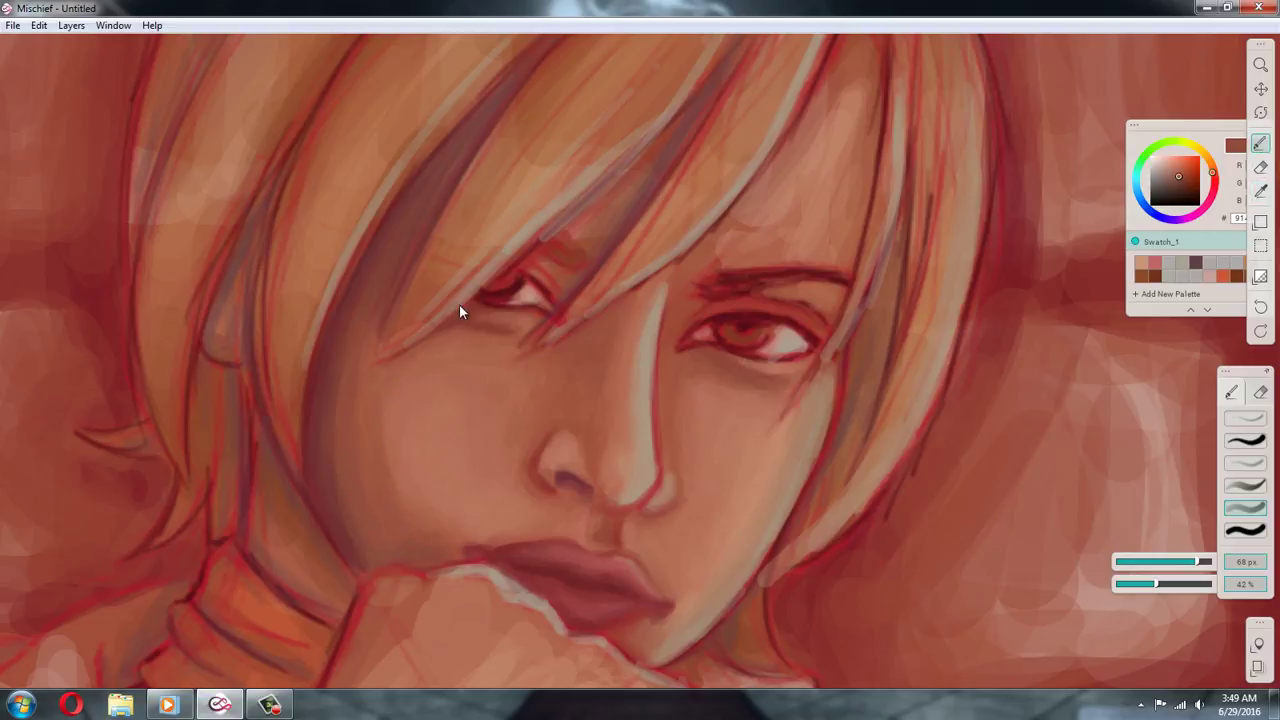
alt+click(398, 442)
alt+click(381, 497)
alt+click(405, 555)
alt+click(352, 522)
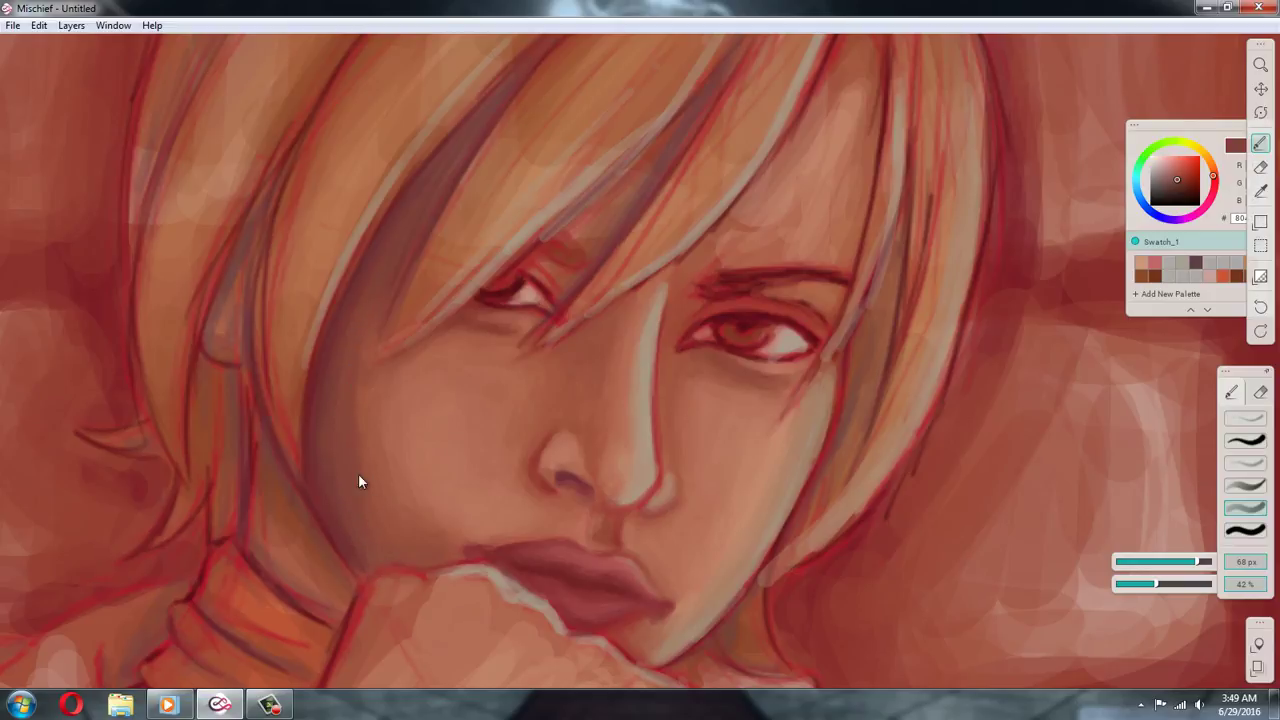
alt+click(367, 435)
alt+click(340, 522)
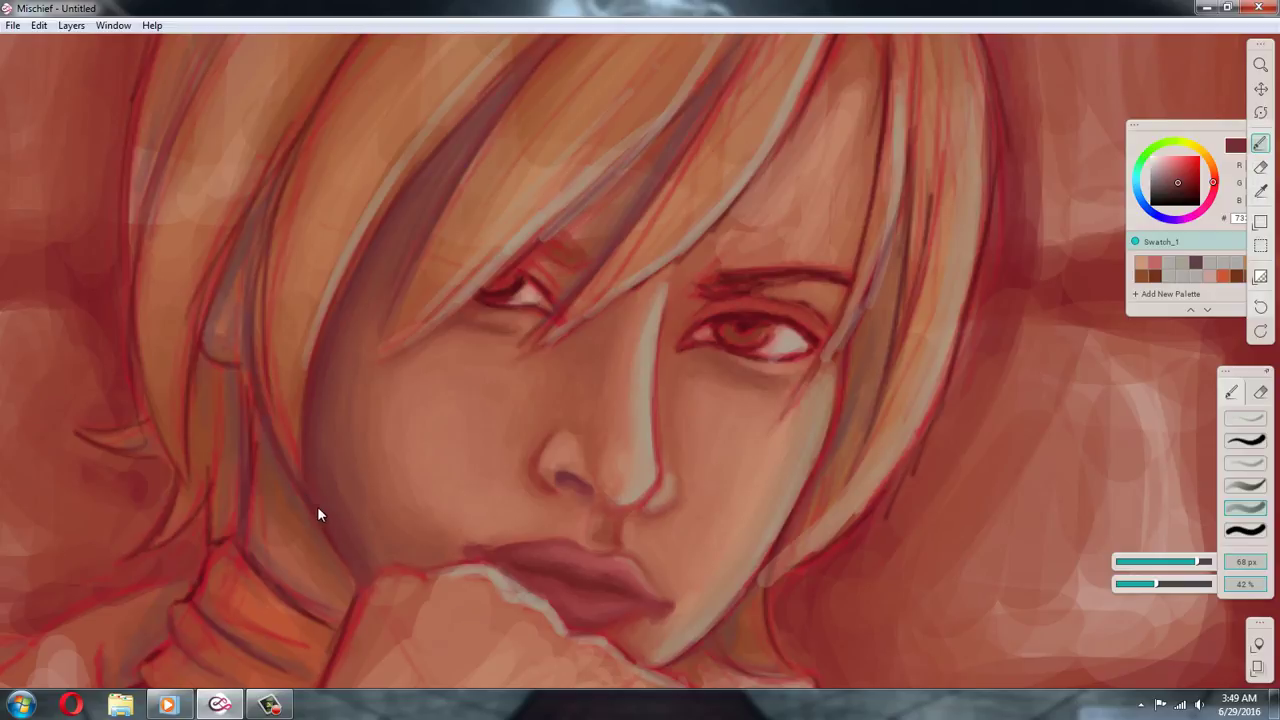
Refine the jaw edge against the neck with a 21 px brush and sampled dark red and brown tones
alt+click(336, 530)
alt+click(333, 532)
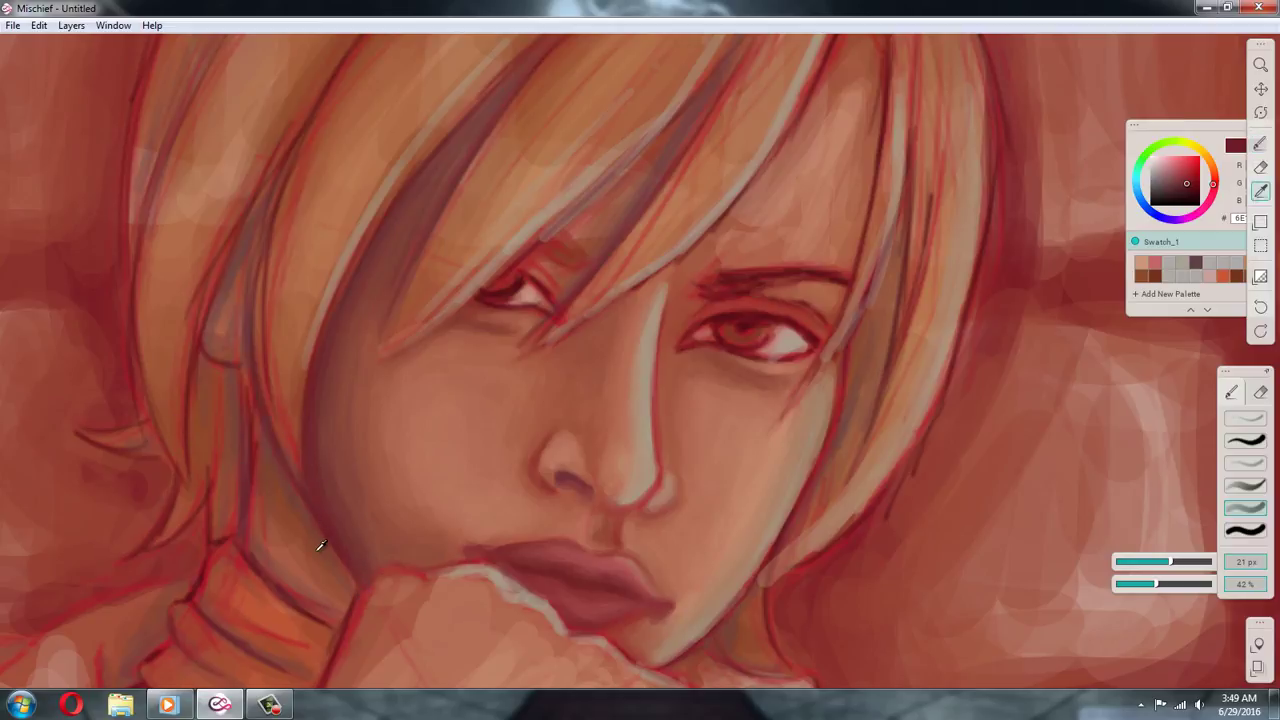
alt+click(318, 528)
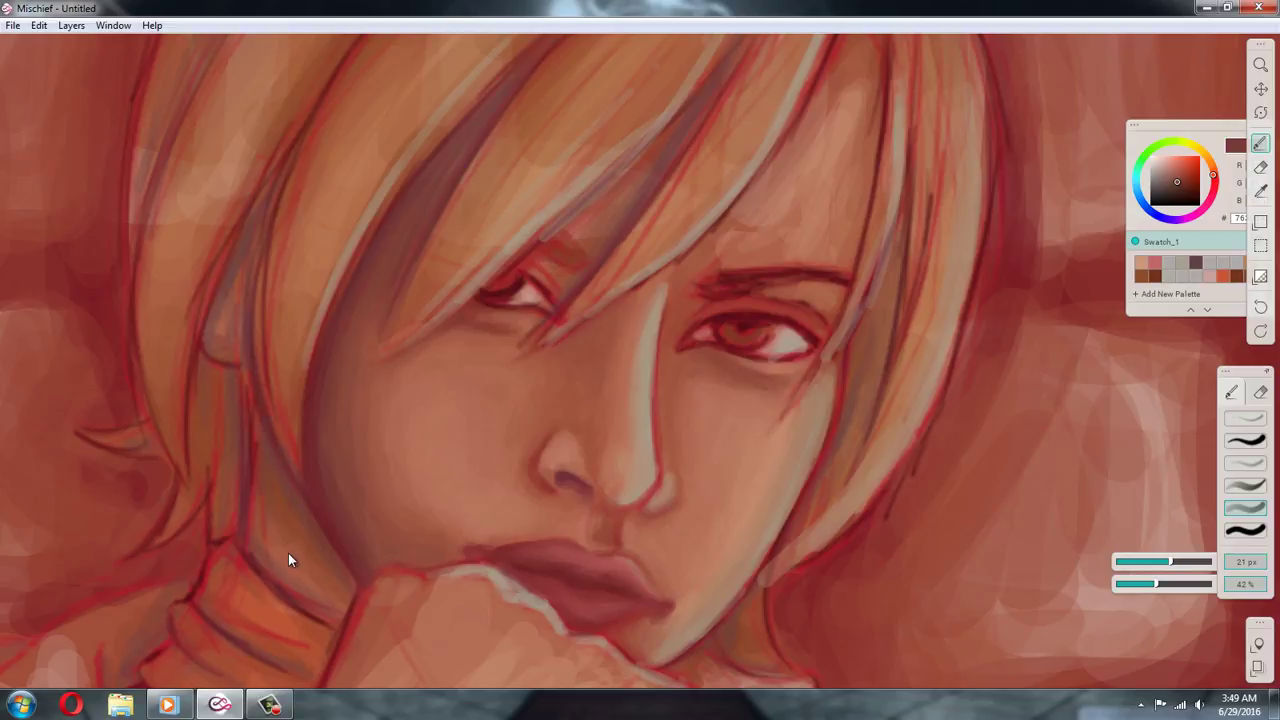
alt+click(322, 540)
alt+click(276, 436)
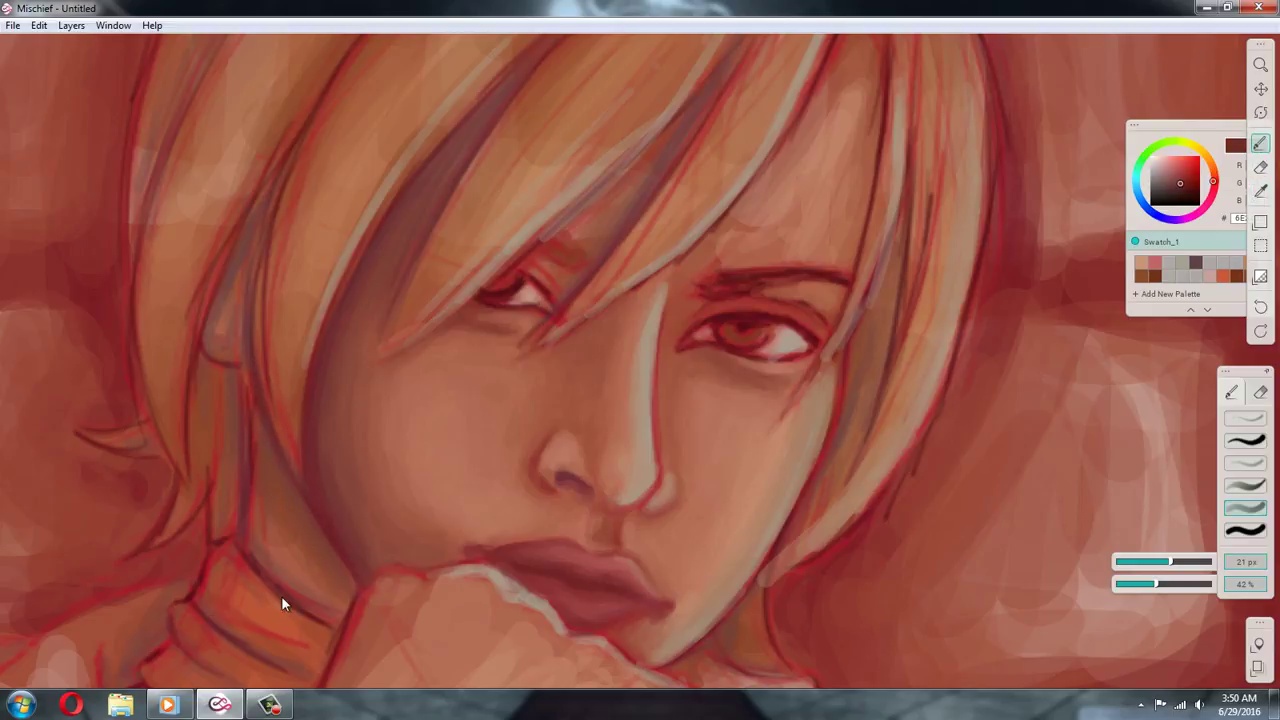
Paint over the red sketch lines along the neck's hair-side edge and turtleneck collar with sampled shadow tones
alt+click(268, 458)
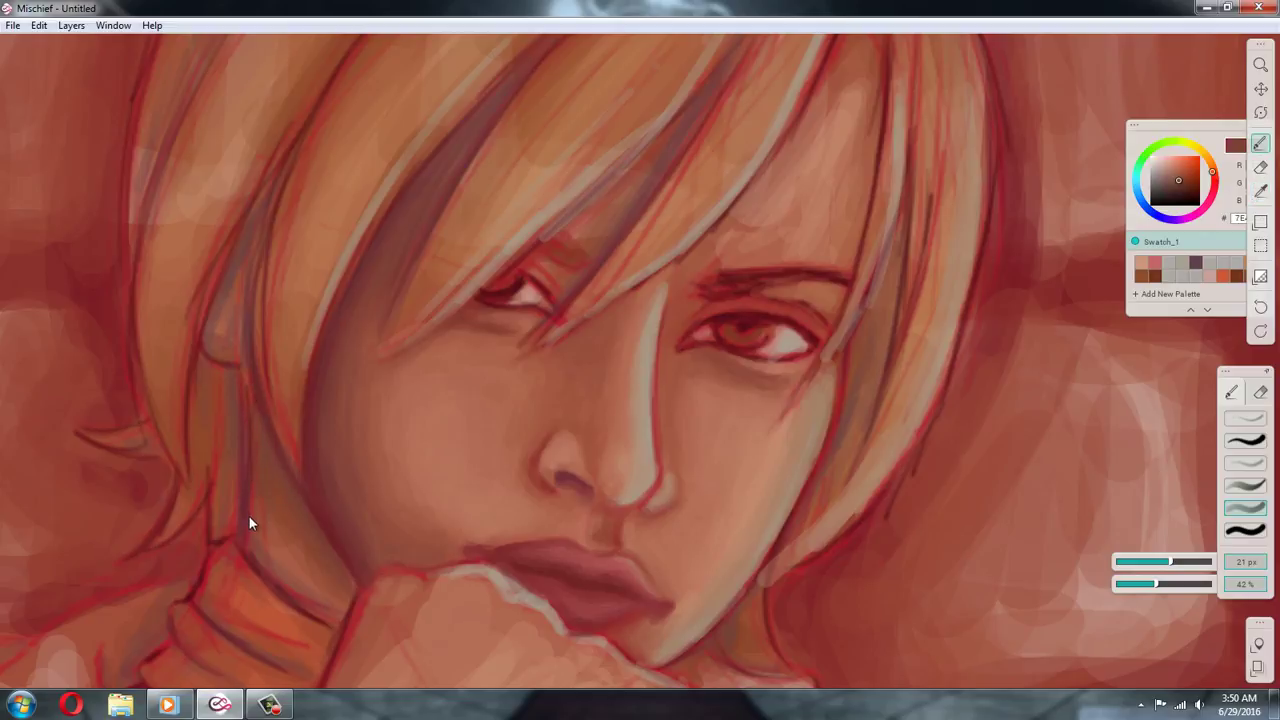
alt+click(316, 600)
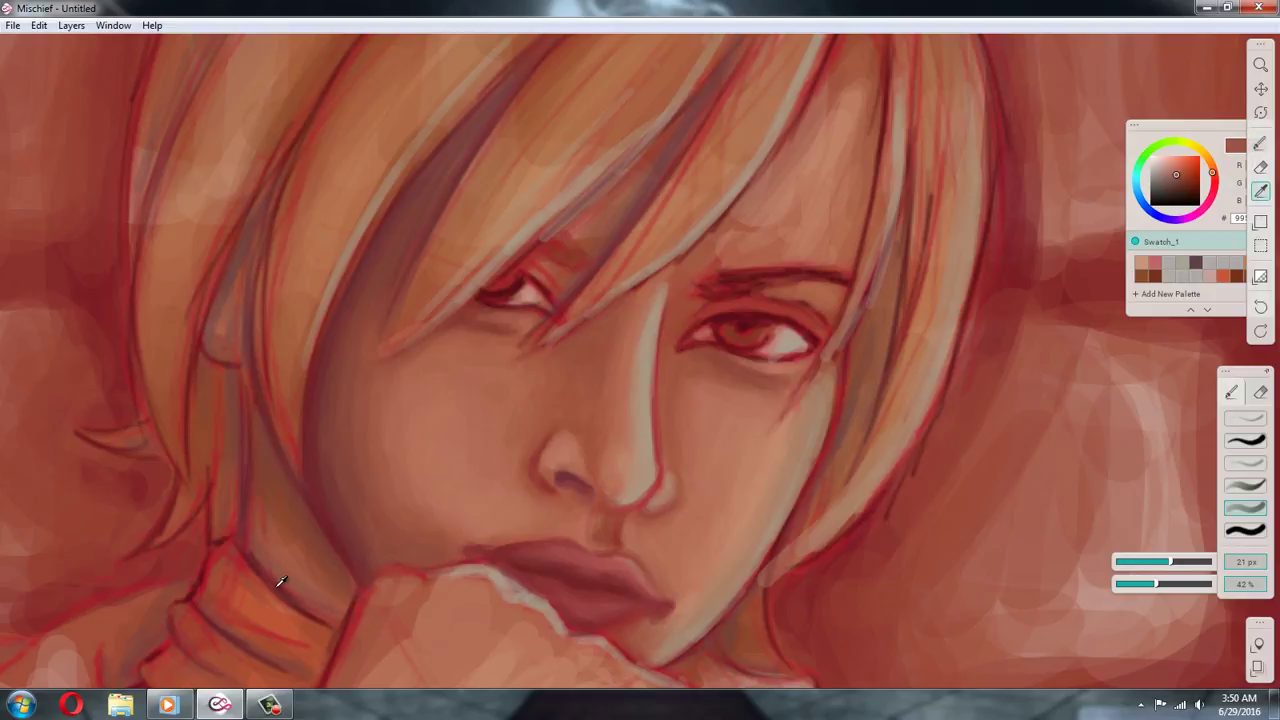
alt+click(245, 545)
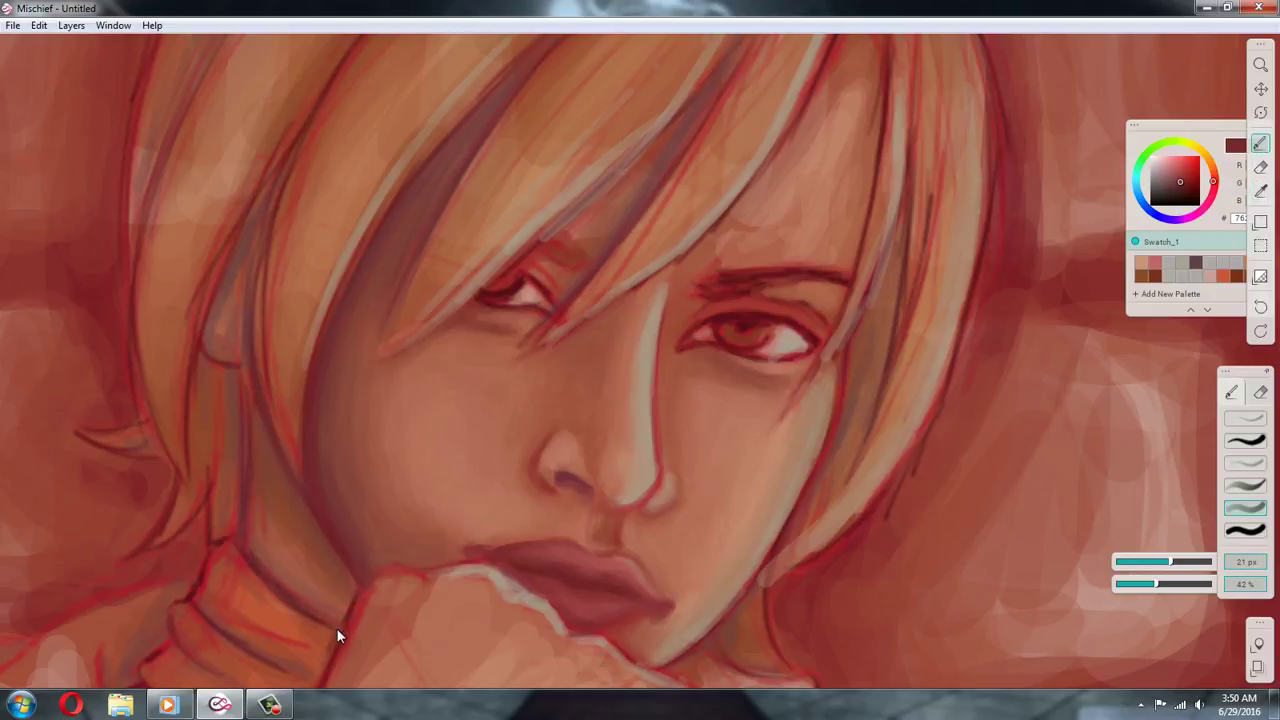
alt+click(303, 583)
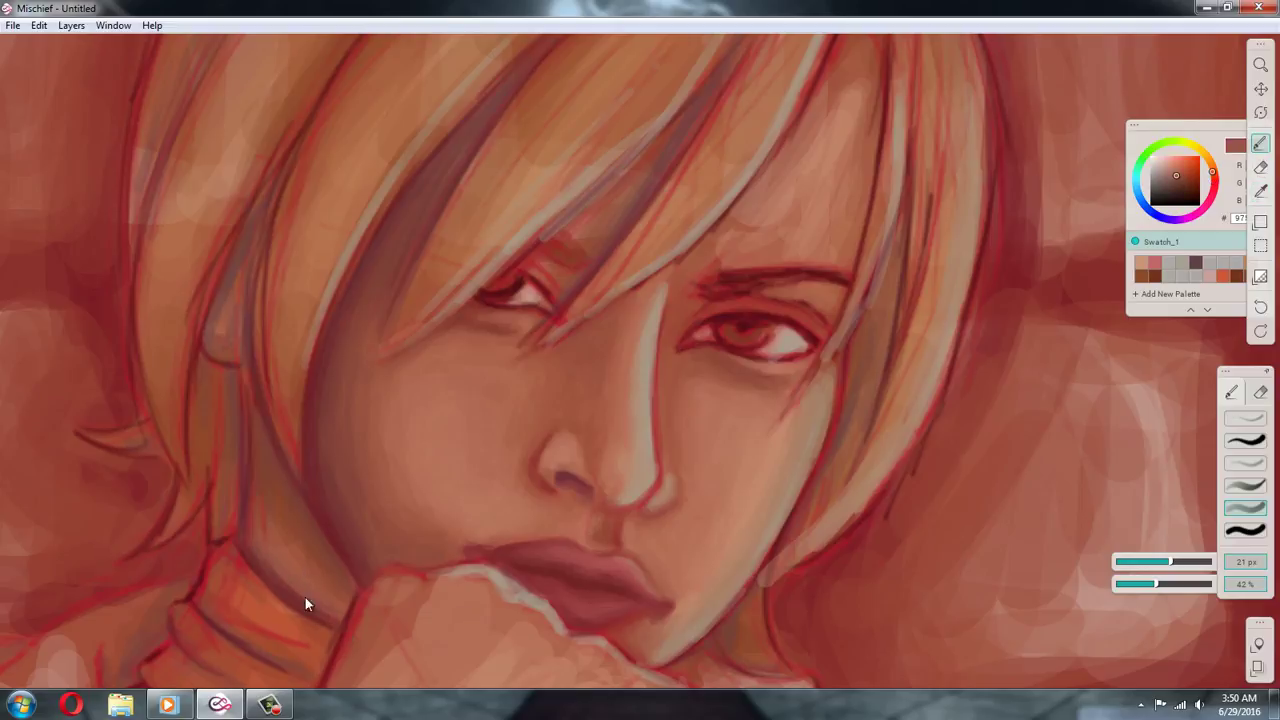
Blend the neck shading below the side hair with sampled brown and dark purple tones
alt+click(290, 549)
alt+click(294, 534)
alt+click(244, 407)
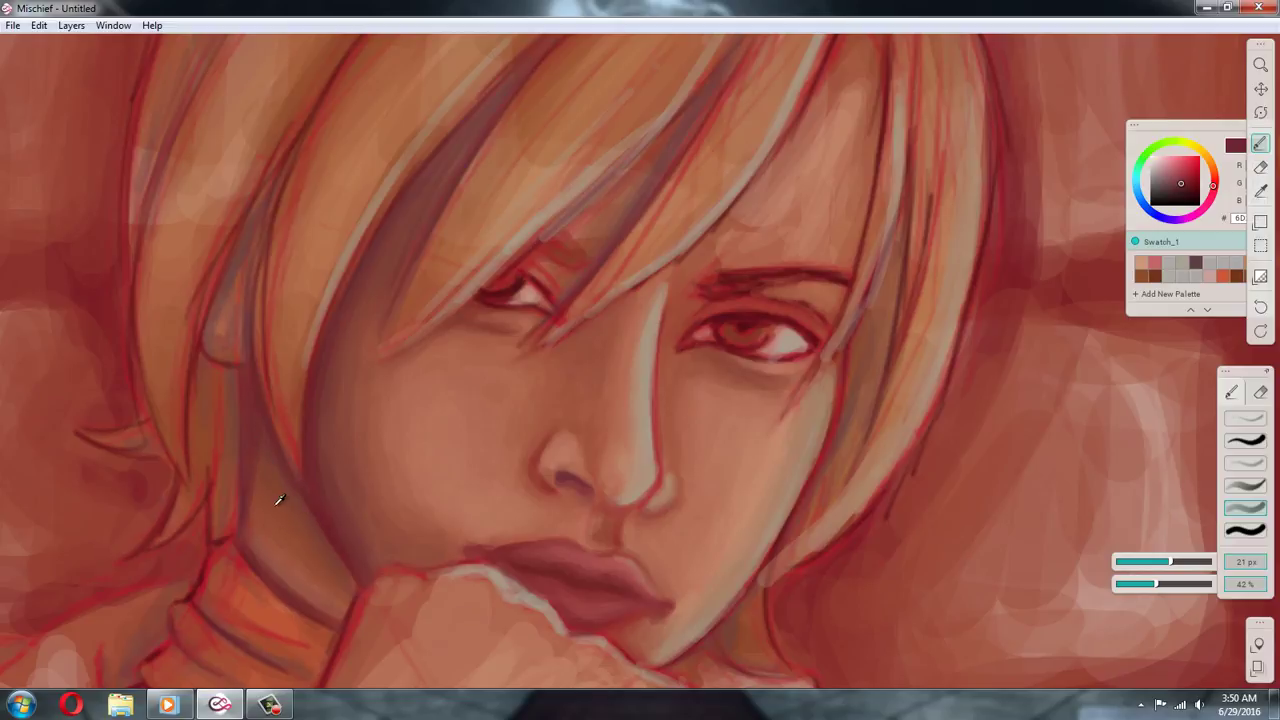
alt+click(257, 476)
alt+click(263, 484)
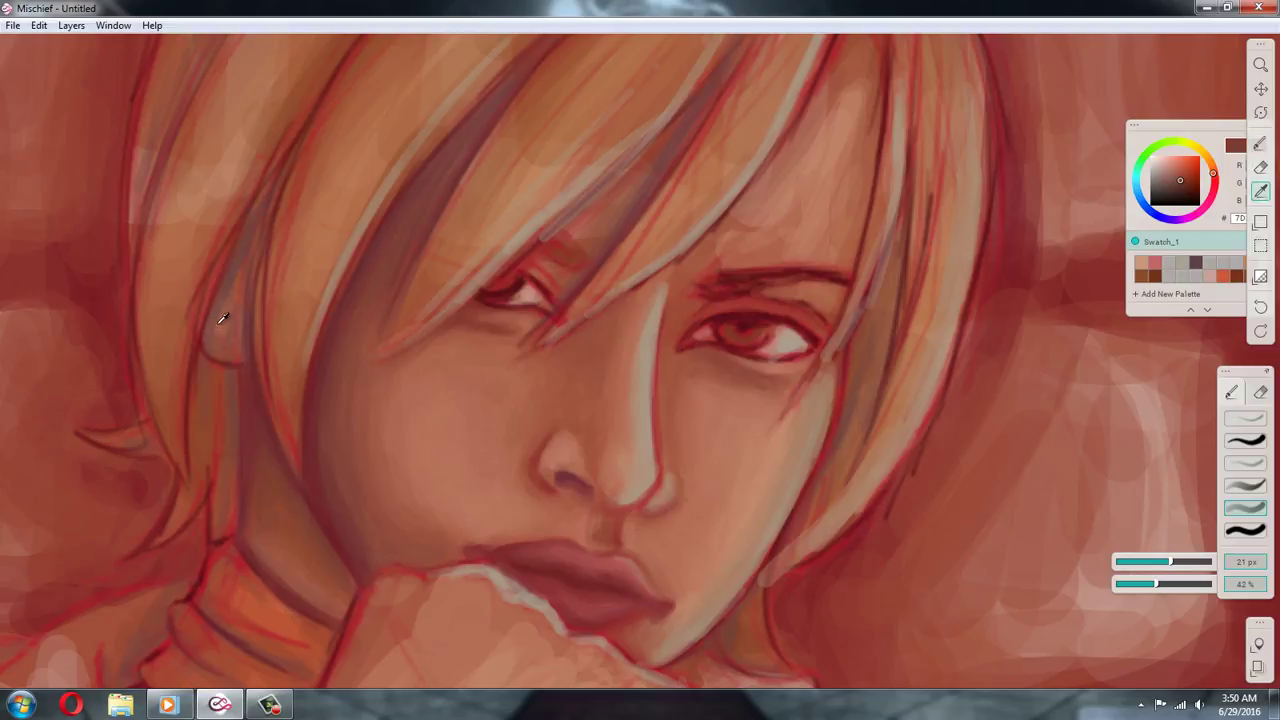
Blend the ear into the purple-brown shadow between the side hair strands using sampled tones
alt+click(252, 214)
alt+click(252, 215)
alt+click(216, 346)
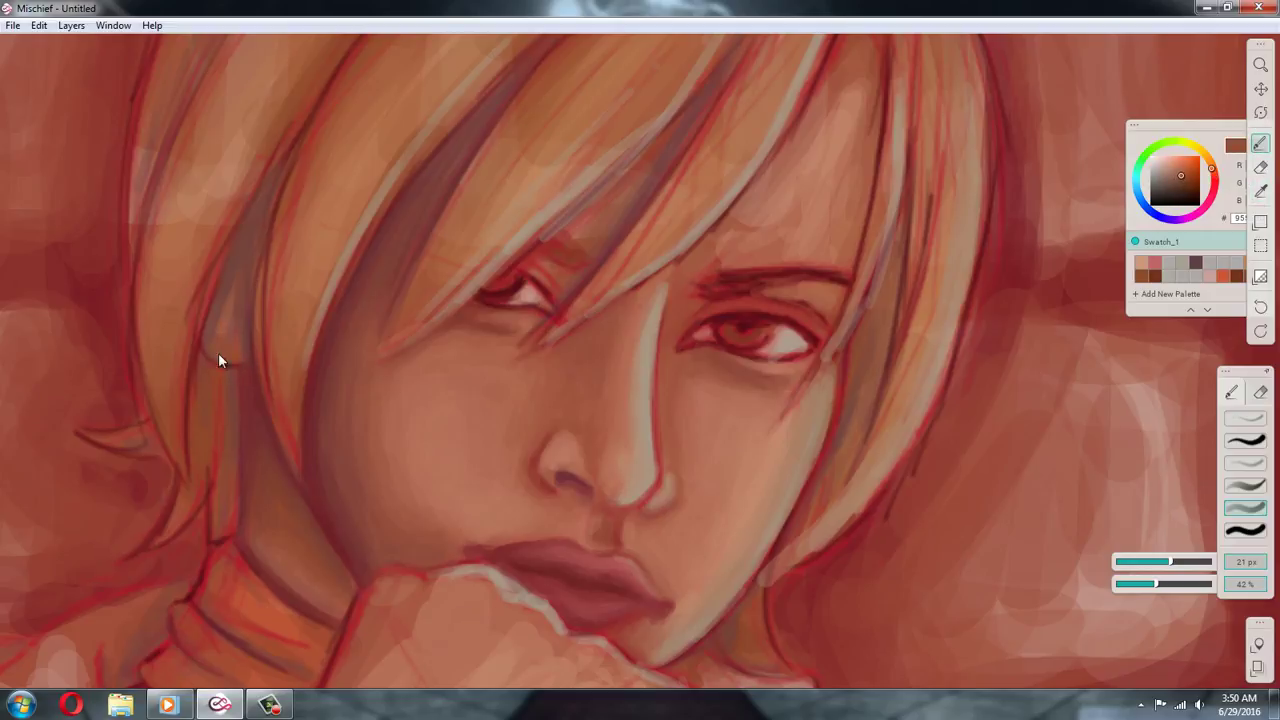
alt+click(224, 324)
alt+click(246, 402)
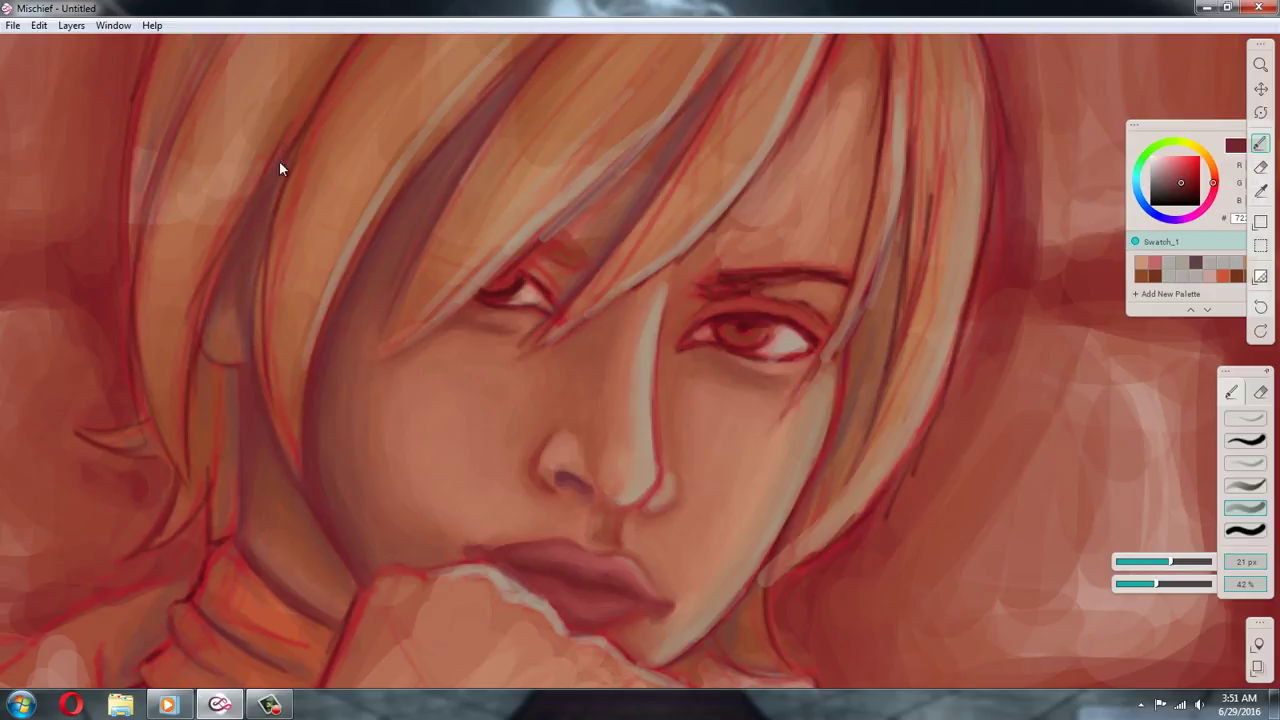
alt+click(239, 309)
alt+click(250, 225)
alt+click(249, 241)
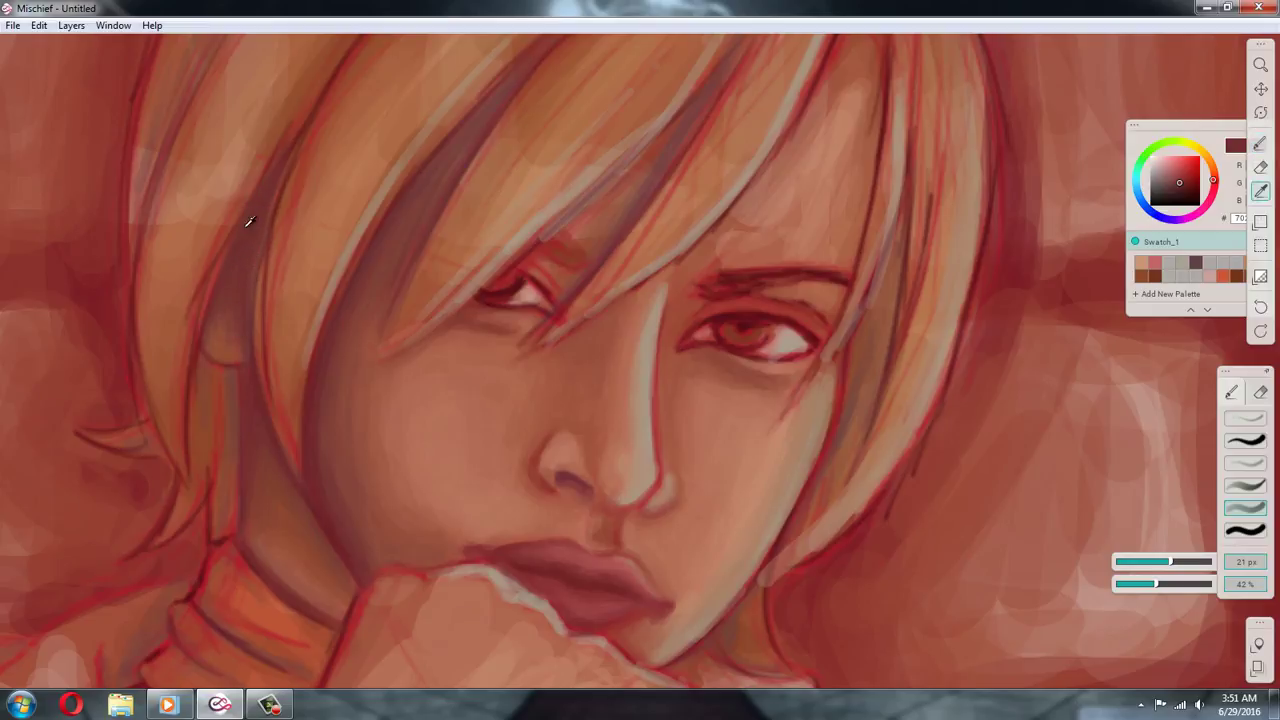
Refine the earlobe with sampled brown and darken the neck edge directly below it
alt+click(227, 345)
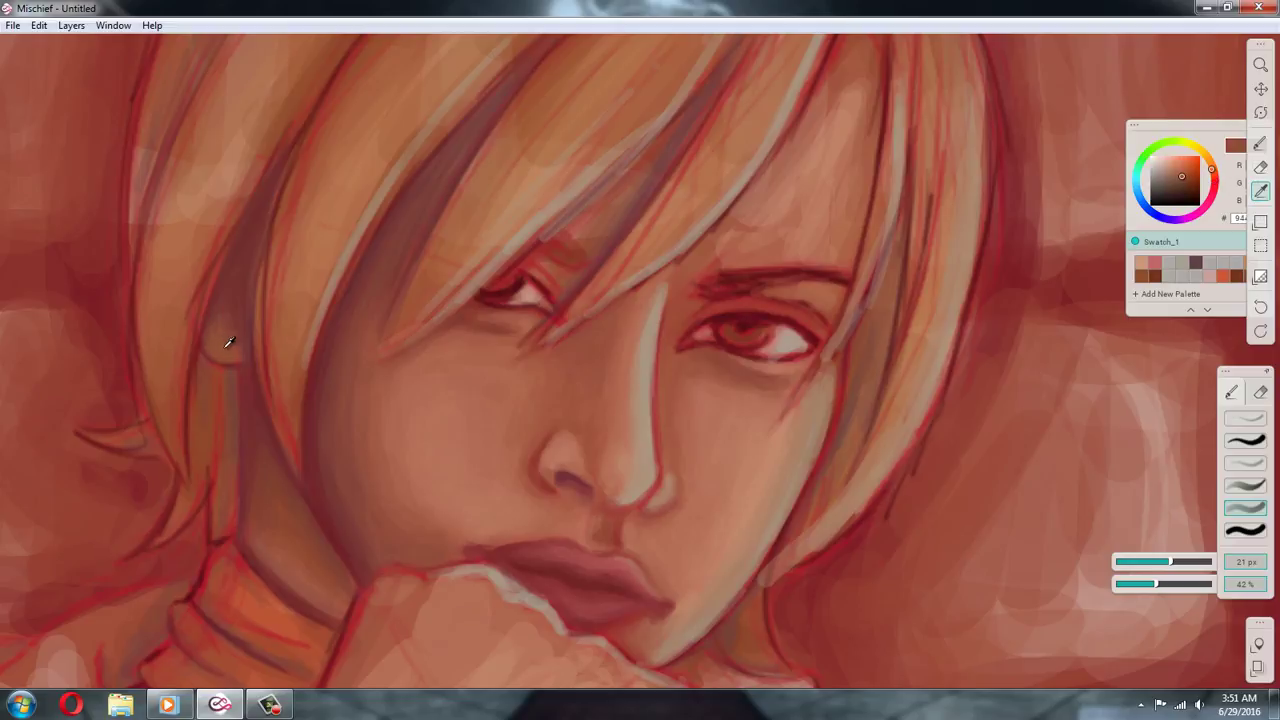
mouse_move(226, 346)
mouse_down()
mouse_move(224, 331)
mouse_move(220, 343)
mouse_up()
alt+click(232, 364)
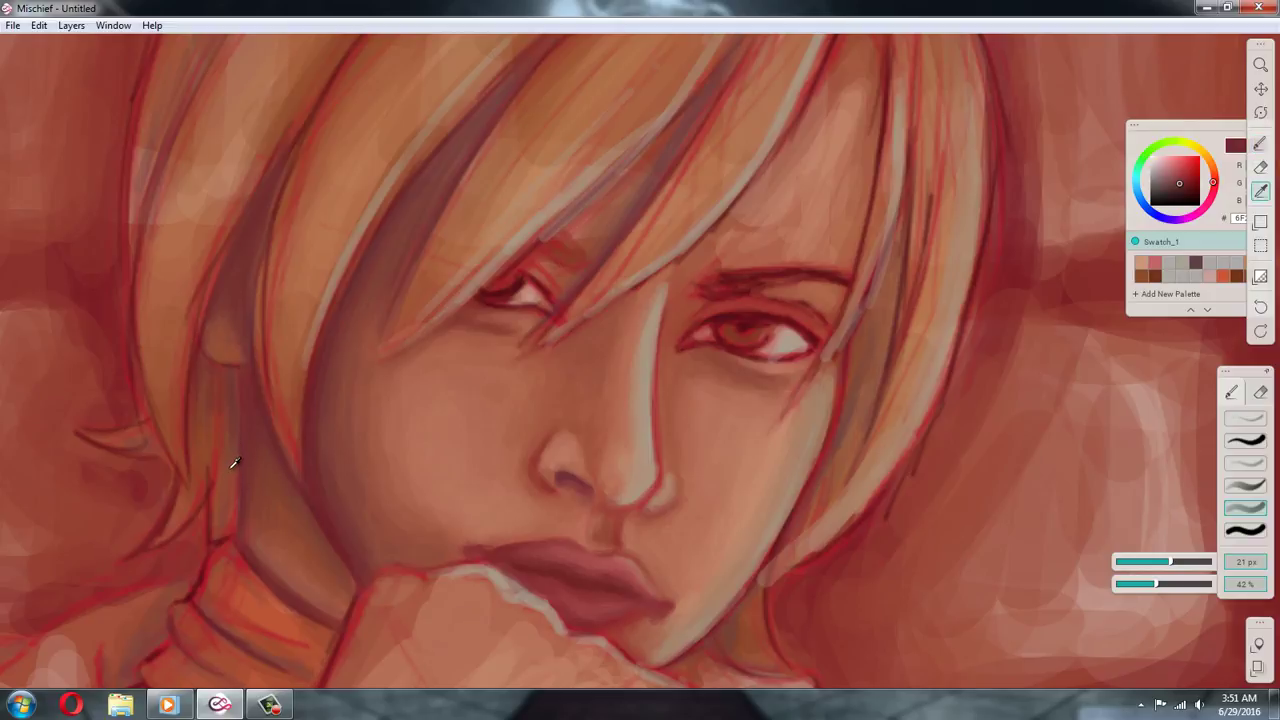
alt+click(233, 455)
alt+click(223, 351)
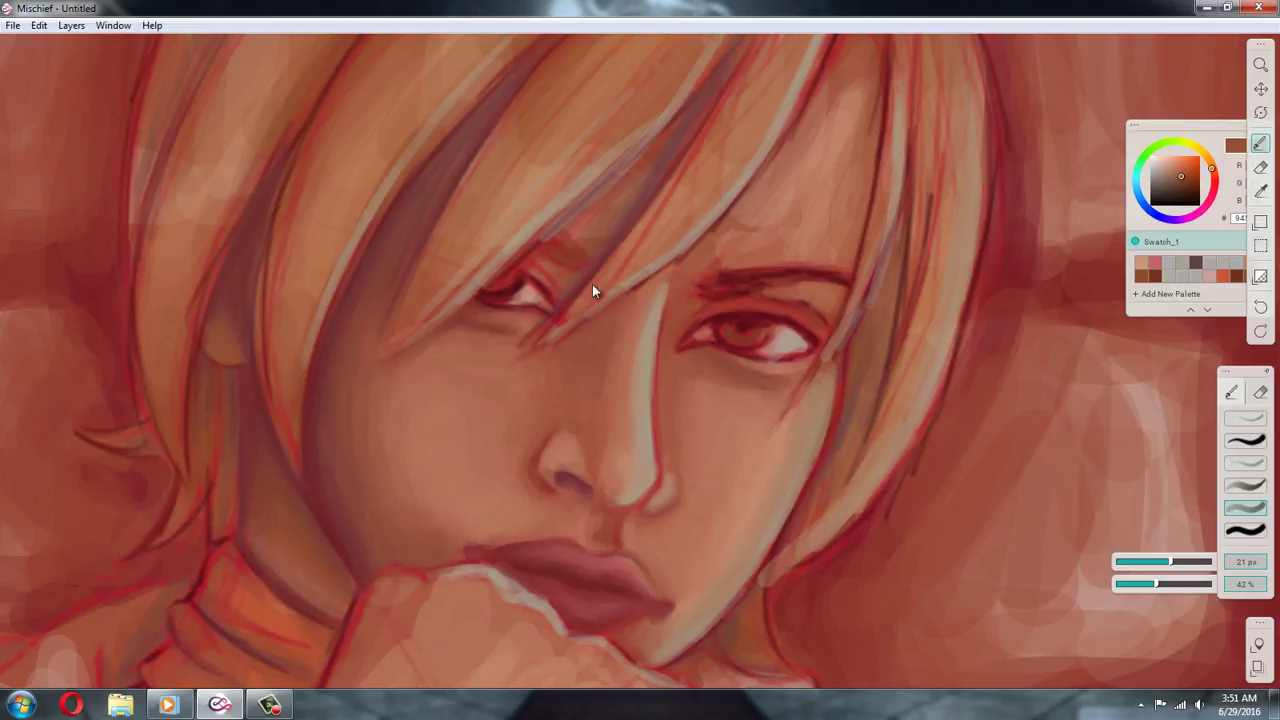
Blend the brow shadow and the dark gap between the fringe strands above the partly covered eye using sampled tones
alt+click(607, 224)
alt+click(662, 150)
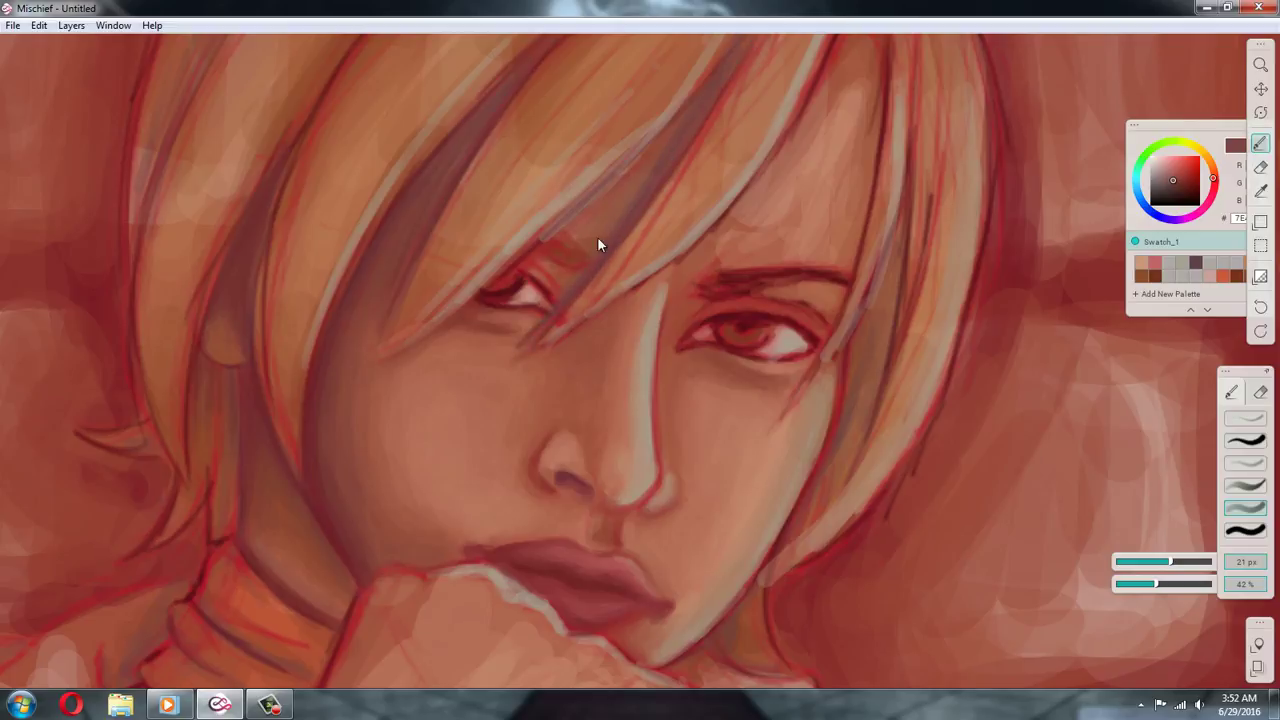
alt+click(525, 342)
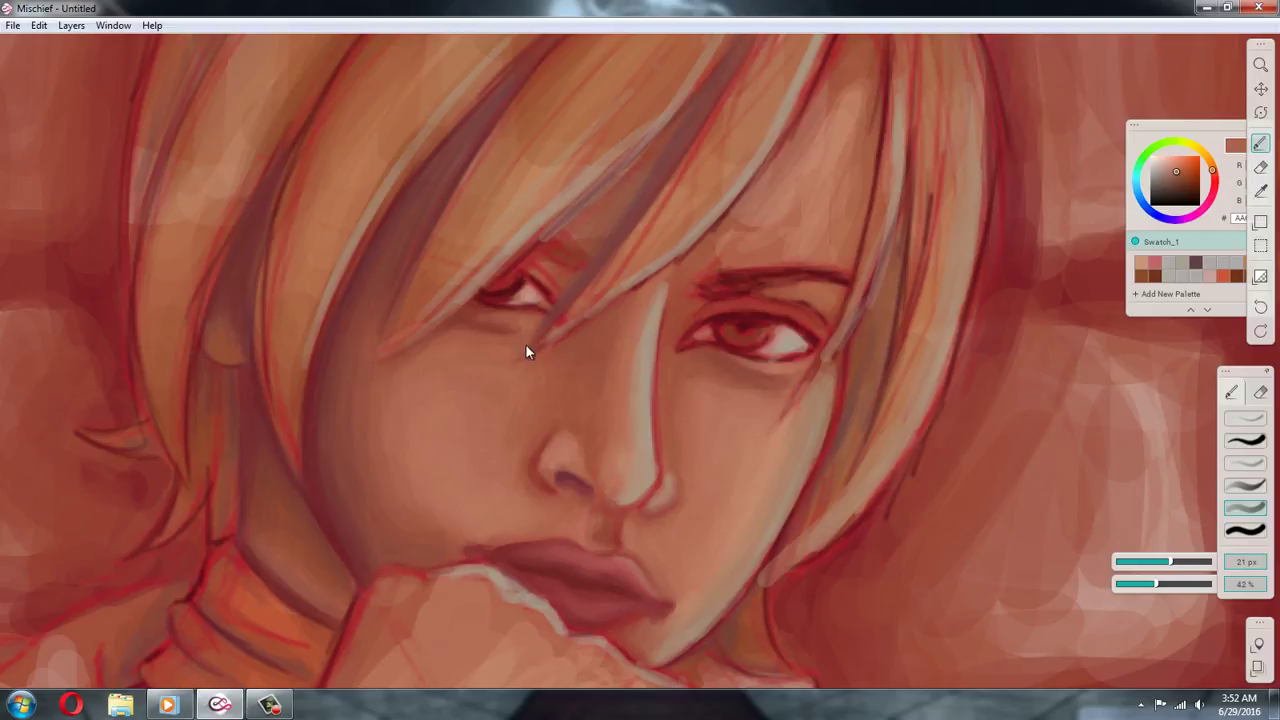
alt+click(572, 283)
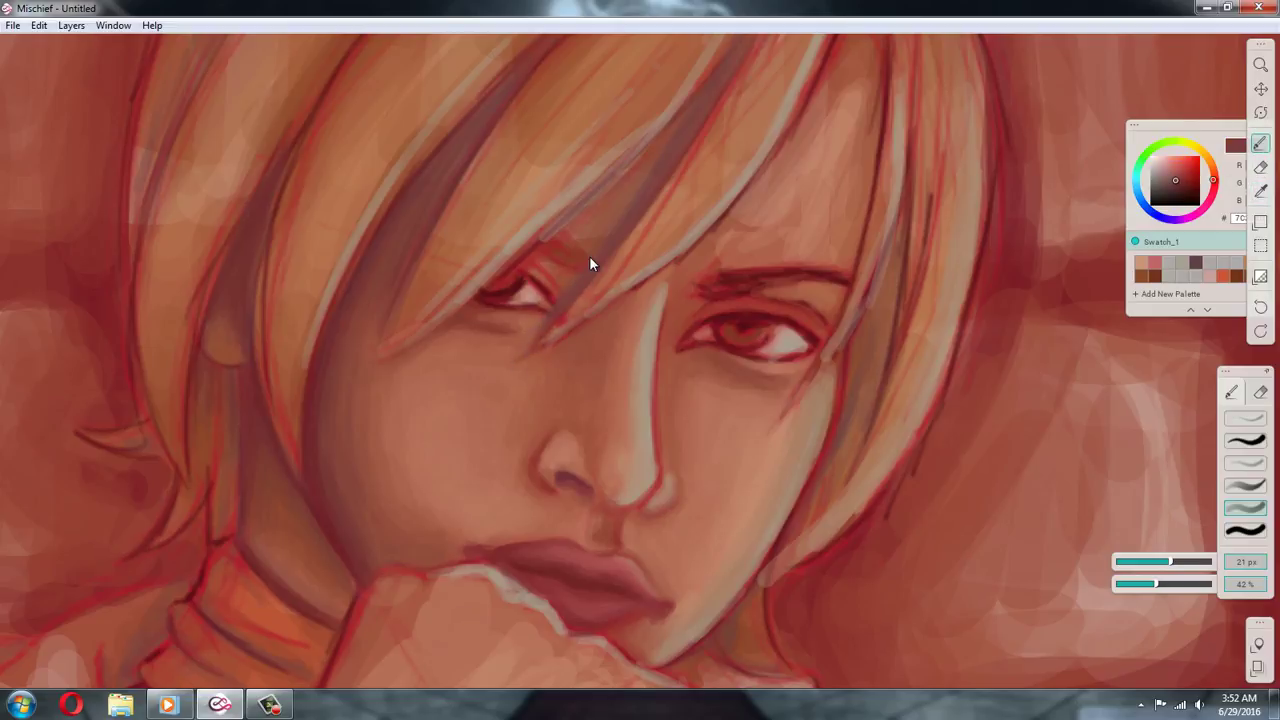
alt+click(590, 245)
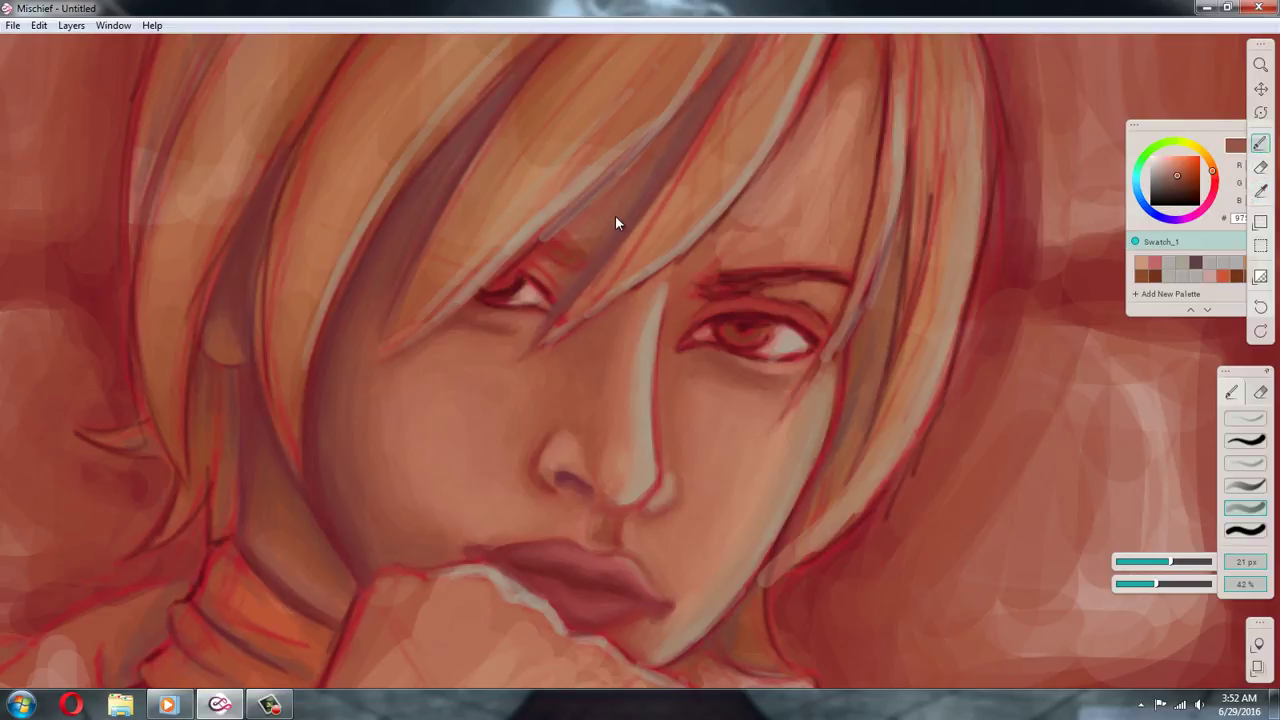
alt+click(680, 129)
alt+click(559, 277)
alt+click(606, 236)
alt+click(612, 240)
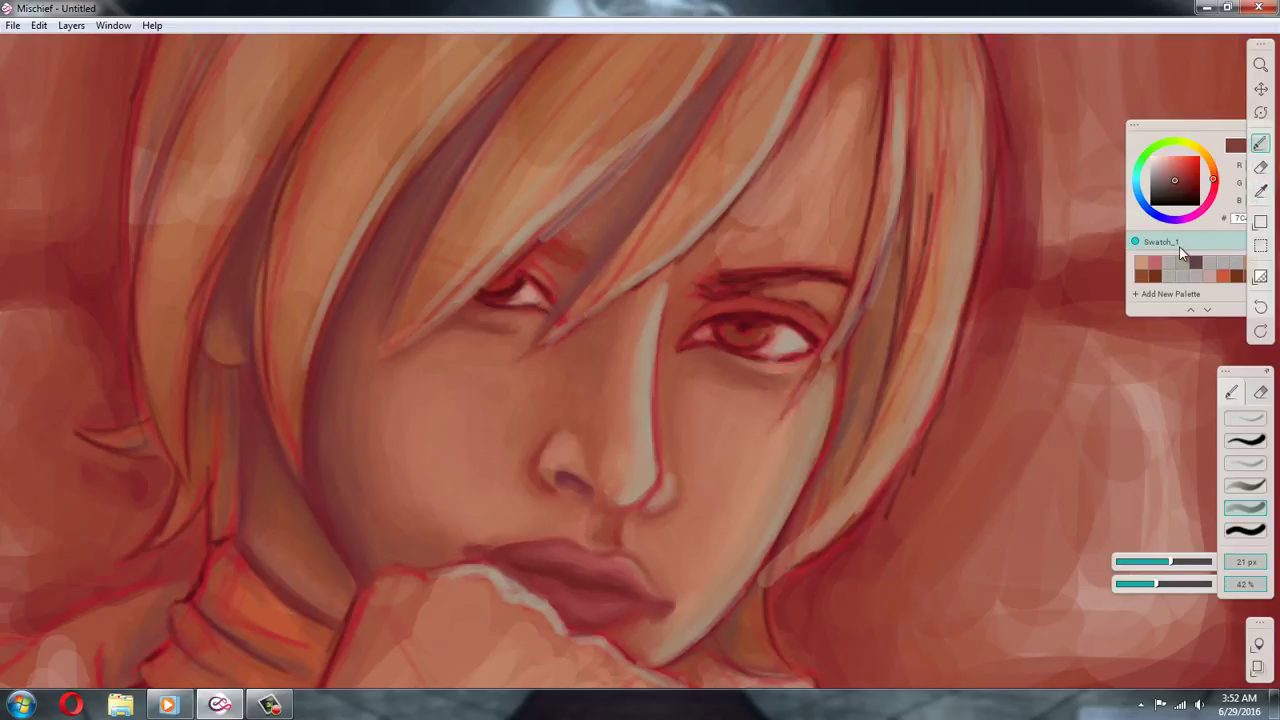
Paint a light rim highlight along the knuckles of the fist under the chin using a sampled pale tone
click(1260, 89)
mouse_move(1012, 186)
mouse_down()
mouse_move(926, 232)
mouse_move(1039, 109)
mouse_up()
drag(866, 353, 1022, 236)
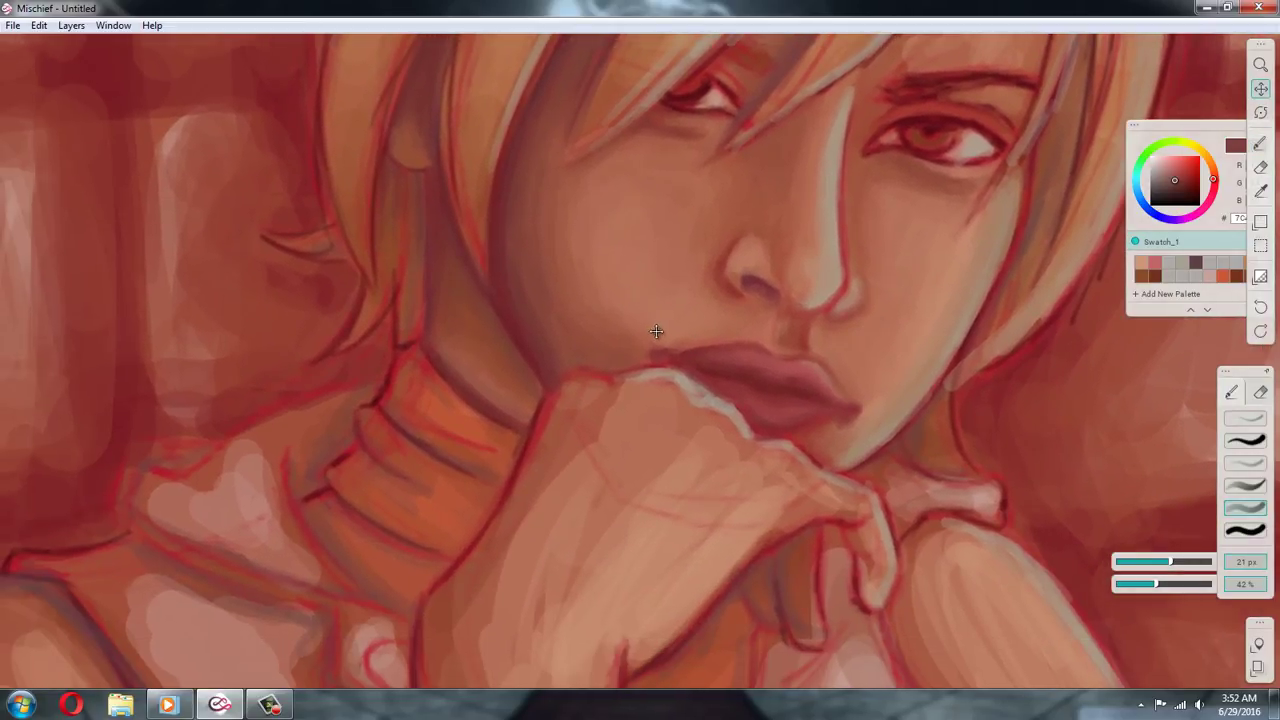
drag(654, 331, 643, 309)
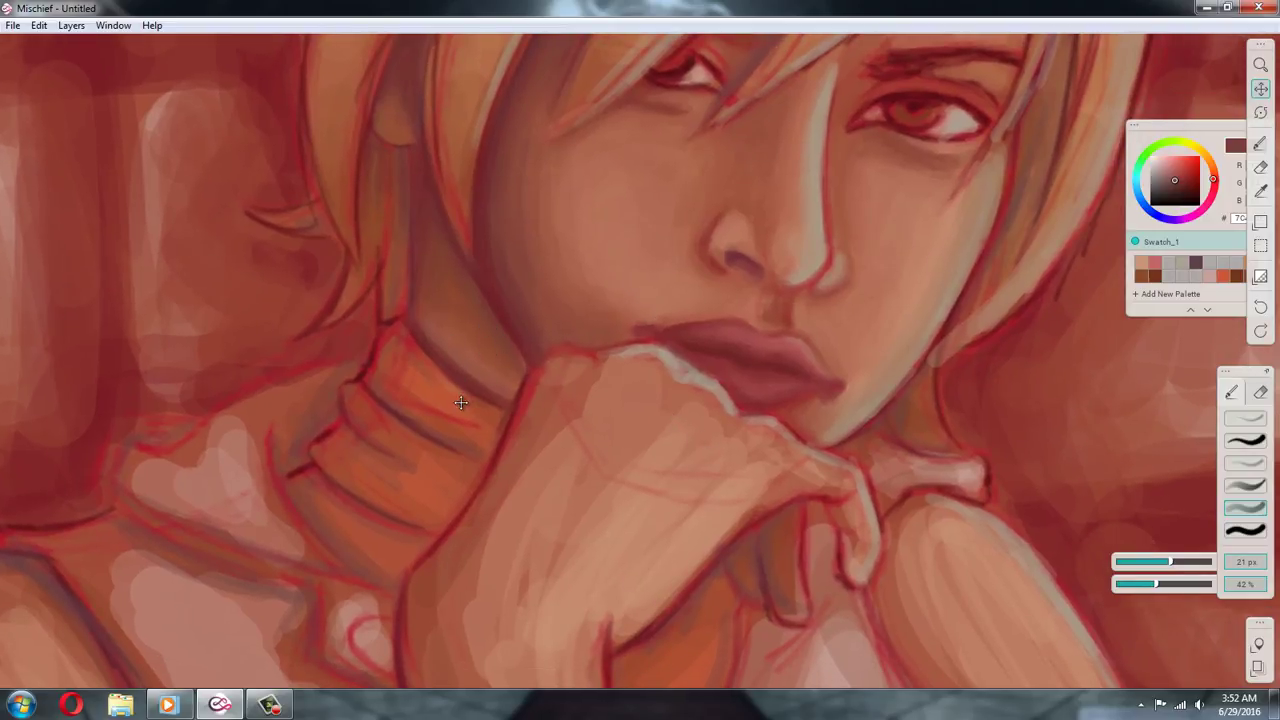
key(i)
click(712, 385)
key(b)
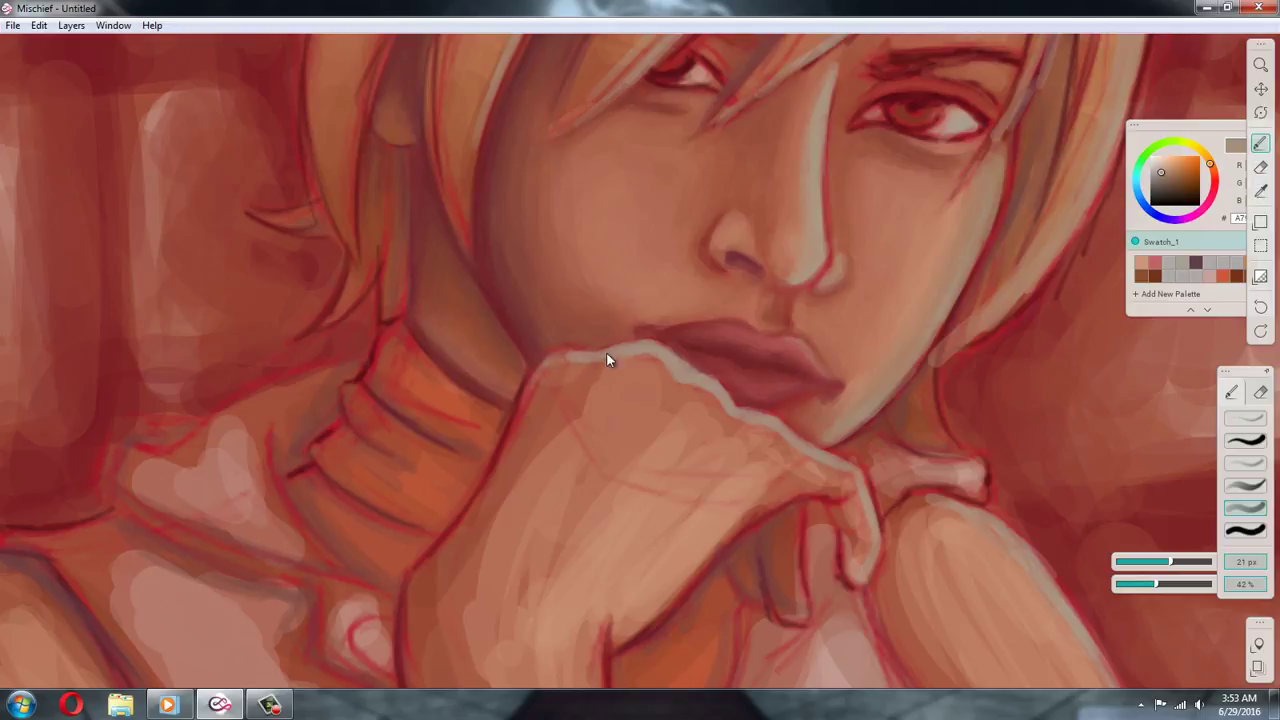
Soften the rim highlight into the knuckles with sampled skin tones along the top of the fist
alt+click(548, 370)
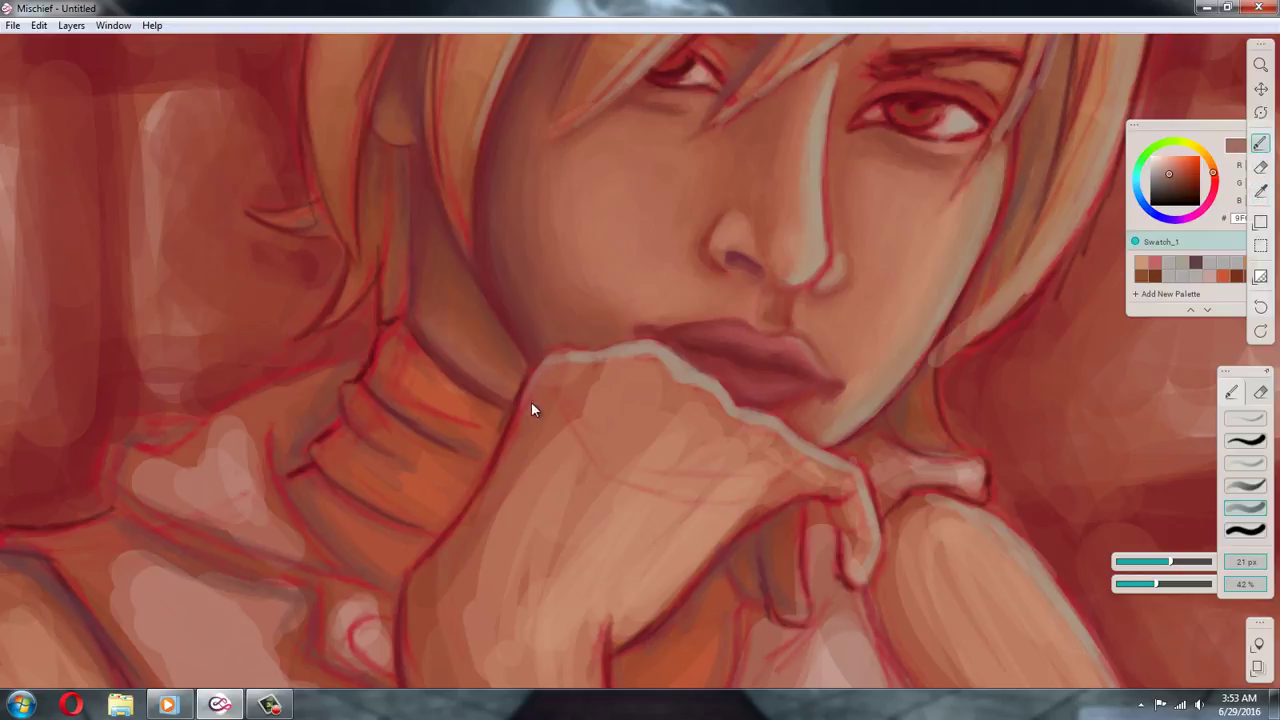
alt+click(577, 364)
alt+click(655, 355)
alt+click(708, 414)
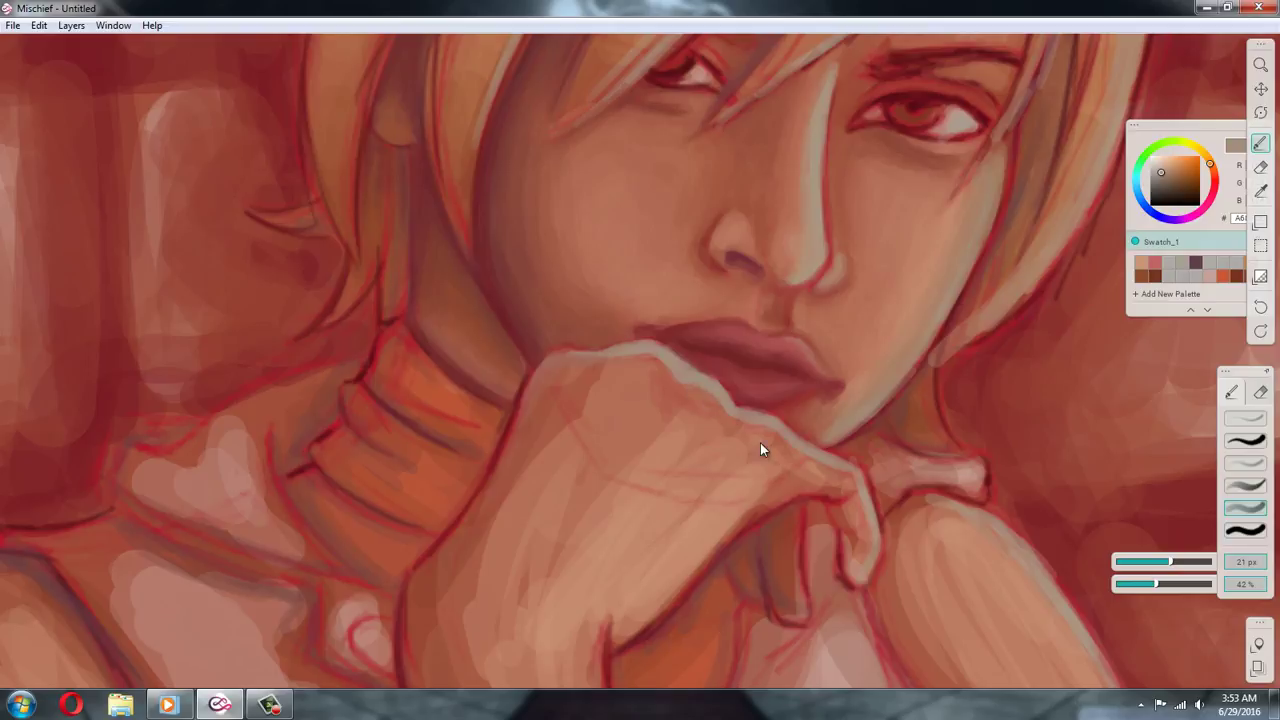
alt+click(712, 400)
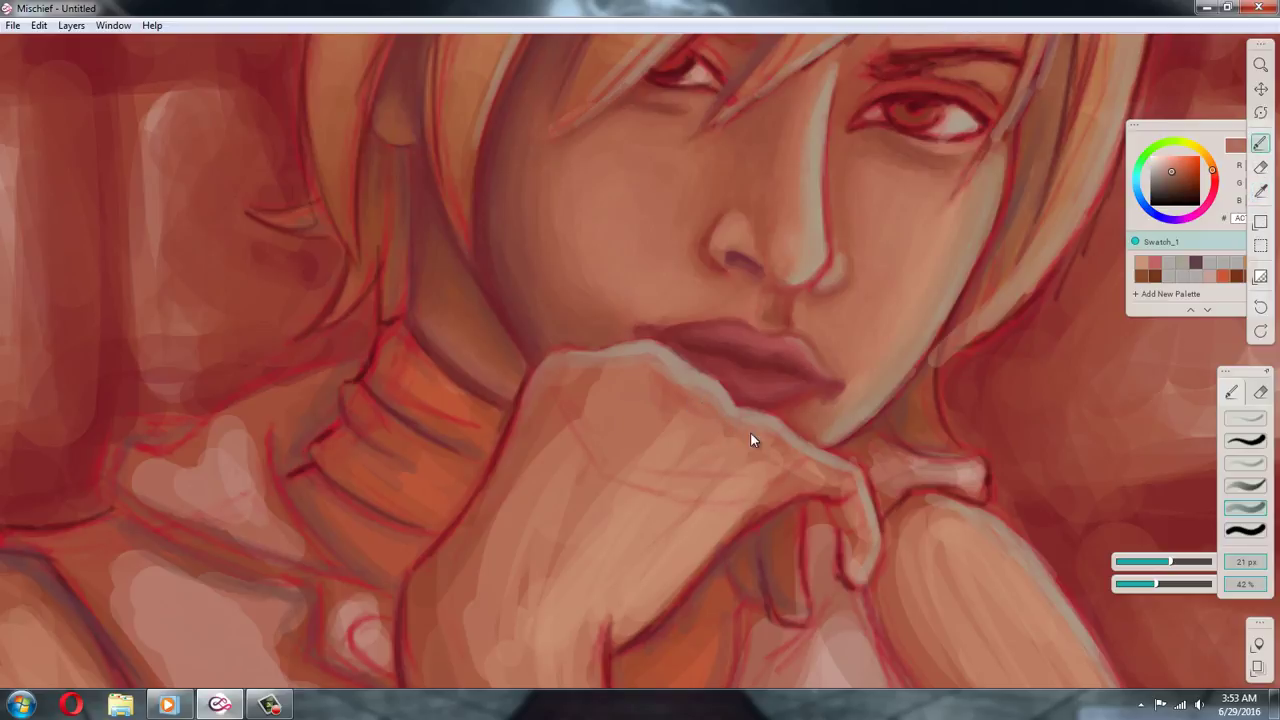
Define the bent finger at the fist's end with sampled dark red shadows and lighter skin tones
alt+click(838, 464)
alt+click(829, 490)
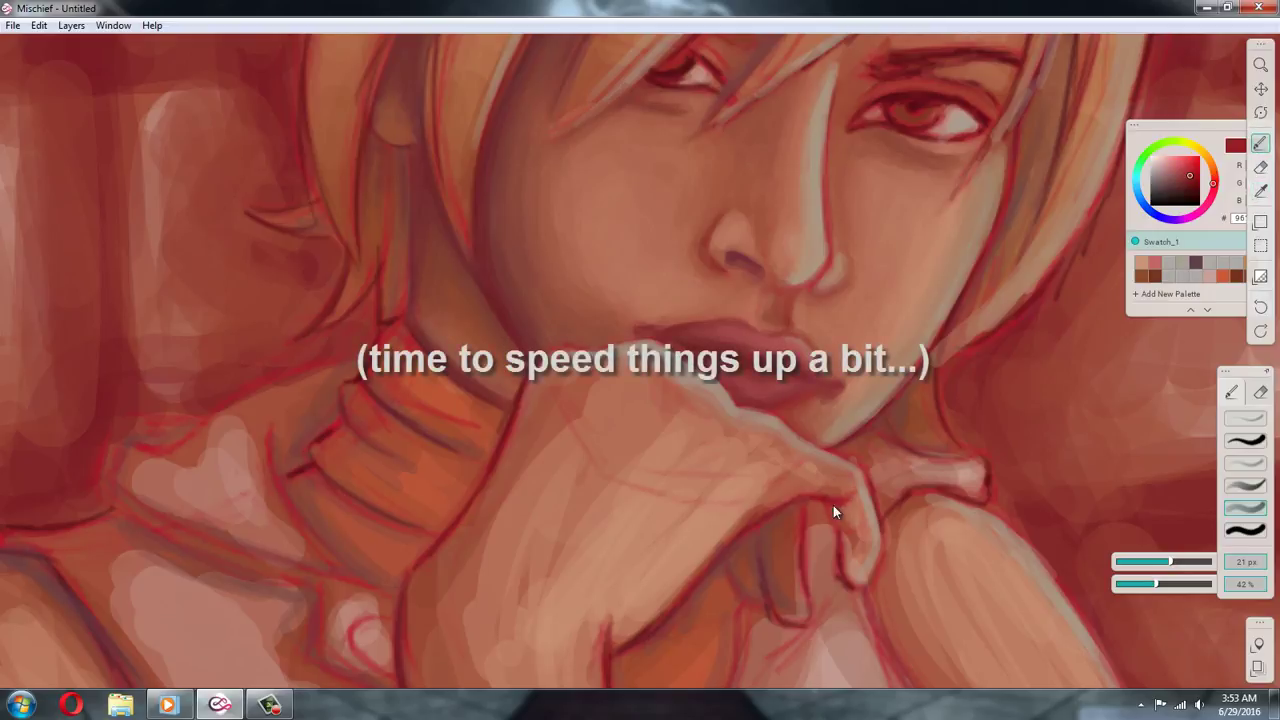
alt+click(838, 548)
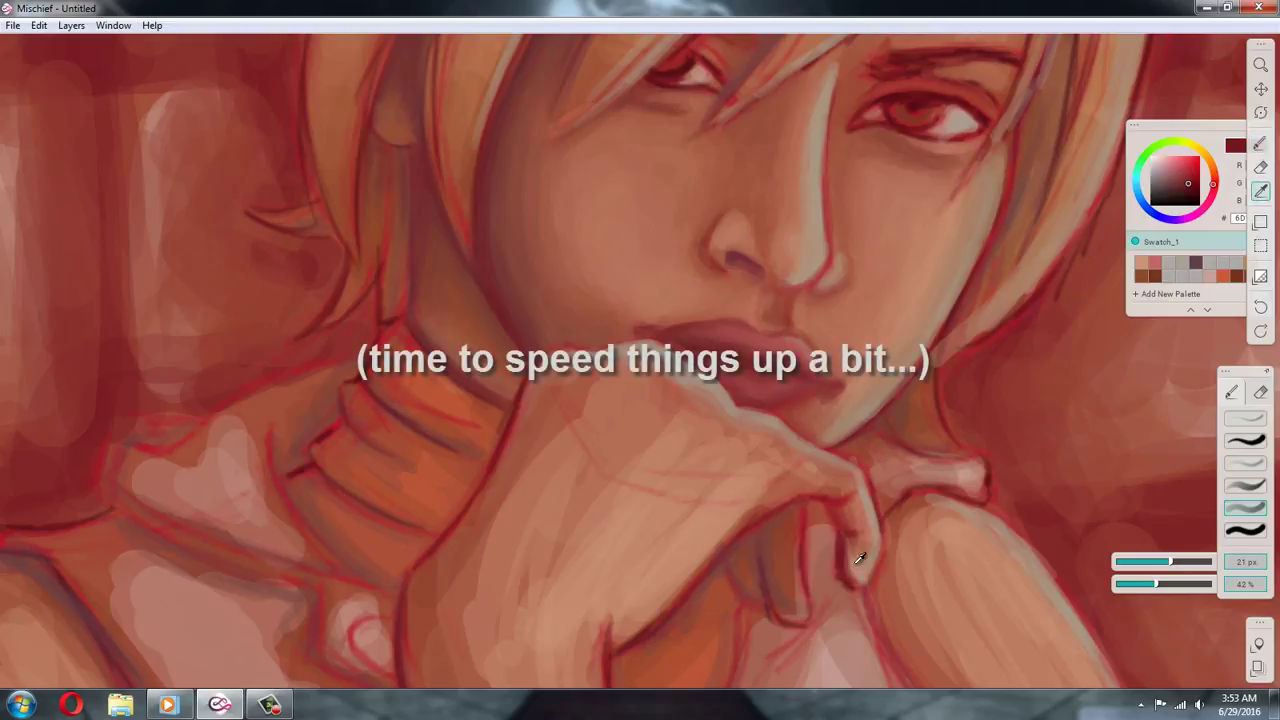
alt+click(858, 548)
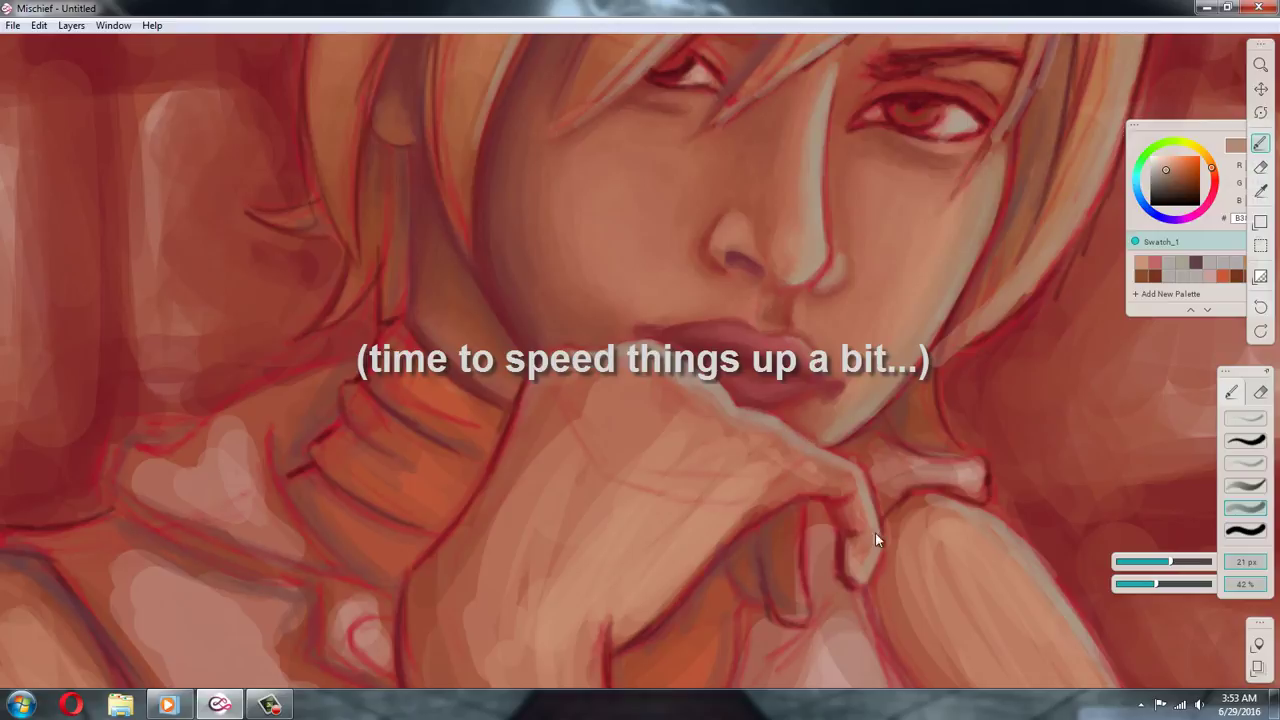
alt+click(815, 482)
alt+click(852, 476)
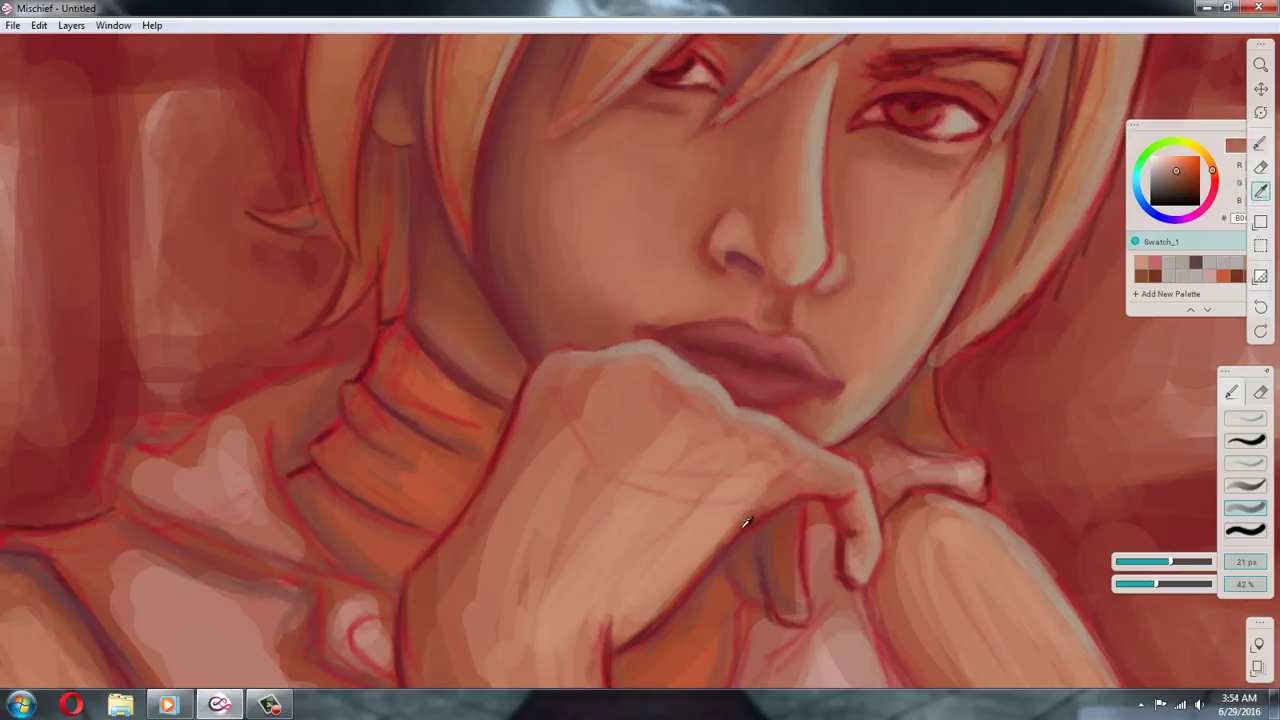
Clean up the underside edge of the hand with sampled skin and dark shadow tones
alt+click(693, 562)
alt+click(690, 566)
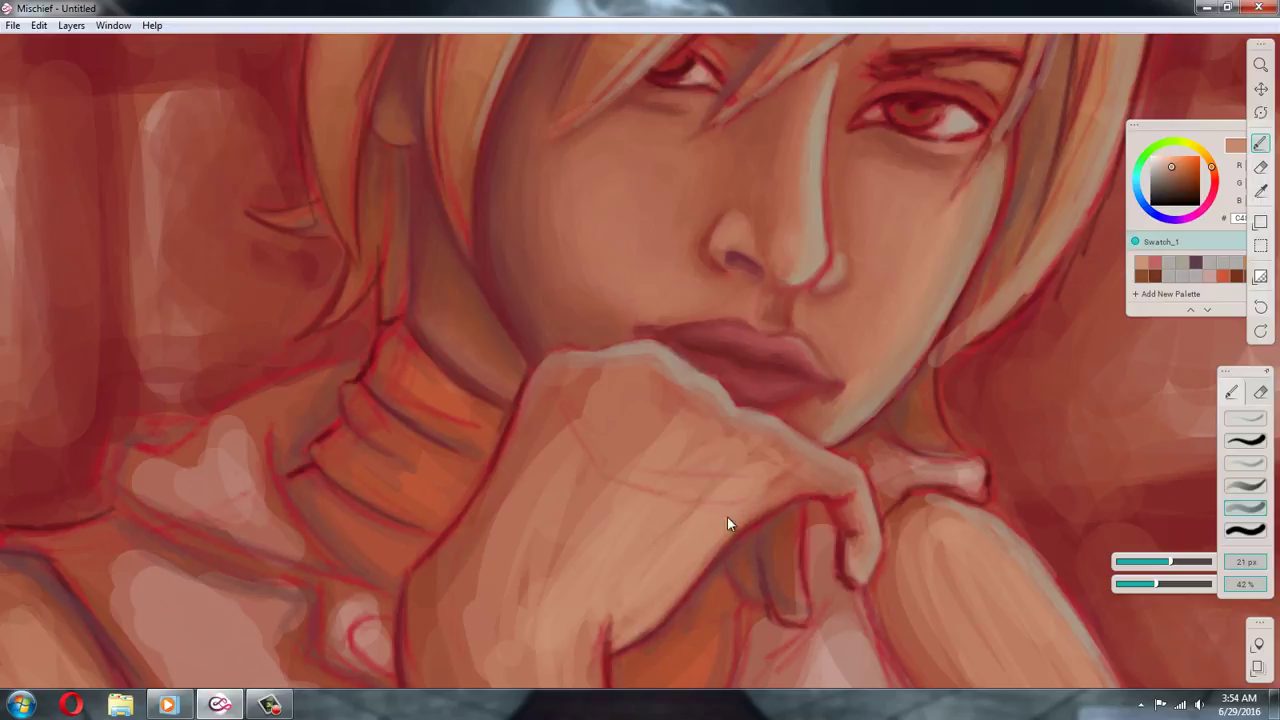
alt+click(749, 532)
alt+click(746, 564)
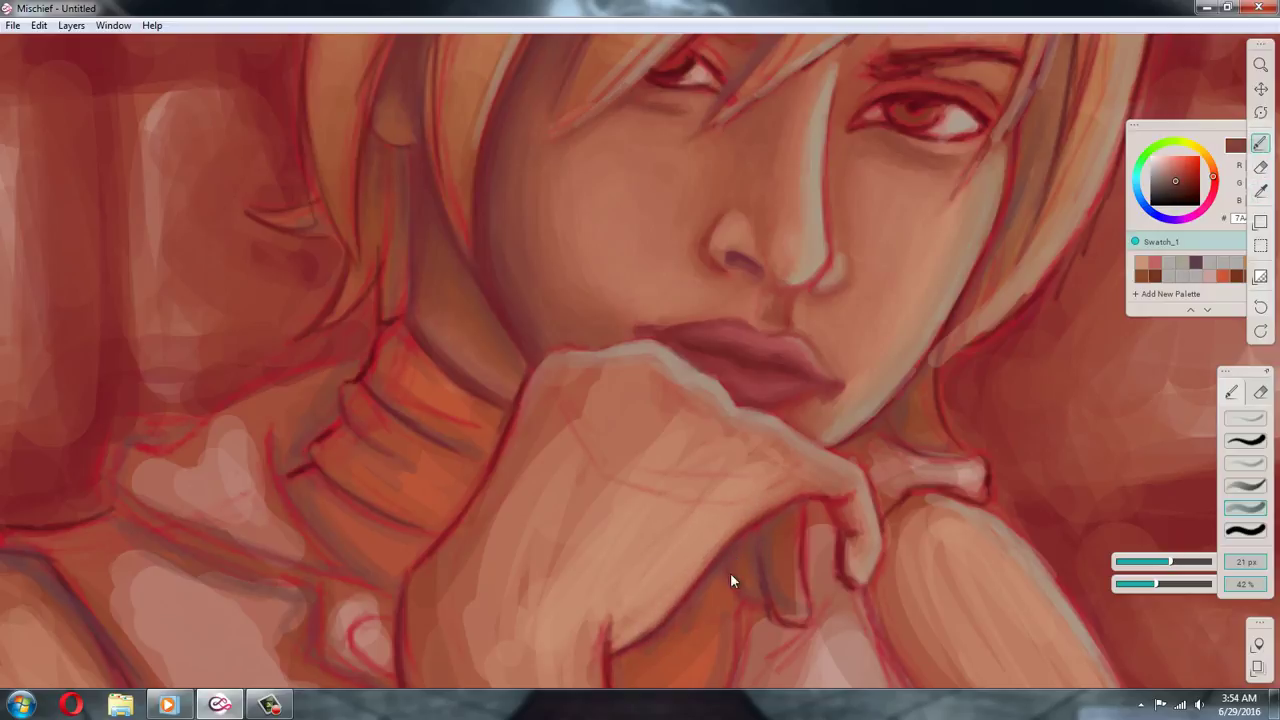
Blend the shadowed fingers beneath the hand with sampled dark brown and red tones
alt+click(737, 583)
alt+click(768, 600)
alt+click(770, 525)
alt+click(801, 590)
alt+click(806, 508)
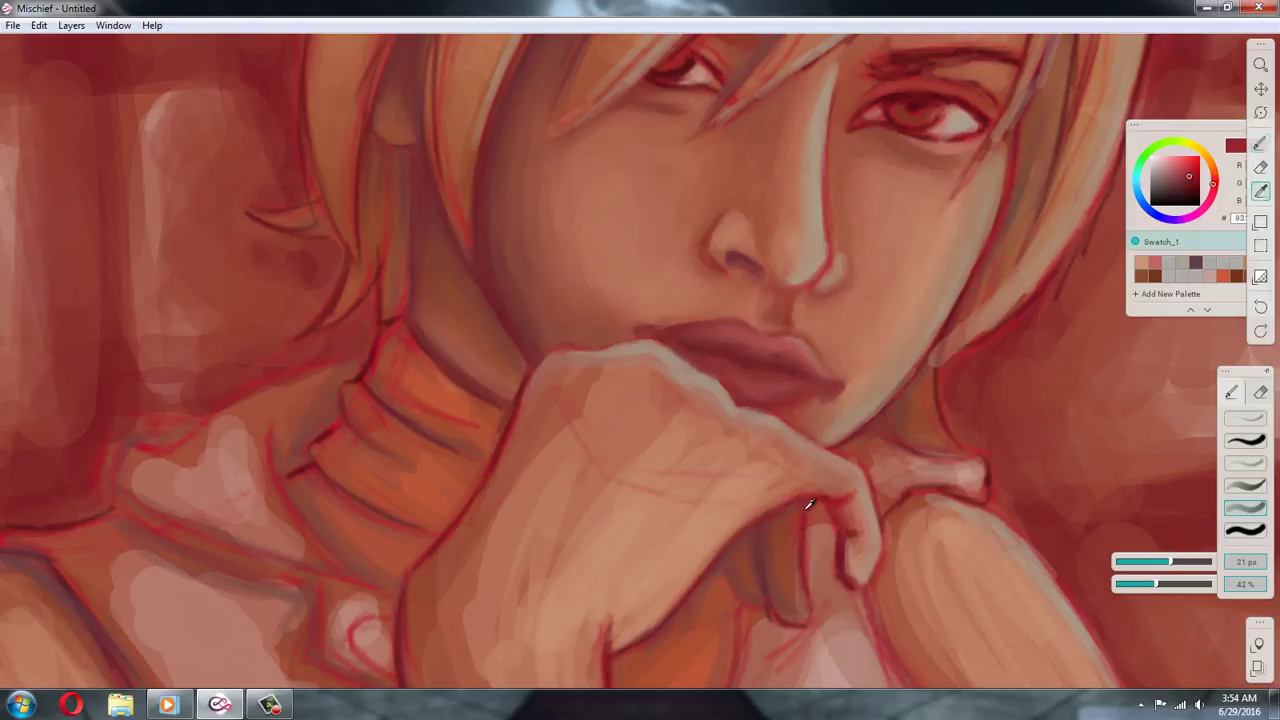
alt+click(772, 596)
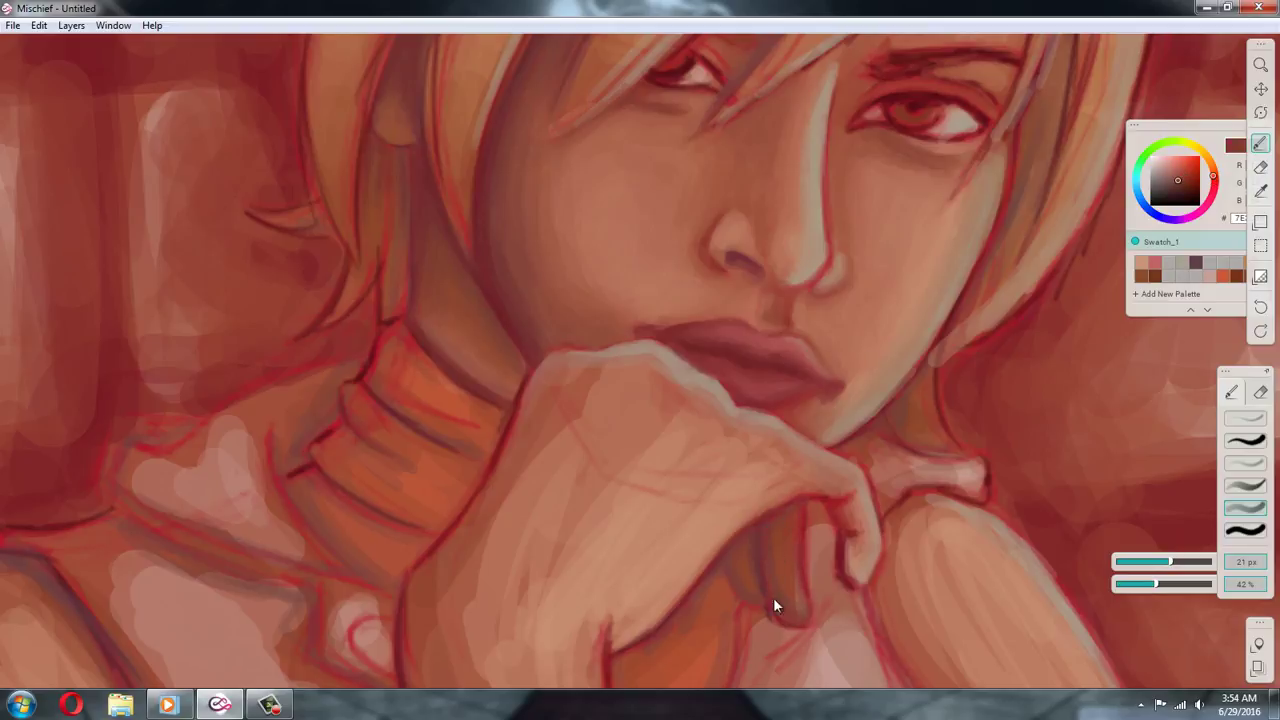
Paint over the red outline of the shadowed finger beside the bent fingertip with sampled brown and dark red tones
alt+click(793, 546)
alt+click(808, 517)
drag(808, 517, 803, 615)
alt+click(808, 527)
alt+click(826, 508)
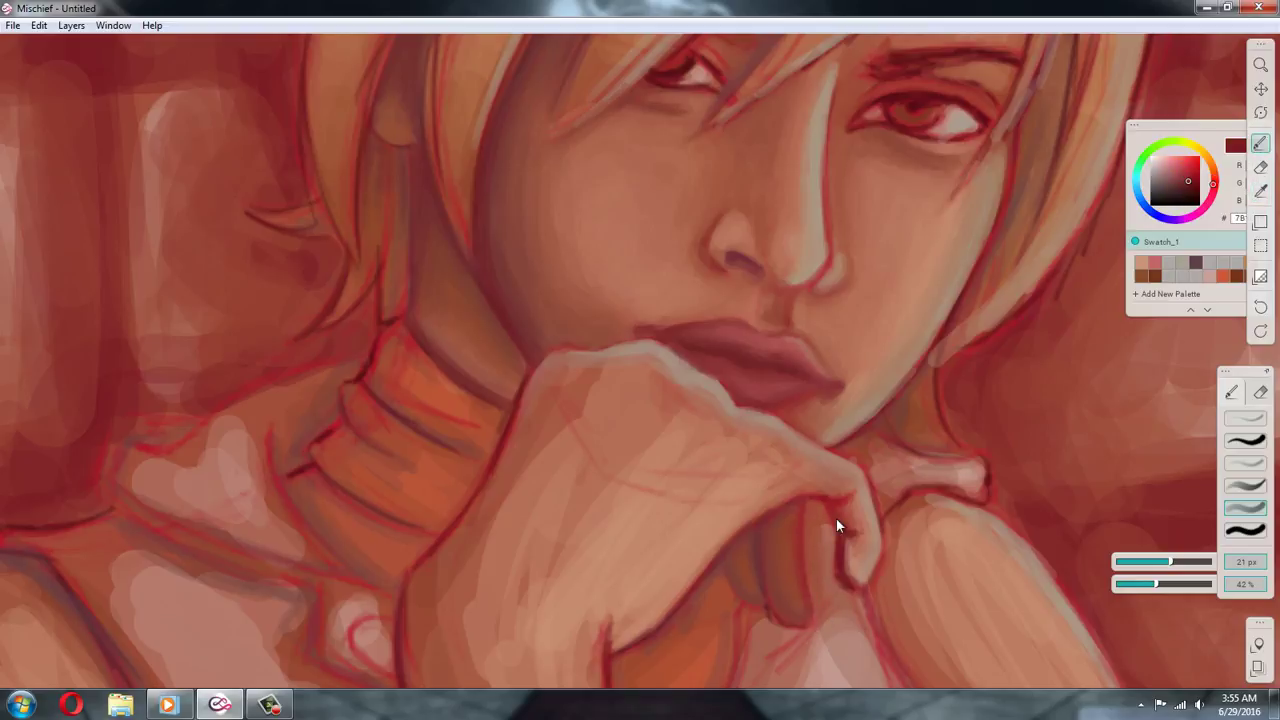
Shade the inner edge of the bent finger at the fist's end with sampled skin and dark red tones
alt+click(814, 498)
alt+click(840, 514)
alt+click(845, 549)
alt+click(850, 547)
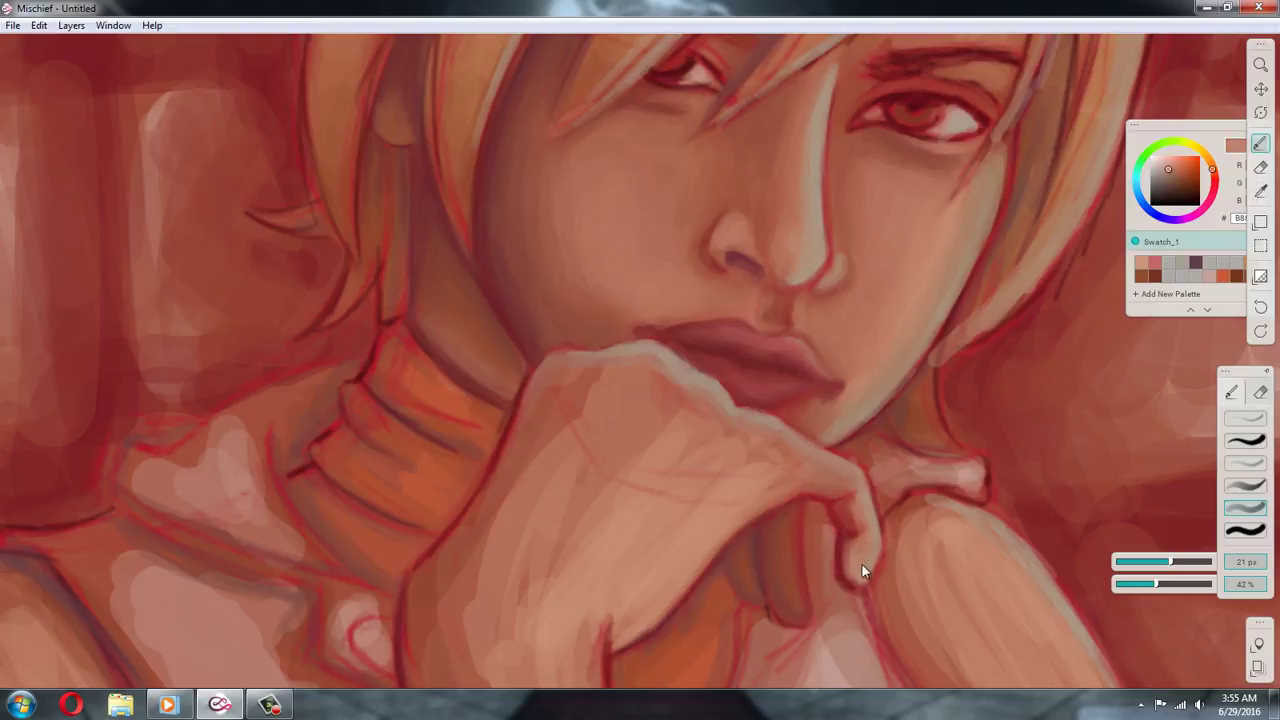
alt+click(848, 569)
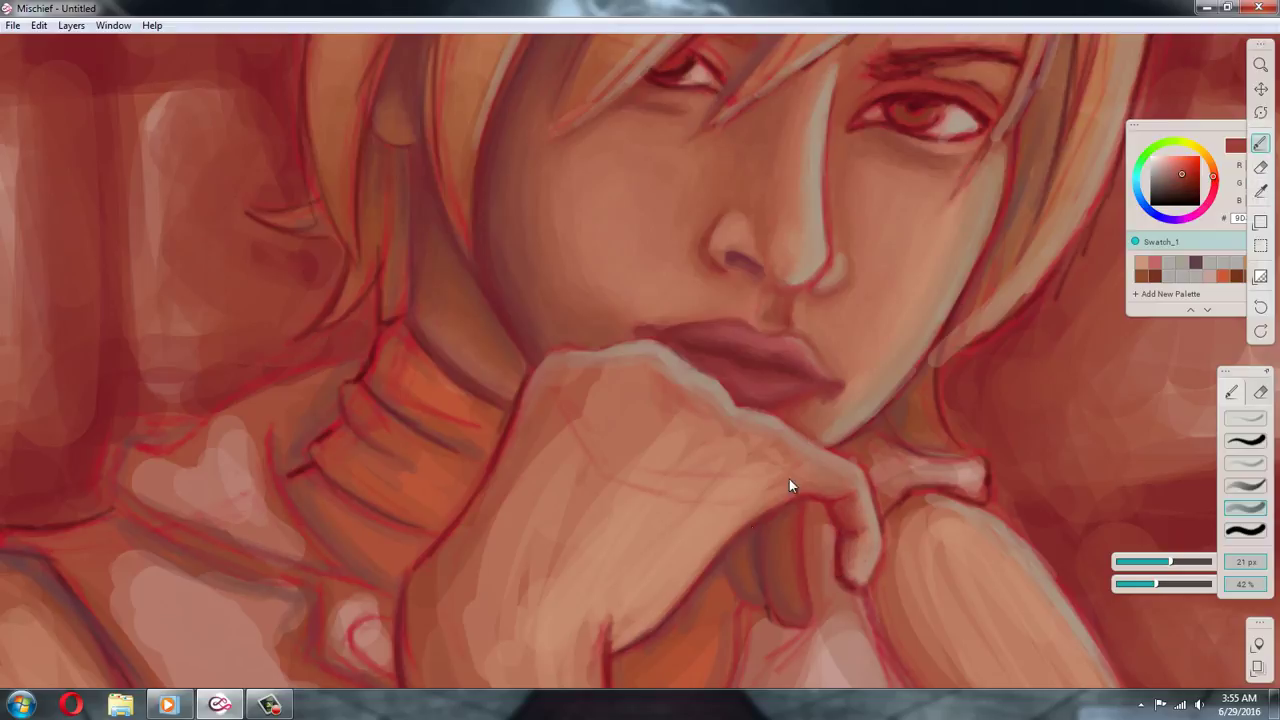
Enlarge the brush to 90 px and smooth the back of the hand below the knuckles with sampled skin tones
alt+click(734, 508)
drag(1170, 562, 1203, 562)
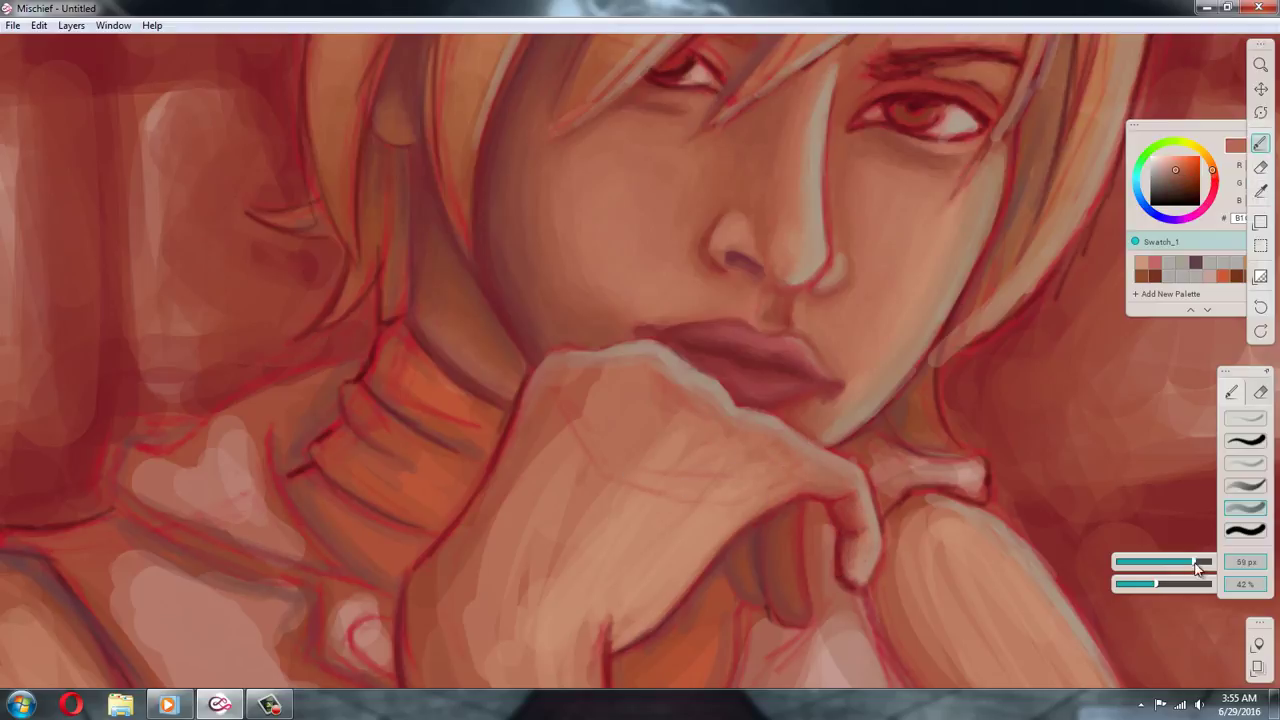
alt+click(727, 479)
drag(727, 479, 640, 436)
alt+click(630, 441)
alt+click(580, 401)
alt+click(543, 409)
Shade the outer edge of the hand and wrist beside the collar with sampled reddish brown tones
click(1261, 89)
drag(574, 395, 590, 258)
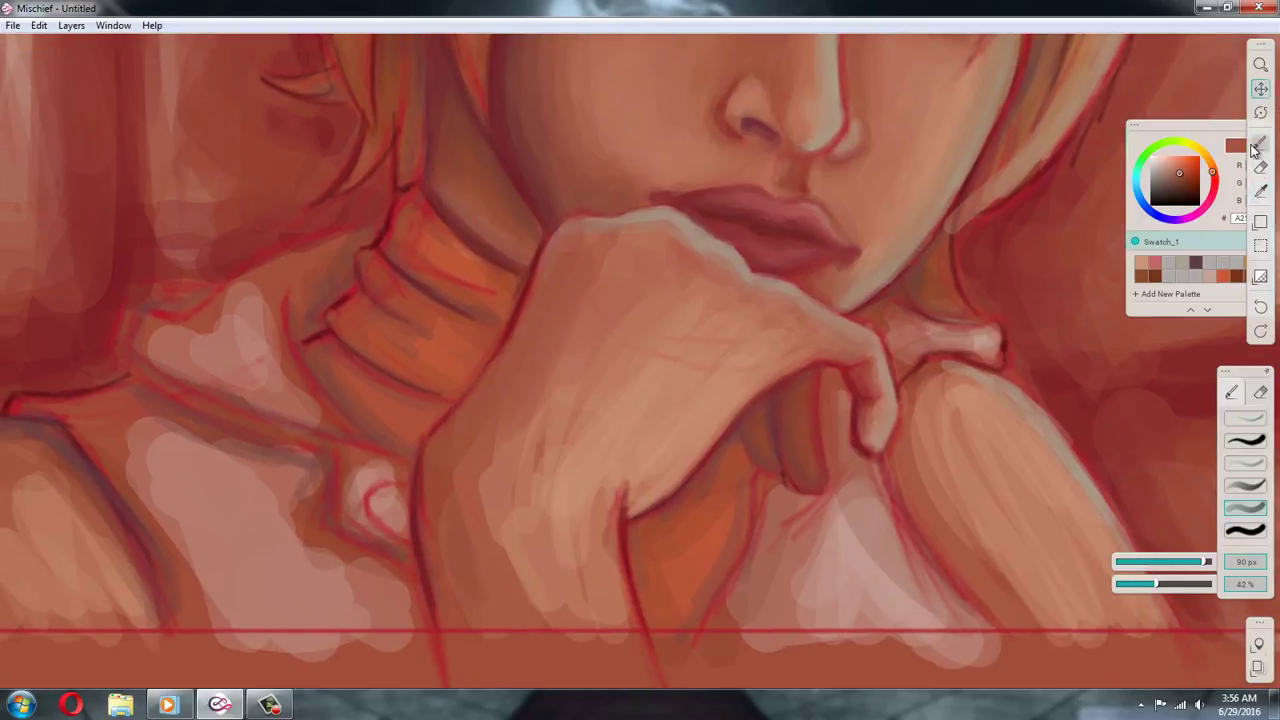
click(1259, 145)
alt+click(486, 403)
mouse_move(441, 578)
mouse_down()
mouse_move(441, 487)
mouse_move(521, 317)
mouse_up()
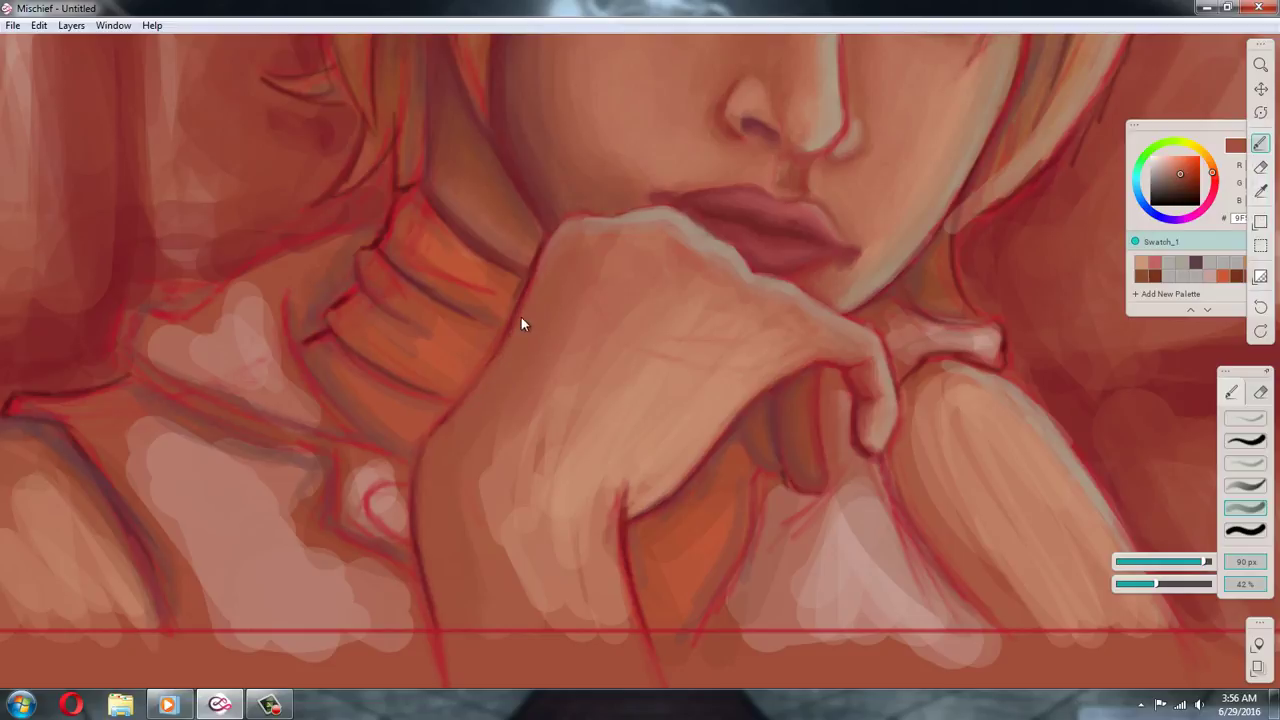
alt+click(521, 317)
drag(433, 489, 549, 264)
alt+click(461, 623)
alt+click(451, 543)
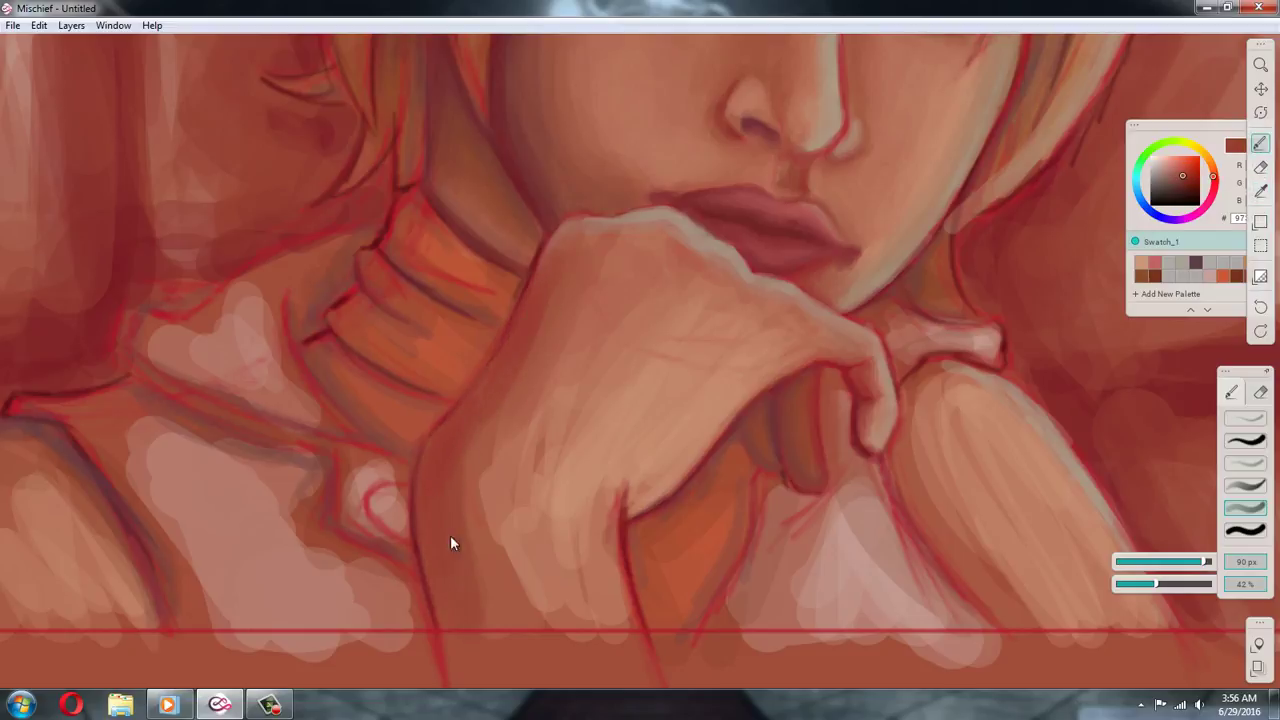
drag(488, 433, 506, 550)
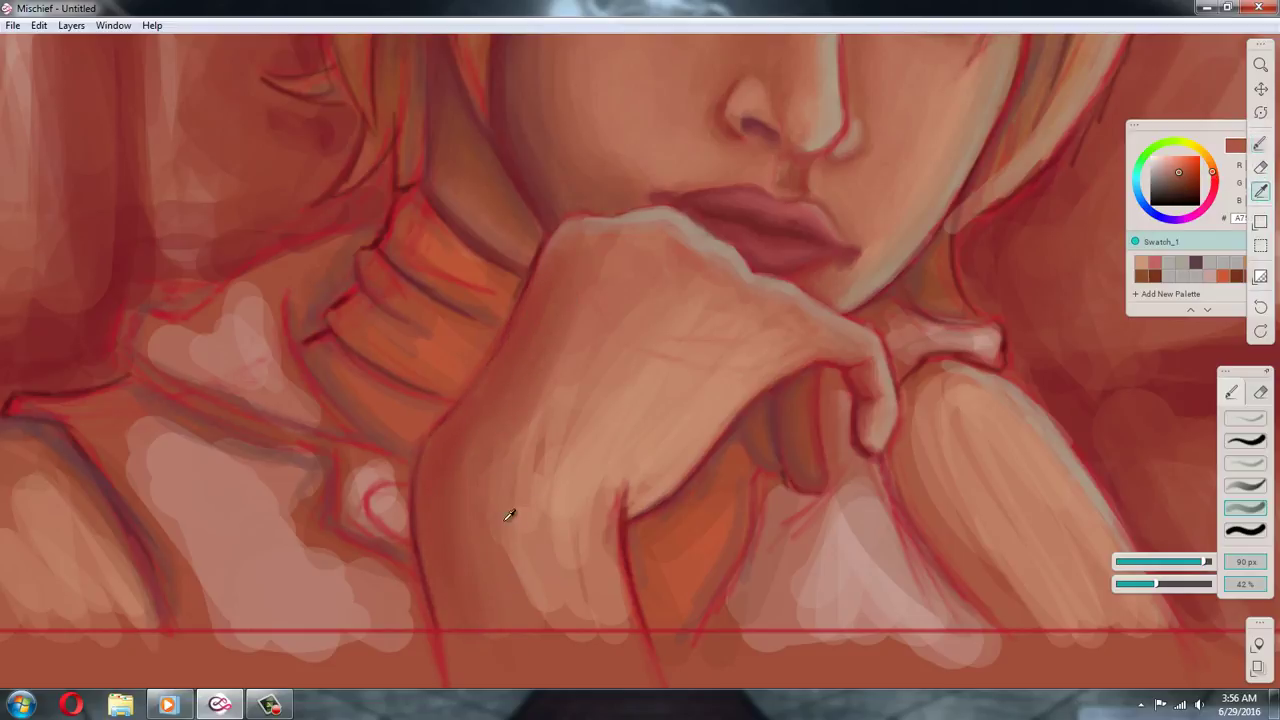
Blend the streaky skin patches across the wrist and back of the hand with sampled mid and light skin tones
alt+click(508, 517)
mouse_move(516, 471)
mouse_down()
mouse_move(587, 615)
mouse_move(614, 490)
mouse_move(621, 572)
mouse_up()
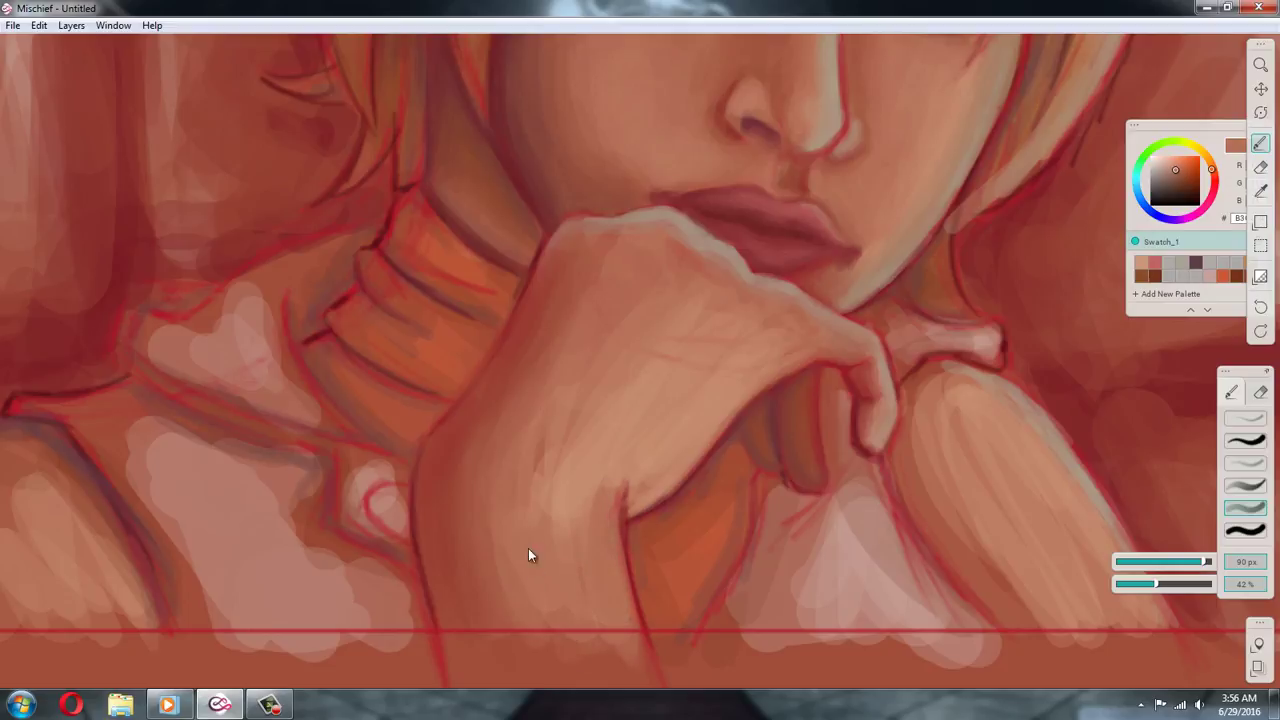
alt+click(663, 418)
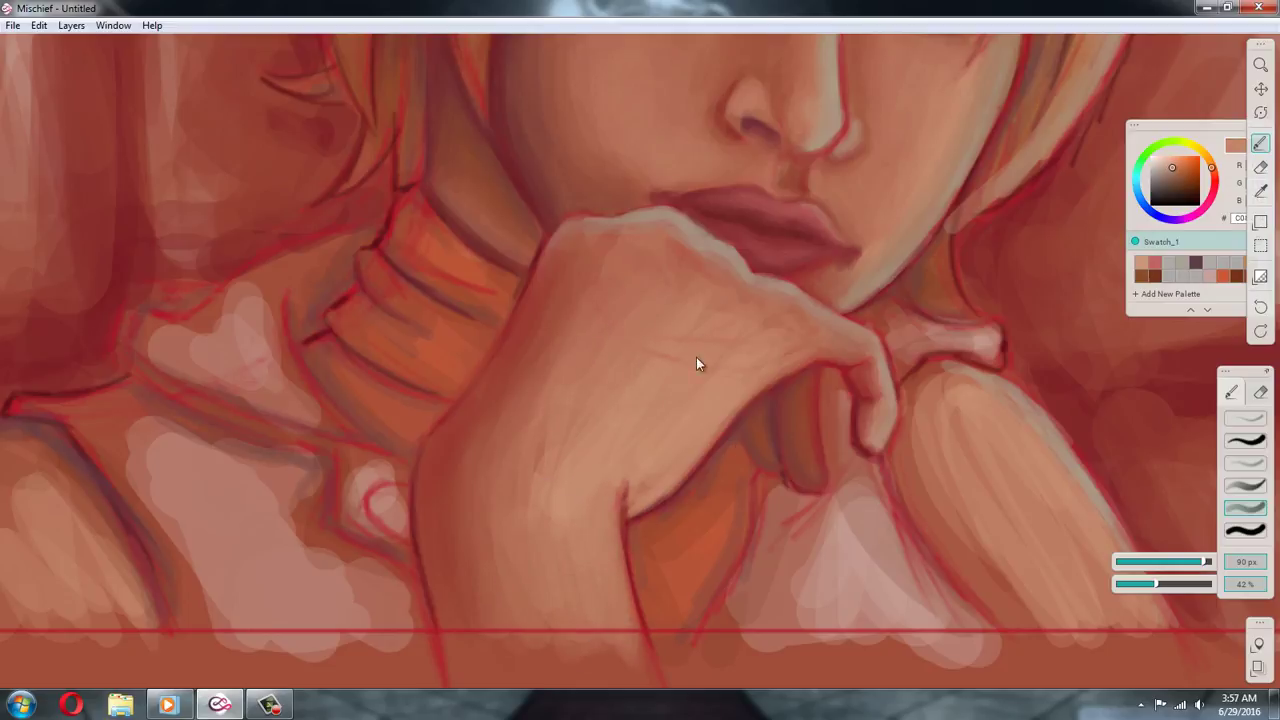
alt+click(774, 307)
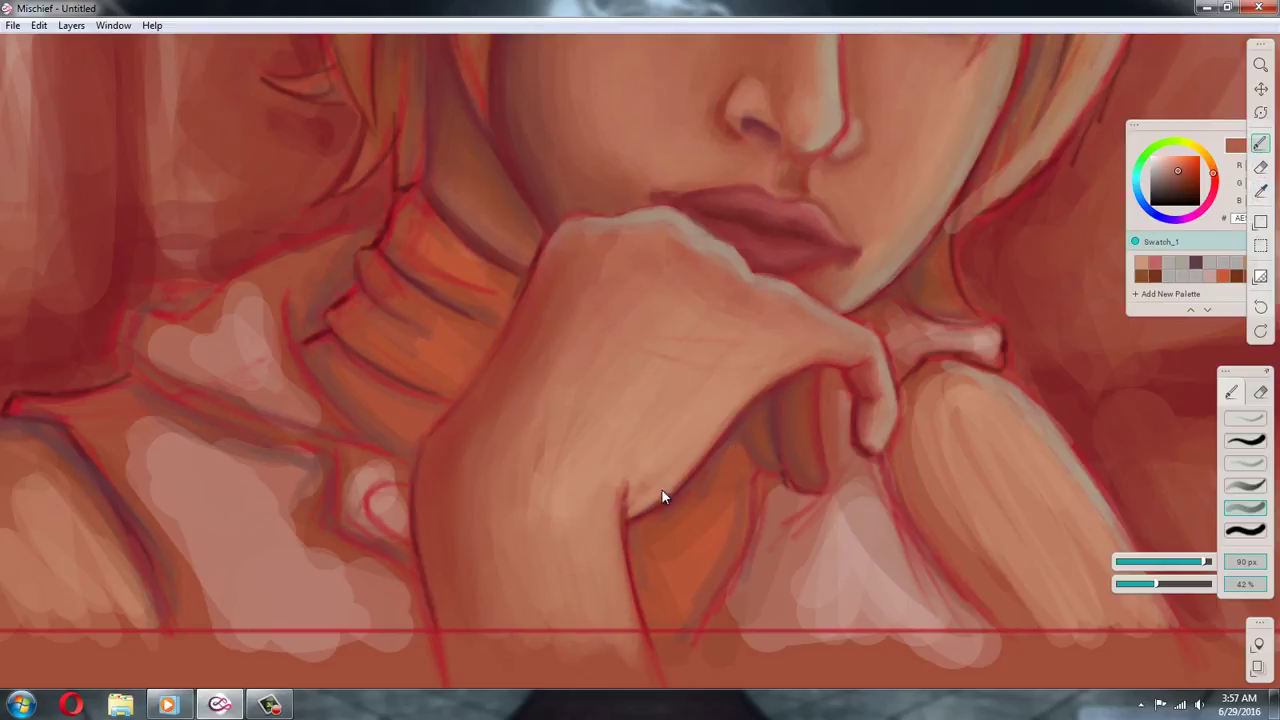
alt+click(716, 410)
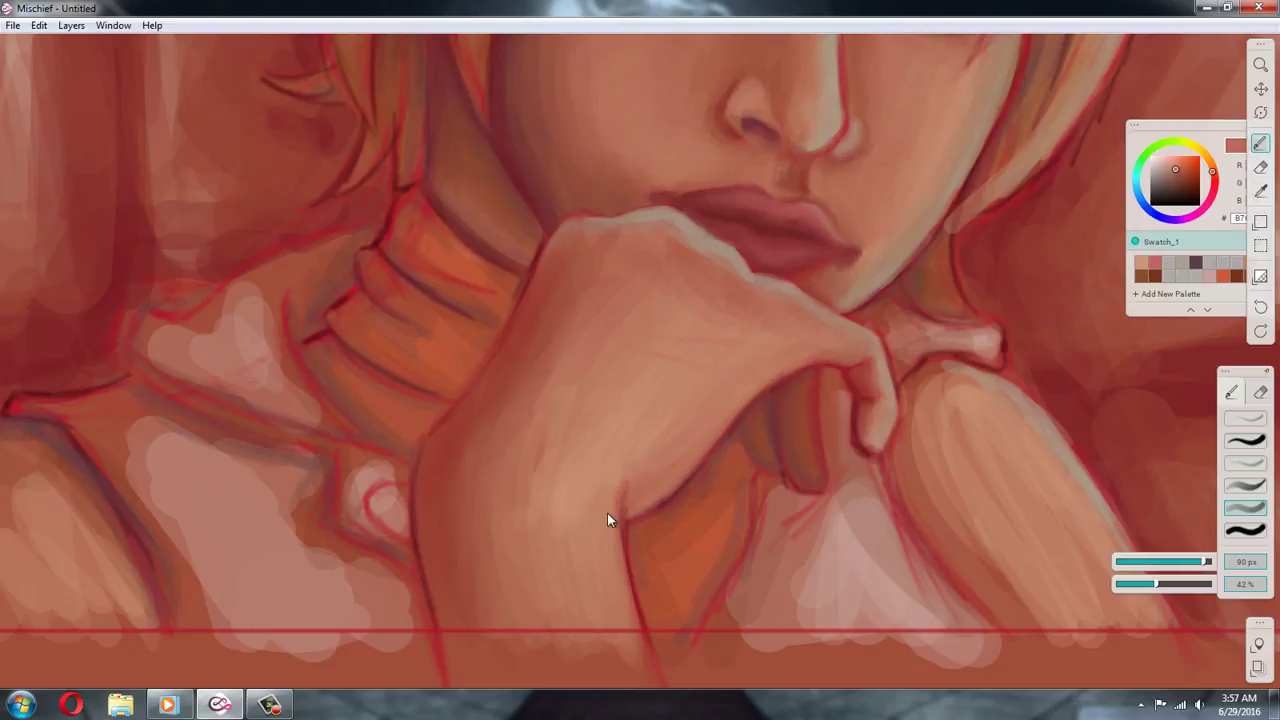
alt+click(477, 567)
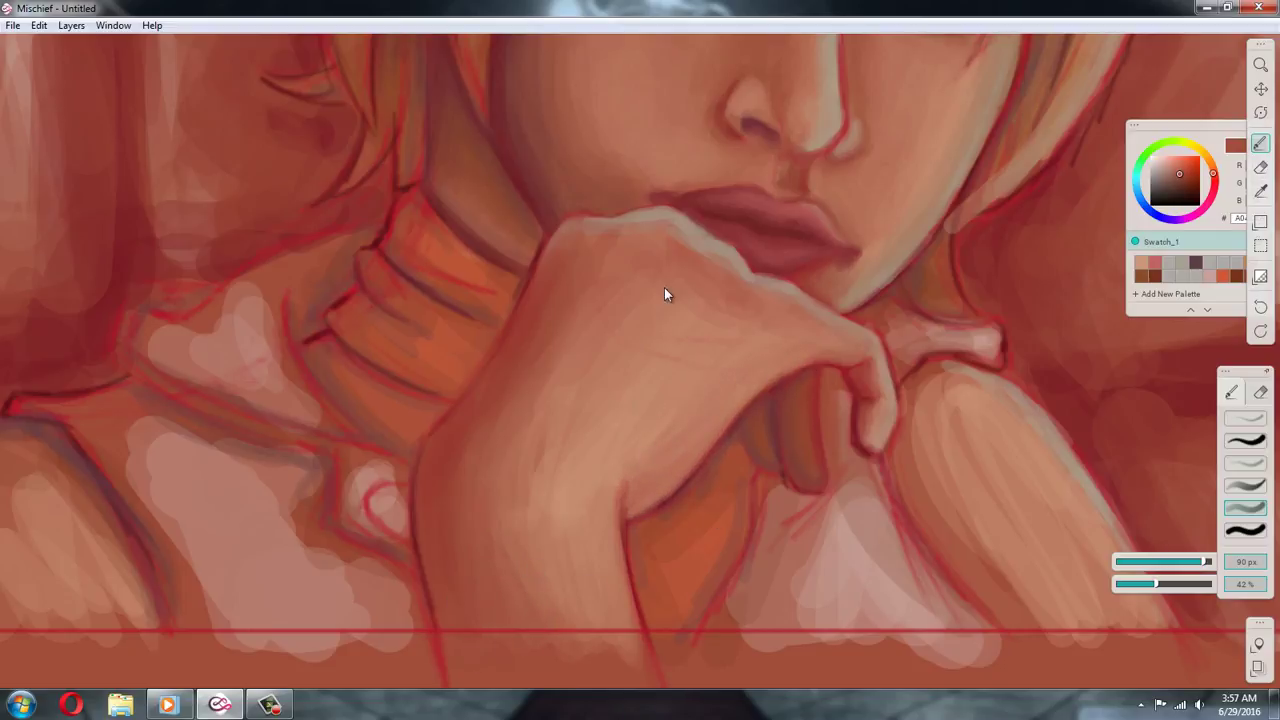
Paint a greyish tan highlight along the wrist's inner edge and blend it with sampled skin tones
alt+click(619, 487)
drag(620, 540, 616, 595)
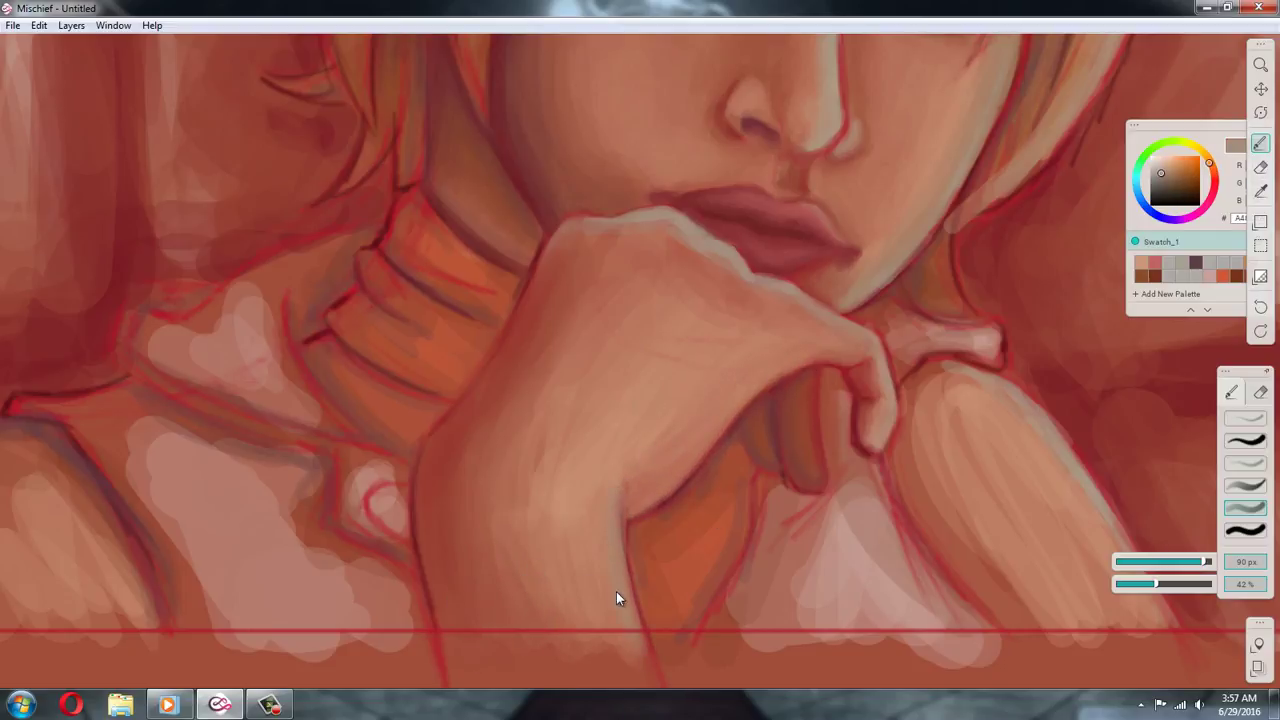
alt+click(661, 429)
alt+click(608, 558)
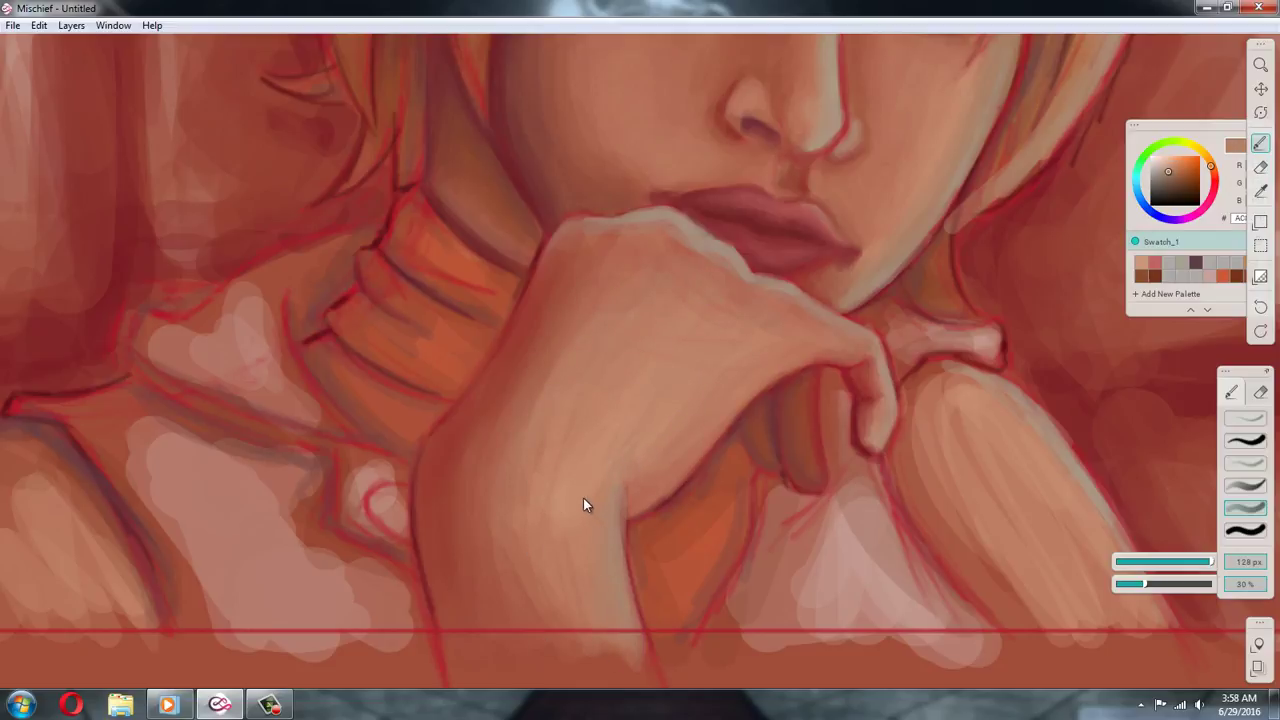
Reduce the brush to 50 px and deepen the shadow along the hand's outer side with sampled reddish browns
click(1189, 562)
click(1175, 584)
alt+click(573, 311)
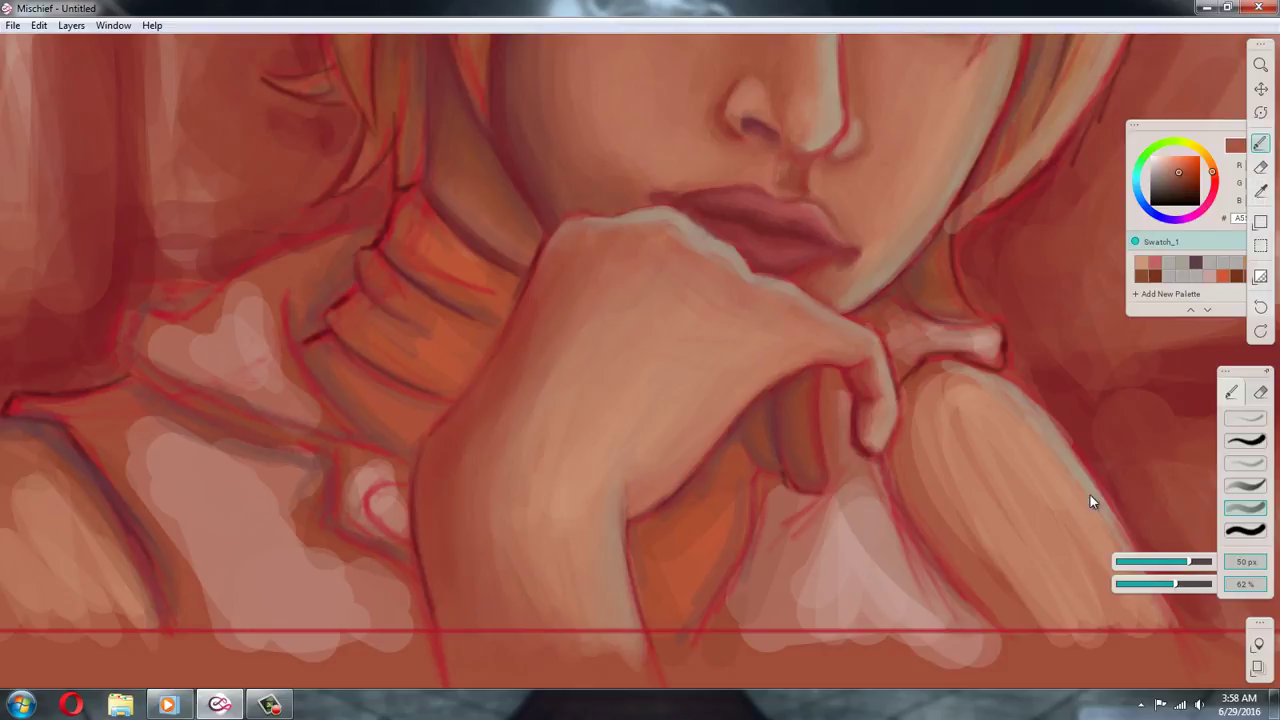
alt+click(506, 361)
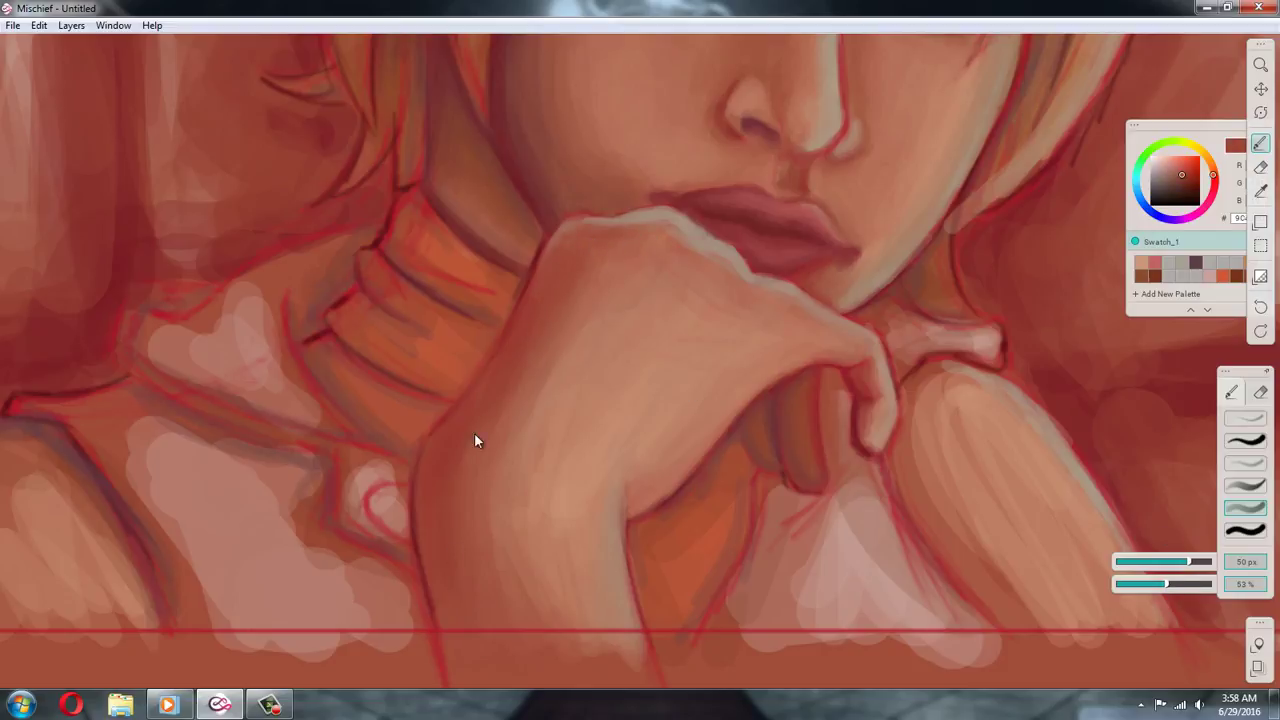
Shade the underside edge of the hand from the wrist crease toward the fingers with sampled dark reds and skin tones
drag(700, 450, 752, 390)
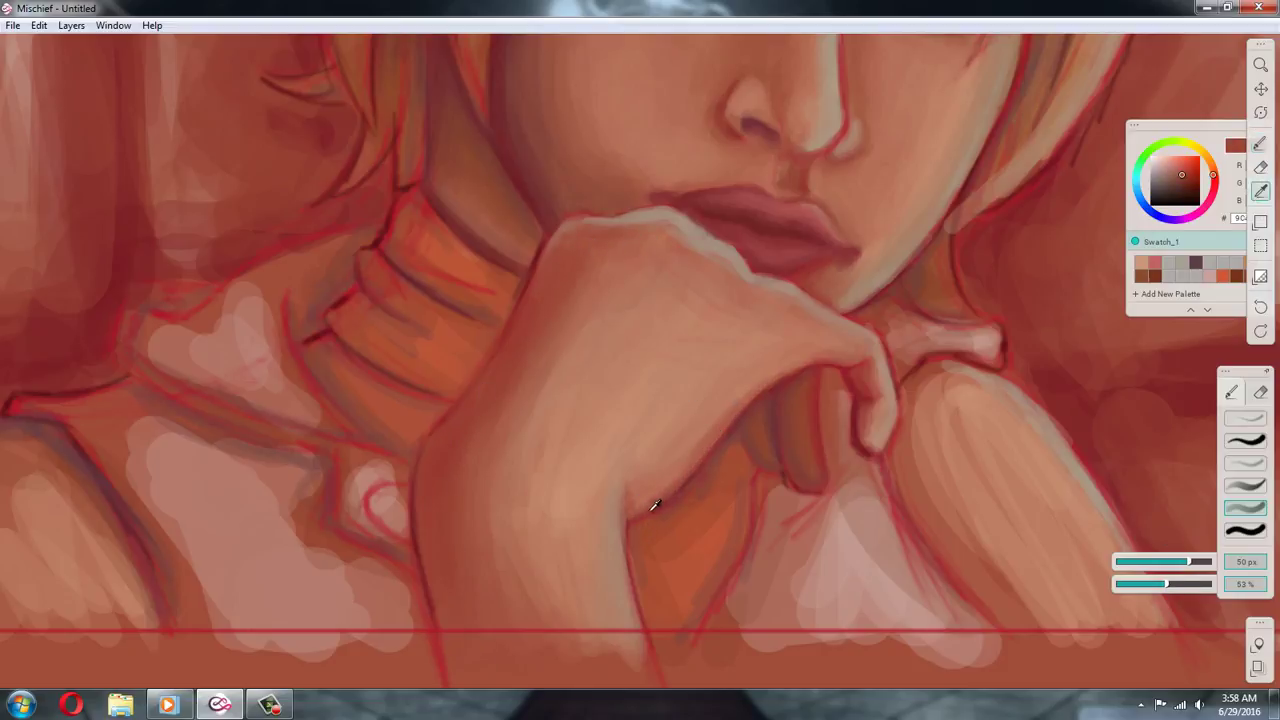
alt+click(652, 510)
drag(668, 483, 752, 396)
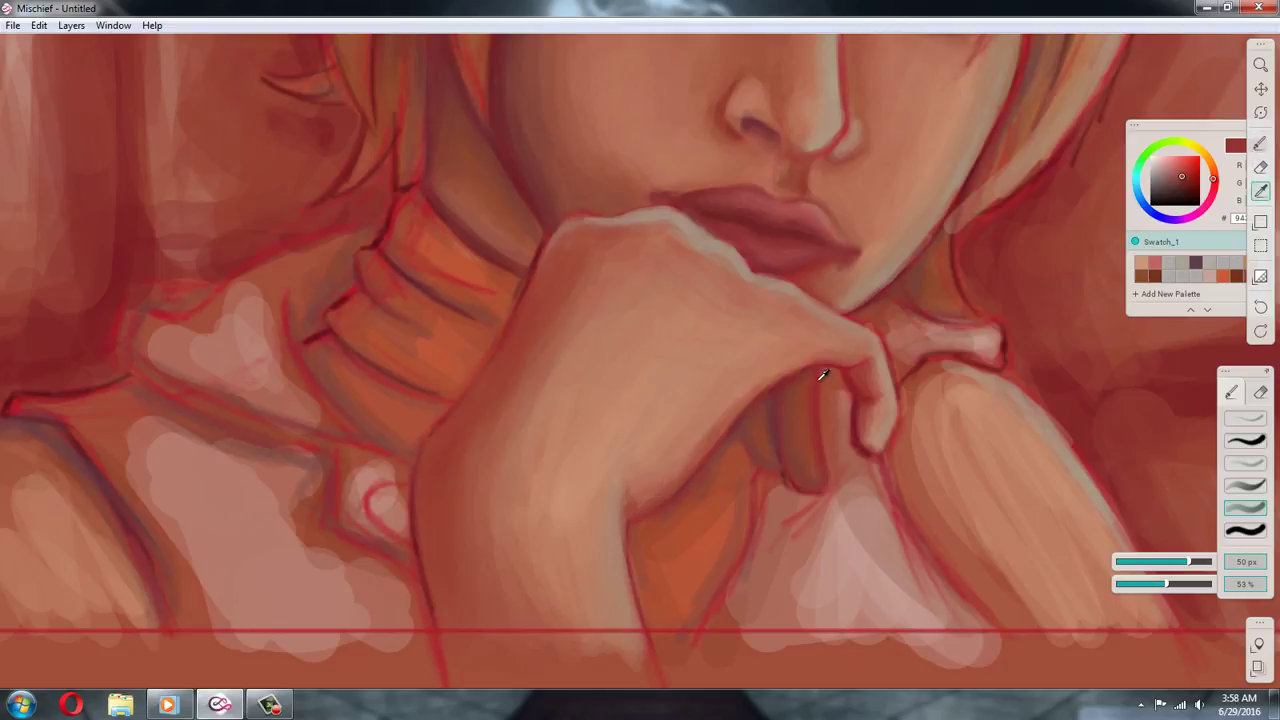
alt+click(706, 428)
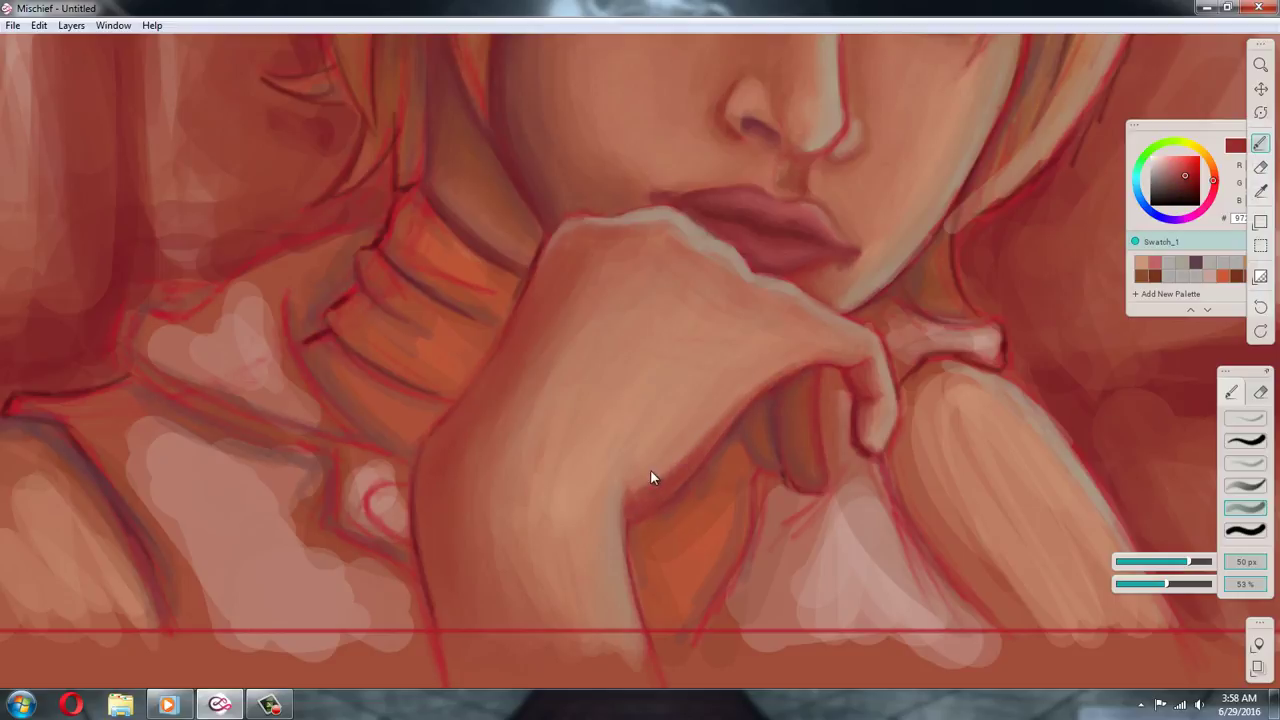
alt+click(637, 488)
alt+click(670, 455)
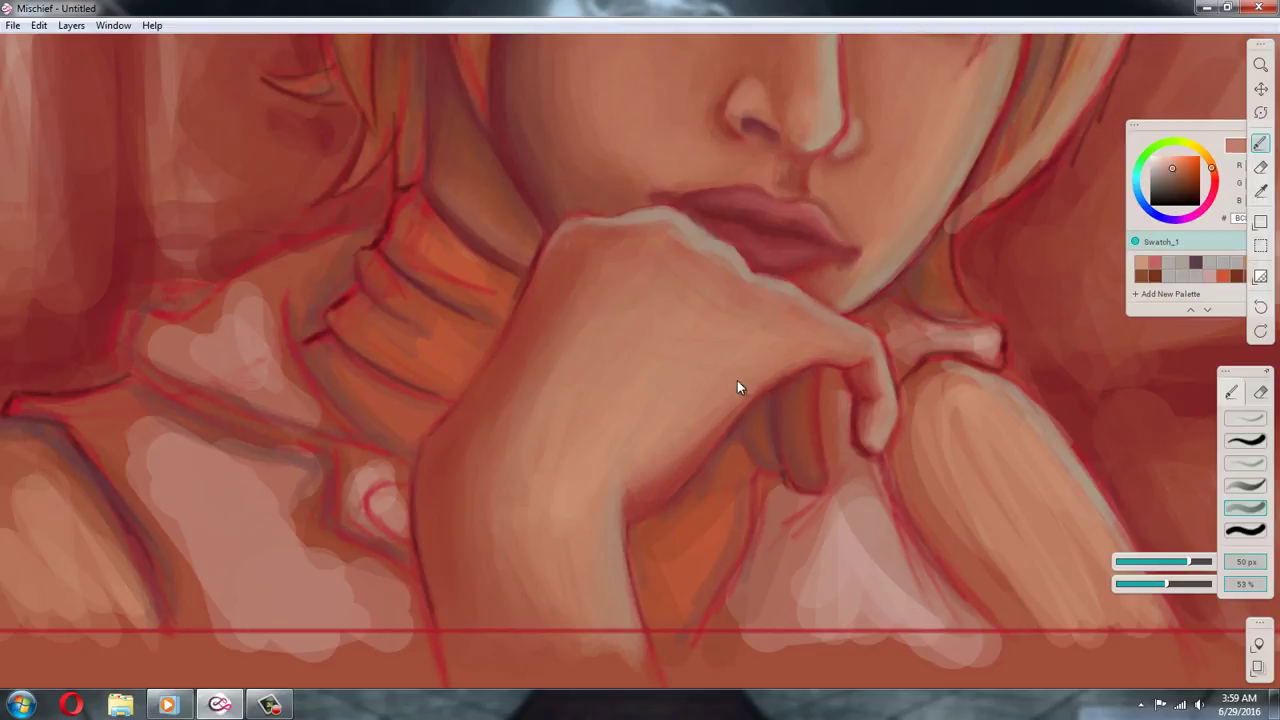
Blend the knuckle area along the upper edge of the hand with sampled skin tones
alt+click(730, 310)
alt+click(769, 296)
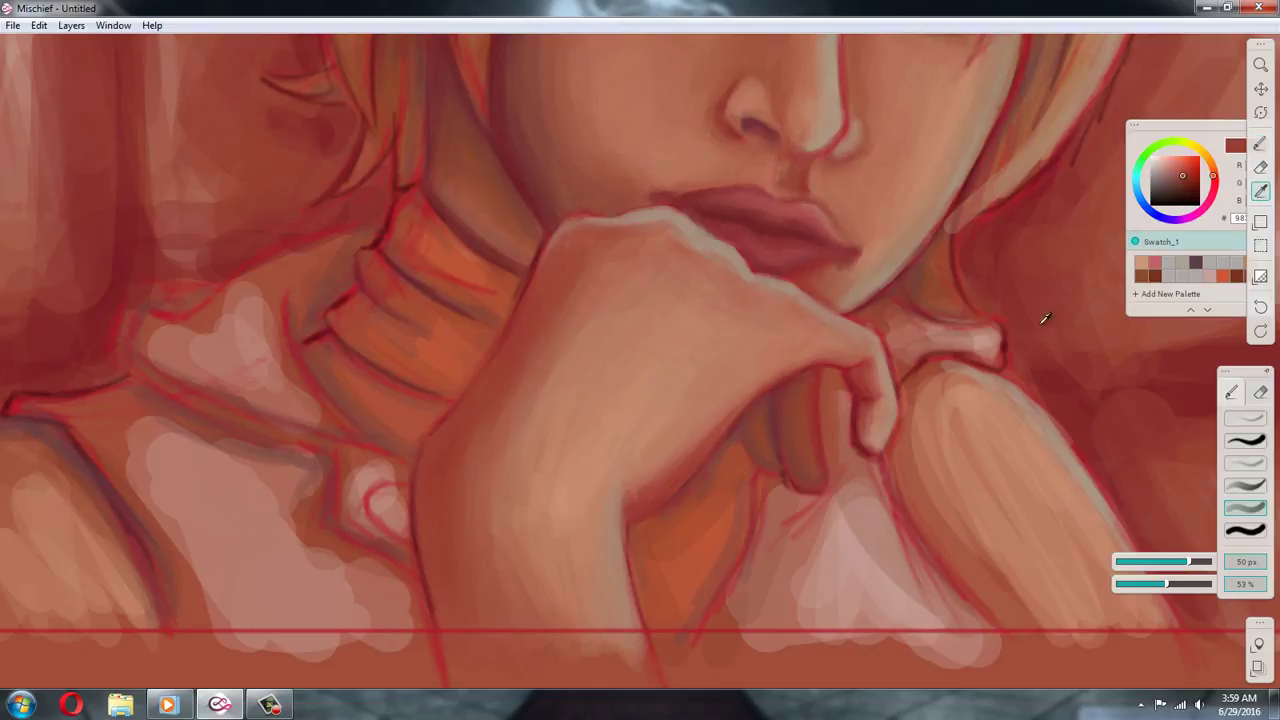
alt+click(745, 284)
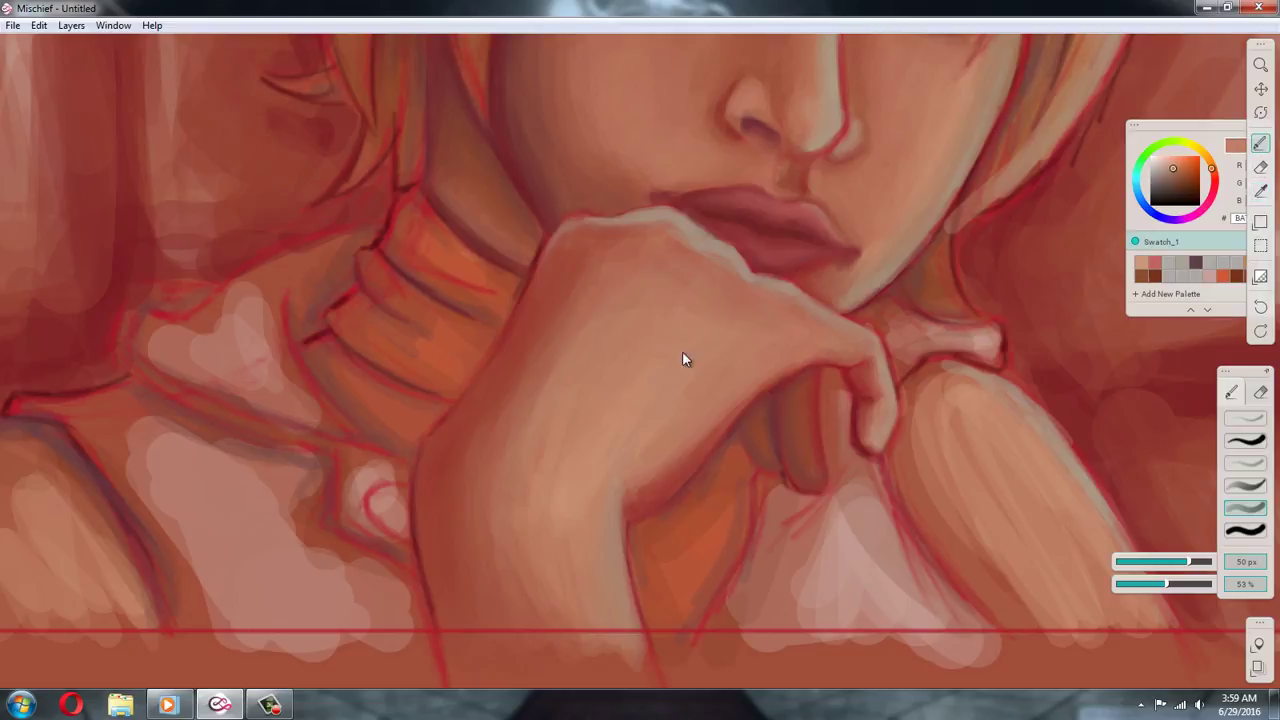
alt+click(716, 247)
alt+click(828, 292)
Refine the hand's upper and outer contour with sampled dark red tones using a 13 px brush
key(bracketleft)
key(bracketleft)
key(bracketleft)
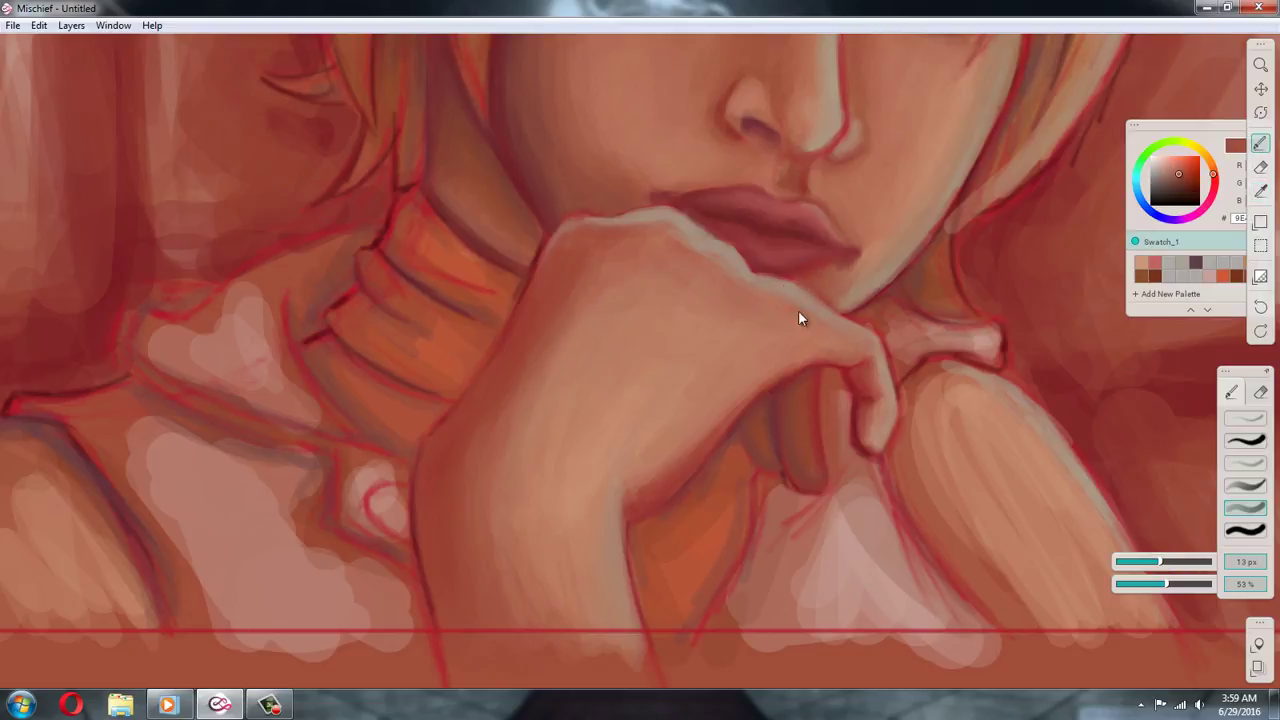
alt+click(800, 312)
alt+click(712, 209)
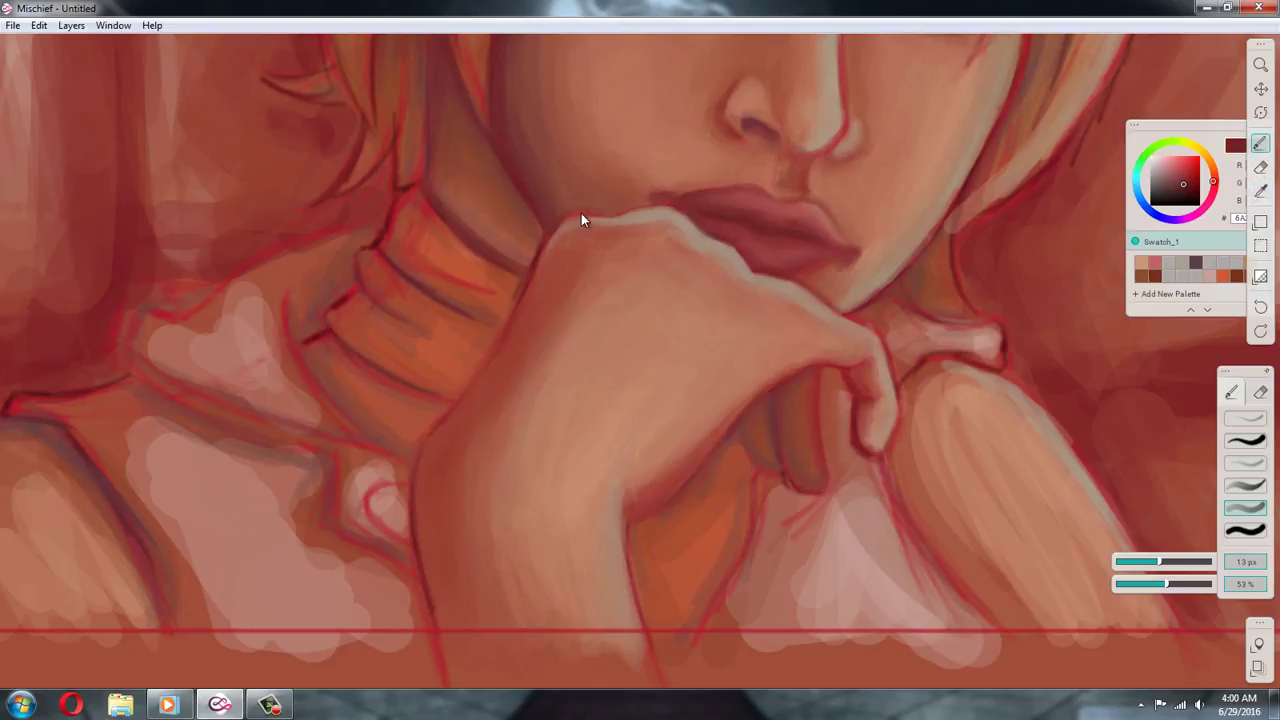
drag(490, 358, 460, 405)
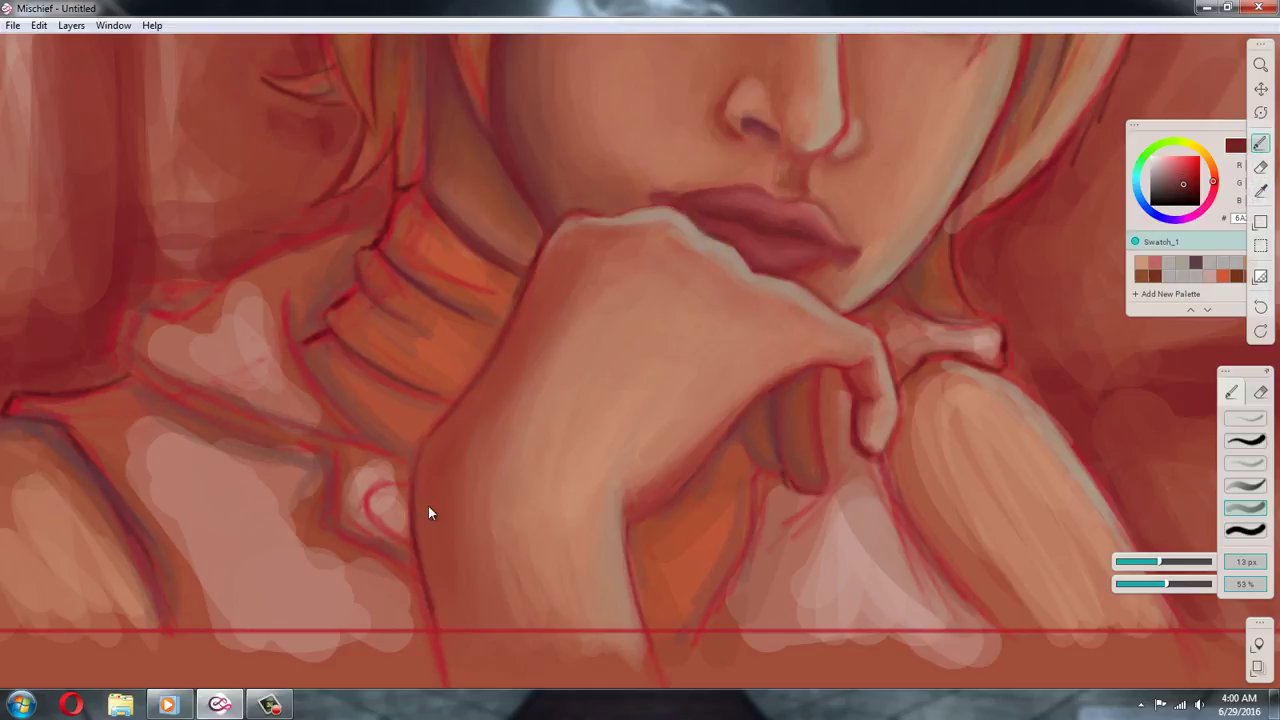
Soften the knuckle highlights with sampled greyish tan, using a 38 px brush at 13% opacity
alt+click(621, 207)
alt+click(793, 291)
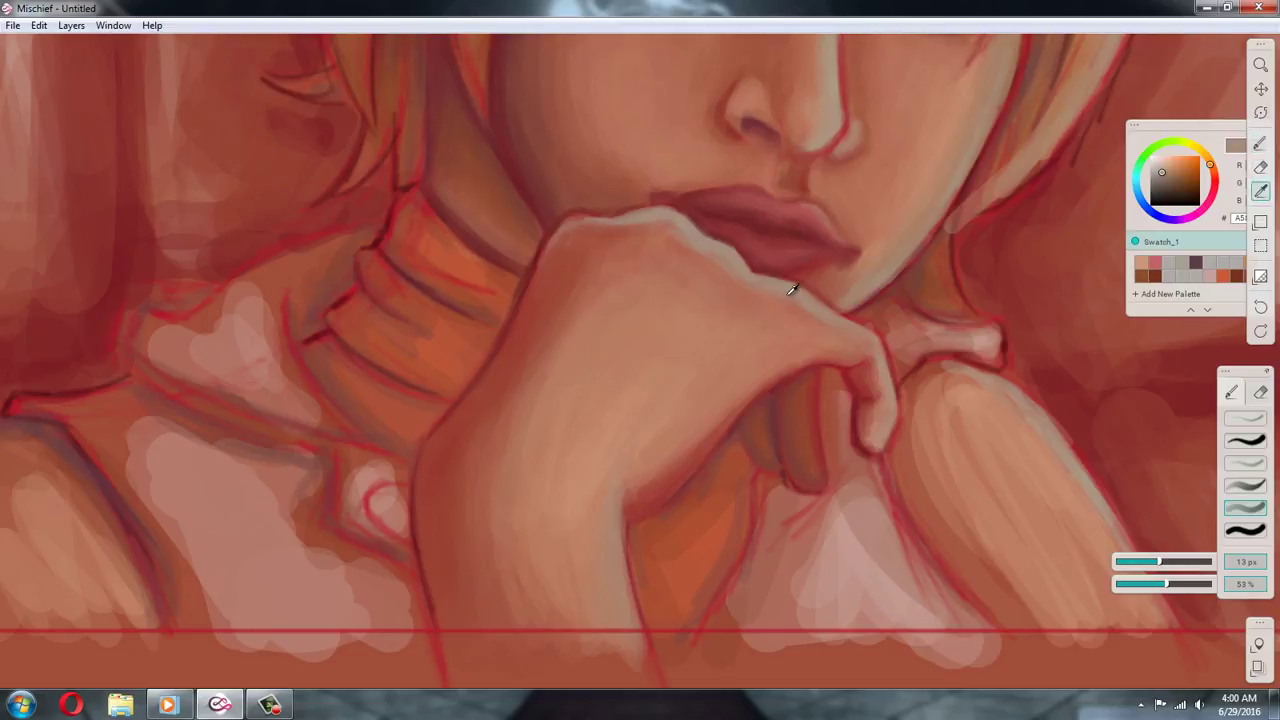
click(1128, 584)
click(1183, 561)
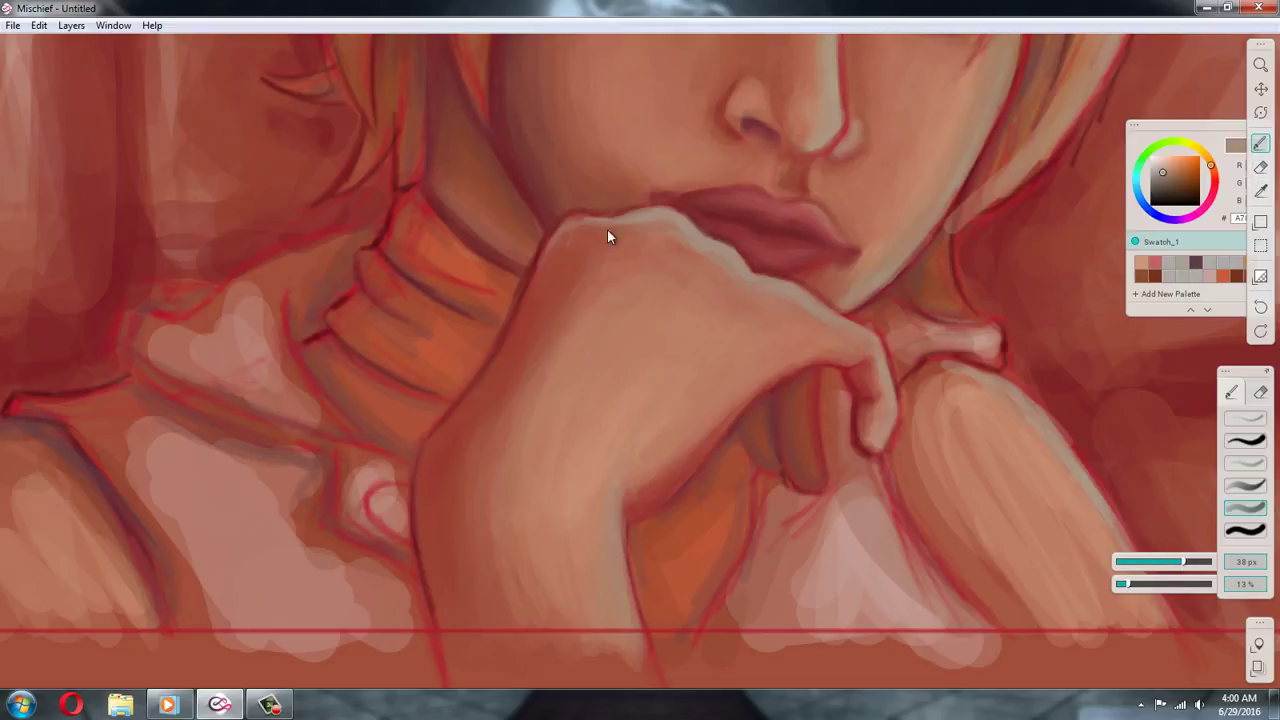
Define the lower lid of the fully visible eye with sampled dark red, using a 17 px brush at 48% opacity
key(space)
drag(666, 349, 543, 523)
drag(792, 136, 674, 408)
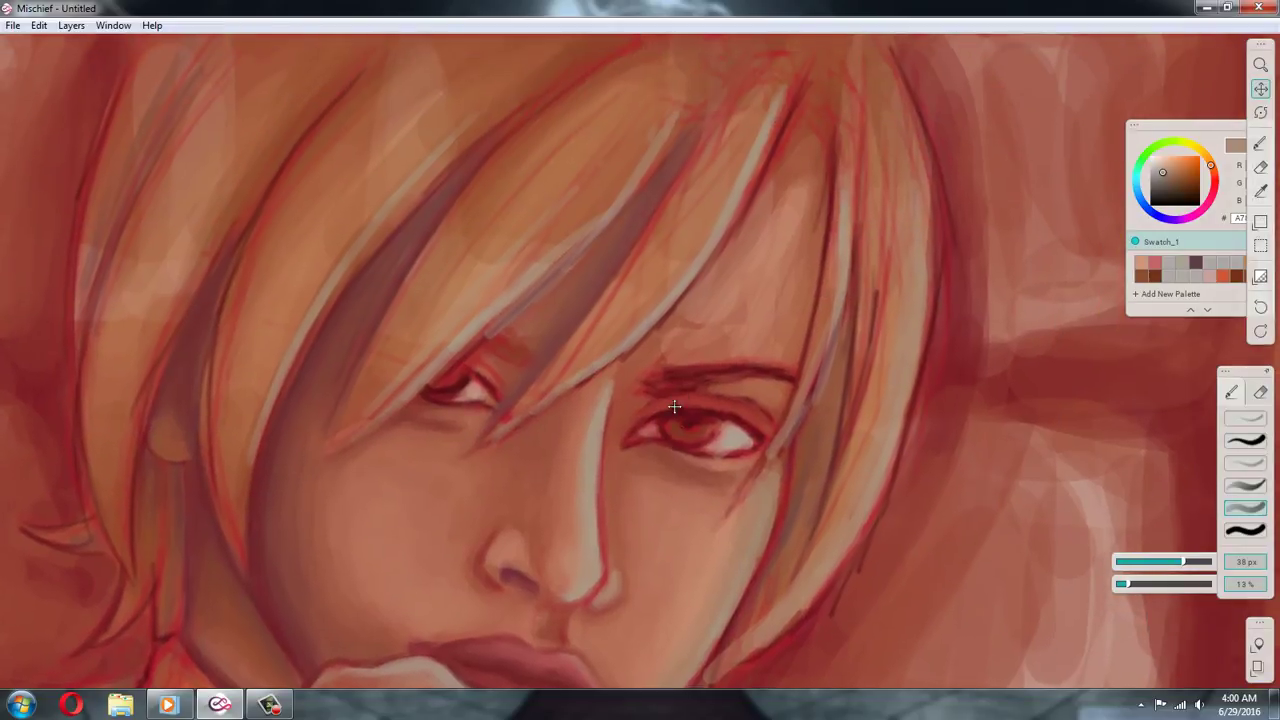
click(1164, 561)
click(1161, 584)
alt+click(707, 452)
alt+click(694, 456)
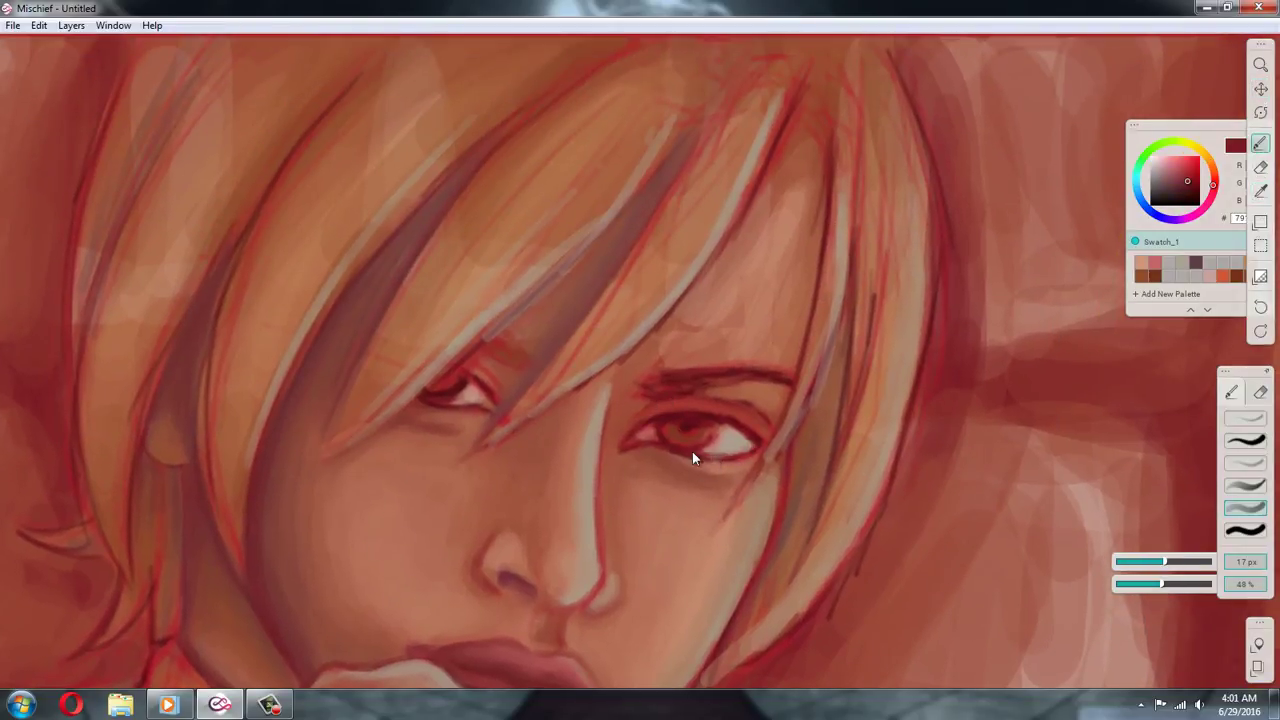
Repaint the eye white and iris of the fully visible eye with sampled pale grey and dark brownish red tones
alt+click(746, 433)
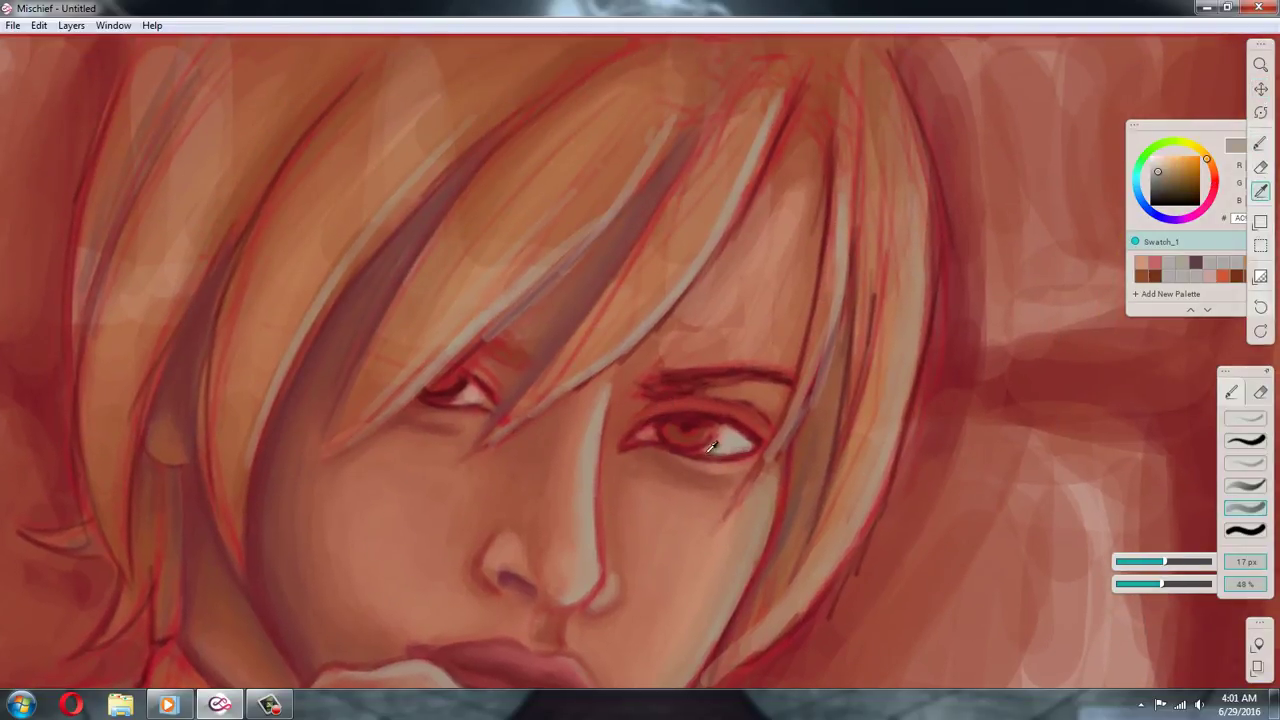
alt+click(711, 446)
alt+click(698, 449)
alt+click(682, 448)
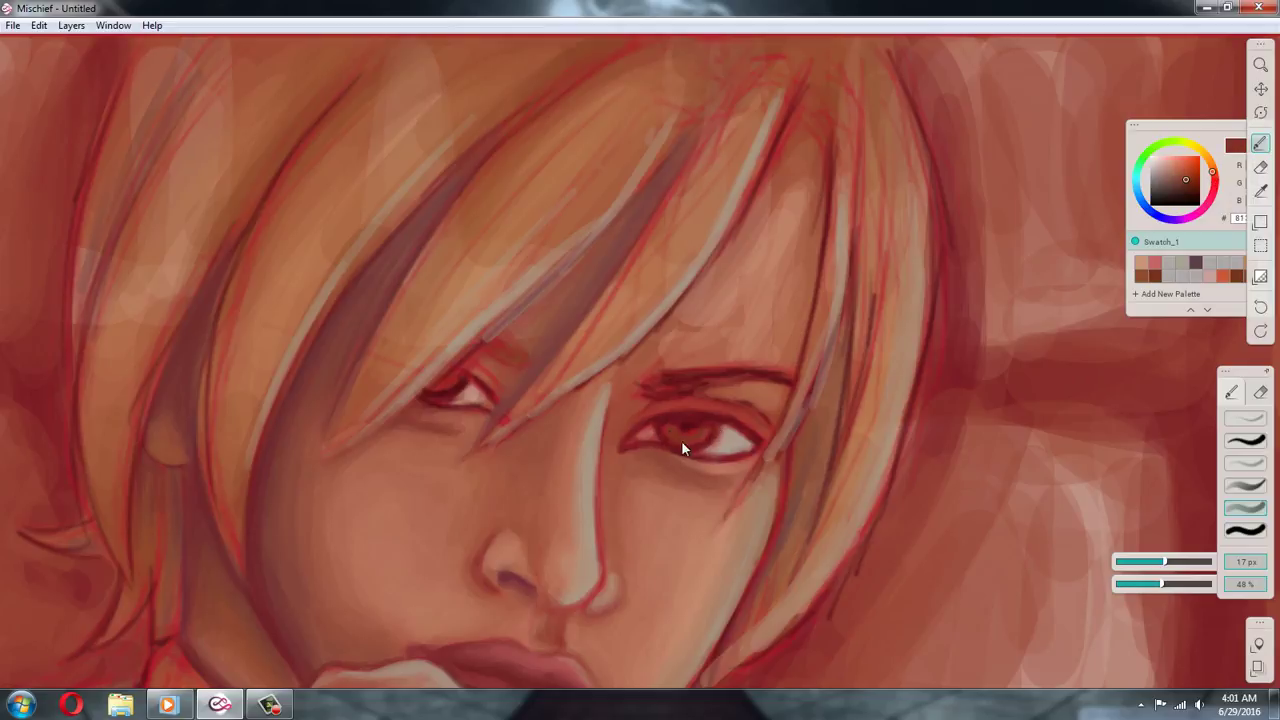
alt+click(684, 432)
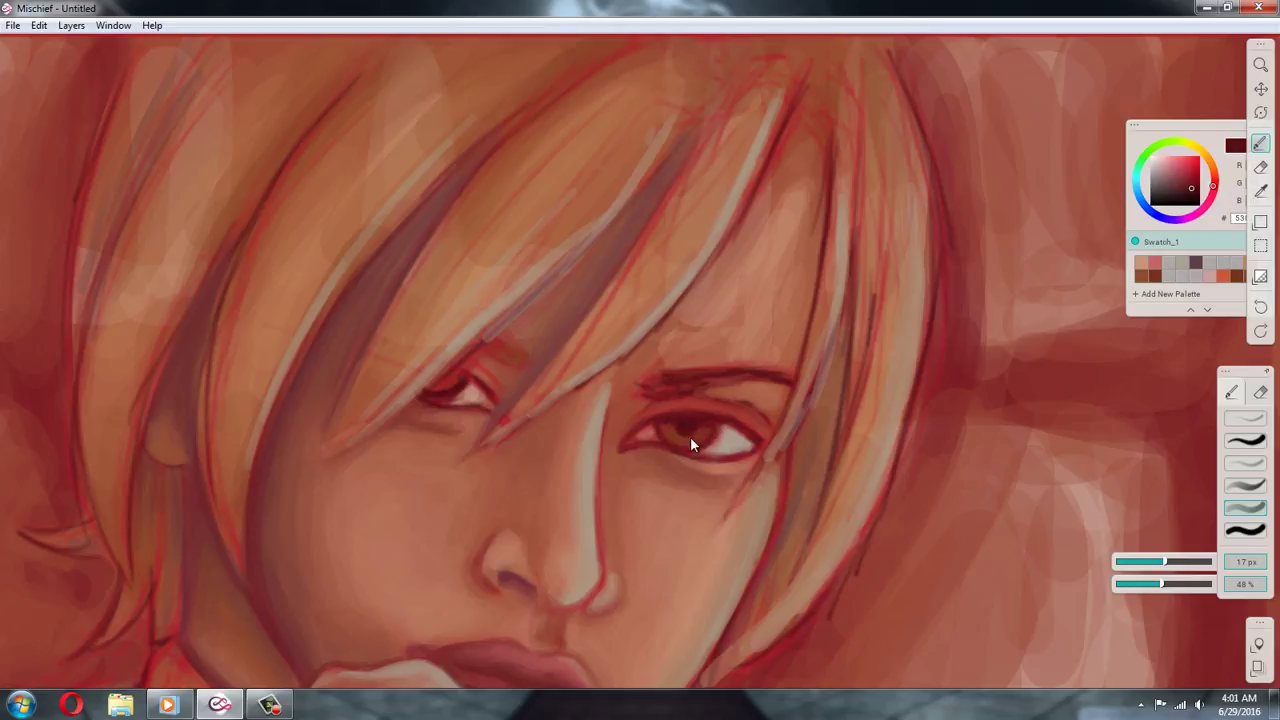
Add a pale grey highlight to the iris and darken the pupil and lower lash line with sampled dark reds
alt+click(712, 433)
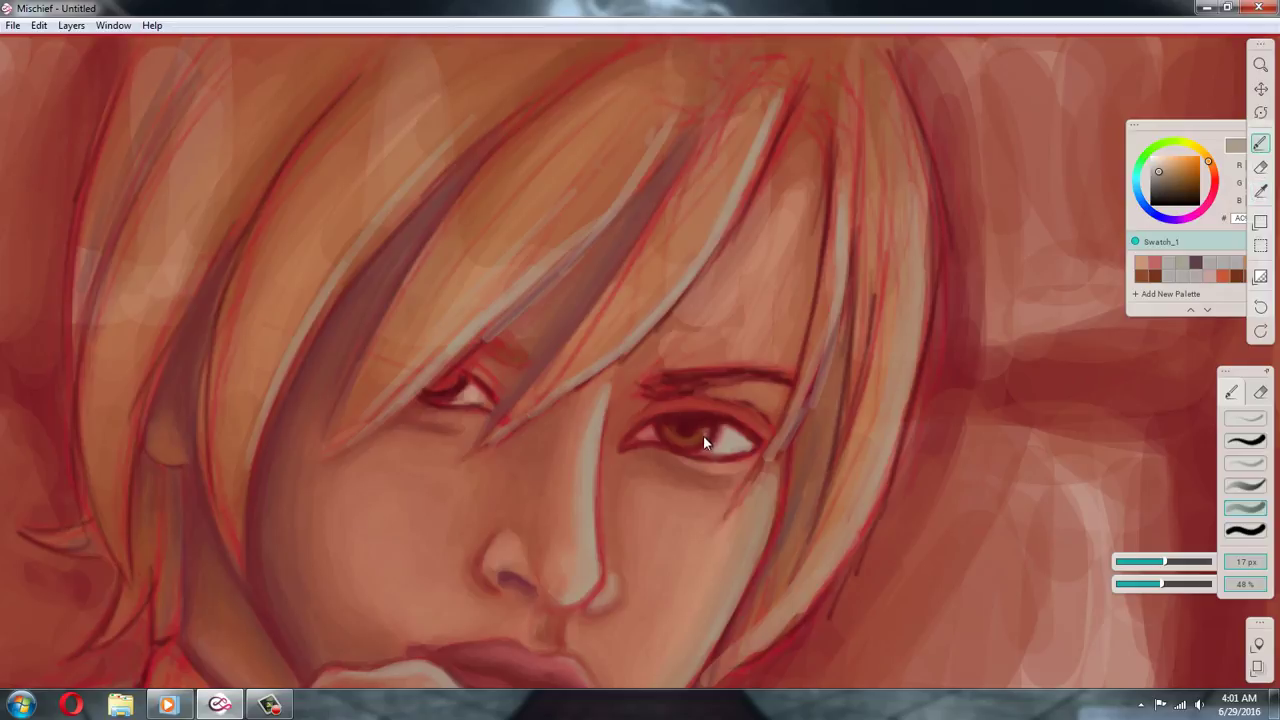
alt+click(739, 450)
alt+click(684, 446)
alt+click(689, 440)
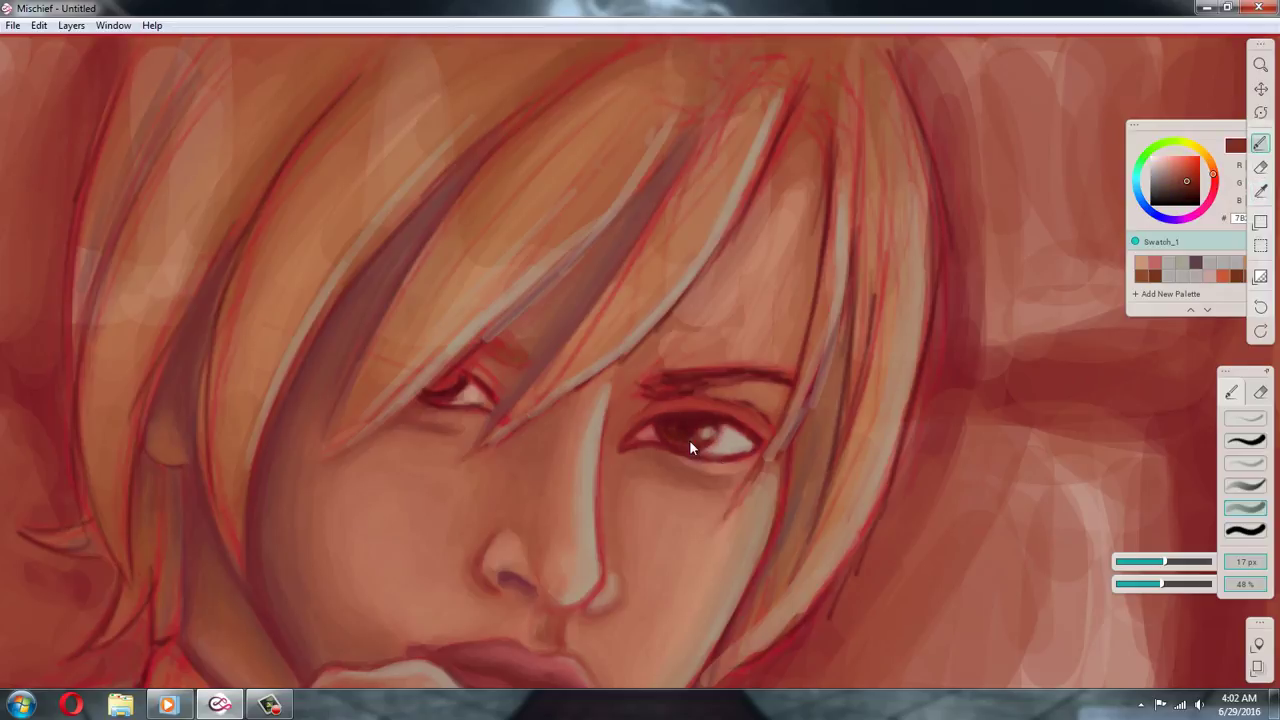
alt+click(675, 430)
drag(700, 456, 756, 446)
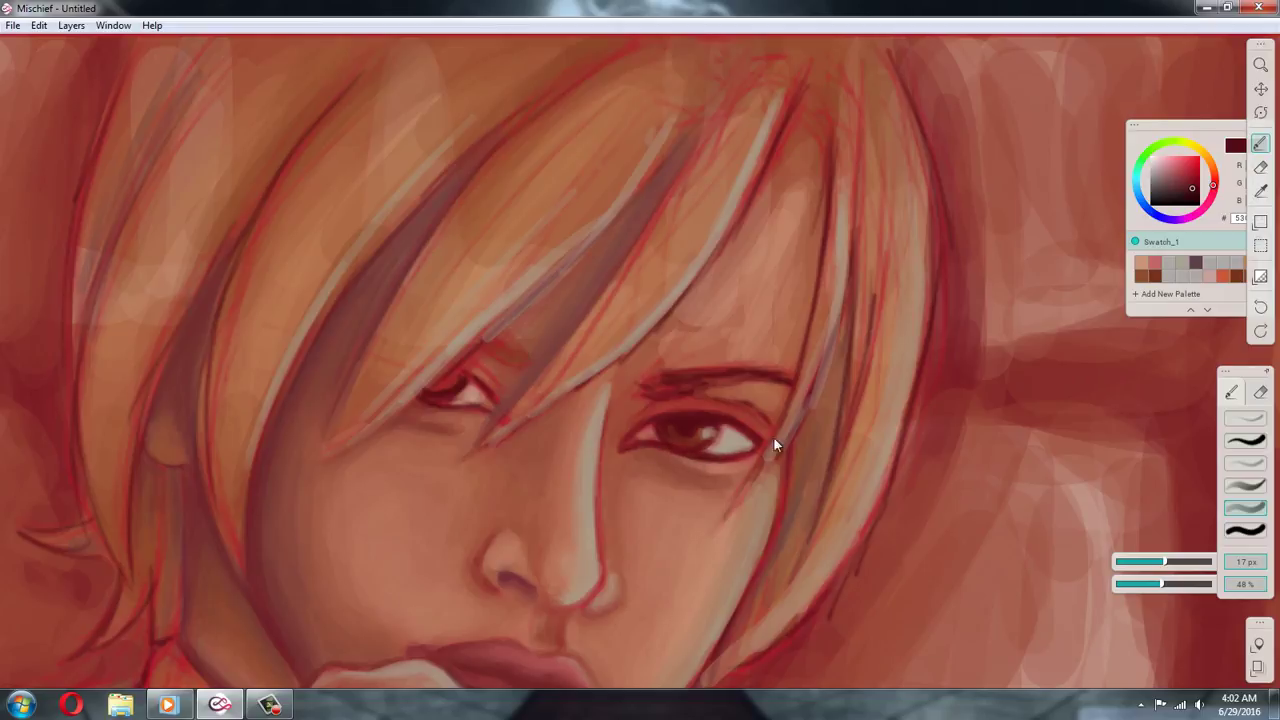
Reshape the eyebrow above the fully visible eye with sampled dark reds and surrounding skin tones, using a 17 px brush at 48% opacity
alt+click(642, 446)
alt+click(749, 412)
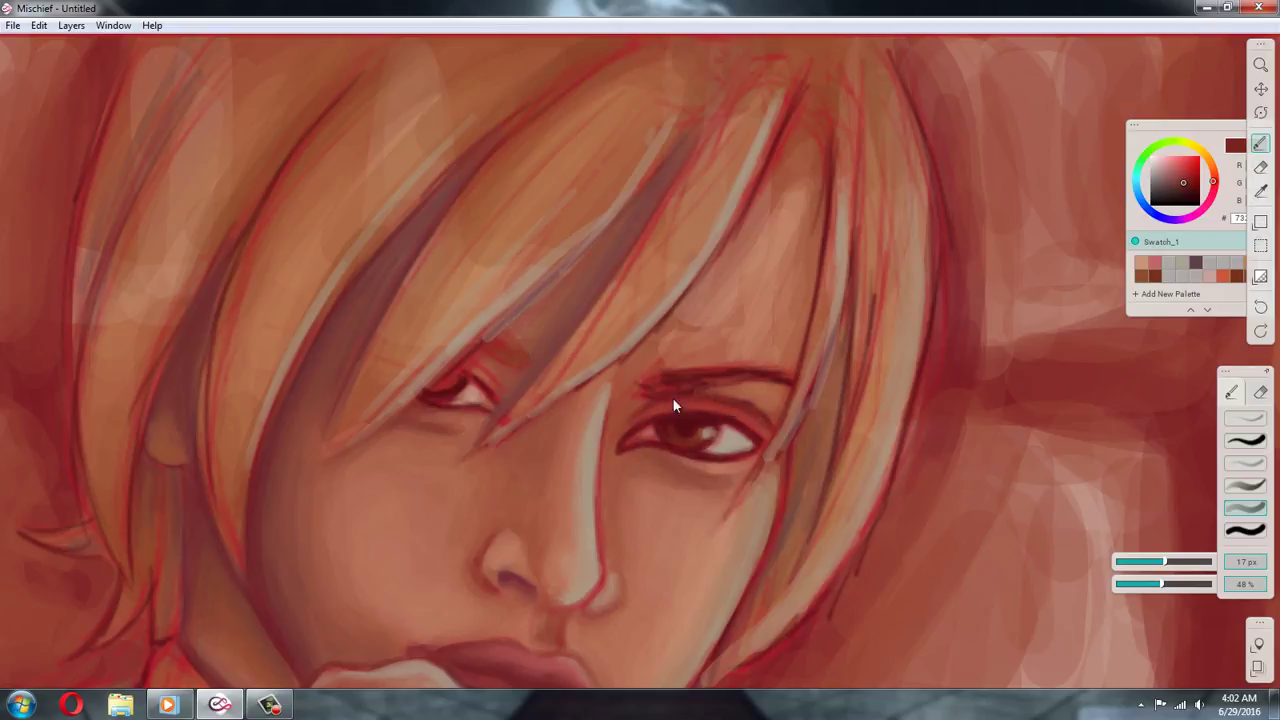
alt+click(757, 399)
drag(716, 388, 631, 378)
click(1260, 307)
alt+click(692, 386)
alt+click(741, 385)
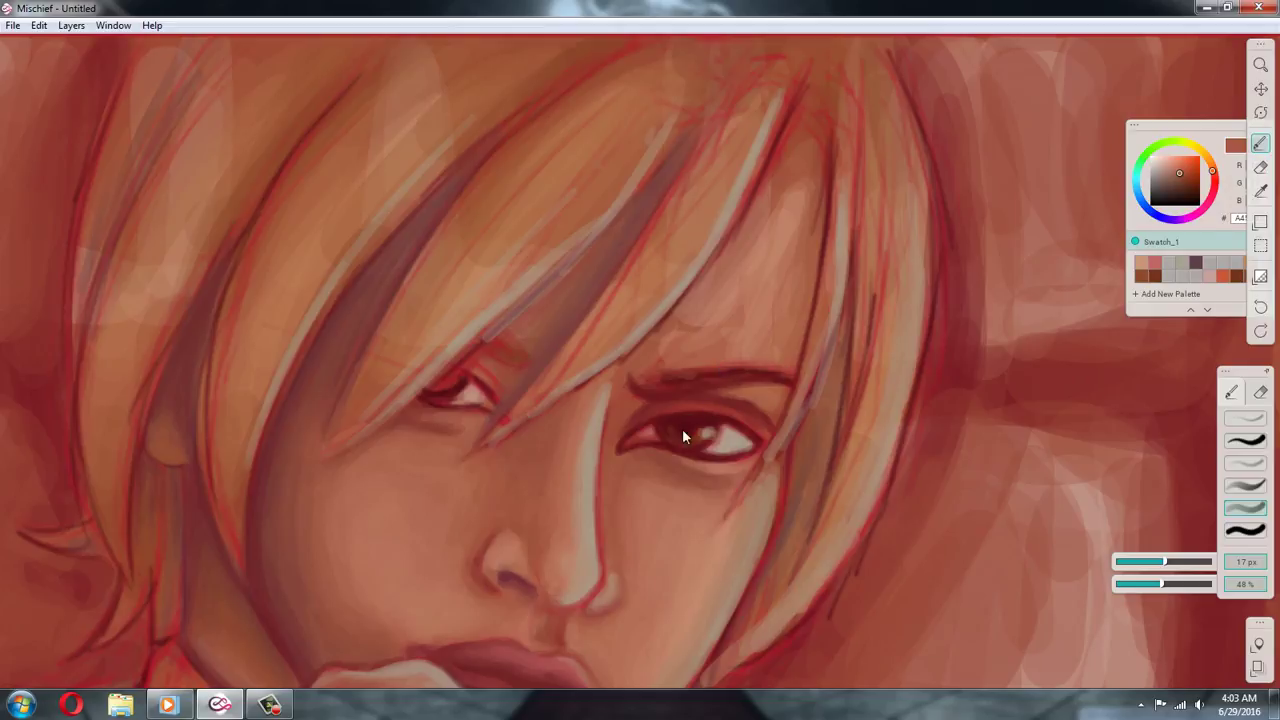
Refine the upper lid crease and inner corner of the fully visible eye with sampled reddish skin and dark red tones
alt+click(764, 422)
alt+click(568, 510)
alt+click(695, 410)
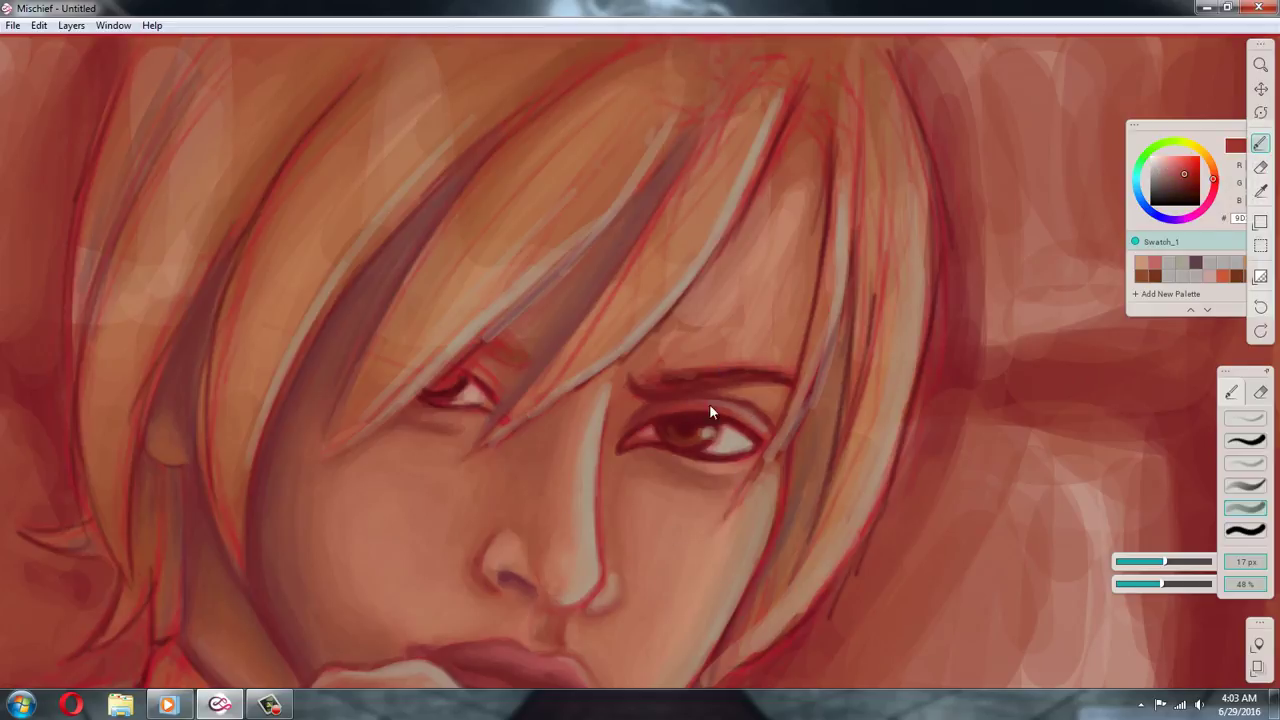
alt+click(591, 470)
alt+click(625, 415)
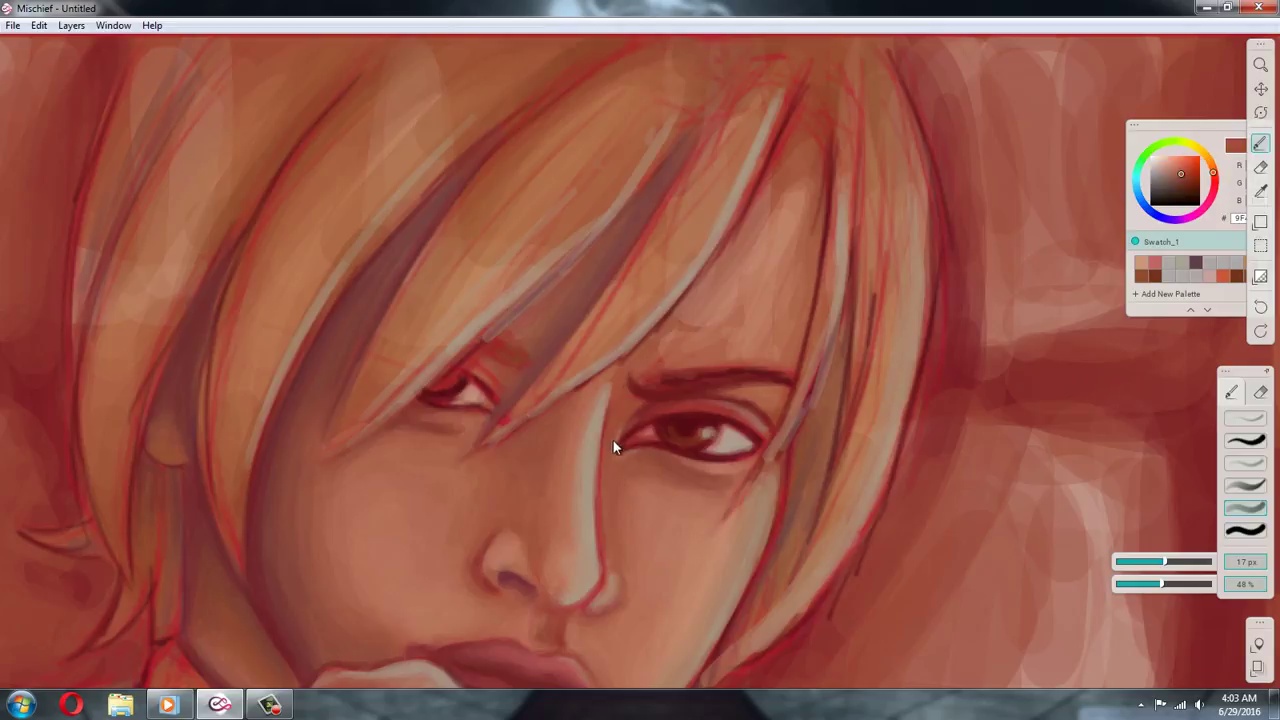
alt+click(730, 420)
alt+click(683, 472)
alt+click(654, 446)
alt+click(686, 453)
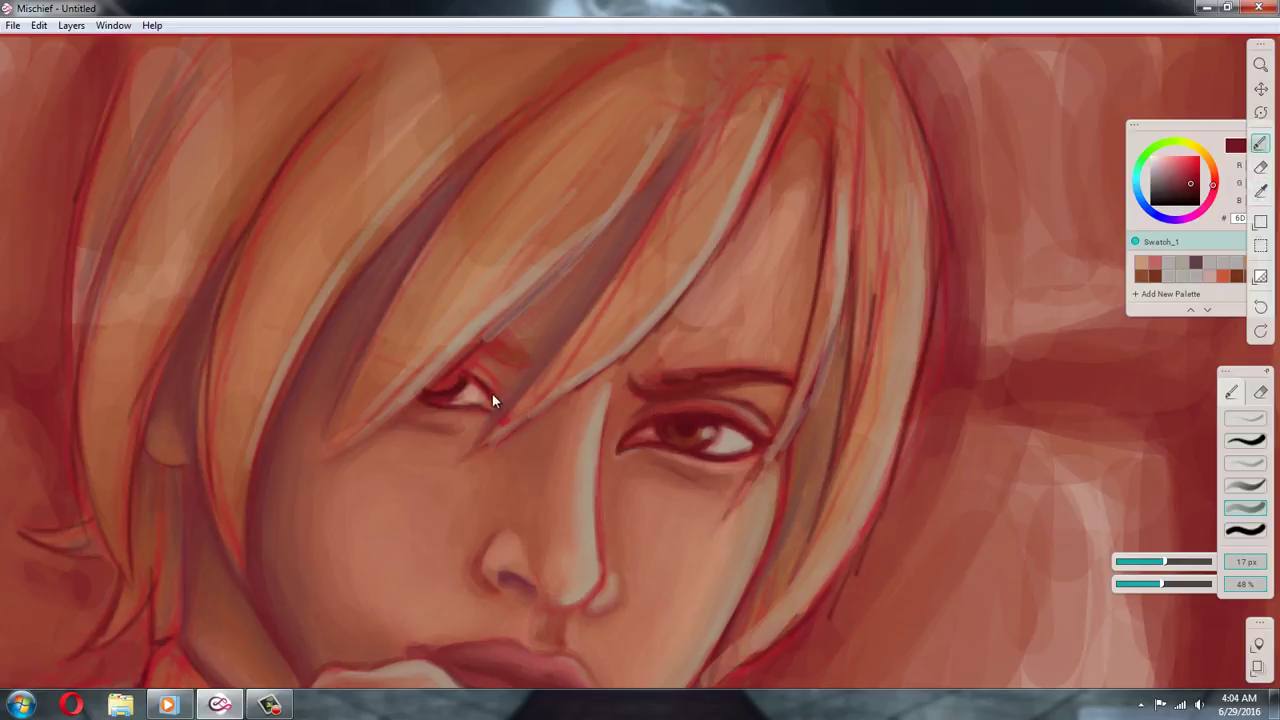
Define the lids, inner corner and iris of the partly hidden eye with sampled dark reds
alt+click(458, 400)
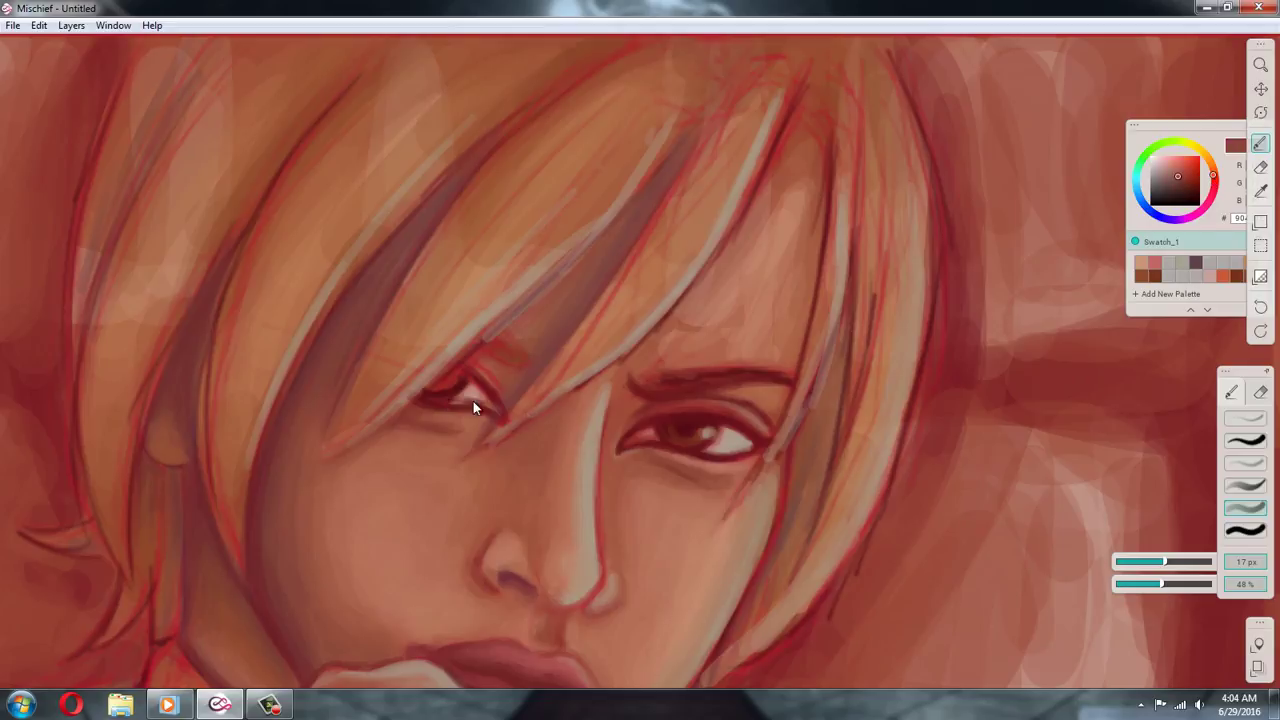
alt+click(467, 401)
alt+click(473, 399)
alt+click(446, 402)
alt+click(476, 386)
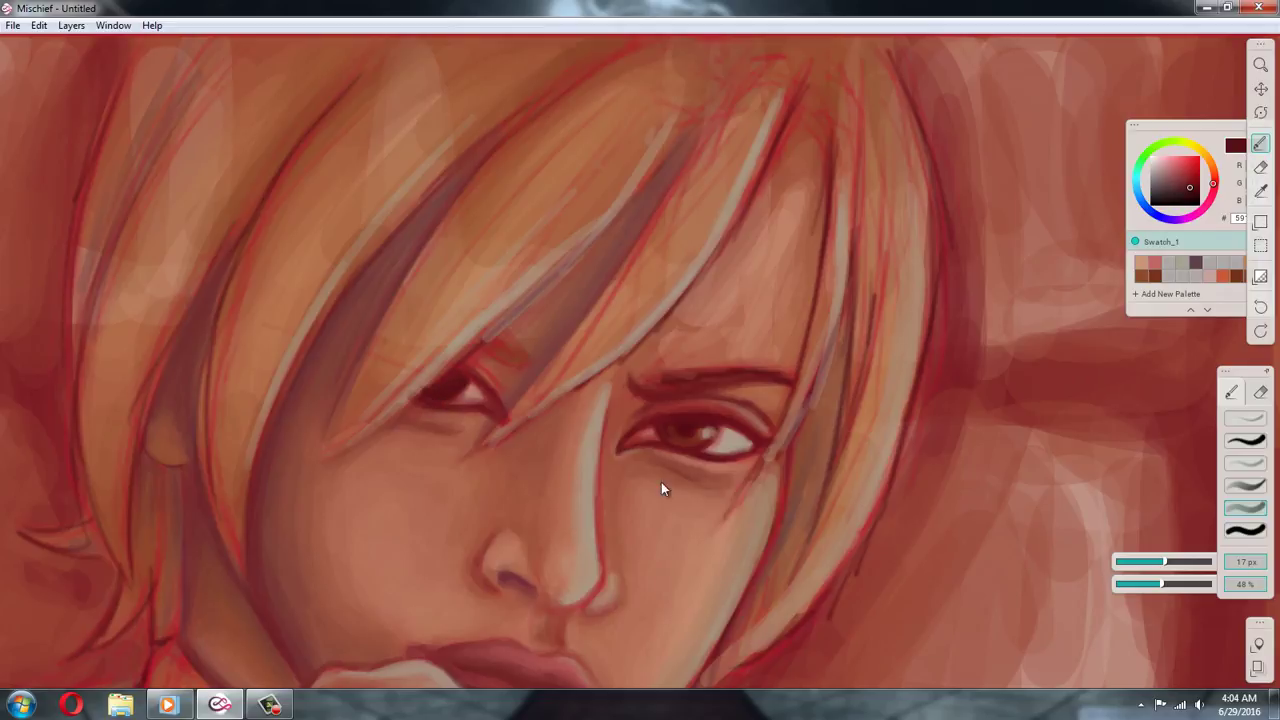
Add pale grey highlights to the partly hidden eye and clean up its upper lid and inner corner with sampled reds
alt+click(427, 392)
alt+click(438, 393)
alt+click(469, 390)
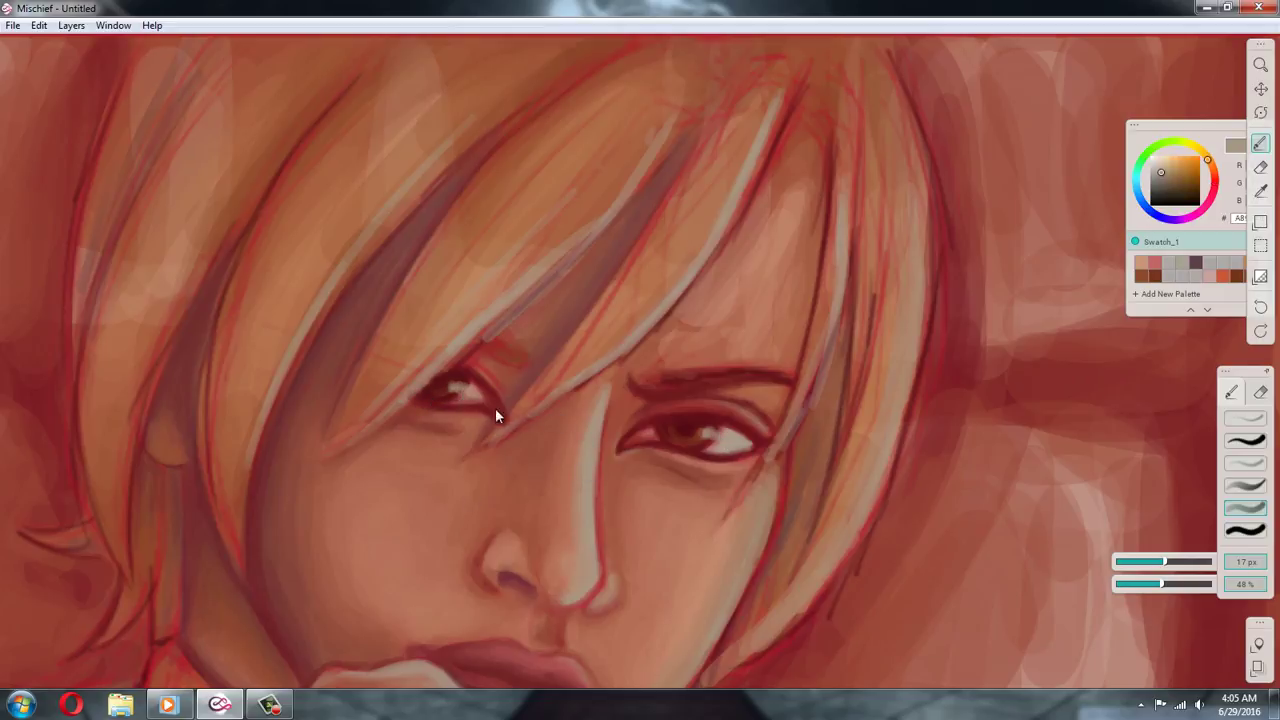
alt+click(495, 410)
alt+click(465, 370)
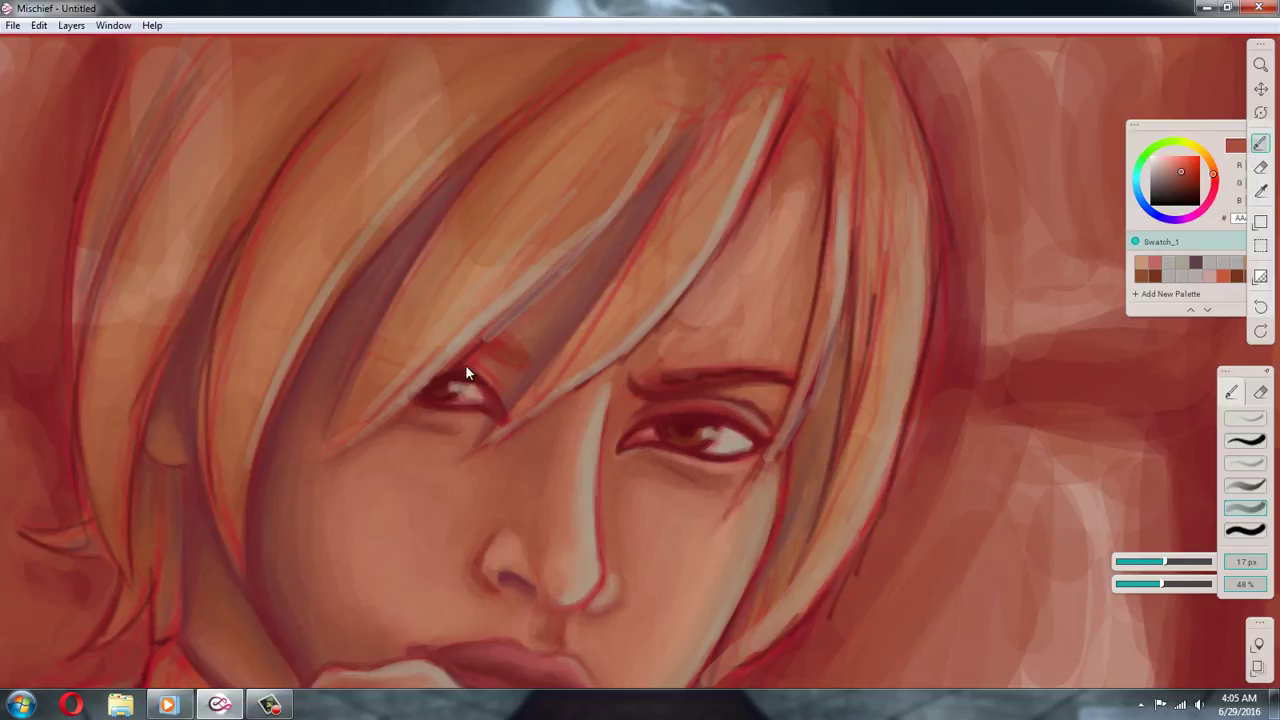
alt+click(494, 396)
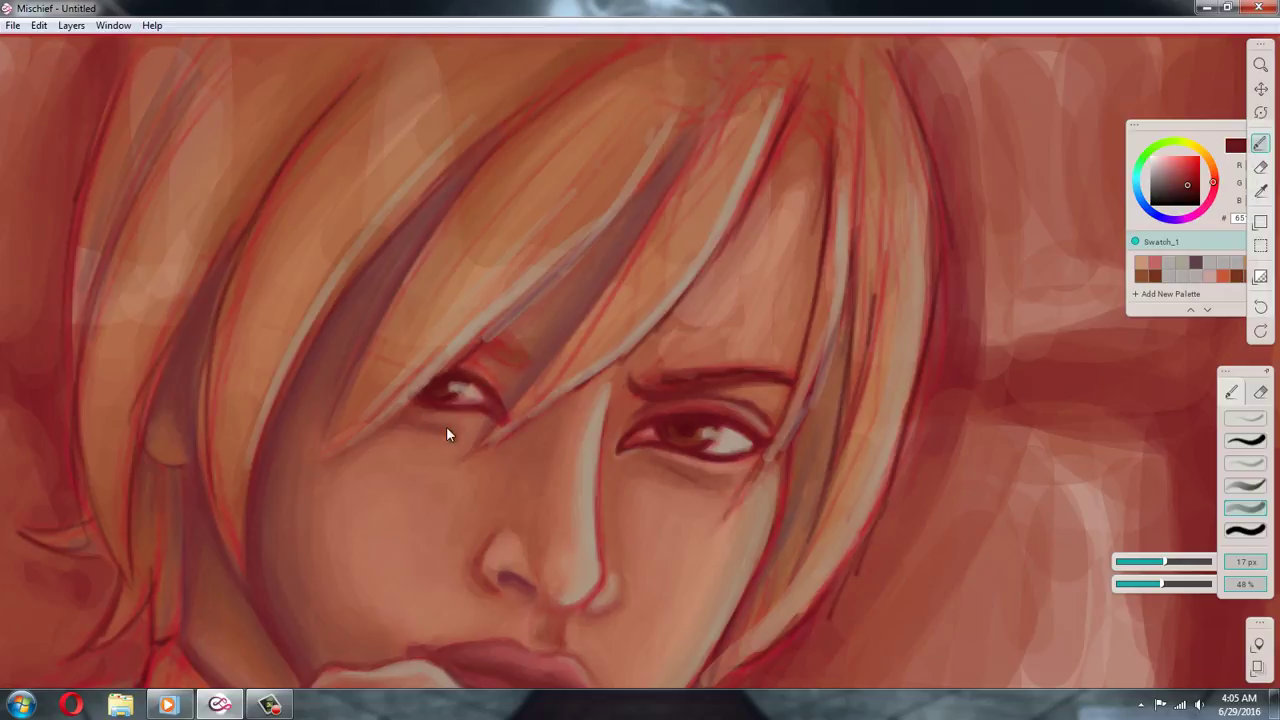
Repaint the eyebrow of the partly hidden eye with sampled reddish brown and dark red tones
alt+click(504, 397)
alt+click(517, 392)
alt+click(526, 341)
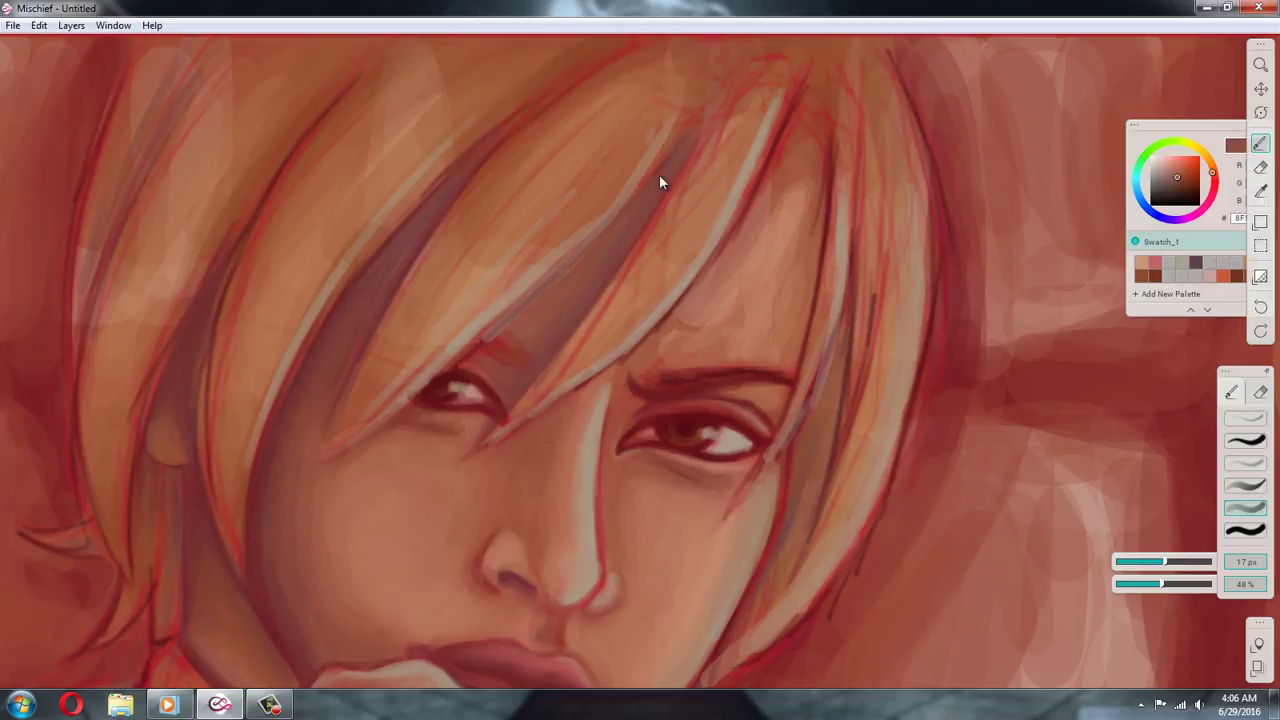
alt+click(512, 368)
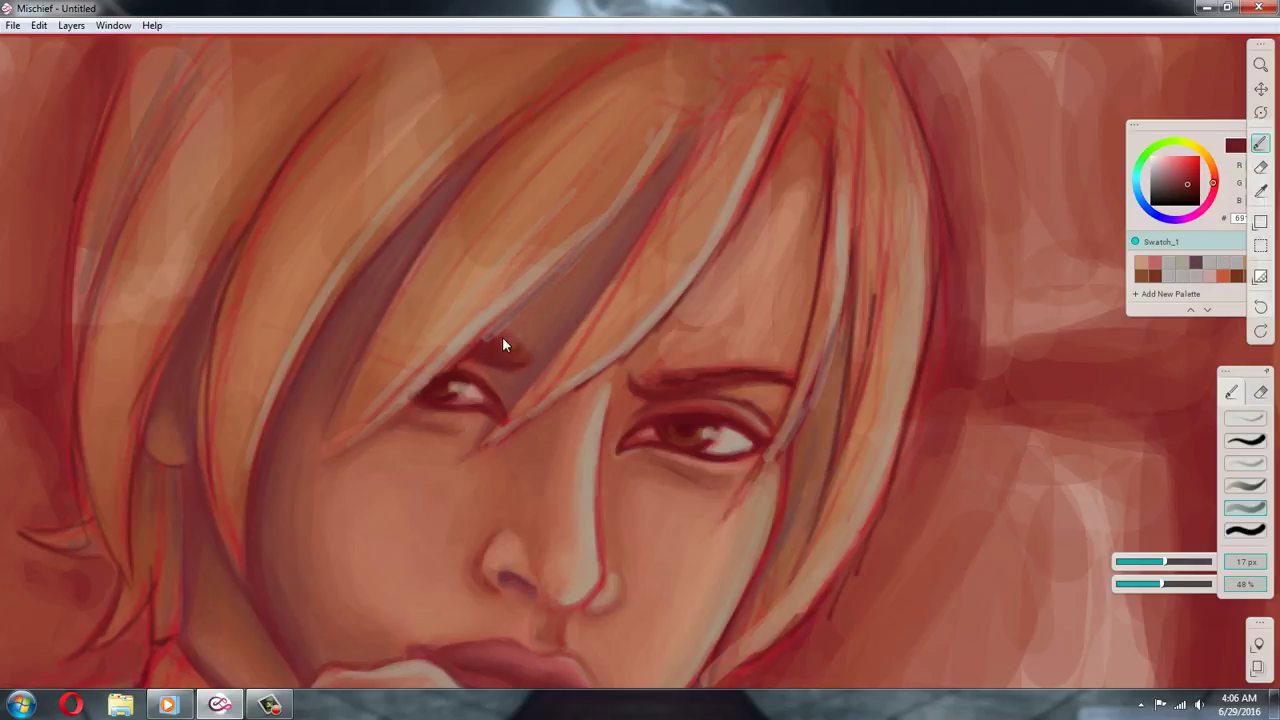
Paint fine hairs along both eyebrows with sampled dark red and skin tones, using a 5 px brush at 48% opacity
alt+click(662, 393)
click(1136, 561)
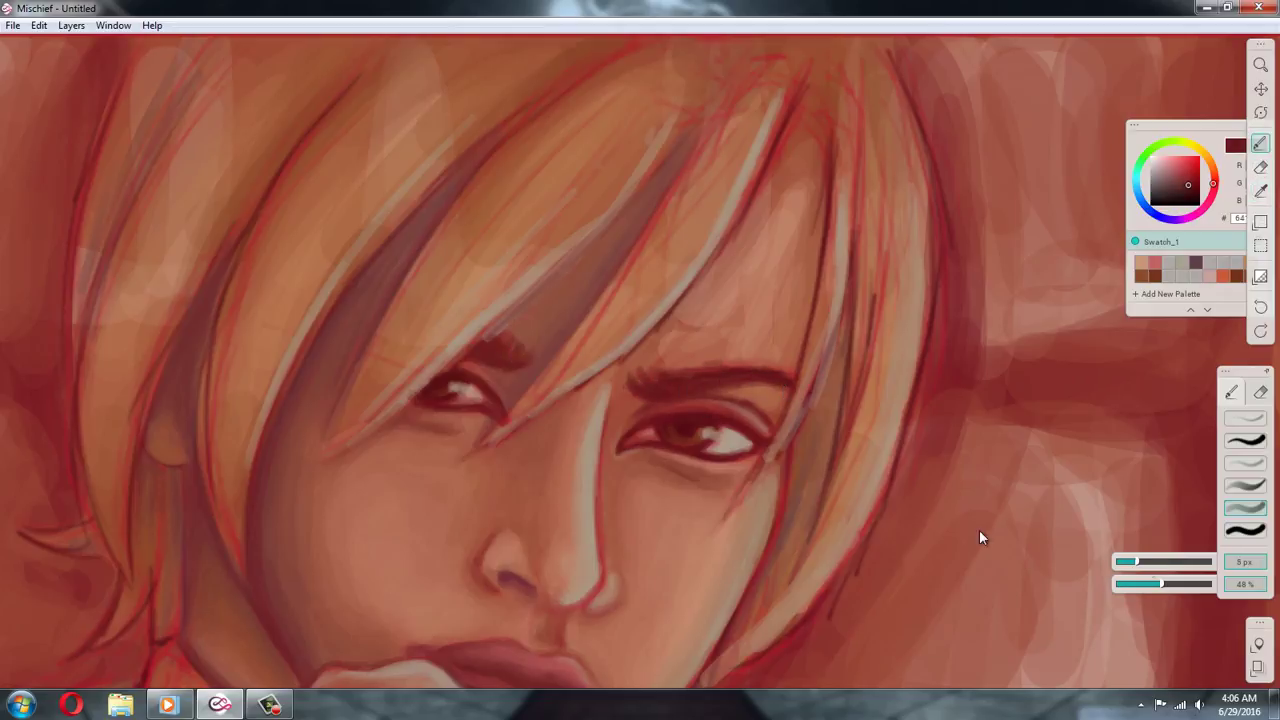
alt+click(657, 380)
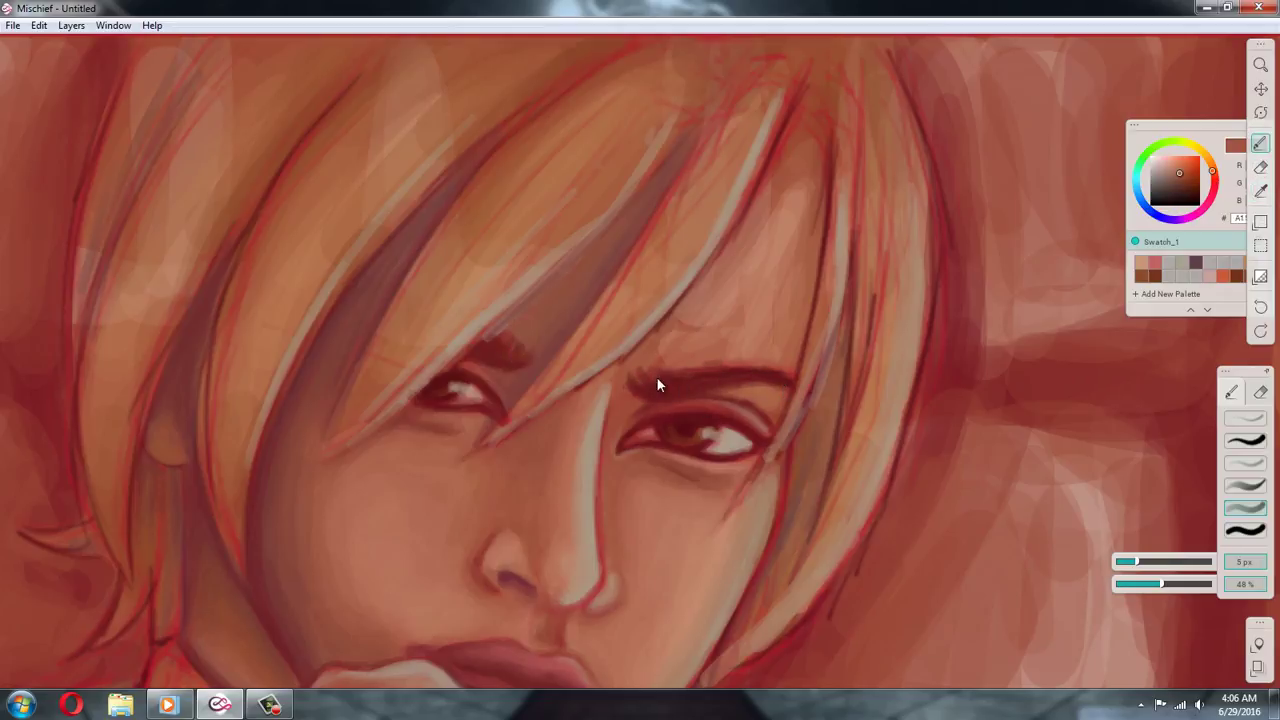
alt+click(466, 360)
alt+click(500, 350)
alt+click(666, 376)
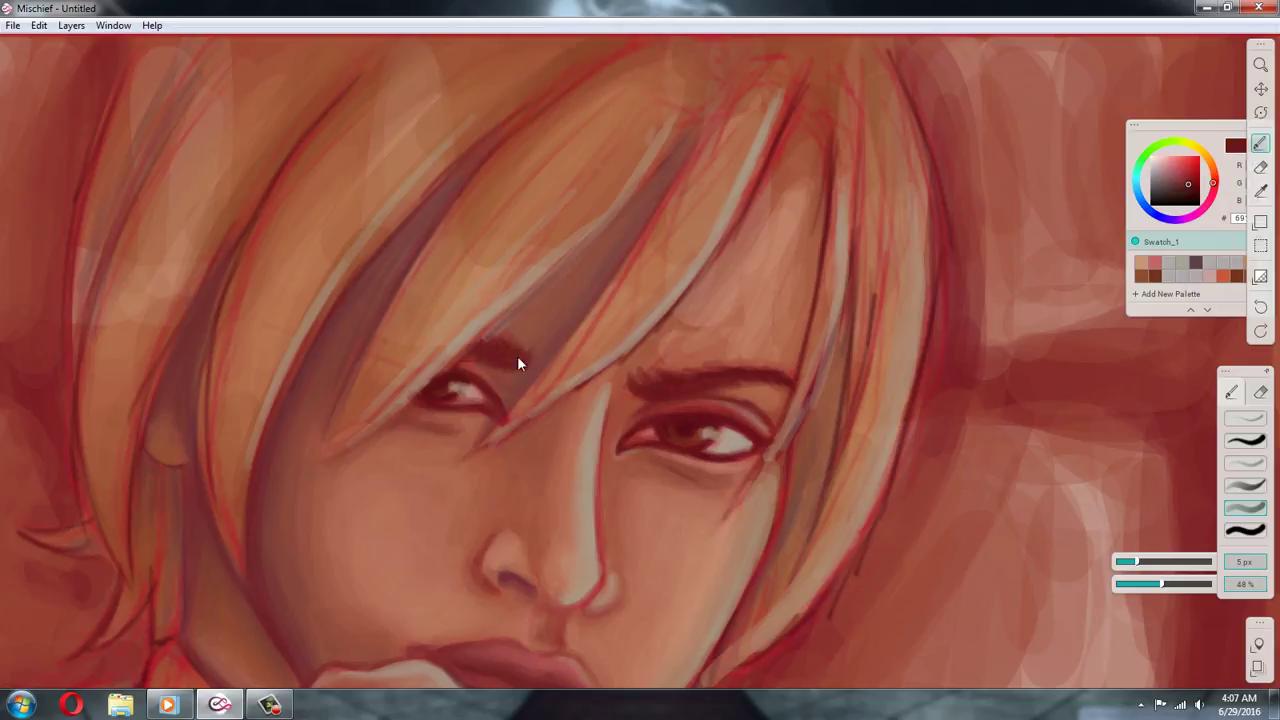
alt+click(667, 237)
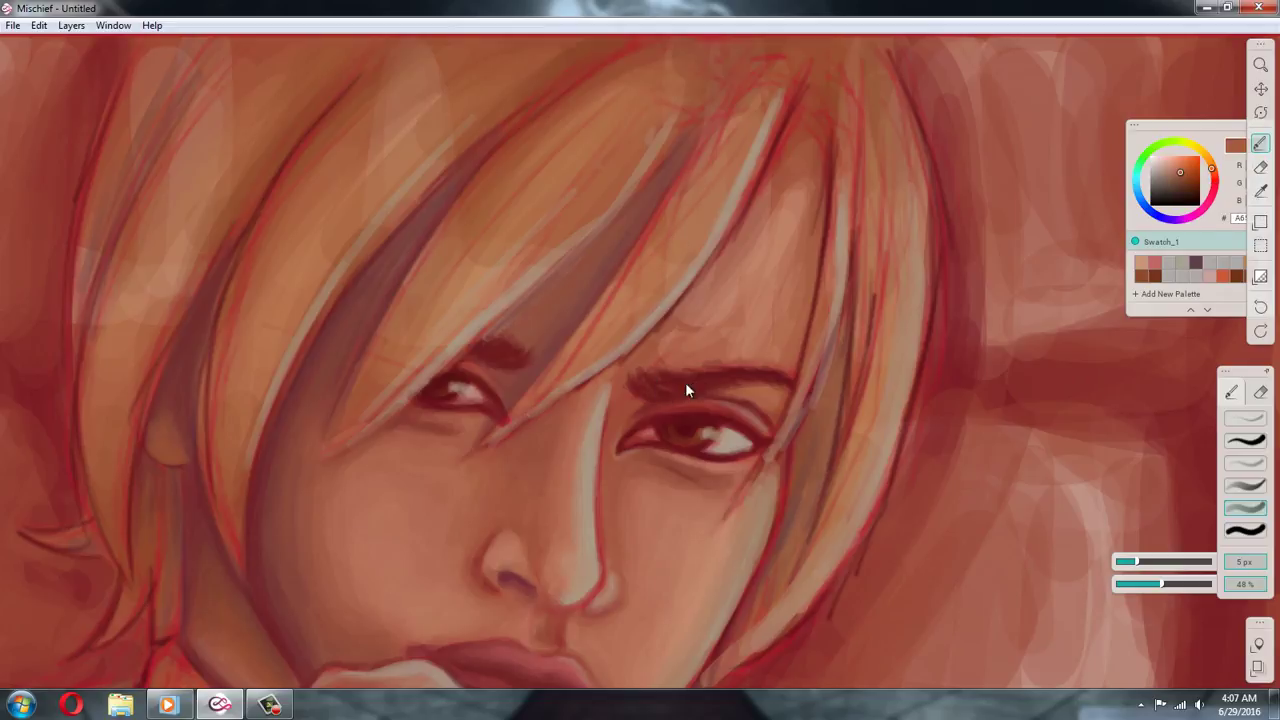
Soften the fringe edge and the upper nose bridge with sampled skin and greyish tan tones, using a 25 px brush
alt+click(764, 341)
drag(1137, 561, 1173, 561)
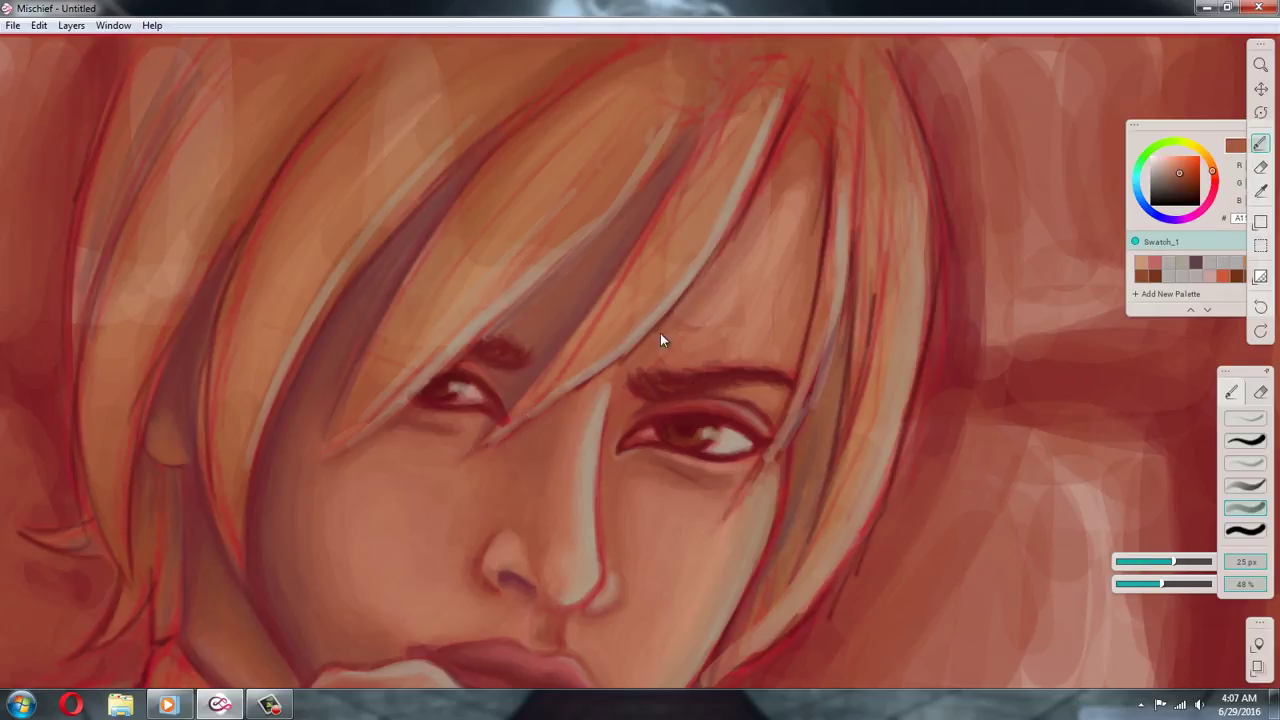
drag(755, 185, 733, 234)
alt+click(598, 423)
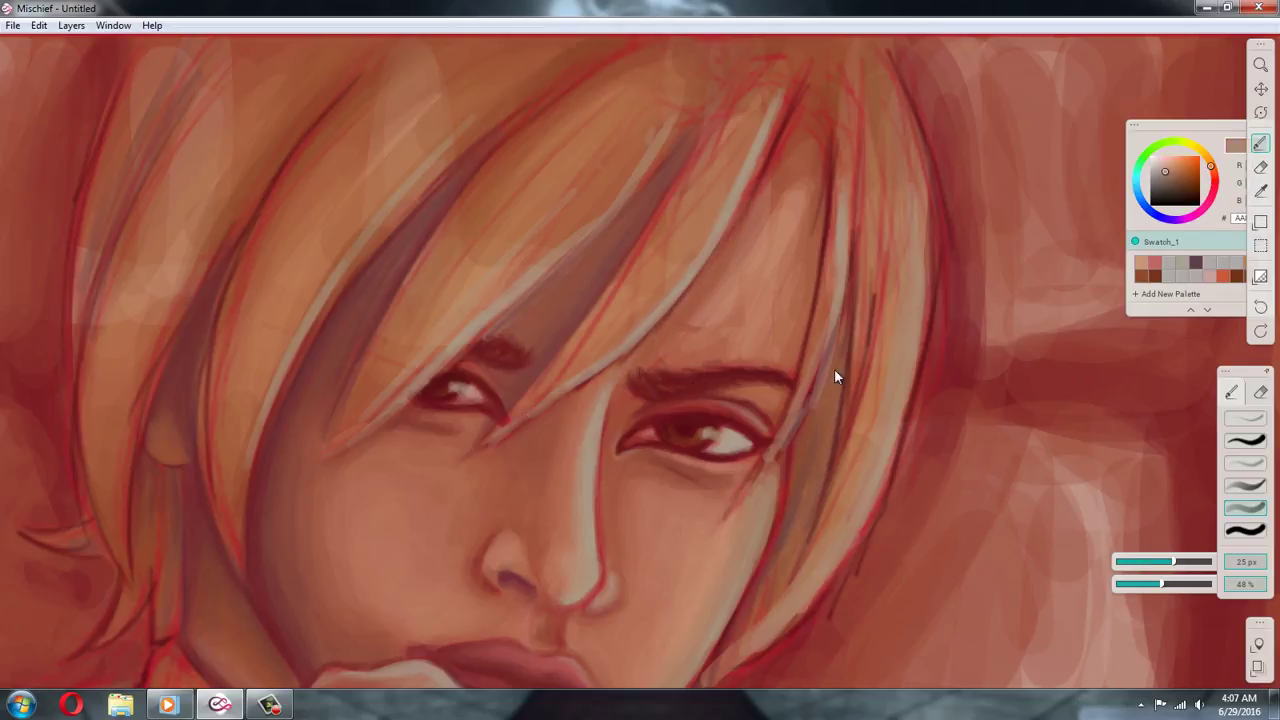
alt+click(584, 450)
alt+click(594, 472)
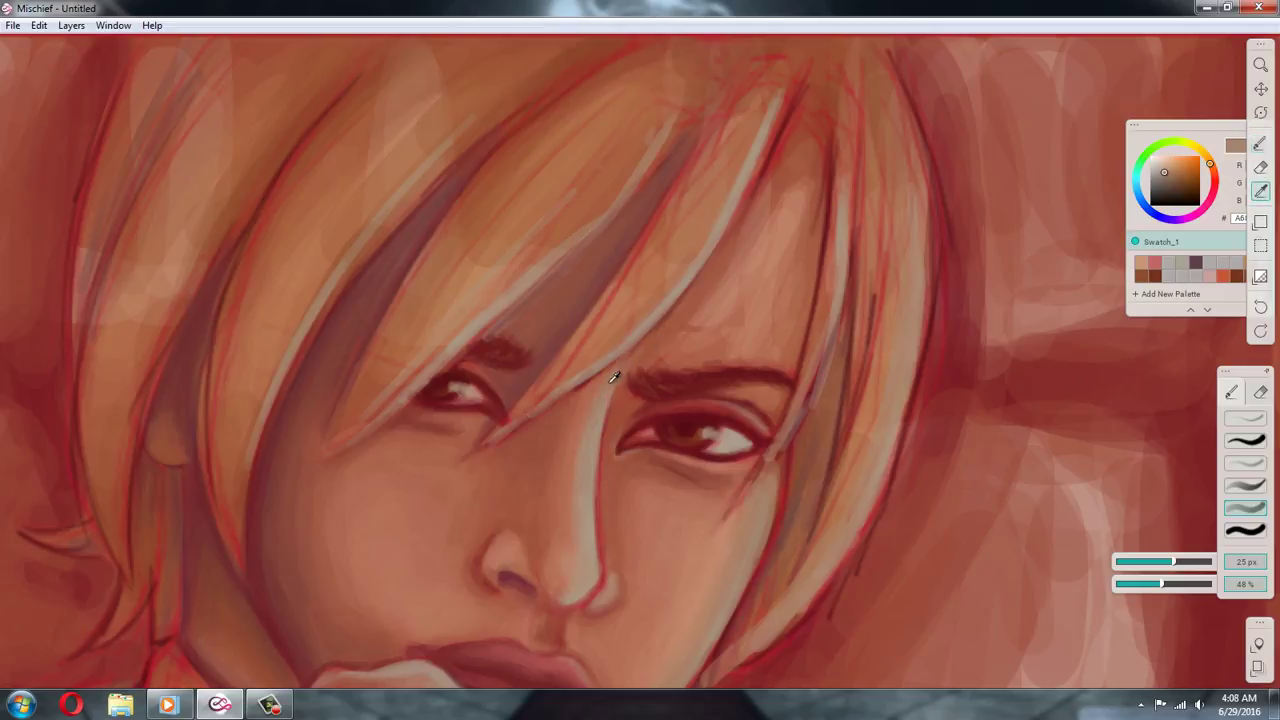
alt+click(661, 328)
drag(602, 408, 598, 435)
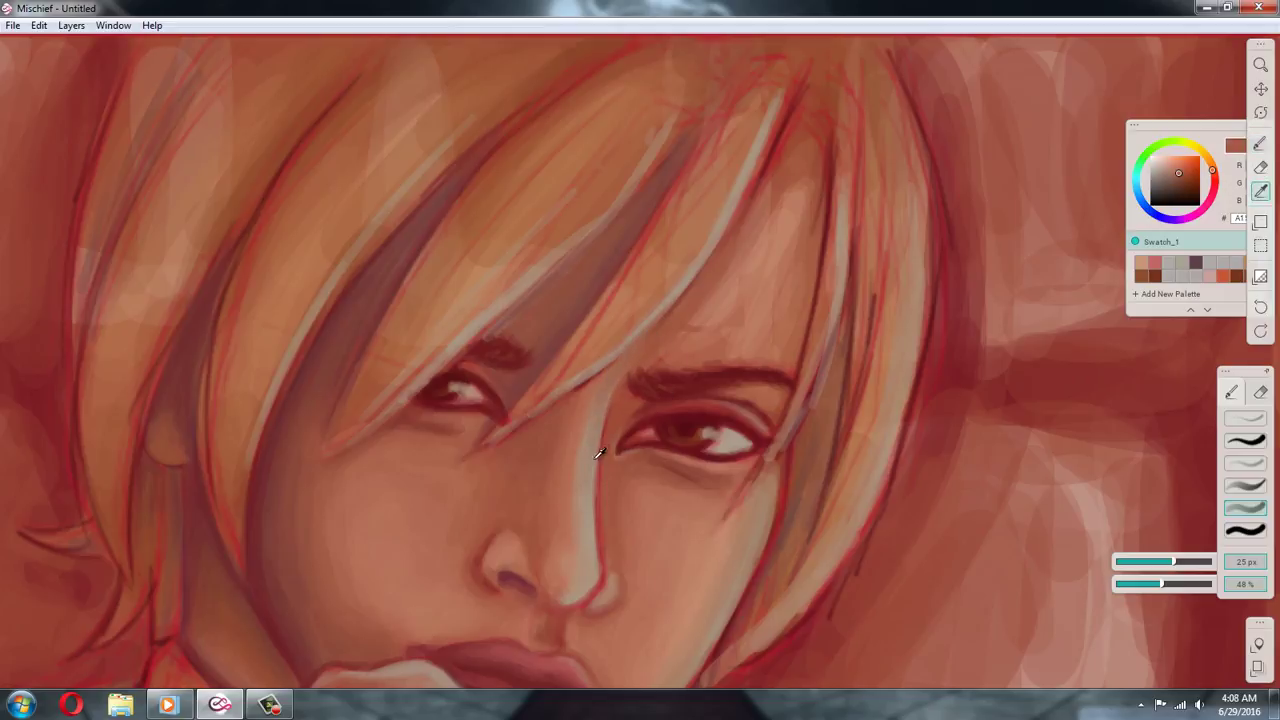
alt+click(598, 451)
Even out the forehead with sampled peach and paint reddish brown shadows along the hair strands framing it
alt+click(698, 288)
alt+click(788, 247)
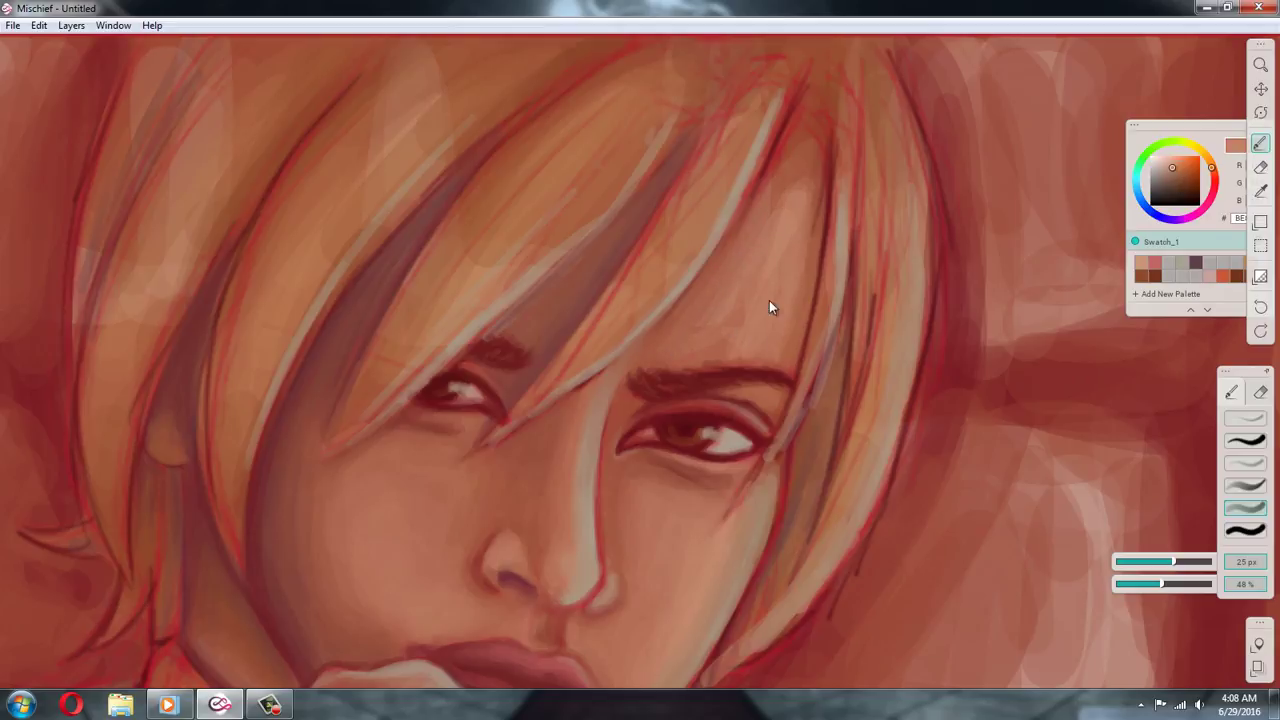
alt+click(814, 146)
alt+click(820, 129)
drag(814, 149, 816, 268)
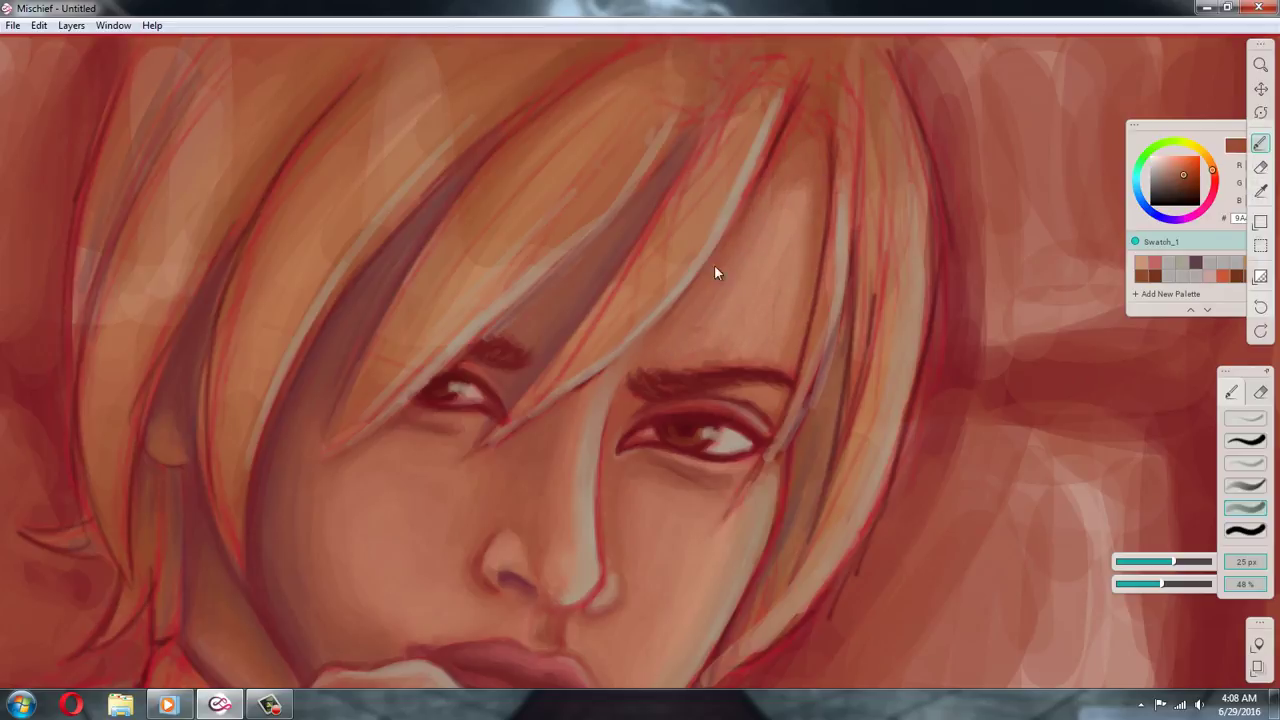
alt+click(826, 252)
alt+click(826, 252)
drag(827, 160, 811, 318)
drag(840, 182, 819, 287)
drag(774, 152, 680, 292)
alt+click(808, 243)
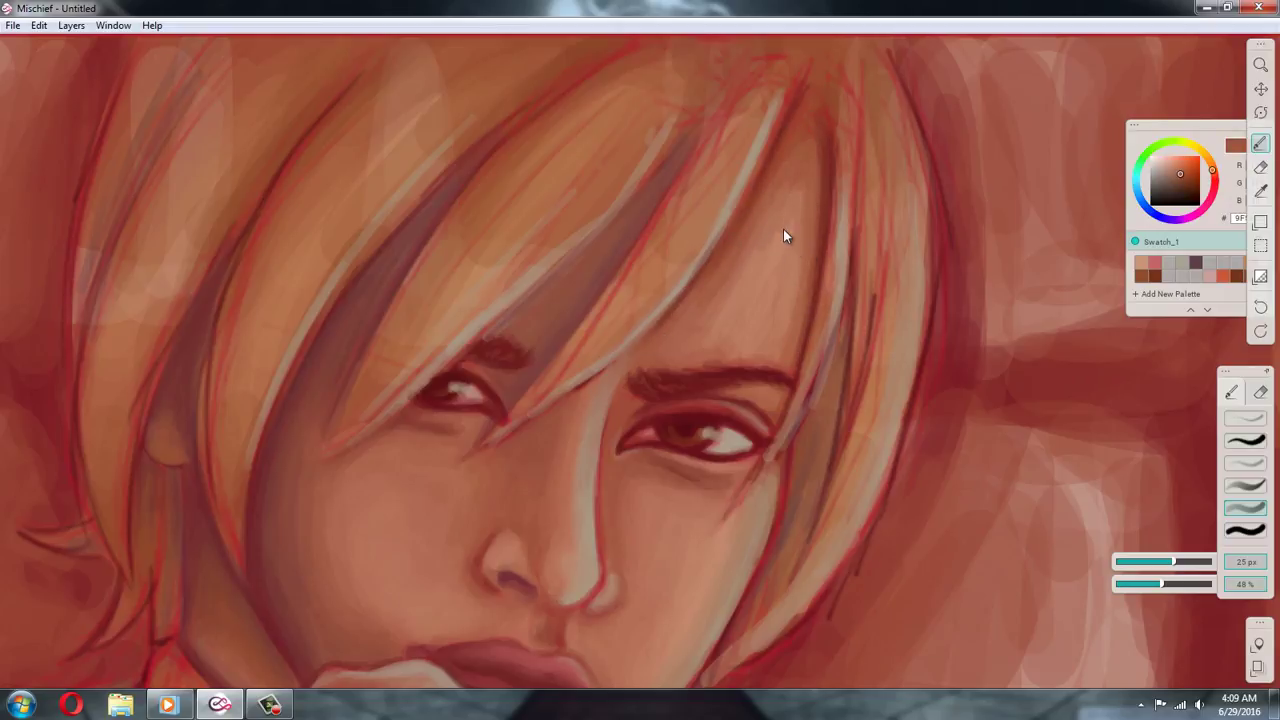
Blend the forehead skin between the hair shadows and the eyebrow with sampled light and mid skin tones
alt+click(764, 263)
alt+click(781, 297)
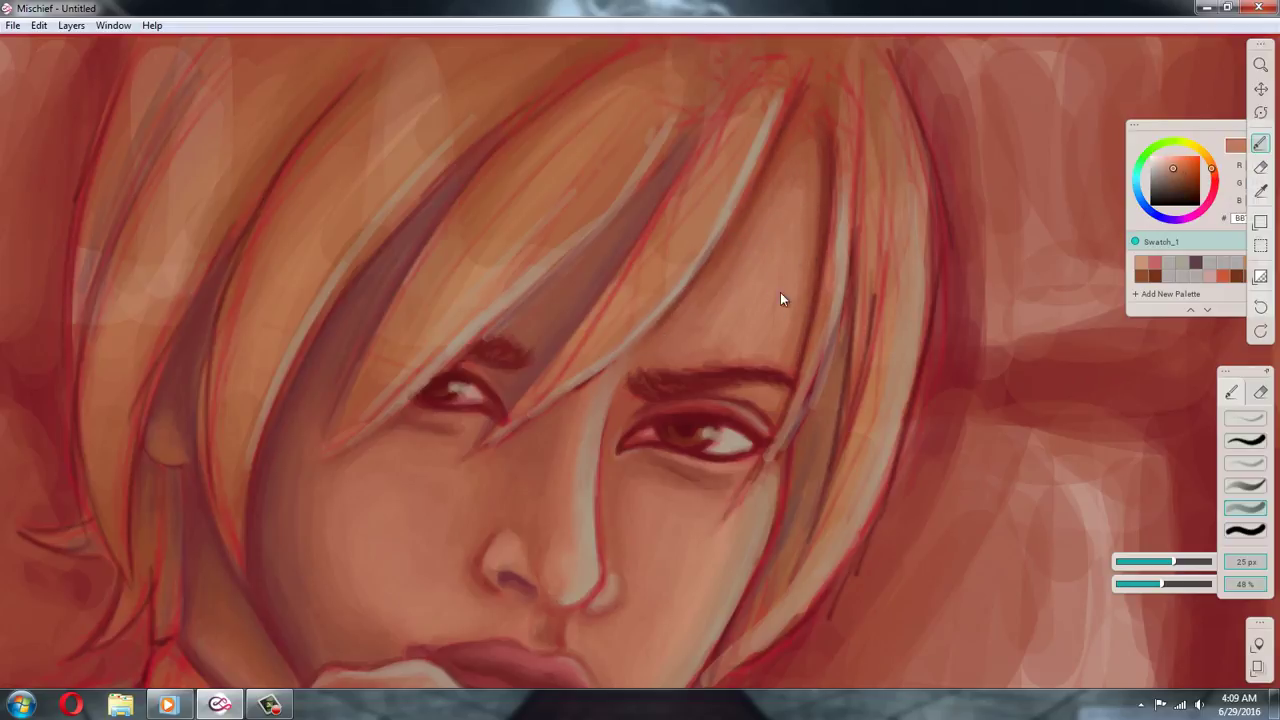
alt+click(747, 349)
alt+click(733, 332)
alt+click(781, 347)
alt+click(706, 321)
alt+click(671, 334)
alt+click(709, 297)
Smooth the pale pink shape under the jaw beside the bent finger with sampled reddish brown and pink tones
key(space)
drag(849, 389, 985, 129)
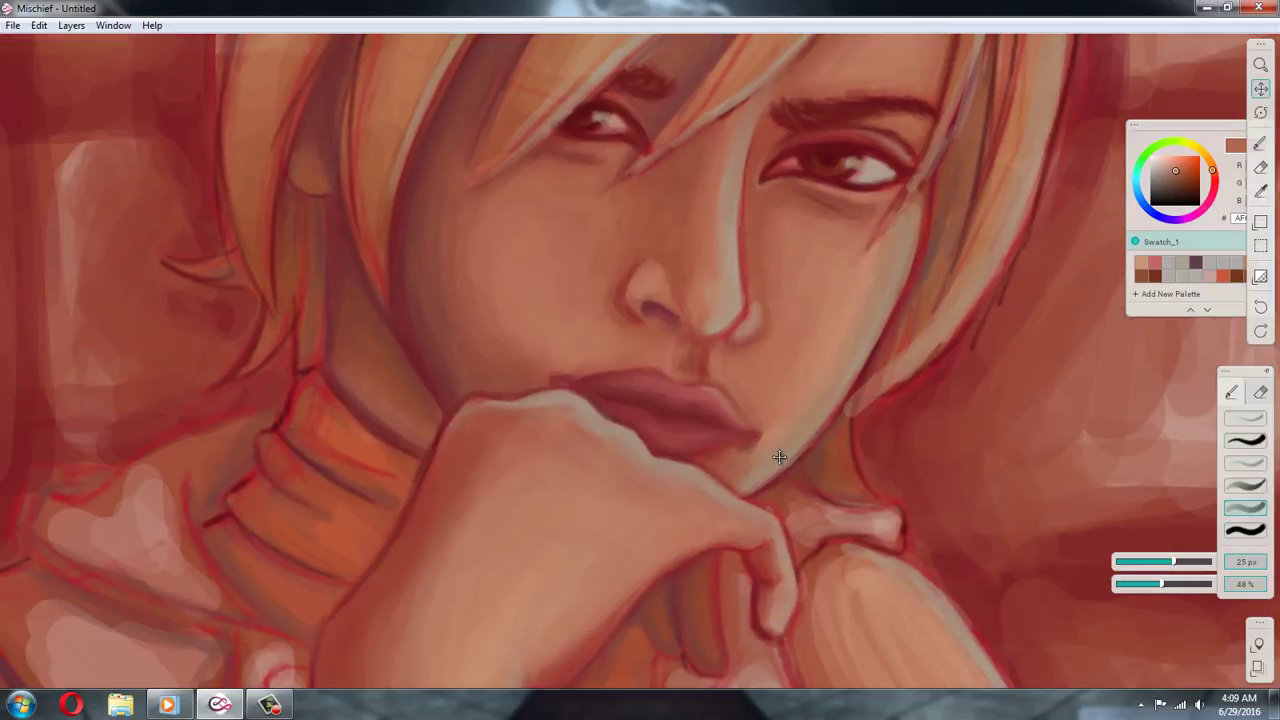
mouse_move(780, 457)
mouse_down()
mouse_move(857, 271)
mouse_move(791, 291)
mouse_up()
alt+click(677, 309)
alt+click(646, 312)
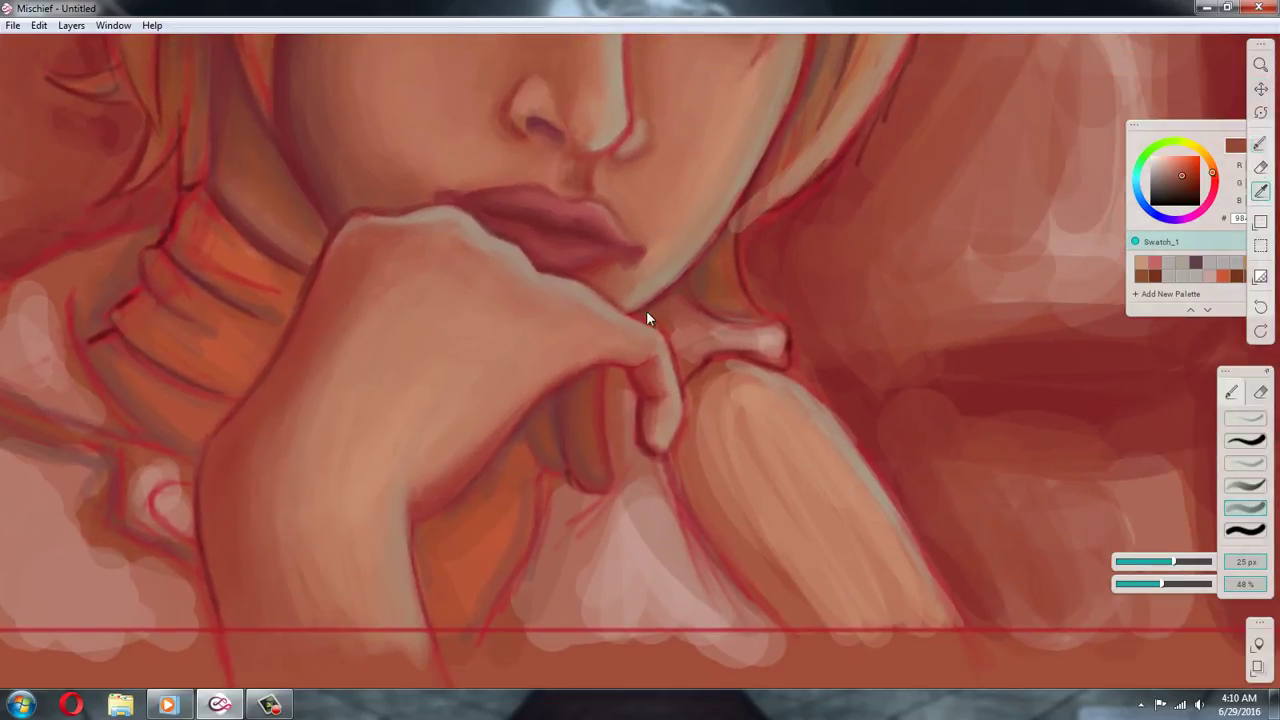
alt+click(684, 357)
alt+click(740, 336)
mouse_move(708, 325)
mouse_down()
mouse_move(782, 340)
mouse_move(780, 363)
mouse_move(684, 307)
mouse_move(712, 331)
mouse_up()
alt+click(763, 342)
alt+click(706, 331)
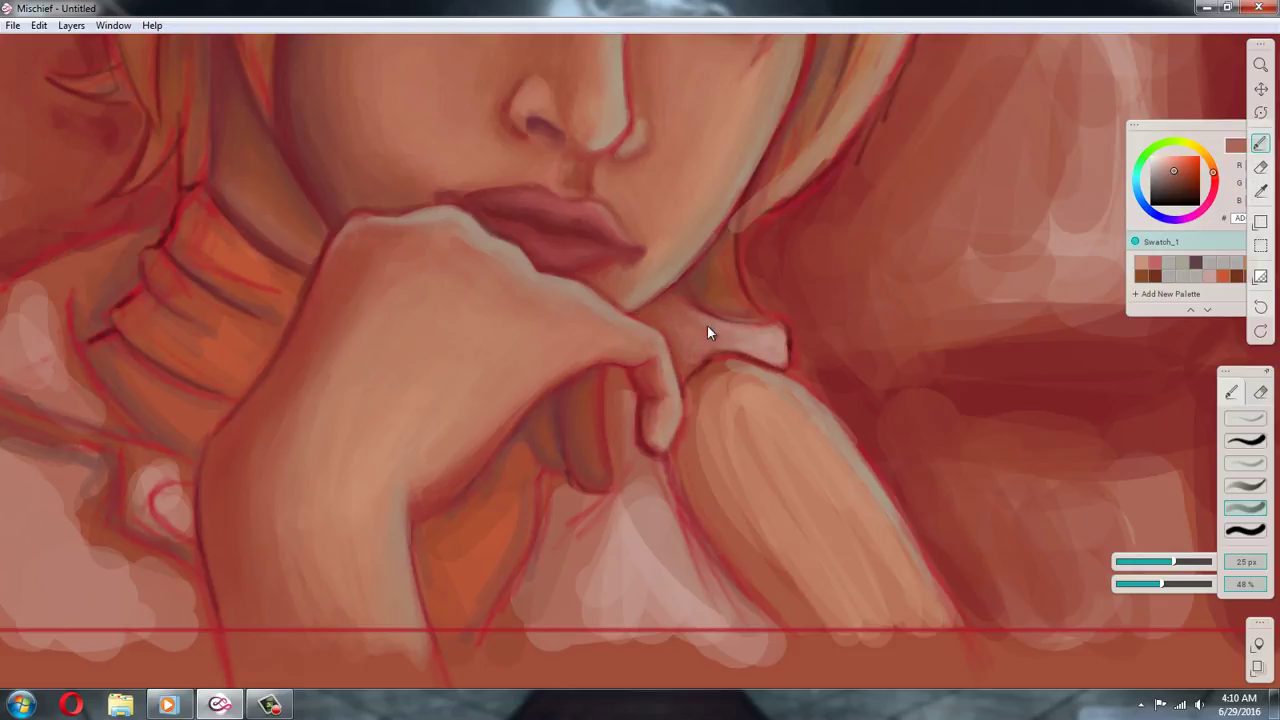
Clean up the outer rim of the bare arm beside the hand with sampled reddish and greyish tan tones
alt+click(854, 460)
drag(857, 457, 933, 580)
drag(870, 482, 737, 365)
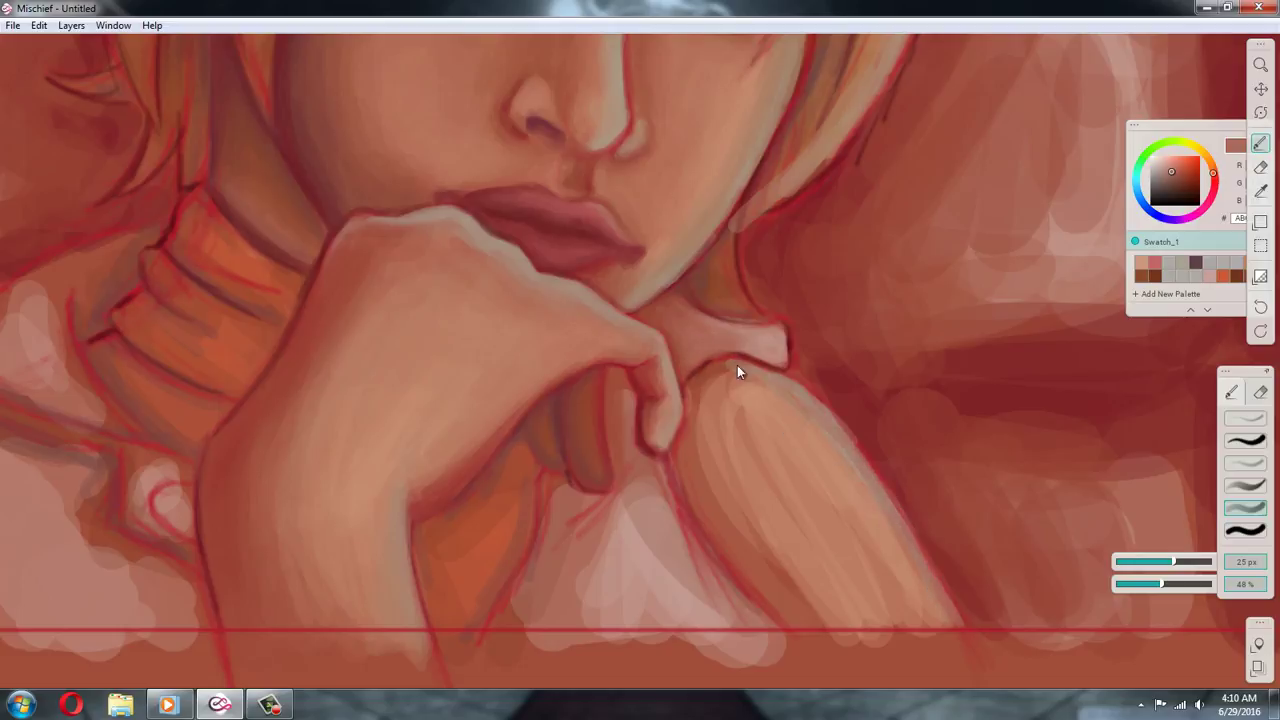
alt+click(666, 282)
drag(866, 464, 800, 392)
alt+click(803, 387)
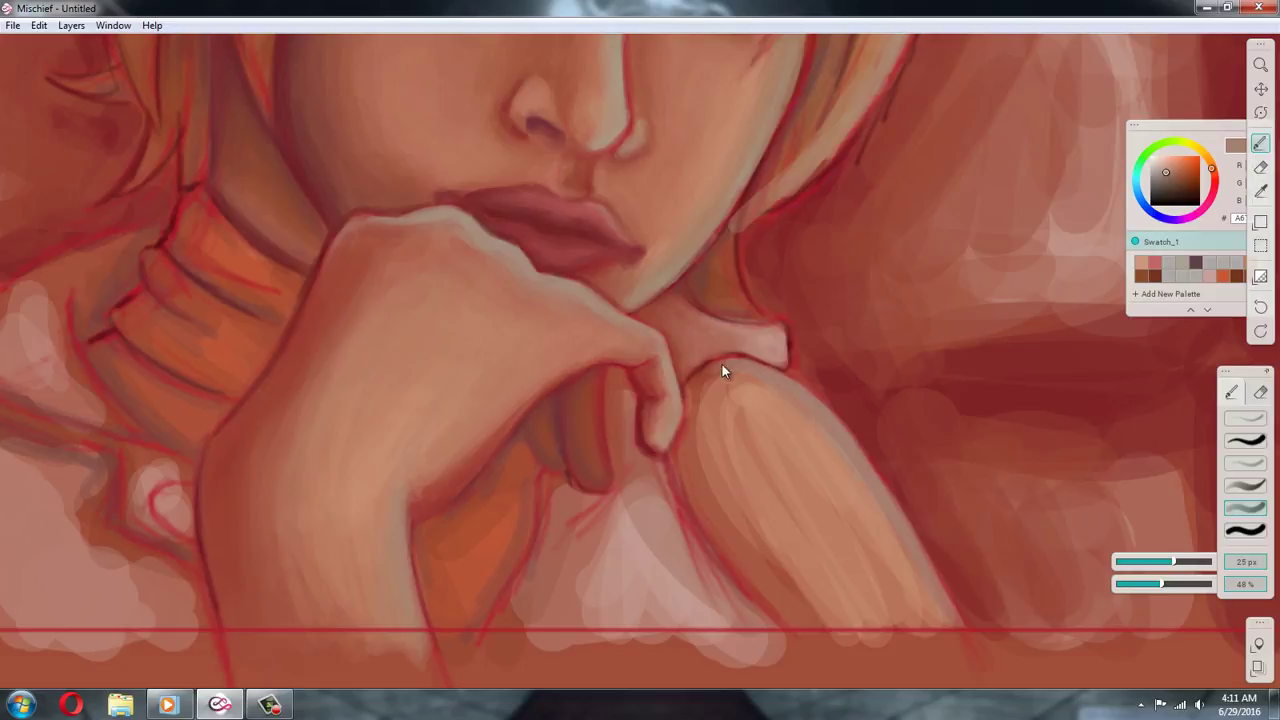
Shade the inner edge of the bare arm with sampled reddish brown tones, using a 55 px brush at 57% opacity
alt+click(889, 544)
key(bracketright)
key(bracketright)
key(bracketright)
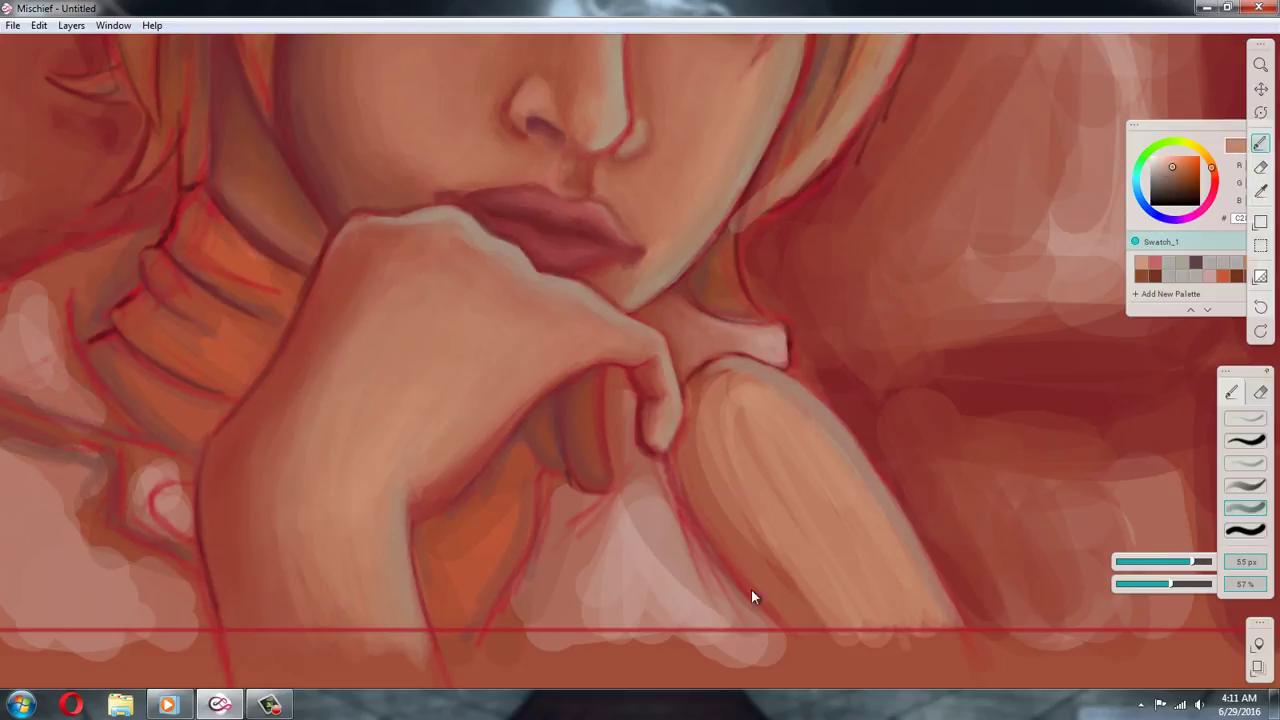
alt+click(762, 587)
alt+click(764, 590)
alt+click(750, 590)
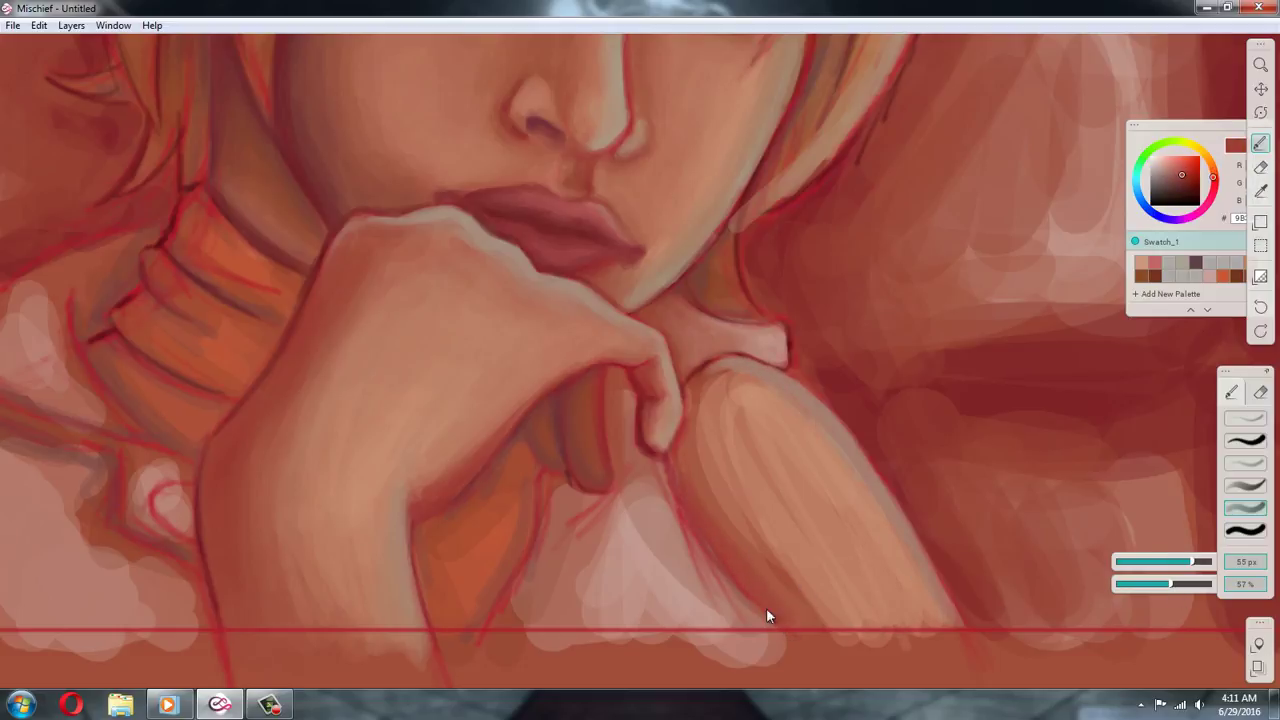
alt+click(719, 519)
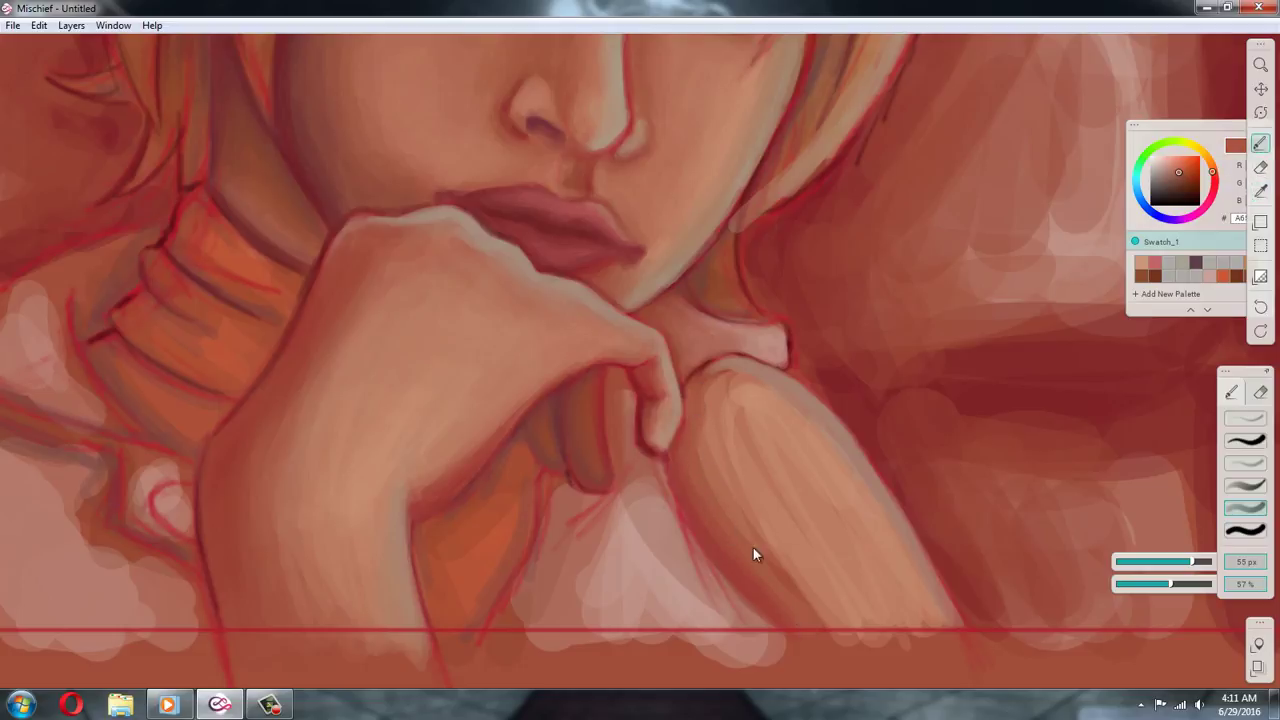
Blend the streaks across the middle of the bare arm with long strokes of sampled mid skin tones
alt+click(753, 549)
alt+click(755, 544)
alt+click(697, 423)
drag(705, 440, 805, 572)
mouse_move(738, 440)
mouse_down()
mouse_move(783, 511)
mouse_move(830, 550)
mouse_up()
drag(758, 392, 880, 626)
alt+click(786, 450)
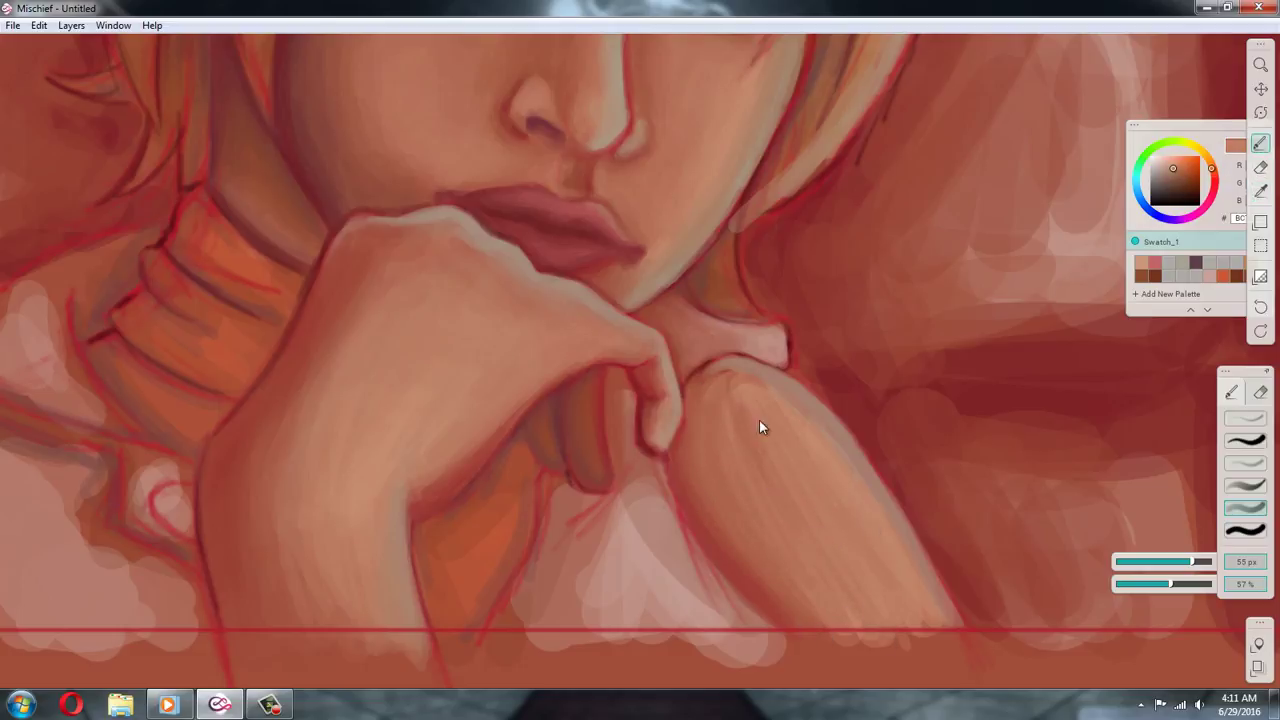
Smooth the upper curve and lower end of the bare arm with sampled warm skin tones
alt+click(727, 397)
mouse_move(739, 428)
mouse_down()
mouse_move(751, 498)
mouse_move(912, 604)
mouse_up()
alt+click(915, 578)
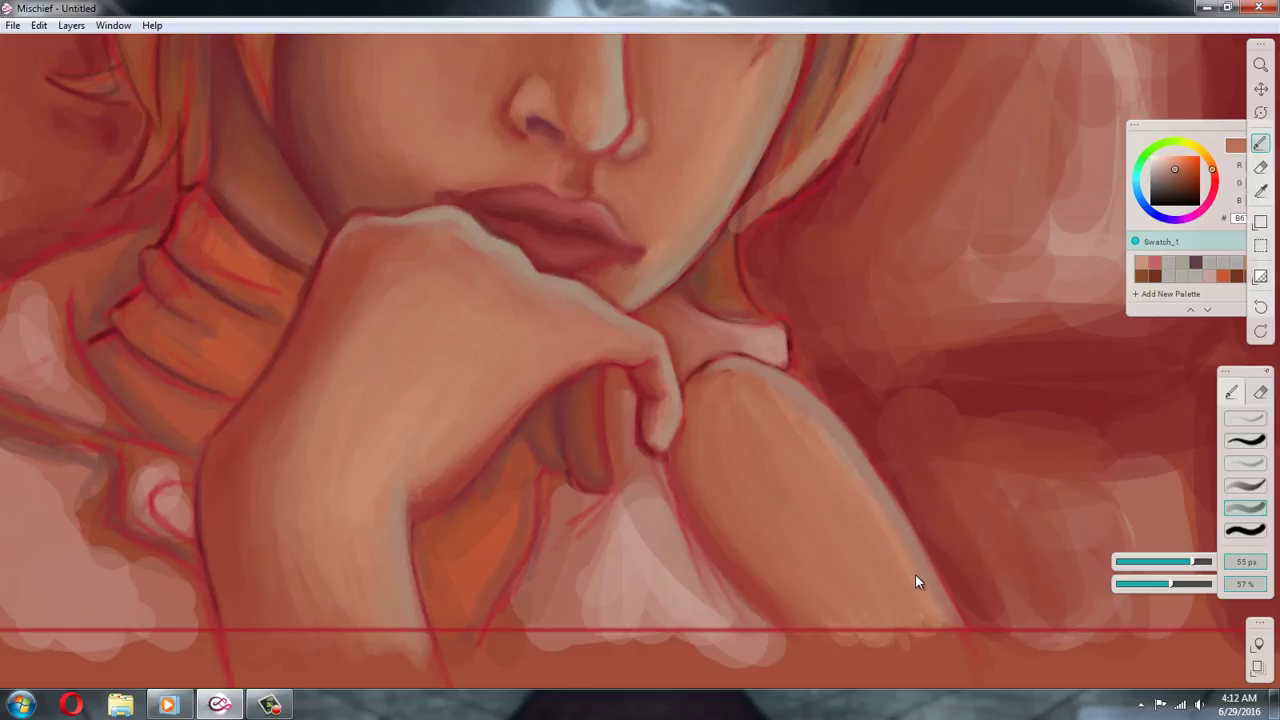
alt+click(918, 622)
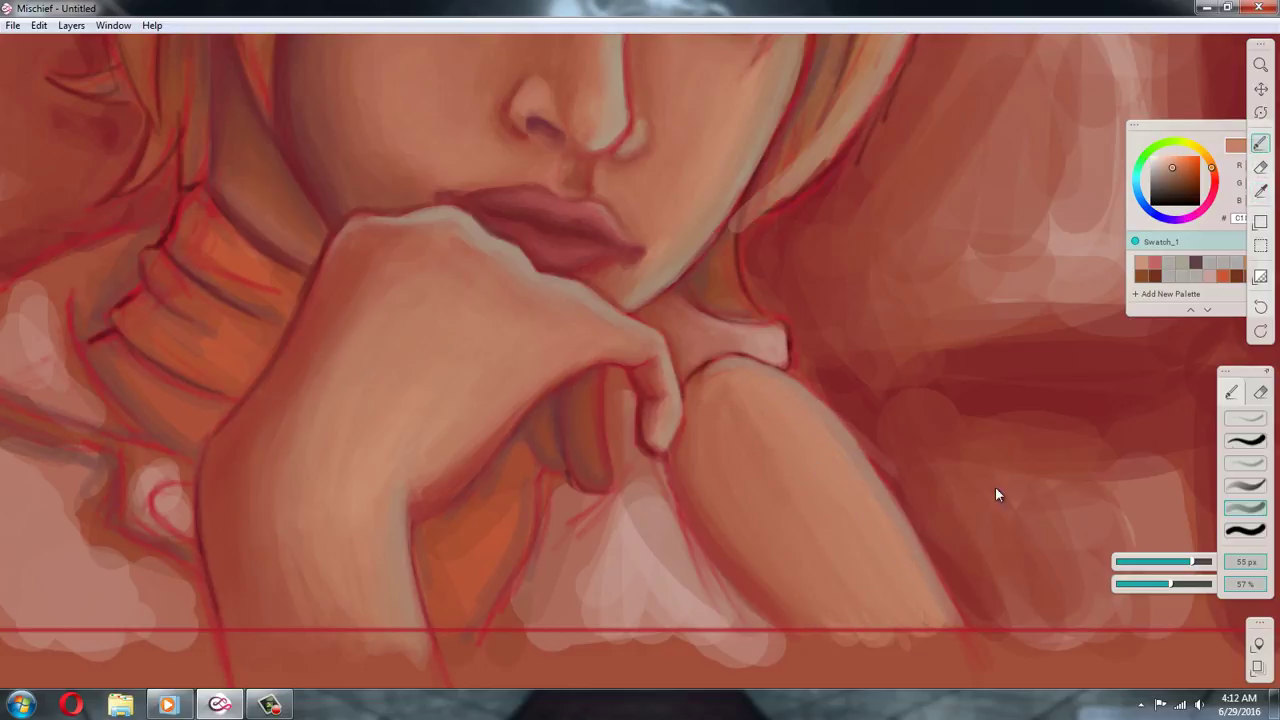
Smooth the middle of the bare arm with a 90 px brush, and clean its border with the pale shirt at 50 px
alt+click(718, 401)
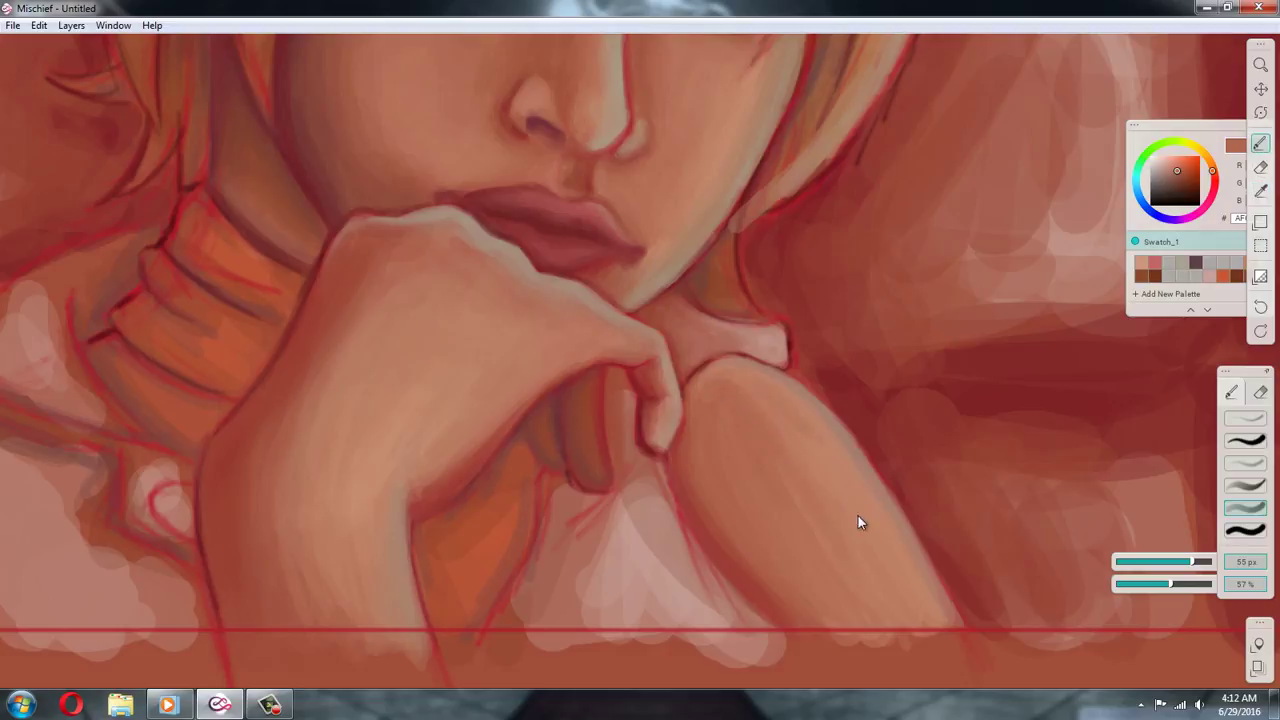
click(1203, 561)
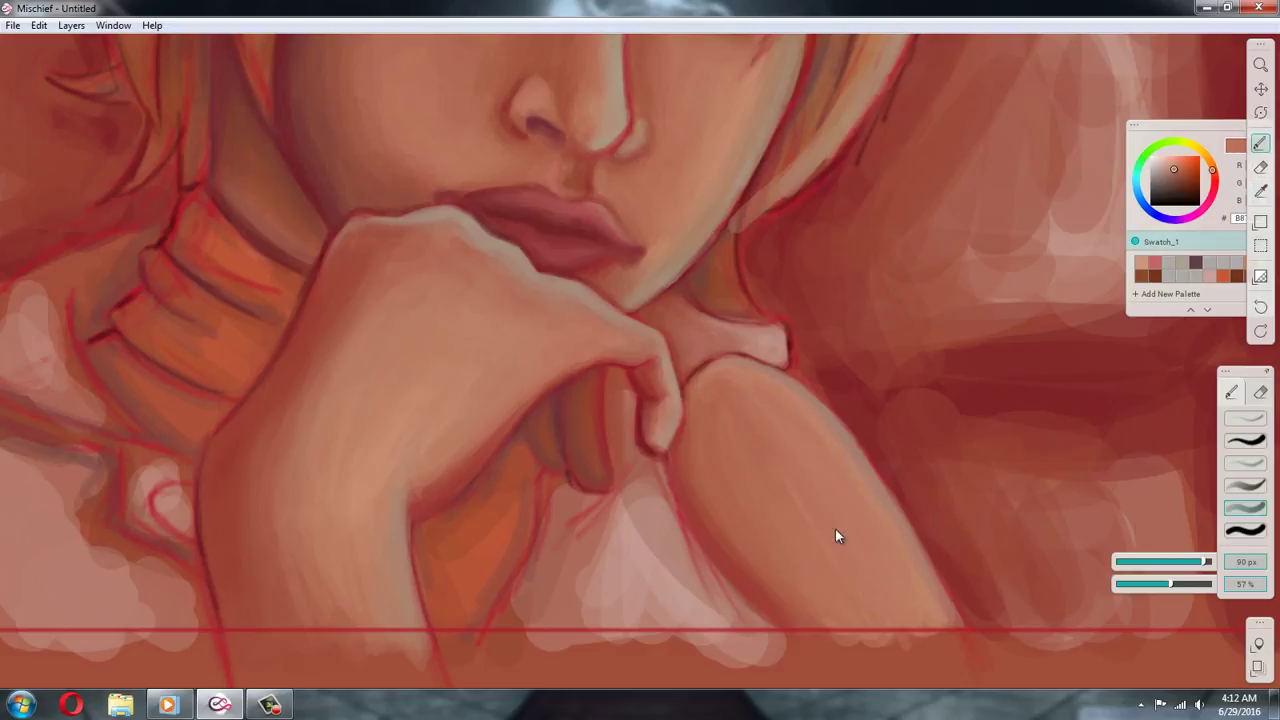
alt+click(691, 555)
alt+click(686, 528)
mouse_move(686, 528)
mouse_down()
mouse_move(755, 620)
mouse_move(668, 488)
mouse_up()
alt+click(694, 540)
drag(705, 570, 740, 610)
drag(685, 535, 760, 620)
drag(707, 573, 750, 605)
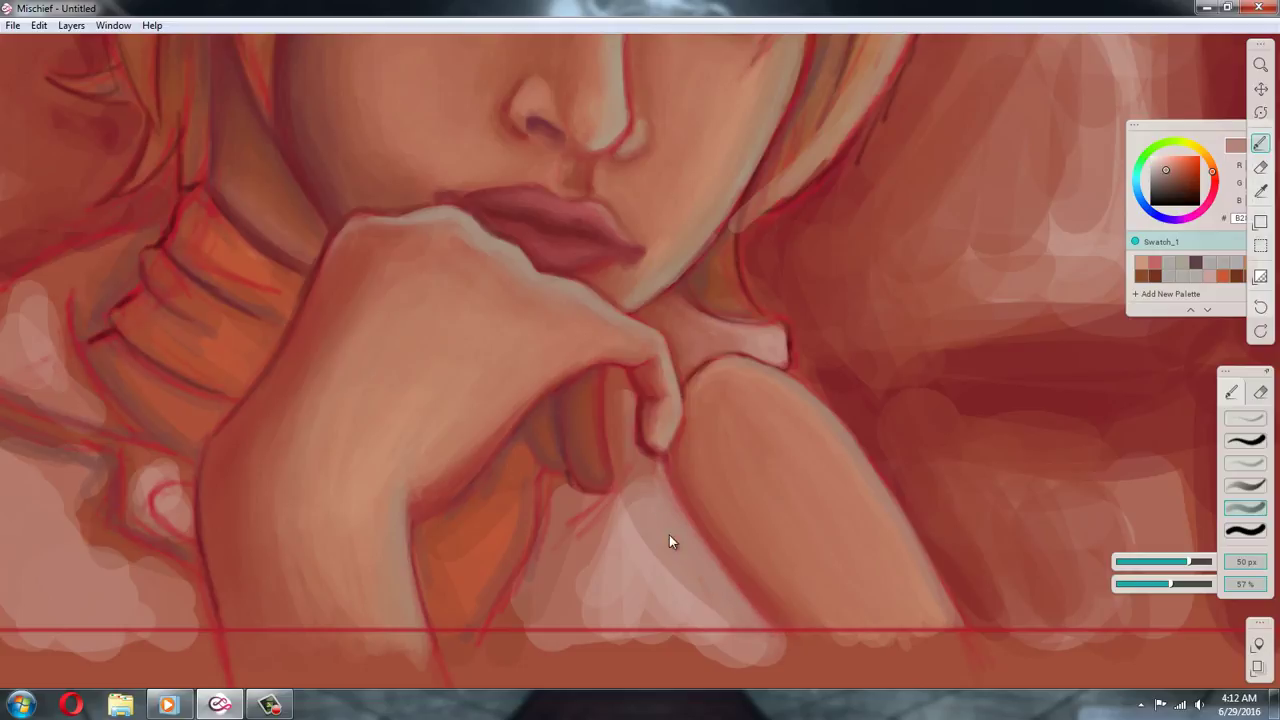
Shade the top of the pale shirt beneath the fingers and paint over the red sketch lines beside the orange sweater
alt+click(639, 463)
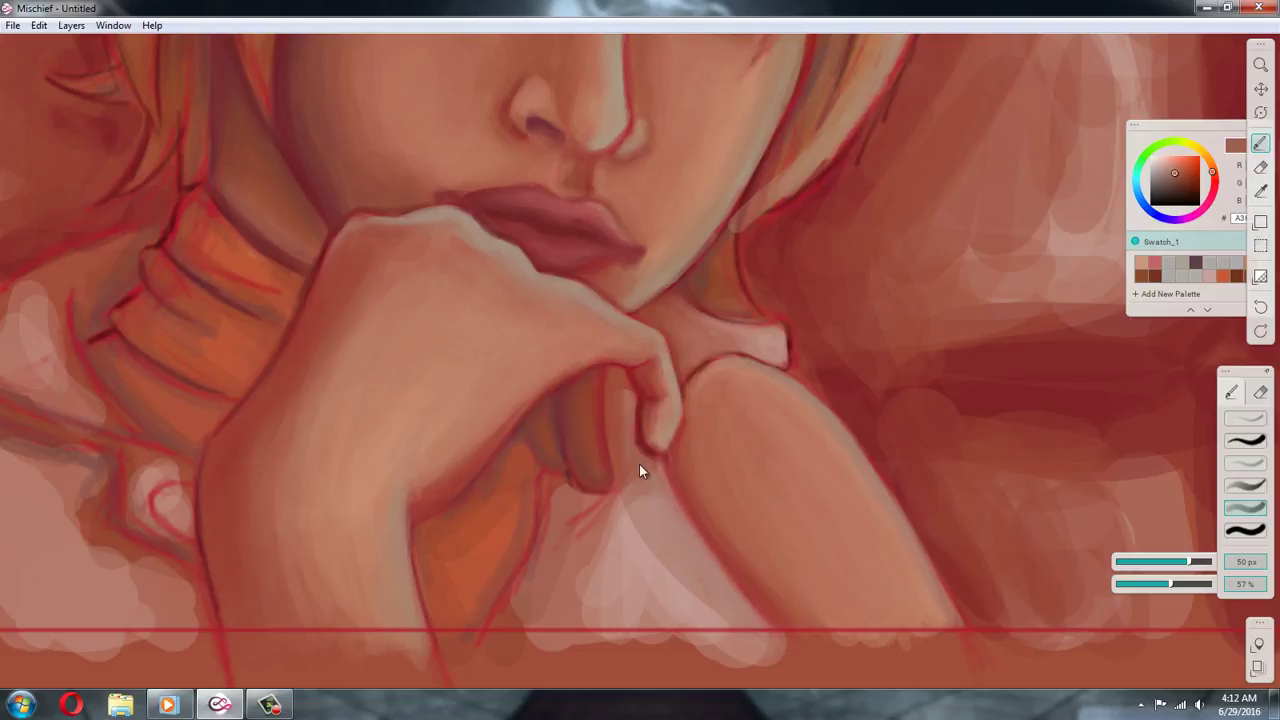
alt+click(618, 377)
alt+click(553, 491)
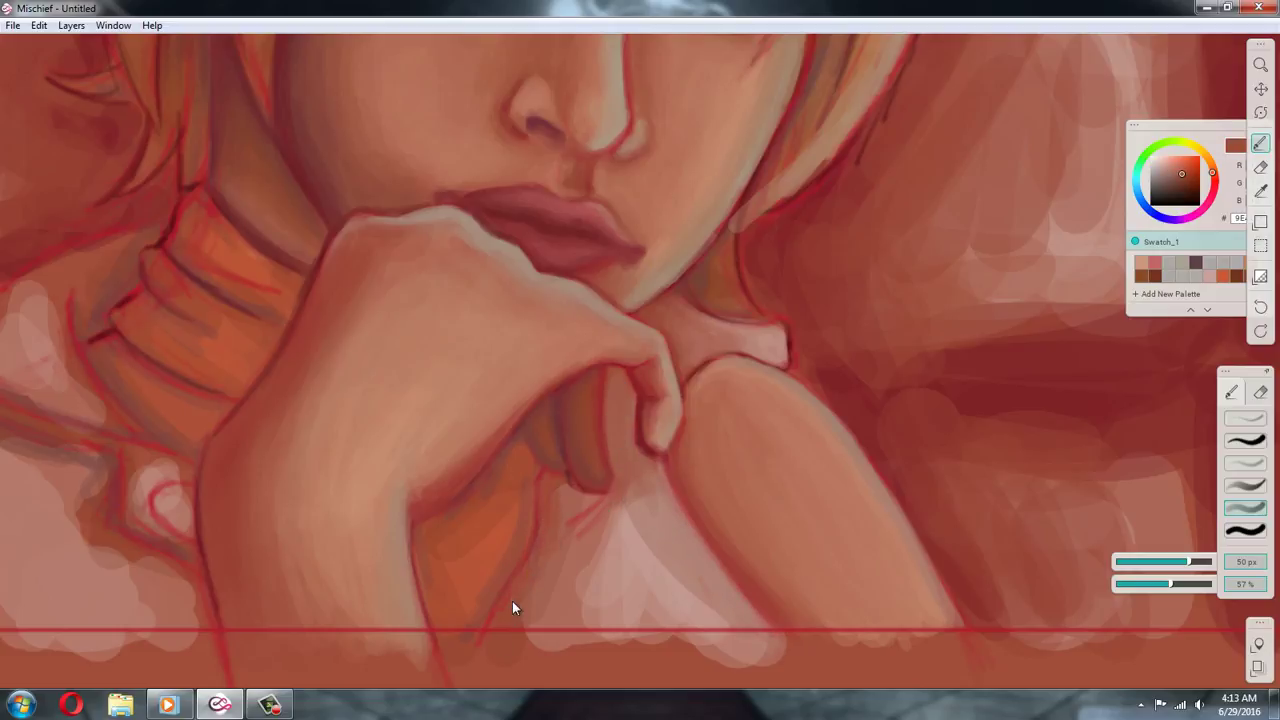
alt+click(595, 509)
alt+click(589, 509)
alt+click(513, 604)
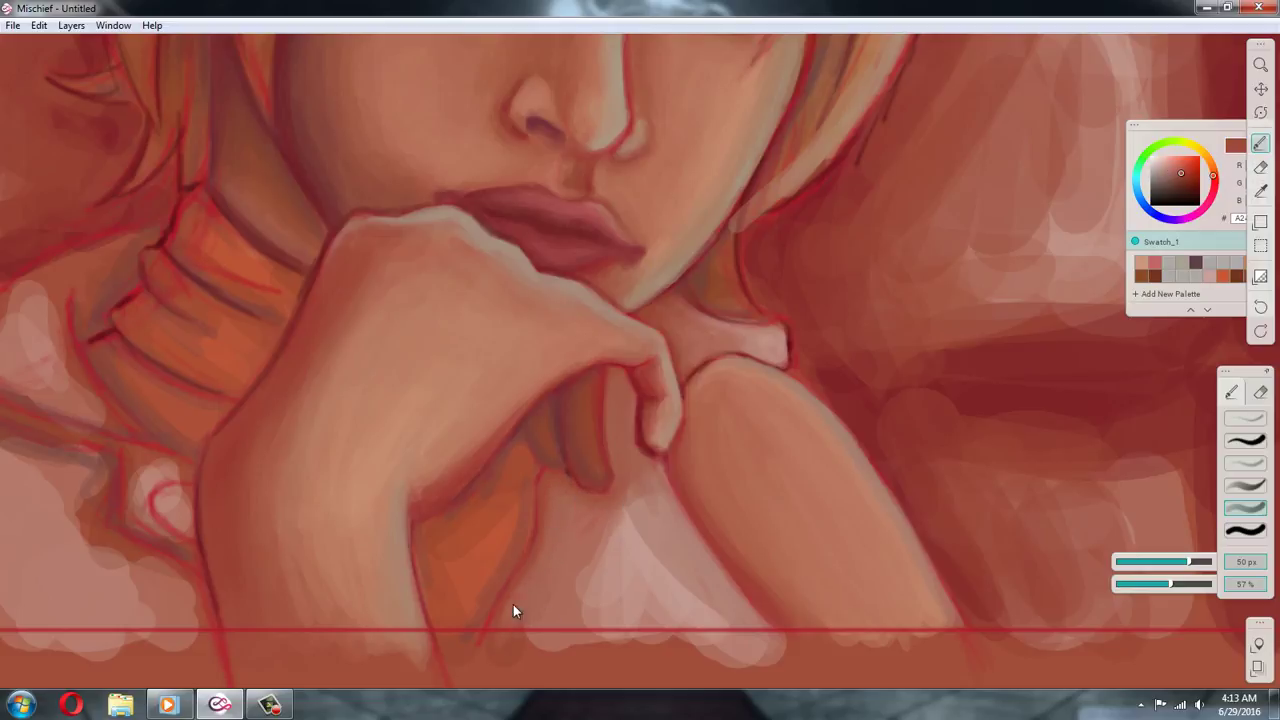
Blend the light streaks on the pale shirt between the arms with sampled pinkish tones
alt+click(670, 571)
drag(670, 571, 730, 635)
drag(590, 560, 572, 613)
alt+click(583, 562)
drag(636, 540, 585, 645)
alt+click(585, 521)
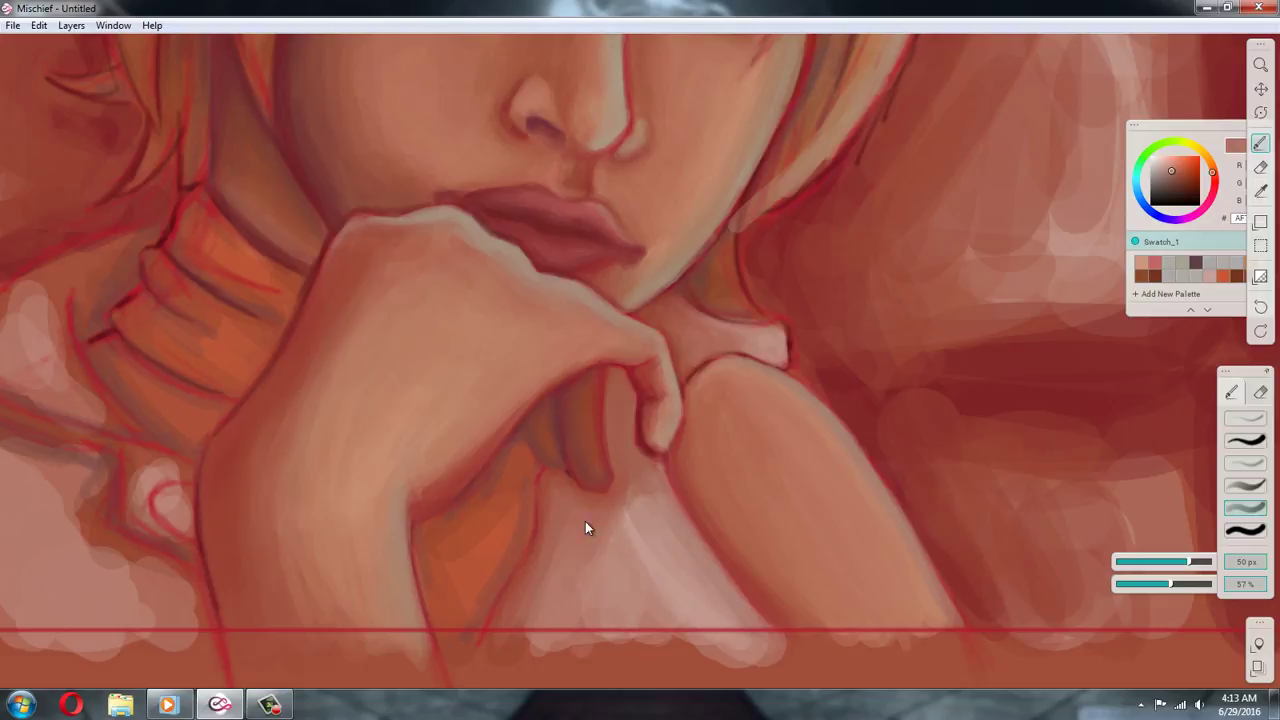
Even out the pale shirt panel beside the bare arm with broad strokes of sampled pinks, enlarging the brush to 97 px
alt+click(606, 562)
alt+click(630, 455)
drag(600, 513, 752, 619)
alt+click(663, 500)
mouse_move(662, 550)
mouse_down()
mouse_move(626, 634)
mouse_move(678, 630)
mouse_up()
key(])
alt+click(782, 504)
drag(662, 500, 598, 521)
alt+click(610, 520)
alt+click(640, 485)
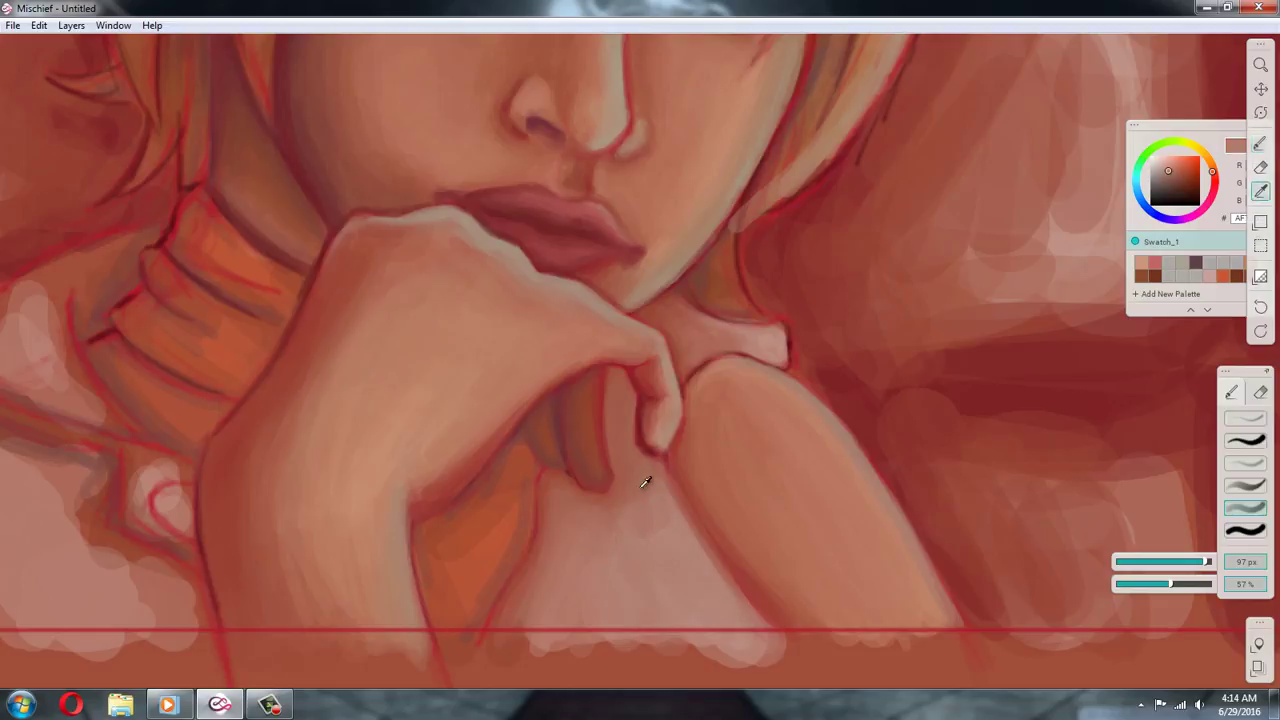
Darken the pale shirt's edge beside the orange sweater with sampled reddish tones, using a 51 px brush
key(bracketleft)
key(bracketleft)
key(bracketleft)
key(bracketleft)
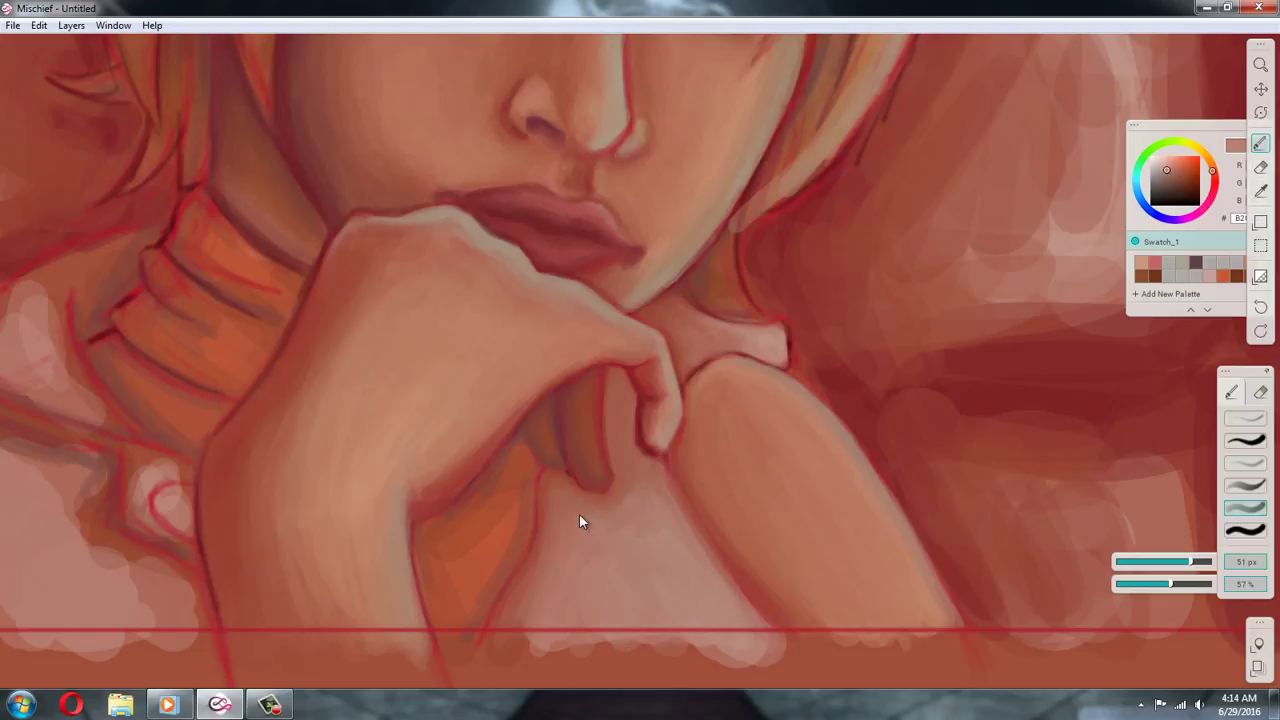
mouse_move(516, 638)
mouse_down()
mouse_move(544, 572)
mouse_move(526, 613)
mouse_move(590, 614)
mouse_up()
alt+click(536, 565)
alt+click(539, 623)
alt+click(512, 593)
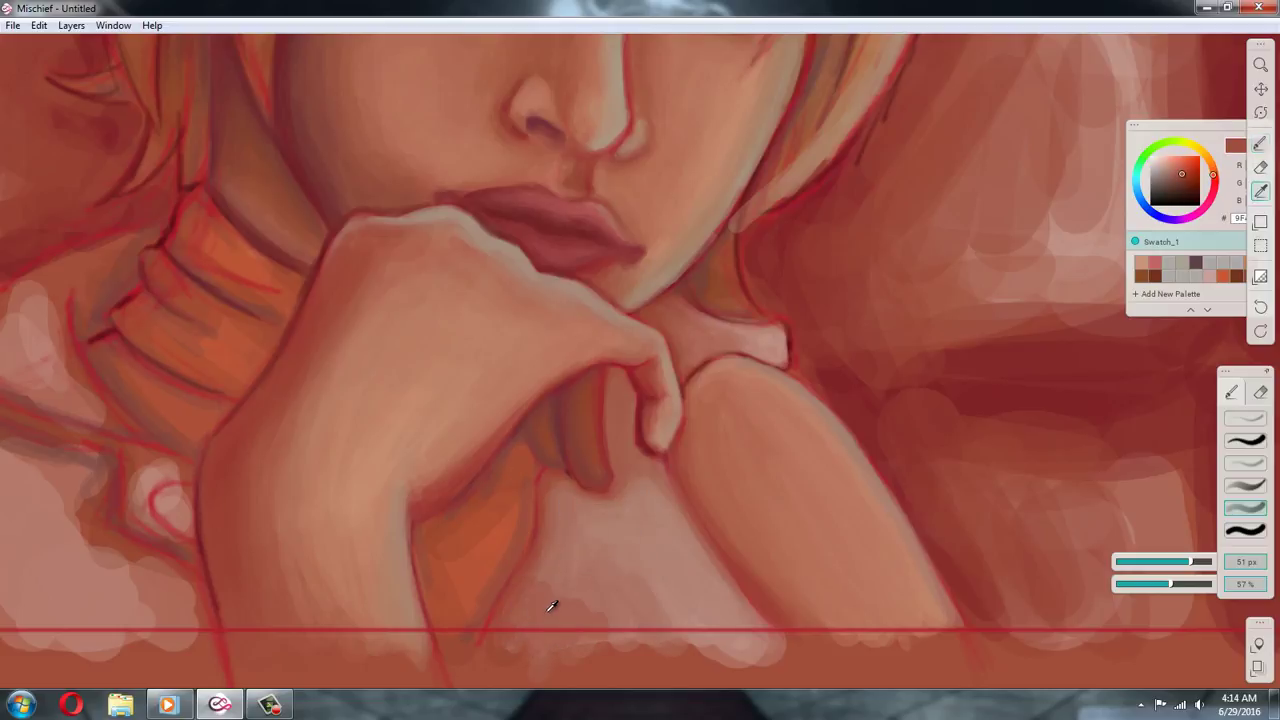
alt+click(554, 605)
alt+click(528, 514)
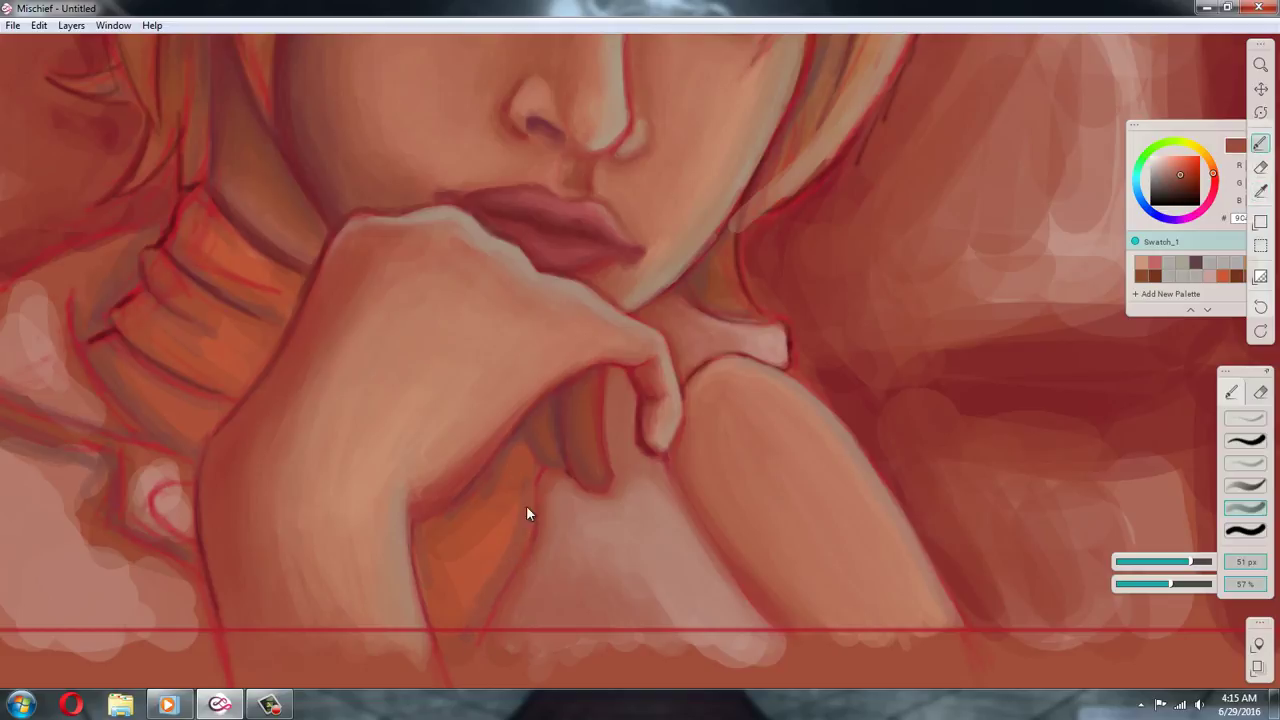
Blend the orange sweater patch beneath the wrist with sampled orange and brown tones, covering the red outline along the shirt
alt+click(463, 589)
drag(505, 560, 465, 626)
alt+click(445, 560)
alt+click(429, 558)
alt+click(420, 535)
alt+click(521, 461)
alt+click(499, 472)
alt+click(517, 491)
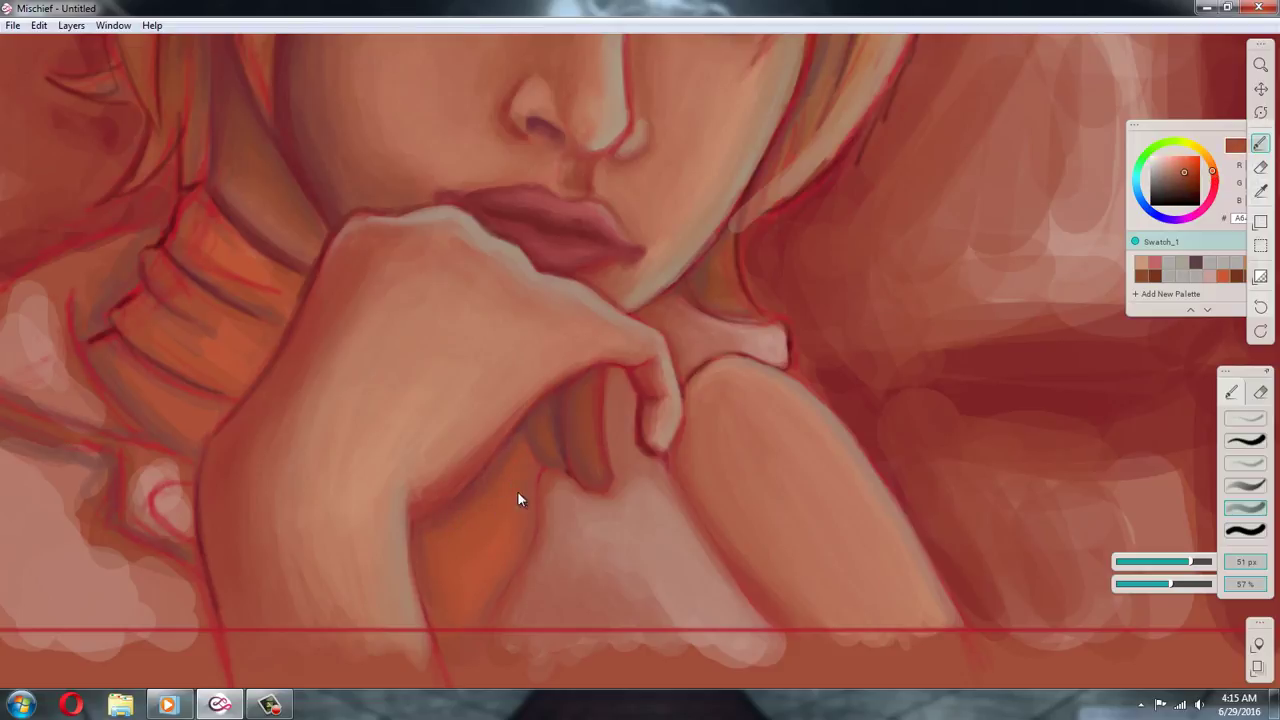
alt+click(505, 577)
alt+click(462, 645)
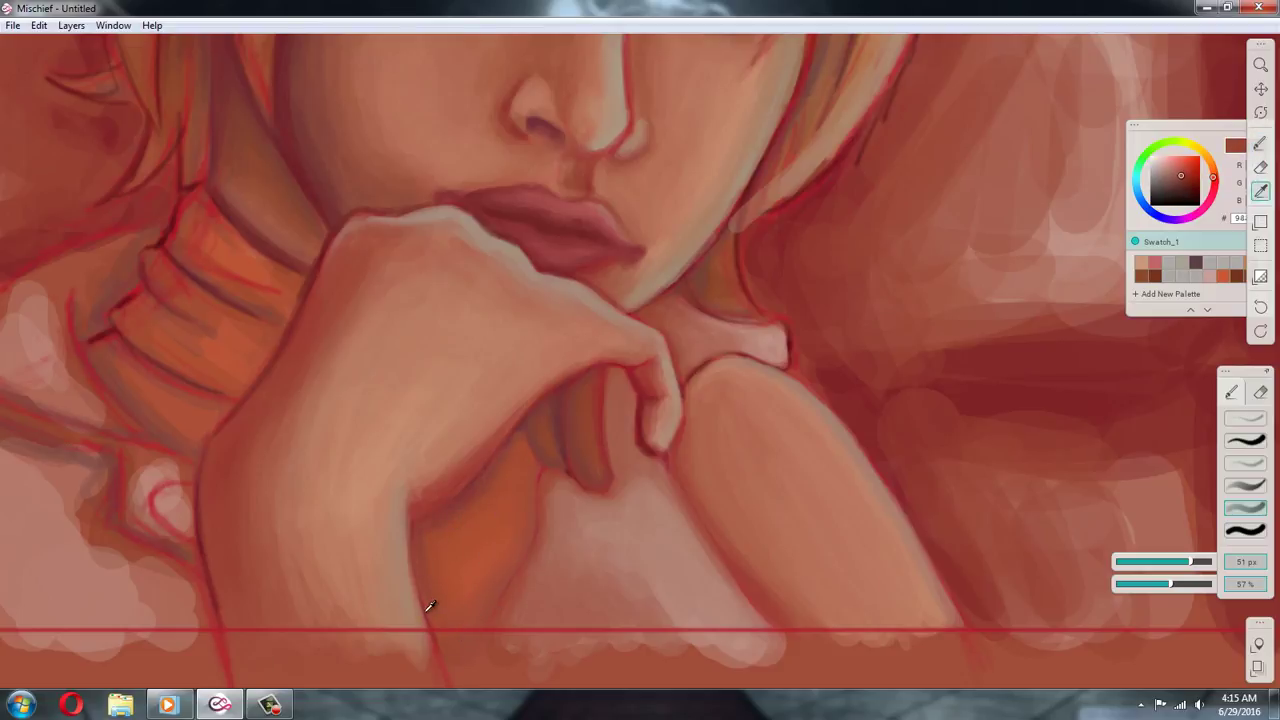
Repaint the uppermost fold of the orange turtleneck with sampled orange and red tones, covering the sketch lines
drag(634, 438, 1044, 483)
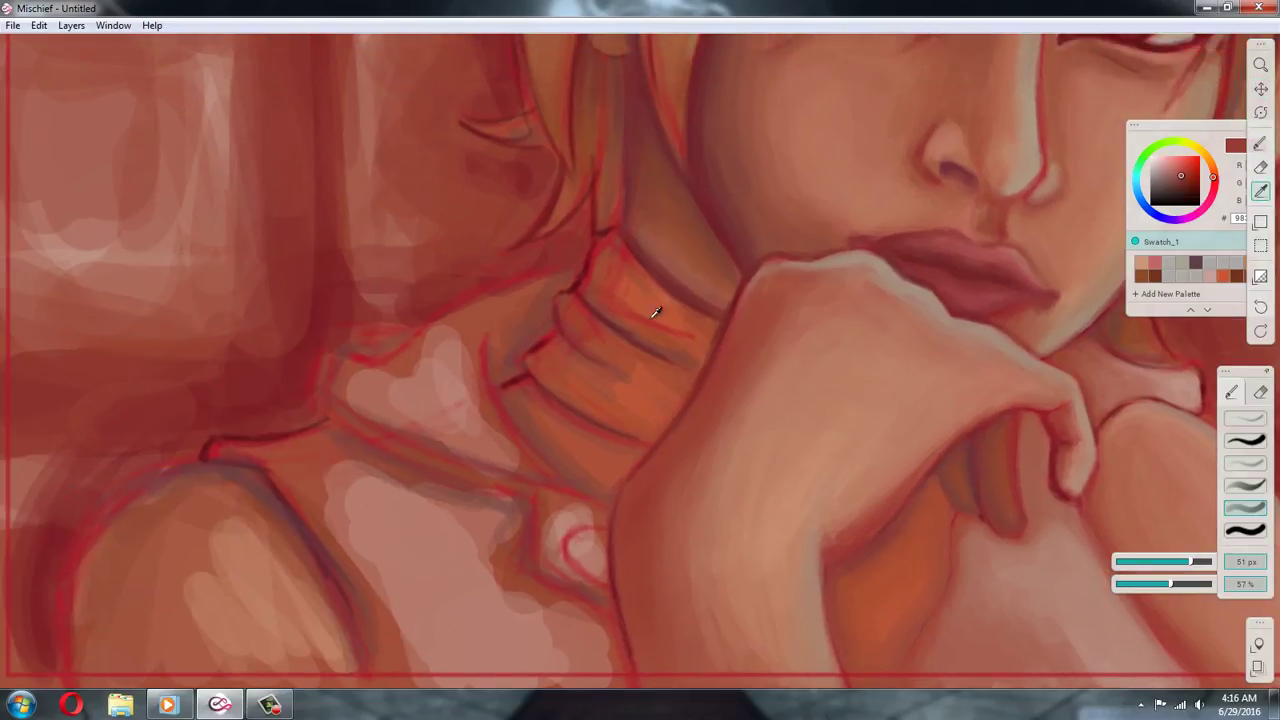
alt+click(652, 314)
alt+click(593, 273)
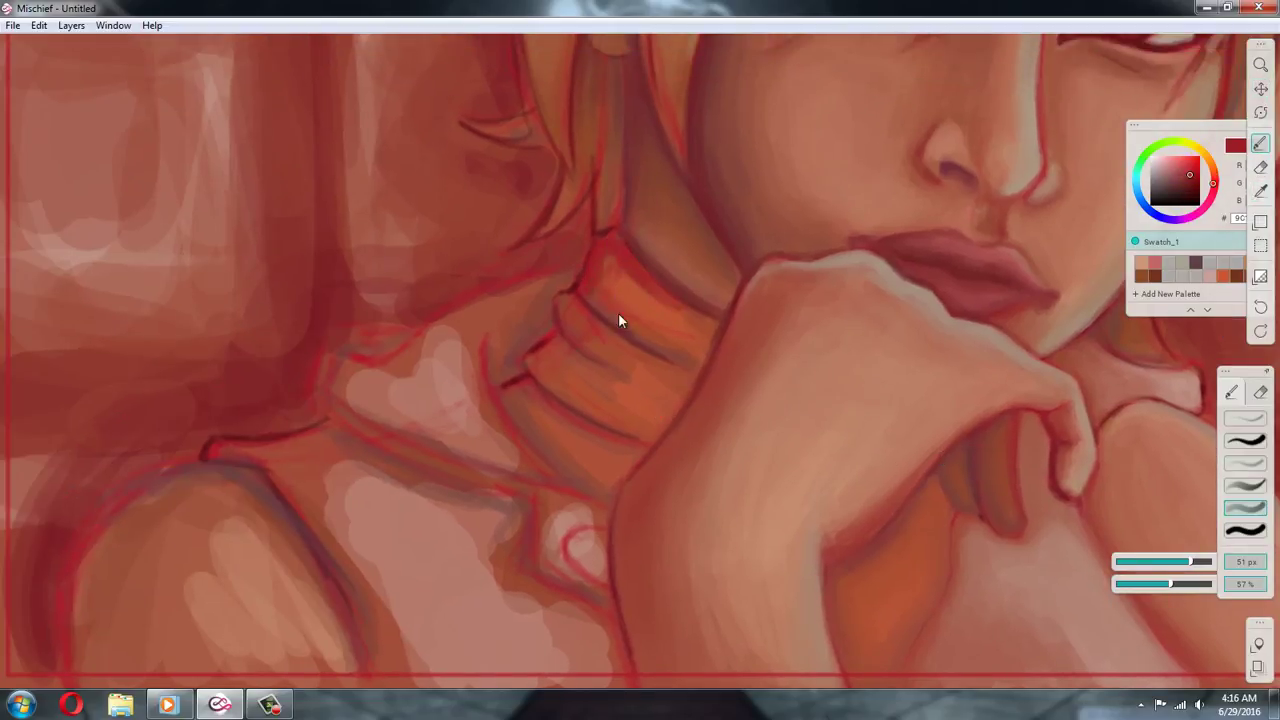
alt+click(594, 296)
alt+click(610, 295)
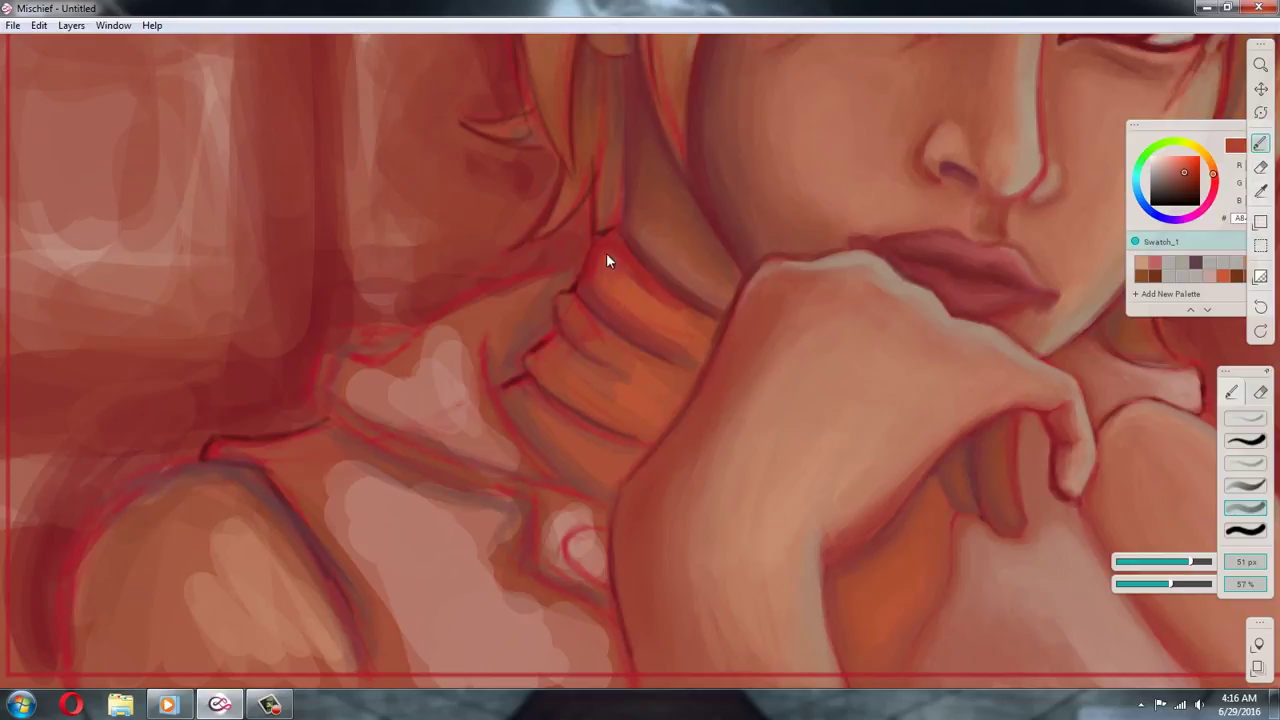
Soften the crease below the turtleneck's top fold and shade its outer end with sampled brownish reds
alt+click(701, 350)
alt+click(692, 354)
alt+click(618, 304)
alt+click(582, 323)
alt+click(563, 332)
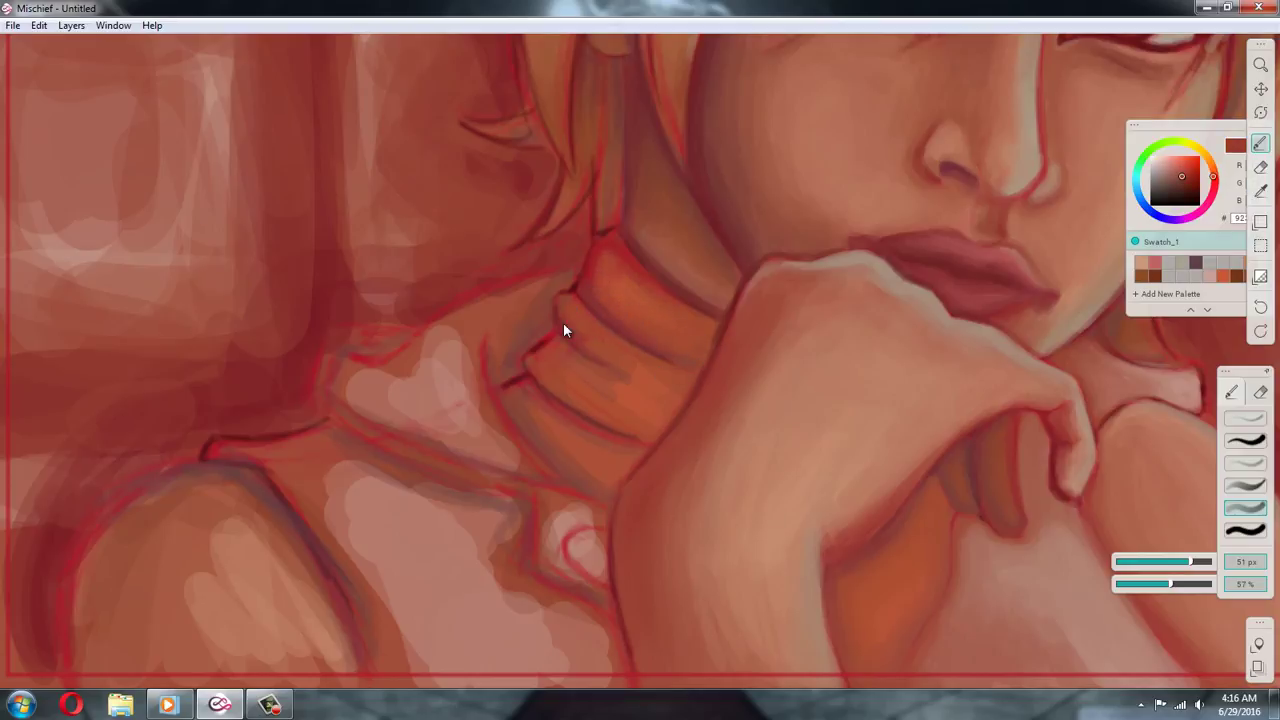
Blend the streaks across the turtleneck's middle folds and soften the dark outline at their outer ends
alt+click(653, 381)
alt+click(620, 375)
alt+click(650, 393)
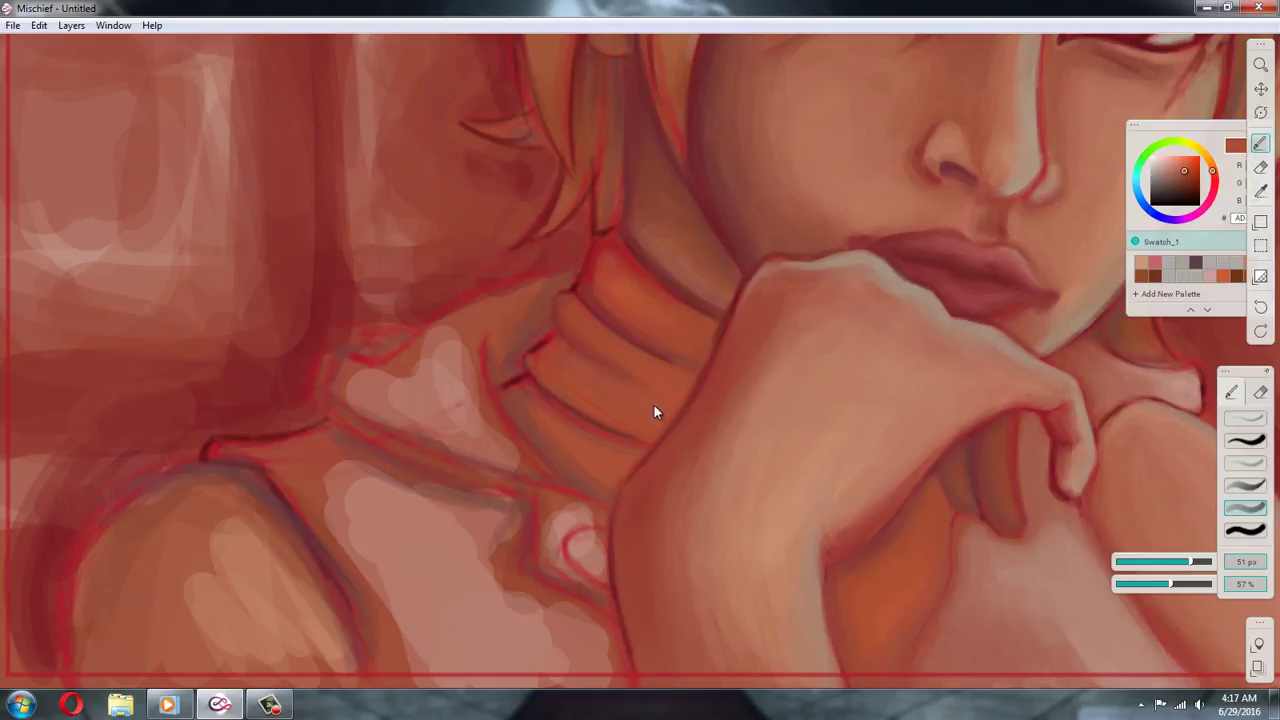
alt+click(548, 345)
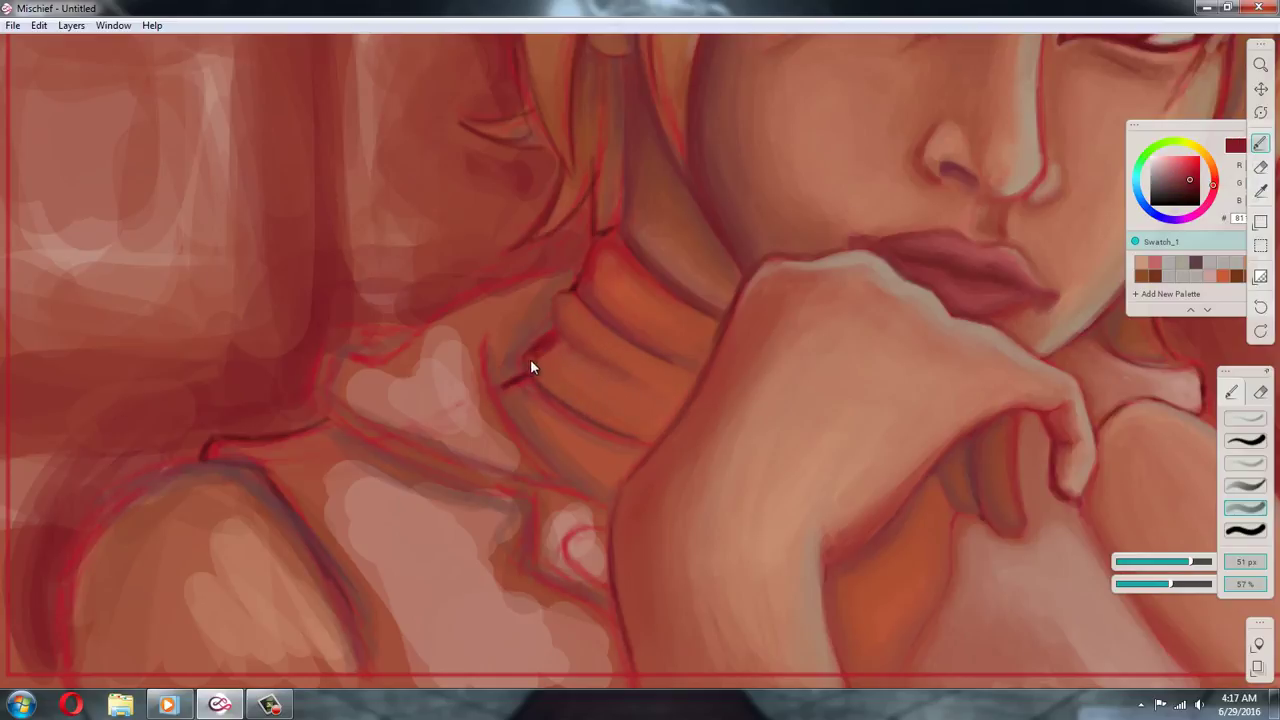
alt+click(547, 365)
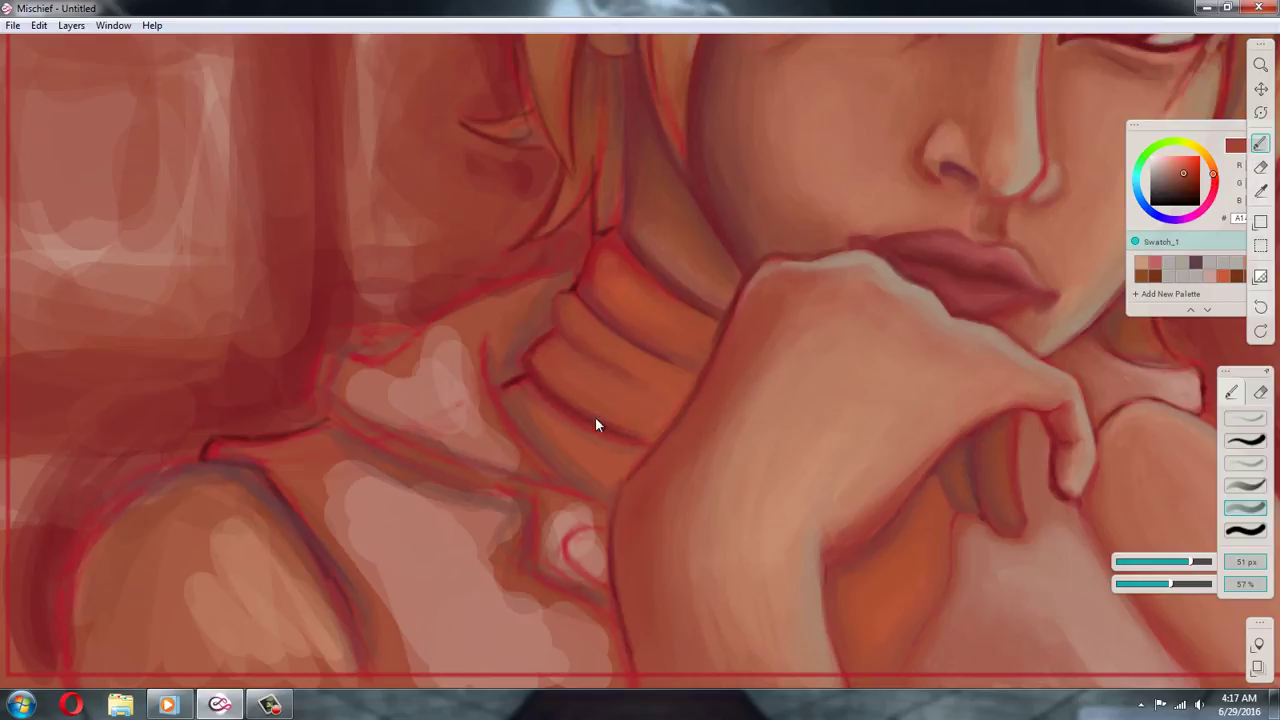
Shade the outer ends of the turtleneck's middle folds in reddish brown and brighten their centres with sampled orange
alt+click(645, 431)
alt+click(657, 422)
alt+click(608, 455)
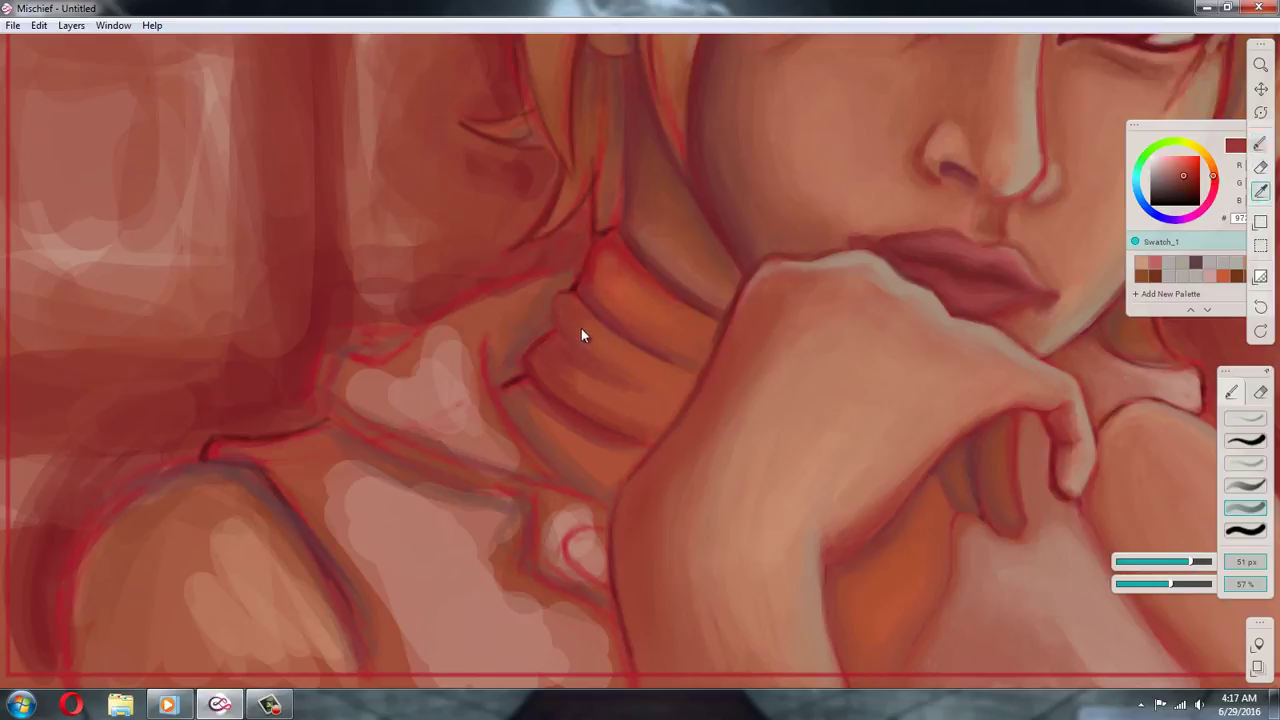
alt+click(653, 375)
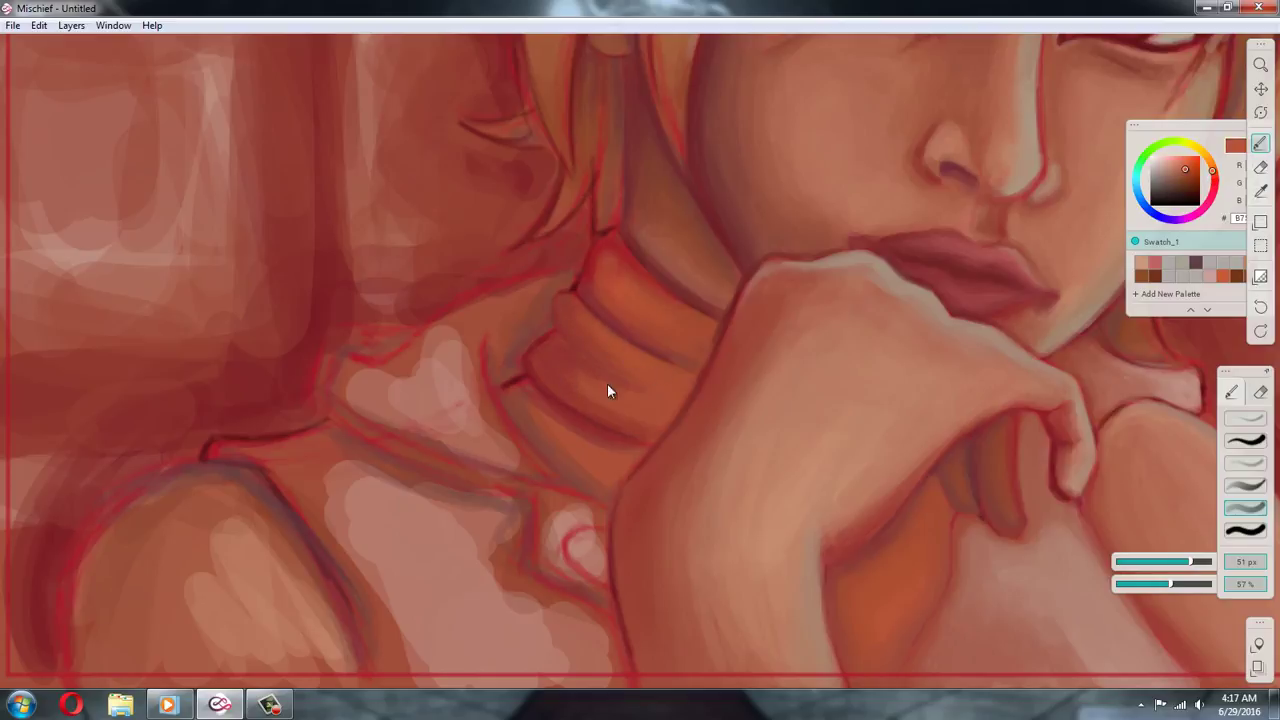
alt+click(575, 308)
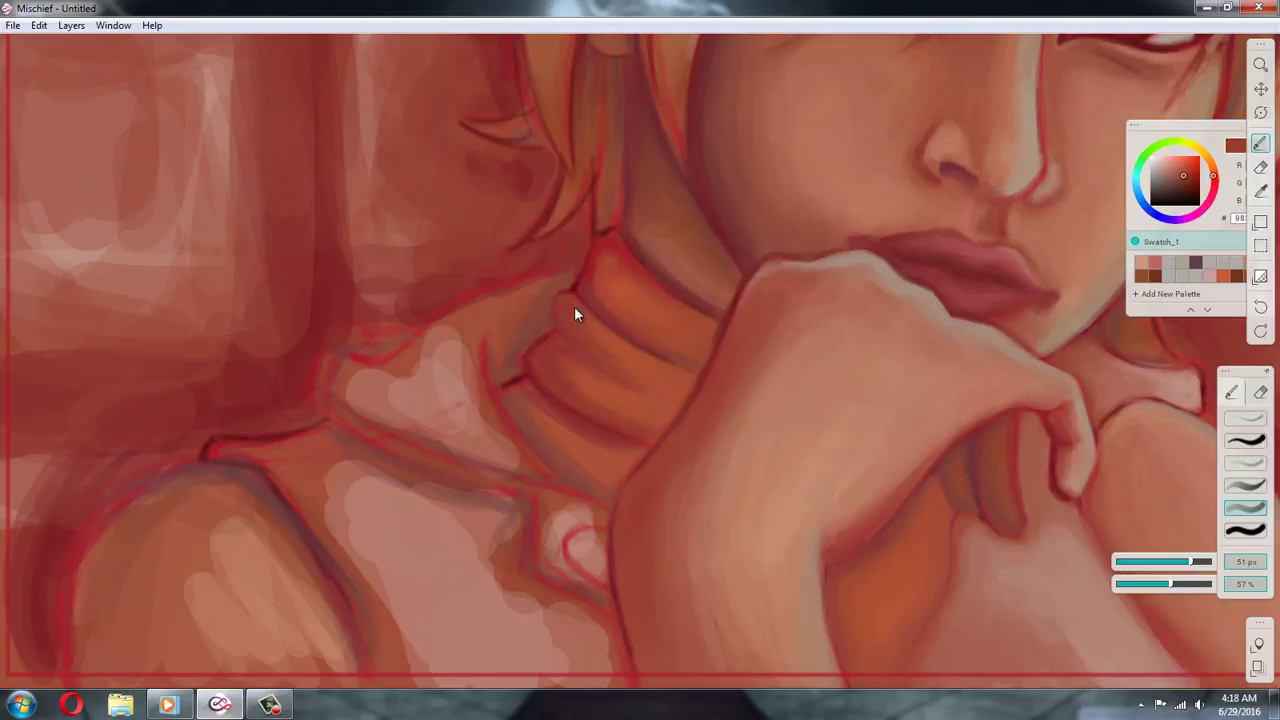
Deepen the crease above the turtleneck's lowest fold and blend that fold with sampled reddish oranges
alt+click(657, 437)
alt+click(663, 415)
alt+click(557, 446)
alt+click(524, 385)
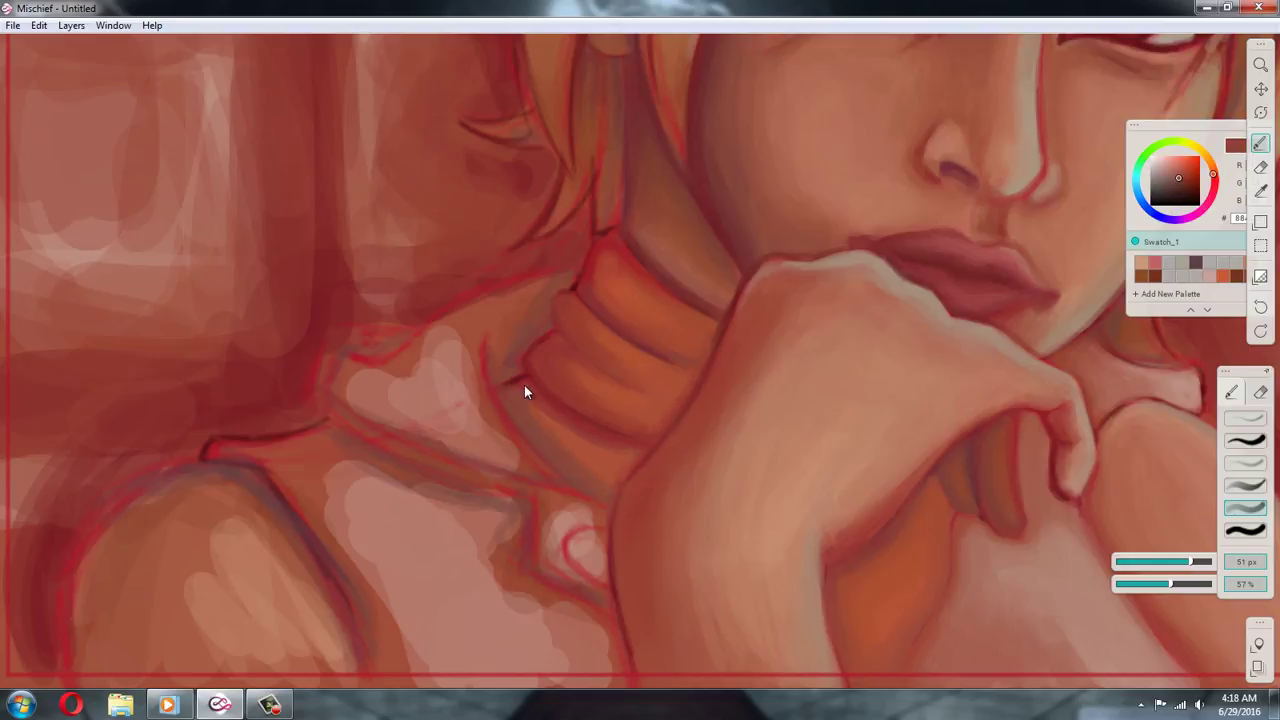
alt+click(562, 420)
alt+click(638, 452)
alt+click(582, 457)
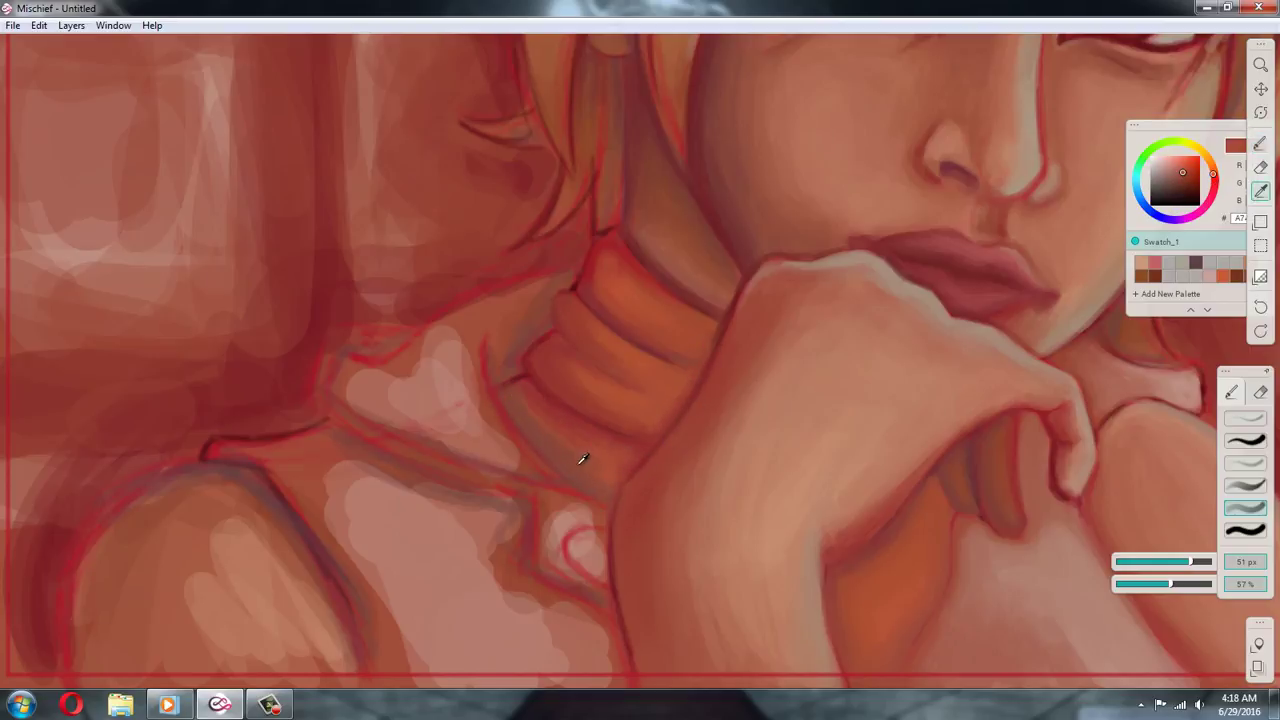
Darken the lowest turtleneck fold along the shirt collar with sampled dark red and brown tones
alt+click(541, 432)
alt+click(512, 380)
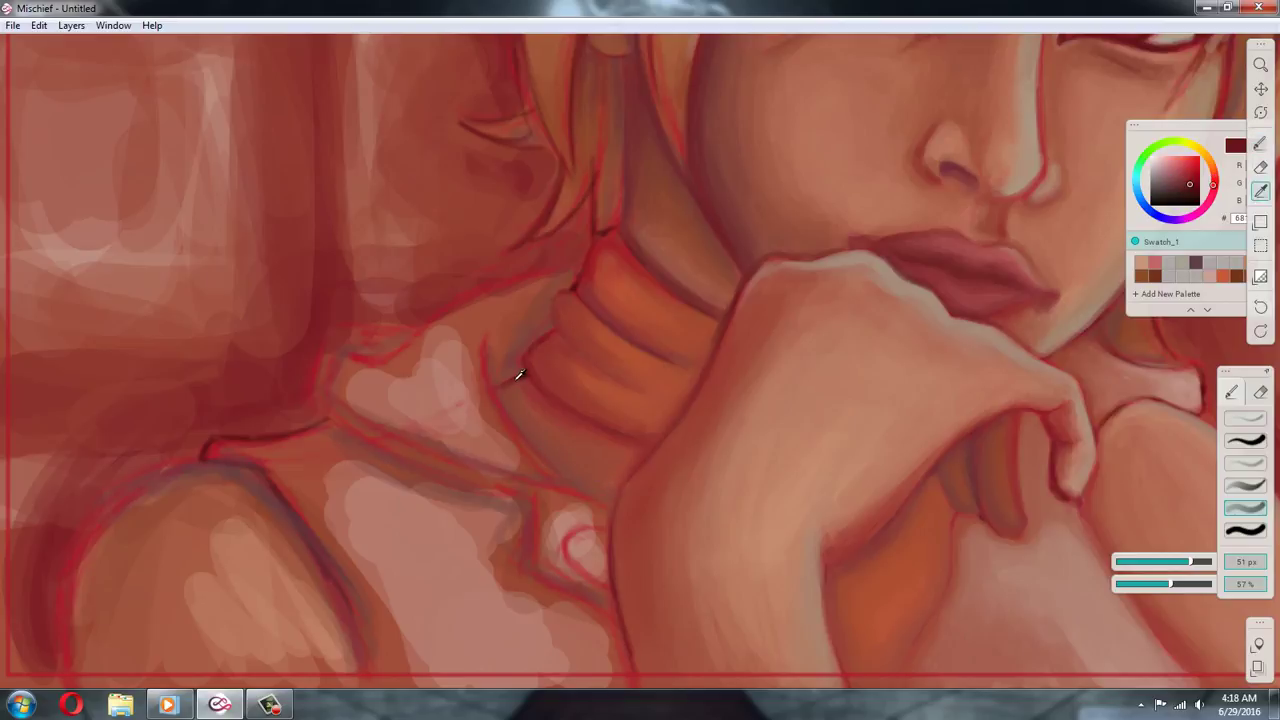
drag(503, 388, 584, 490)
alt+click(540, 437)
alt+click(612, 488)
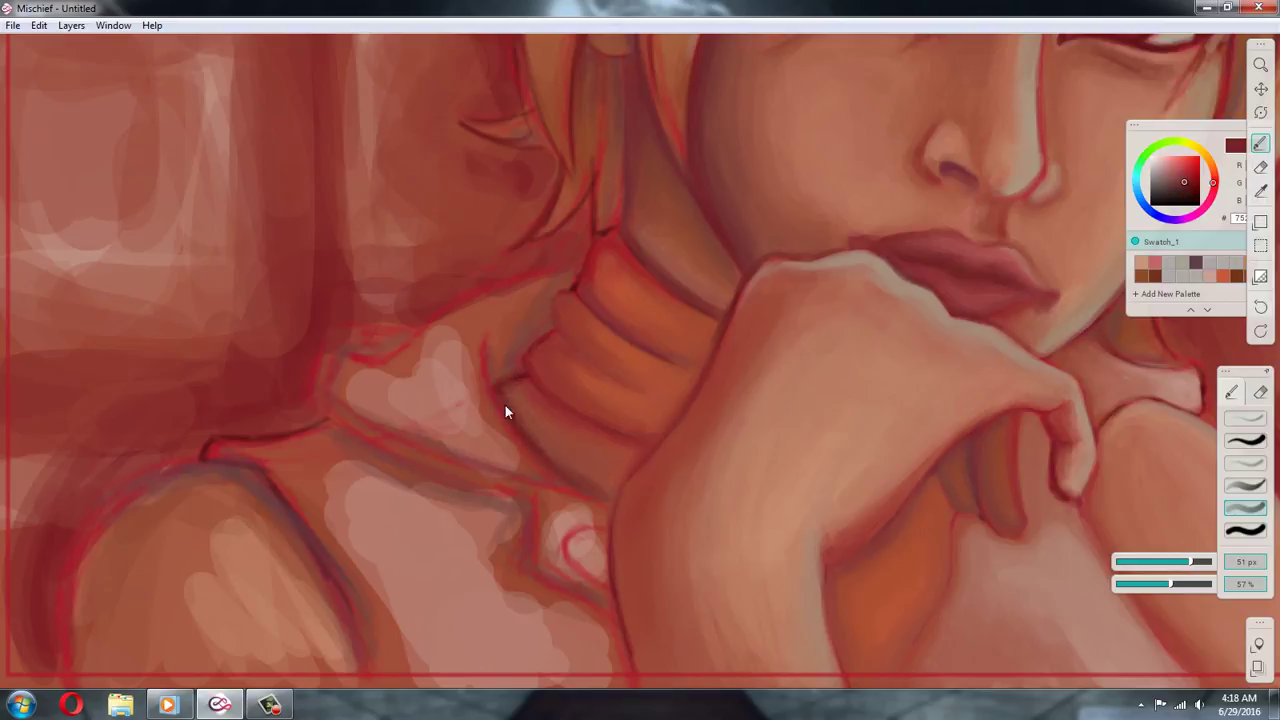
alt+click(506, 407)
alt+click(551, 391)
alt+click(504, 409)
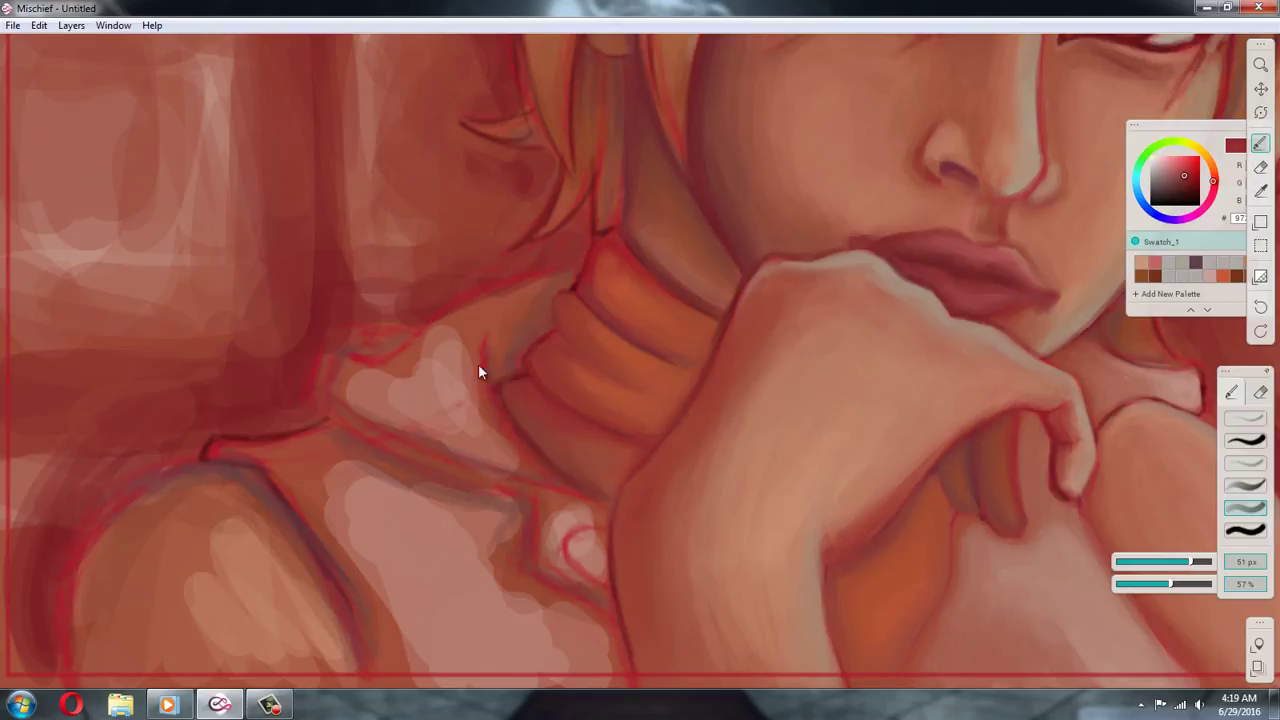
Blend the lower edge and outer tip of the pale shirt collar with sampled pink and red tones
alt+click(524, 465)
alt+click(479, 457)
alt+click(425, 429)
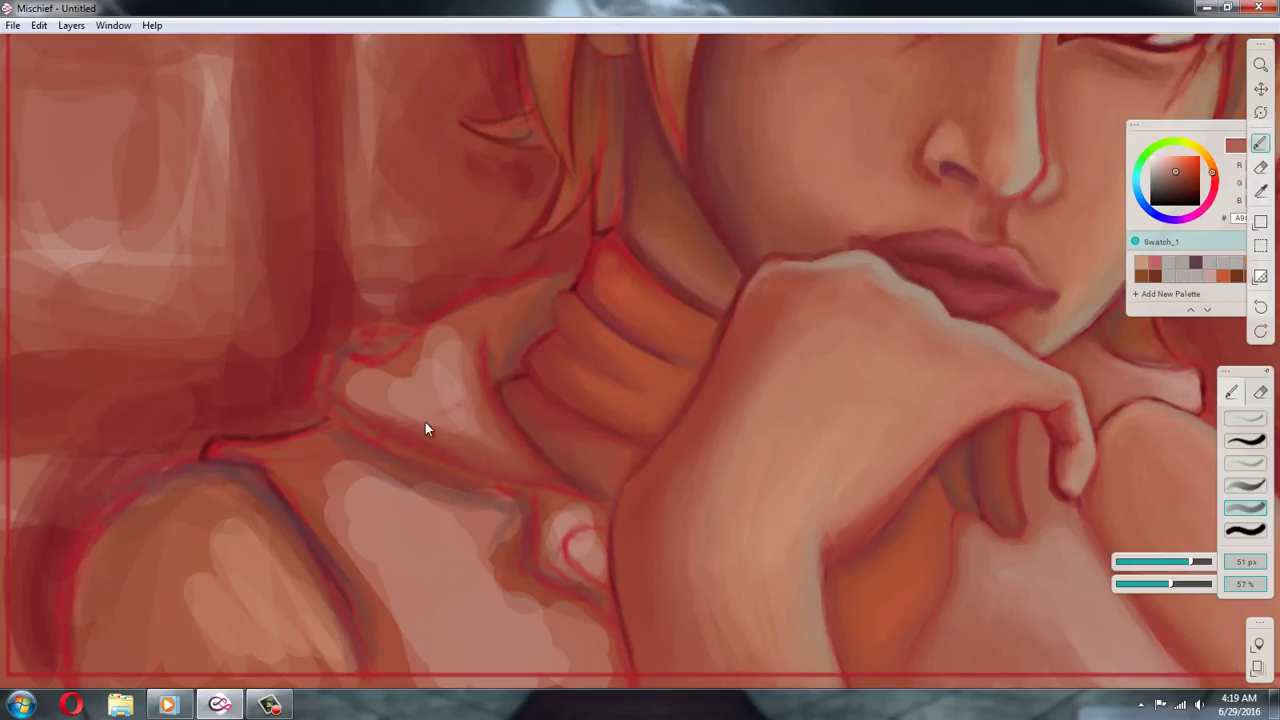
alt+click(356, 353)
alt+click(343, 384)
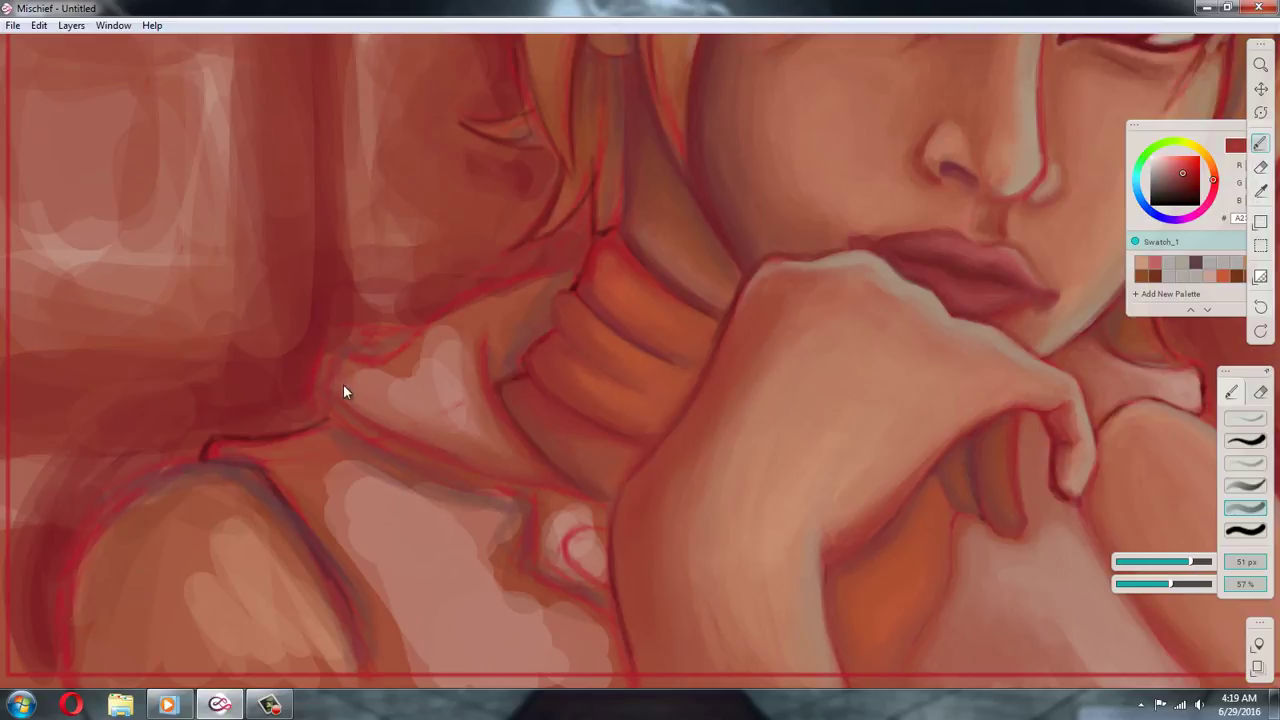
Shade the collar's tip and its inner side behind the turtleneck with sampled pinkish and brown tones, using a 36 px brush
click(1183, 561)
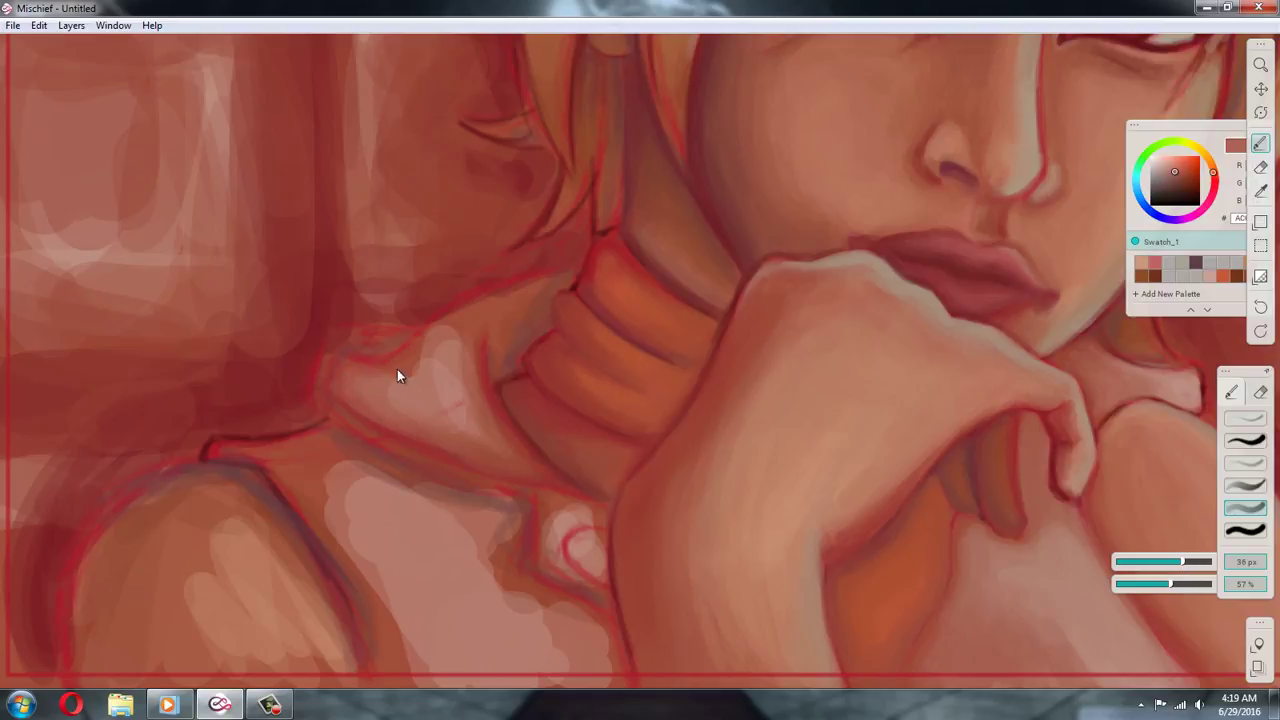
alt+click(455, 313)
alt+click(516, 367)
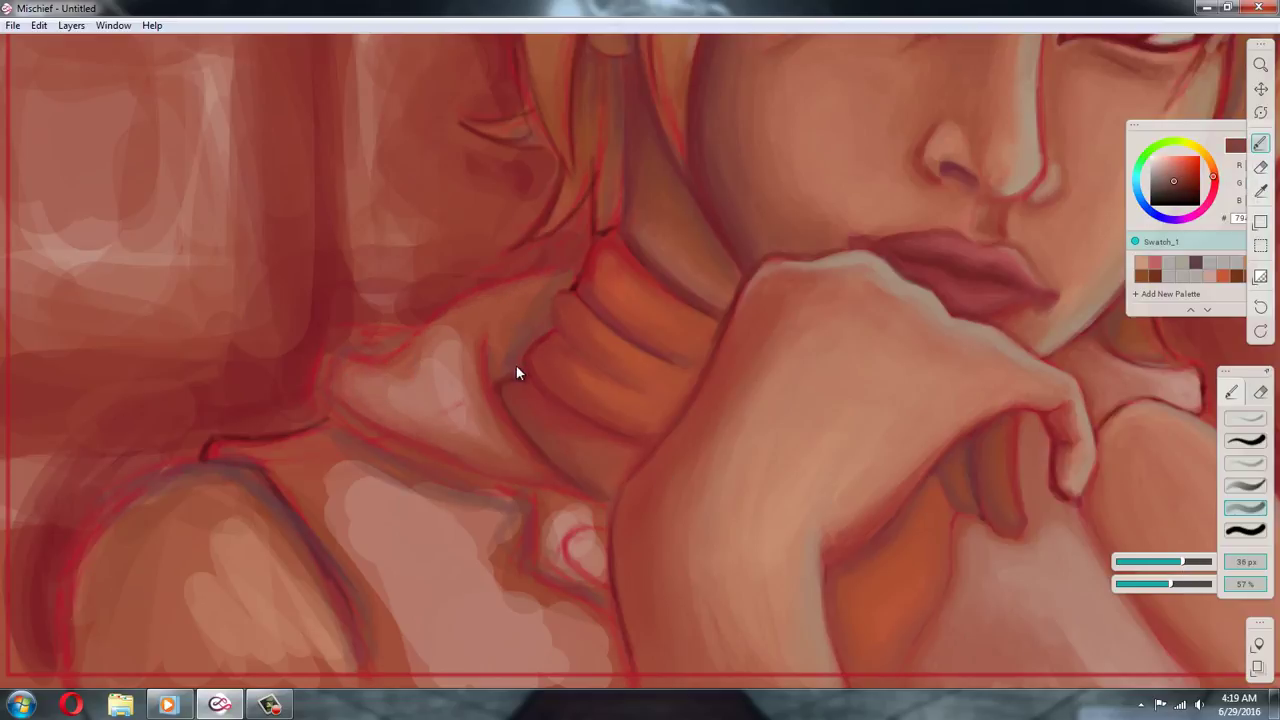
alt+click(538, 296)
alt+click(551, 286)
alt+click(445, 317)
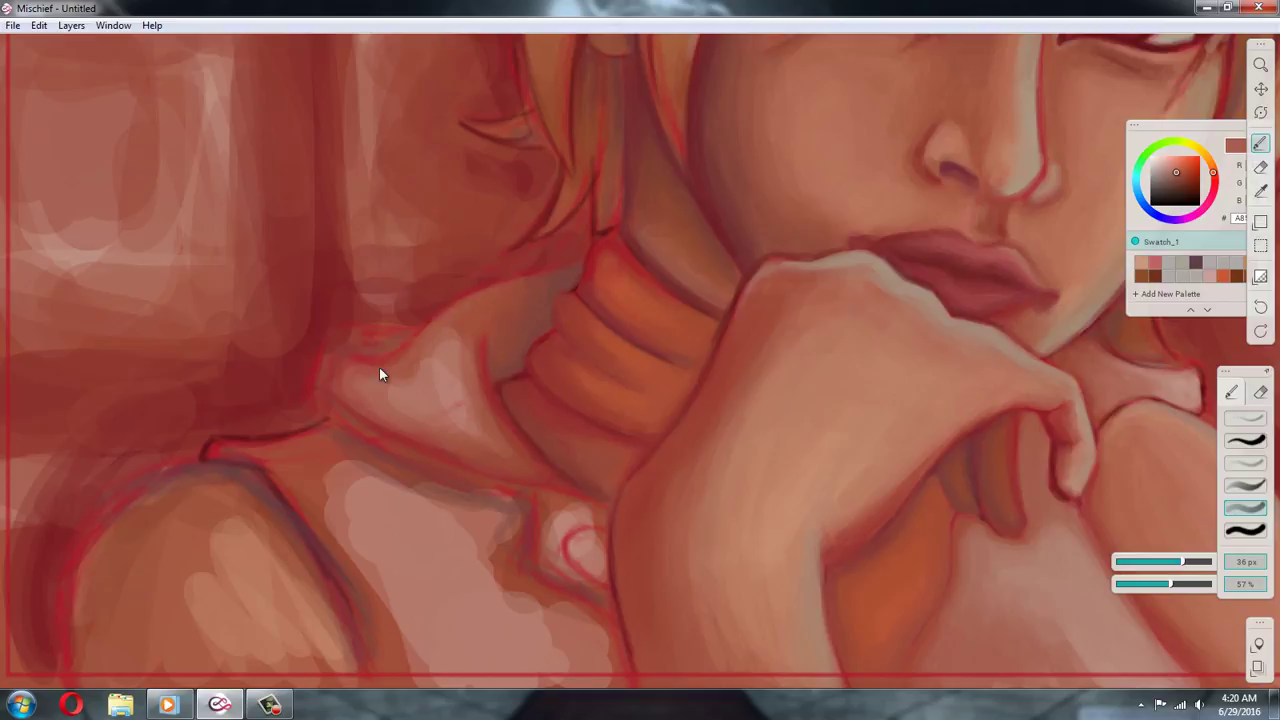
Refine the collar's front edge down to its point above the button with sampled pink and reddish brown tones
alt+click(403, 418)
alt+click(454, 324)
alt+click(548, 482)
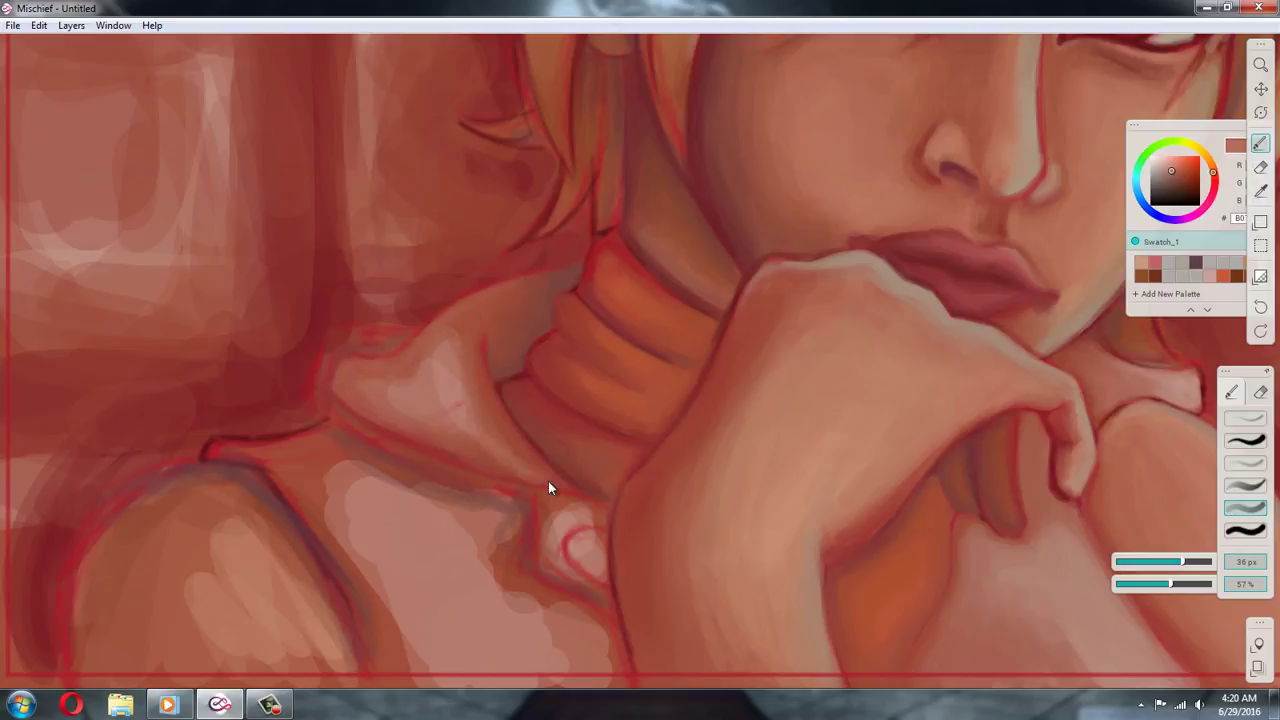
drag(548, 481, 477, 358)
alt+click(480, 390)
alt+click(570, 500)
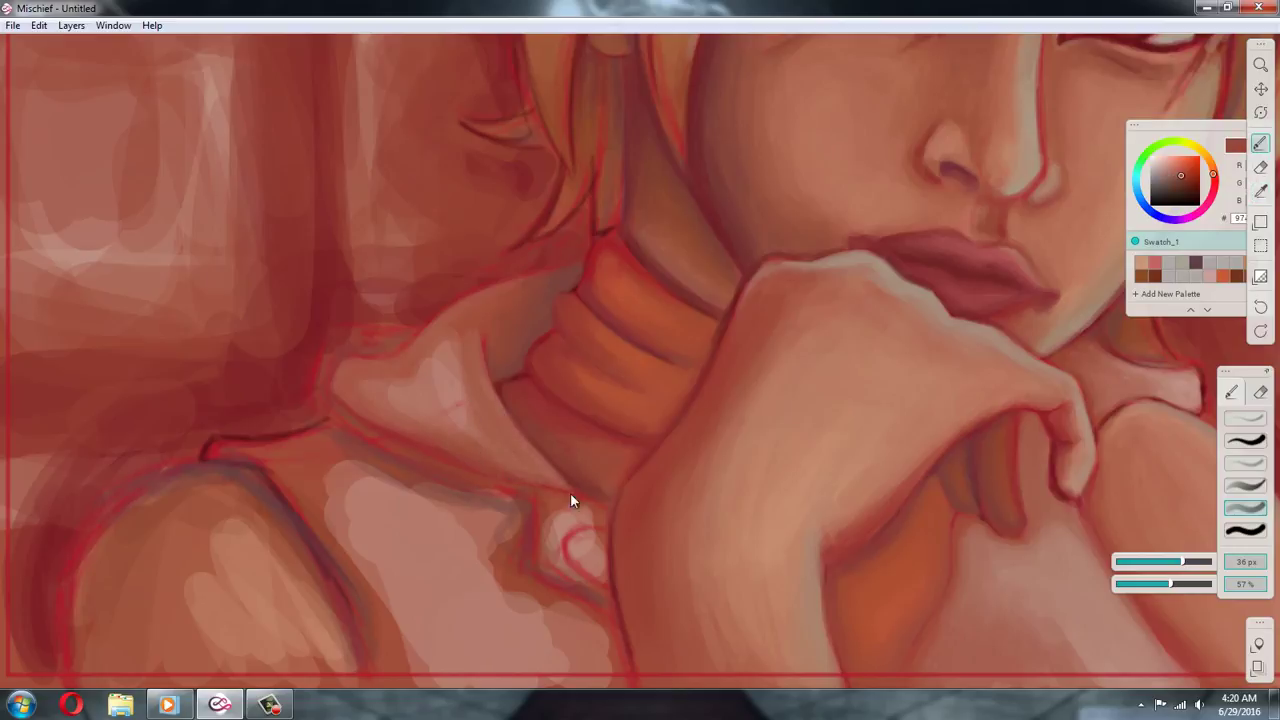
Smooth the pale front surface of the shirt collar with sampled pink tones, using a 66 px brush
alt+click(376, 399)
alt+click(404, 400)
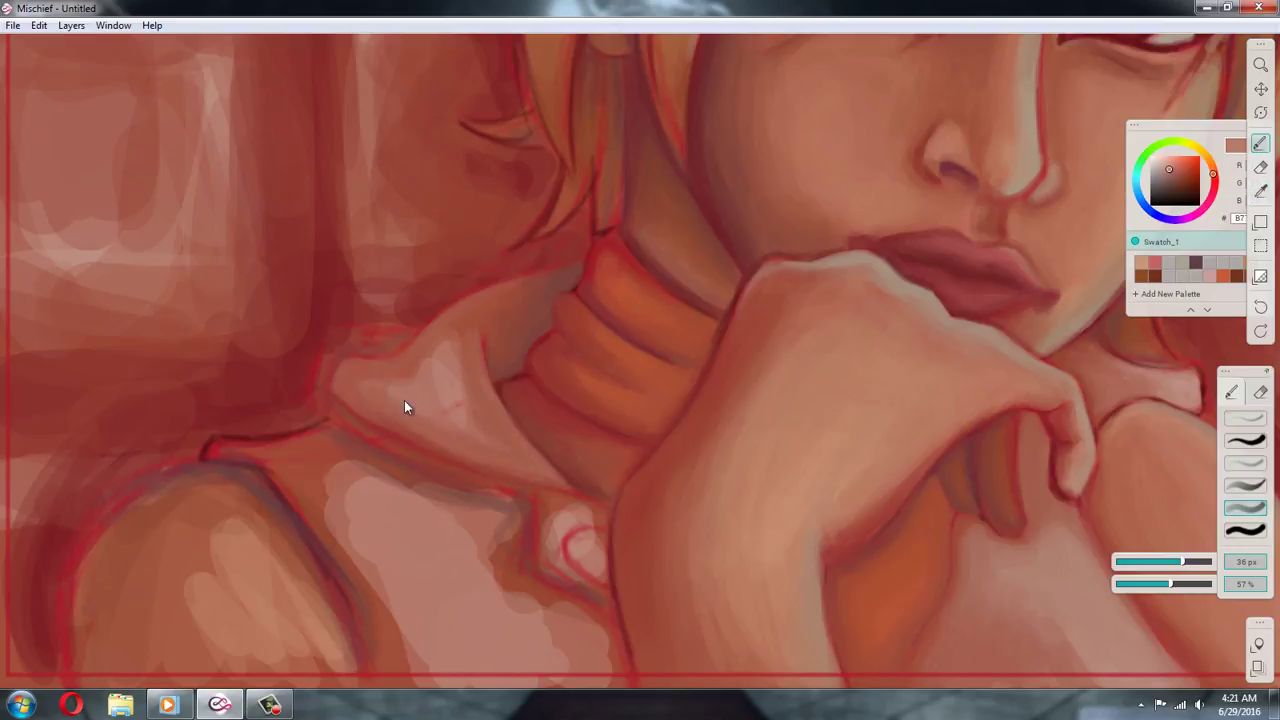
click(1196, 561)
alt+click(446, 420)
alt+click(446, 414)
mouse_move(446, 420)
mouse_down()
mouse_move(469, 365)
mouse_move(395, 373)
mouse_move(422, 355)
mouse_move(375, 386)
mouse_move(433, 437)
mouse_move(426, 389)
mouse_move(454, 374)
mouse_move(448, 390)
mouse_move(507, 450)
mouse_up()
alt+click(394, 376)
alt+click(393, 376)
alt+click(425, 389)
alt+click(474, 450)
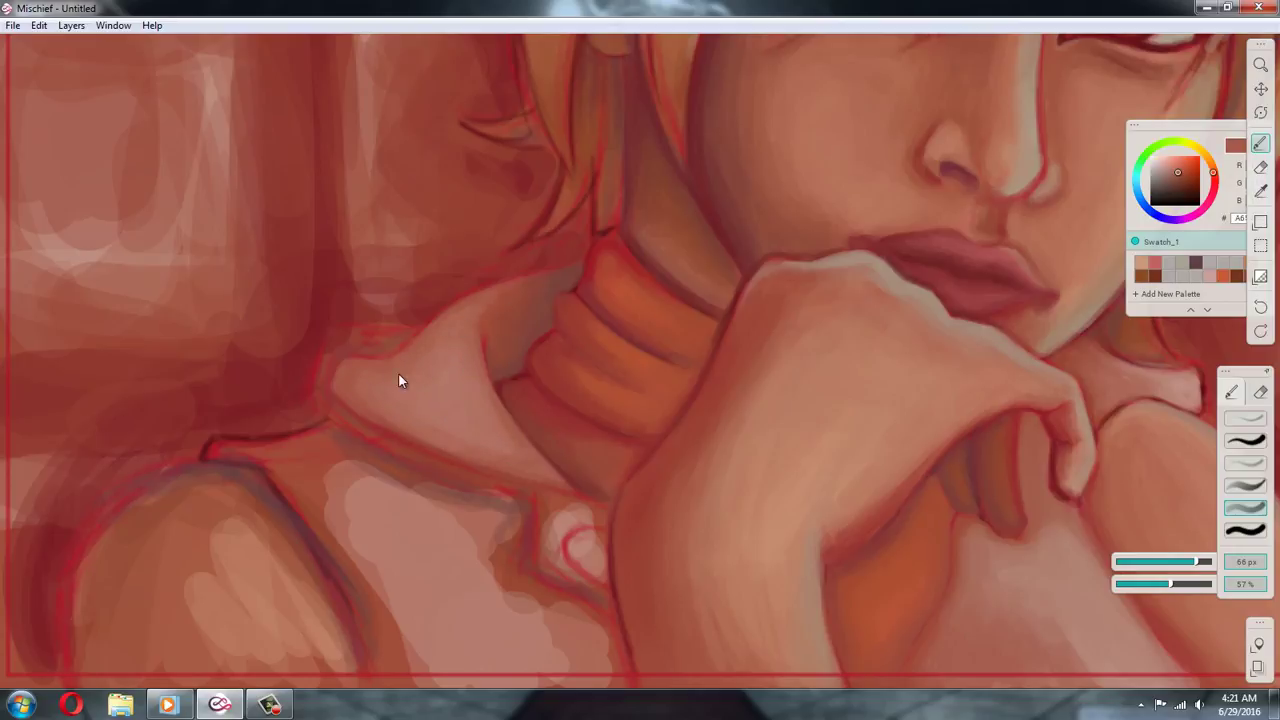
Blend the collar's lower edge and the shadow beneath it with sampled red and brown tones, using a 33 px brush
alt+click(457, 487)
drag(1196, 562, 1180, 566)
alt+click(369, 429)
alt+click(340, 409)
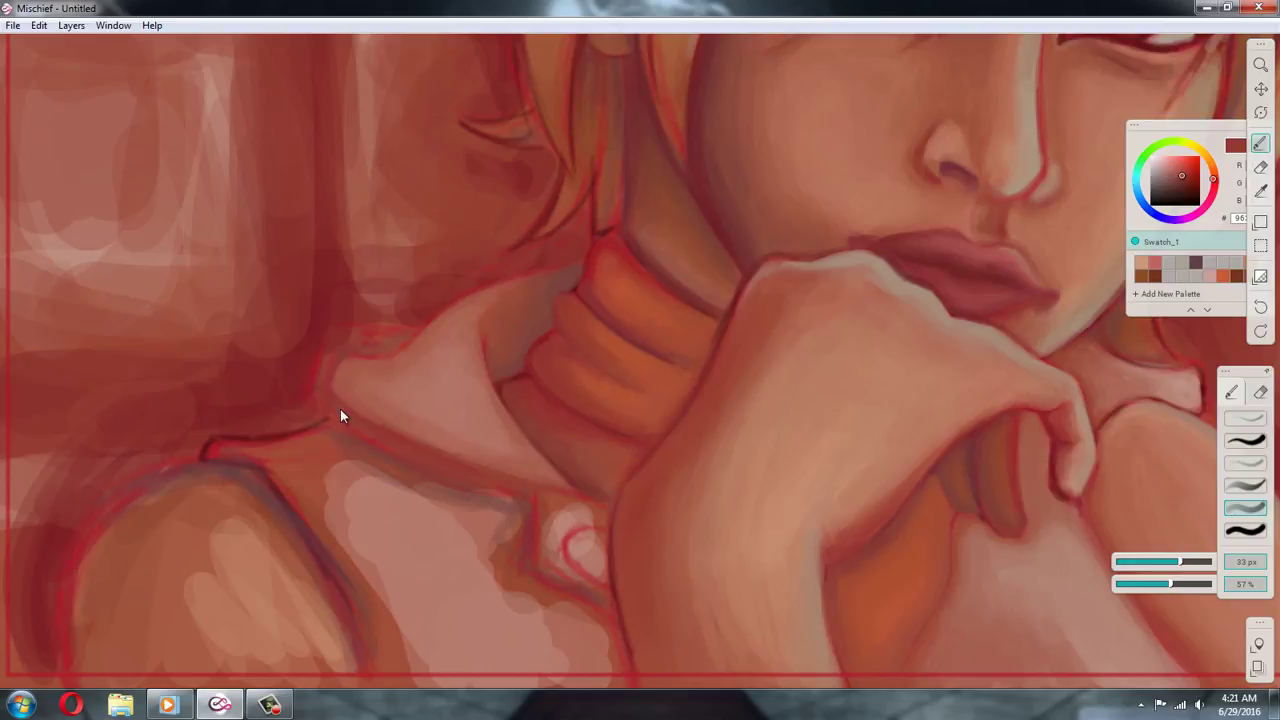
alt+click(327, 395)
alt+click(488, 485)
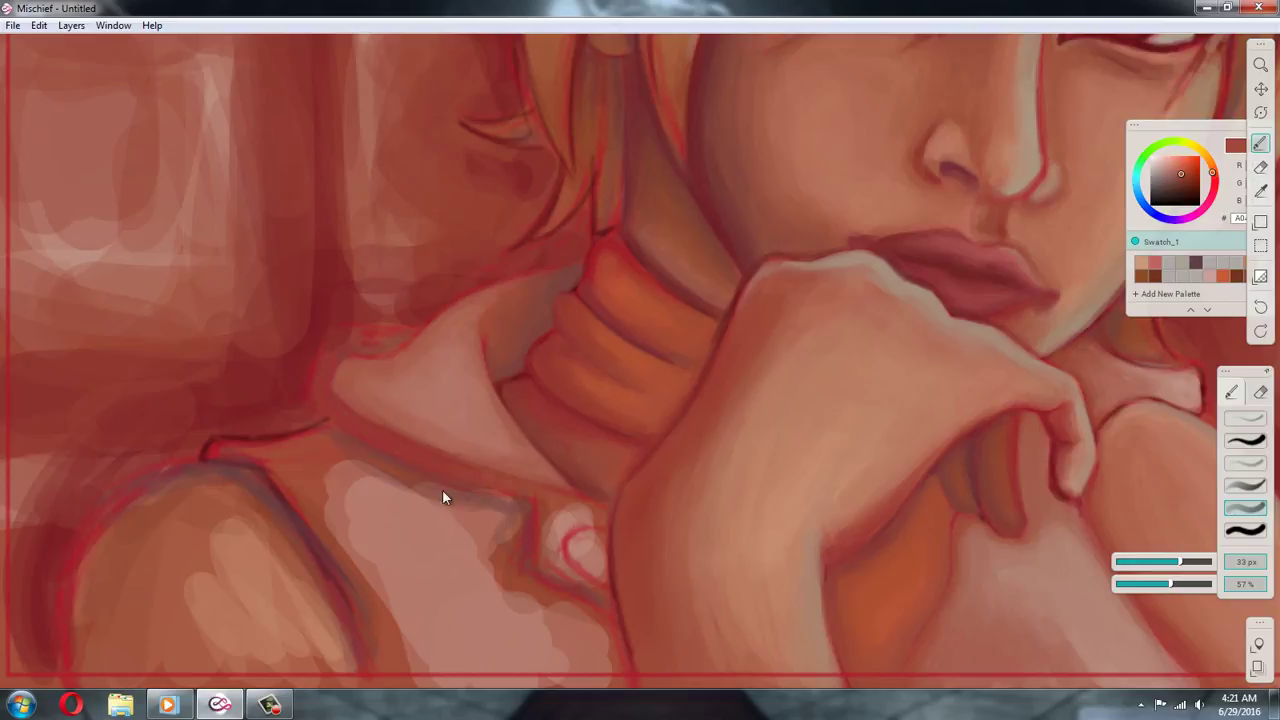
key(bracketleft)
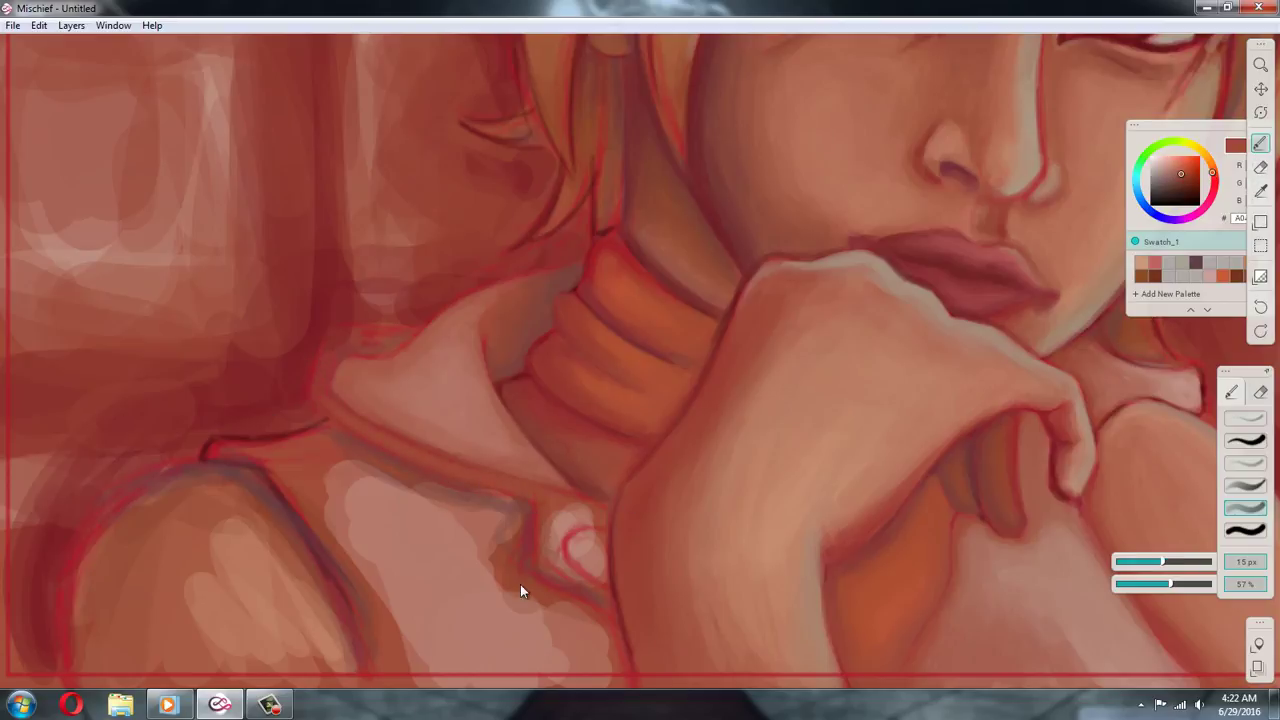
Clean up the collar's outer tip and the strip behind it with sampled reddish tones, using a 15 px brush
alt+click(318, 393)
alt+click(381, 349)
alt+click(391, 338)
alt+click(341, 339)
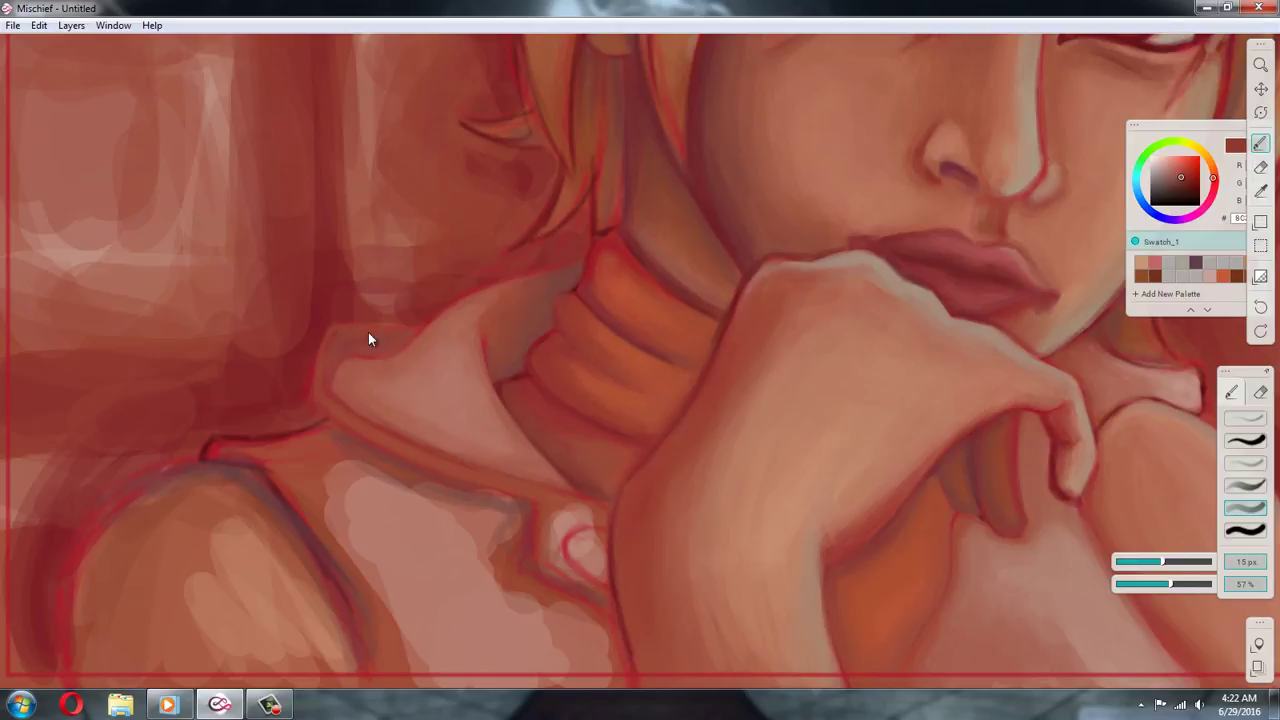
alt+click(370, 332)
Repaint the shirt button and its outline with sampled pale pink and red tones
alt+click(570, 518)
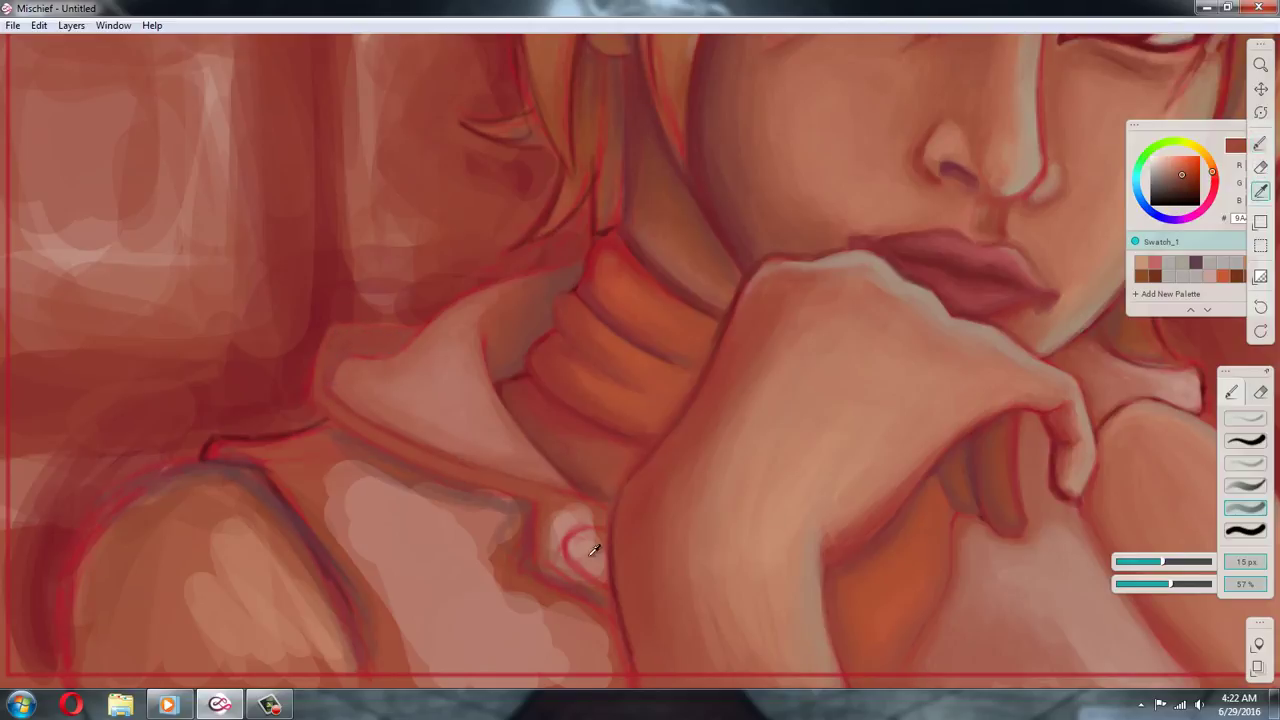
alt+click(580, 537)
alt+click(570, 538)
alt+click(576, 525)
alt+click(596, 515)
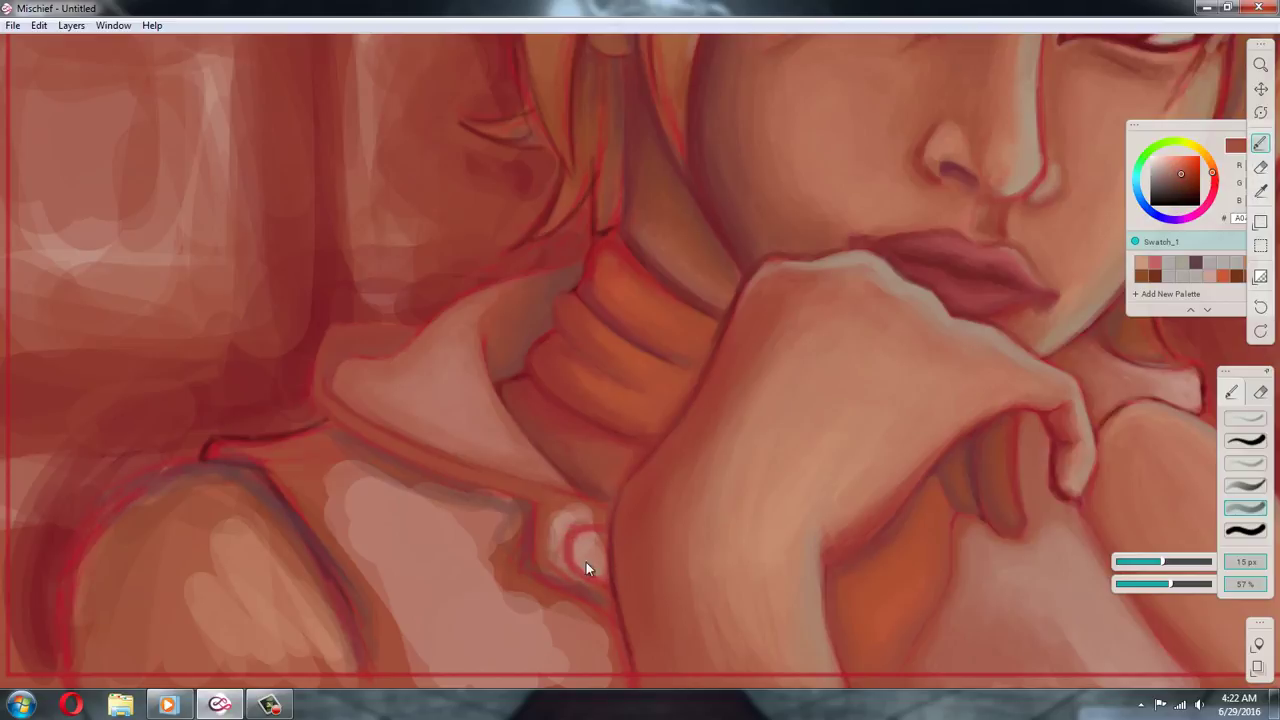
alt+click(598, 538)
alt+click(587, 587)
alt+click(597, 599)
Smooth the placket around the button and define its edges with sampled pinkish brown and dark red tones
alt+click(535, 550)
alt+click(541, 547)
alt+click(545, 570)
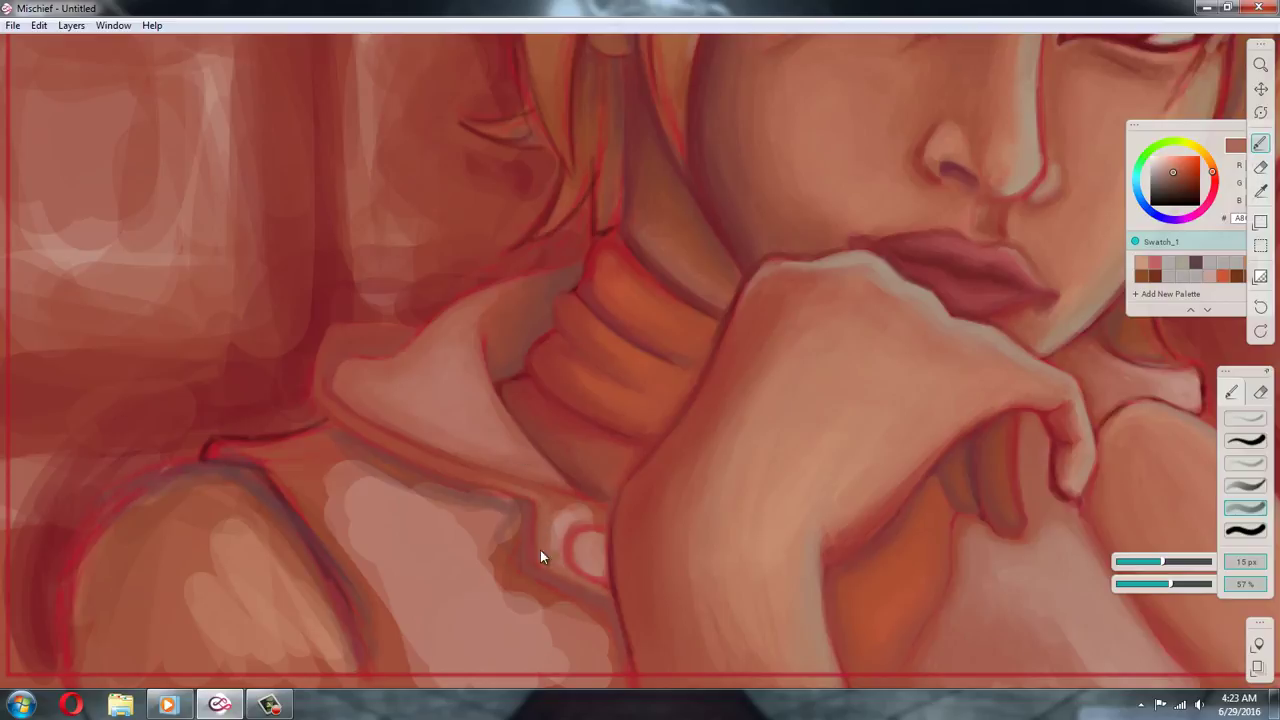
alt+click(547, 521)
alt+click(531, 517)
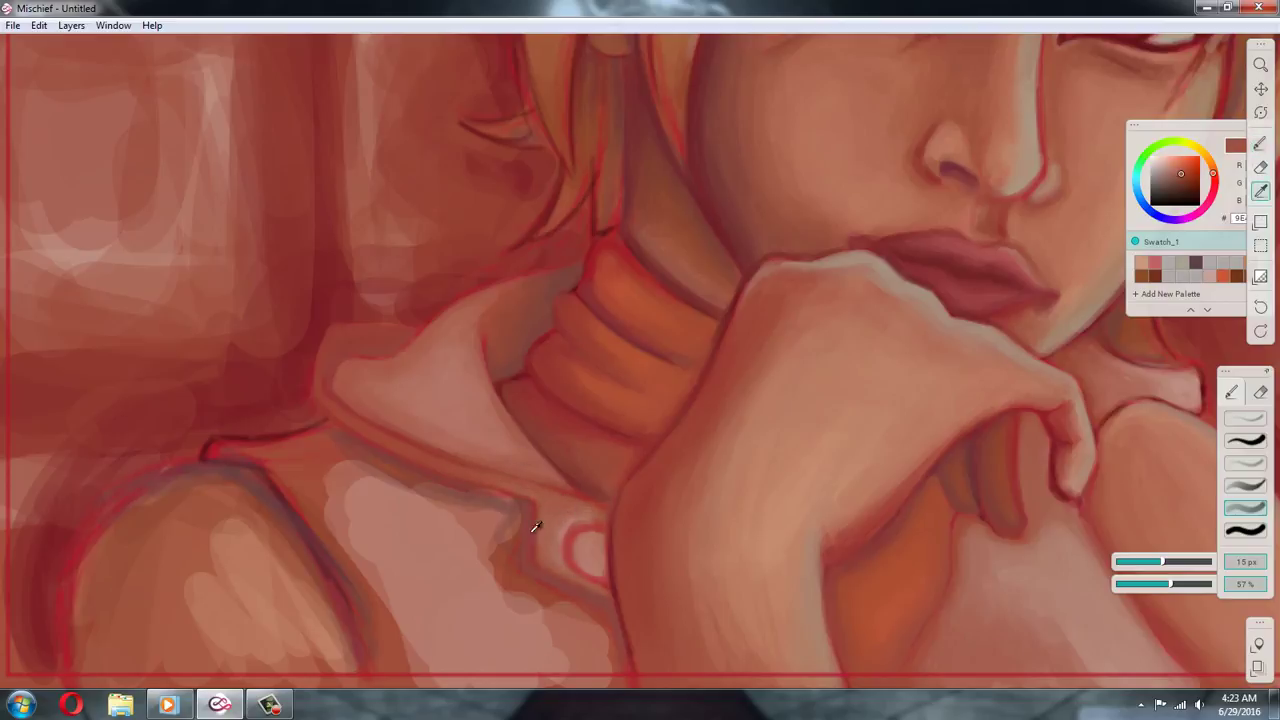
alt+click(609, 590)
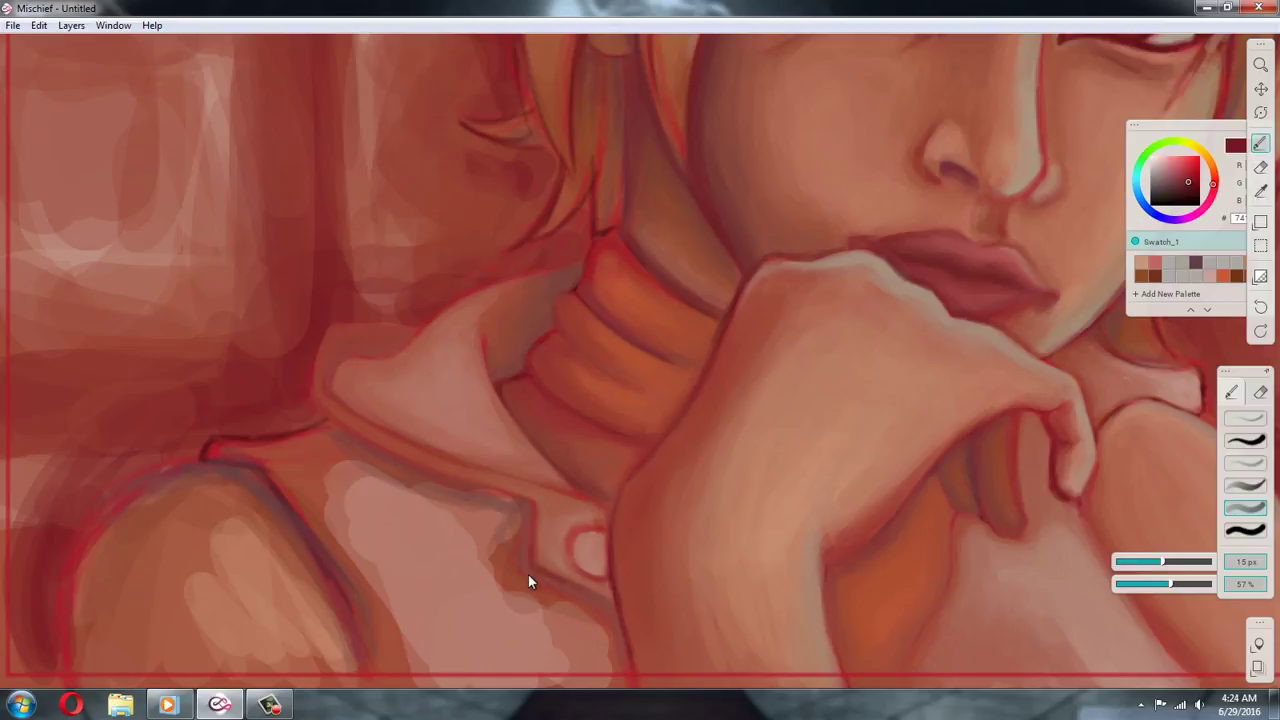
Shade the shirt below the placket and under the collar with sampled brown tones, using a 30 px brush
alt+click(523, 544)
drag(1163, 562, 1178, 563)
alt+click(562, 600)
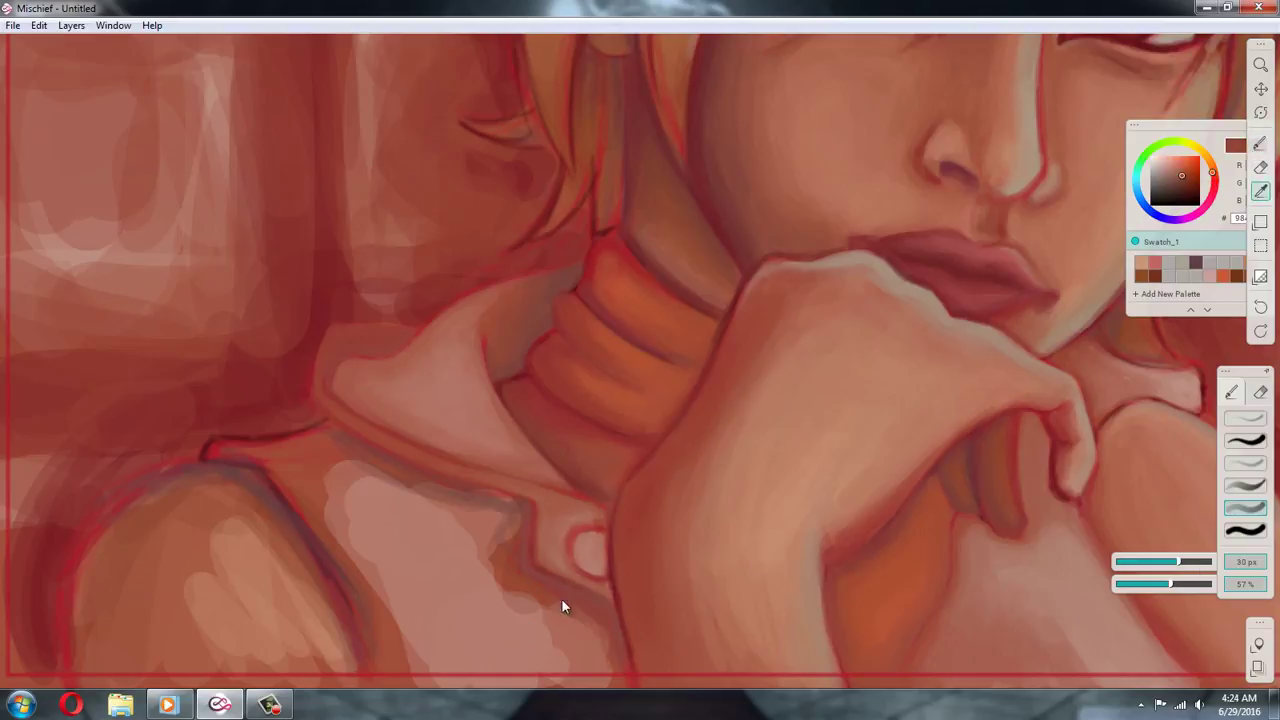
alt+click(518, 584)
alt+click(523, 506)
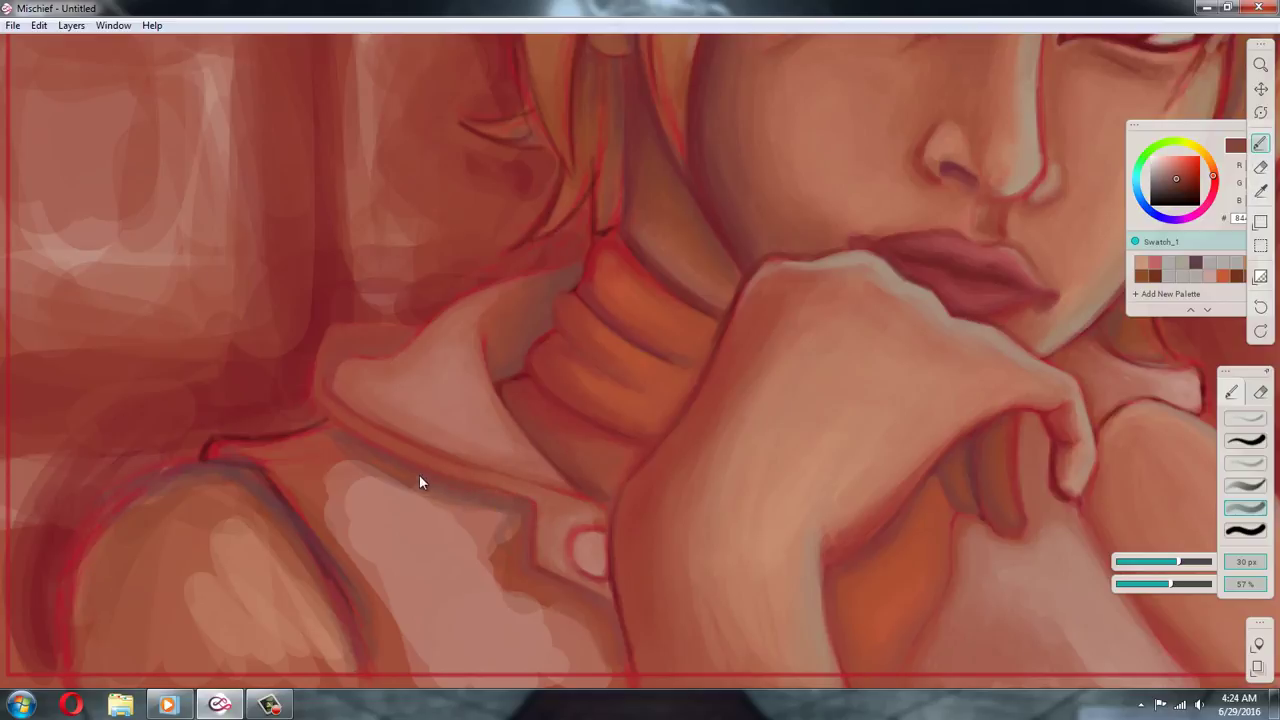
Darken the armhole seam and fill the shoulder strip beside it with sampled dark red and red tones
alt+click(374, 623)
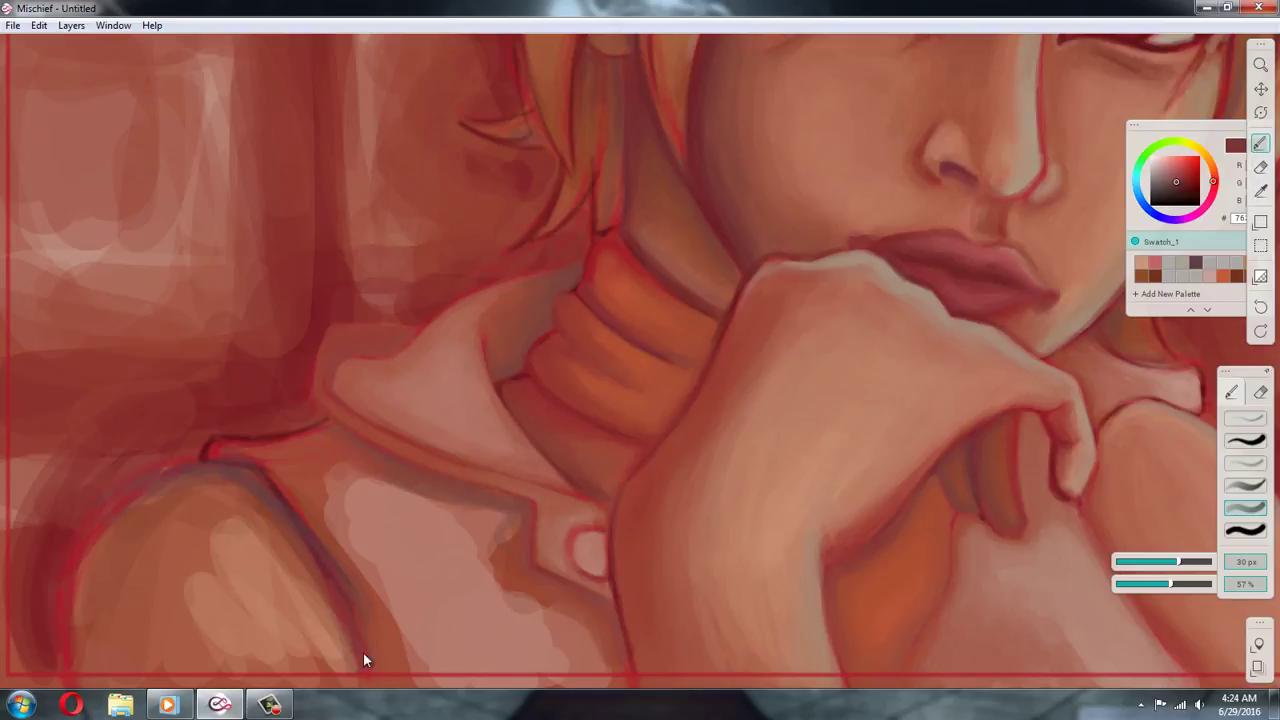
alt+click(284, 506)
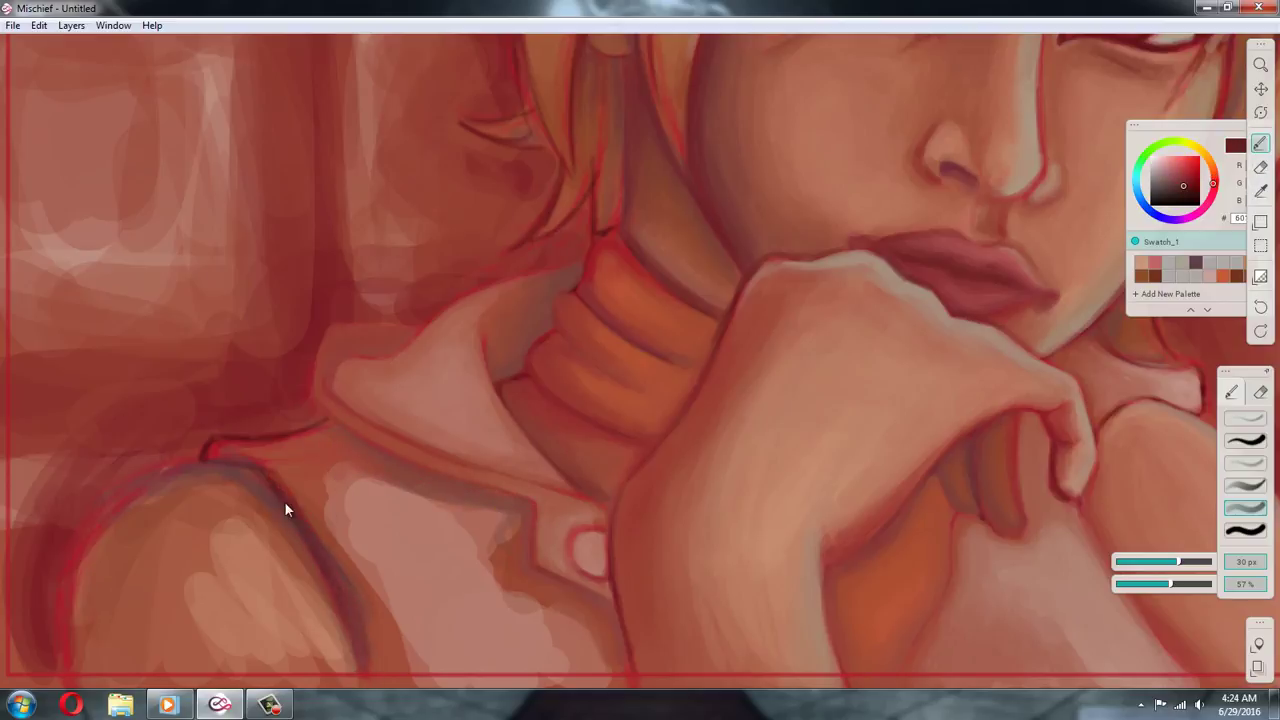
alt+click(205, 455)
mouse_move(205, 452)
mouse_down()
mouse_move(281, 446)
mouse_move(213, 449)
mouse_move(309, 510)
mouse_up()
alt+click(260, 457)
alt+click(365, 625)
mouse_move(370, 610)
mouse_down()
mouse_move(302, 495)
mouse_move(340, 546)
mouse_up()
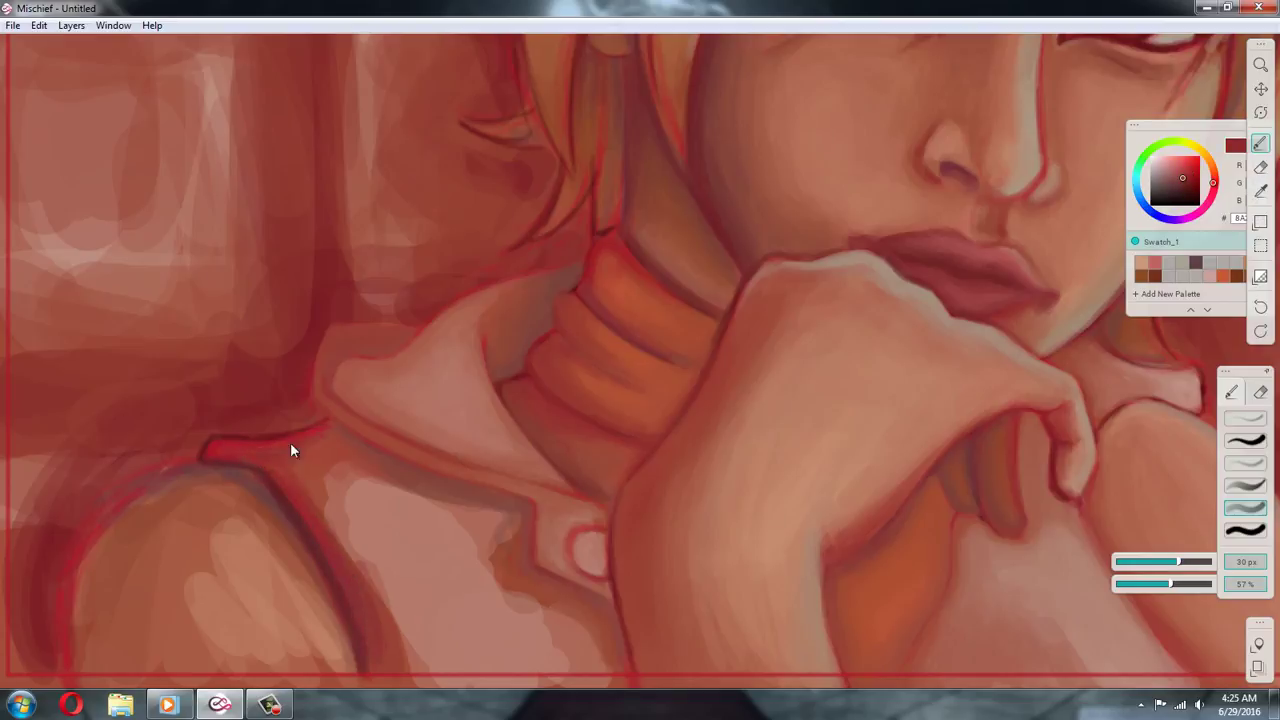
Soften the shadow on the shirt around the placket with sampled brown tones, using a 57 px brush
alt+click(605, 662)
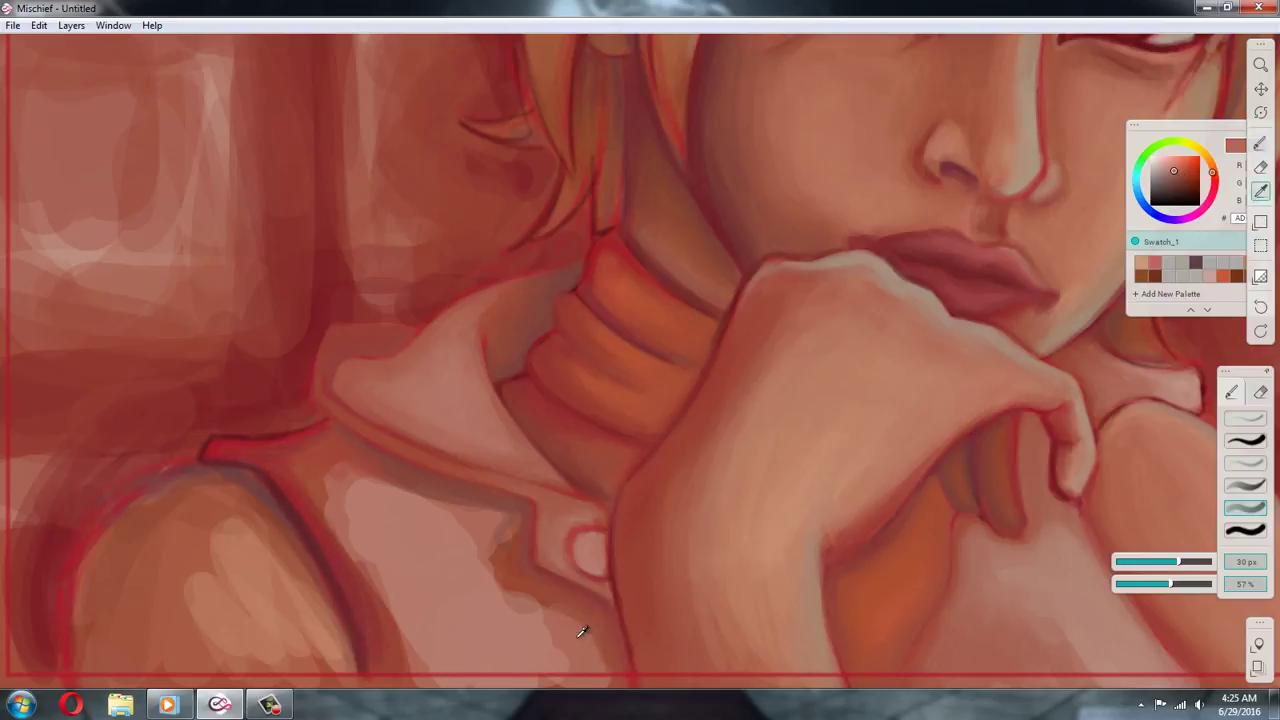
click(1192, 561)
alt+click(562, 626)
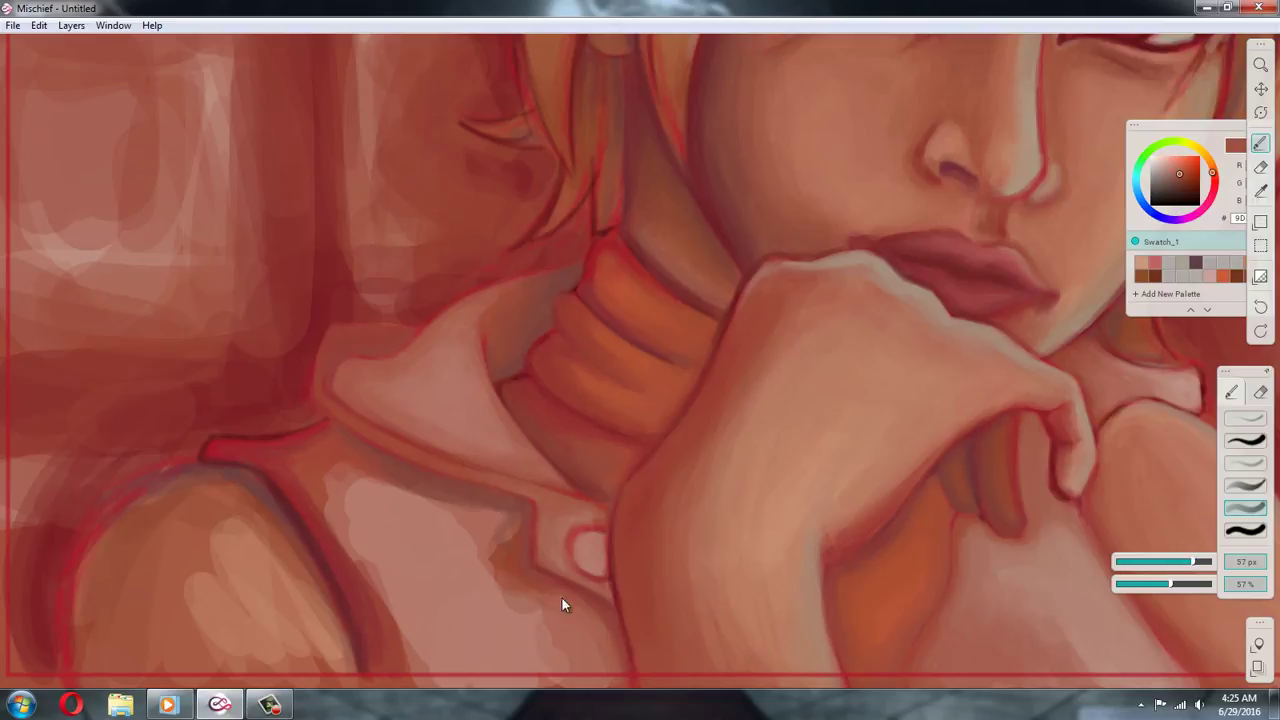
mouse_move(562, 600)
mouse_down()
mouse_move(594, 625)
mouse_move(500, 532)
mouse_up()
alt+click(516, 522)
drag(408, 492, 512, 527)
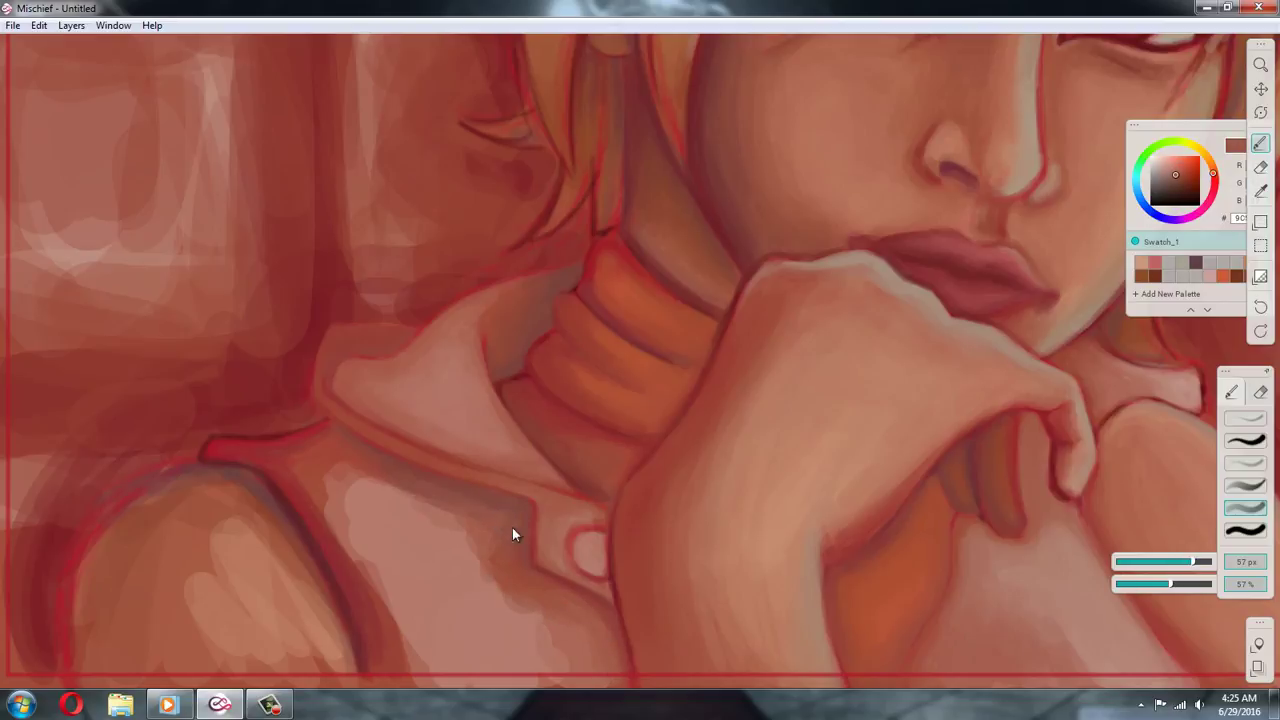
Blend the pale shirt panel into the shadow along the armhole seam and under the collar with sampled reddish brown tones
alt+click(396, 478)
alt+click(394, 476)
alt+click(392, 475)
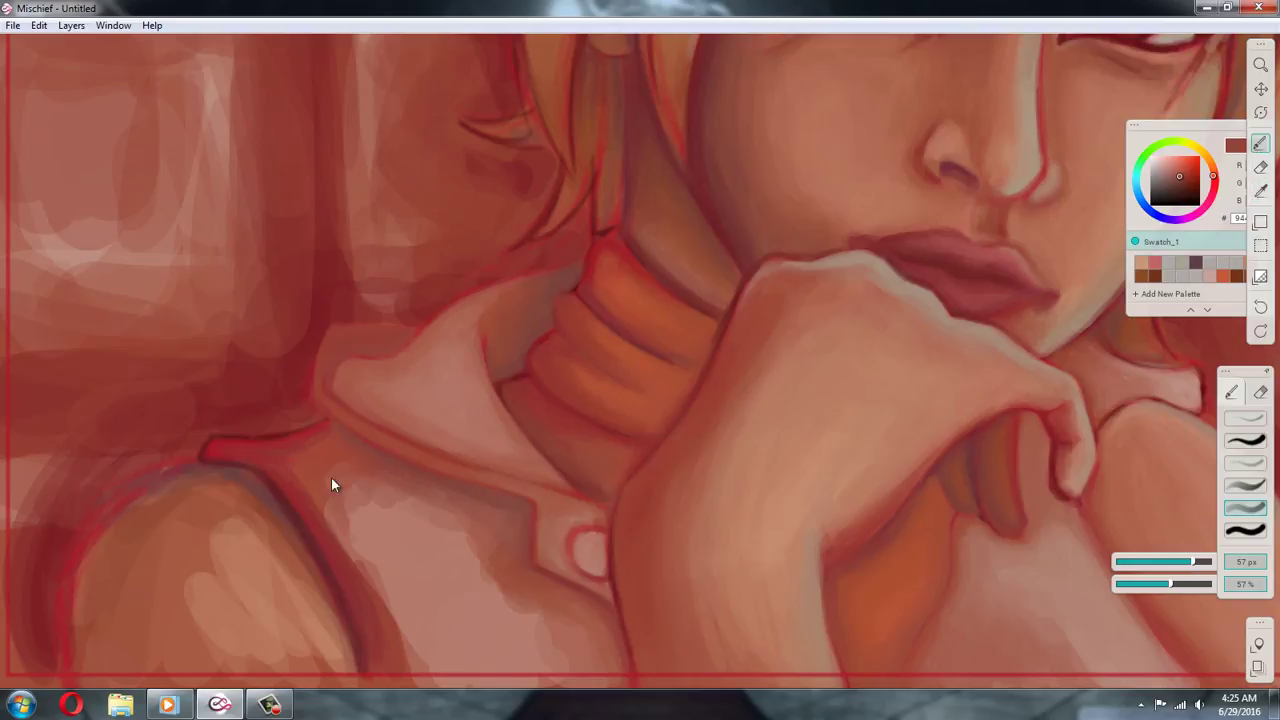
mouse_move(318, 450)
mouse_down()
mouse_move(320, 498)
mouse_move(338, 475)
mouse_move(357, 573)
mouse_up()
alt+click(359, 576)
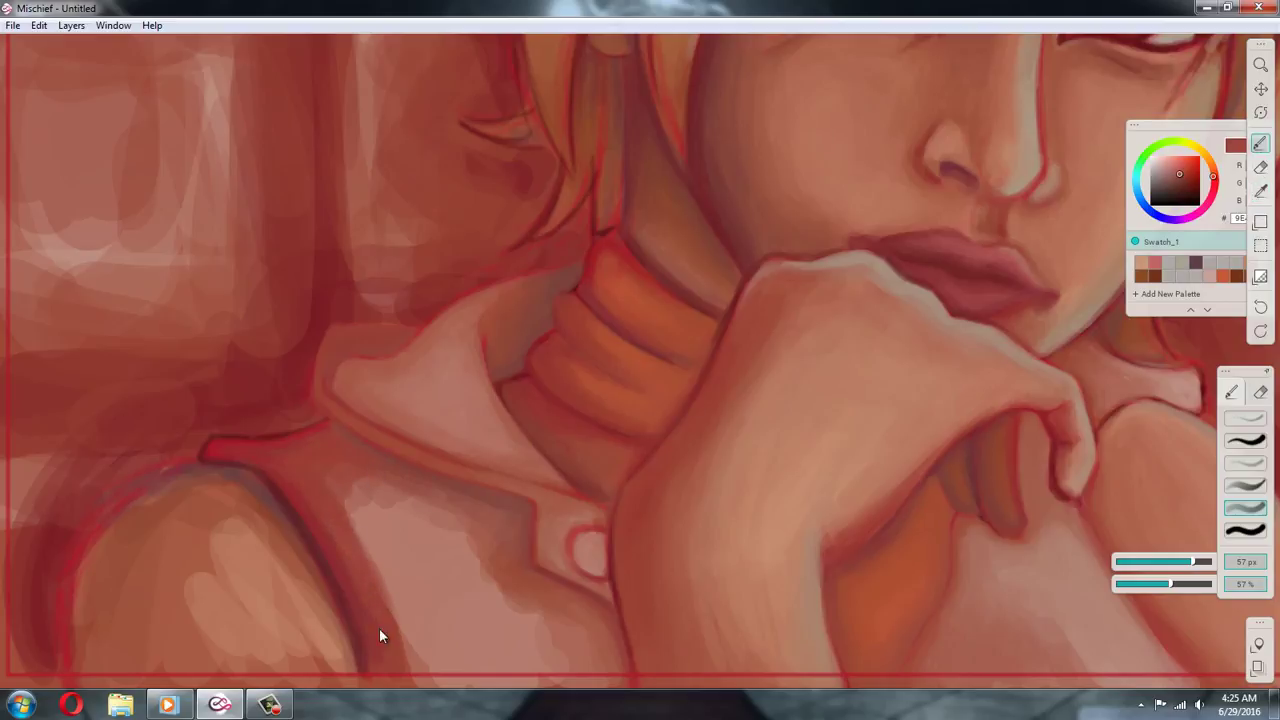
alt+click(388, 552)
drag(332, 483, 390, 645)
alt+click(377, 612)
alt+click(457, 517)
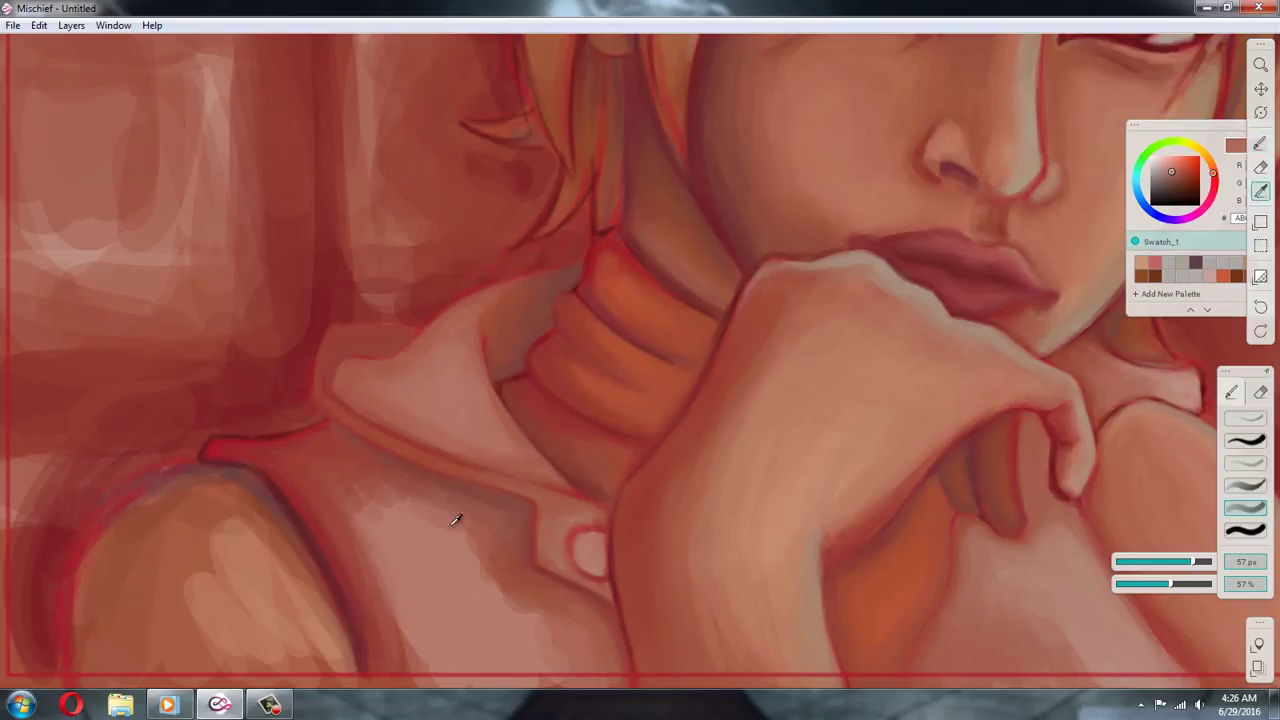
Smooth the lower shirt front between the armhole and the wrist with sampled pinkish brown tones
alt+click(600, 644)
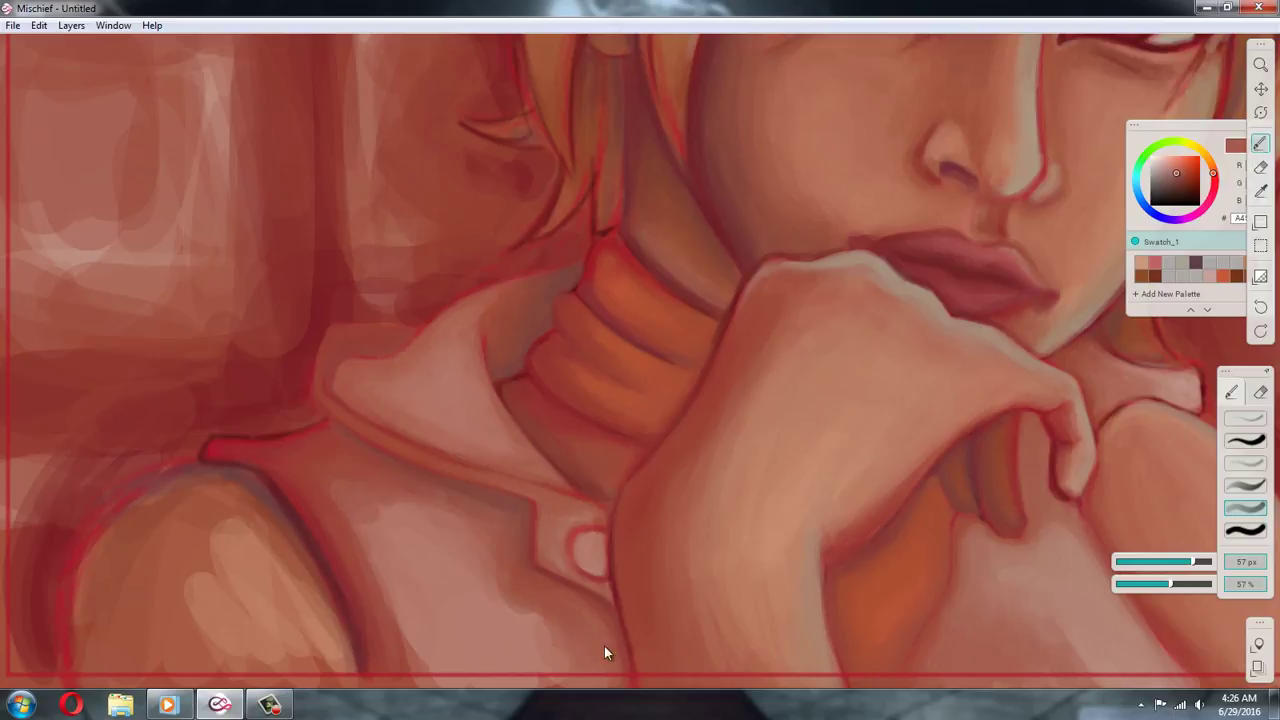
drag(515, 610, 530, 676)
alt+click(400, 545)
alt+click(506, 592)
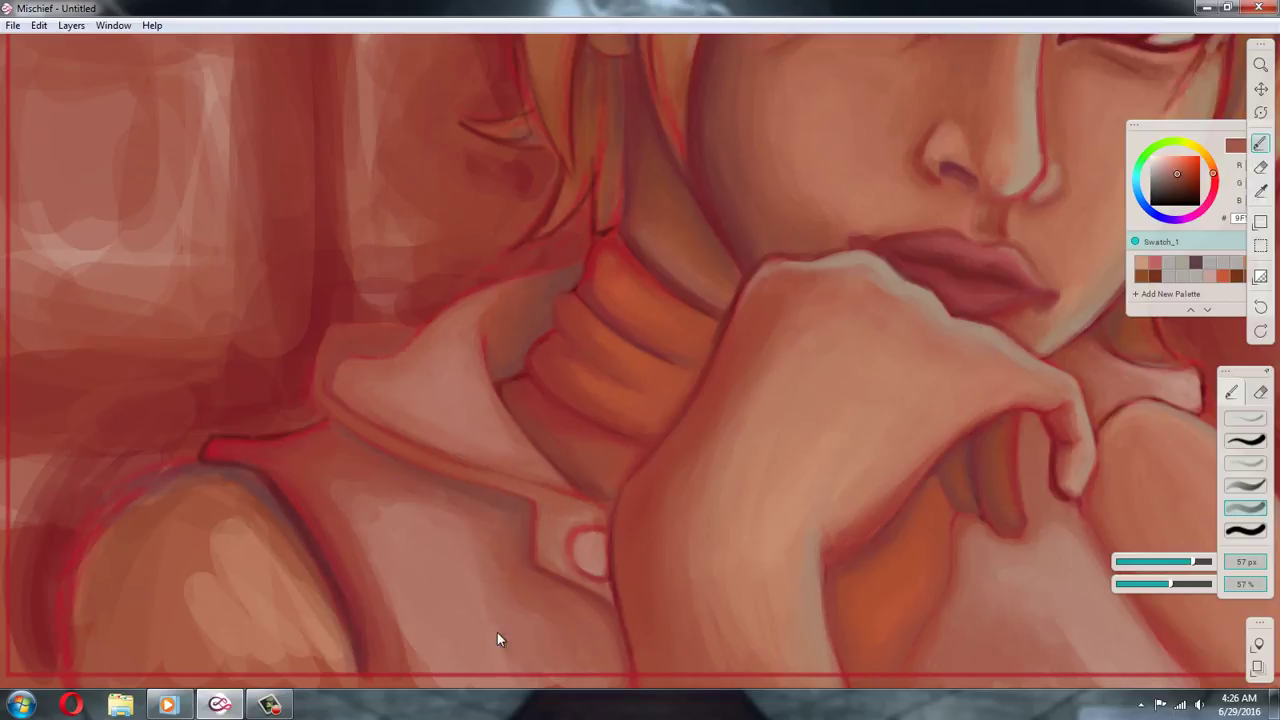
alt+click(497, 632)
alt+click(456, 649)
alt+click(586, 617)
alt+click(581, 625)
alt+click(508, 601)
alt+click(493, 611)
alt+click(412, 648)
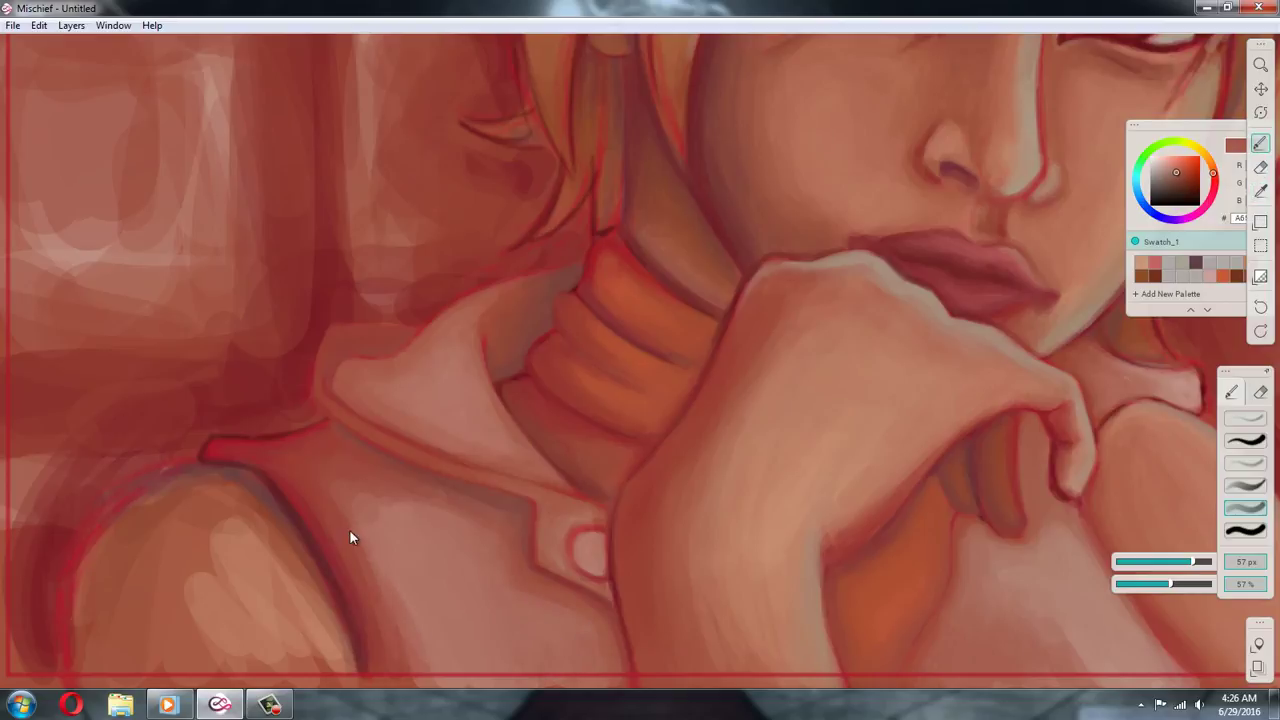
Even out the upper shirt front beneath the collar with sampled pink and brown tones, reducing brush opacity to 28%
alt+click(432, 665)
alt+click(382, 588)
alt+click(480, 540)
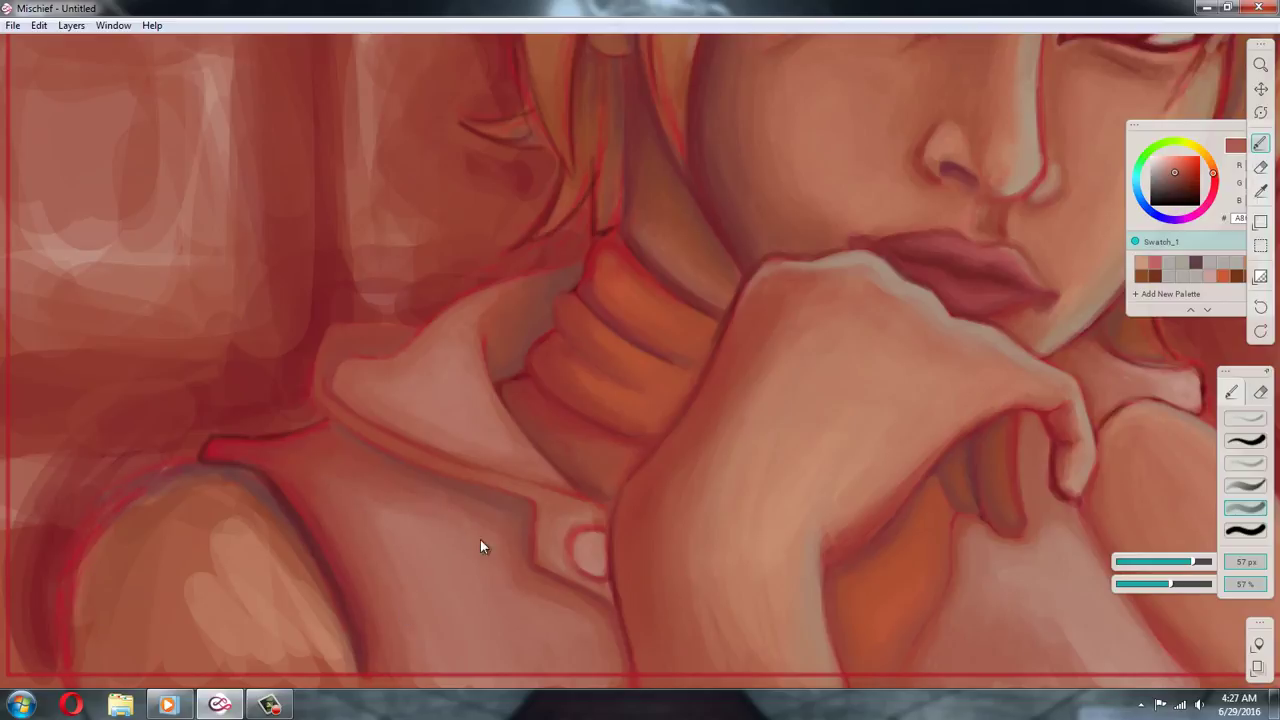
alt+click(326, 466)
alt+click(351, 497)
drag(372, 499, 440, 506)
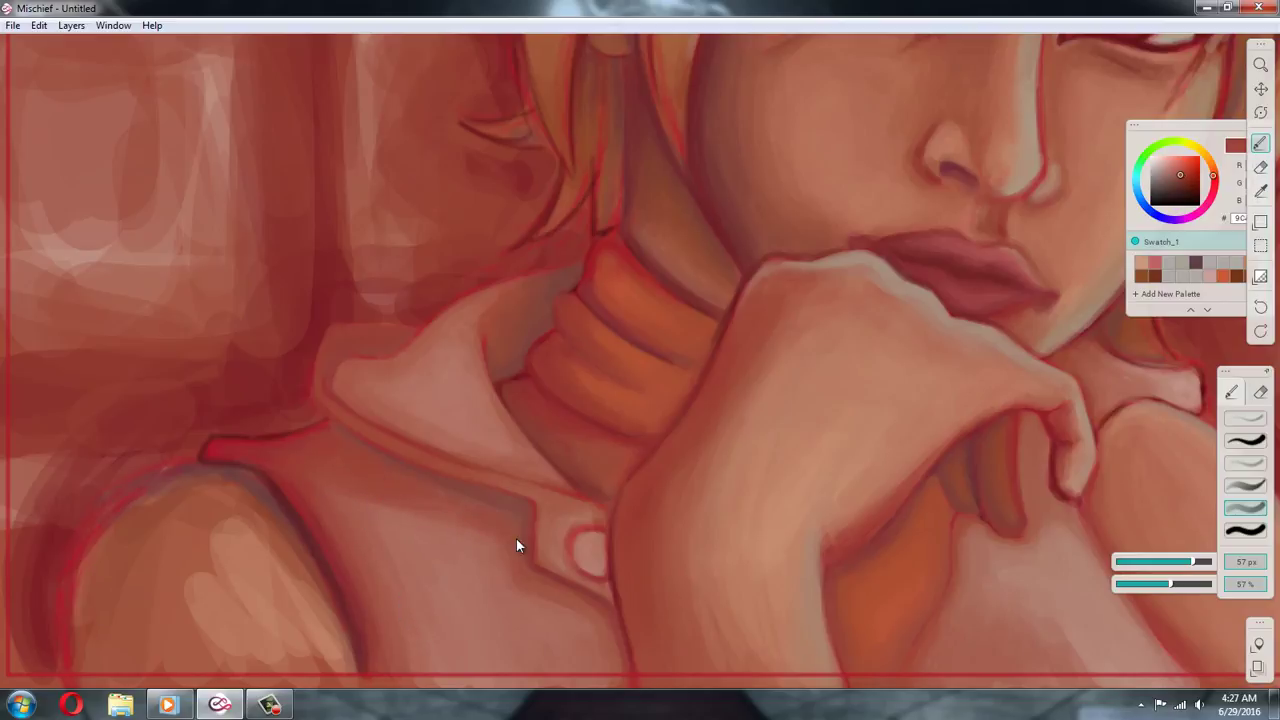
alt+click(451, 525)
alt+click(338, 472)
alt+click(434, 523)
drag(1170, 584, 1142, 584)
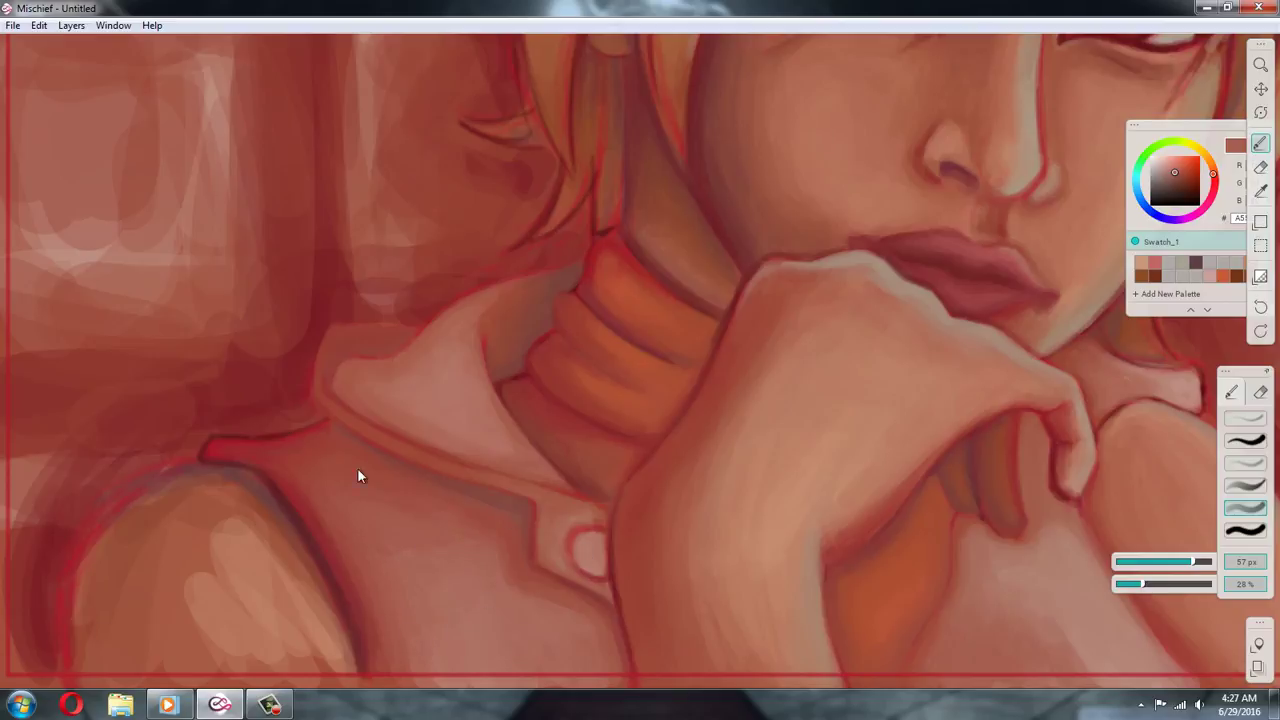
Refine the dark edge between the armhole and upper arm with sampled brown tones, using a 25 px brush at 44% opacity
click(1174, 562)
click(1158, 585)
alt+click(296, 514)
drag(288, 526, 340, 652)
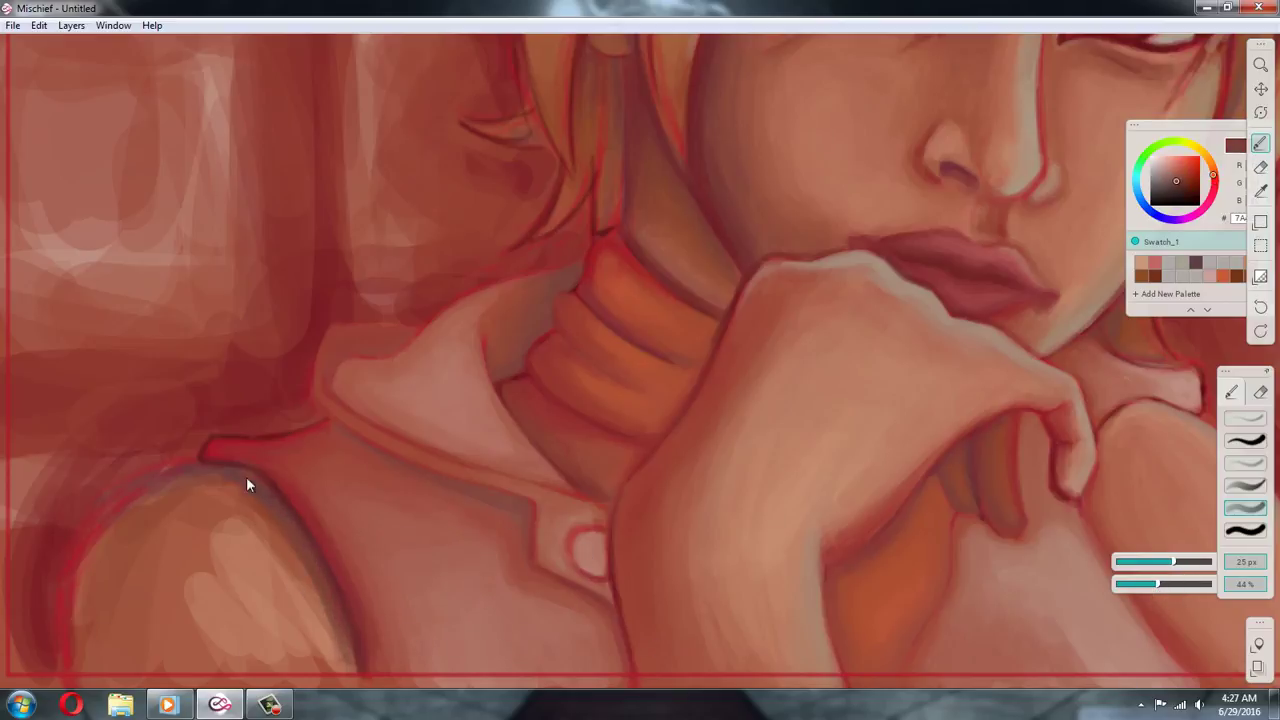
alt+click(246, 476)
mouse_move(250, 480)
mouse_down()
mouse_move(313, 547)
mouse_move(352, 652)
mouse_up()
Blend the outer contour of the shoulder and upper arm with sampled crimson and dark brown tones
alt+click(212, 474)
alt+click(82, 541)
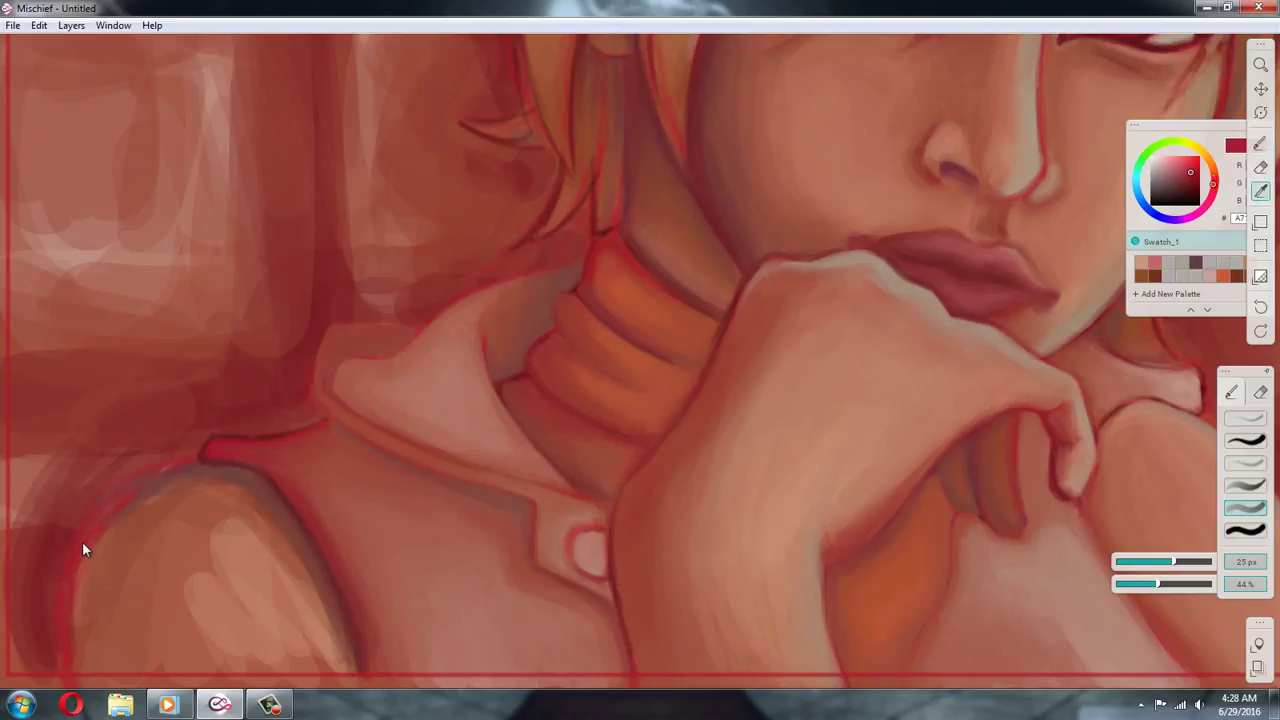
alt+click(149, 493)
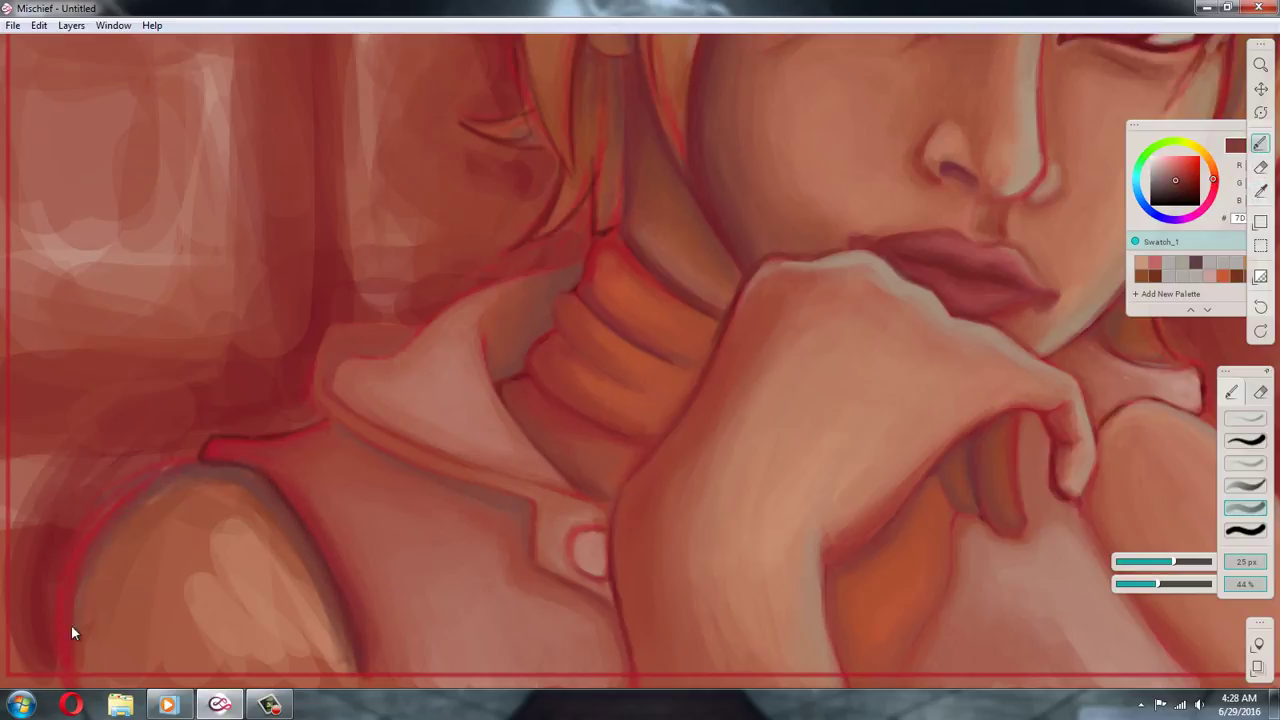
alt+click(83, 654)
Smooth the skin of the upper arm with sampled warm brown and tan tones, using a 61 px brush
key(])
key(])
key(])
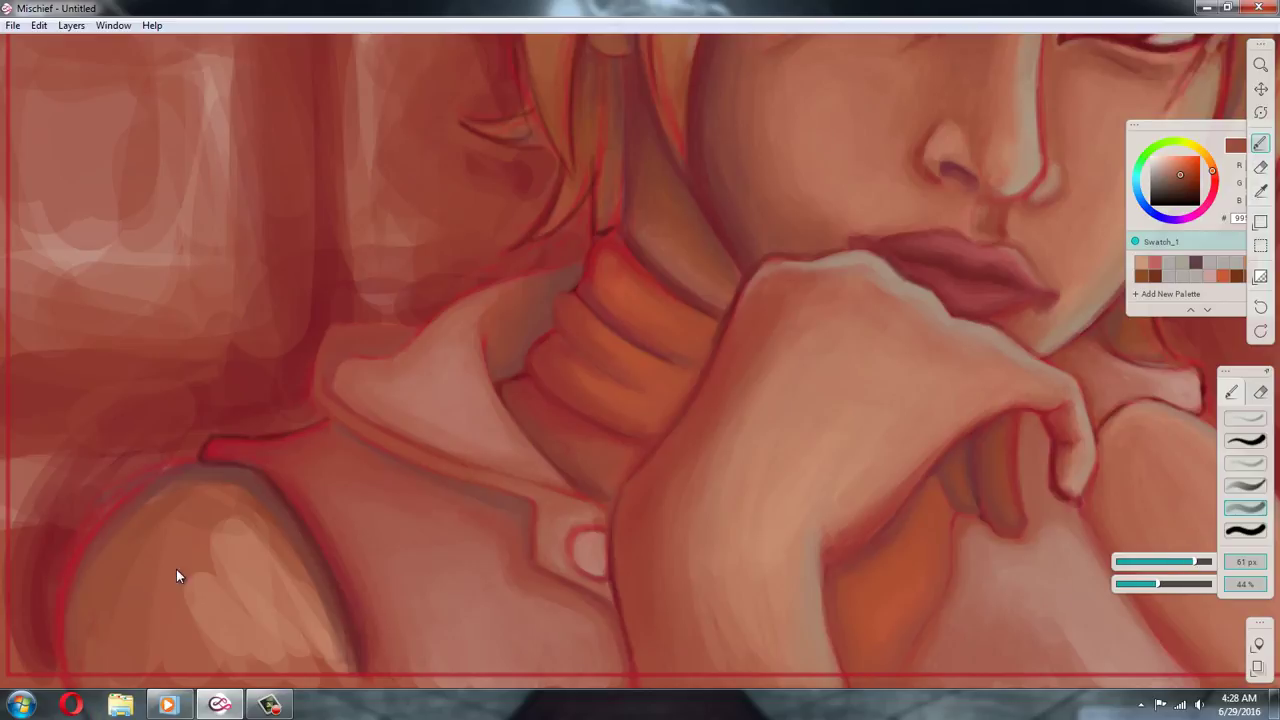
alt+click(123, 562)
alt+click(182, 649)
alt+click(166, 646)
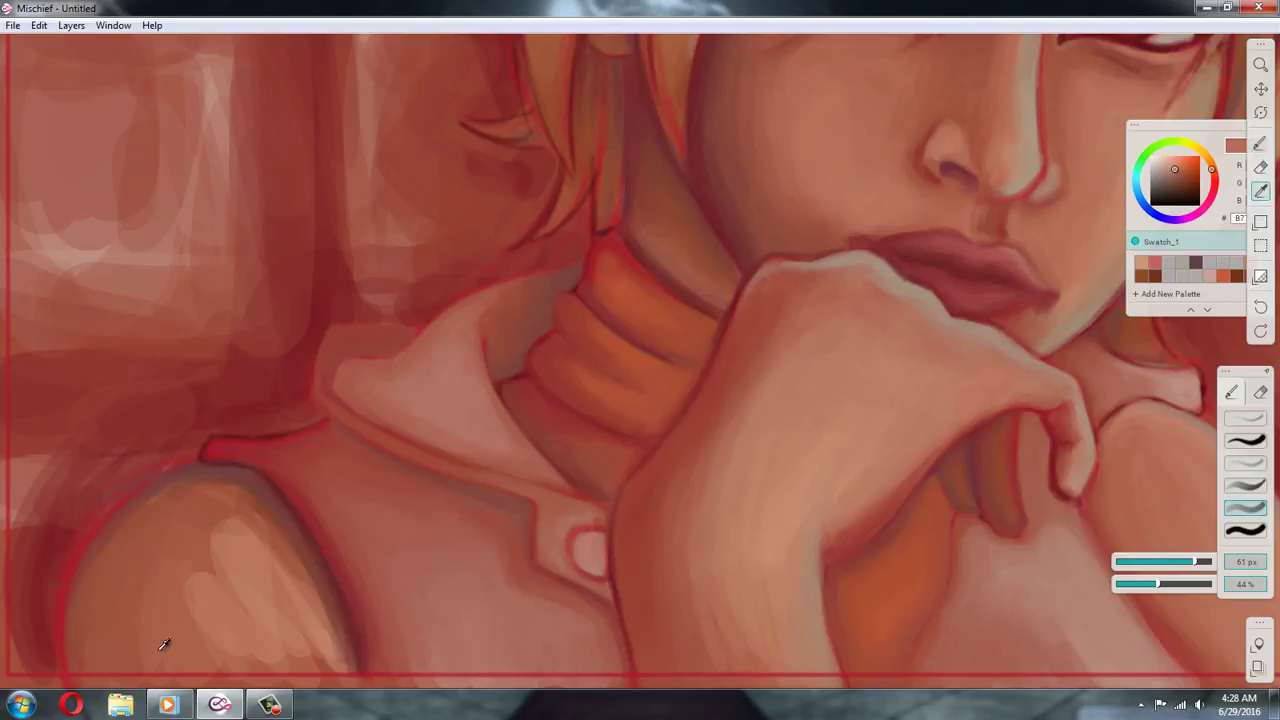
drag(198, 566, 260, 604)
alt+click(290, 648)
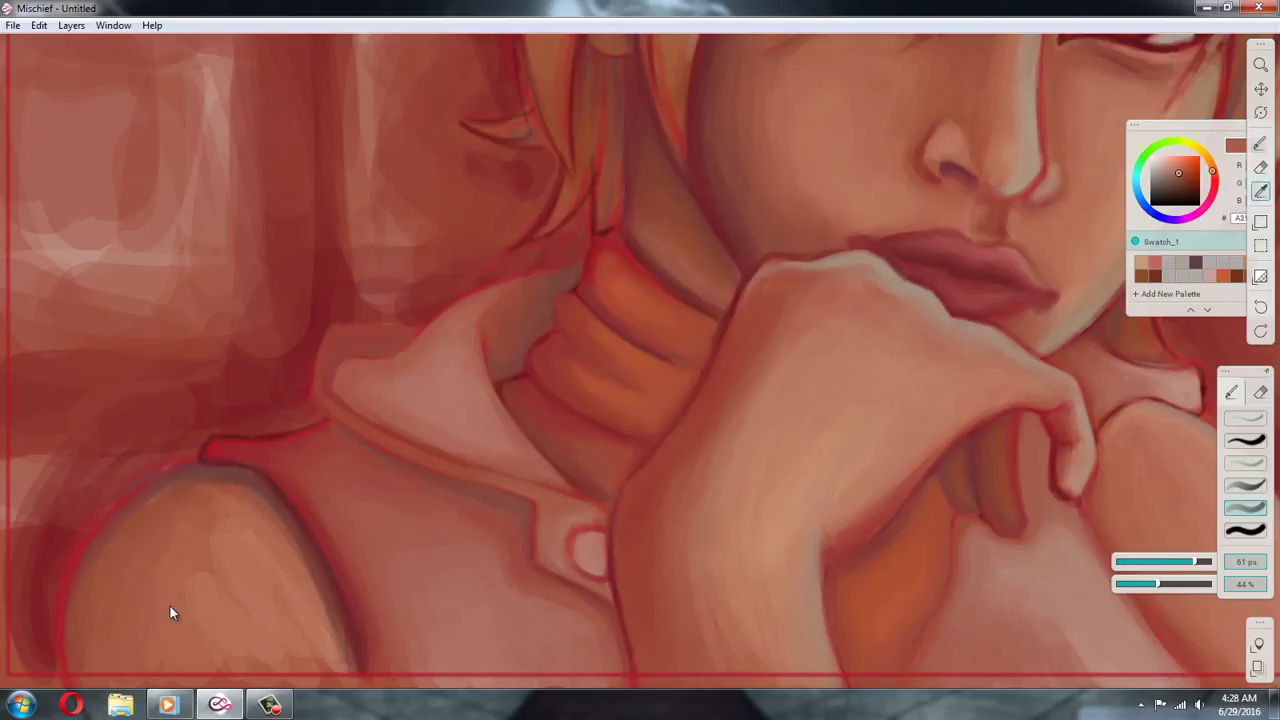
alt+click(155, 582)
drag(260, 572, 202, 606)
alt+click(216, 660)
Blend the neck shadow and jaw edge beneath the lit cheek with sampled brown tones, using a 20 px brush at 65% opacity
key(space)
drag(773, 302, 701, 470)
alt+click(700, 470)
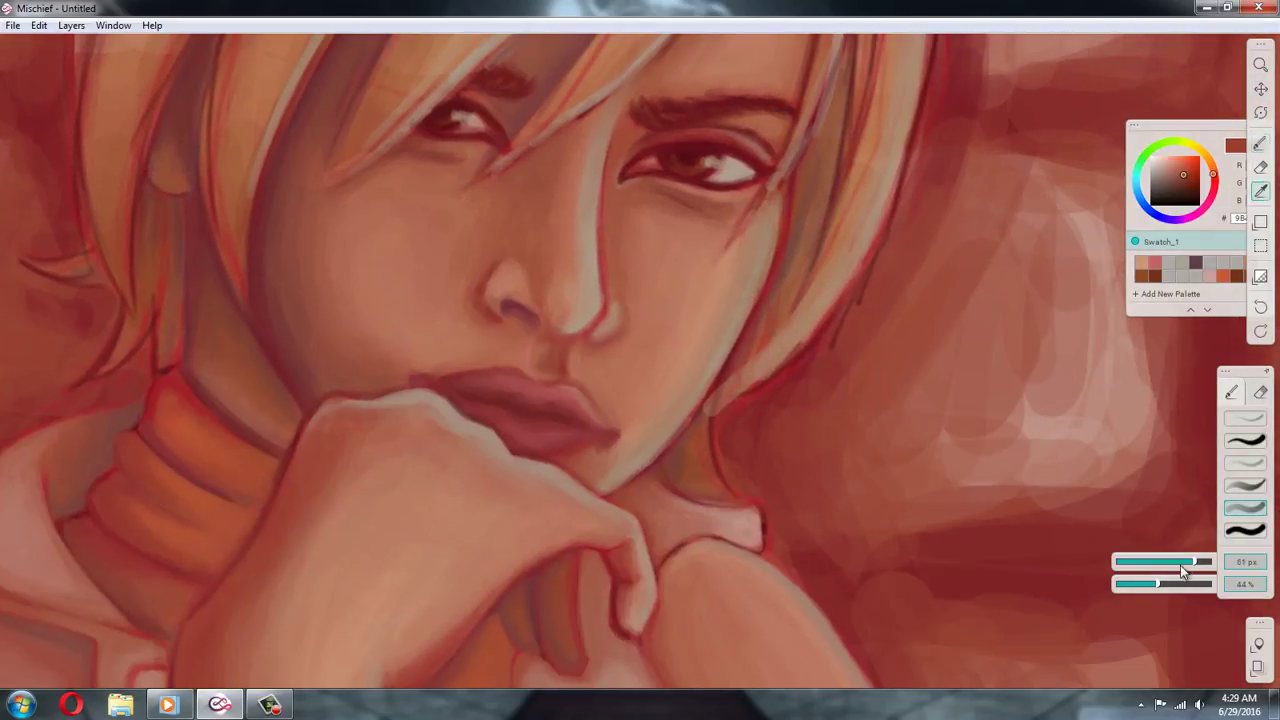
alt+click(737, 440)
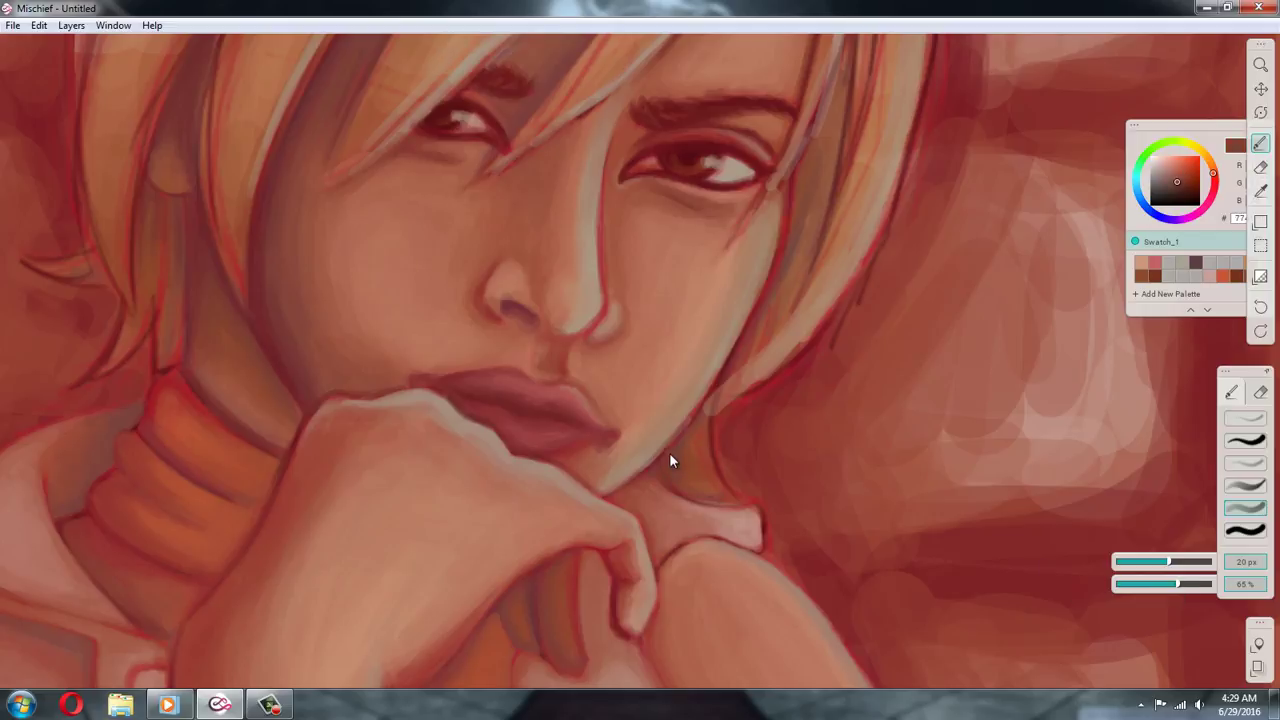
alt+click(663, 449)
alt+click(705, 451)
alt+click(684, 421)
alt+click(682, 470)
Deepen the shadowed hair between the lit cheek and the outer lock with sampled reddish-brown tones
drag(937, 298, 875, 452)
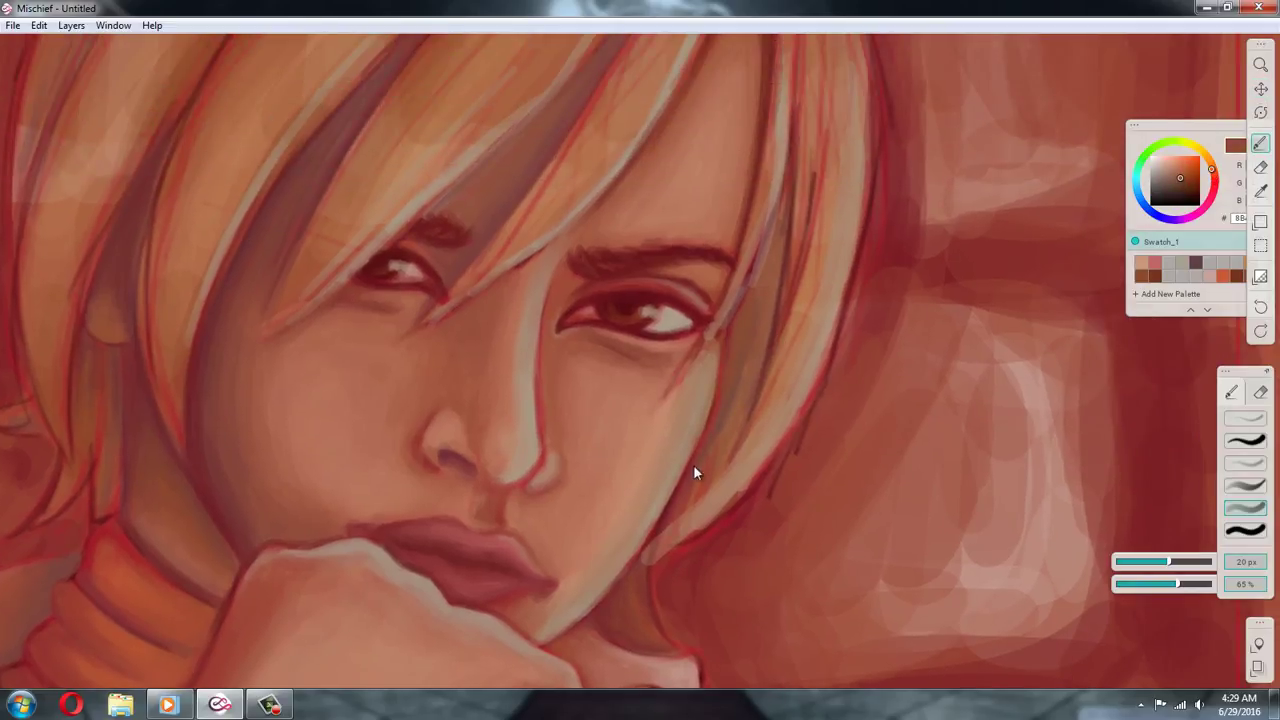
alt+click(731, 409)
alt+click(680, 506)
alt+click(745, 339)
alt+click(759, 295)
mouse_move(781, 214)
mouse_down()
mouse_move(771, 393)
mouse_move(733, 451)
mouse_up()
alt+click(733, 451)
alt+click(763, 251)
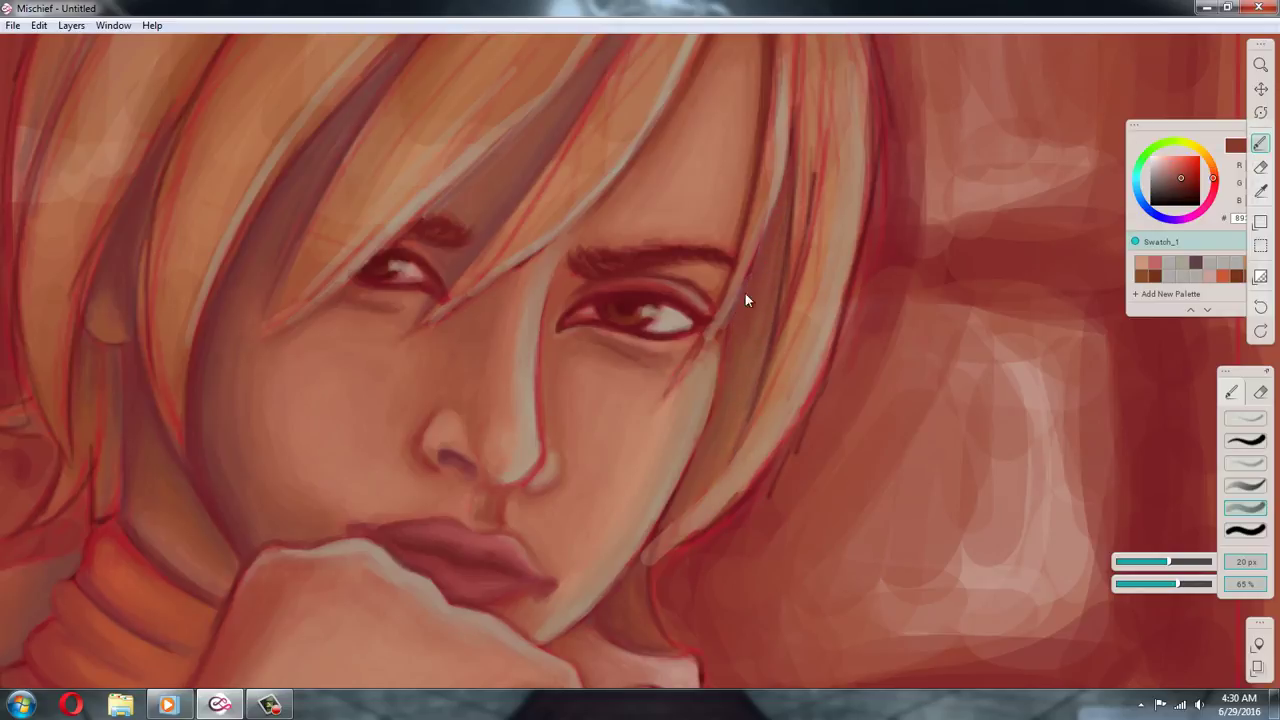
Reshape the pointed tip of the outer hair lock beside the jaw with sampled tan and background red tones
alt+click(699, 498)
mouse_move(785, 430)
mouse_down()
mouse_move(697, 519)
mouse_move(686, 511)
mouse_move(750, 411)
mouse_up()
alt+click(755, 497)
alt+click(646, 550)
alt+click(686, 511)
alt+click(657, 546)
alt+click(692, 515)
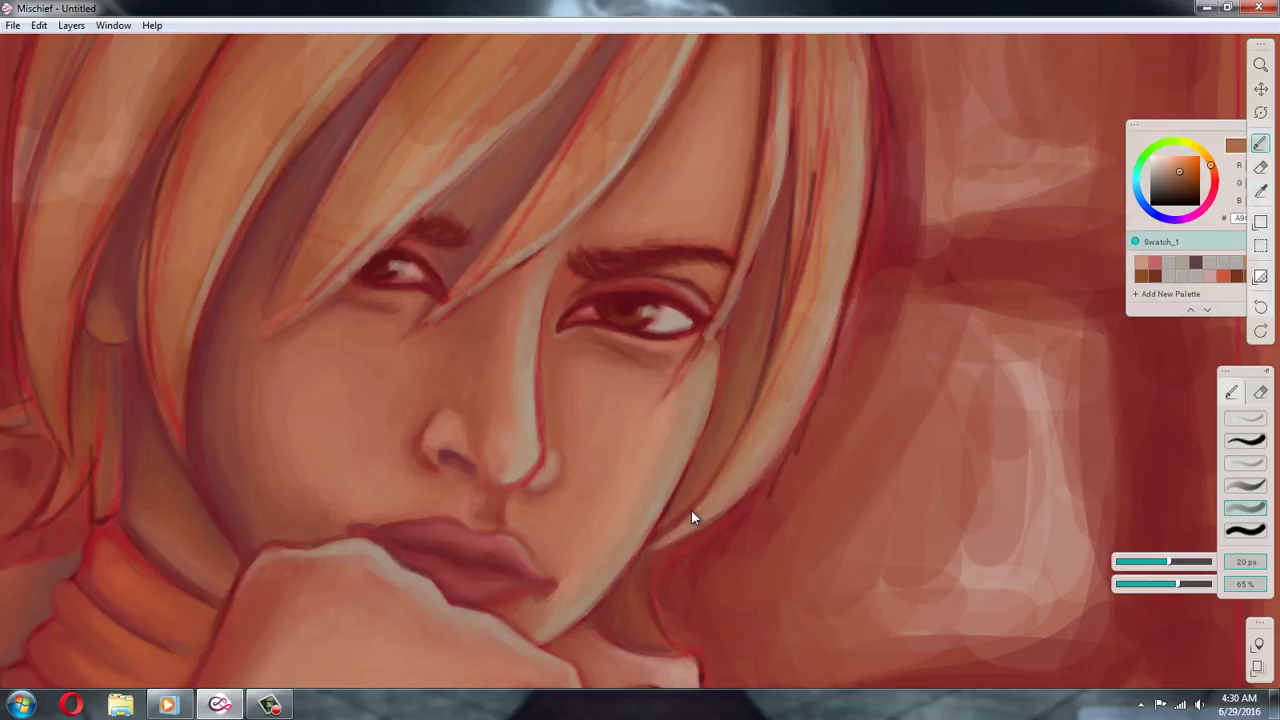
Soften the sketch lines along the inner and outer edges of the lock beside the cheek with sampled tones
drag(820, 145, 800, 278)
alt+click(786, 297)
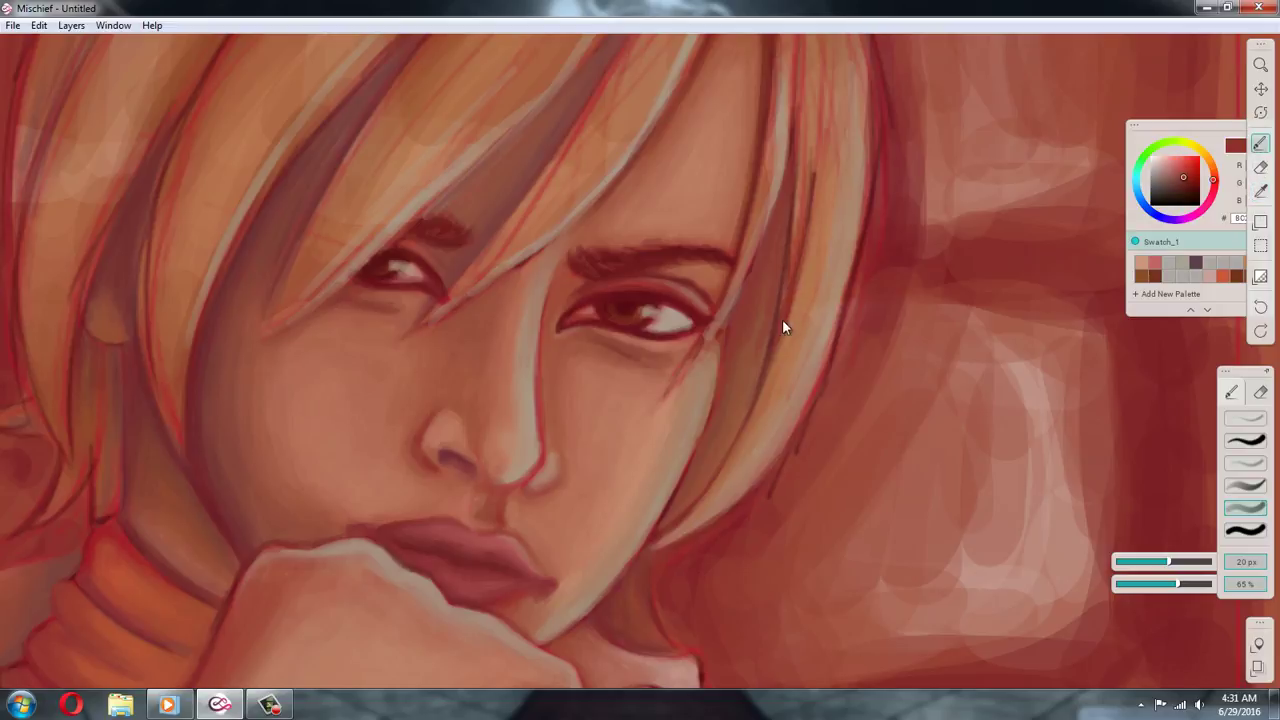
drag(801, 115, 800, 200)
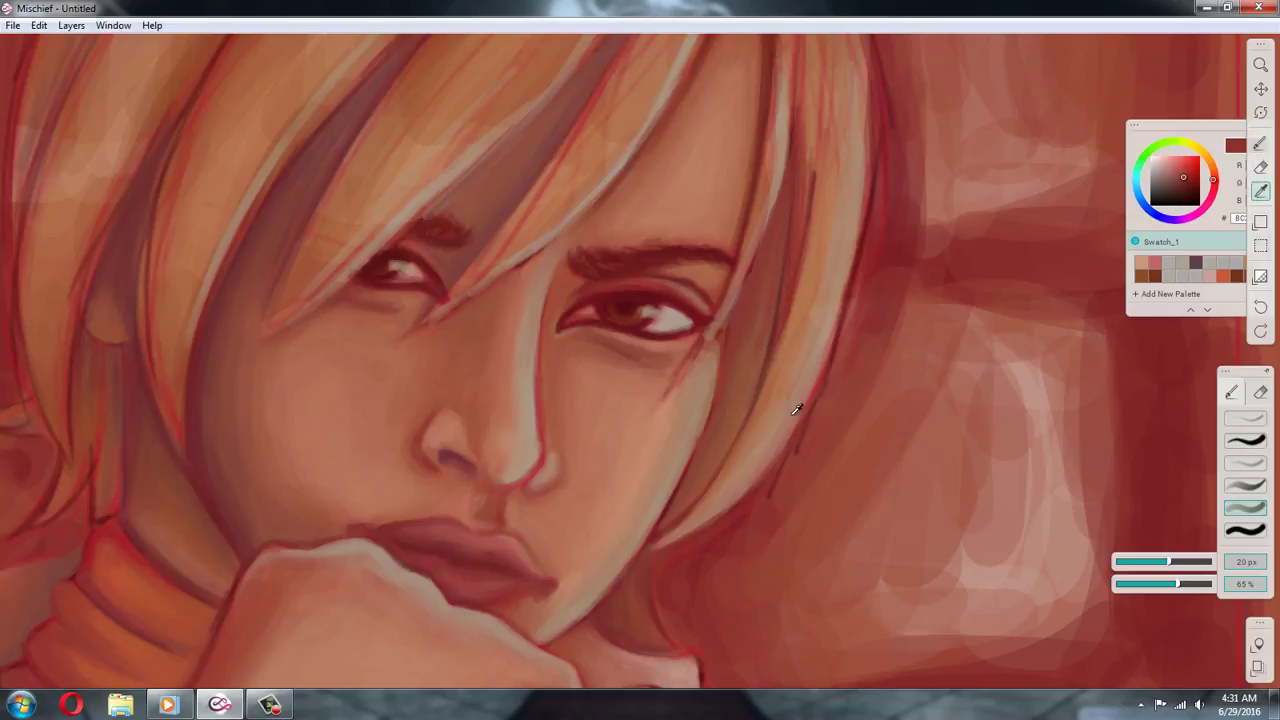
alt+click(795, 410)
drag(871, 76, 866, 140)
drag(1028, 236, 1012, 338)
alt+click(801, 364)
mouse_move(810, 184)
mouse_down()
mouse_move(804, 254)
mouse_move(789, 245)
mouse_up()
alt+click(775, 321)
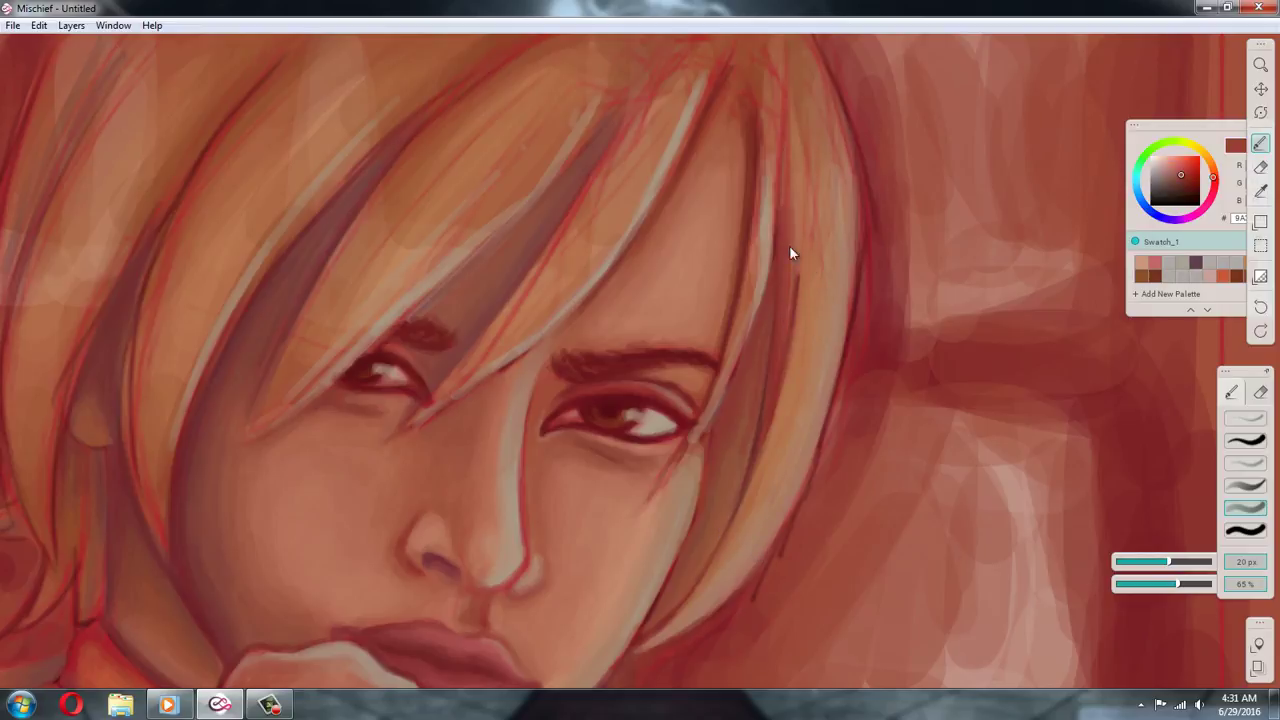
Blend the upper part and lit edge of the outer hair lock with sampled orange-brown and tan tones
mouse_move(798, 140)
mouse_down()
mouse_move(812, 318)
mouse_move(795, 322)
mouse_up()
alt+click(795, 376)
click(1260, 88)
mouse_move(912, 152)
mouse_down()
mouse_move(948, 230)
mouse_move(937, 223)
mouse_up()
alt+click(843, 267)
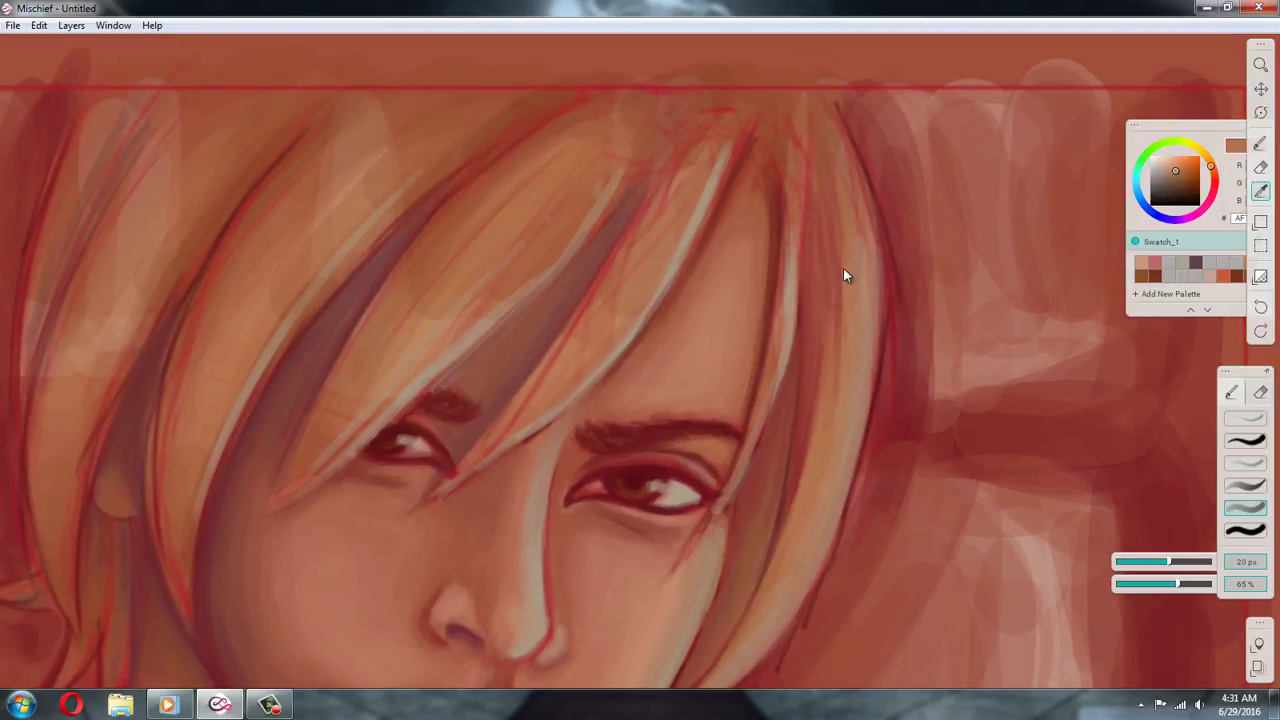
drag(852, 198, 866, 313)
alt+click(877, 381)
drag(877, 381, 846, 512)
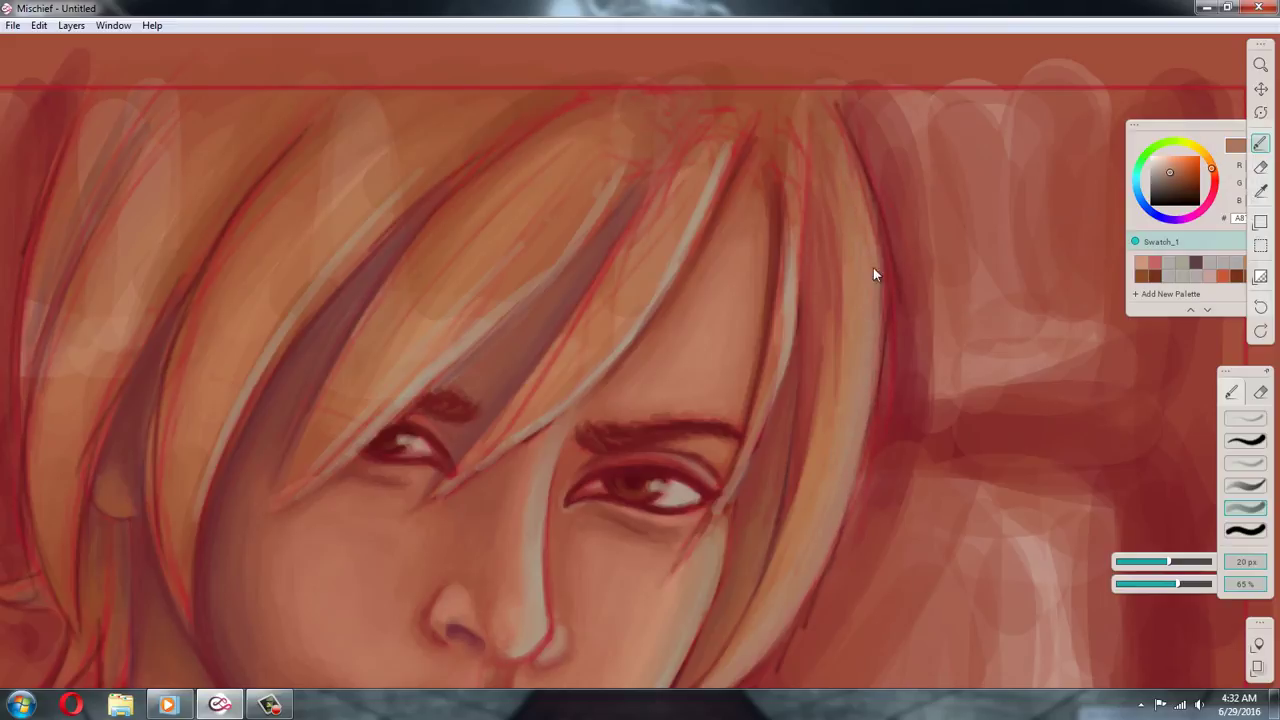
Redefine the outer hair contour against the background from crown to cheek with sampled dark red and tan tones
alt+click(882, 196)
mouse_move(830, 84)
mouse_down()
mouse_move(887, 294)
mouse_move(869, 469)
mouse_move(826, 590)
mouse_up()
alt+click(857, 432)
mouse_move(858, 482)
mouse_down()
mouse_move(862, 381)
mouse_move(821, 91)
mouse_move(867, 174)
mouse_up()
alt+click(854, 133)
drag(847, 354, 822, 458)
alt+click(766, 308)
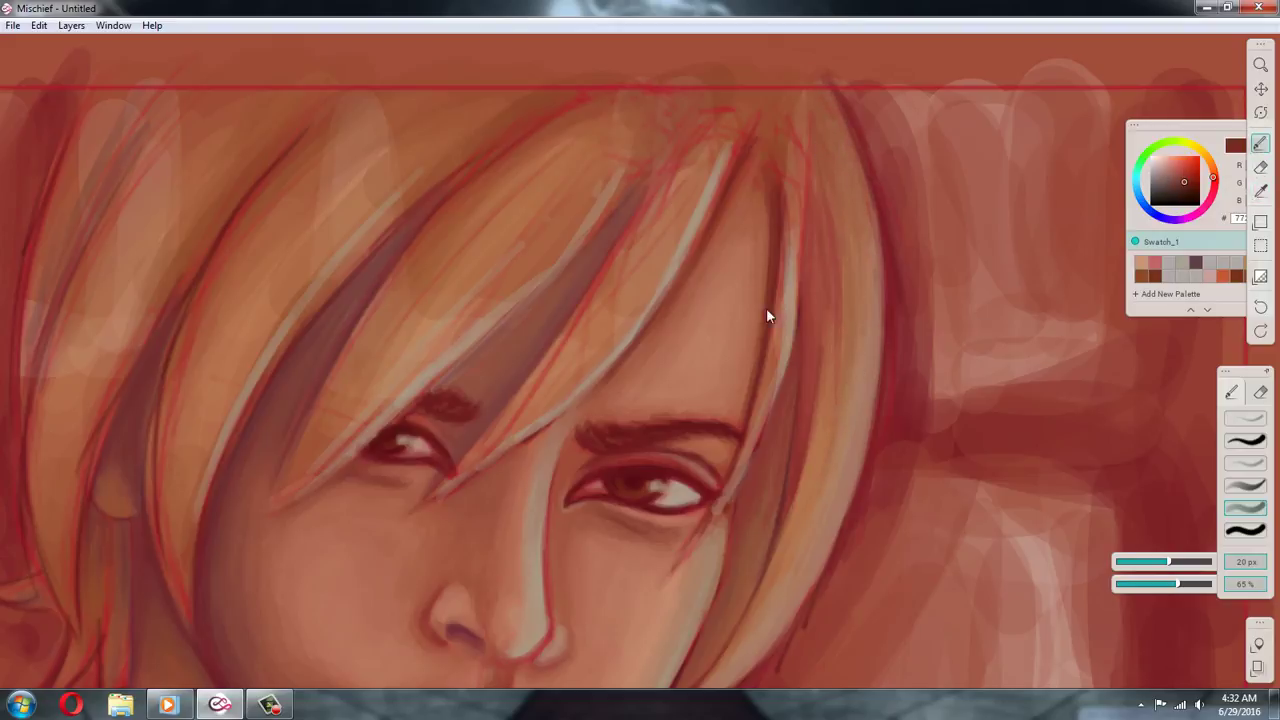
Refine the thin hair strand beside the forehead and its tip near the eye with sampled tones, using a 10 px brush
alt+click(747, 435)
mouse_move(766, 300)
mouse_down()
mouse_move(768, 208)
mouse_move(707, 520)
mouse_move(782, 262)
mouse_up()
alt+click(785, 200)
drag(786, 340, 716, 502)
key([)
drag(766, 406, 790, 186)
alt+click(775, 368)
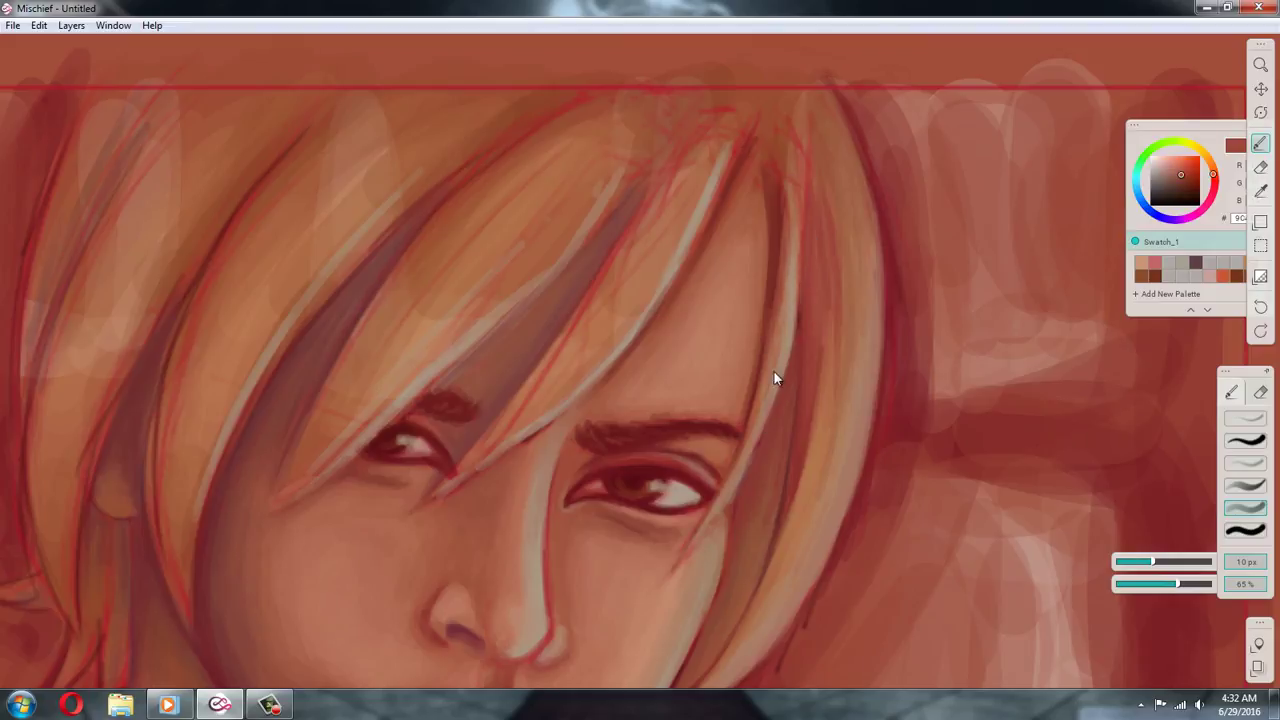
drag(778, 330, 790, 264)
alt+click(817, 440)
alt+click(709, 537)
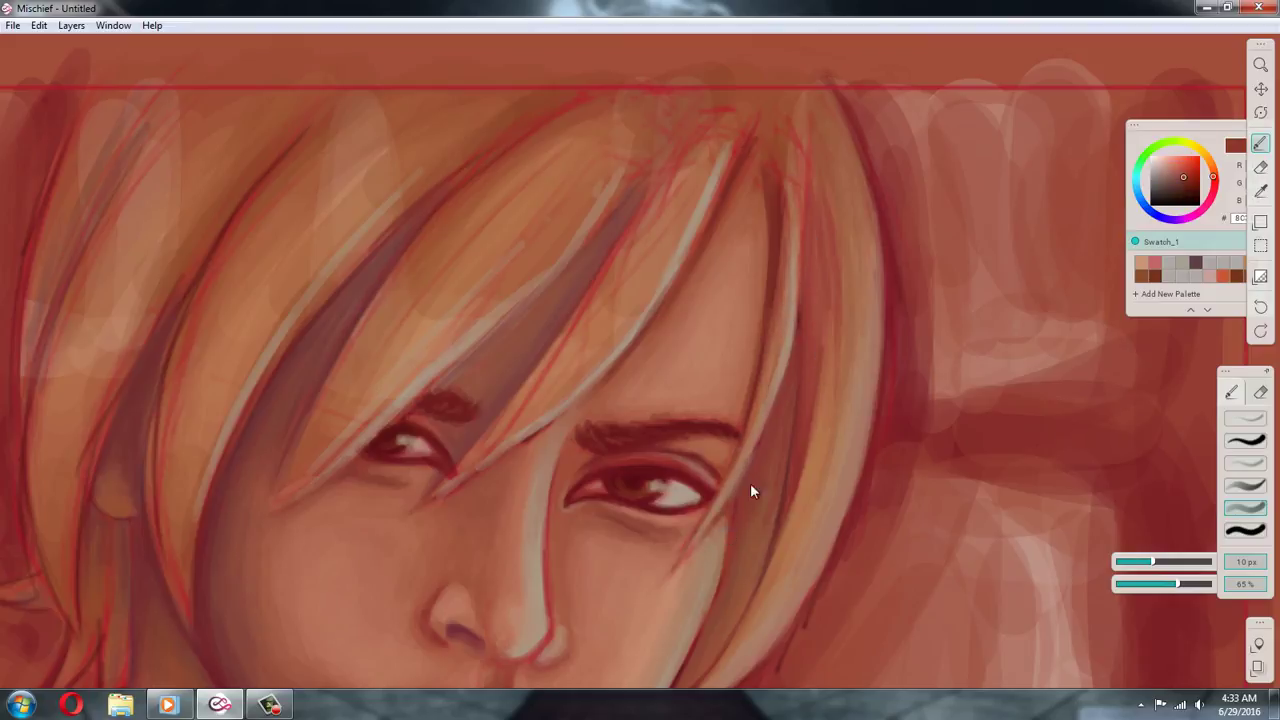
Blend the roots of the thin strand into the crown with sampled brown and red tones
alt+click(792, 279)
alt+click(772, 171)
alt+click(793, 165)
alt+click(784, 175)
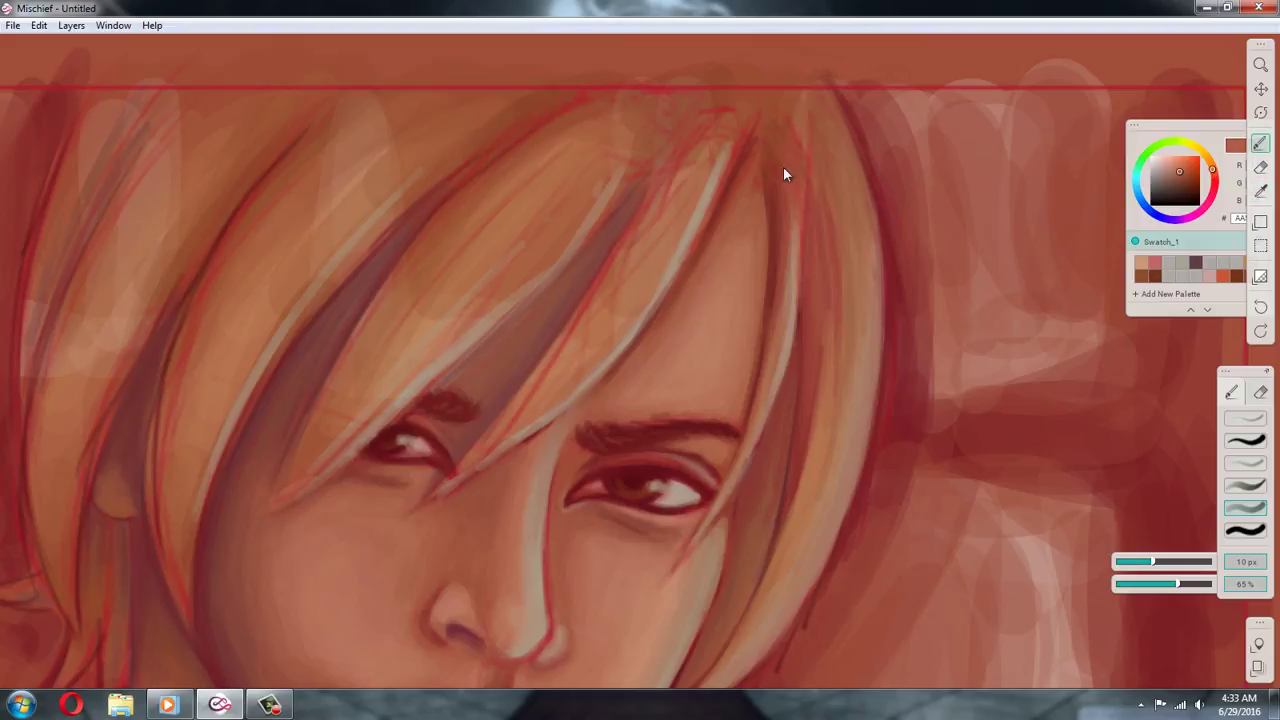
alt+click(760, 154)
alt+click(801, 135)
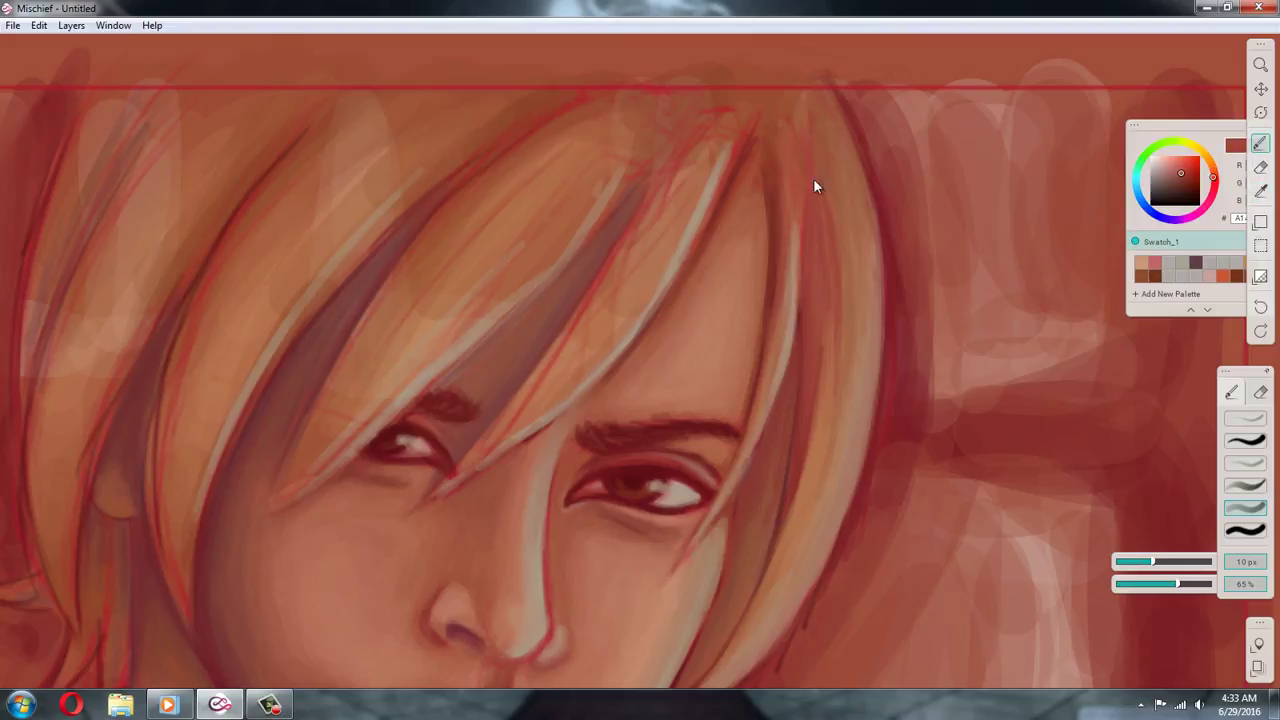
Smooth the central fringe lock from the parting to its tip between the eyes with sampled tones, using a 28 px brush
click(1177, 561)
alt+click(814, 109)
alt+click(768, 111)
mouse_move(768, 111)
mouse_down()
mouse_move(561, 412)
mouse_move(432, 498)
mouse_up()
alt+click(512, 416)
alt+click(569, 361)
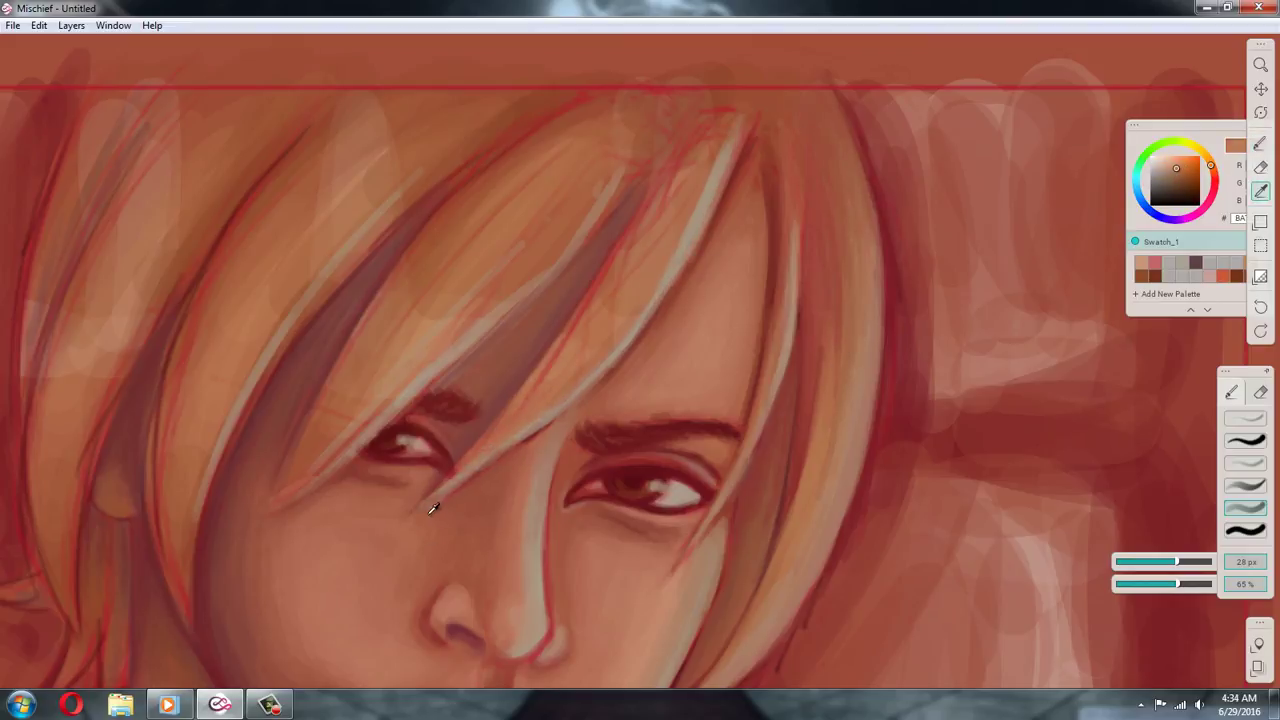
alt+click(432, 509)
alt+click(497, 500)
Sharpen the tip of the central fringe lock near the inner eye corner with sampled tones, using a 7 px brush
drag(1176, 561, 1146, 561)
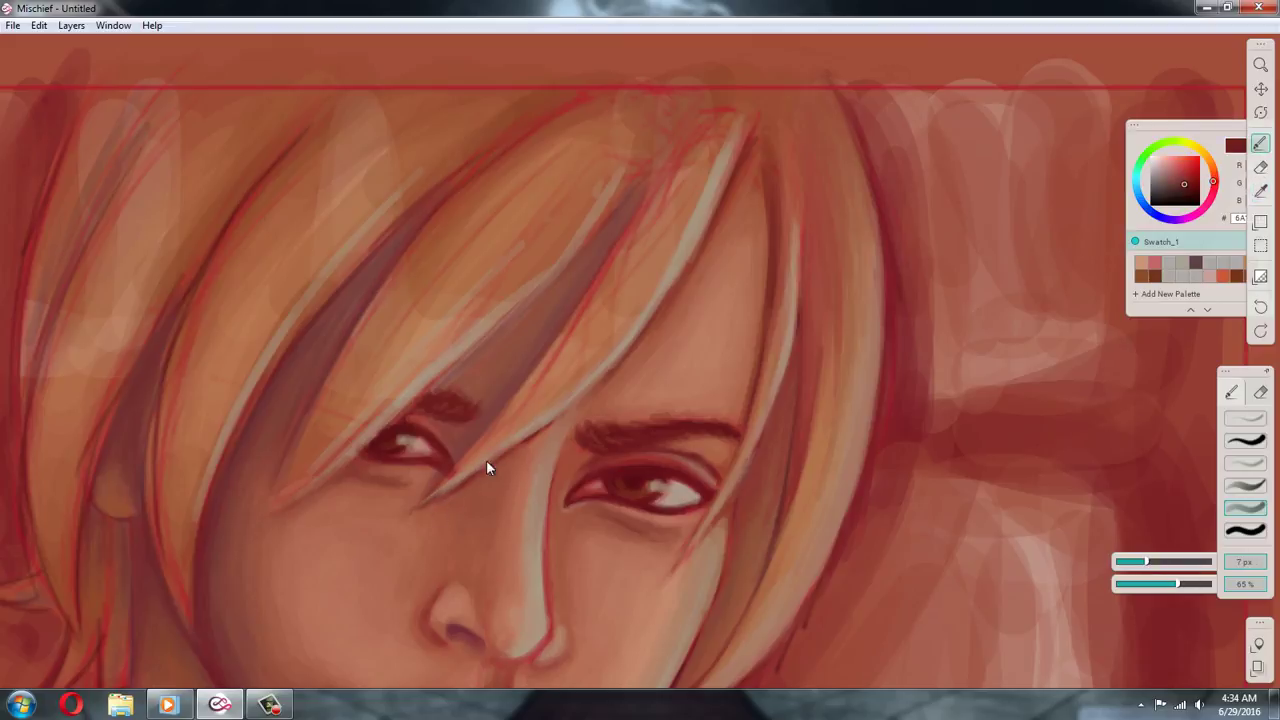
alt+click(470, 492)
alt+click(456, 500)
alt+click(447, 486)
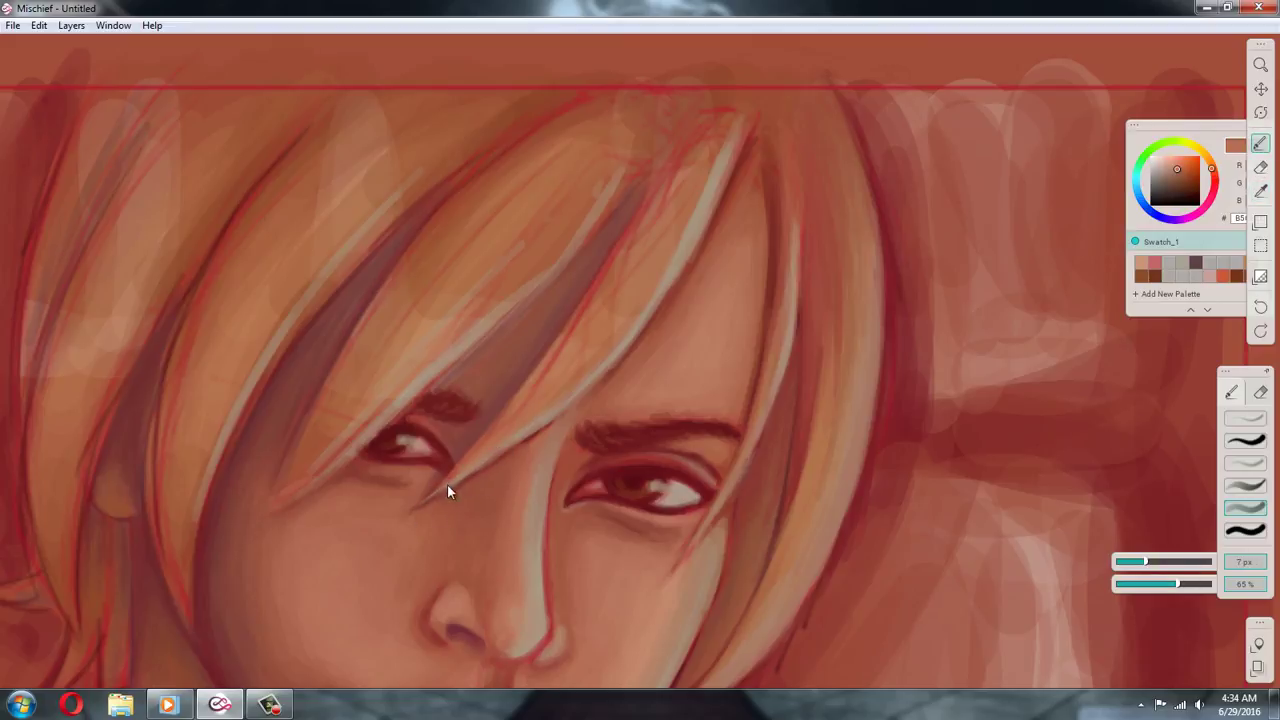
Cover the red sketch lines on the central fringe lock with sampled orange, red and tan tones, using a larger brush
click(1175, 561)
alt+click(552, 372)
drag(540, 378, 598, 292)
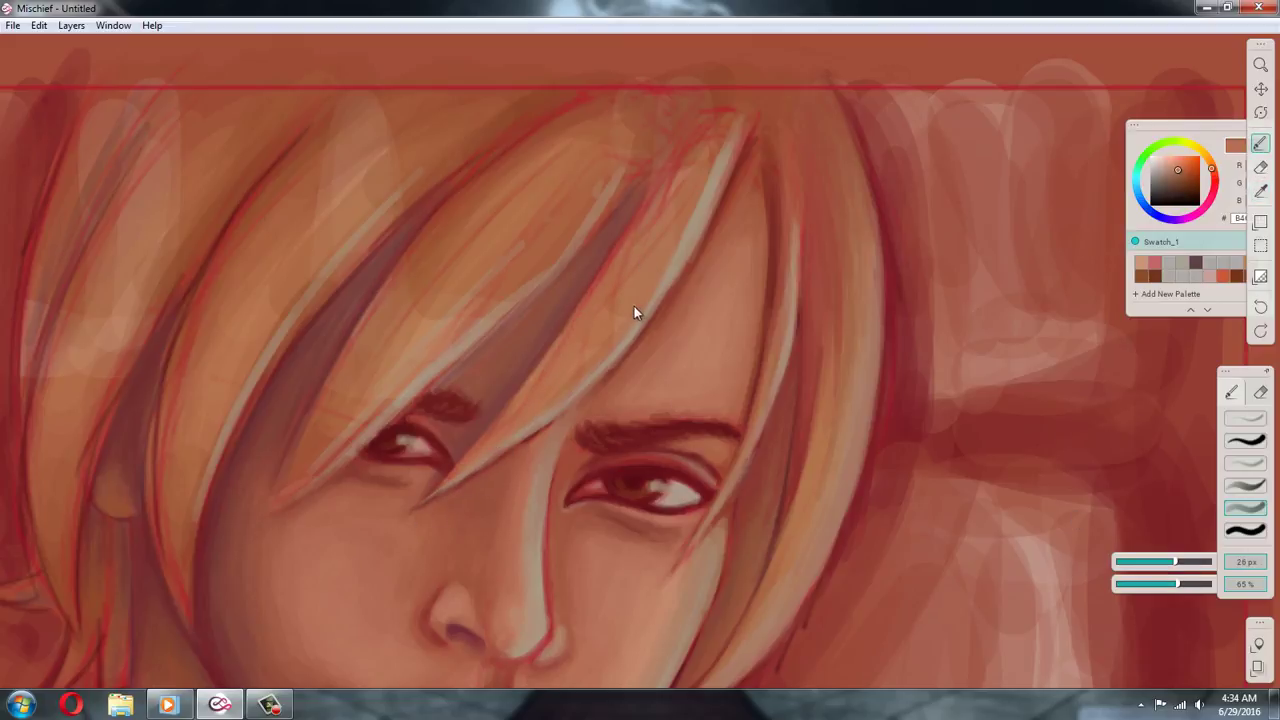
alt+click(628, 283)
alt+click(721, 111)
mouse_move(725, 150)
mouse_down()
mouse_move(678, 250)
mouse_move(672, 208)
mouse_up()
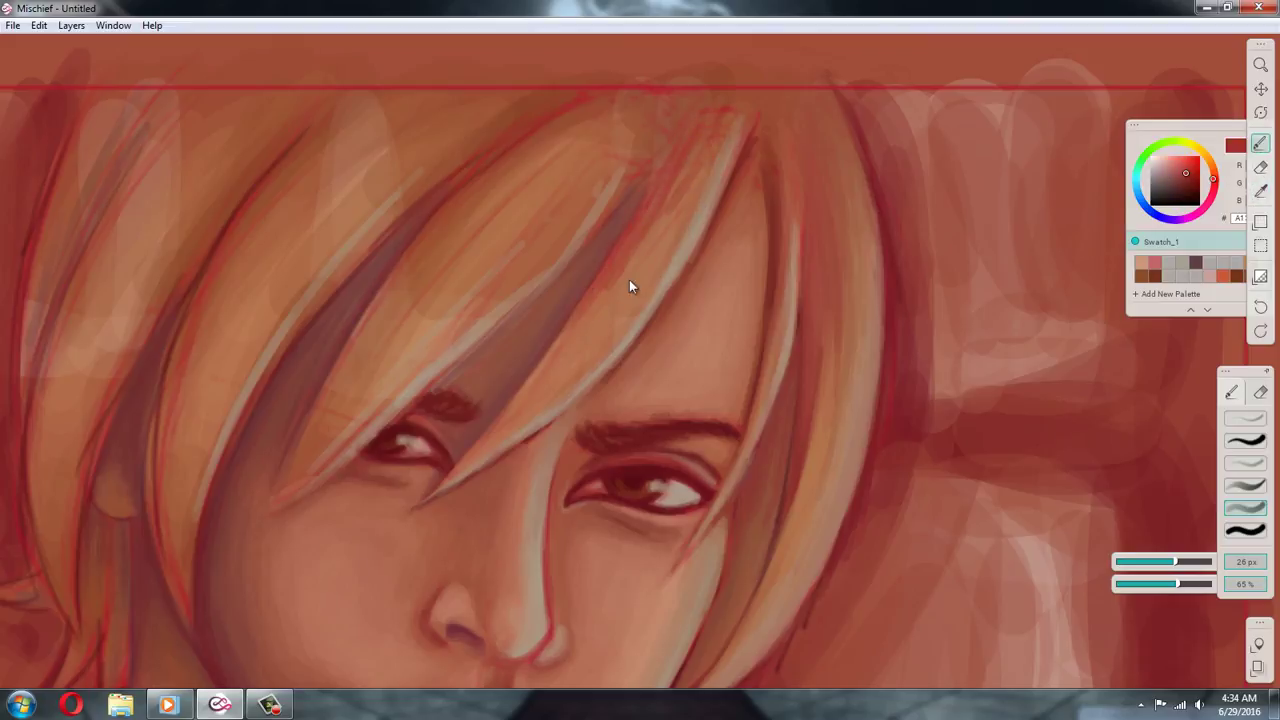
alt+click(589, 325)
alt+click(668, 276)
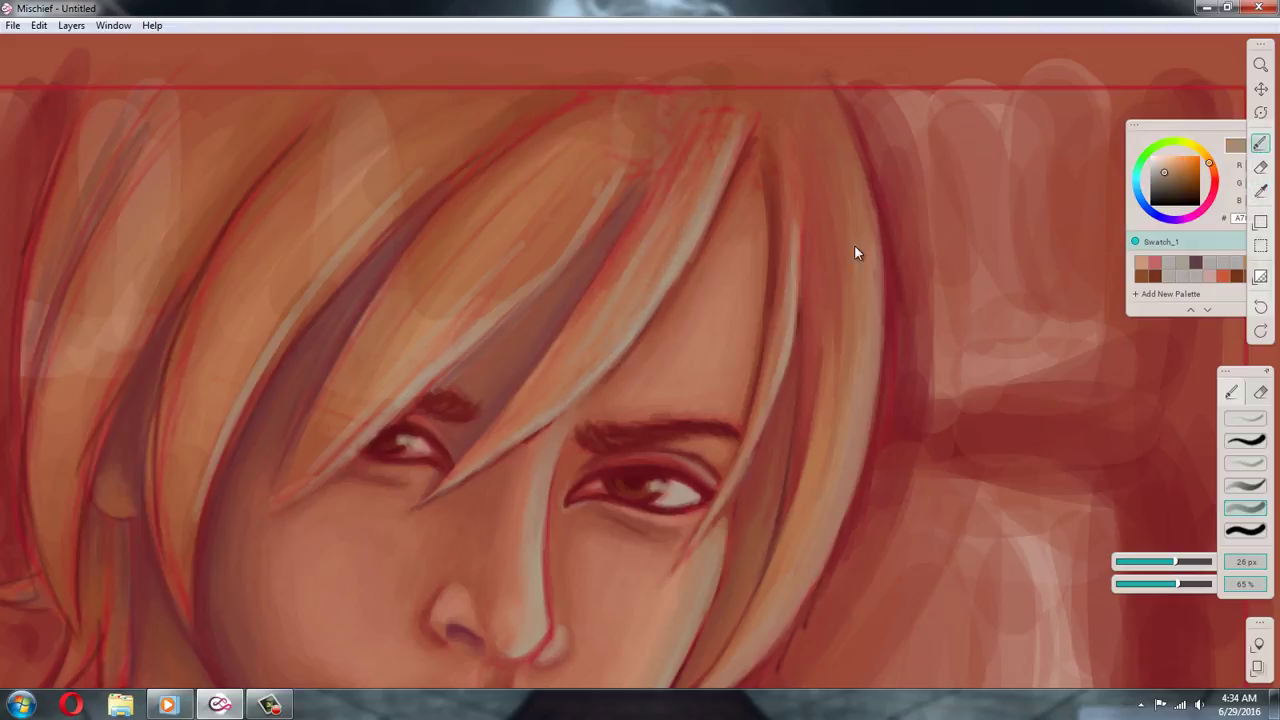
Add pale highlights to the outer and central locks and cover the sketch lines at the parting with sampled tones
drag(870, 238, 788, 610)
drag(710, 162, 655, 262)
alt+click(709, 112)
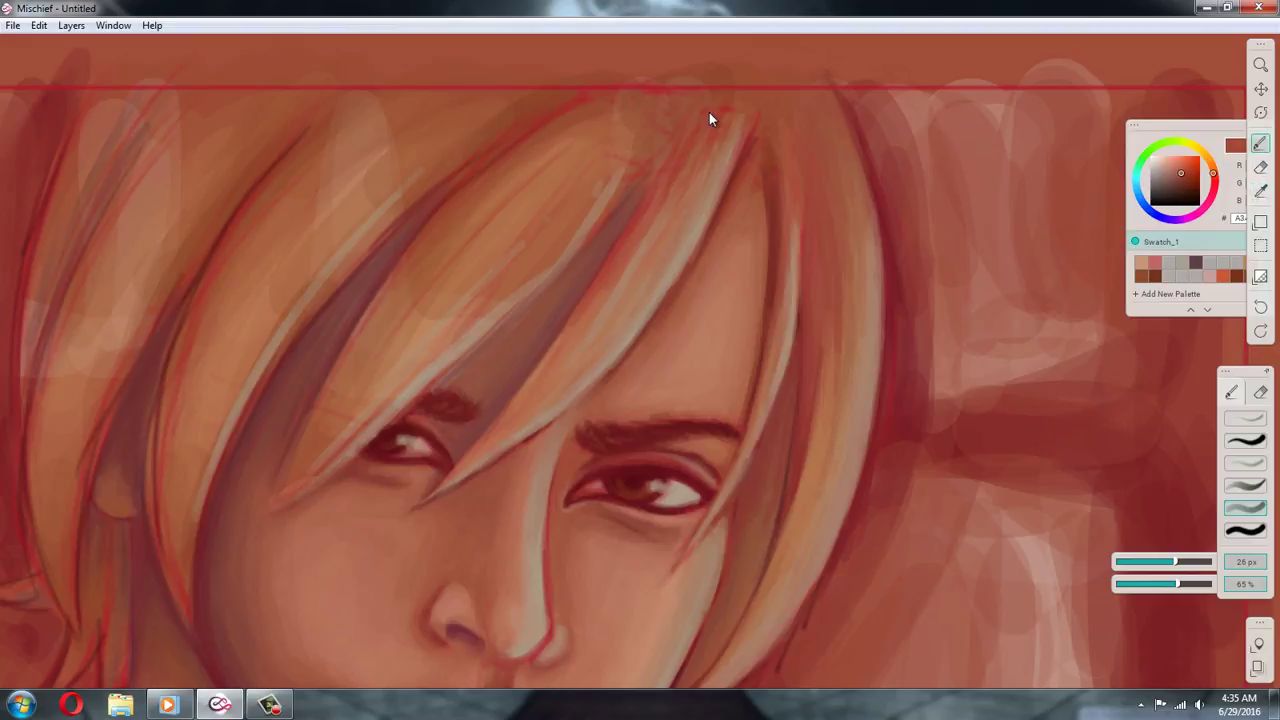
alt+click(703, 99)
alt+click(722, 165)
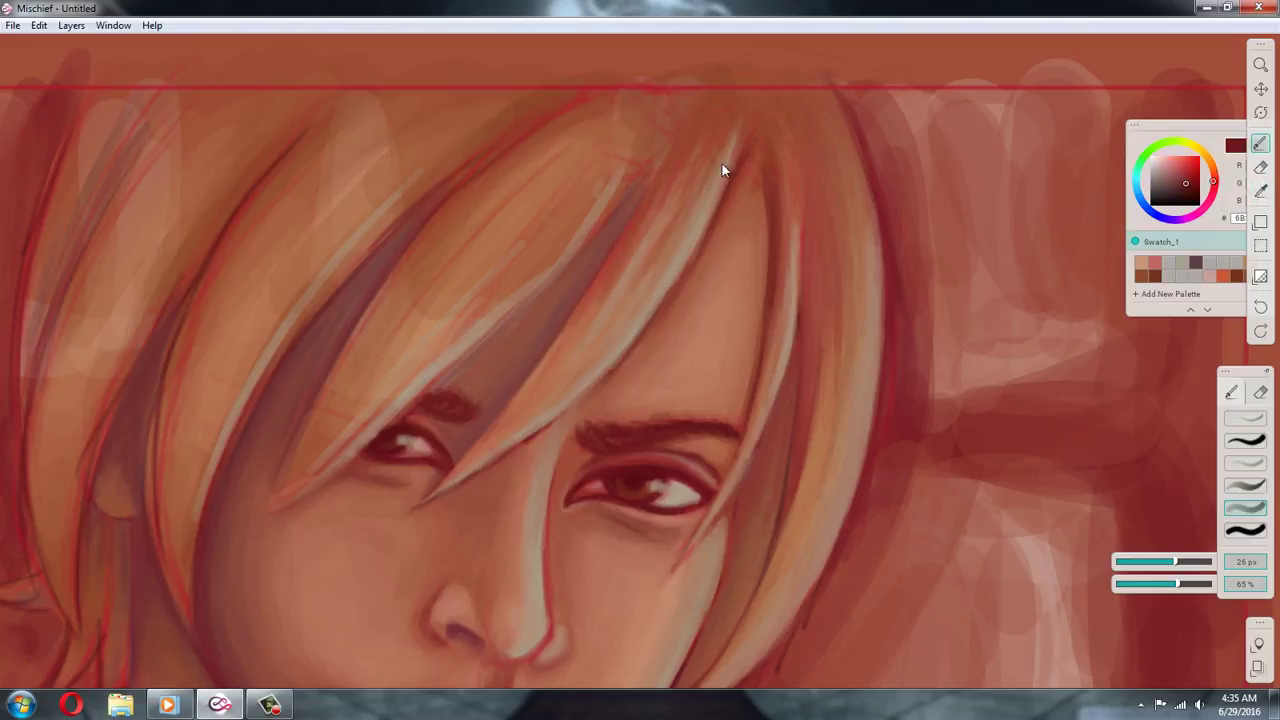
Paint the hair roots around the parting at the top of the head with sampled dark brown tones
alt+click(662, 169)
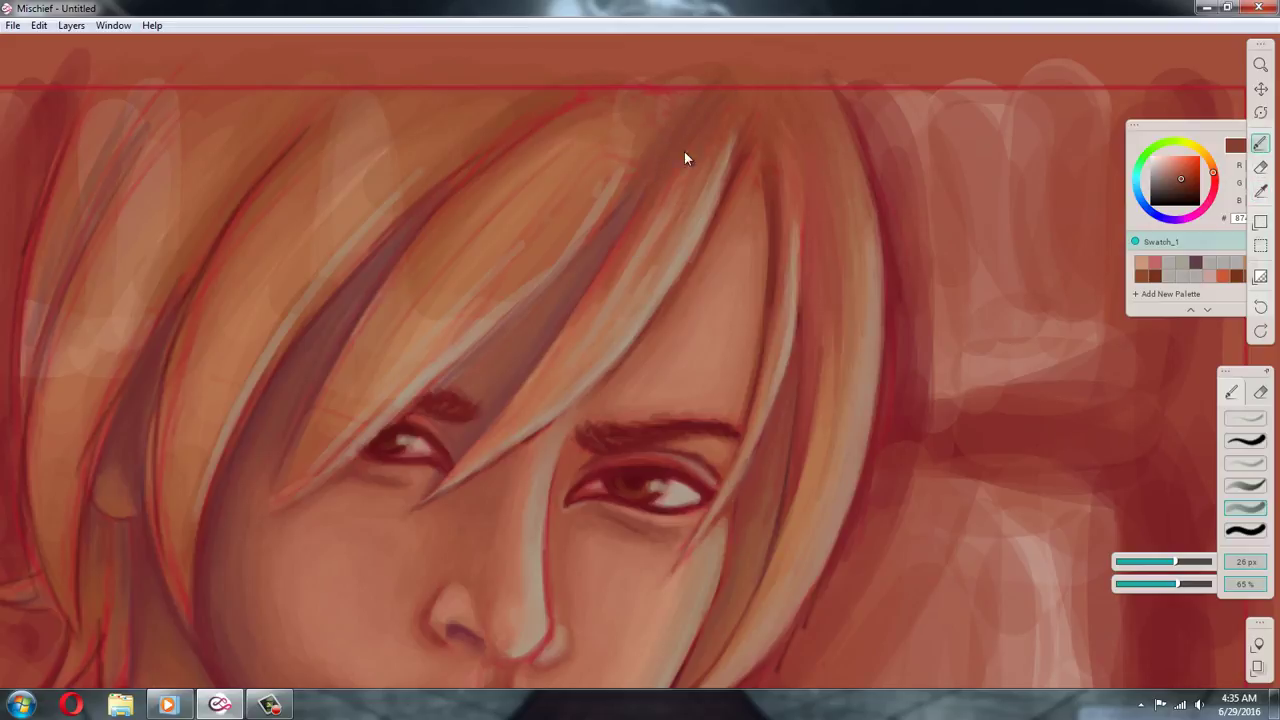
alt+click(697, 188)
alt+click(712, 150)
alt+click(721, 132)
mouse_move(721, 140)
mouse_down()
mouse_move(688, 208)
mouse_move(712, 208)
mouse_up()
alt+click(831, 194)
alt+click(759, 158)
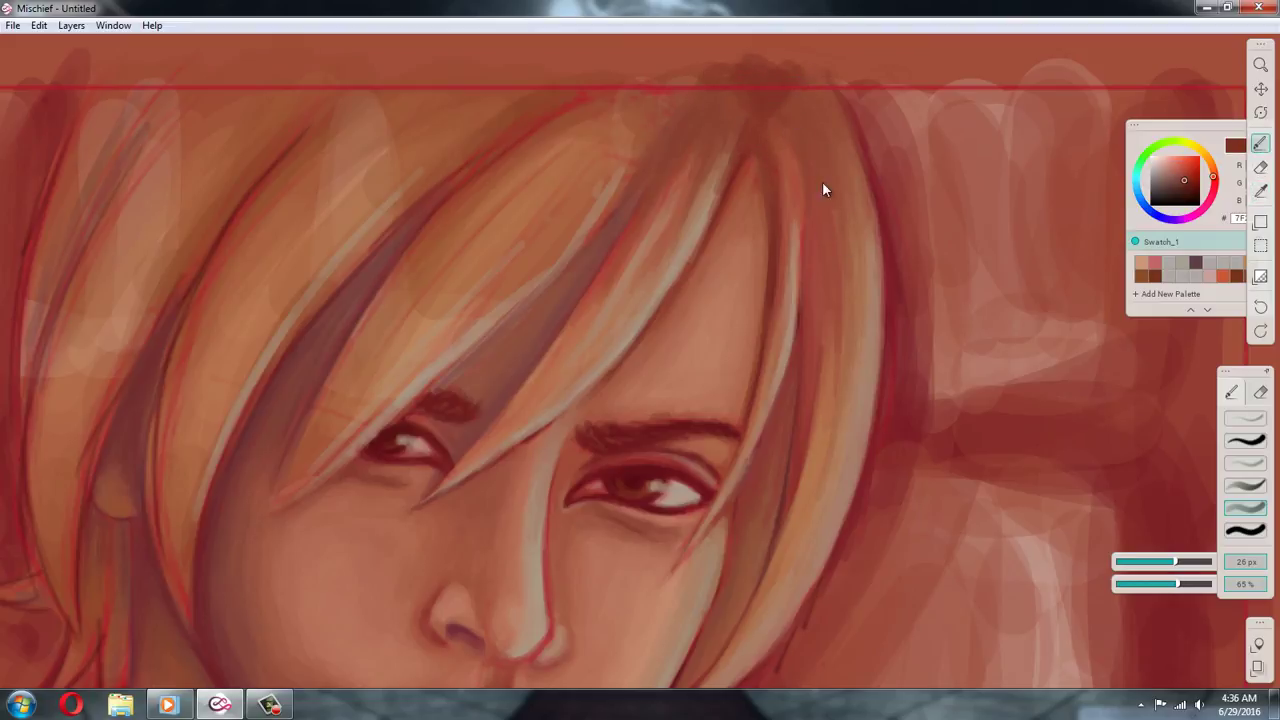
alt+click(782, 63)
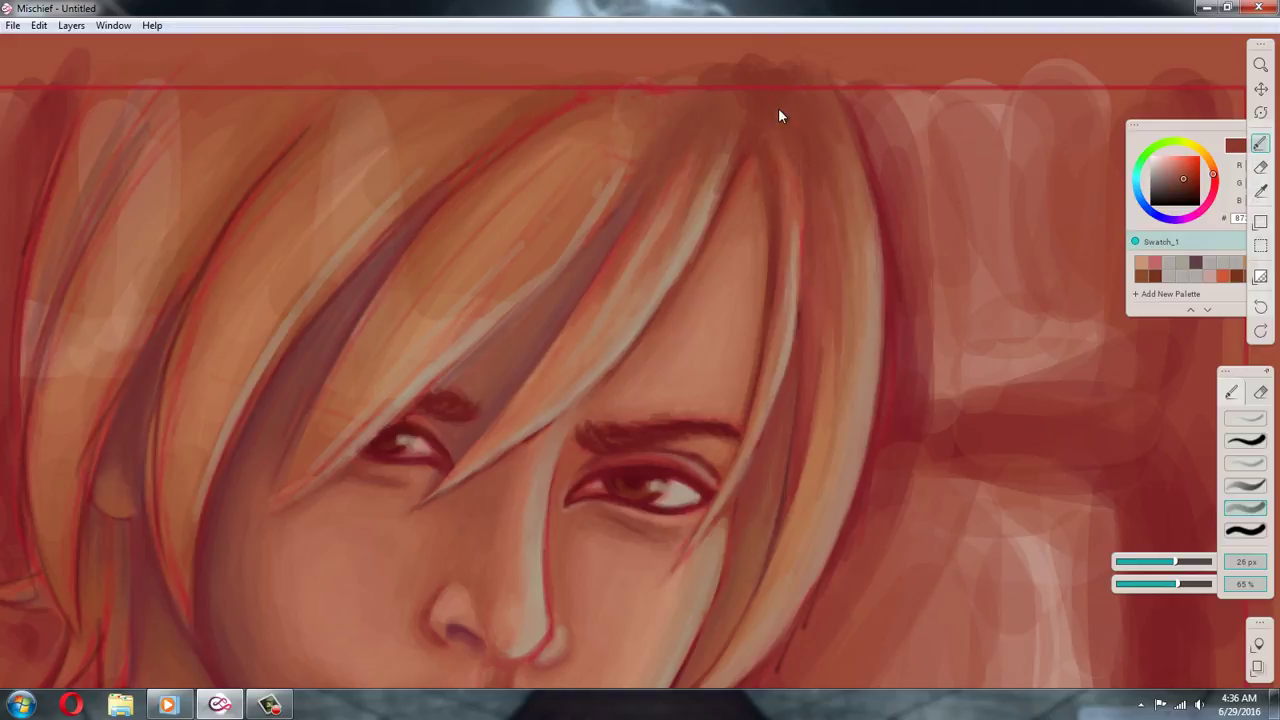
Restore the pale highlight streaks in the central fringe lock and blend its roots with sampled tan and brown tones
alt+click(701, 226)
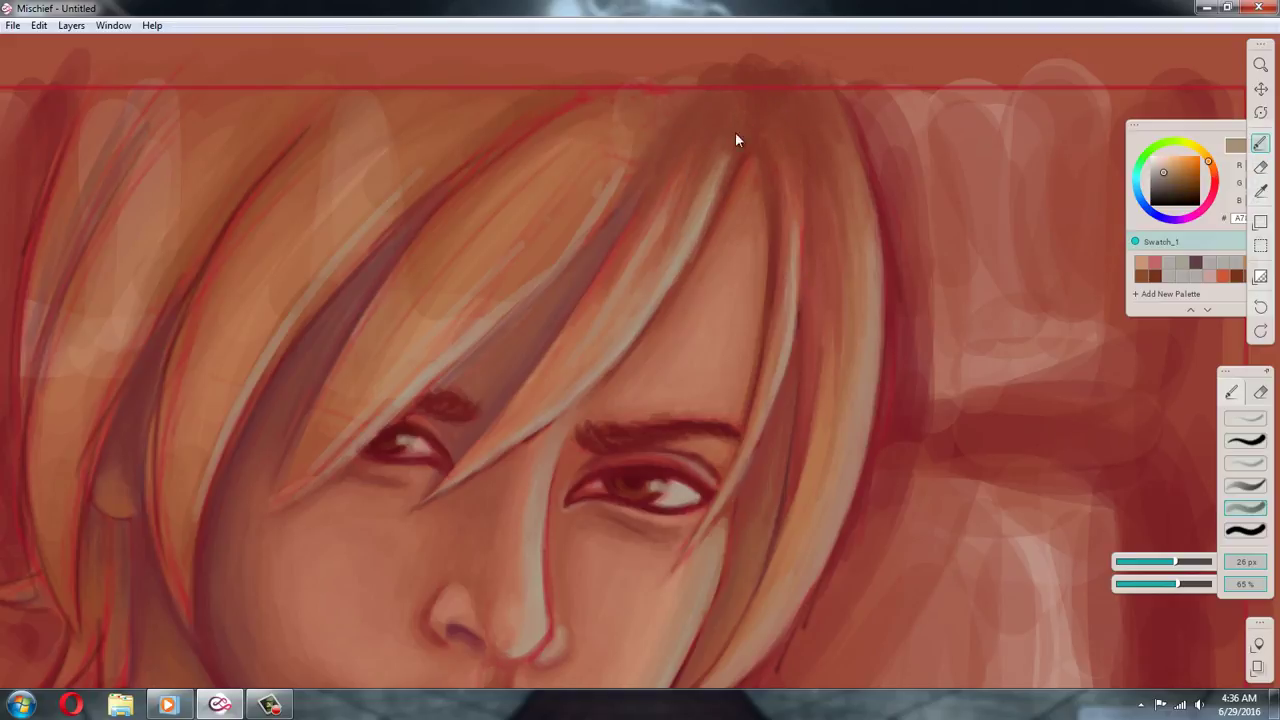
drag(735, 136, 700, 205)
alt+click(648, 248)
alt+click(620, 326)
alt+click(651, 197)
alt+click(636, 153)
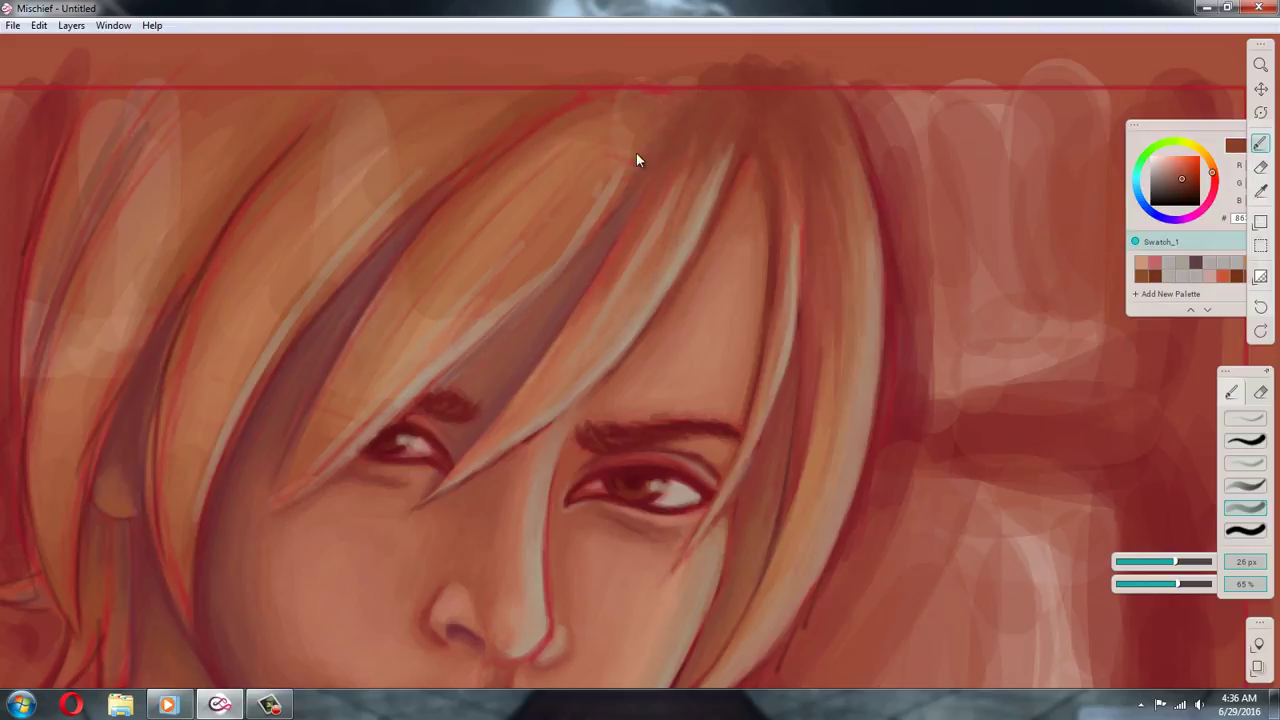
Blend the roots of the wide fringe lock toward the parting with sampled reddish-brown and orange tones
alt+click(458, 182)
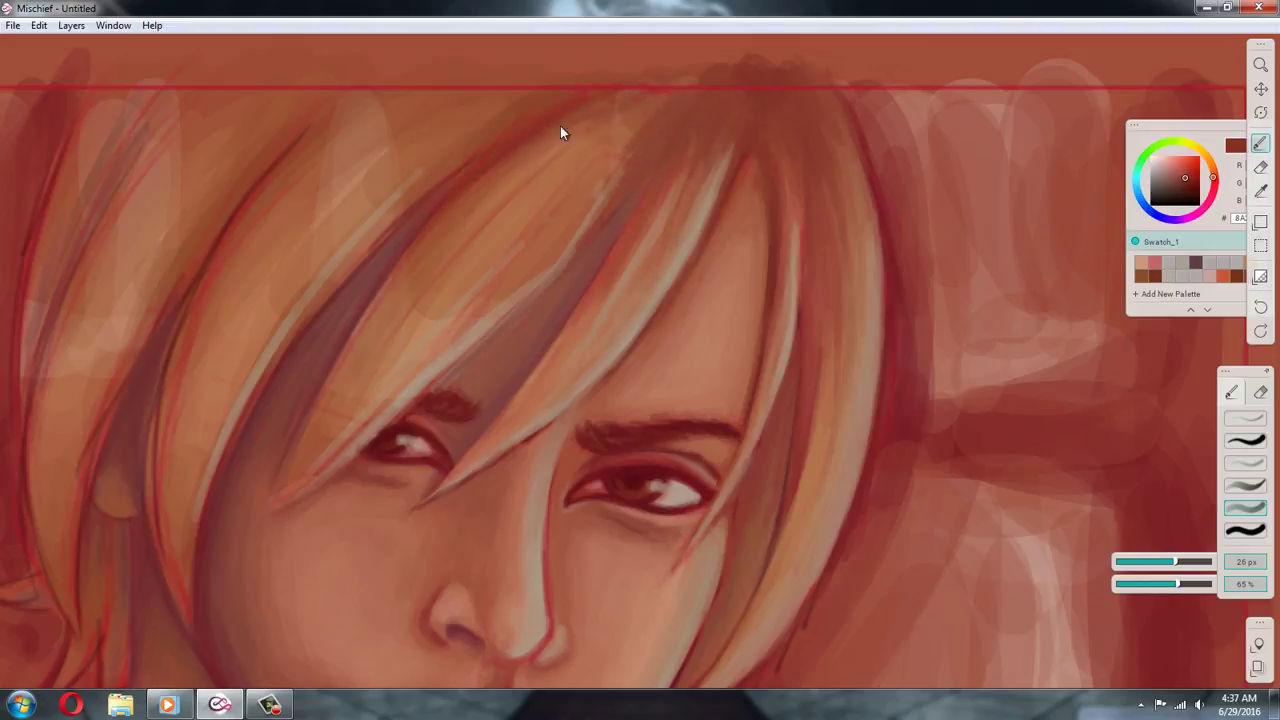
drag(630, 114, 596, 156)
alt+click(508, 170)
alt+click(551, 177)
alt+click(580, 174)
Save the canvas as "heather portrait" in the soska pictures folder as a Mischief art file
key(ctrl+shift+s)
text(heat)
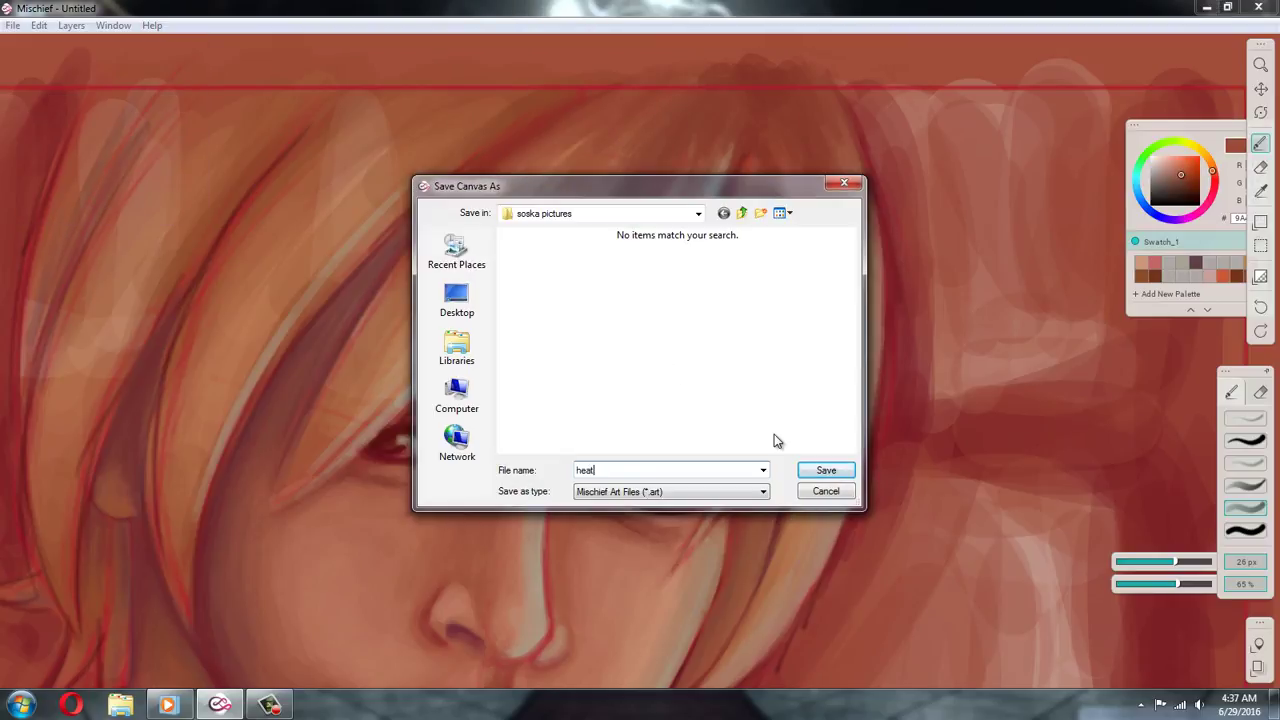
text(her portrait)
key(Return)
Smooth the body of the wide fringe lock over the sketch lines with sampled orange-brown tones
alt+click(570, 208)
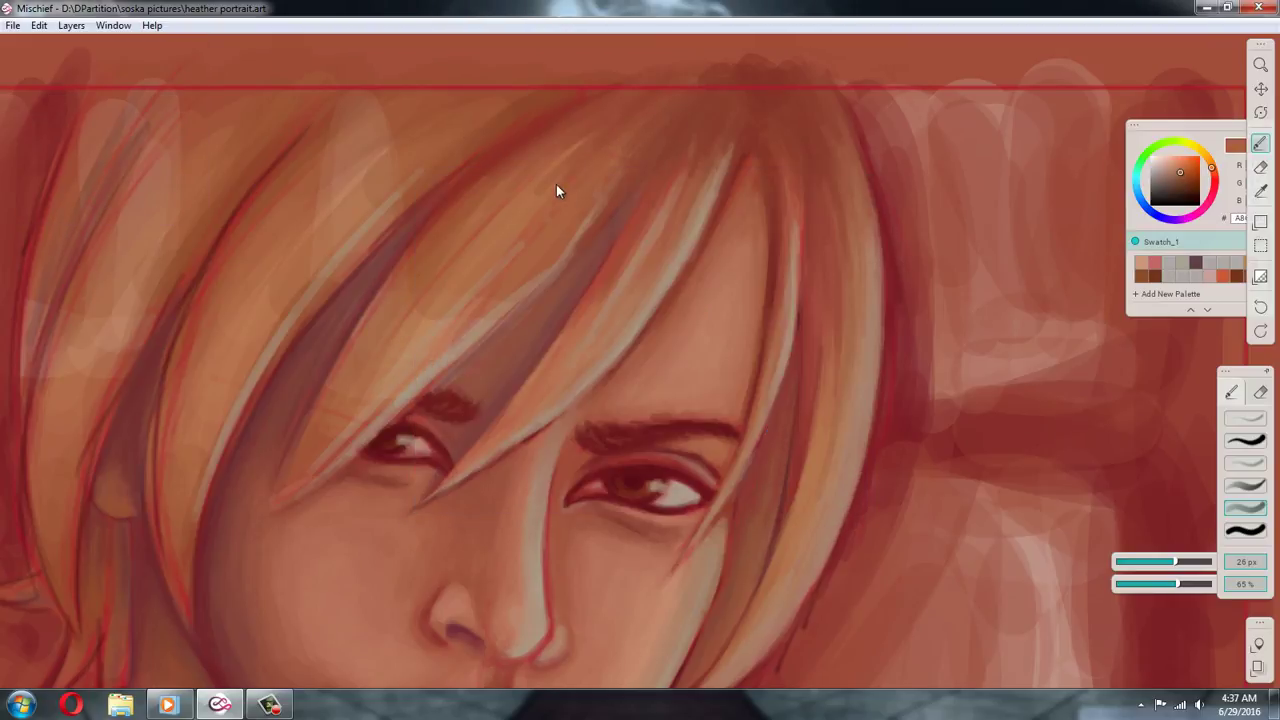
drag(602, 117, 564, 144)
alt+click(416, 308)
drag(360, 340, 490, 185)
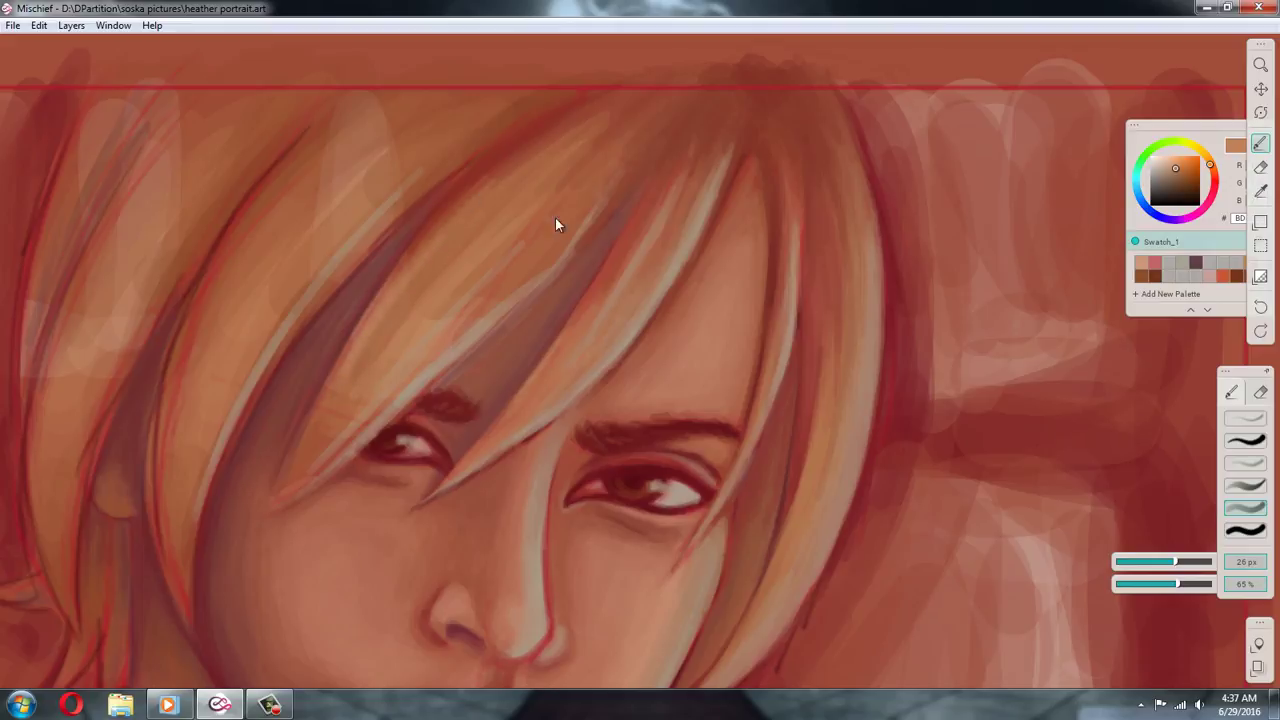
Refine the dark lower edge and pointed tip of the wide fringe lock beside the shadowed eye with sampled tones
alt+click(336, 443)
alt+click(366, 432)
drag(330, 398, 272, 496)
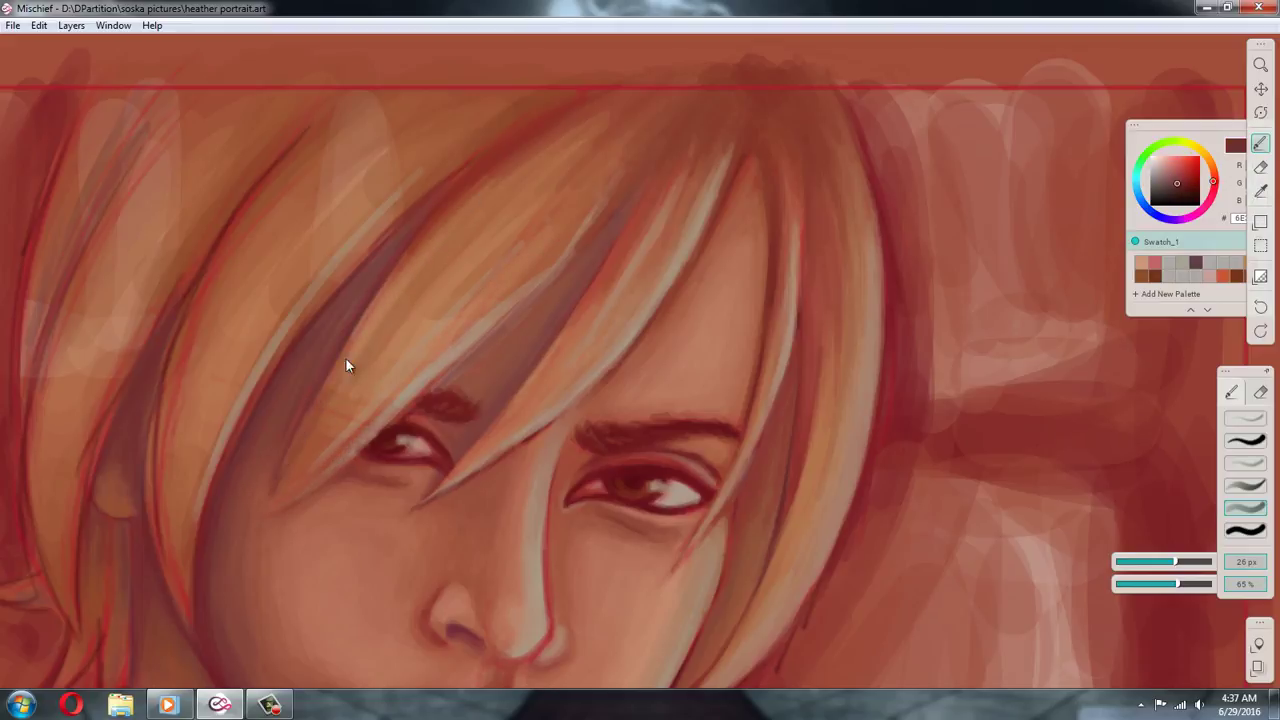
drag(345, 357, 285, 491)
alt+click(283, 500)
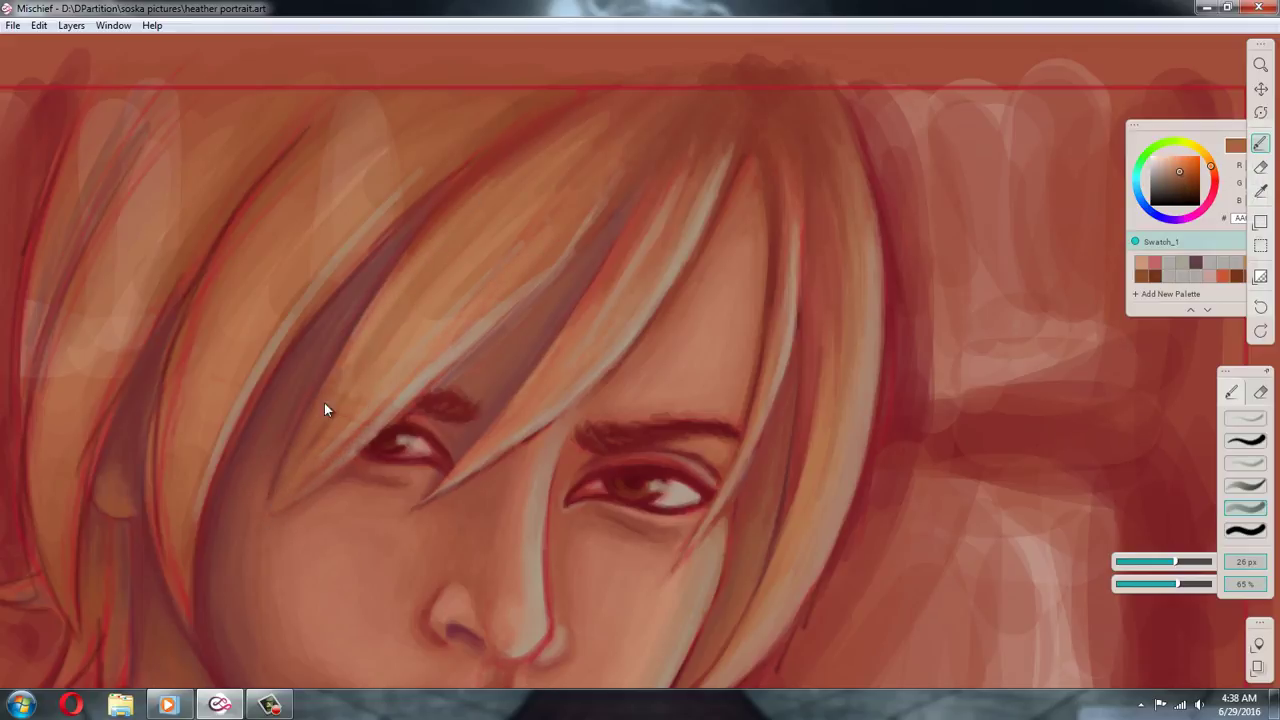
Add darker strand streaks along the upper edge of the wide fringe lock and blend them with sampled orange-brown tones
alt+click(470, 180)
mouse_move(532, 168)
mouse_down()
mouse_move(442, 260)
mouse_move(546, 150)
mouse_up()
alt+click(389, 331)
drag(374, 364, 422, 310)
alt+click(494, 231)
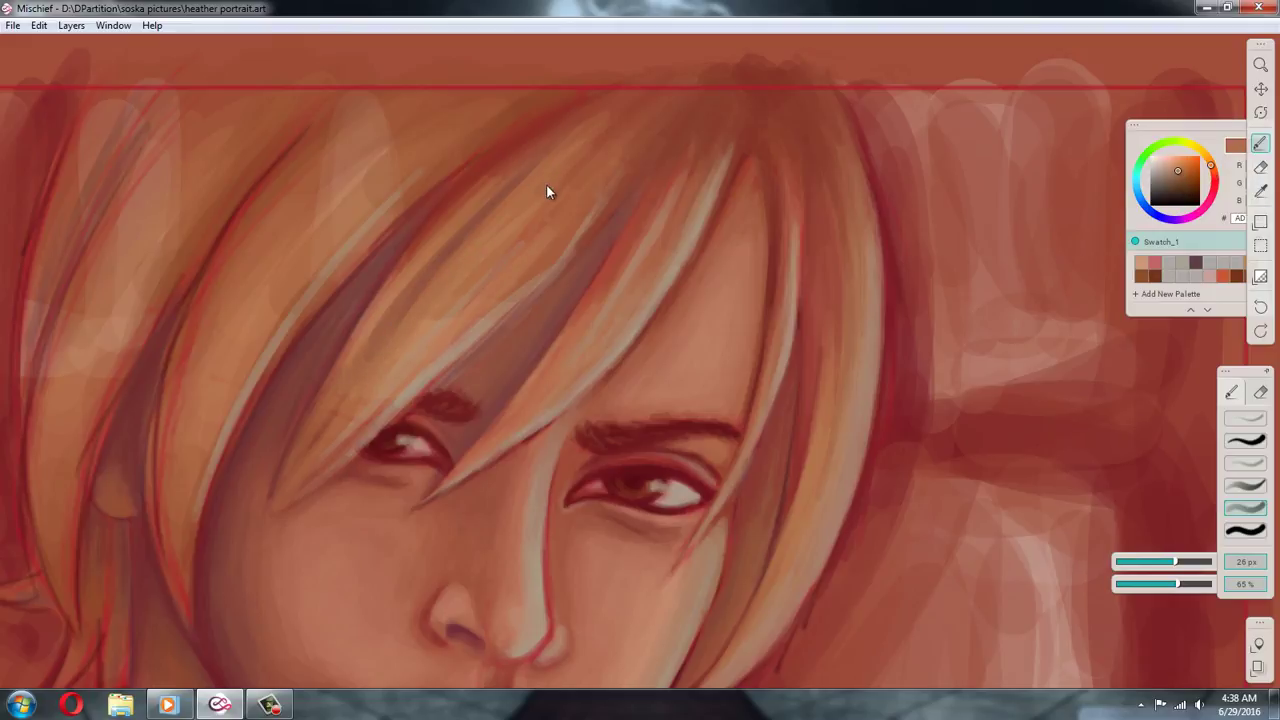
Blend the body of the wide fringe lock with sampled tones and repaint its pale lower edge above the shadowed eye
alt+click(546, 185)
alt+click(654, 86)
alt+click(509, 155)
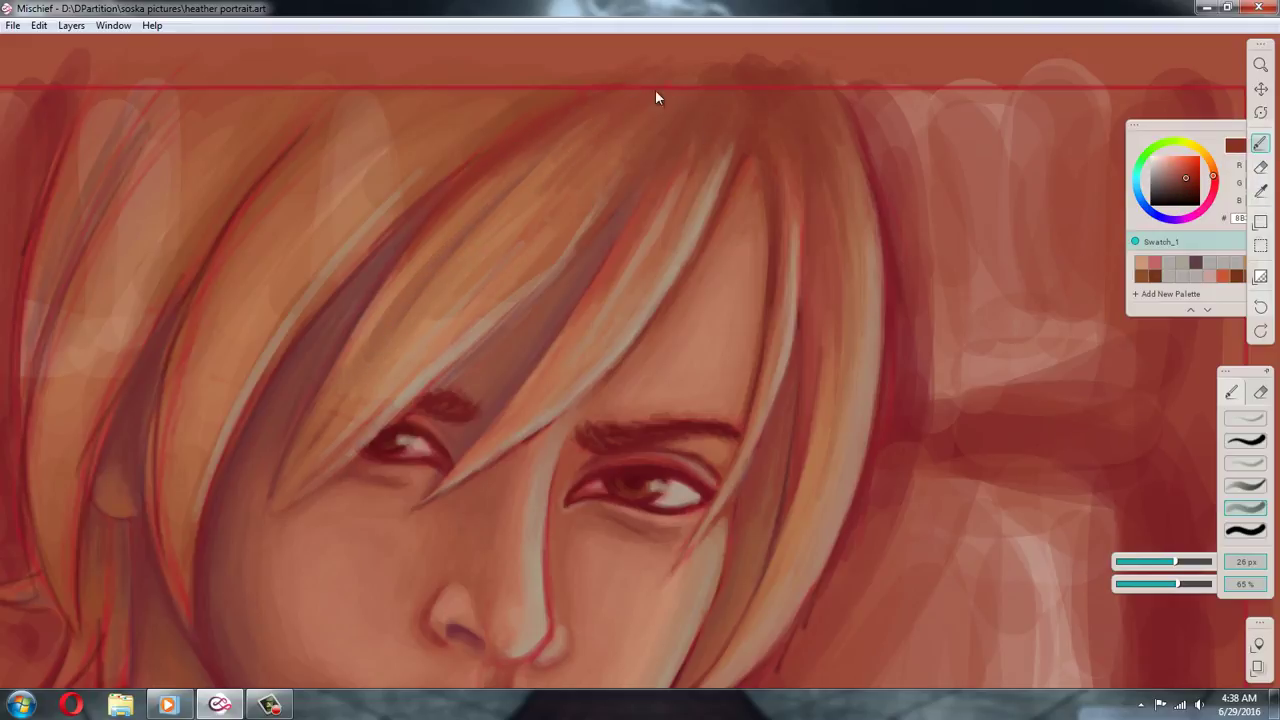
alt+click(529, 291)
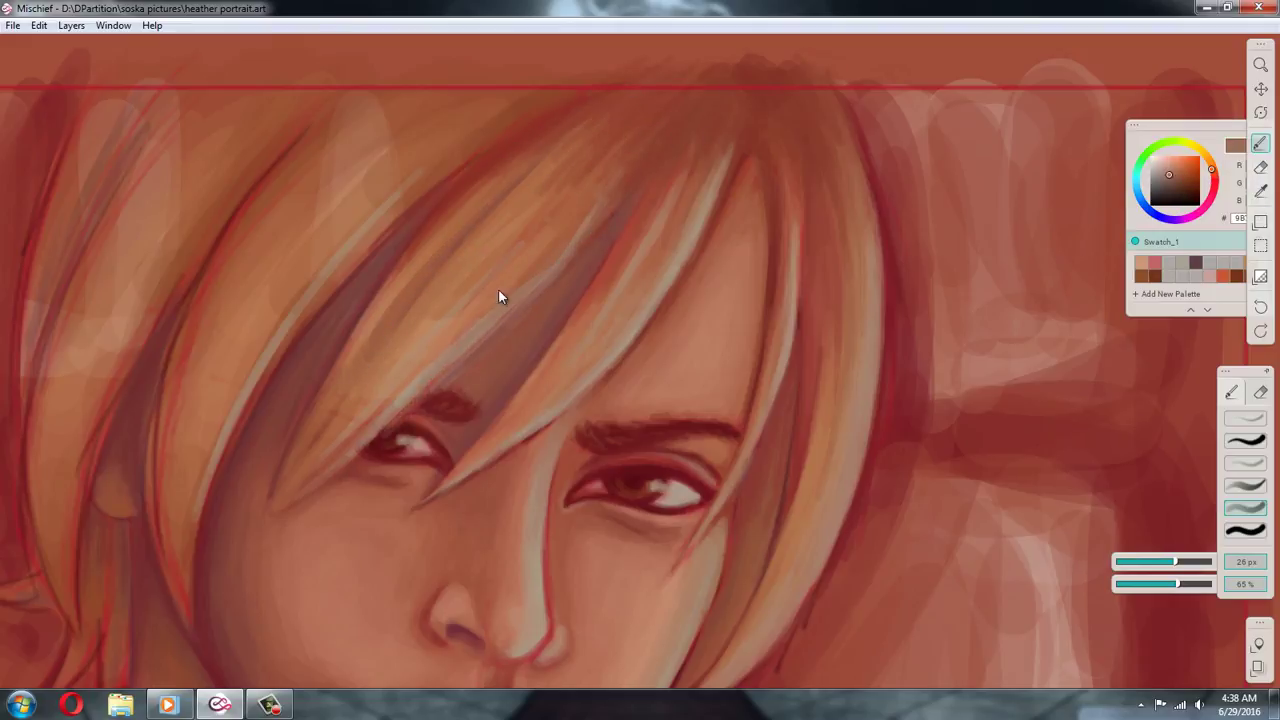
alt+click(414, 387)
drag(410, 402, 528, 294)
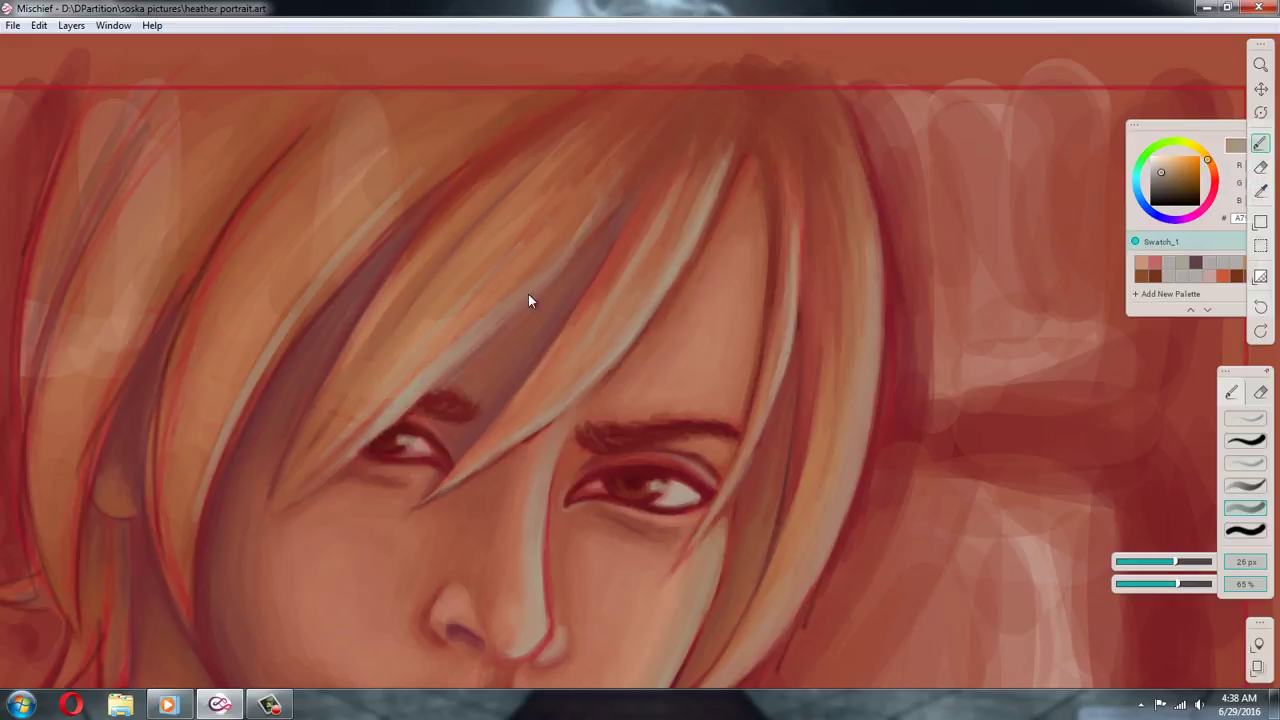
Clean up the lower edge and tapering tip of the wide fringe lock using sampled shadow and highlight tones
alt+click(470, 365)
alt+click(447, 398)
alt+click(397, 430)
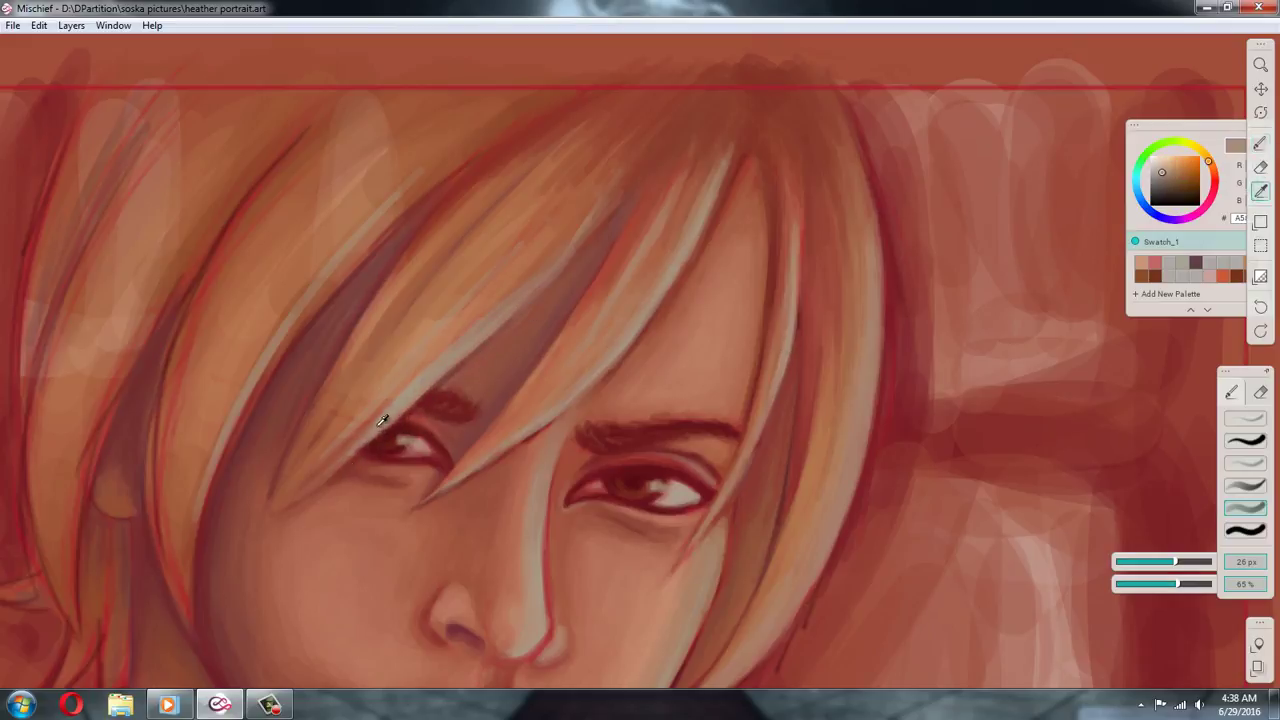
alt+click(479, 318)
alt+click(399, 407)
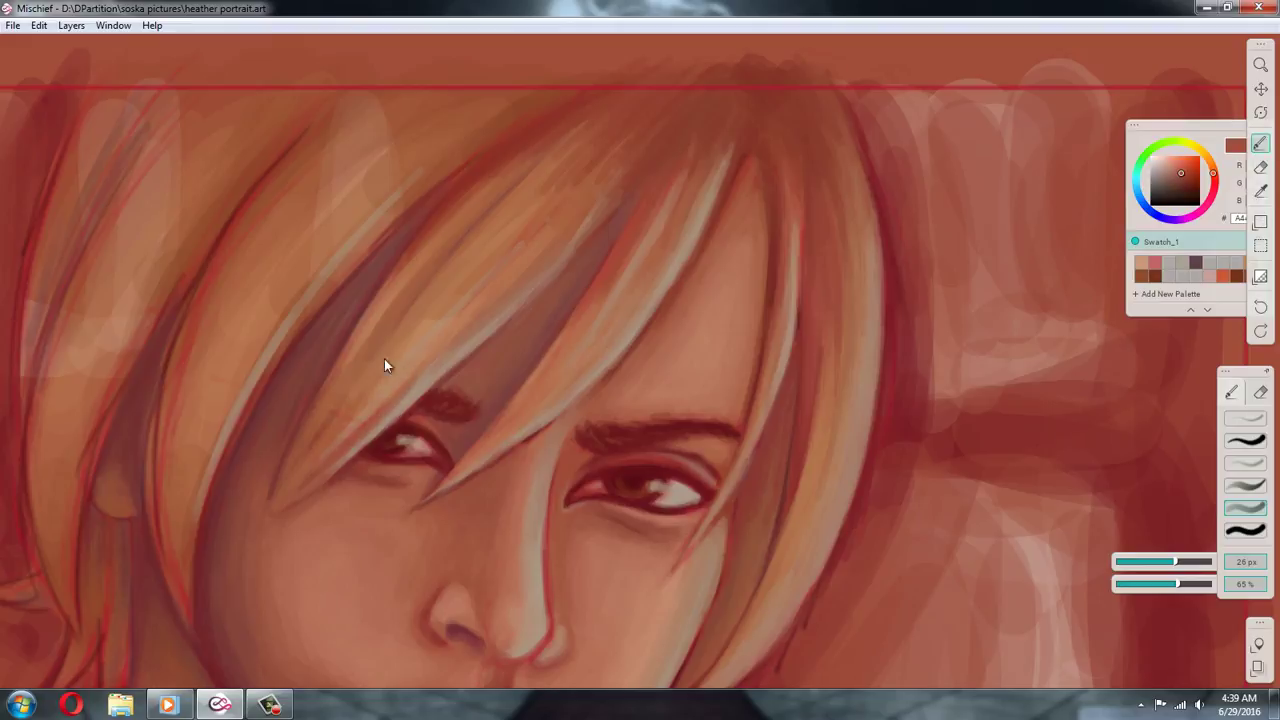
alt+click(472, 309)
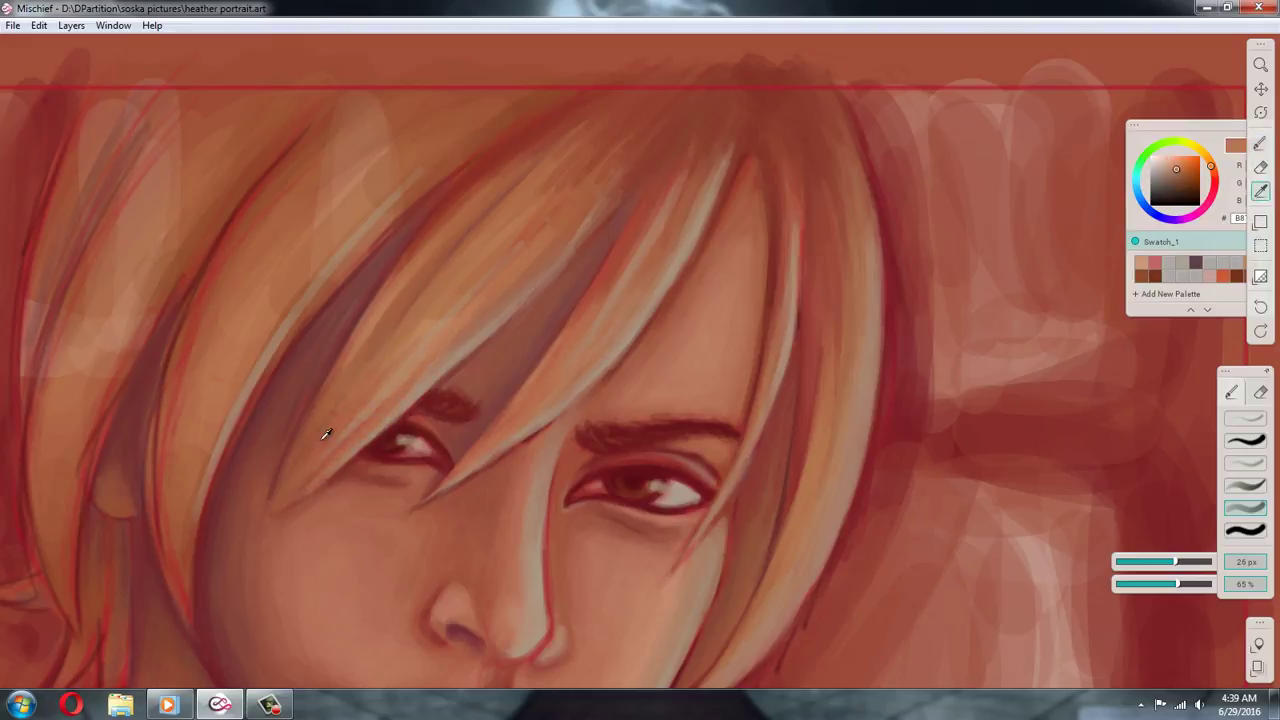
alt+click(323, 437)
Deepen the upper part of the wide fringe lock with red-brown strands running down from the roots
alt+click(578, 200)
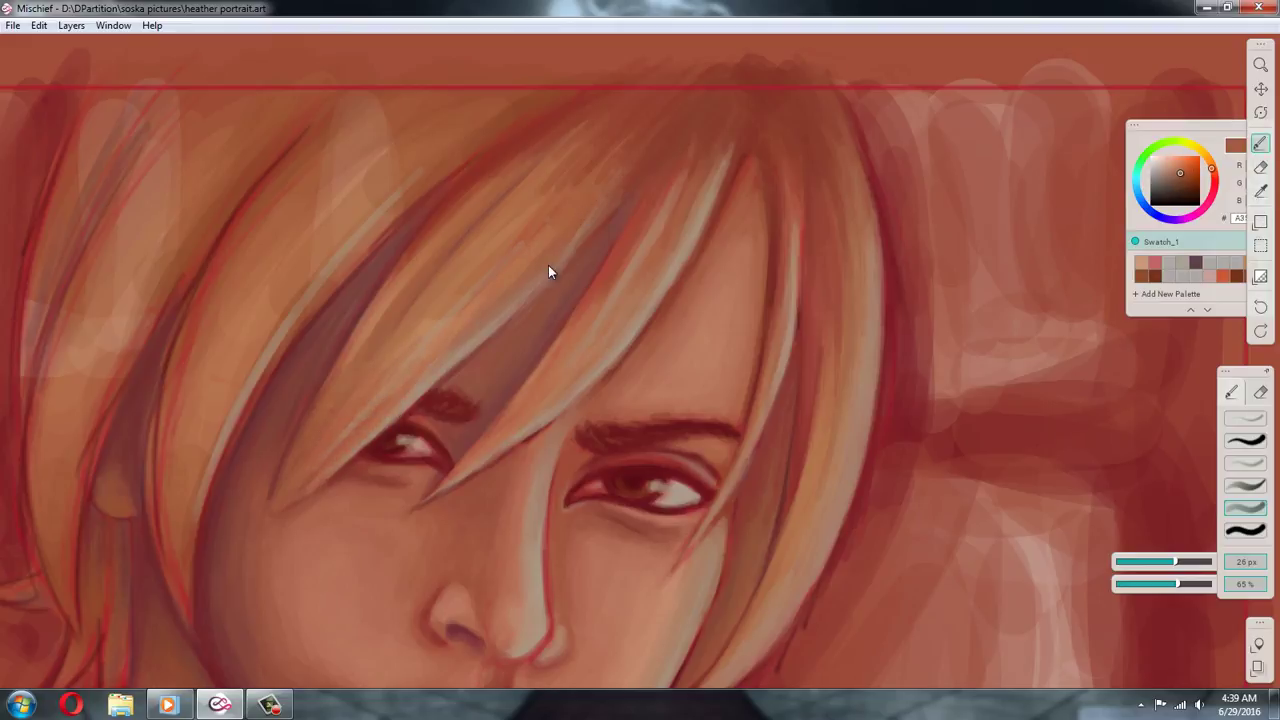
alt+click(603, 143)
drag(520, 226, 468, 268)
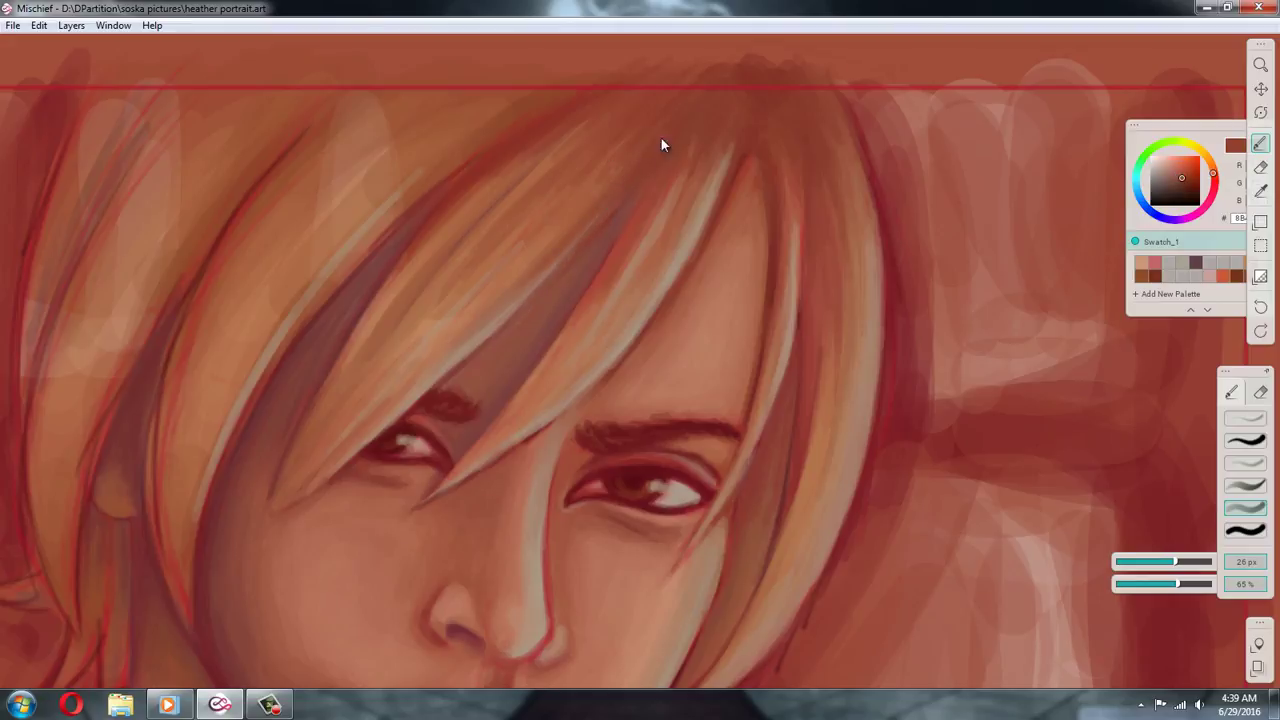
alt+click(557, 123)
alt+click(597, 160)
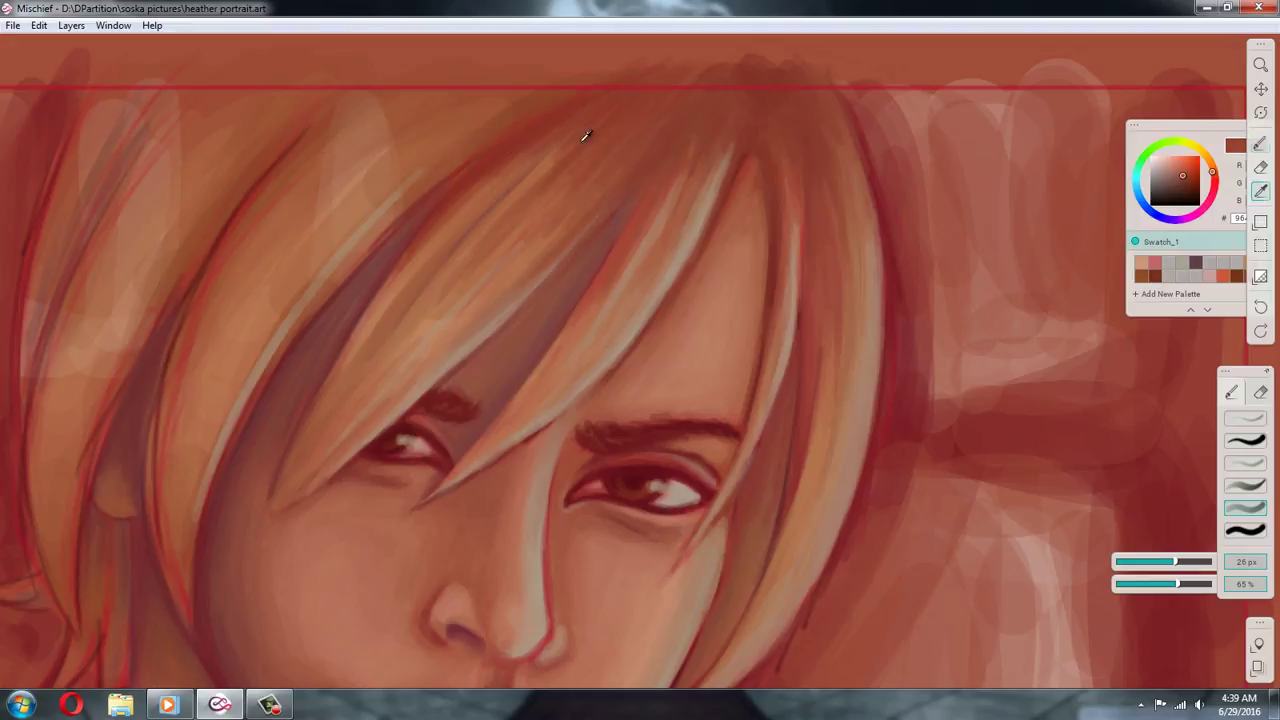
alt+click(582, 139)
alt+click(626, 143)
alt+click(526, 258)
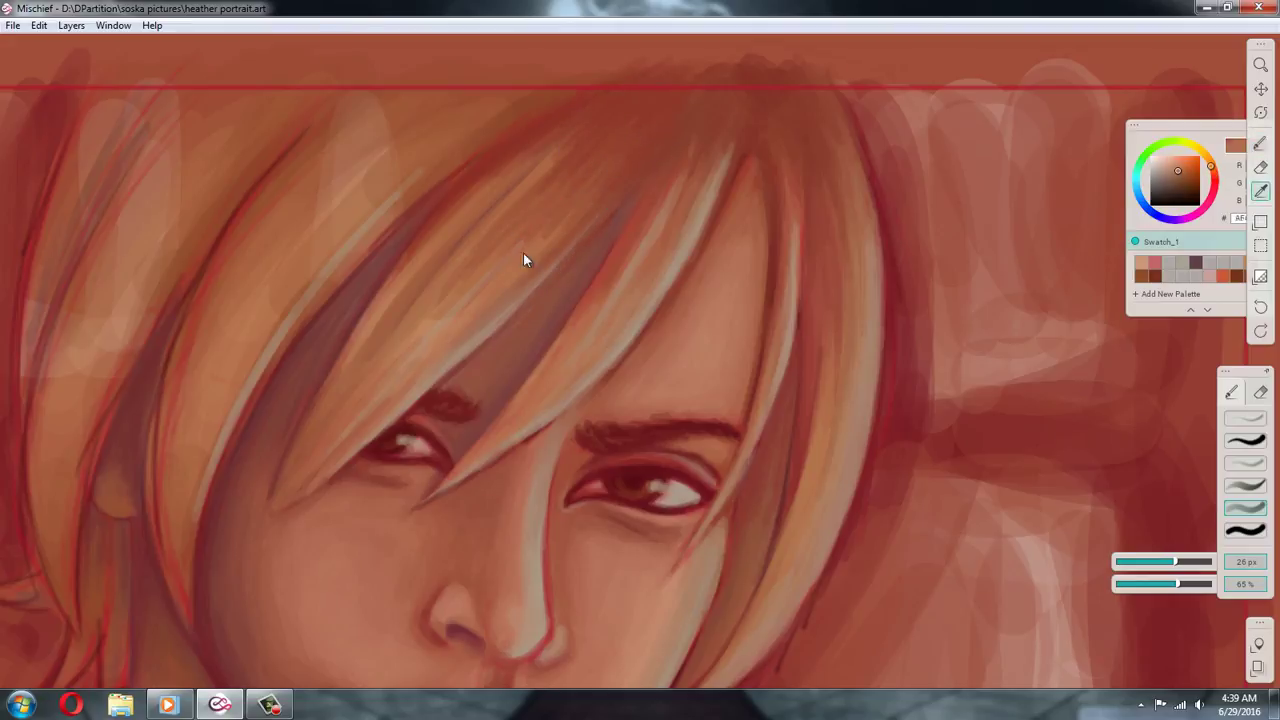
Soften the purple streak and pale patches near the top of the wide fringe lock with sampled orange-brown strands
alt+click(592, 188)
alt+click(520, 190)
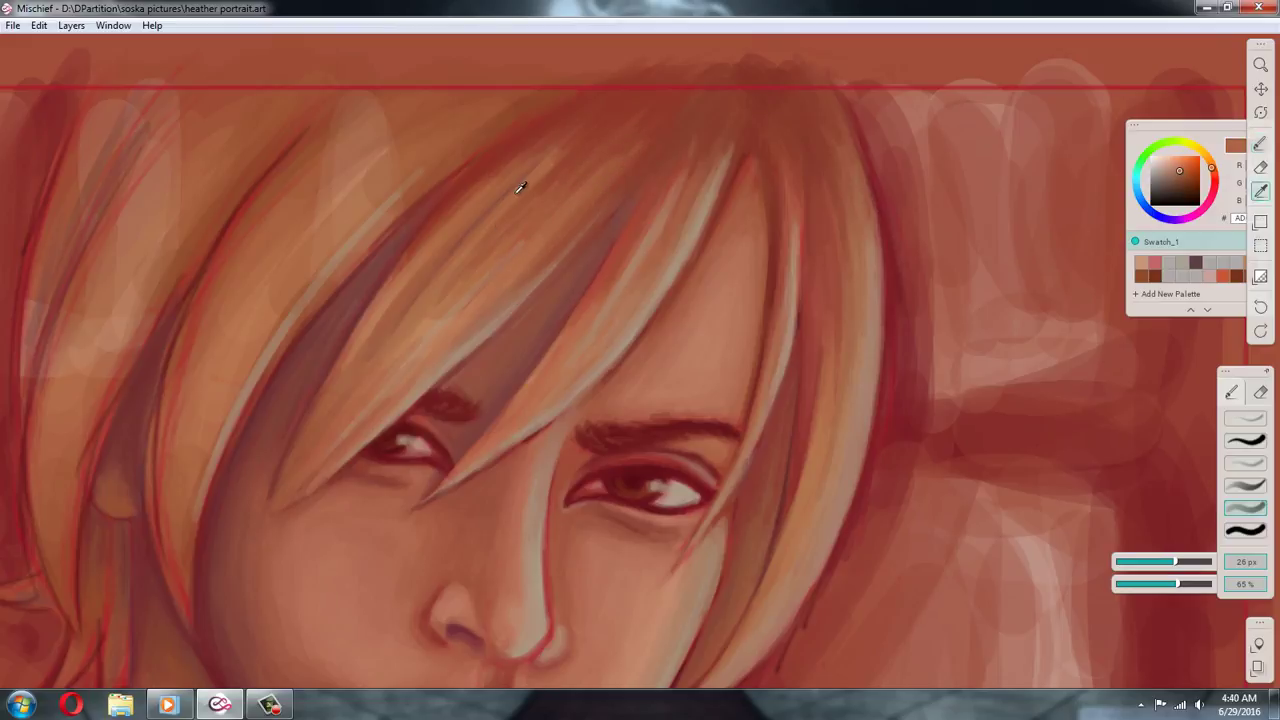
drag(543, 179, 596, 129)
alt+click(641, 92)
alt+click(625, 106)
alt+click(441, 350)
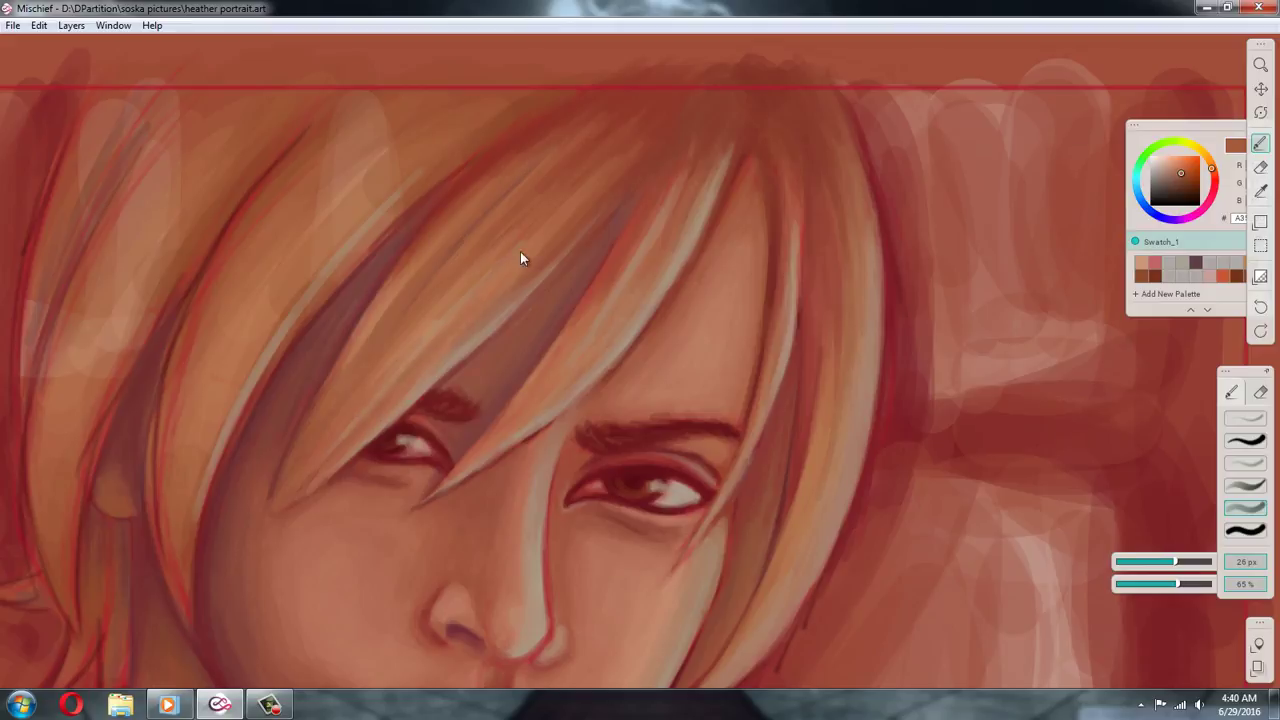
alt+click(497, 303)
Paint strands along the upper boundary between the wide fringe lock and the neighbouring cheek-framing lock
alt+click(395, 203)
drag(388, 228, 448, 168)
drag(341, 274, 505, 129)
Smooth the body of the cheek-framing lock over the sketch lines and strengthen its red outer edge
alt+click(247, 383)
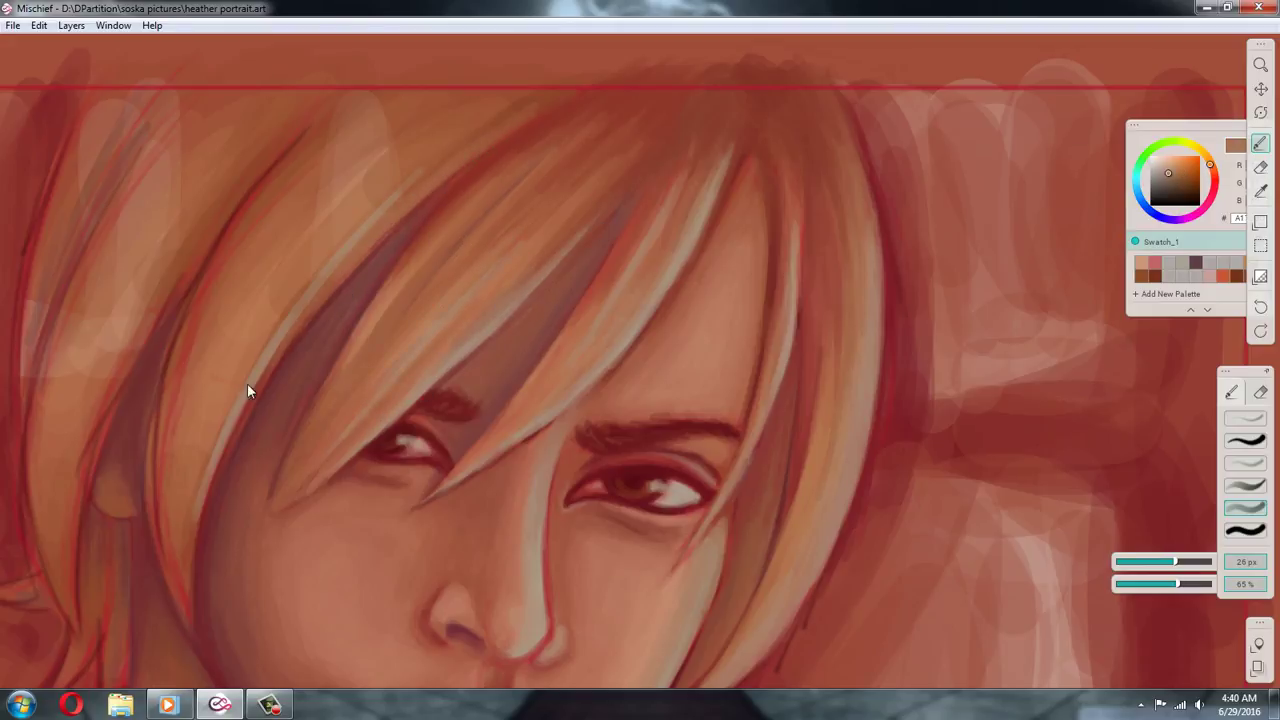
mouse_move(288, 310)
mouse_down()
mouse_move(191, 557)
mouse_move(154, 522)
mouse_up()
alt+click(184, 486)
alt+click(177, 380)
alt+click(186, 600)
alt+click(300, 156)
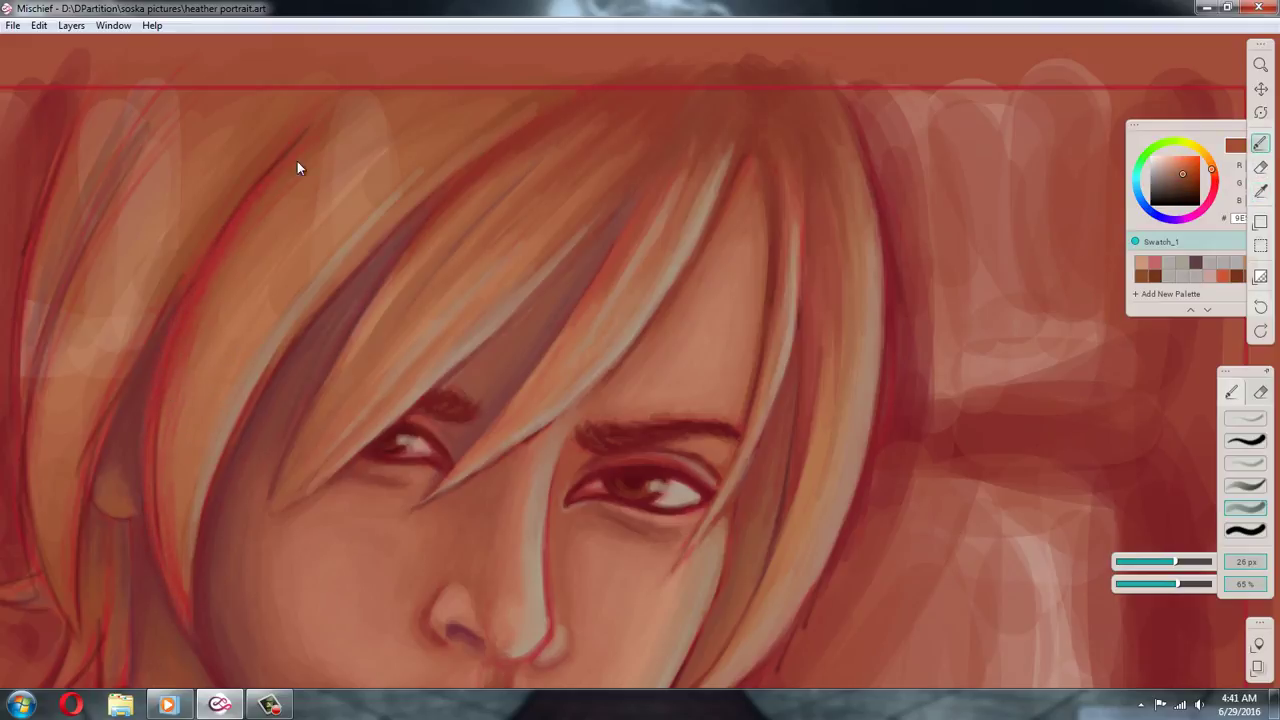
Add long orange-brown strands through the cheek-framing lock, from its lower tip up towards the crown
alt+click(194, 474)
alt+click(160, 471)
alt+click(185, 608)
drag(188, 552, 222, 352)
alt+click(245, 325)
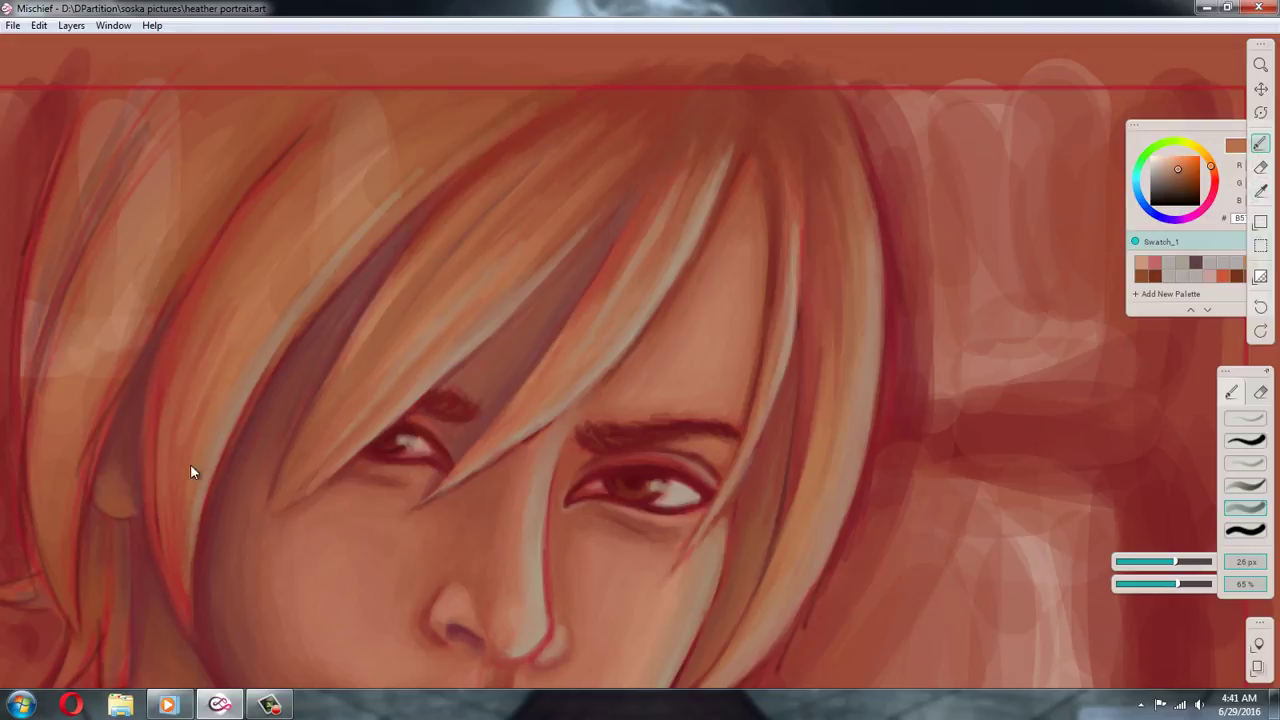
drag(190, 463, 198, 364)
drag(244, 228, 330, 138)
Blend darker brown root strands into the top of the cheek-framing lock, covering the pale patches near the crown
alt+click(437, 124)
alt+click(294, 262)
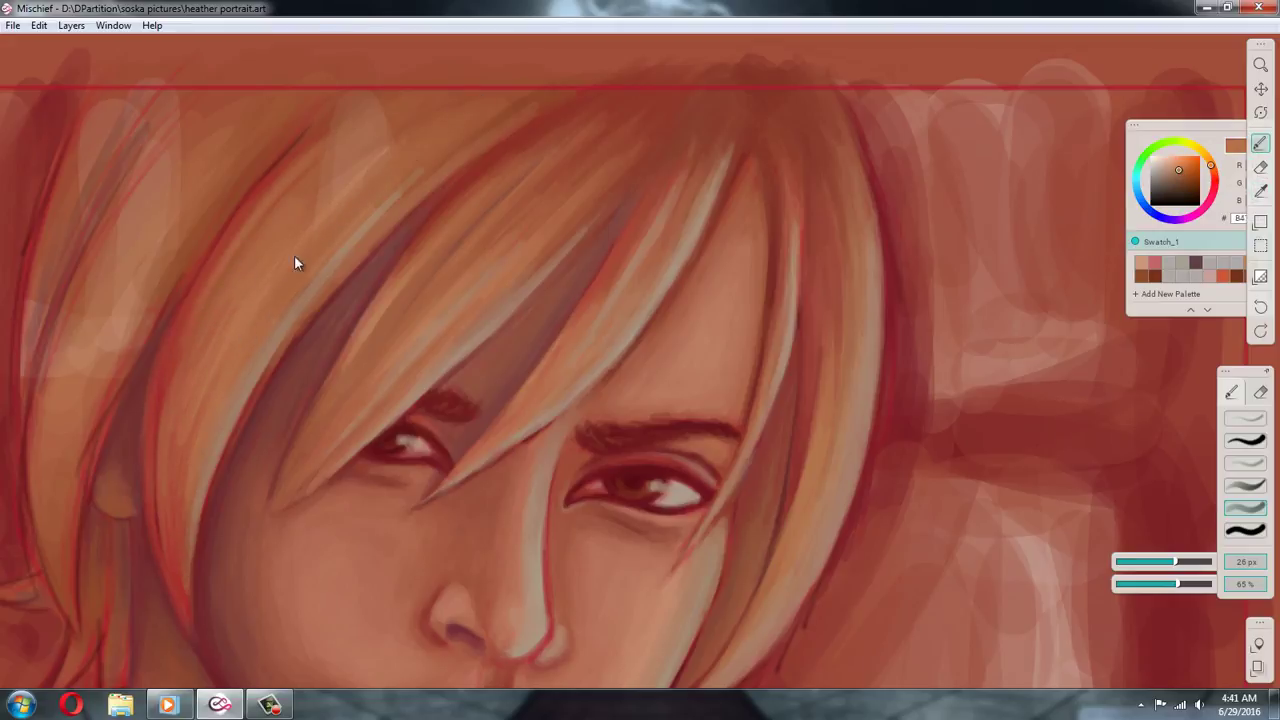
alt+click(309, 177)
alt+click(341, 172)
alt+click(471, 70)
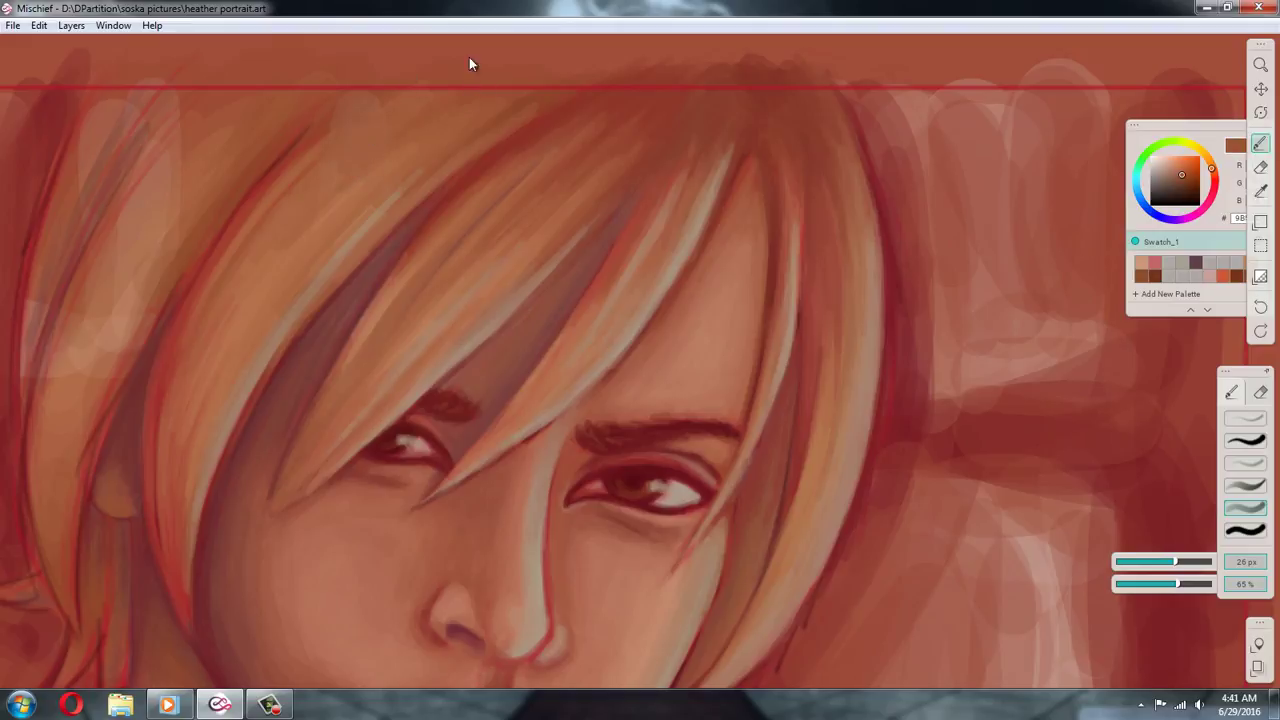
alt+click(377, 178)
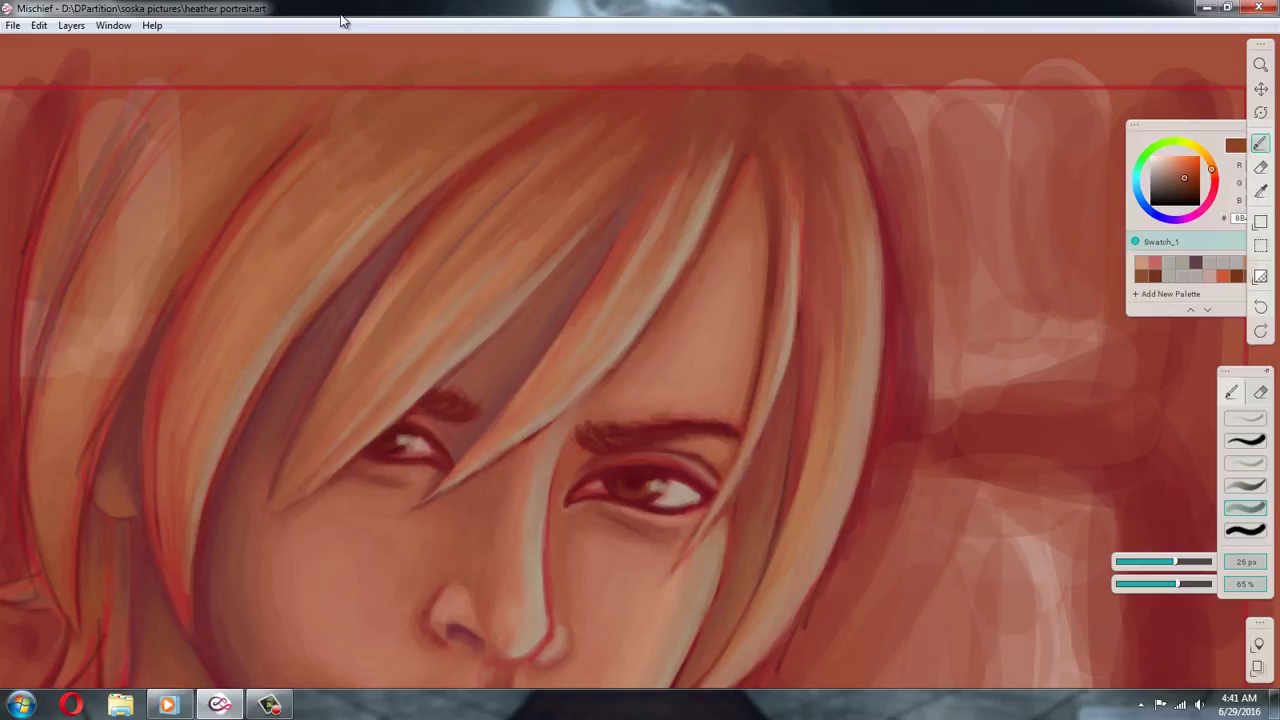
alt+click(361, 197)
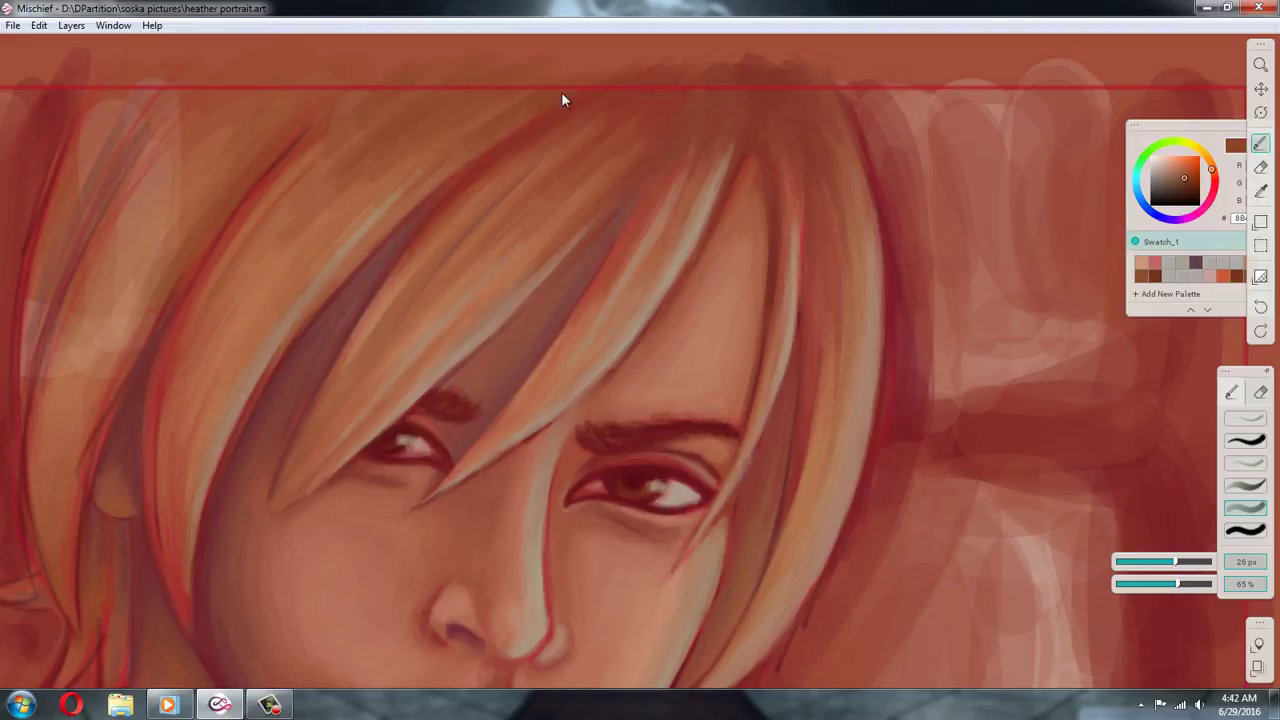
alt+click(473, 153)
alt+click(514, 77)
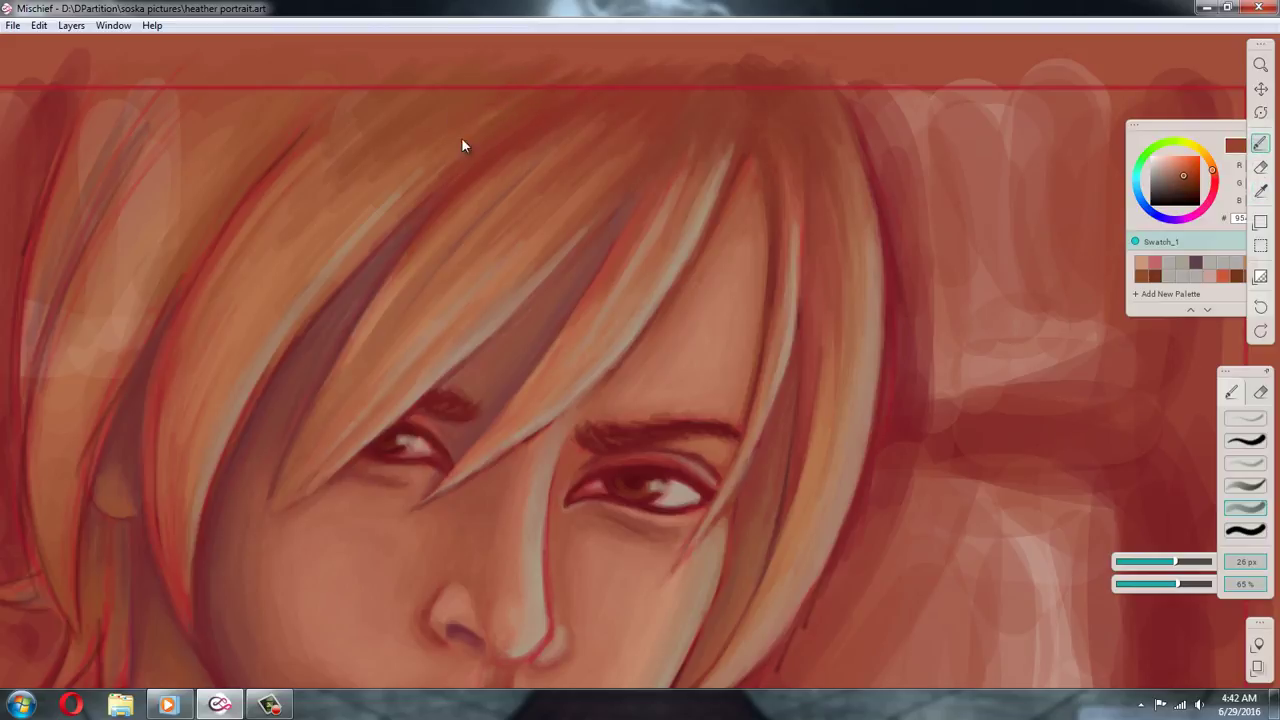
Reinforce the outer edge of the cheek-framing lock beside the ear with sampled dark red tones
alt+click(286, 269)
key(space)
drag(302, 441, 464, 355)
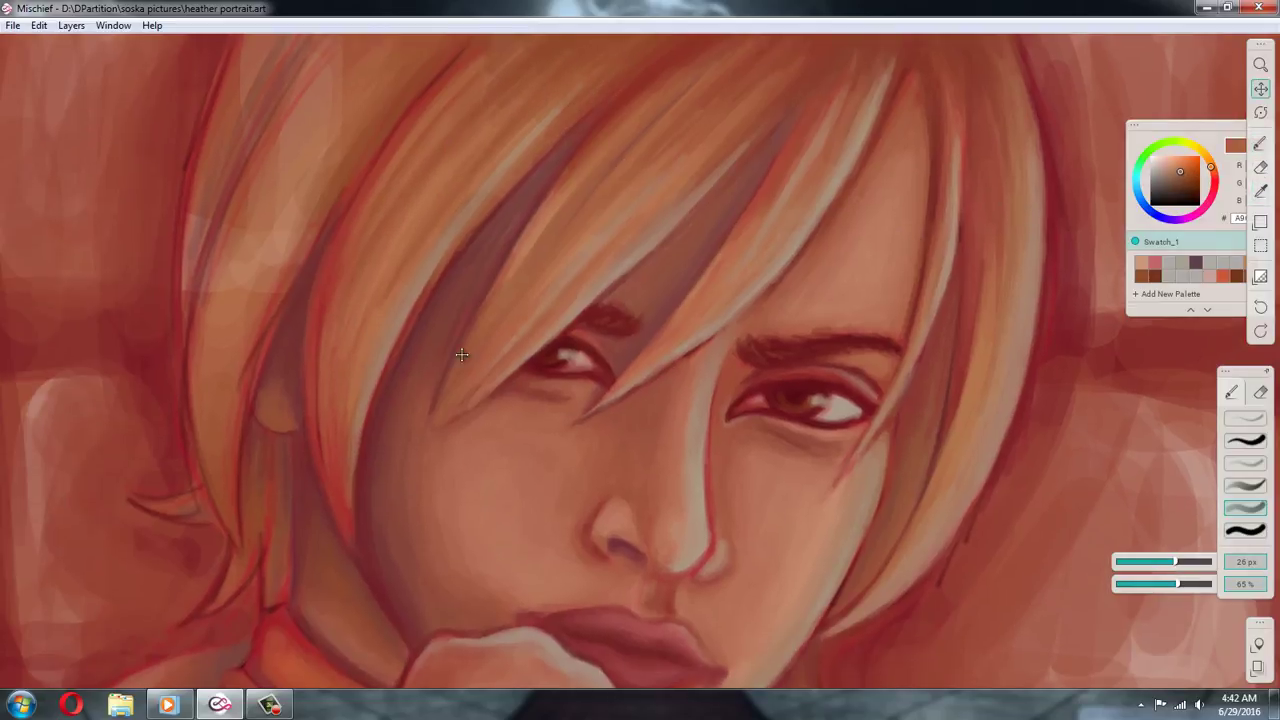
alt+click(343, 511)
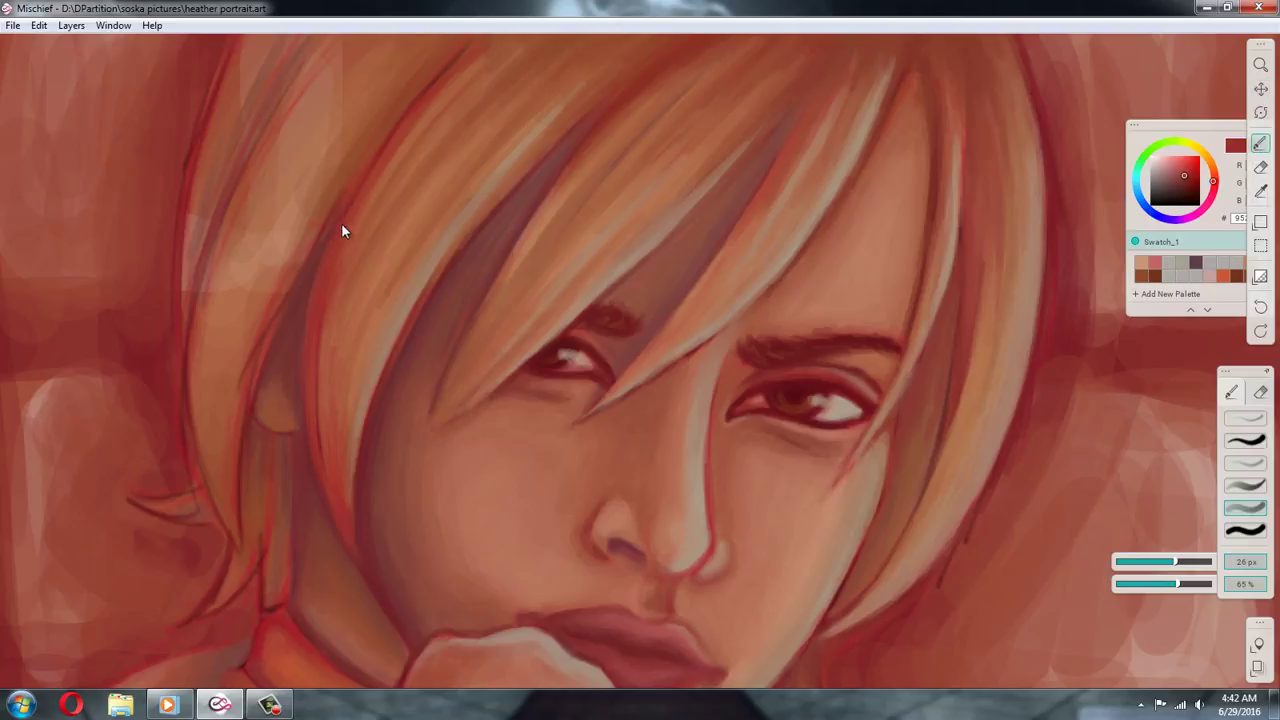
alt+click(402, 124)
key(space)
drag(379, 244, 457, 331)
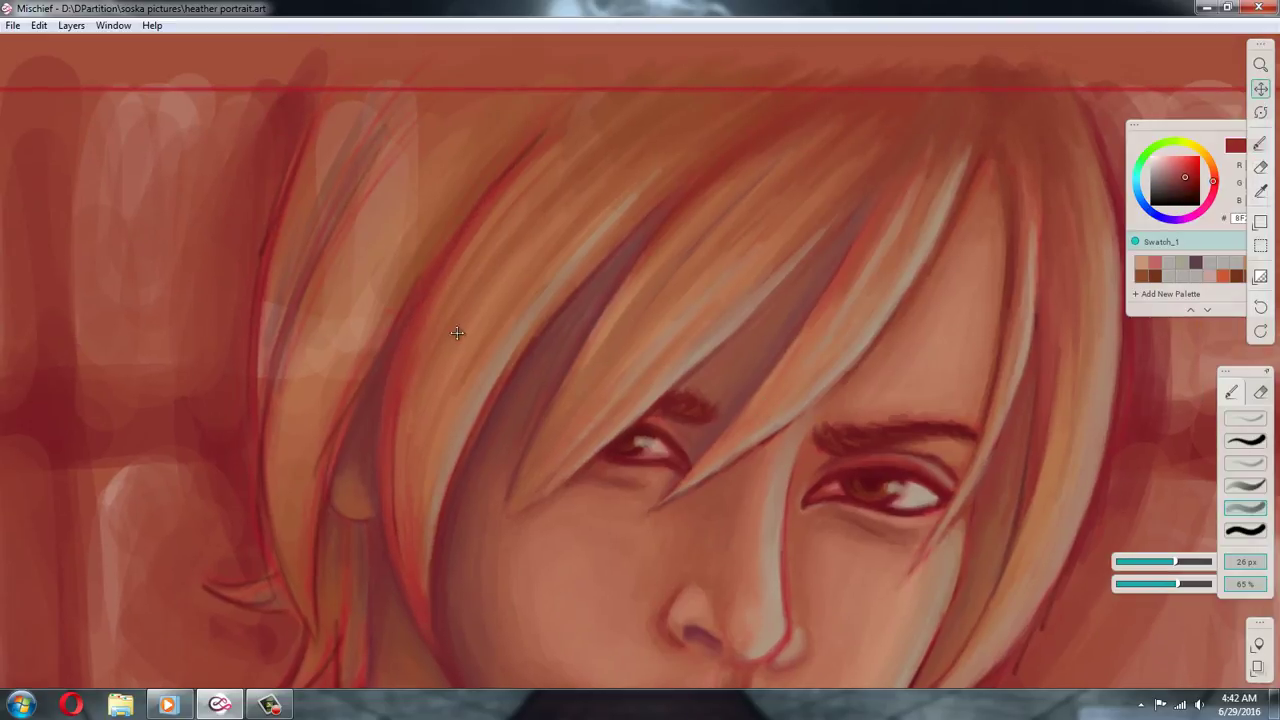
Blend the red outer edge into the cheek-framing lock and add fine light and dark strands along its length
alt+click(562, 136)
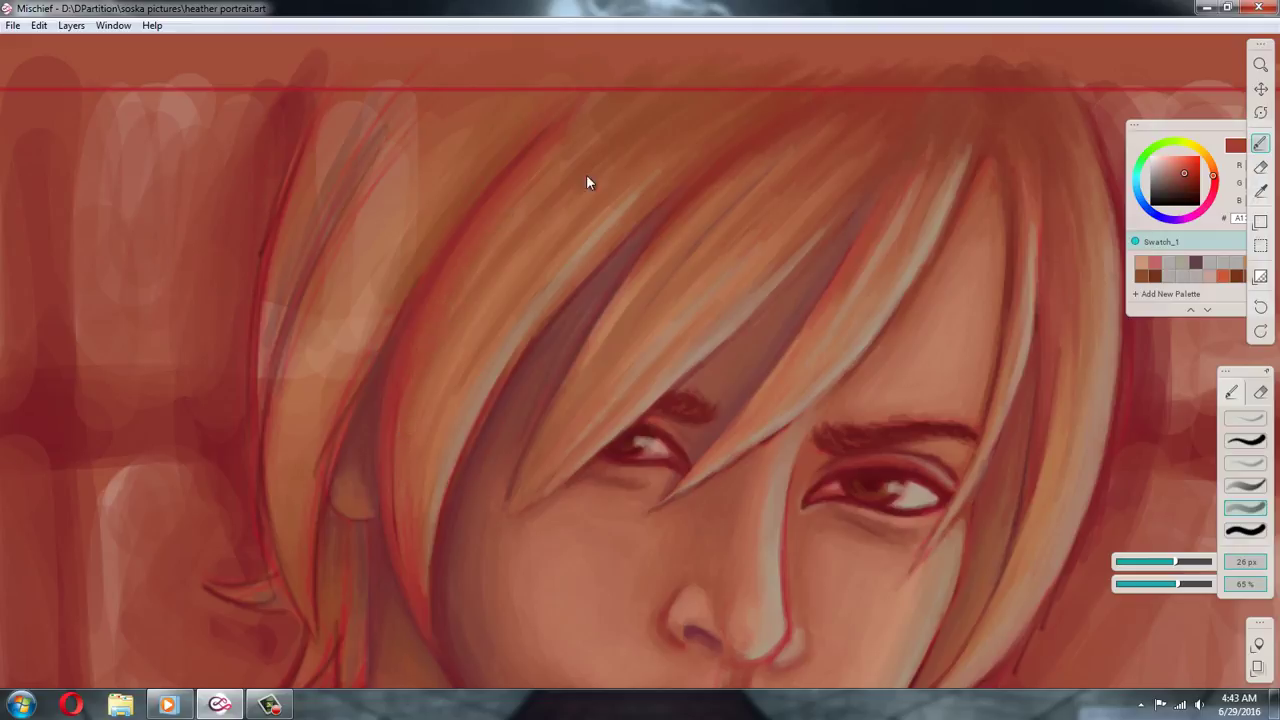
alt+click(633, 98)
alt+click(518, 275)
alt+click(548, 239)
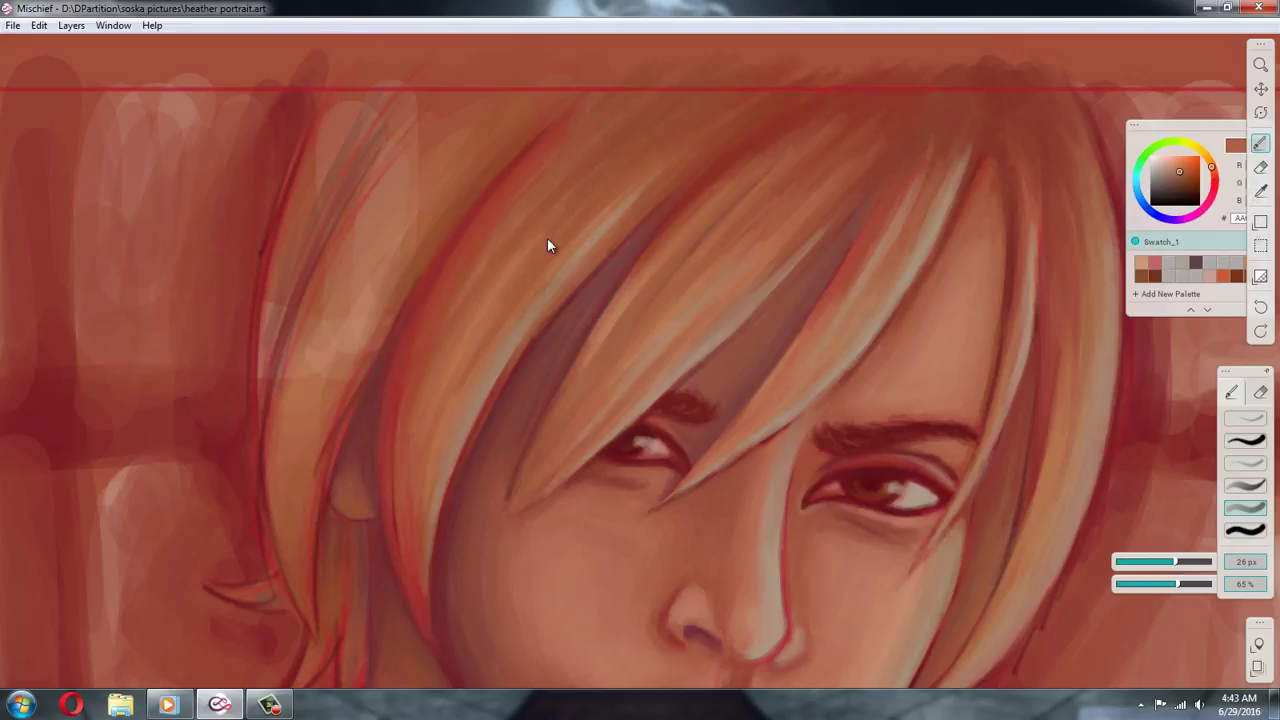
alt+click(463, 354)
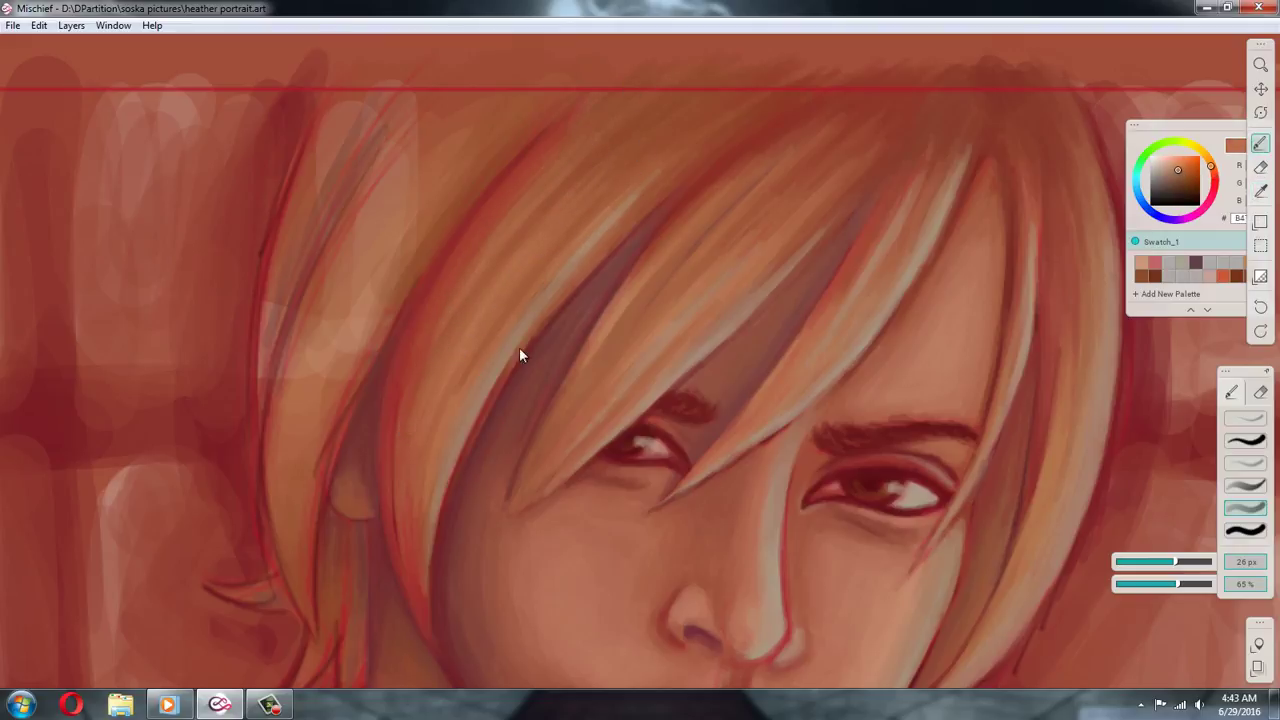
alt+click(464, 371)
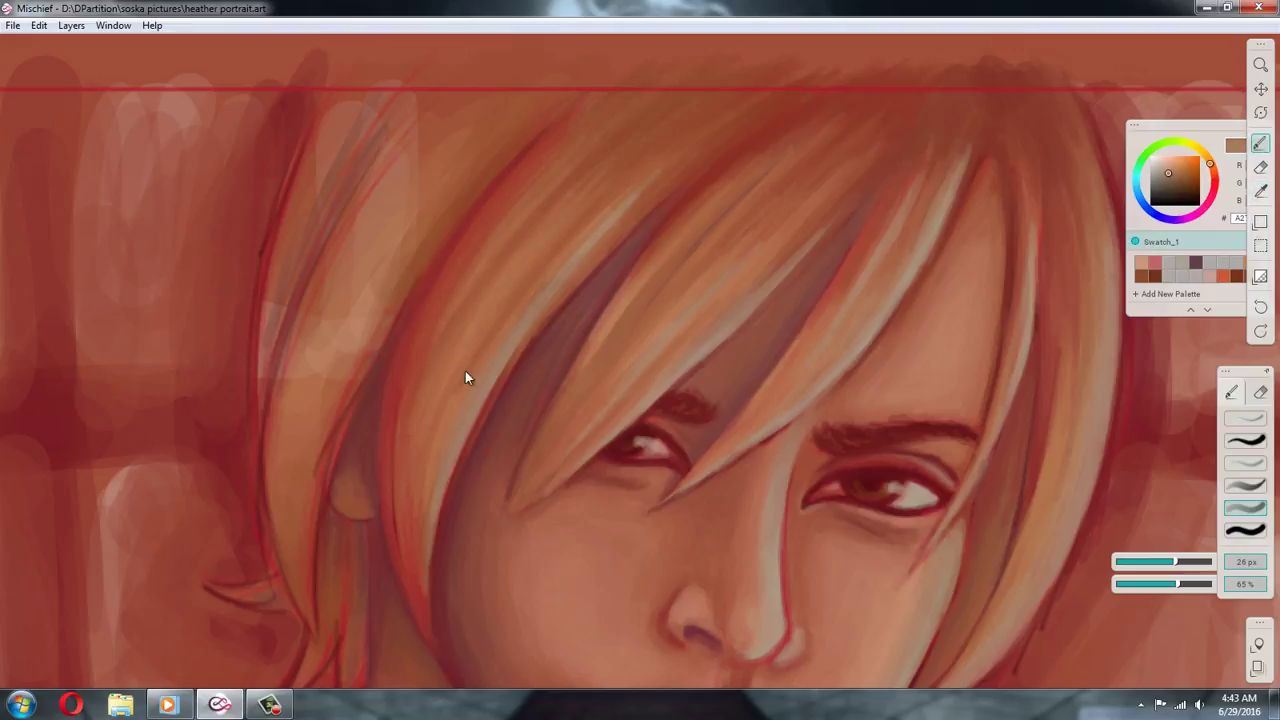
alt+click(520, 222)
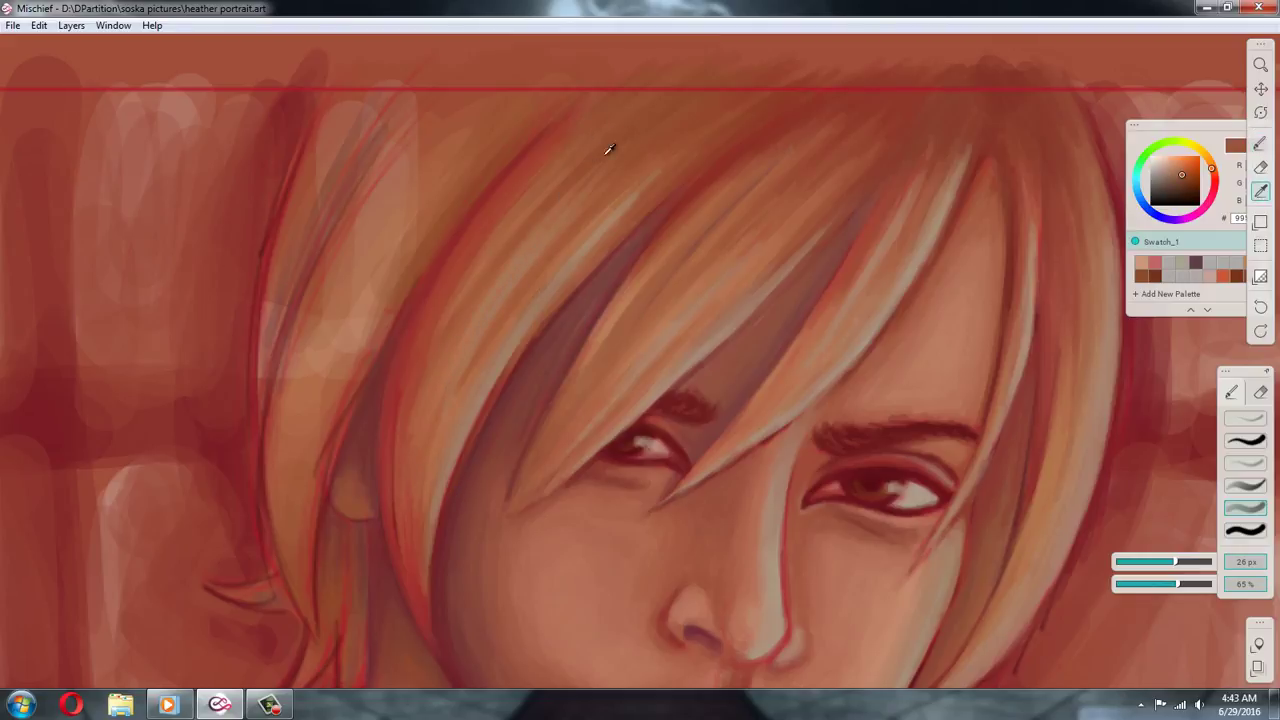
Set the brush to 76 px and 26% opacity and darken the hair roots across the crown with sampled red-browns
alt+click(769, 99)
click(1244, 507)
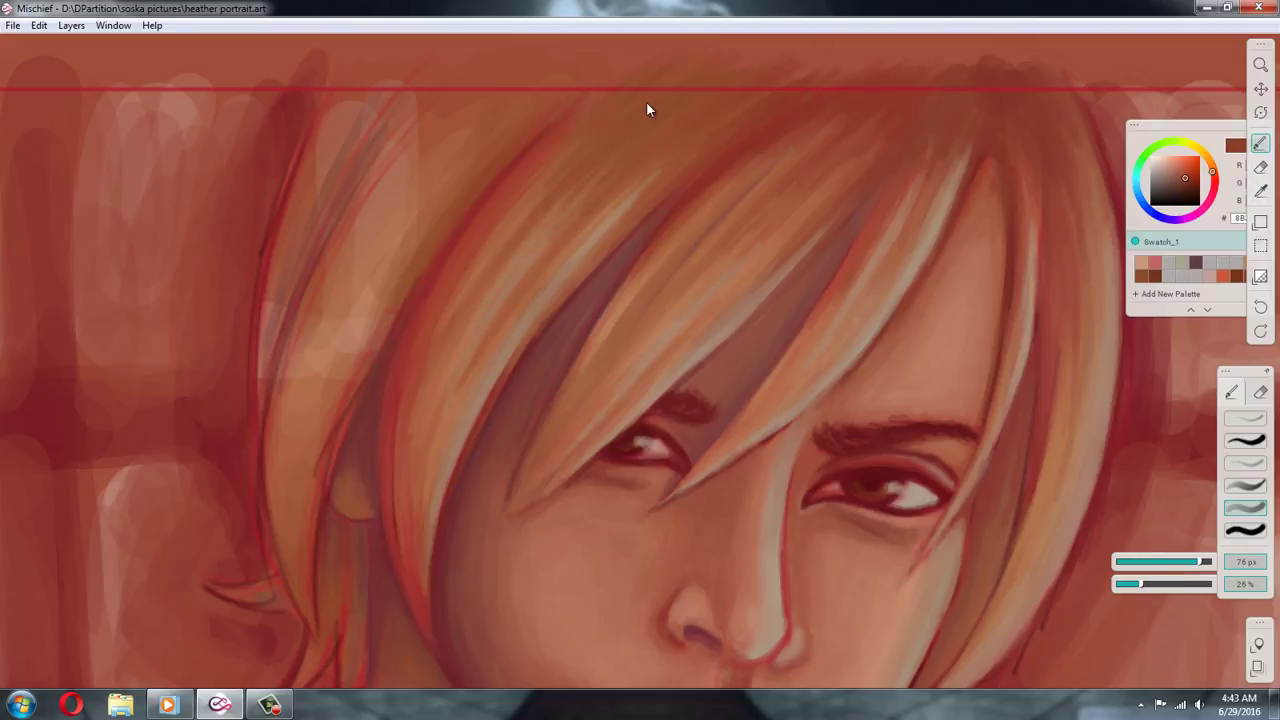
alt+click(778, 107)
alt+click(980, 122)
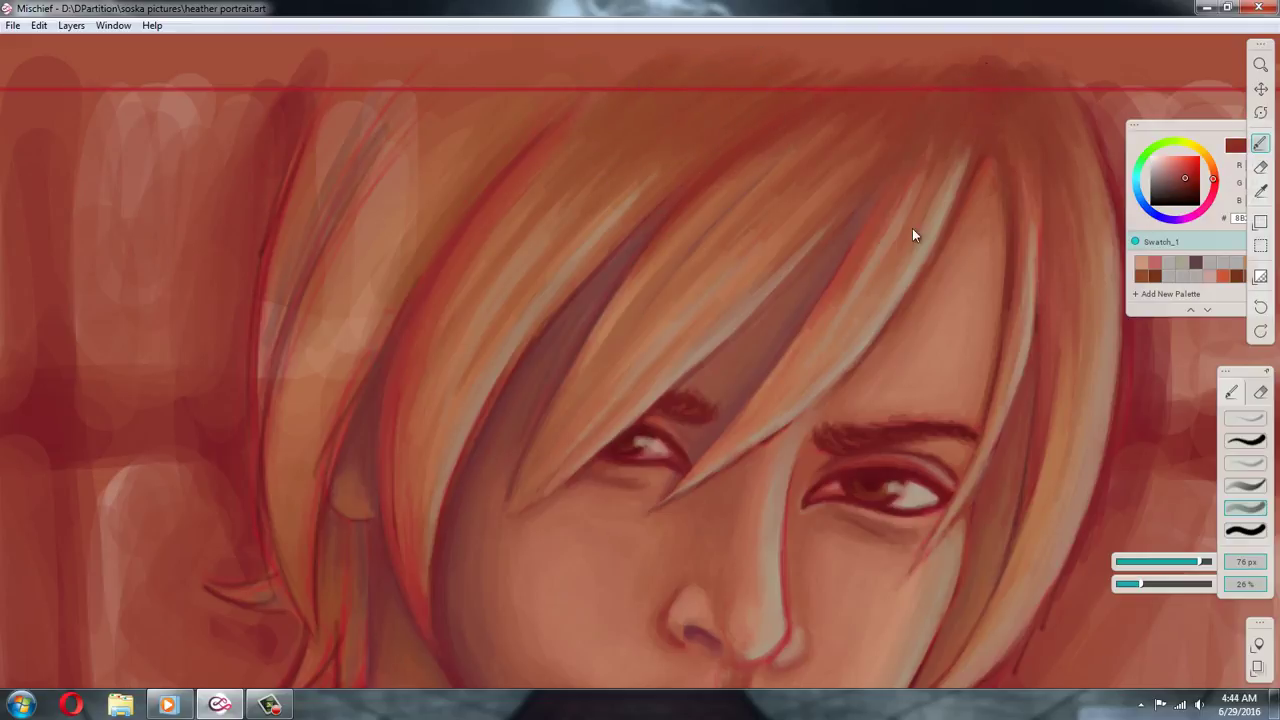
Set the brush to 34 px and 47% opacity and shade the inner edge of the outer hair lock above the ear
click(1180, 562)
click(1161, 584)
mouse_move(858, 406)
mouse_down()
mouse_move(986, 371)
mouse_move(996, 383)
mouse_up()
alt+click(546, 256)
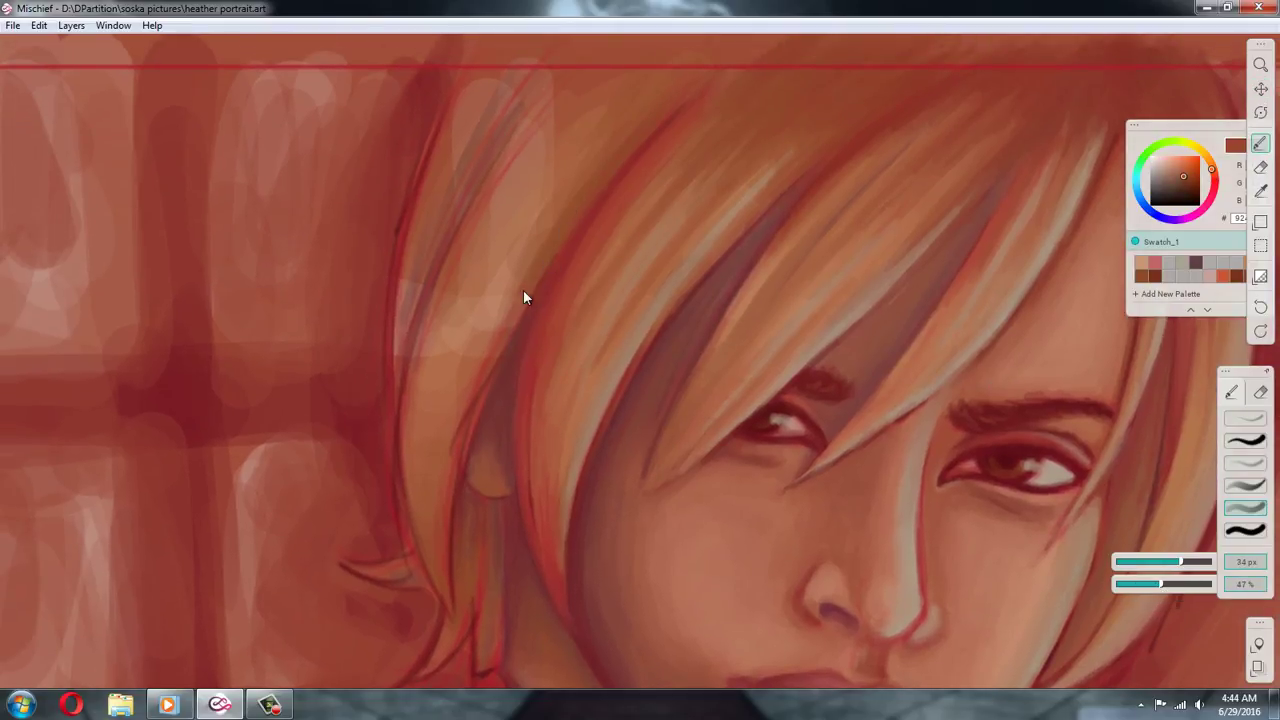
alt+click(449, 560)
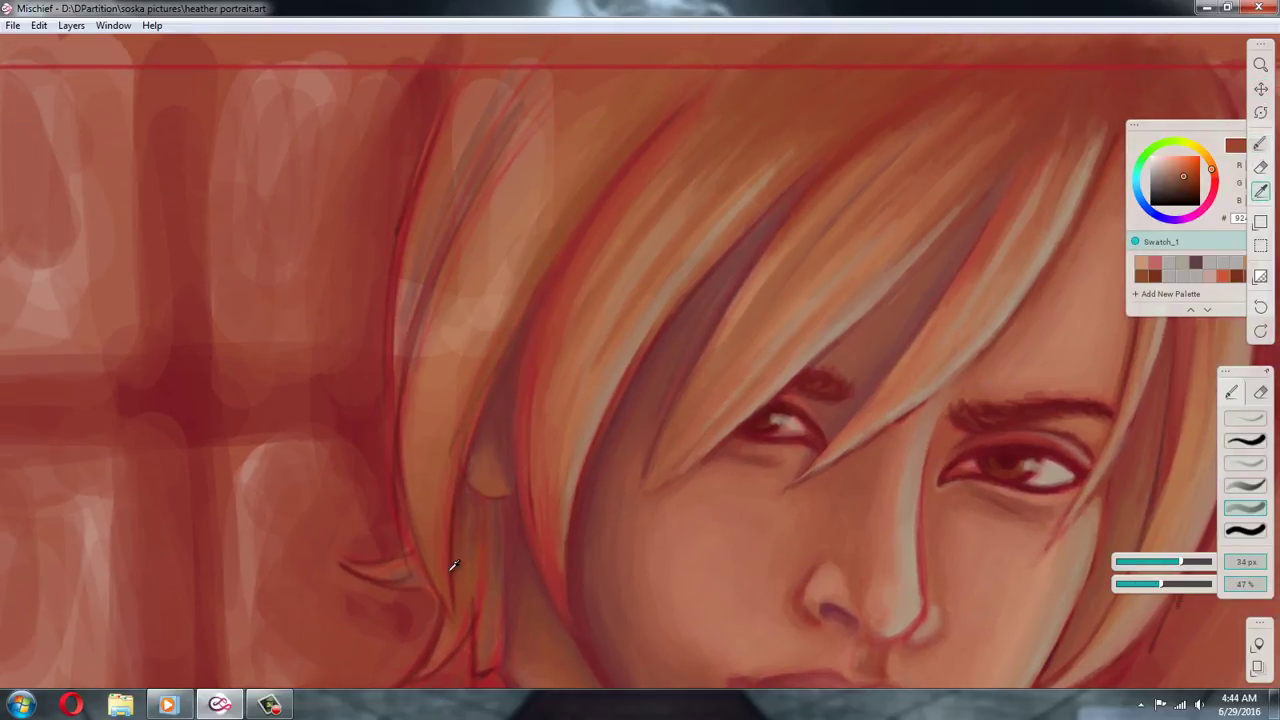
alt+click(446, 500)
alt+click(546, 260)
drag(496, 298, 471, 389)
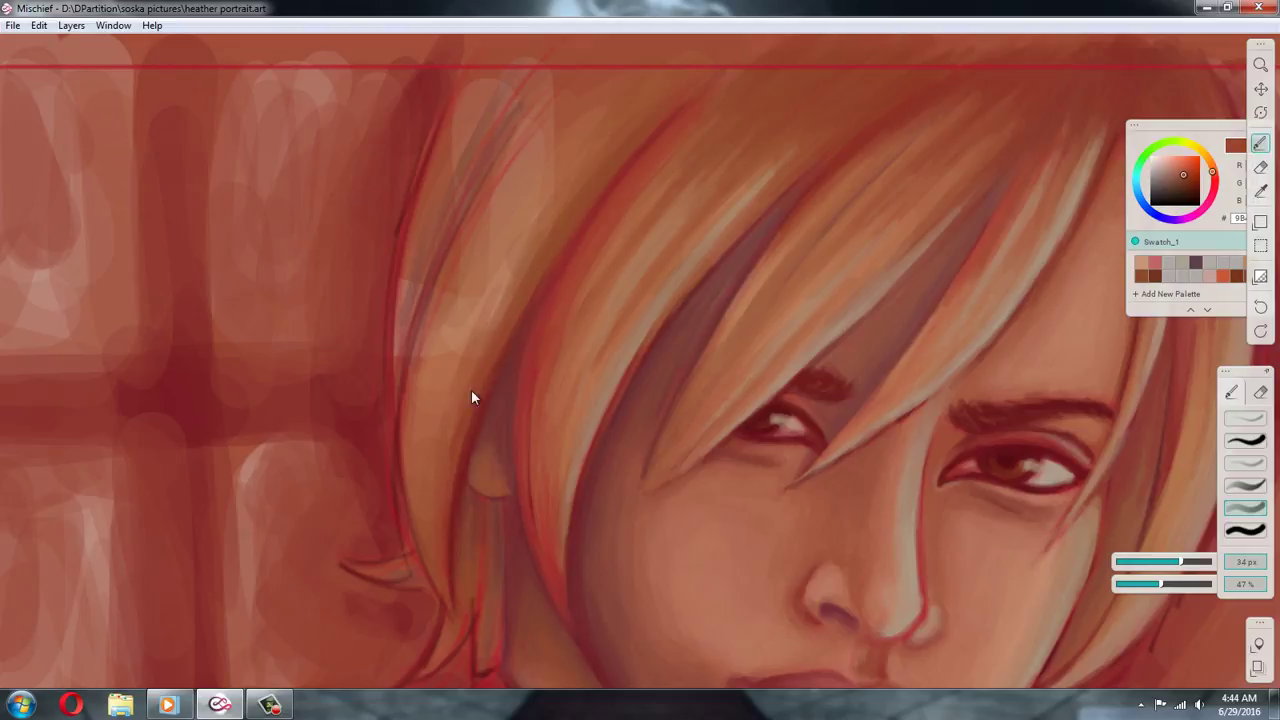
Blend the pale patches of the outer hair lock into its roots with sampled orange-brown tones
alt+click(434, 408)
alt+click(490, 258)
alt+click(491, 260)
drag(491, 260, 446, 434)
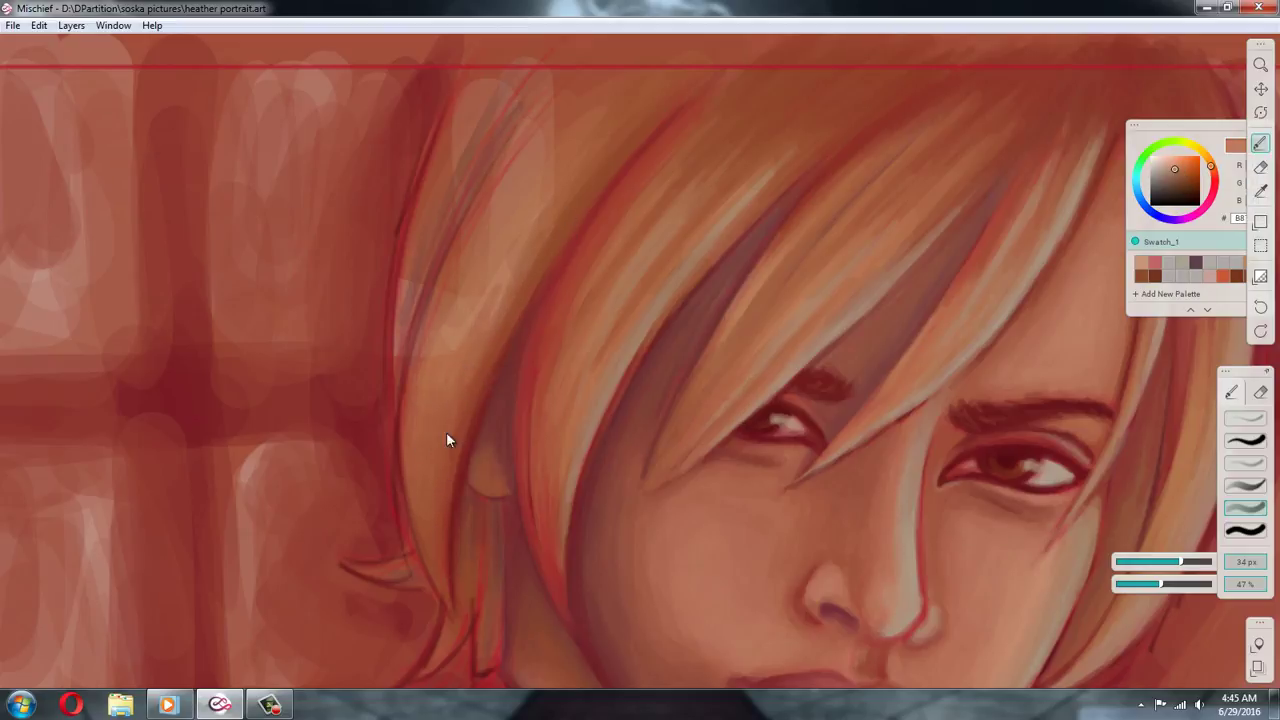
alt+click(557, 227)
alt+click(617, 88)
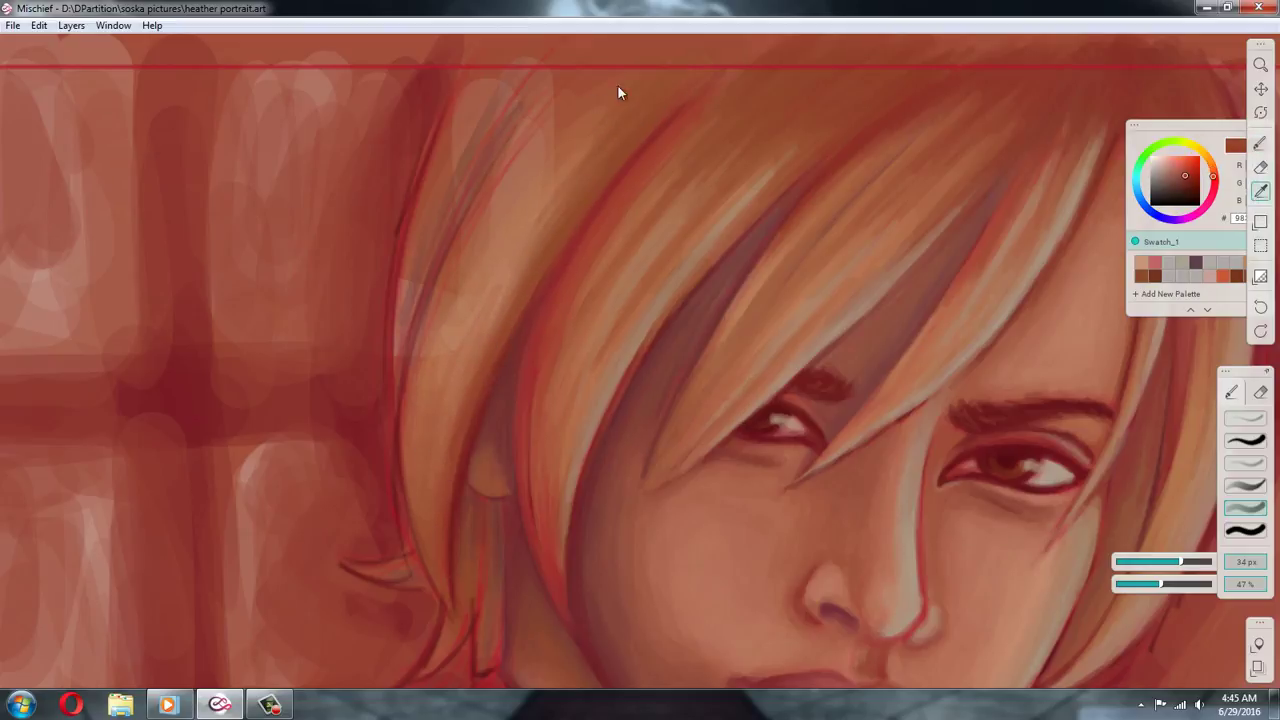
alt+click(503, 118)
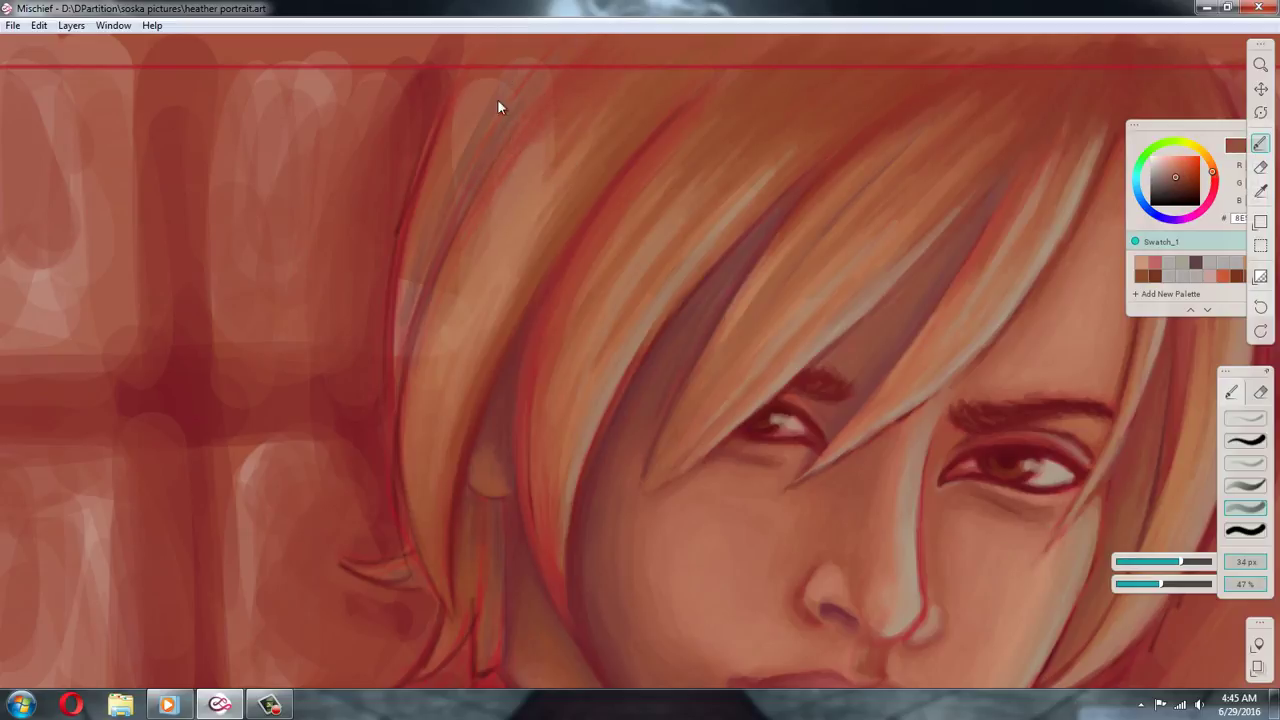
Darken the outer contour of the hair against the wall with sampled dark reds
alt+click(406, 414)
drag(424, 236, 396, 432)
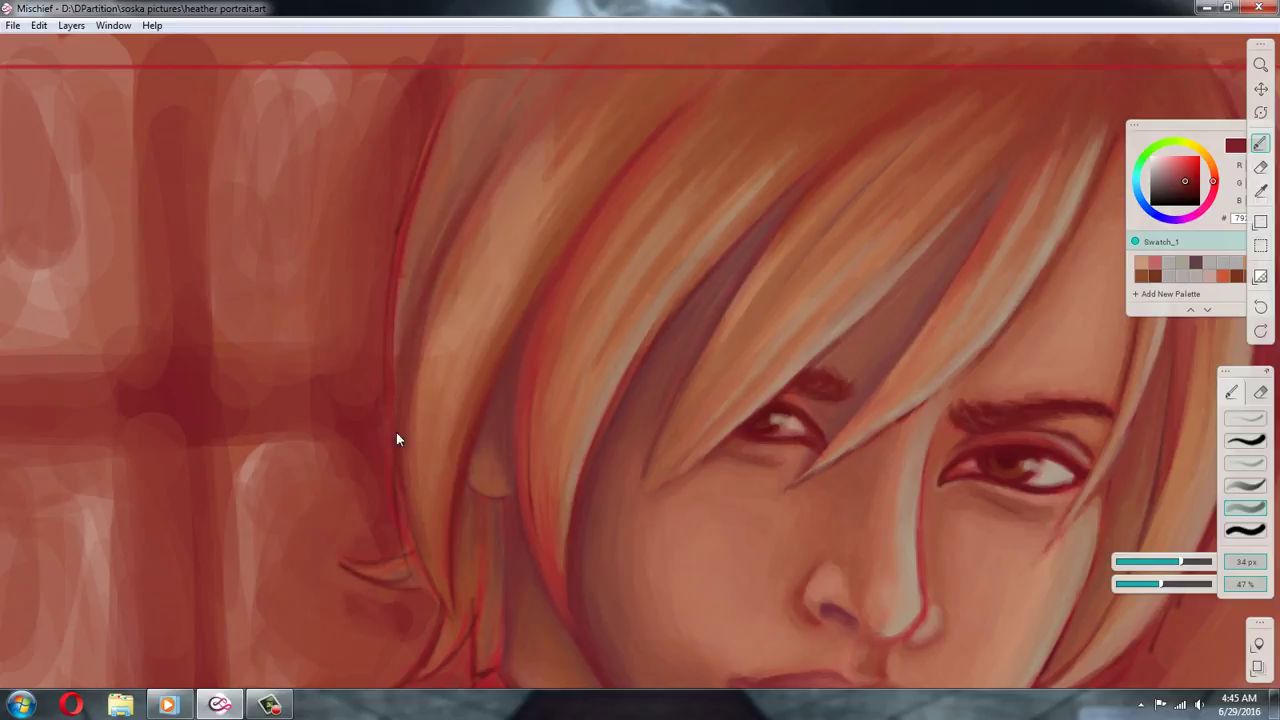
alt+click(450, 106)
drag(442, 135, 400, 466)
drag(467, 45, 377, 291)
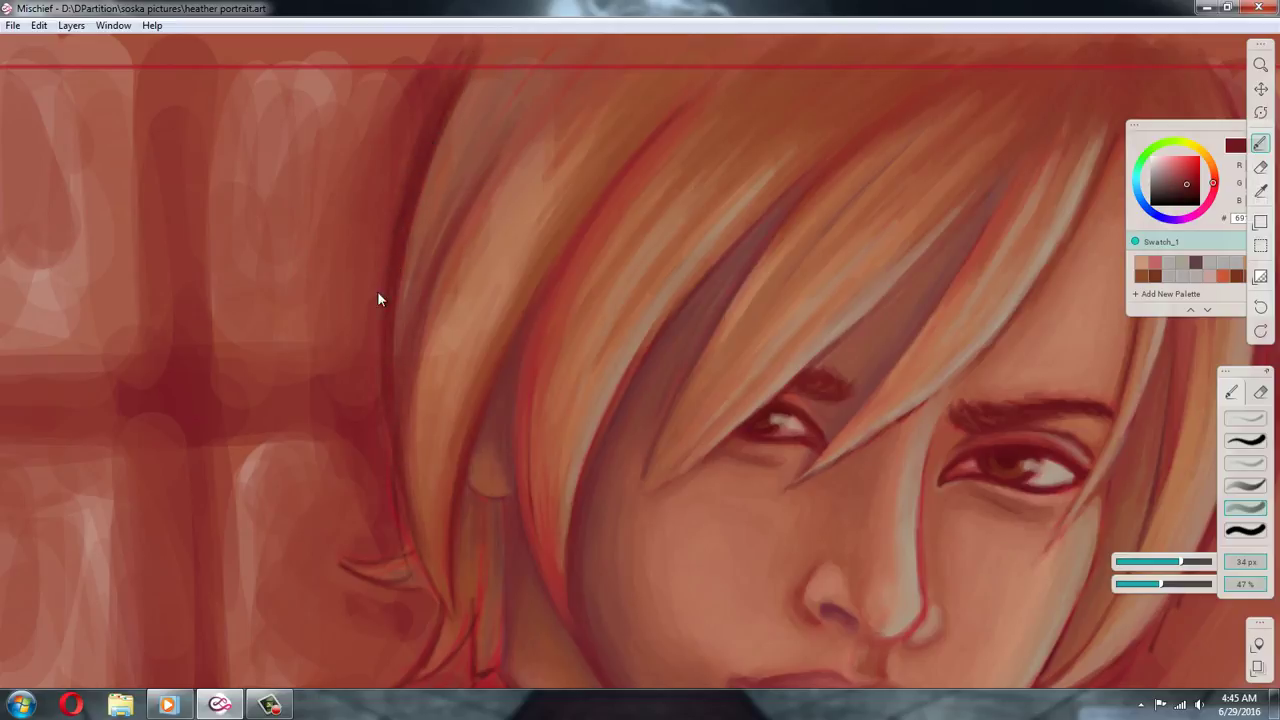
Soften the inside of the darkened hair contour and blend sampled browns through the outer lock from roots to tip
alt+click(409, 236)
drag(409, 236, 400, 320)
alt+click(414, 294)
alt+click(571, 88)
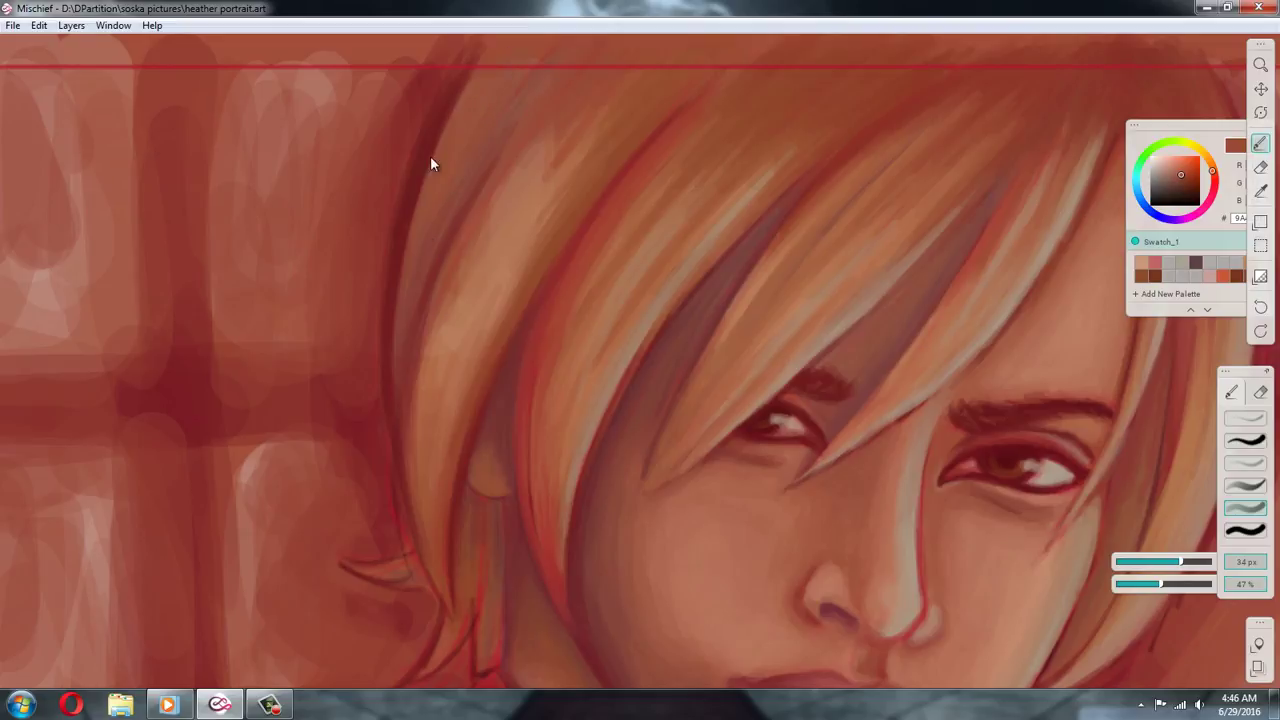
alt+click(541, 87)
alt+click(589, 112)
drag(587, 114, 543, 178)
alt+click(532, 224)
alt+click(443, 346)
alt+click(600, 126)
mouse_move(457, 460)
mouse_down()
mouse_move(482, 237)
mouse_move(446, 408)
mouse_up()
Set the brush to 22 px and blend the red lines of the hair strands beneath the ear with sampled tones
click(1260, 89)
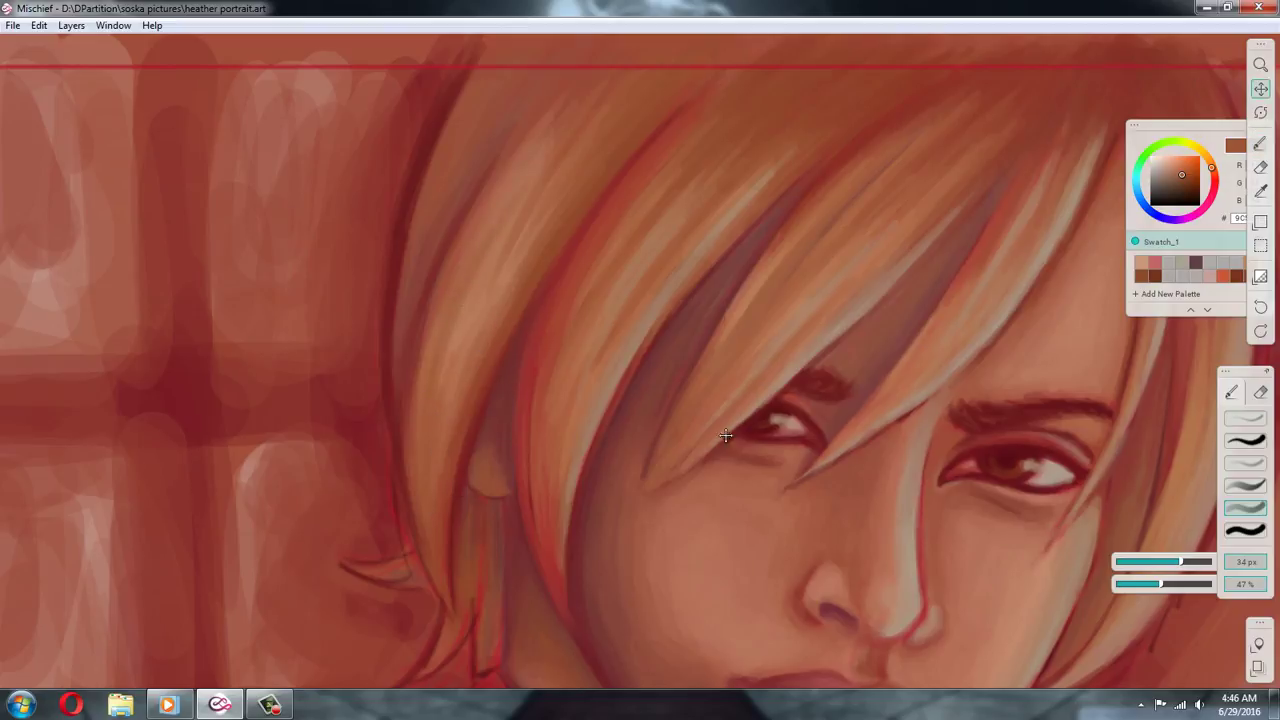
drag(496, 559, 603, 410)
key(b)
key(bracketleft)
alt+click(600, 412)
alt+click(611, 380)
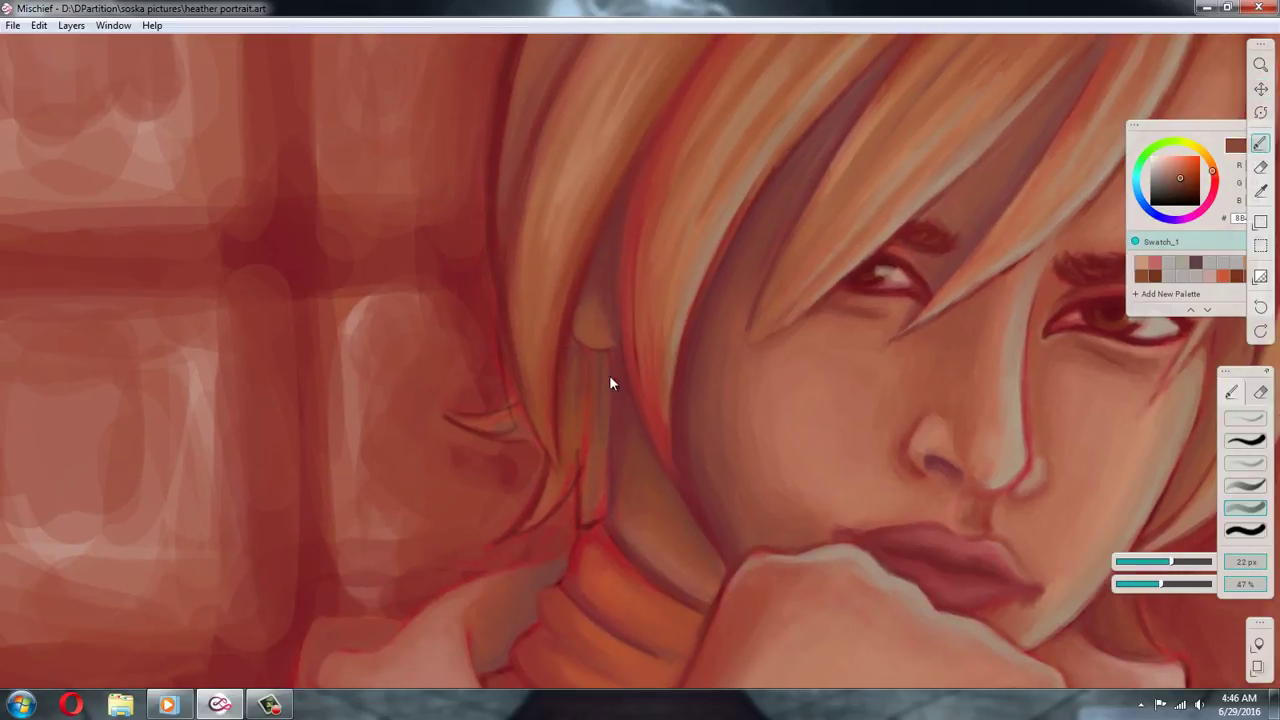
alt+click(588, 533)
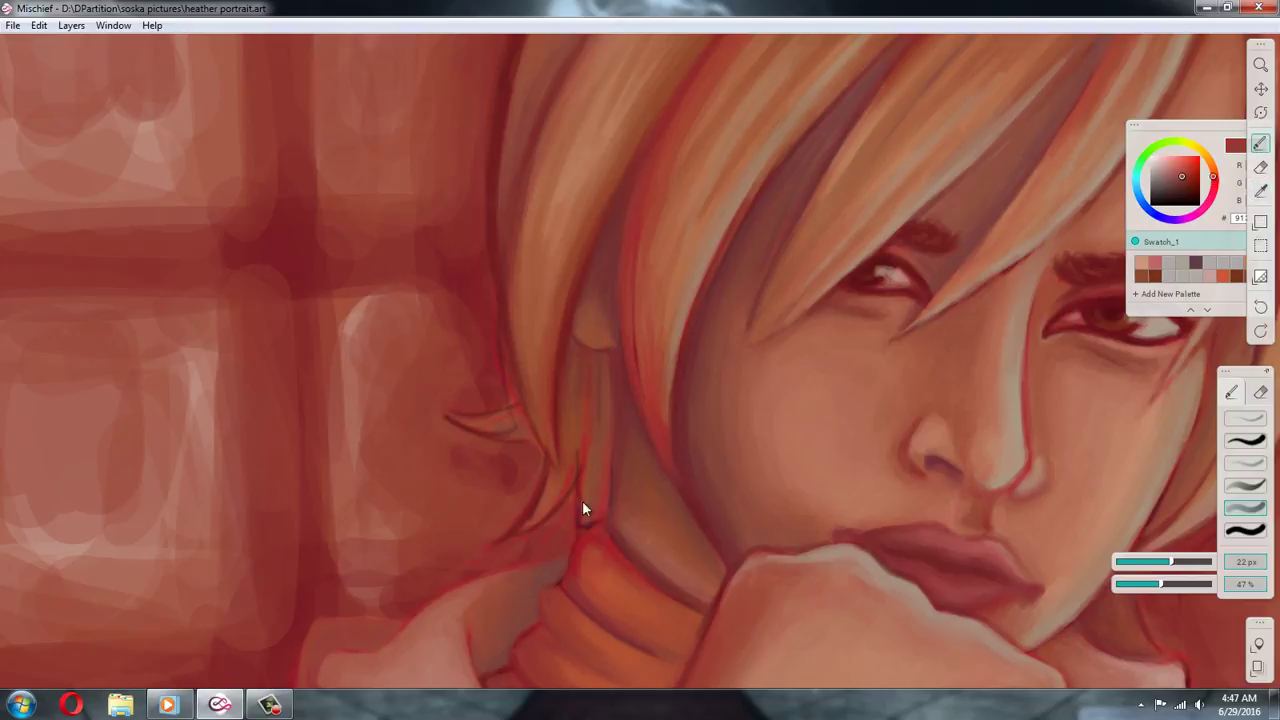
alt+click(583, 354)
alt+click(564, 399)
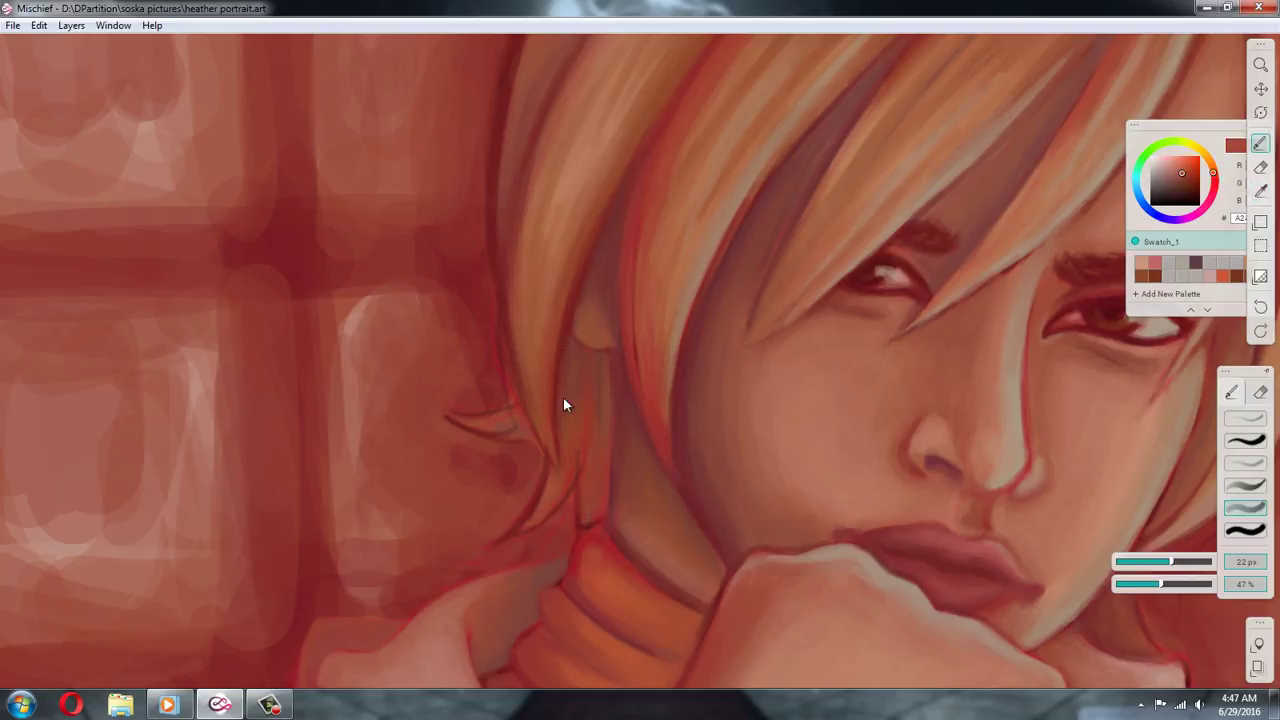
Shade the tips of the neck strands and the gap above the collar with sampled dark reds
alt+click(584, 527)
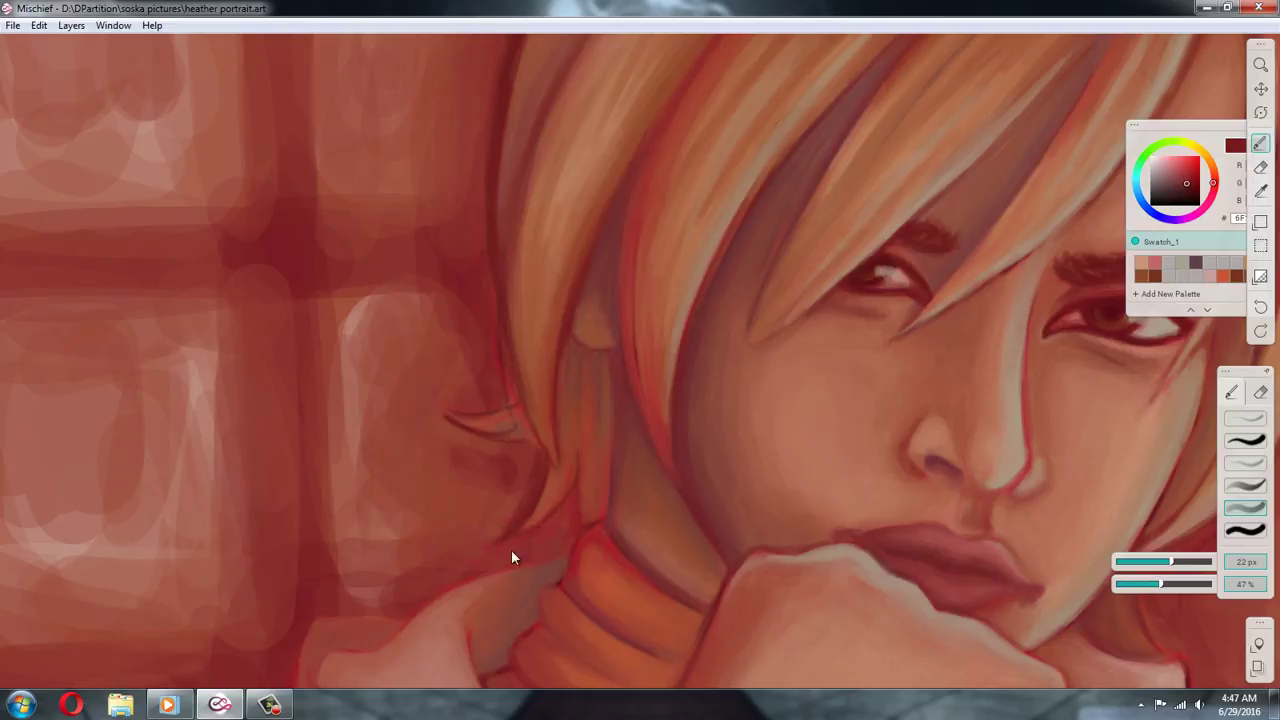
alt+click(598, 488)
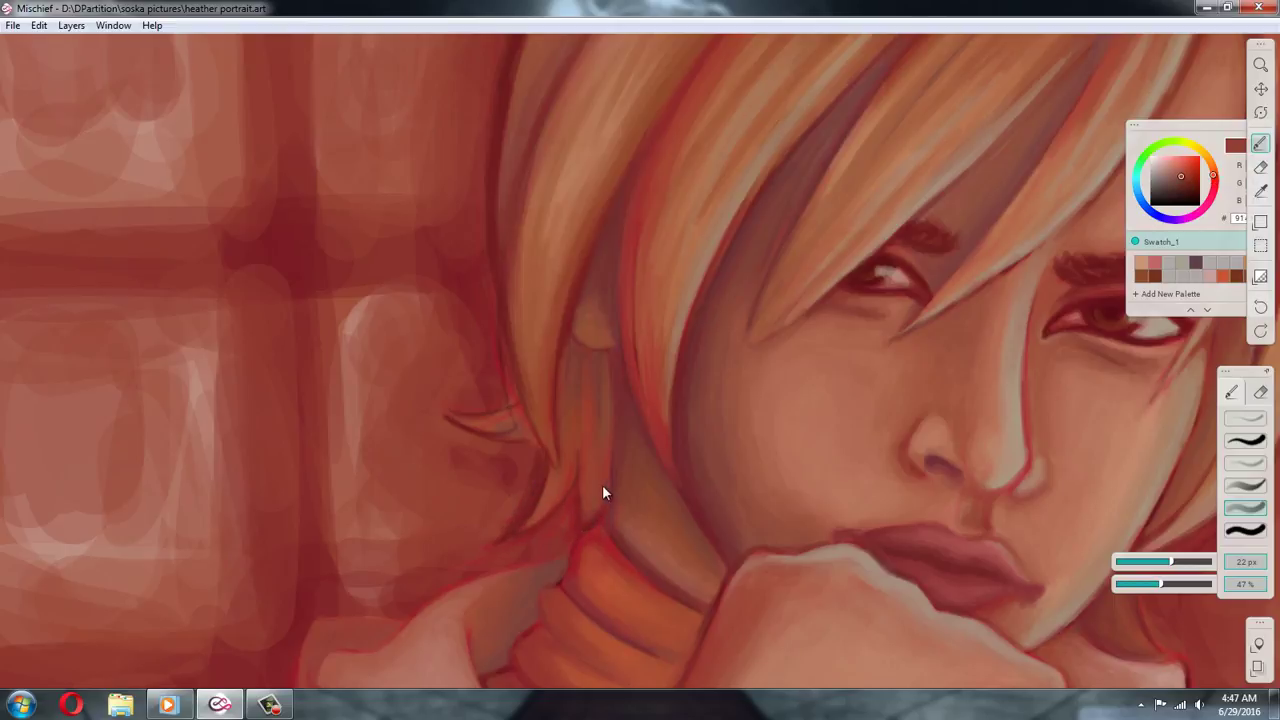
alt+click(558, 512)
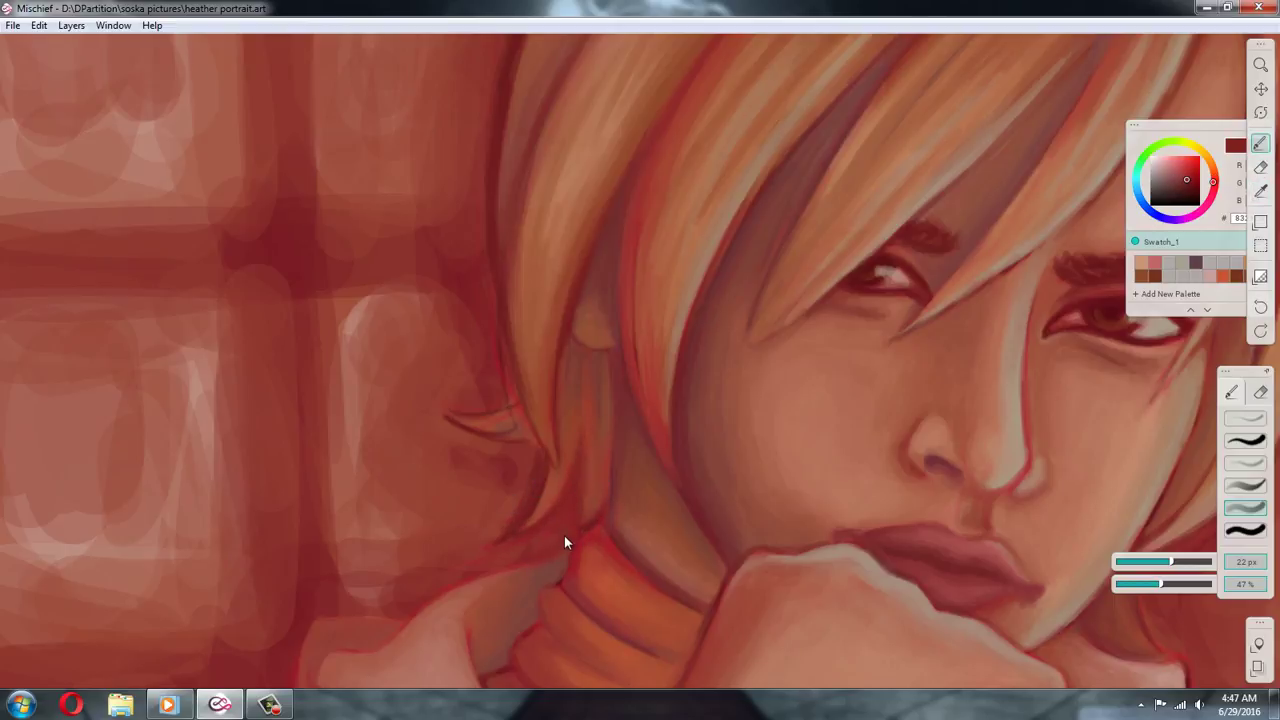
alt+click(593, 501)
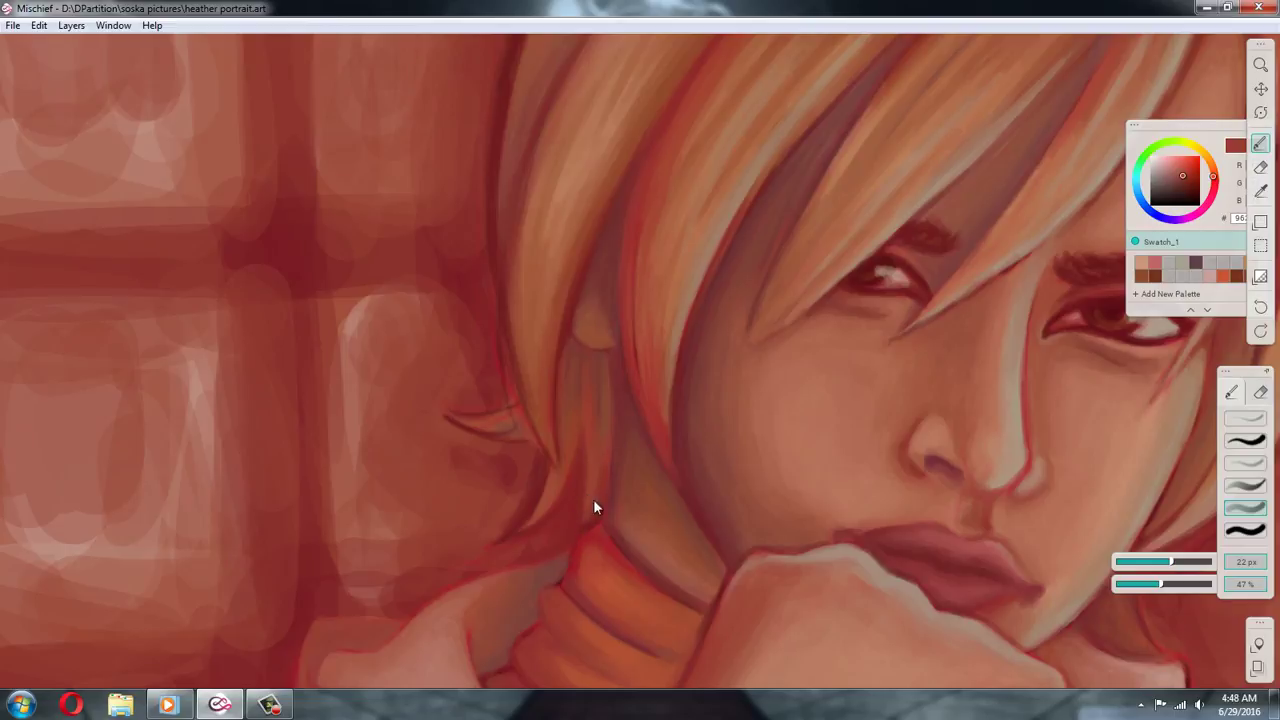
Soften the outline of the small hair flick beside the neck and blend the wall around it with sampled reds
alt+click(498, 413)
alt+click(436, 391)
alt+click(531, 451)
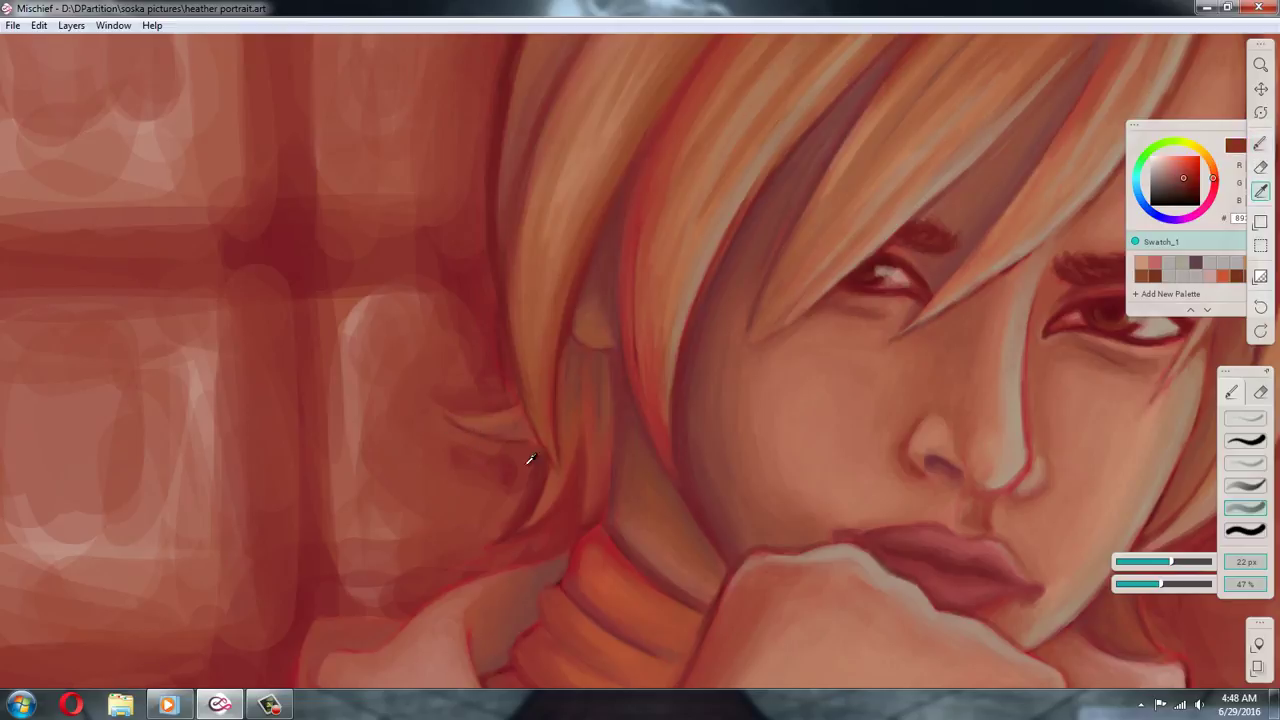
alt+click(457, 371)
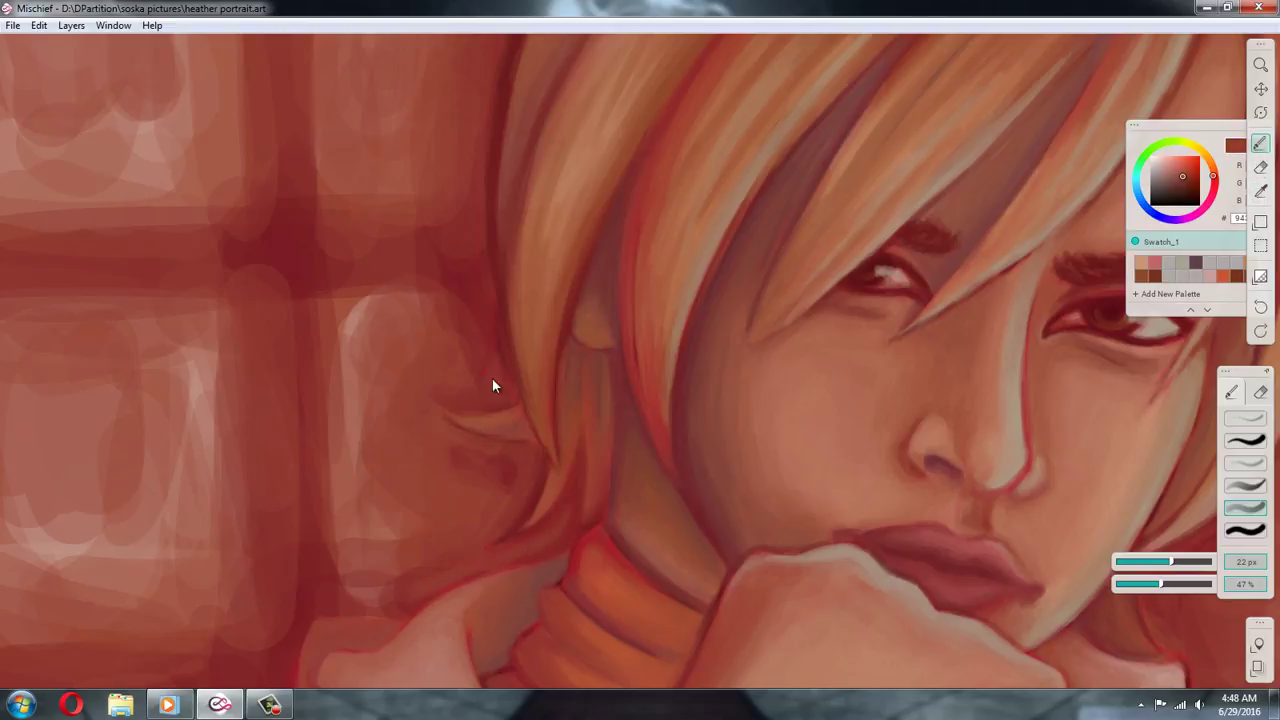
Set the brush to 59 px and darken the wall along the upper outer edge of the hair on the brightly lit side
click(1260, 65)
drag(954, 291, 860, 300)
click(1260, 89)
drag(928, 323, 624, 294)
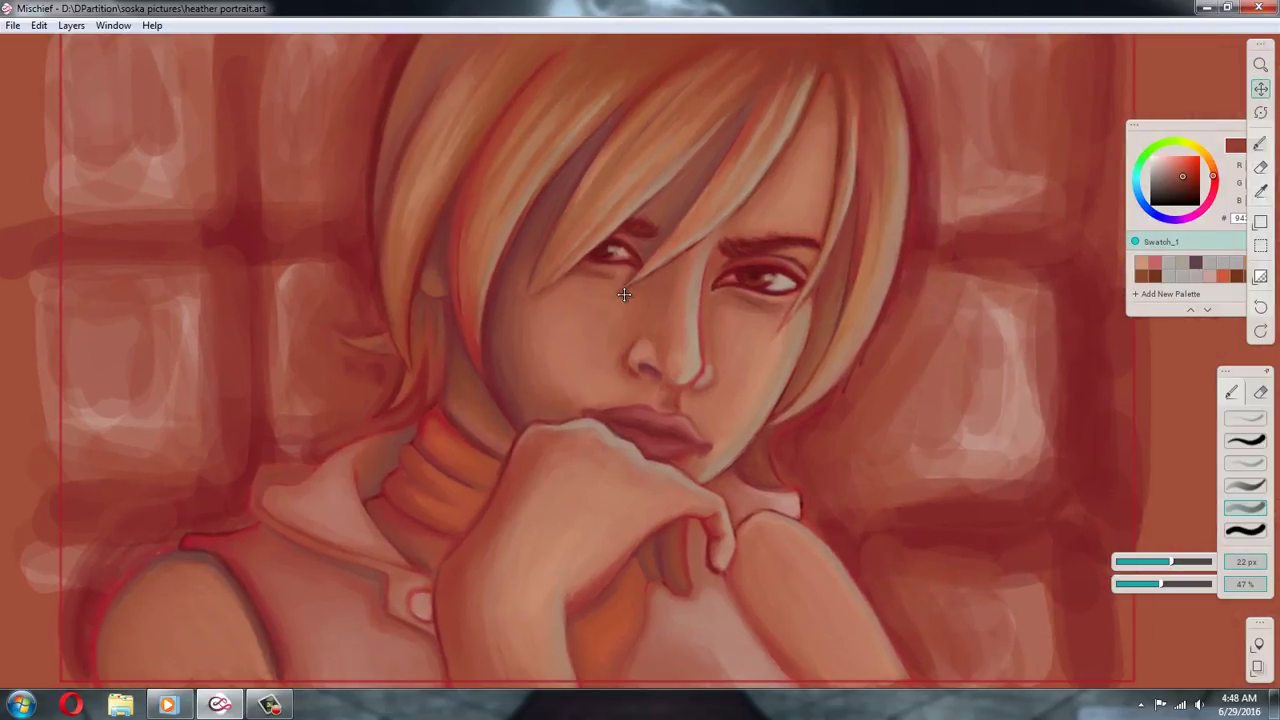
drag(947, 143, 920, 223)
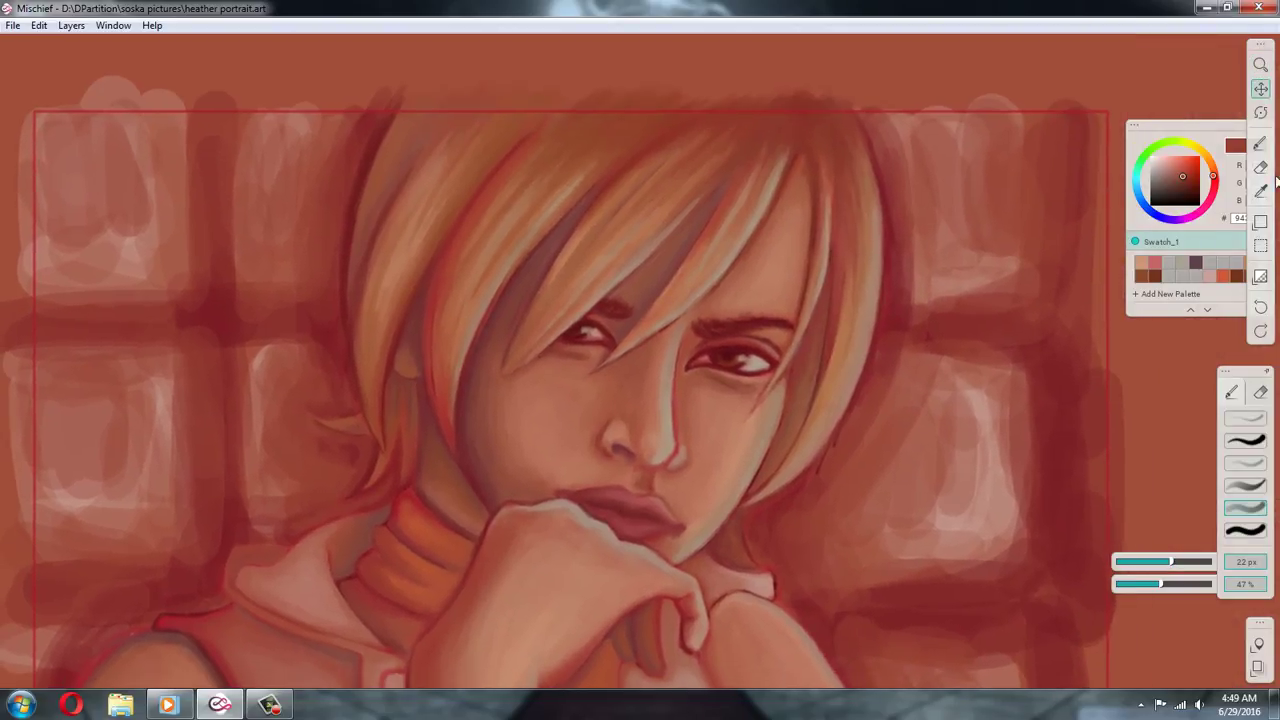
key(ctrl+space)
mouse_move(876, 354)
mouse_down()
mouse_move(903, 323)
mouse_move(920, 326)
mouse_move(856, 371)
mouse_up()
key(space)
alt+click(846, 211)
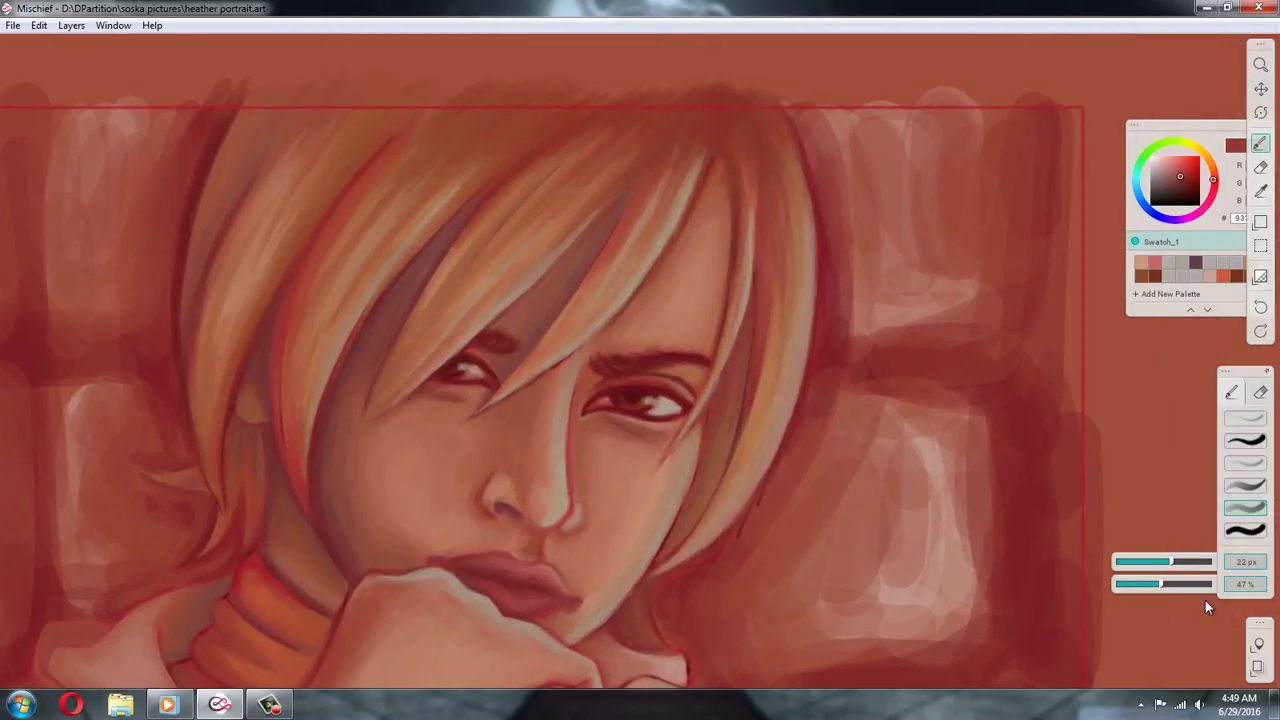
click(1195, 562)
alt+click(831, 354)
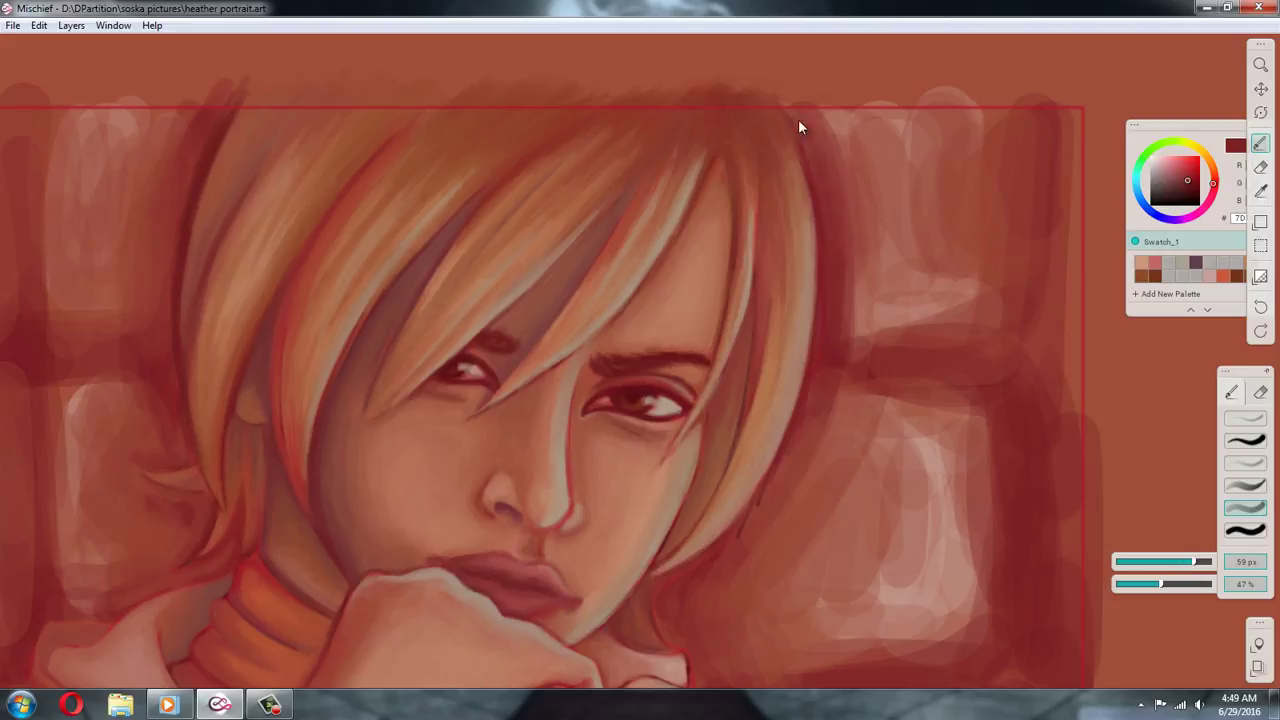
Extend the dark red wall shadow down along the lower hair edge to the jaw, covering the stray lines
alt+click(789, 474)
alt+click(712, 580)
drag(798, 440, 738, 548)
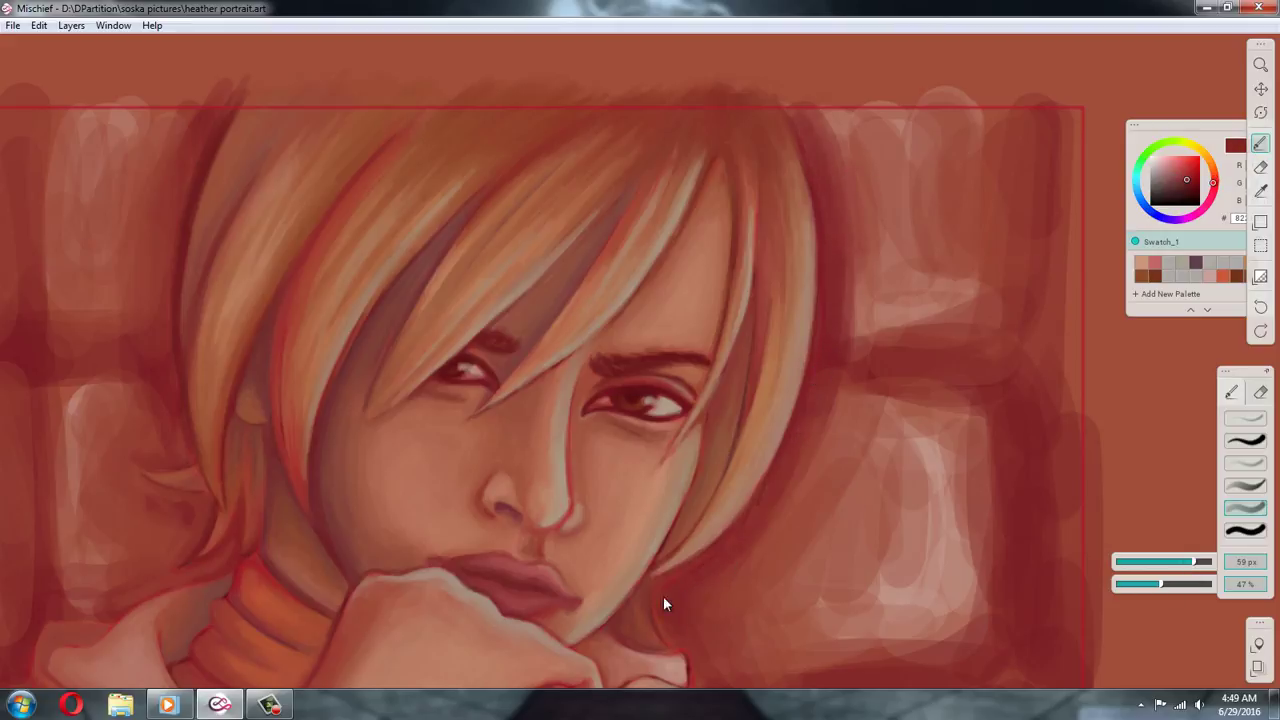
alt+click(779, 532)
Paint sampled grey-beige highlights along the edges of the stone blocks on both sides of the portrait
alt+click(562, 471)
drag(958, 472, 982, 552)
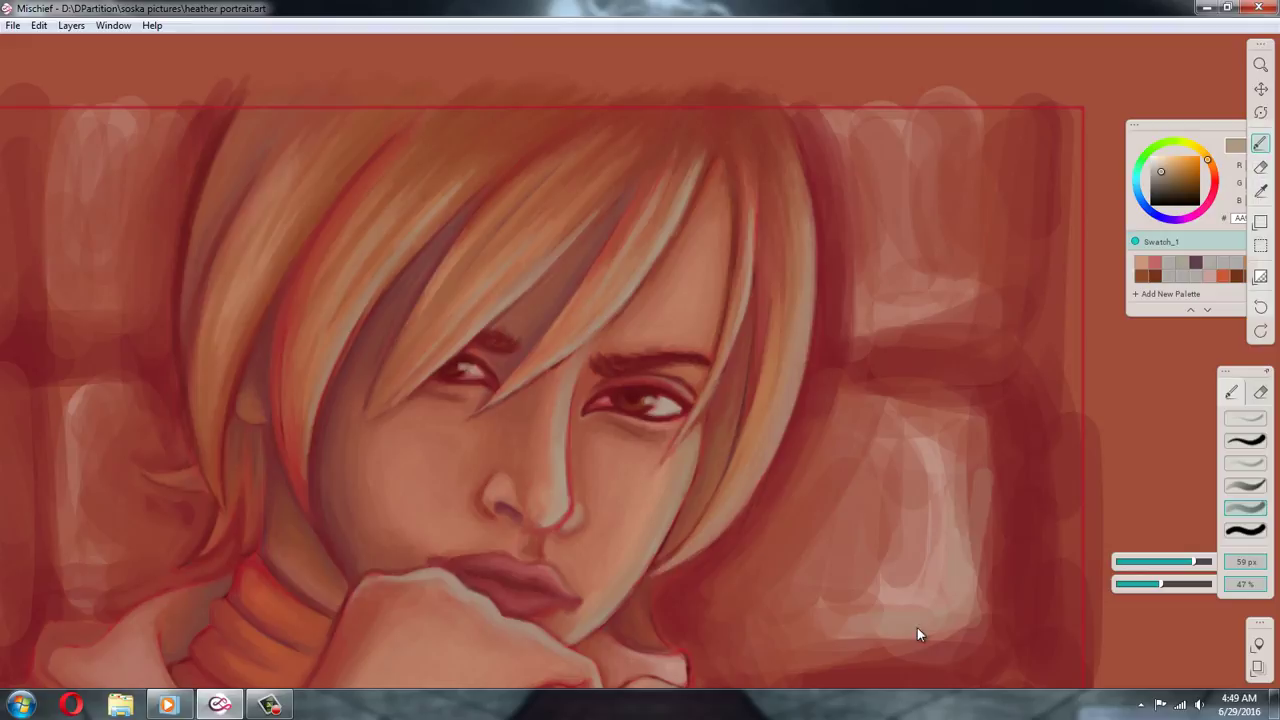
alt+click(326, 511)
alt+click(81, 197)
drag(98, 150, 80, 262)
drag(84, 420, 92, 562)
drag(978, 474, 982, 614)
Set the brush to 103 px and shade the gaps around the stone block beside the lit cheek
alt+click(1014, 551)
drag(988, 504, 986, 562)
click(1206, 561)
mouse_move(996, 361)
mouse_down()
mouse_move(980, 309)
mouse_move(980, 199)
mouse_up()
drag(983, 391, 940, 430)
alt+click(937, 617)
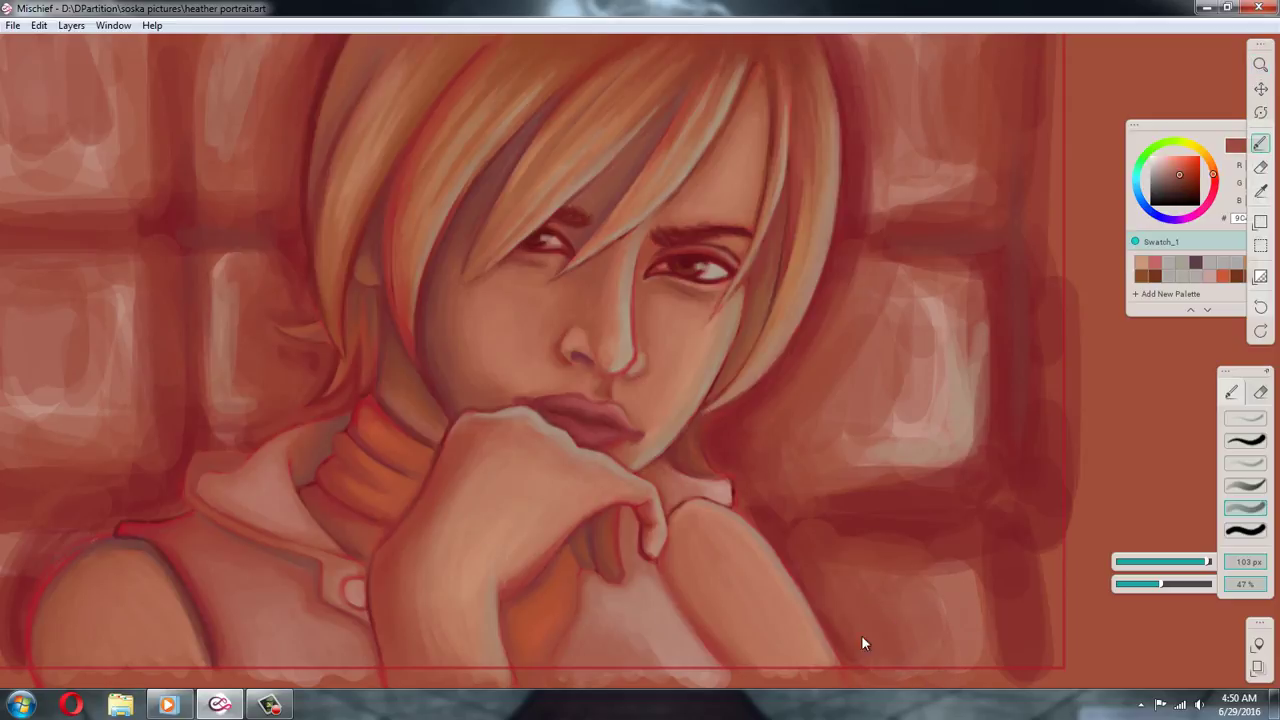
Darken the horizontal gap beneath the block beside the cheek and smooth the lower block with sampled reds
alt+click(809, 558)
mouse_move(809, 558)
mouse_down()
mouse_move(935, 592)
mouse_move(965, 635)
mouse_move(1029, 545)
mouse_up()
alt+click(845, 598)
alt+click(969, 650)
alt+click(887, 580)
alt+click(1048, 612)
alt+click(869, 519)
drag(876, 489, 844, 508)
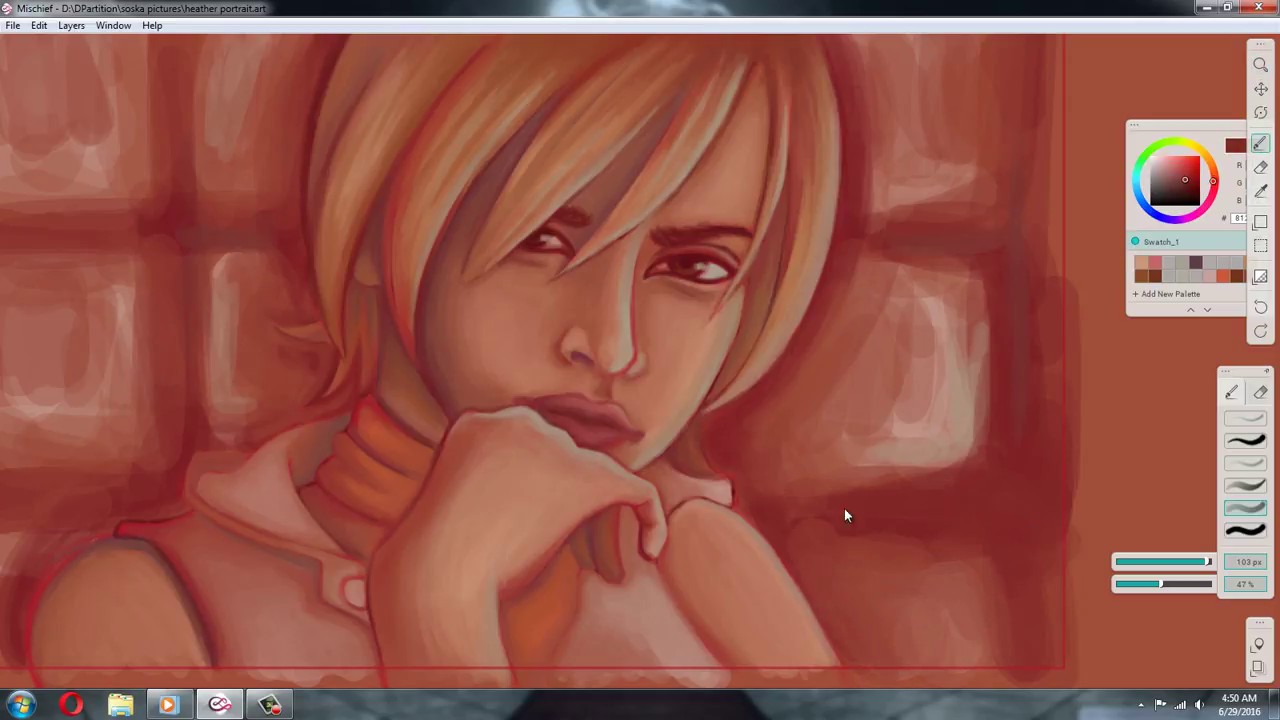
Deepen the wall shadow between the hair tips, the shoulder and the block beside the cheek with sampled dark red
alt+click(846, 603)
mouse_move(831, 450)
mouse_down()
mouse_move(766, 472)
mouse_move(921, 476)
mouse_move(832, 502)
mouse_move(787, 409)
mouse_up()
alt+click(800, 440)
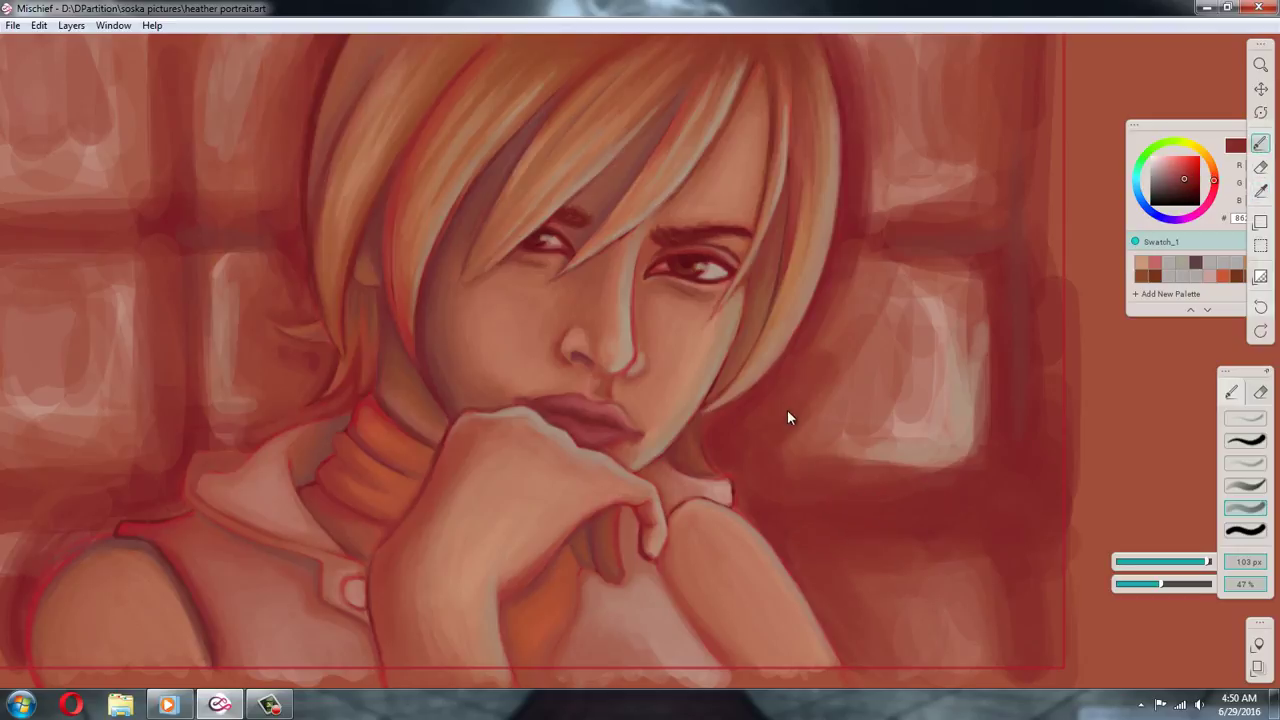
Even out the face of the block beside the cheek with sampled pinkish tones and redefine its lower edge
alt+click(884, 326)
alt+click(923, 365)
mouse_move(884, 326)
mouse_down()
mouse_move(923, 364)
mouse_move(863, 421)
mouse_move(925, 291)
mouse_up()
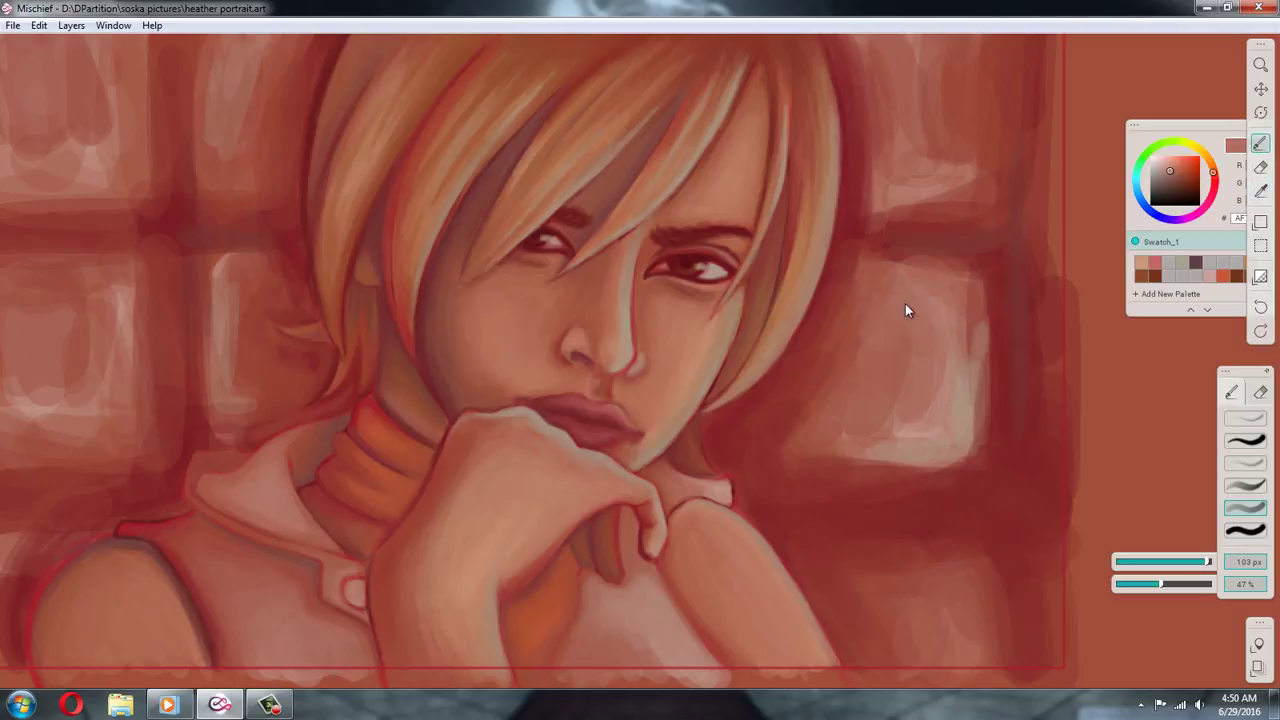
alt+click(950, 425)
mouse_move(850, 455)
mouse_down()
mouse_move(945, 431)
mouse_move(875, 398)
mouse_move(810, 448)
mouse_up()
alt+click(942, 356)
alt+click(850, 485)
drag(830, 474, 945, 472)
alt+click(879, 476)
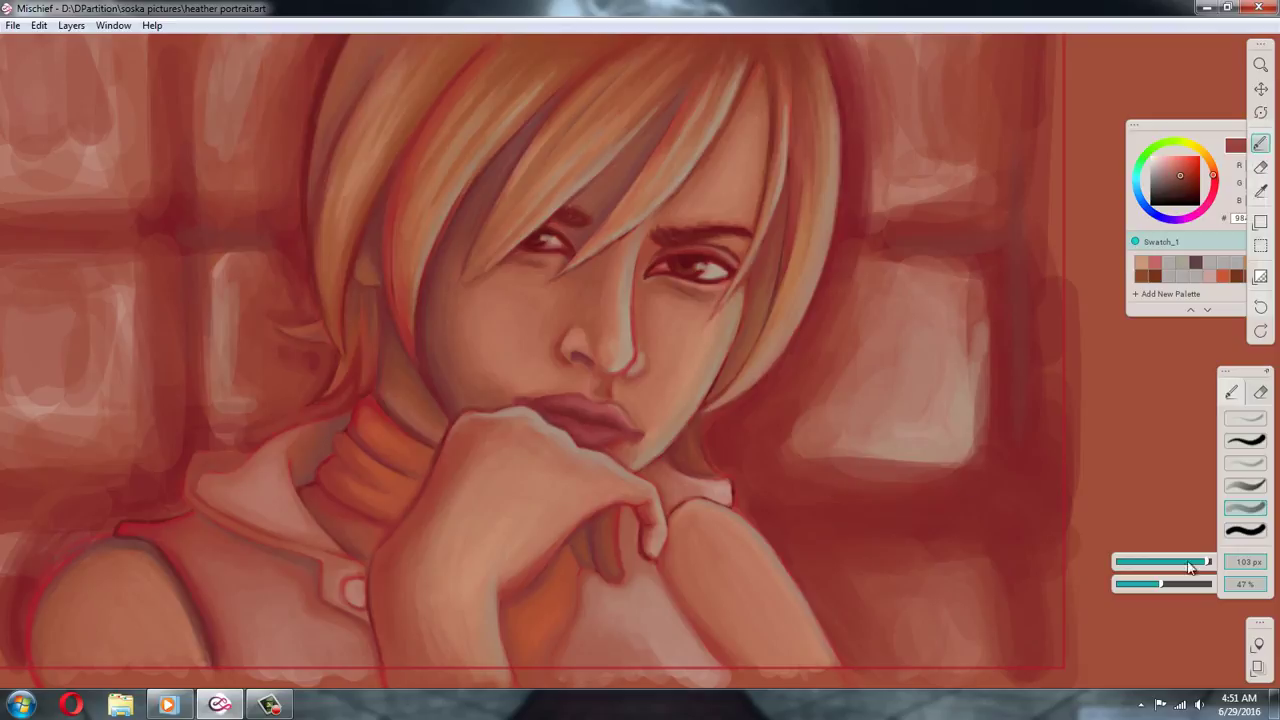
Set the brush to 73 px and 27% opacity and soften the edges of the block beside the cheek
click(1197, 562)
click(1141, 584)
alt+click(843, 455)
alt+click(930, 272)
drag(930, 272, 878, 264)
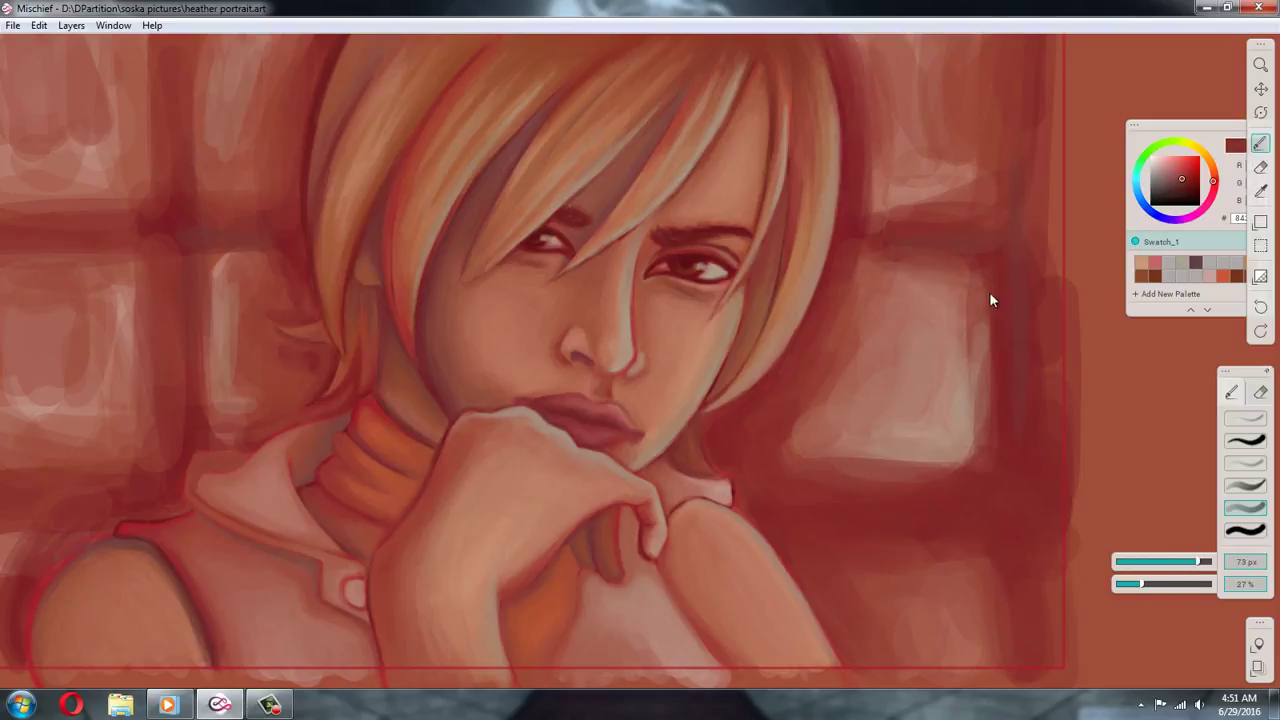
alt+click(838, 362)
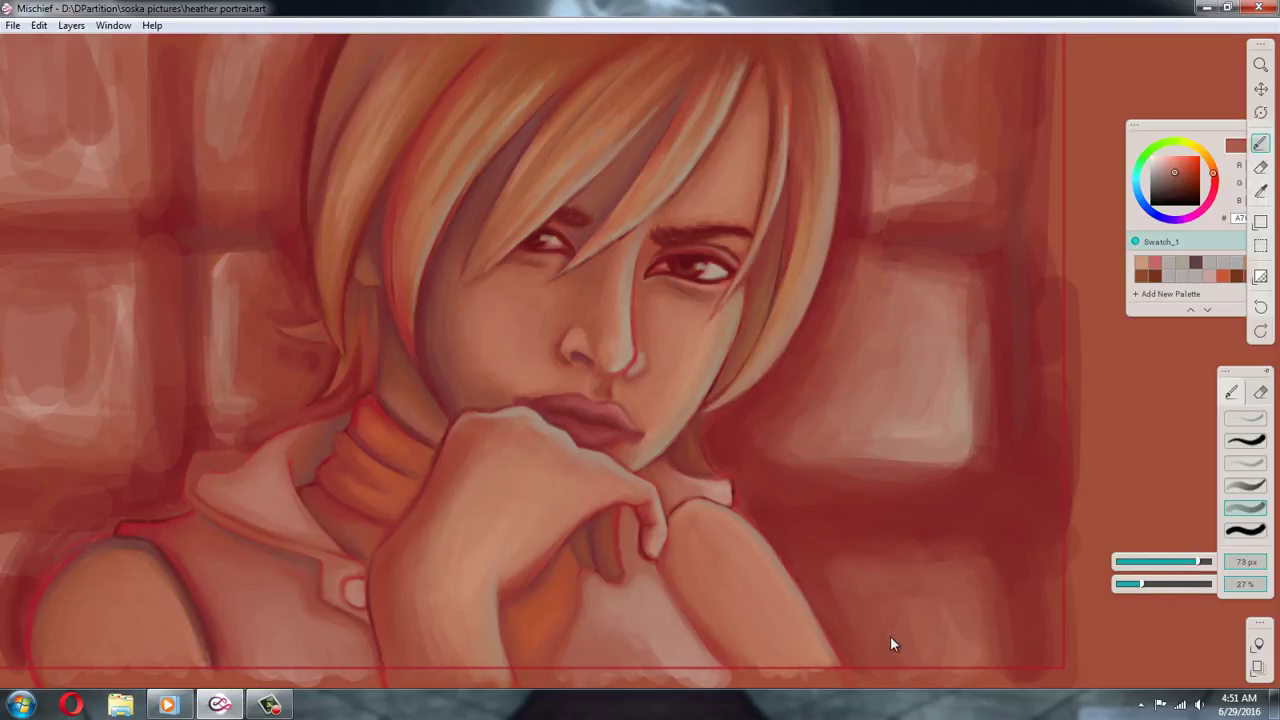
Smooth the lower block above the shoulder and the hair-side edge of the block beside the cheek with sampled tones
alt+click(858, 630)
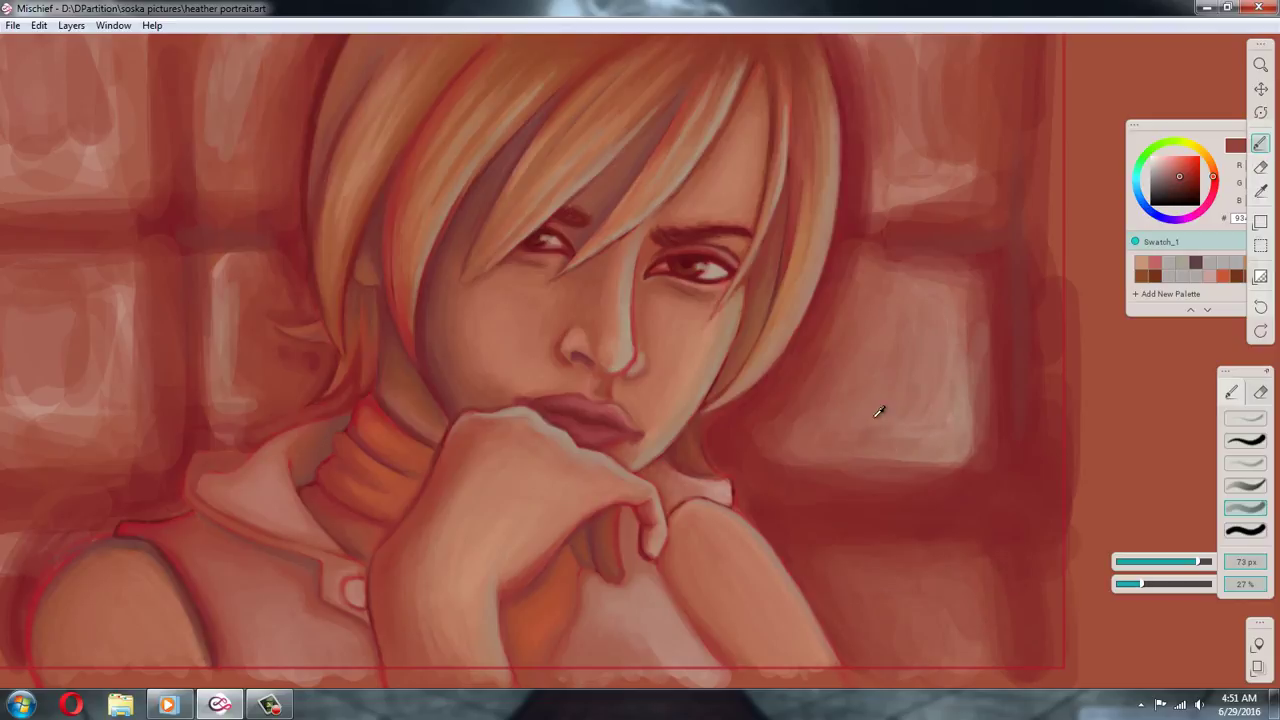
alt+click(930, 363)
alt+click(846, 285)
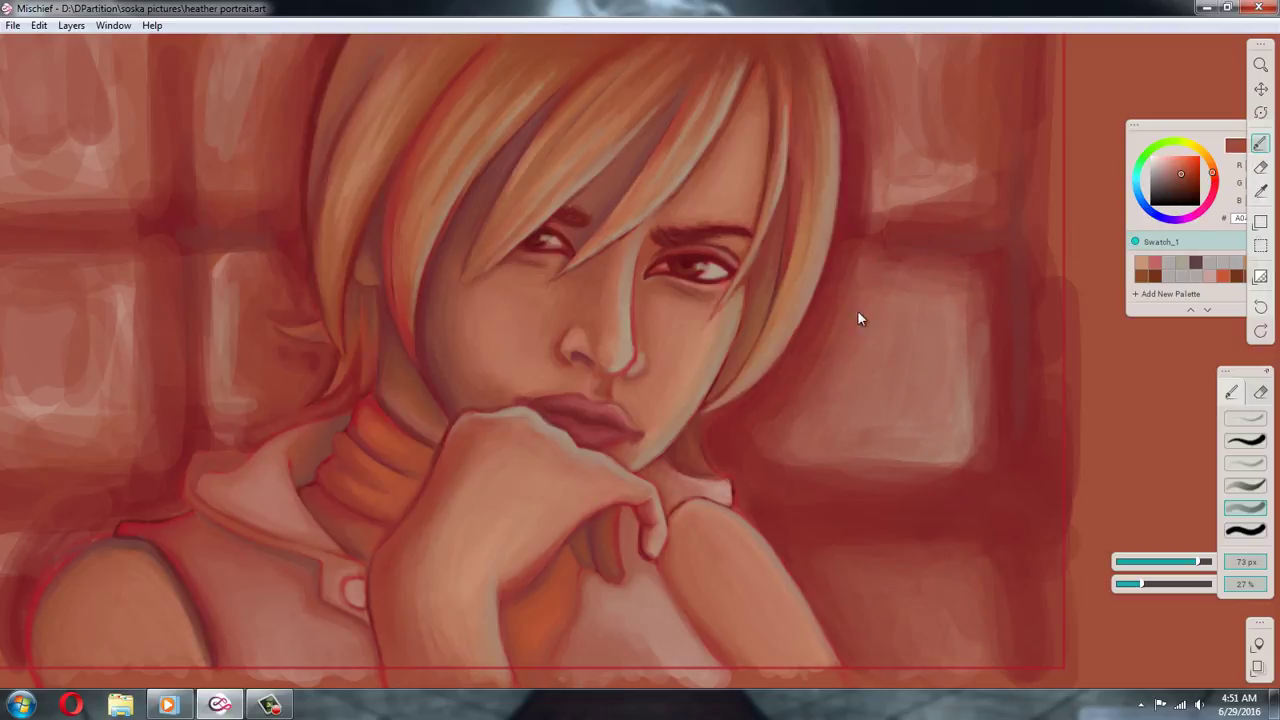
alt+click(846, 338)
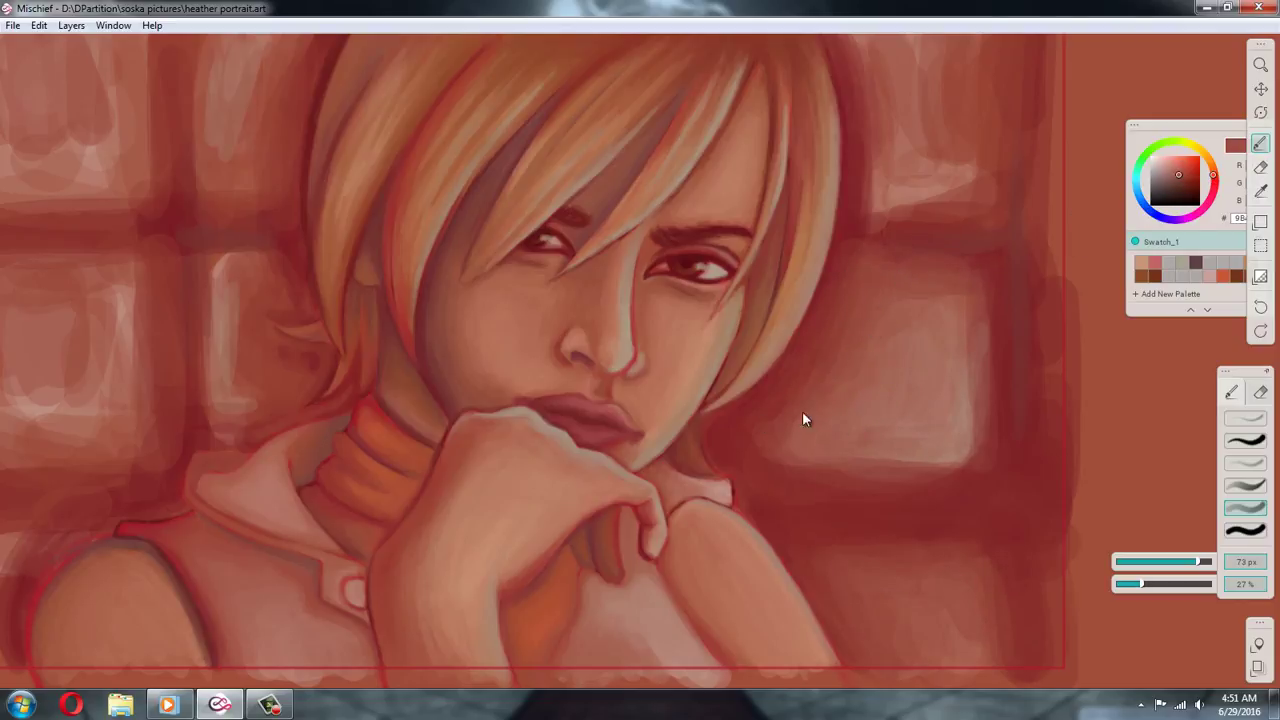
Smooth the upper wall block on the picture's right, beside the hair, with sampled dark red and pinkish tones
drag(985, 334, 1003, 477)
alt+click(905, 362)
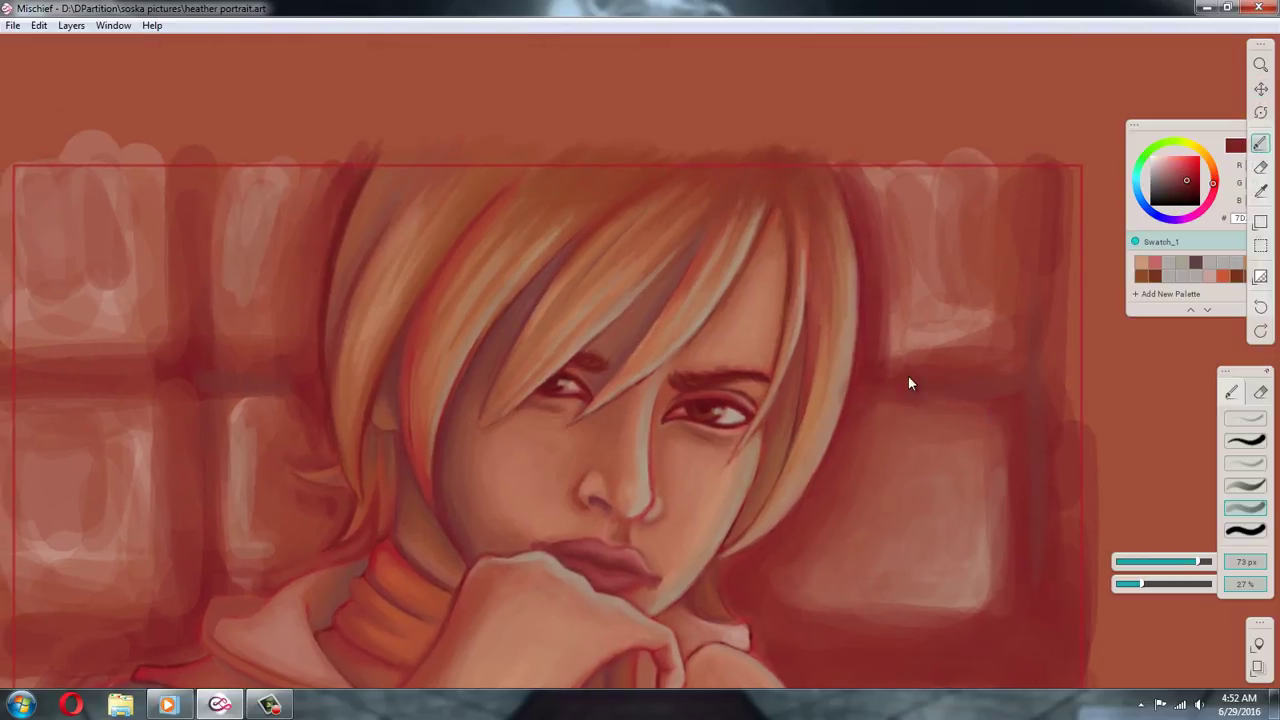
drag(898, 305, 937, 390)
alt+click(1026, 289)
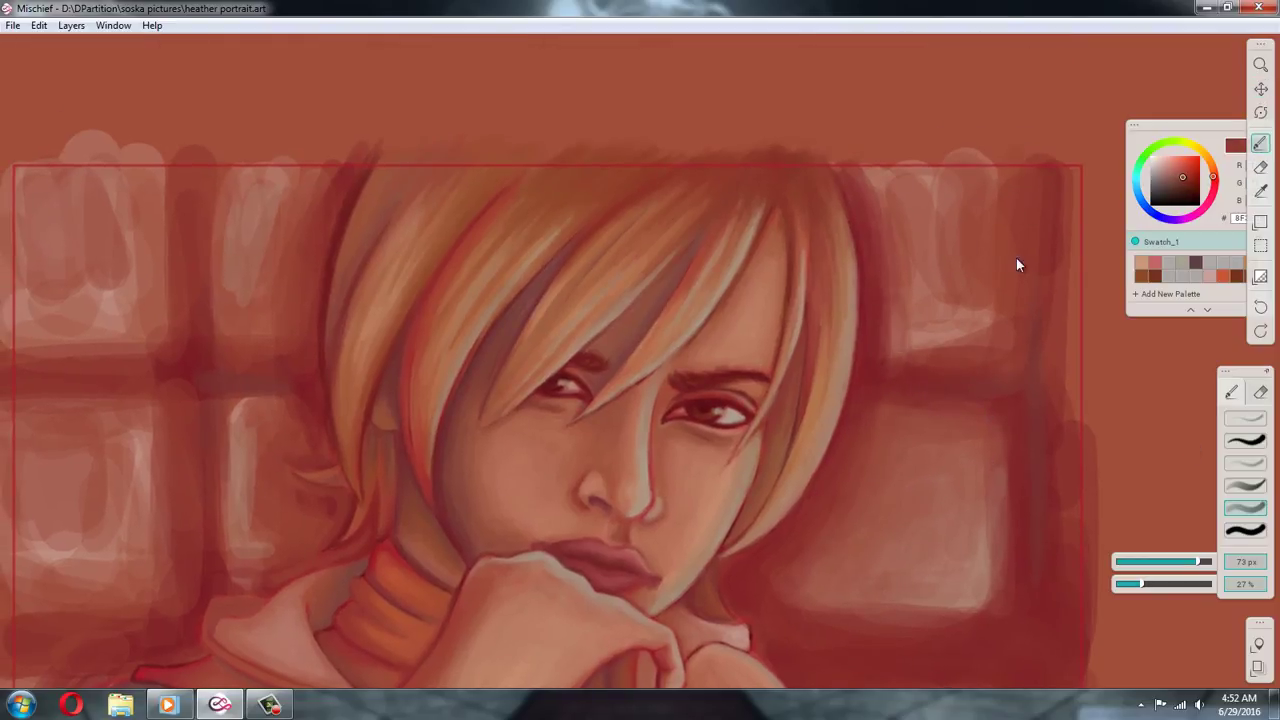
drag(1016, 258, 989, 341)
alt+click(974, 355)
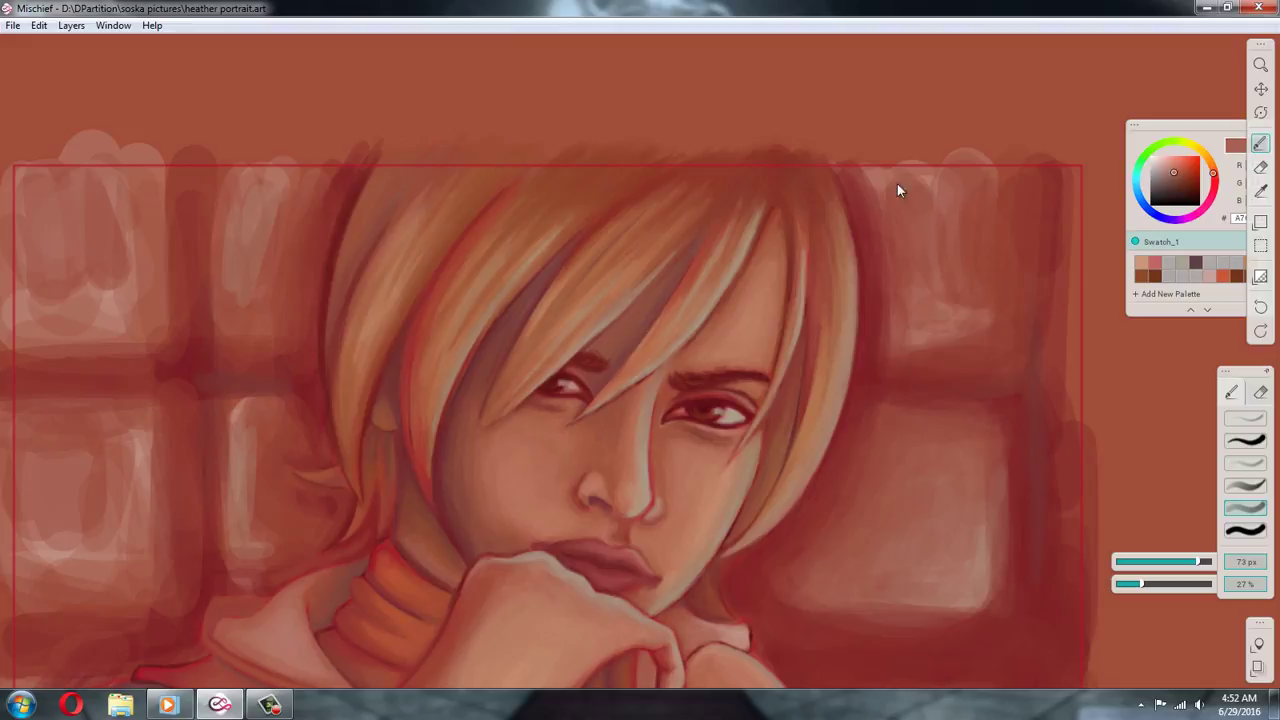
alt+click(972, 332)
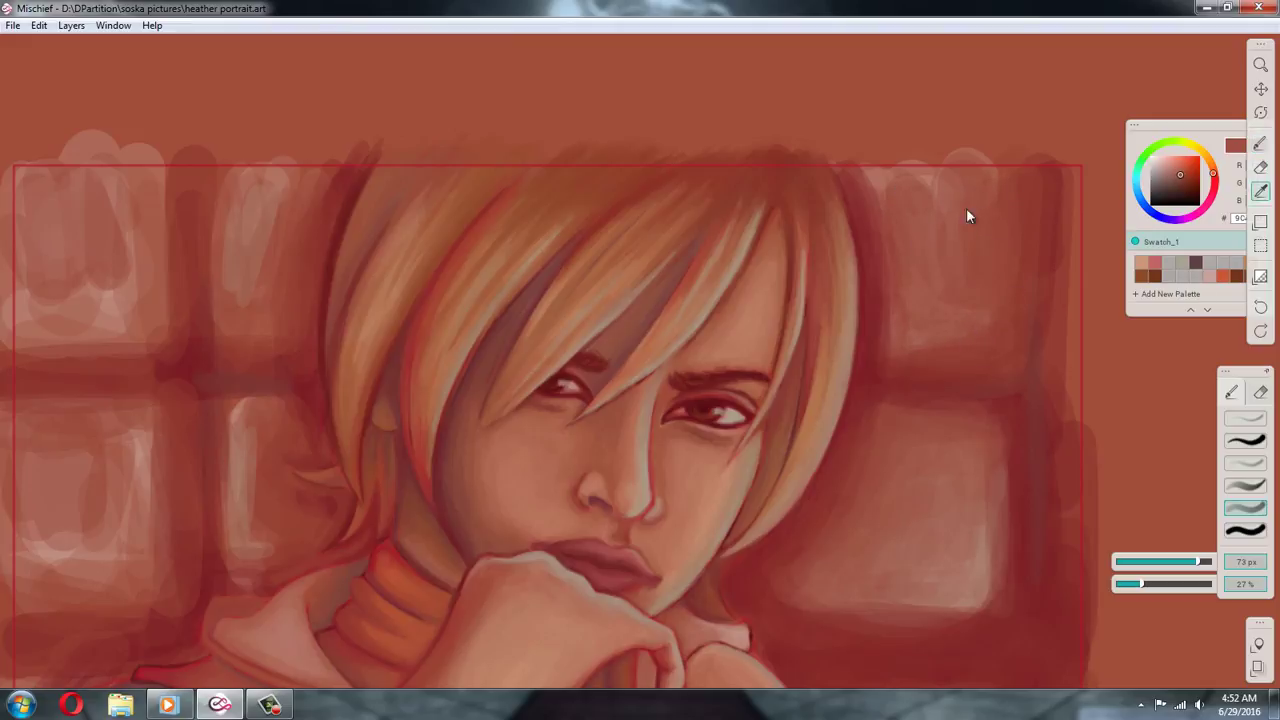
alt+click(1004, 290)
Darken the mortar gap along the picture's right edge with sampled dark red and soften its transition into the upper block
alt+click(1038, 410)
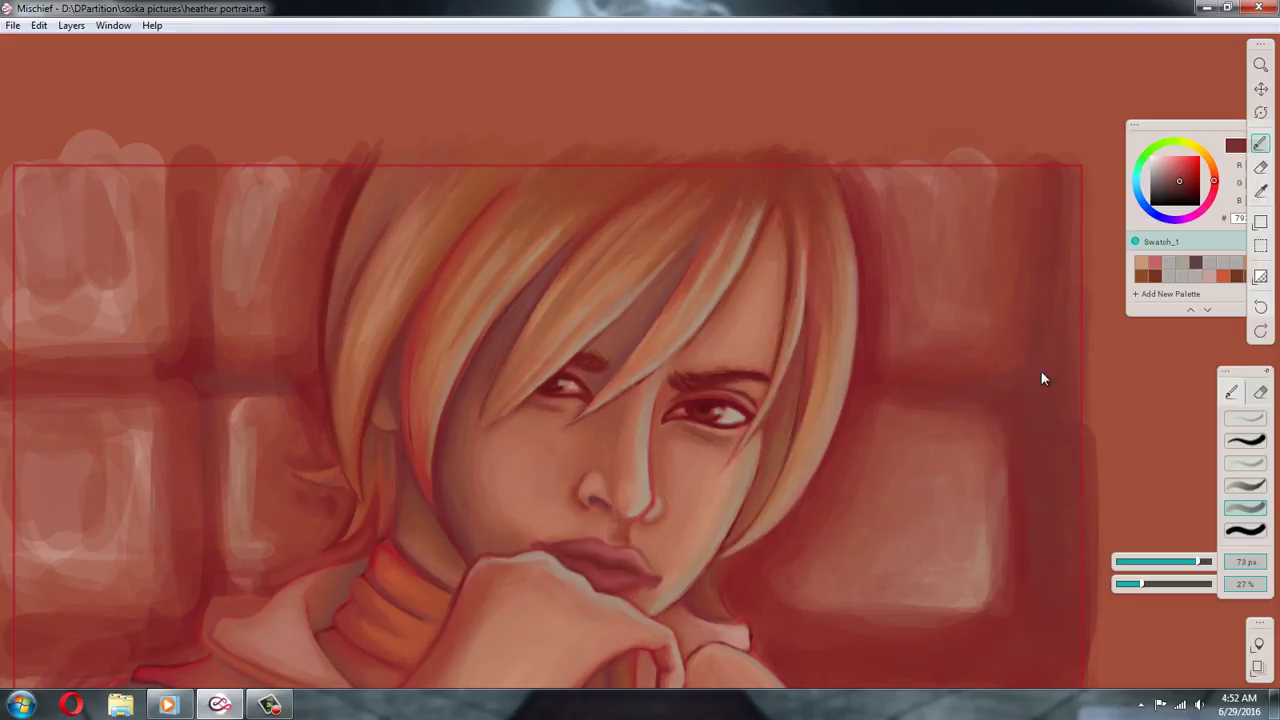
alt+click(1015, 248)
drag(1070, 362, 1040, 400)
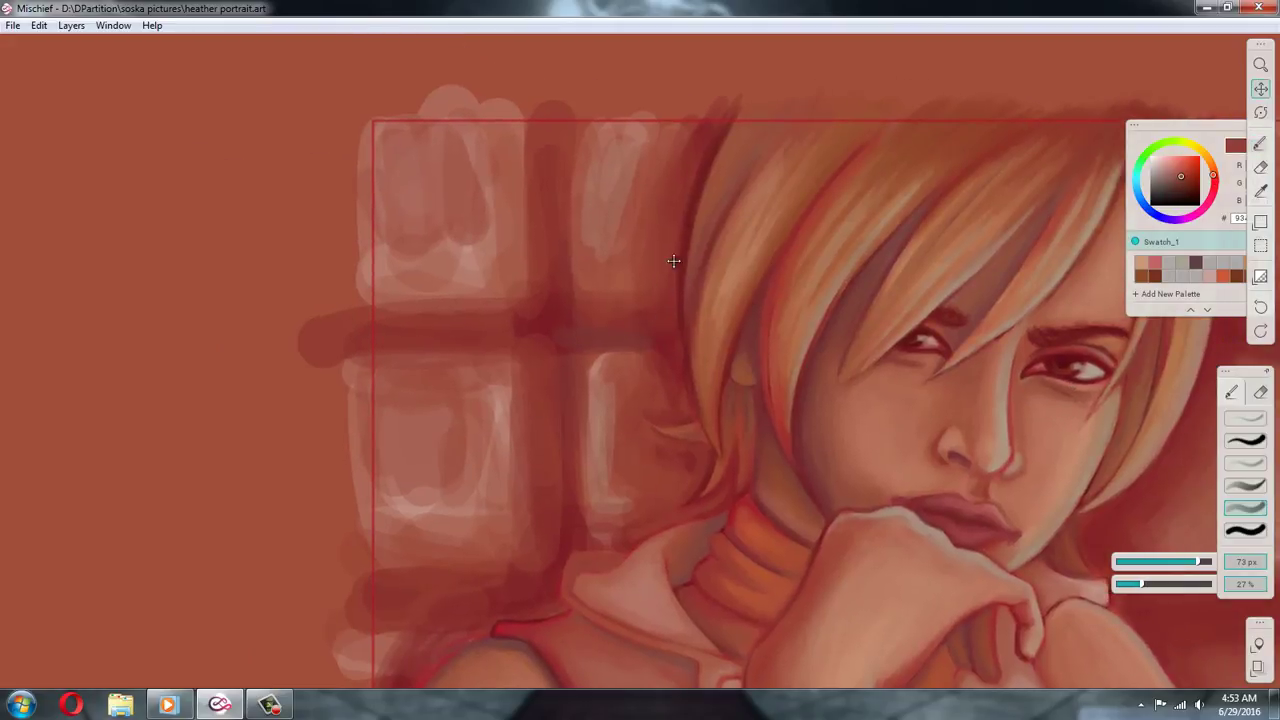
Deepen the wall shadow along the back of the hair and the vertical seam beside the narrow blocks with sampled dark reds
alt+click(674, 262)
drag(660, 288, 692, 172)
alt+click(561, 320)
drag(588, 366, 589, 456)
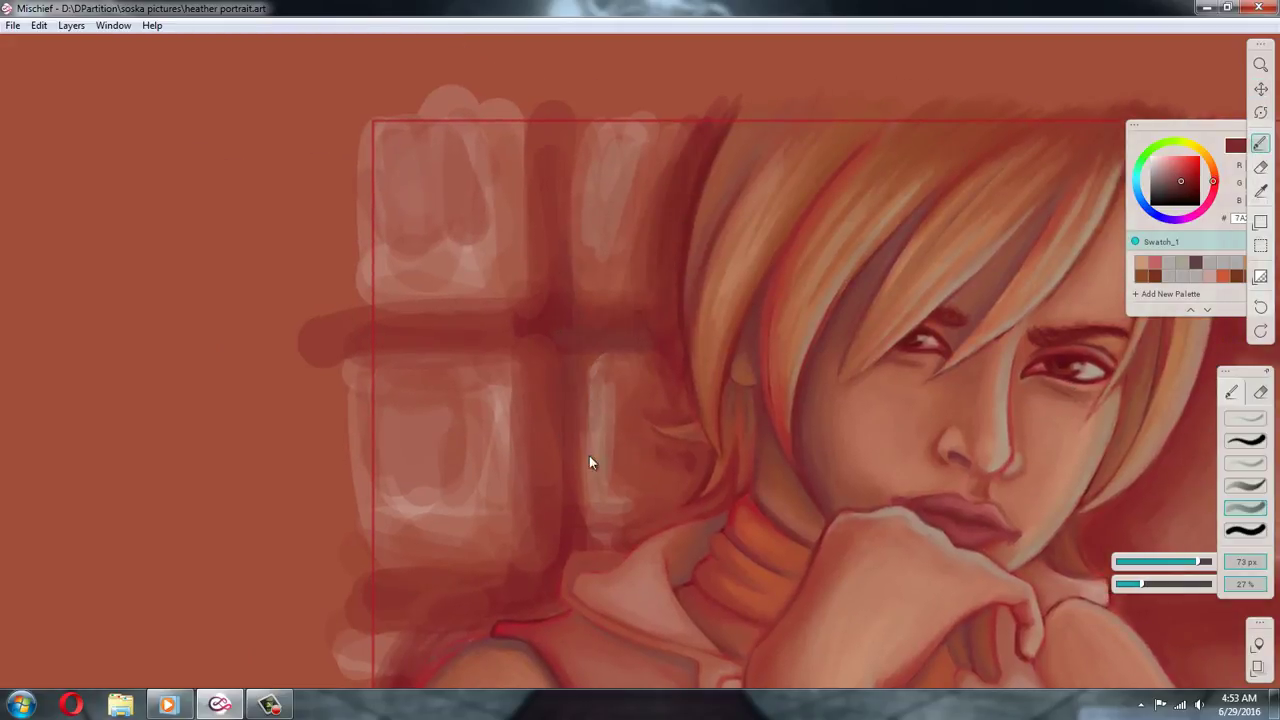
Blend away the light streaks on the upper narrow block behind the hair and soften its edges with sampled reddish tones
alt+click(607, 265)
alt+click(636, 257)
mouse_move(584, 258)
mouse_down()
mouse_move(582, 192)
mouse_move(604, 253)
mouse_up()
alt+click(587, 216)
alt+click(617, 186)
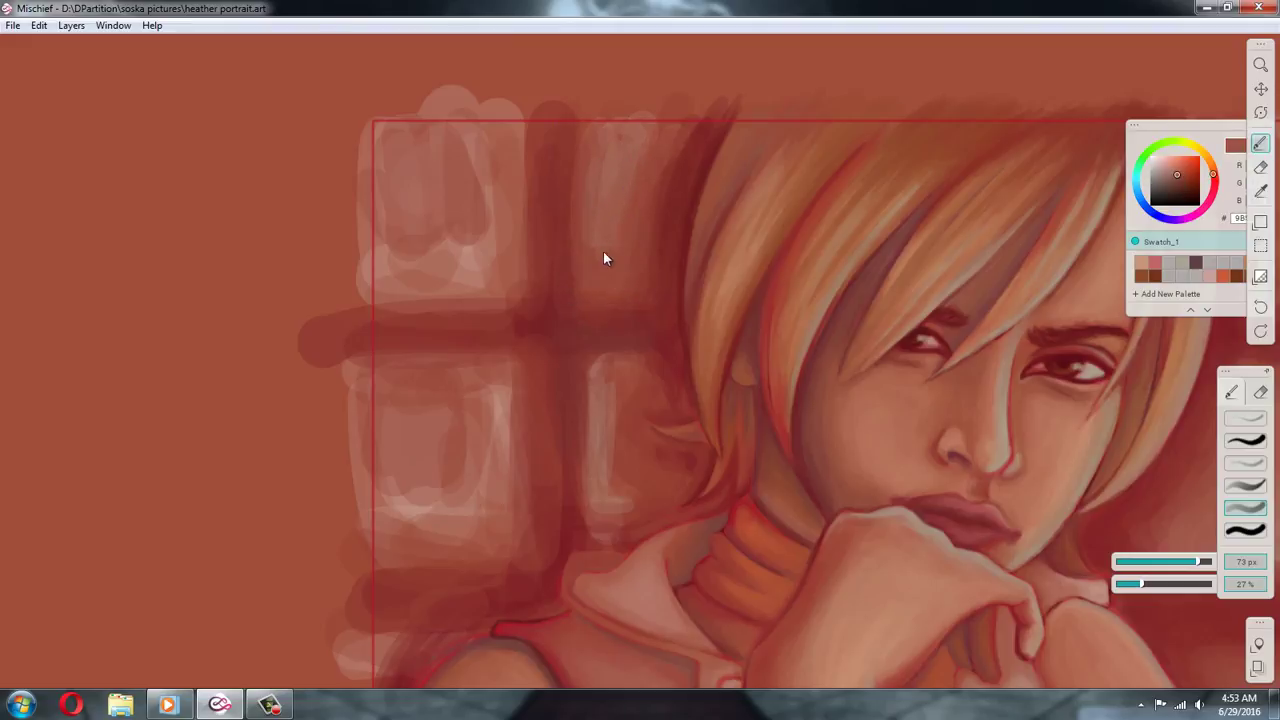
alt+click(666, 198)
mouse_move(657, 150)
mouse_down()
mouse_move(648, 236)
mouse_move(606, 170)
mouse_up()
alt+click(641, 255)
alt+click(652, 216)
alt+click(613, 150)
Tone down the highlight on the lower narrow block above the collar and blend its face and edges with sampled tones
alt+click(590, 336)
mouse_move(586, 368)
mouse_down()
mouse_move(600, 490)
mouse_move(630, 405)
mouse_move(626, 480)
mouse_move(671, 474)
mouse_up()
alt+click(651, 504)
alt+click(677, 402)
alt+click(668, 457)
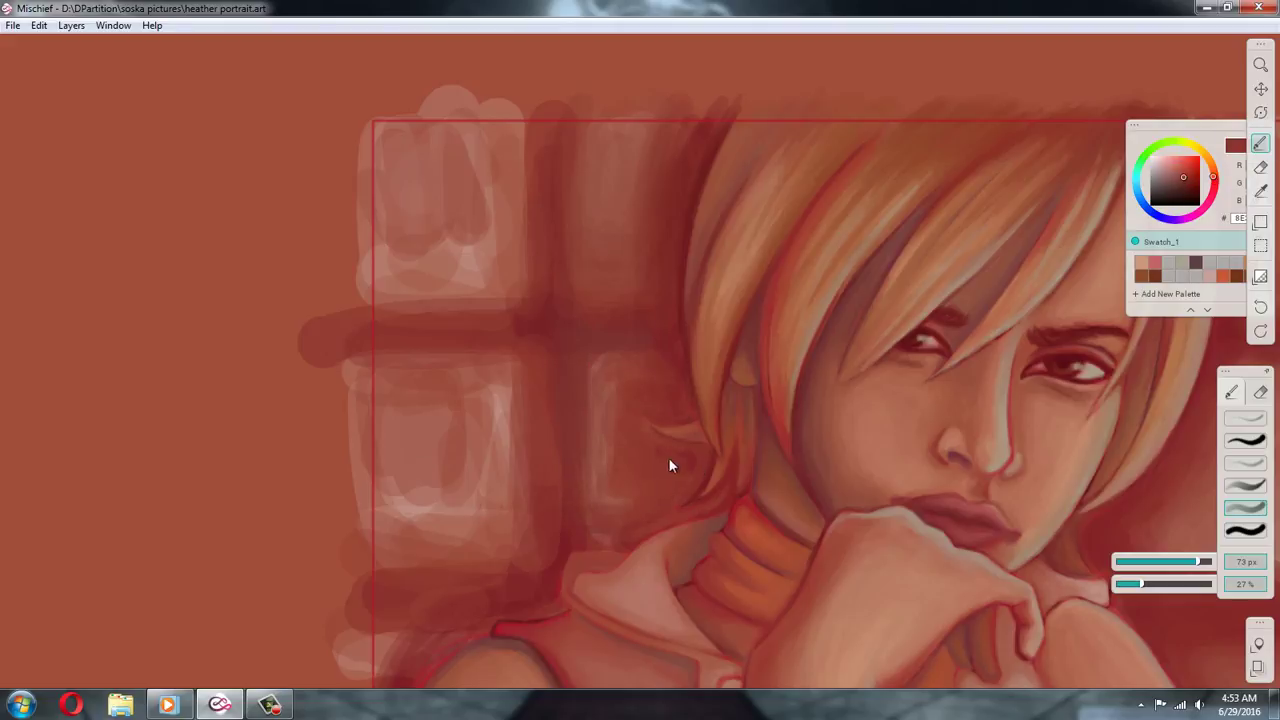
alt+click(645, 464)
alt+click(656, 395)
alt+click(590, 535)
alt+click(673, 354)
alt+click(599, 564)
Even out the dark mortar gap between the lower outer block and the shoulder with sampled dark reds
alt+click(500, 576)
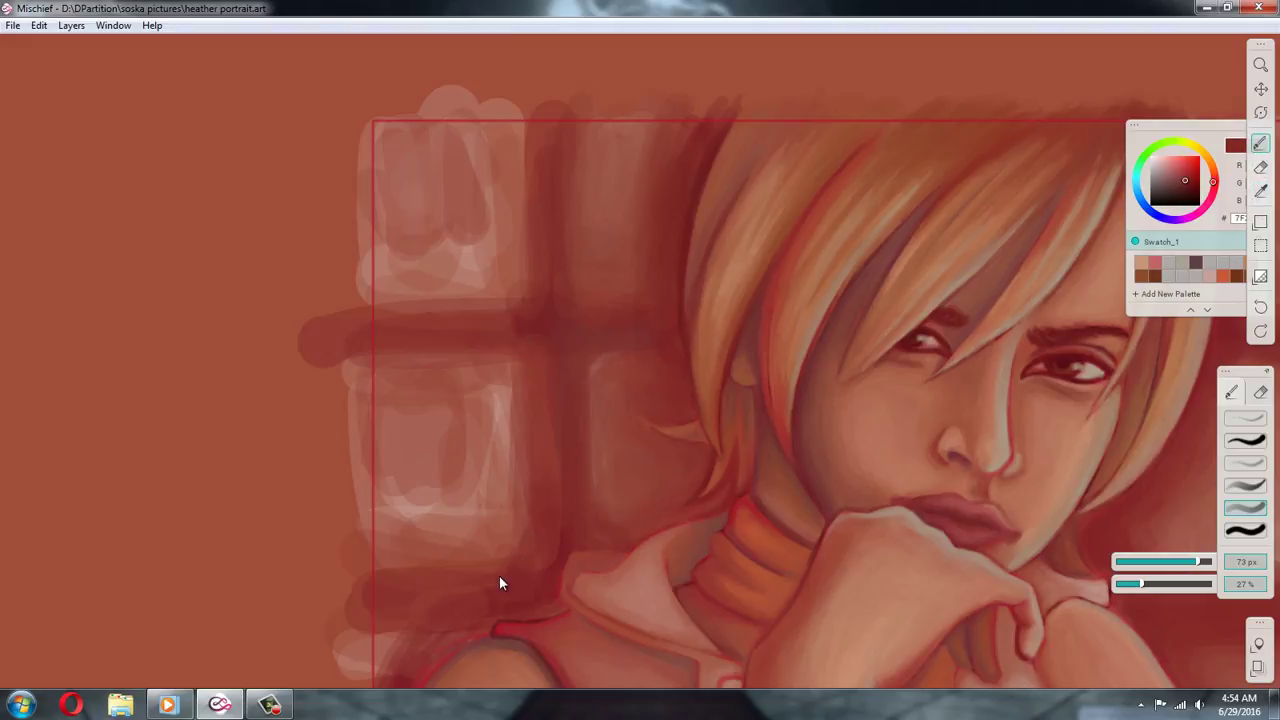
alt+click(434, 574)
drag(434, 574, 531, 503)
alt+click(380, 568)
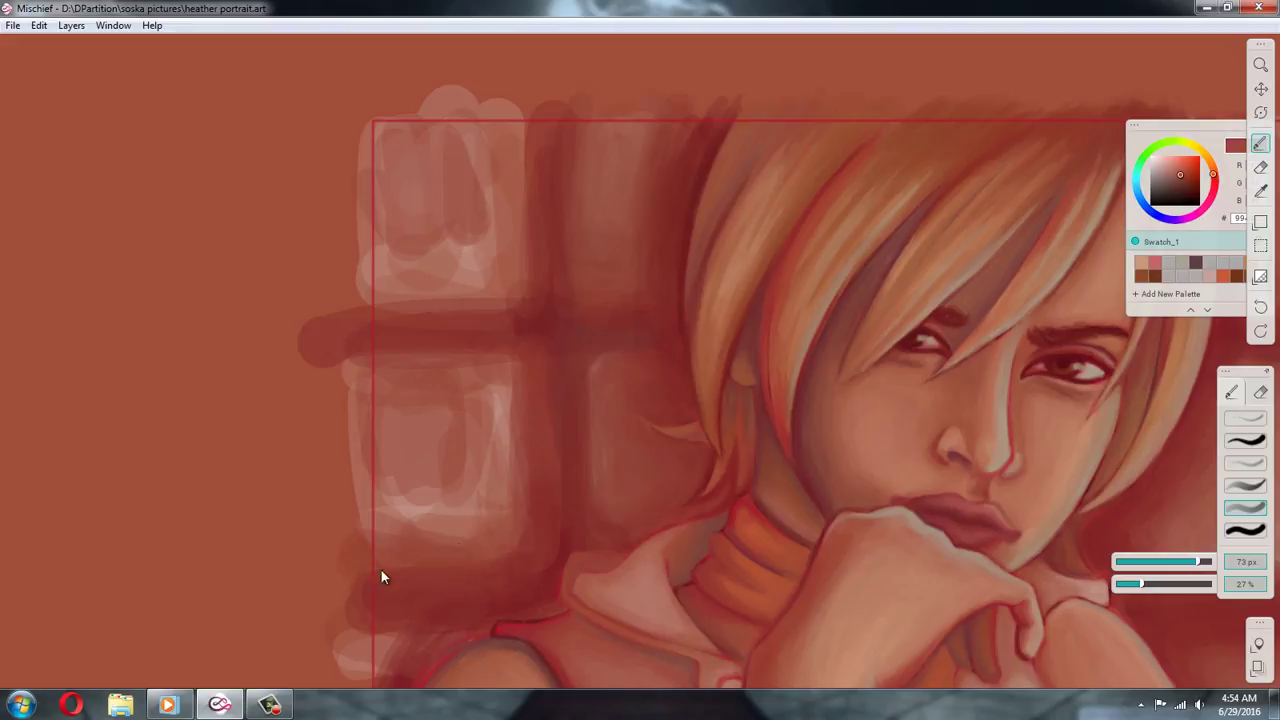
Smooth the face of the lower outer block and soften its bright streaks and edges with sampled pinkish tones
alt+click(433, 516)
drag(433, 516, 401, 436)
alt+click(401, 436)
alt+click(436, 423)
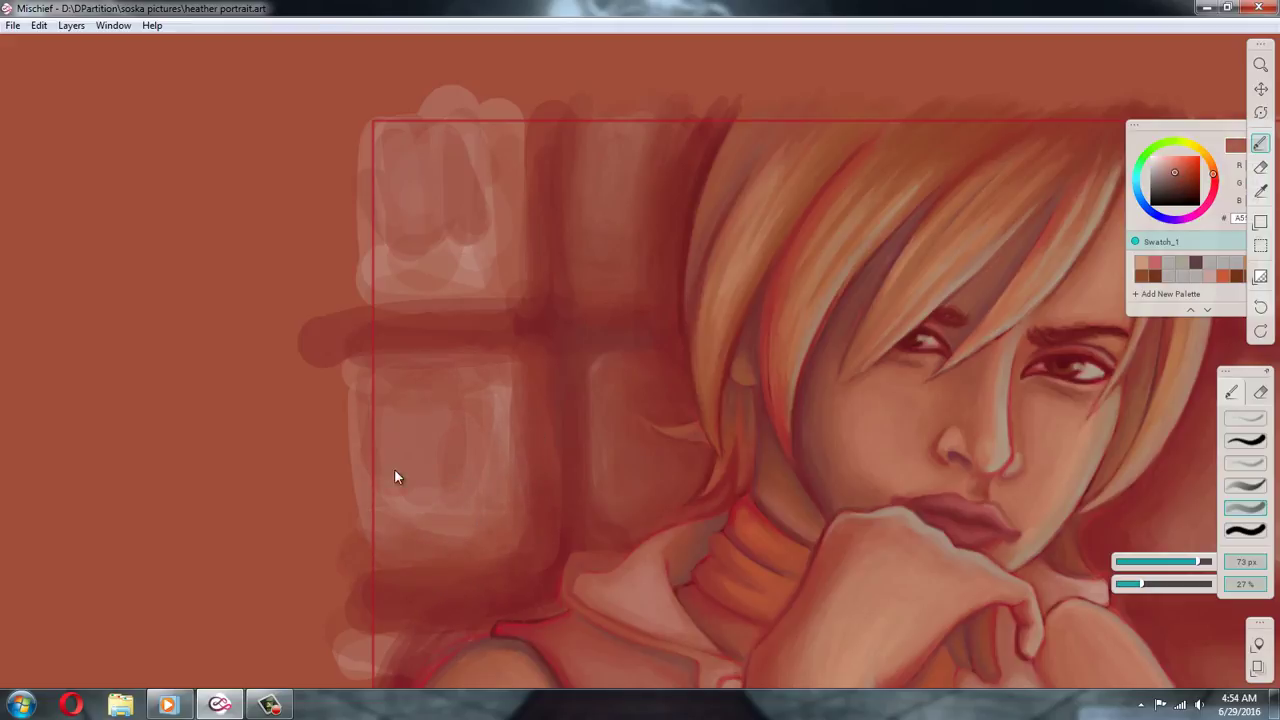
alt+click(394, 470)
drag(502, 408, 495, 518)
alt+click(432, 350)
drag(432, 350, 459, 570)
alt+click(409, 536)
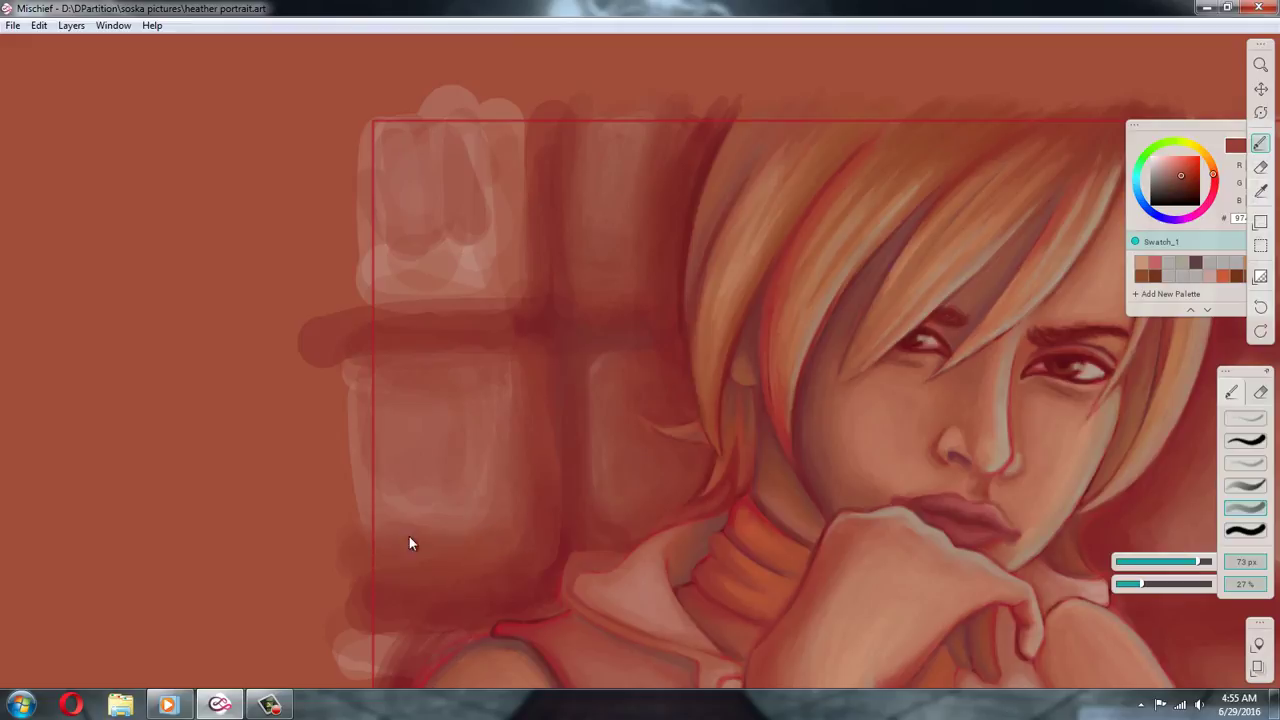
alt+click(415, 415)
Deepen the horizontal and vertical seams around the outer blocks with sampled dark red, blending them into the block edges
alt+click(535, 577)
alt+click(540, 372)
mouse_move(500, 354)
mouse_down()
mouse_move(545, 363)
mouse_move(405, 322)
mouse_up()
alt+click(508, 373)
alt+click(484, 376)
mouse_move(500, 420)
mouse_down()
mouse_move(520, 309)
mouse_move(348, 298)
mouse_up()
alt+click(521, 222)
alt+click(538, 323)
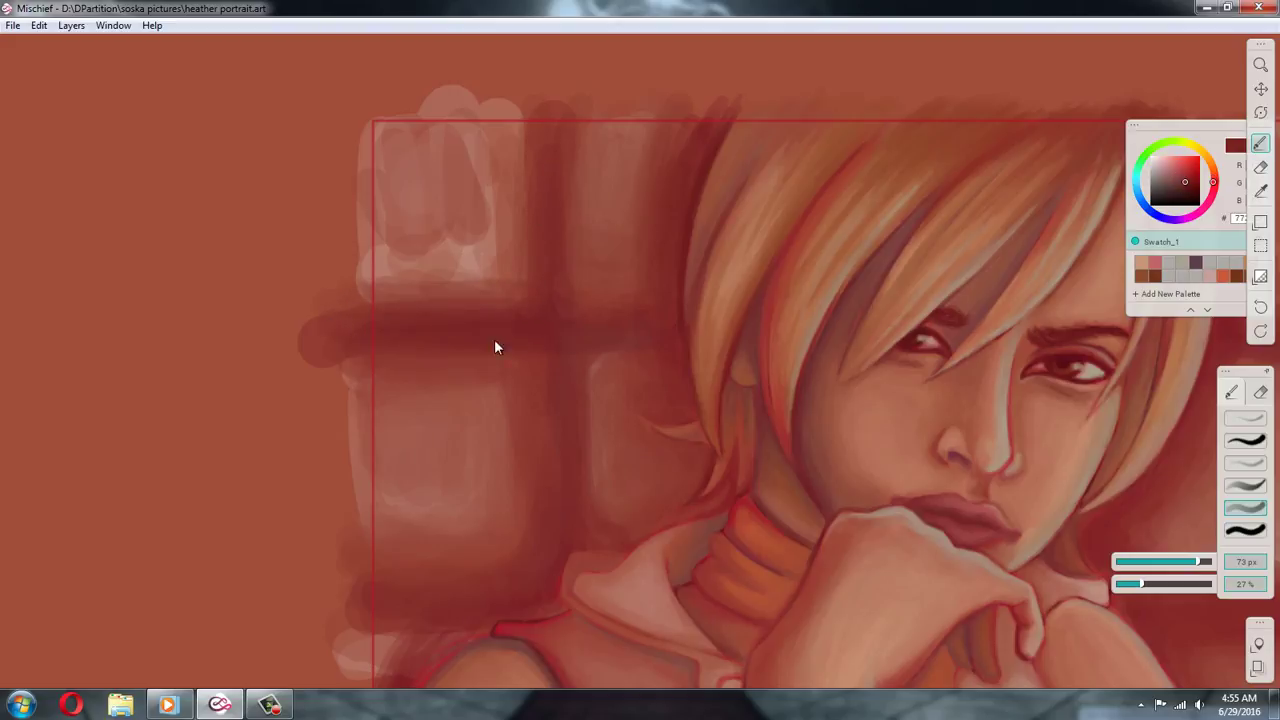
Even out the face and lower edge of the upper outer block with sampled pinkish and reddish tones
alt+click(520, 241)
drag(414, 200, 473, 261)
alt+click(491, 115)
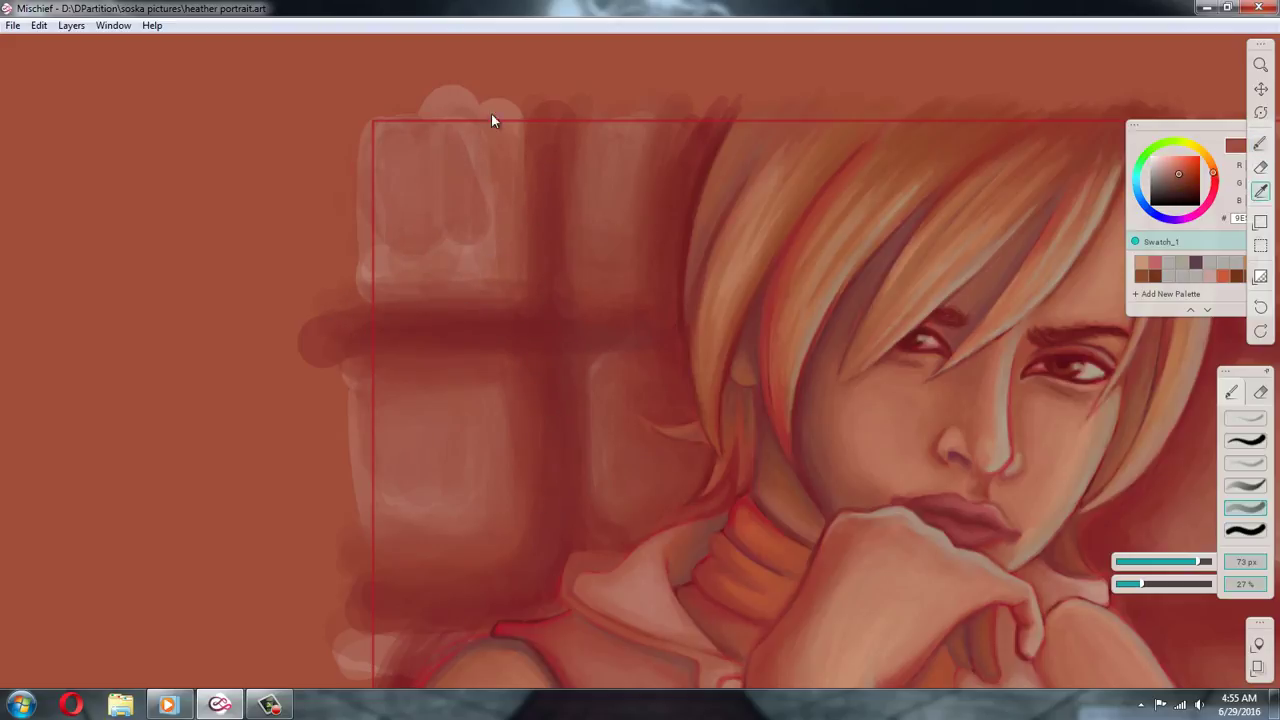
mouse_move(491, 115)
mouse_down()
mouse_move(385, 285)
mouse_move(530, 300)
mouse_move(434, 296)
mouse_up()
alt+click(450, 210)
alt+click(388, 296)
alt+click(531, 300)
Blend the streaky wall corner beside and above the bare shoulder into a smooth dark red shadow
drag(955, 402, 991, 277)
alt+click(503, 469)
drag(446, 514, 395, 518)
Set the brush size to 21 px and refine the shoulder's outer contour against the wall with sampled dark red
click(1170, 562)
alt+click(446, 597)
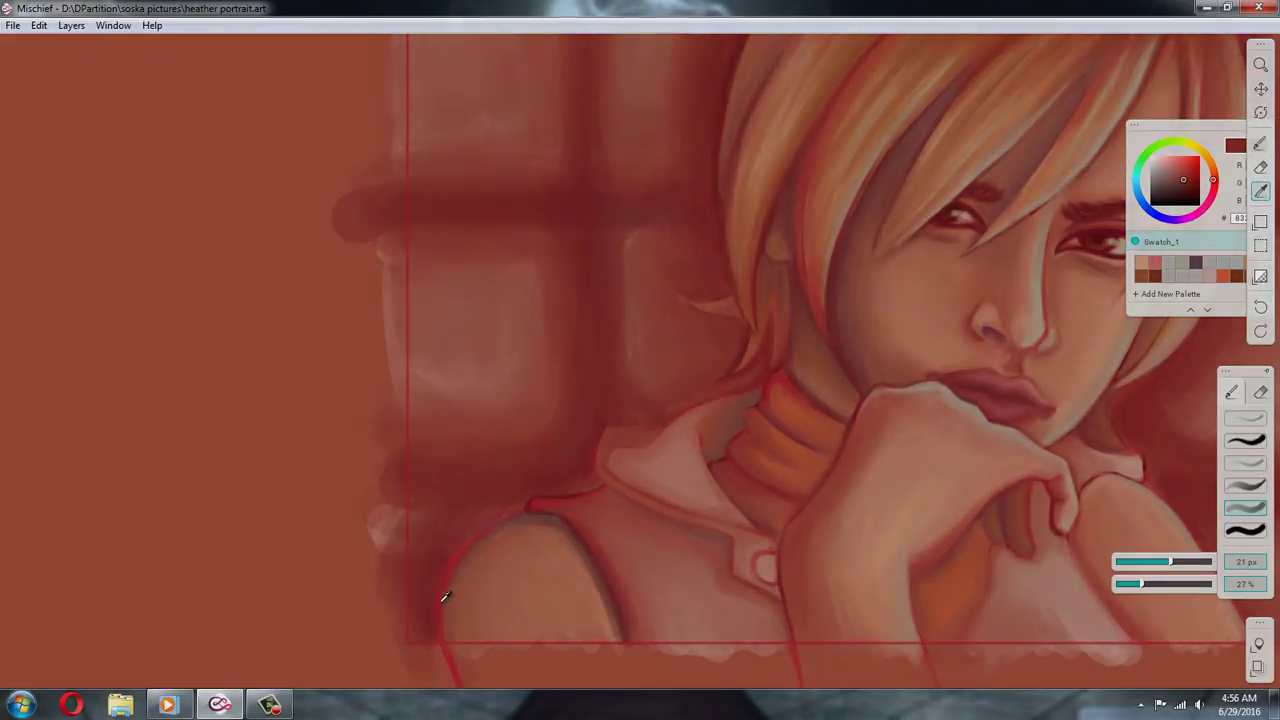
mouse_move(446, 597)
mouse_down()
mouse_move(434, 660)
mouse_move(486, 520)
mouse_move(440, 572)
mouse_up()
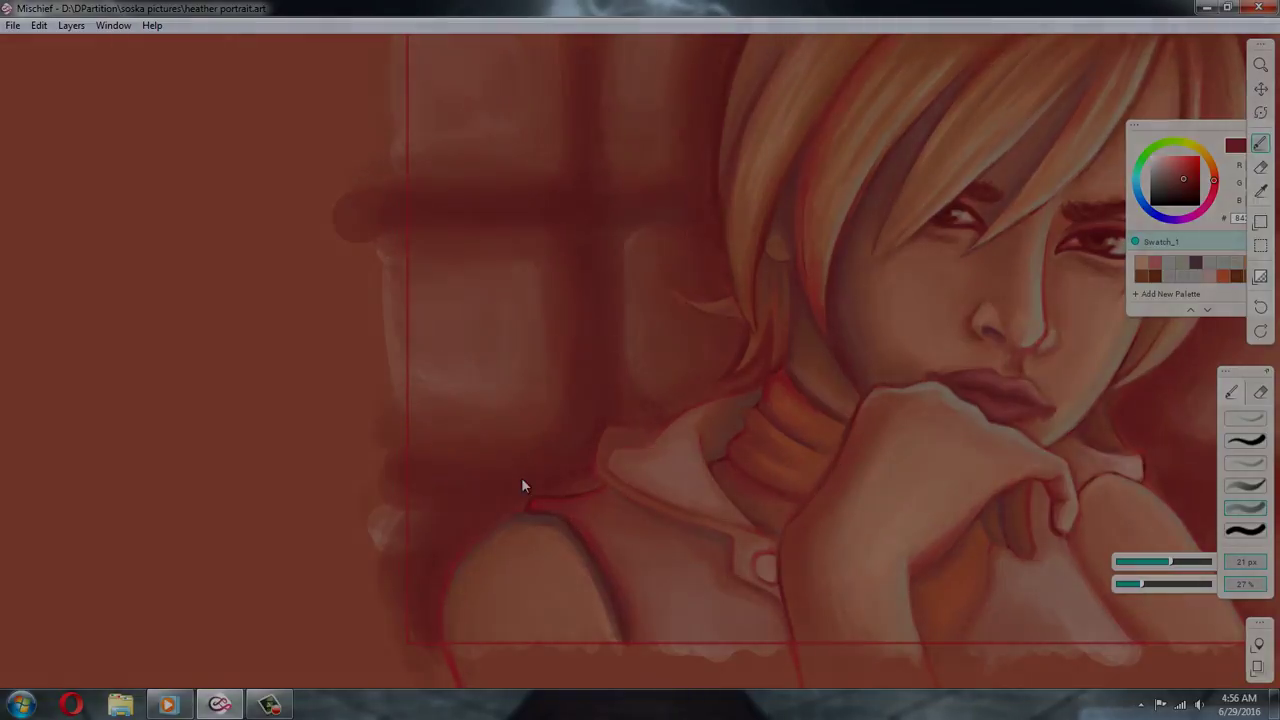